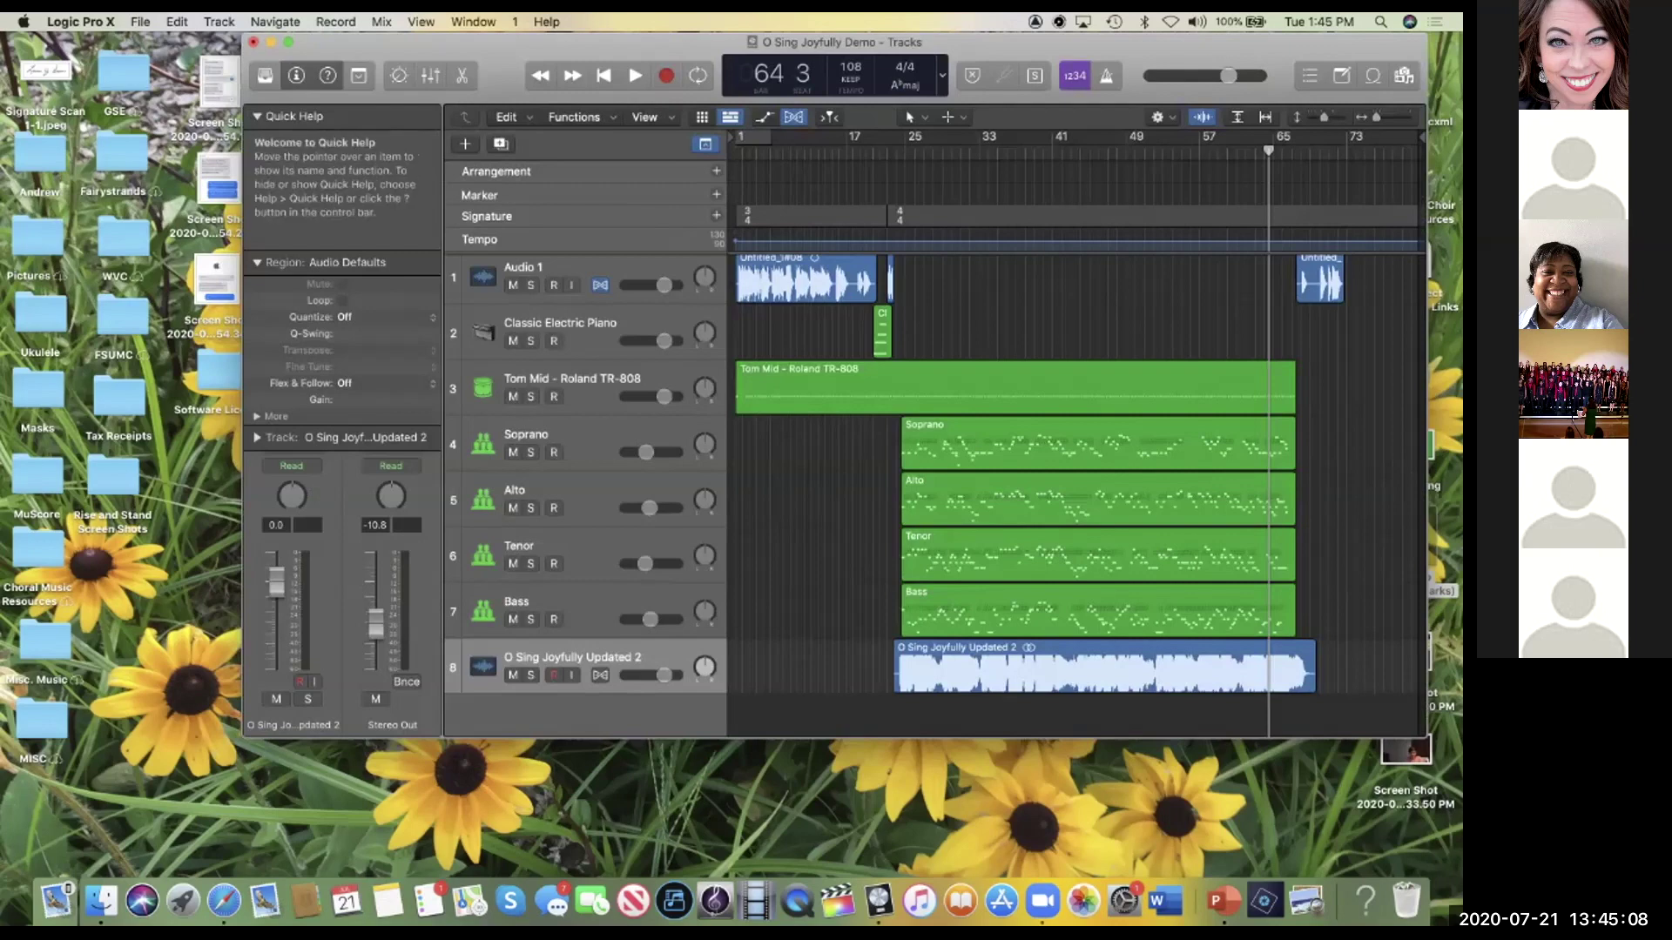
Step: Open the recent project Be the Change Guide Tracks while keeping the current project open
click(80, 22)
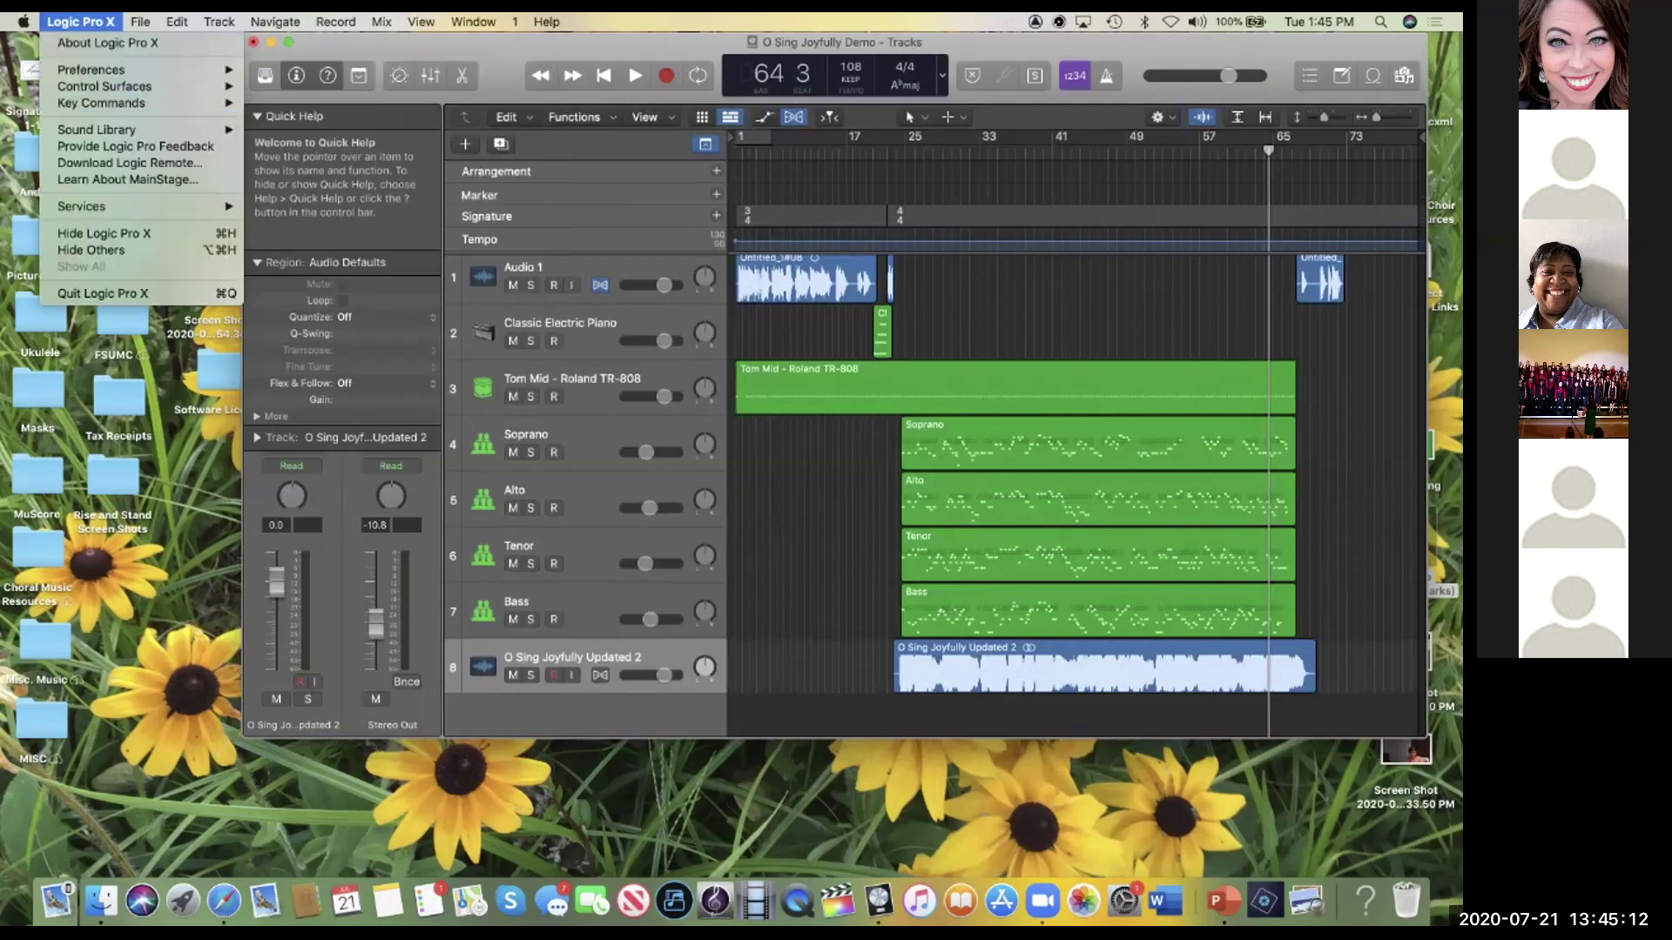
mouse_move(140, 21)
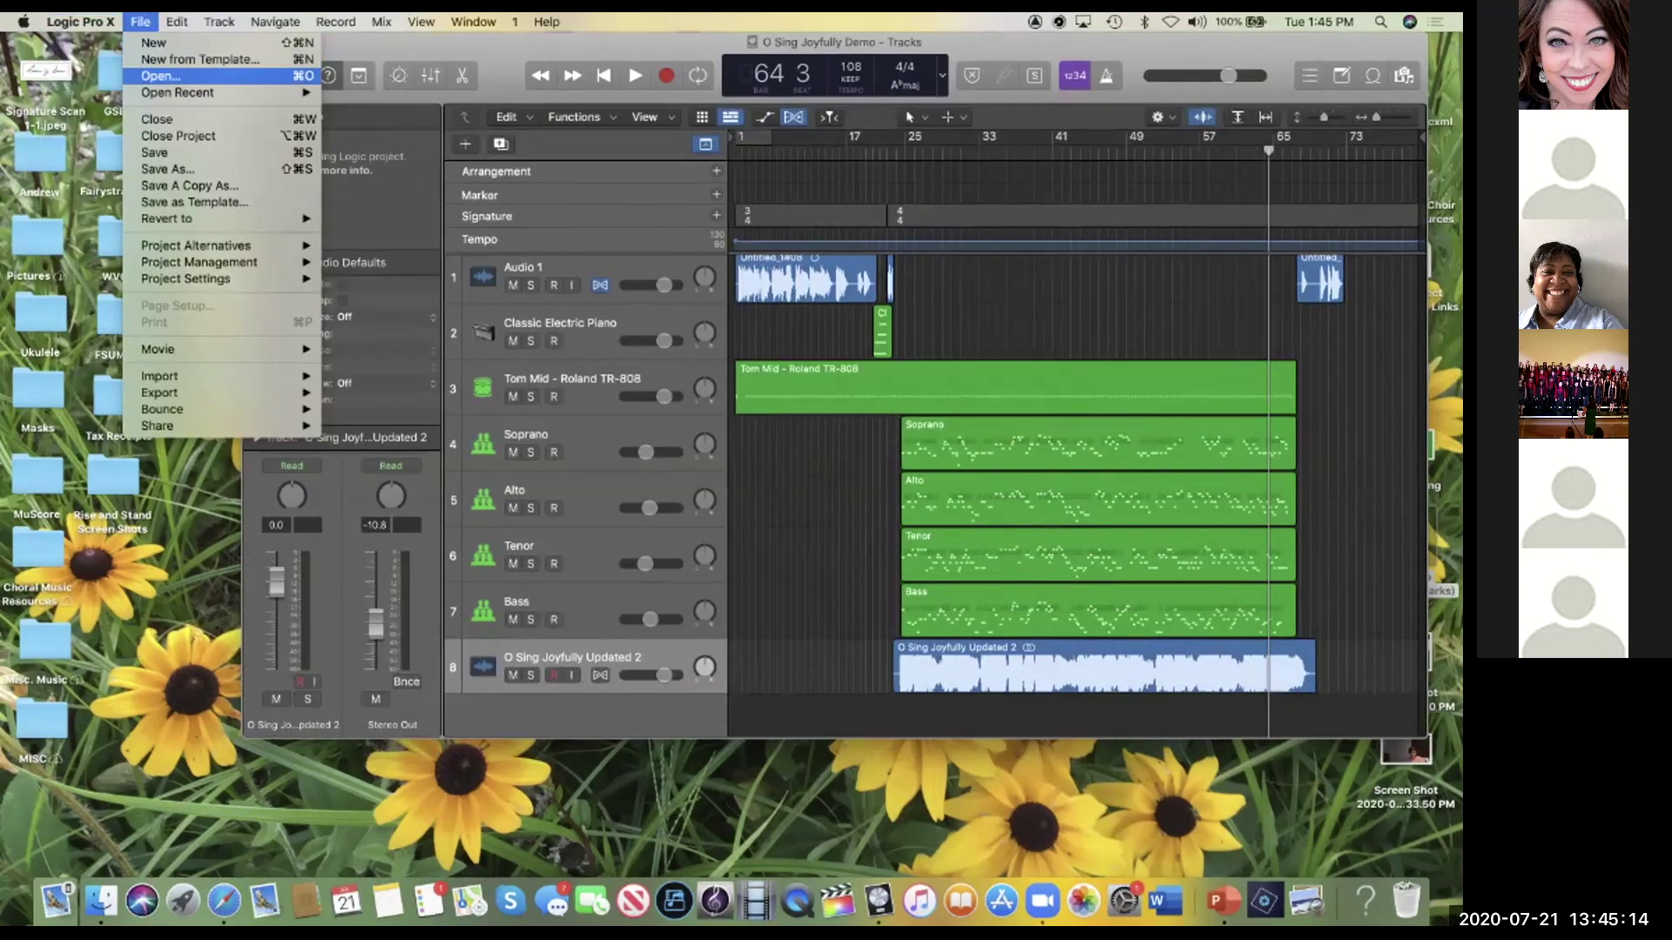
mouse_move(218, 93)
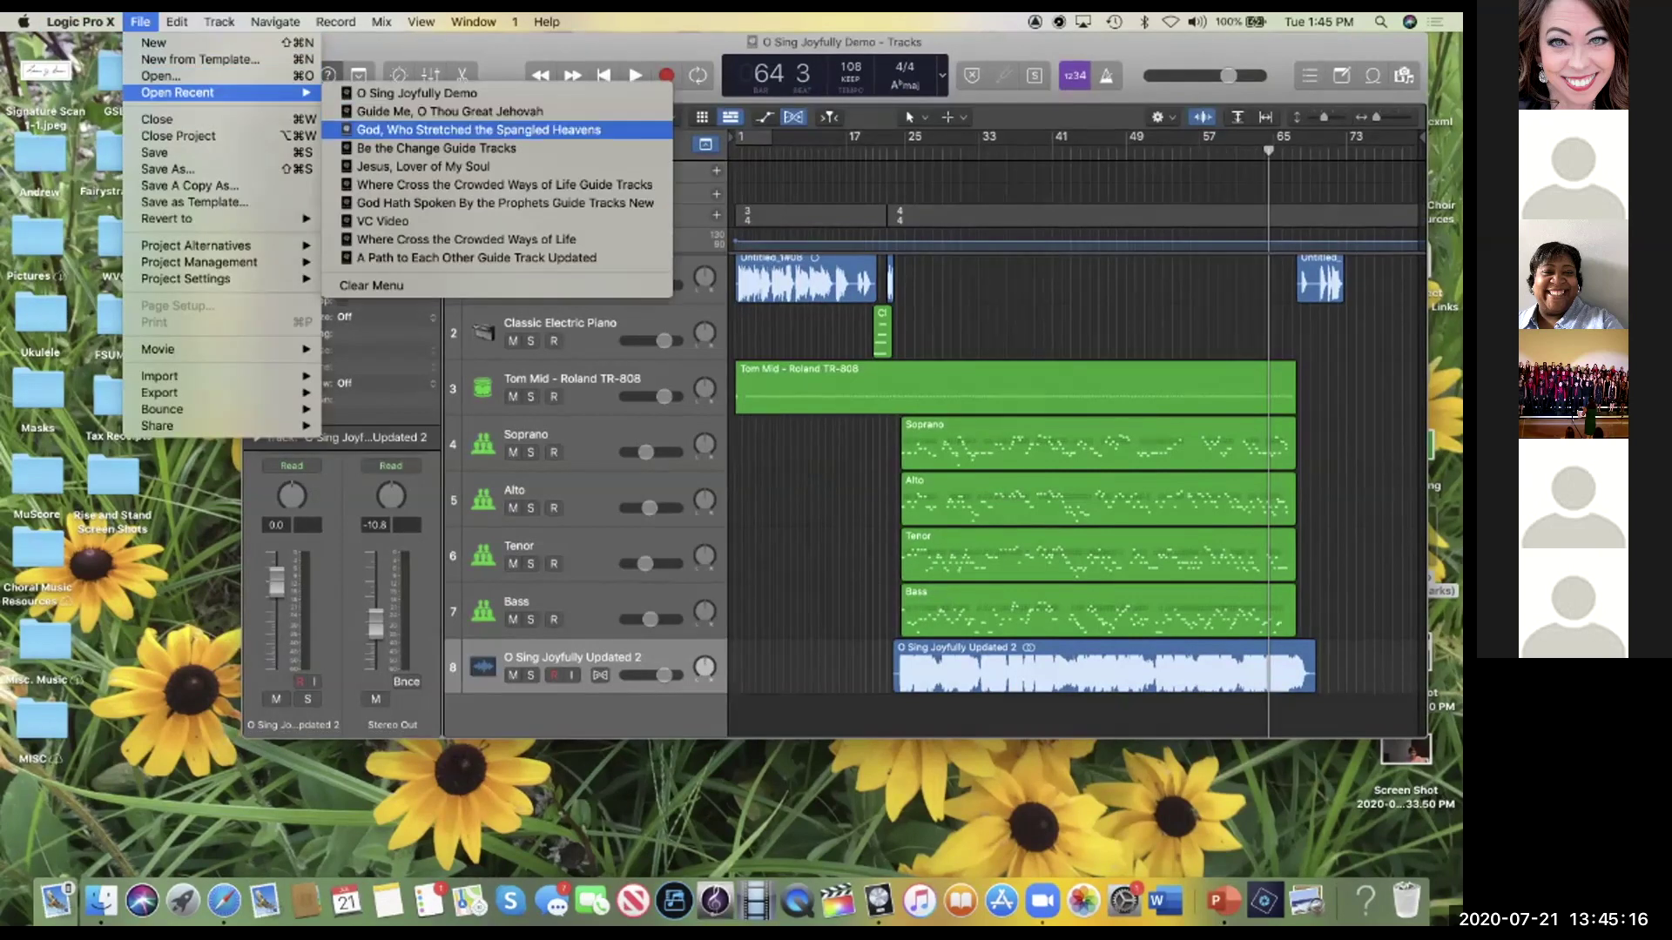
click(435, 148)
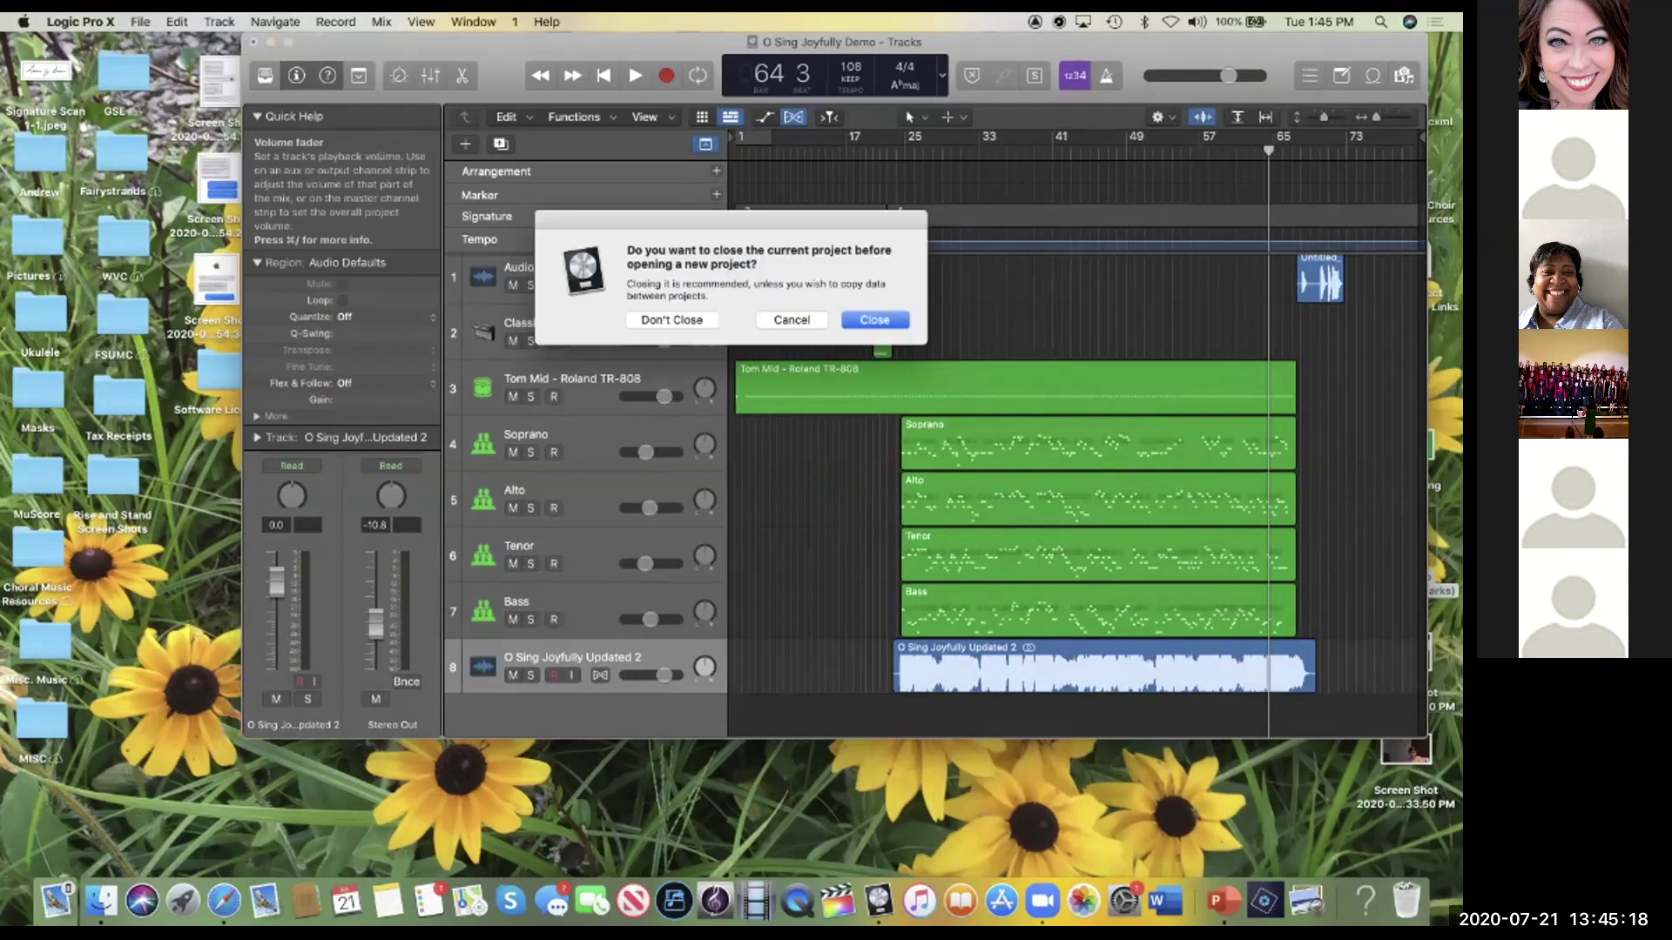
click(671, 320)
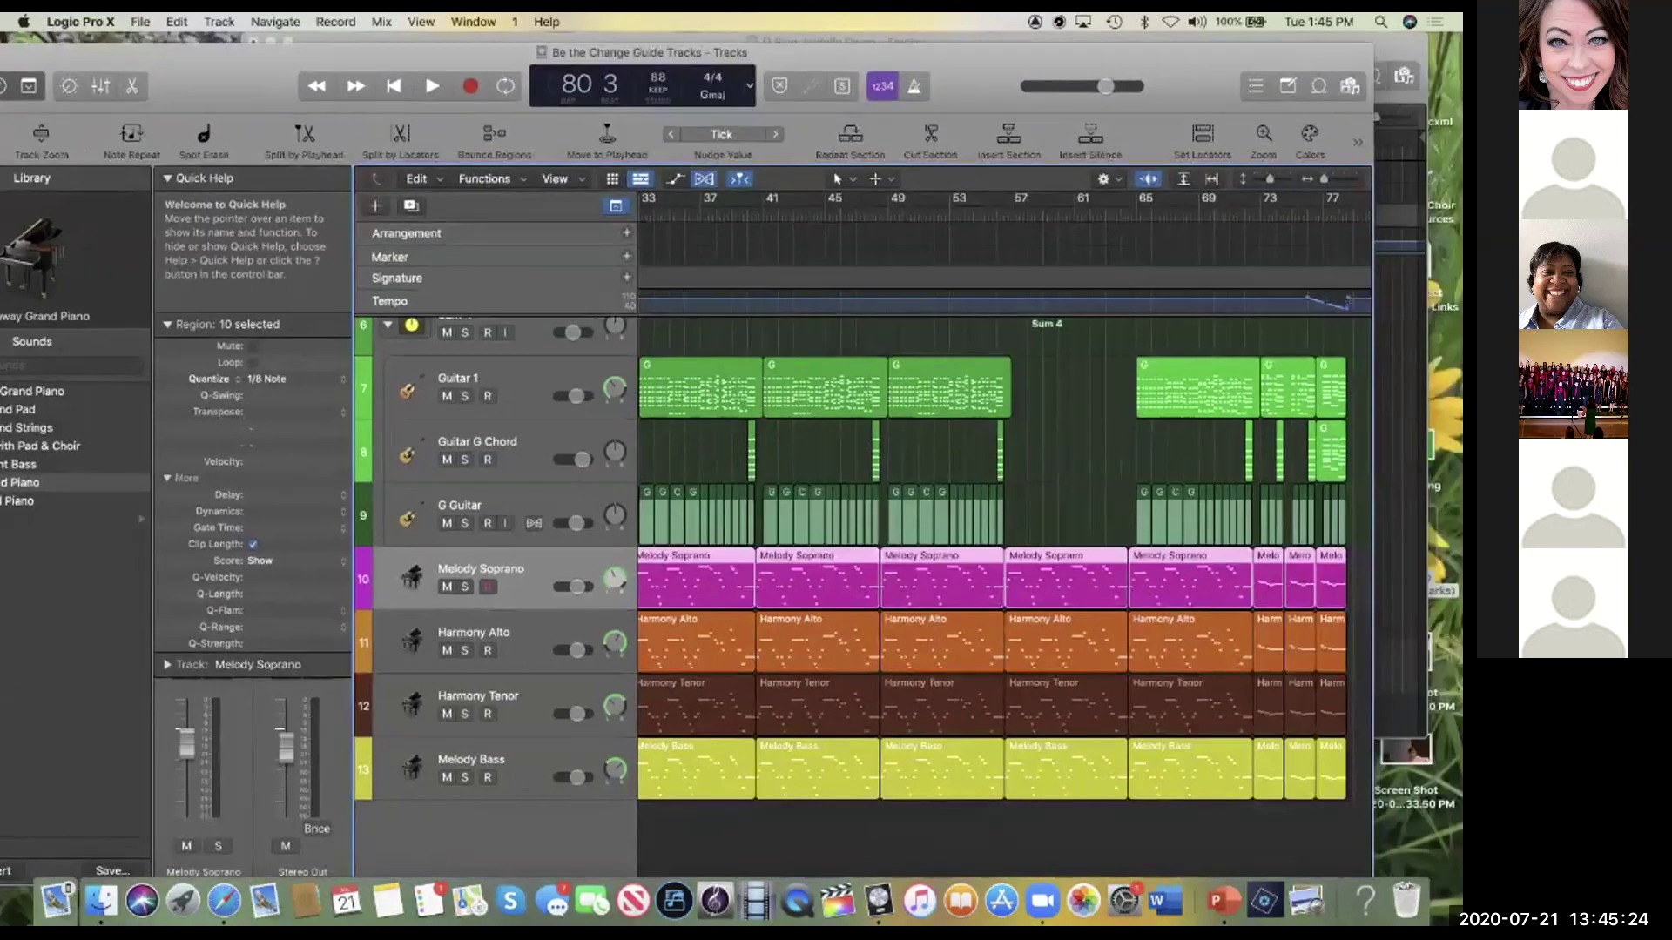
Step: Examine the guide track arrangement from the Instructions and Starting Pitch tracks through drums and guitars to the four vocal parts
scroll(1005, 539, left, 5)
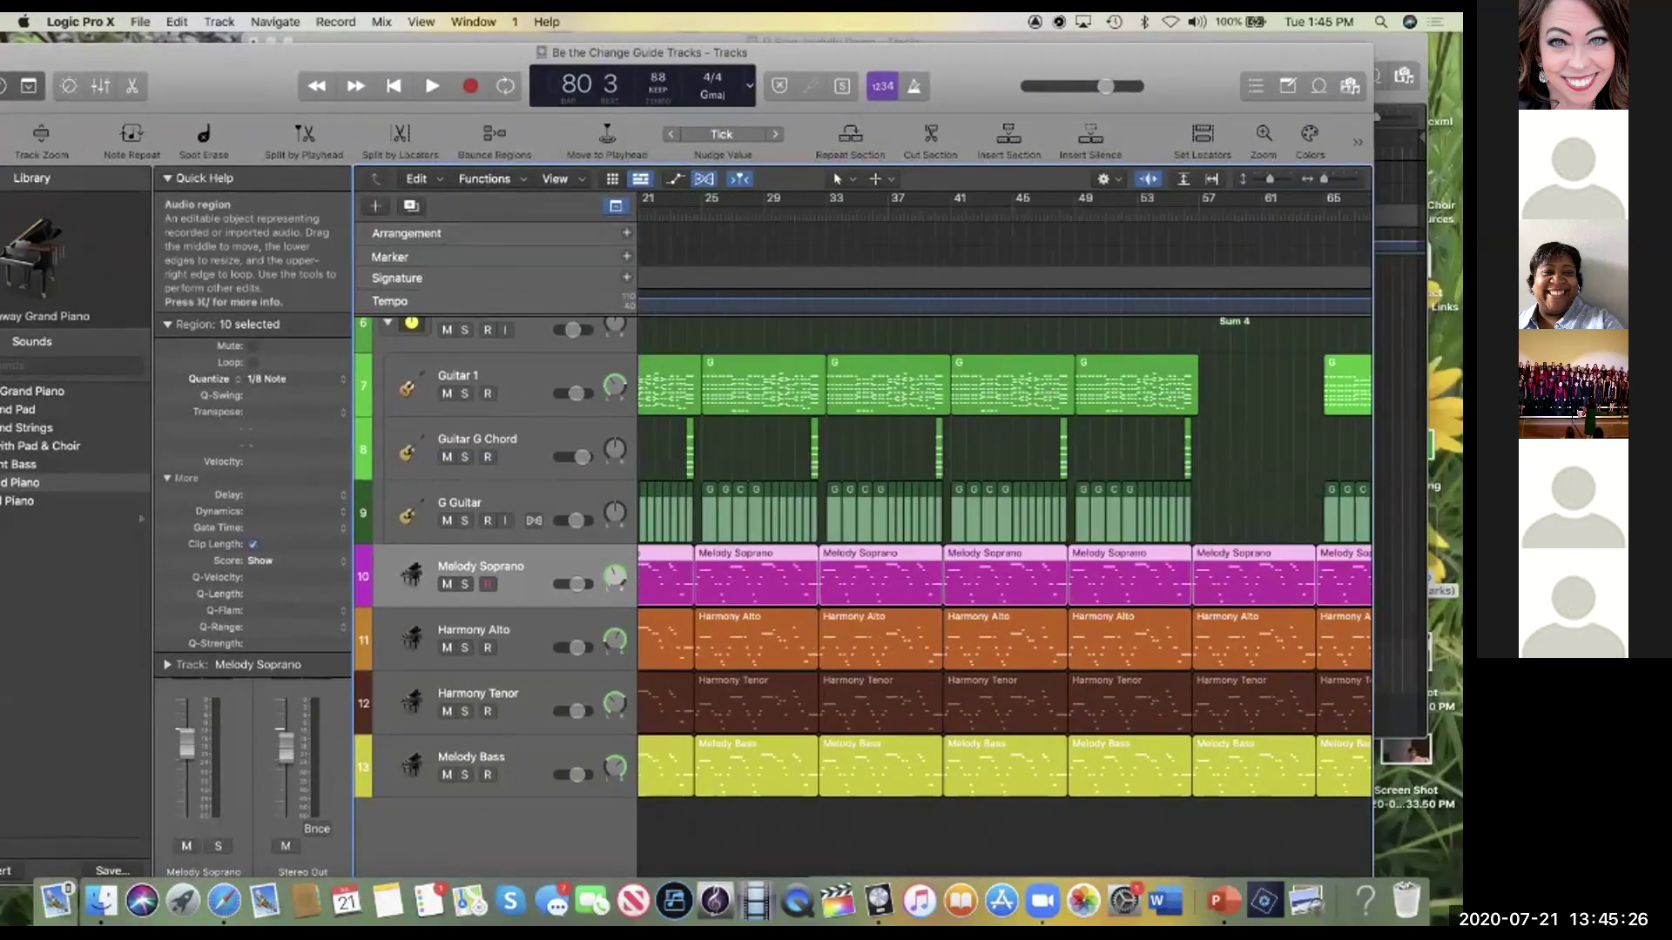
scroll(1005, 540, up, 2)
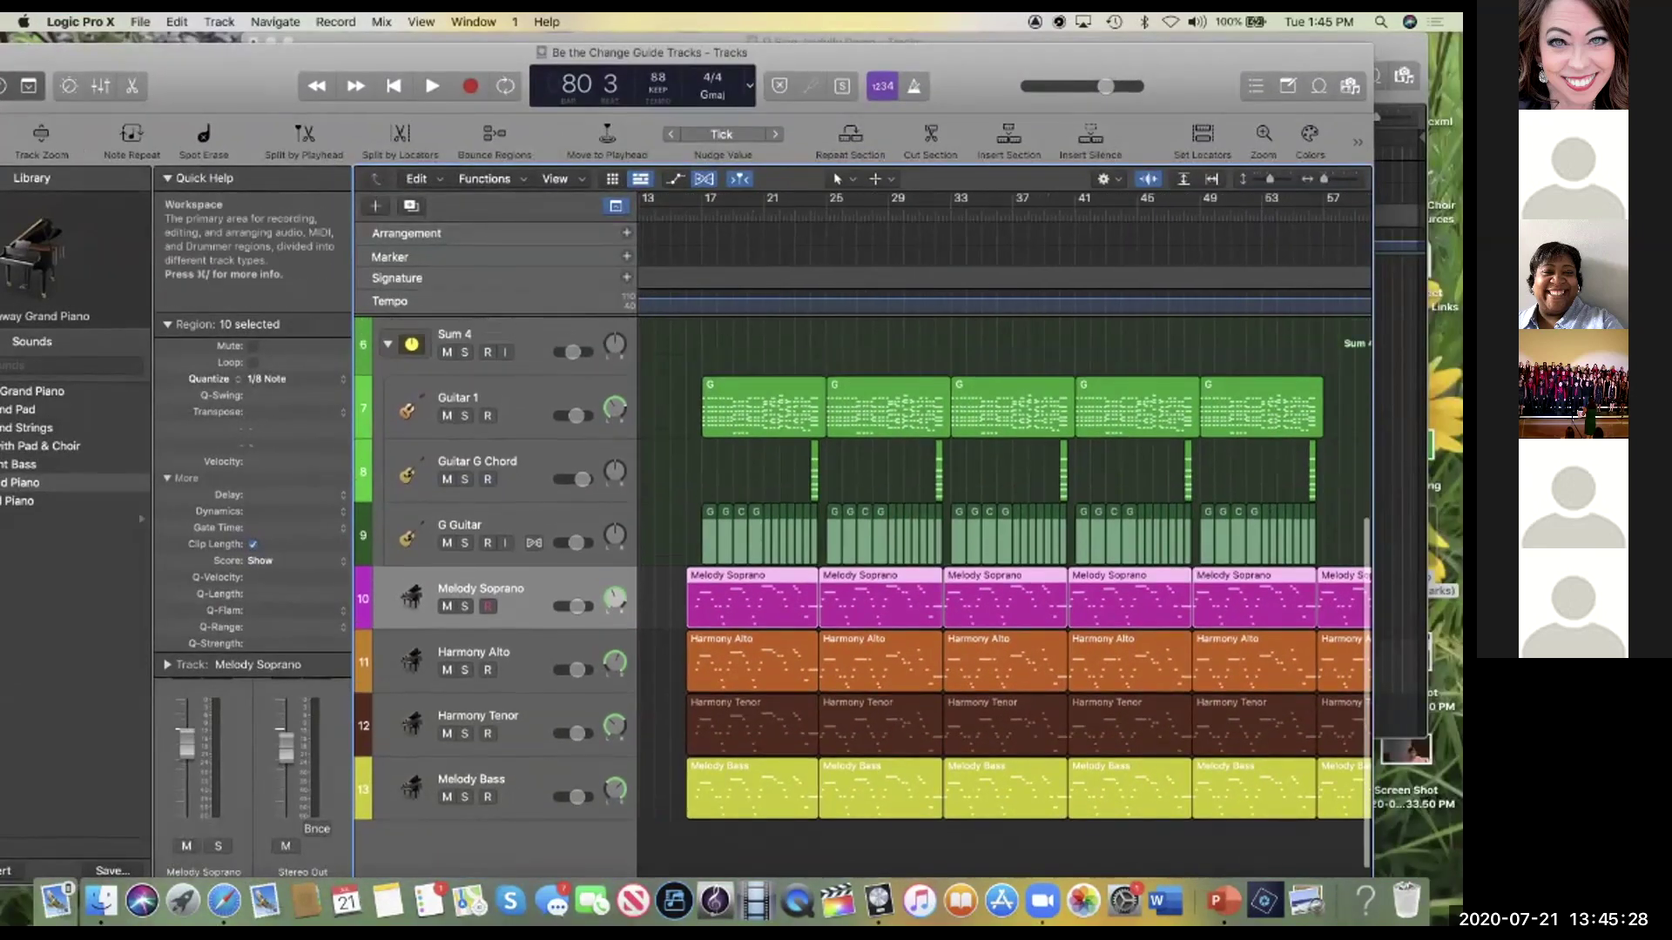
scroll(1006, 540, up, 3)
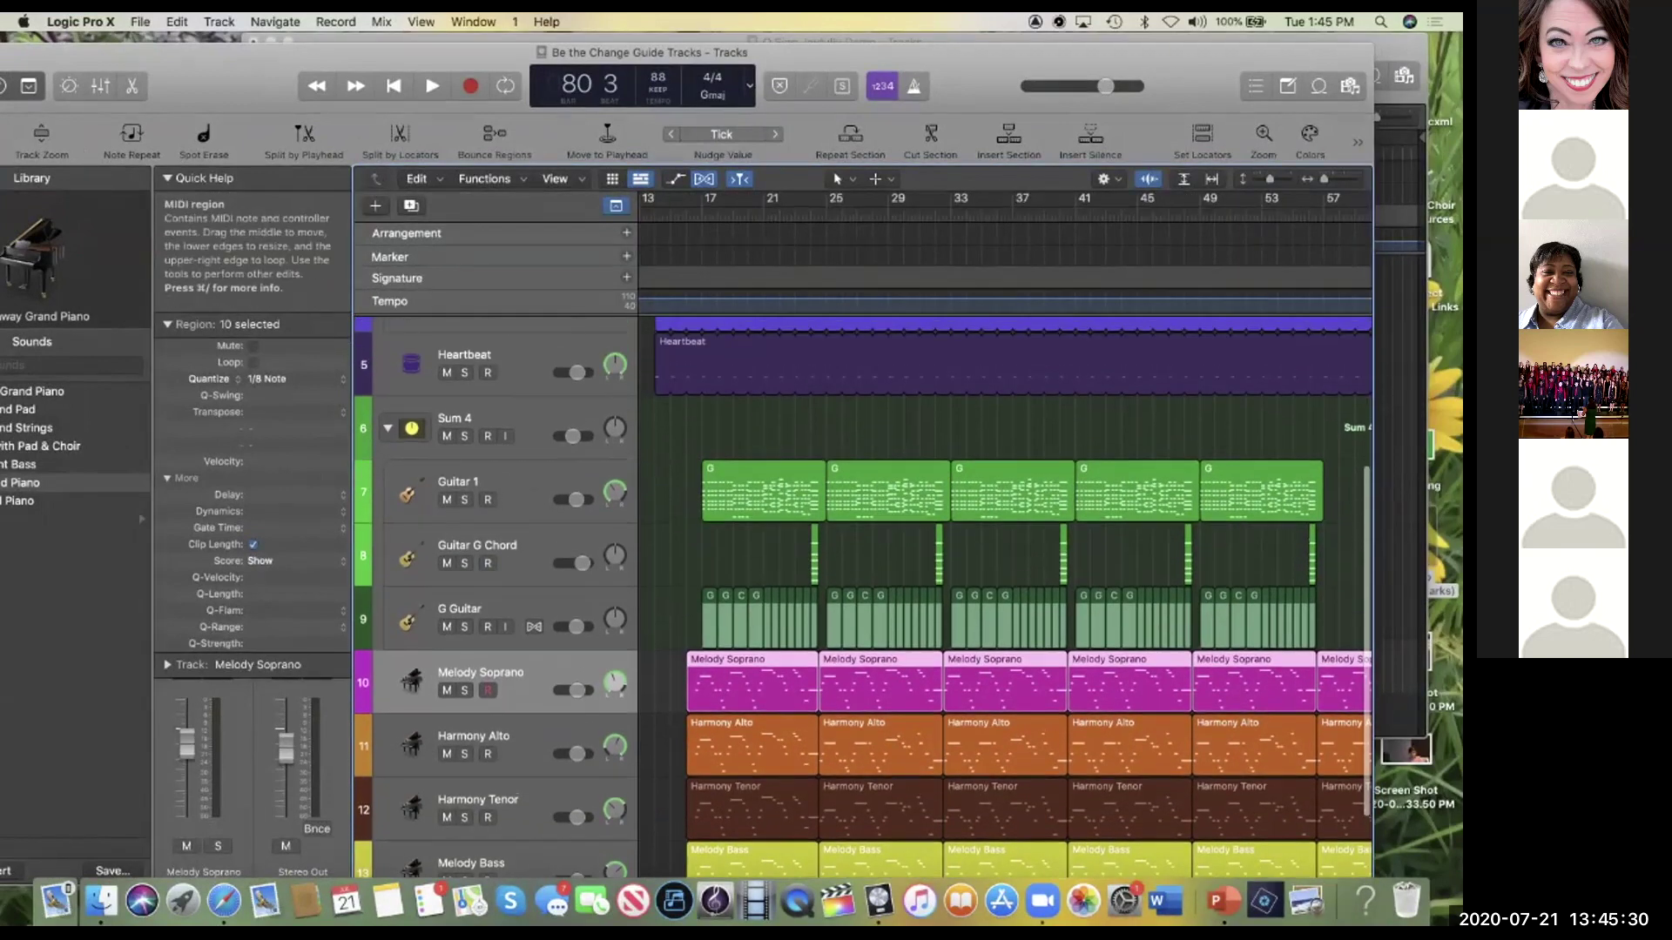
scroll(1006, 540, up, 5)
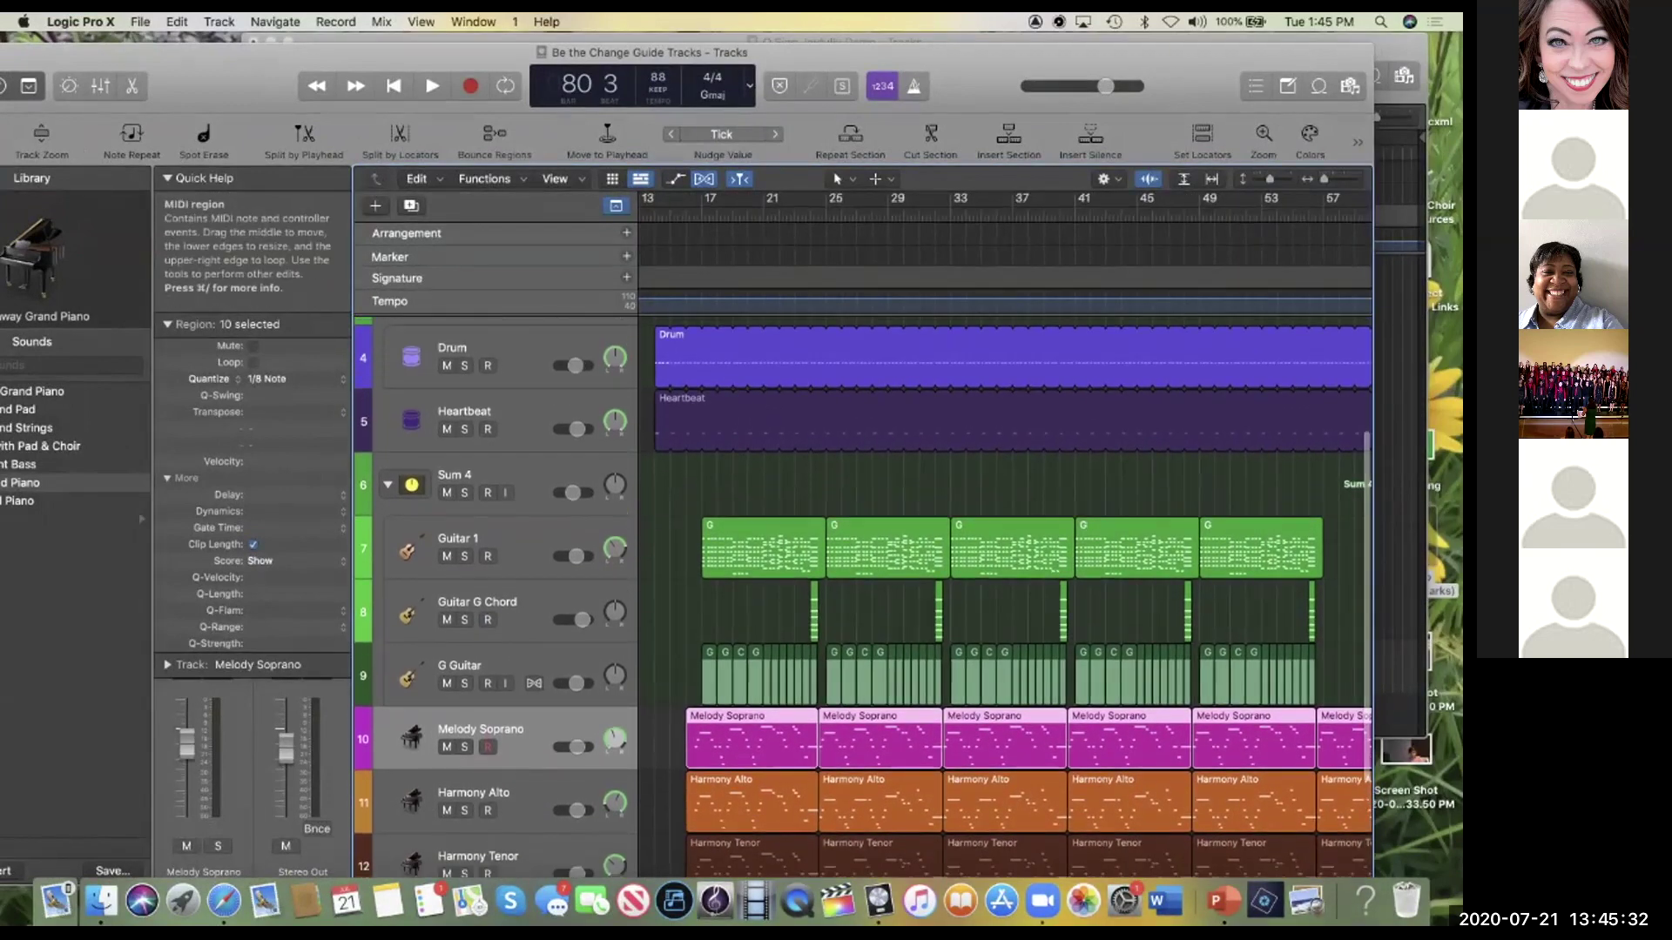
scroll(1006, 539, up, 3)
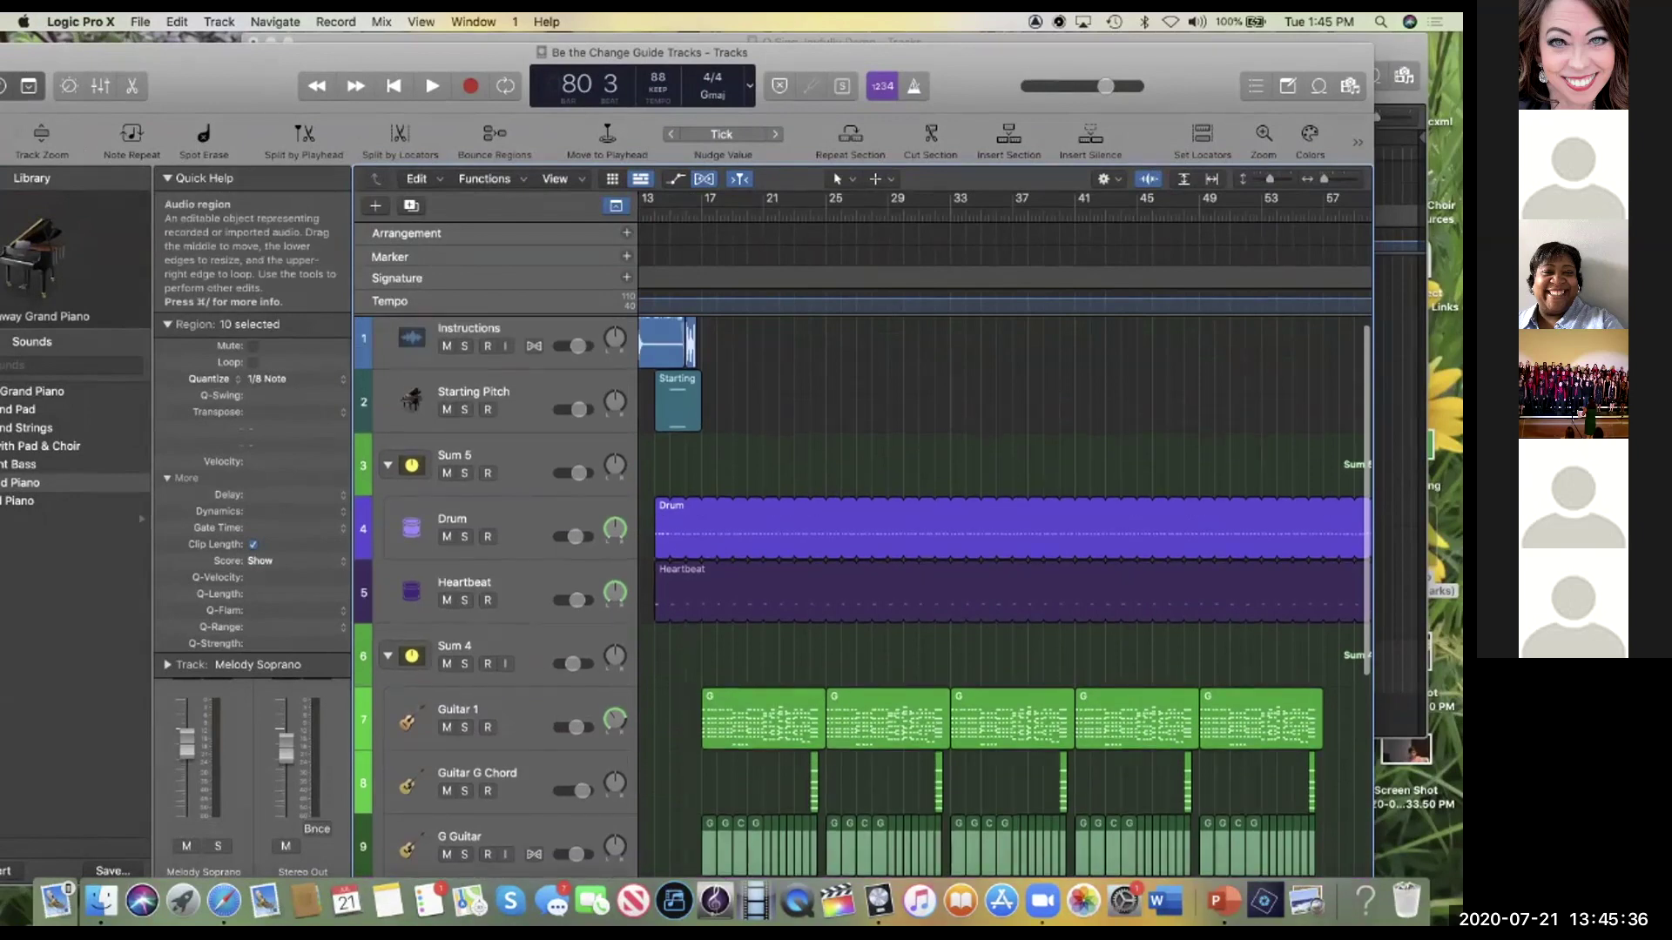
scroll(1006, 540, down, 4)
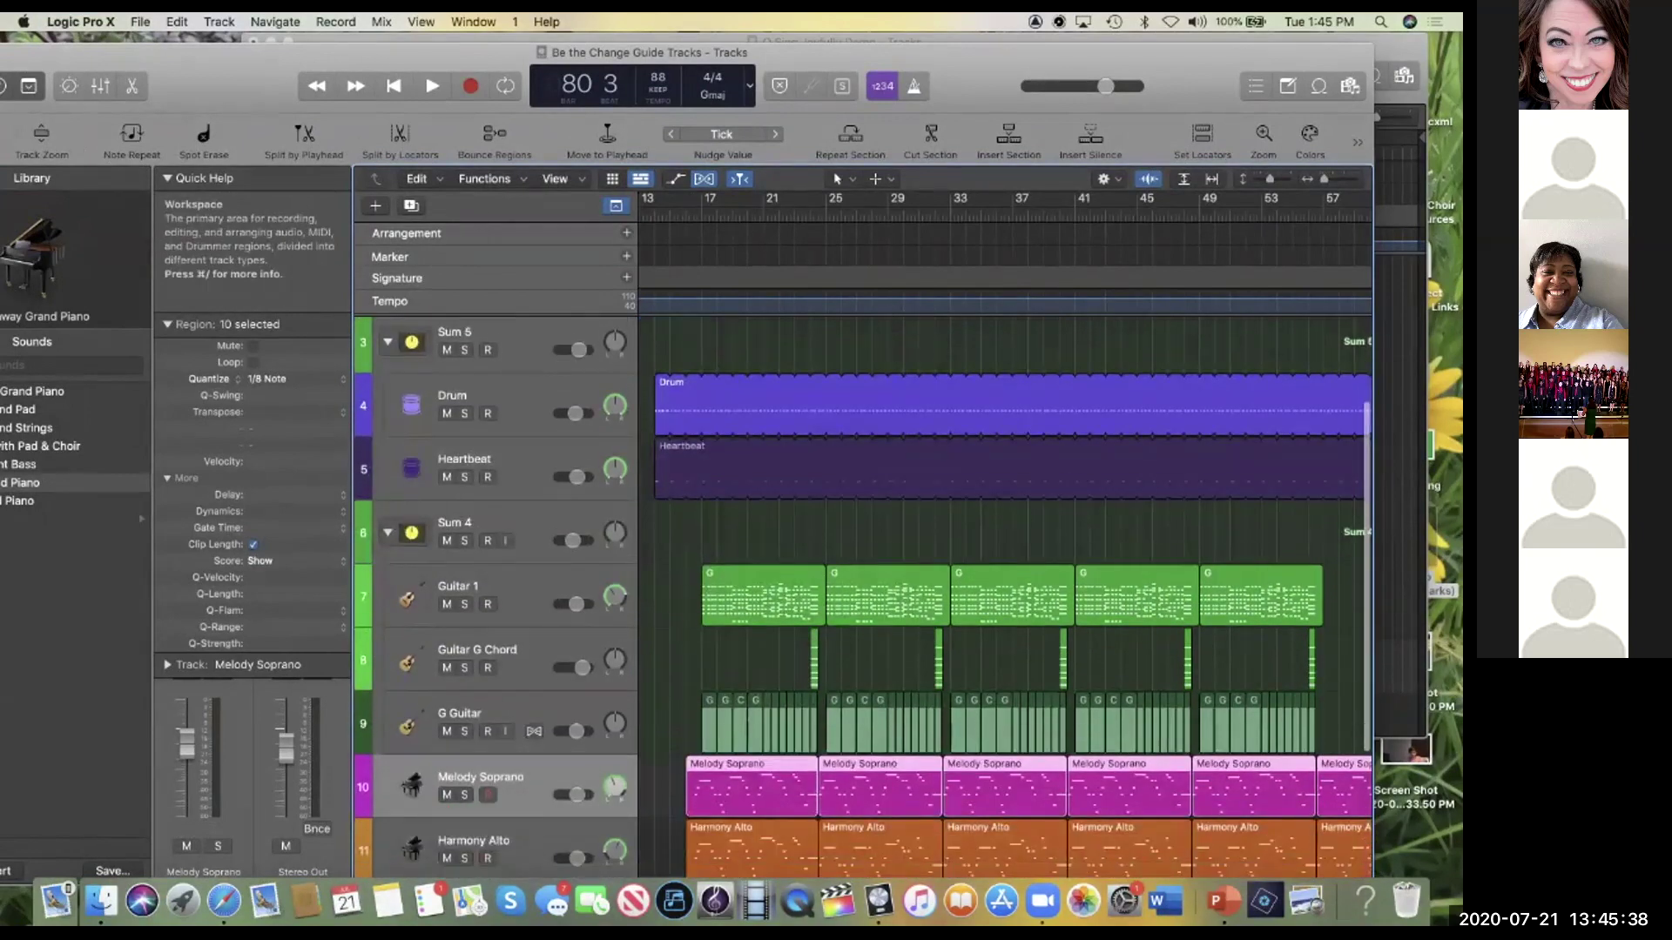
scroll(1006, 539, down, 7)
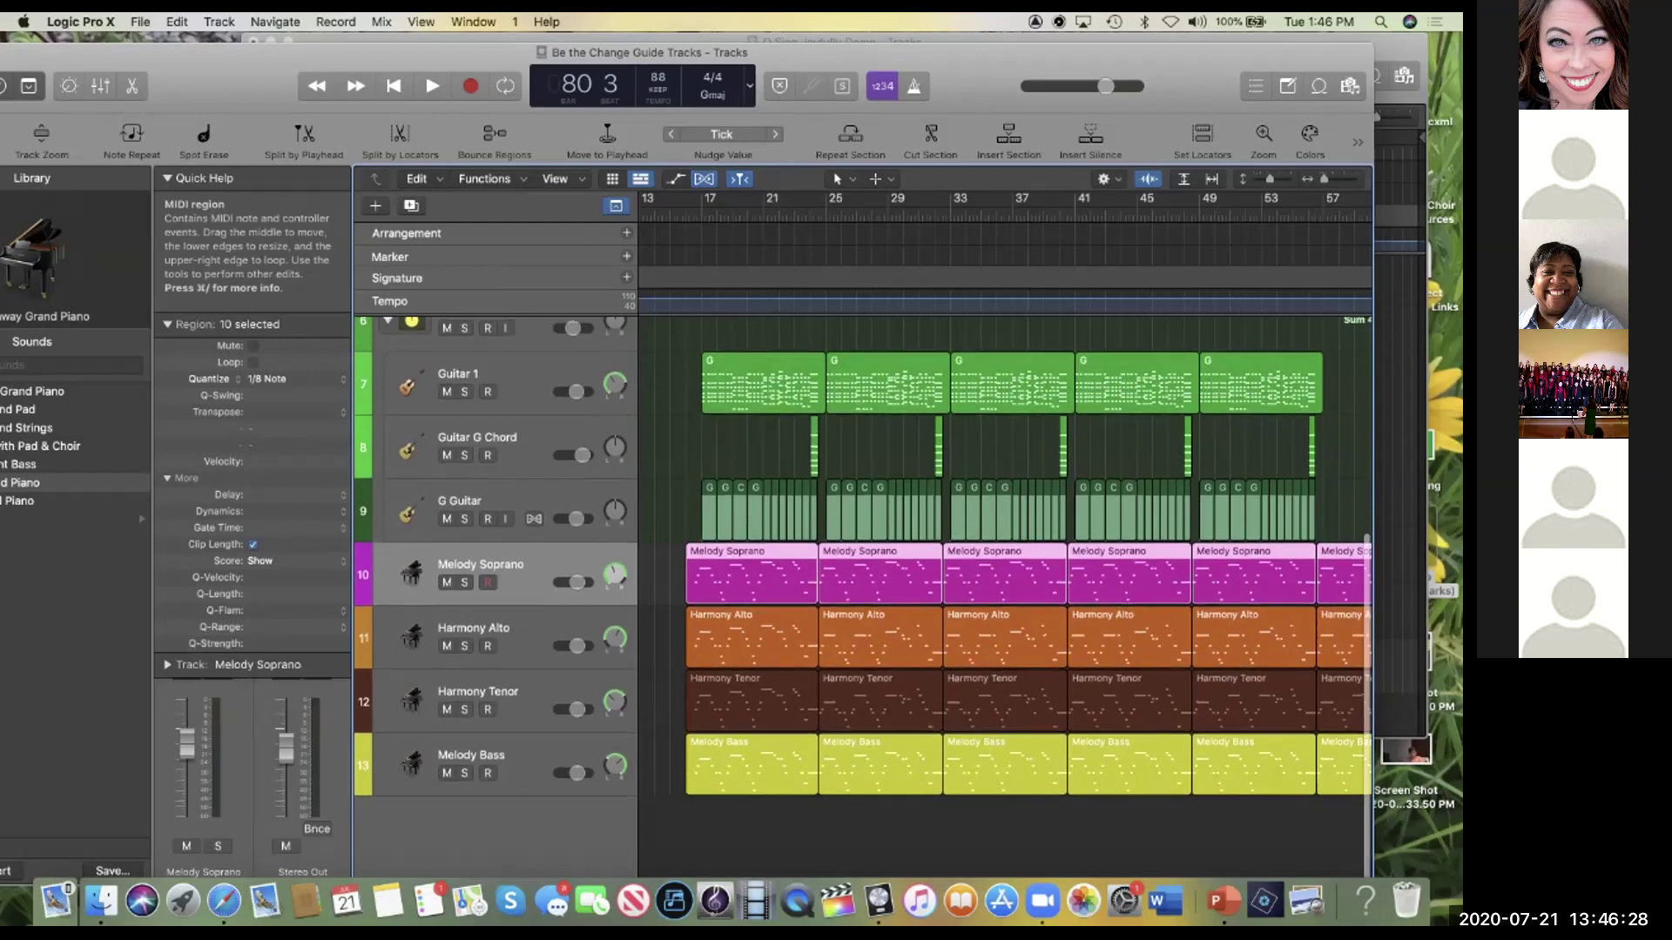
scroll(871, 566, up, 2)
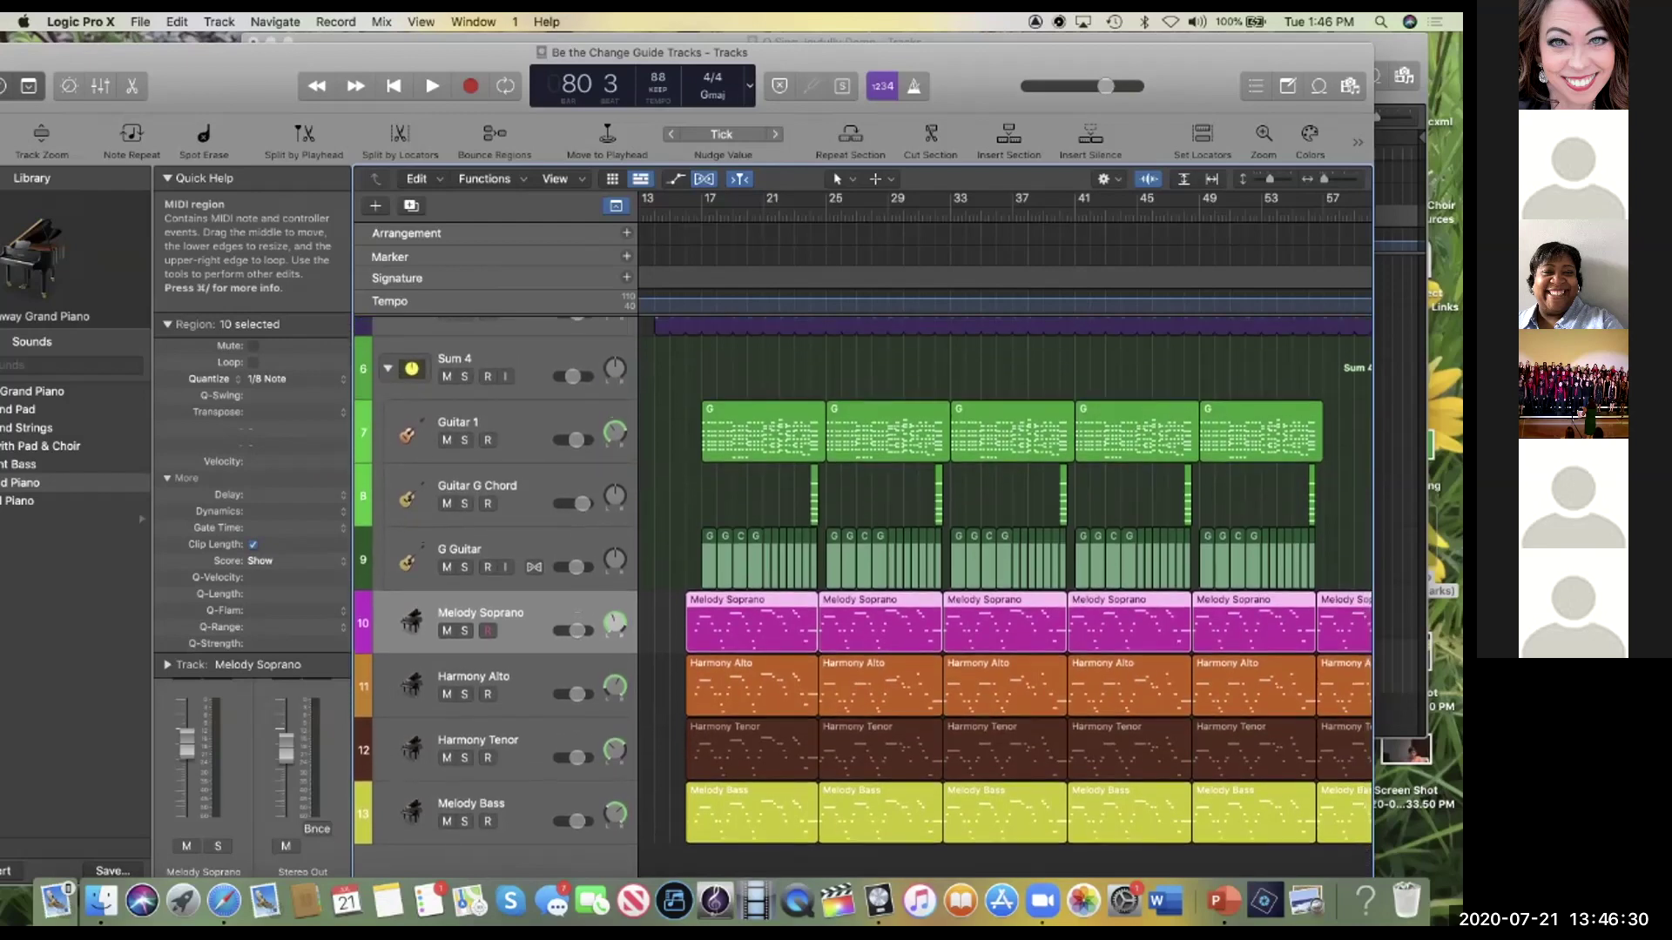
scroll(862, 588, up, 1)
scroll(862, 588, up, 2)
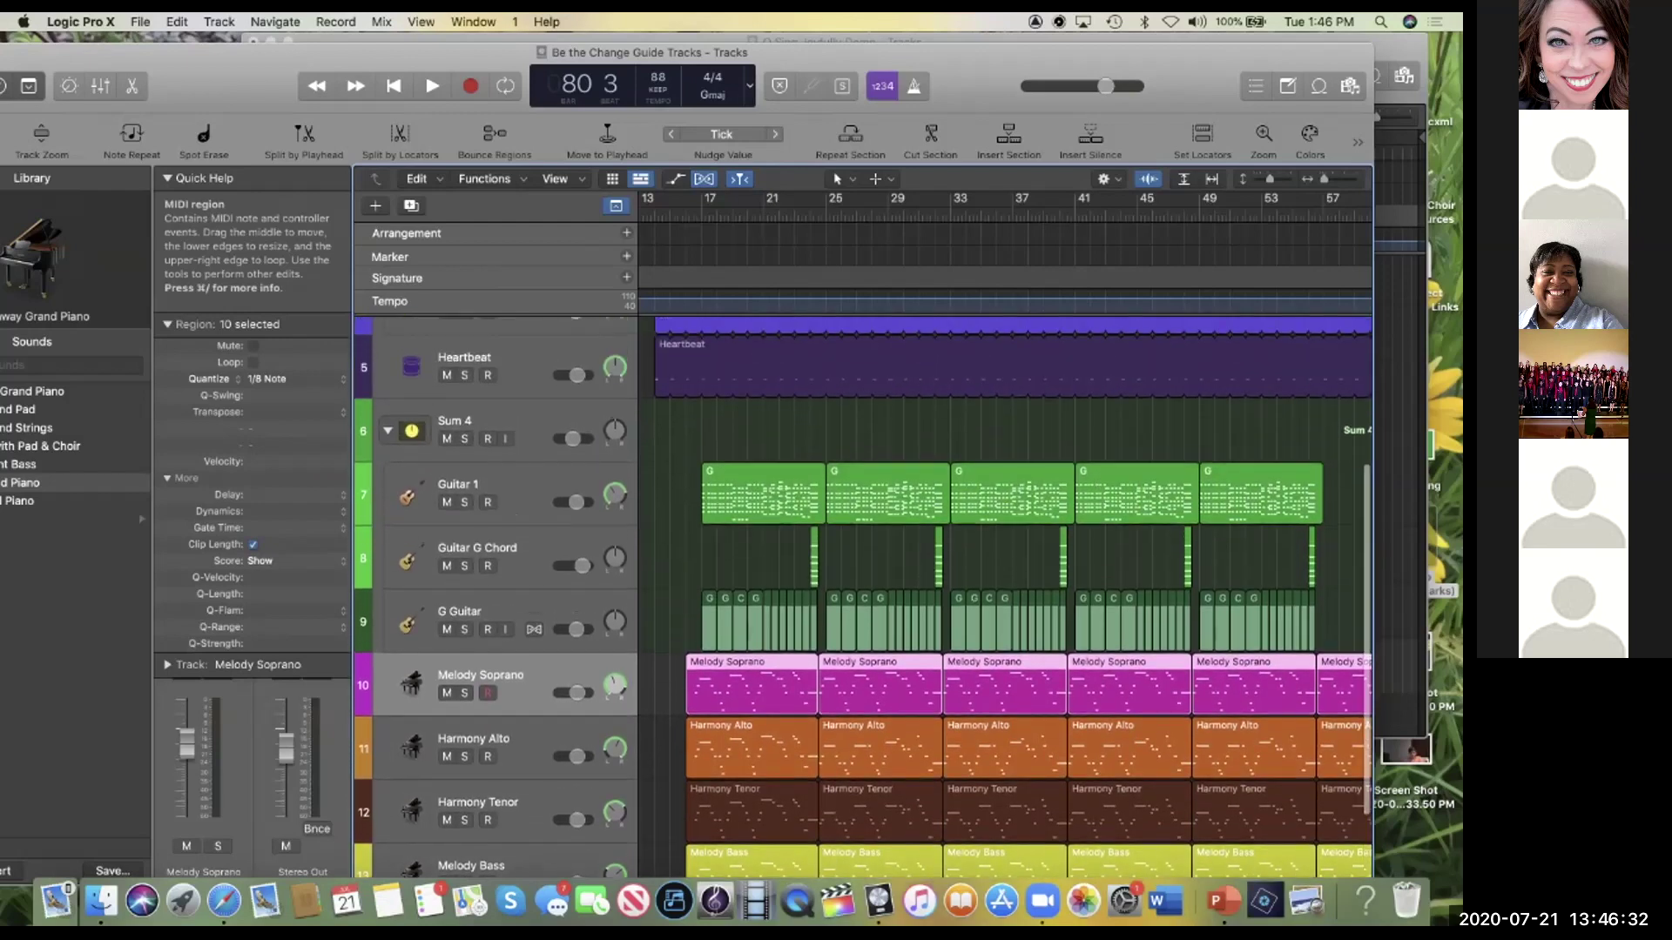
scroll(862, 588, down, 3)
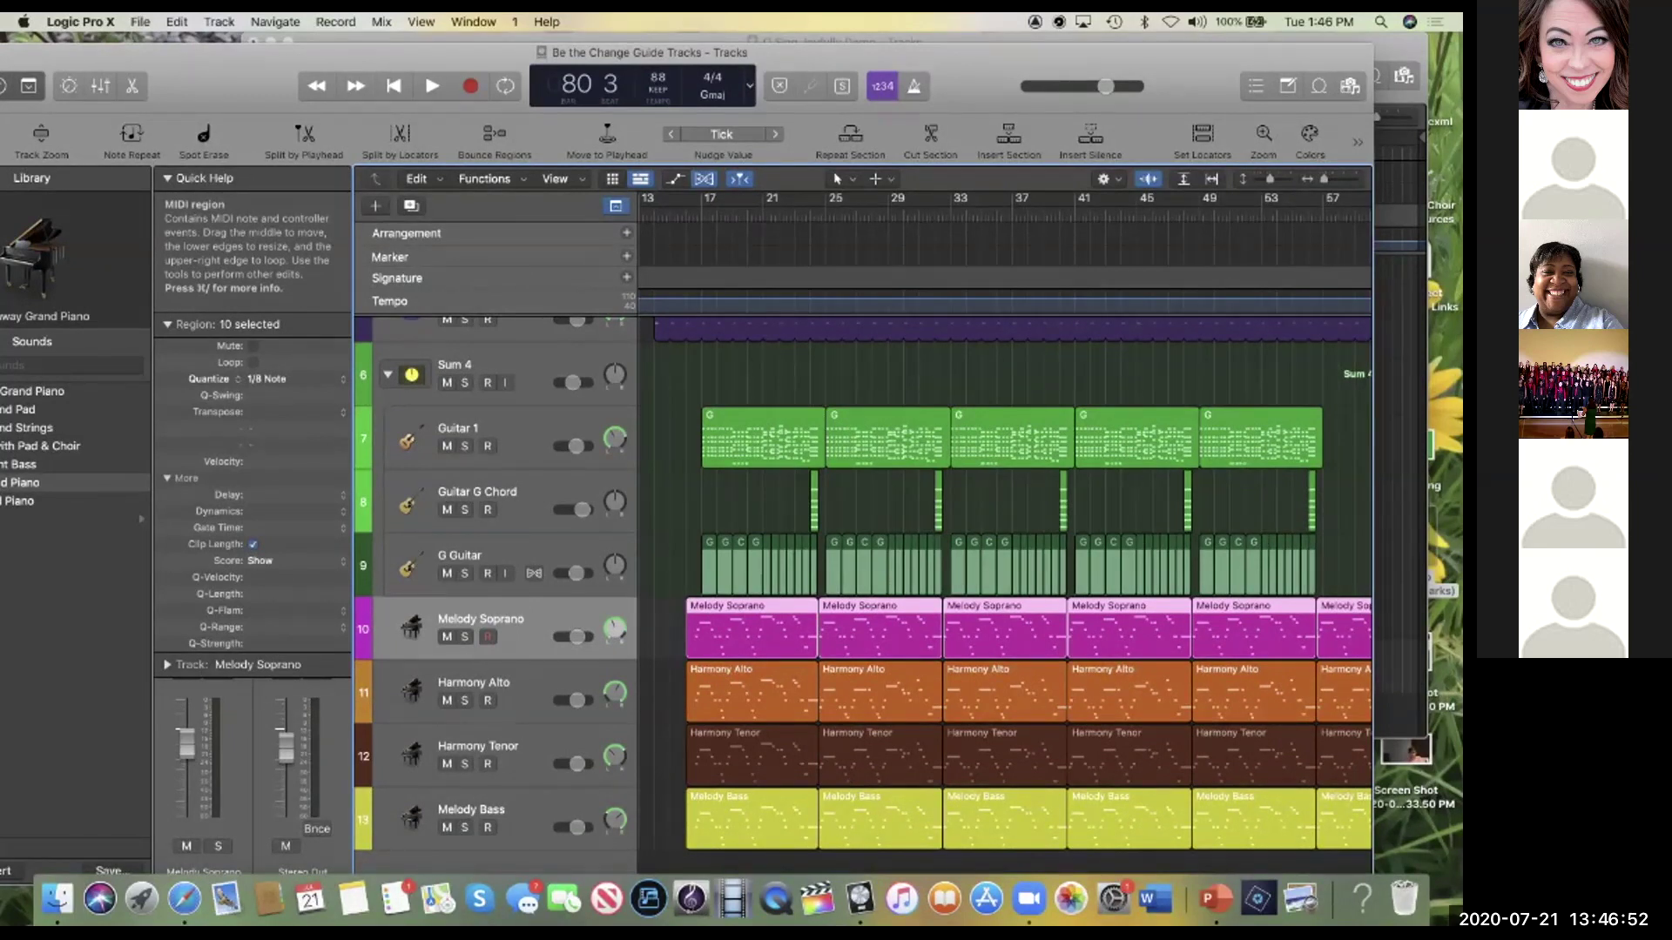
scroll(862, 601, up, 2)
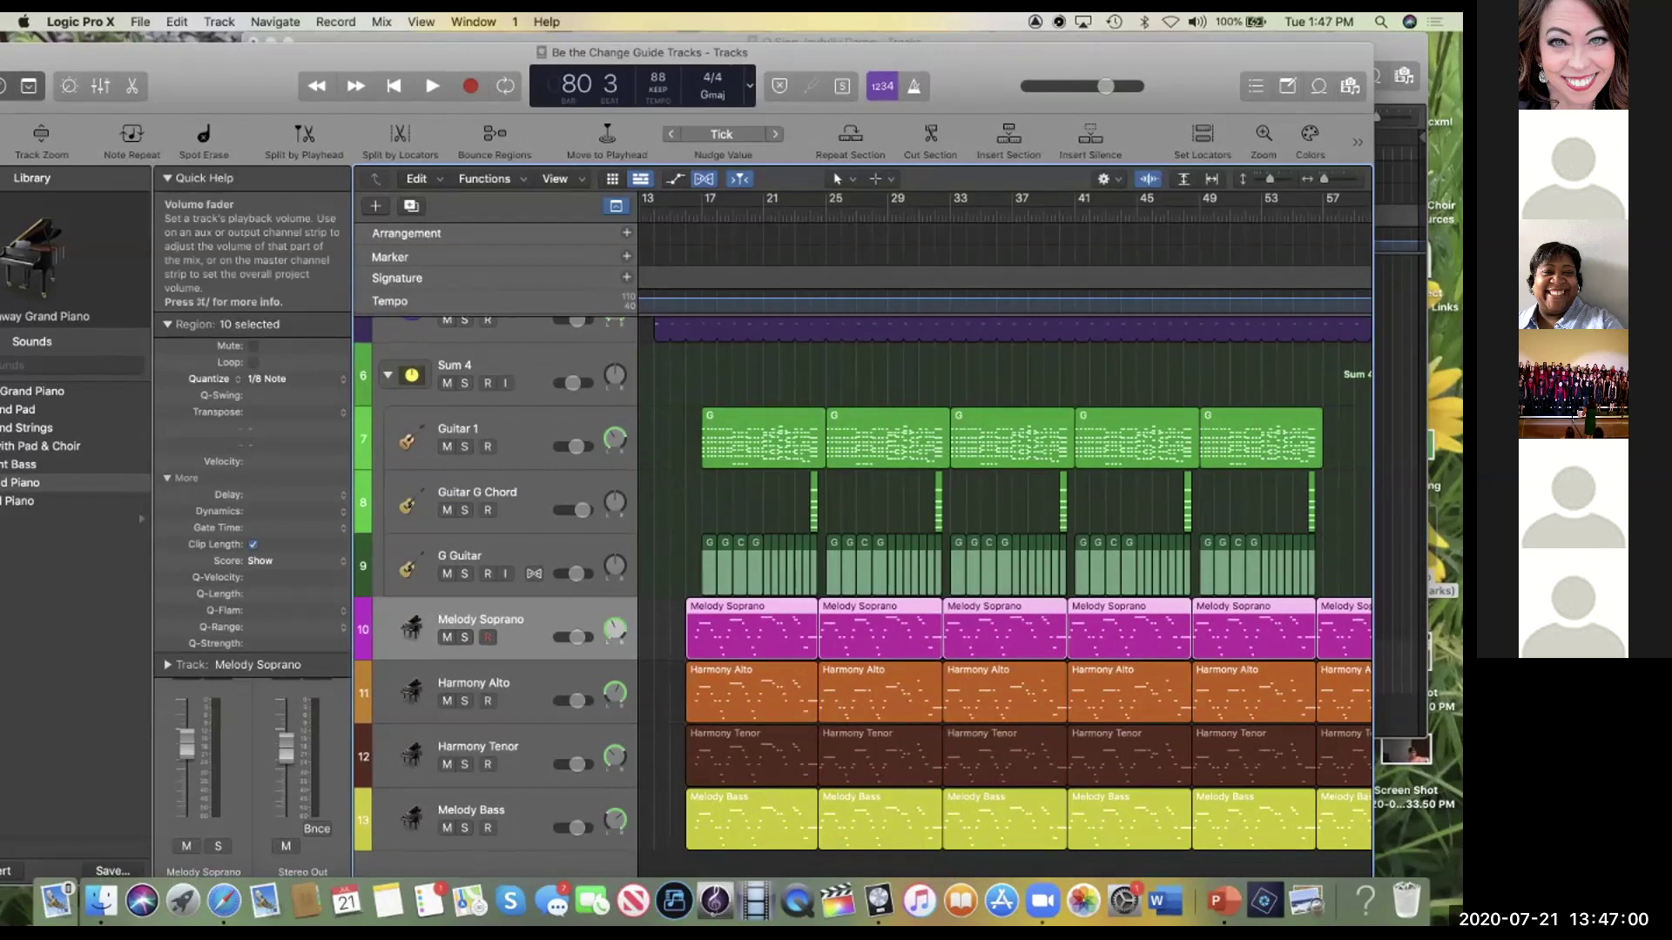
drag(436, 54, 495, 59)
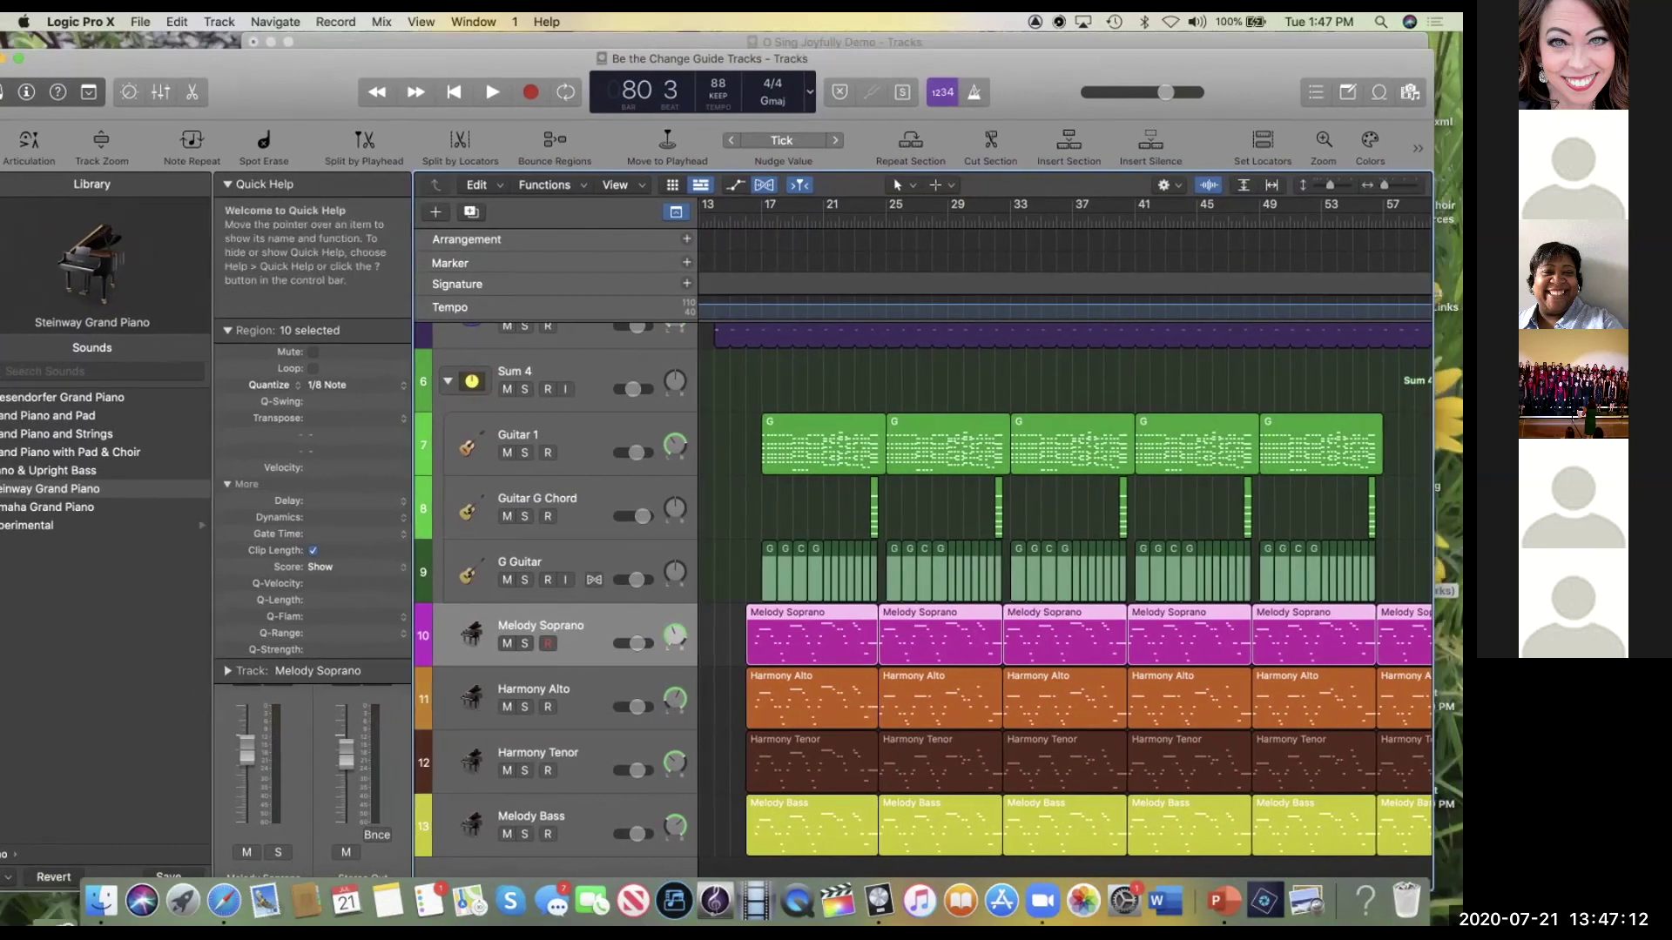
Step: Return to the recent project O Sing Joyfully Demo, closing Be the Change Guide Tracks with its changes saved and keeping the demo open
click(140, 21)
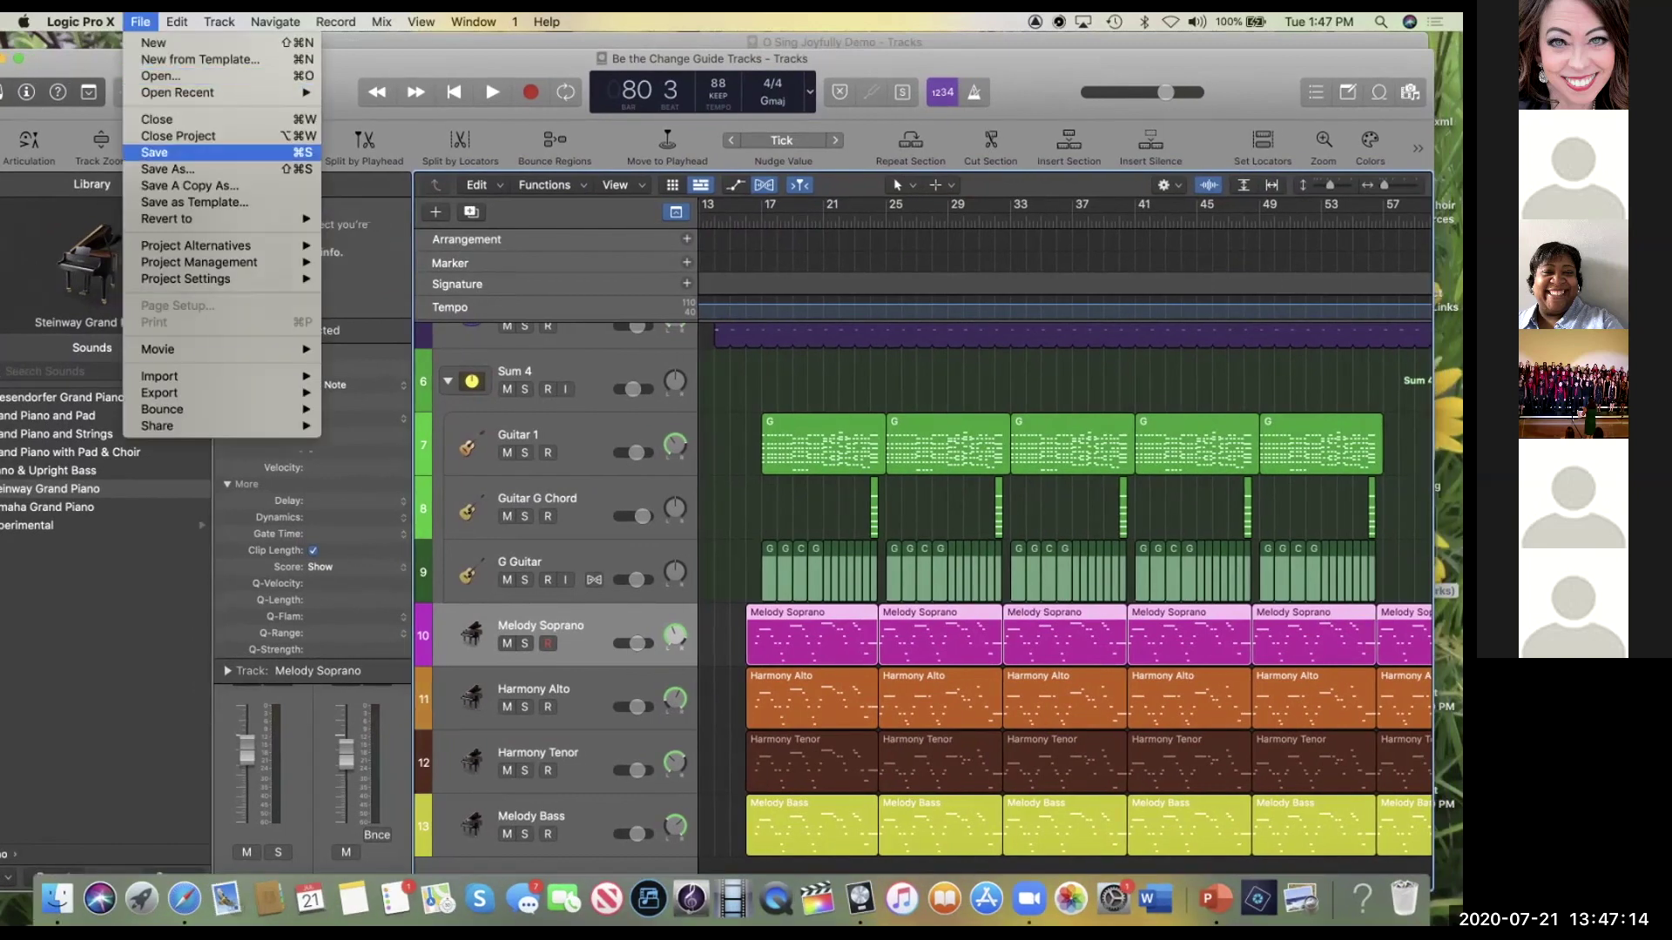
mouse_move(177, 92)
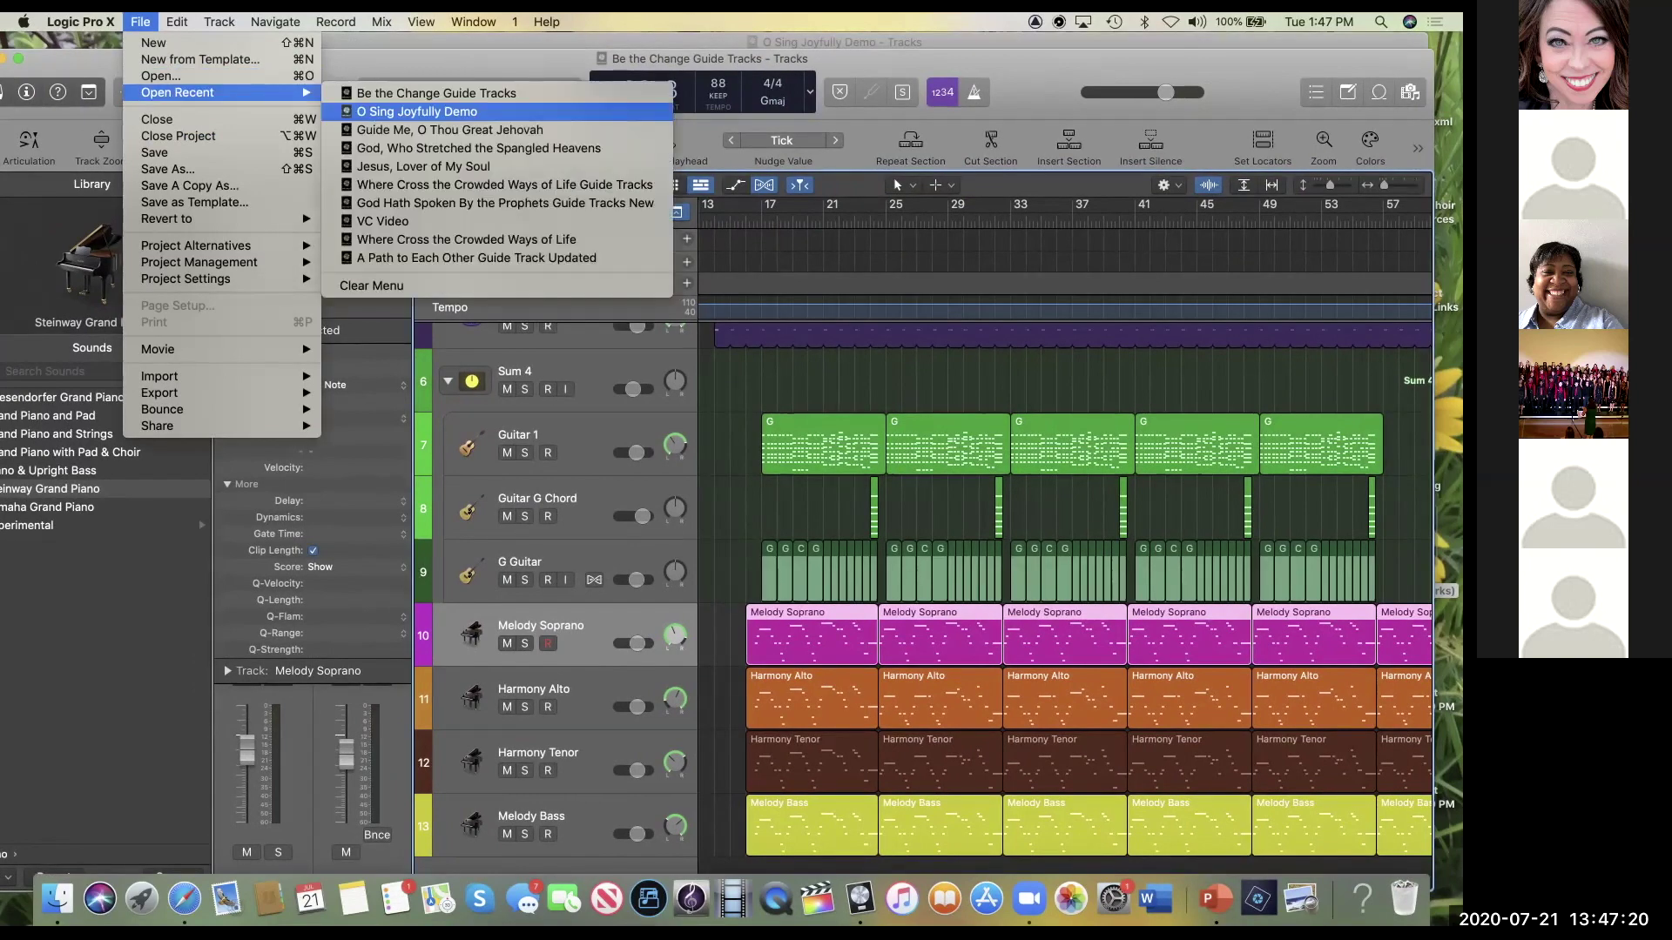
click(417, 112)
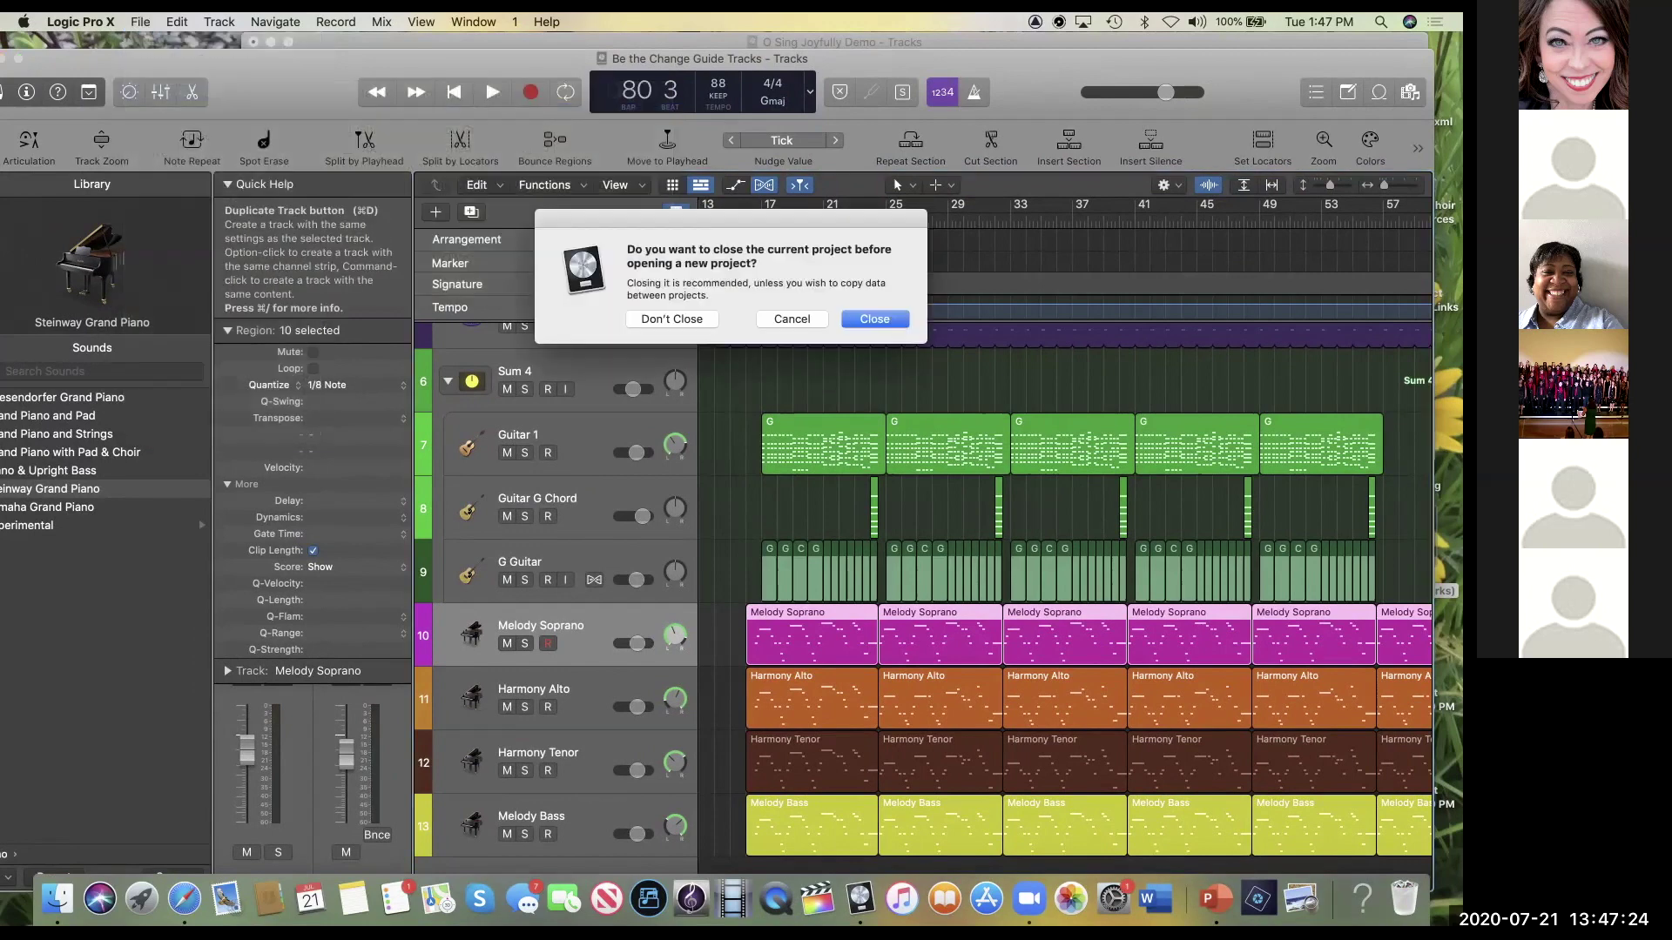
key(Return)
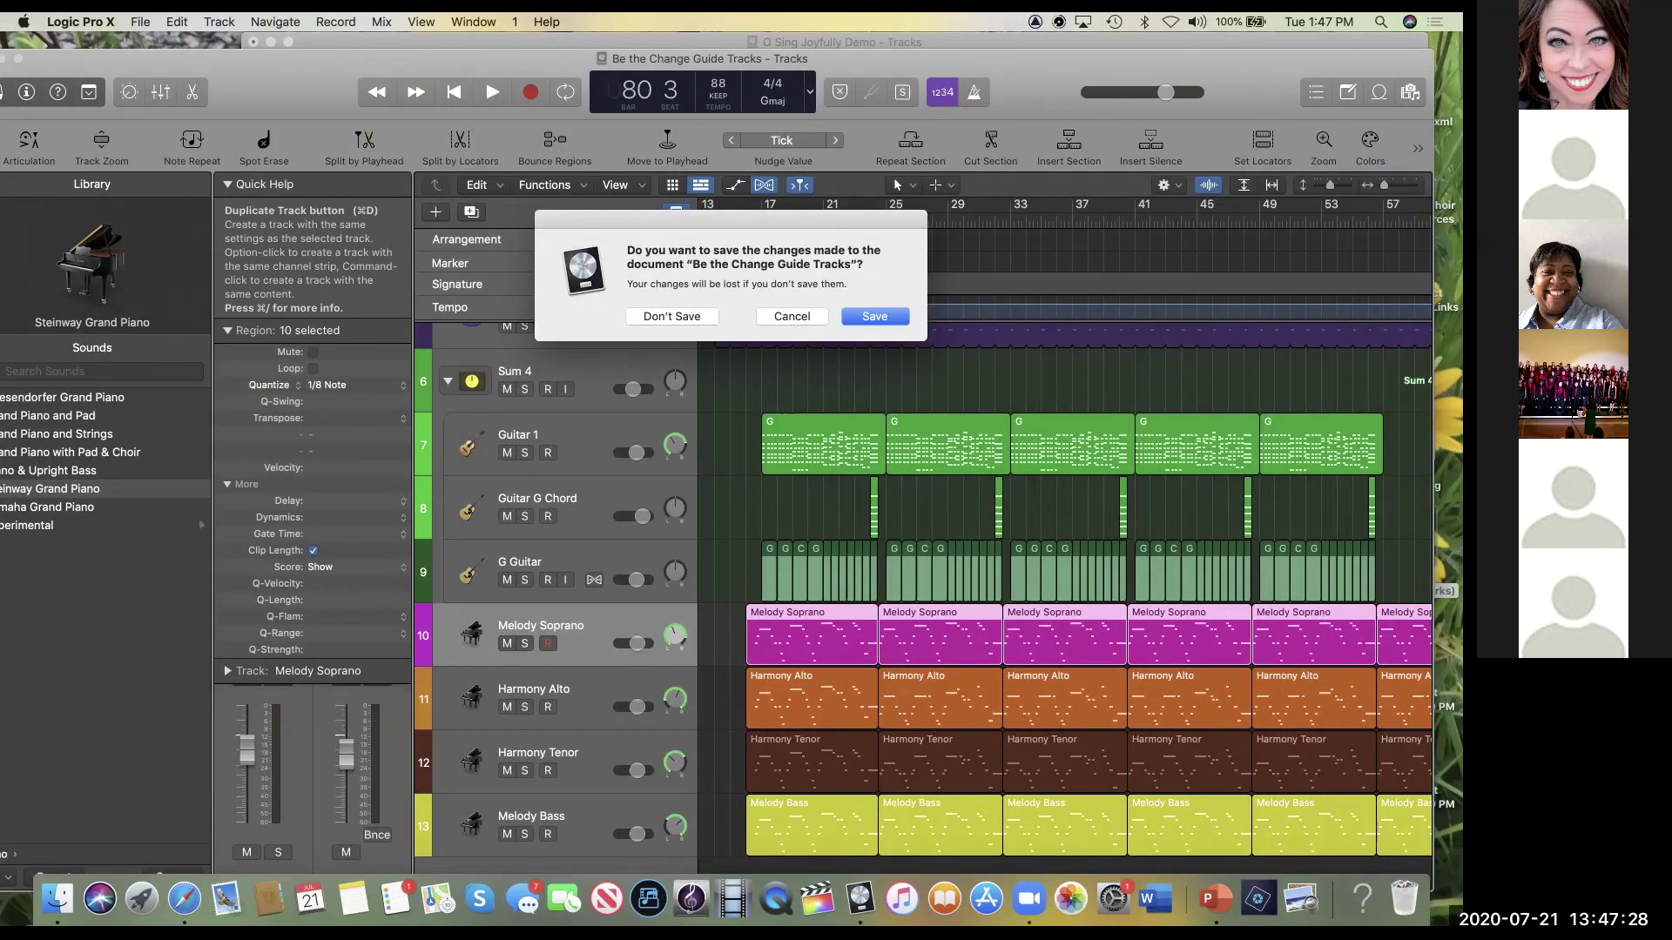
key(Return)
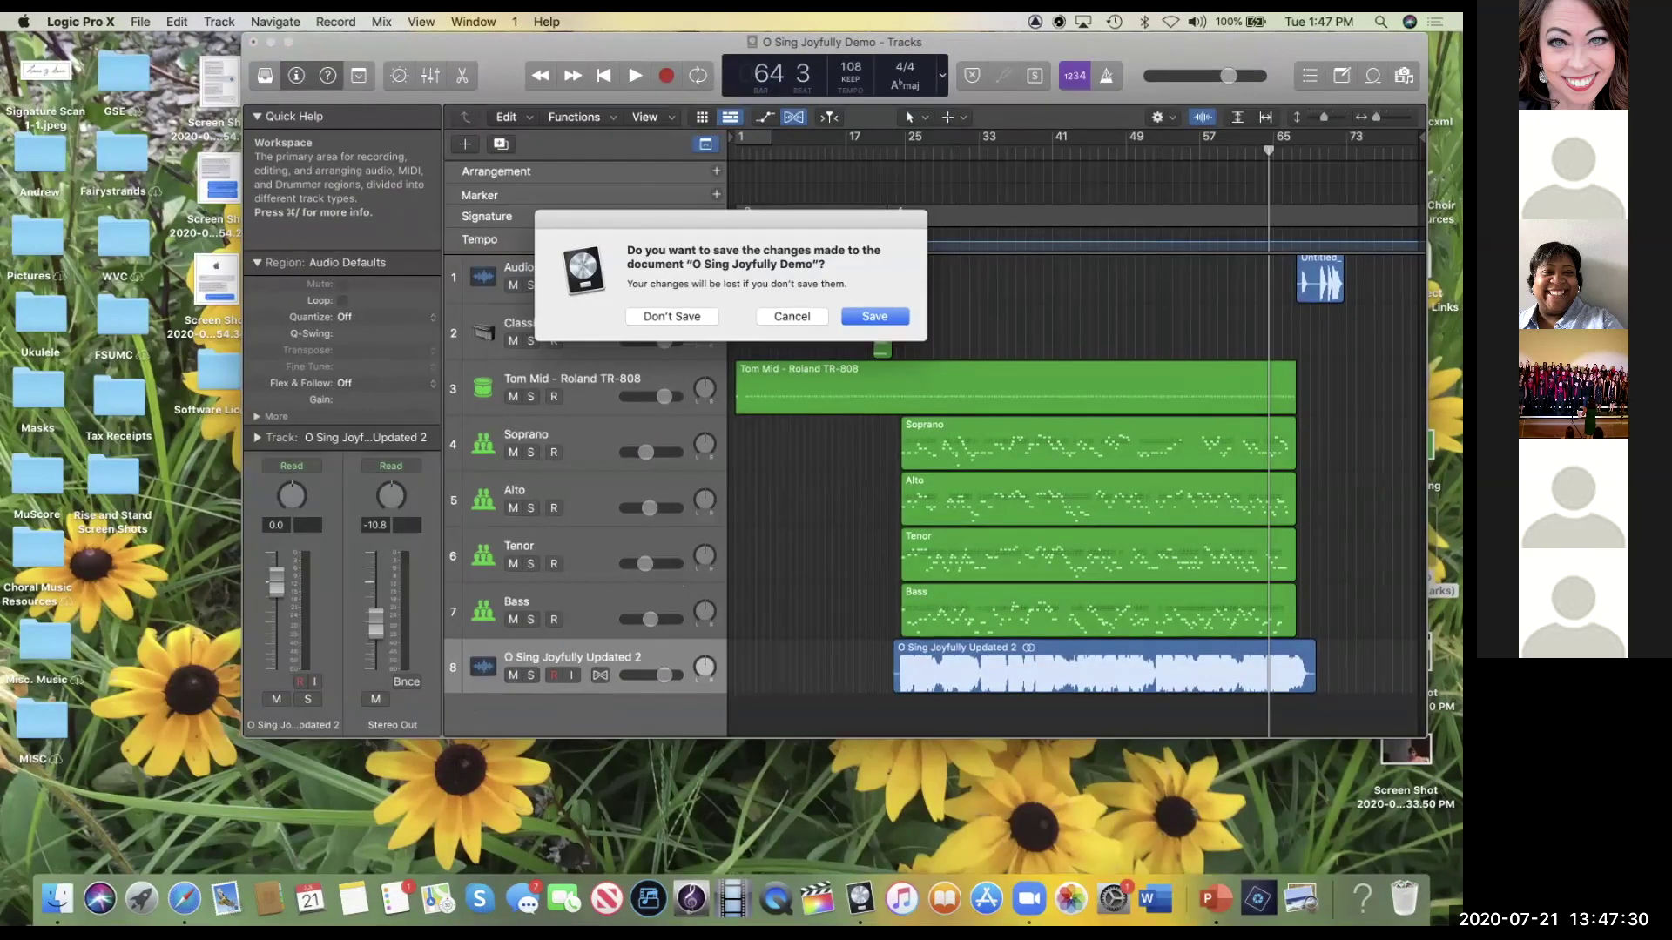
key(Escape)
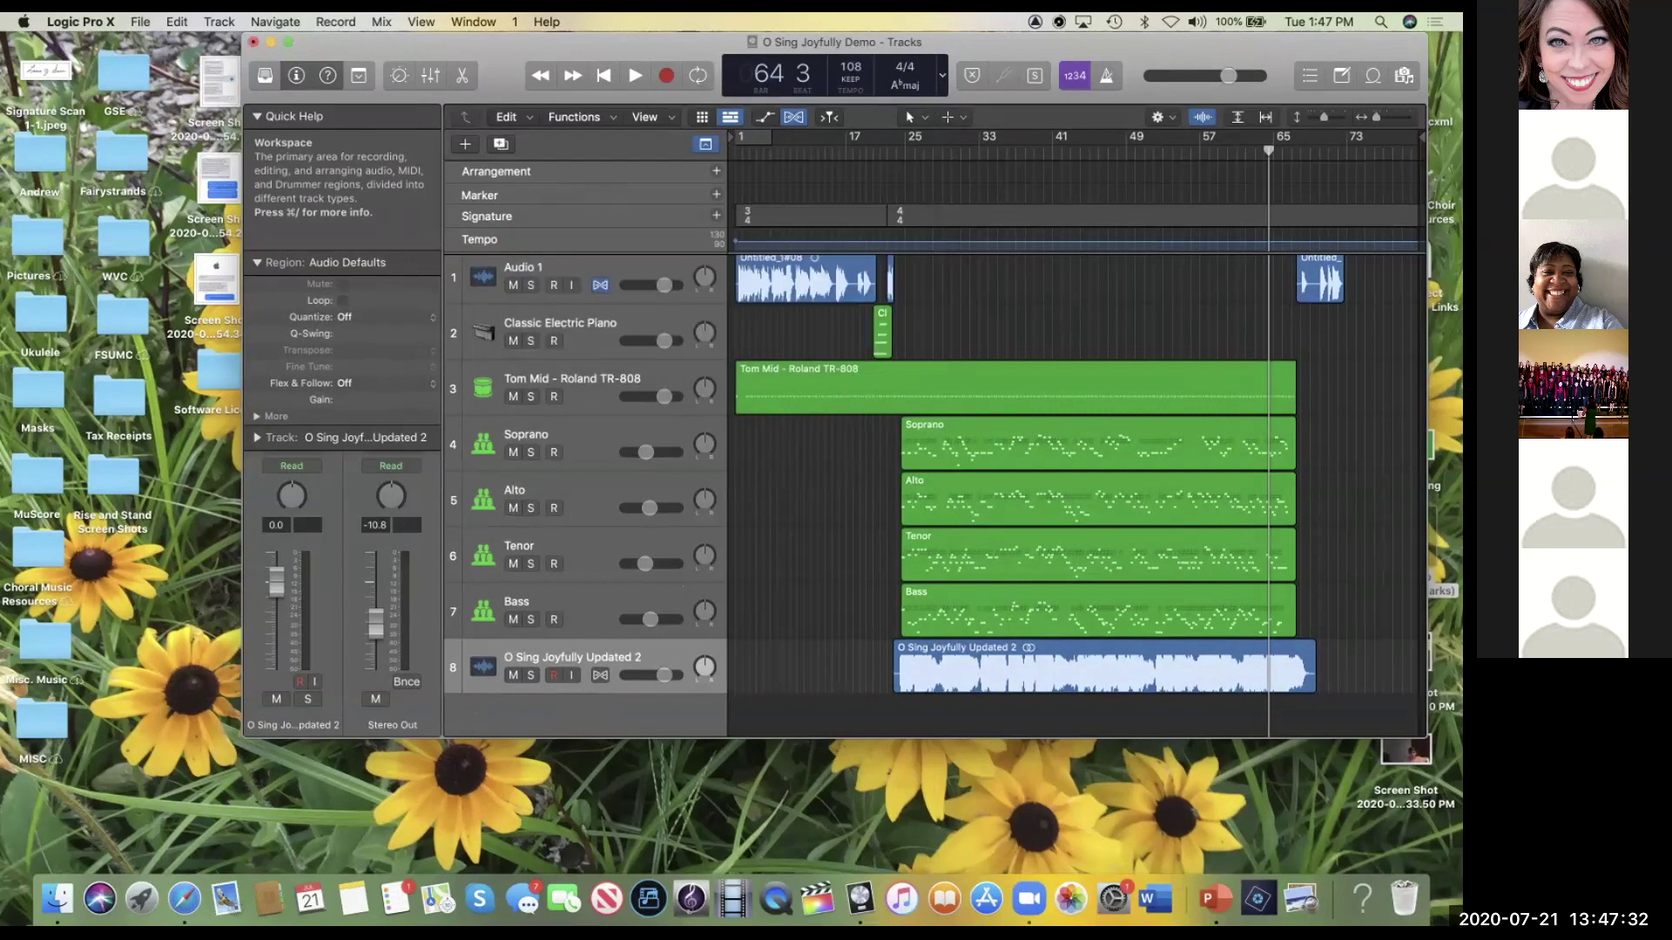
Step: Move the looped Tom Mid - Roland TR-808 region to start with the Classic Electric Piano region, and trim its loop to the voice regions' end
scroll(1079, 388, up, 5)
scroll(1080, 388, down, 5)
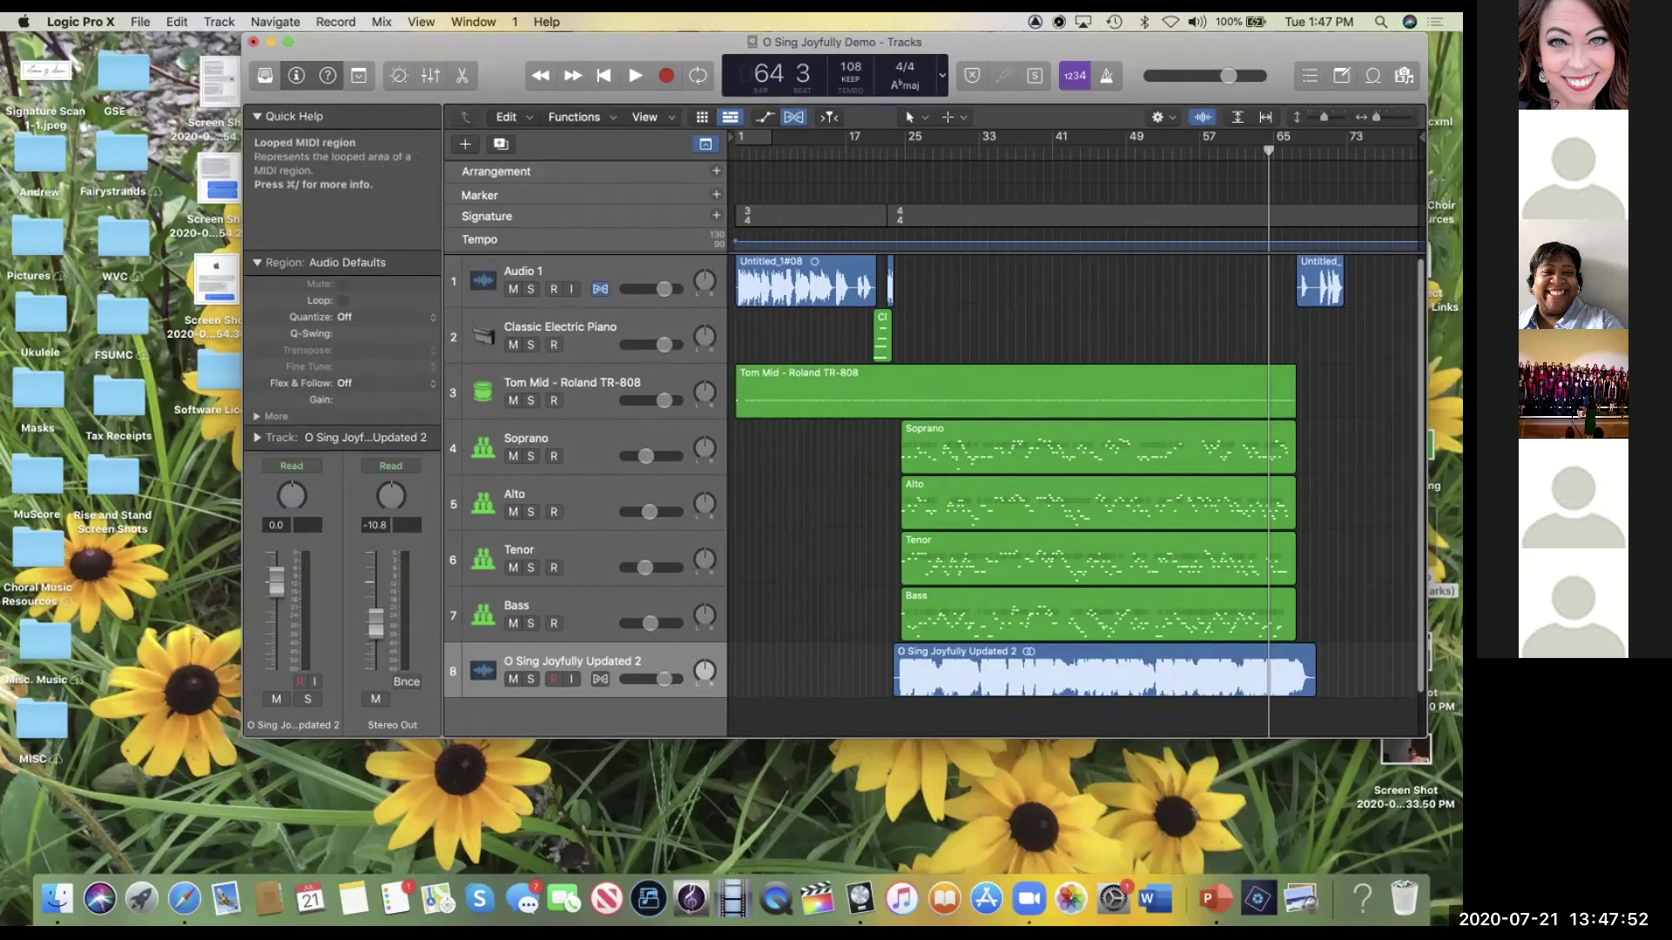
click(1288, 378)
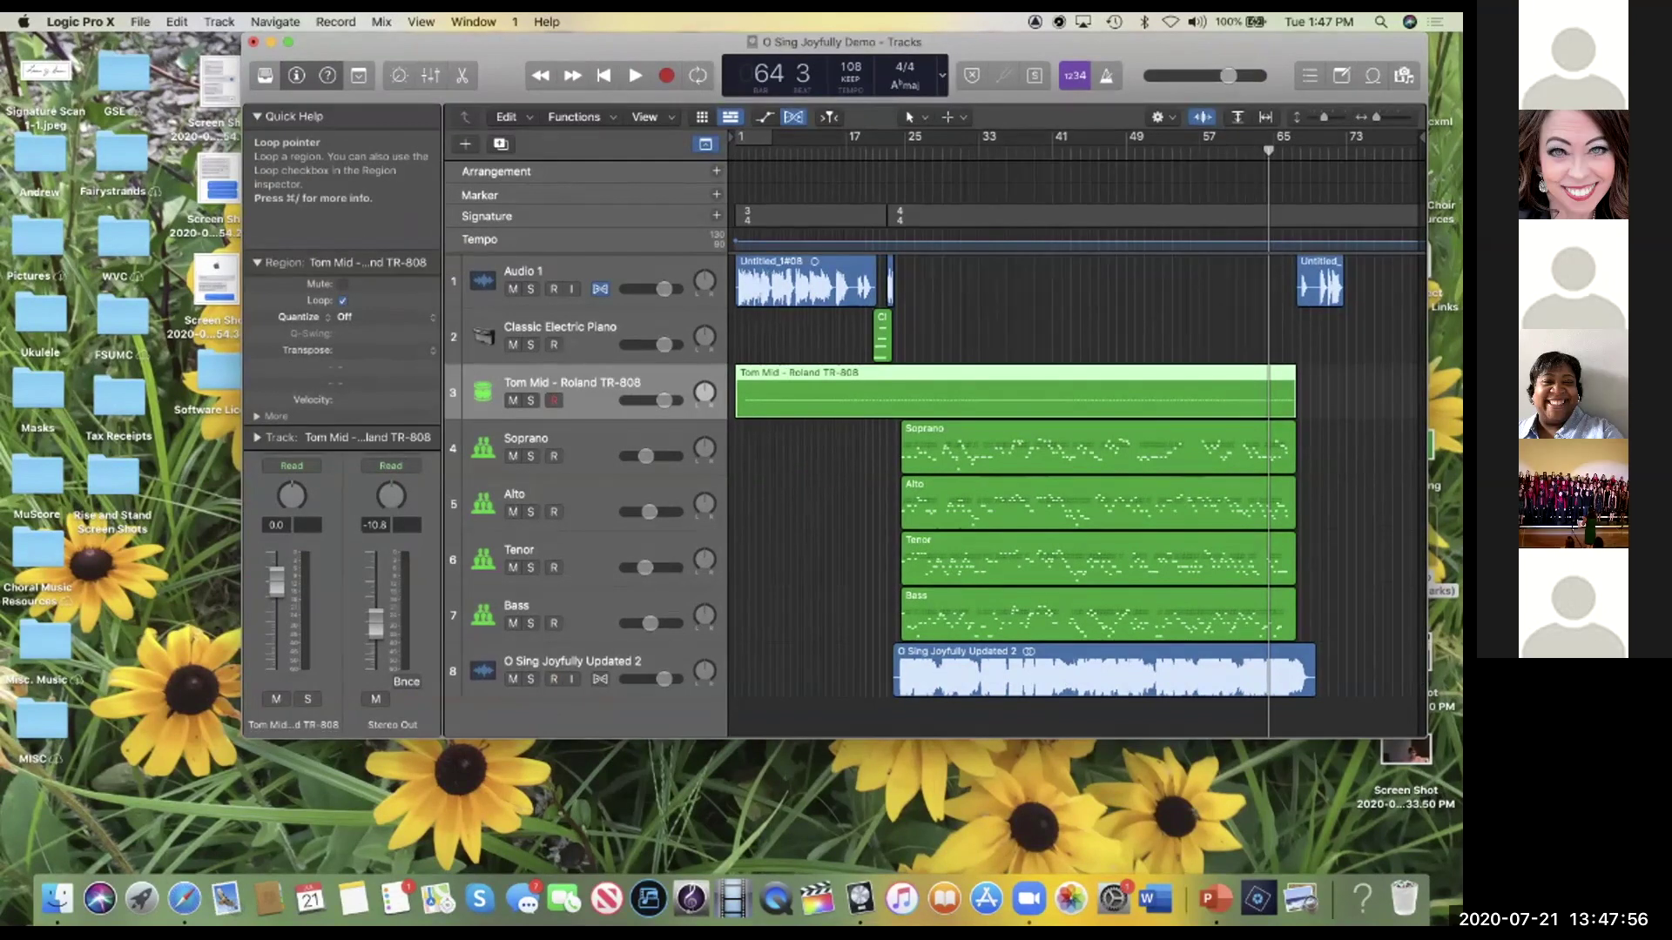
drag(998, 396, 1149, 407)
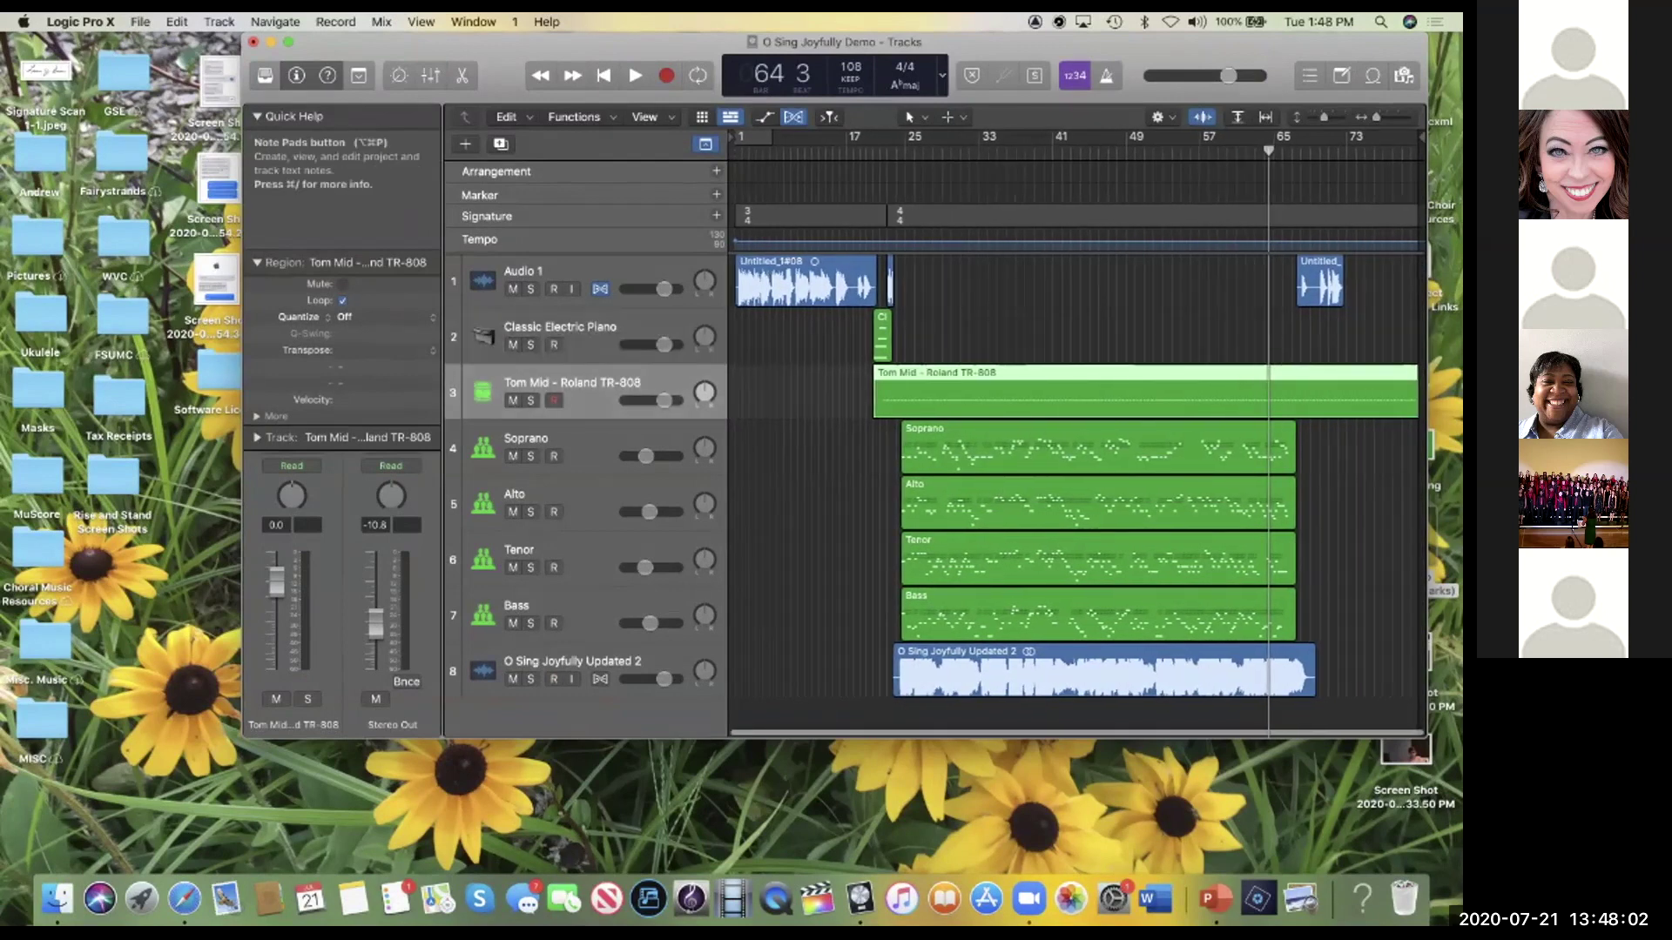
drag(1088, 42, 993, 45)
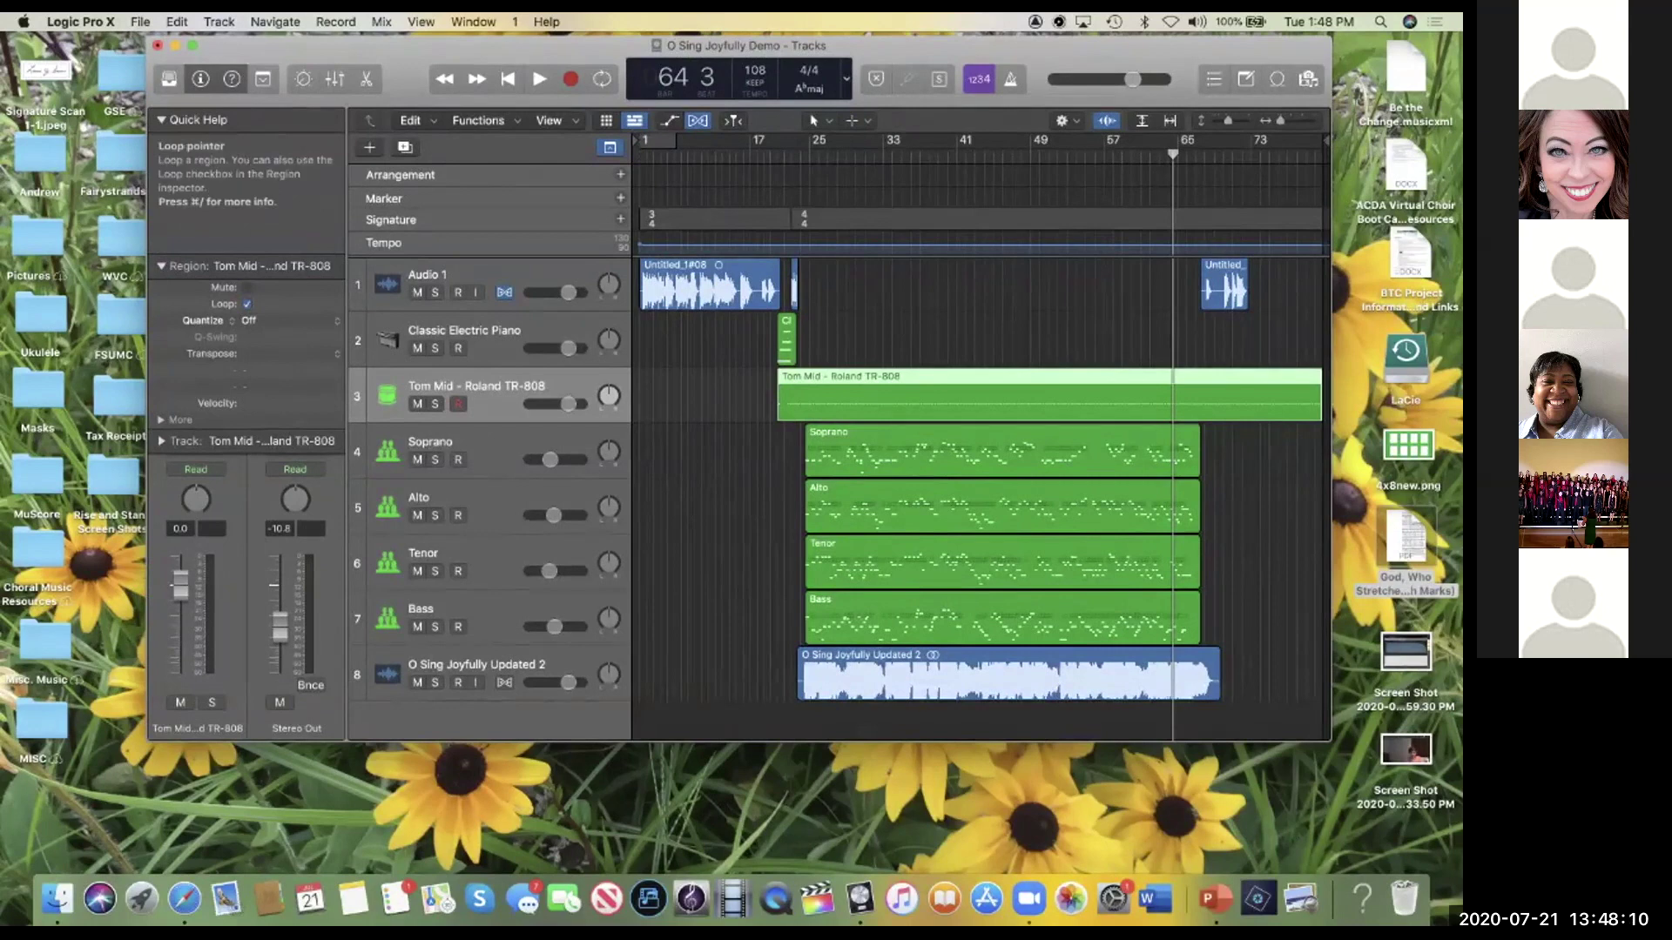
drag(1319, 383, 1203, 383)
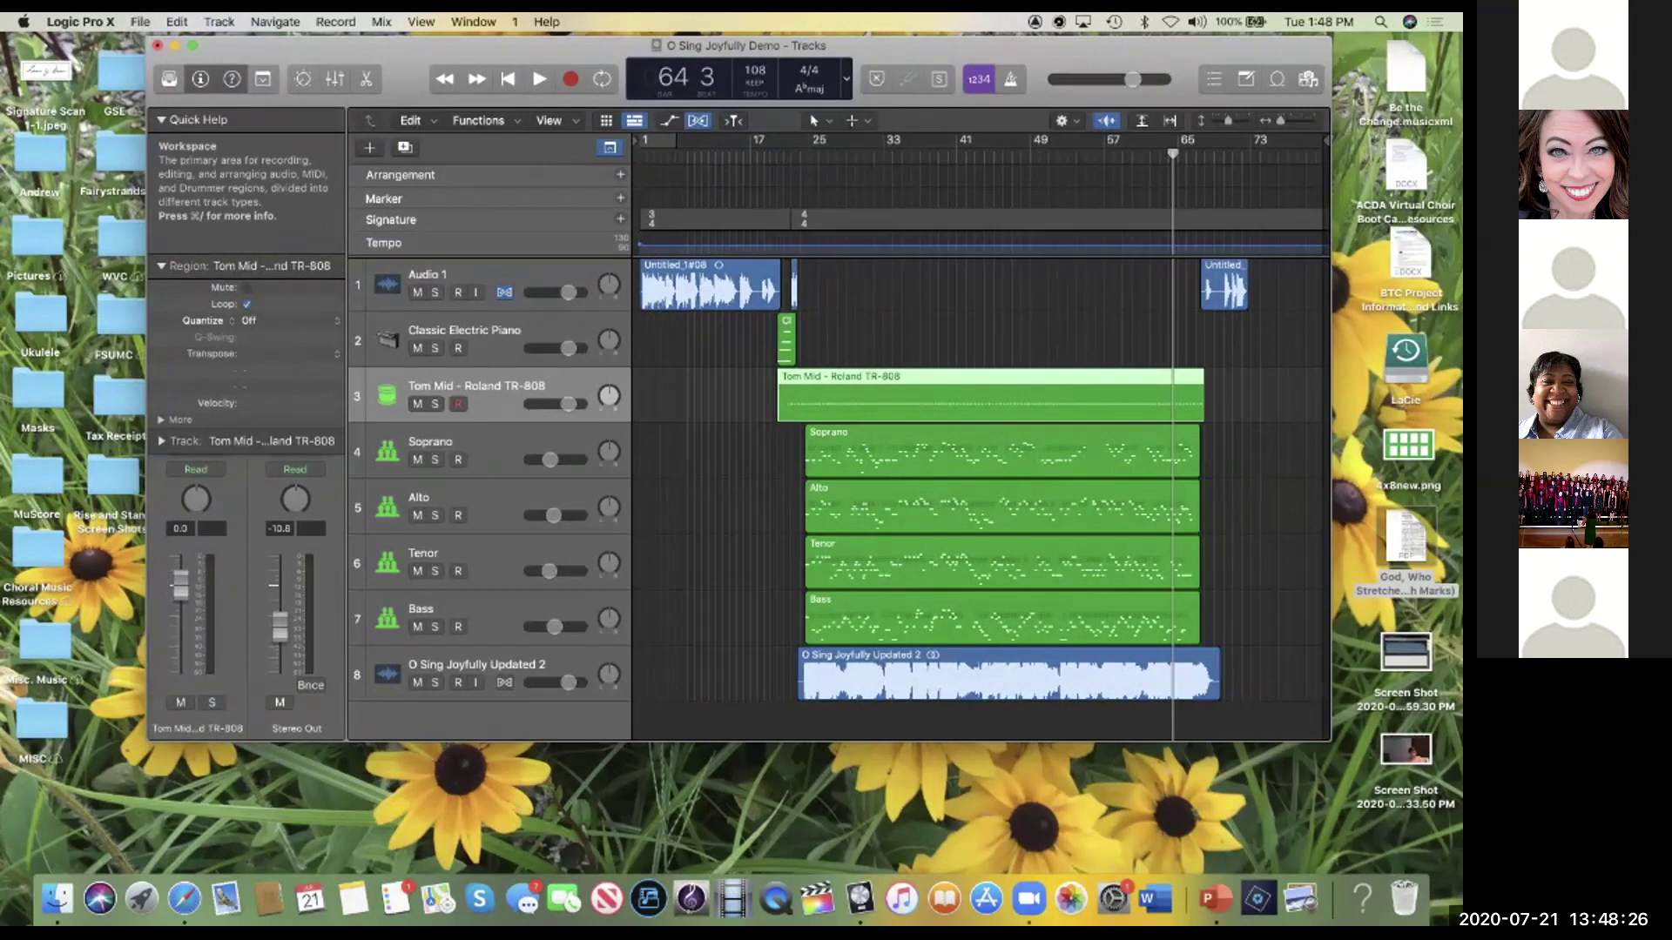
Step: Select the Soprano, Alto, Tenor and Bass regions and magnify the timeline around where they begin
drag(795, 438, 827, 640)
key(super+Right)
key(super+Right)
key(super+Right)
key(super+Right)
key(super+Right)
key(super+Right)
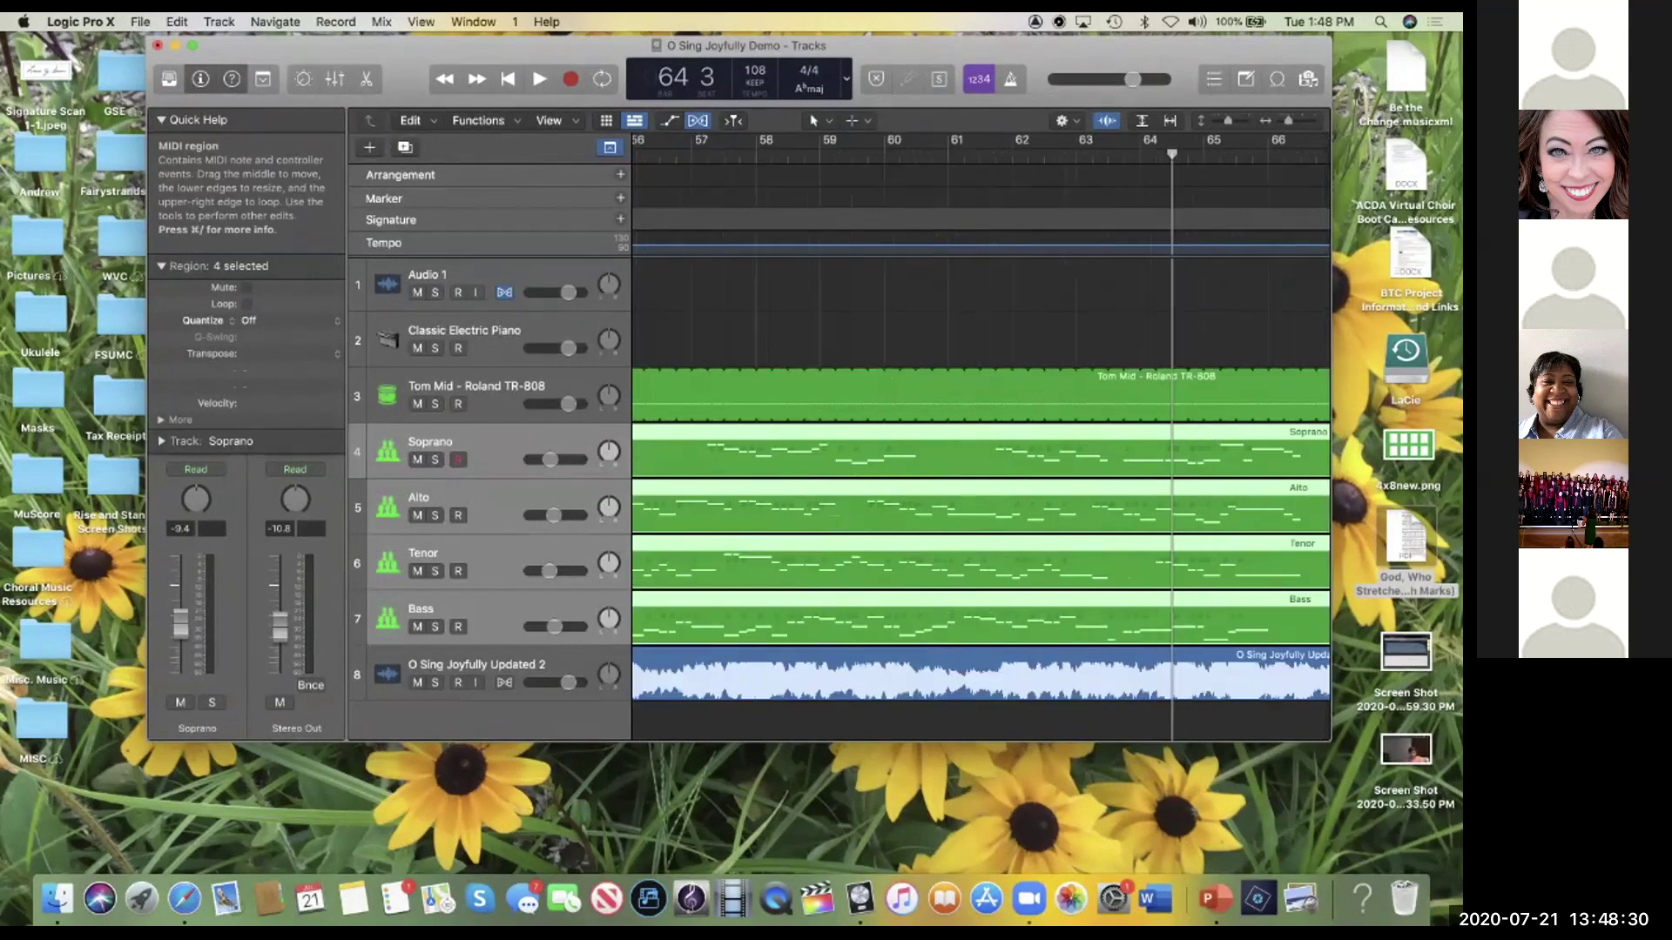
key(z)
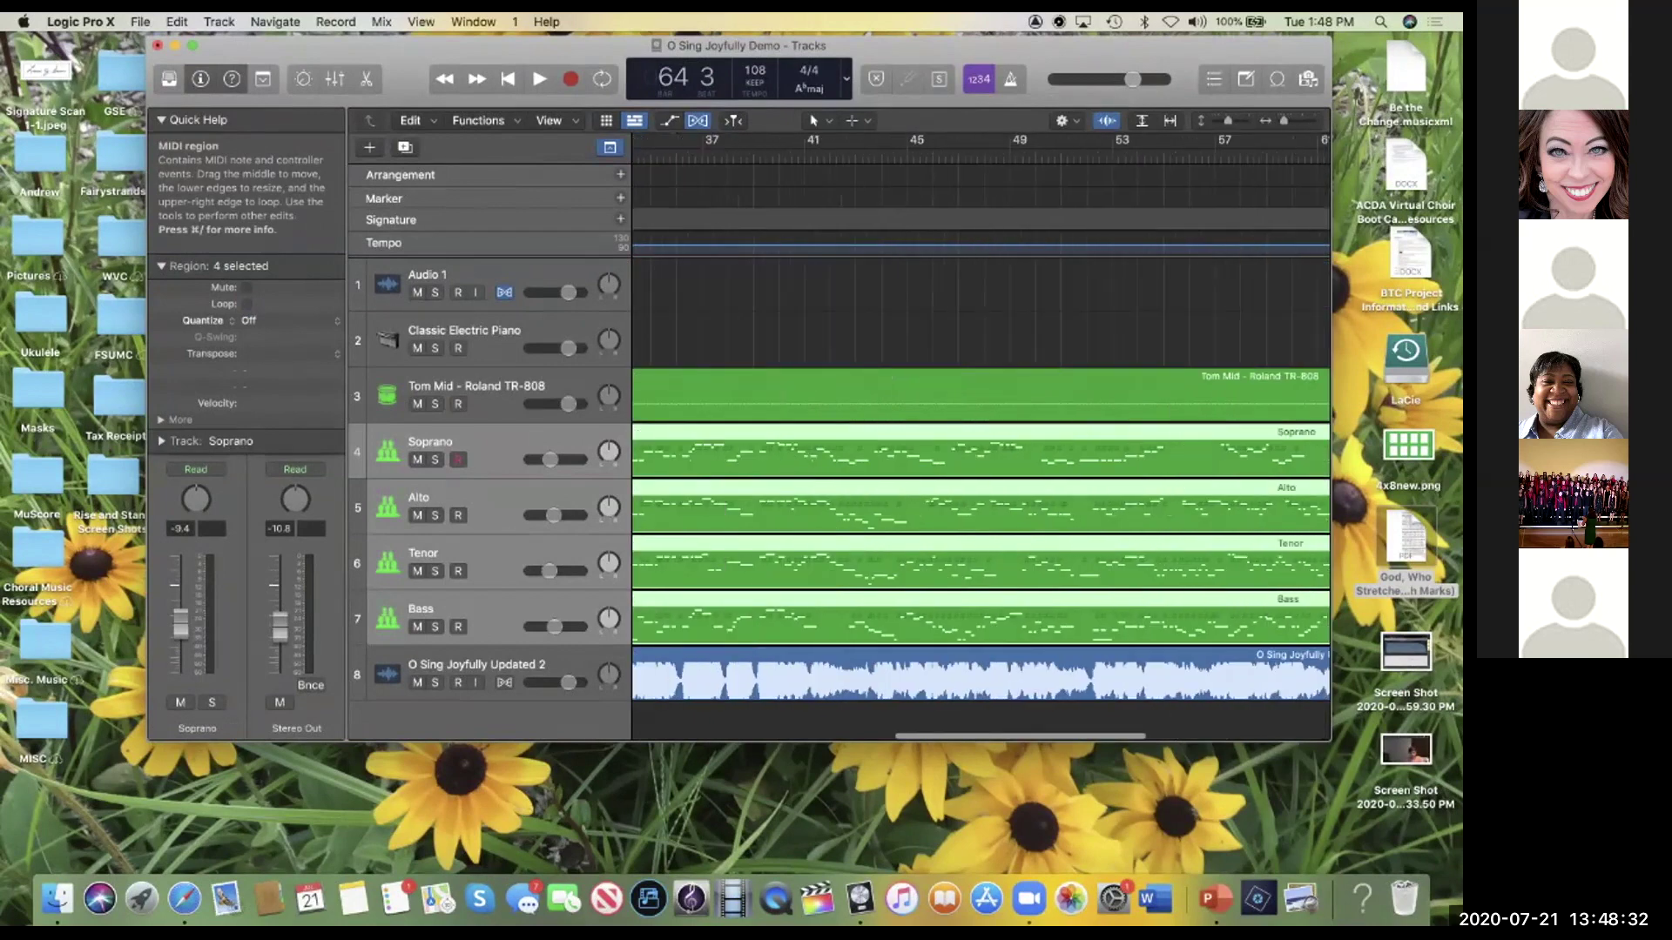
key(z)
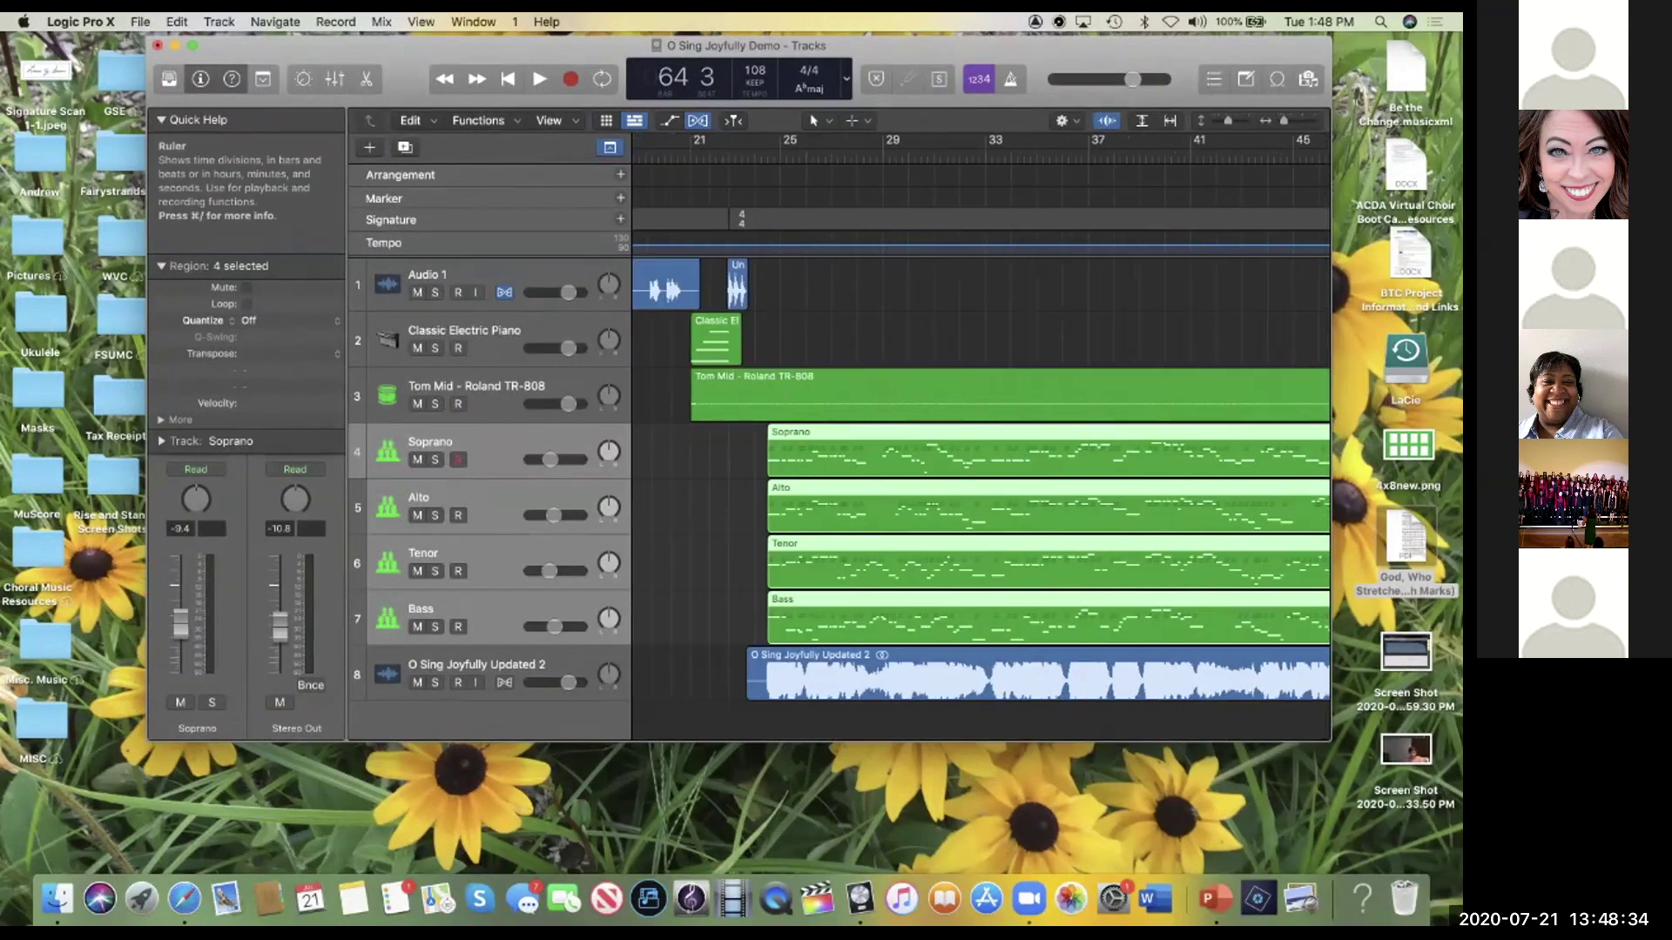
Step: Place the playhead at bar 24 beat 3, where the voice regions start, and move the short Audio 1 region to end there
click(780, 151)
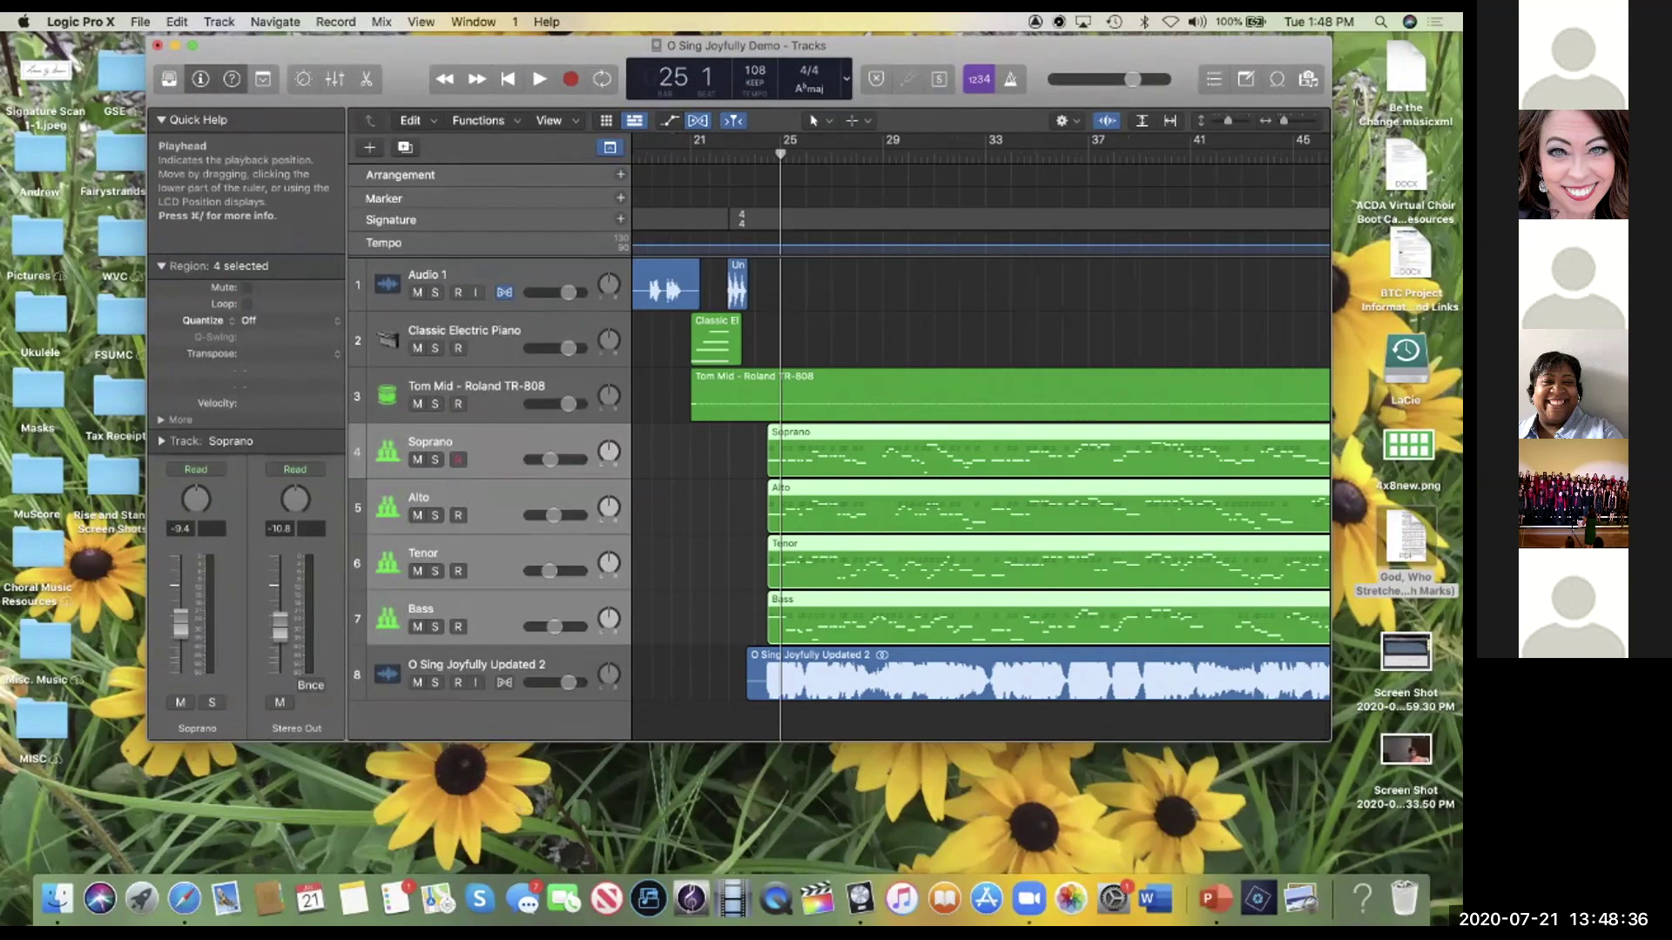
drag(780, 152, 767, 151)
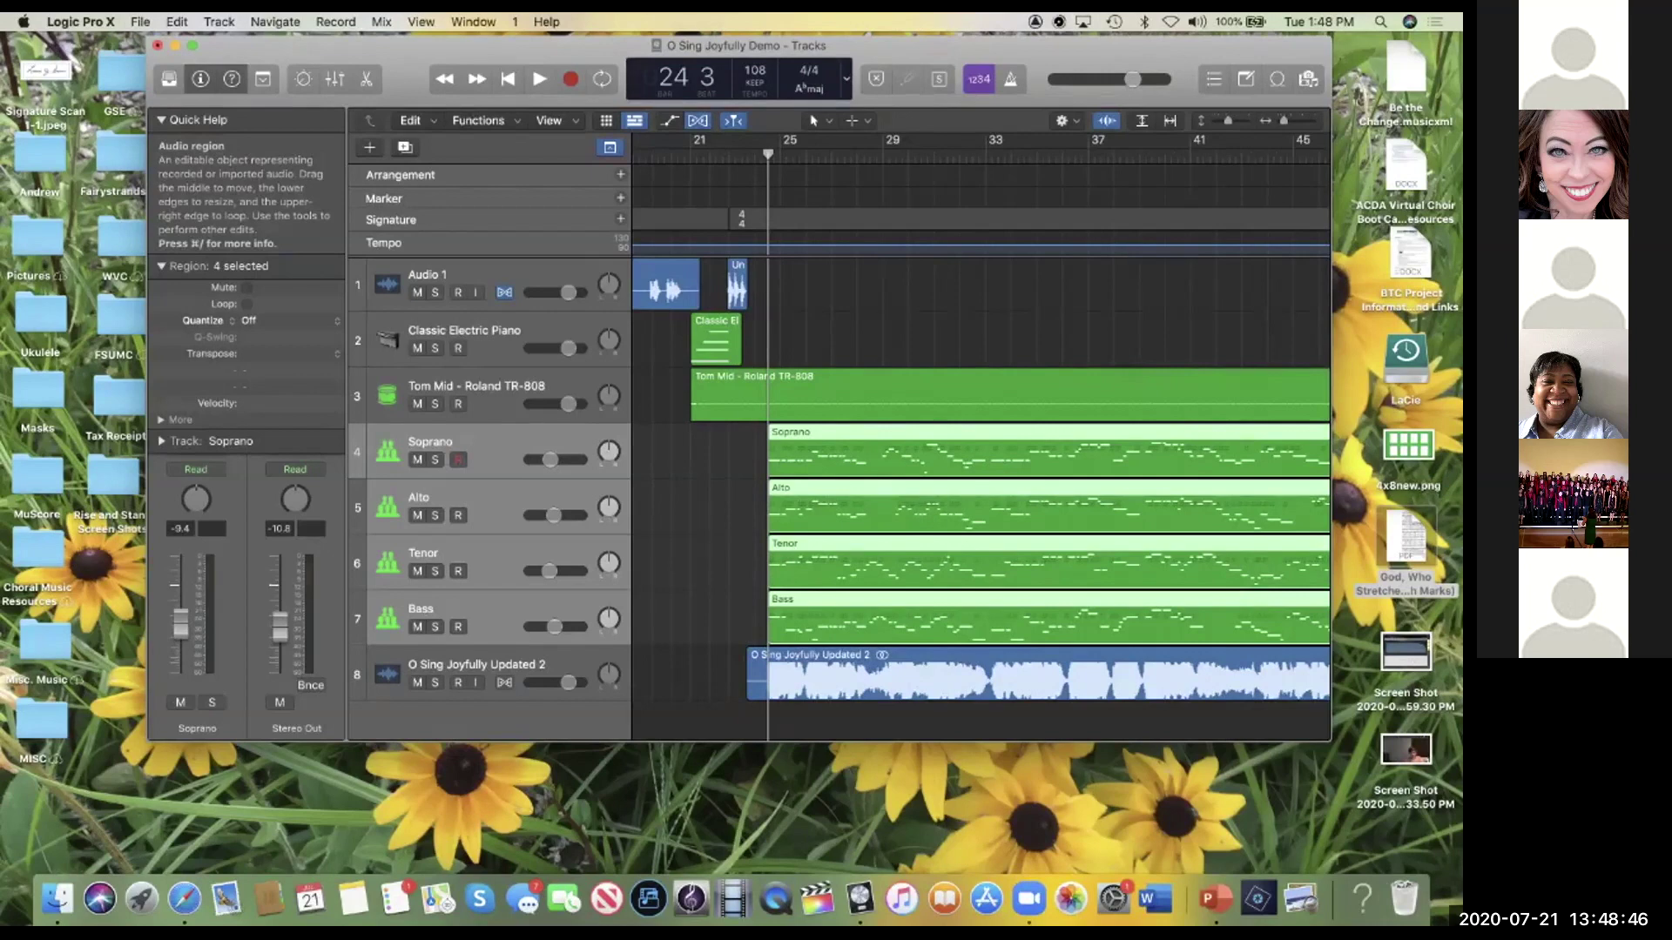
drag(738, 287, 755, 287)
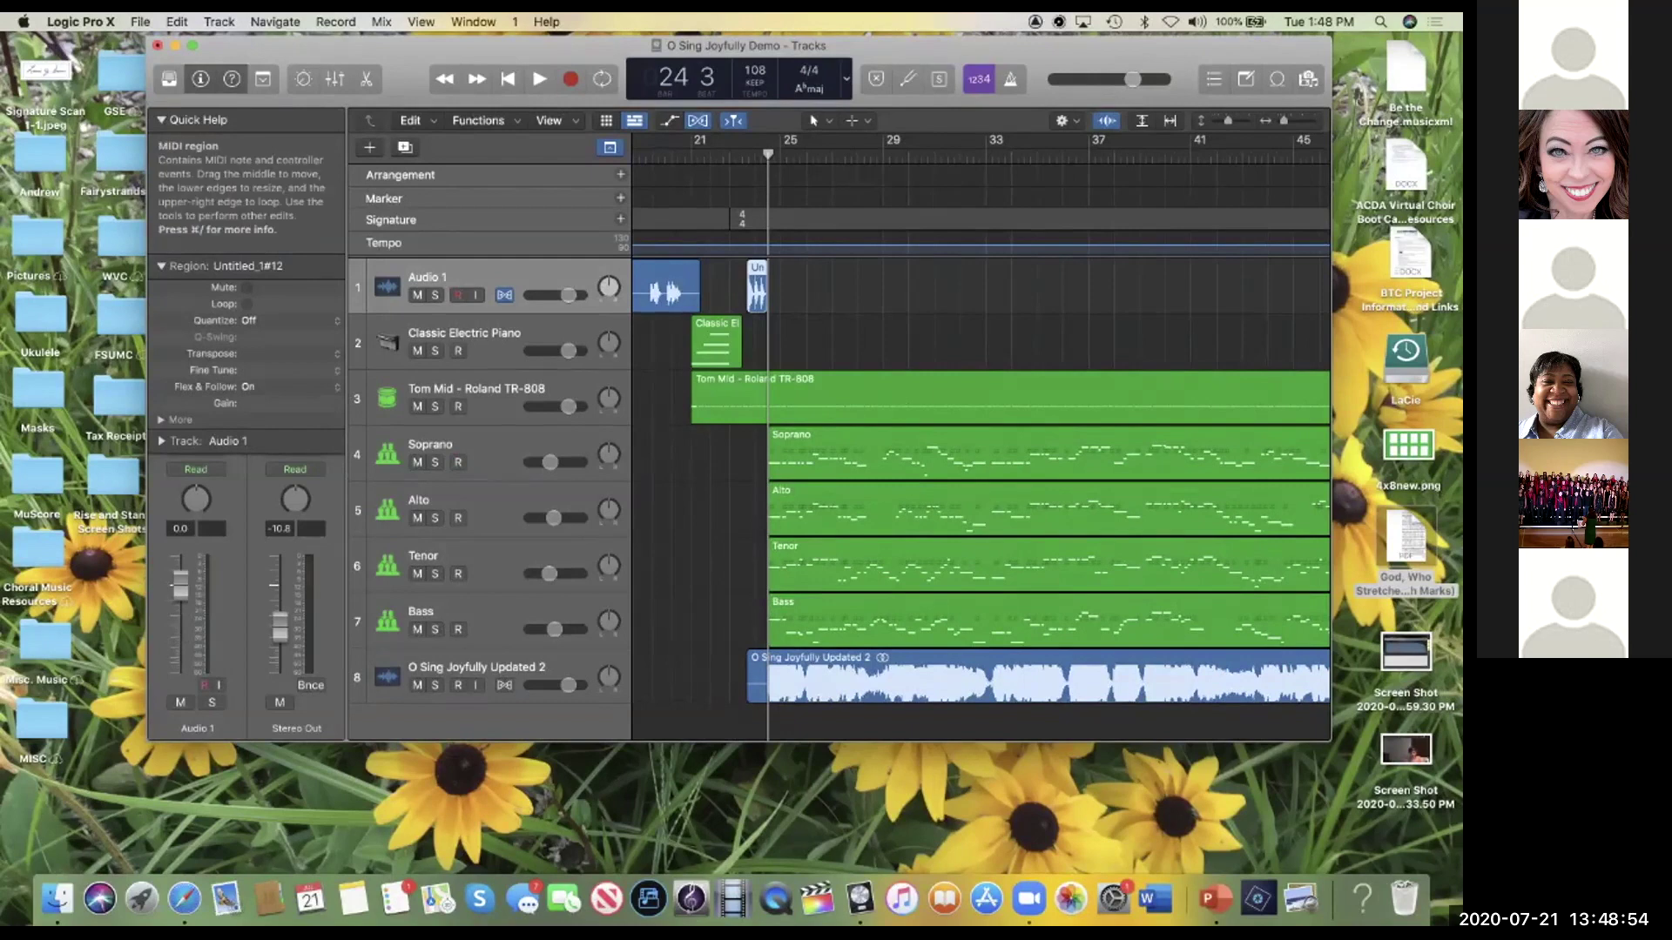
scroll(981, 479, down, 1)
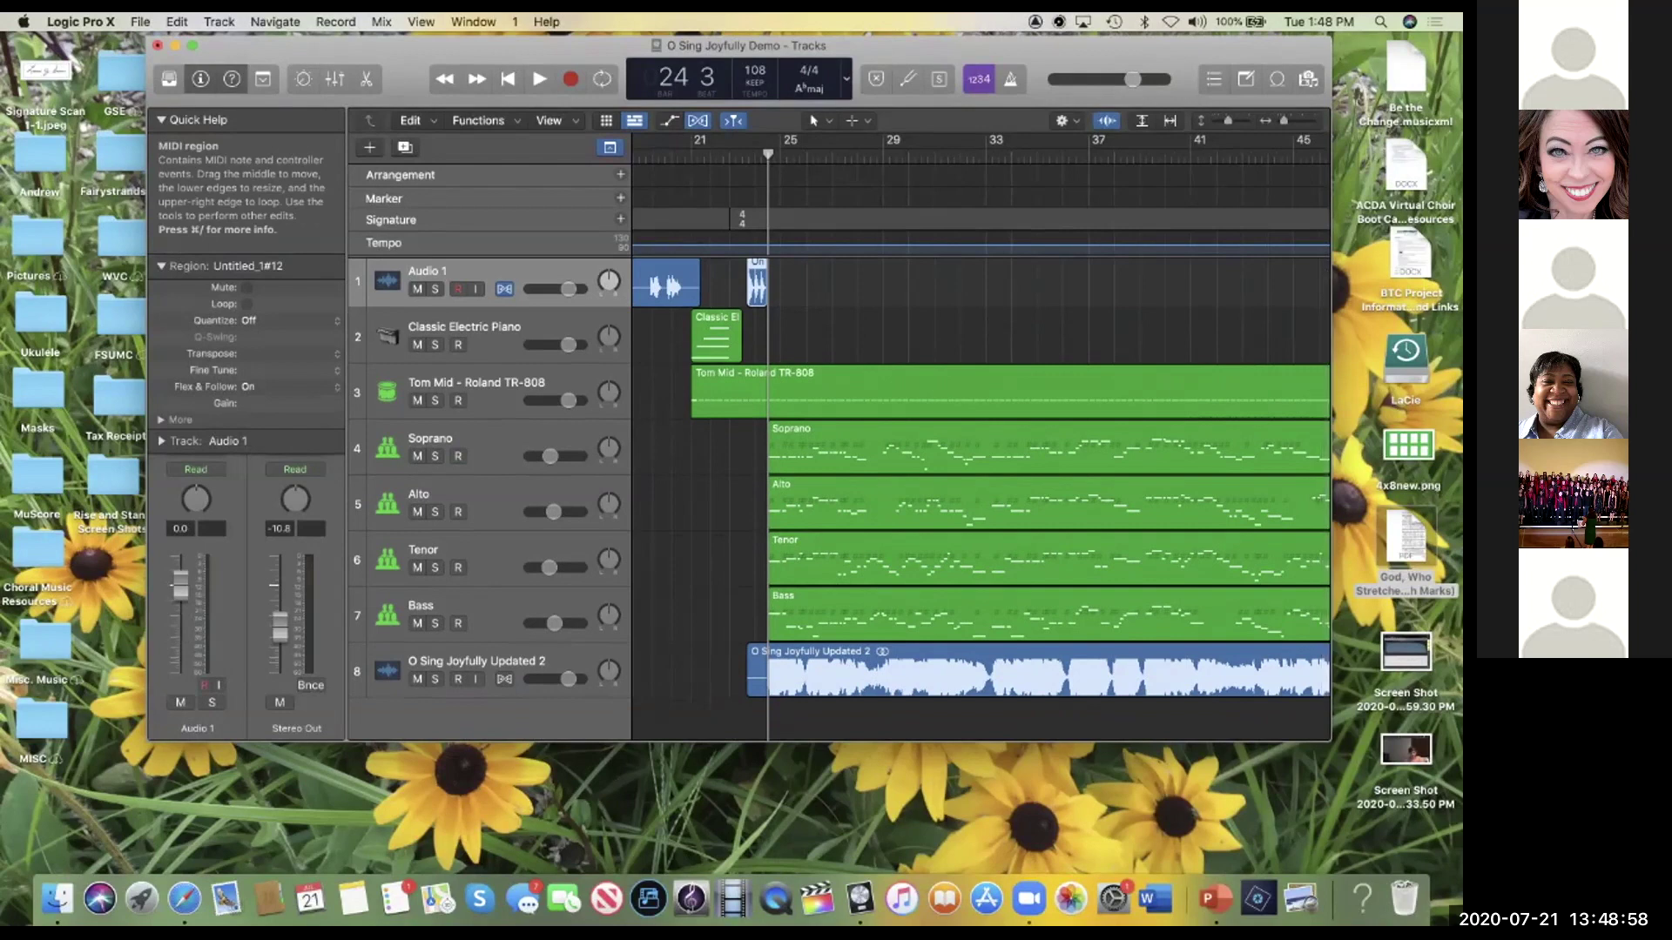
Step: Set the project window lower on the desktop, switch to Safari and load the ChorAmor website, choramor.com
drag(540, 46, 523, 82)
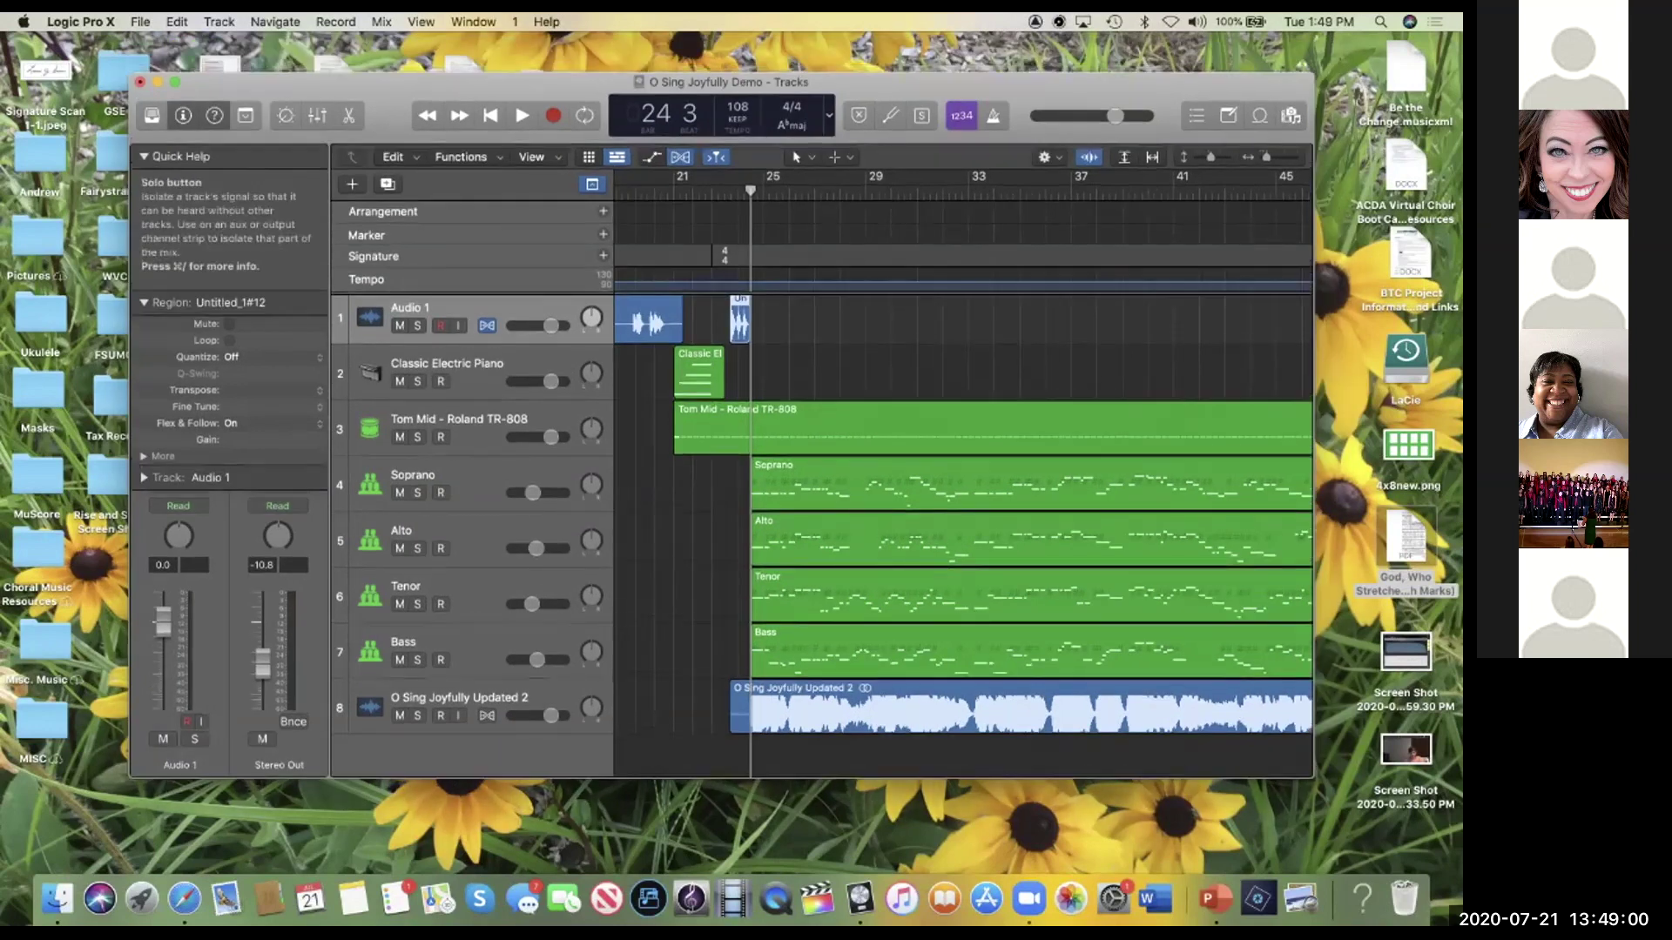
click(184, 897)
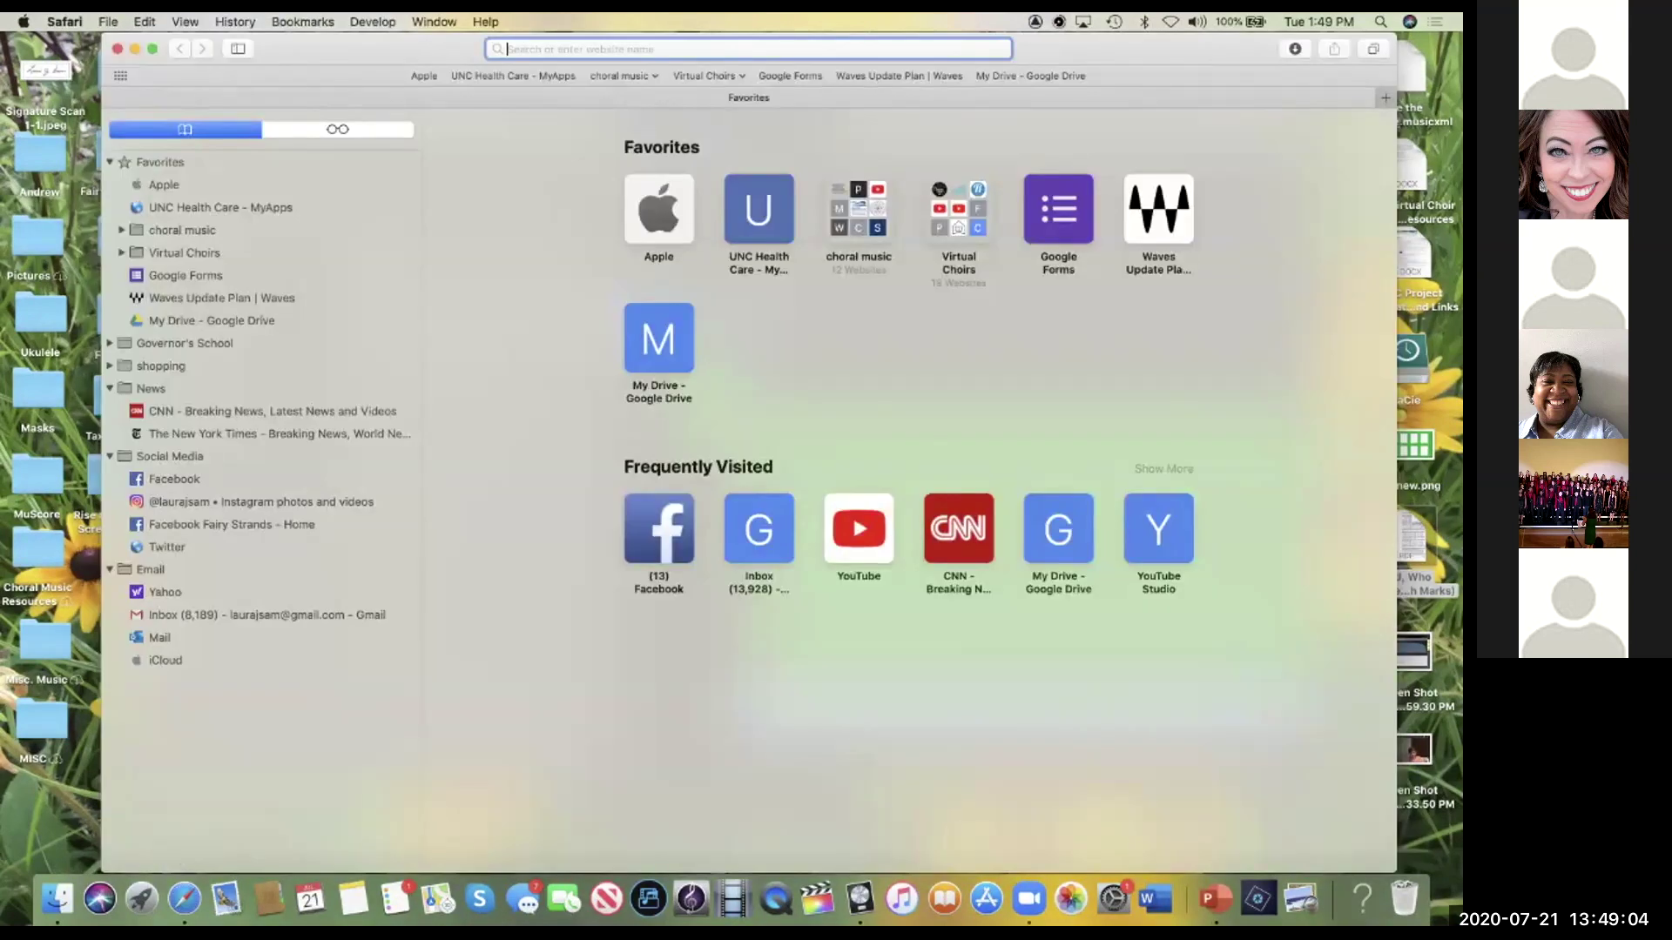
drag(366, 49, 369, 124)
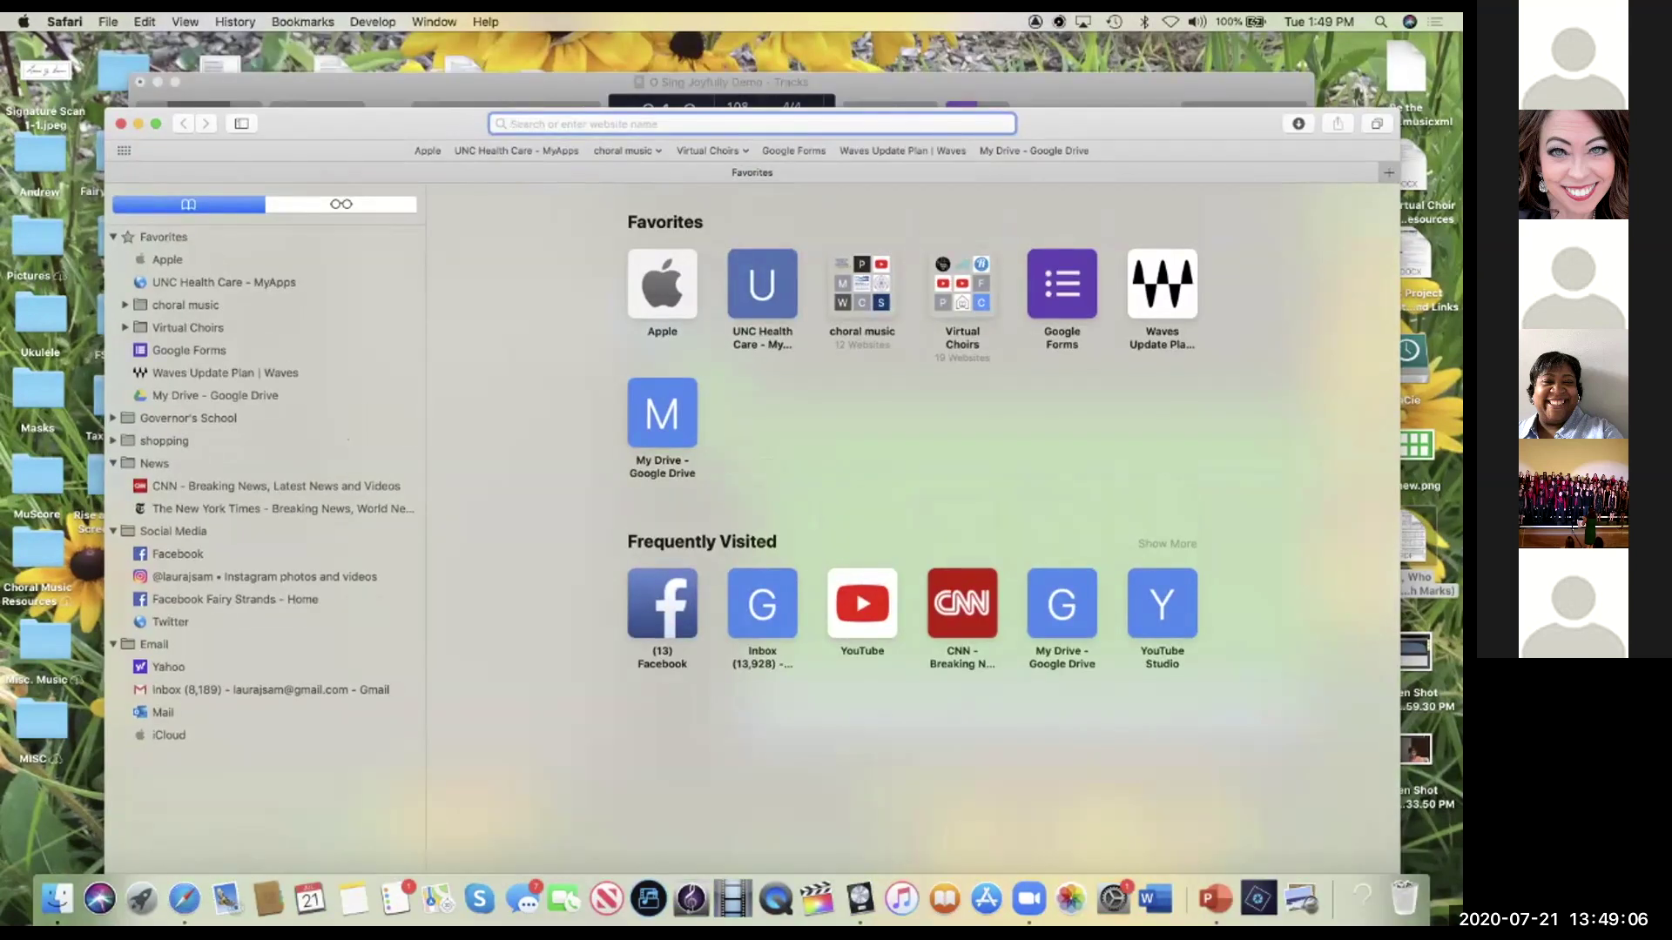
text(chor)
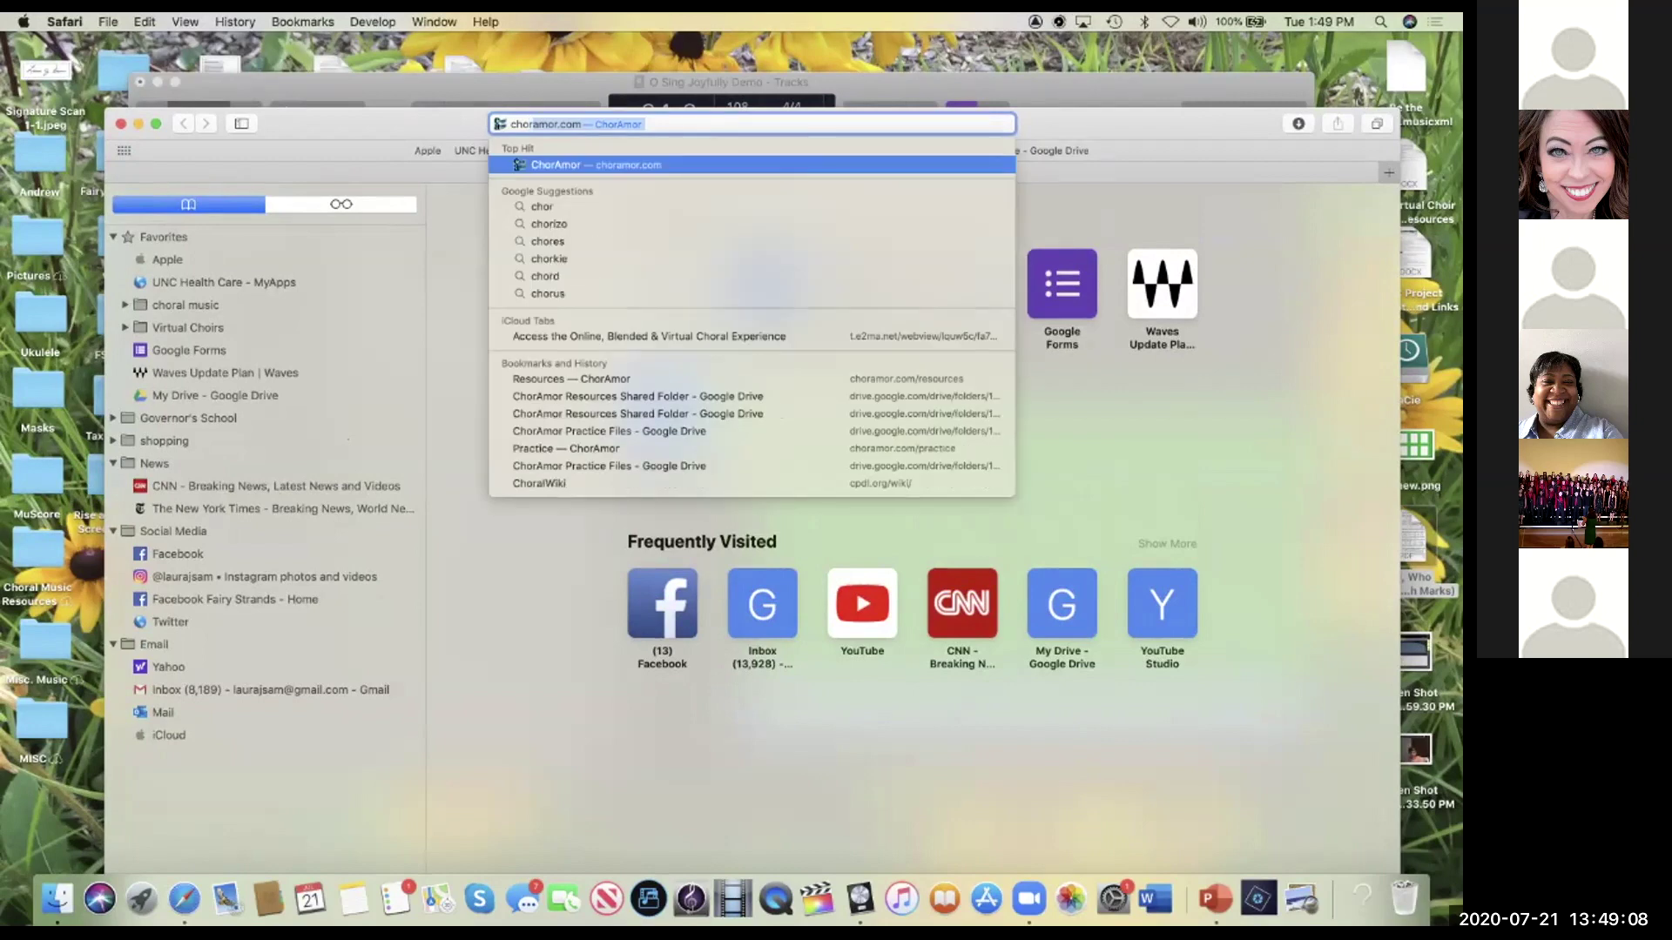
key(Return)
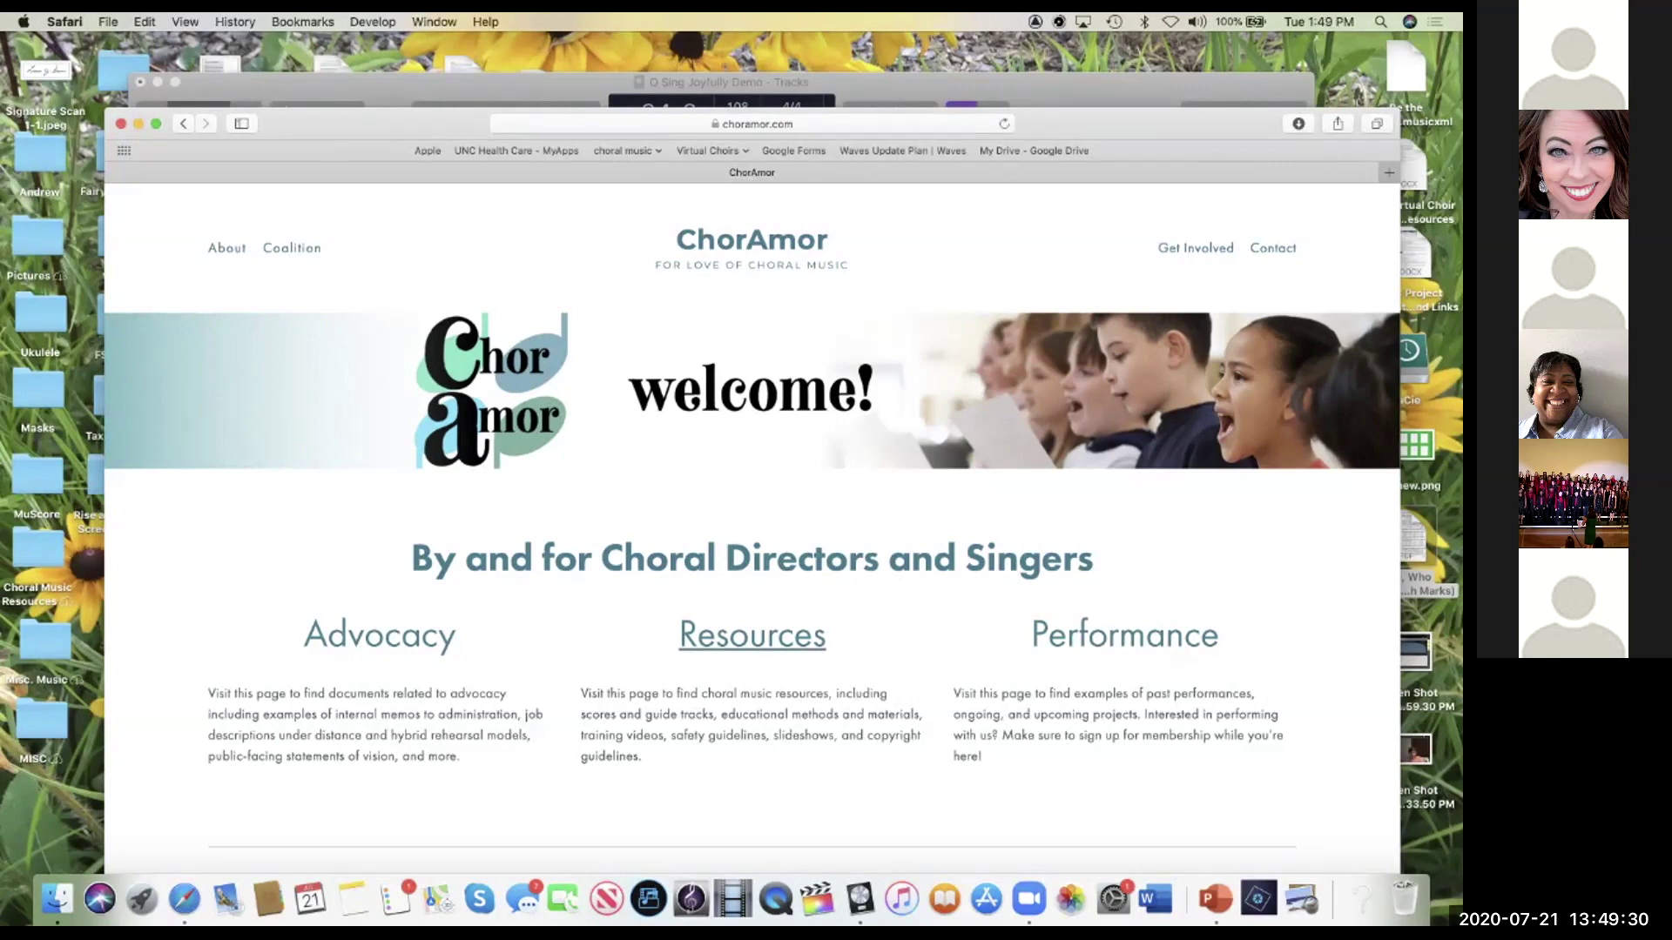
Step: From ChorAmor's Editing Practice Resources, open the shared practice files on Google Drive and go into the O Sing Joyfully Practice folder
click(752, 635)
scroll(752, 522, down, 5)
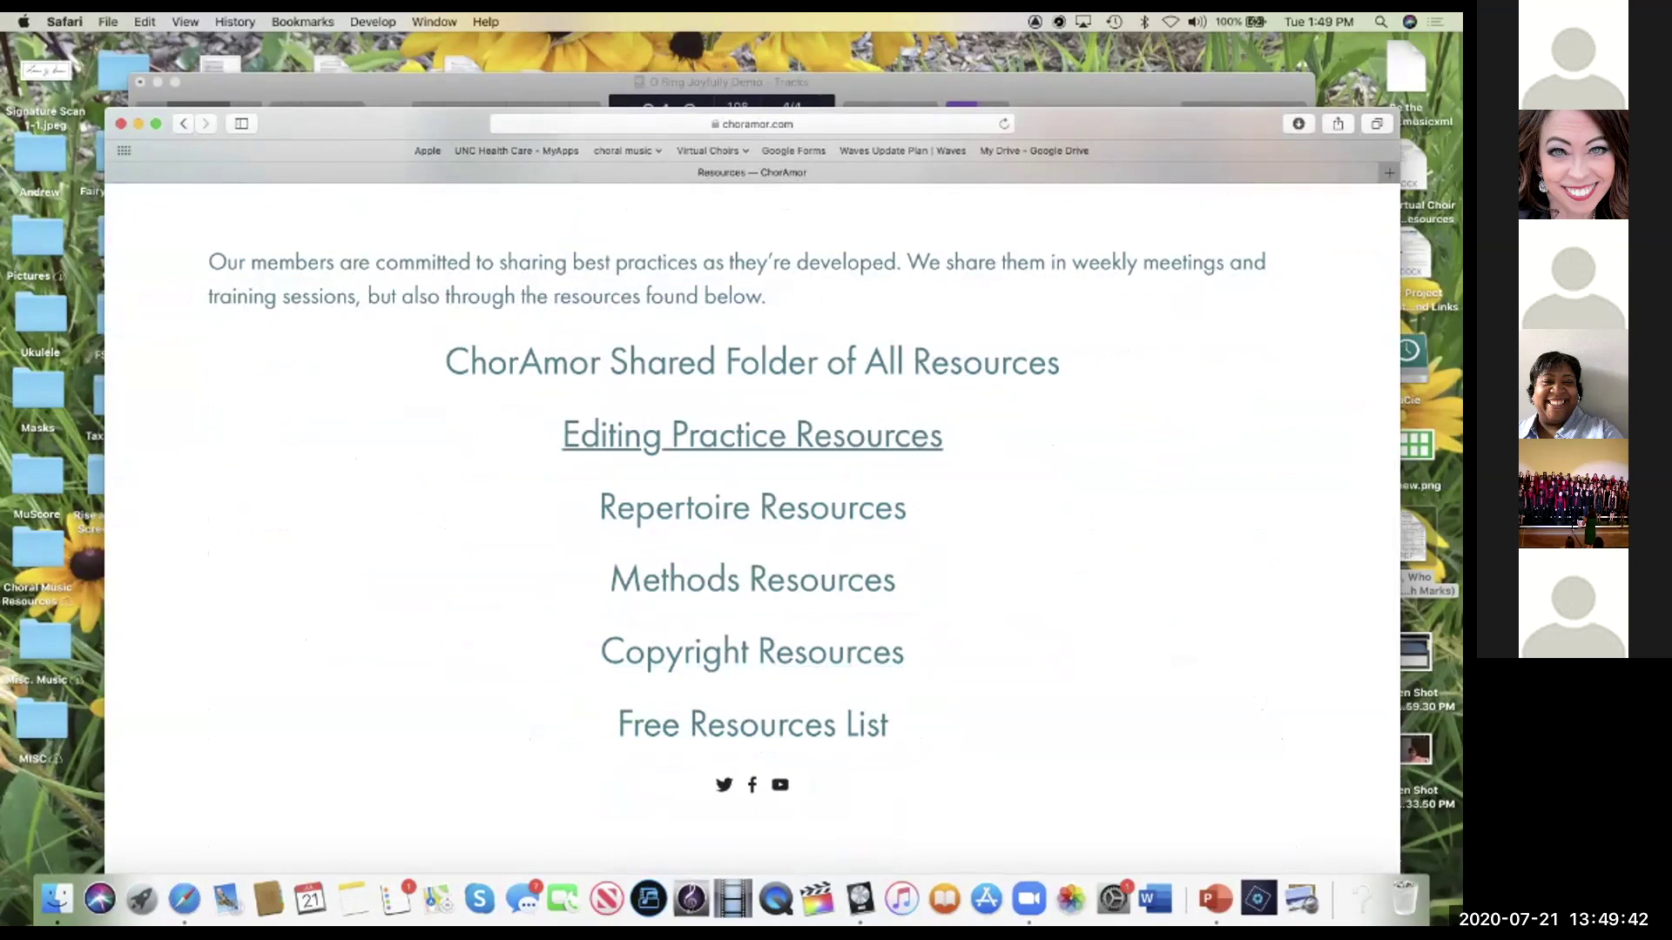
click(752, 435)
scroll(753, 522, down, 2)
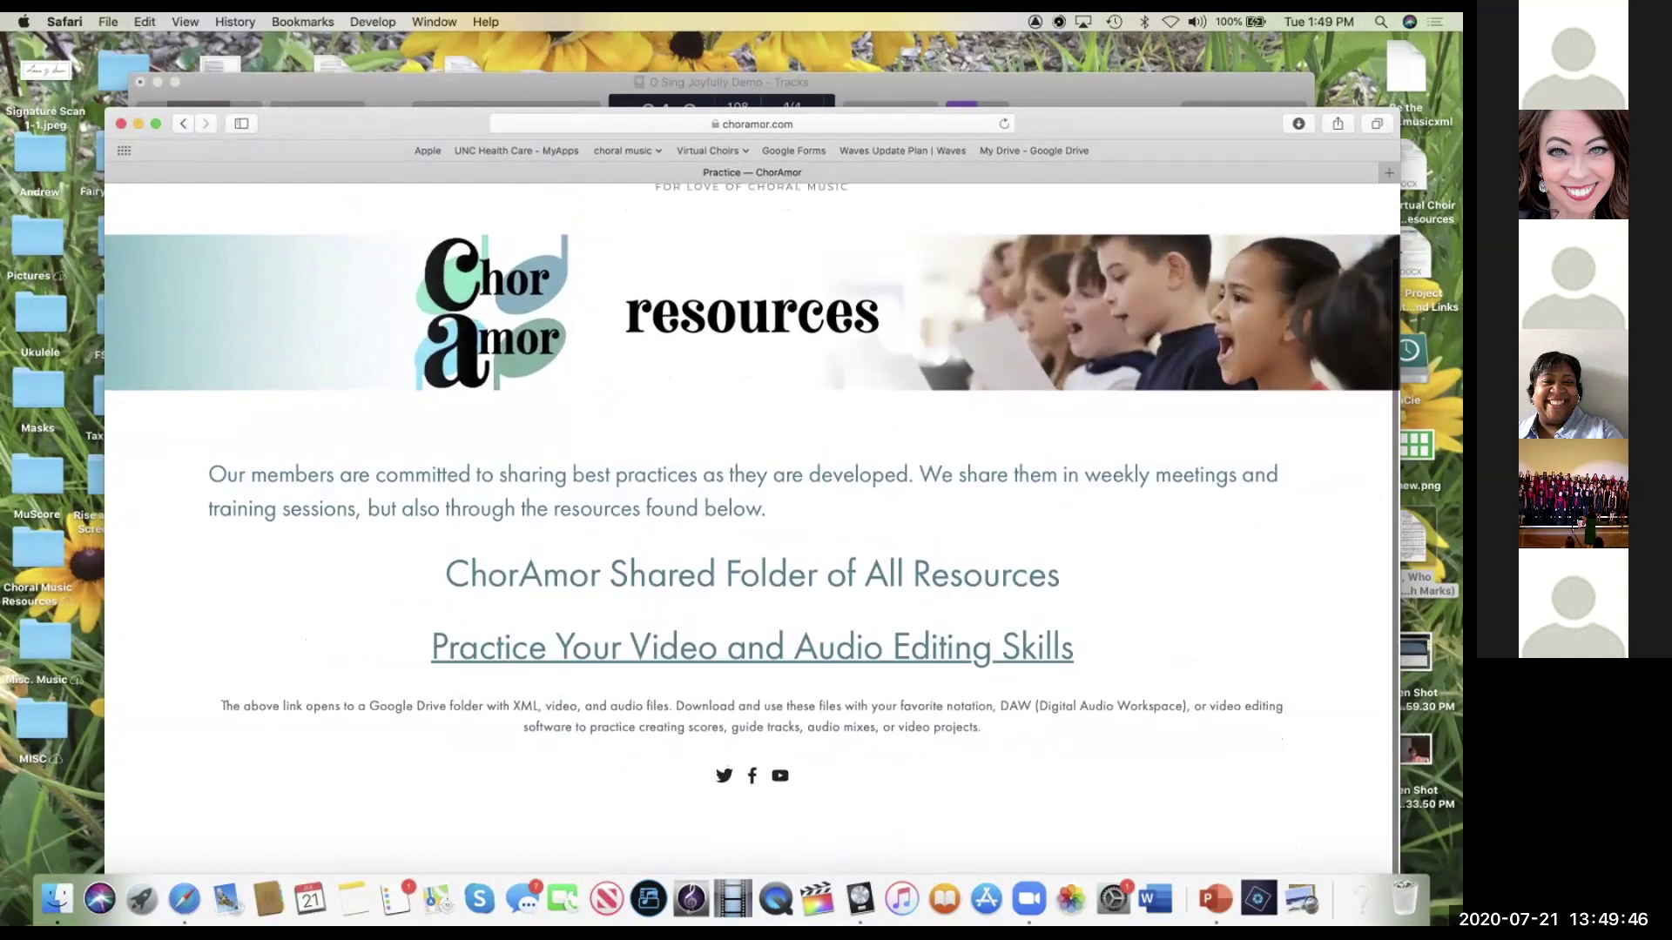
click(753, 647)
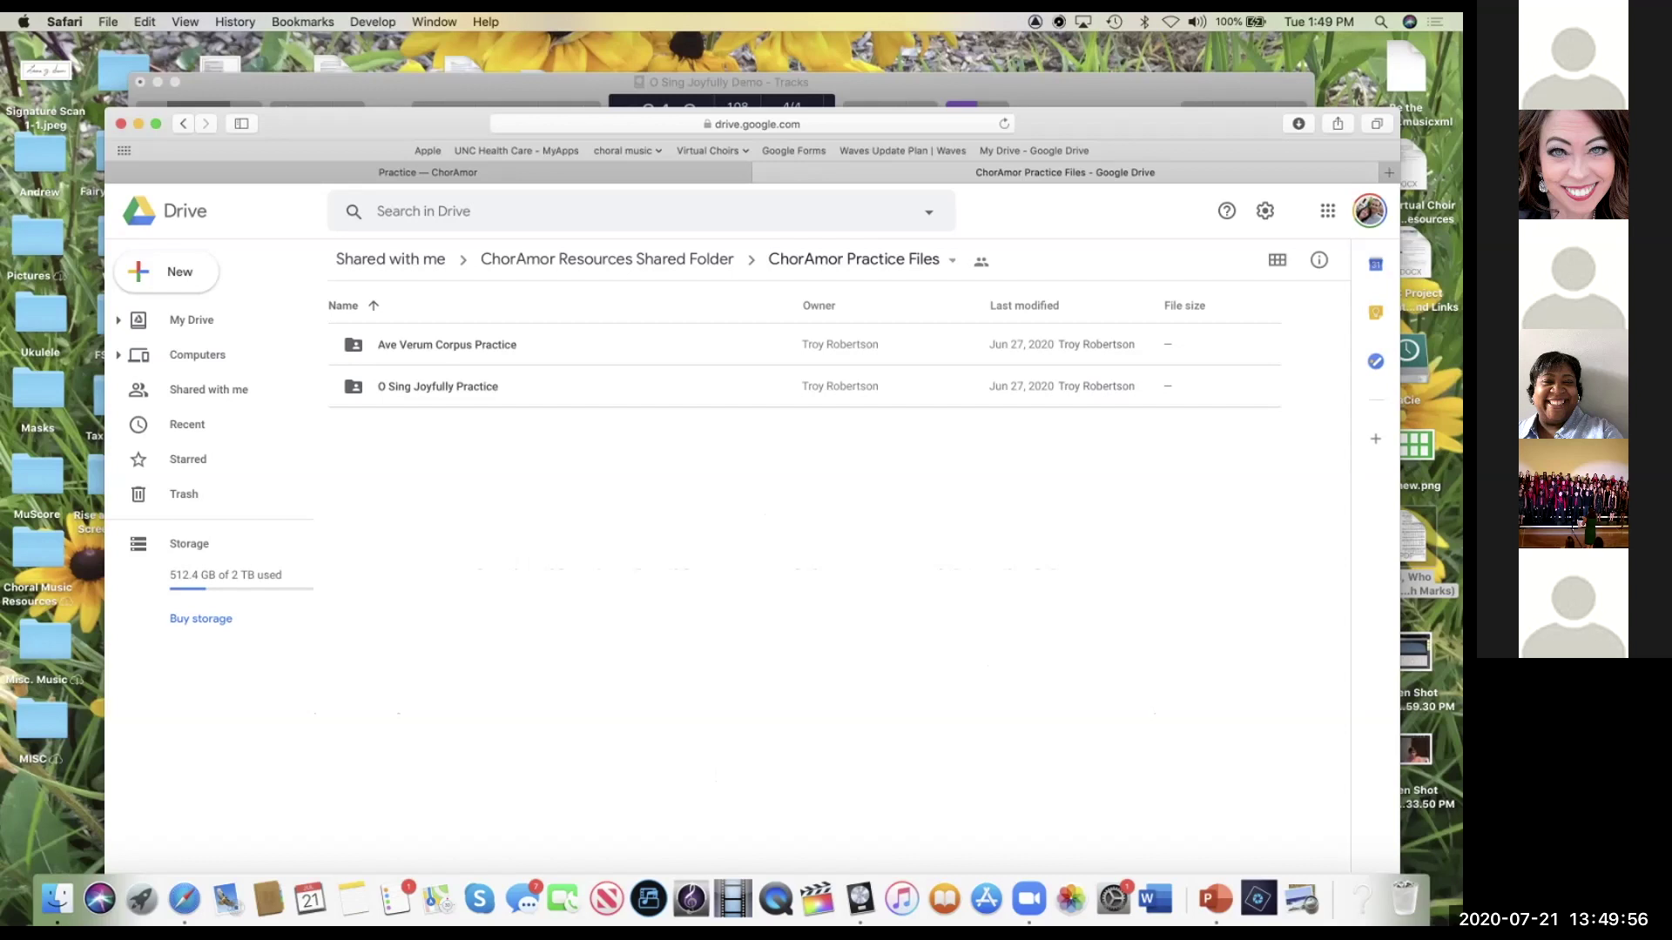
double_click(438, 386)
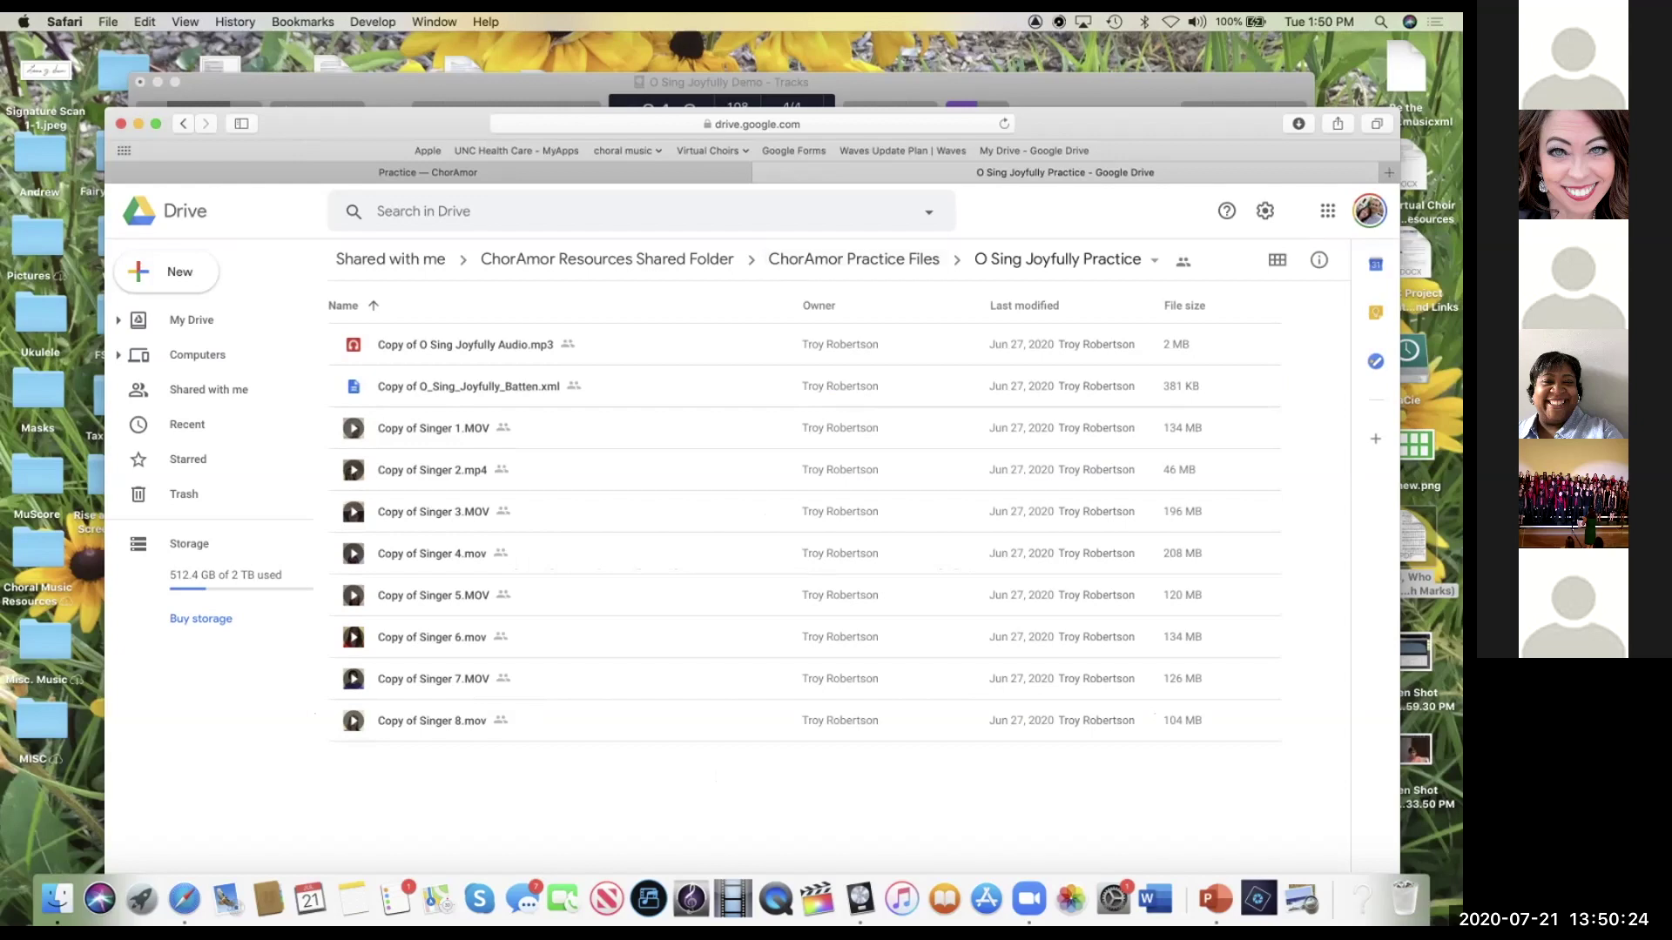
drag(374, 124, 371, 84)
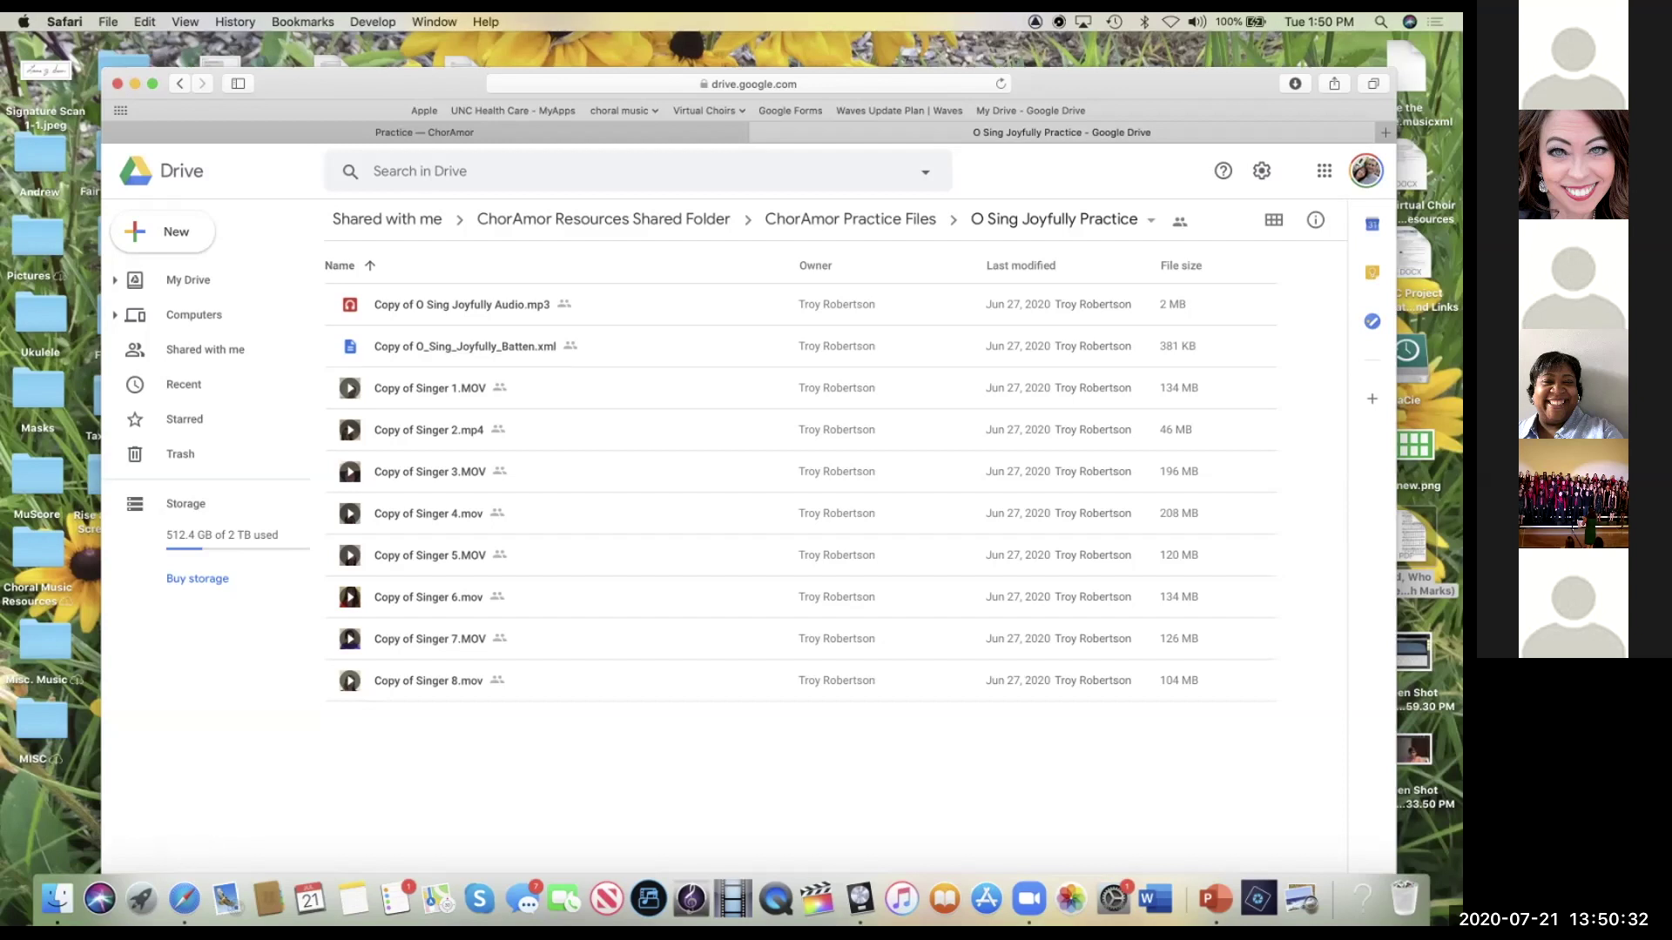
drag(375, 84, 354, 135)
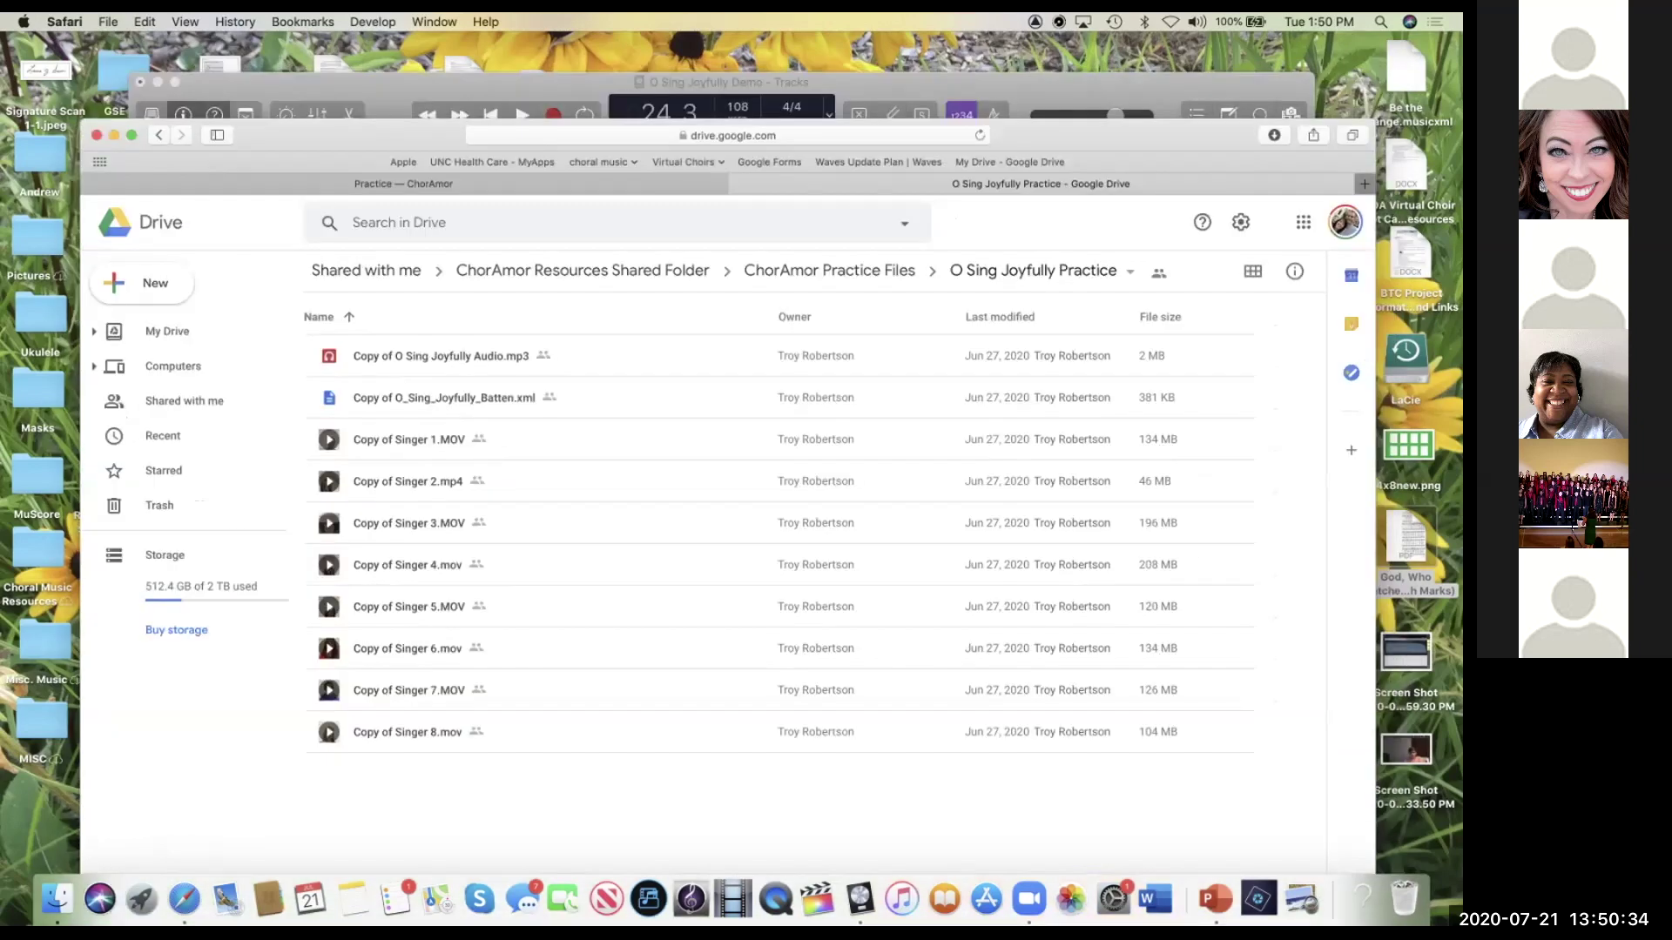
Step: Load cpdl.org in a new tab, search it for "o sing joyfully", and open the Adrian Batten work page
click(1364, 184)
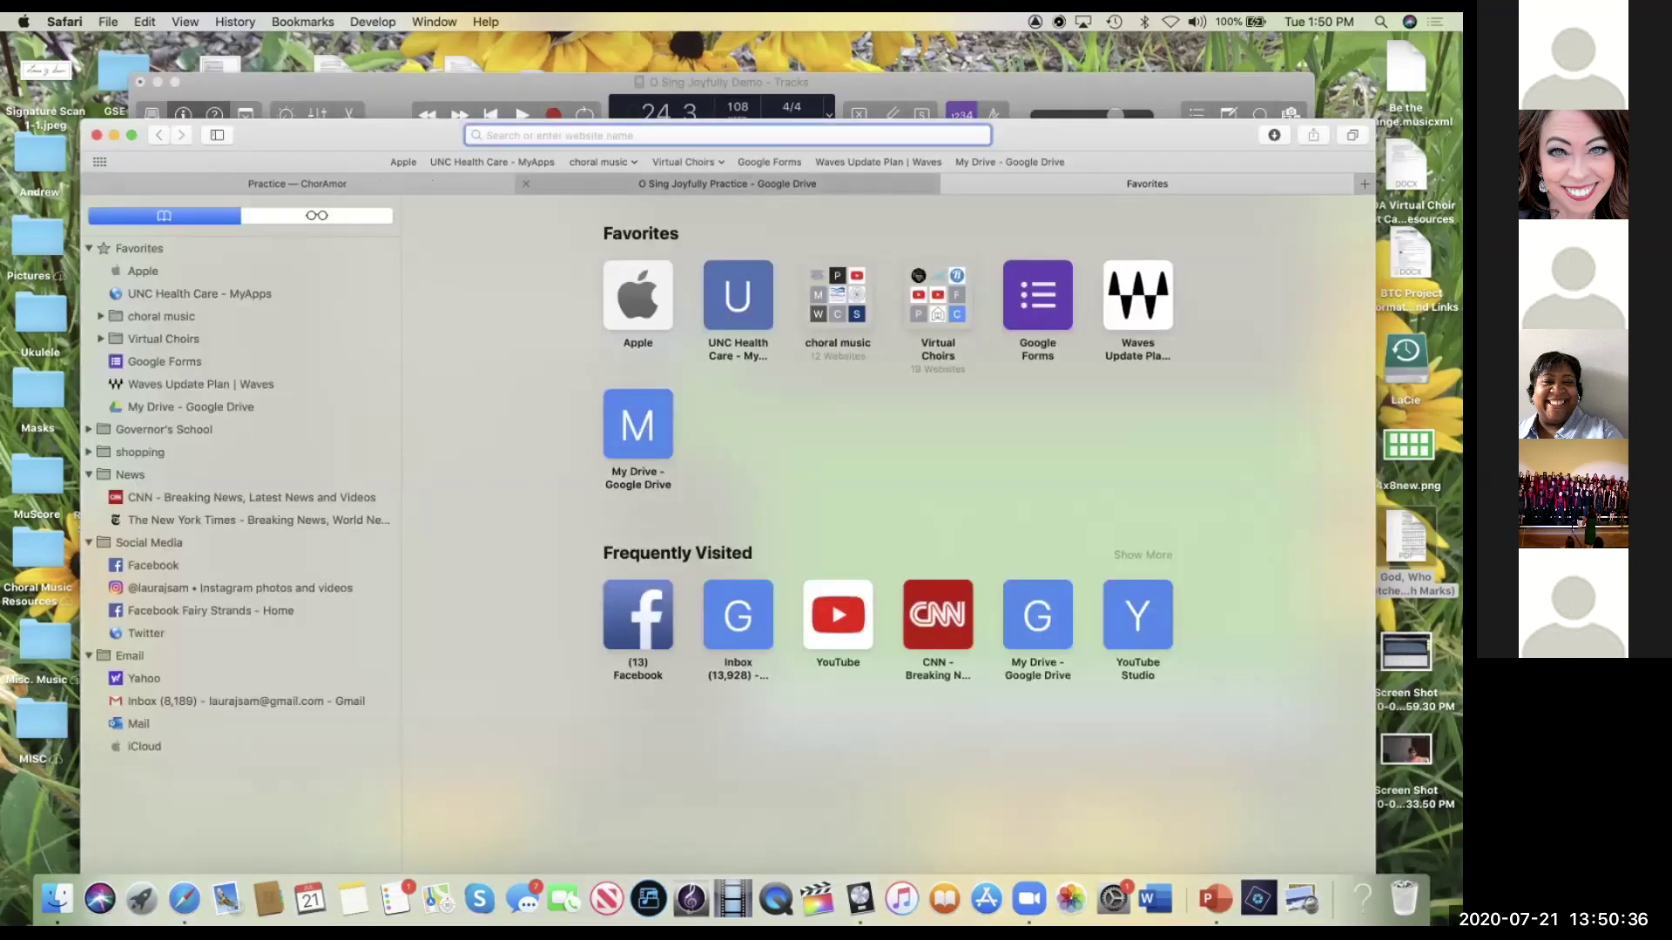
text(cpdl.org)
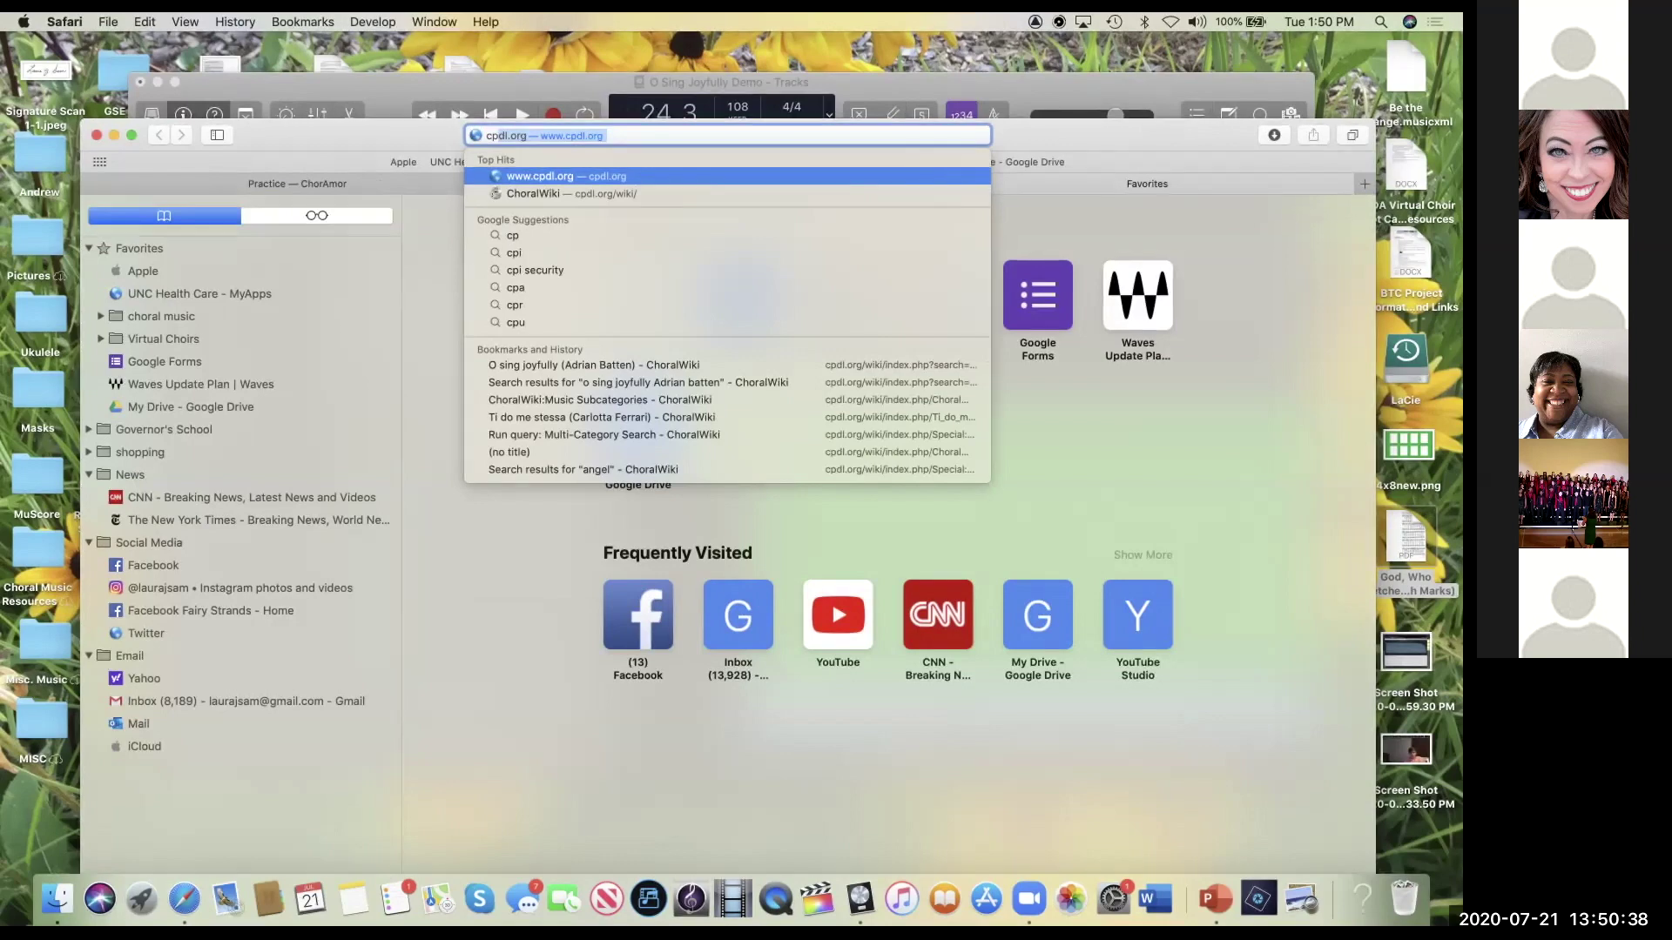
key(Return)
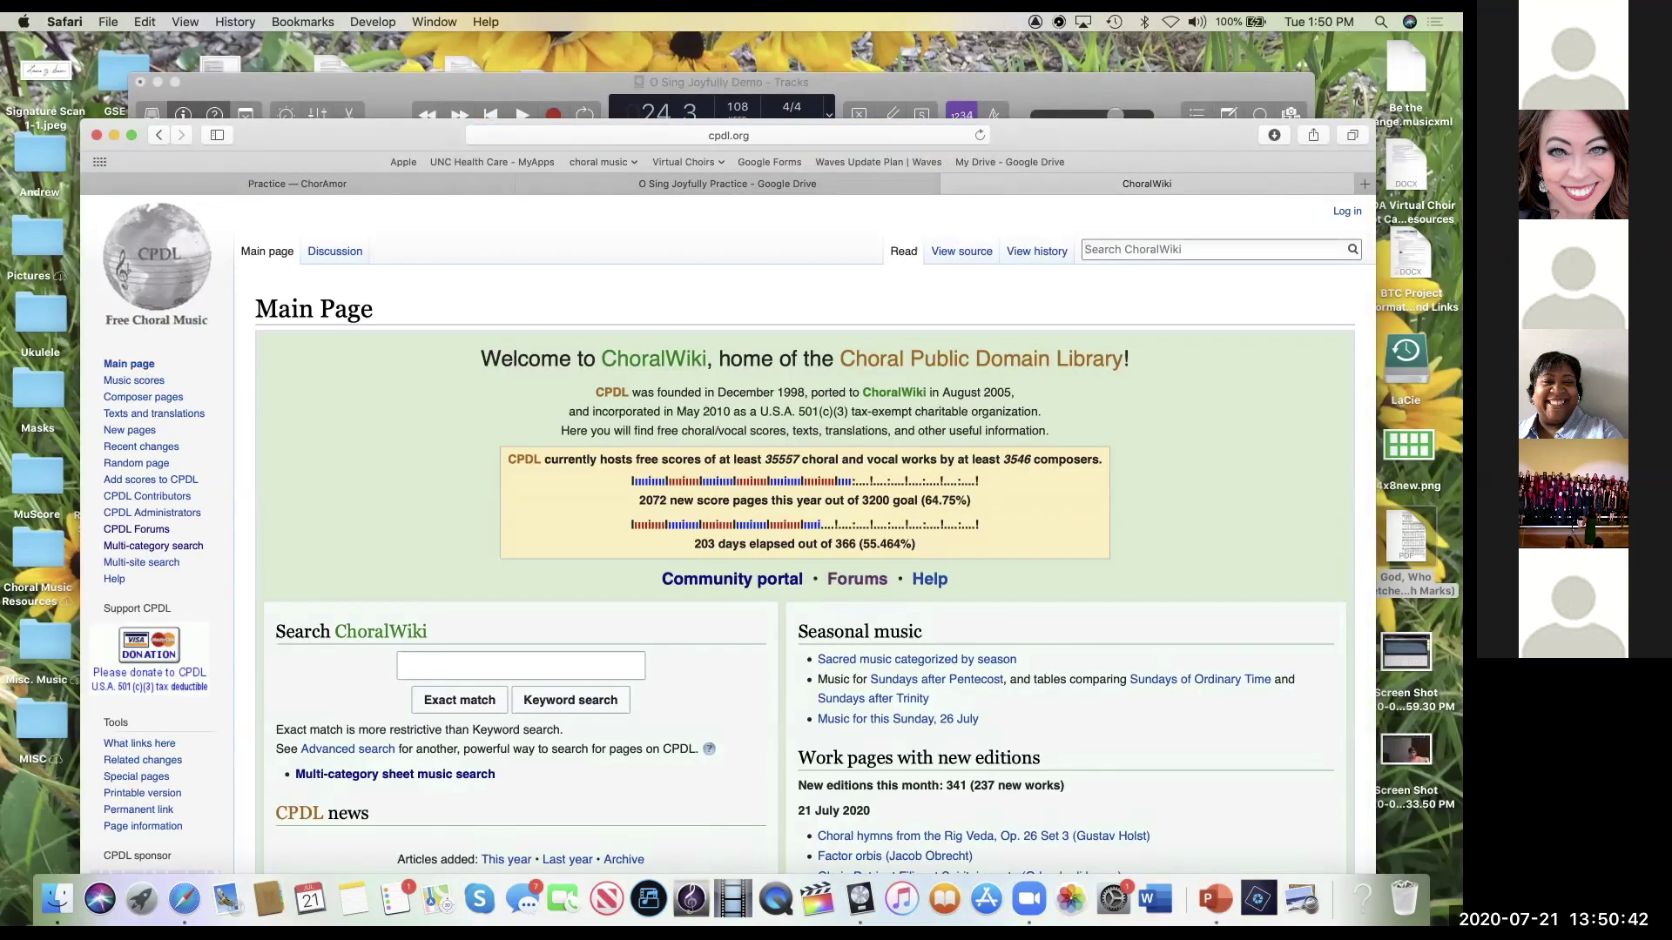
text(o sing joyfully)
key(Return)
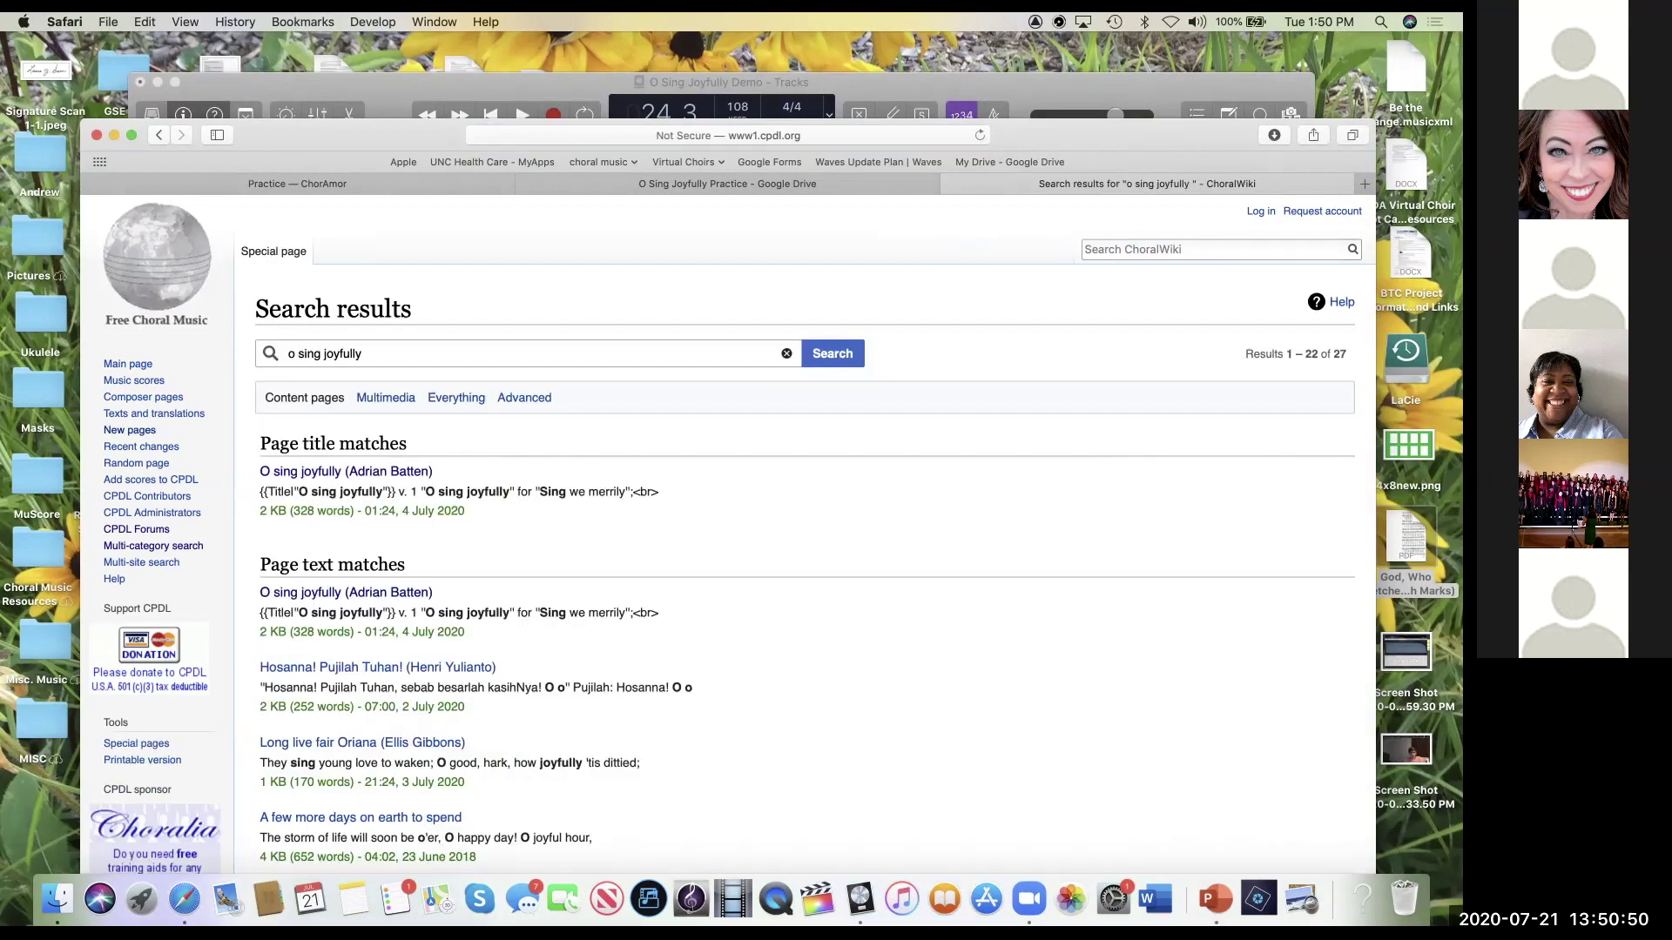
click(349, 471)
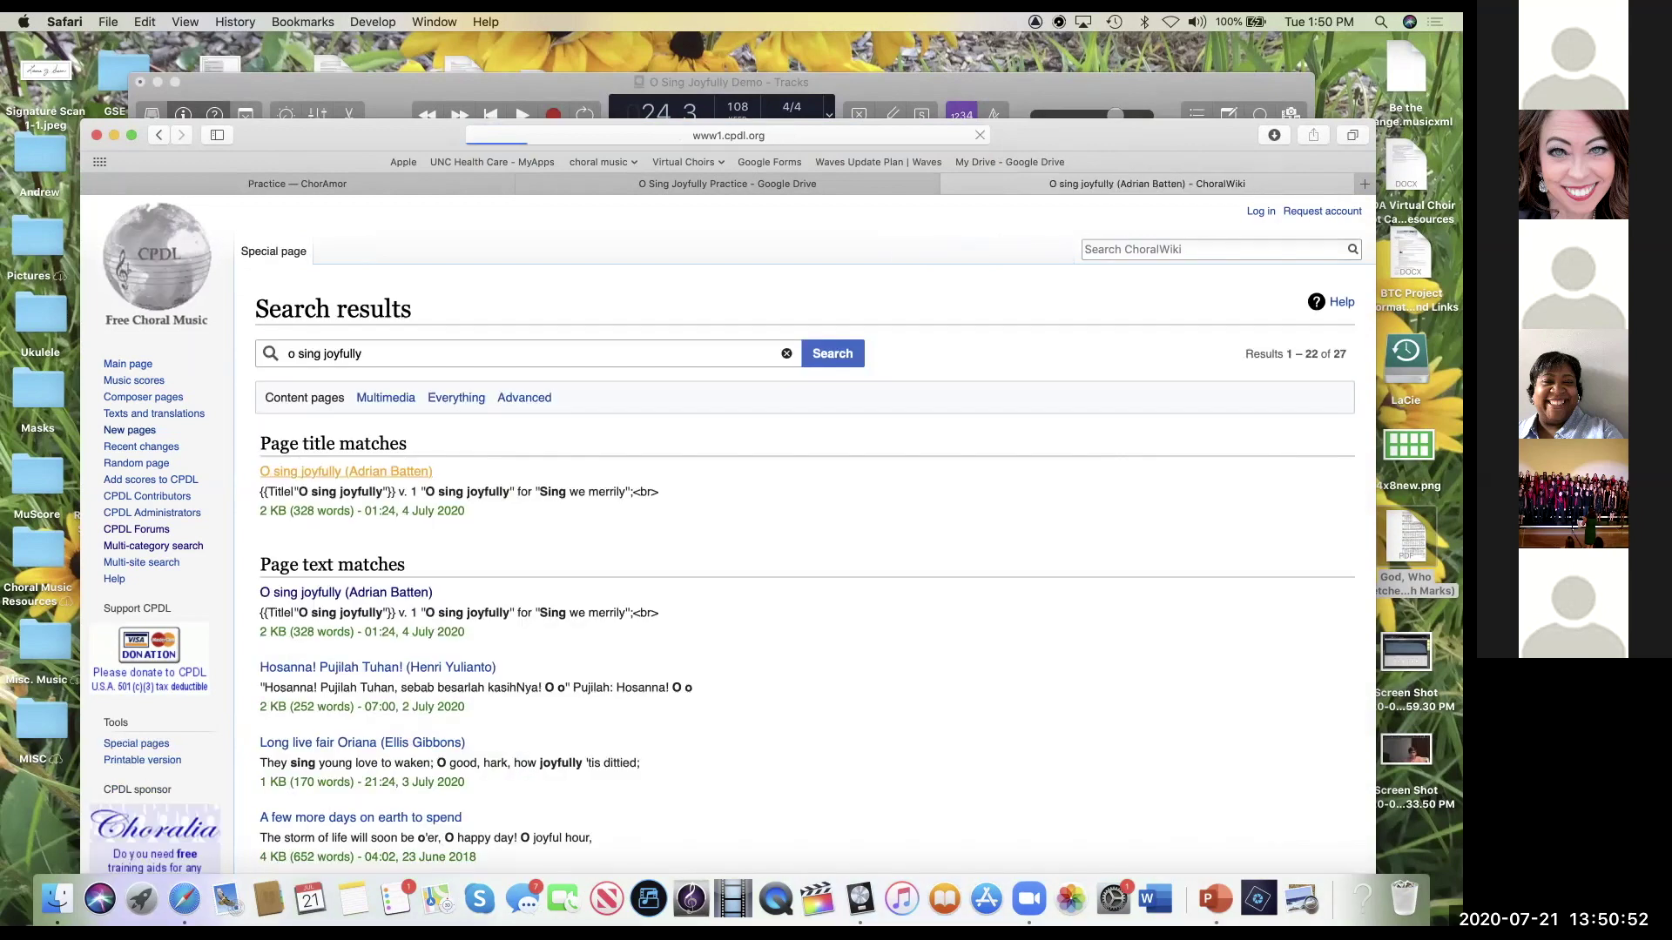
Step: Look over the editions and file formats offered for O sing joyfully, and allow the file download from www1.cpdl.org
scroll(728, 535, down, 2)
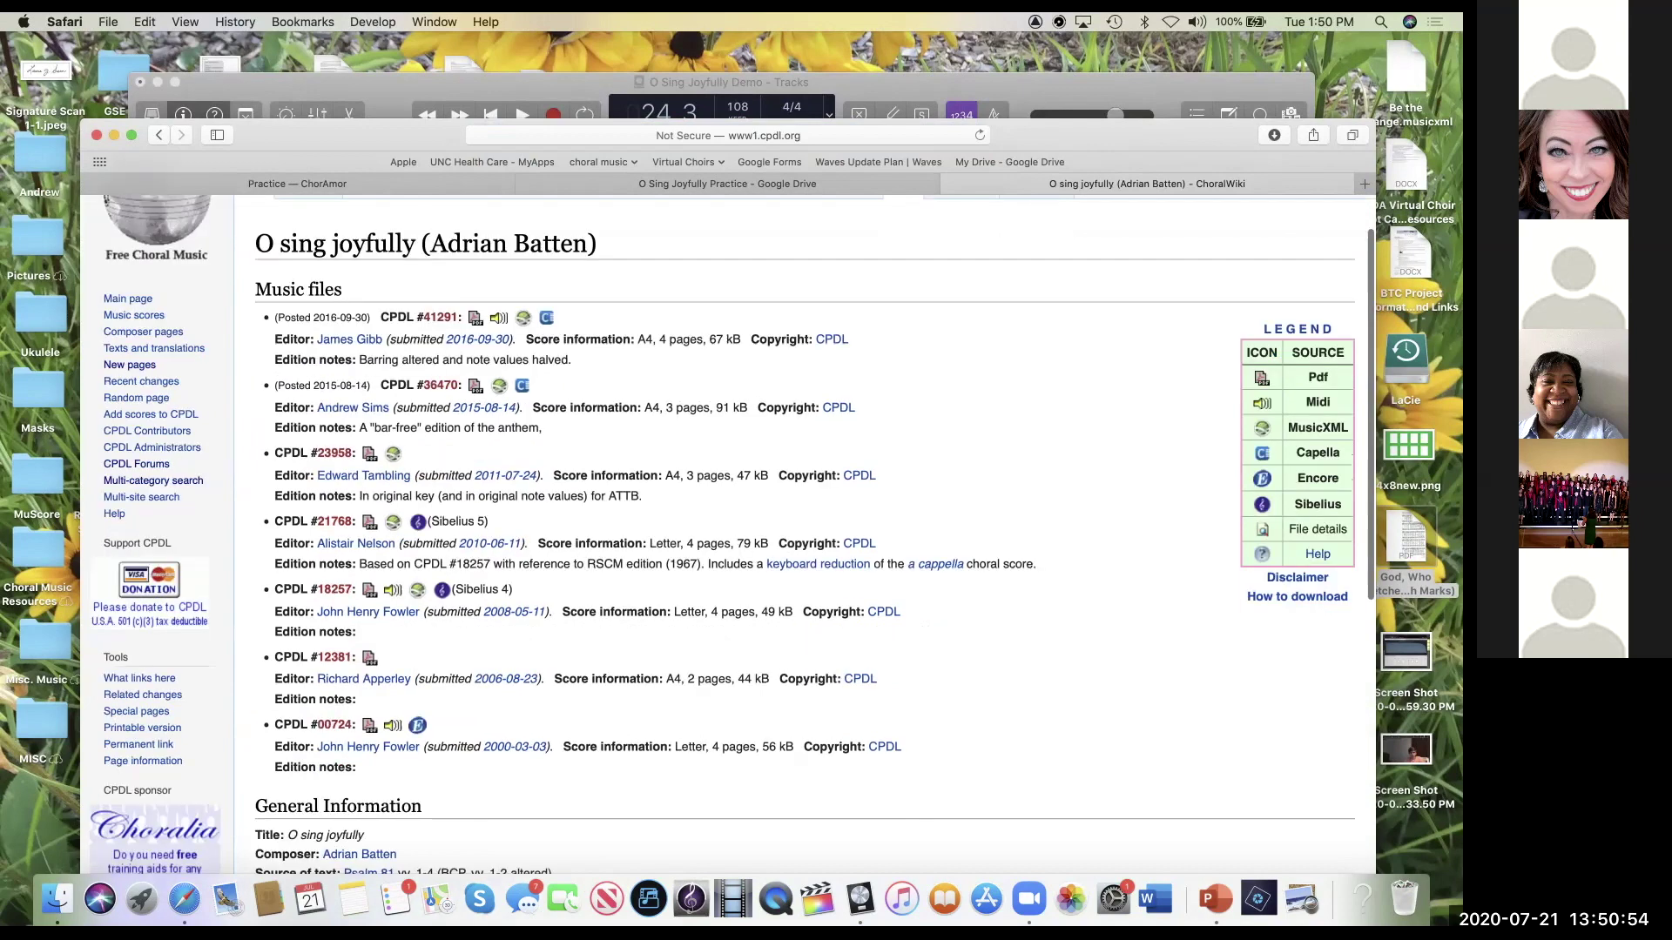
scroll(728, 535, down, 3)
scroll(728, 534, up, 1)
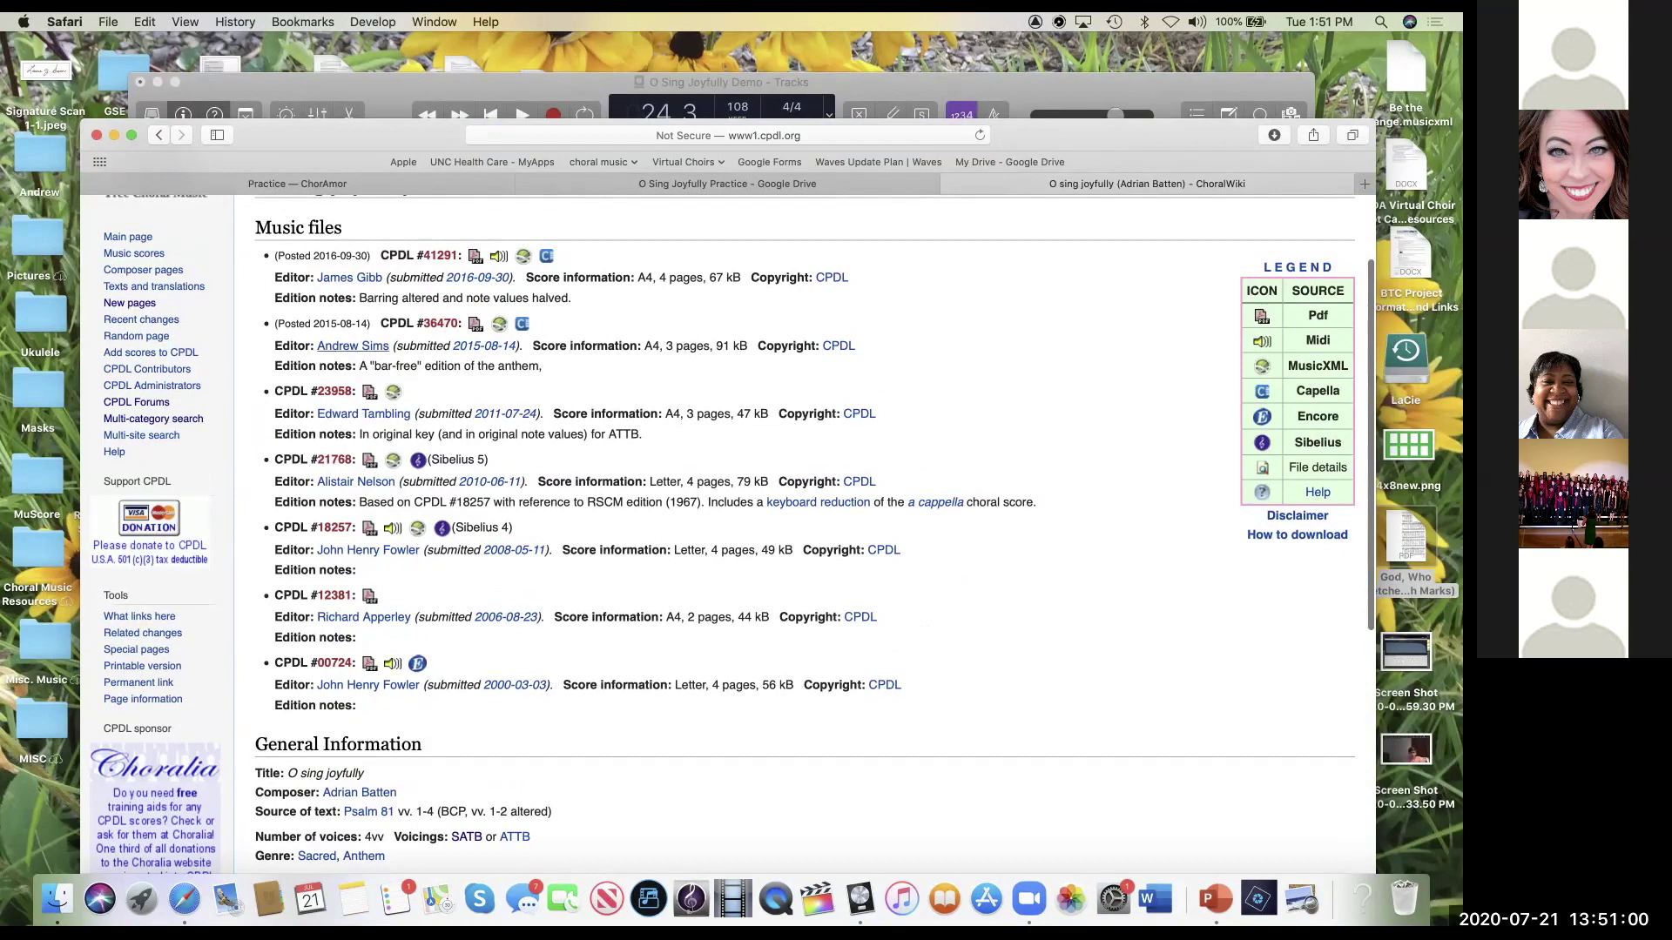
scroll(727, 531, up, 1)
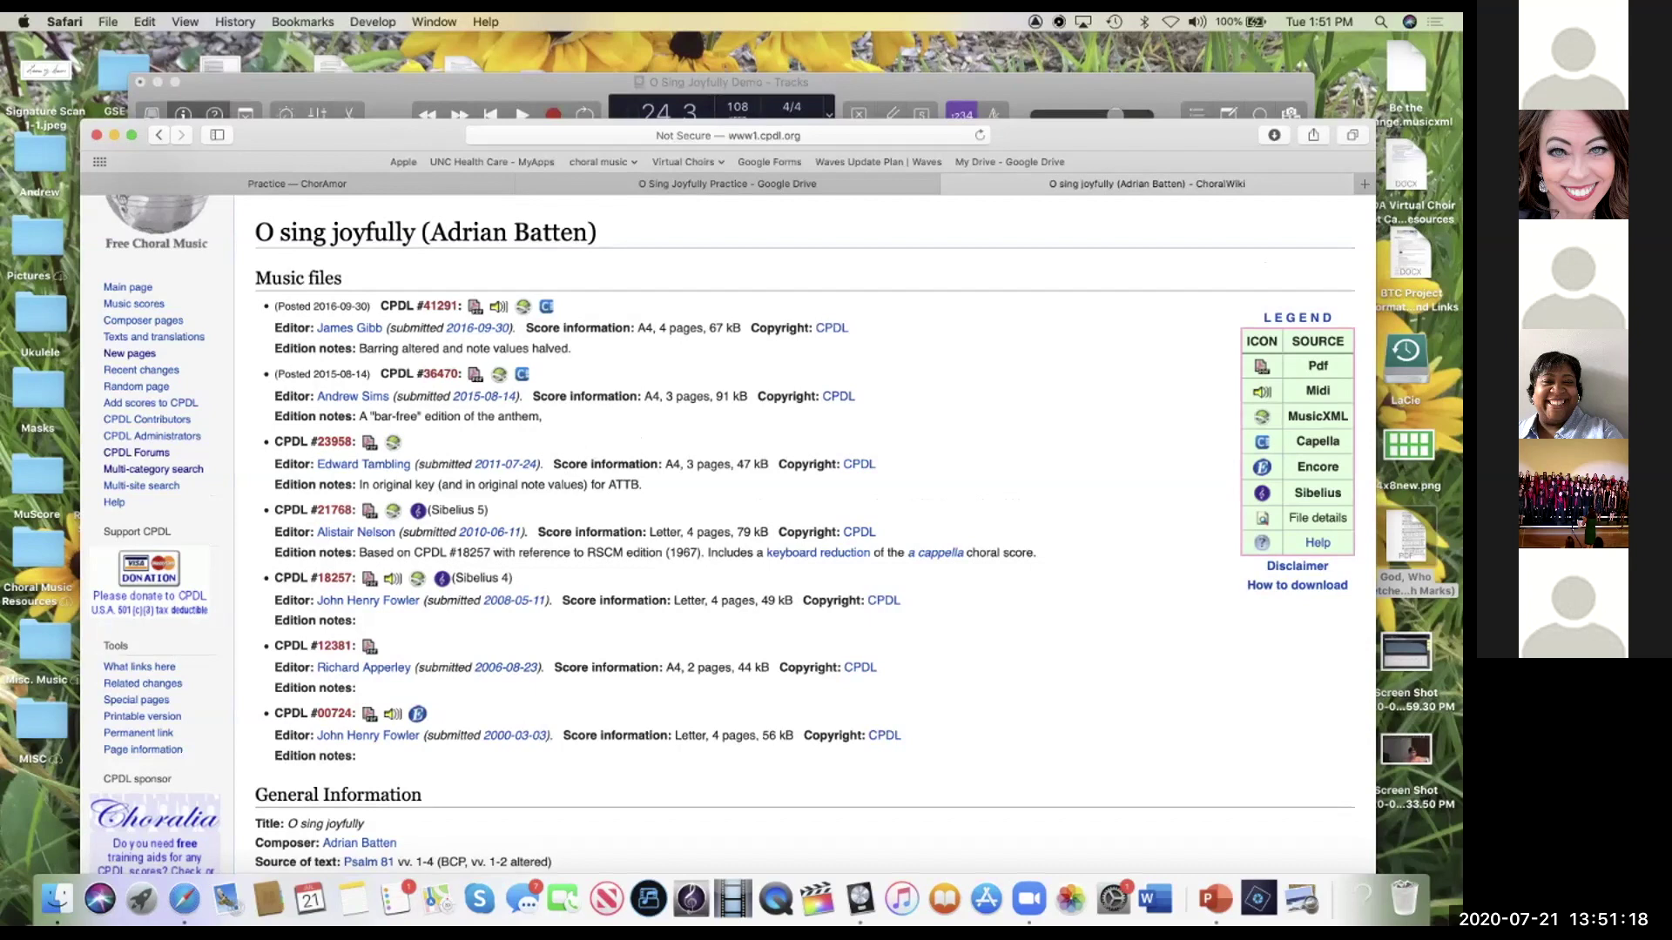
scroll(731, 522, up, 2)
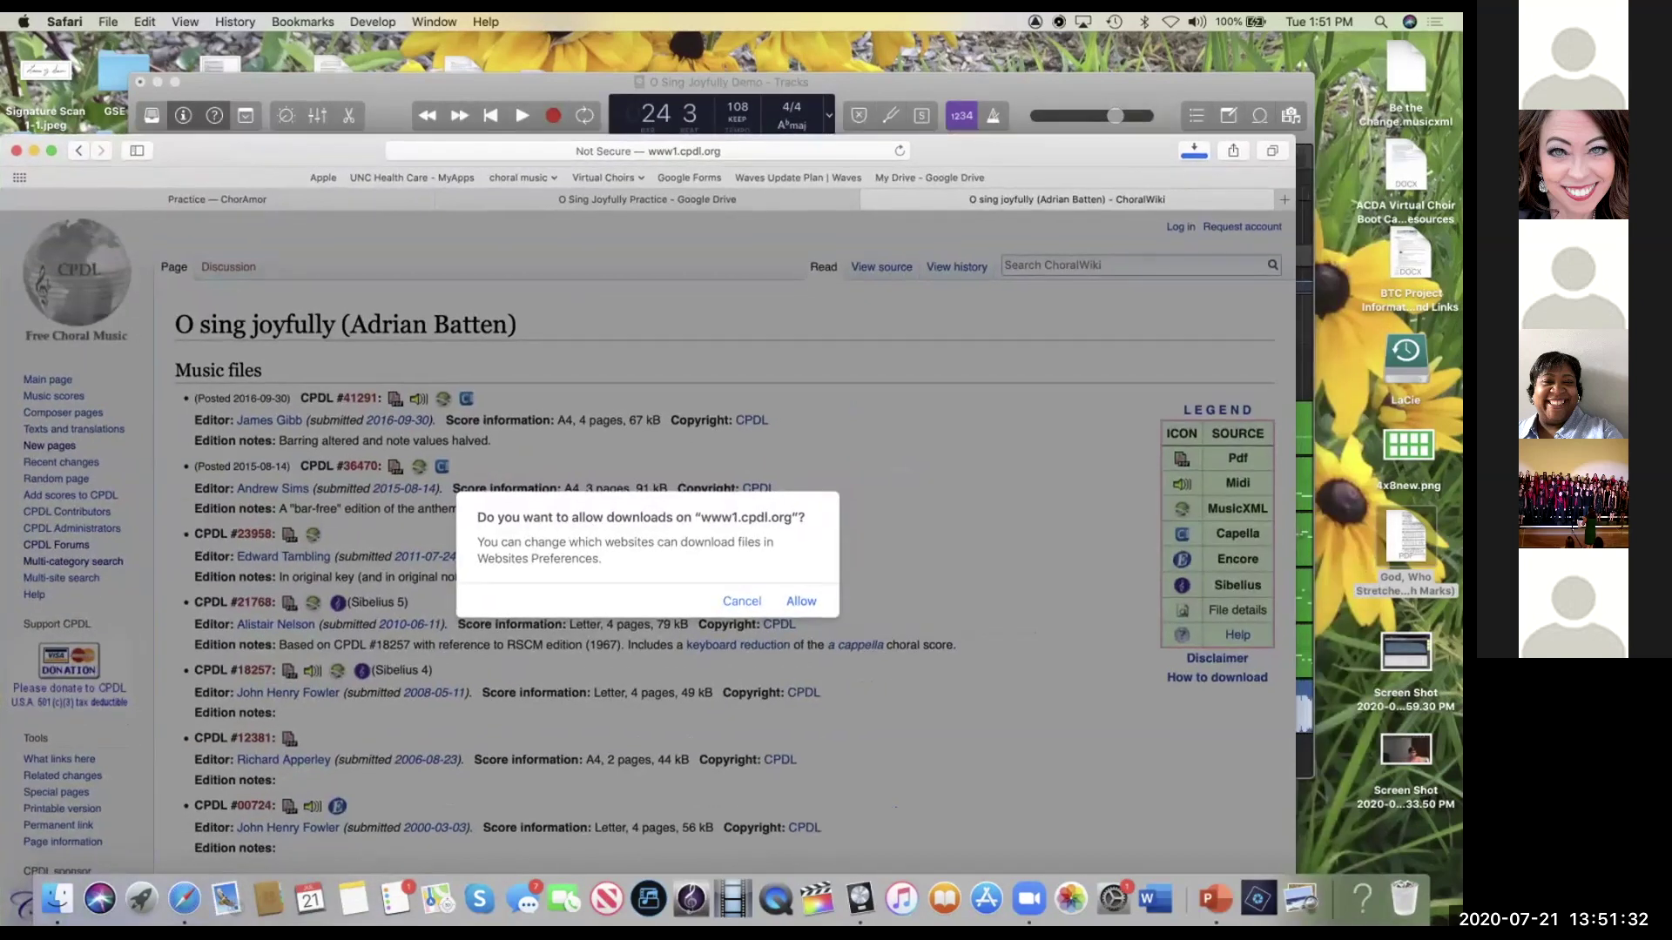
key(Return)
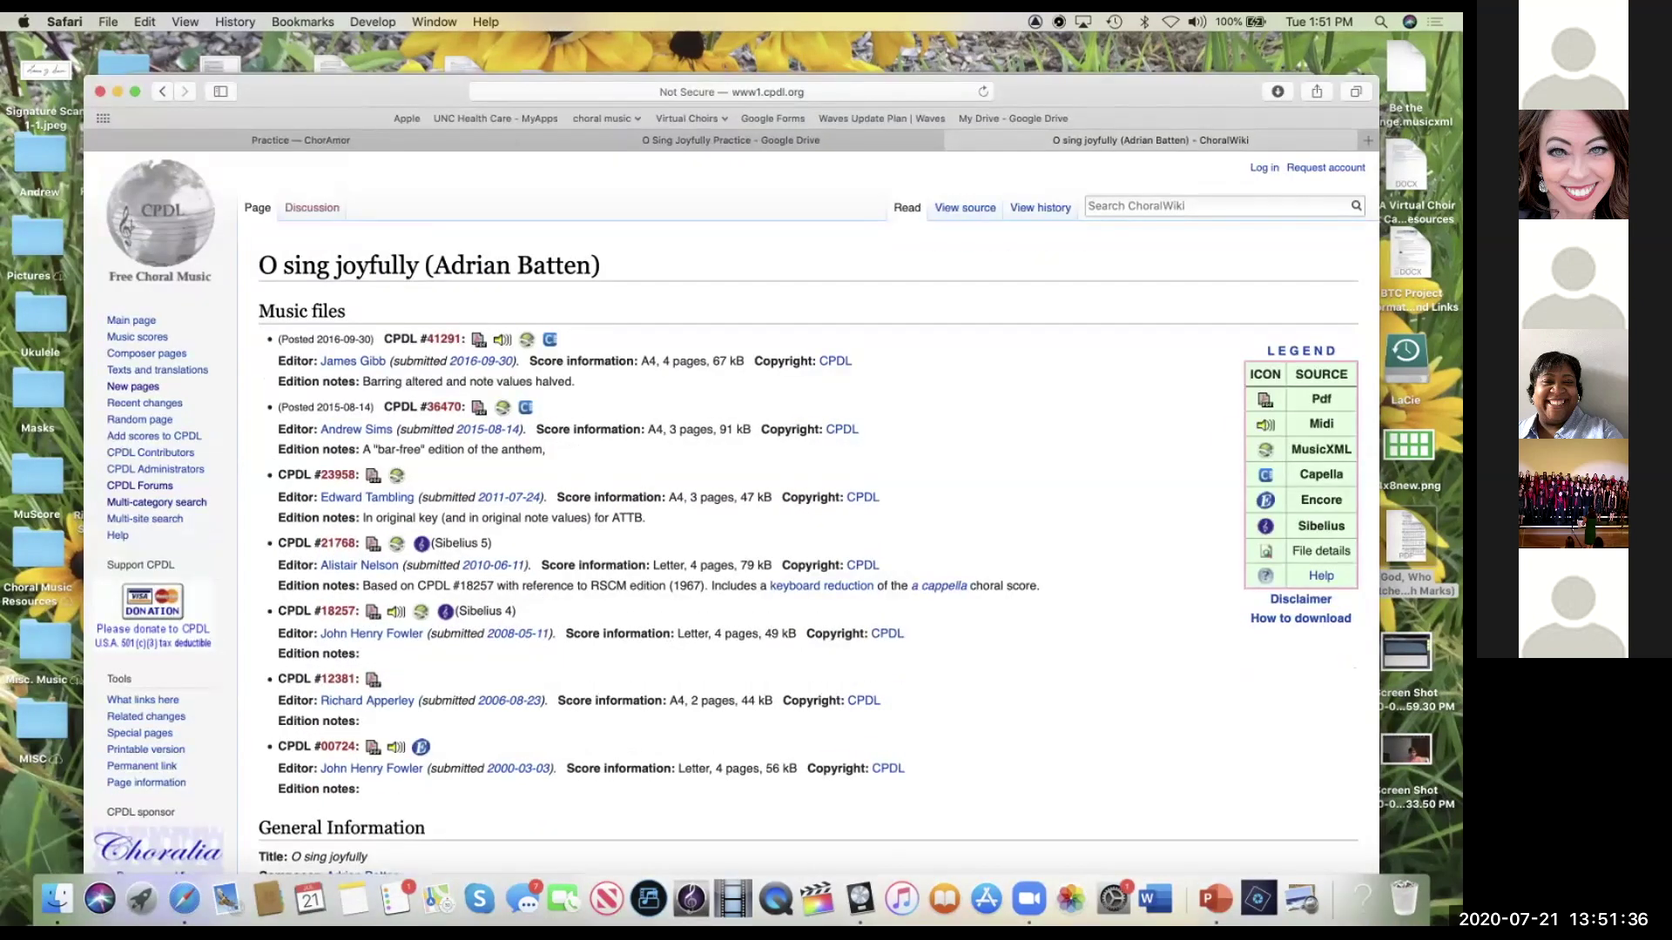
Step: Switch to Finder and browse the LaCie drive through Final Cut Pro X and ChorAmor Projects to the O Sing Joyfully folder's files
click(57, 899)
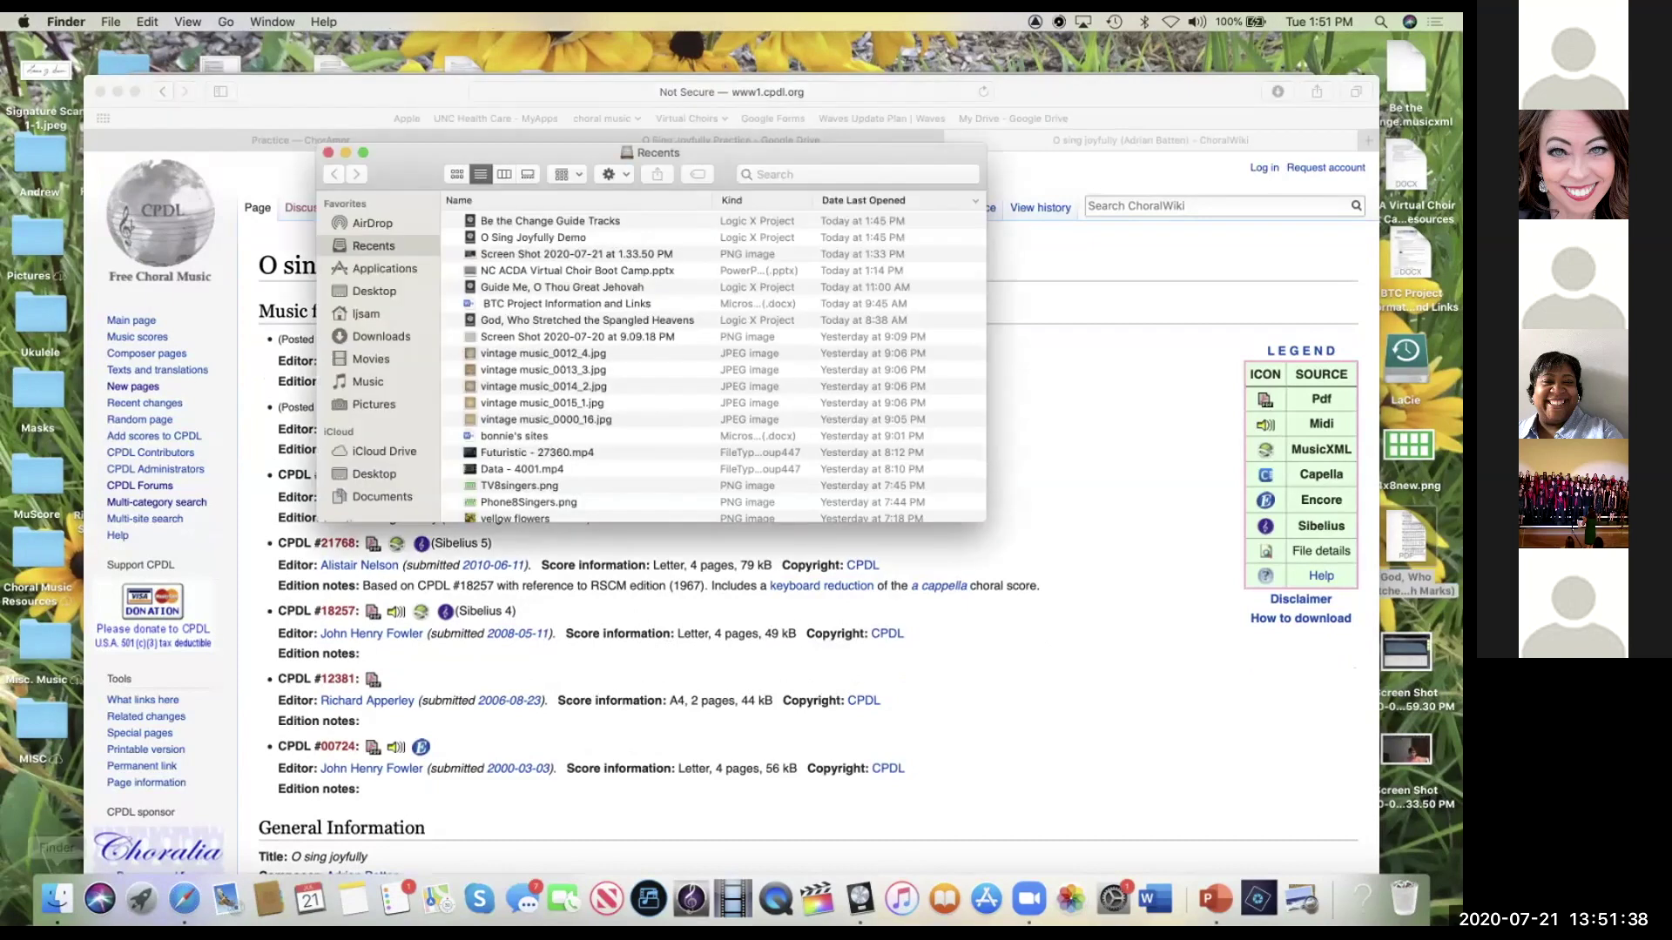
scroll(379, 348, down, 4)
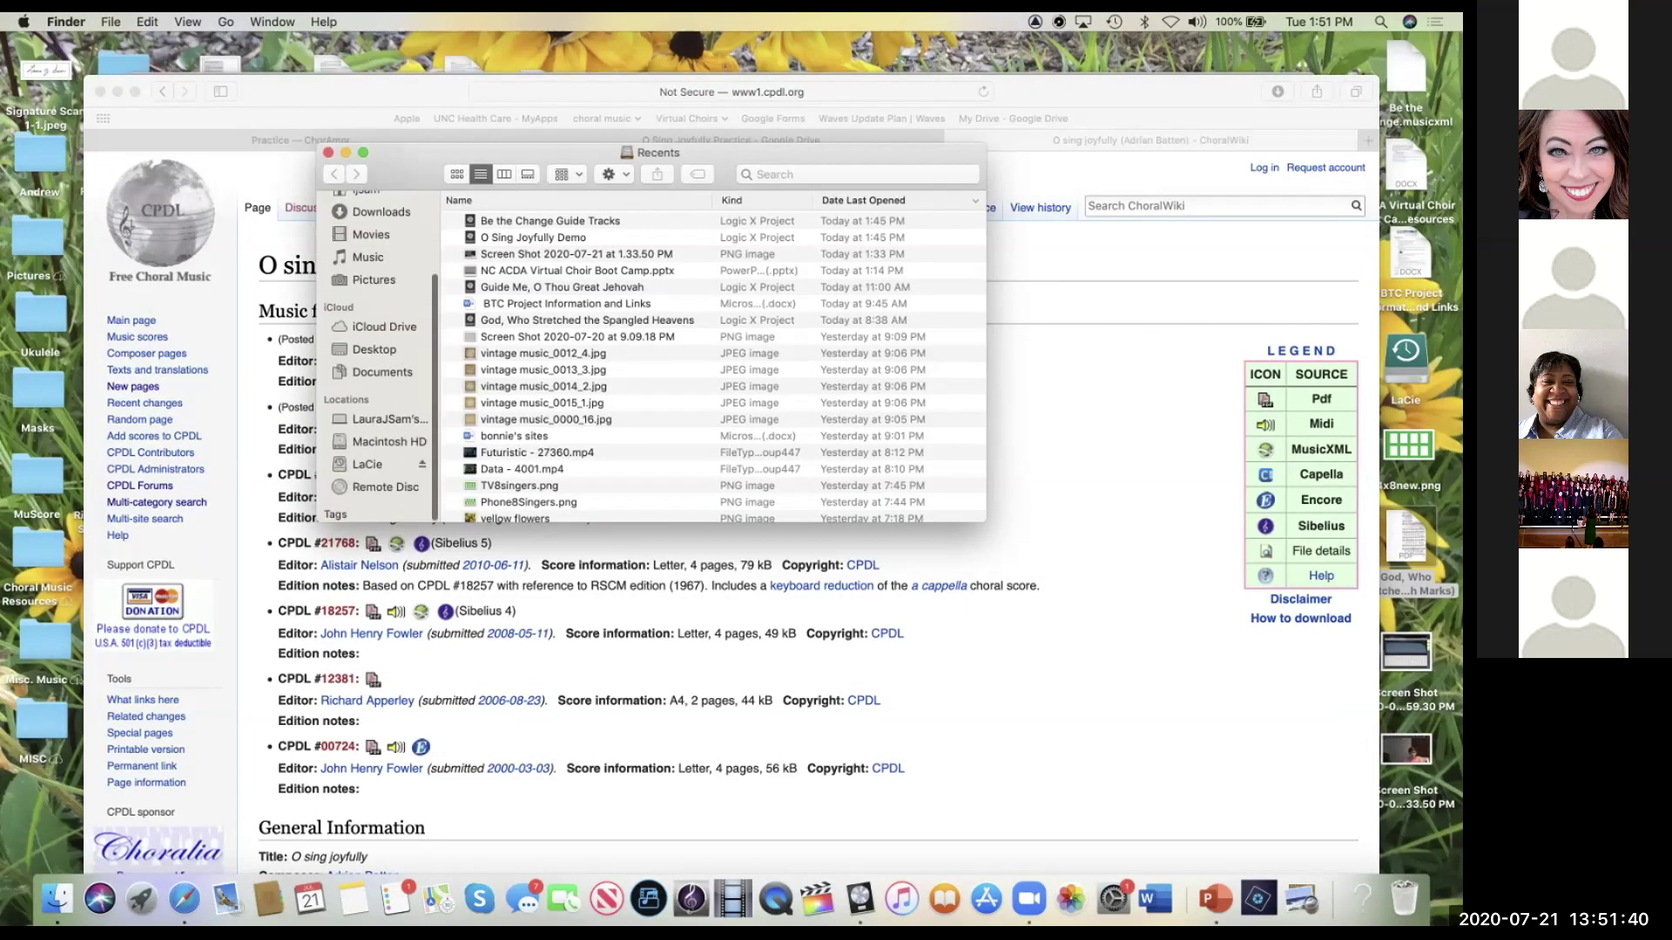
click(366, 465)
click(516, 271)
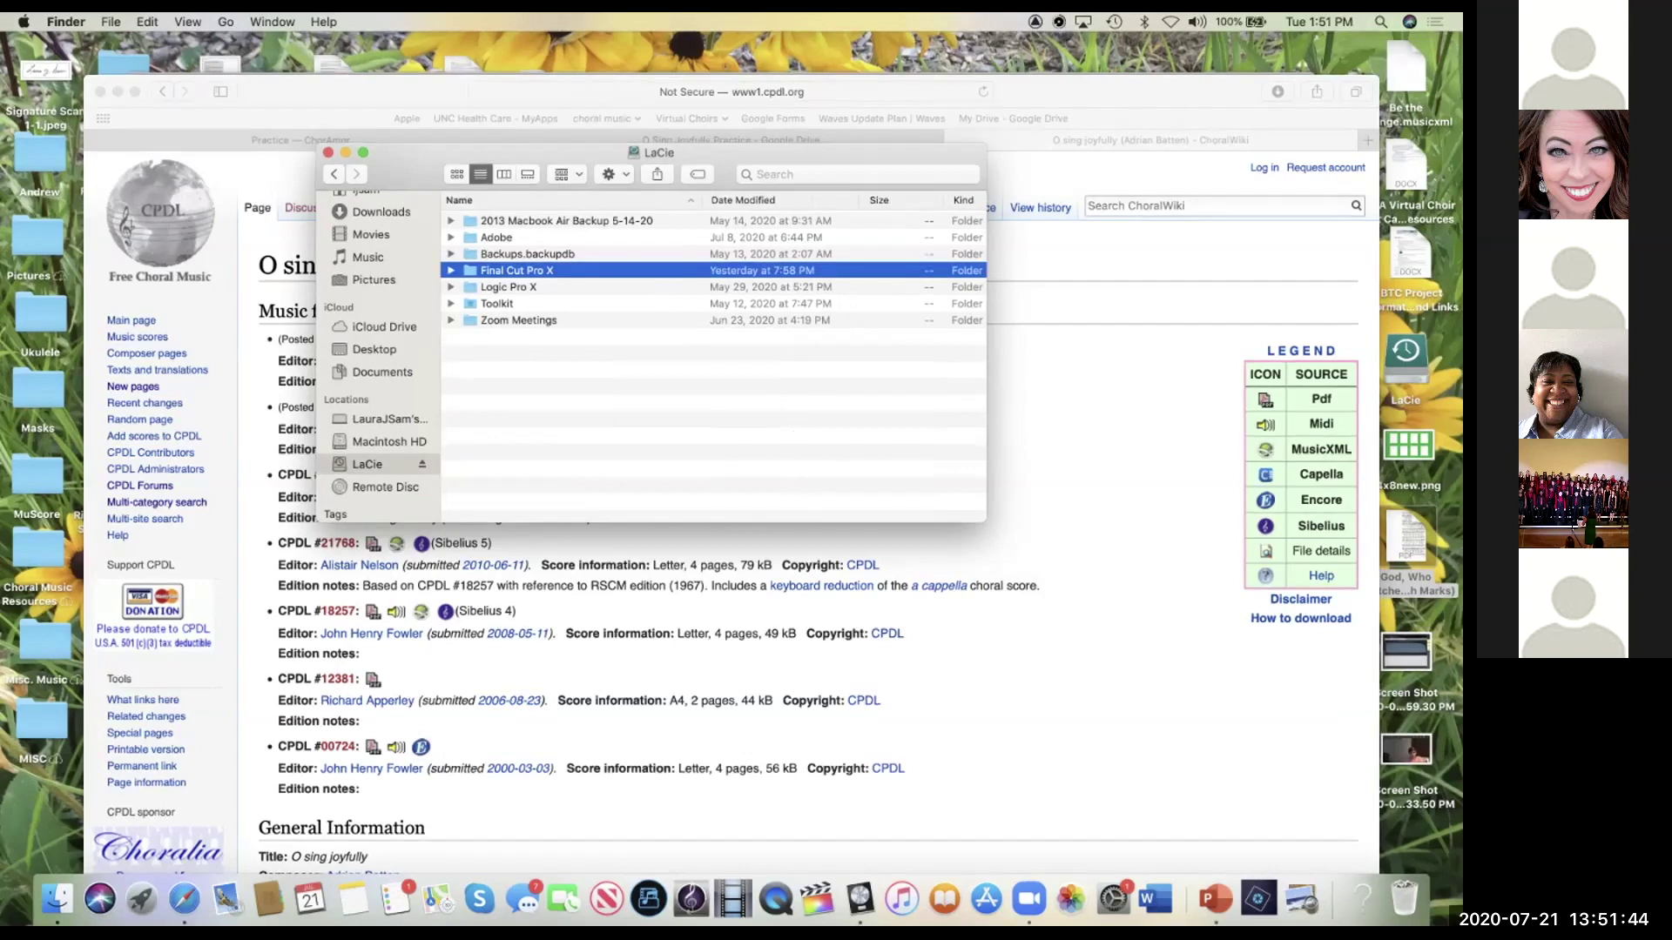
double_click(516, 271)
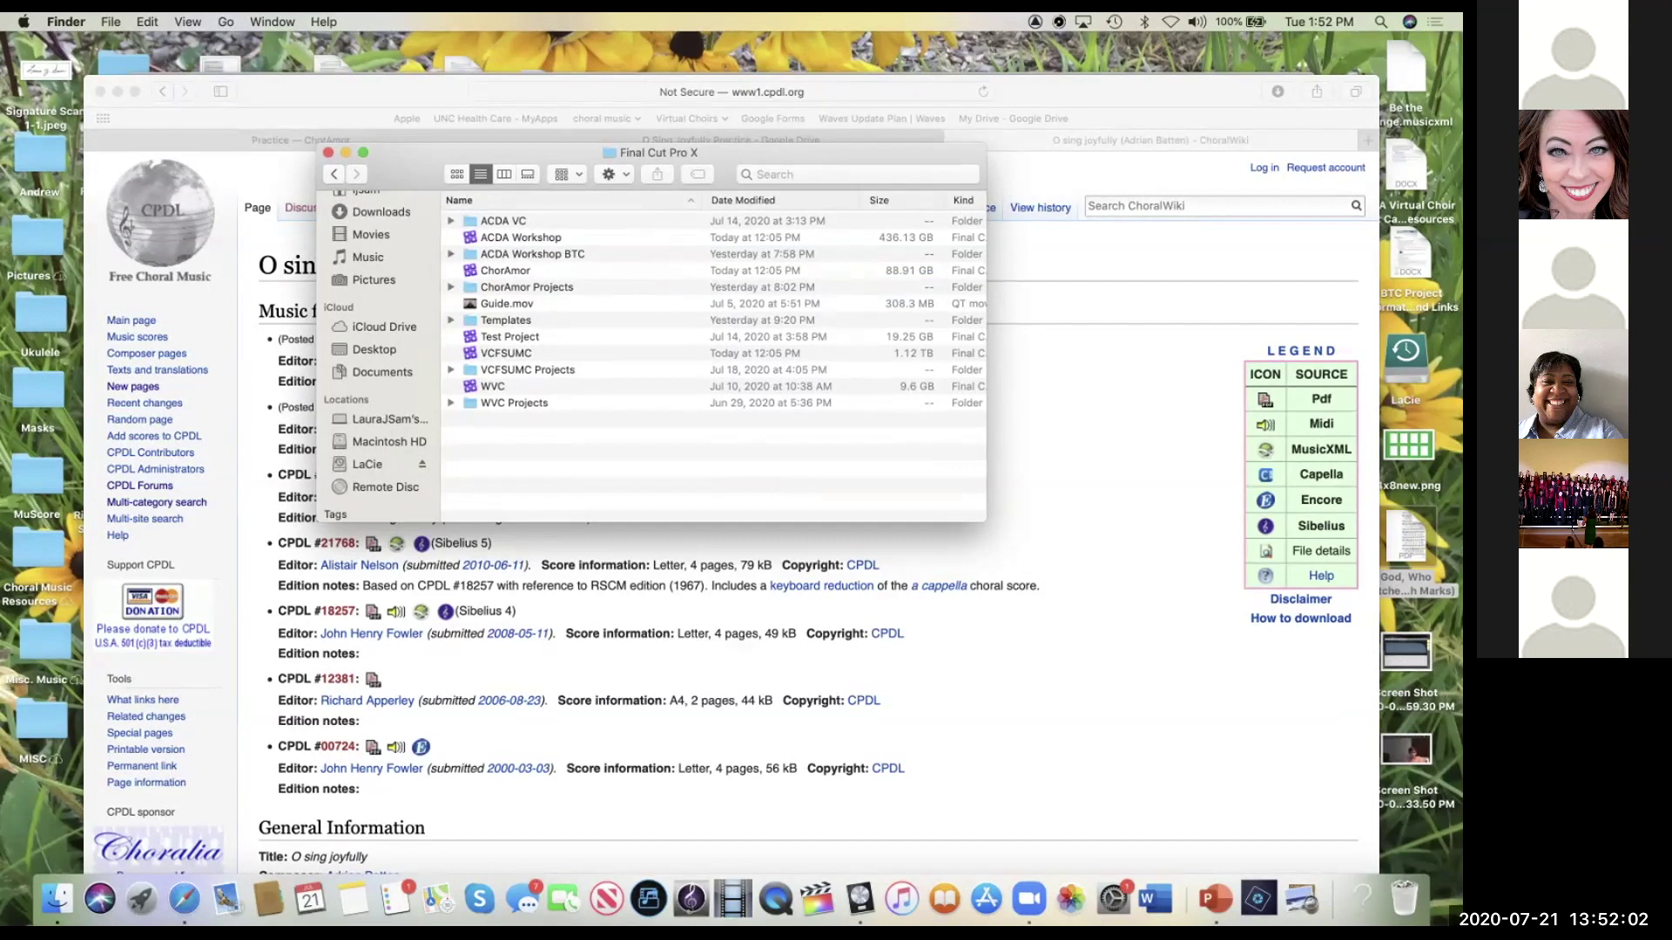
double_click(514, 287)
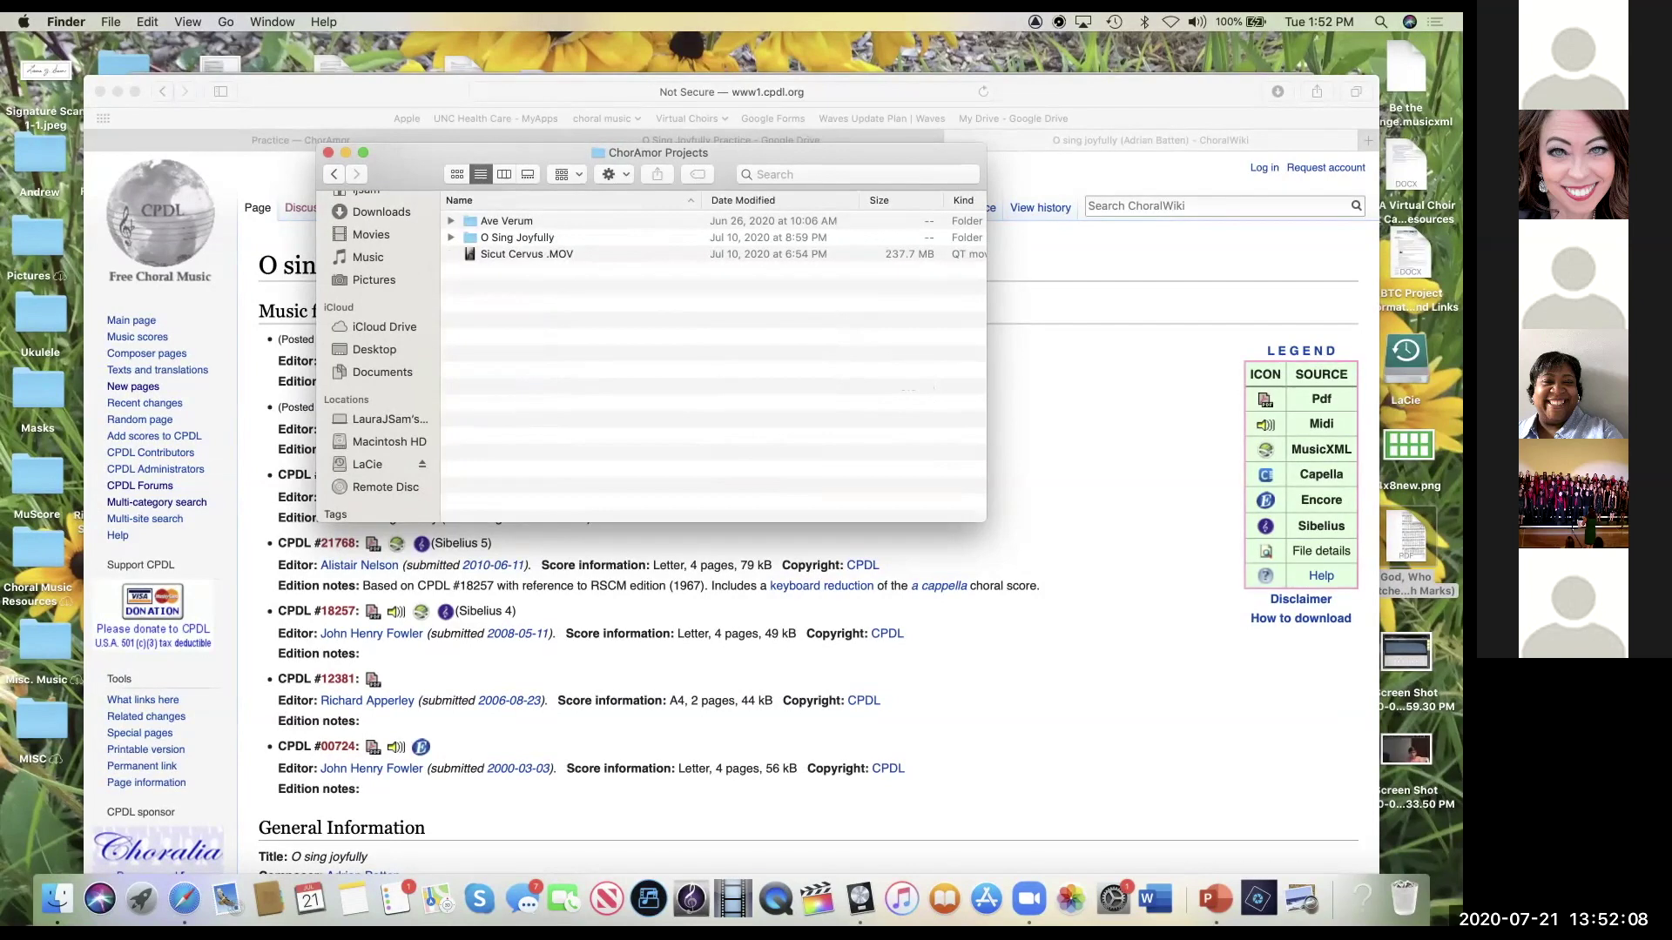
double_click(517, 236)
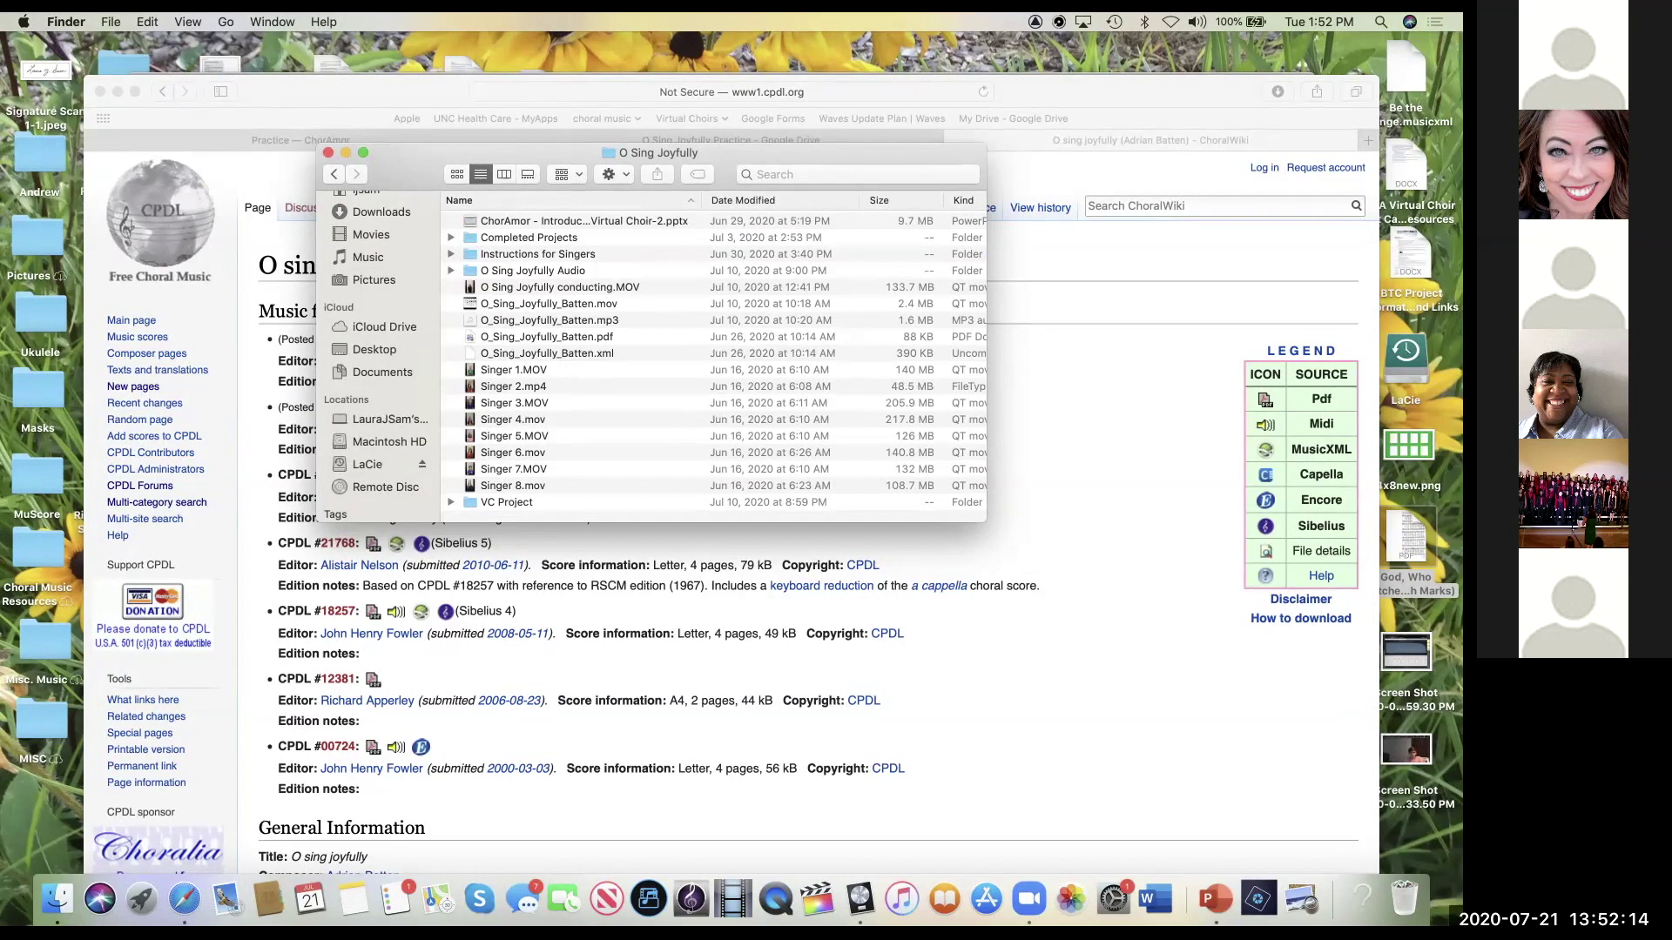
scroll(714, 357, down, 1)
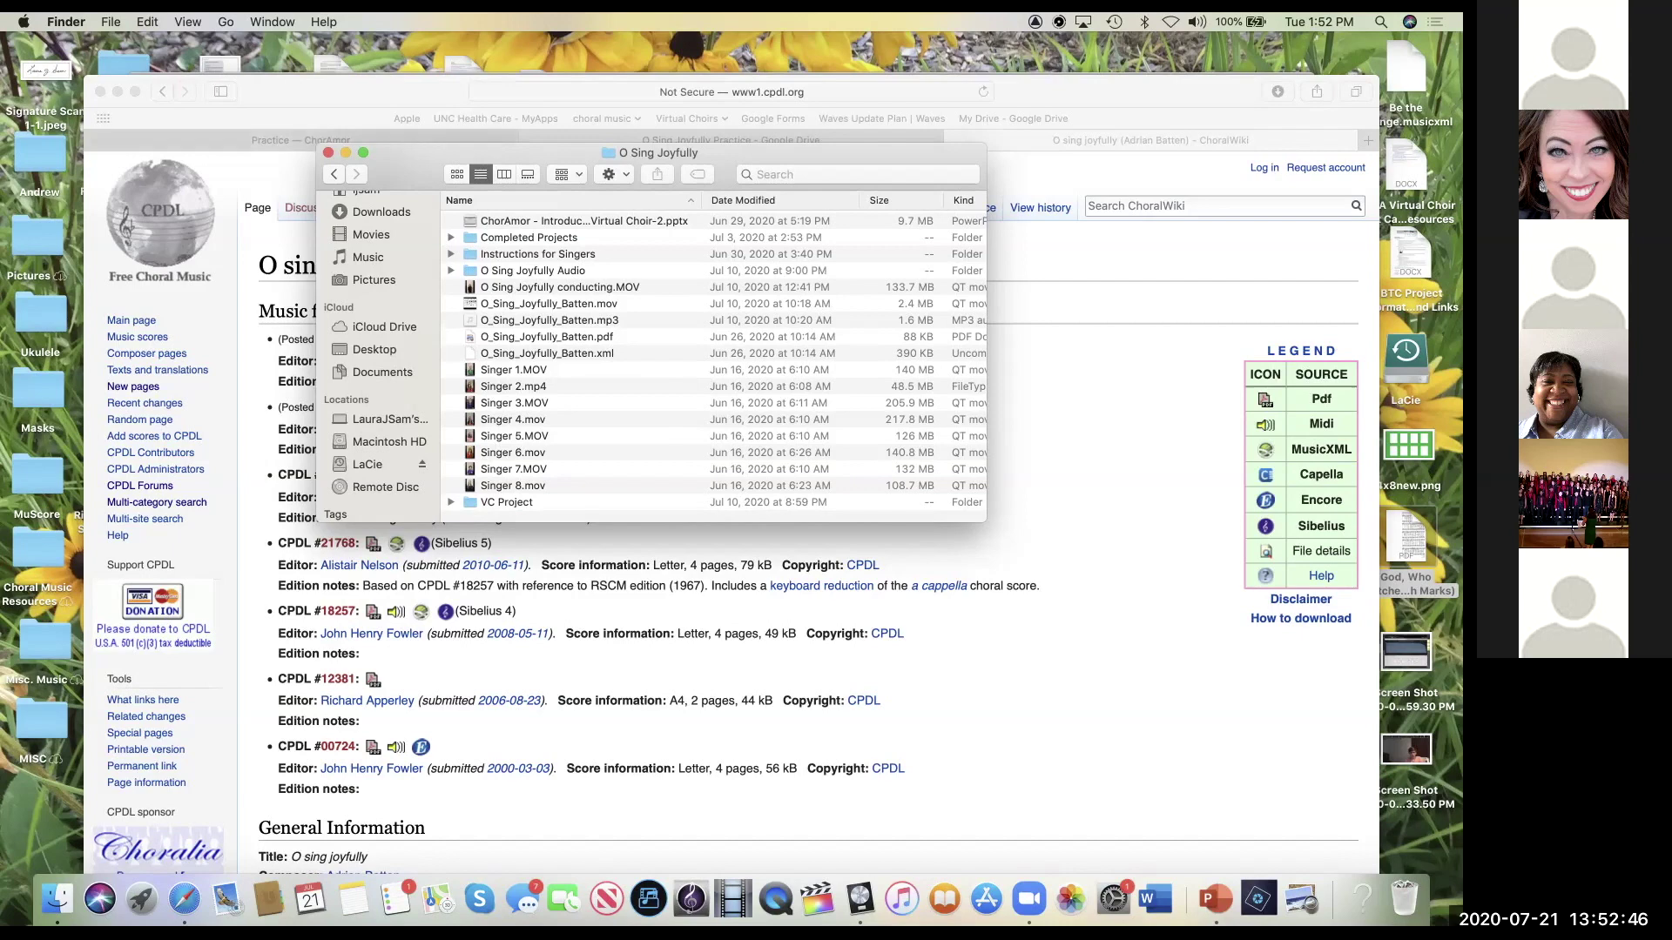
drag(522, 154, 804, 123)
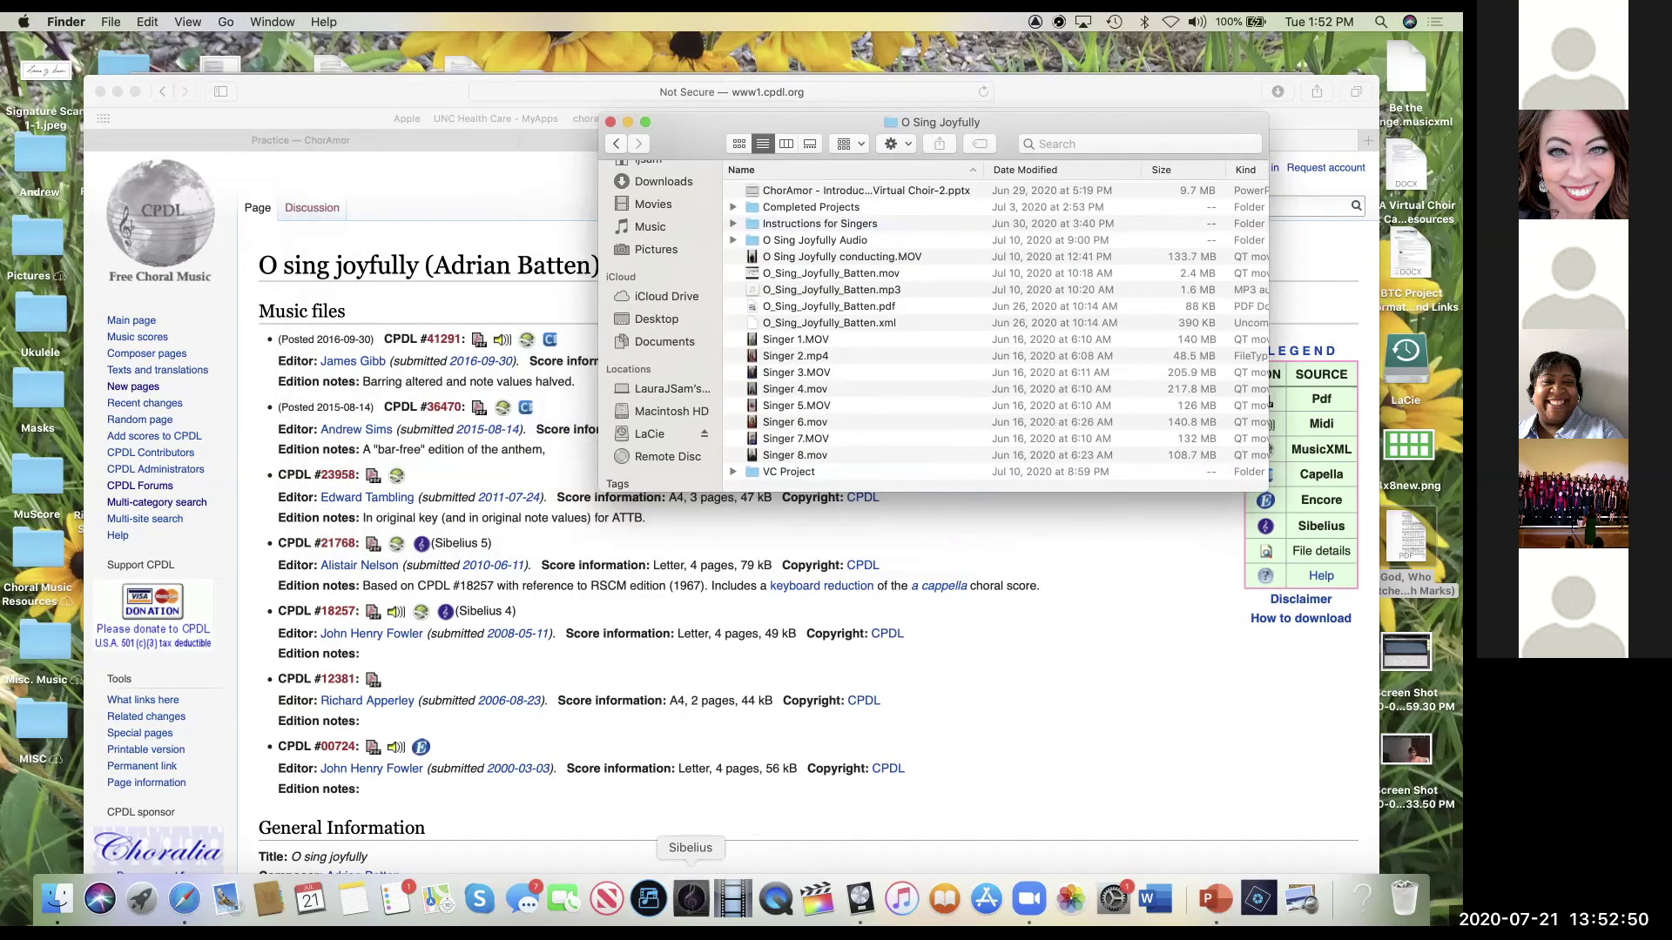
Step: Switch to Sibelius, open the recent score O_Sing_Joyfully_Batten.sib, and bring up the options for importing a file into it
click(690, 899)
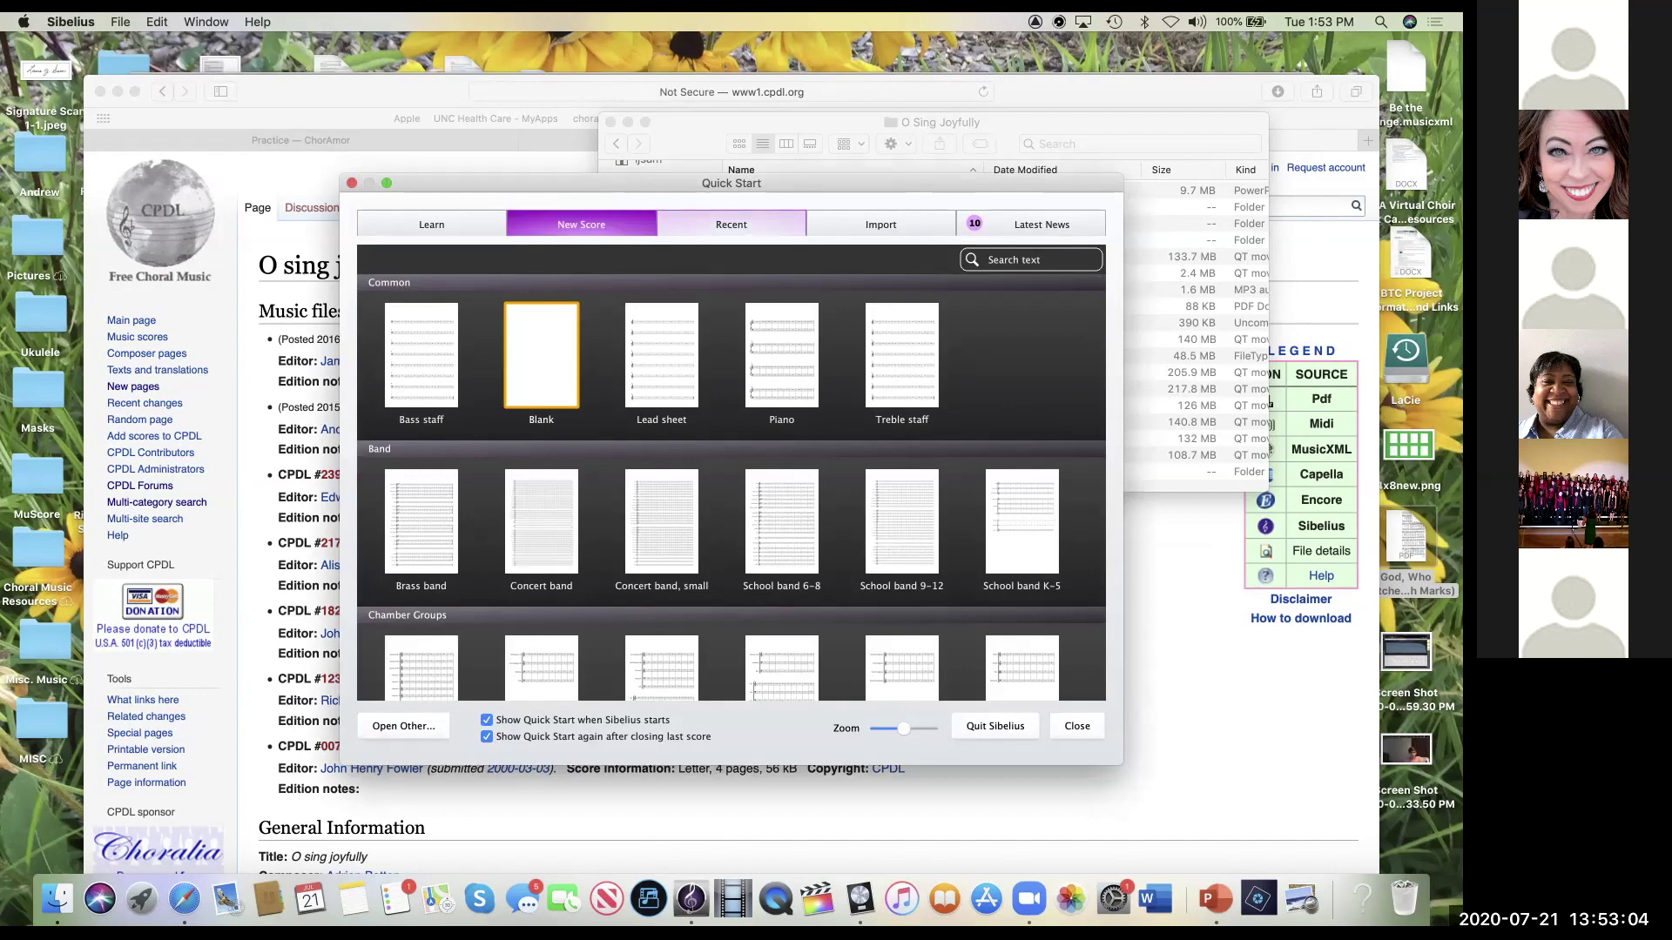
click(731, 224)
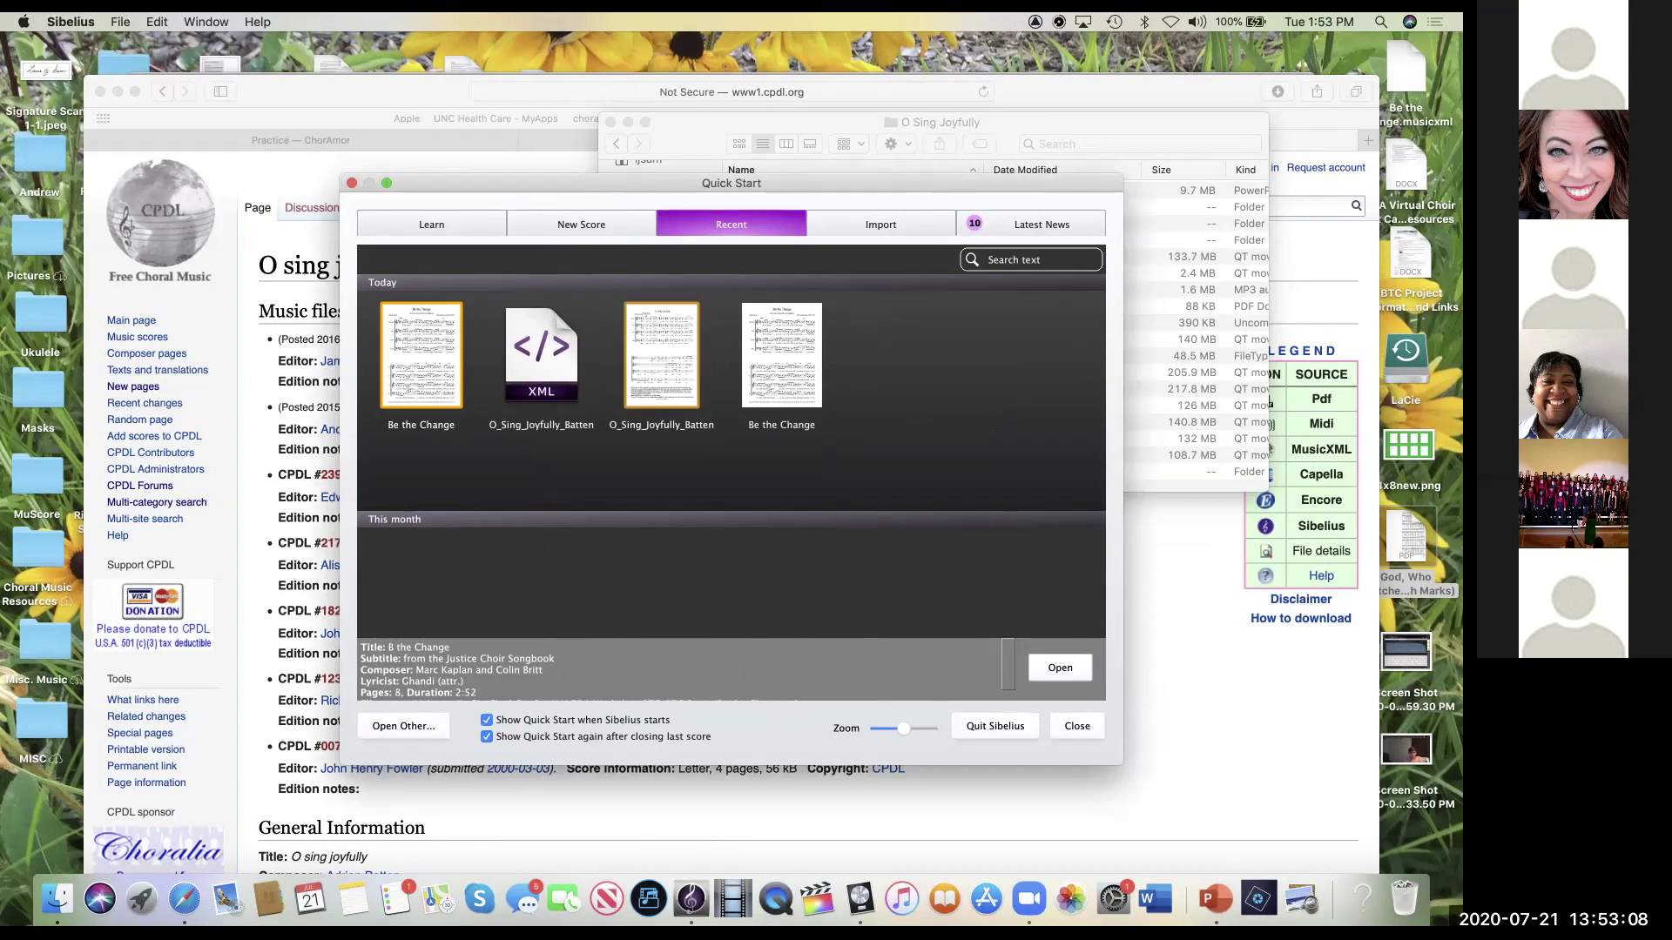
click(661, 355)
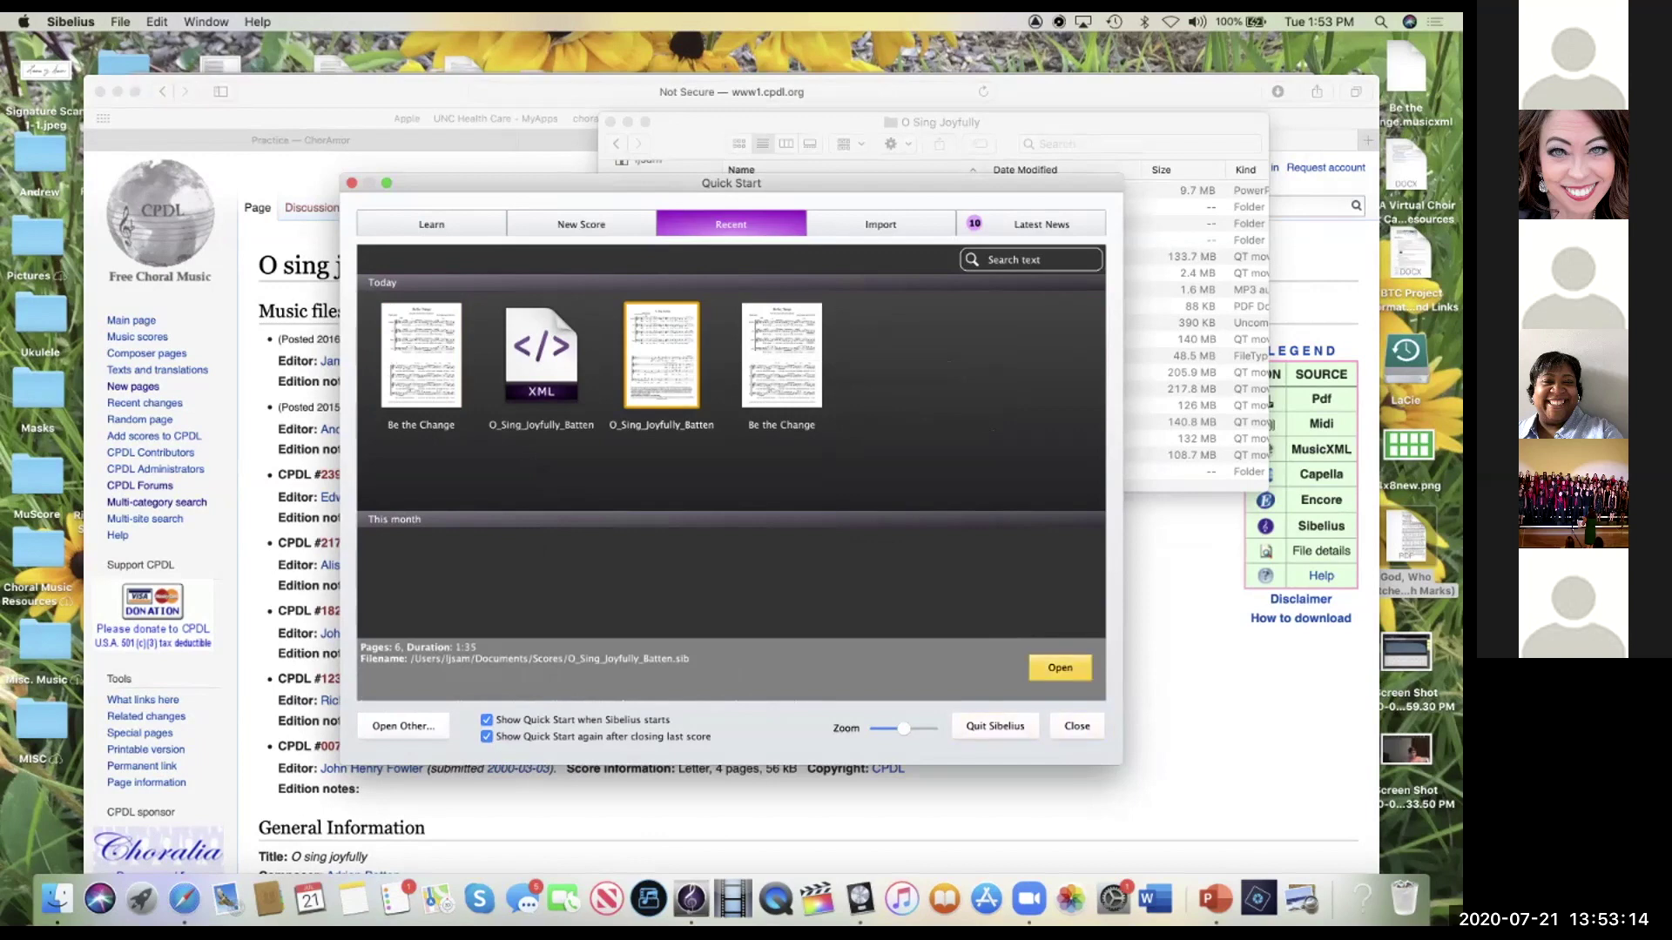
click(1060, 668)
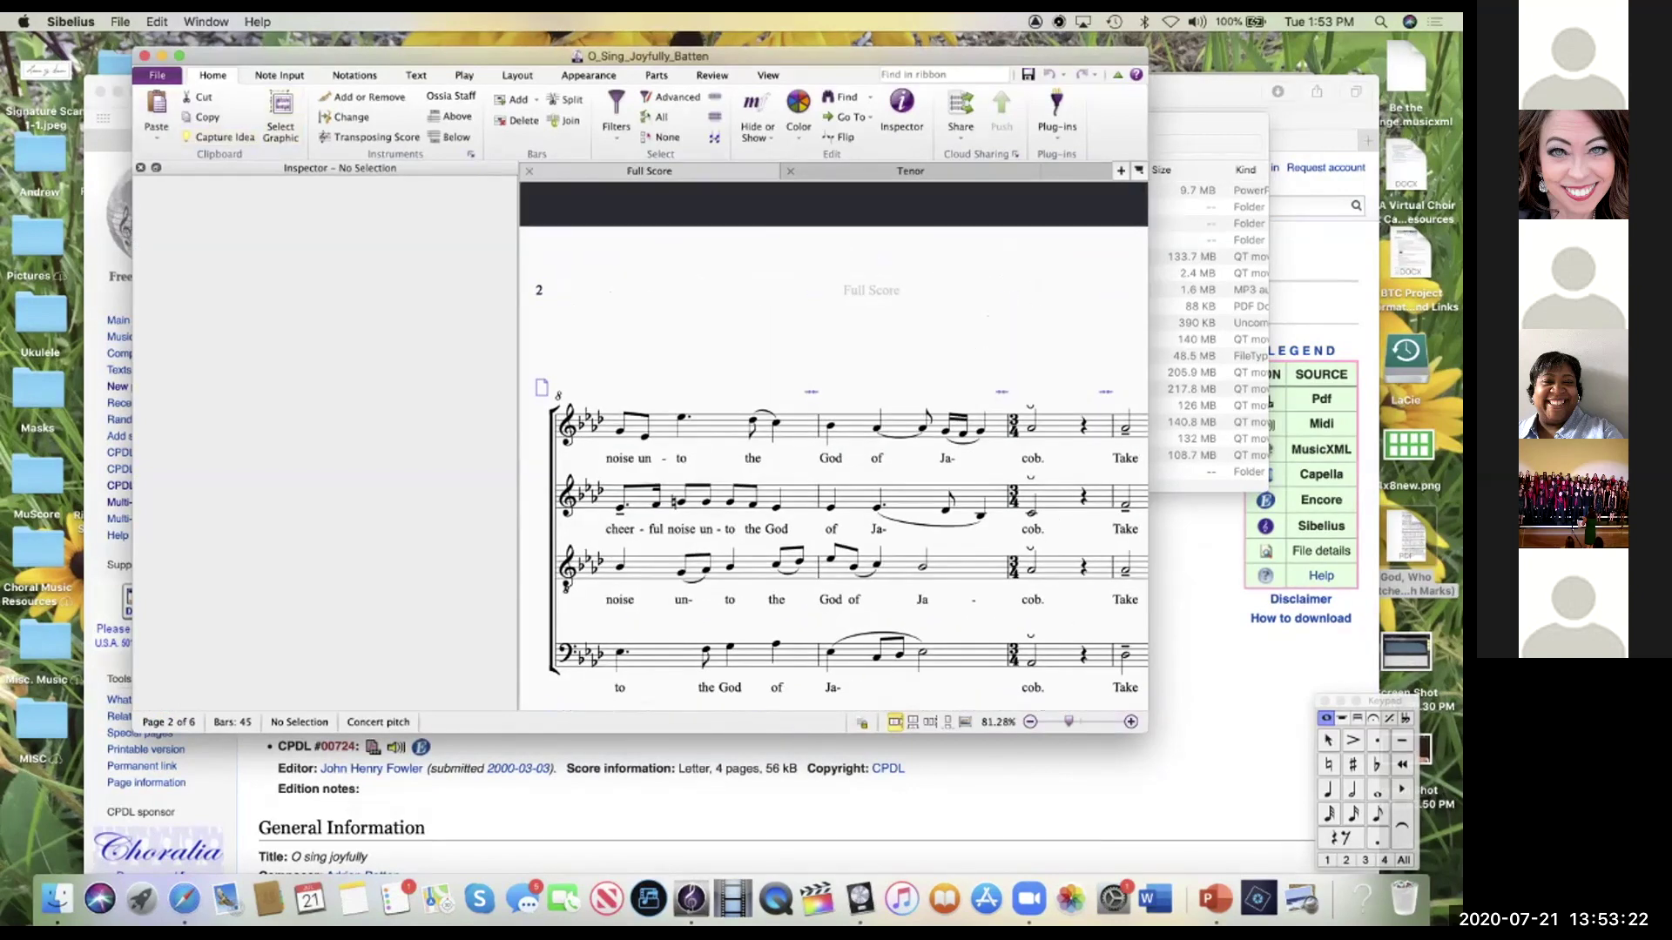
click(156, 75)
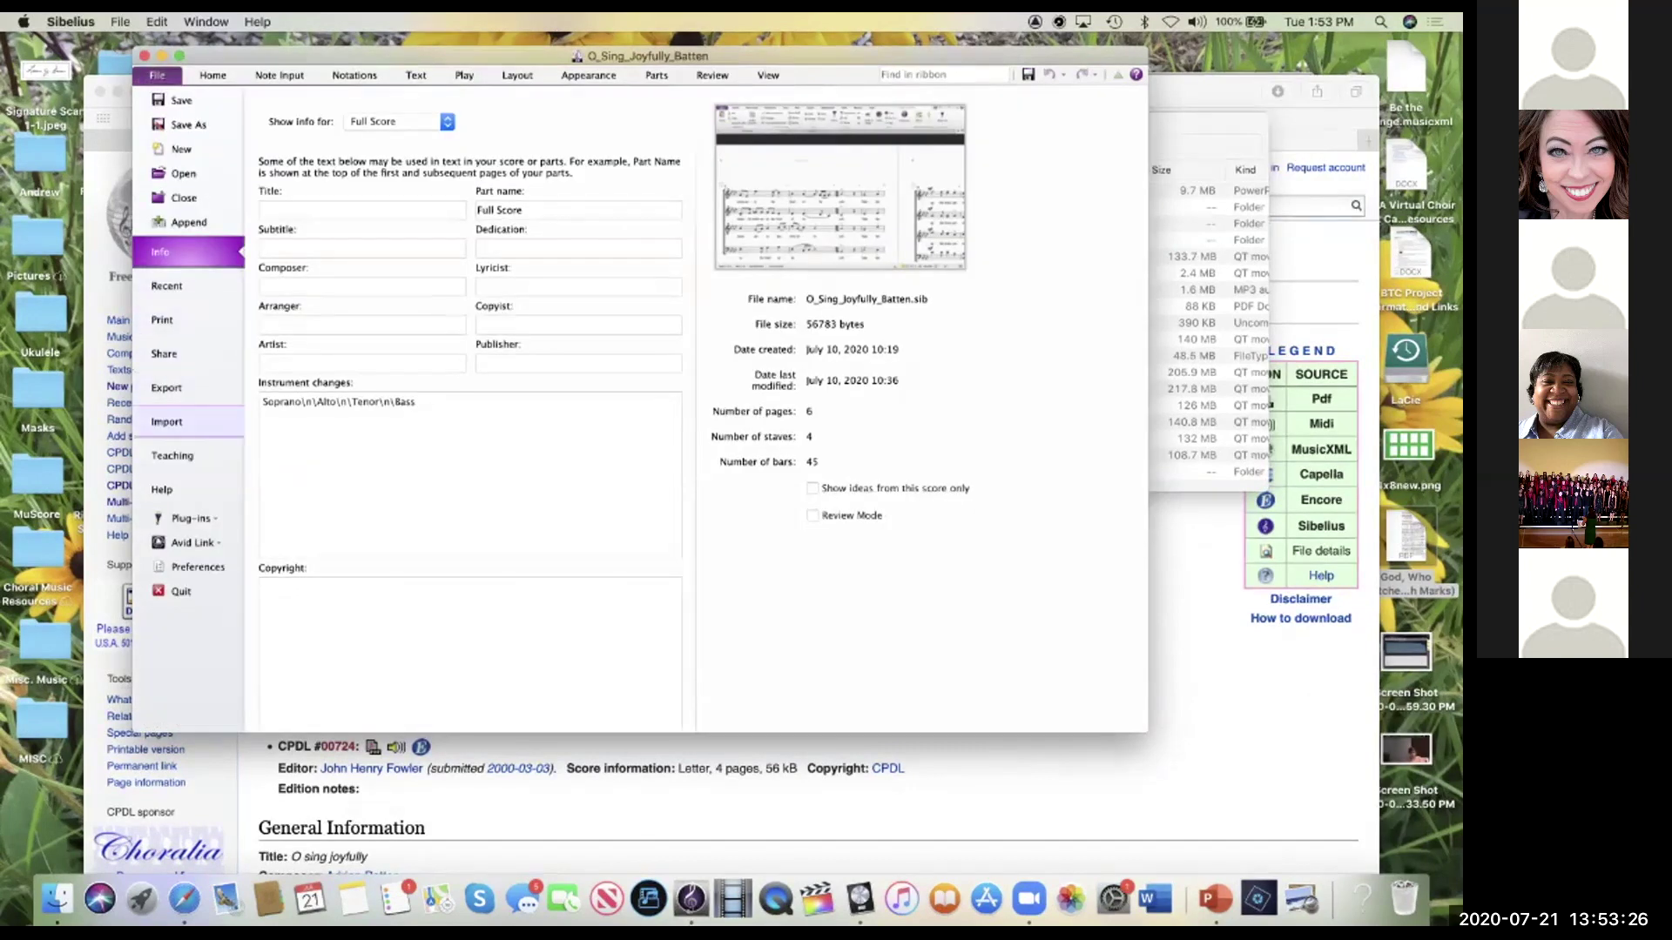
click(174, 421)
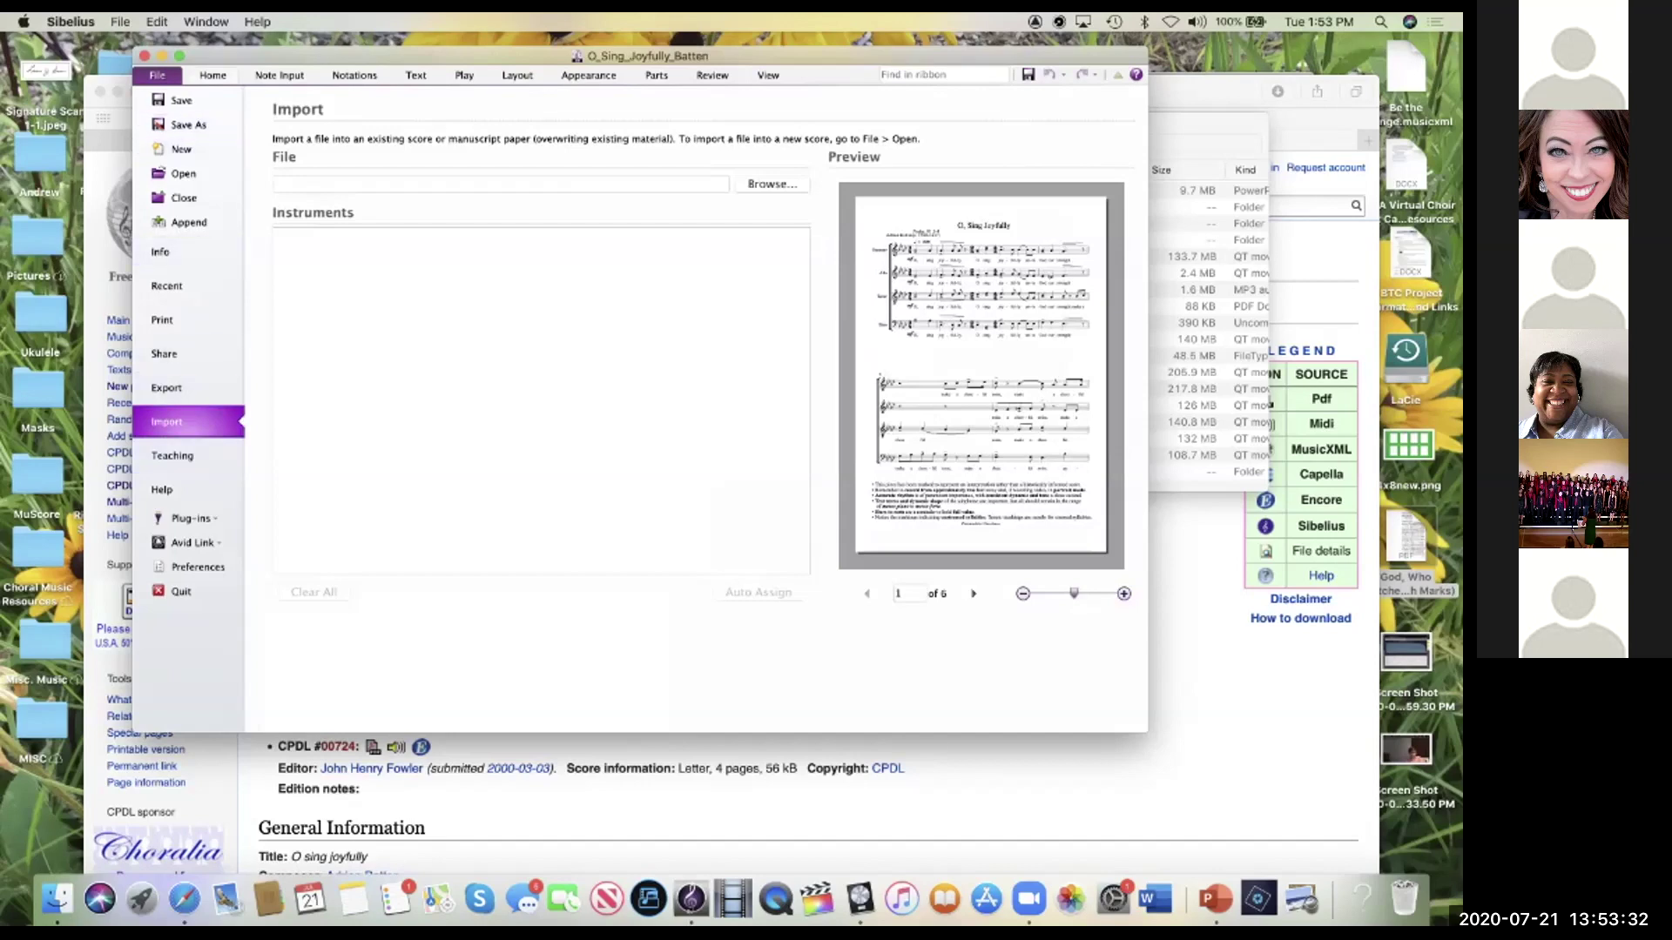
Step: Leave the import options and look through the opening pages of the four-part O Sing Joyfully score
key(Escape)
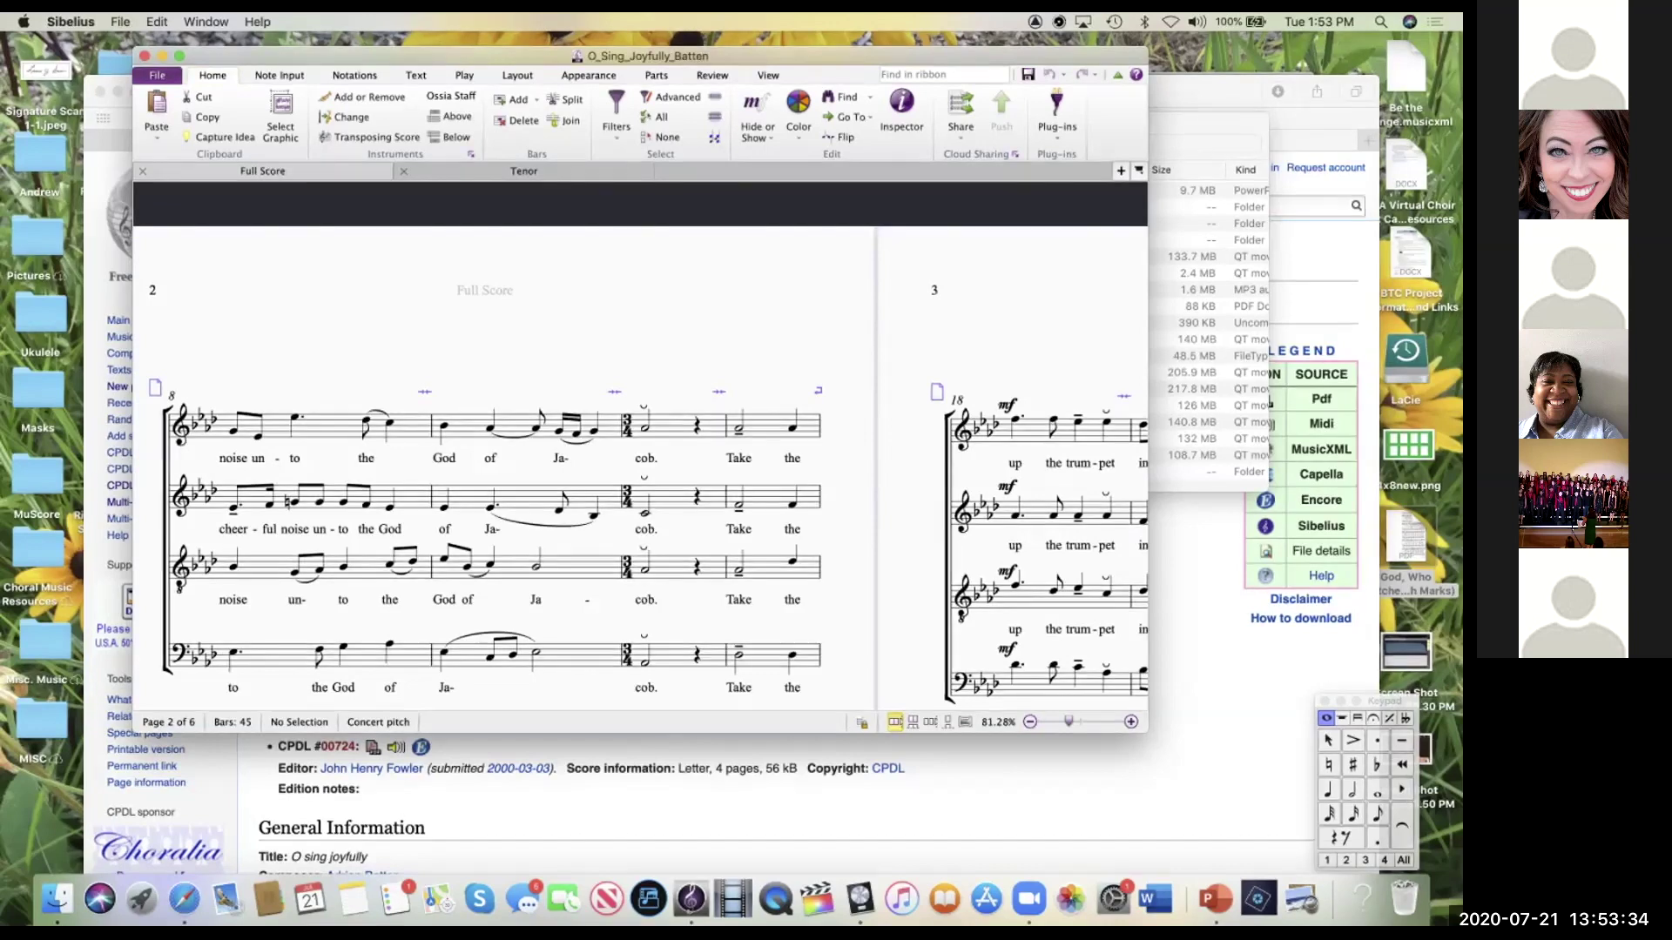
drag(648, 56, 577, 67)
scroll(571, 470, left, 10)
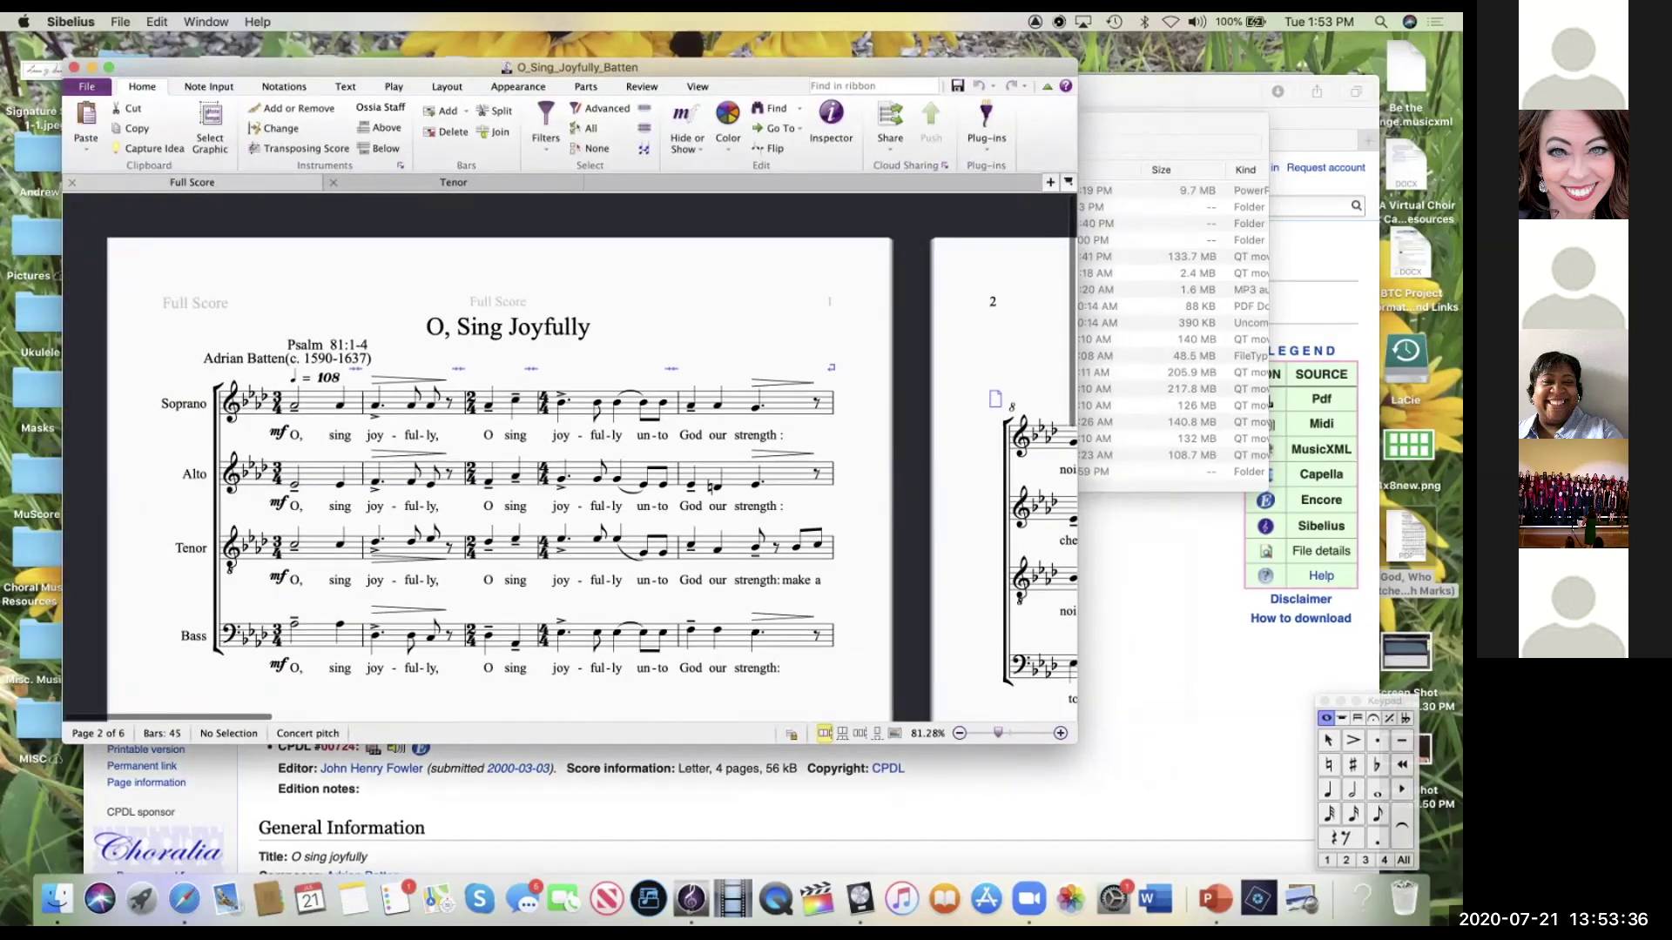
scroll(570, 470, down, 2)
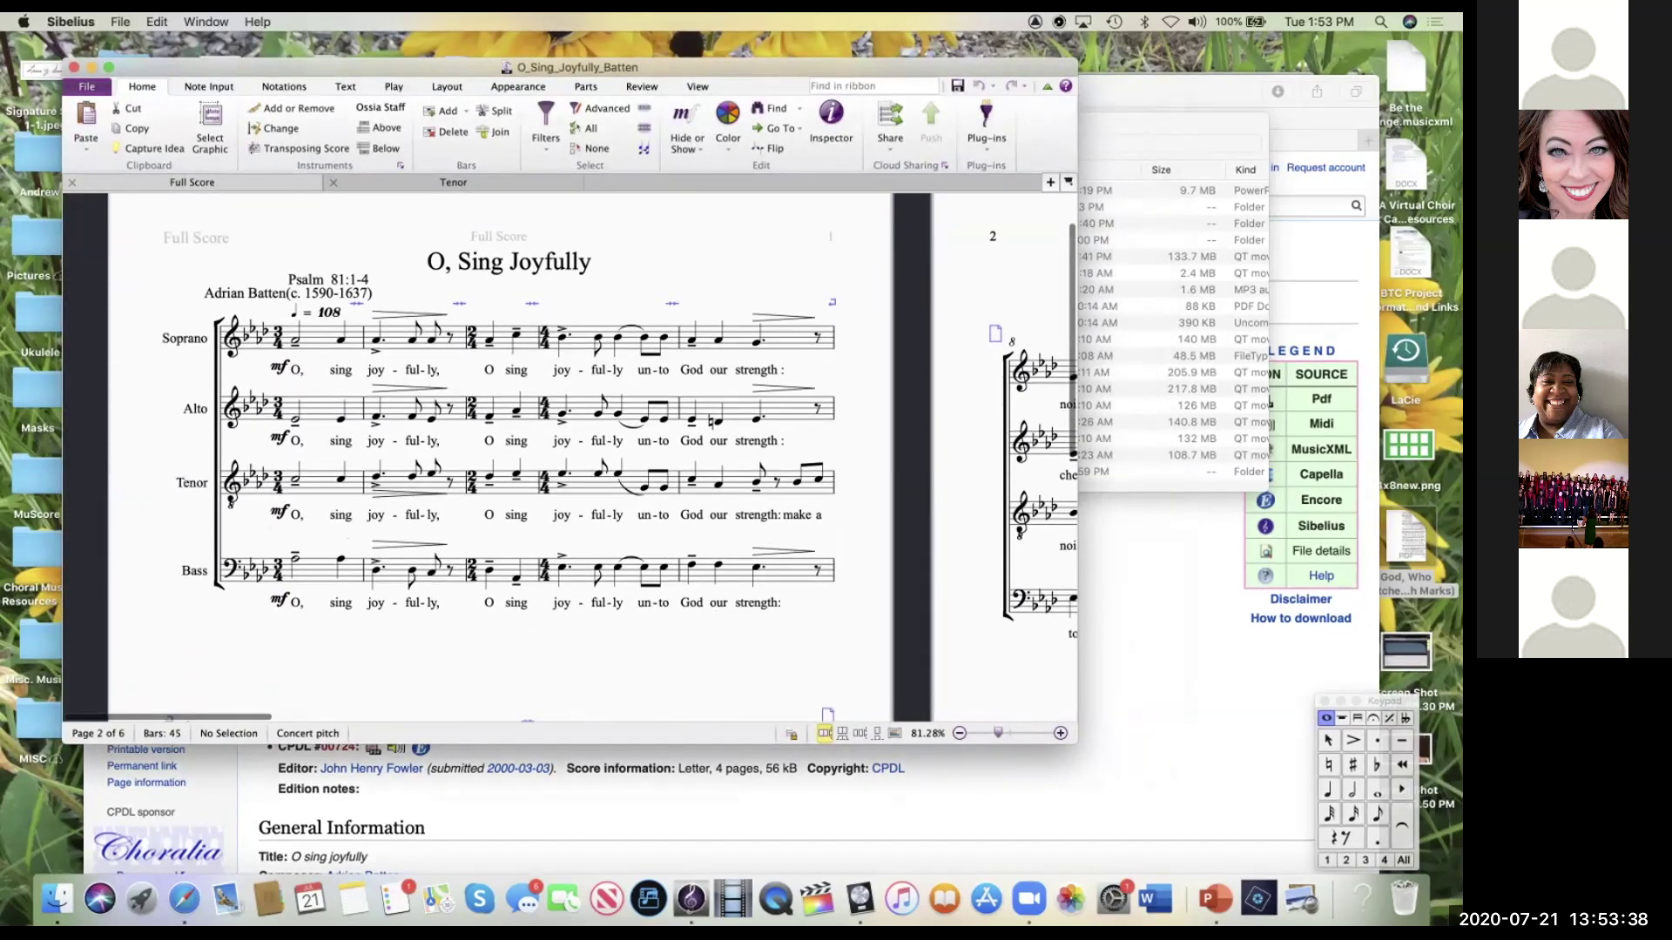
scroll(570, 457, up, 1)
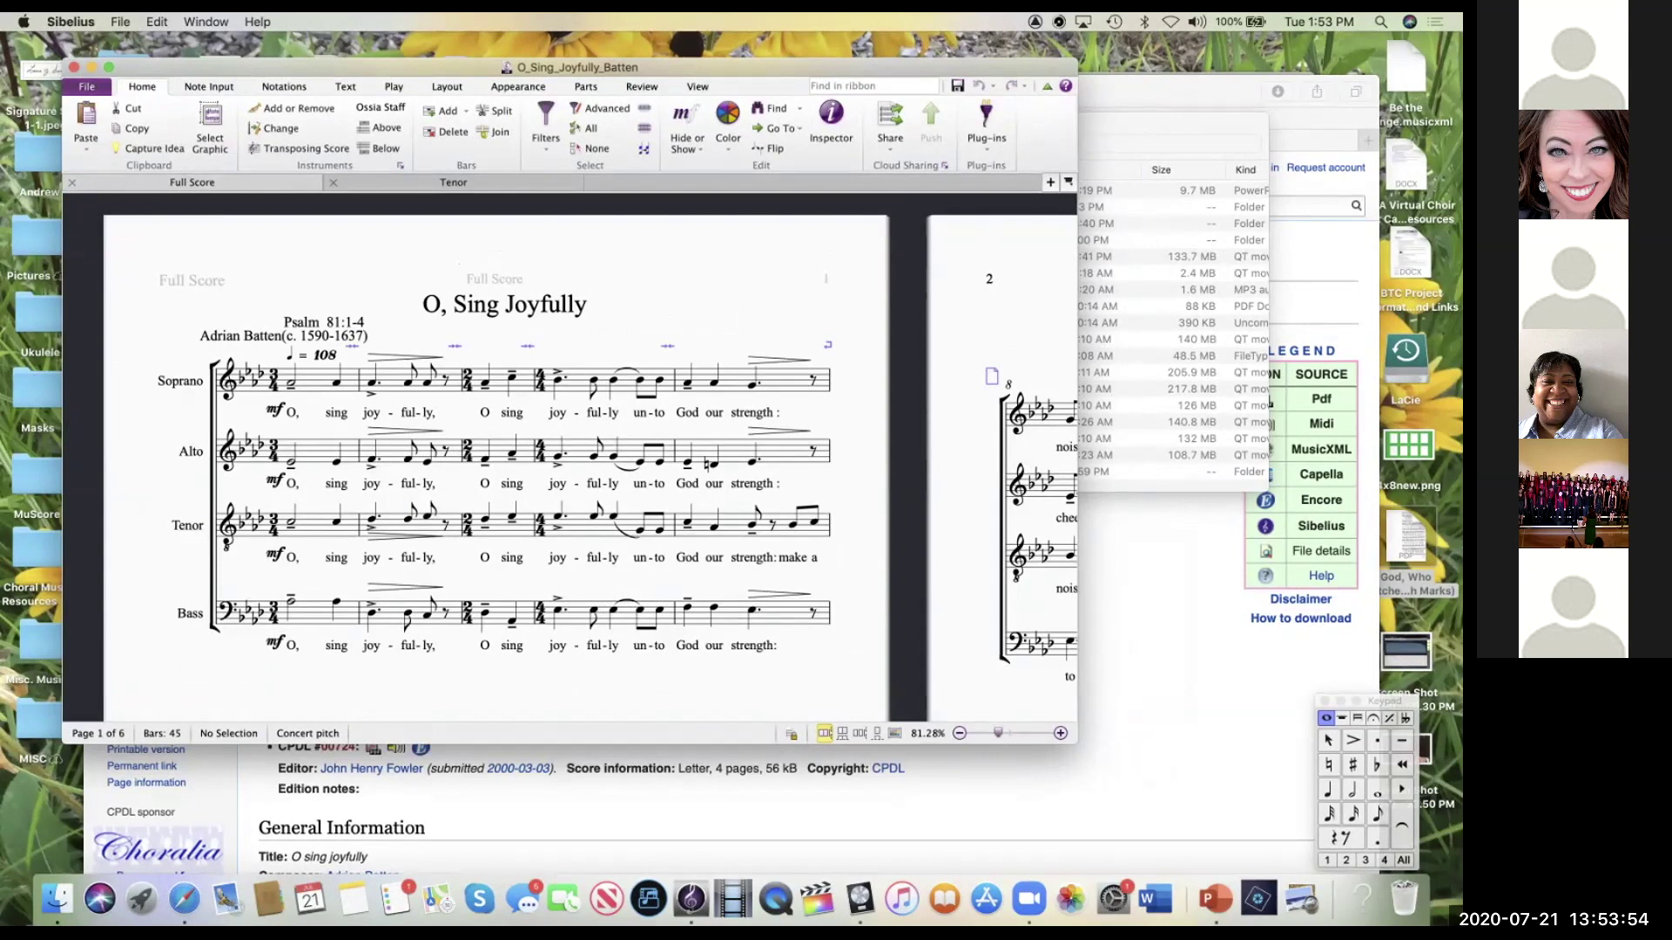
scroll(488, 461, up, 2)
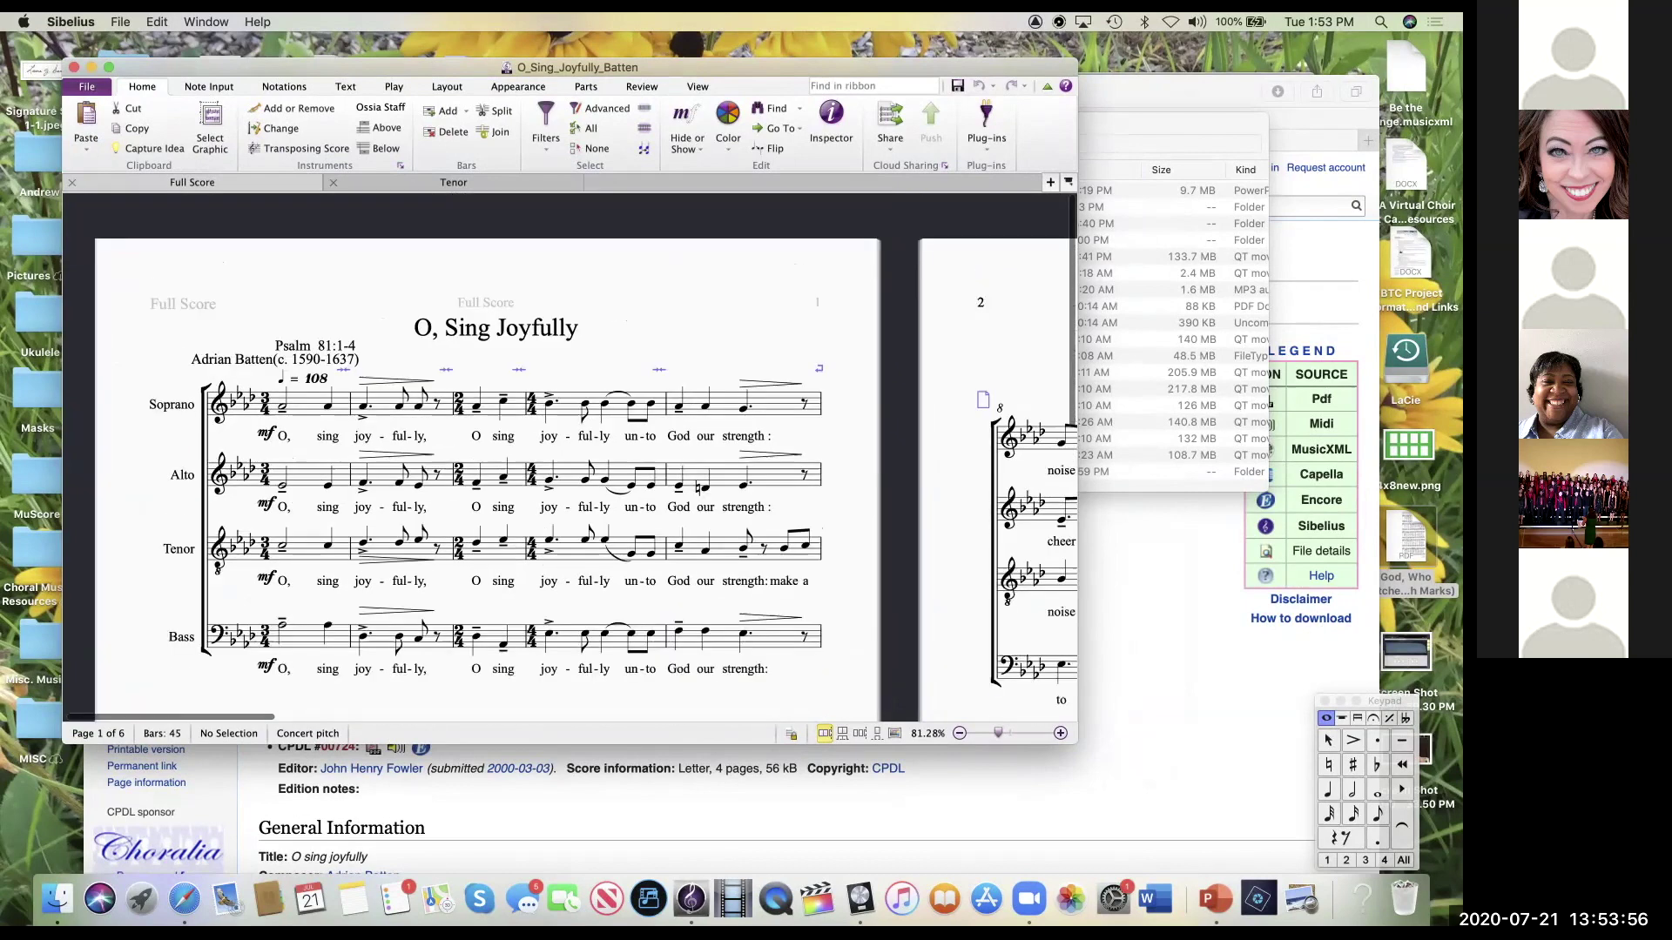
scroll(488, 479, down, 1)
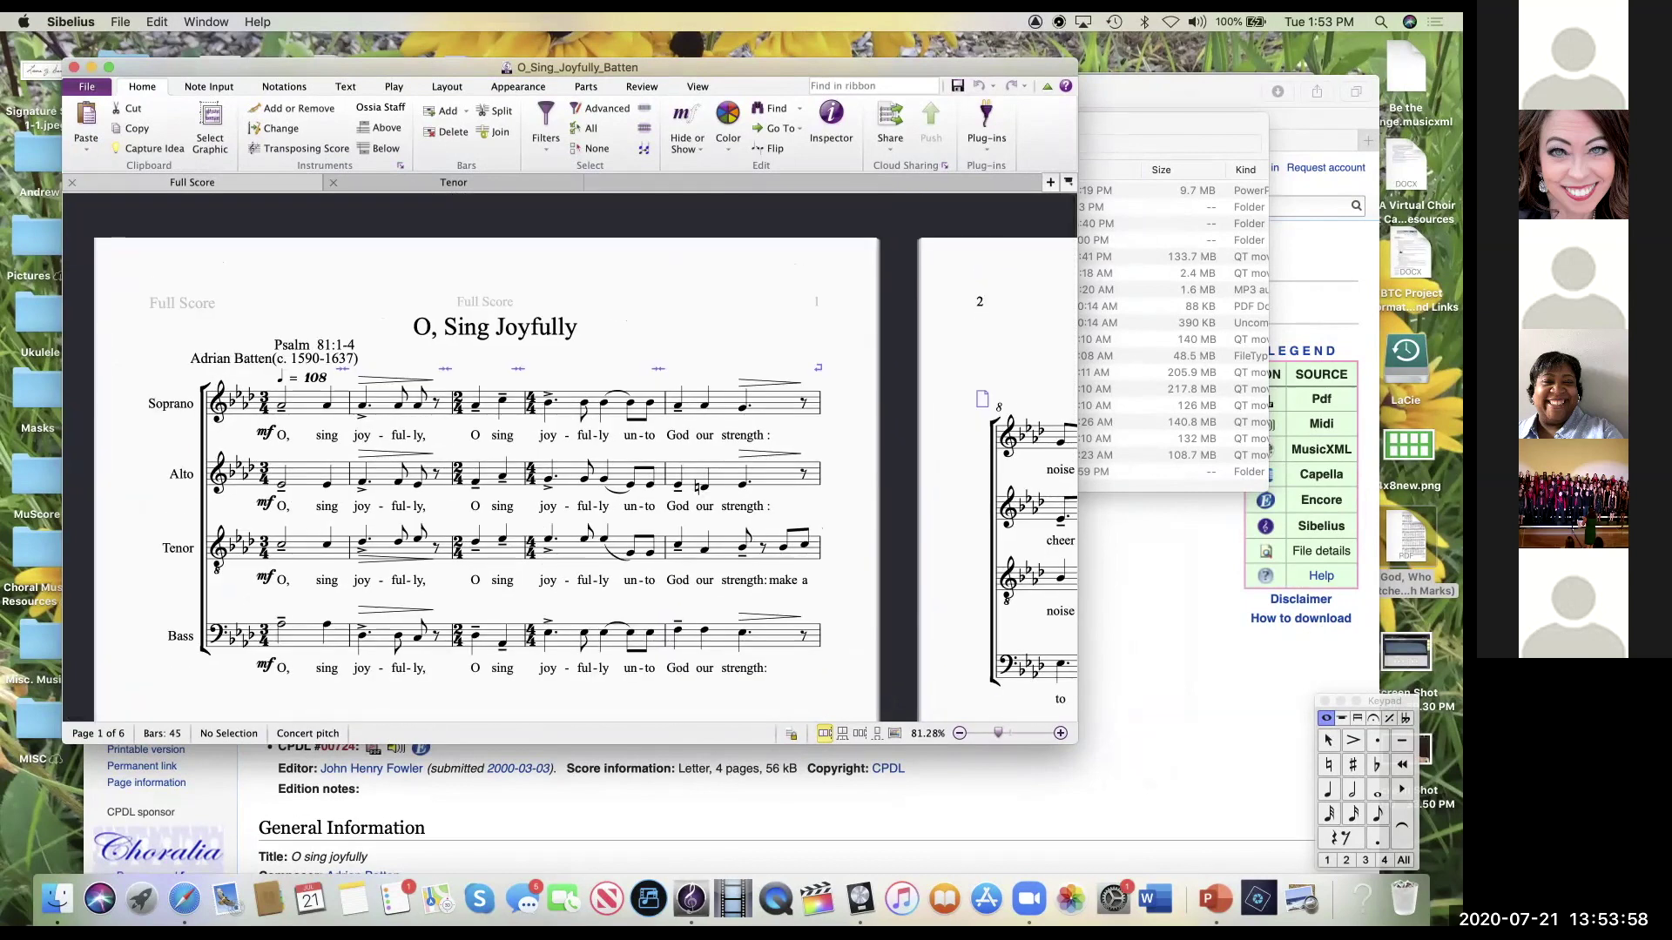
scroll(487, 462, down, 5)
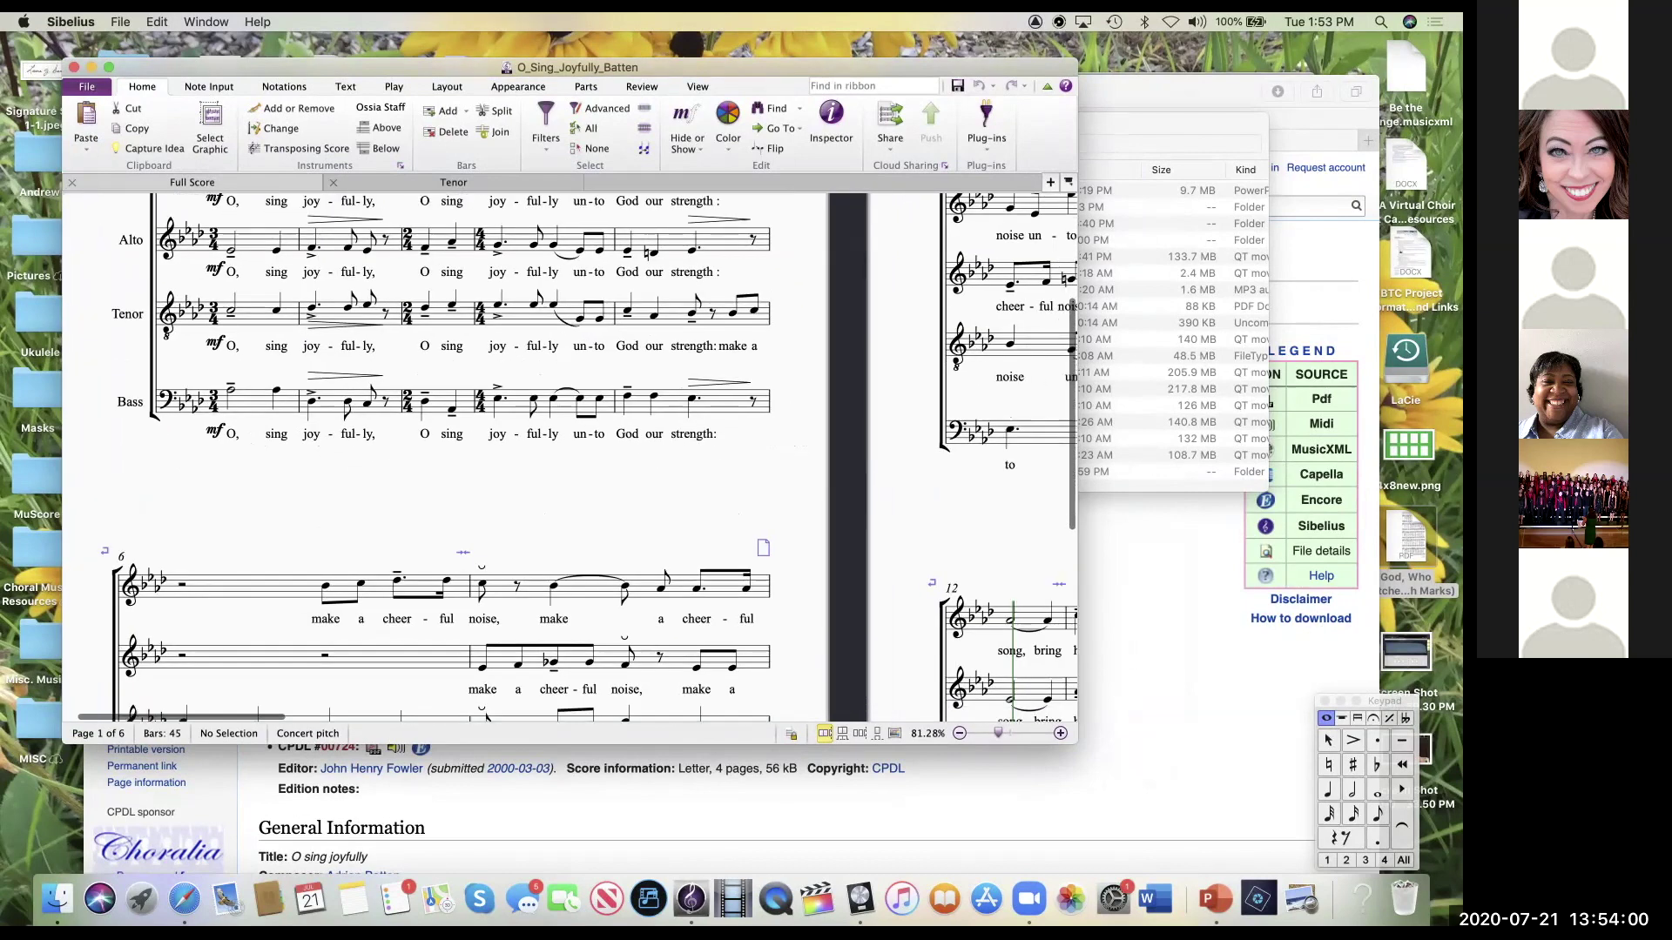
scroll(488, 462, down, 10)
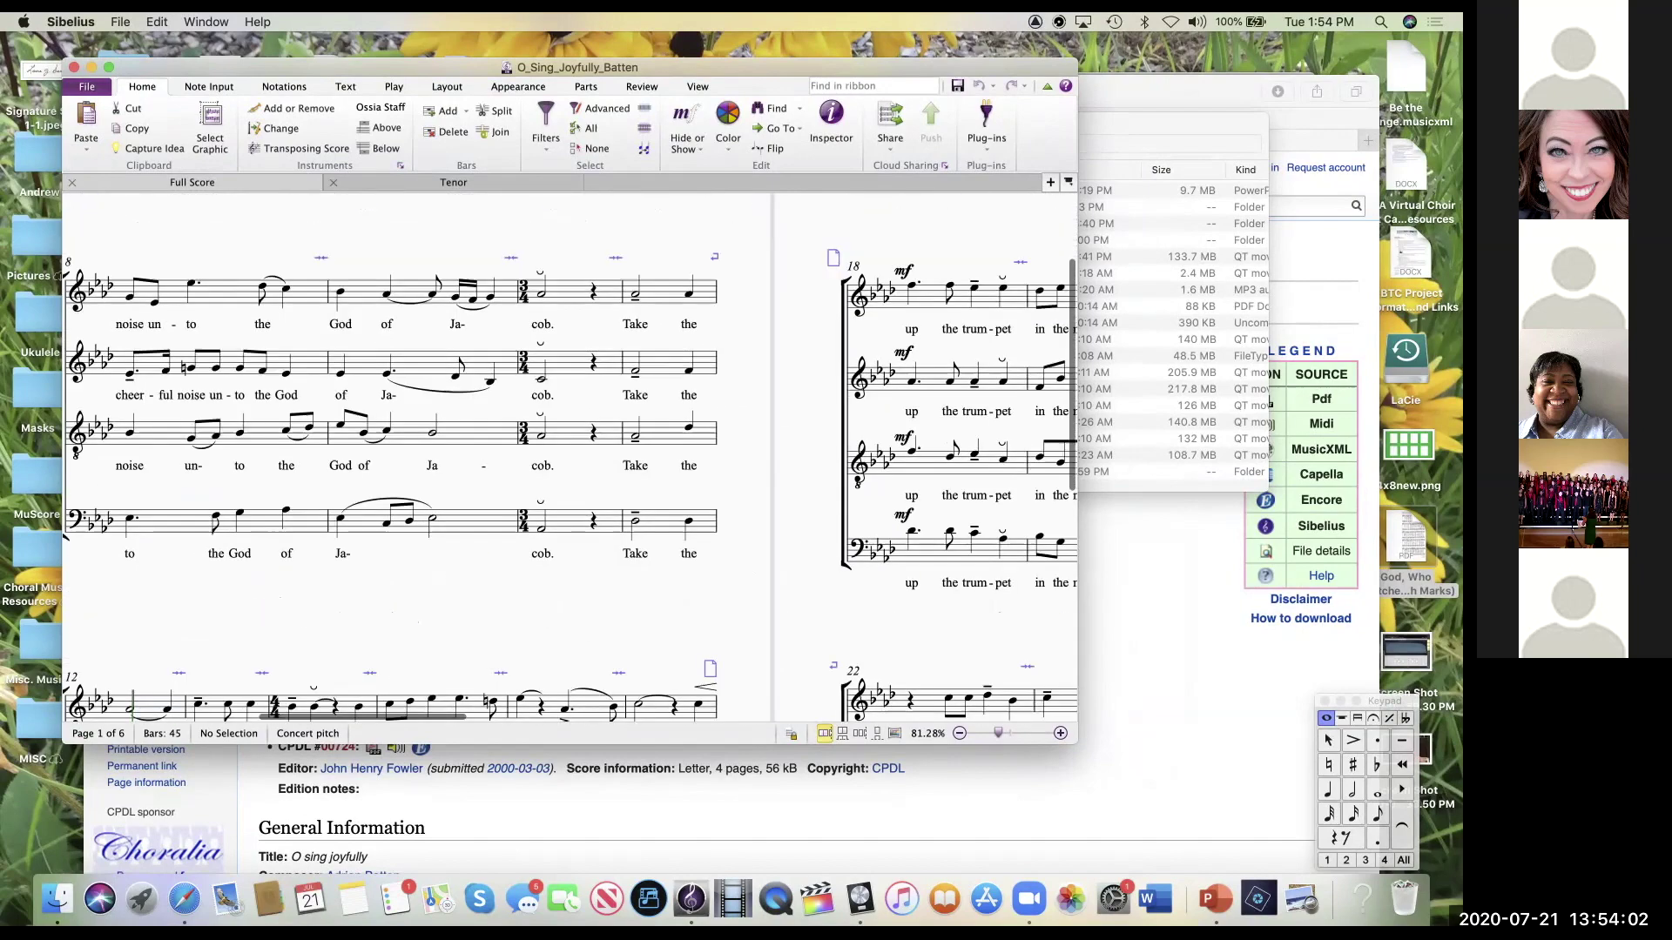
scroll(488, 461, left, 10)
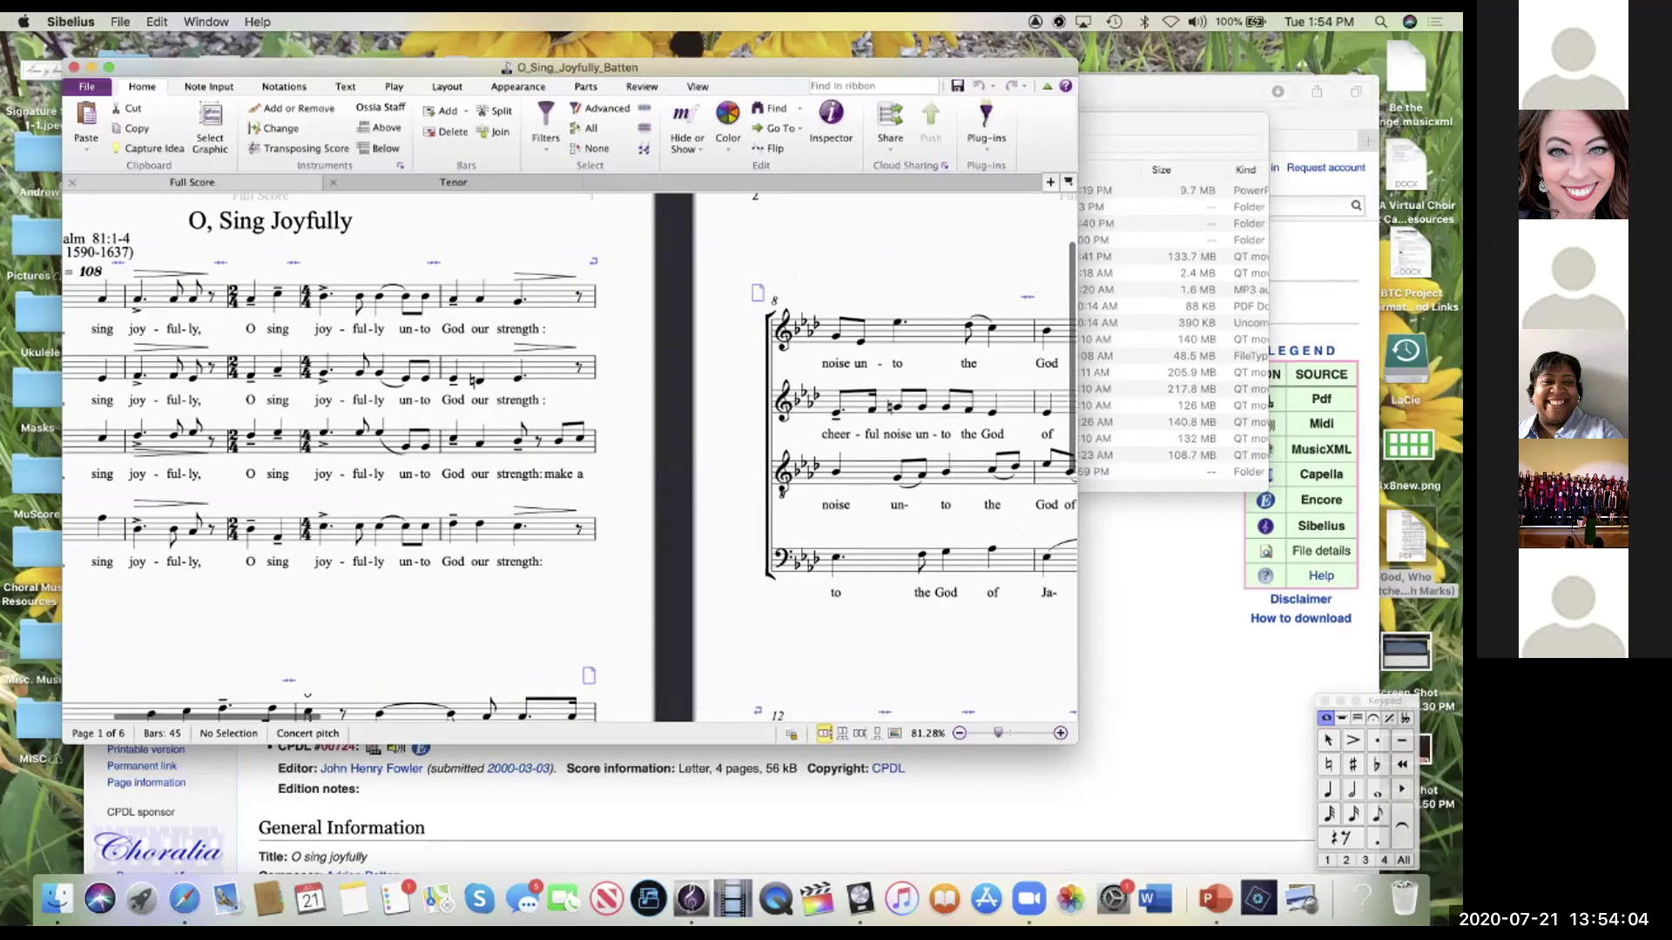
Step: Set up an uncompressed MusicXML export of the score, named O_Sing_Joyfully_Batten, with the O Sing Joyfully folder as destination
click(87, 86)
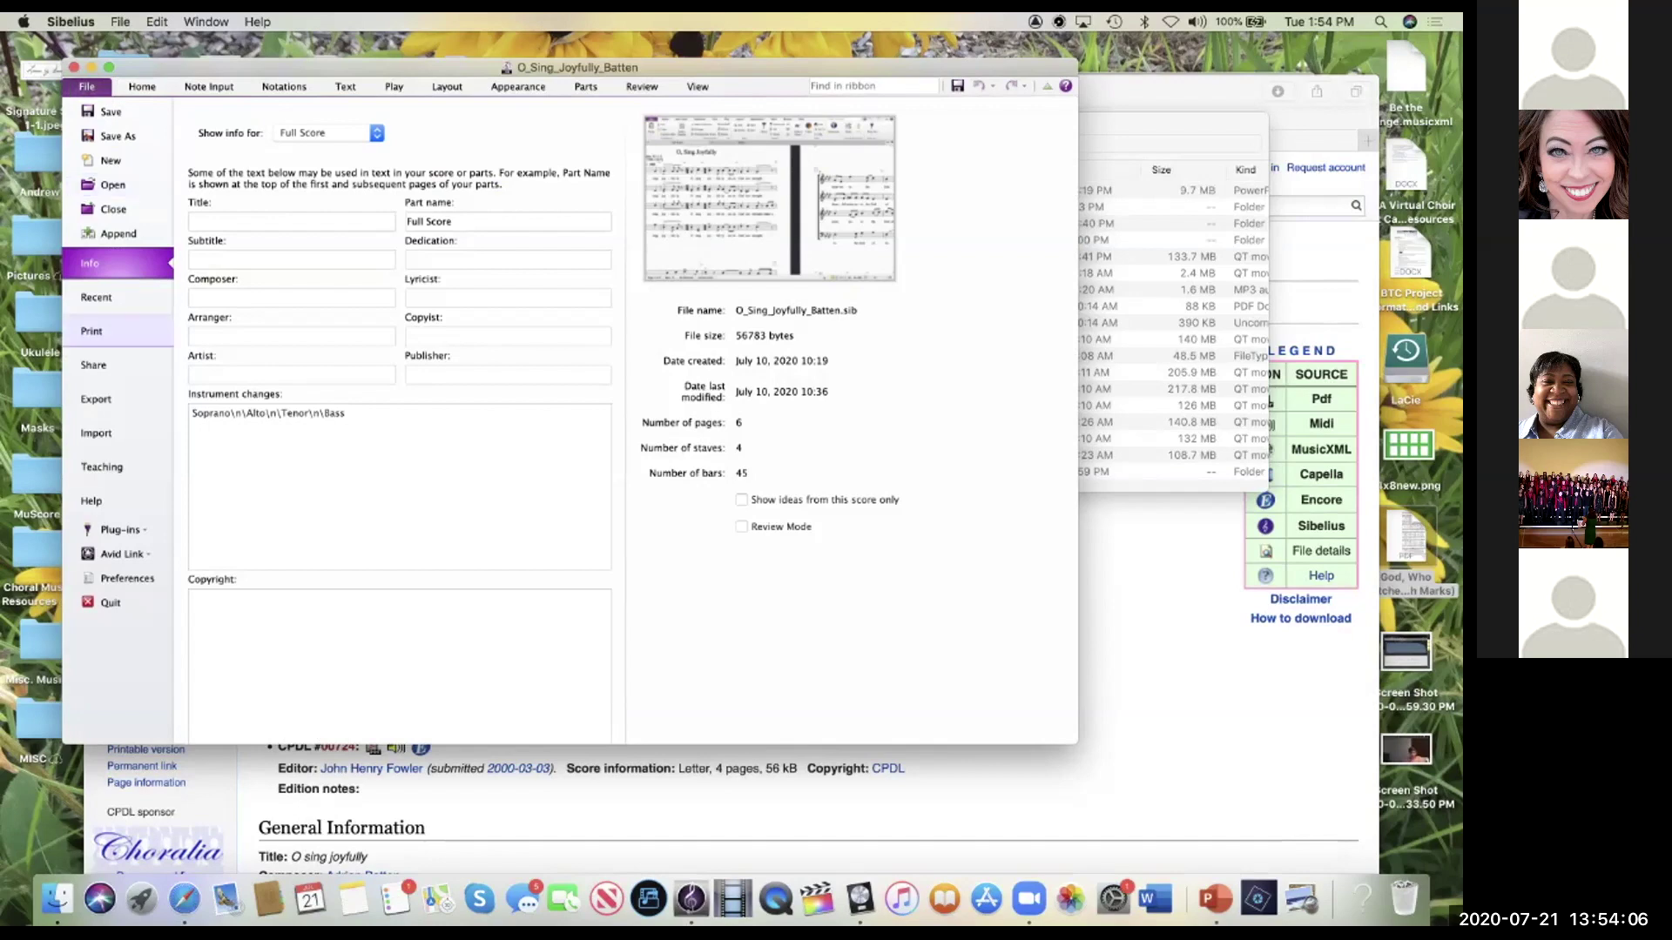
click(95, 399)
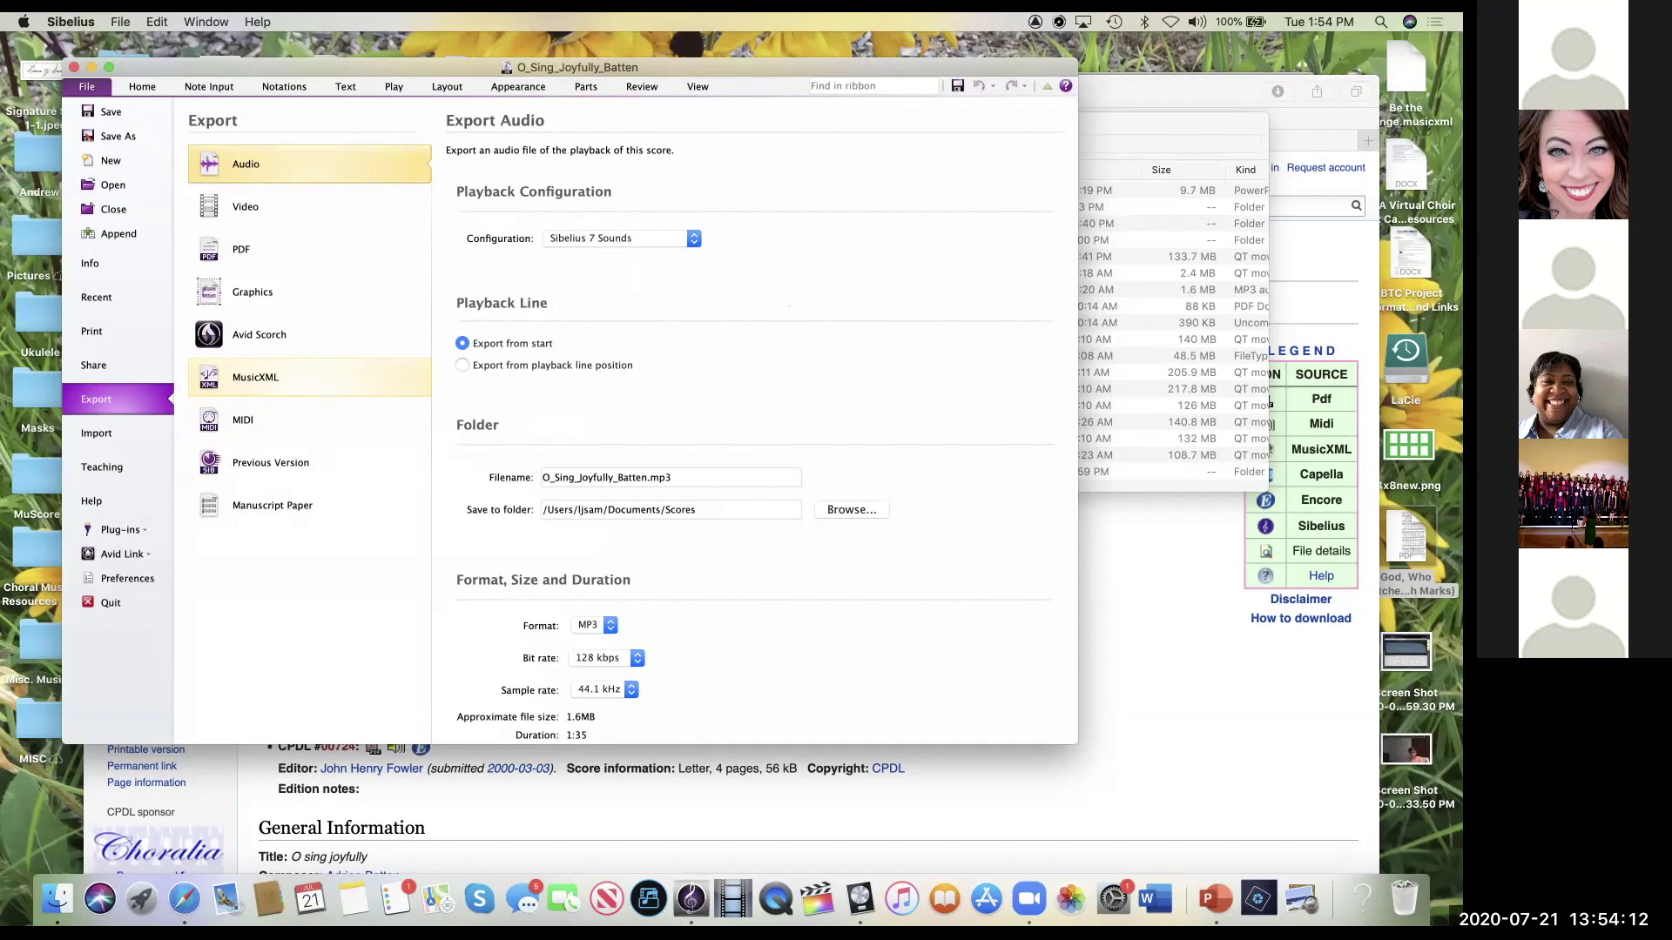
scroll(566, 418, down, 1)
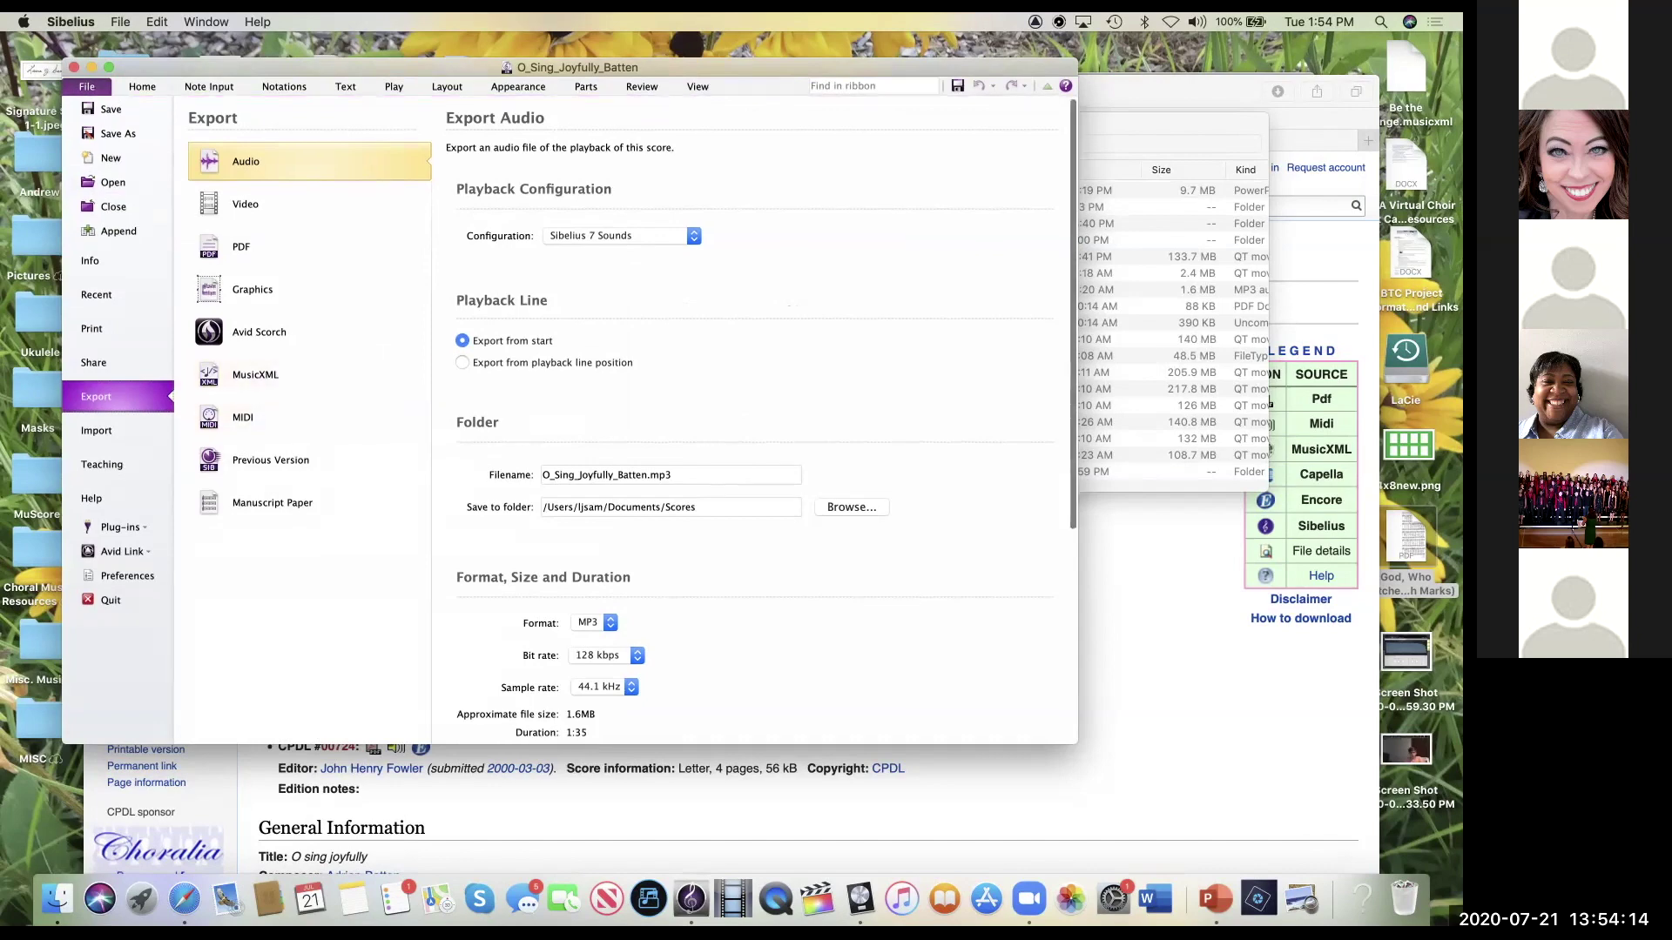
scroll(566, 418, down, 5)
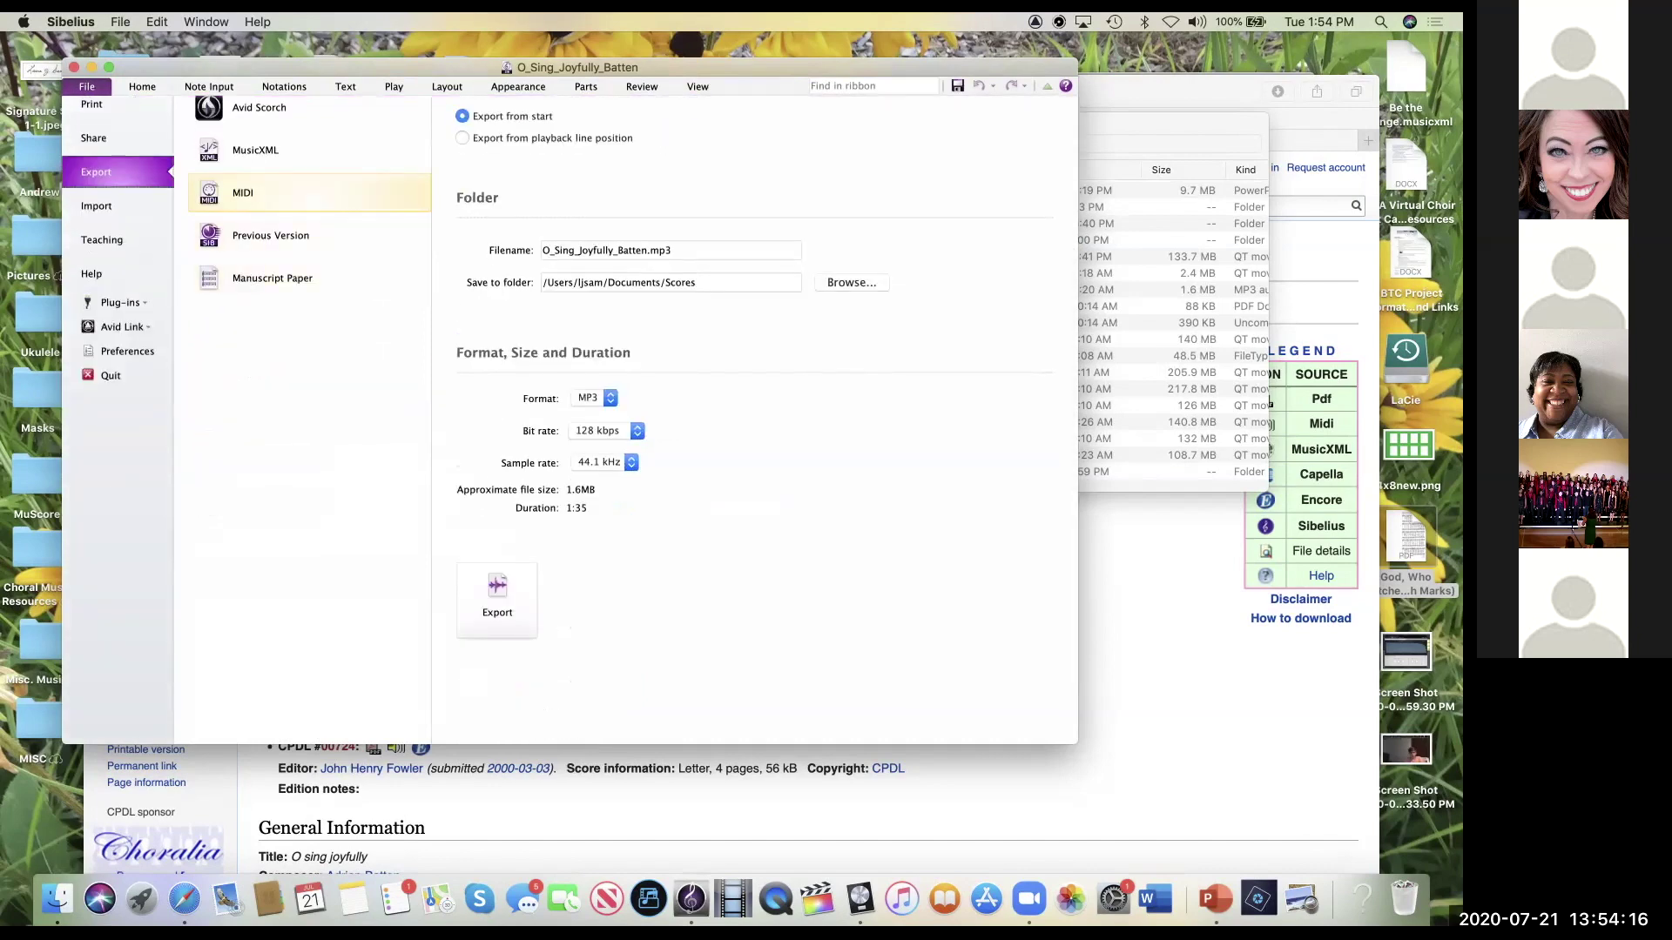
click(255, 149)
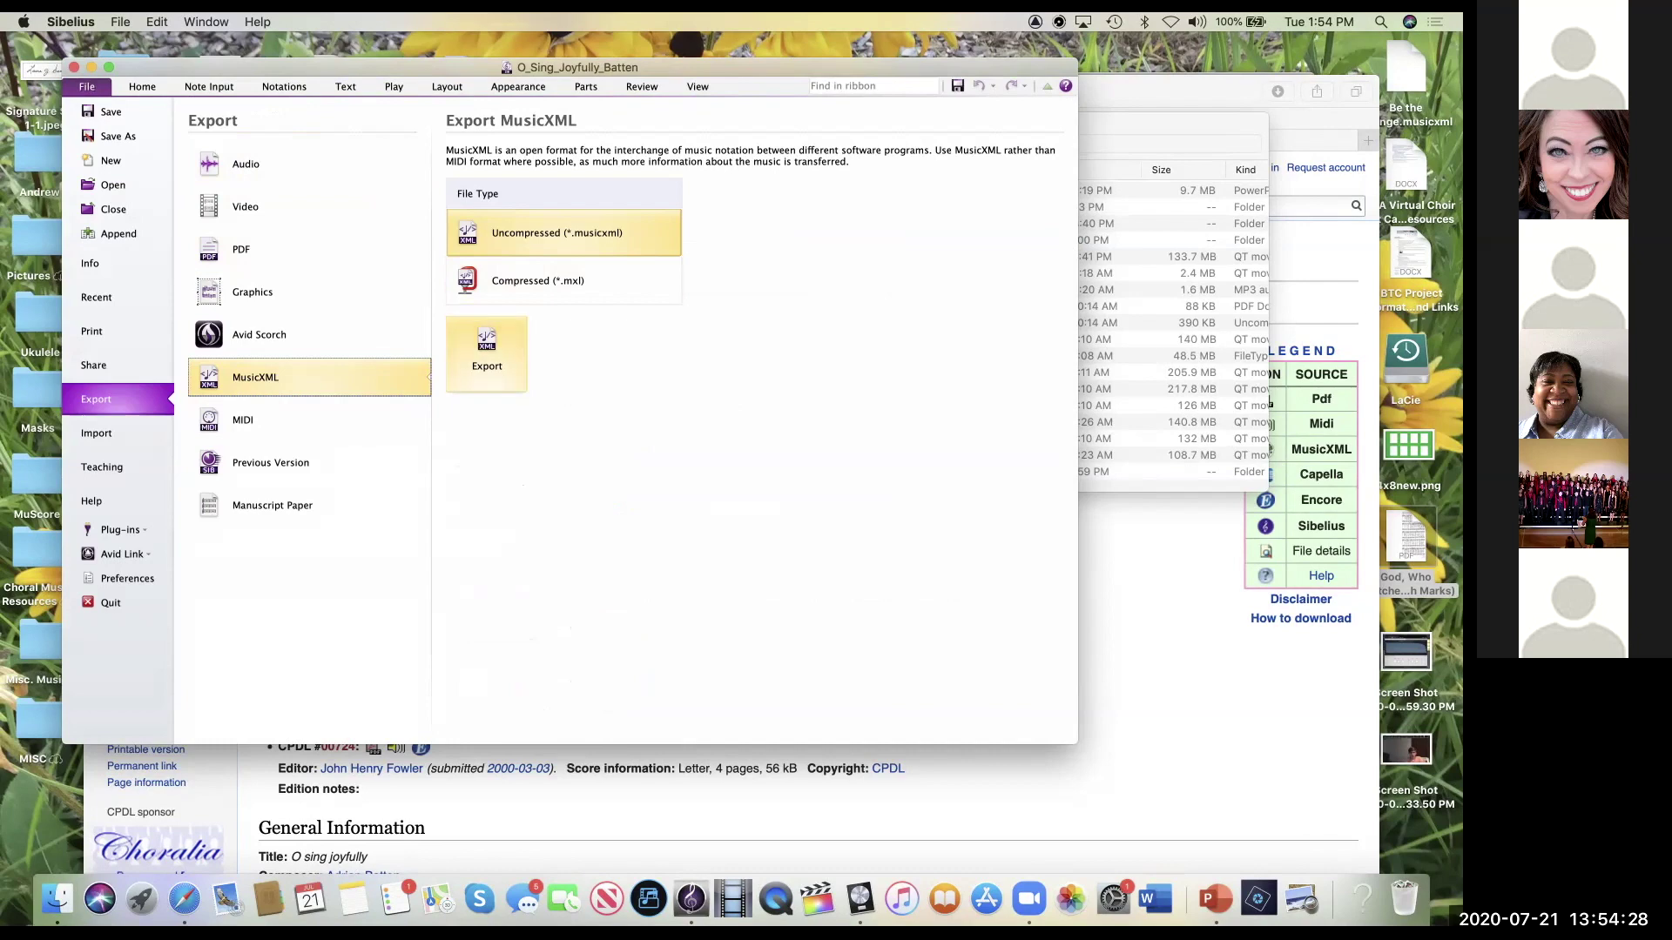
click(487, 355)
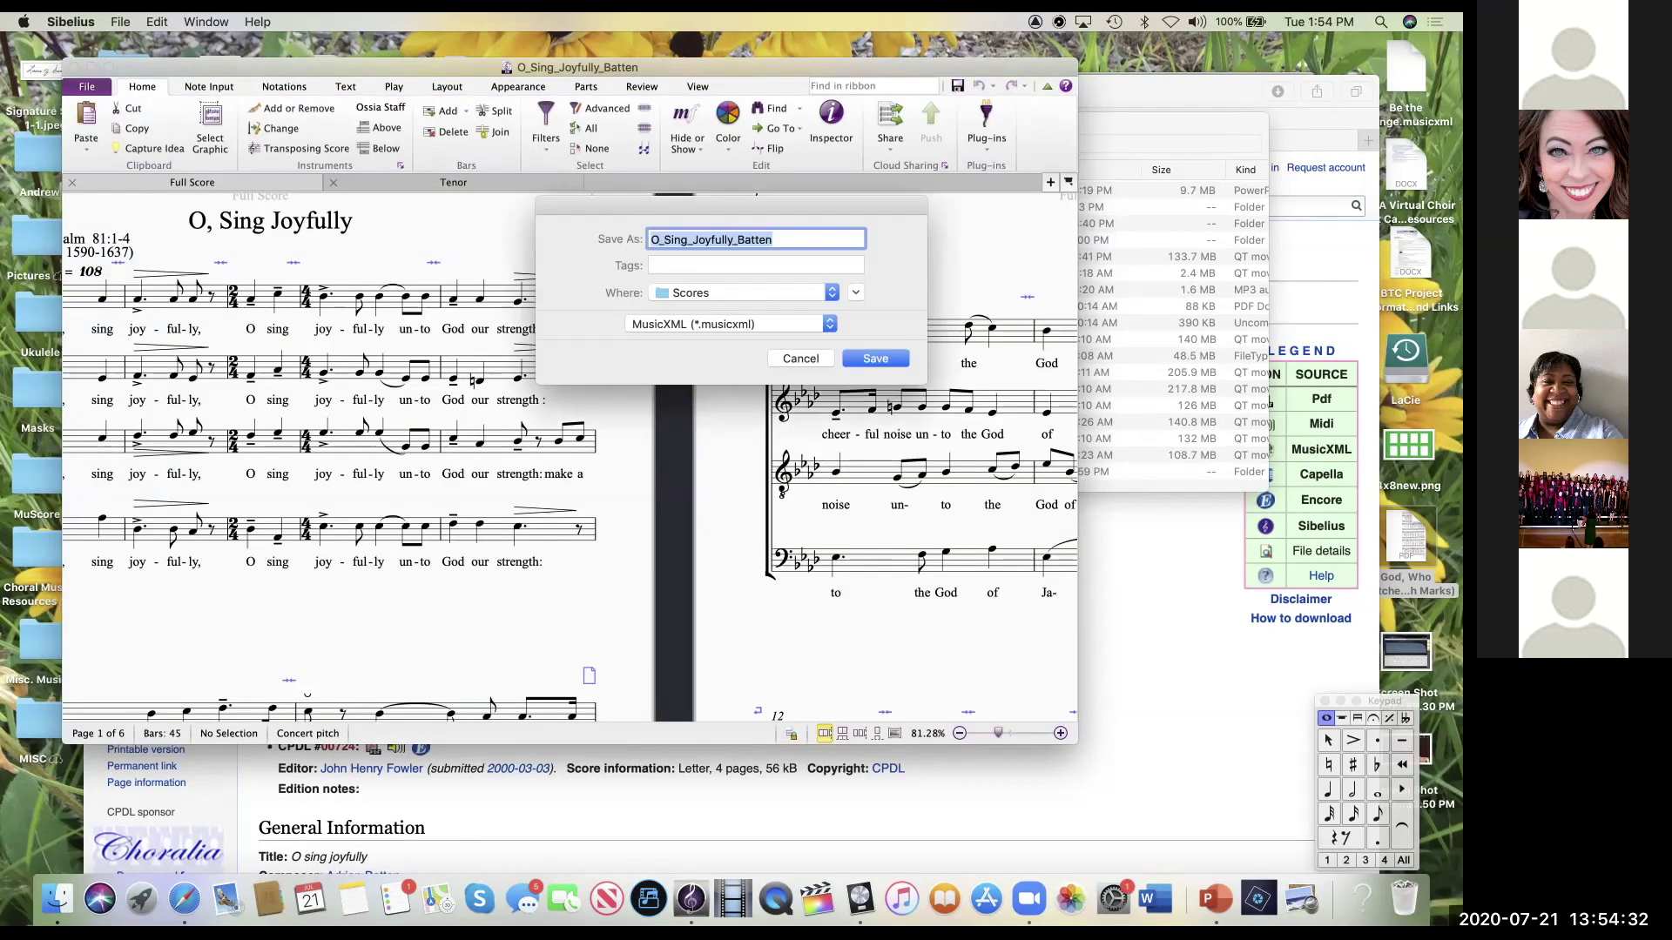
click(745, 292)
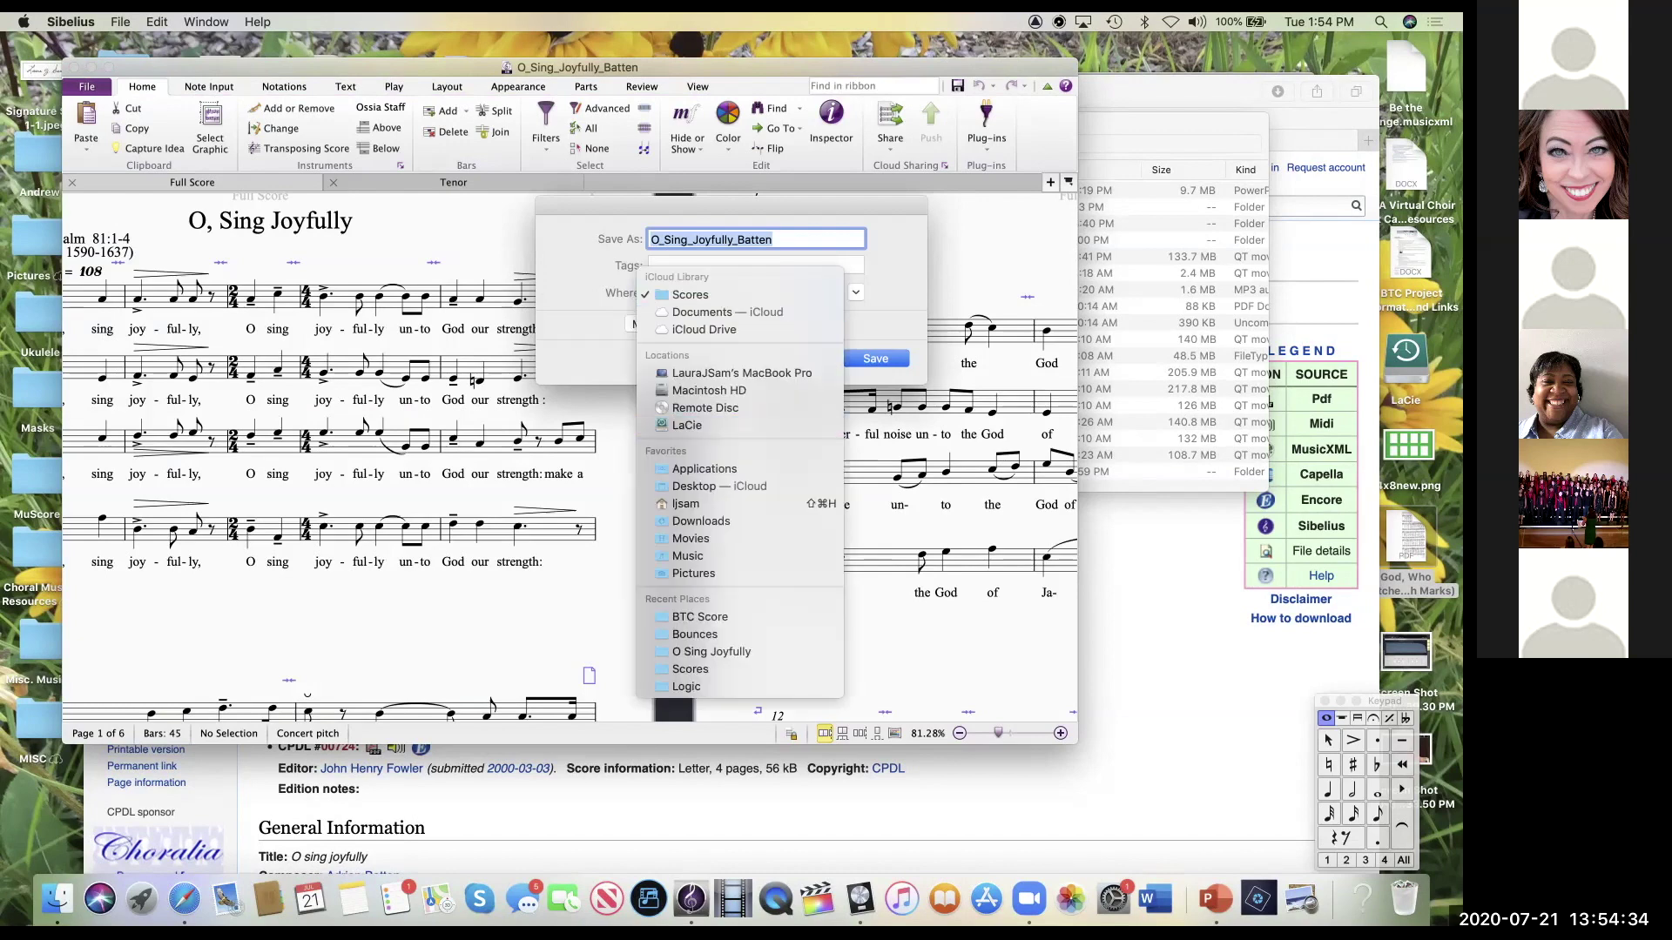
key(Escape)
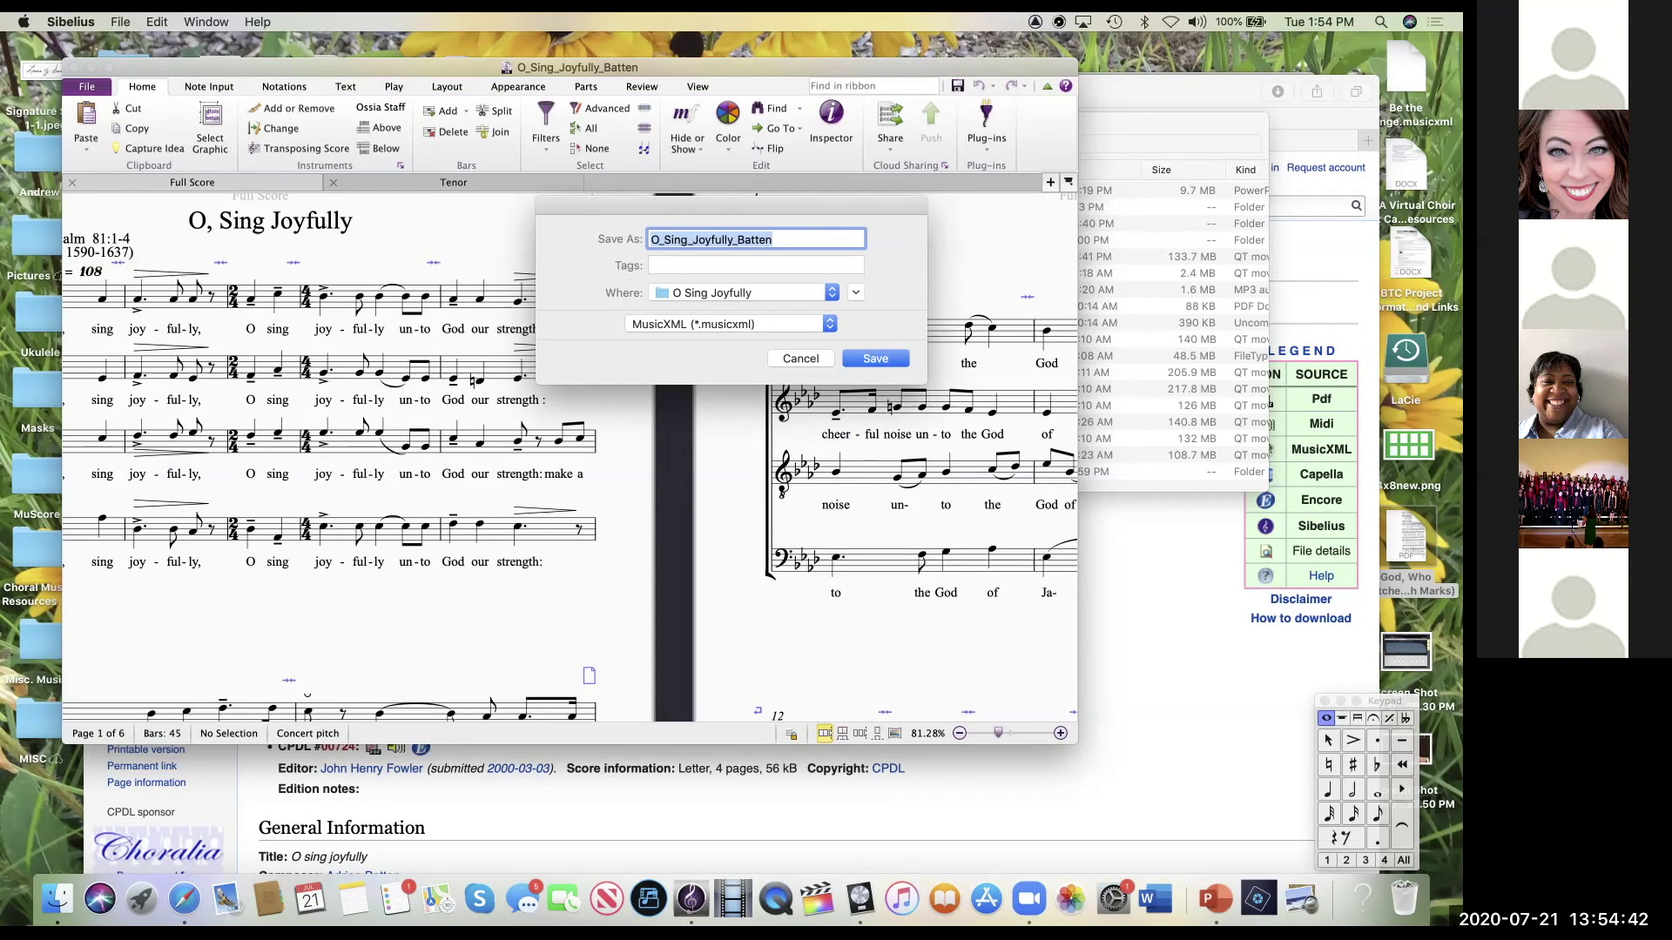
key(Return)
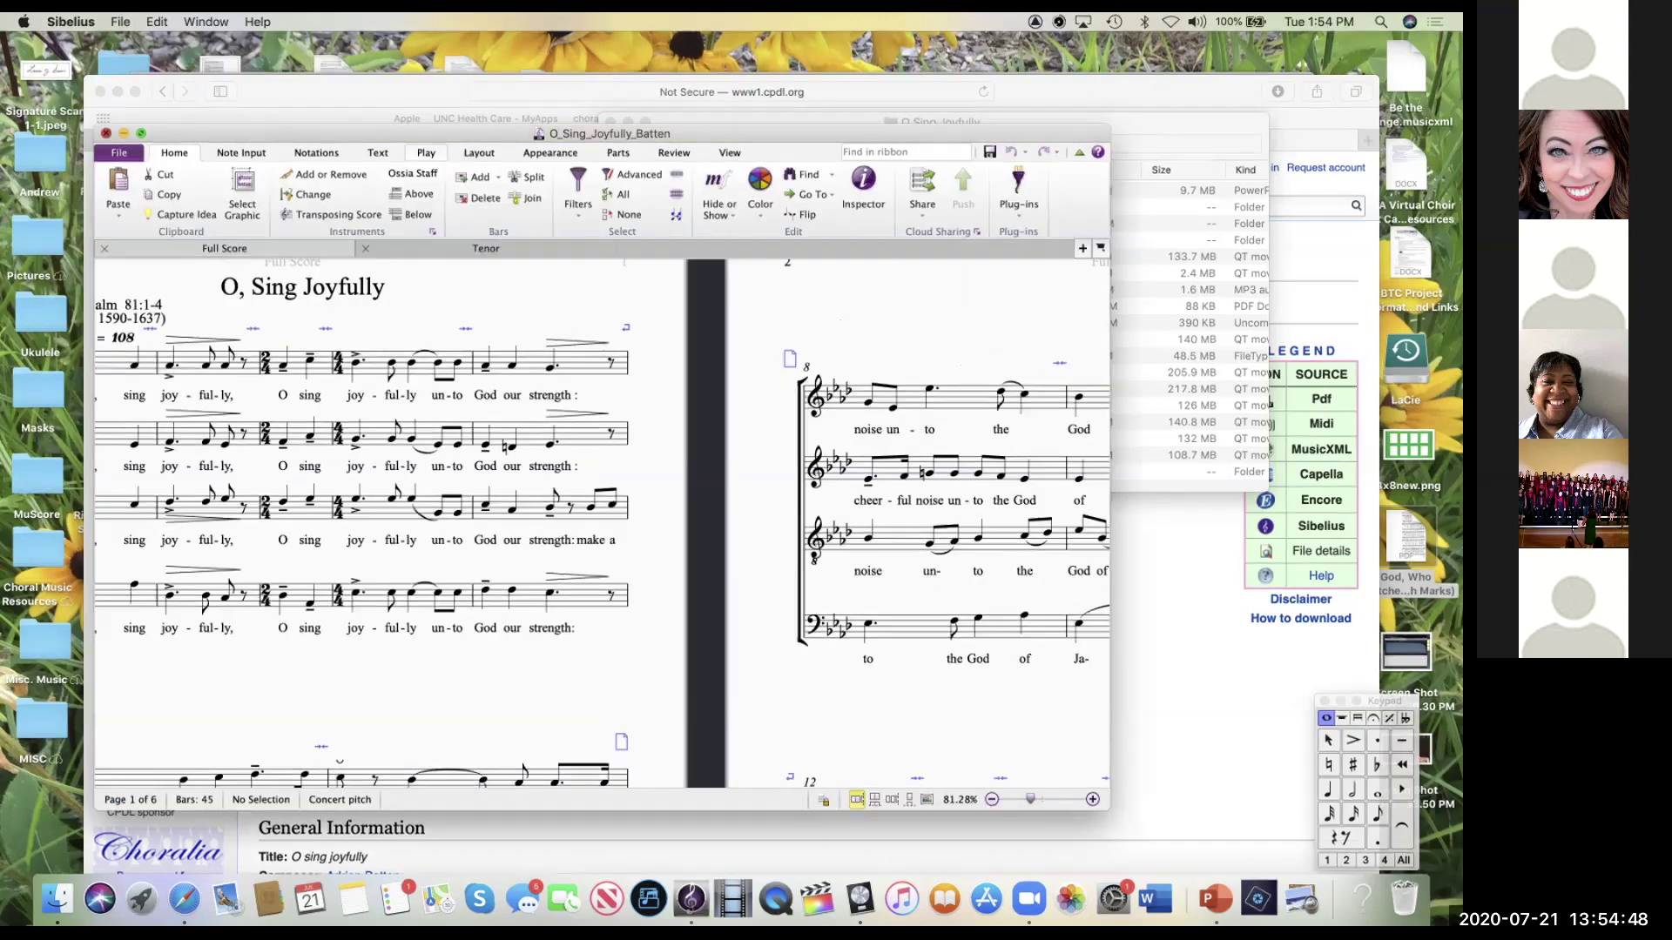
Step: Close the Sibelius score and its Quick Start window, and close the cpdl.org browser window
key(super+w)
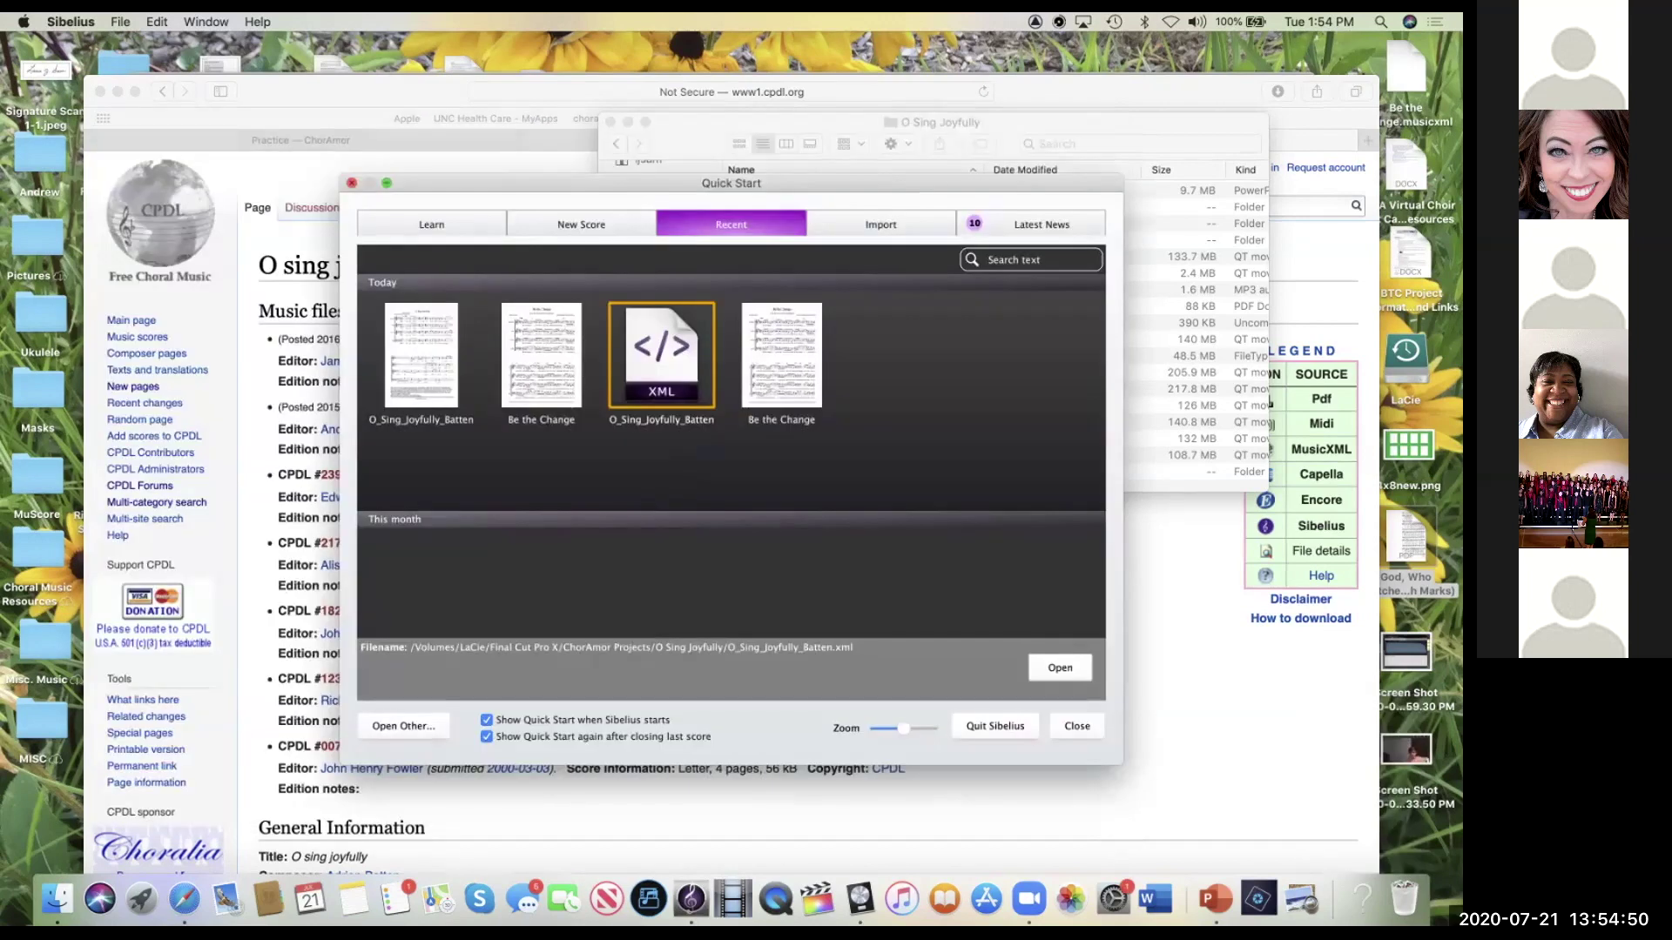
click(352, 183)
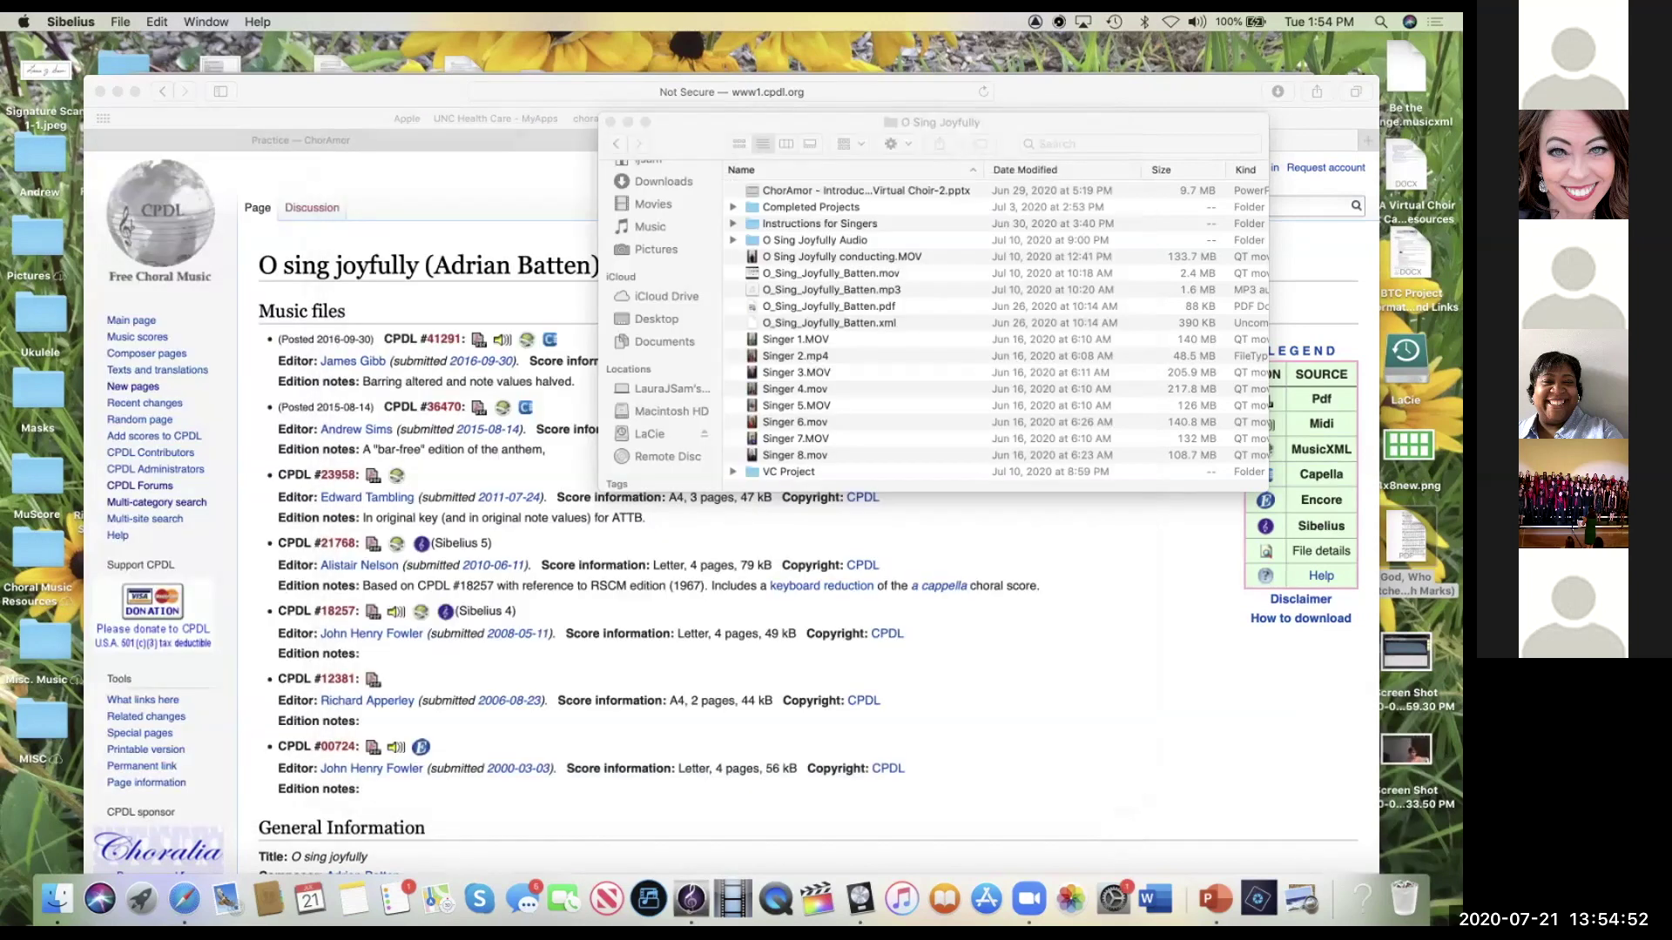
drag(784, 122, 900, 114)
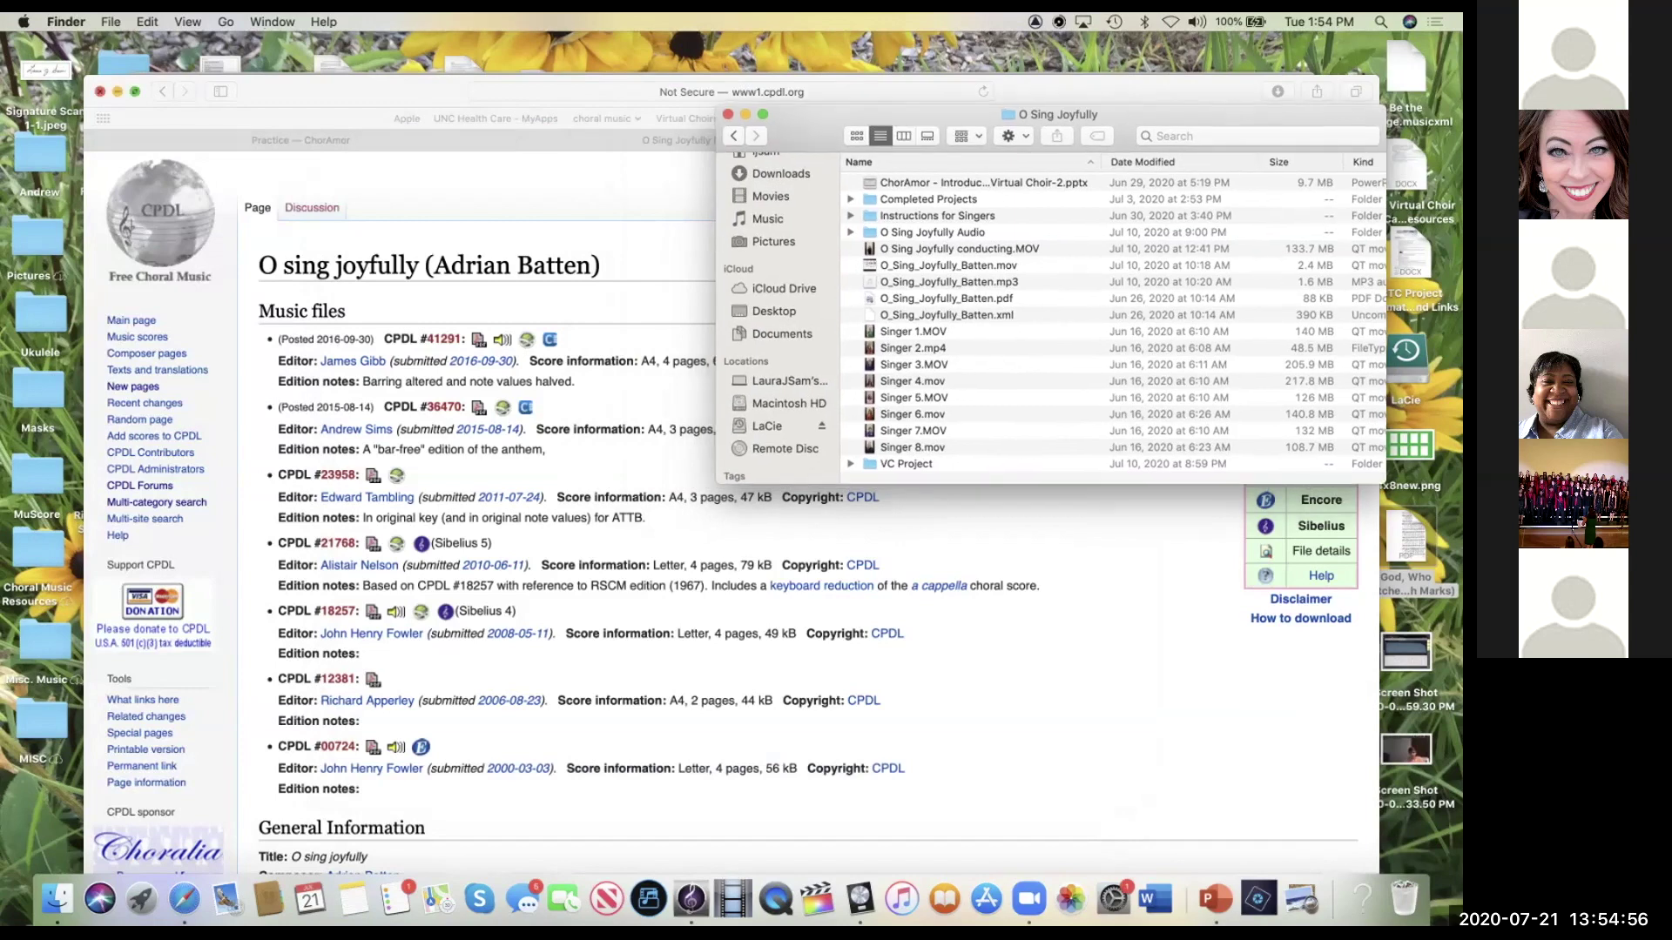
click(100, 90)
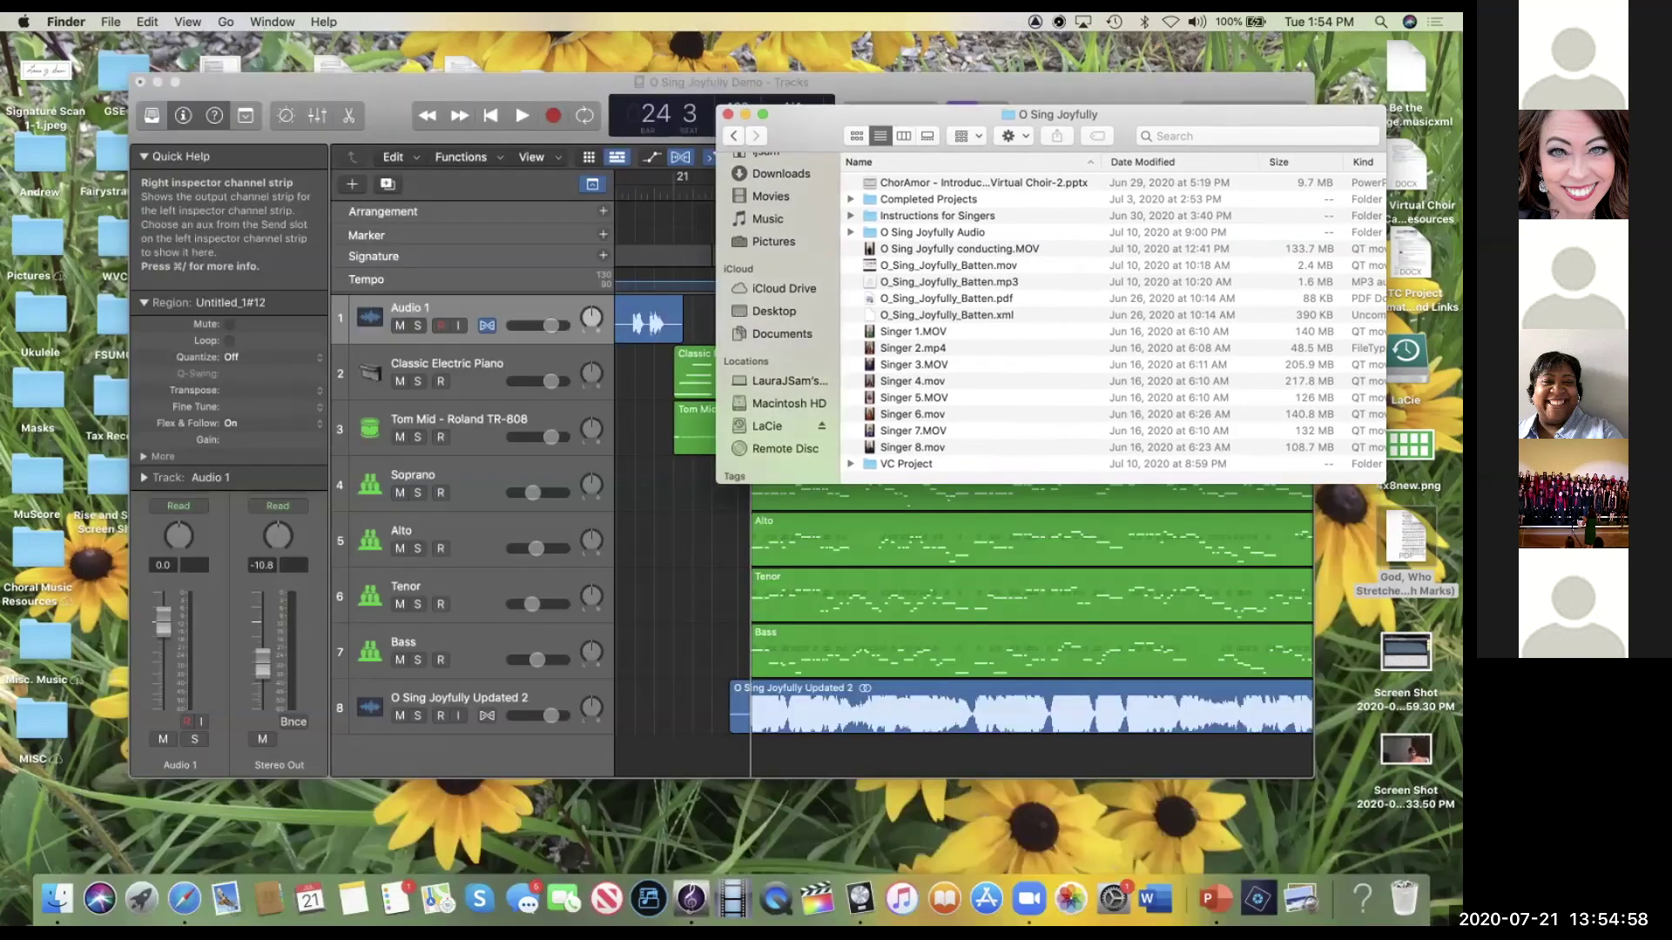
Step: Arrange the O Sing Joyfully folder window beside the O Sing Joyfully Demo project and switch to Logic Pro X
drag(914, 115, 991, 88)
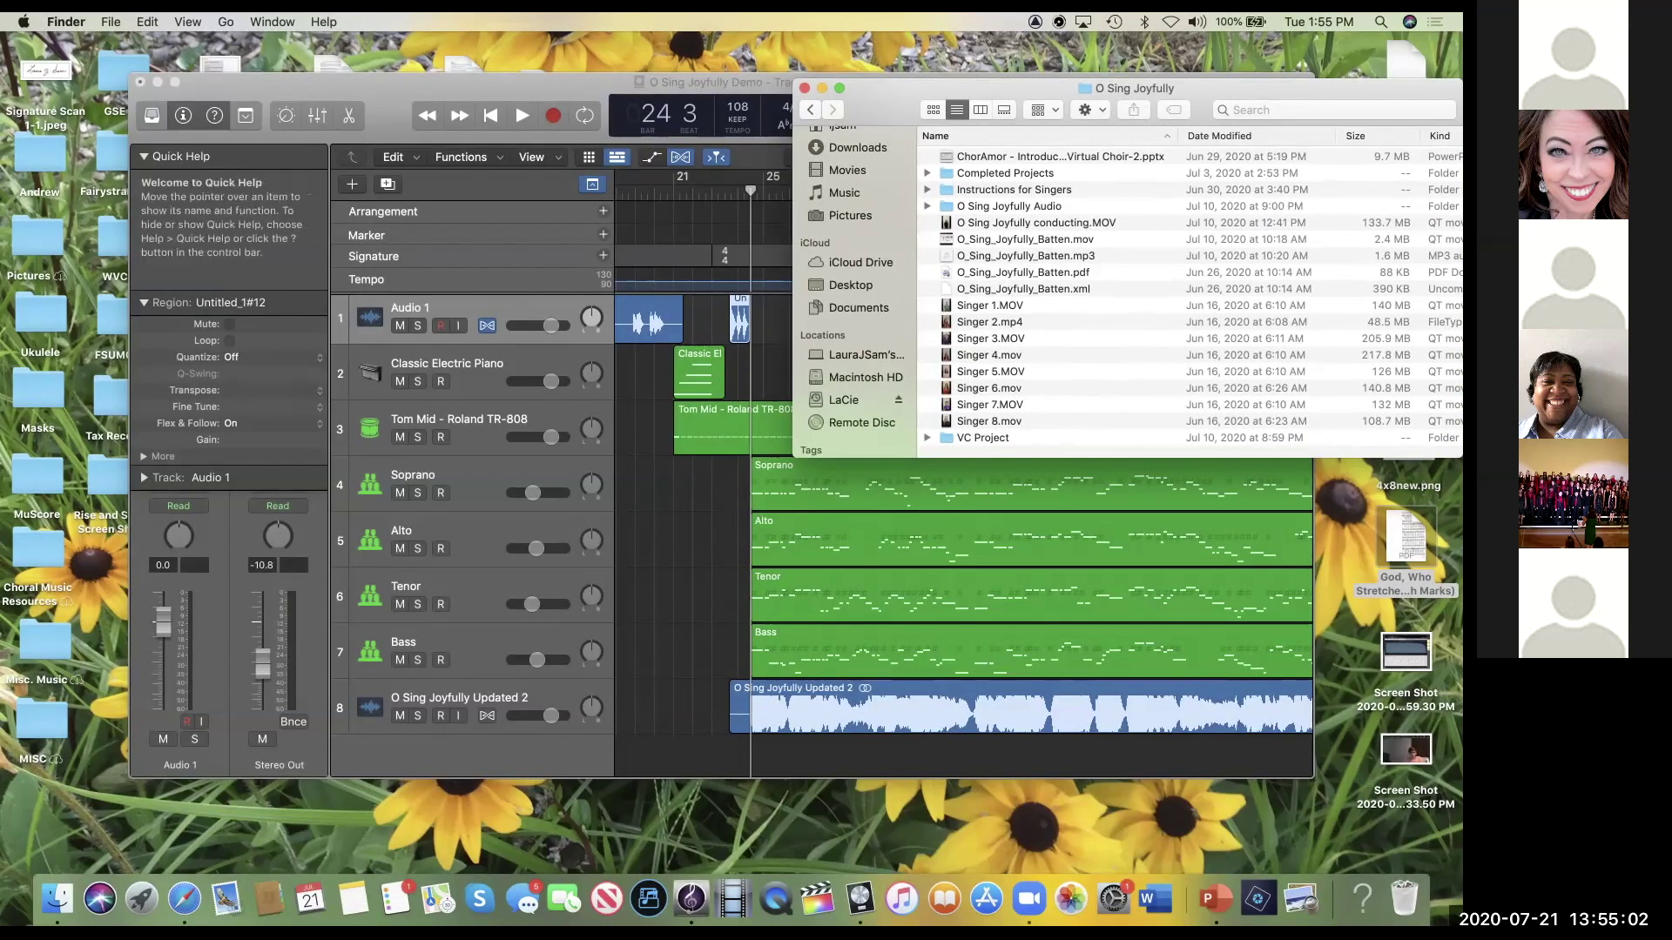
drag(787, 149, 702, 217)
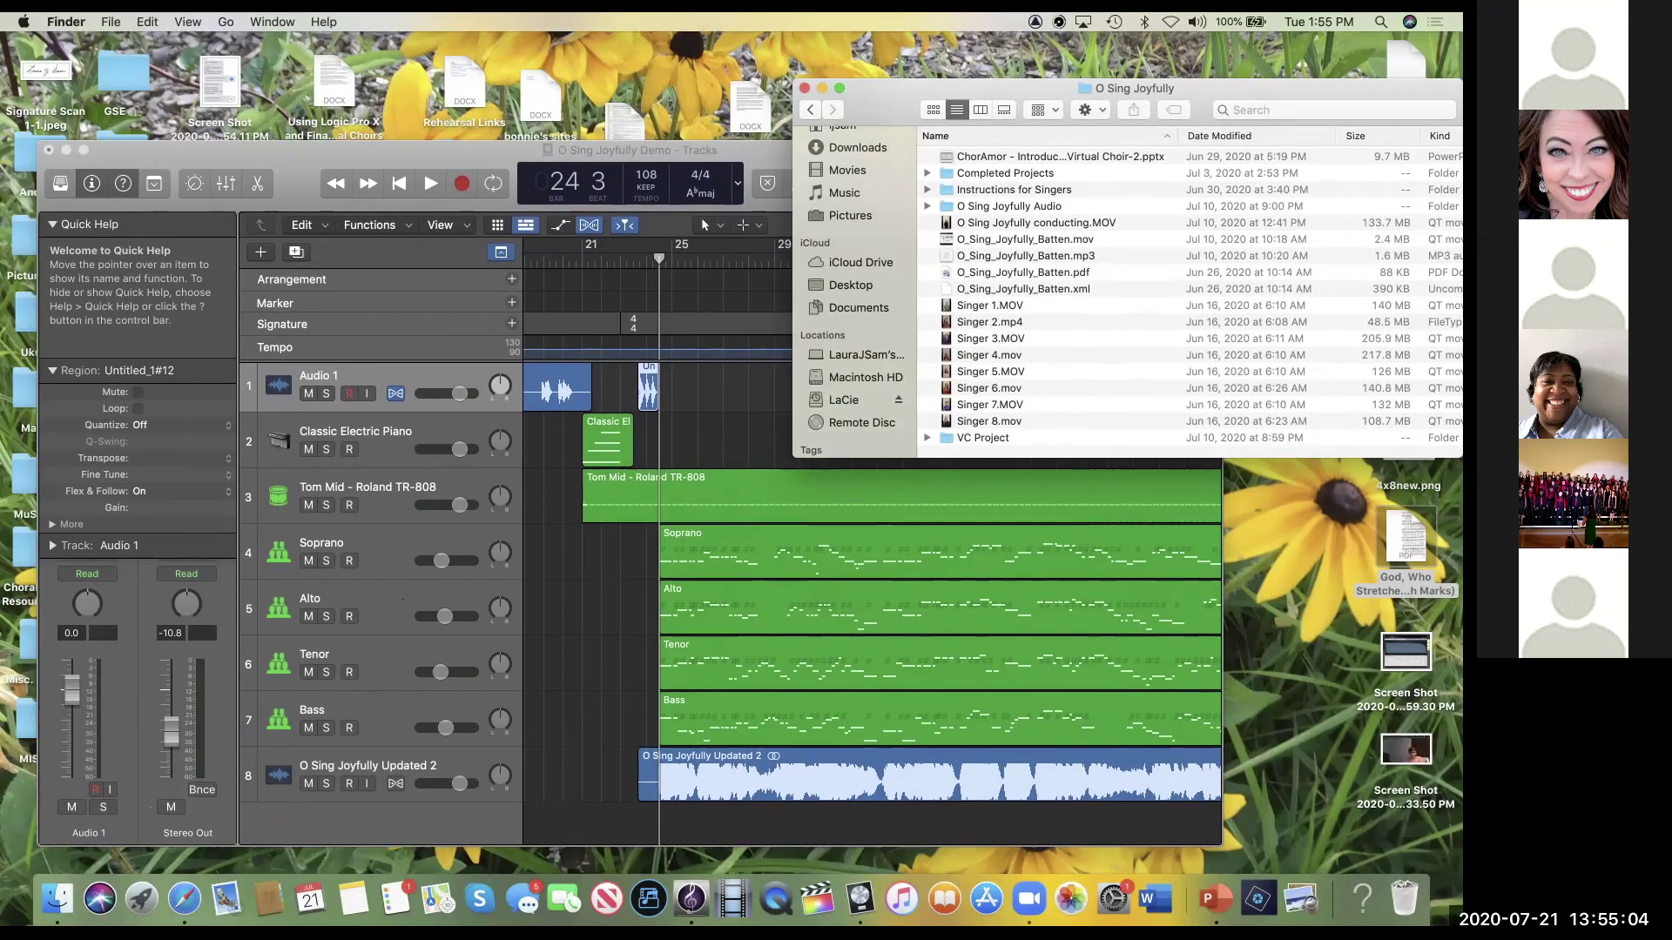
mouse_move(702, 150)
mouse_down()
mouse_move(678, 113)
mouse_move(702, 130)
mouse_up()
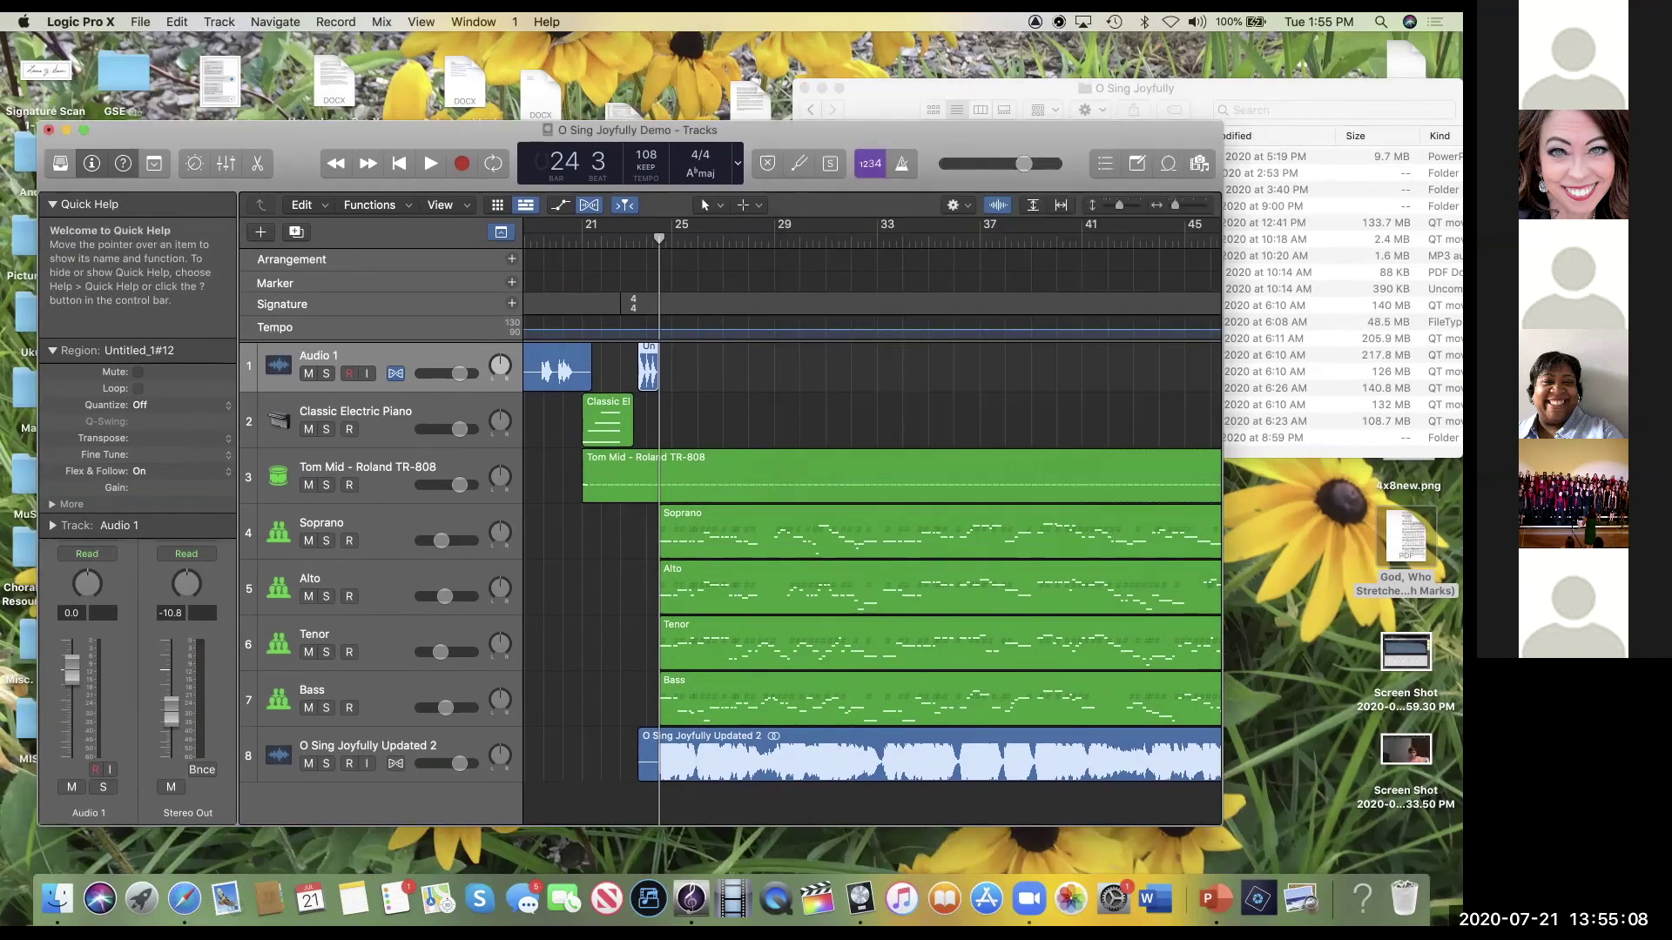
Step: Turn Show Advanced Tools off and back on in Logic Pro X's advanced preferences, and close the preferences
click(140, 21)
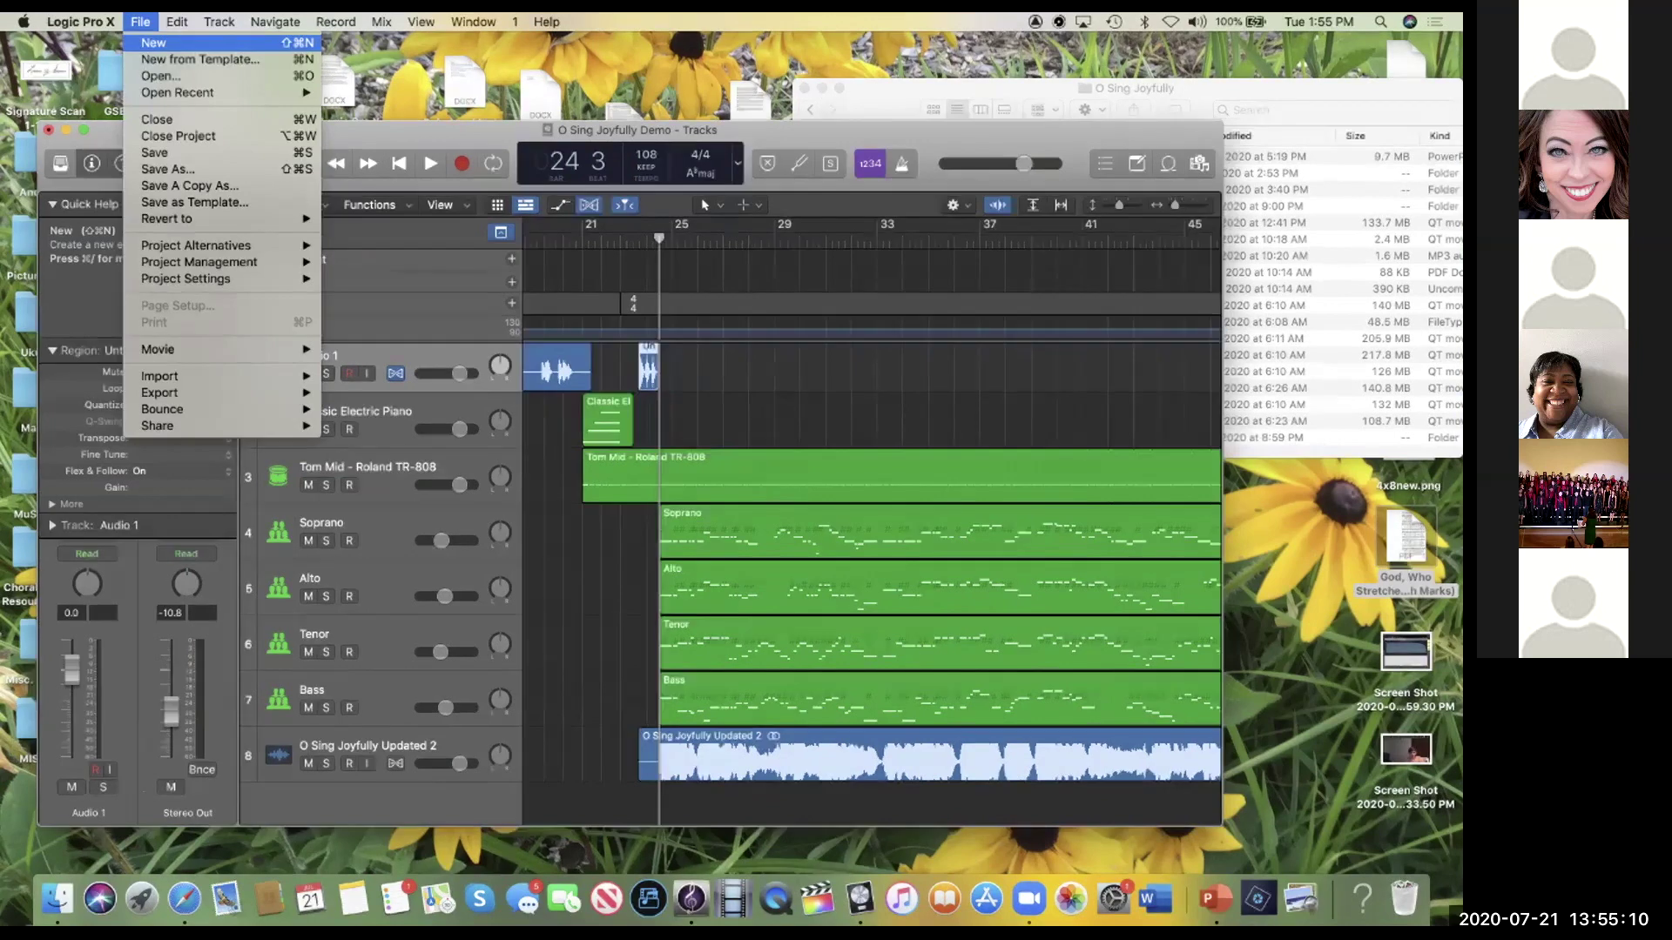
mouse_move(80, 22)
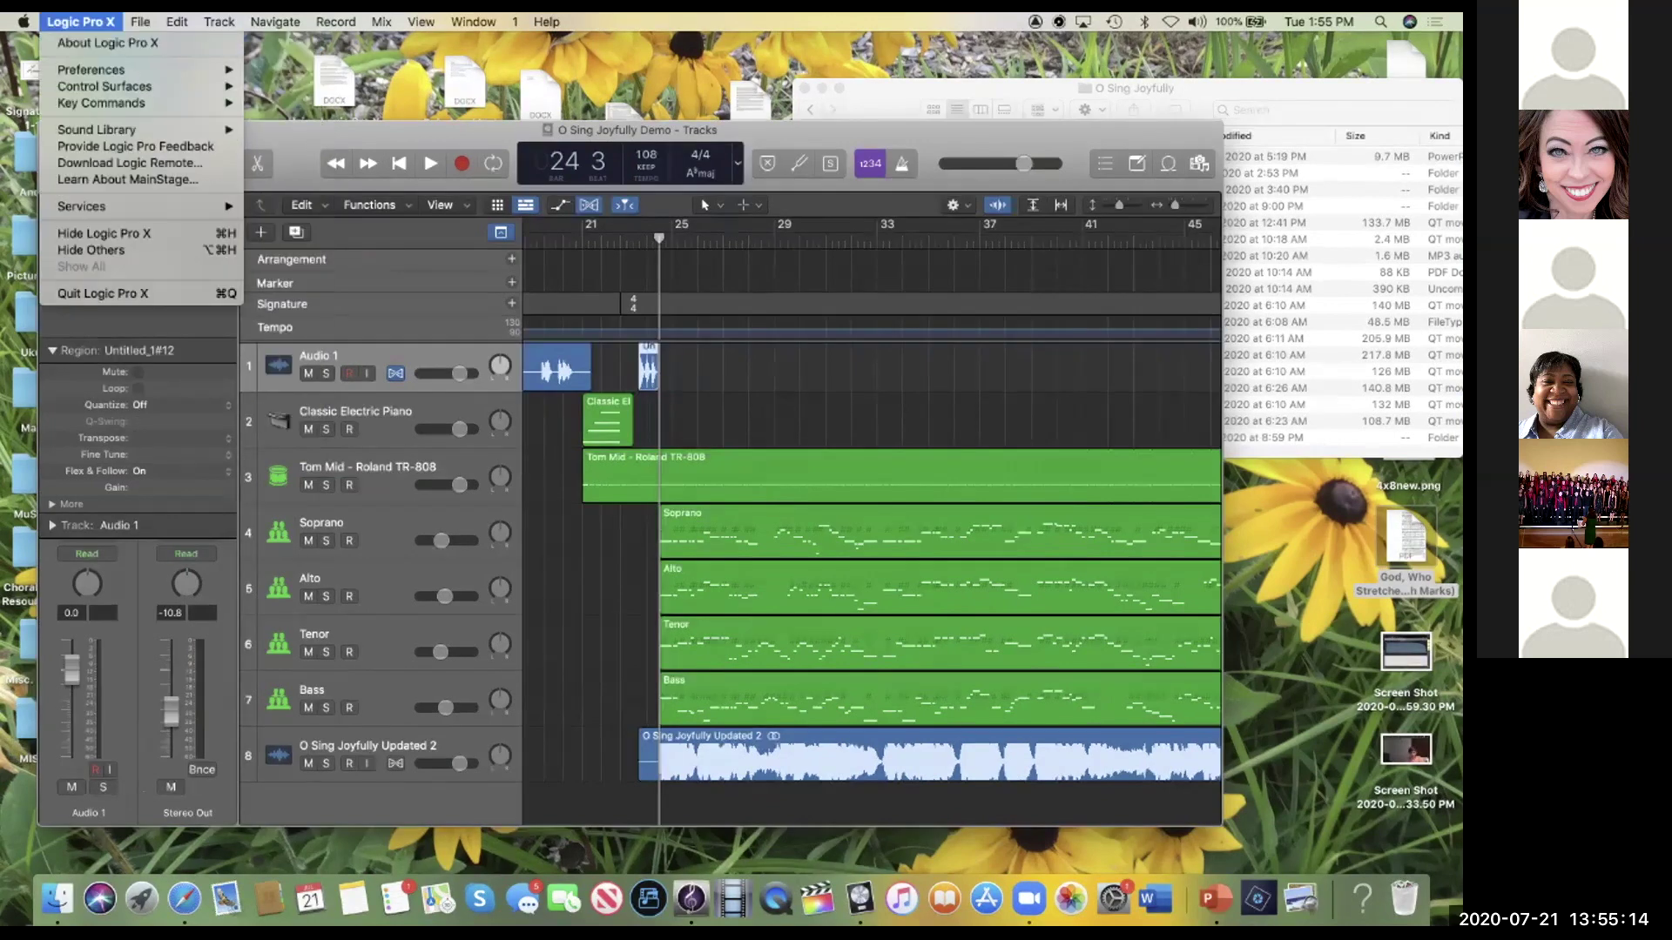
mouse_move(96, 70)
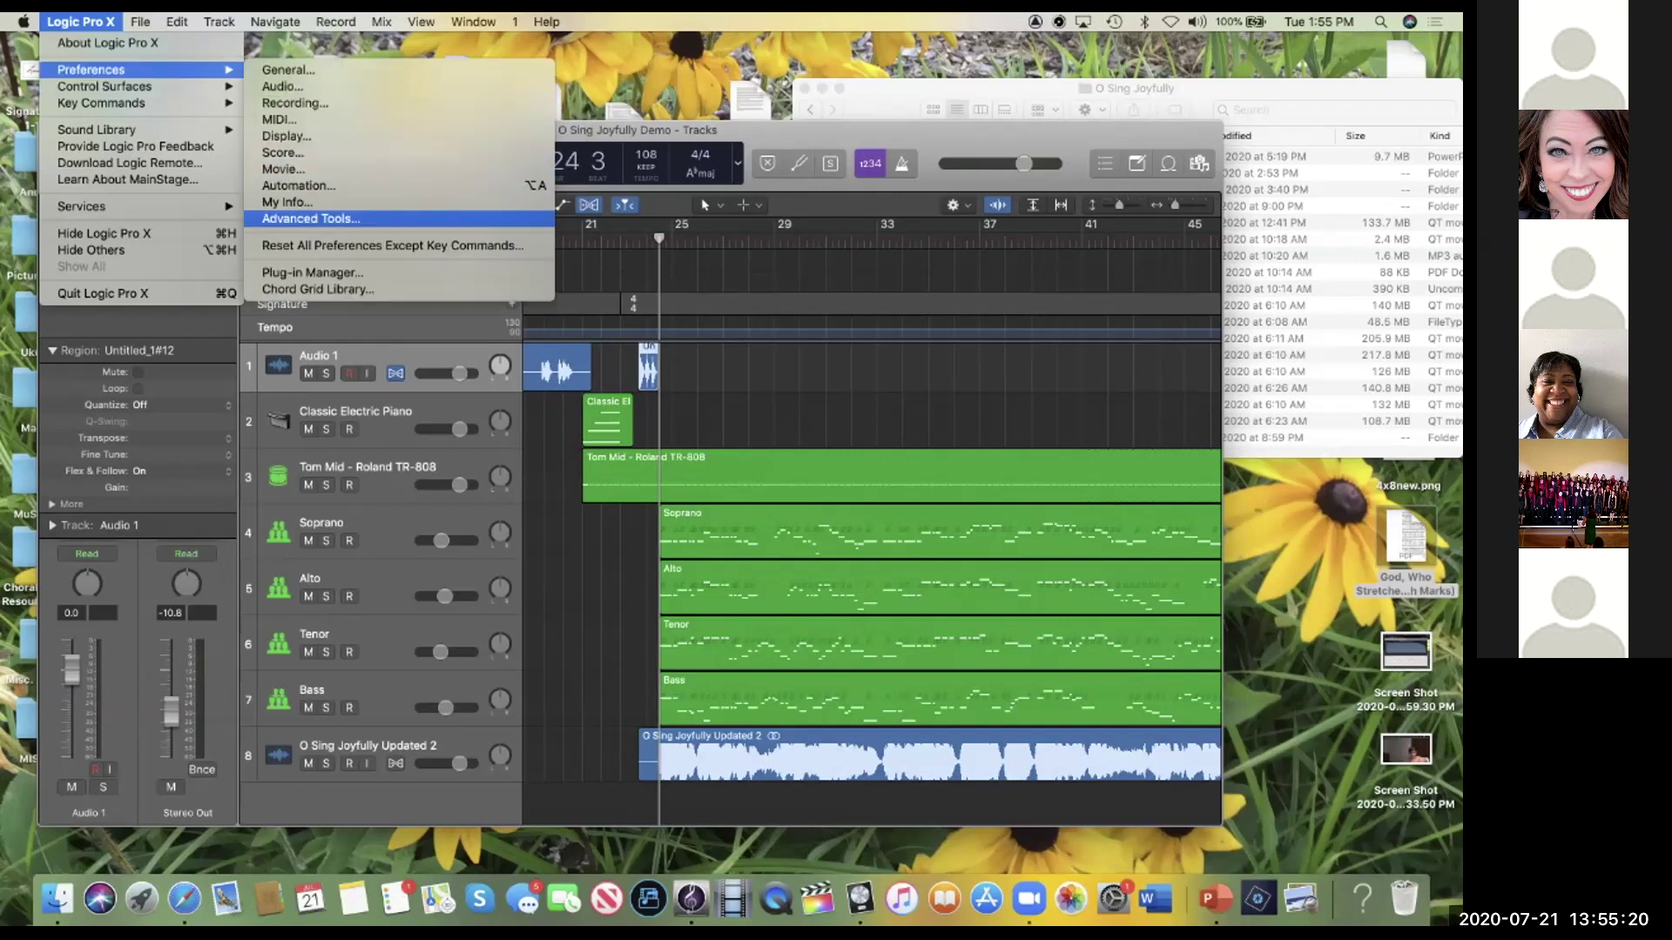
click(311, 218)
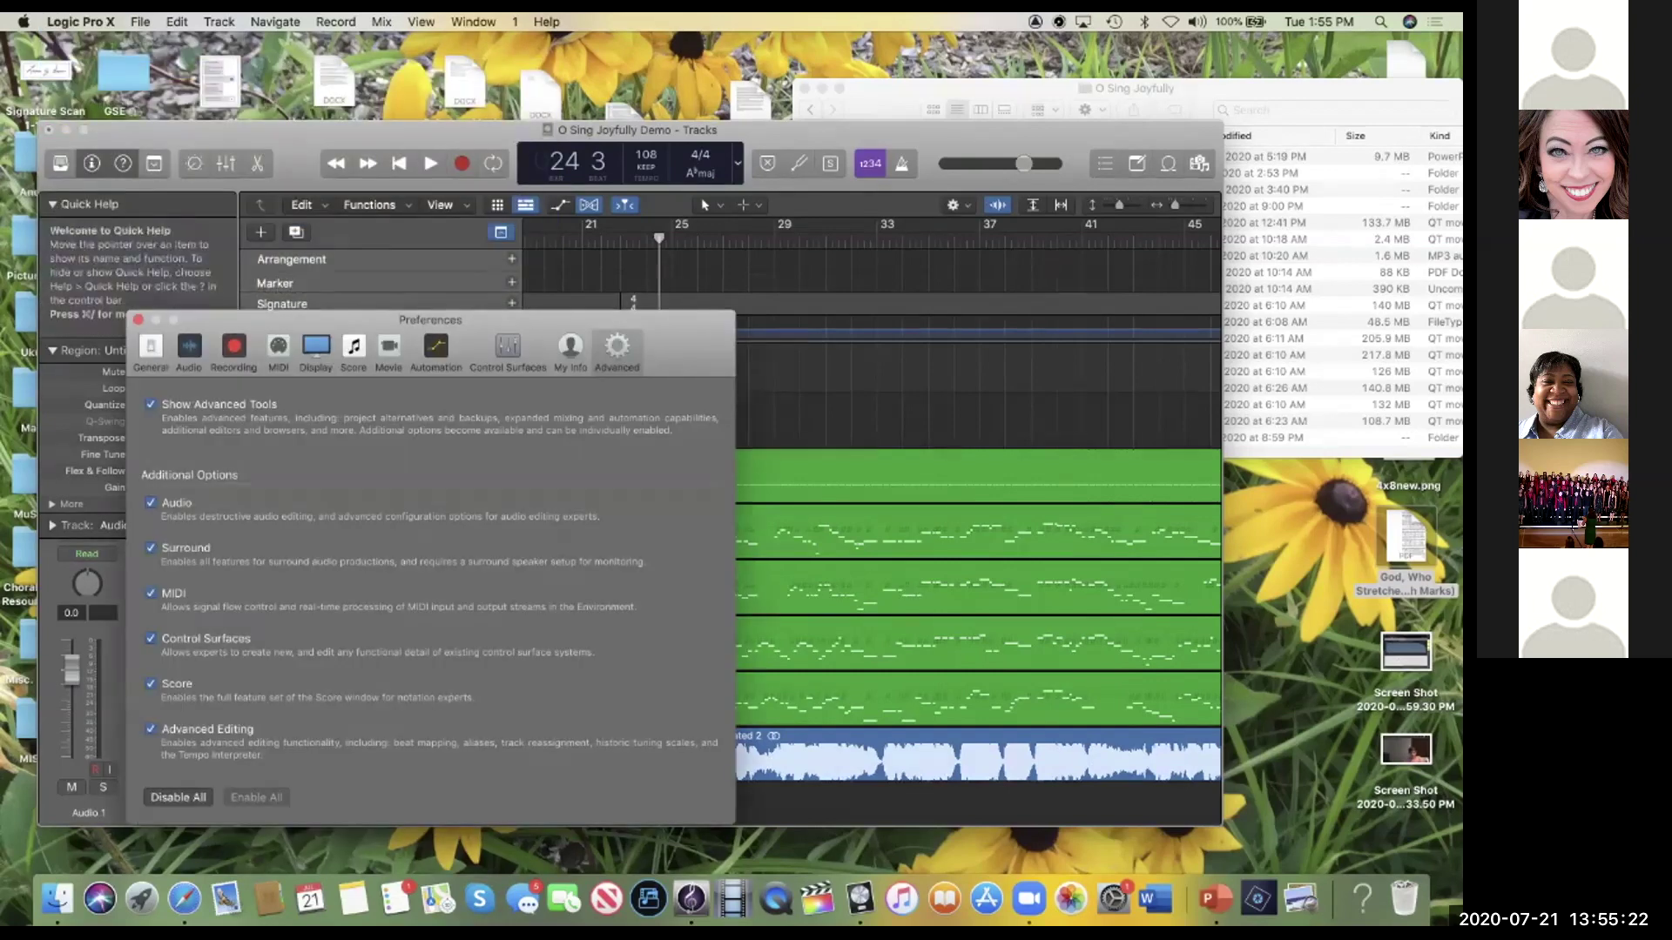
click(150, 404)
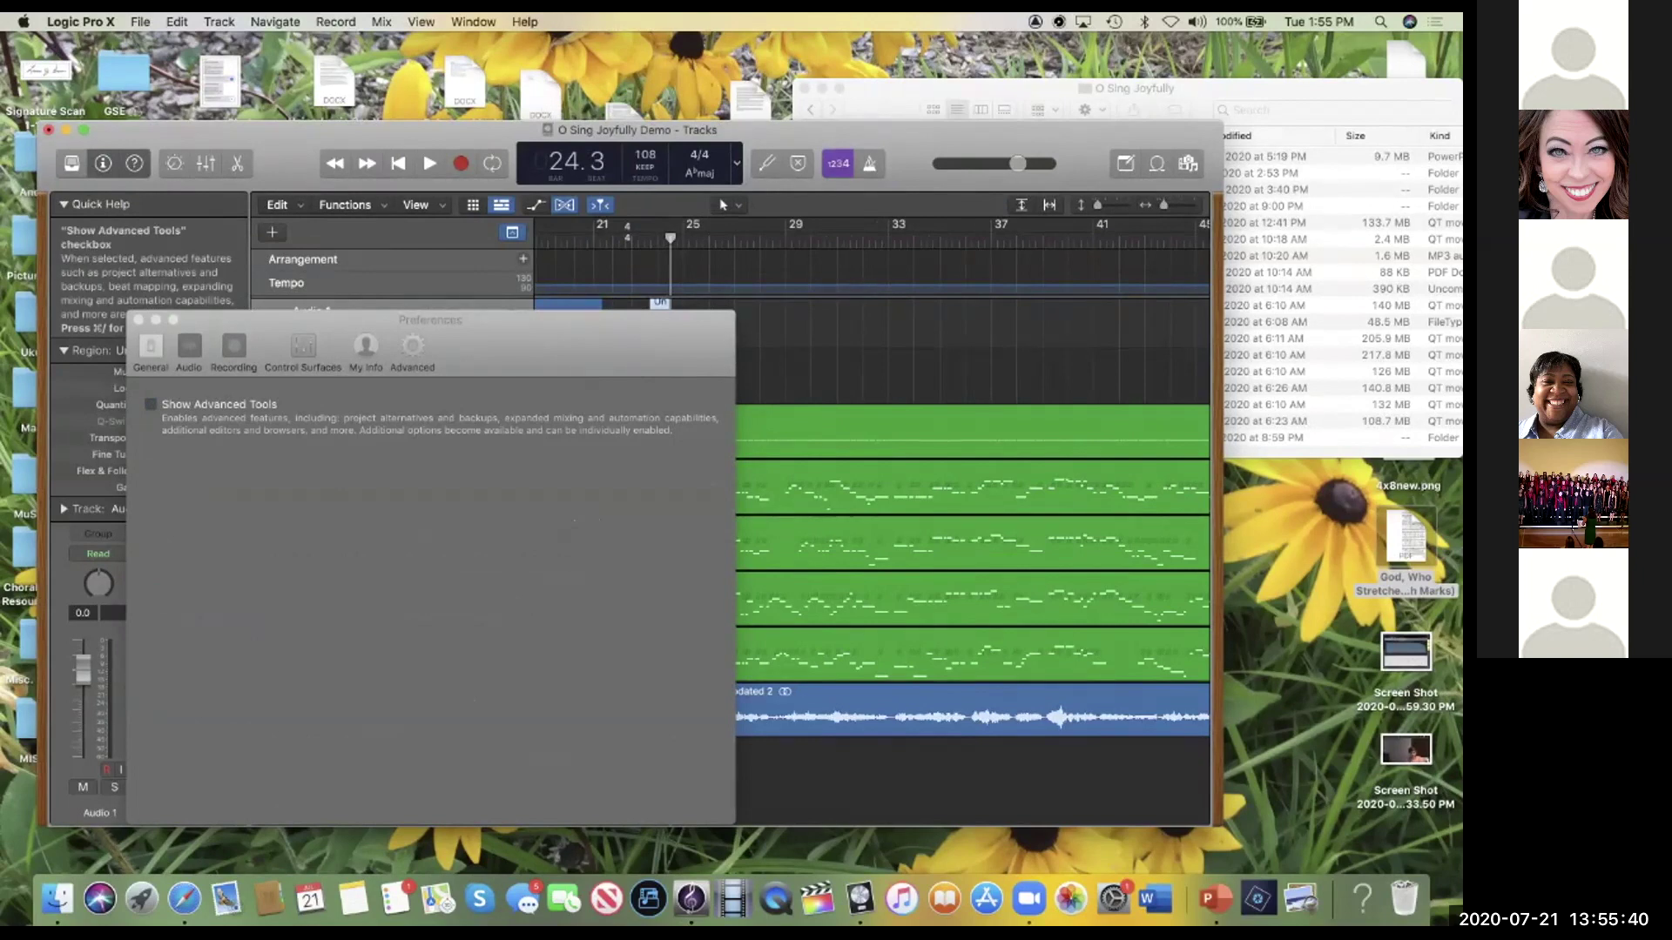
click(151, 404)
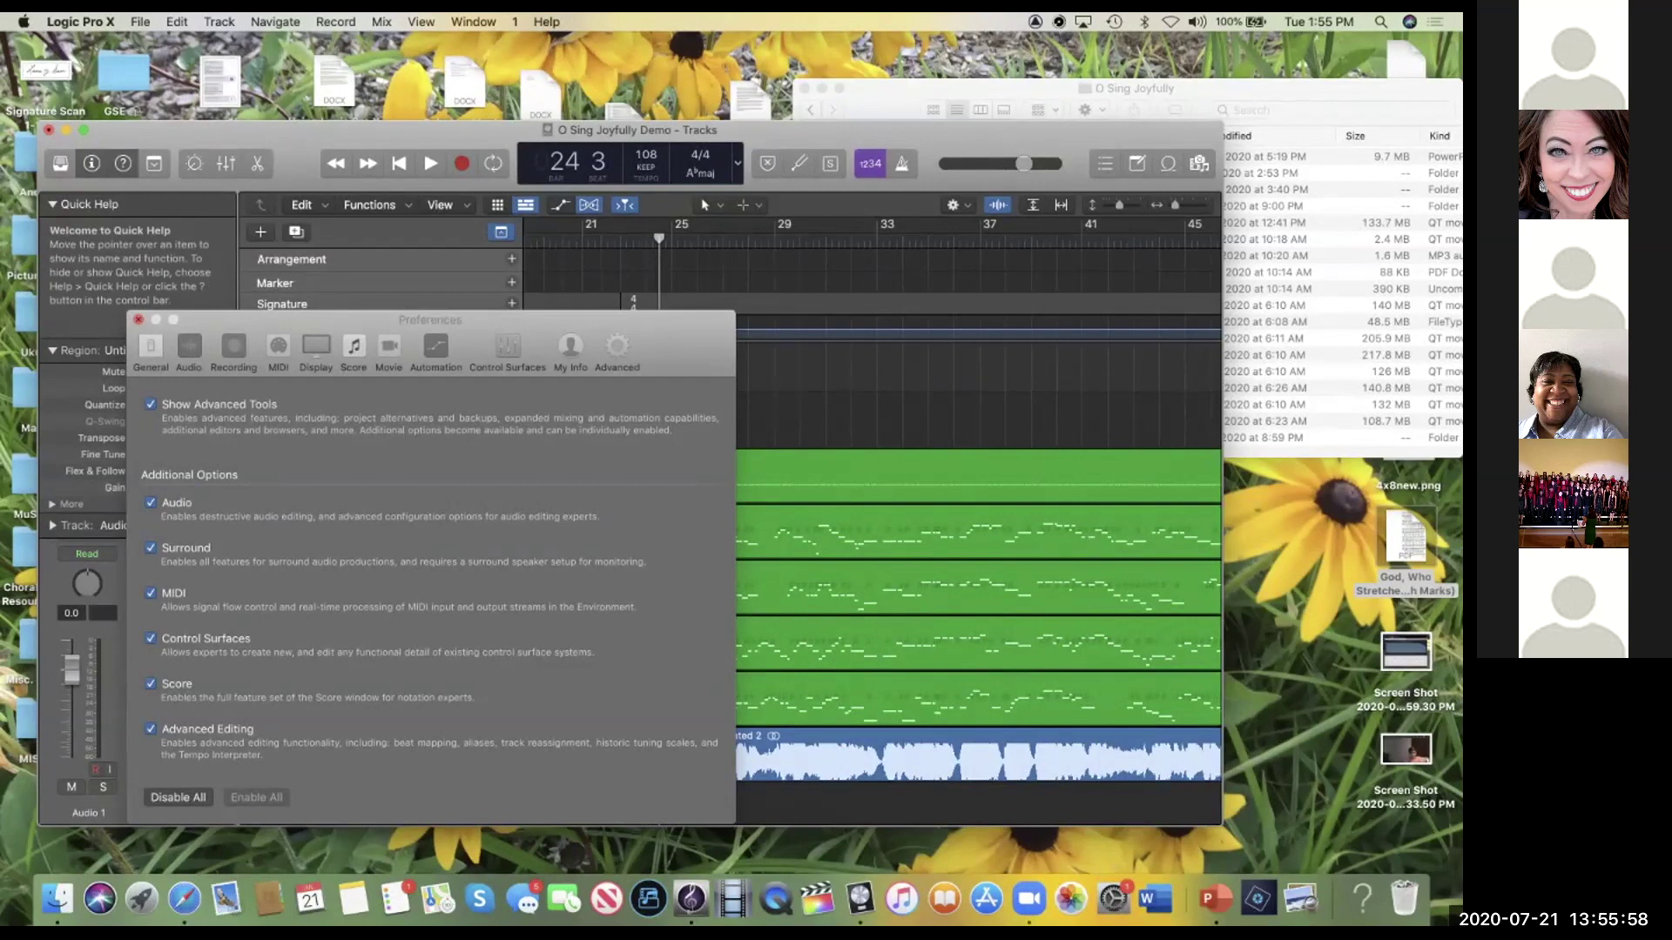
click(138, 320)
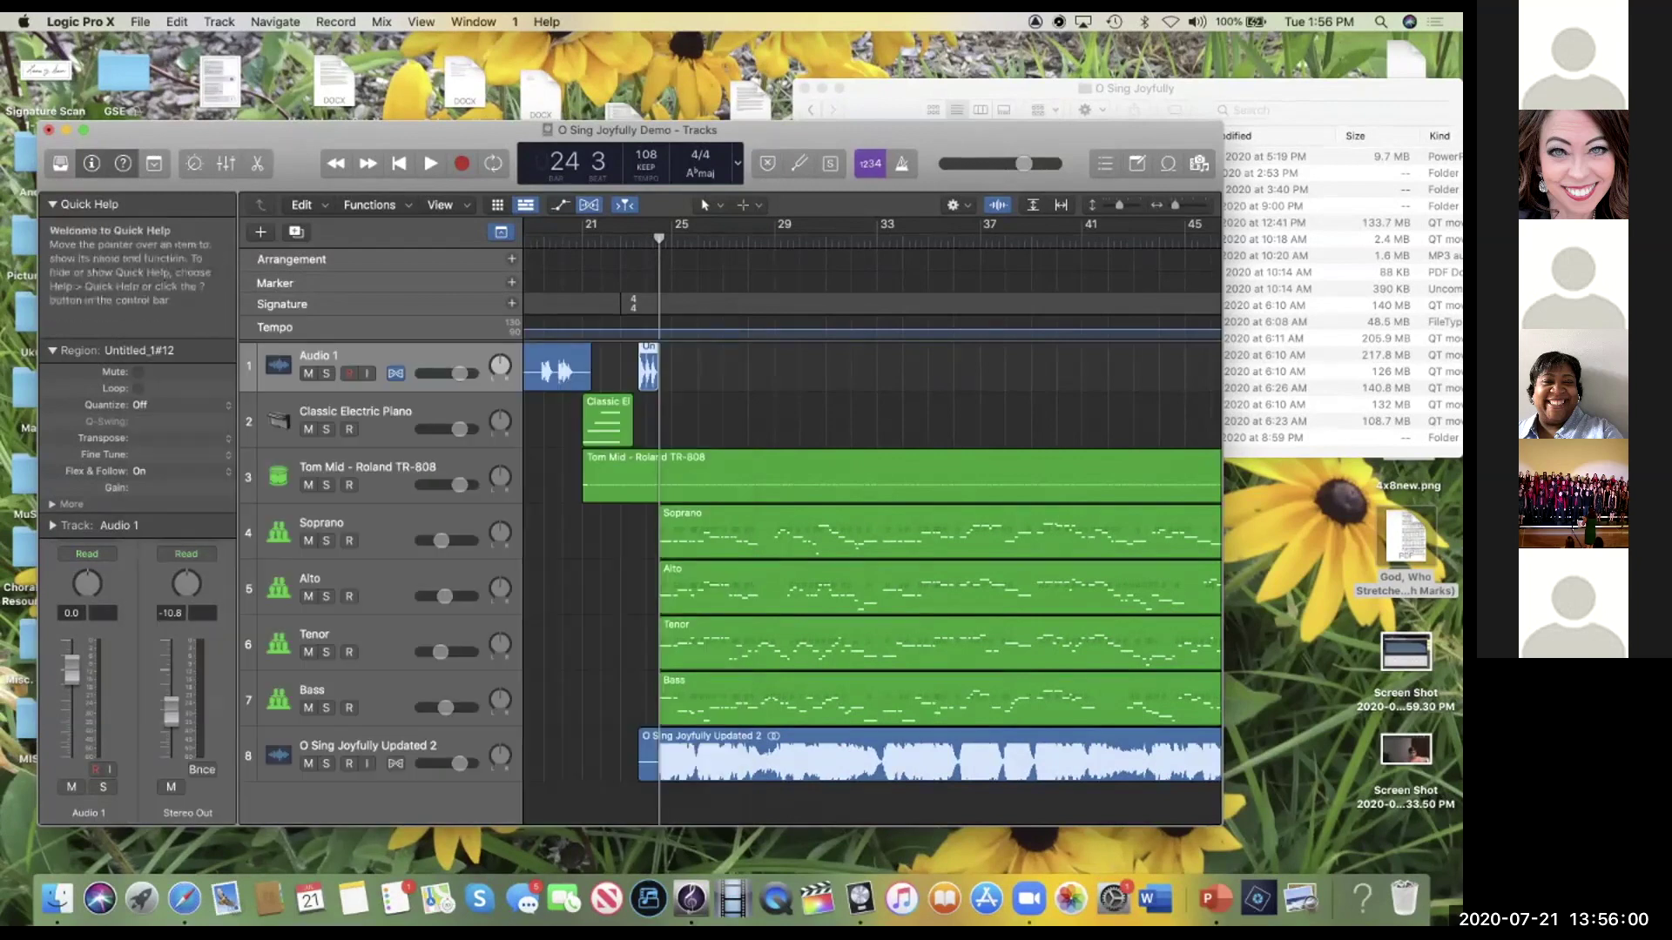
Step: Create a new empty project without closing O Sing Joyfully Demo, with one audio track using Input 1 and Output 1 + 2
drag(784, 130, 778, 99)
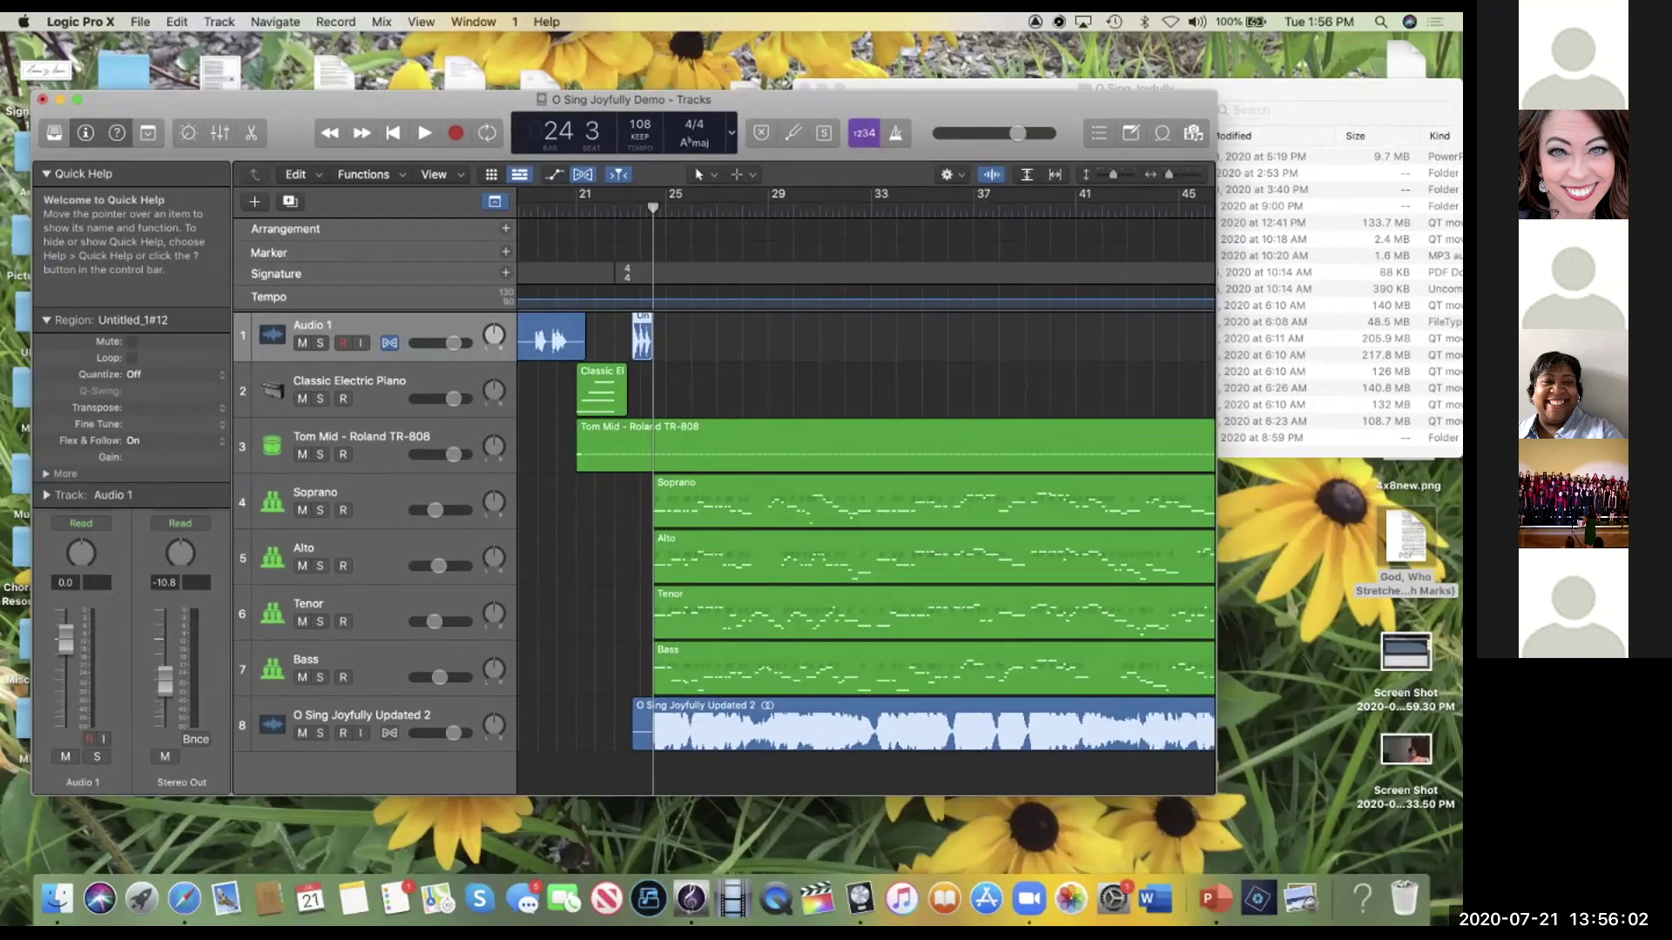
click(140, 22)
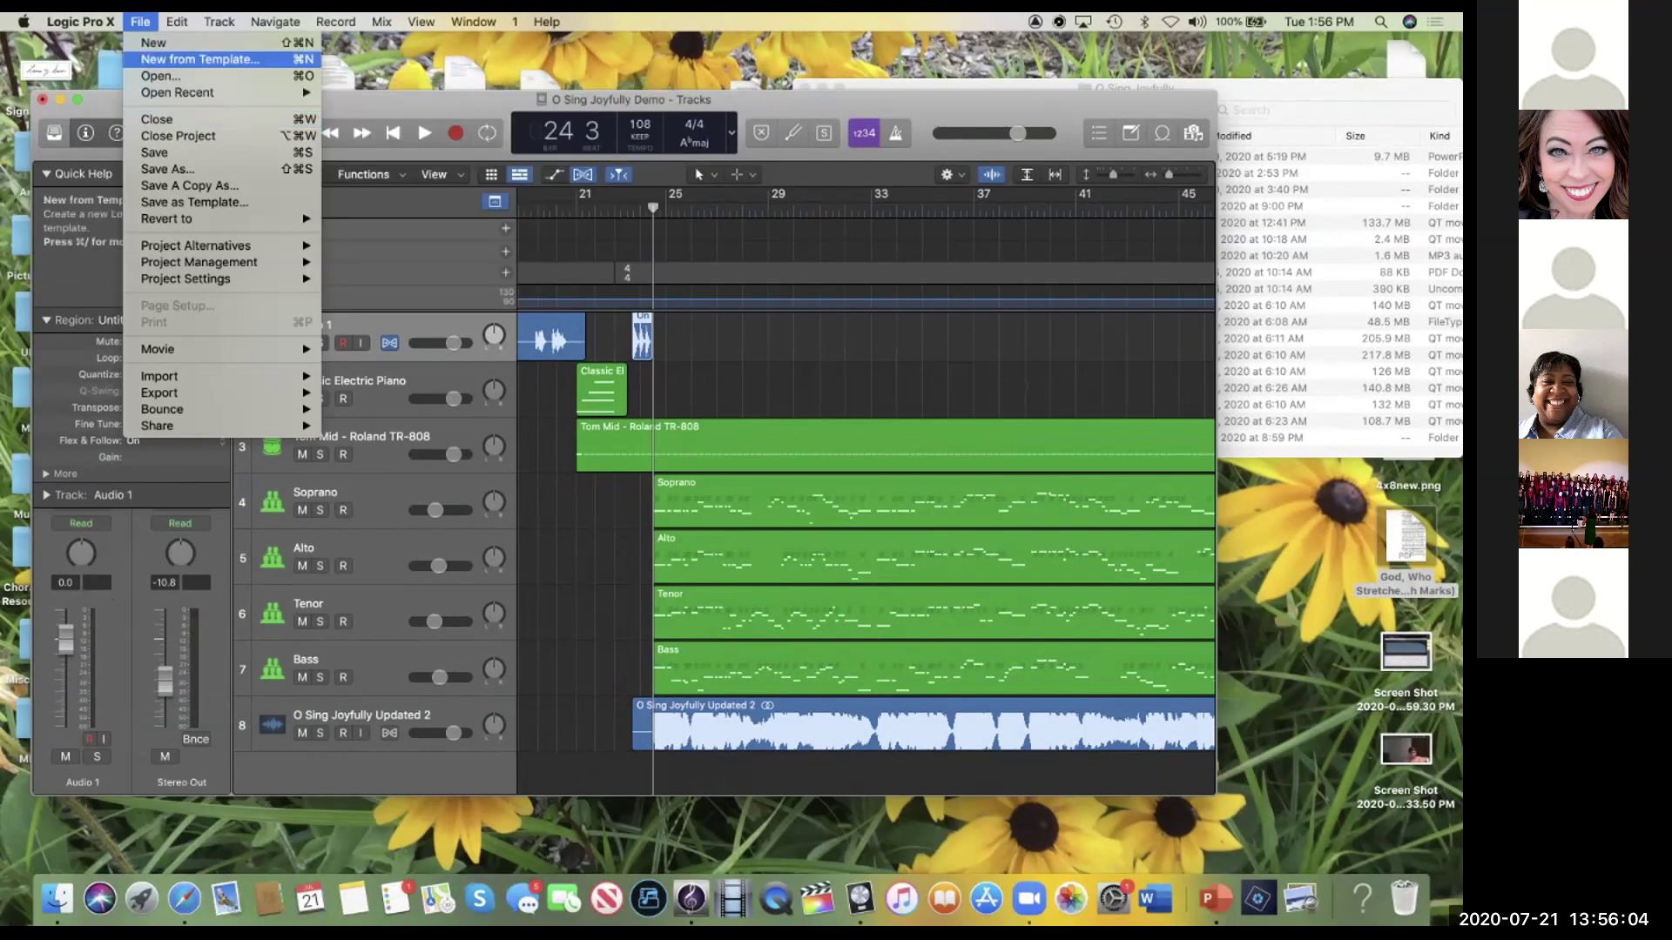
click(154, 42)
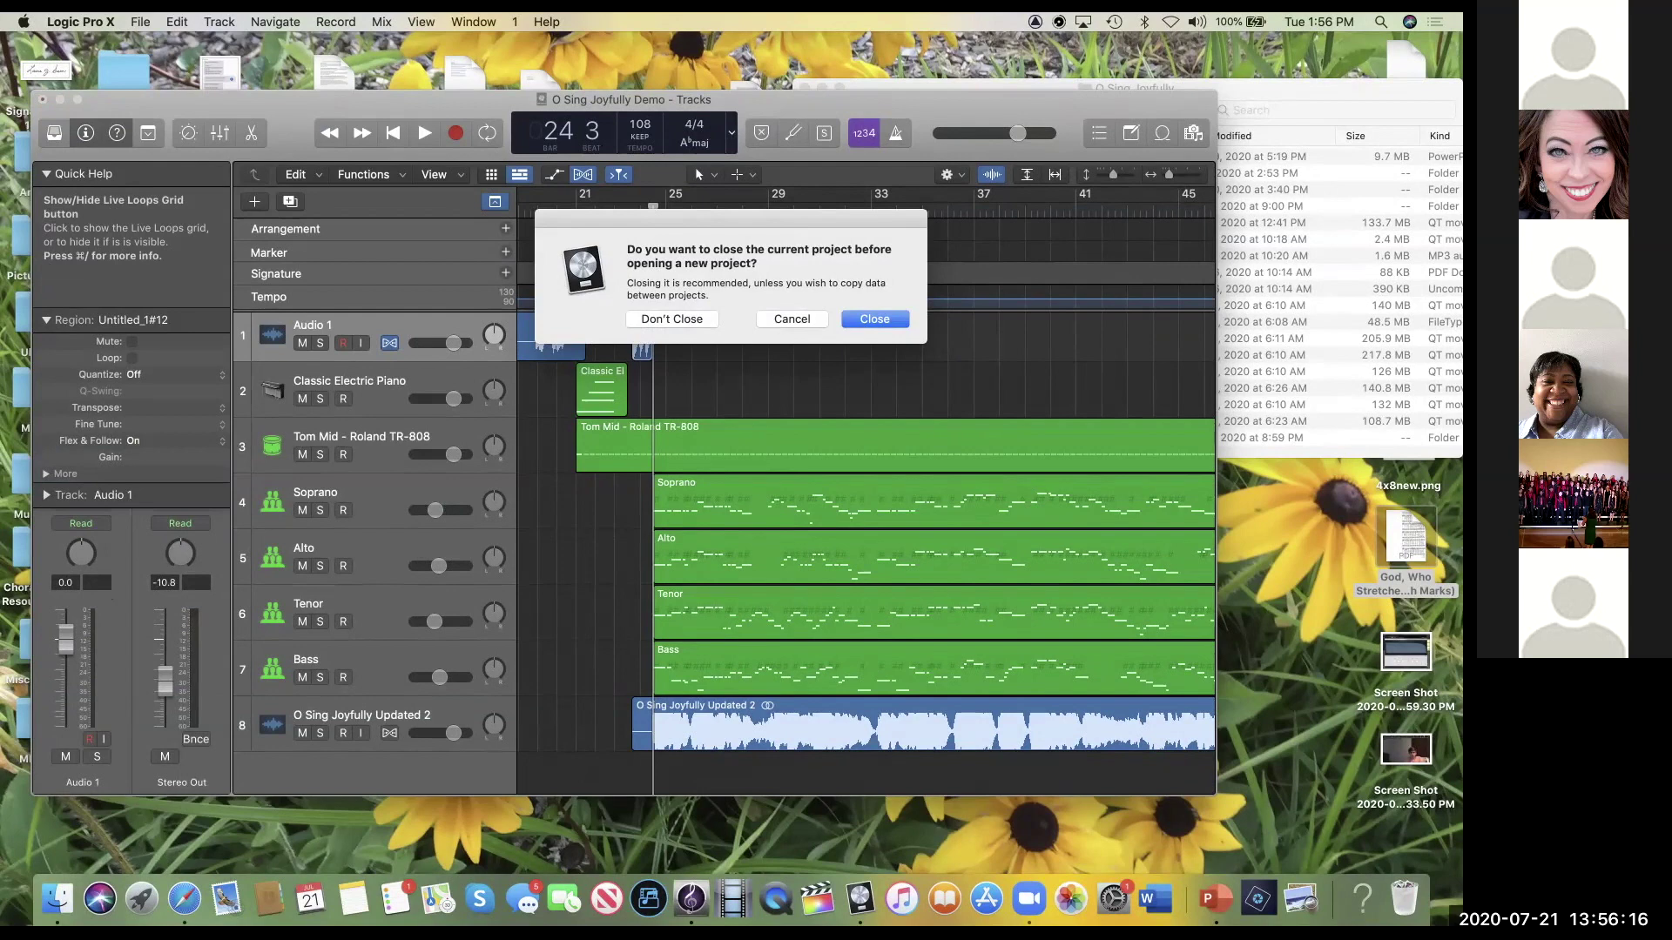
click(672, 320)
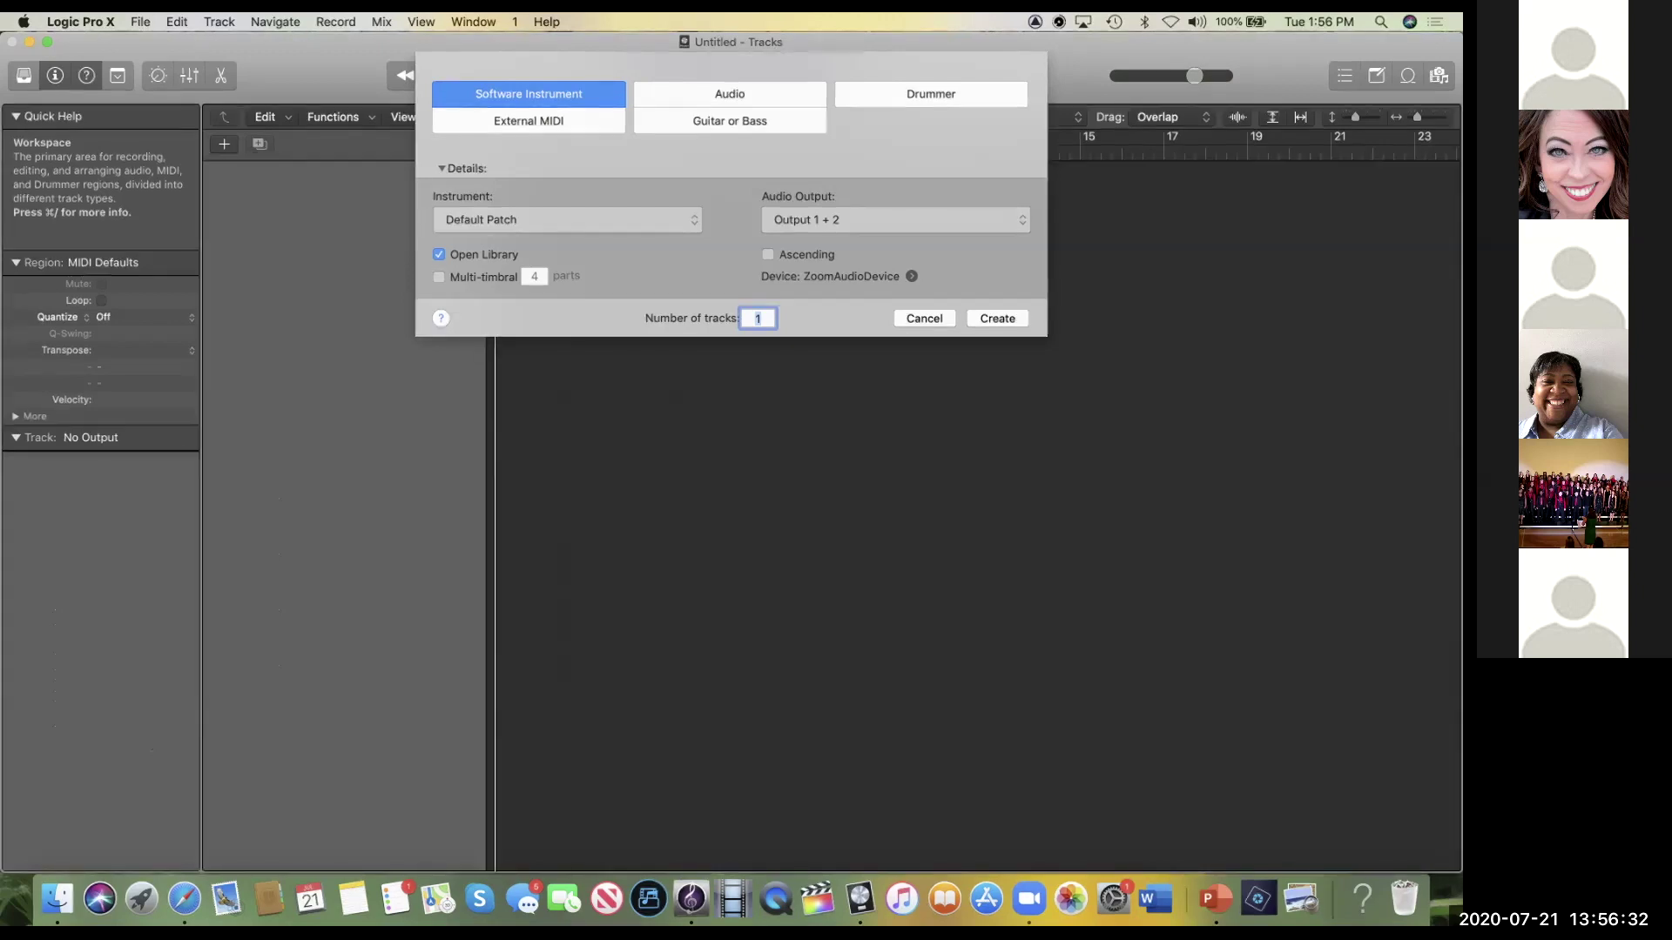
click(730, 93)
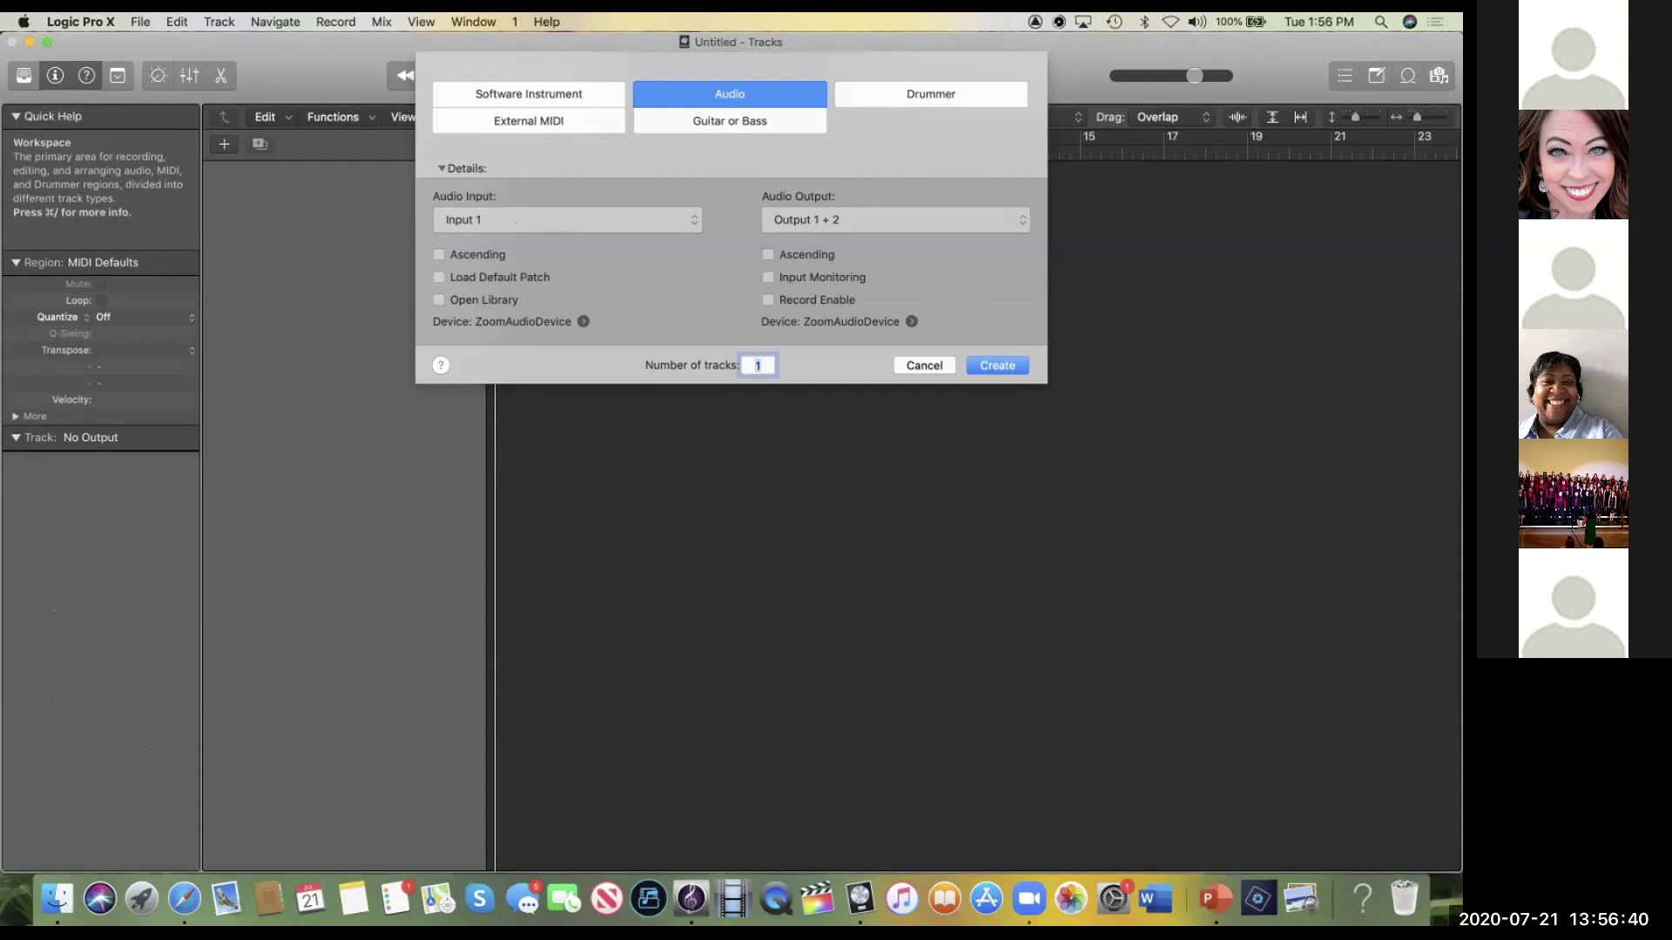
key(Return)
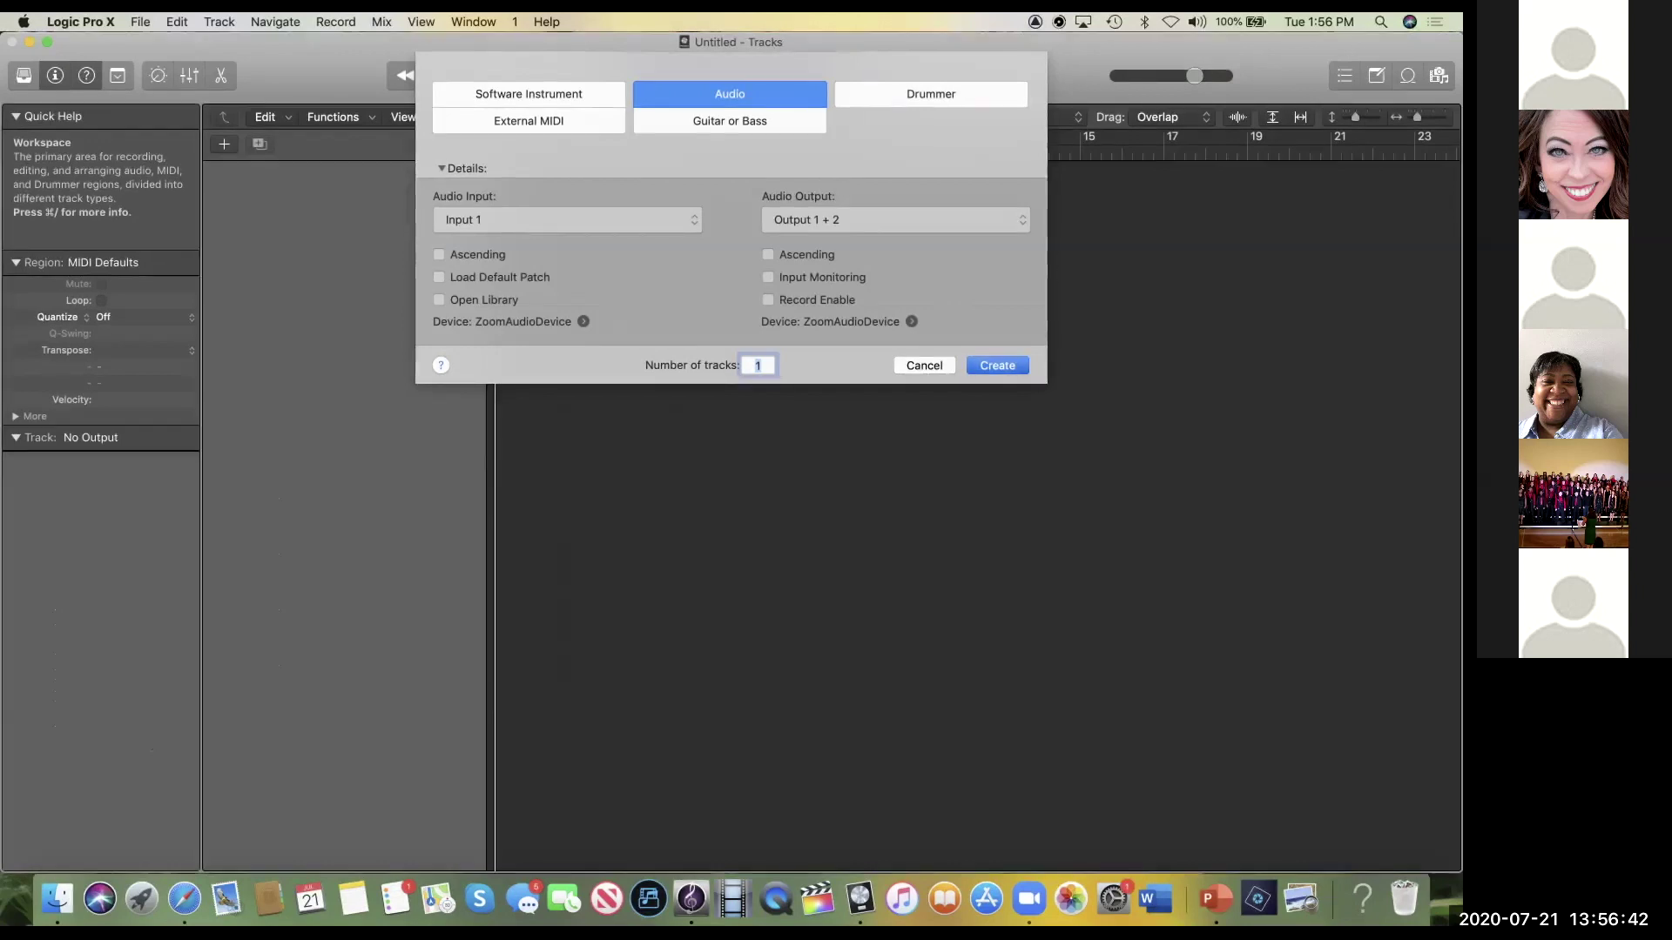
Step: Collapse the Track and Region sections of the inspector and reposition the new project window lower on the desktop
click(15, 437)
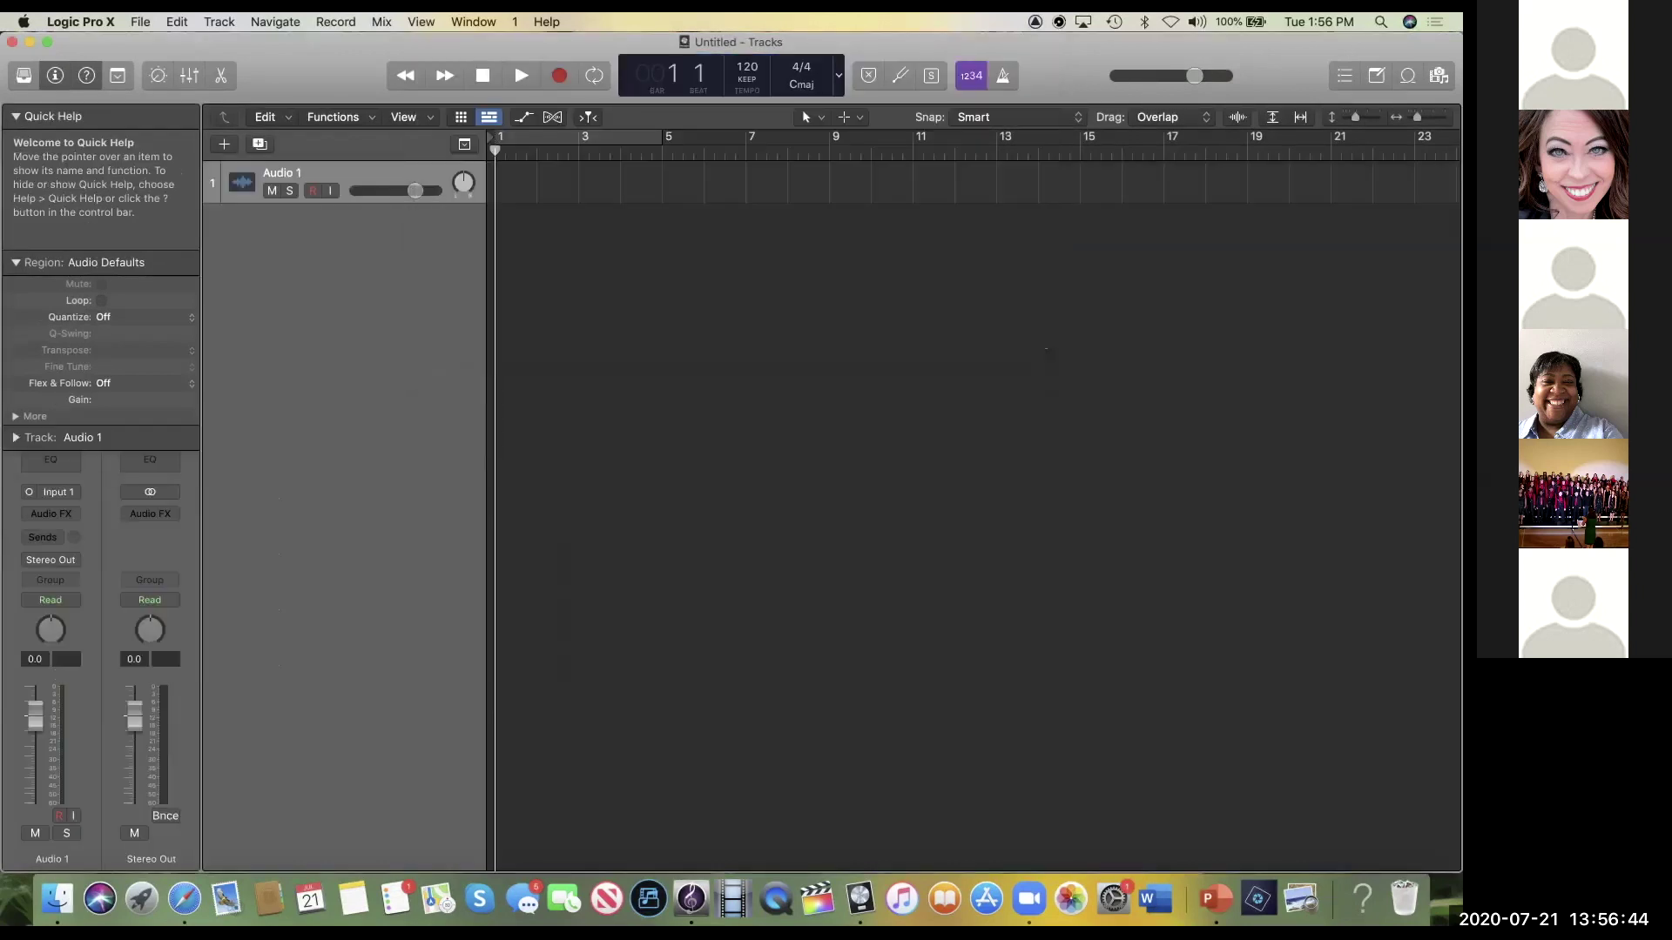
click(16, 262)
drag(609, 41, 609, 95)
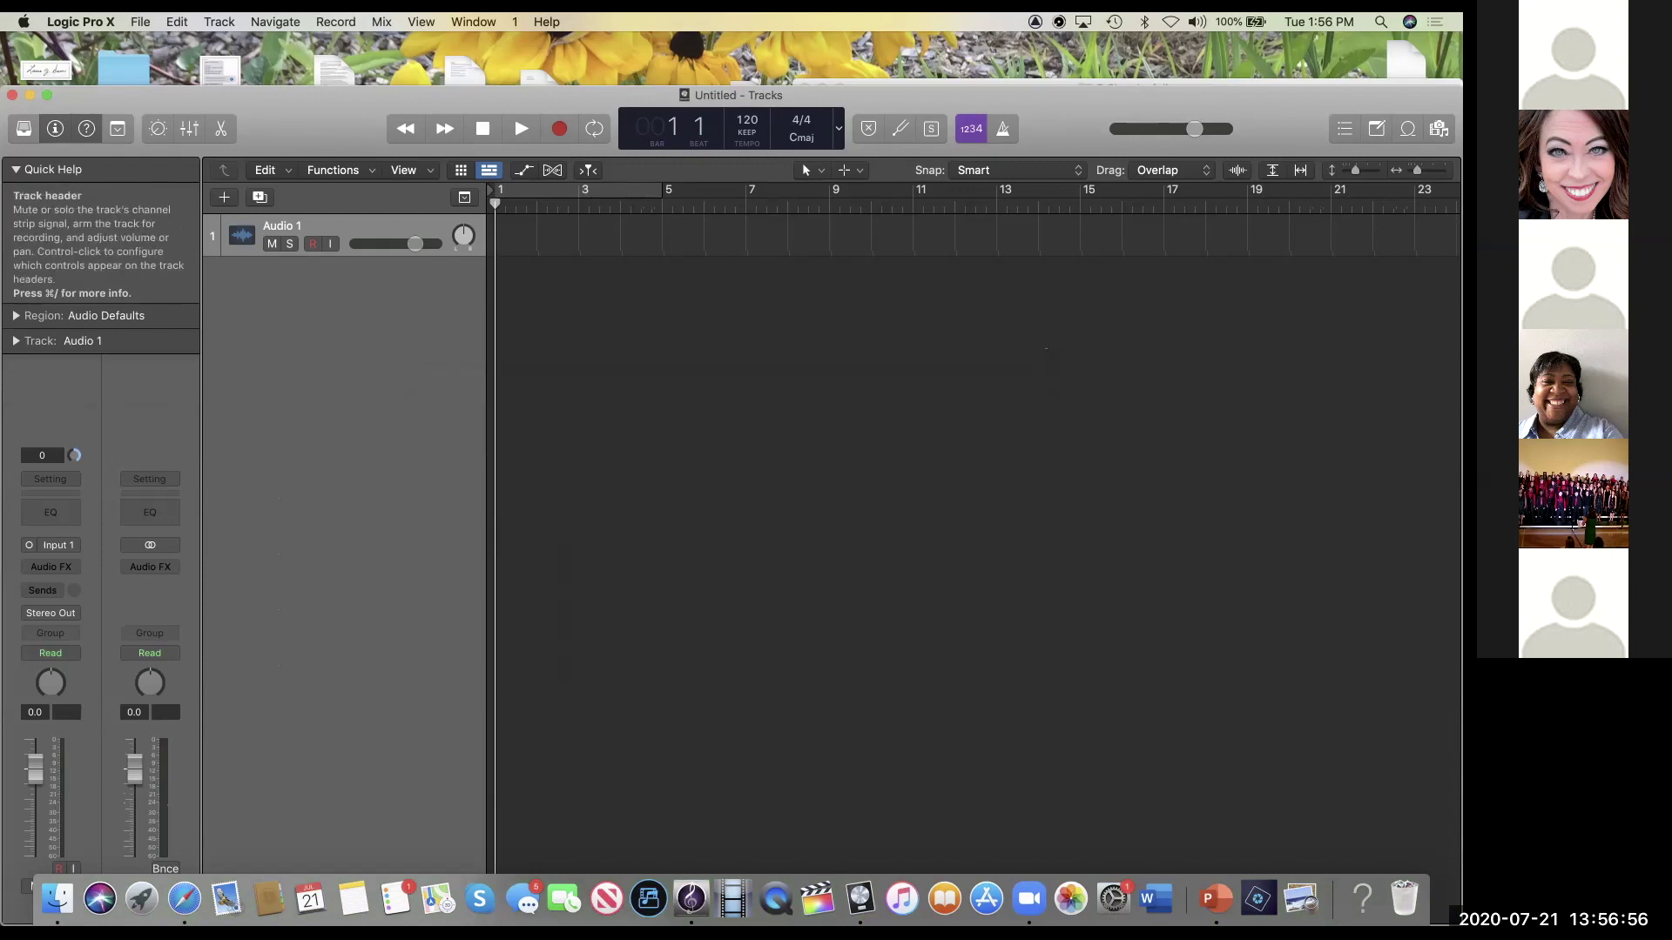
mouse_move(802, 162)
mouse_down()
mouse_move(833, 151)
mouse_move(822, 142)
mouse_up()
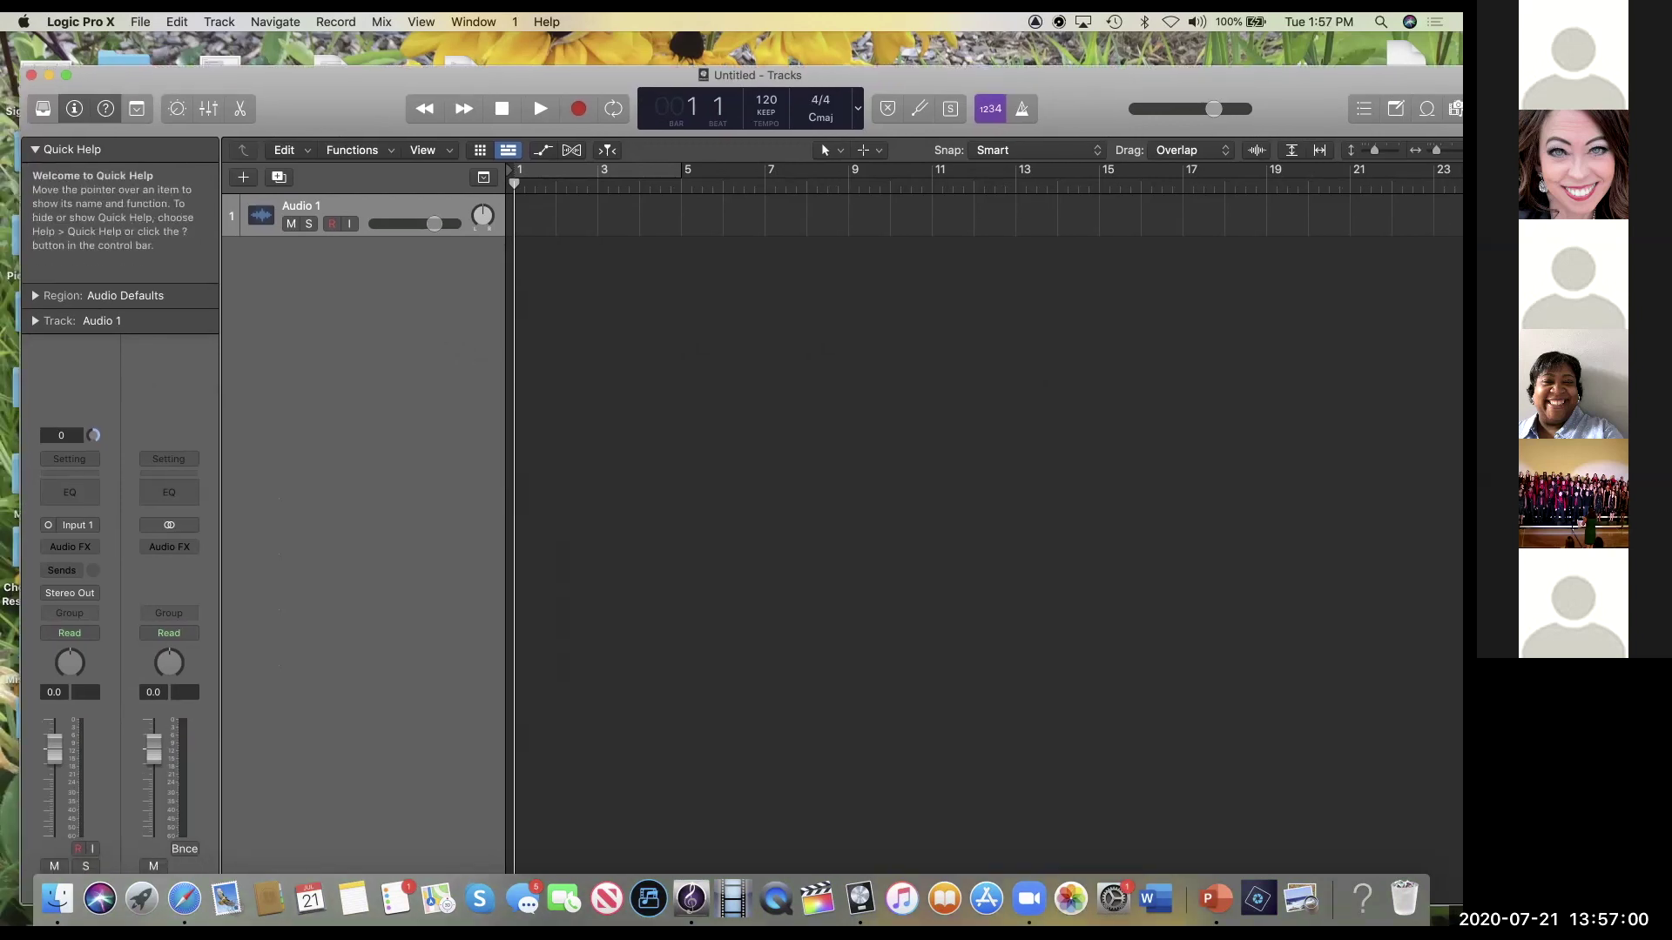
Step: Import the MusicXML file O_Sing_Joyfully_Batten.xml from the O Sing Joyfully folder into the new project
click(140, 21)
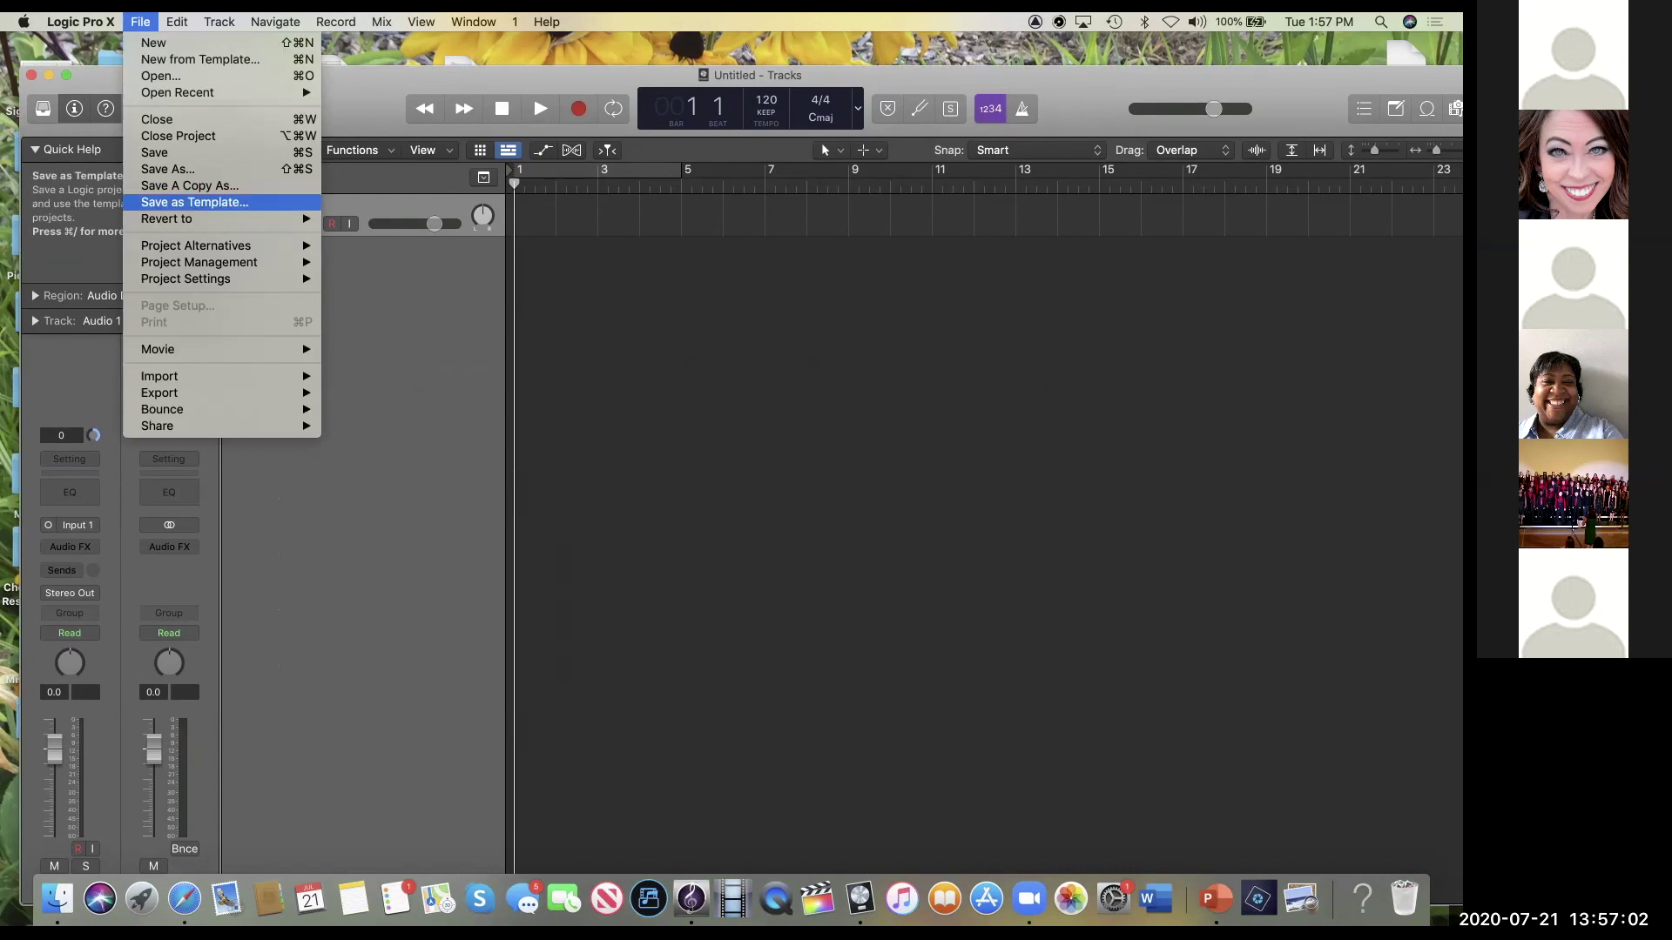
mouse_move(160, 376)
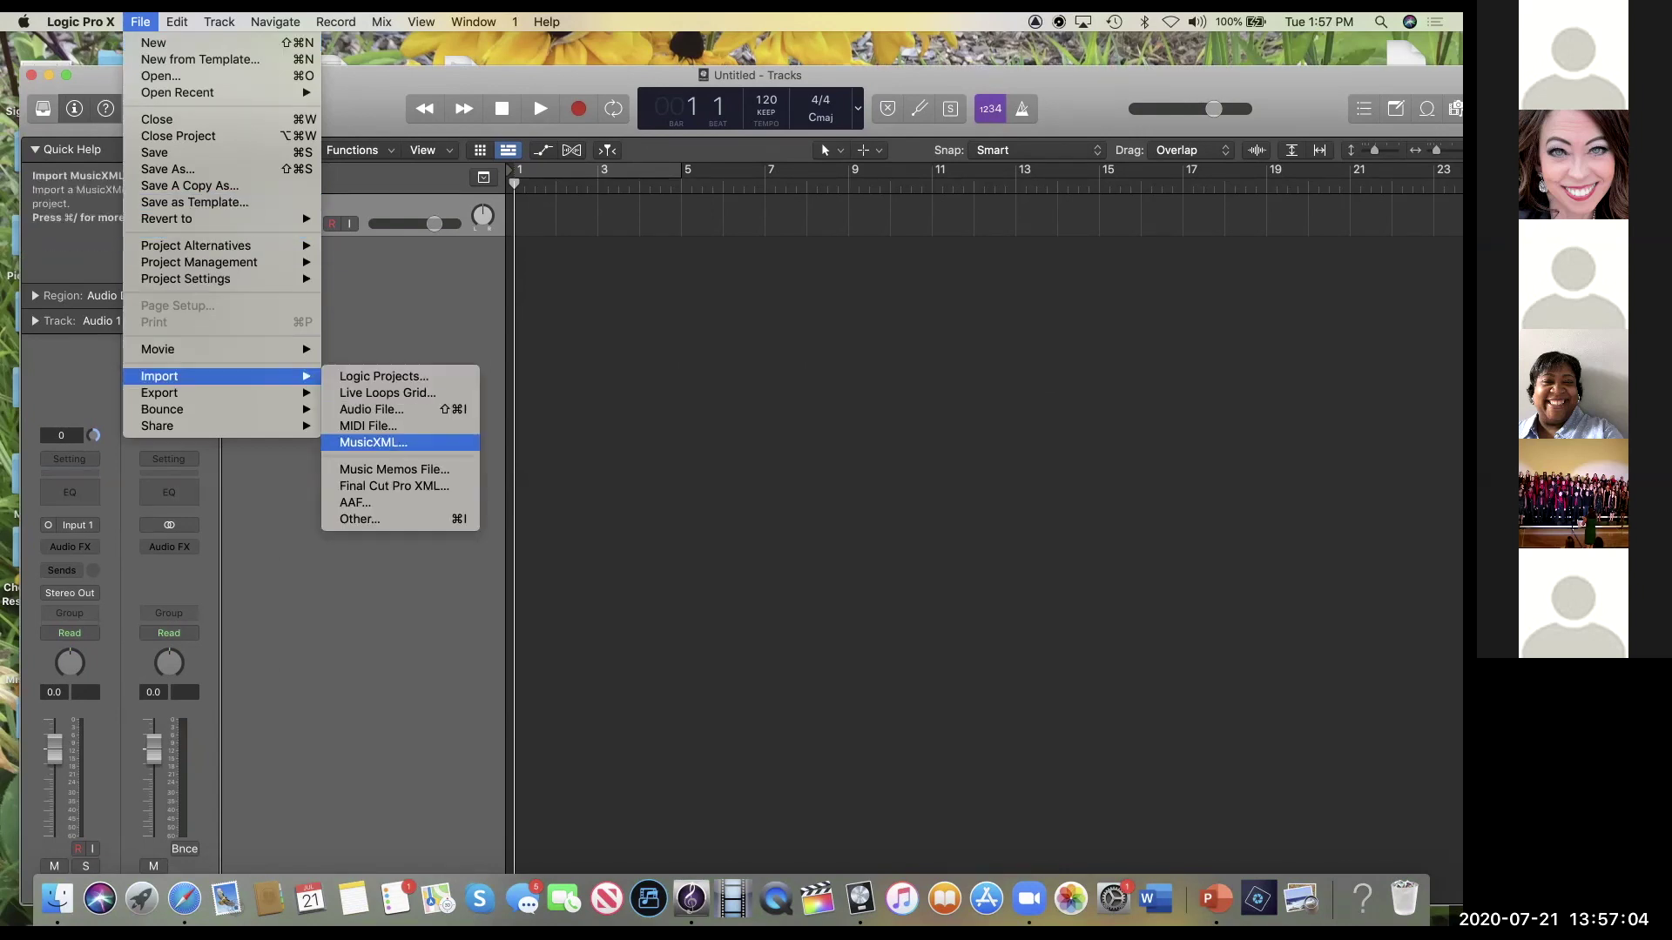
key(Return)
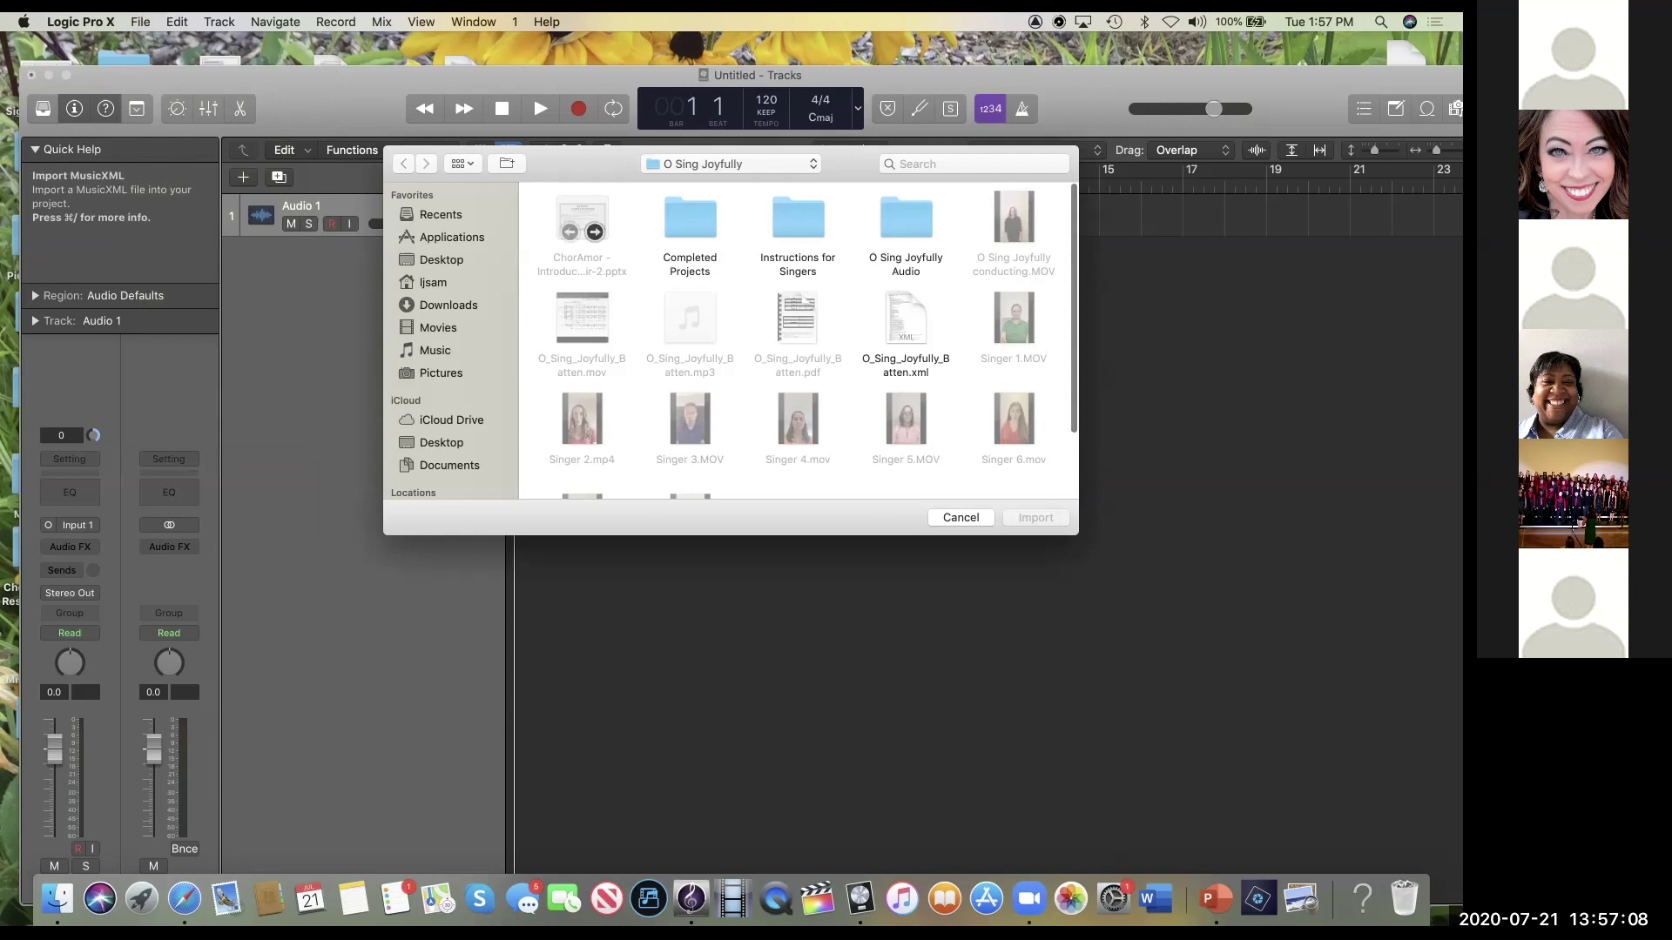
scroll(799, 340, down, 2)
scroll(798, 339, down, 2)
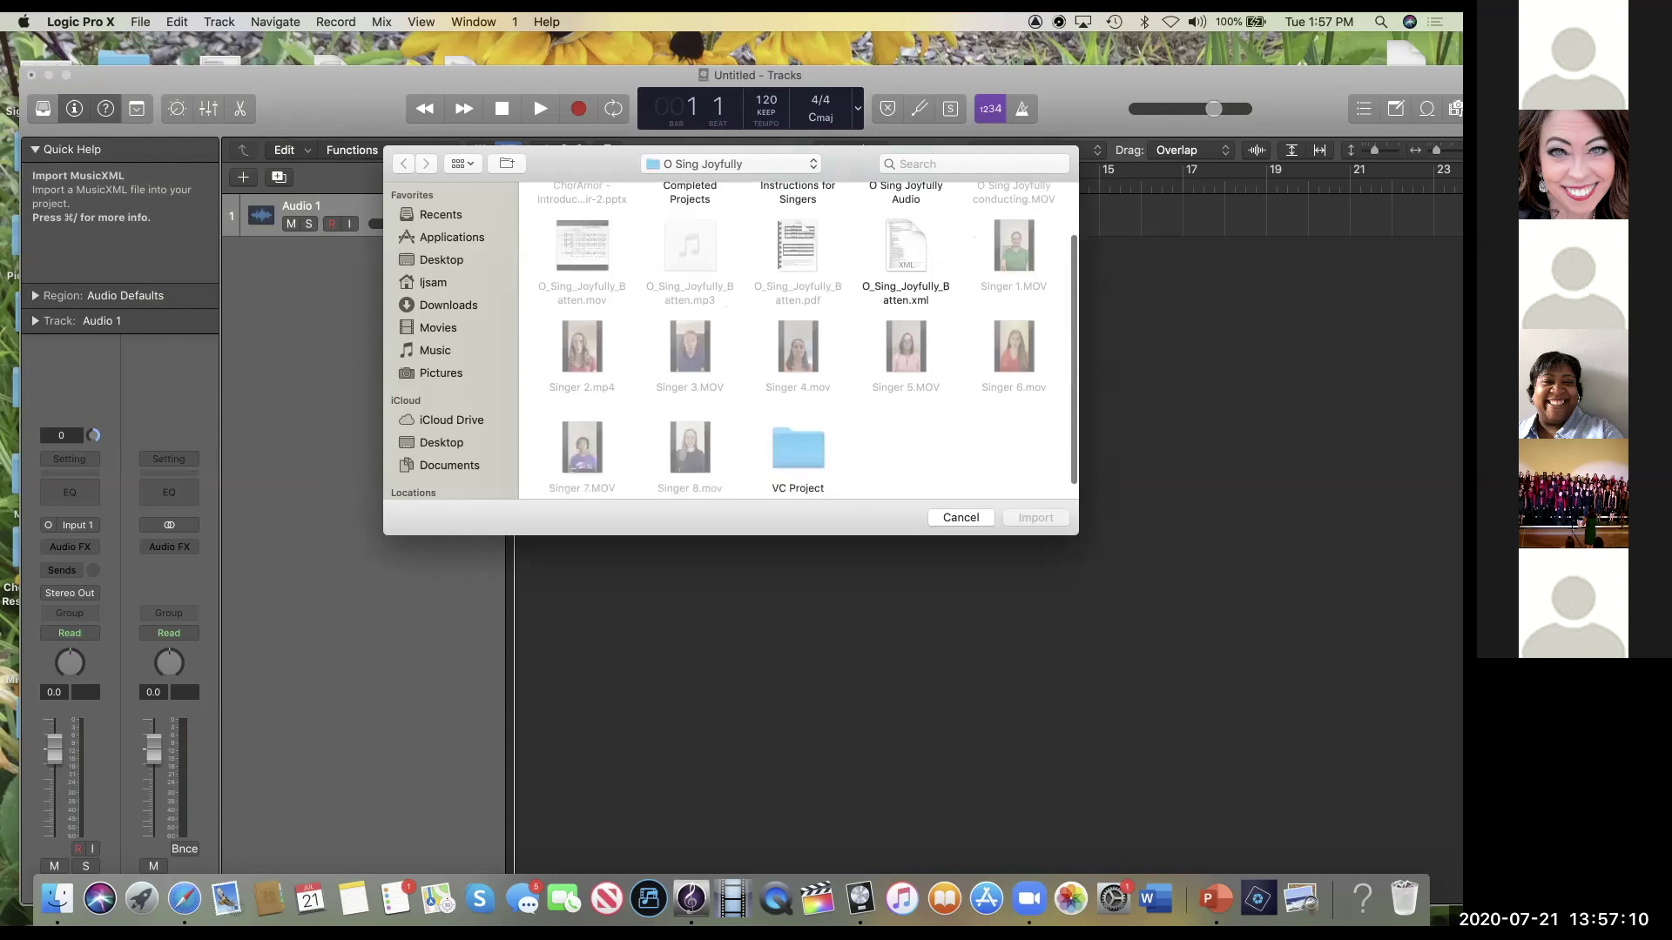
scroll(798, 339, up, 2)
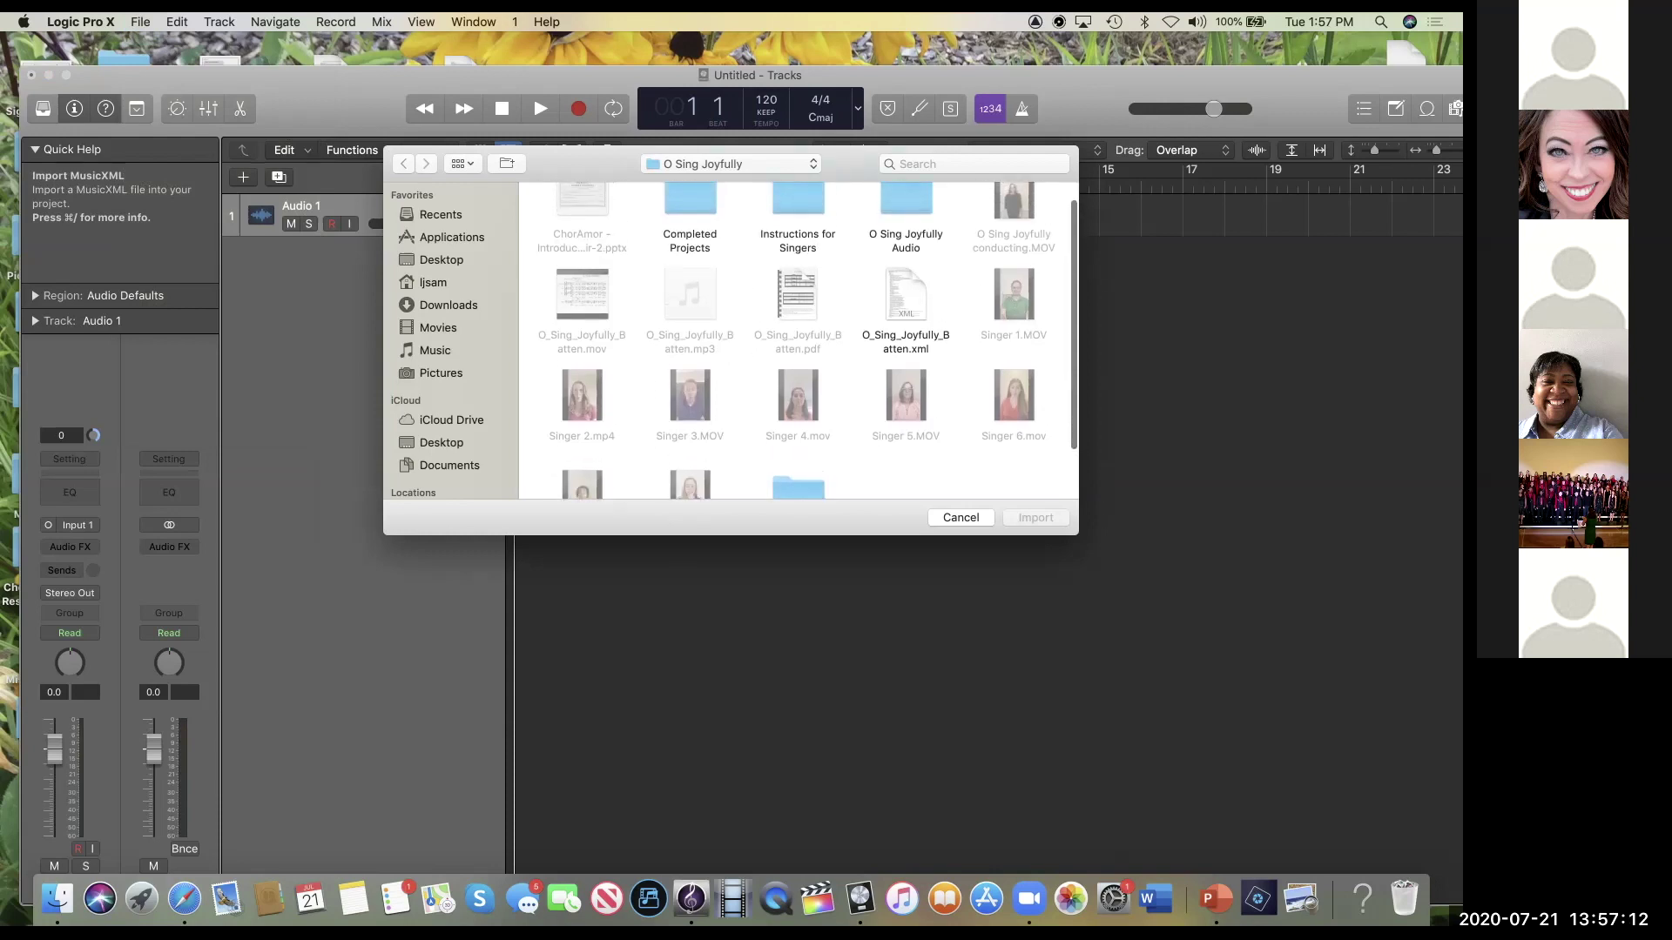
click(905, 300)
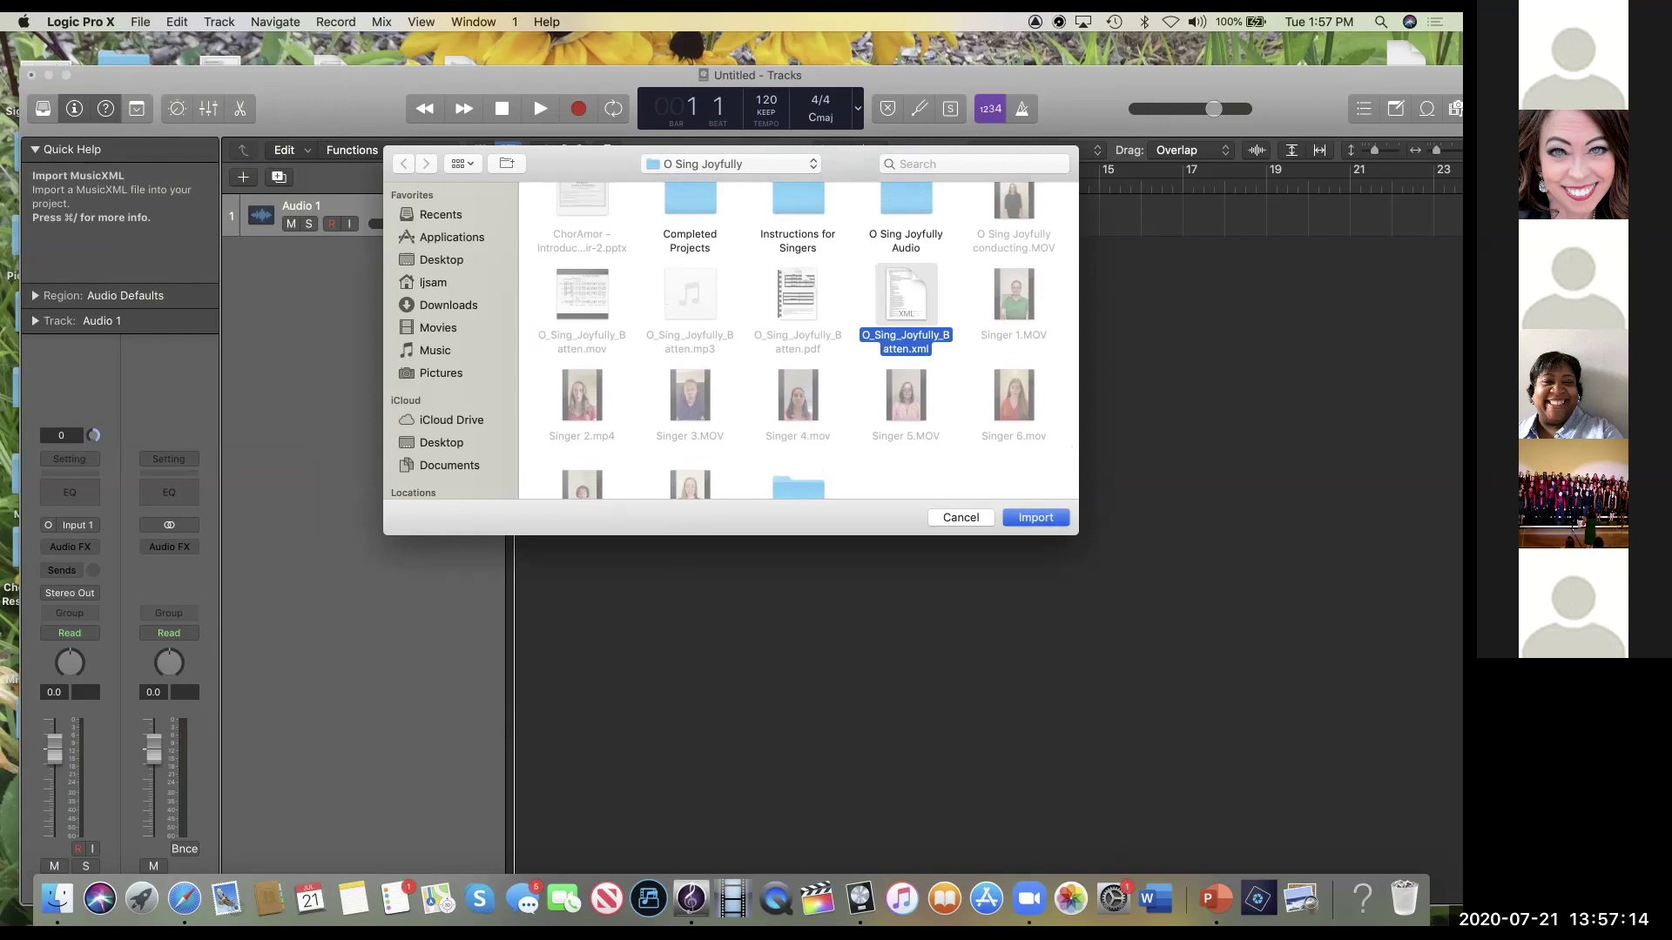
key(Return)
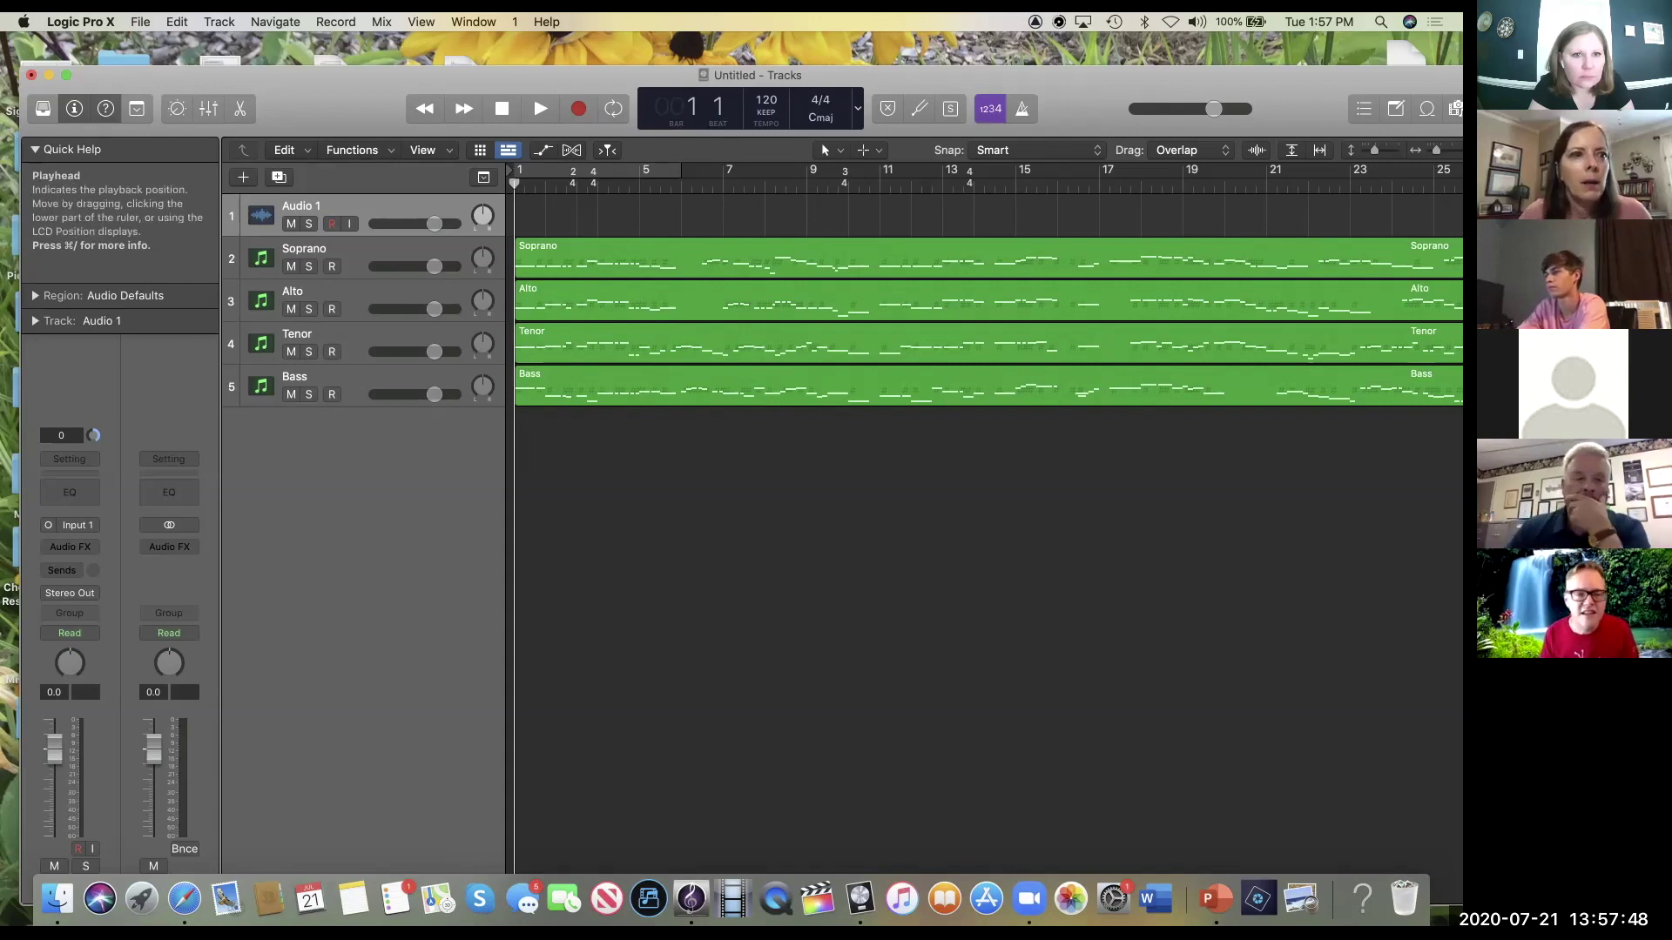
Step: Check the input and output devices in the audio preferences, and close the preferences
click(81, 22)
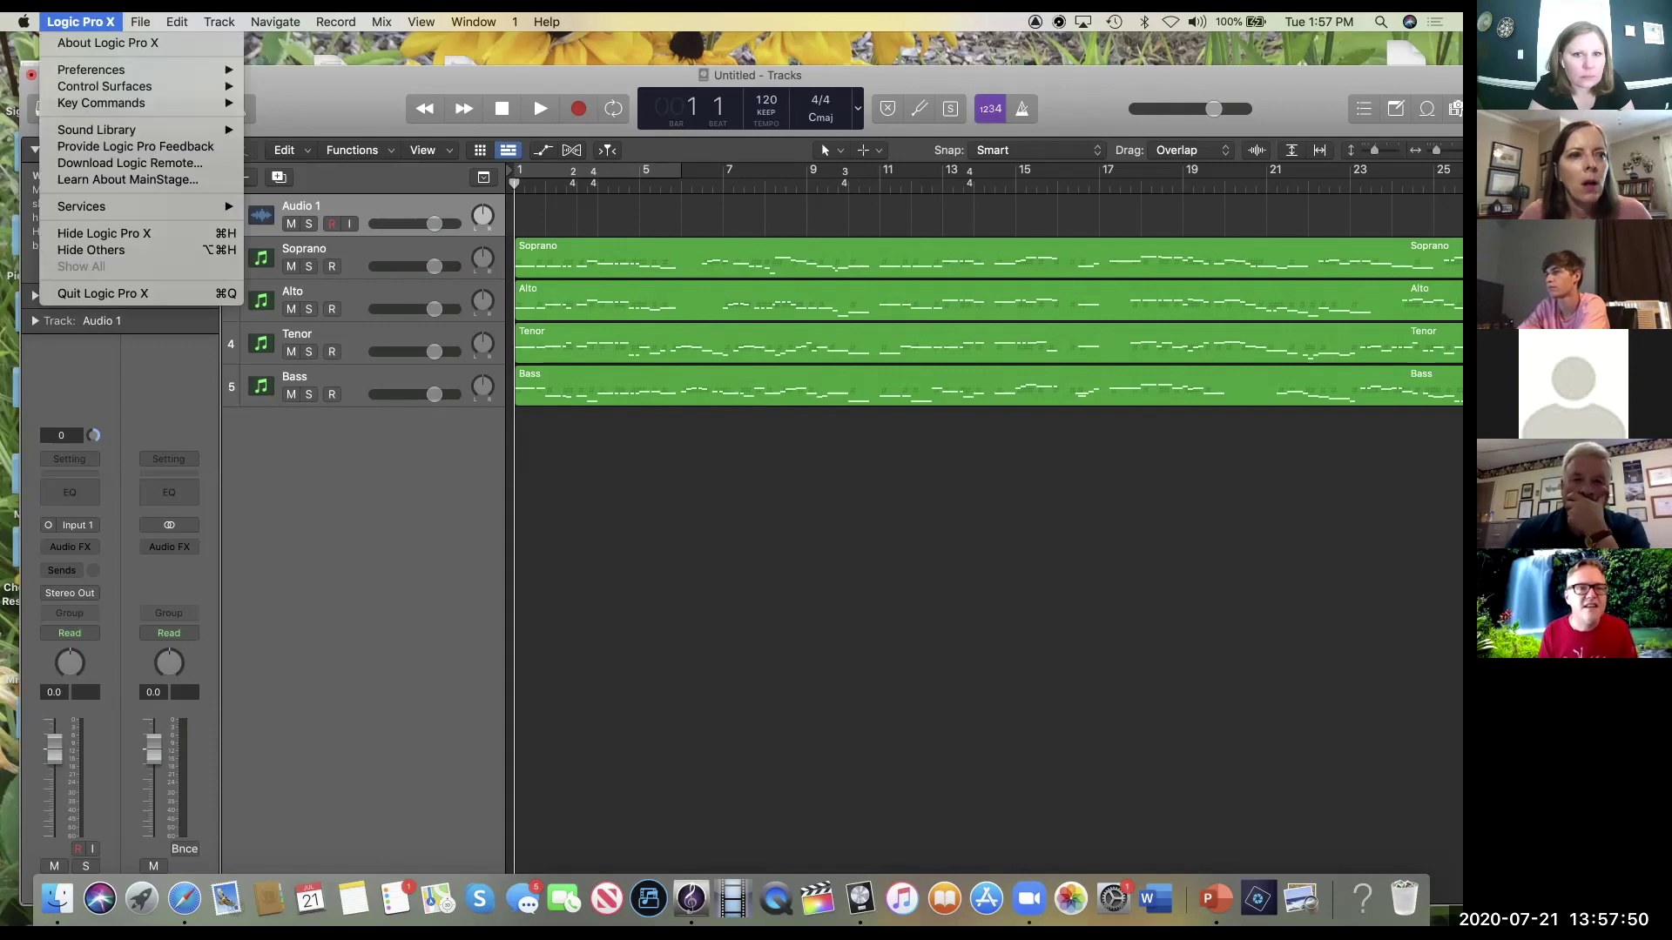
mouse_move(139, 86)
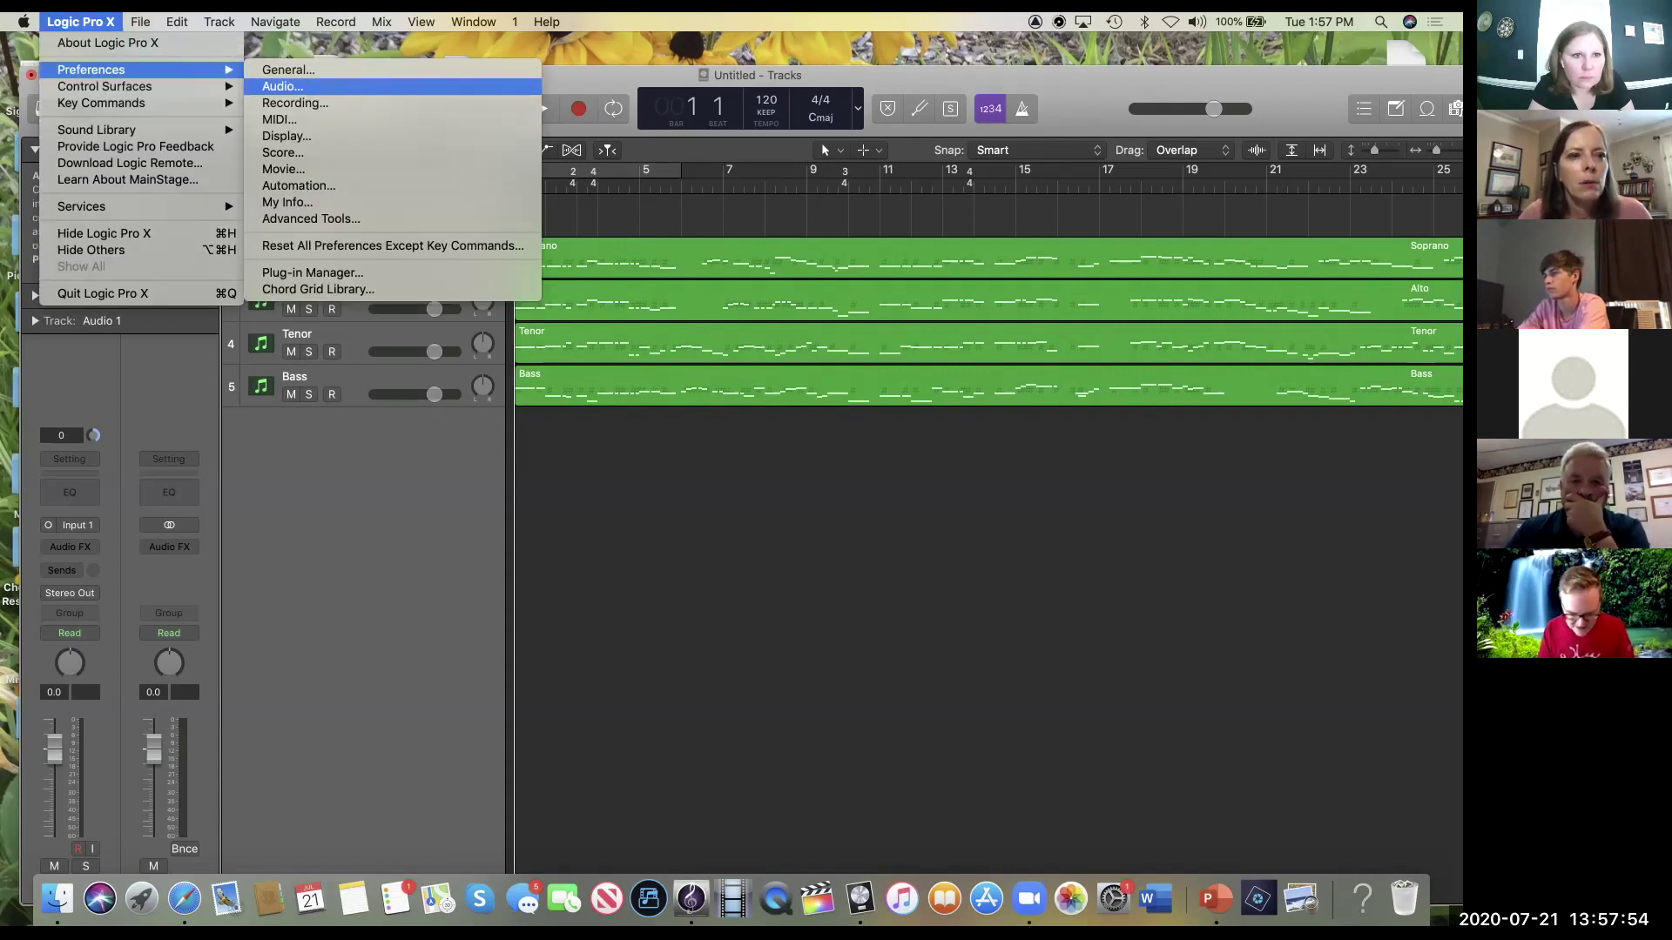
click(283, 87)
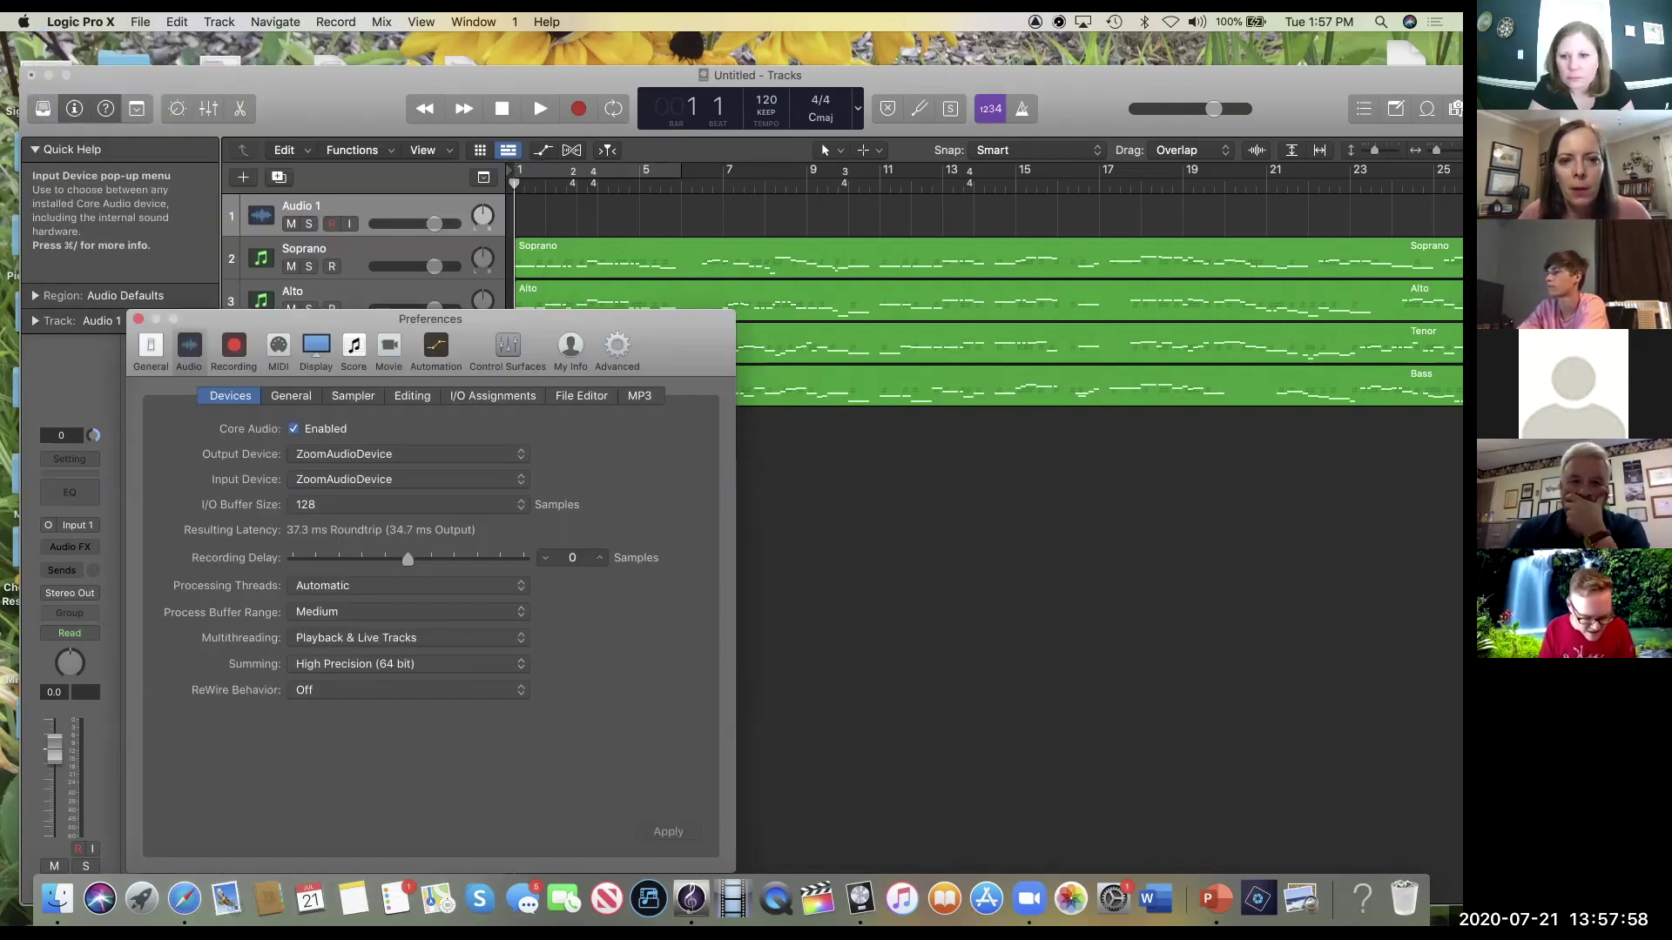
drag(430, 319, 419, 261)
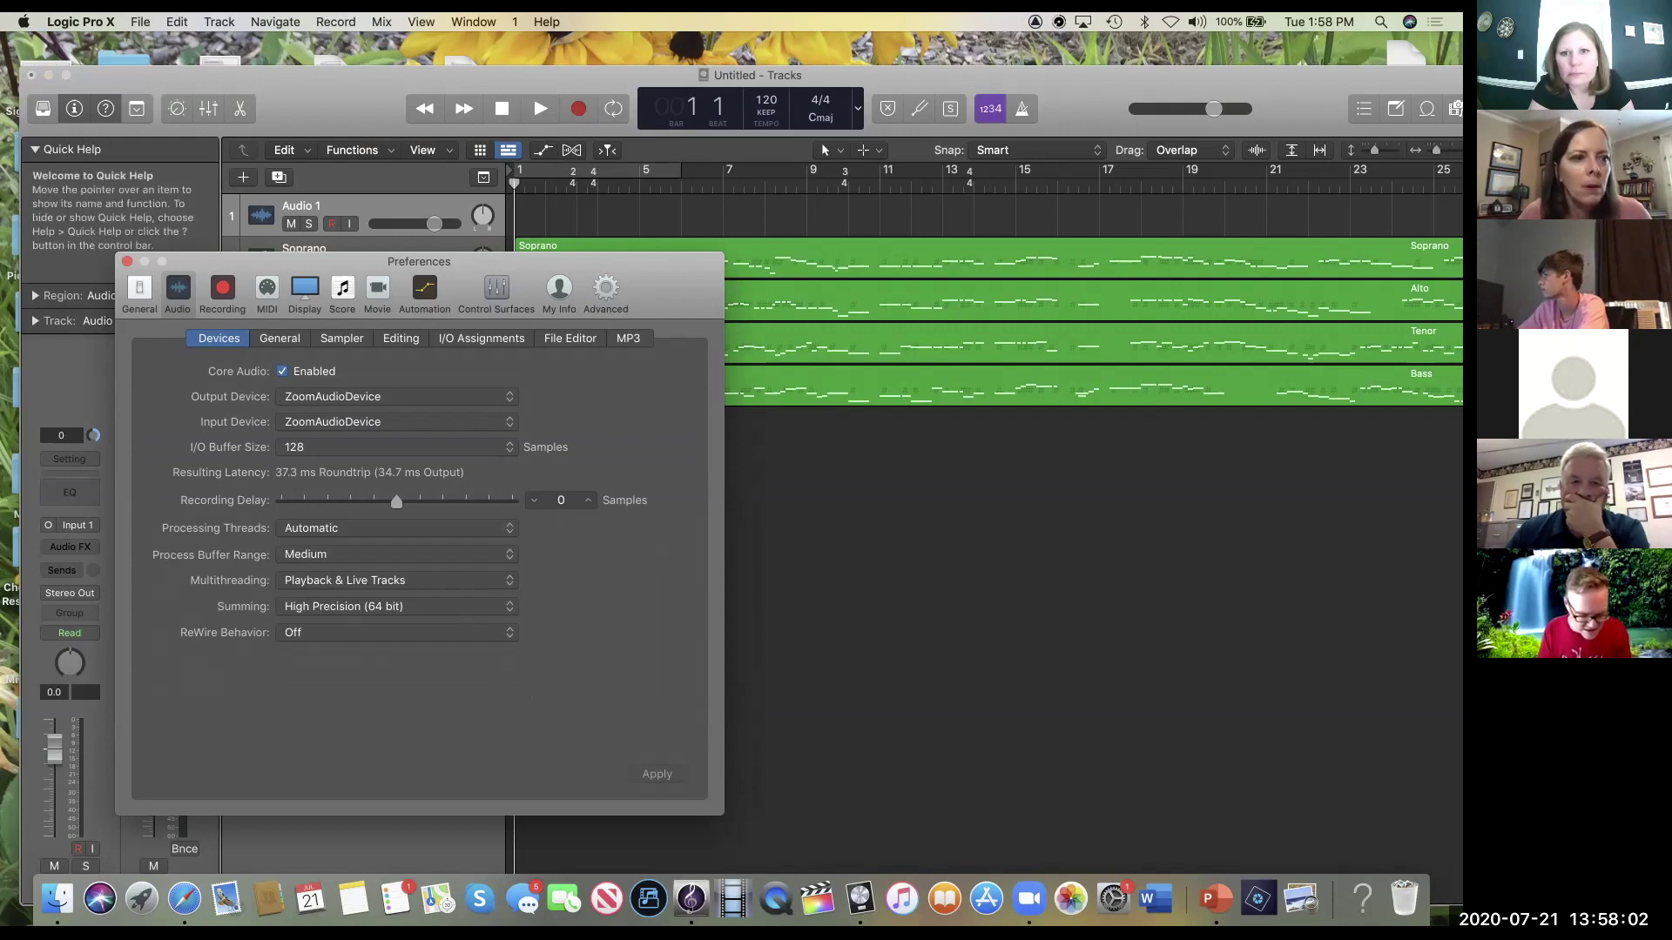
click(127, 261)
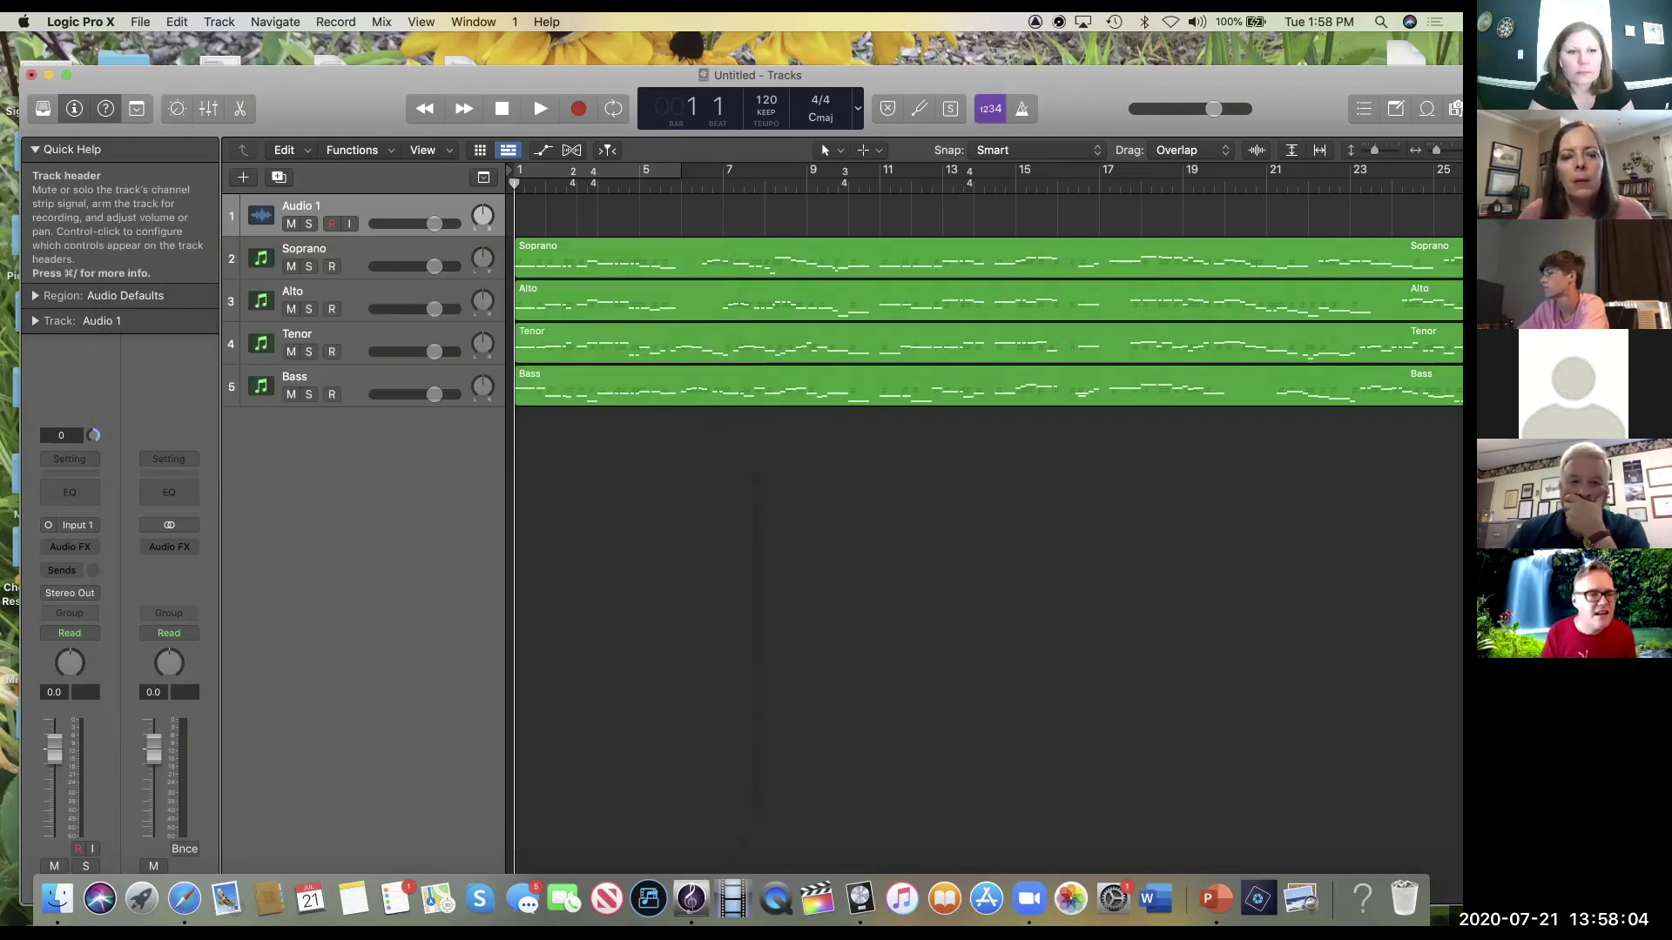
Step: Play the imported voice tracks briefly from the start, stop playback, and return the playhead to bar 1
key(space)
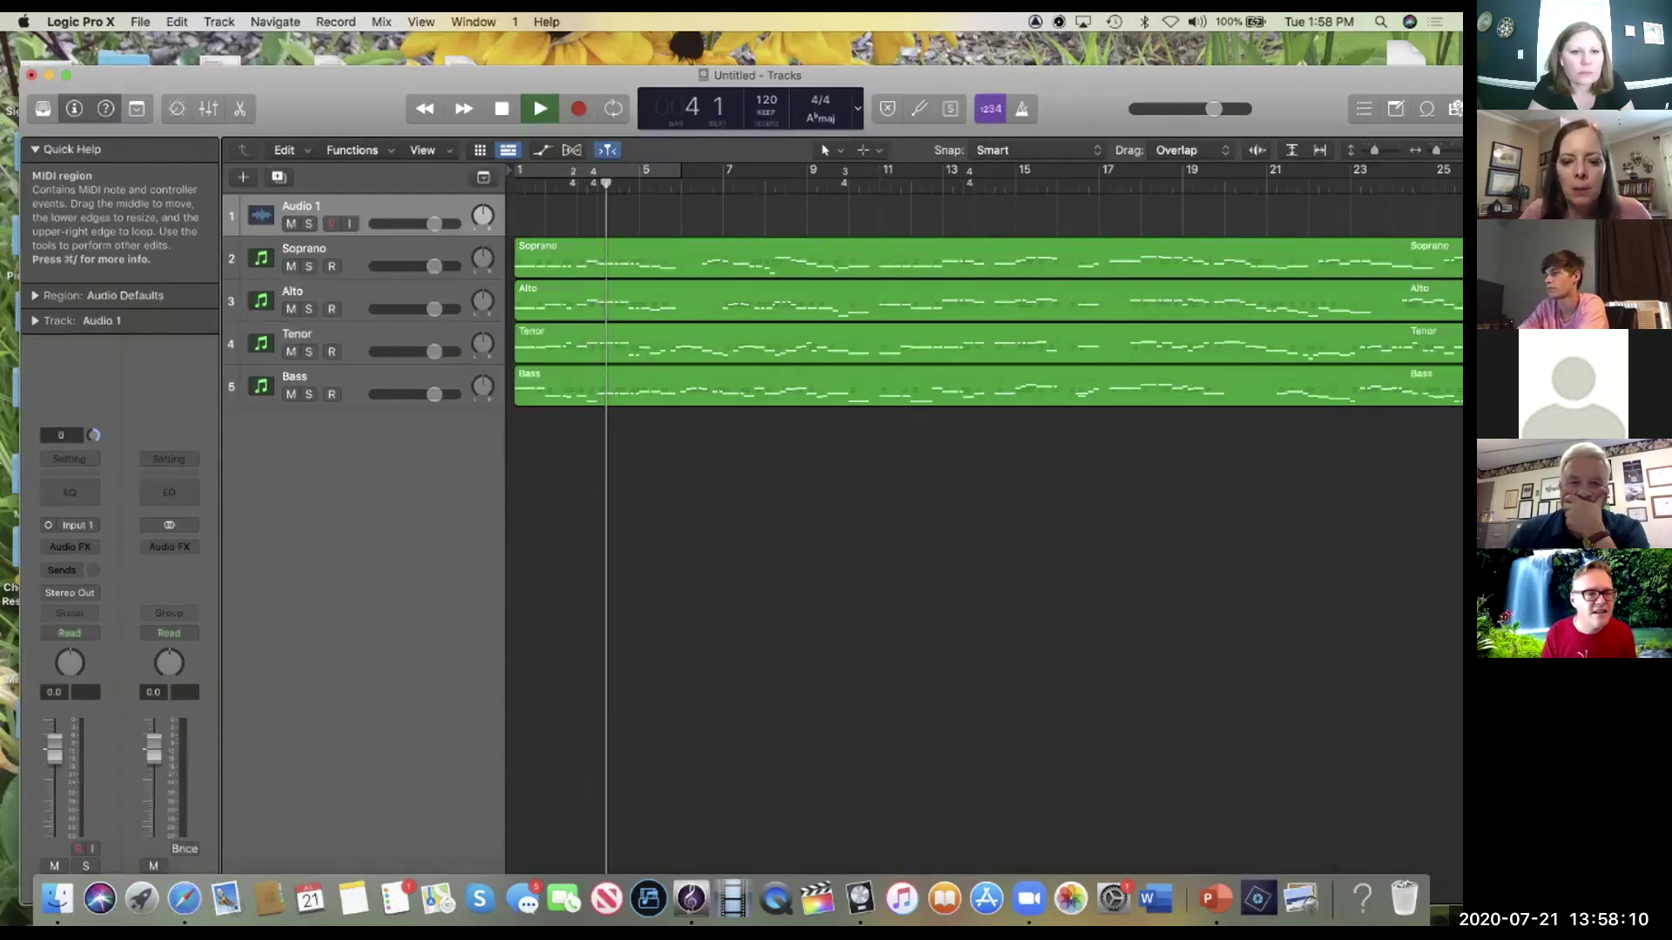
key(space)
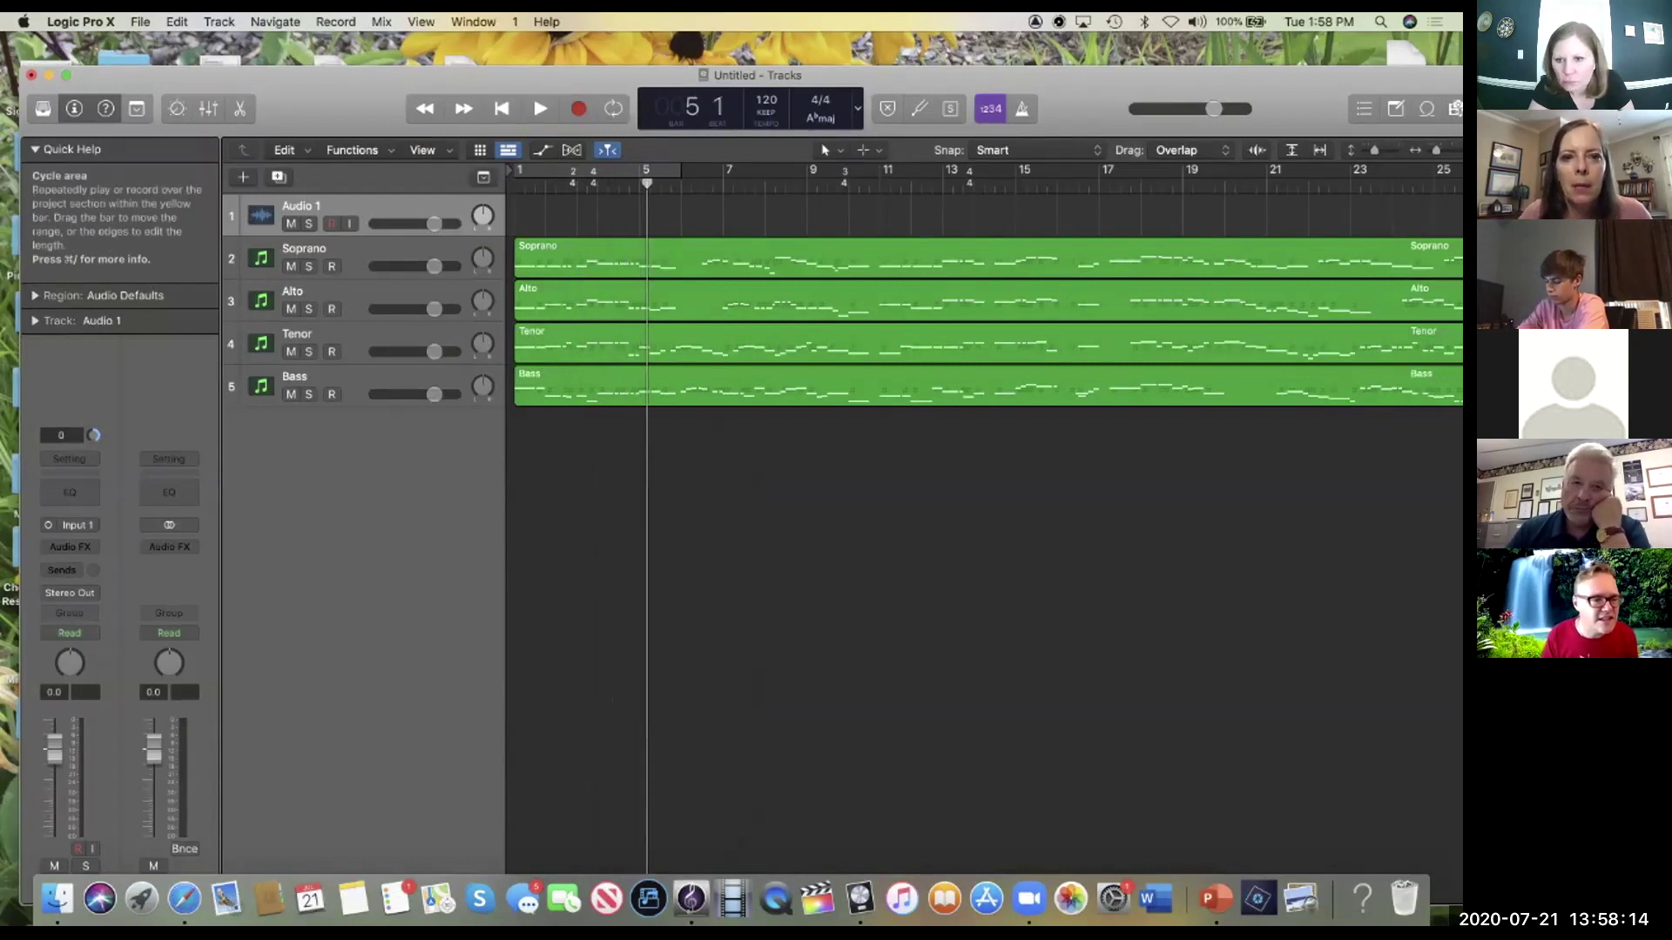
drag(646, 183, 514, 183)
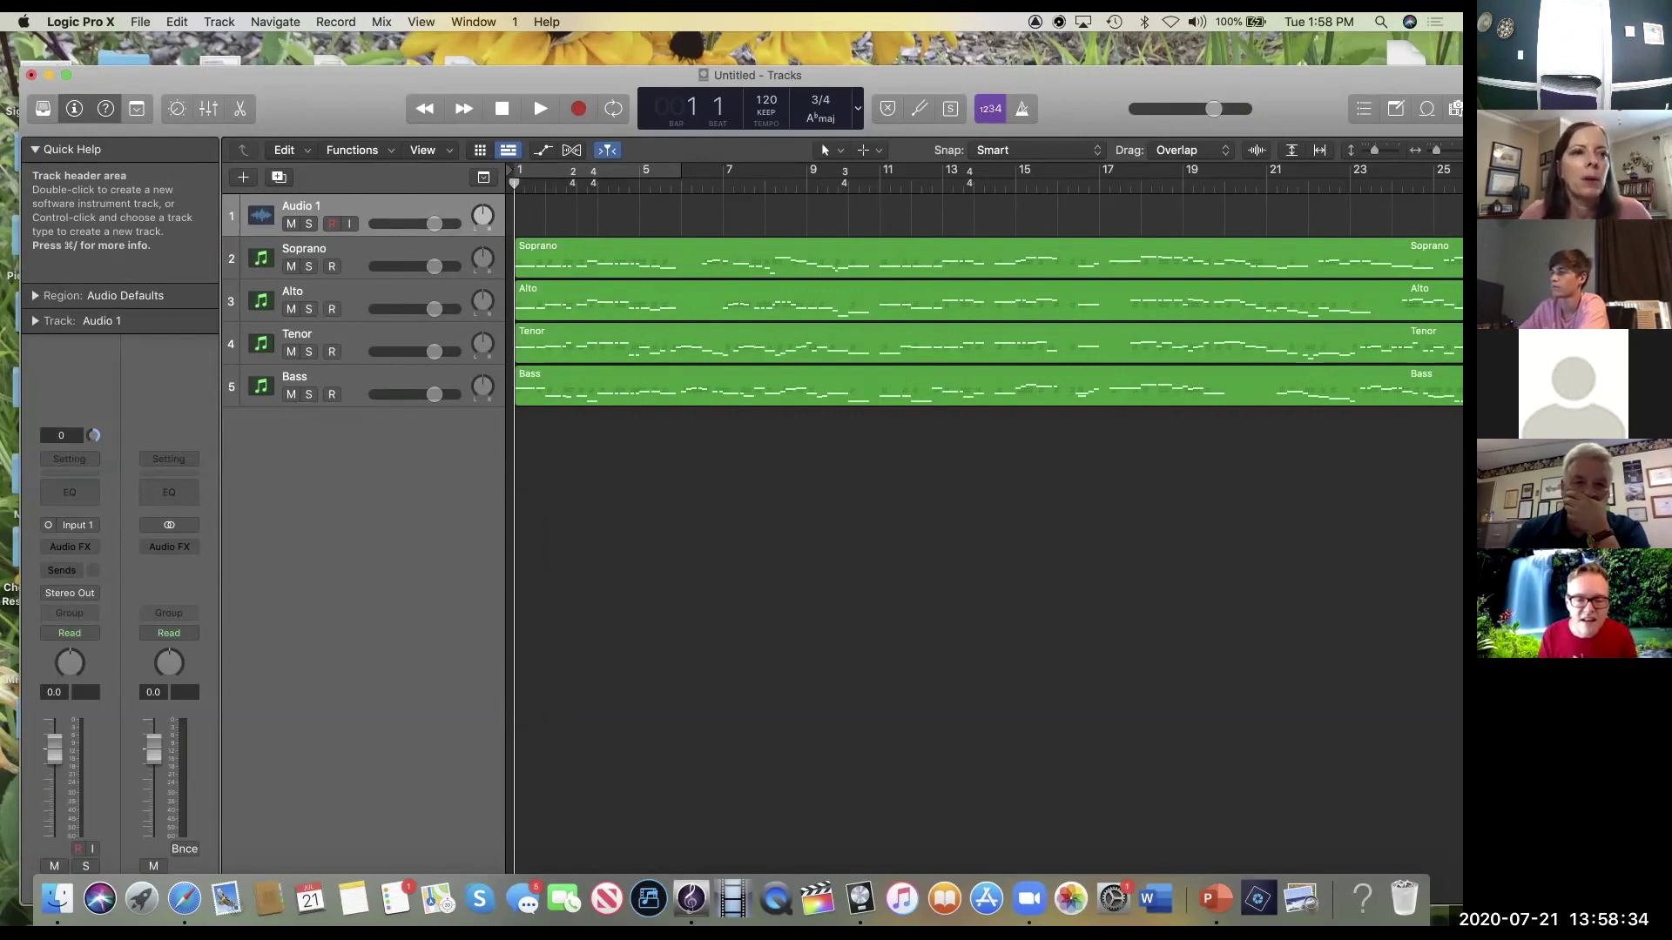
Step: Search the sound Library for piano, apply the Grand Piano patch to the Audio 1 track, and test playback briefly
click(43, 108)
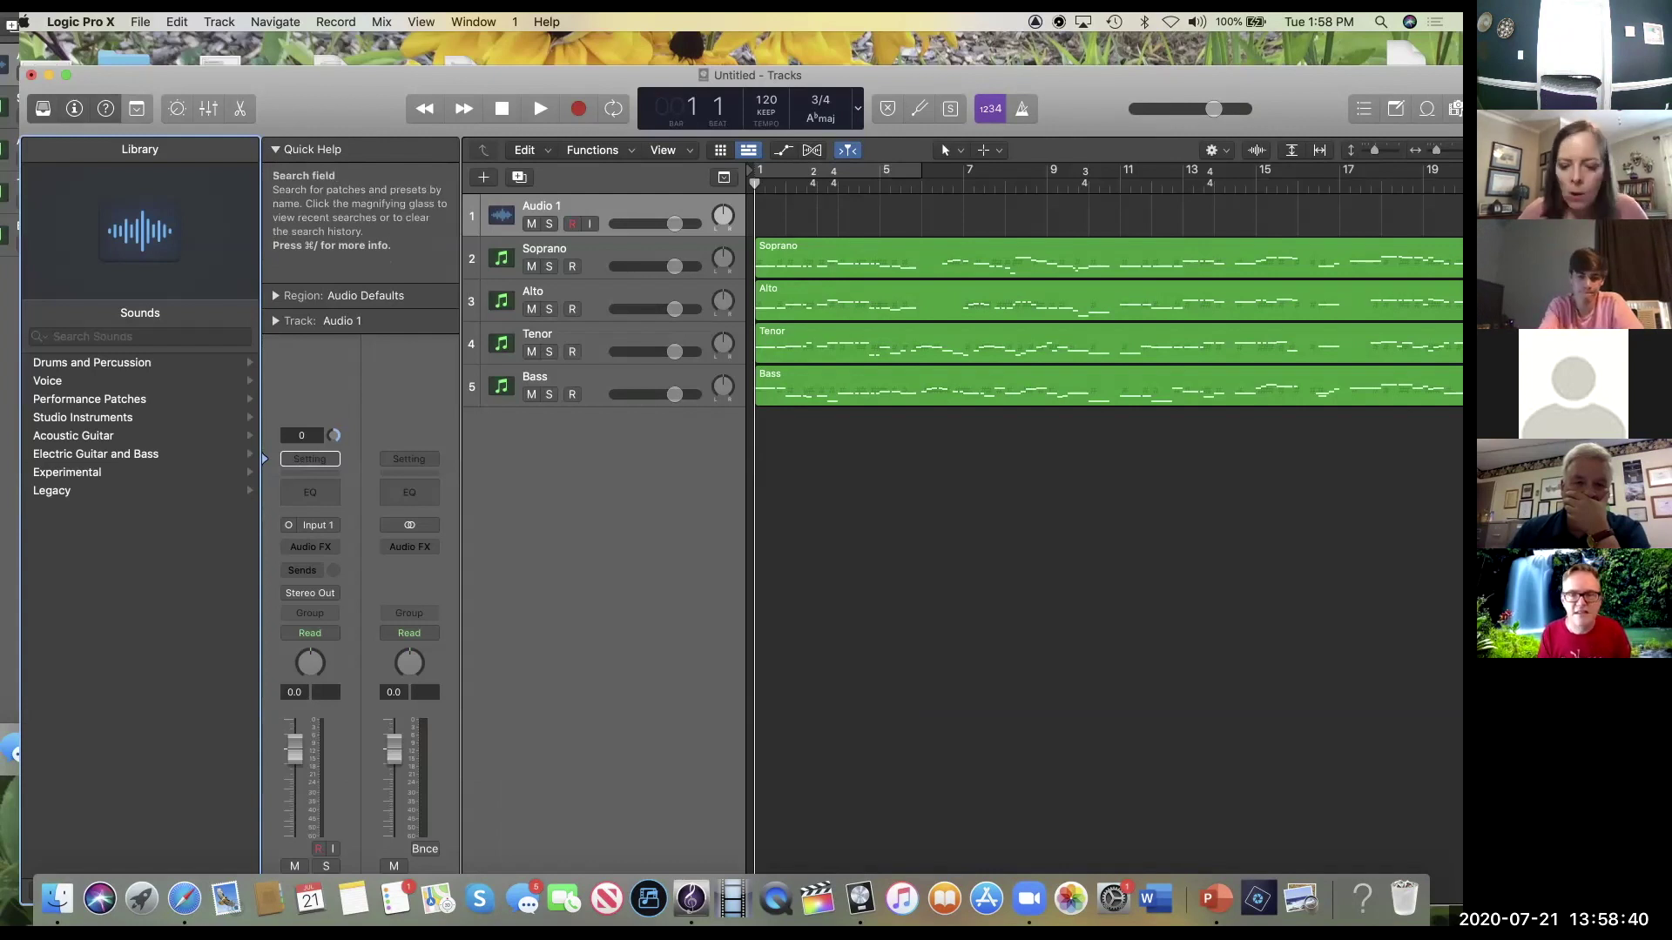
click(105, 336)
text(piano)
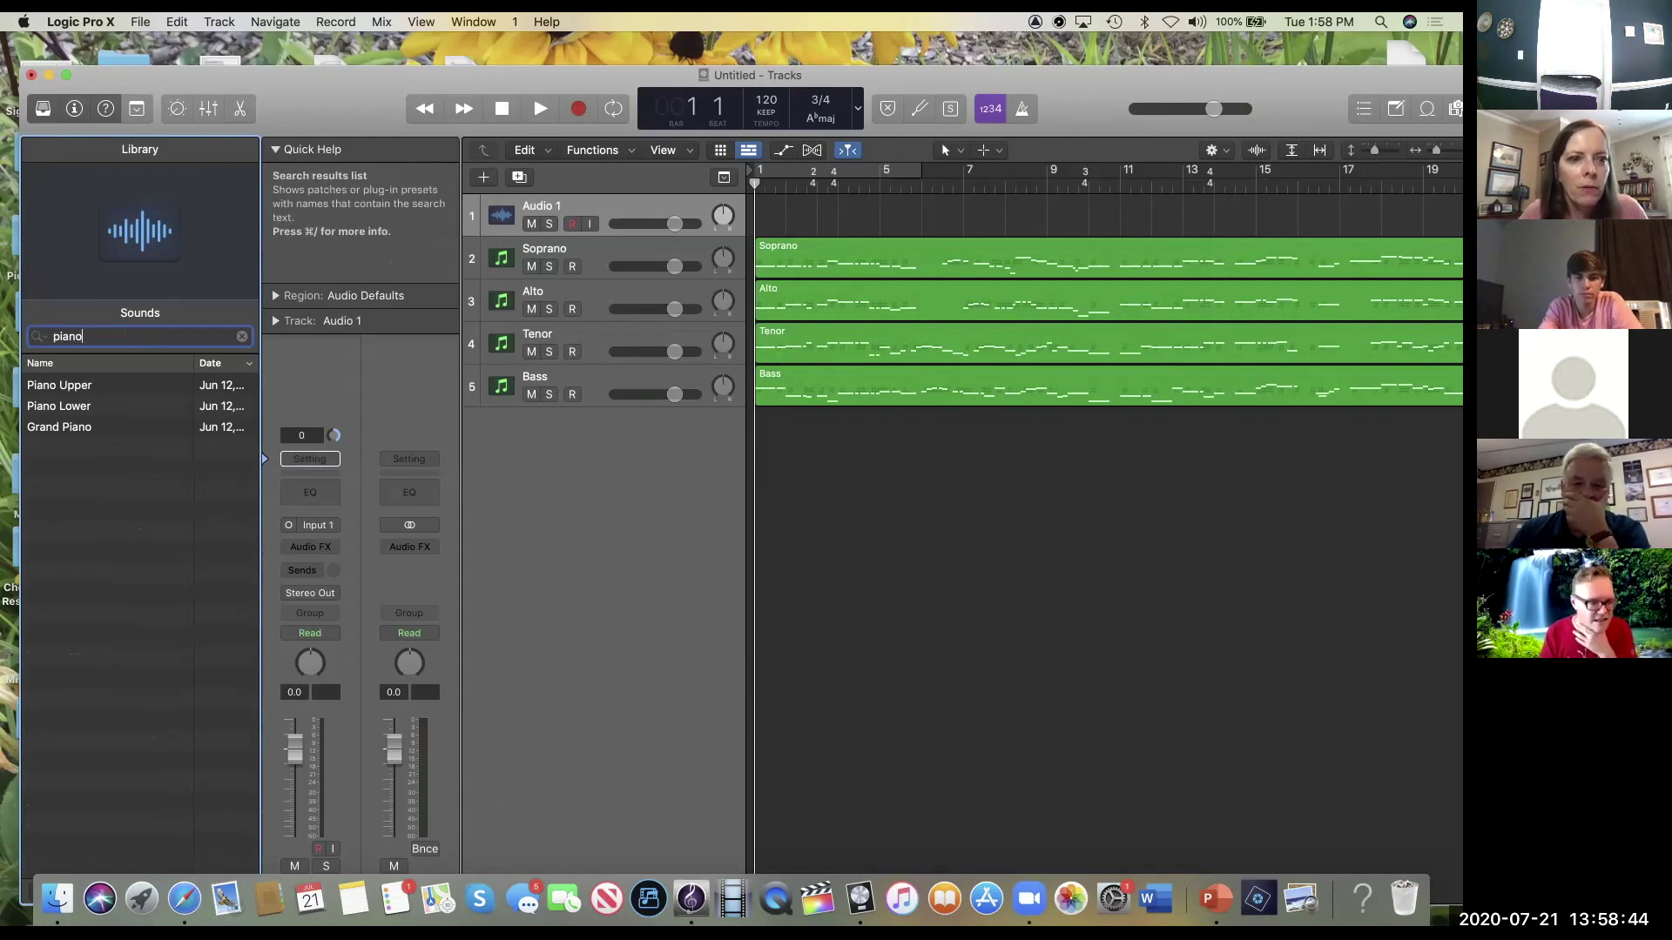
click(59, 427)
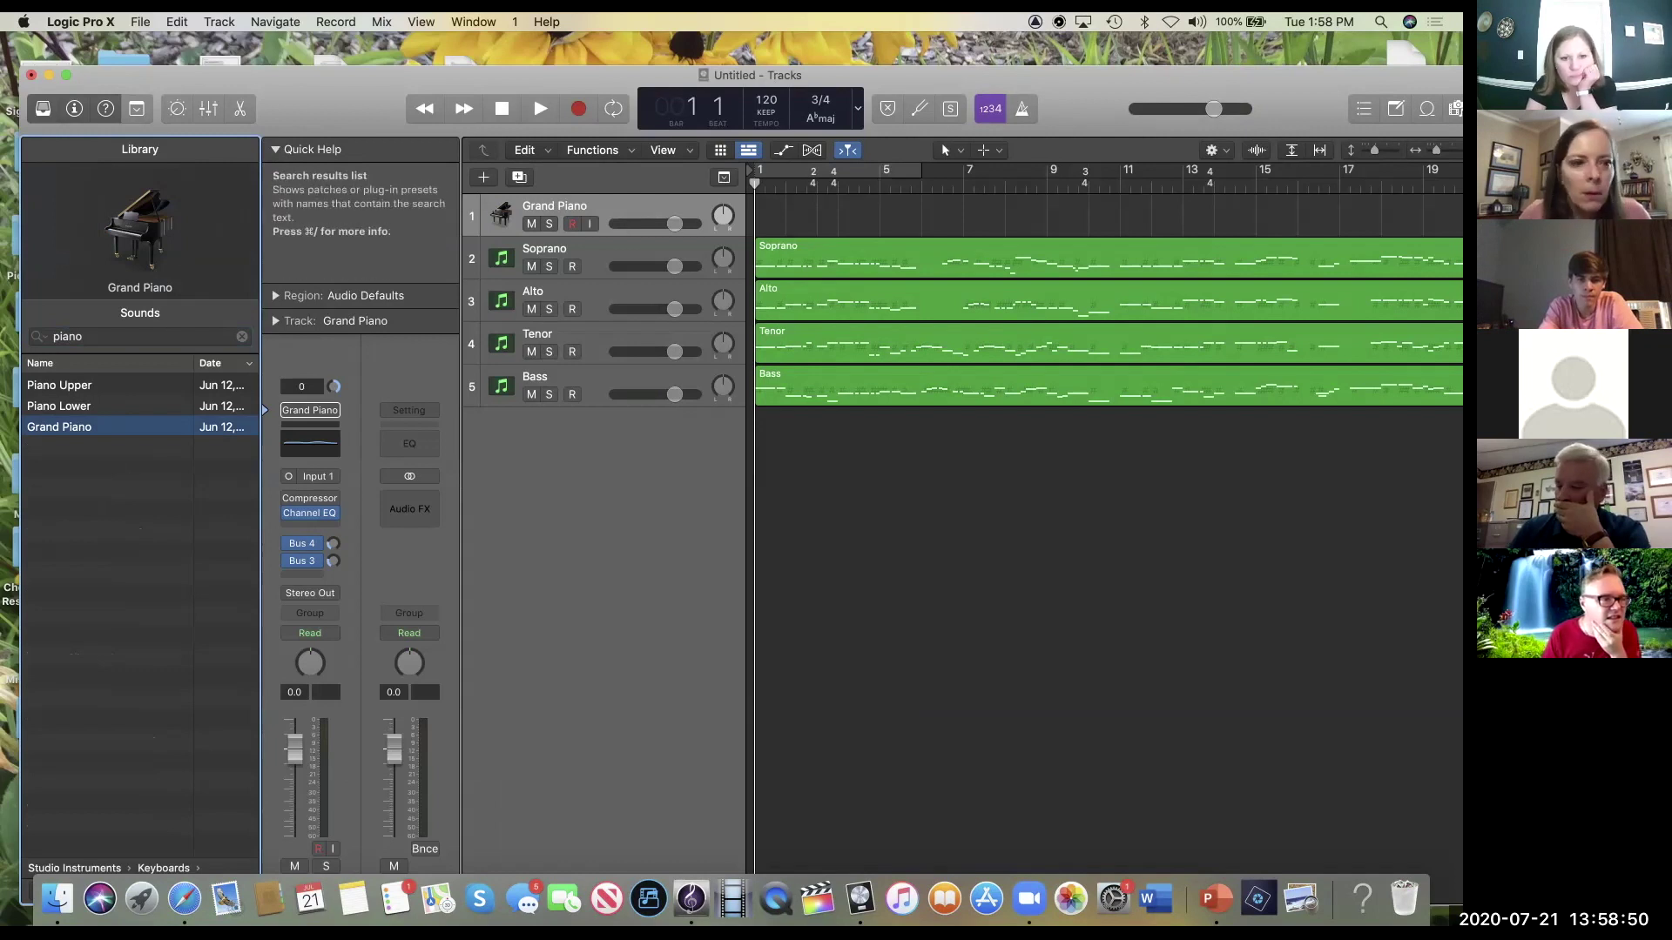
key(Escape)
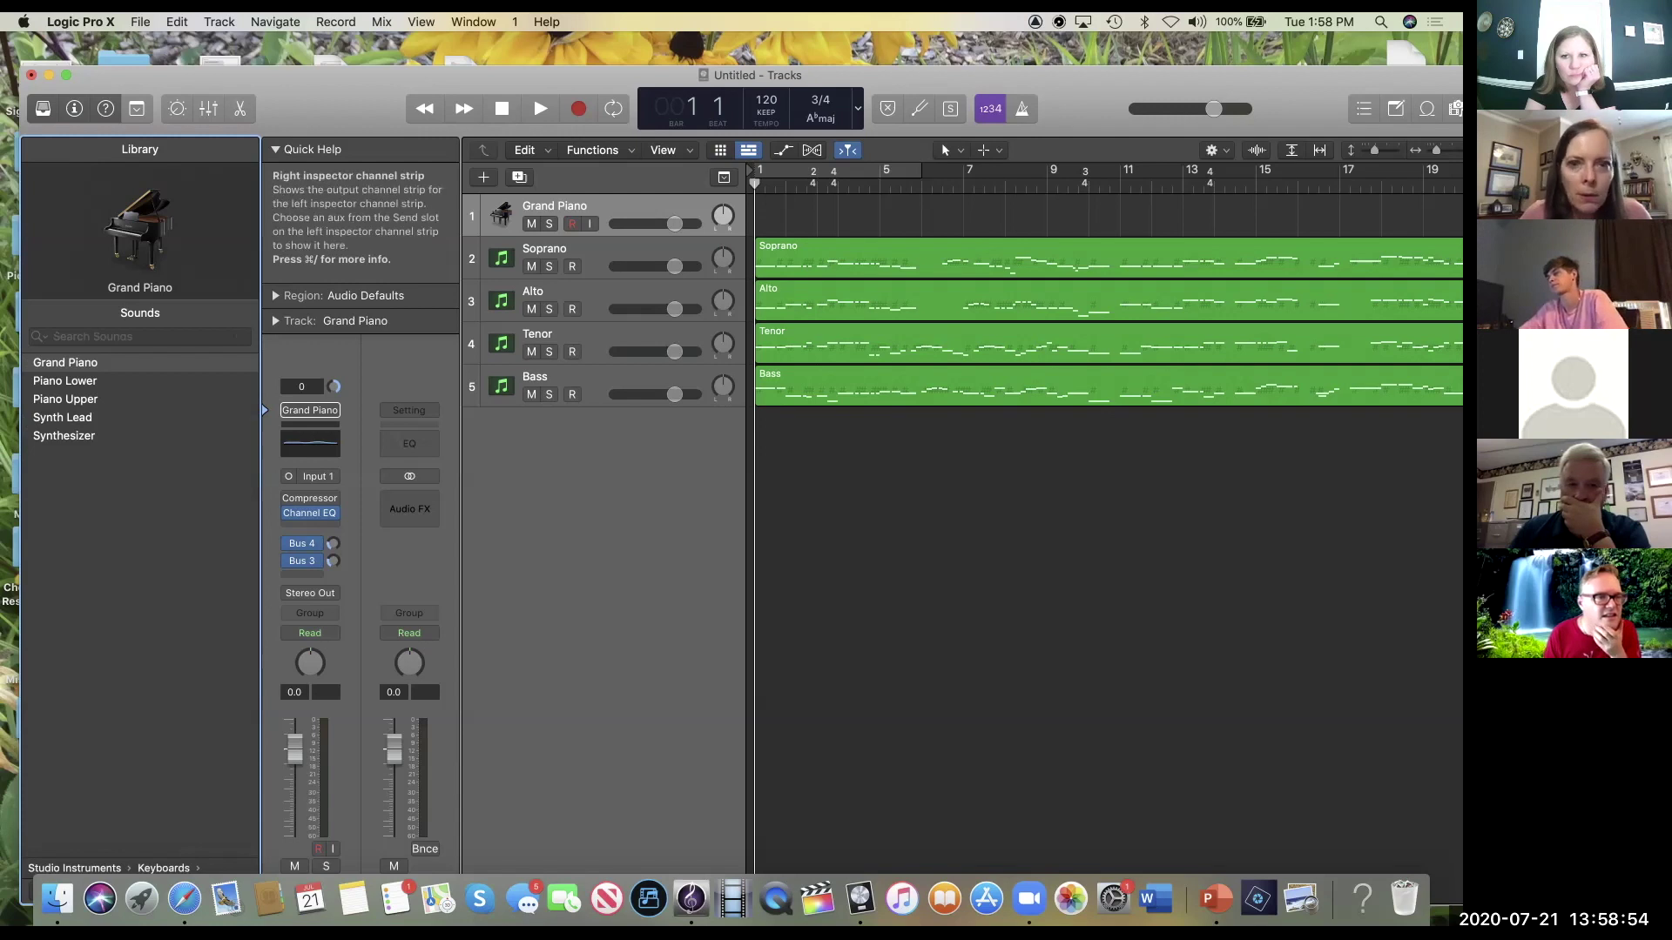
key(space)
key(space)
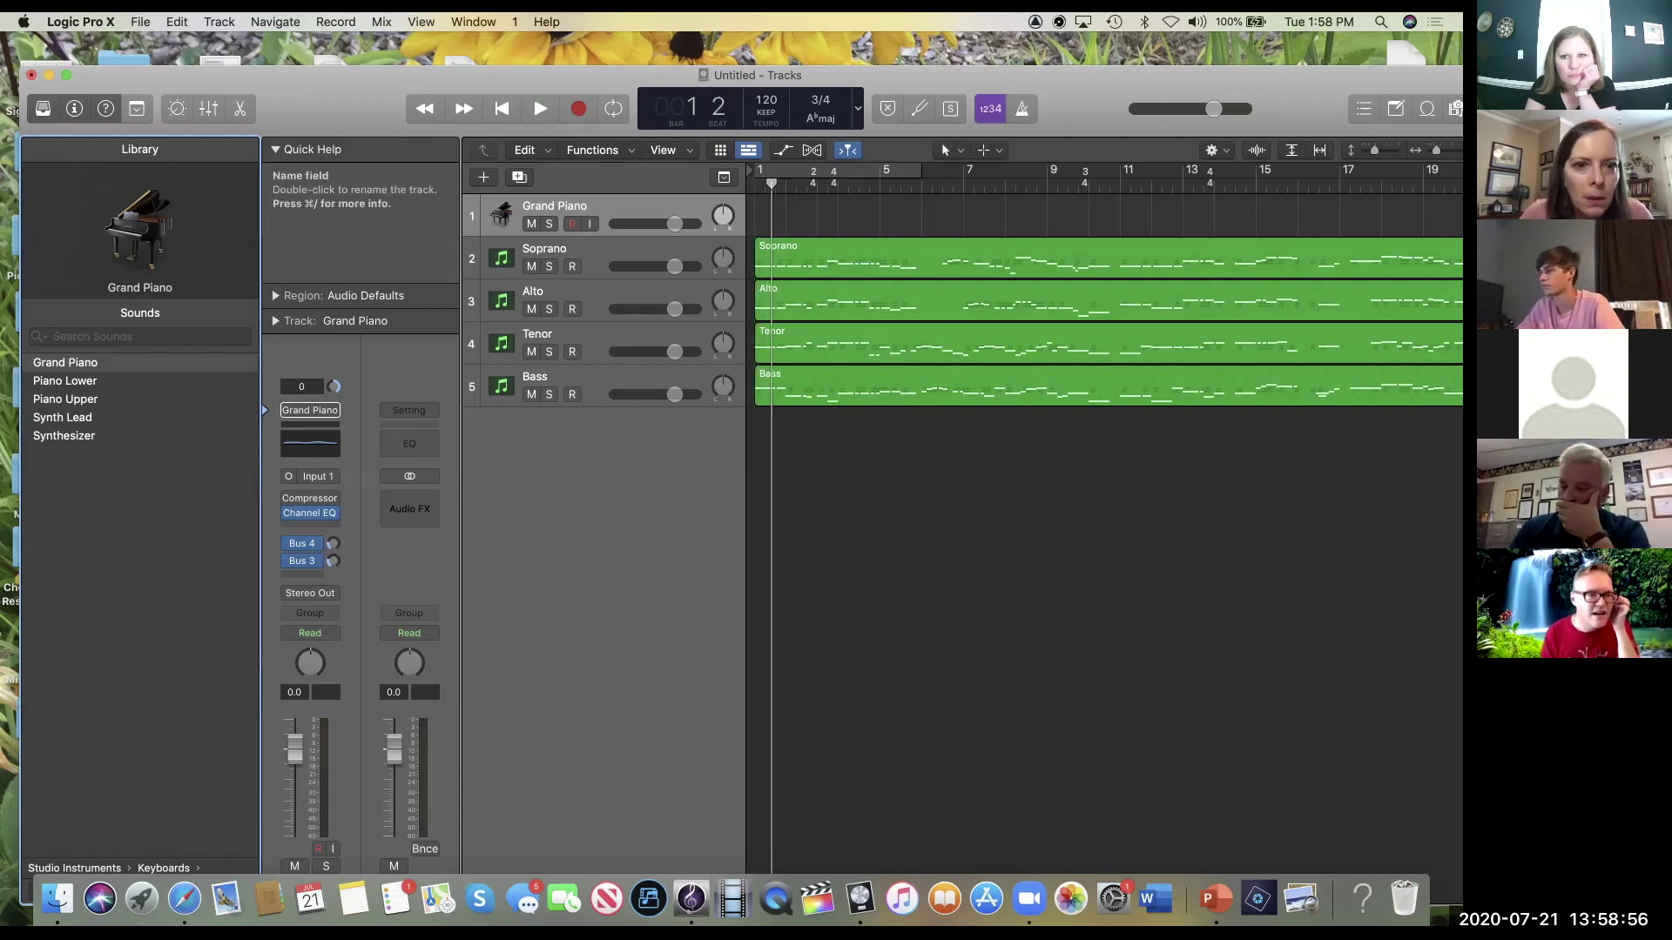
Step: Assign the Boesendorfer Grand Piano patch from the Piano category to the Soprano track and start playback to hear it
key(Tab)
key(Down)
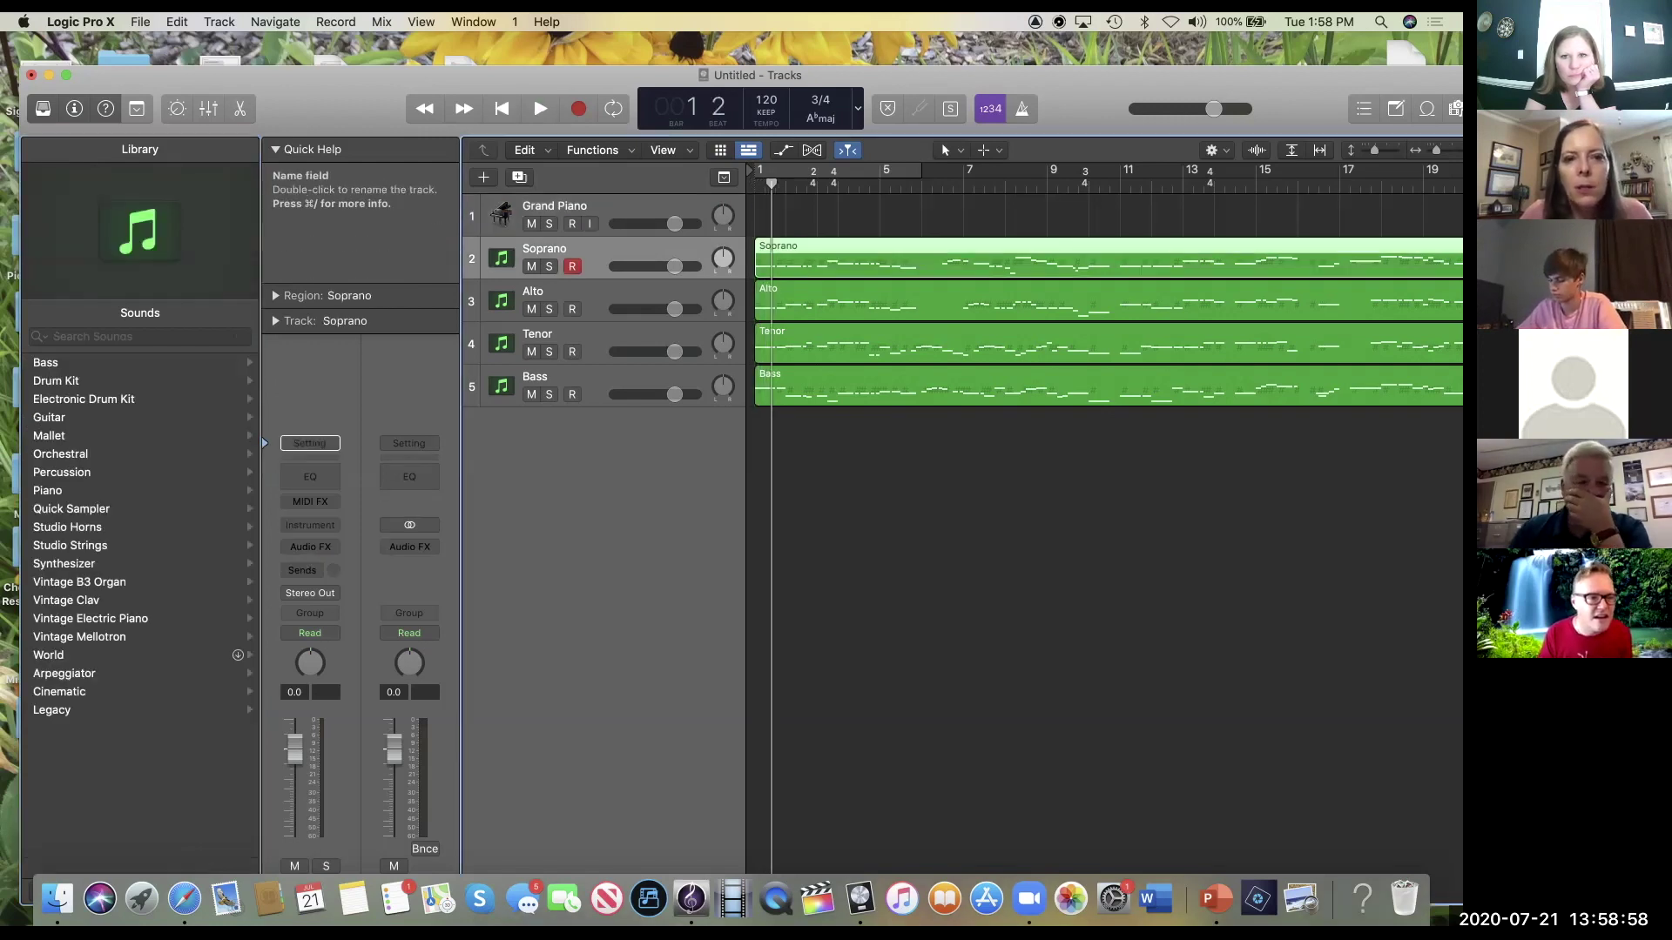
key(Up)
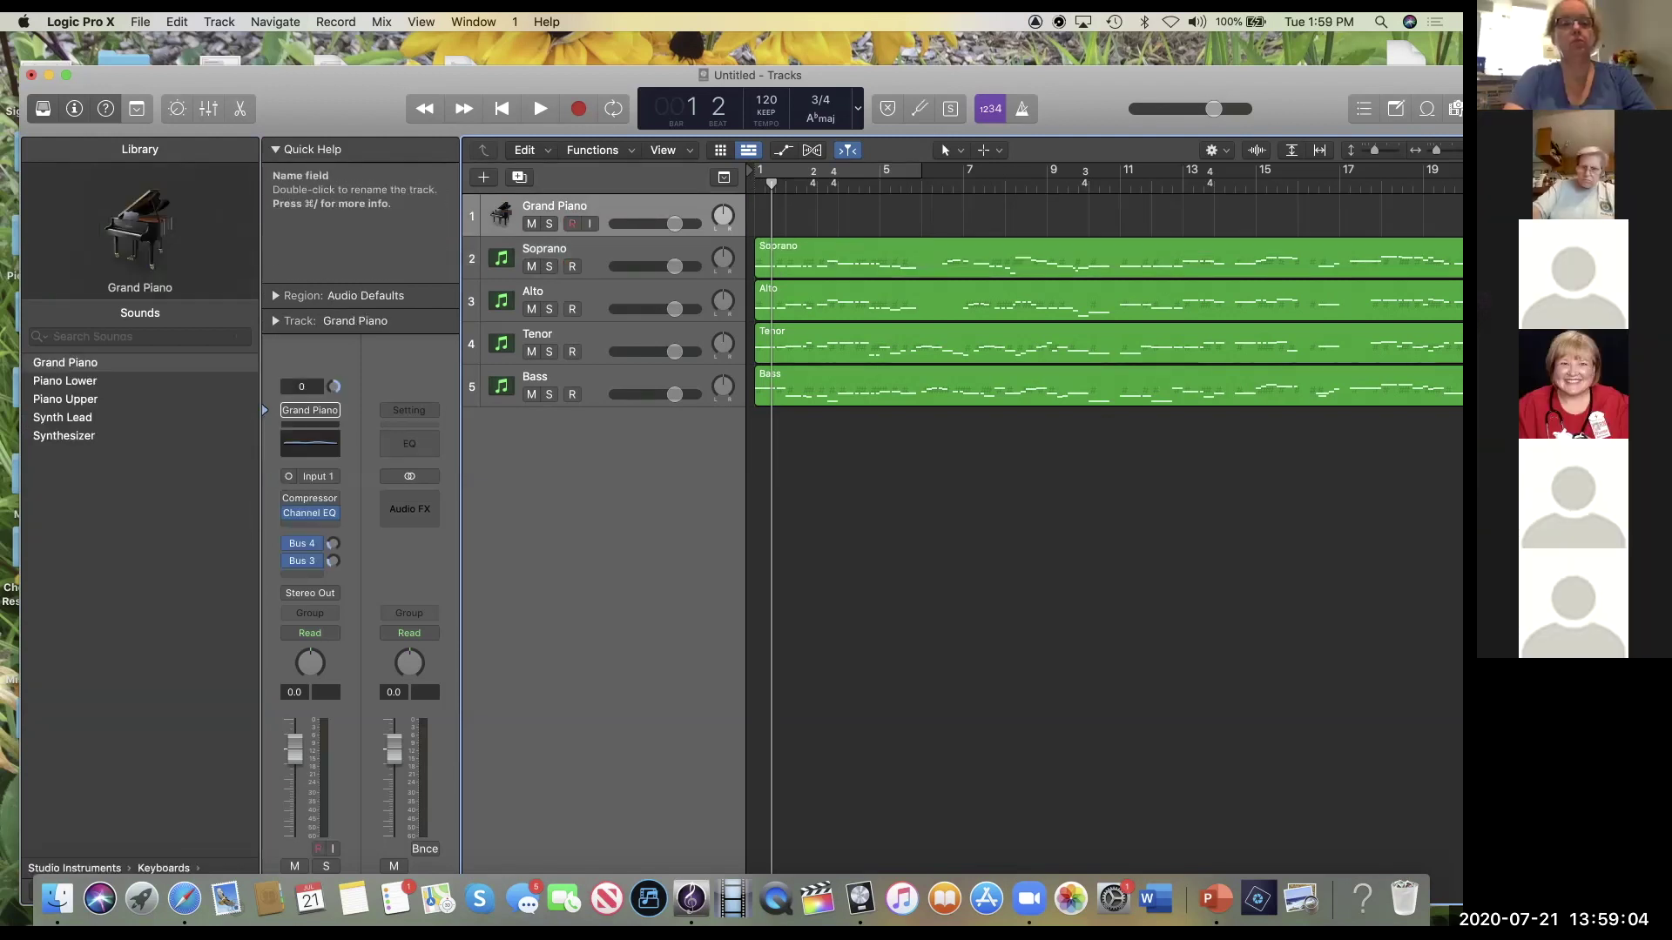
key(Down)
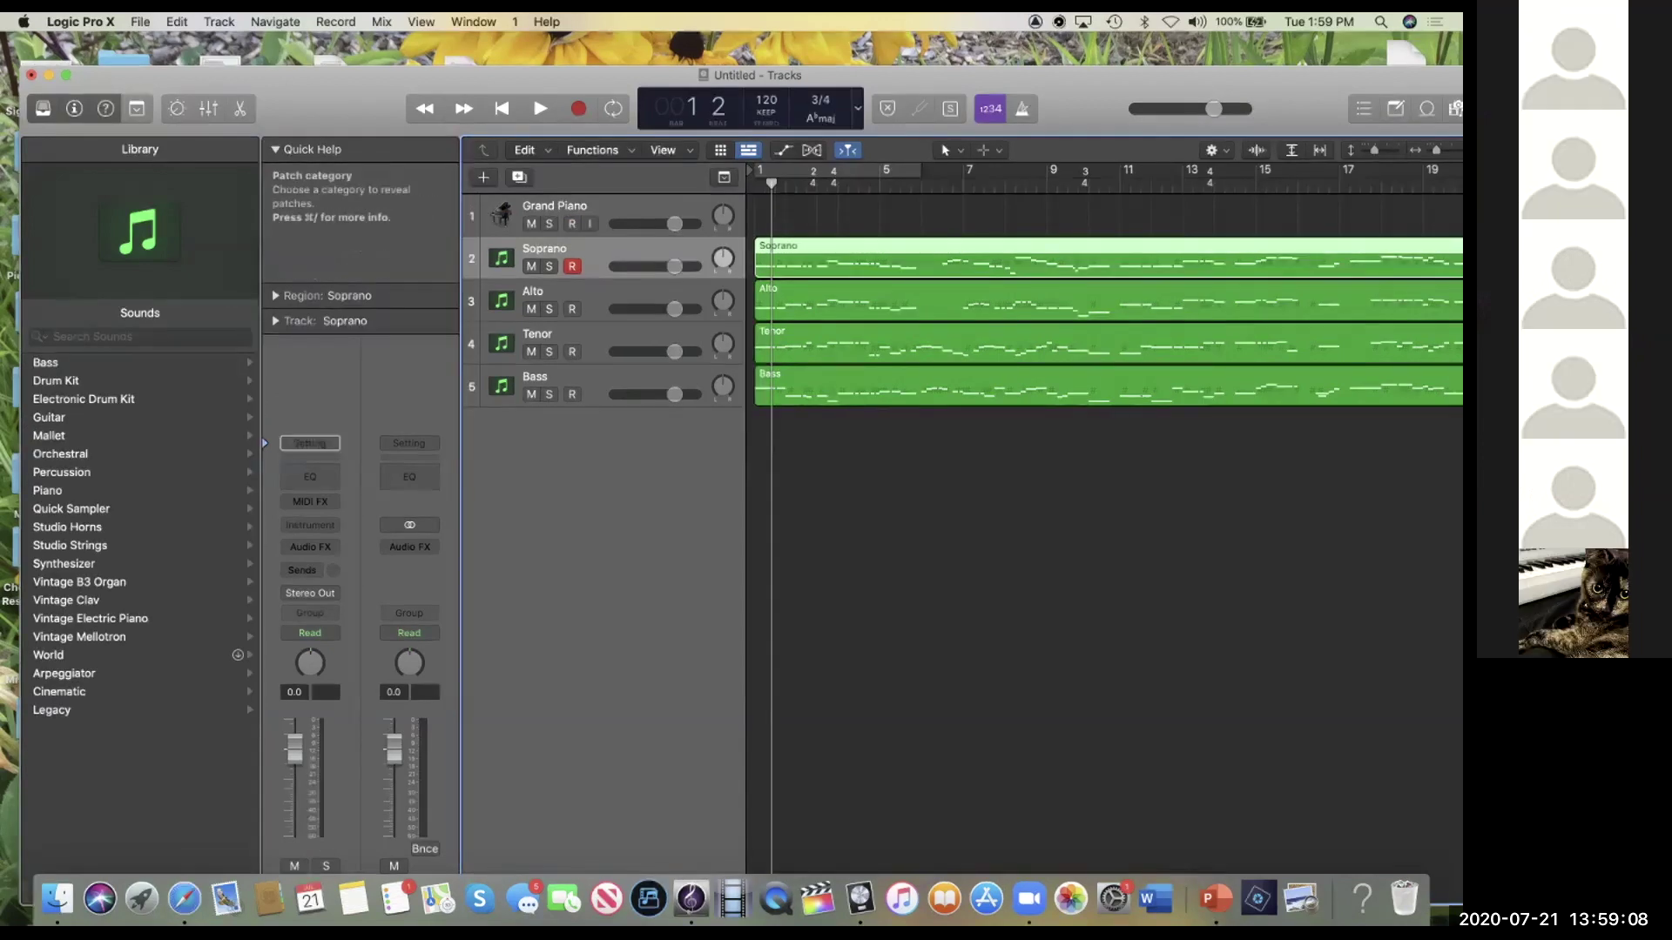
click(47, 490)
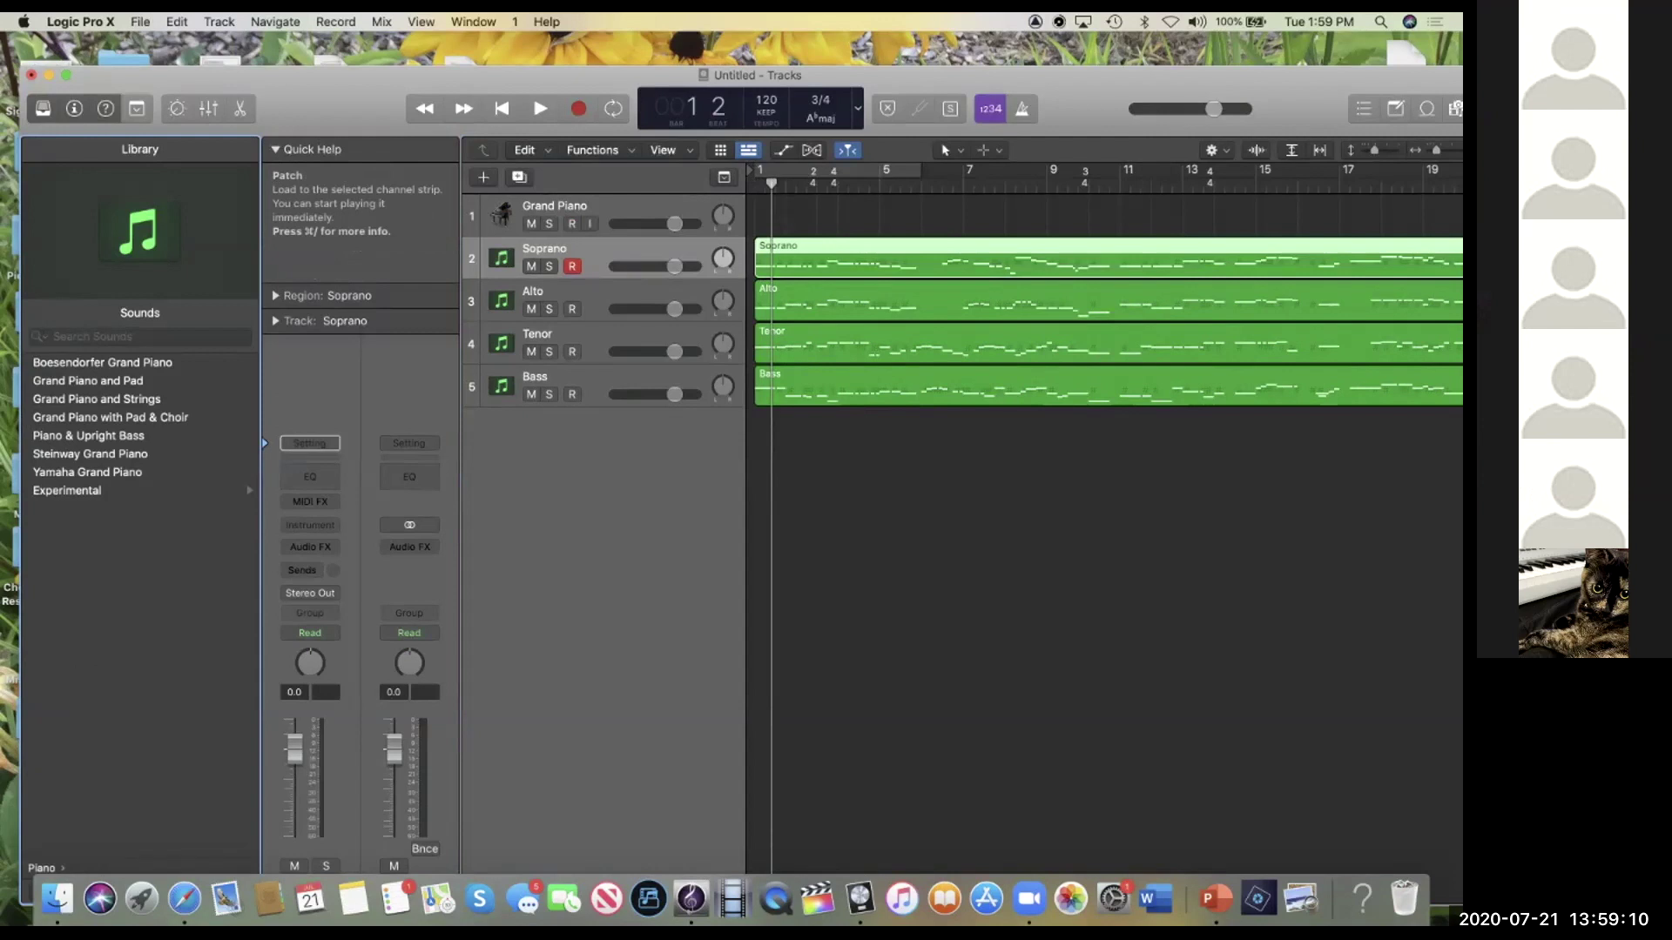
click(102, 362)
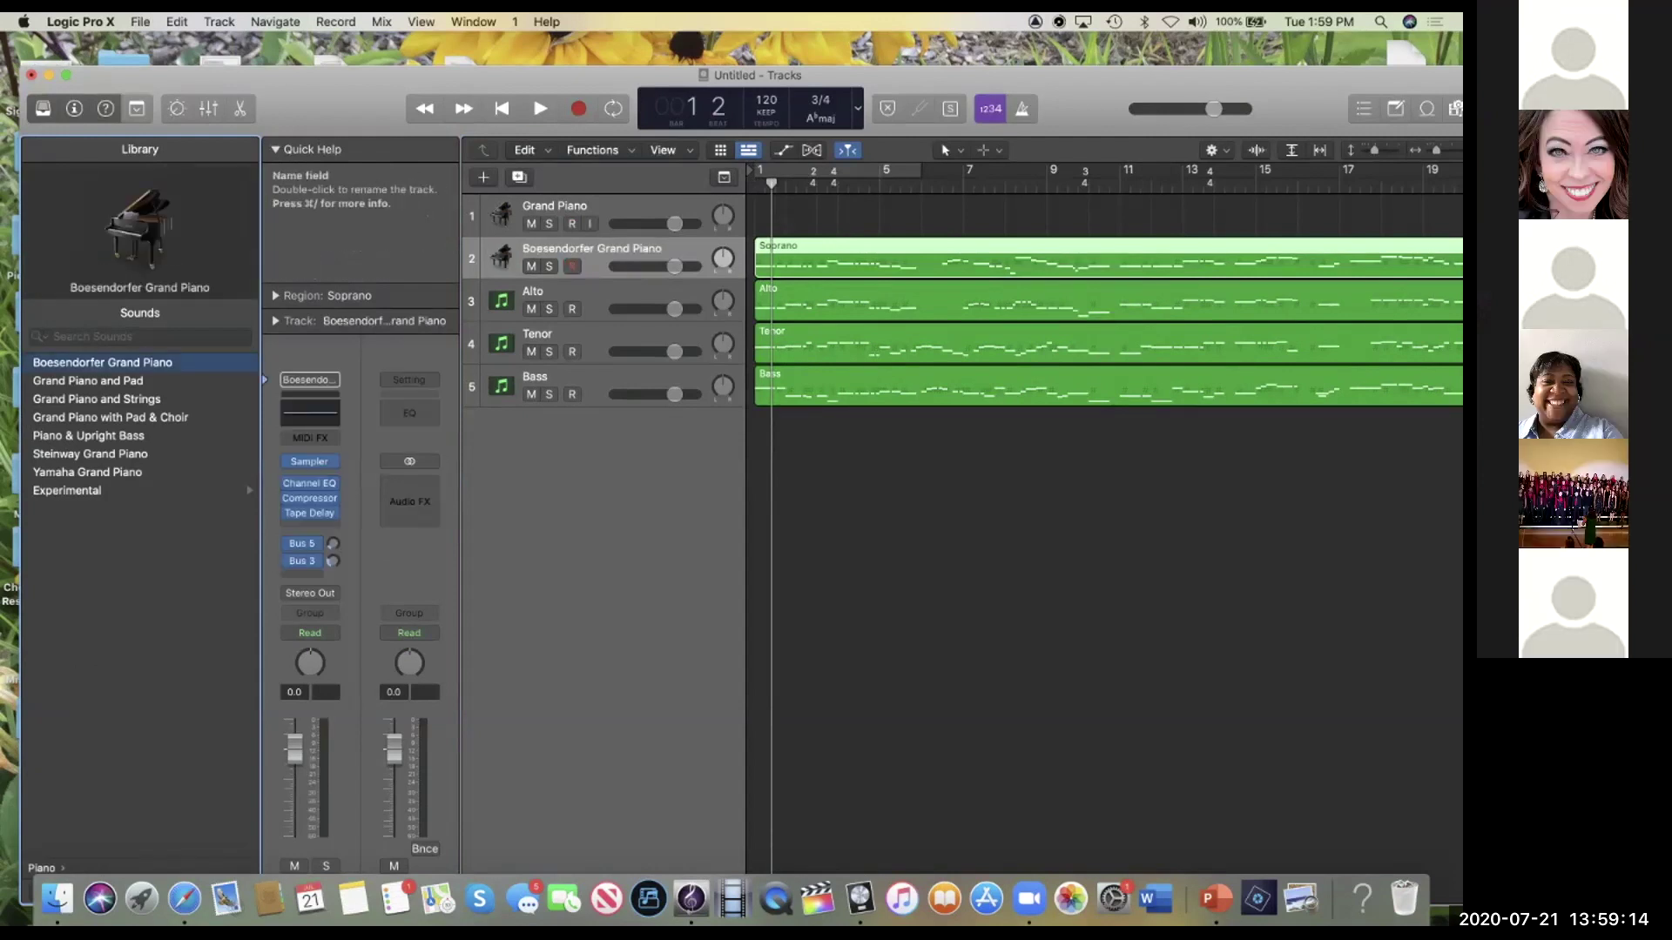
key(space)
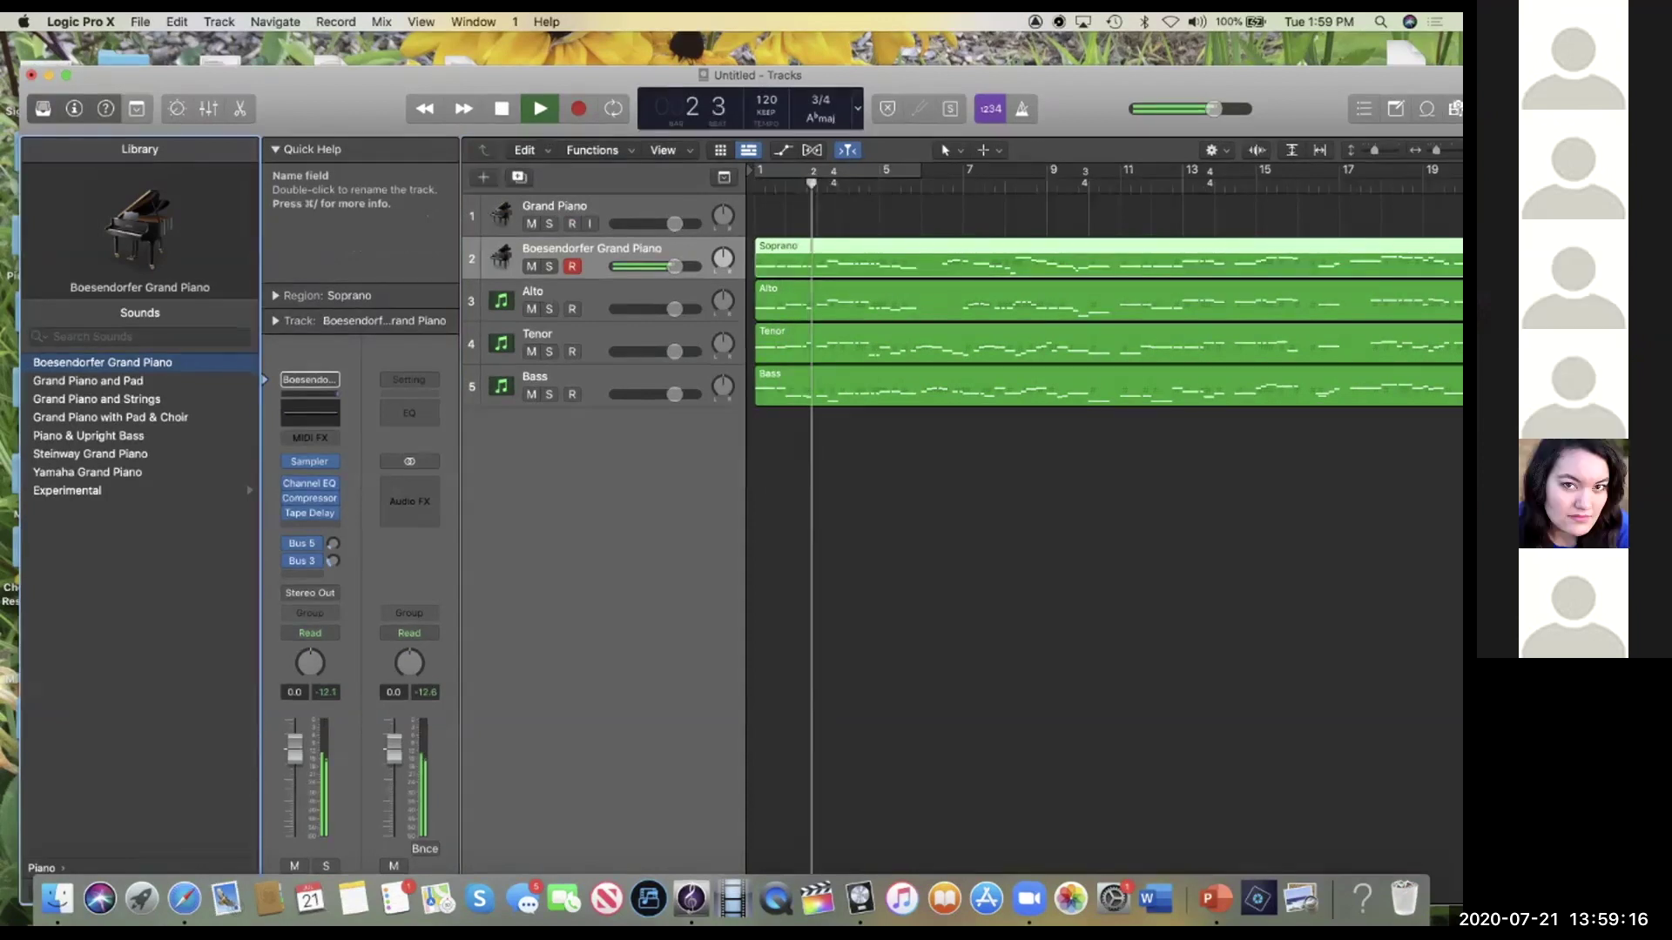
Step: Raise the system volume while listening to the Soprano piano, and return the stopped playhead to bar 1
key(XF86AudioRaiseVolume)
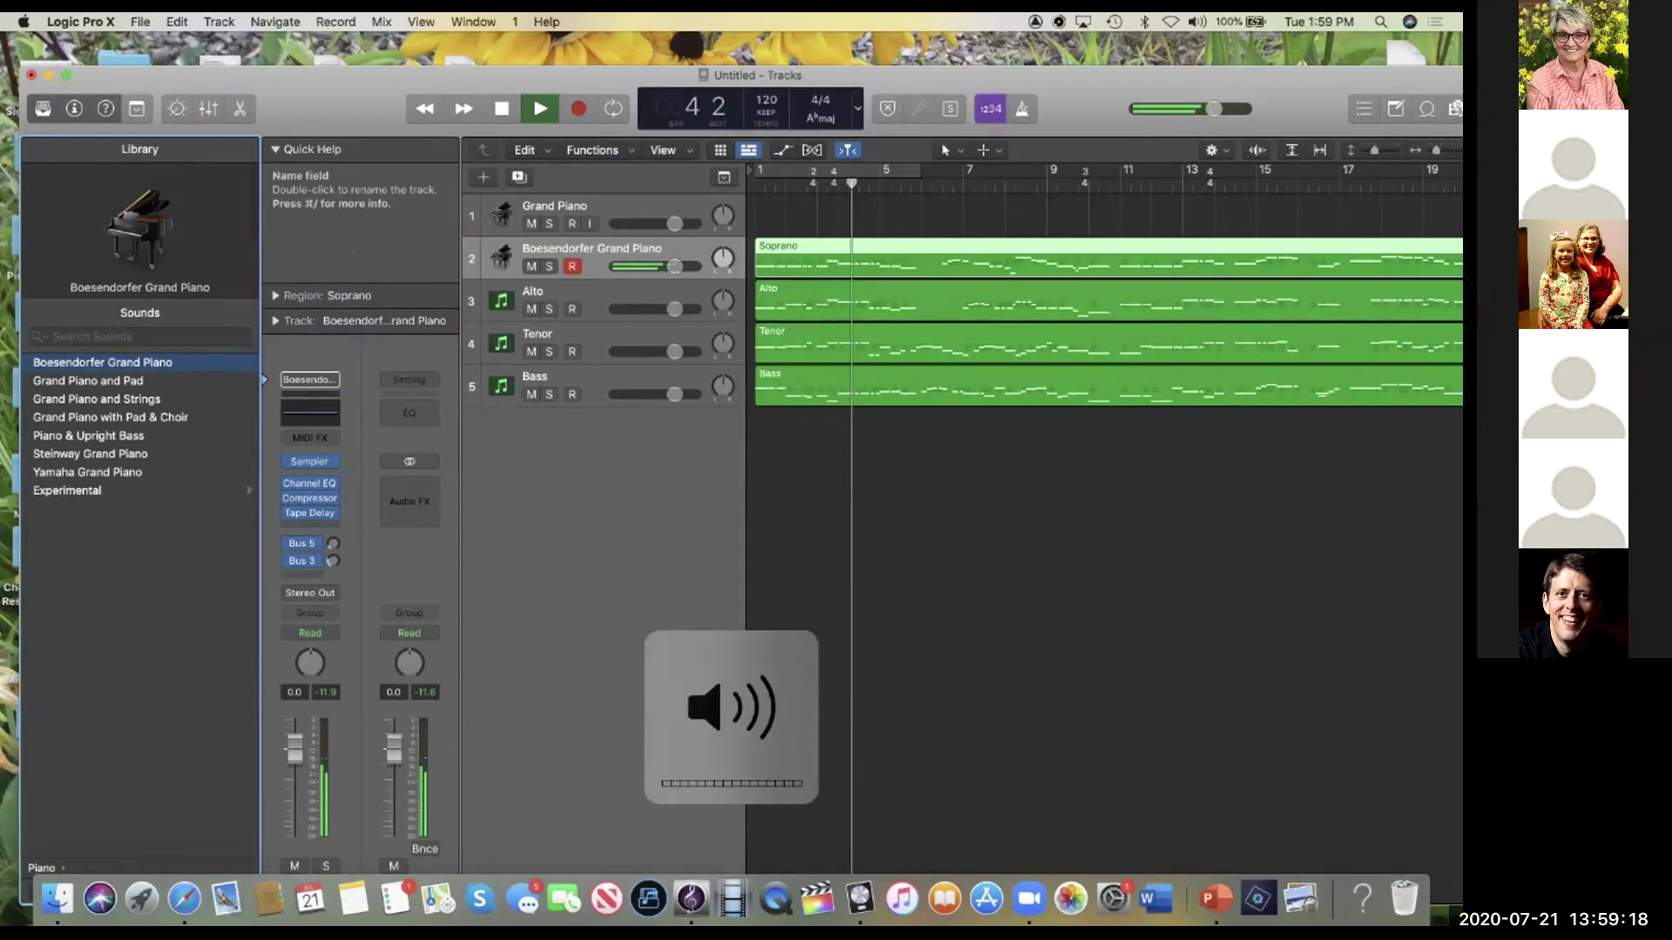
key(space)
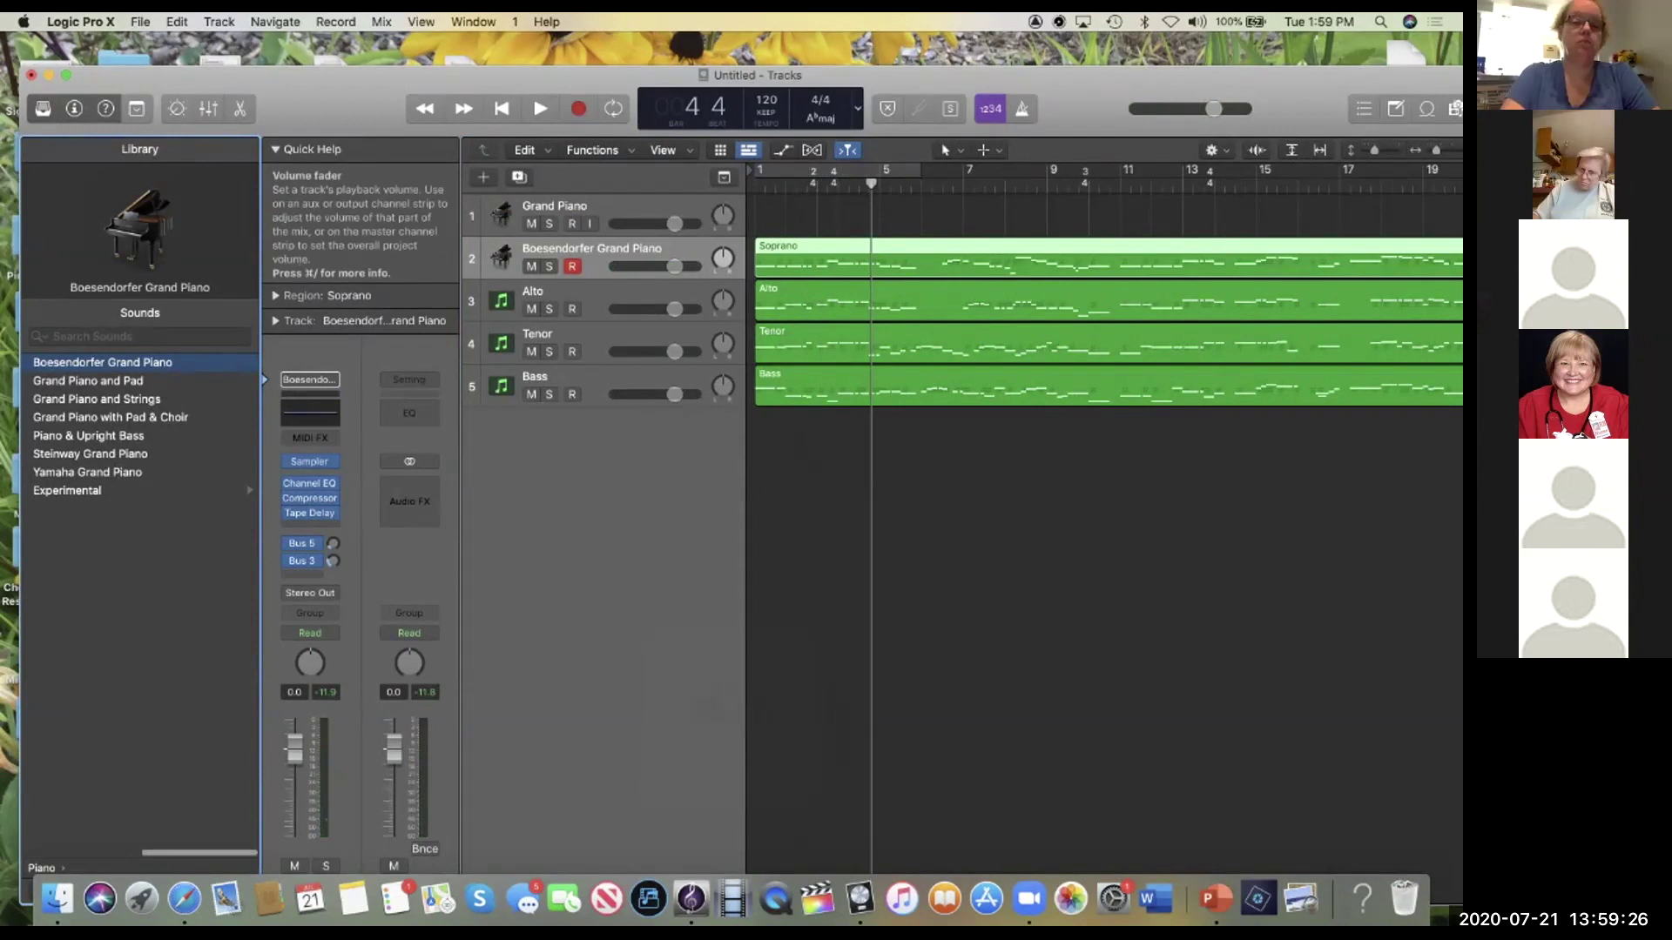
scroll(1106, 322, up, 1)
scroll(1106, 322, down, 1)
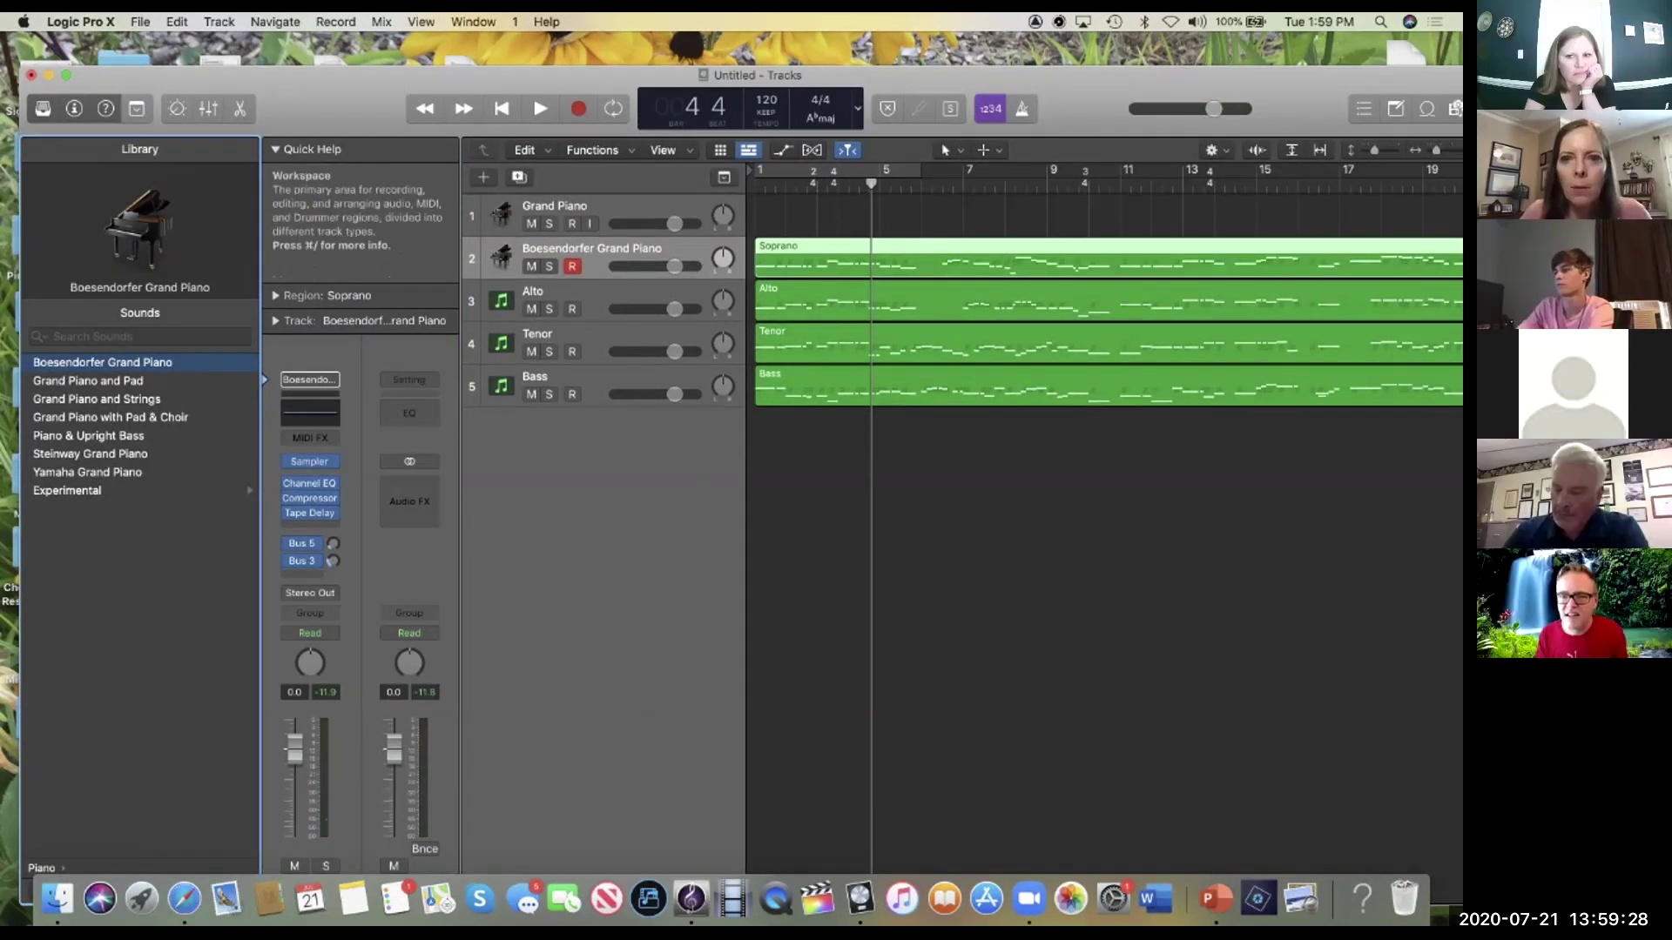
drag(871, 184, 754, 184)
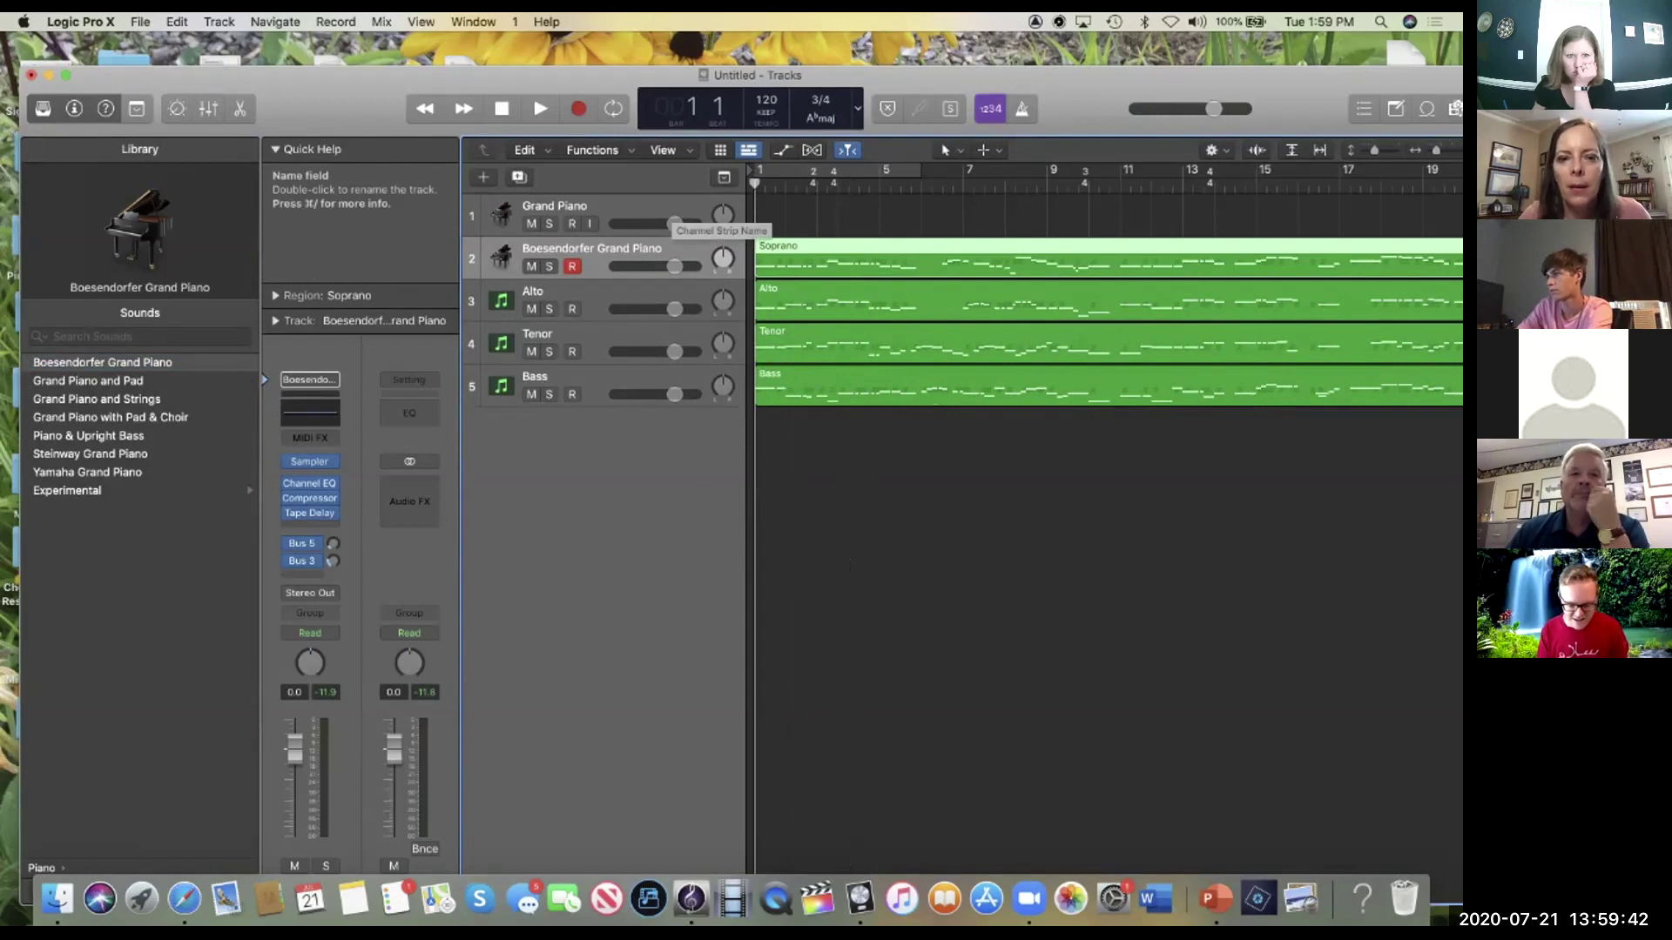
Step: Record a short test take on the Grand Piano audio track from bar 1, and stop recording
click(662, 209)
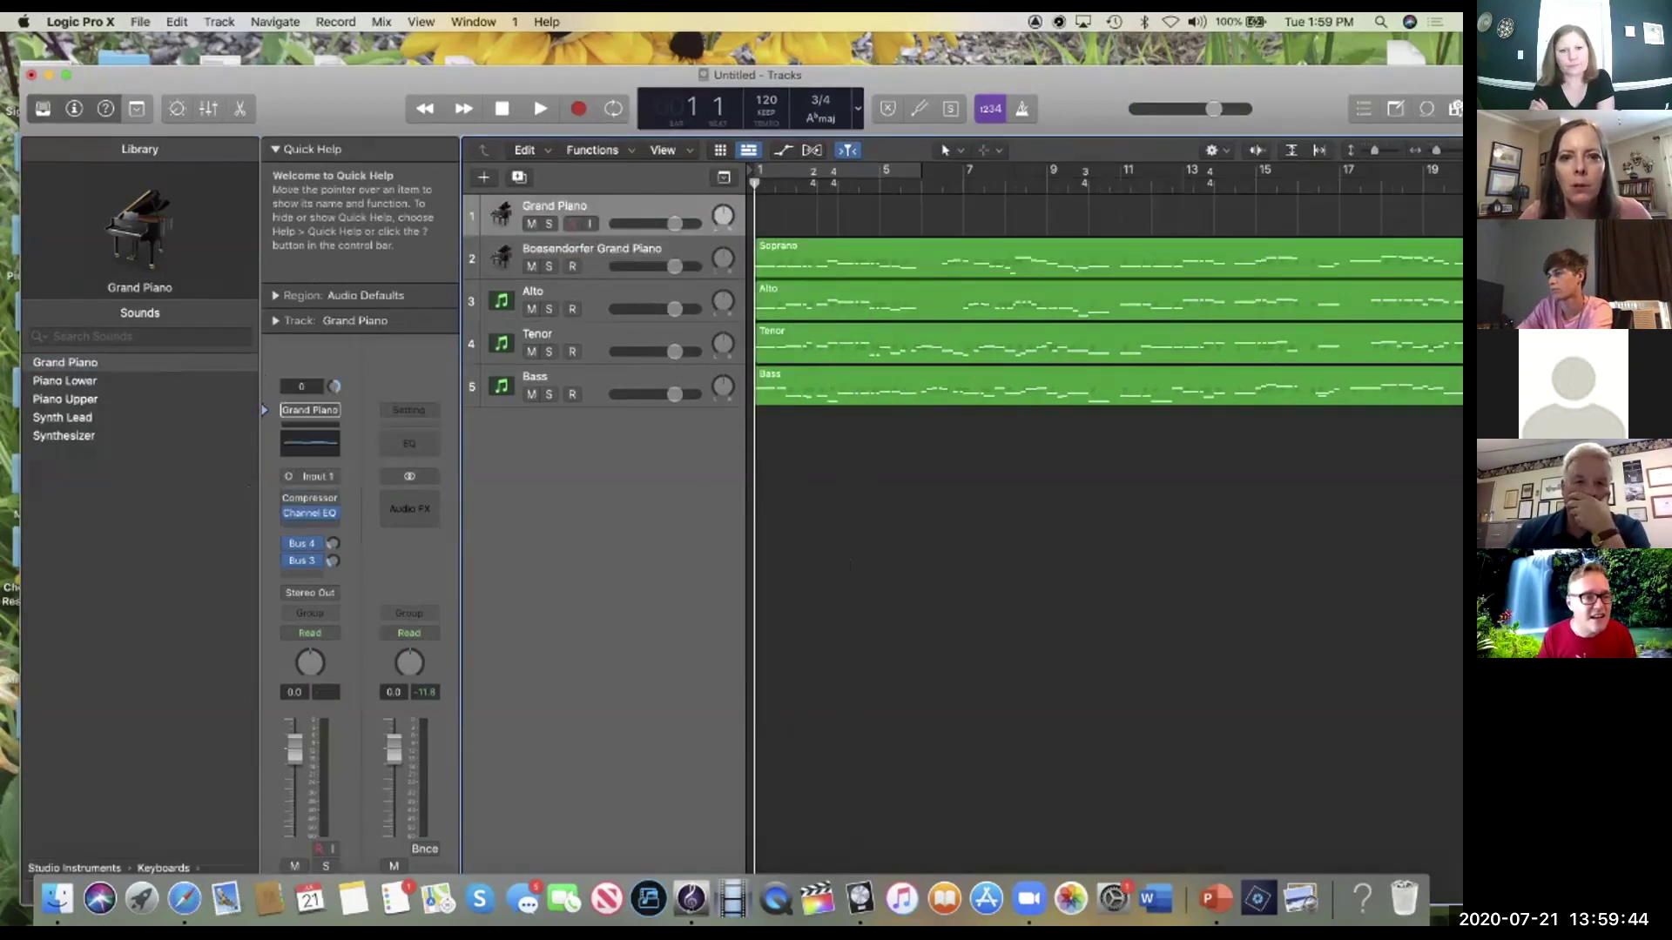
drag(610, 76, 590, 96)
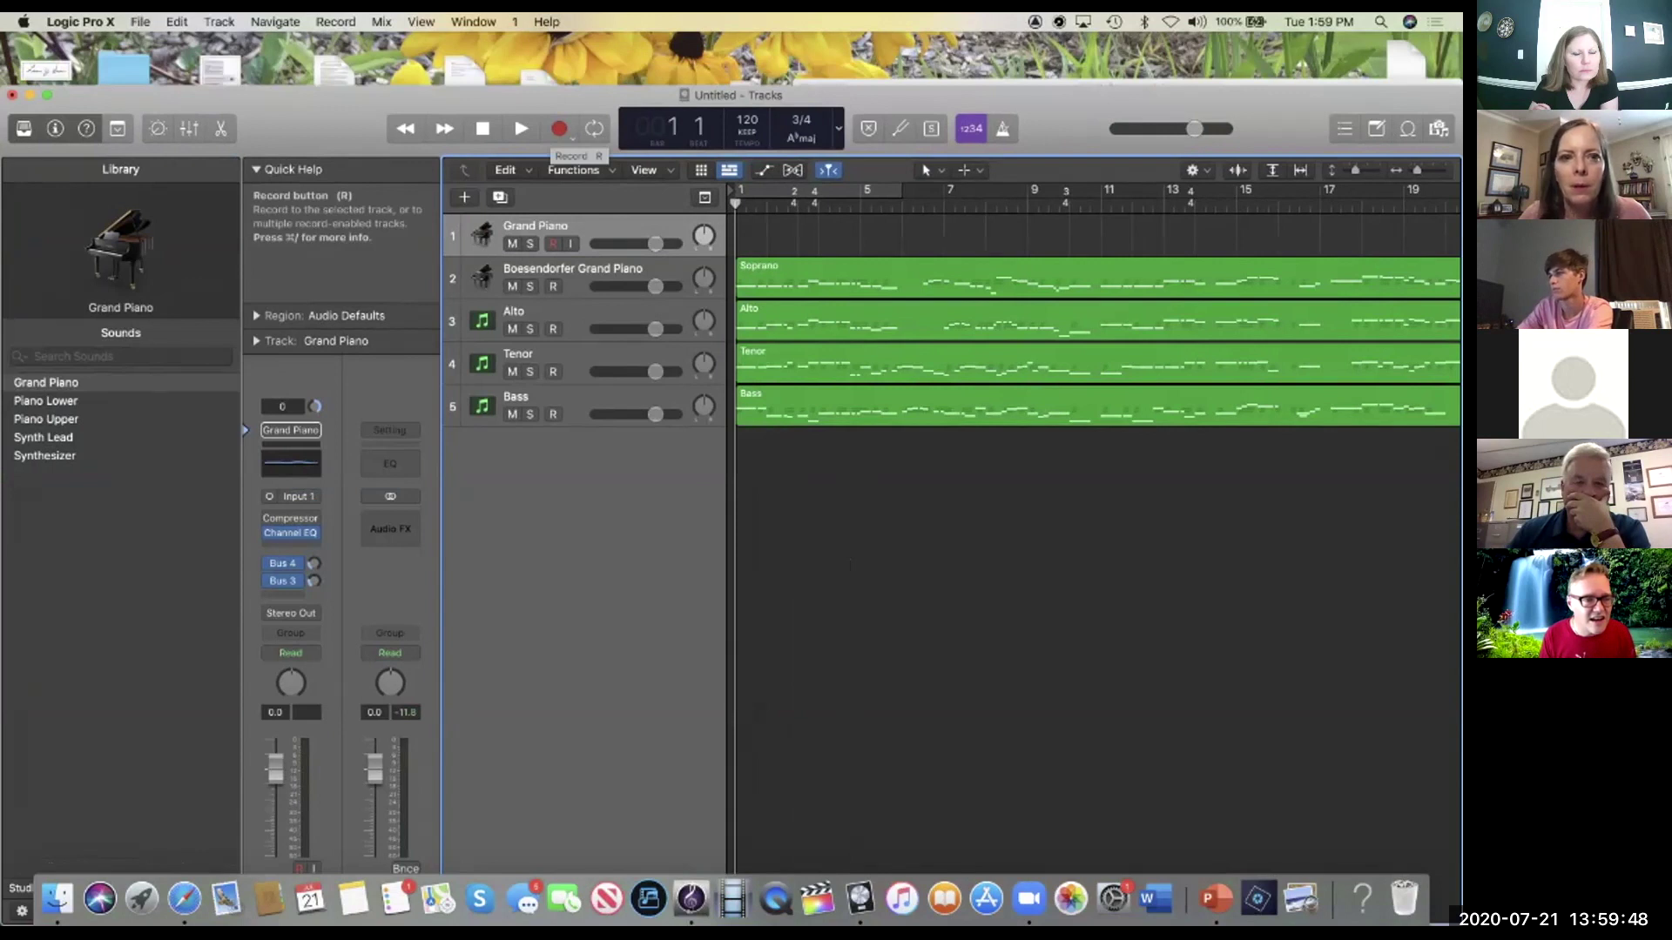
click(559, 129)
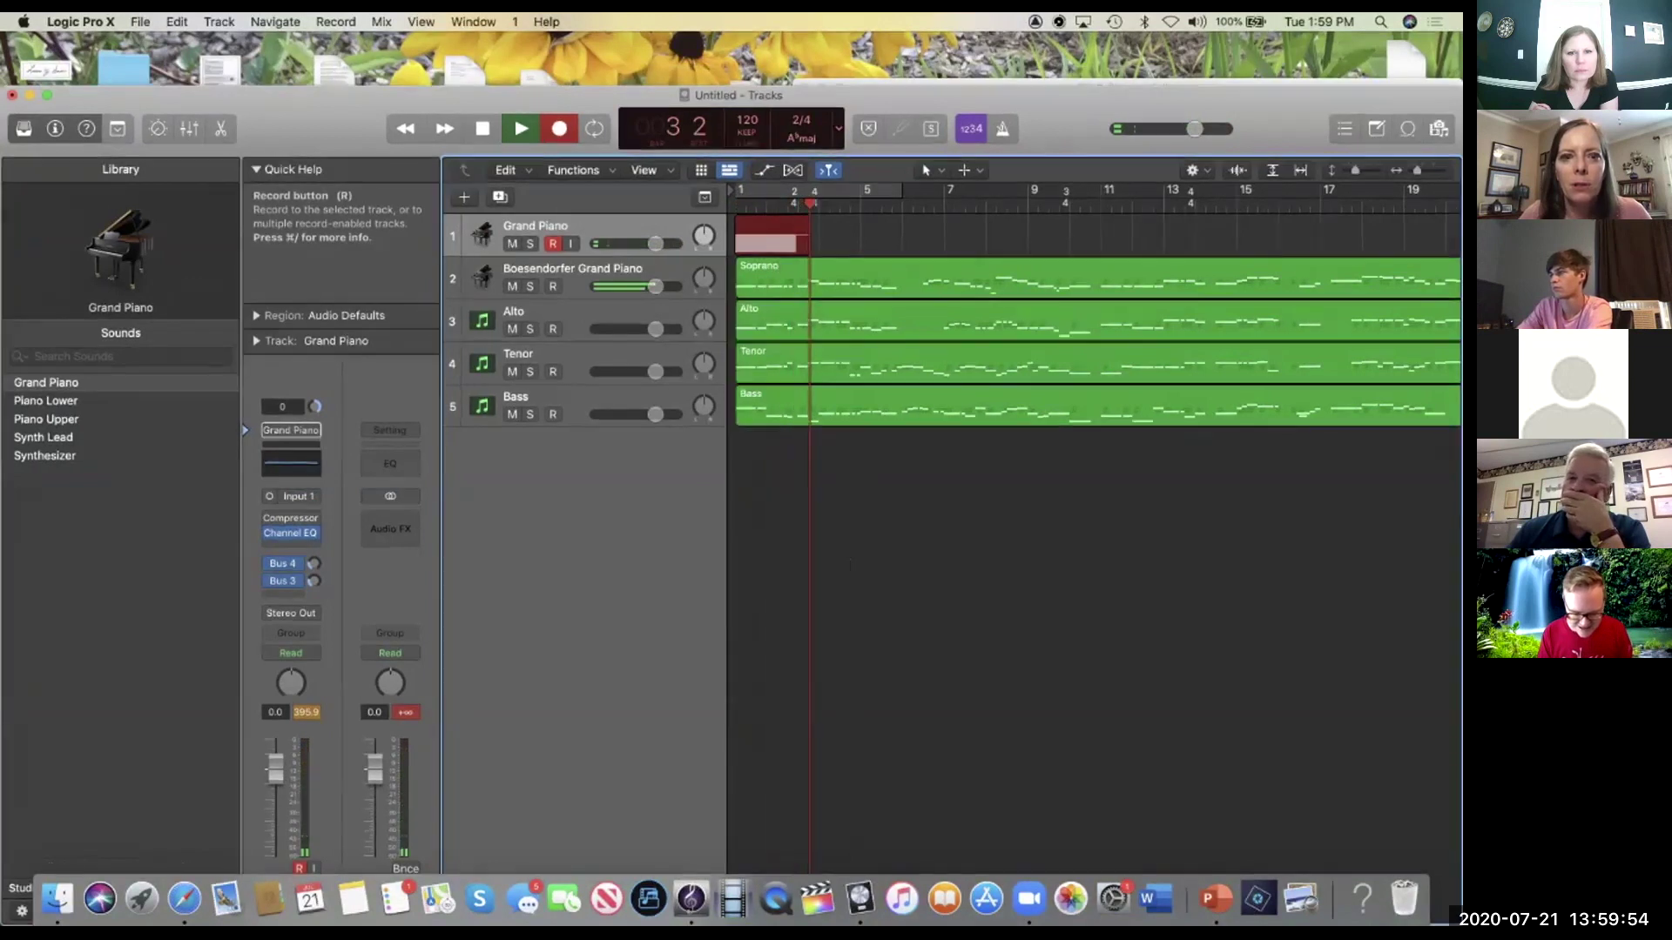
key(space)
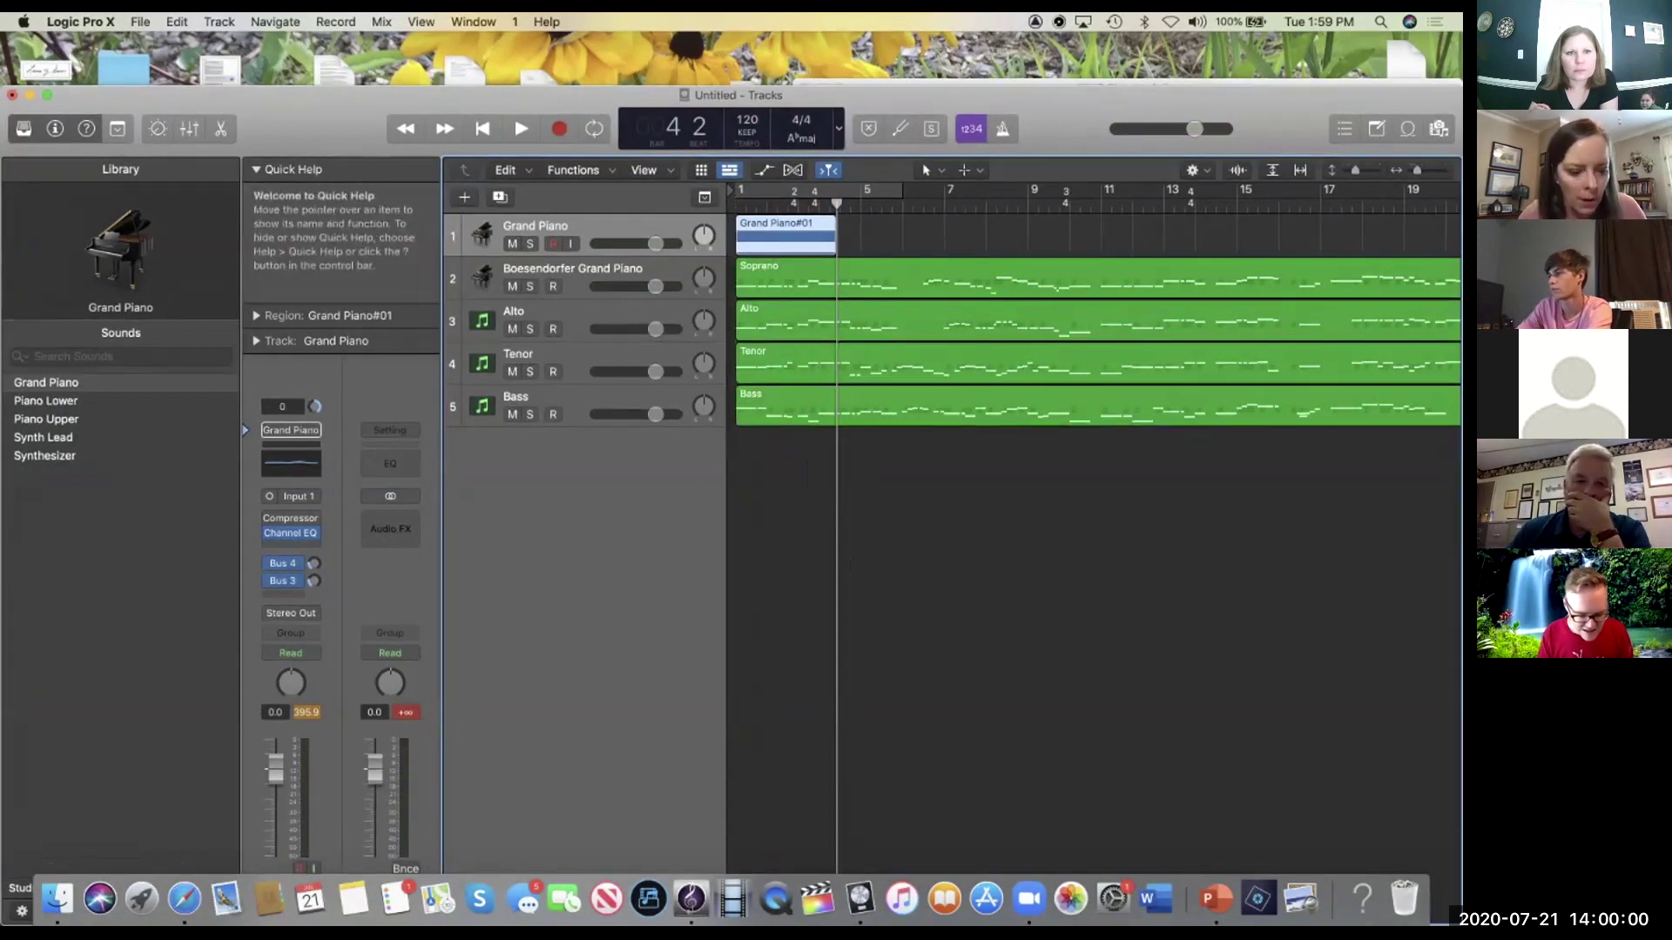
Step: Delete the Grand Piano audio track together with its recorded region
right_click(590, 228)
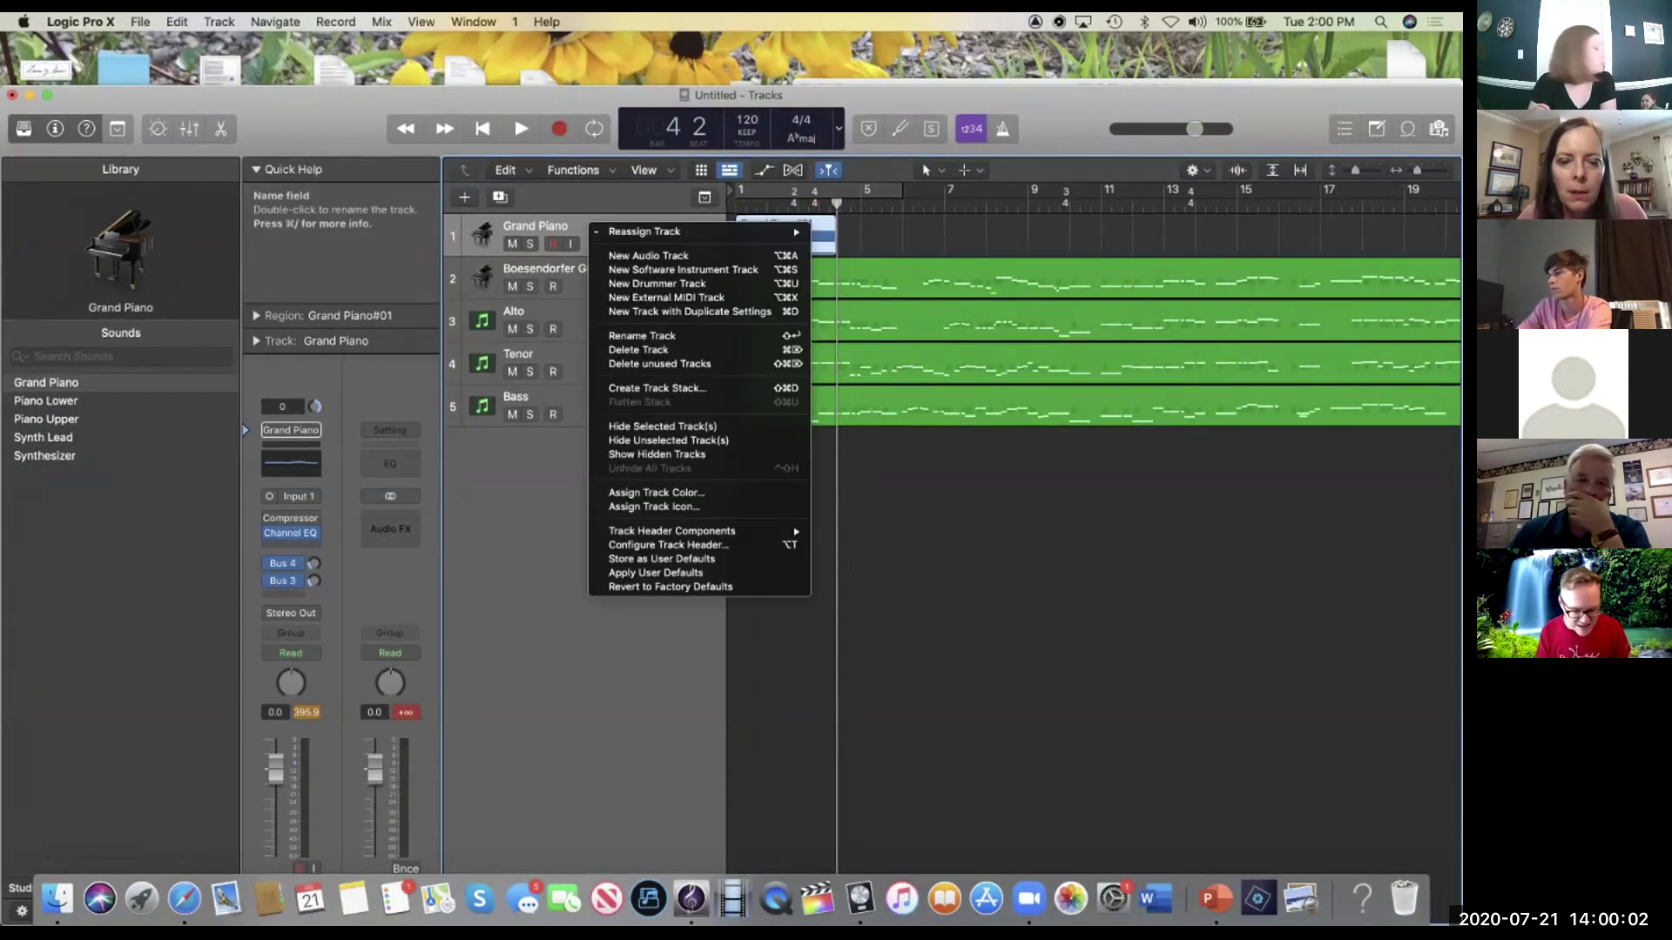
mouse_move(609, 232)
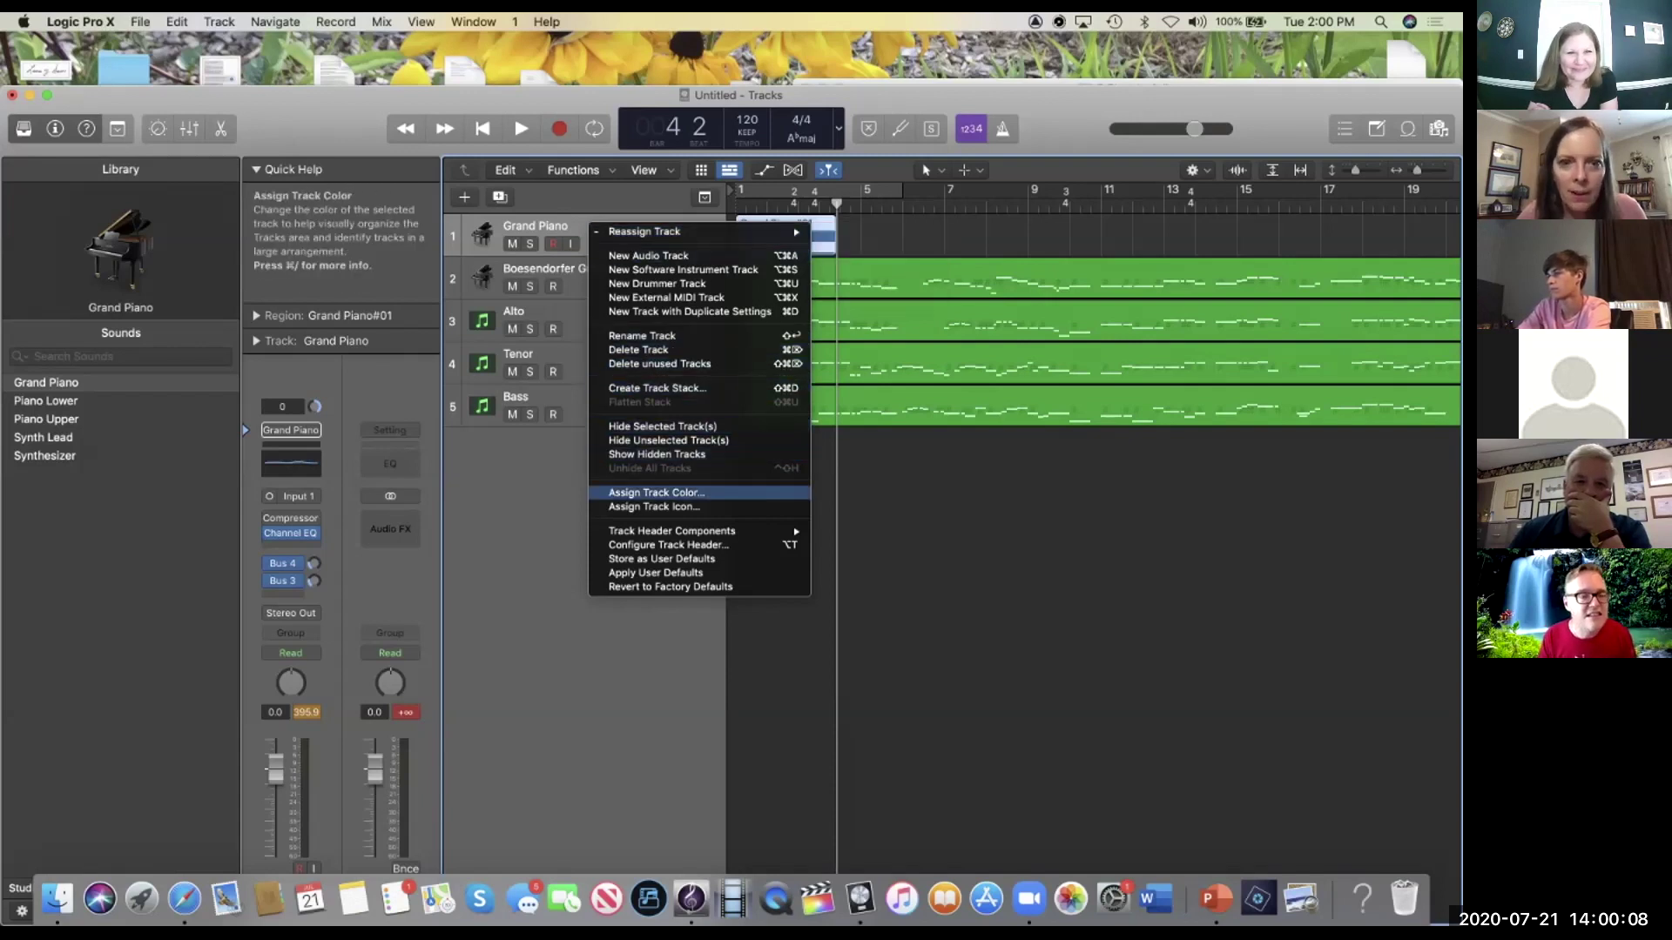
click(638, 349)
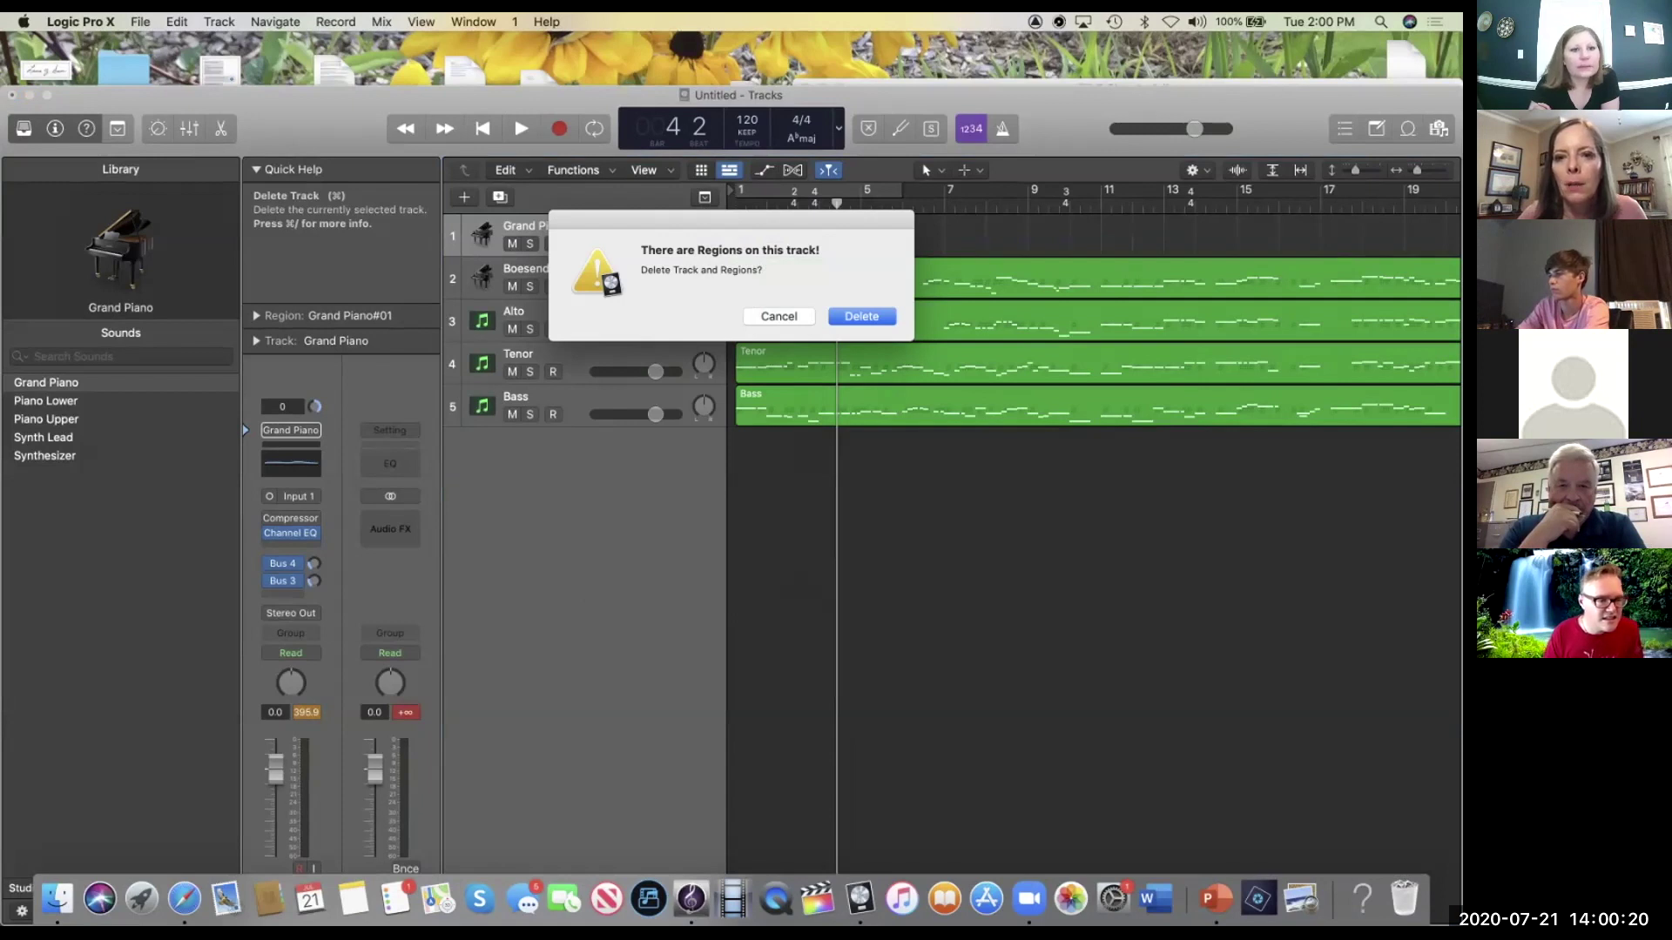
key(Return)
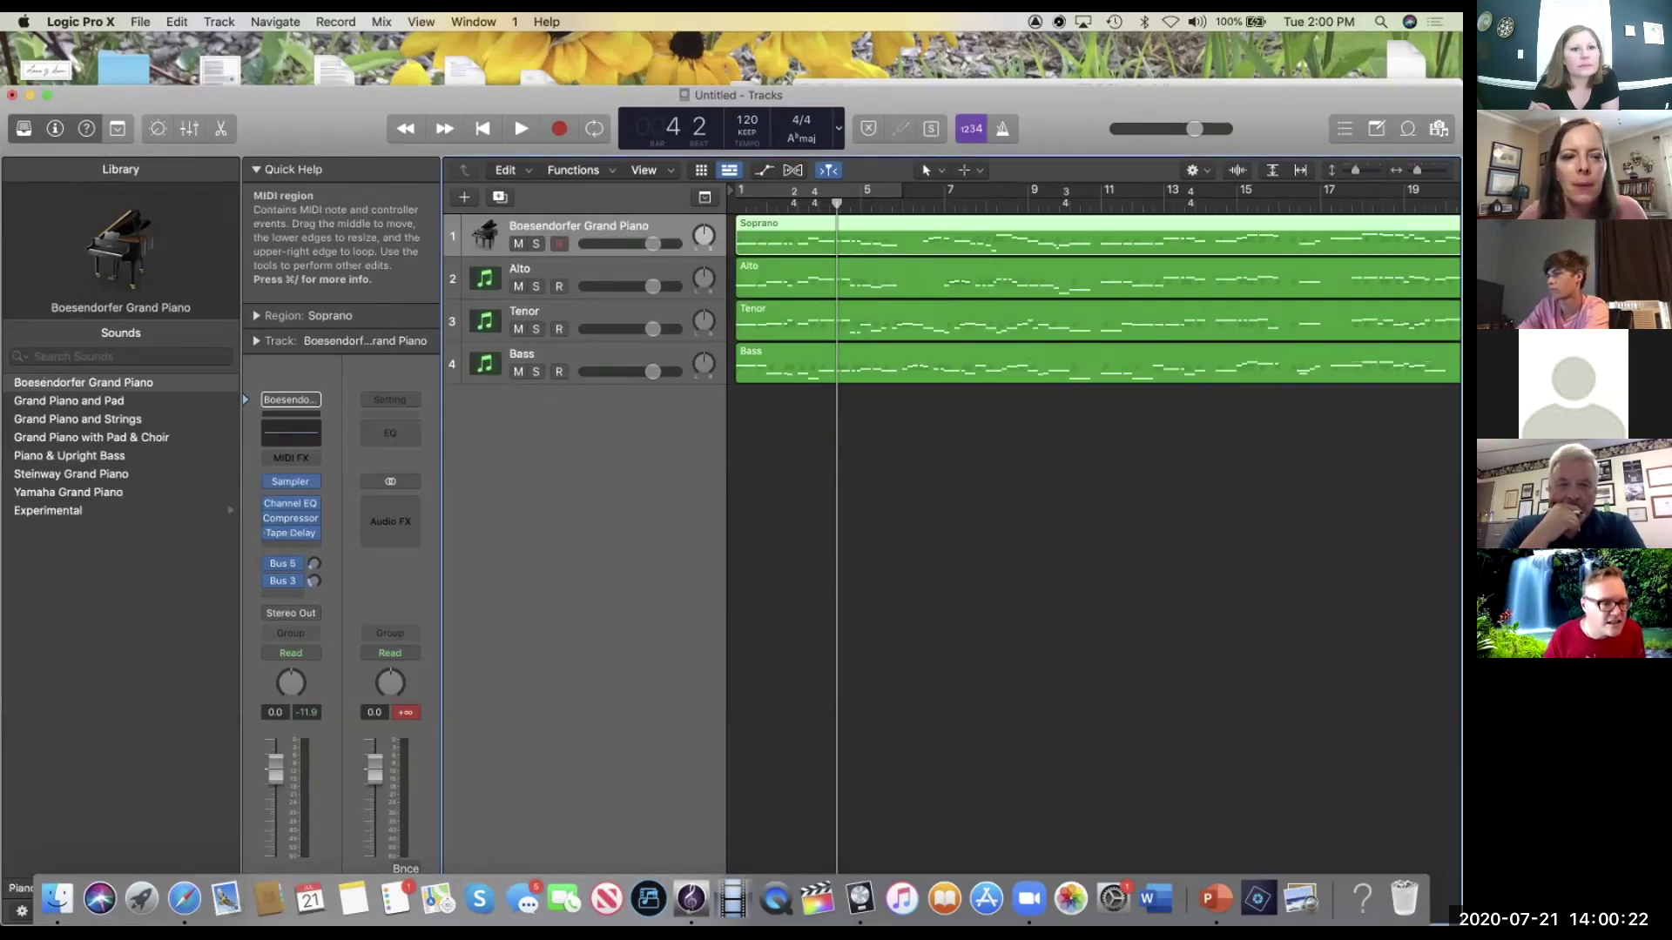
Step: Add one new audio track on Input 1 and place it above the Boesendorfer Grand Piano track
click(464, 196)
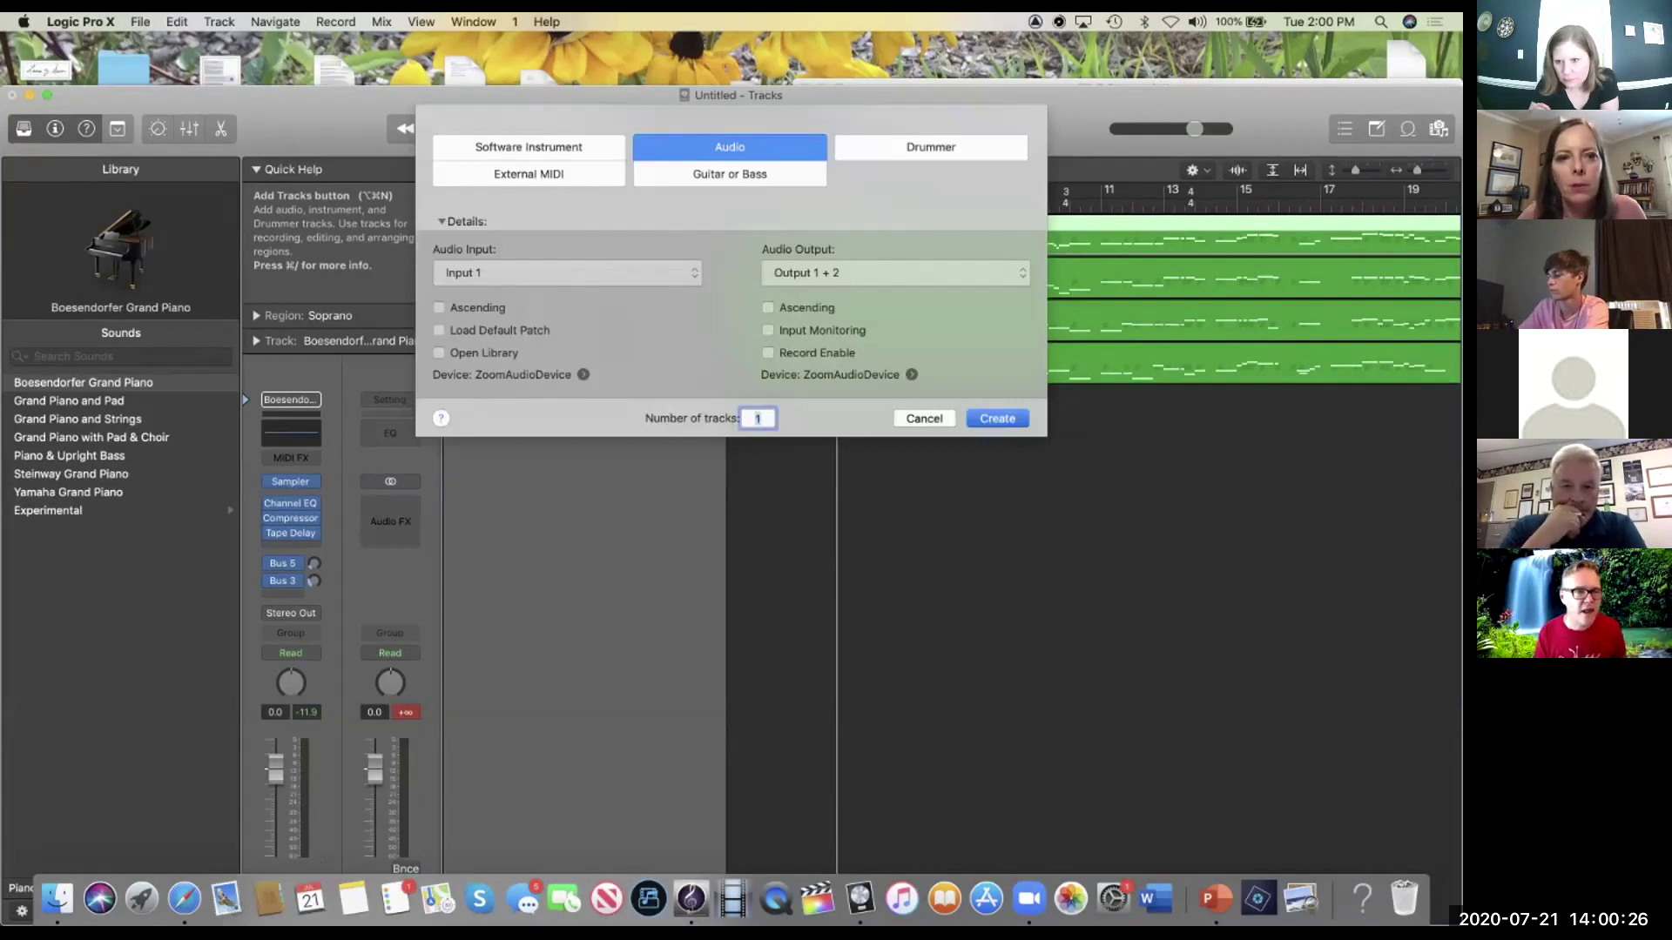
key(Return)
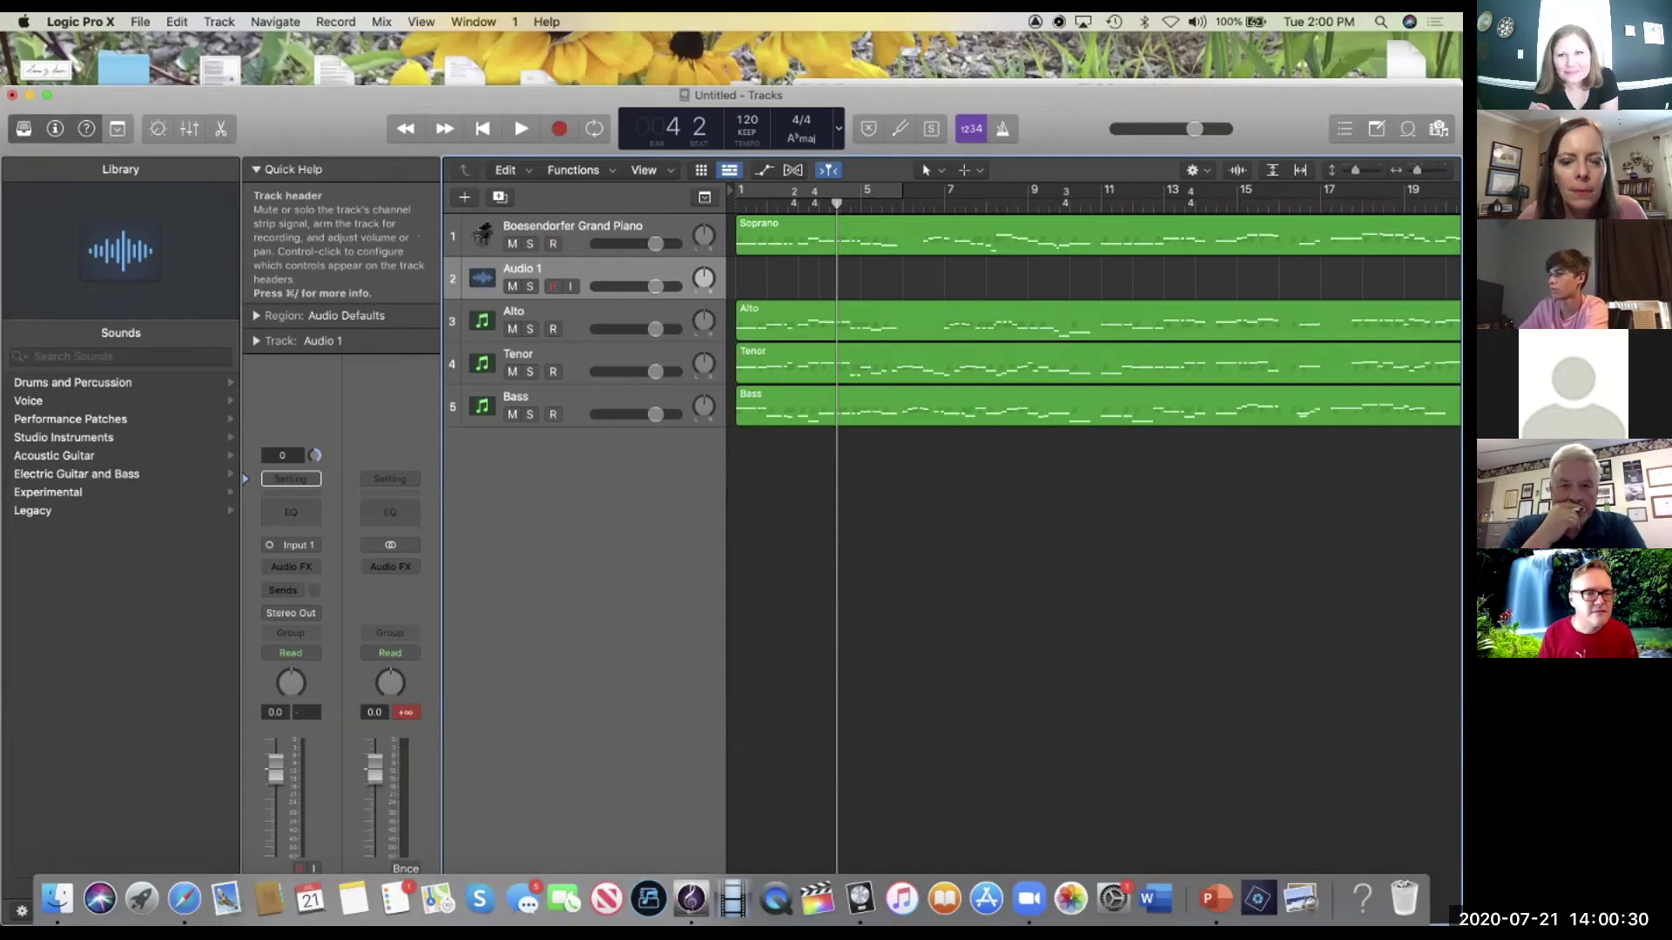
scroll(1093, 540, right, 1)
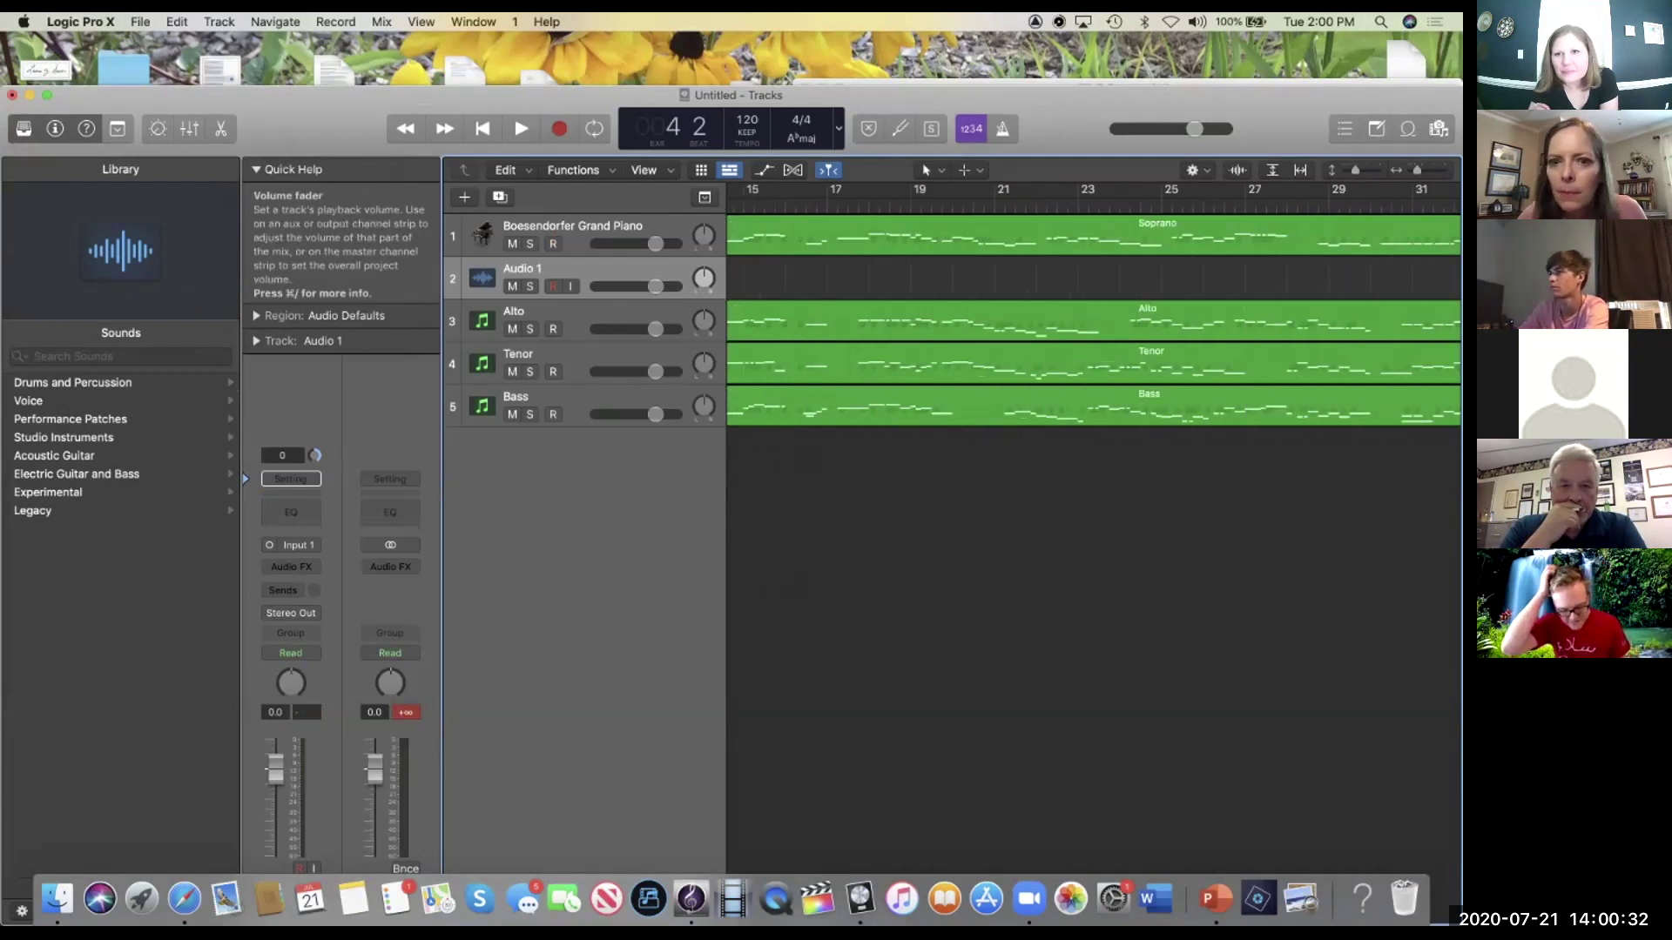
key(super+Left)
key(super+Left)
key(super+Left)
key(super+Left)
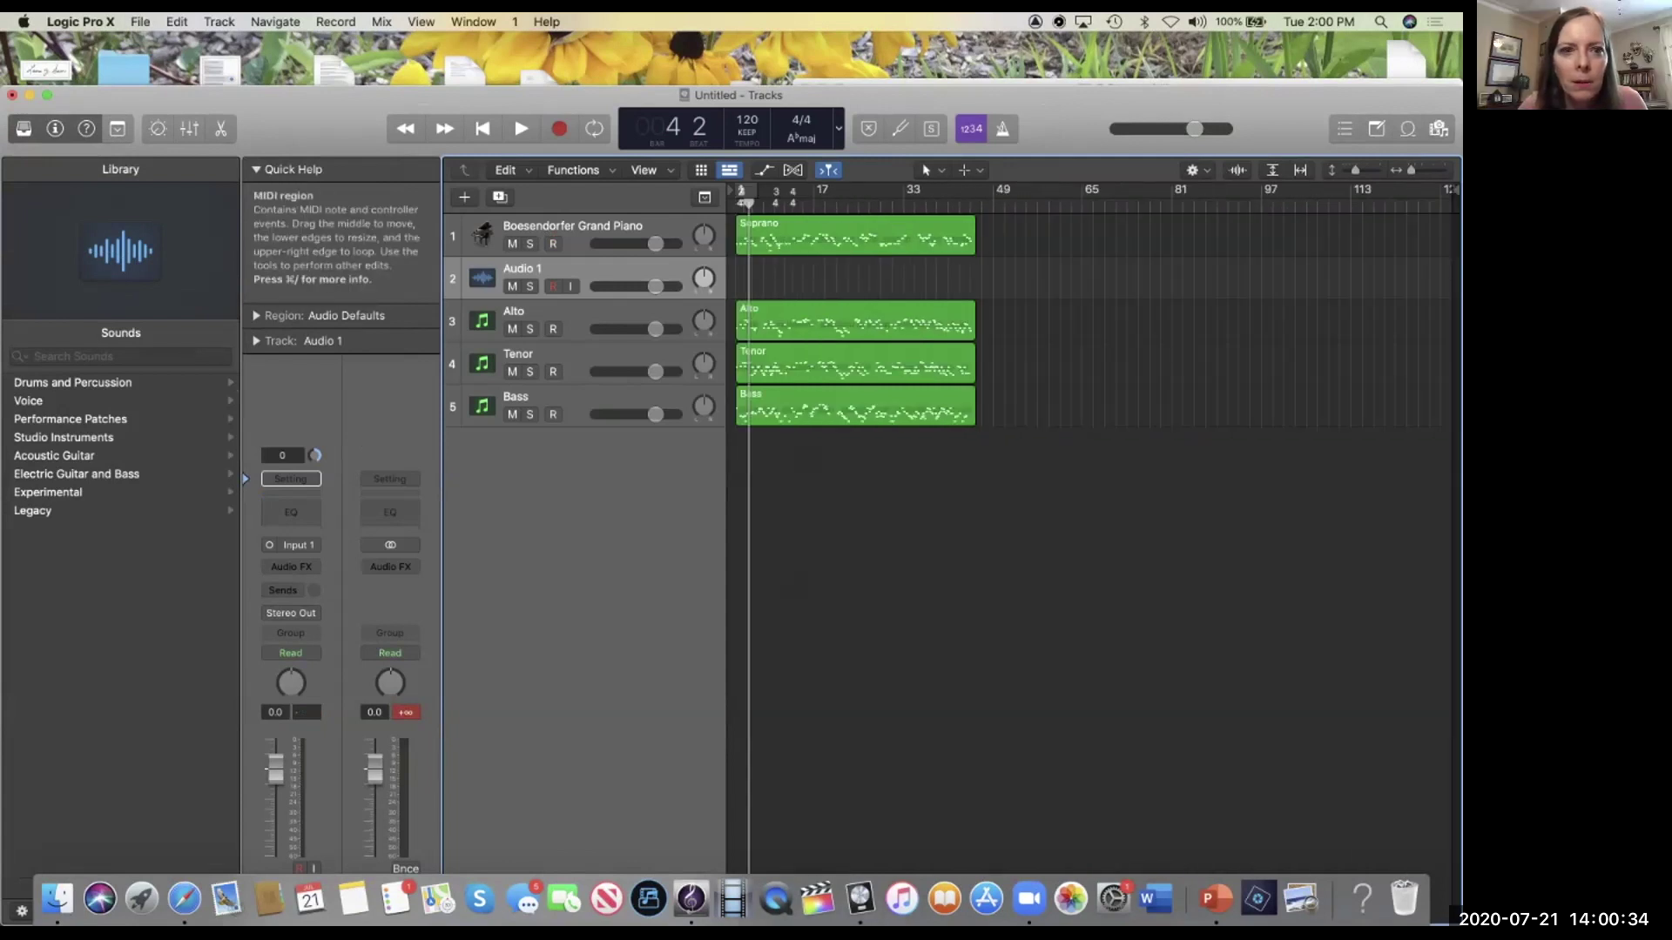
mouse_move(572, 225)
mouse_down()
mouse_move(572, 274)
mouse_move(572, 228)
mouse_up()
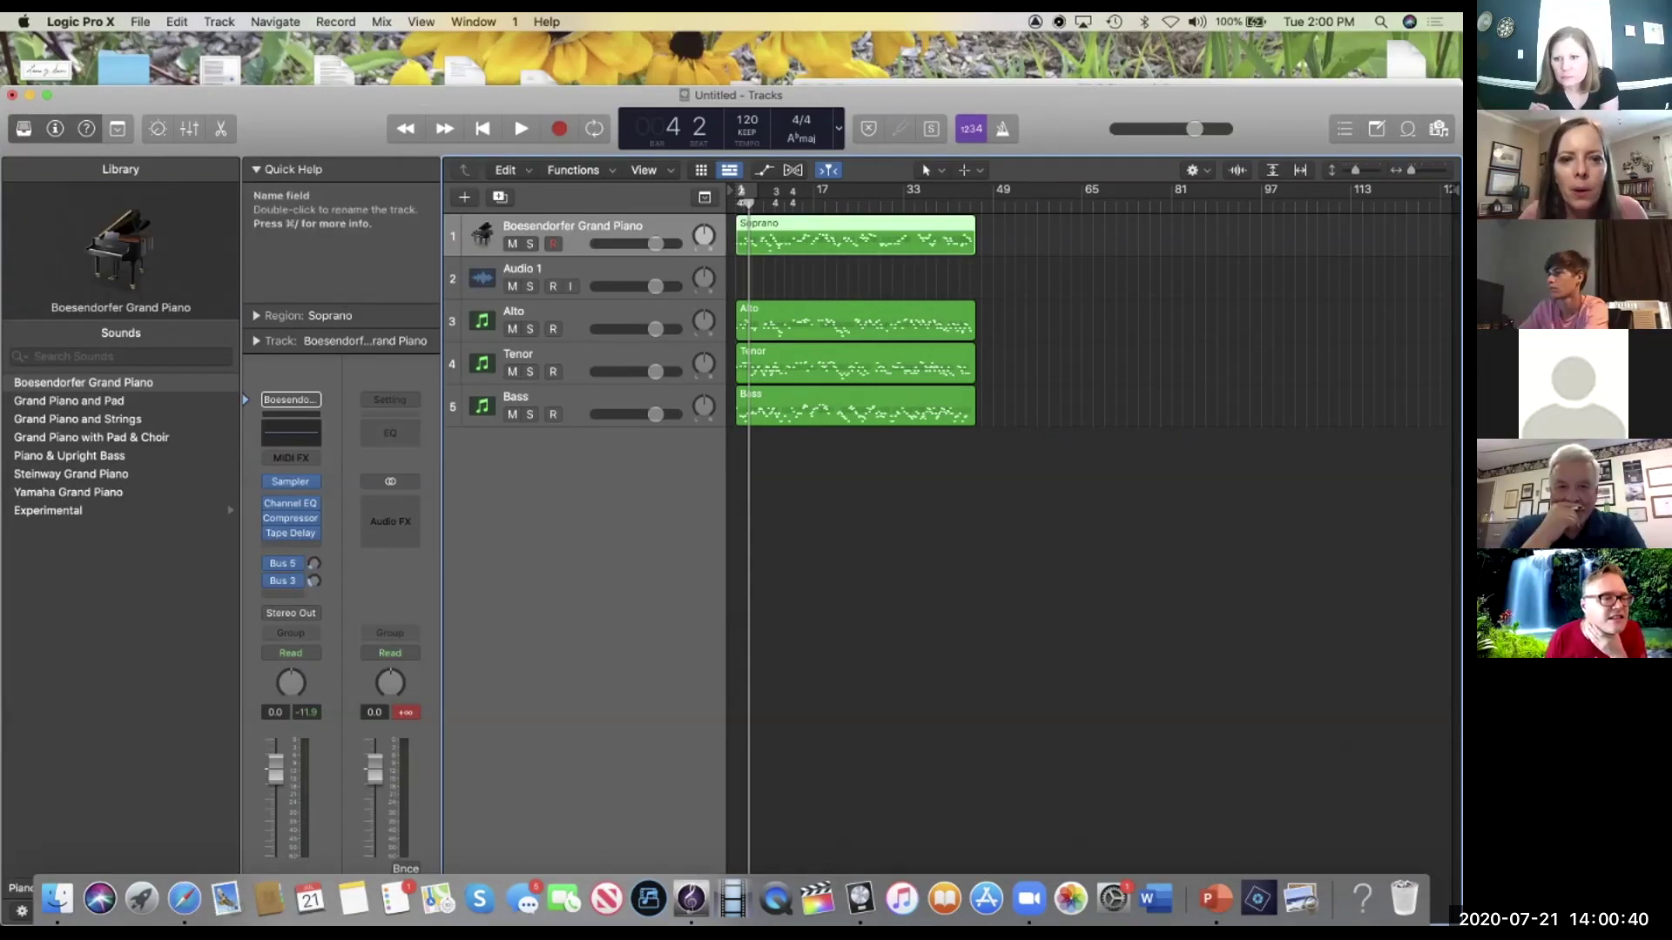
drag(572, 226, 572, 276)
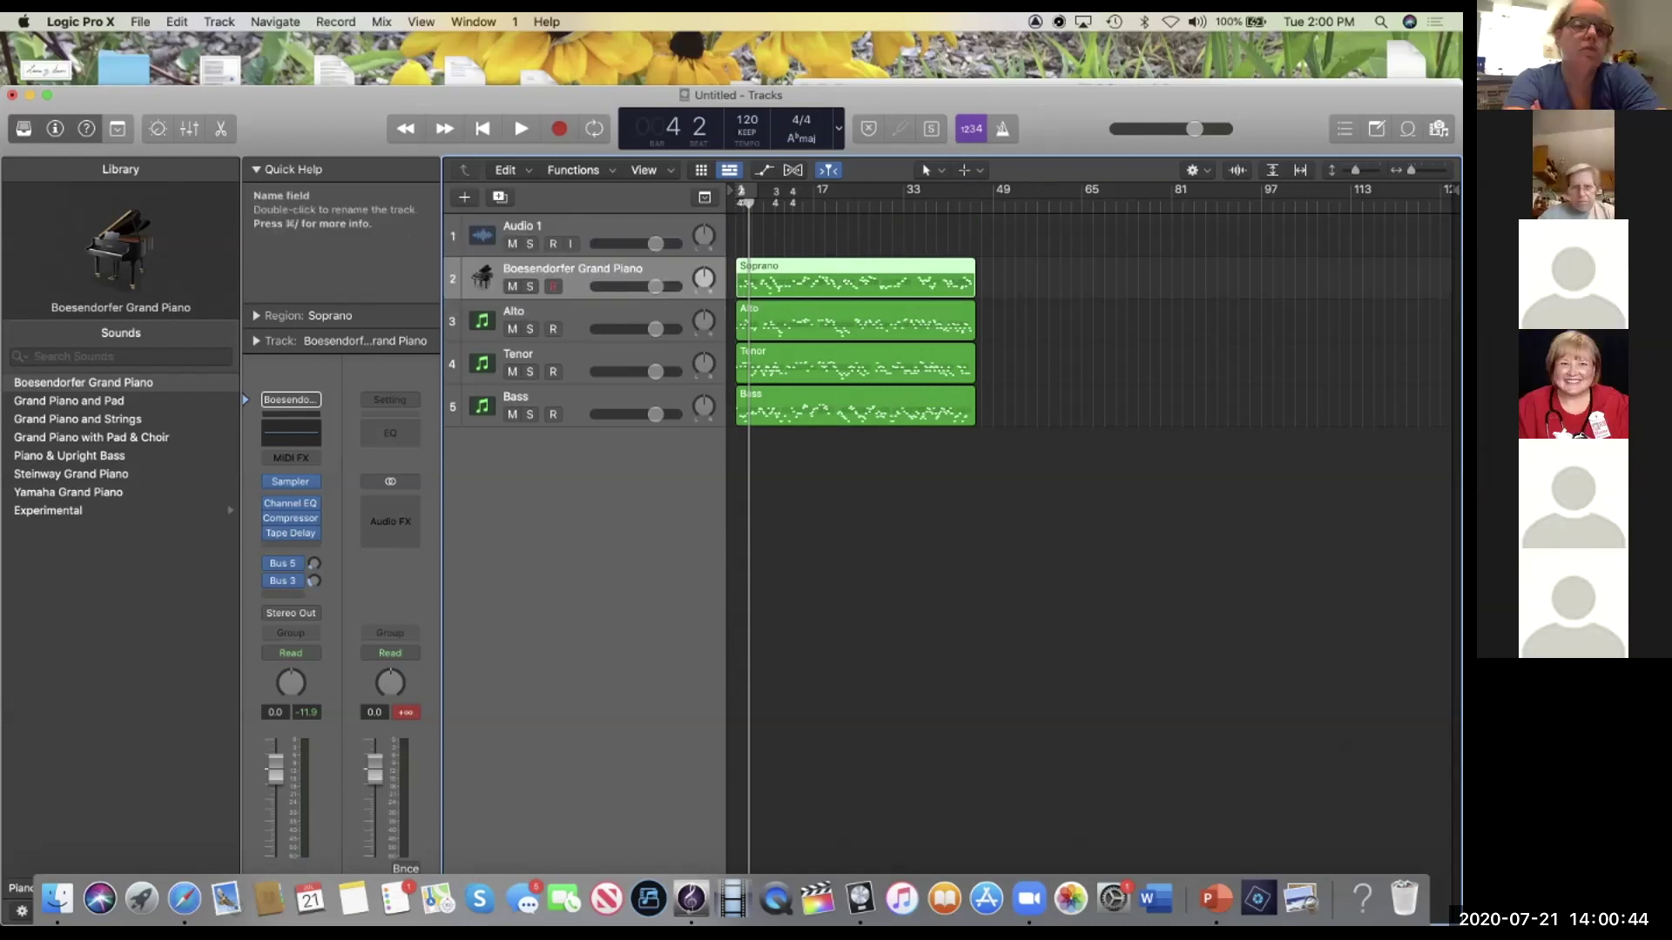
Step: Make short test recordings on Audio 1 from bar 1, lowering the track's volume to -6.8 dB between them
click(522, 225)
click(739, 203)
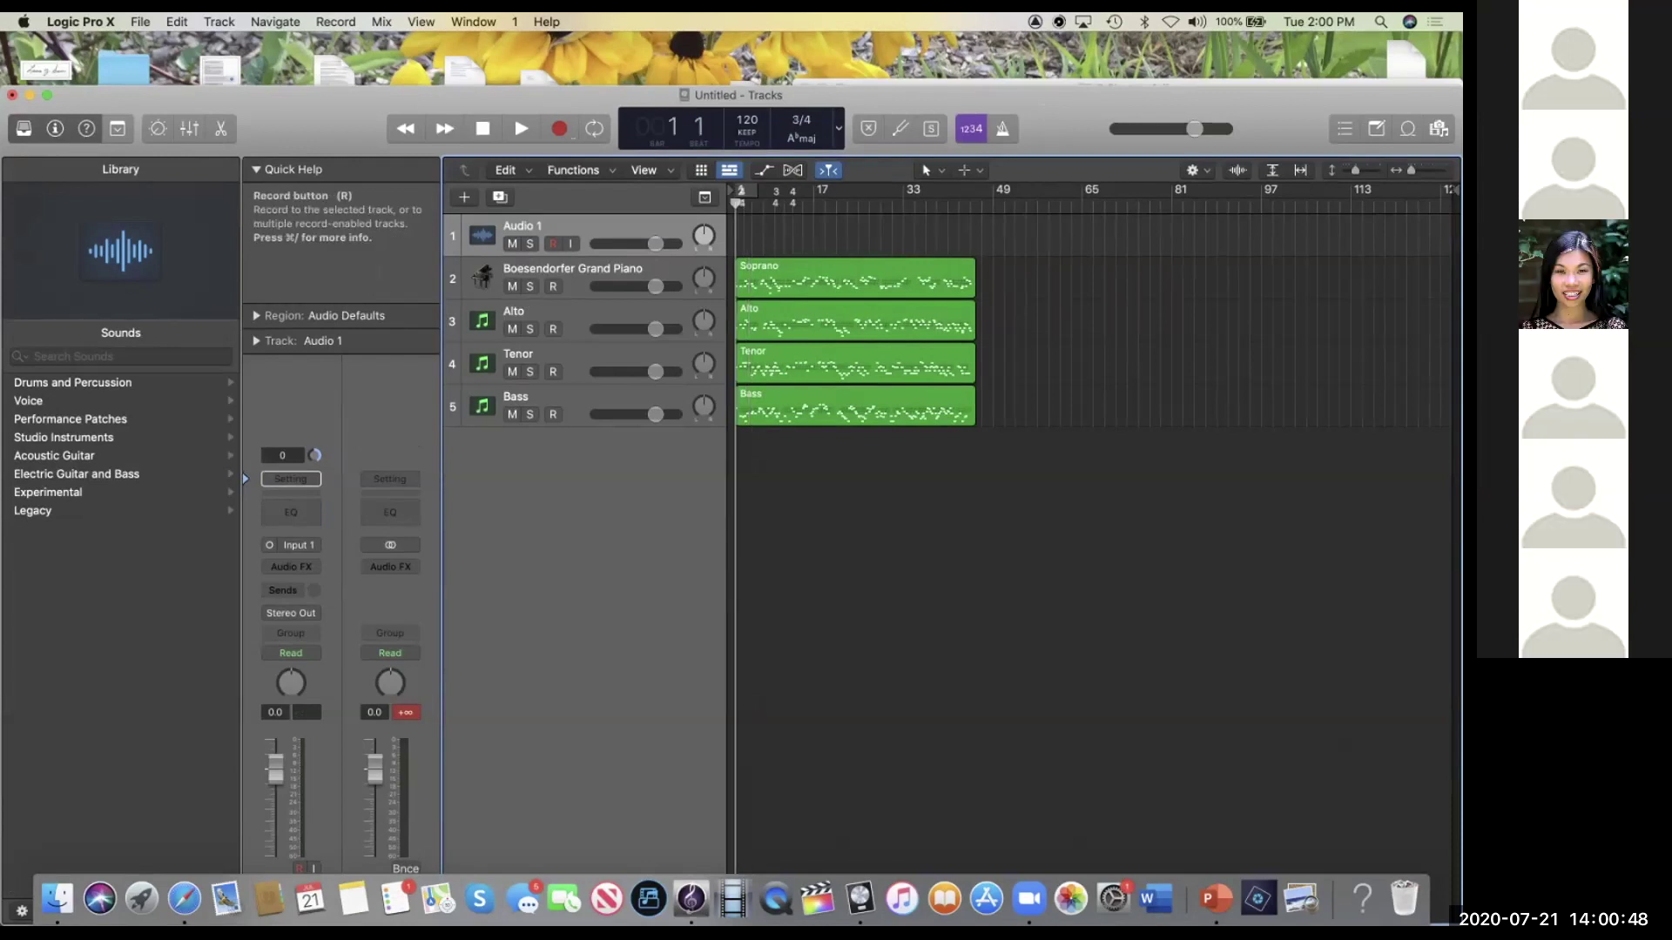
click(559, 128)
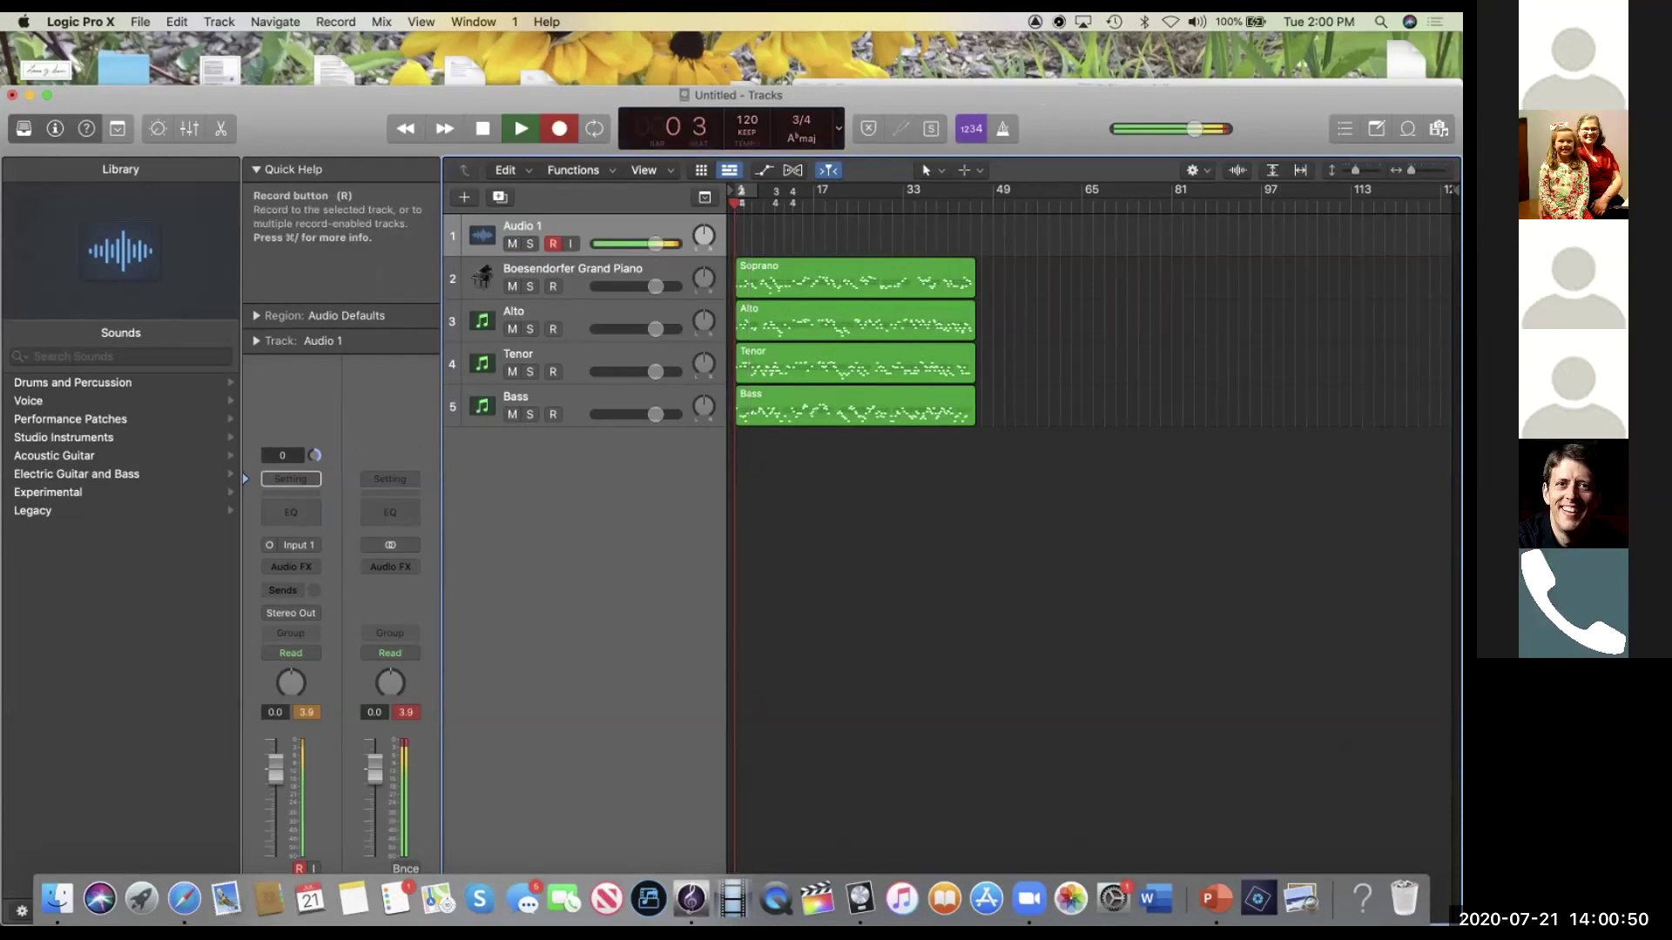
key(space)
drag(655, 243, 633, 244)
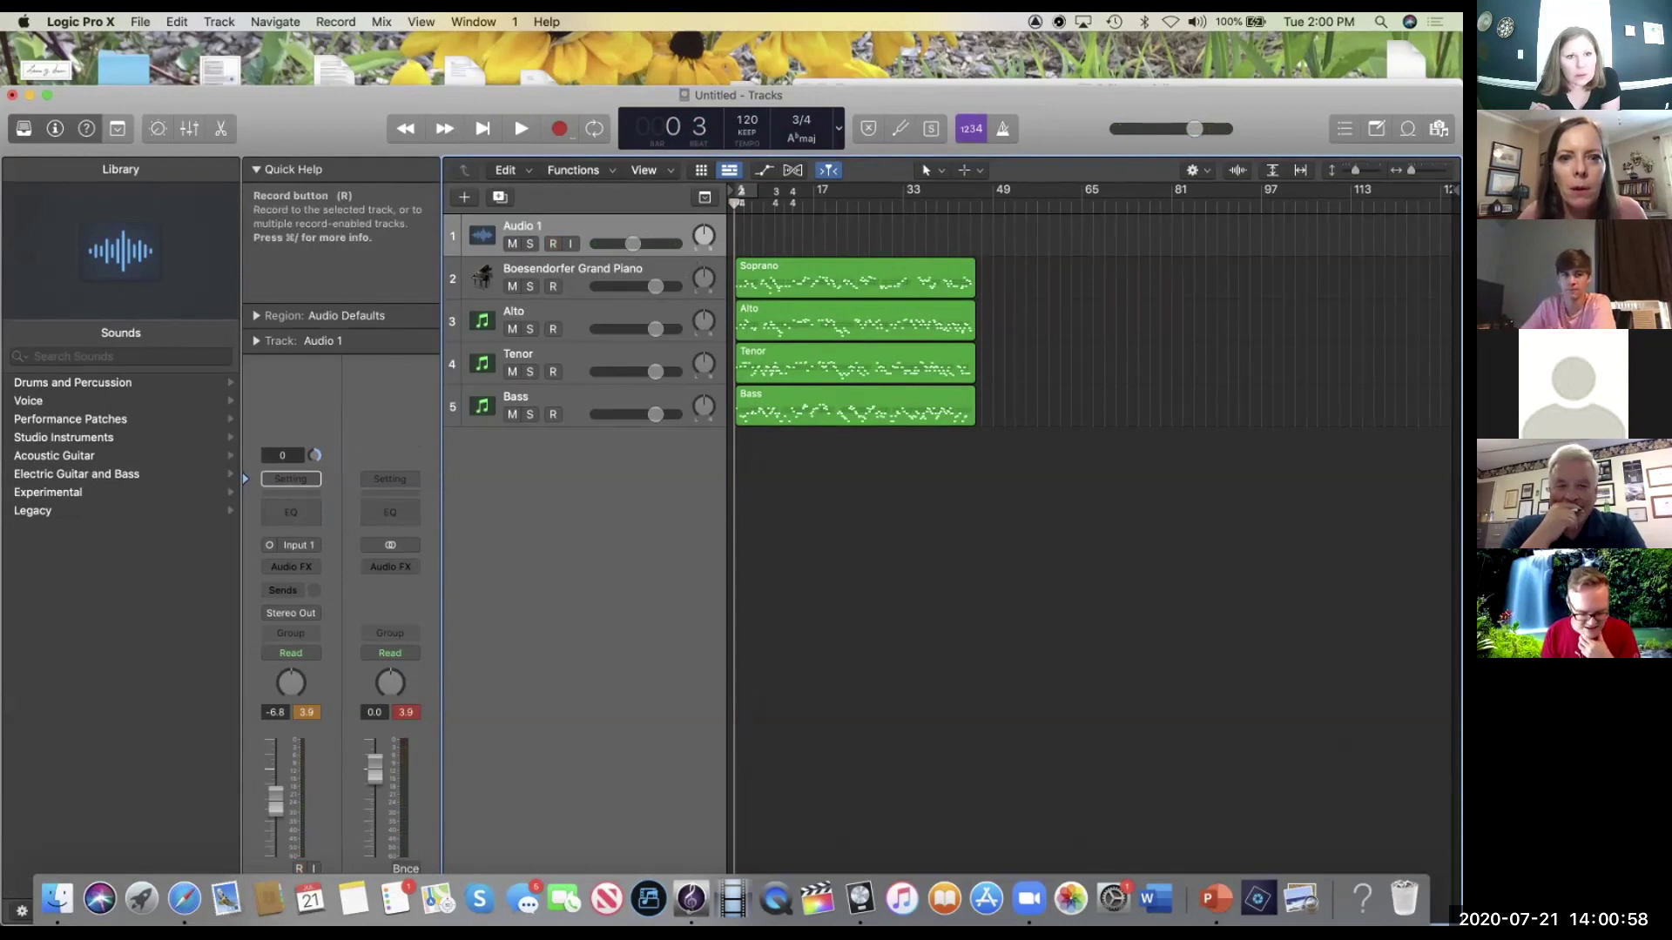
click(559, 128)
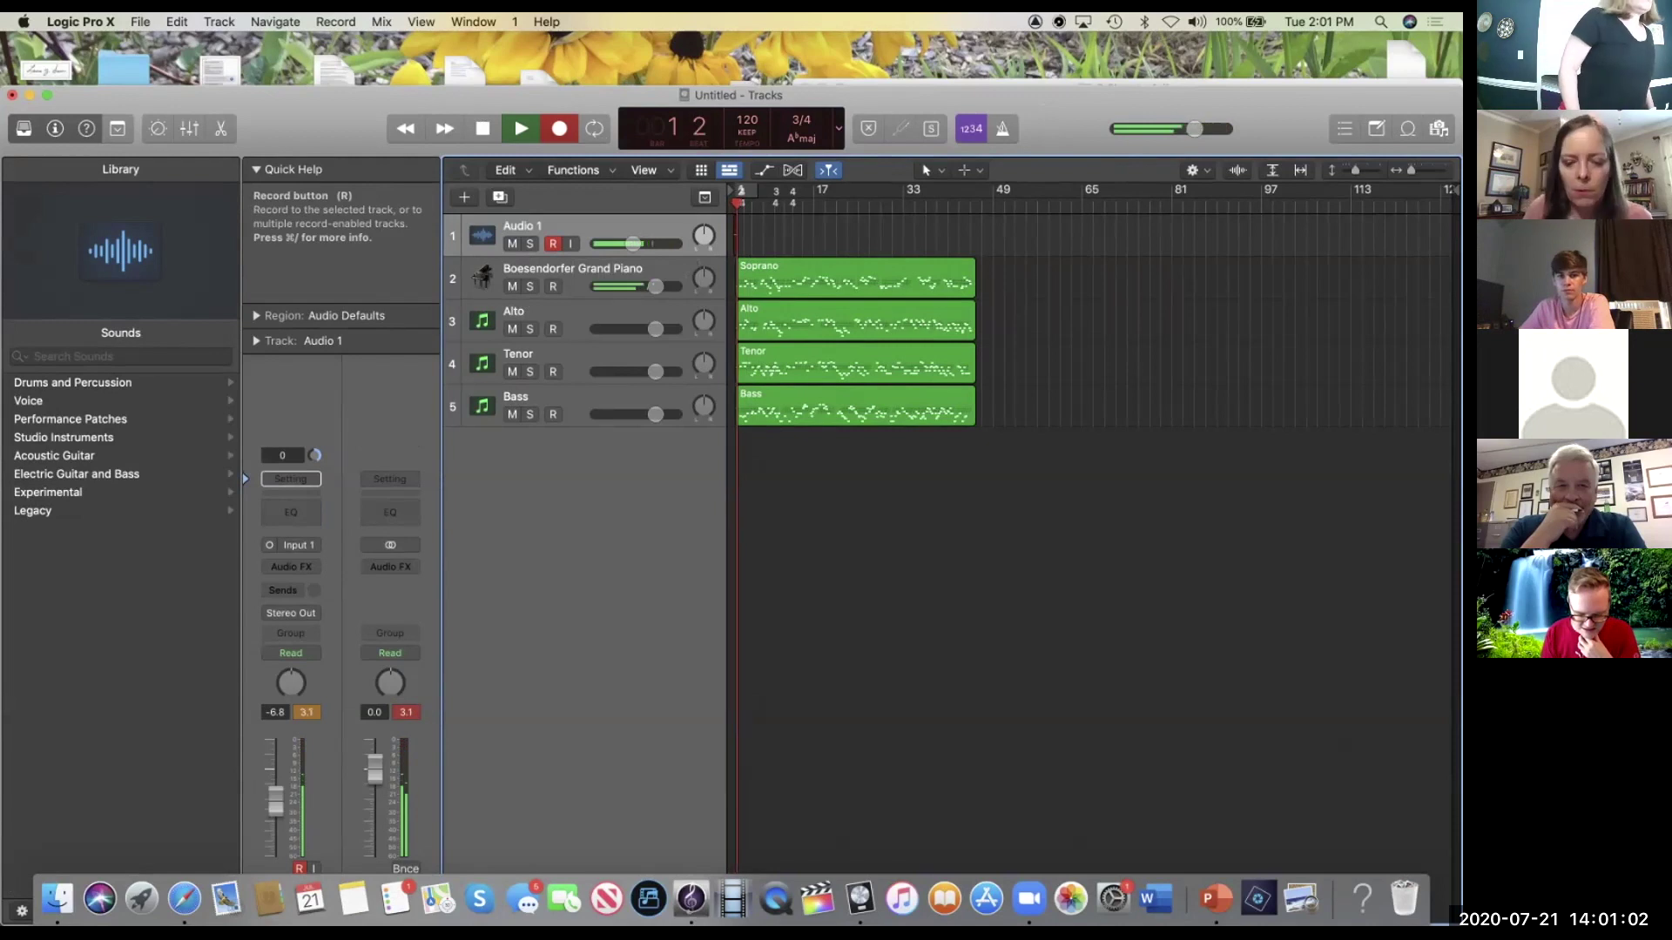
key(space)
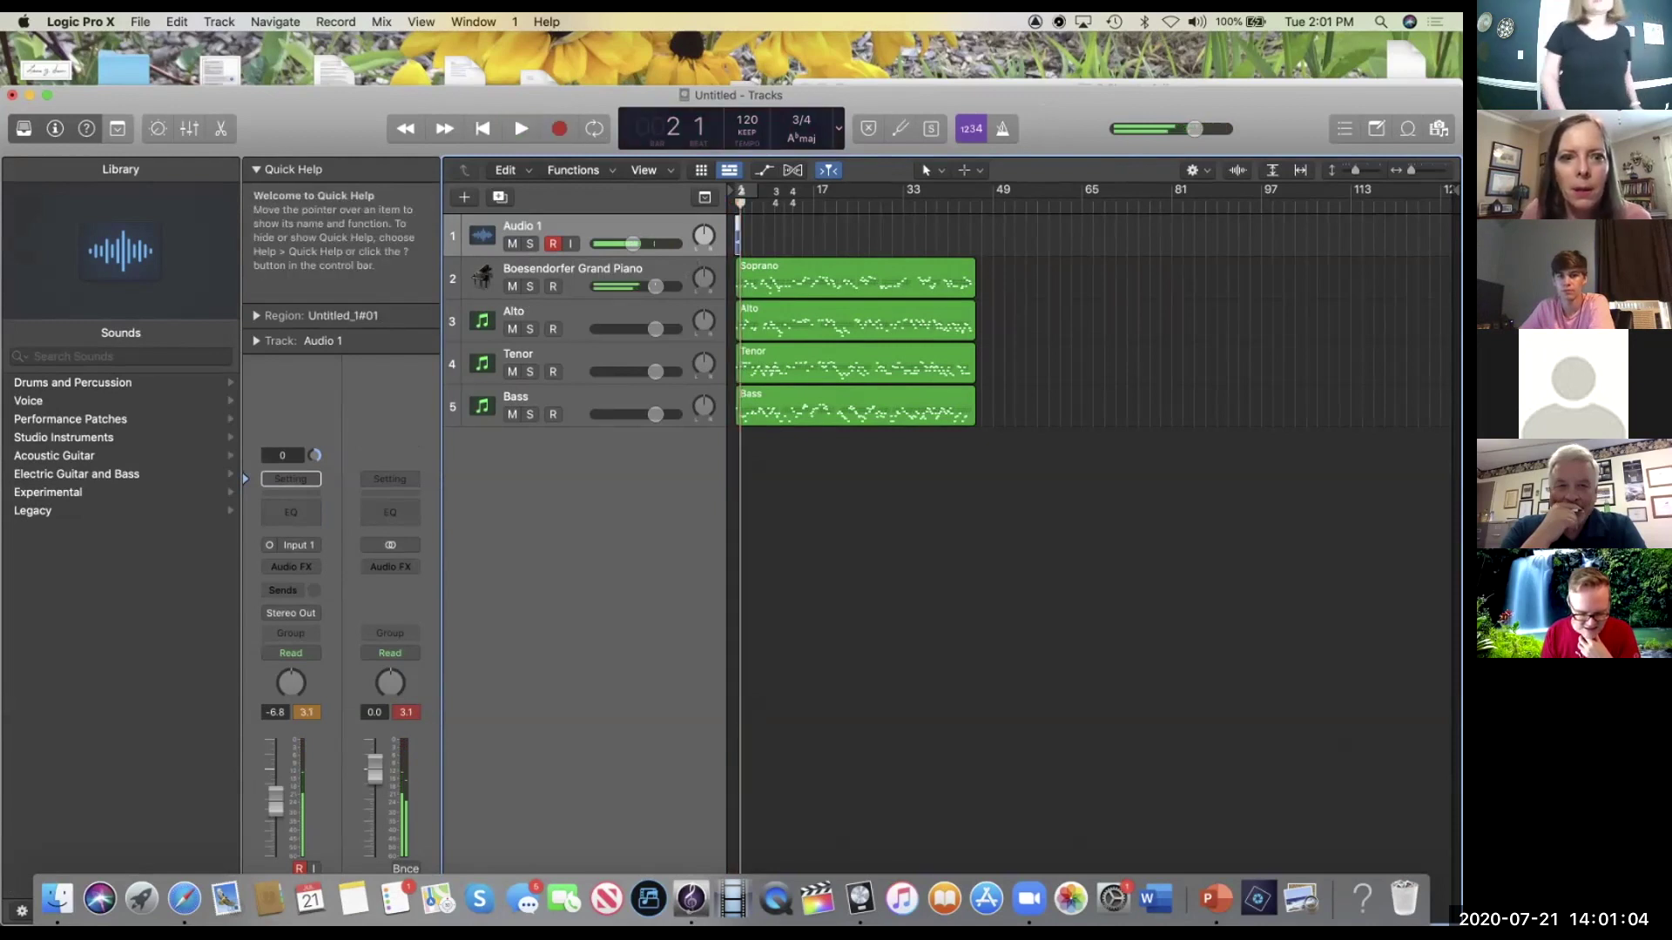
Step: Mute the Boesendorfer Grand Piano, Alto, Tenor and Bass tracks
click(512, 286)
click(512, 329)
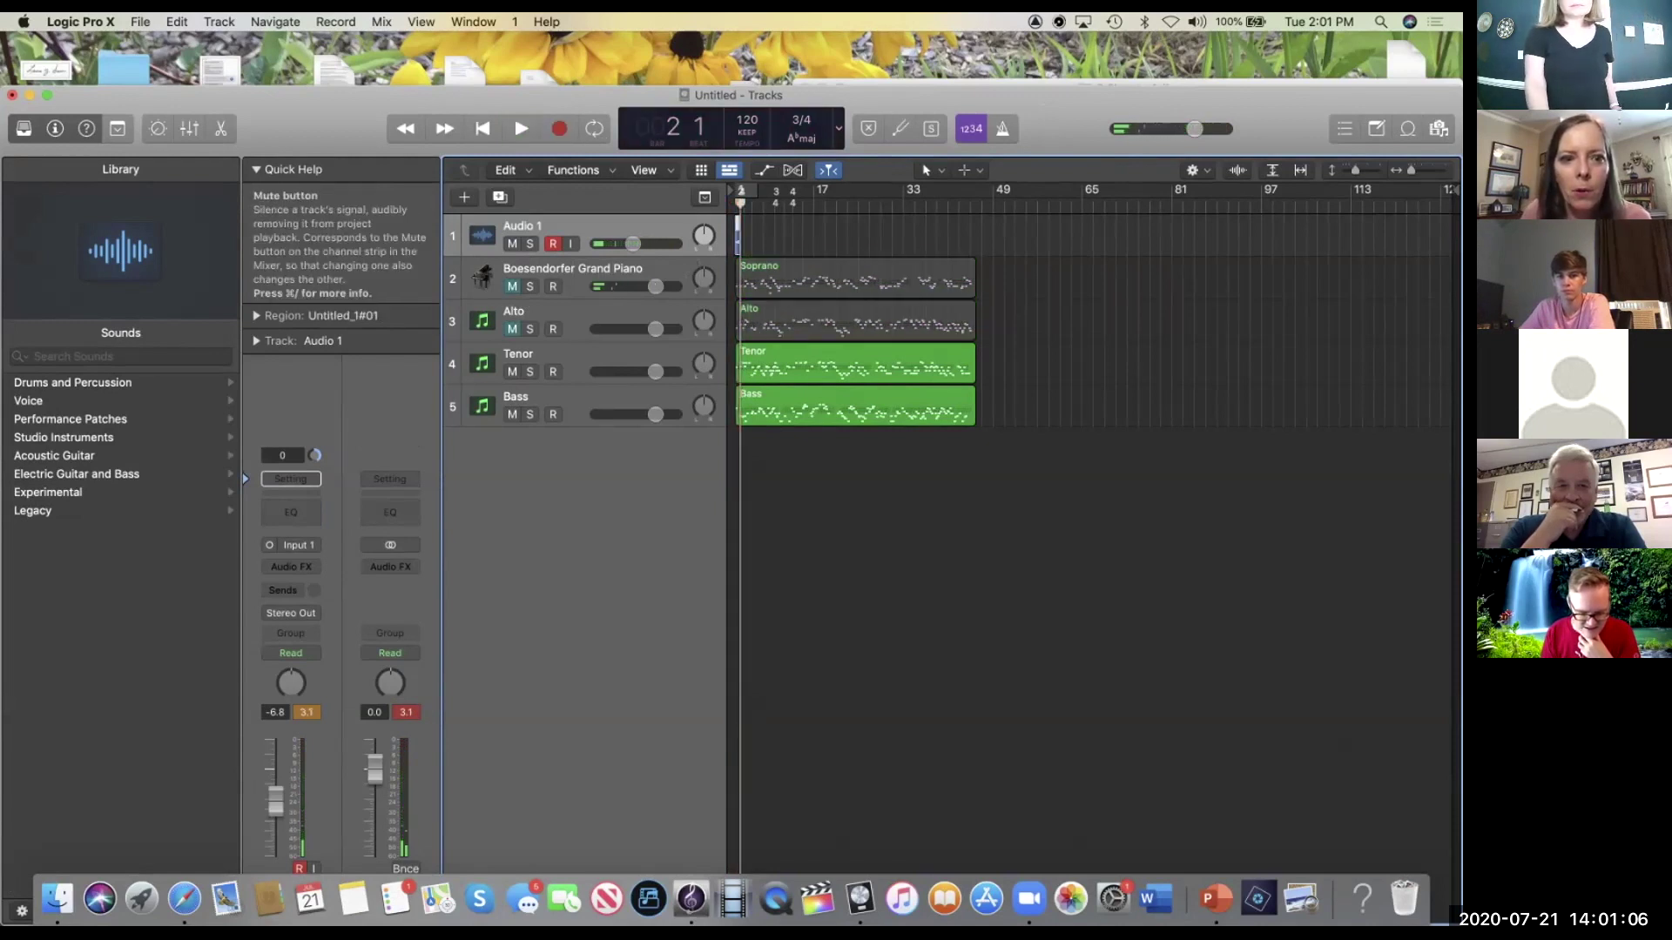
click(512, 372)
click(512, 415)
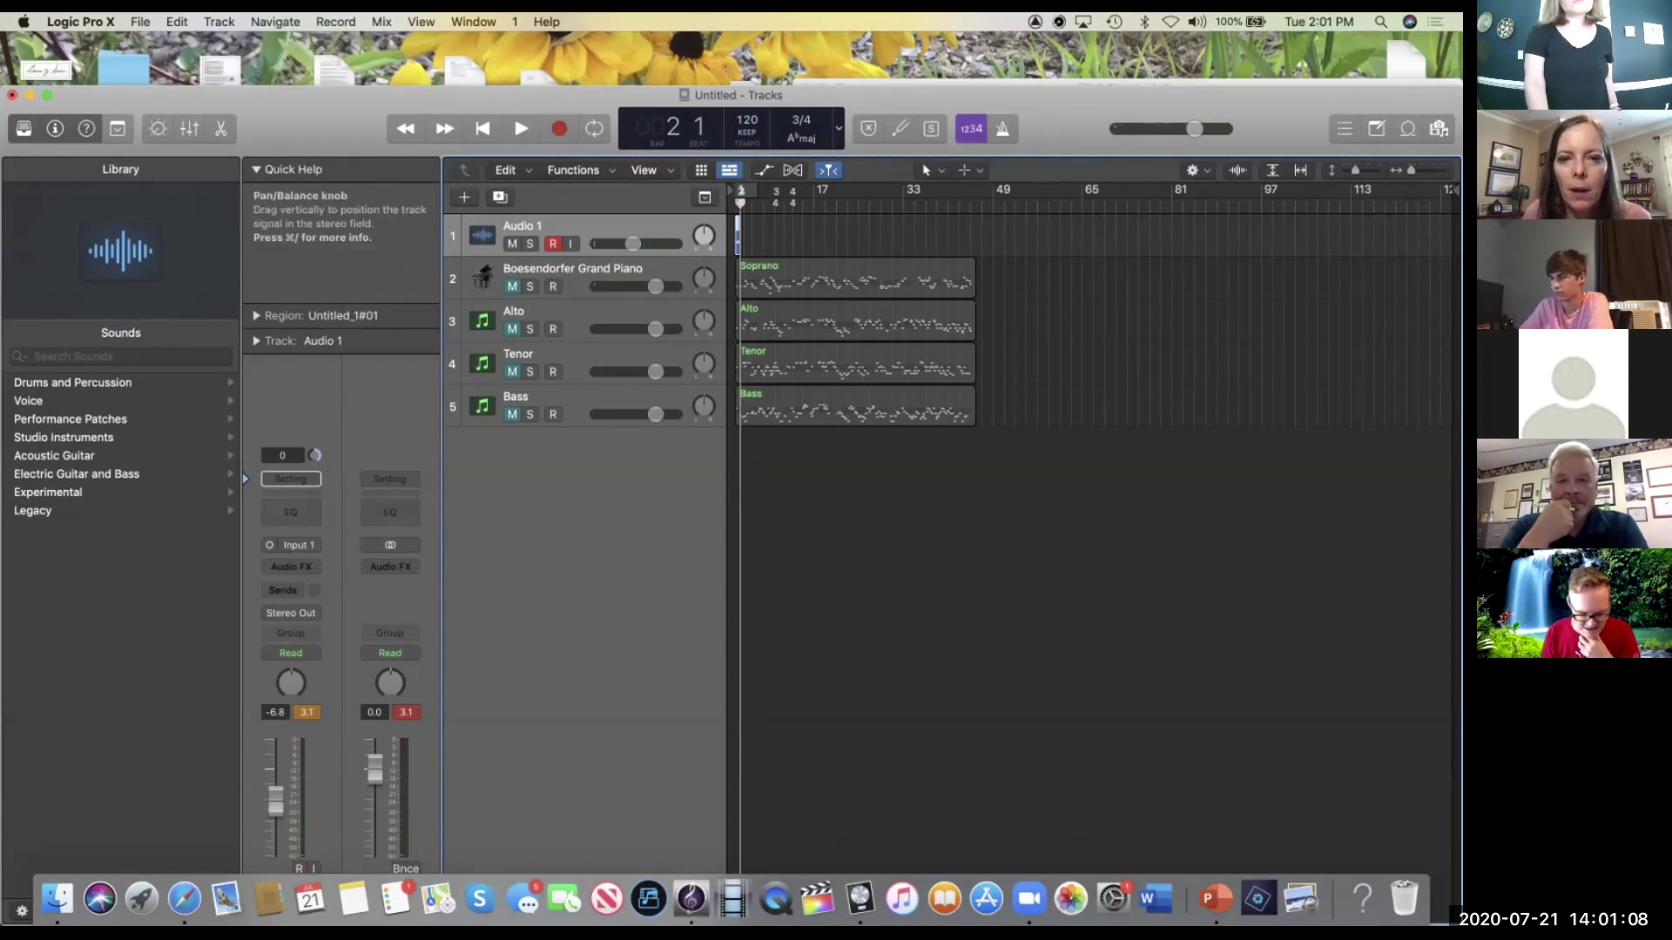
Step: Delete the recorded region on Audio 1 along with its audio file on disk
scroll(738, 235, up, 5)
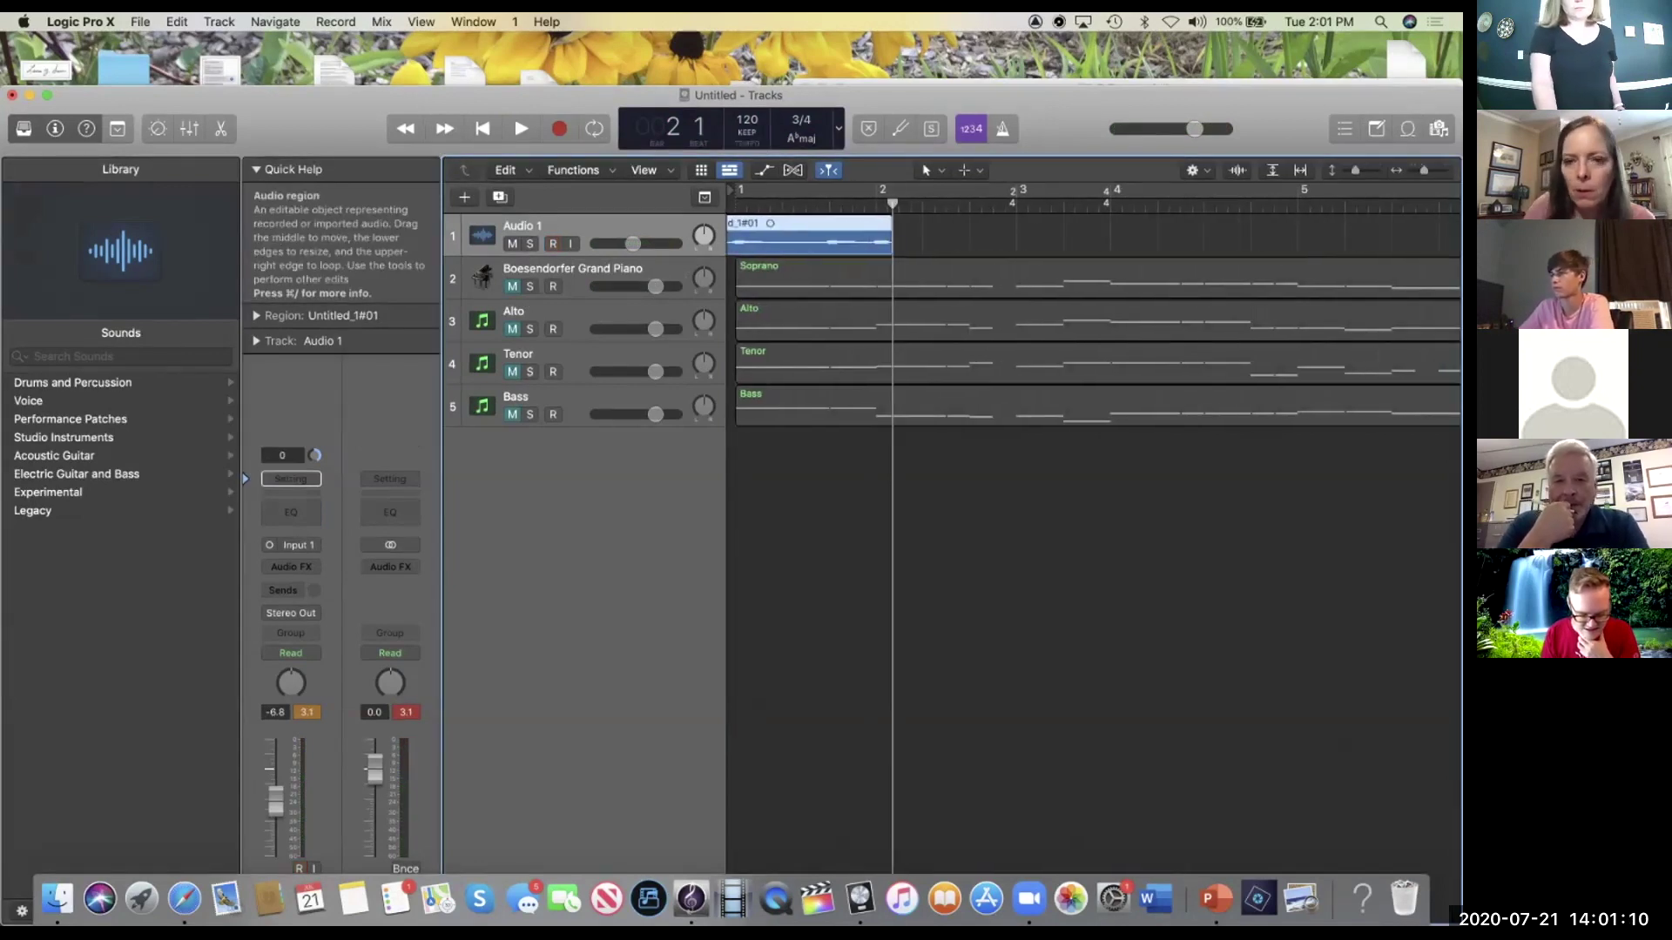
key(BackSpace)
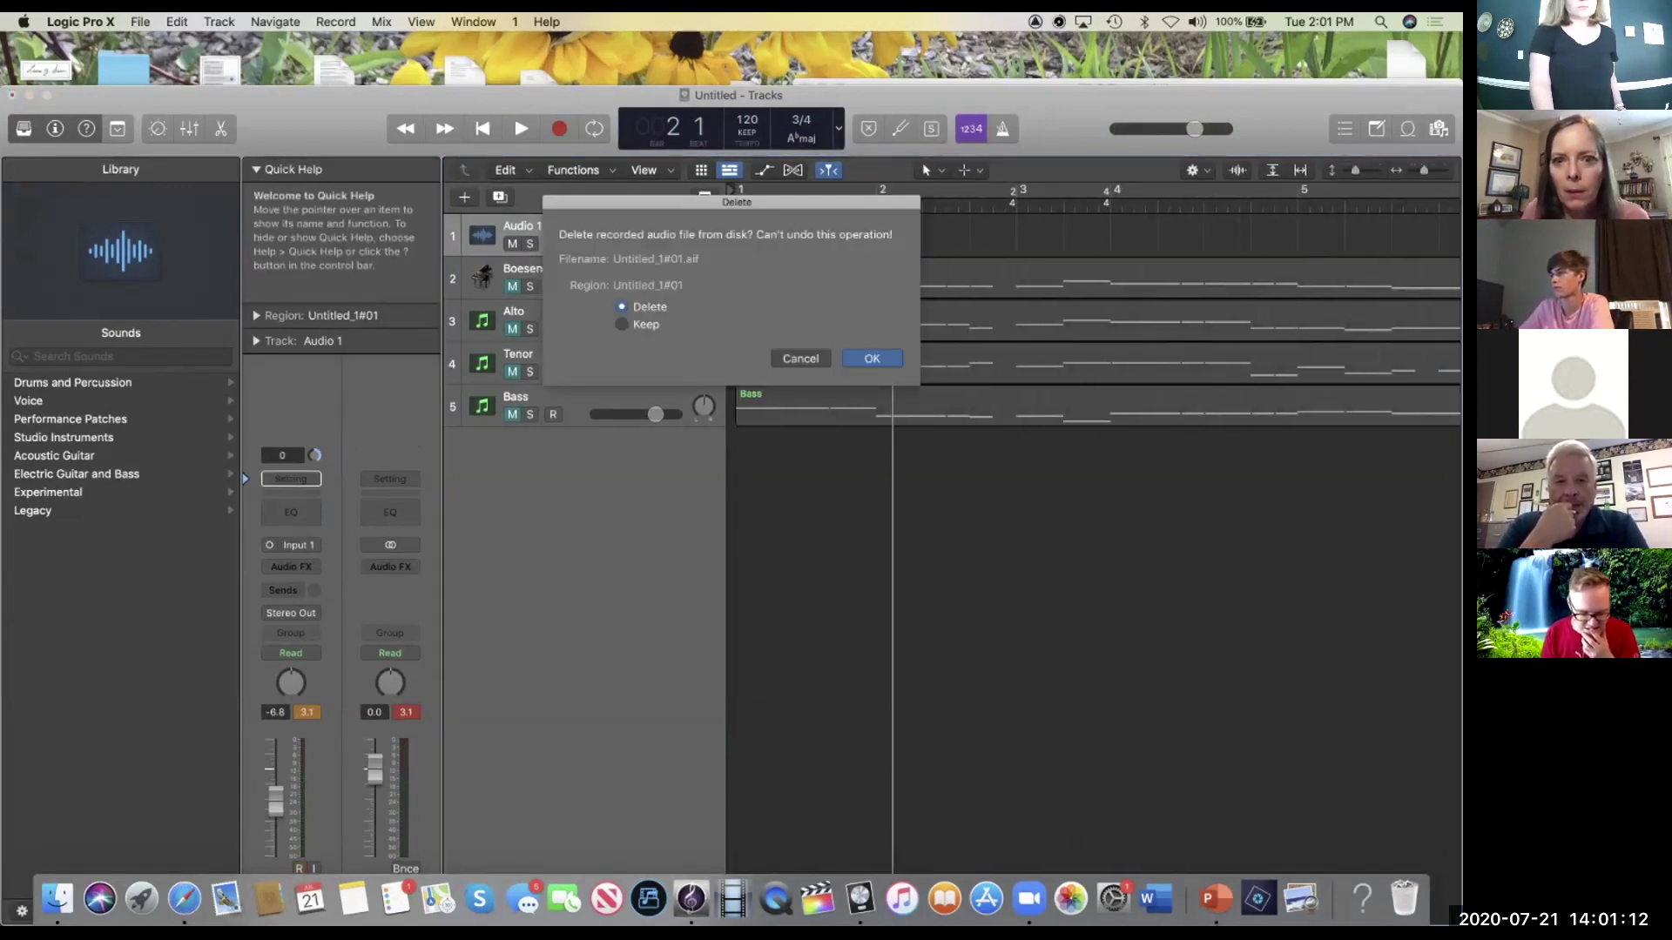
key(Return)
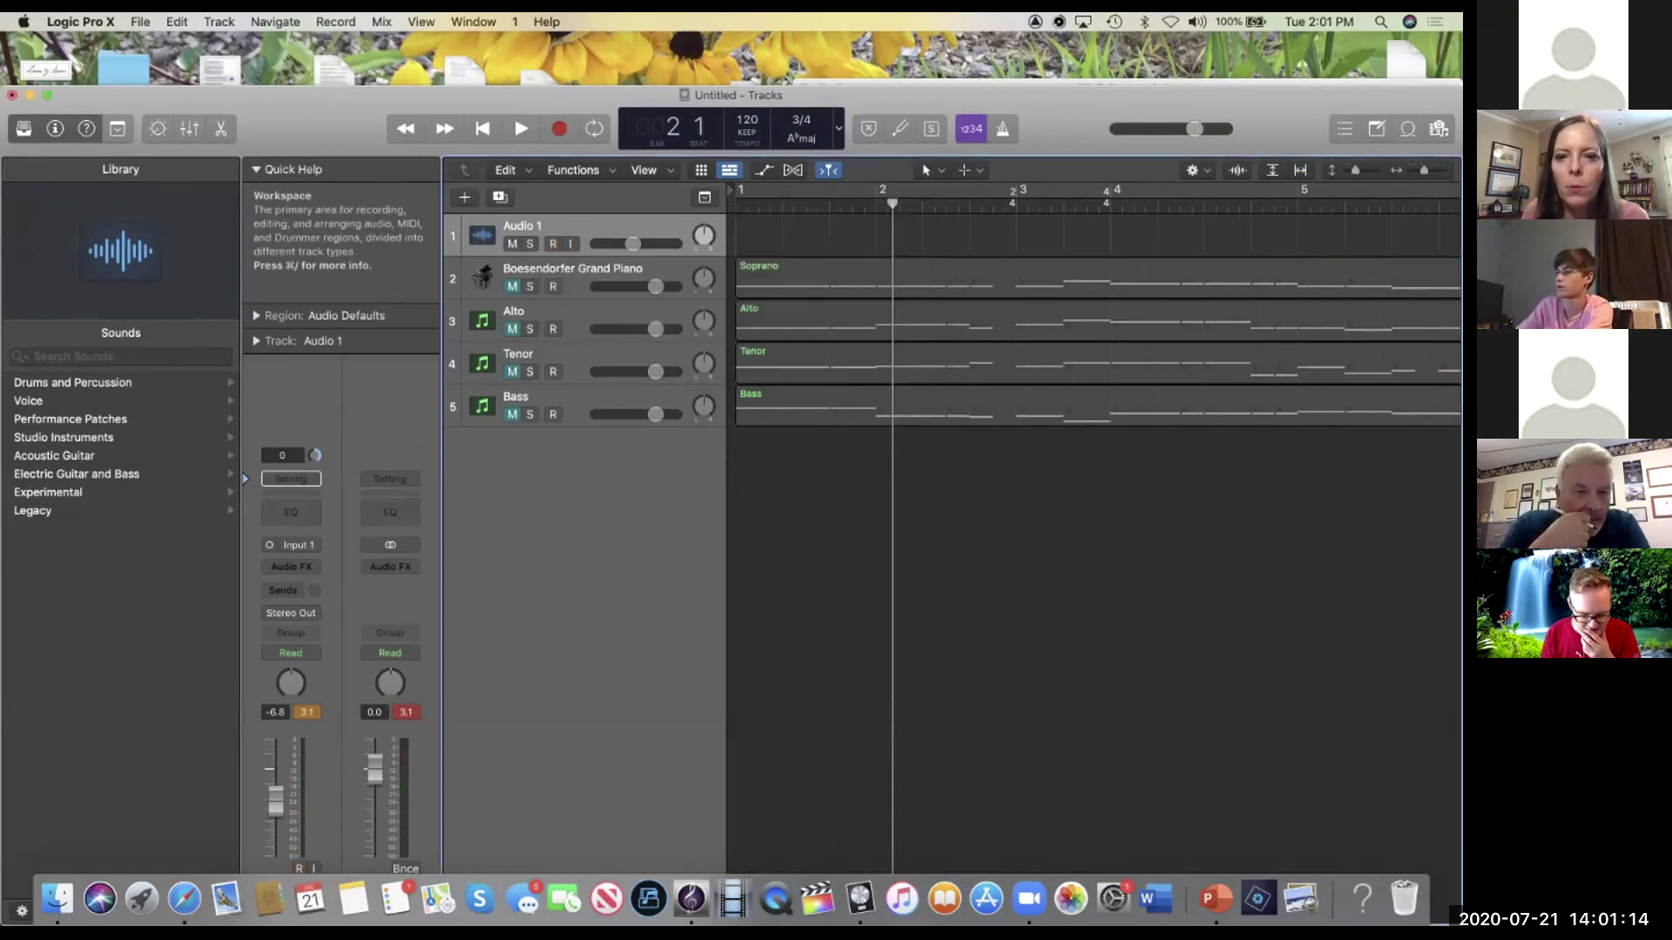
Step: Record a new take on Audio 1 from bar 1 to about bar 5, and stop recording
key(Return)
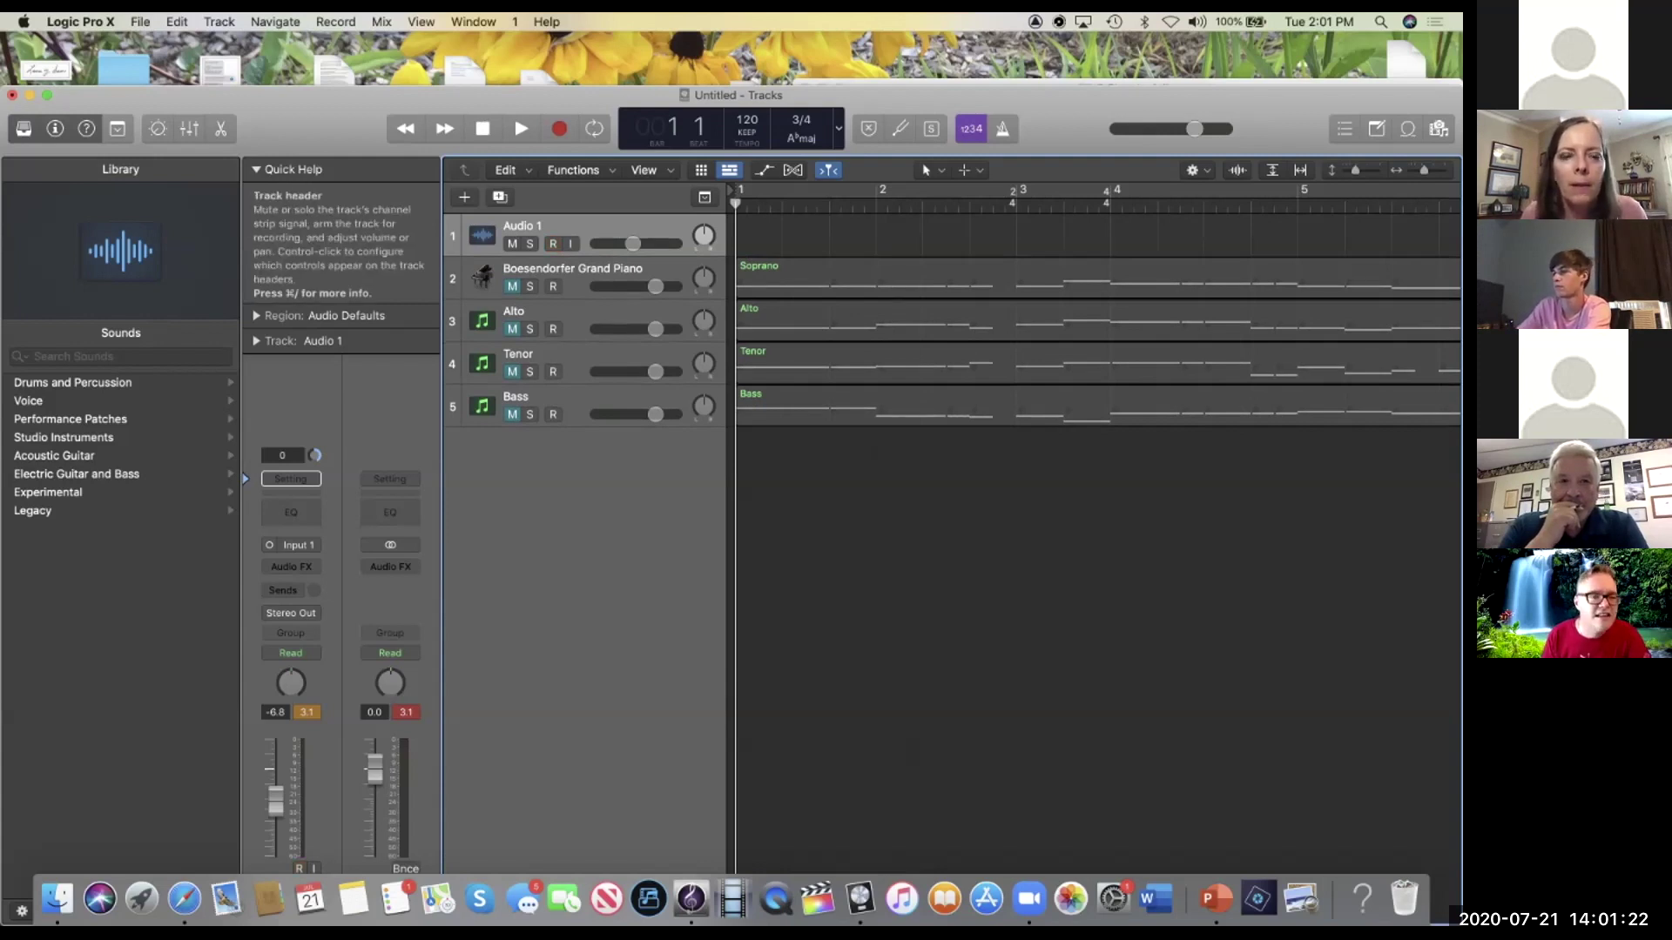
click(559, 129)
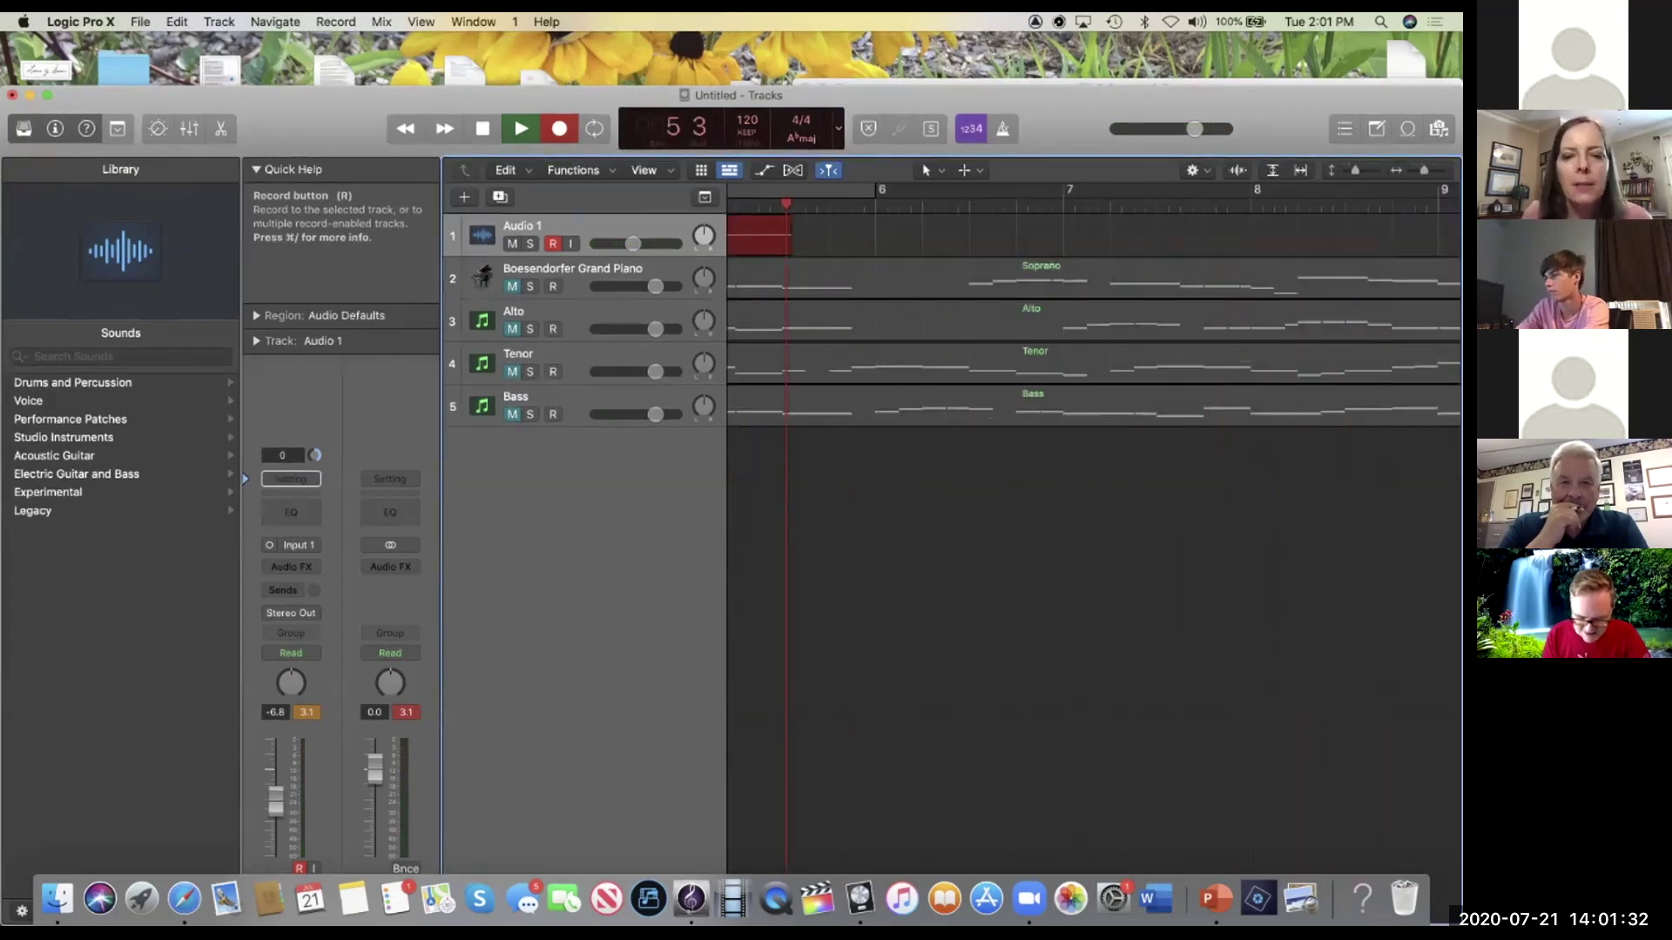
key(space)
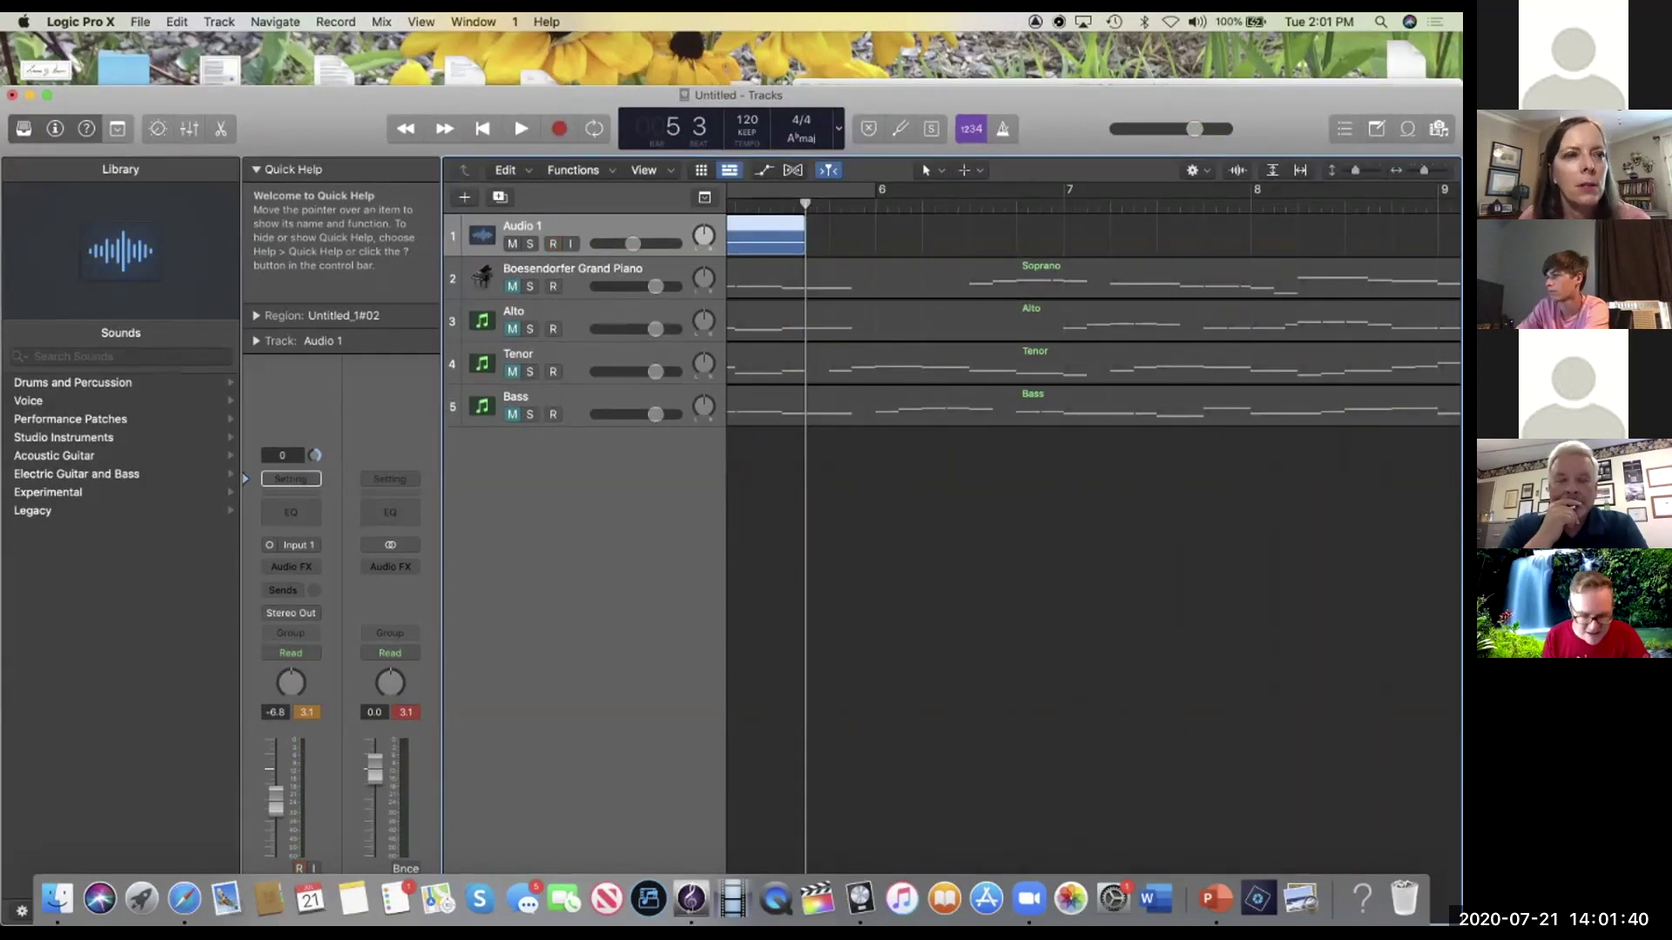
Step: Set the audio input device to MacBook Pro Microphone in the audio preferences and close them
click(80, 22)
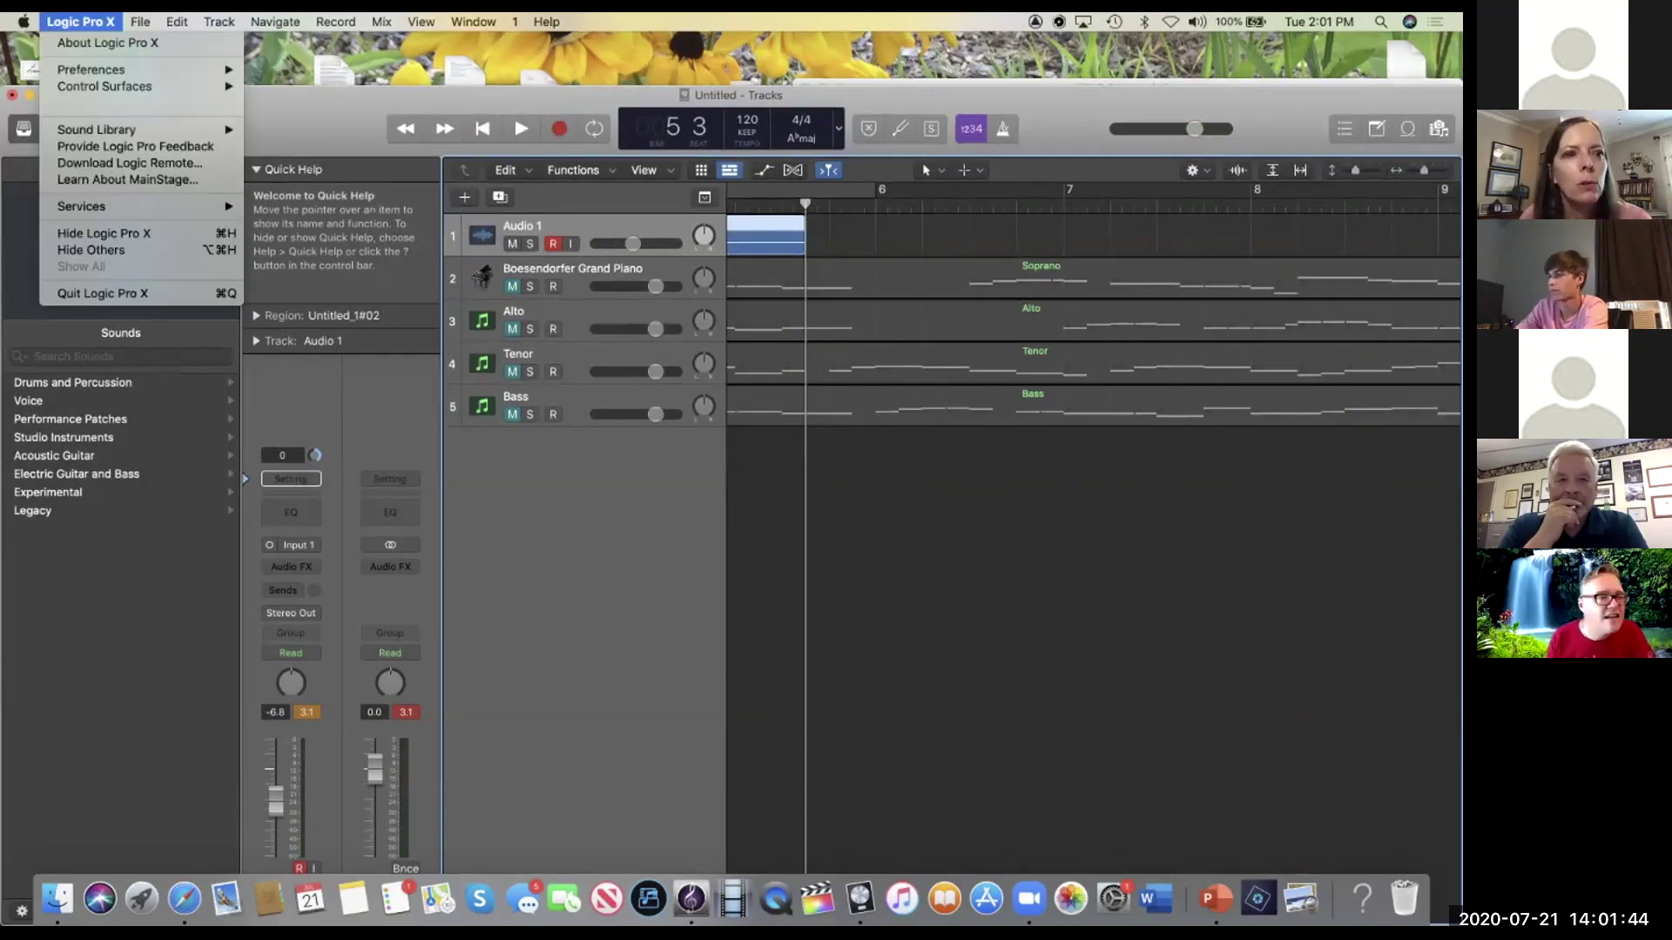
mouse_move(90, 70)
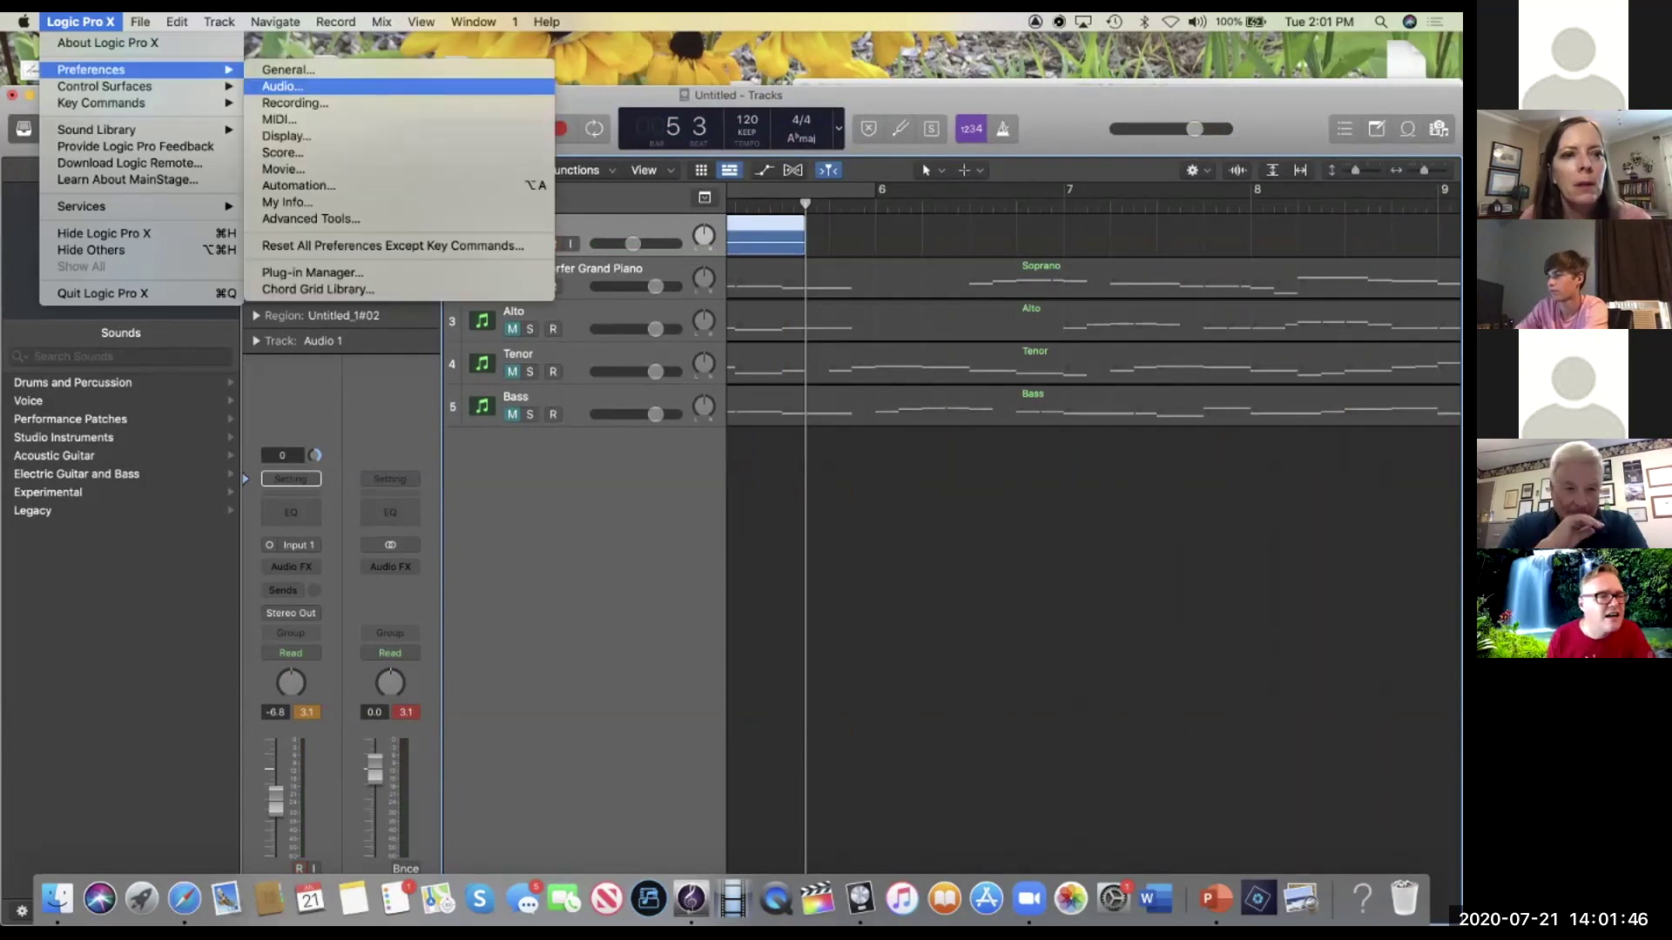
click(282, 86)
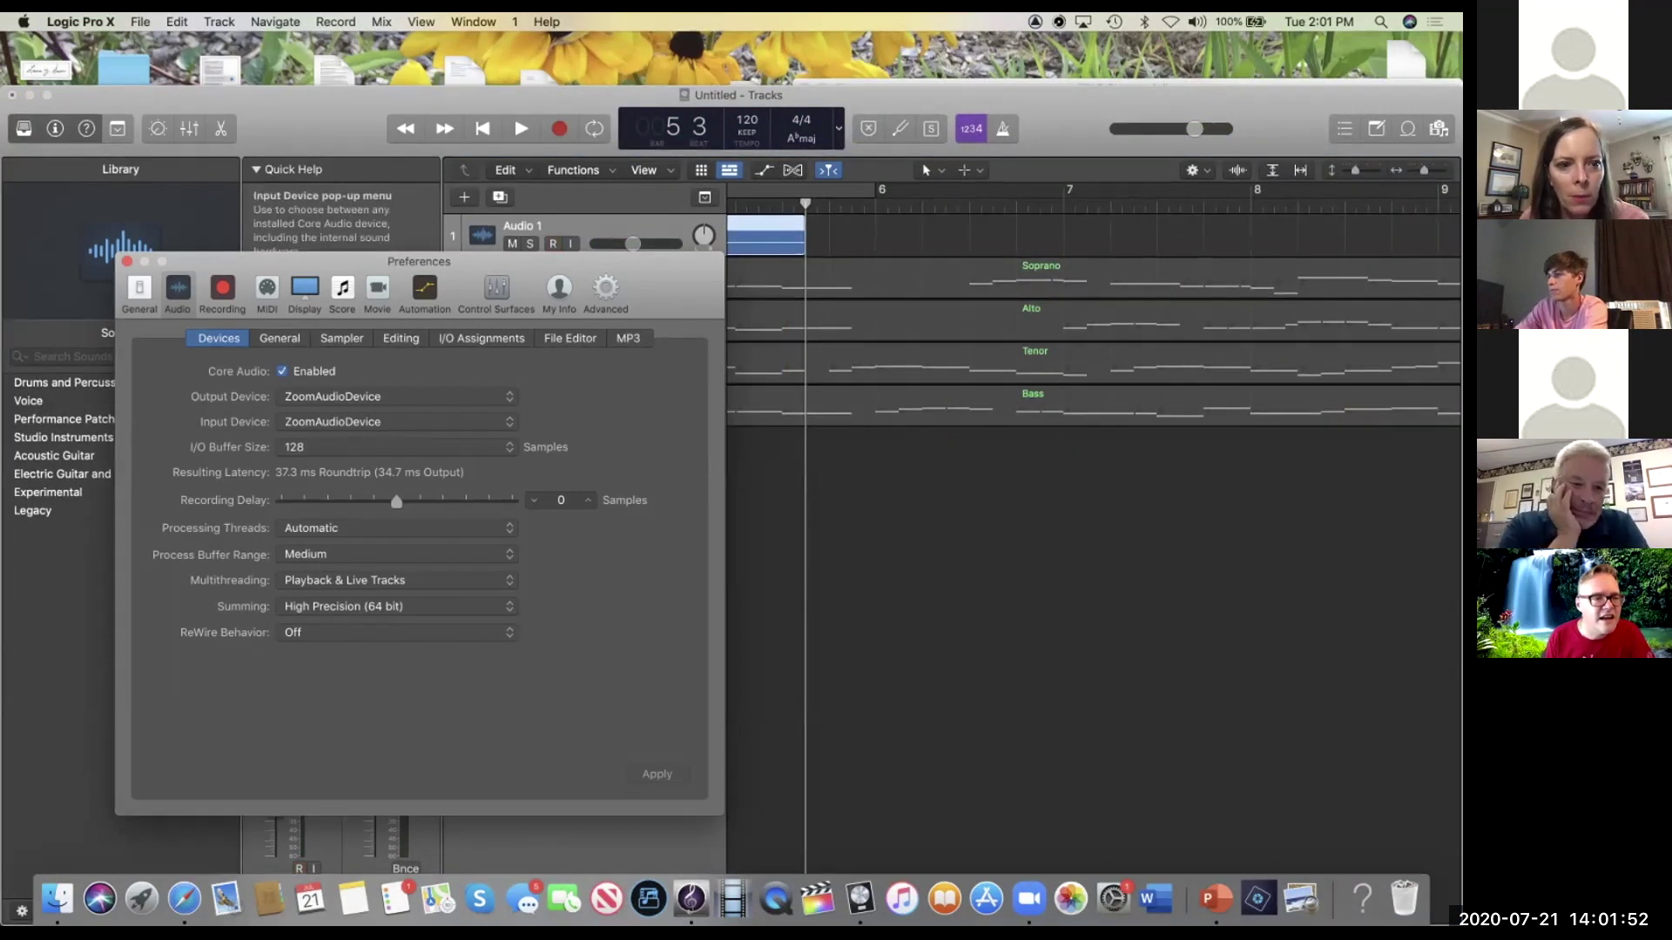
click(391, 421)
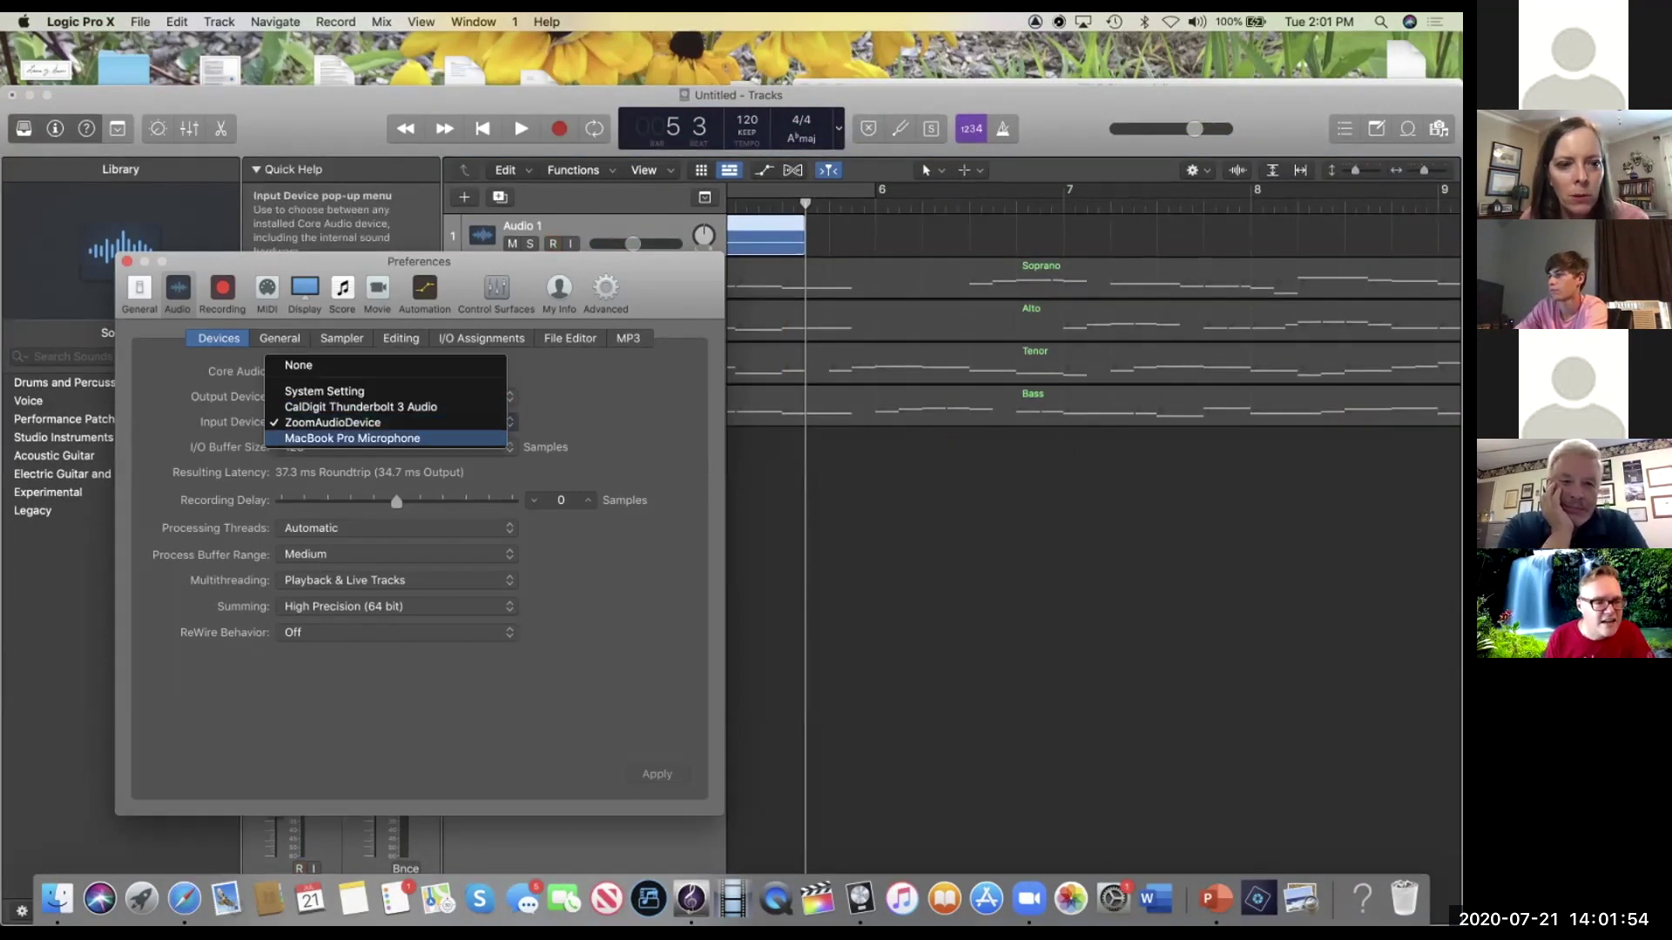
click(352, 438)
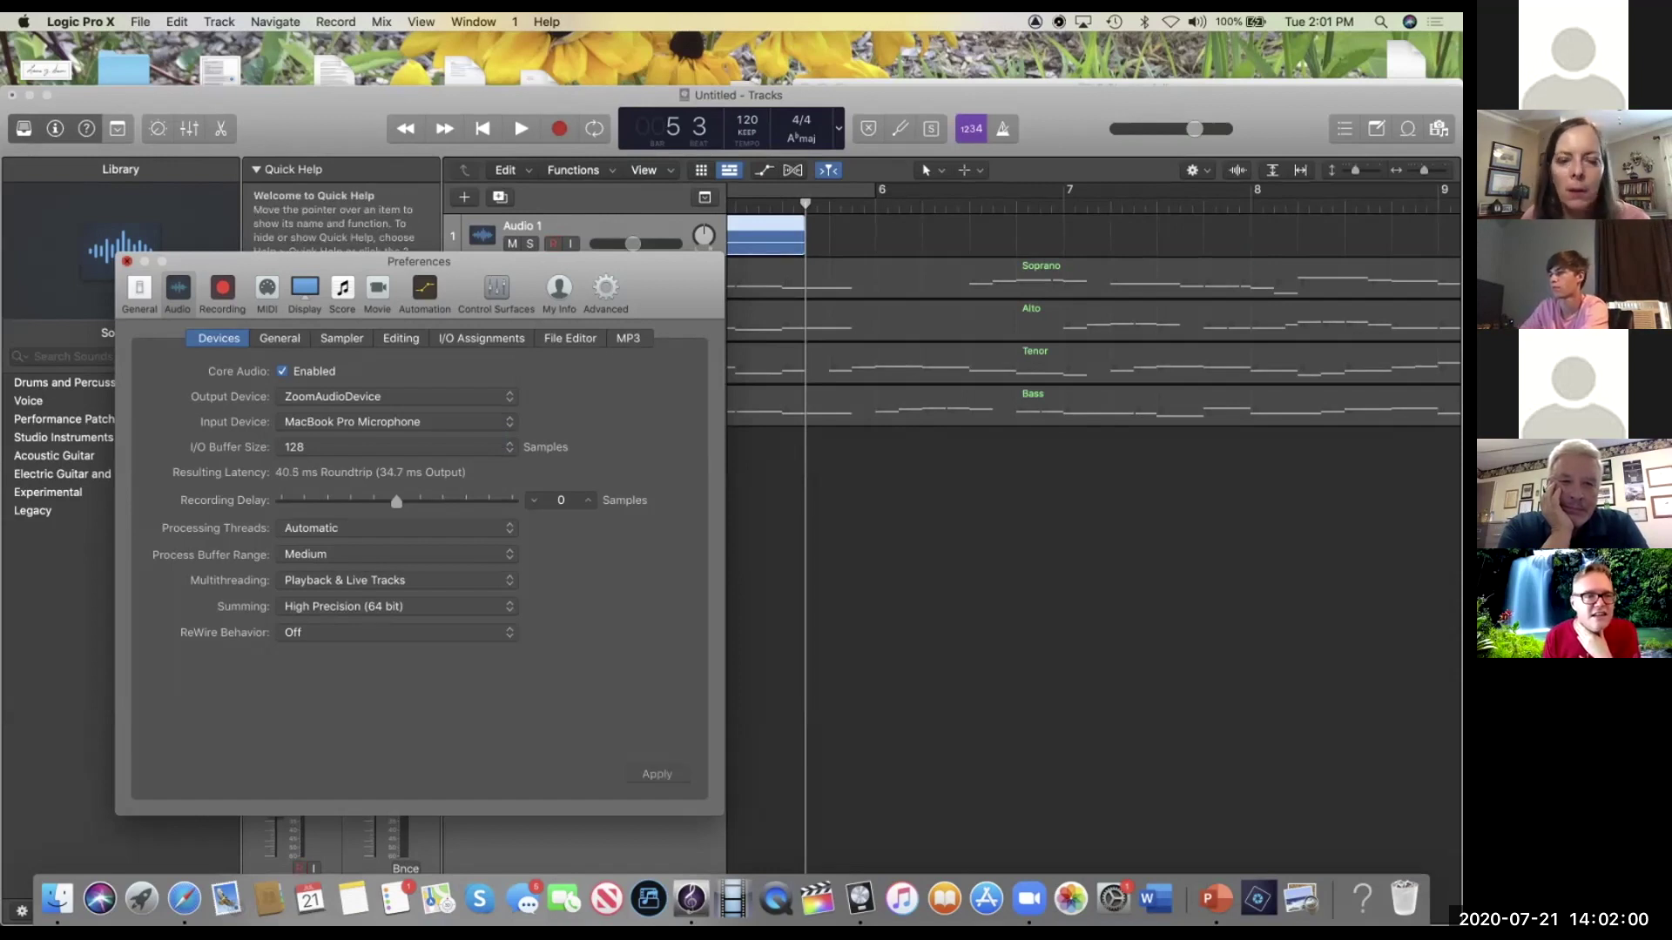
key(super+w)
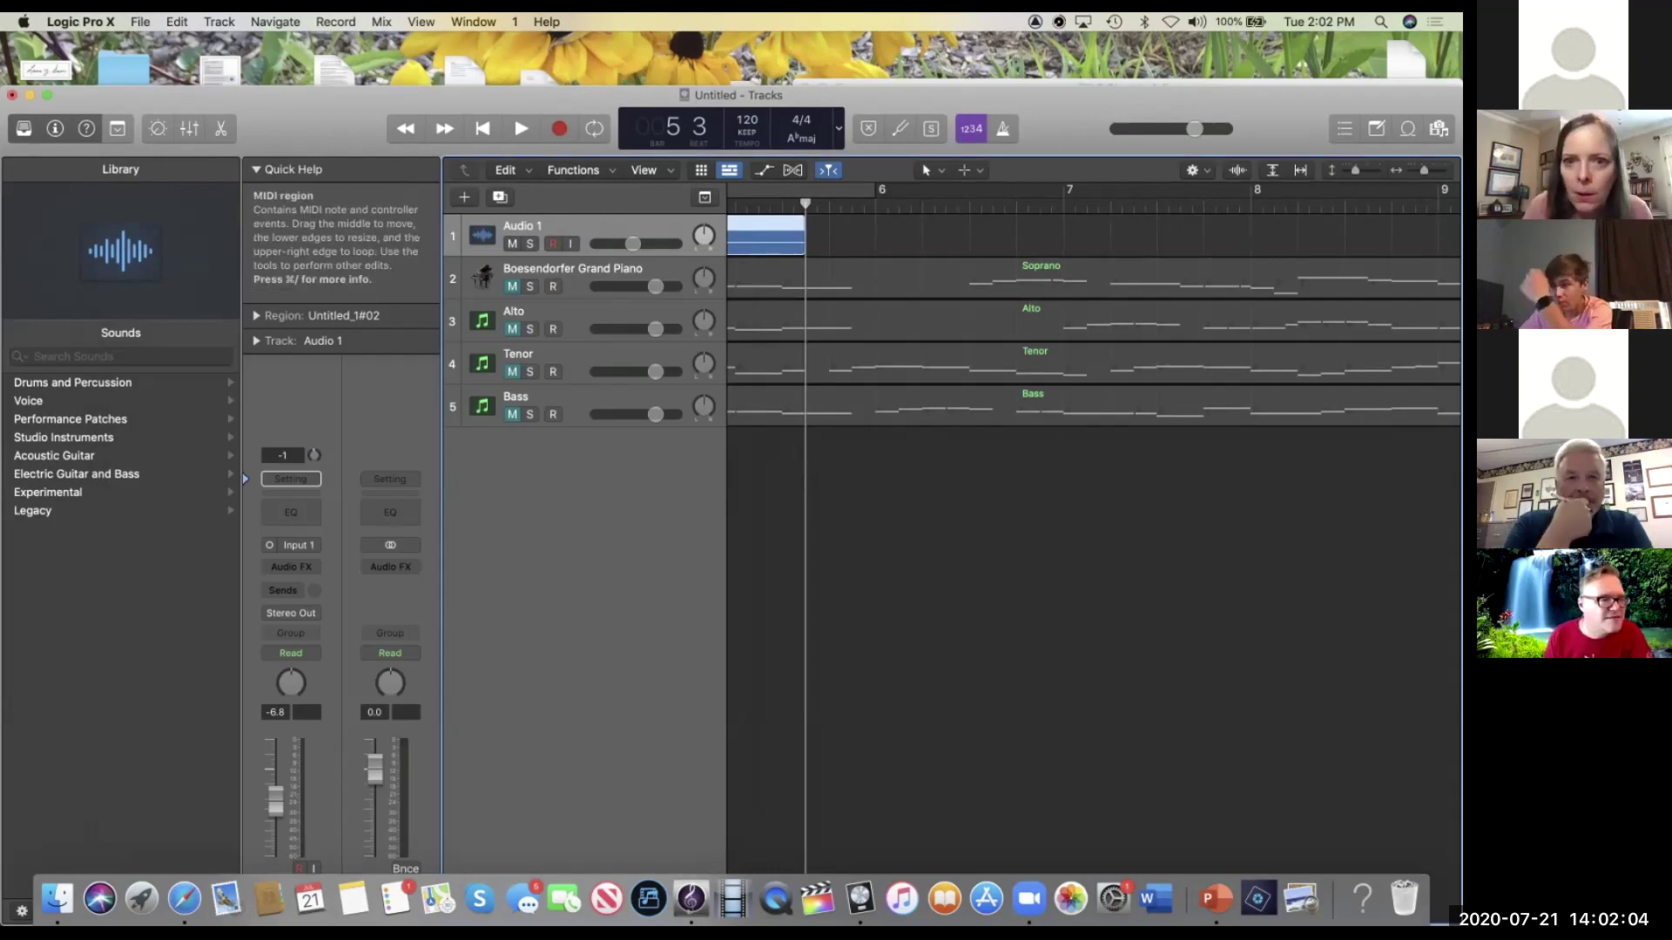
Step: Delete the recorded region on Audio 1 and record a new take from bar 1 to bar 7, turning the track's volume fully down
scroll(1094, 262, left, 10)
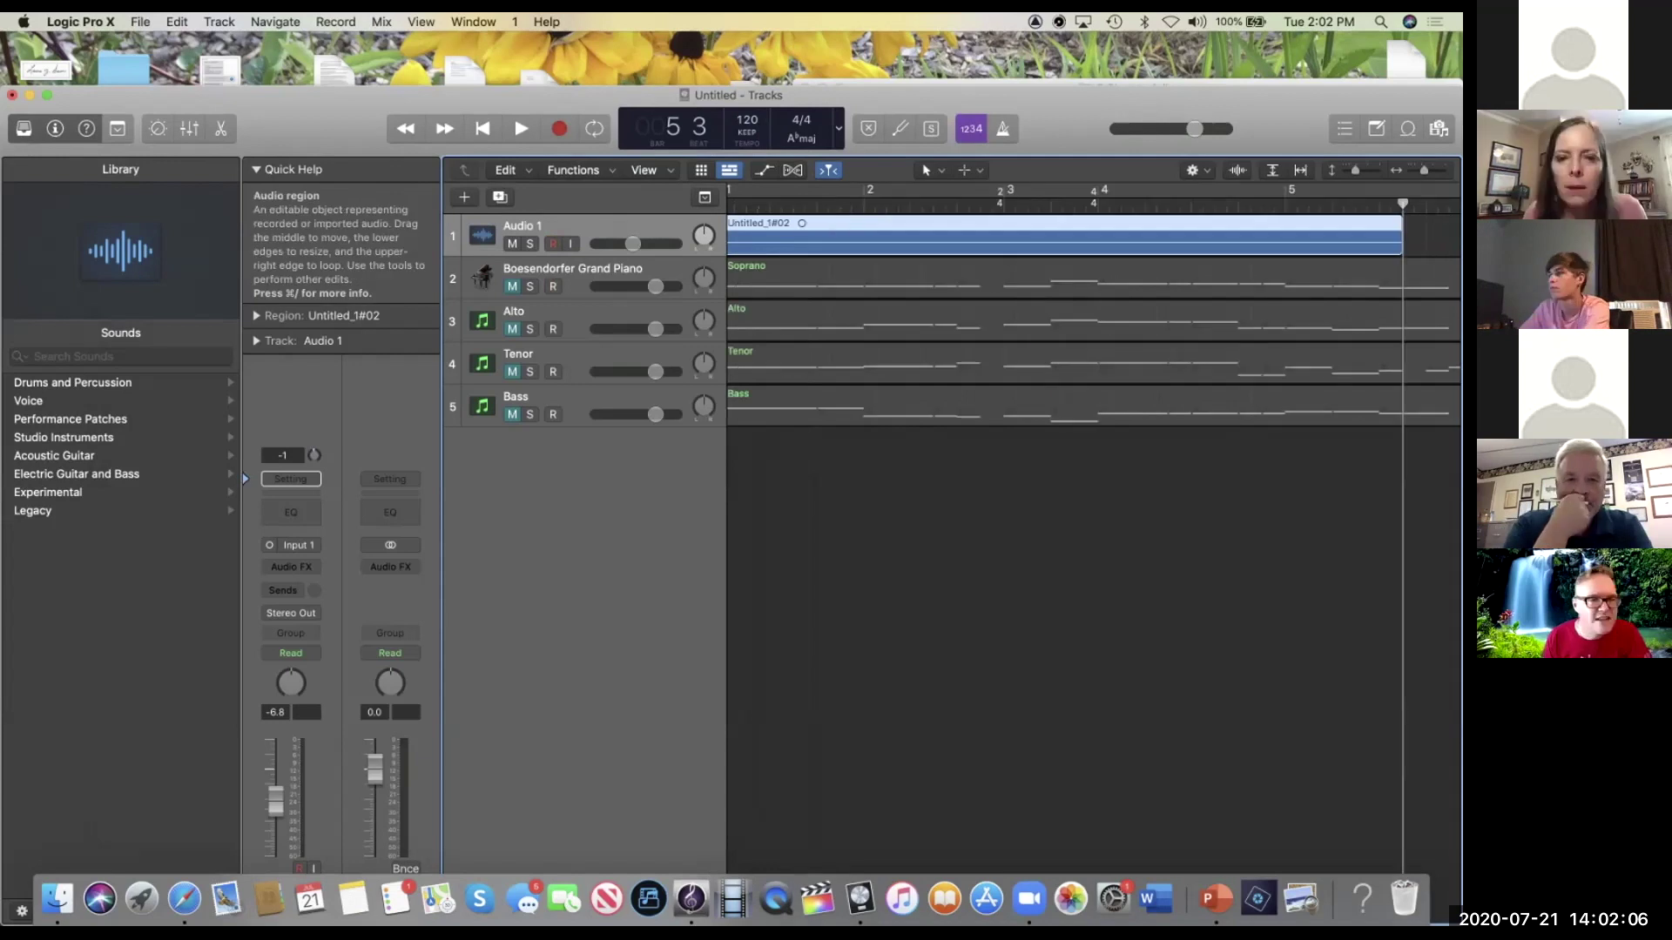
key(BackSpace)
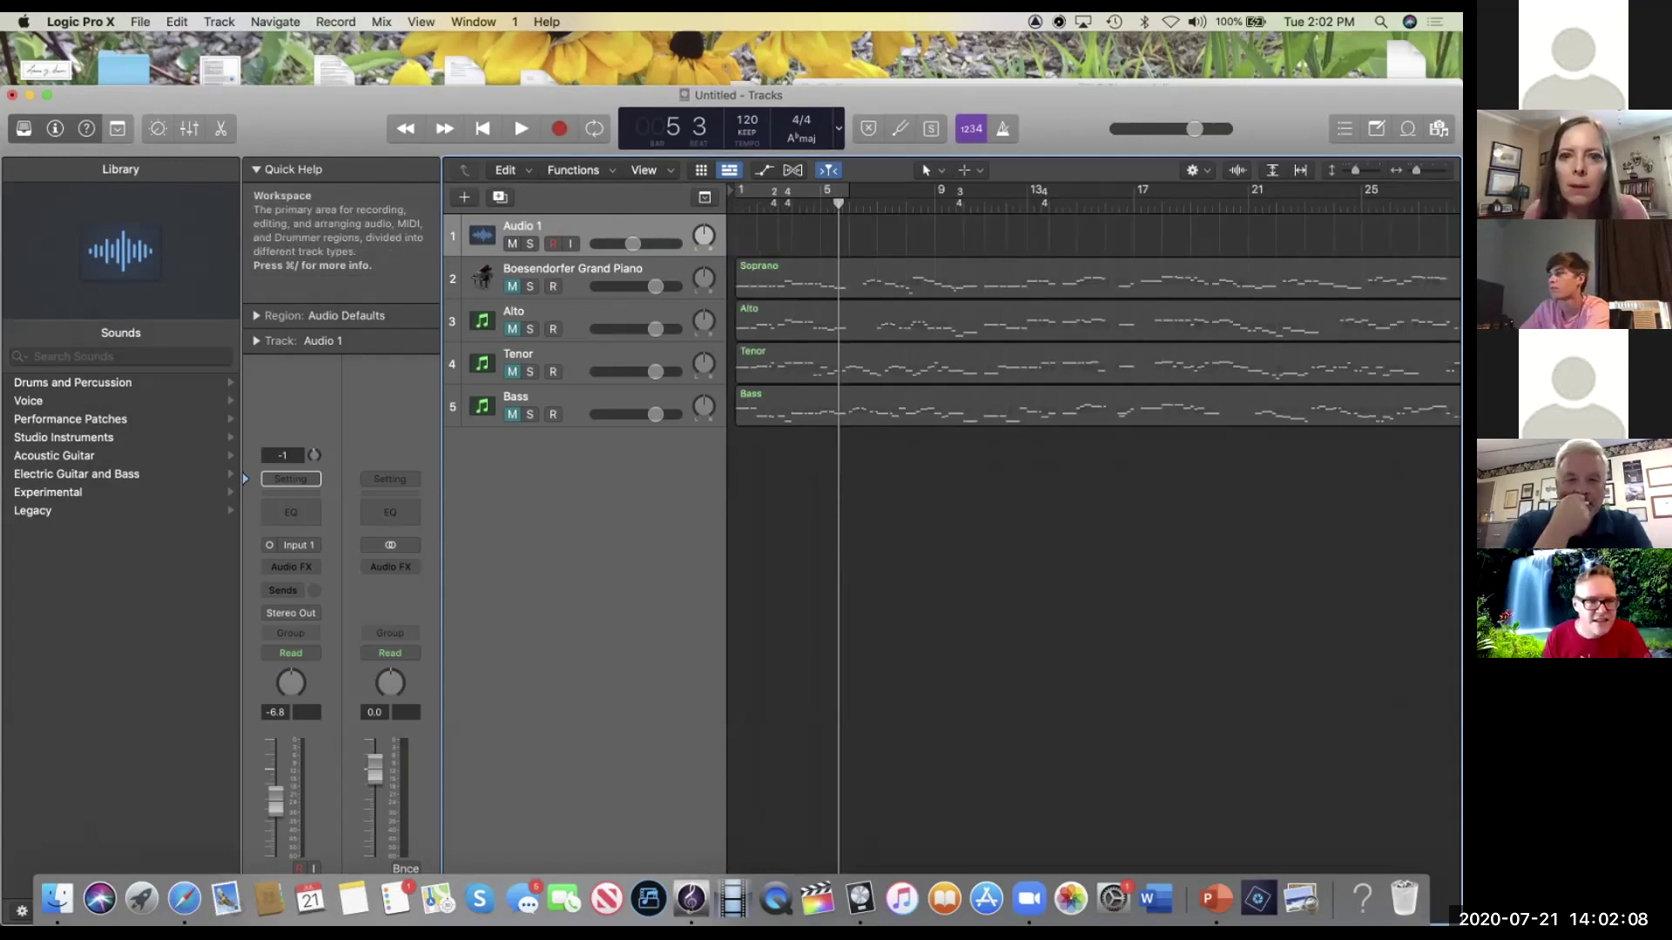
drag(838, 202, 736, 202)
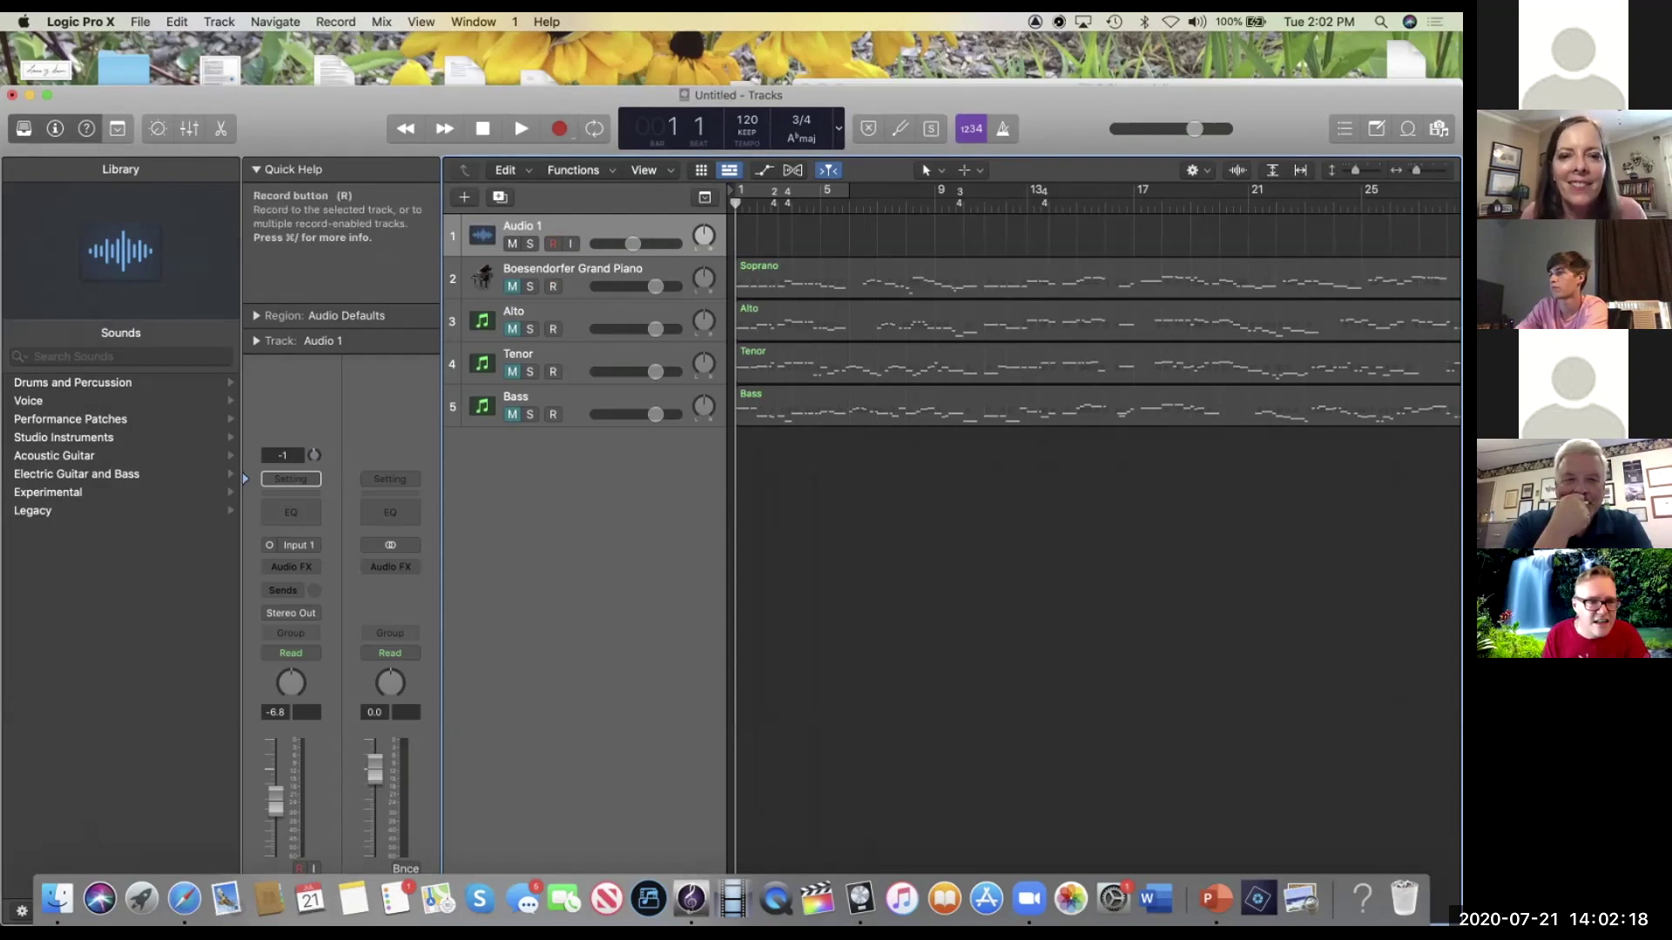
click(559, 128)
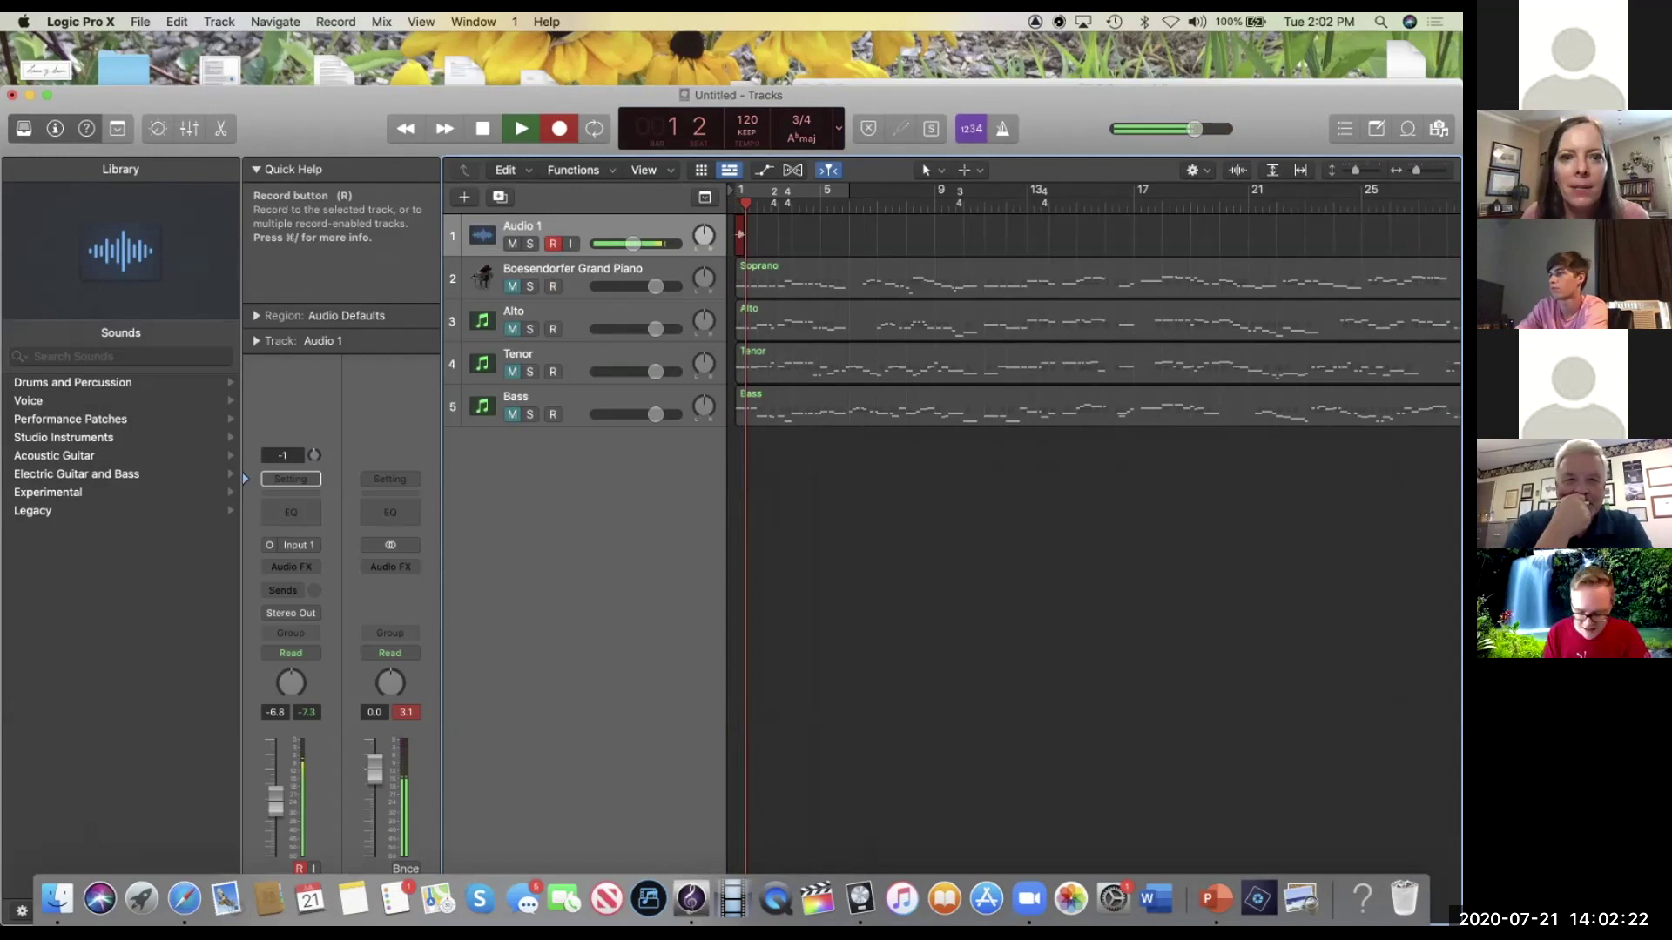
drag(633, 243, 595, 244)
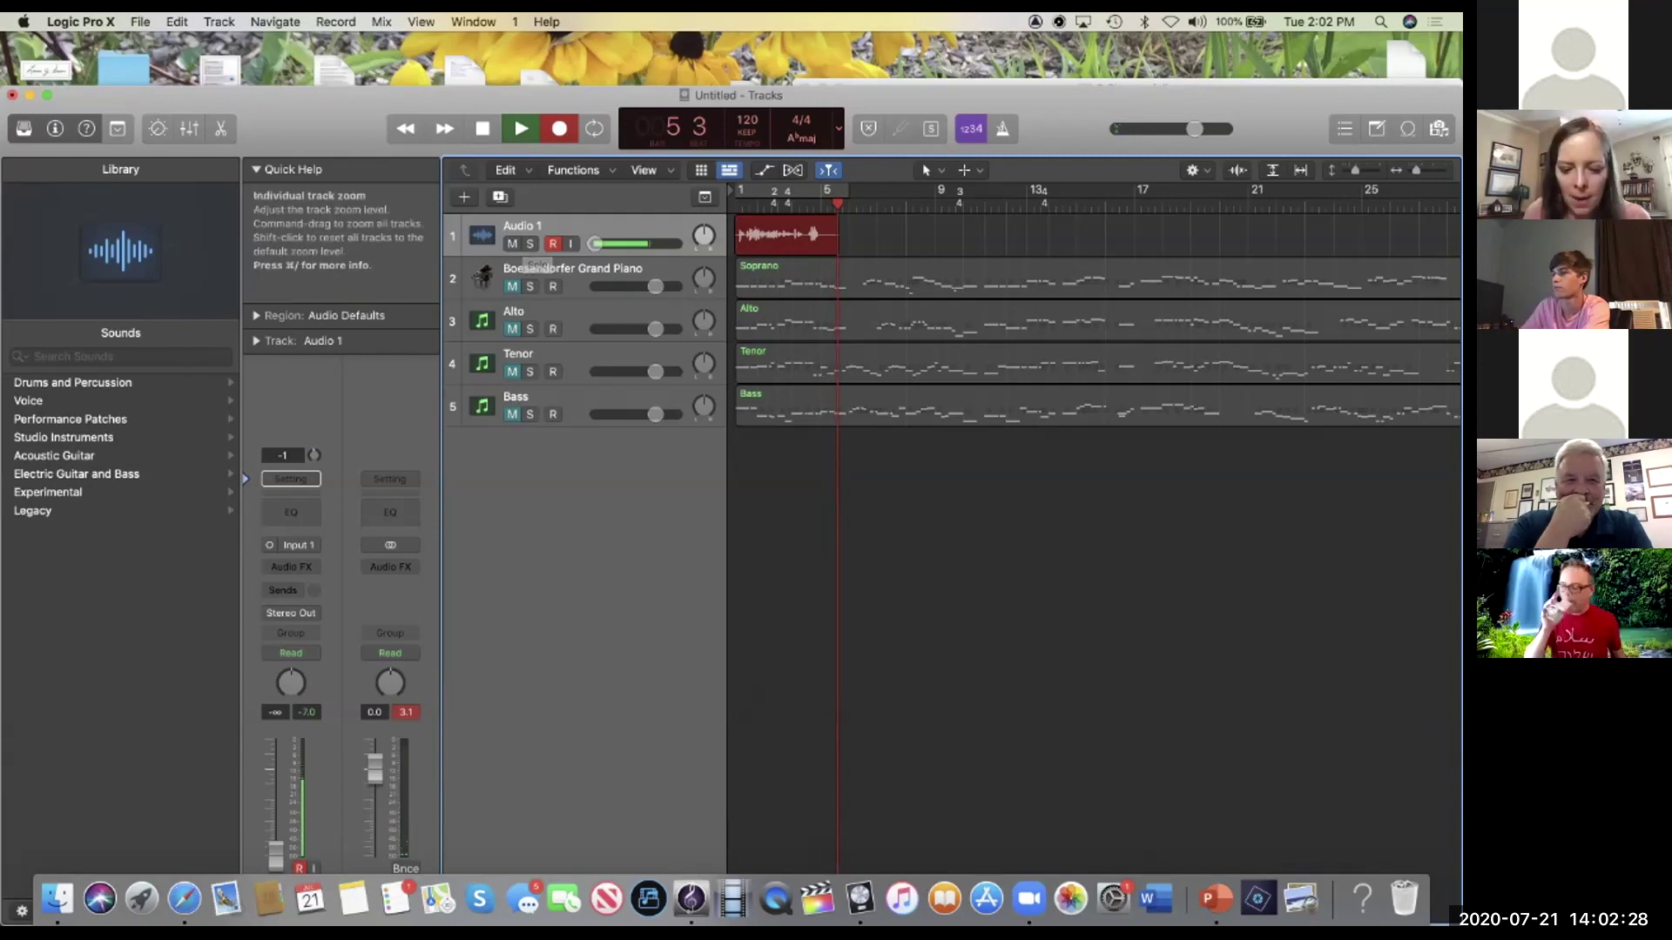
key(space)
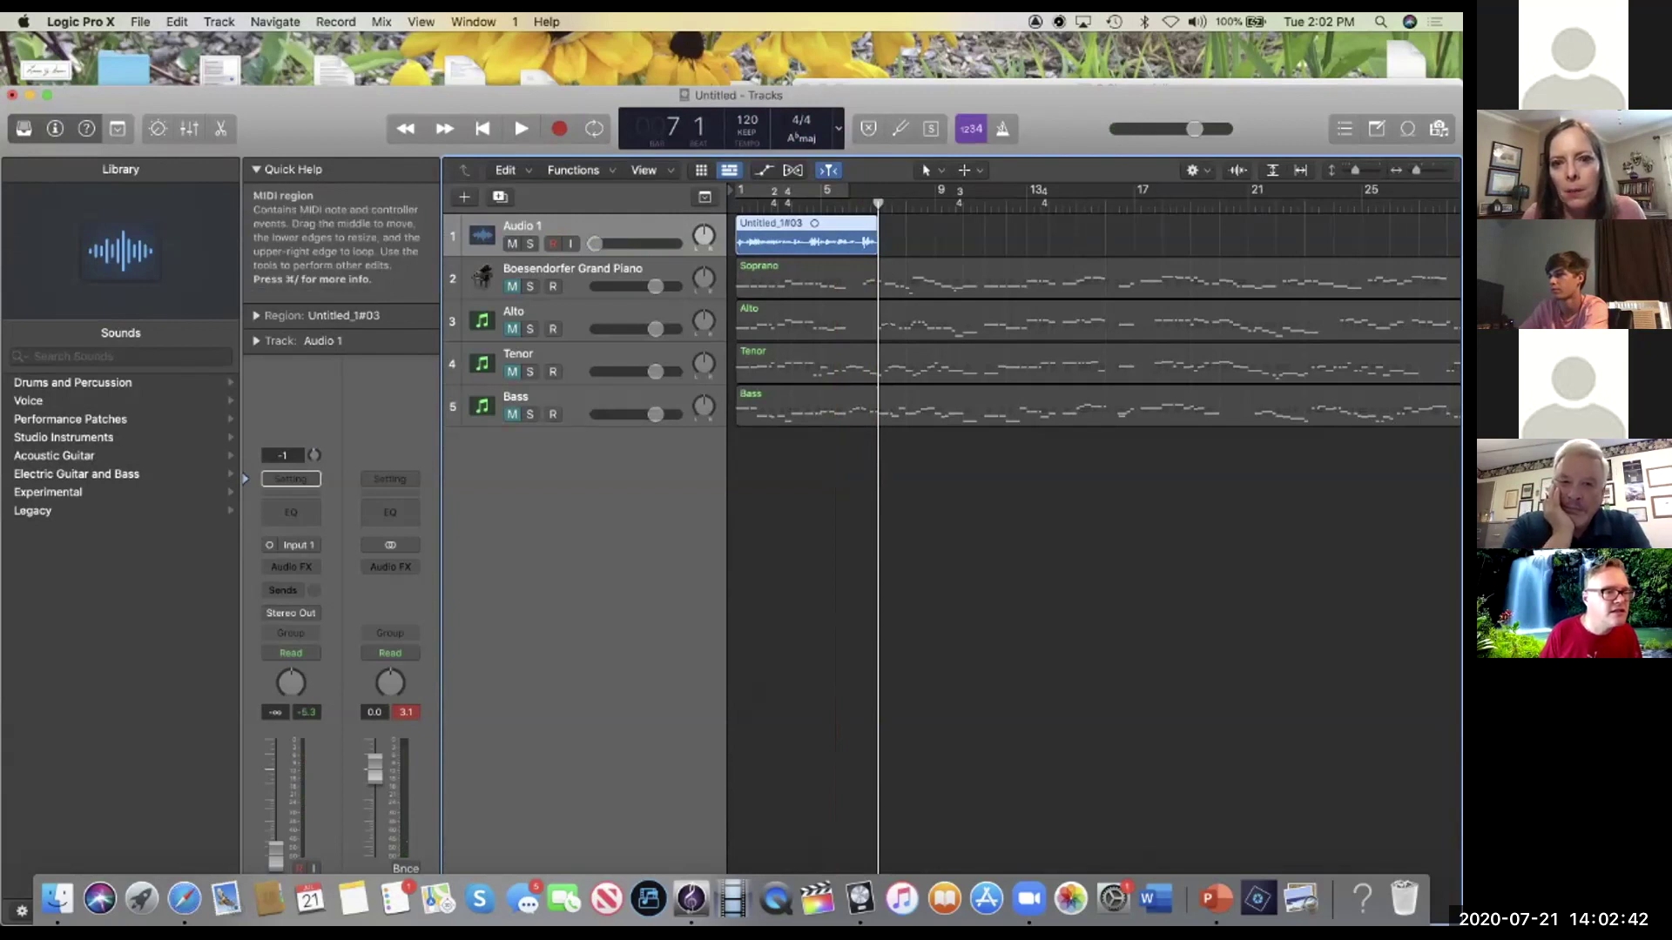
Step: Move the Soprano, Alto, Tenor and Bass regions together so they start at bar 7, where the Audio 1 take ends
click(819, 279)
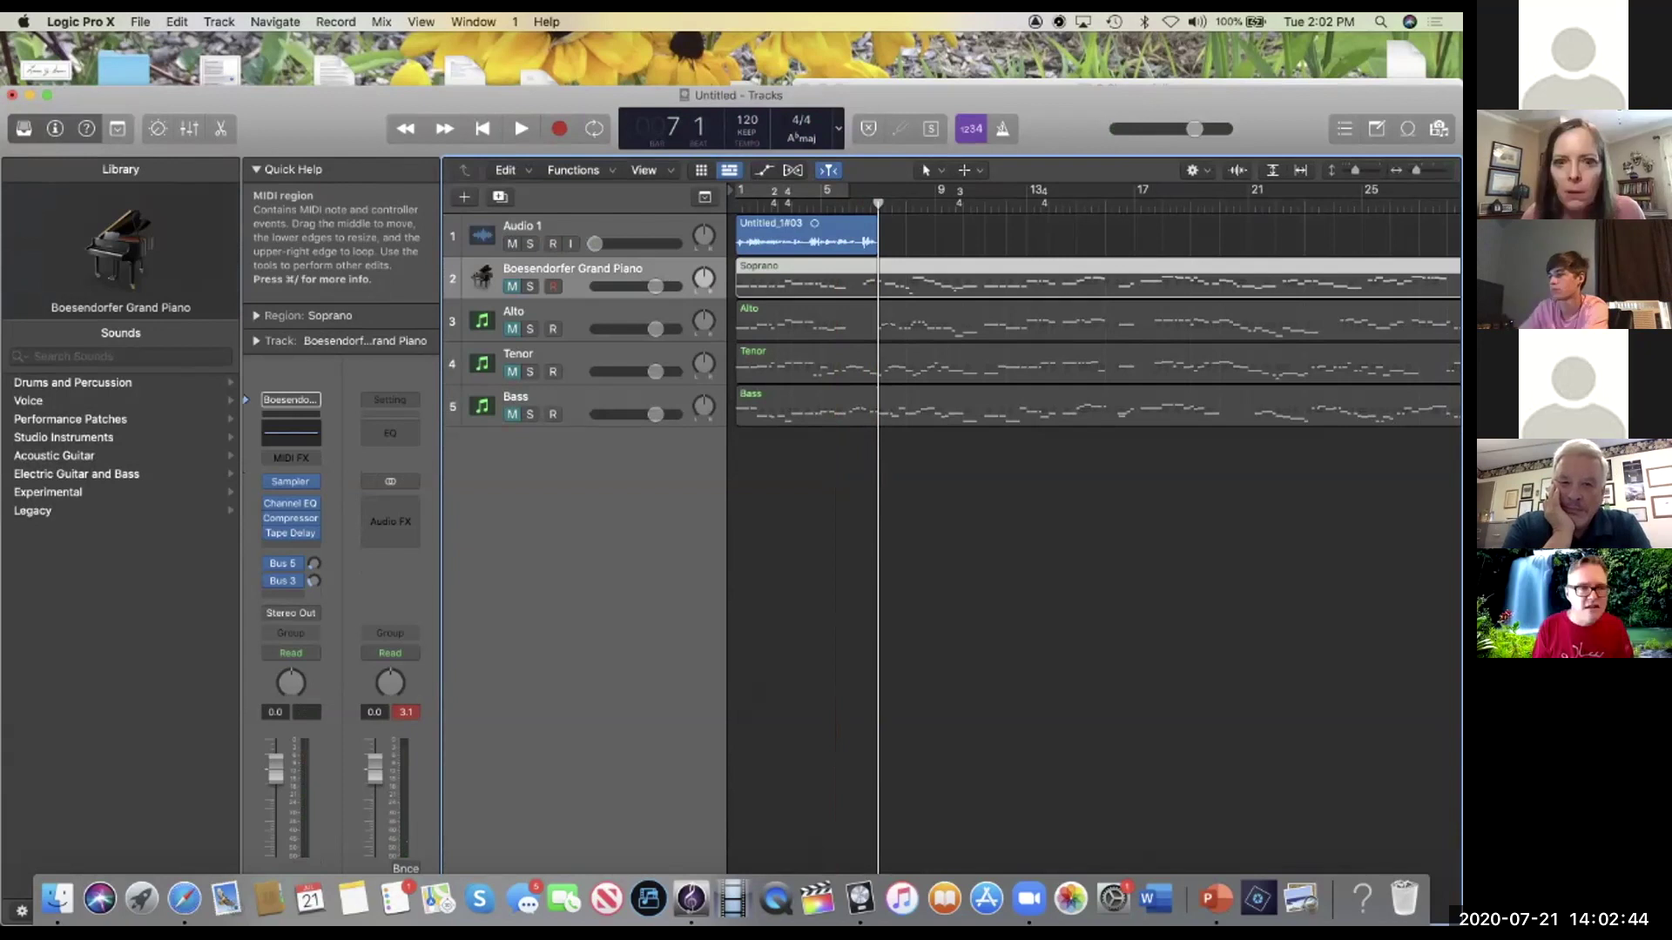
shift+click(818, 366)
shift+click(819, 408)
shift+click(818, 323)
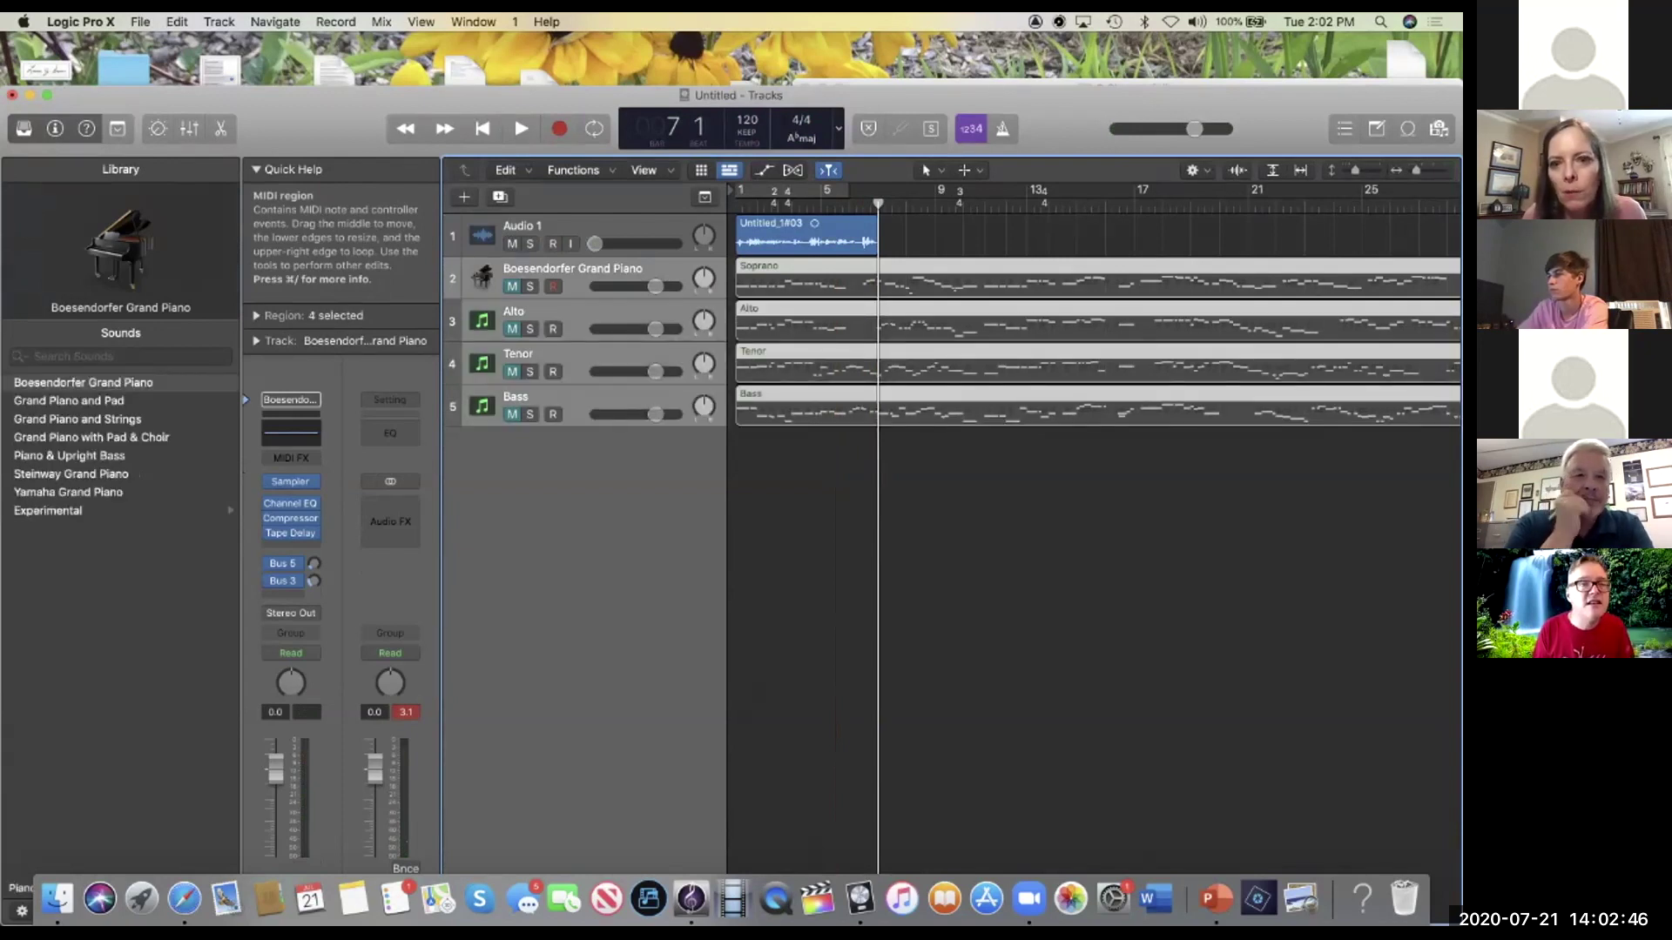
drag(823, 277, 965, 273)
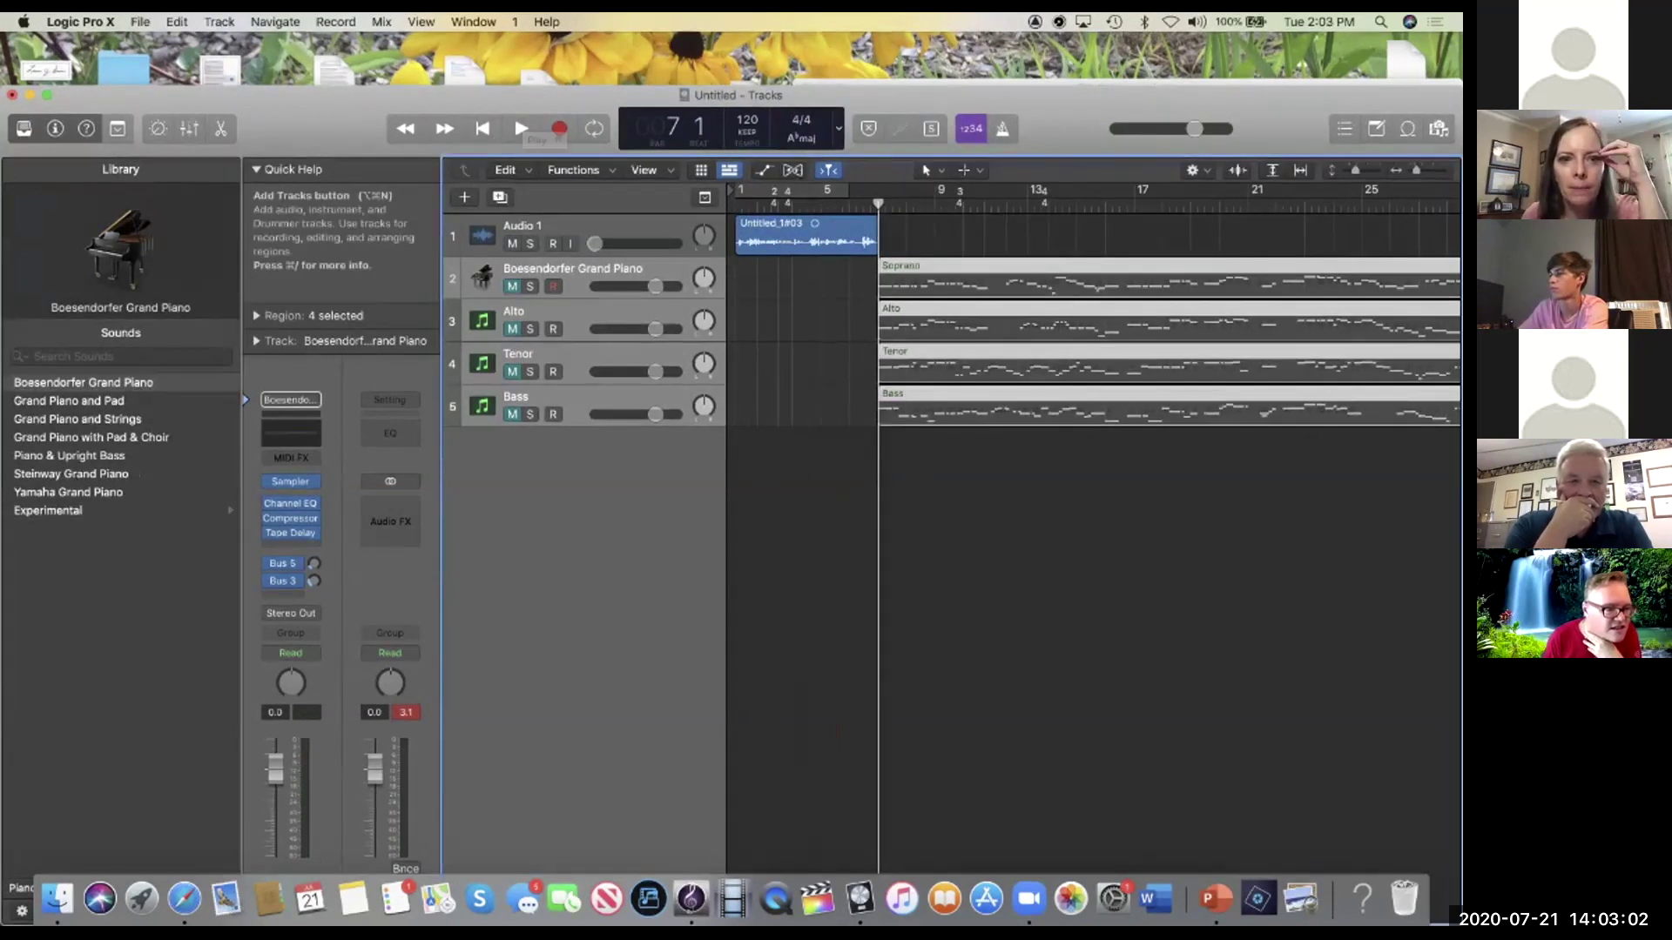
Step: Create one software instrument track with the default patch and place it directly above the Boesendorfer Grand Piano track
click(464, 196)
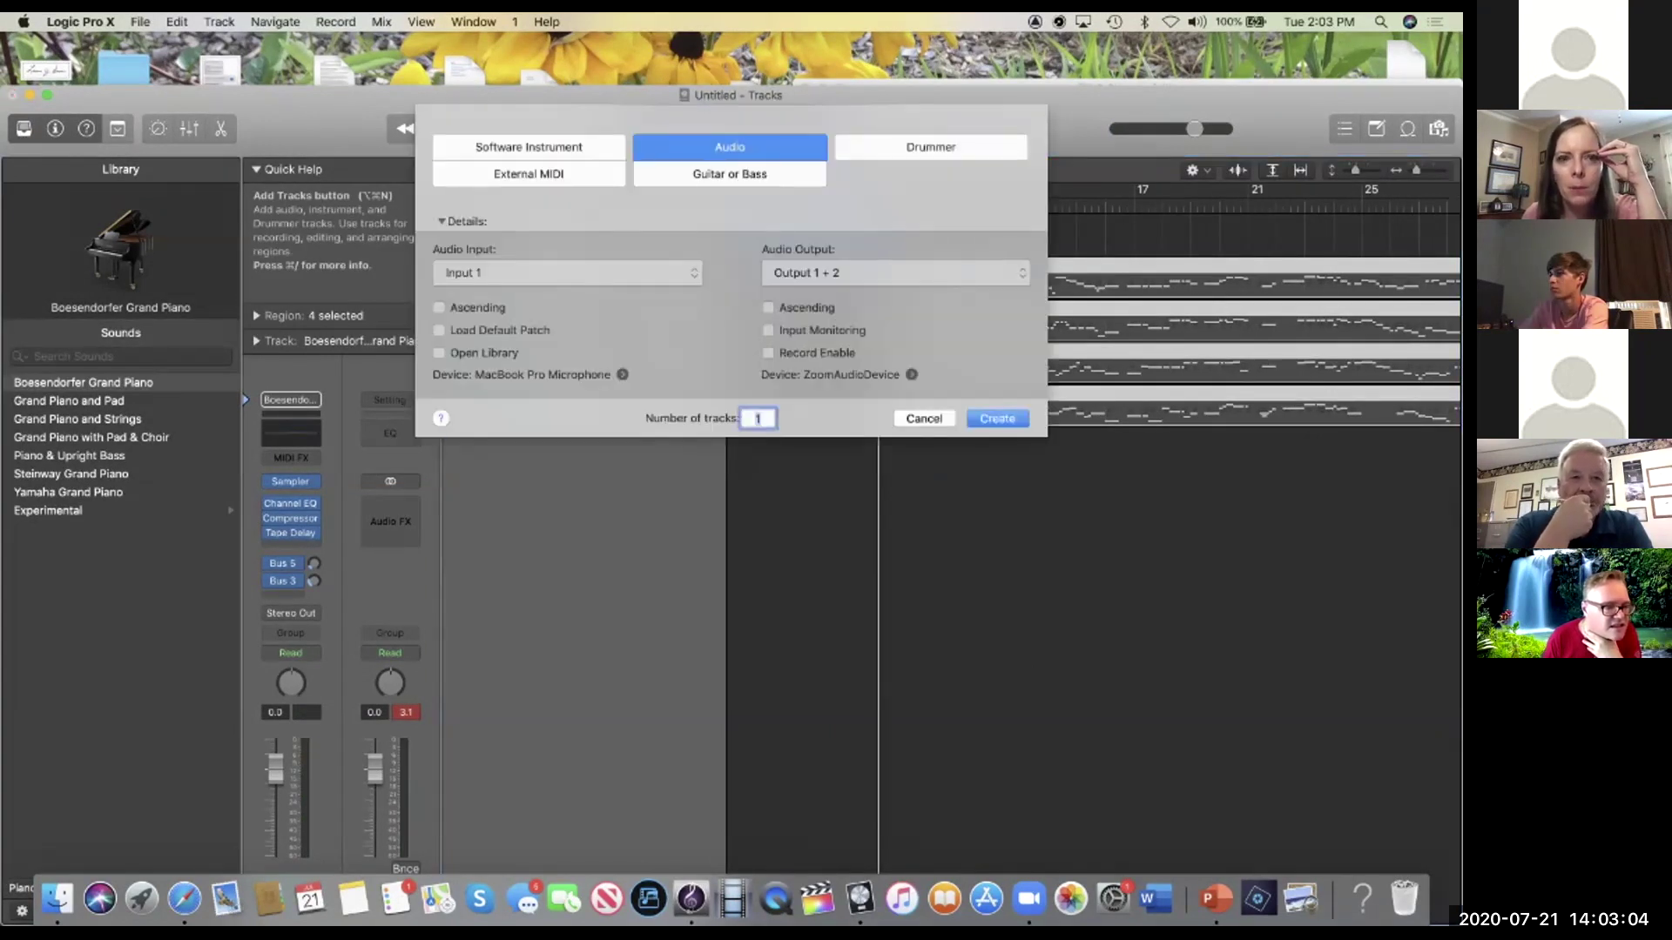
click(528, 147)
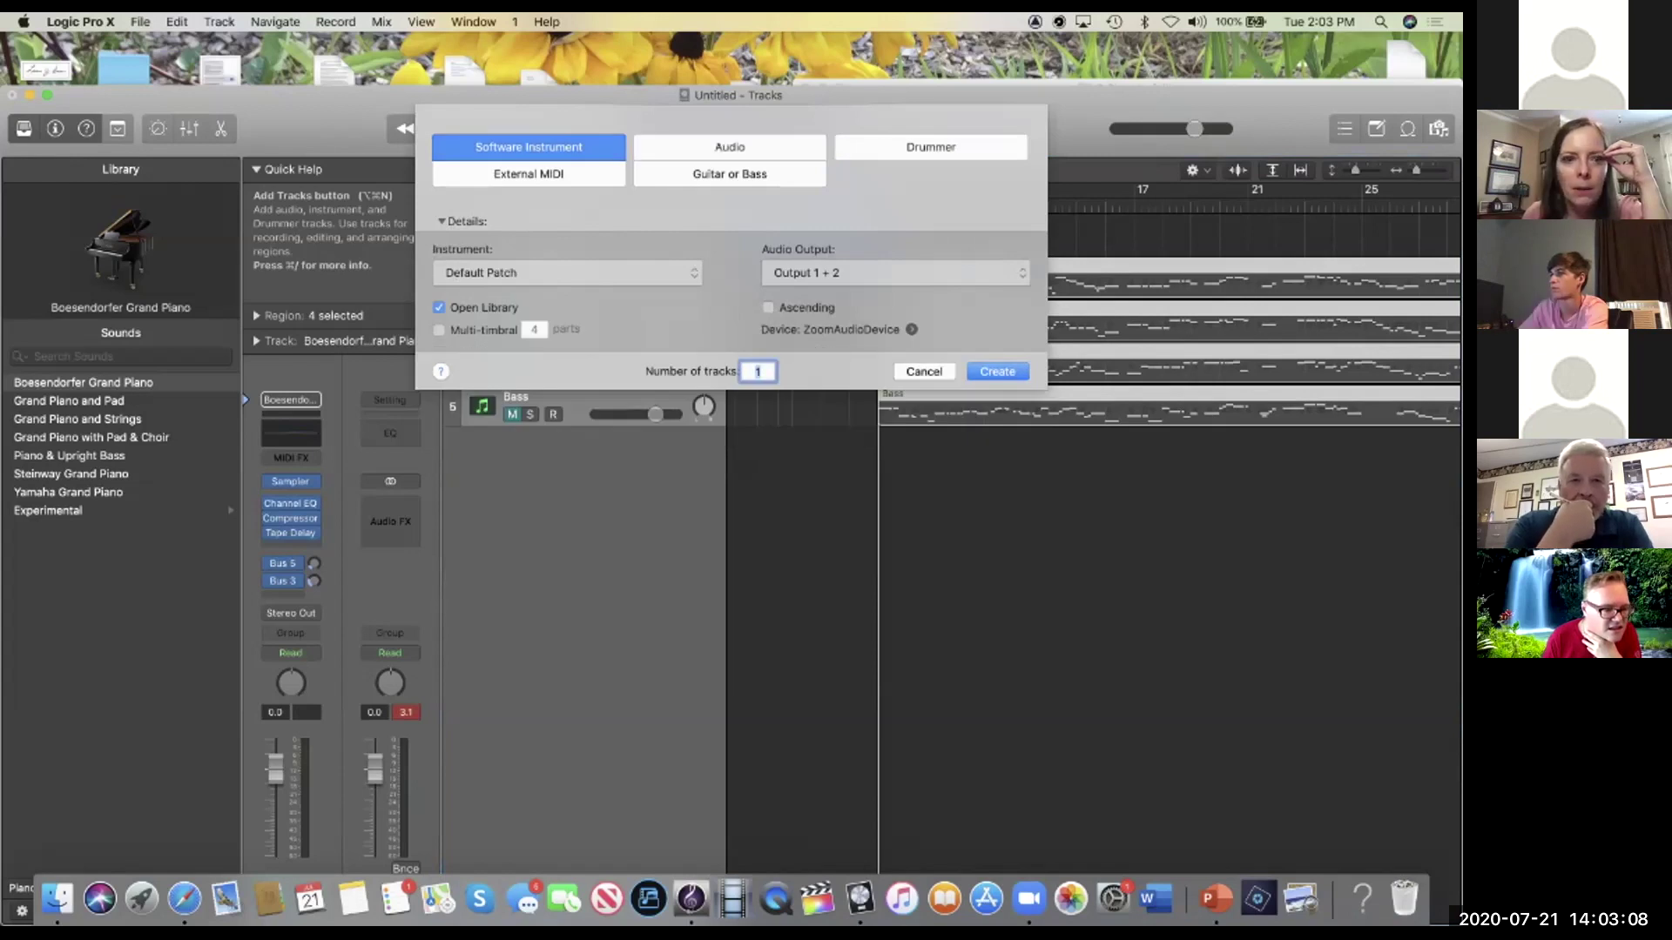
key(Return)
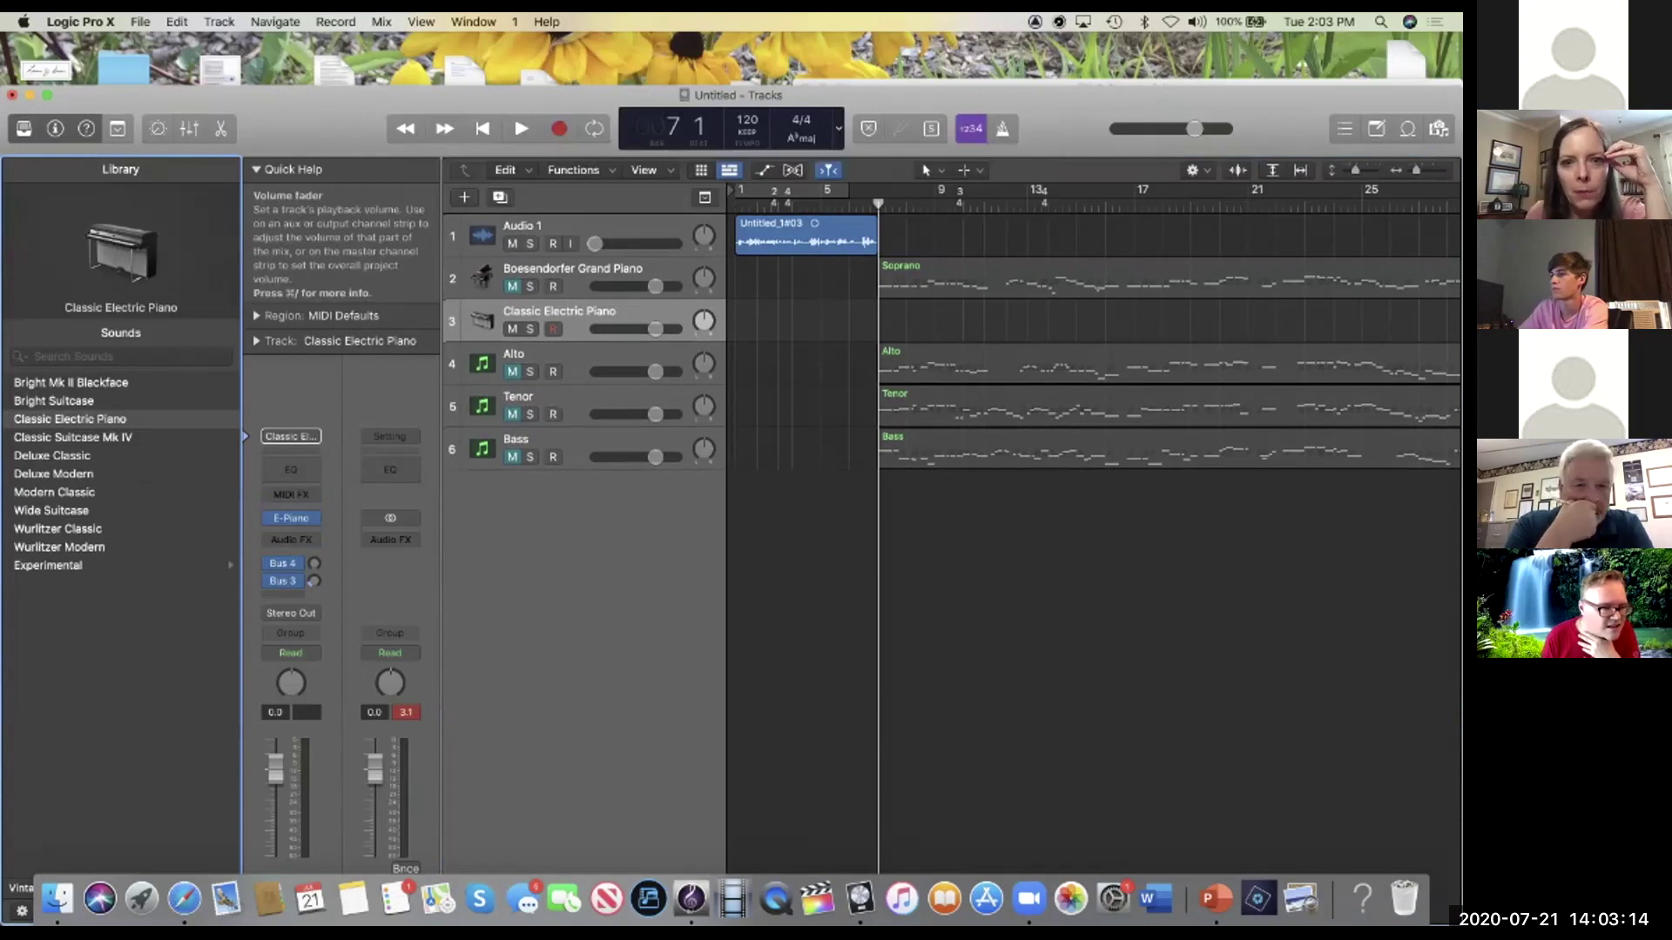
drag(575, 313, 575, 271)
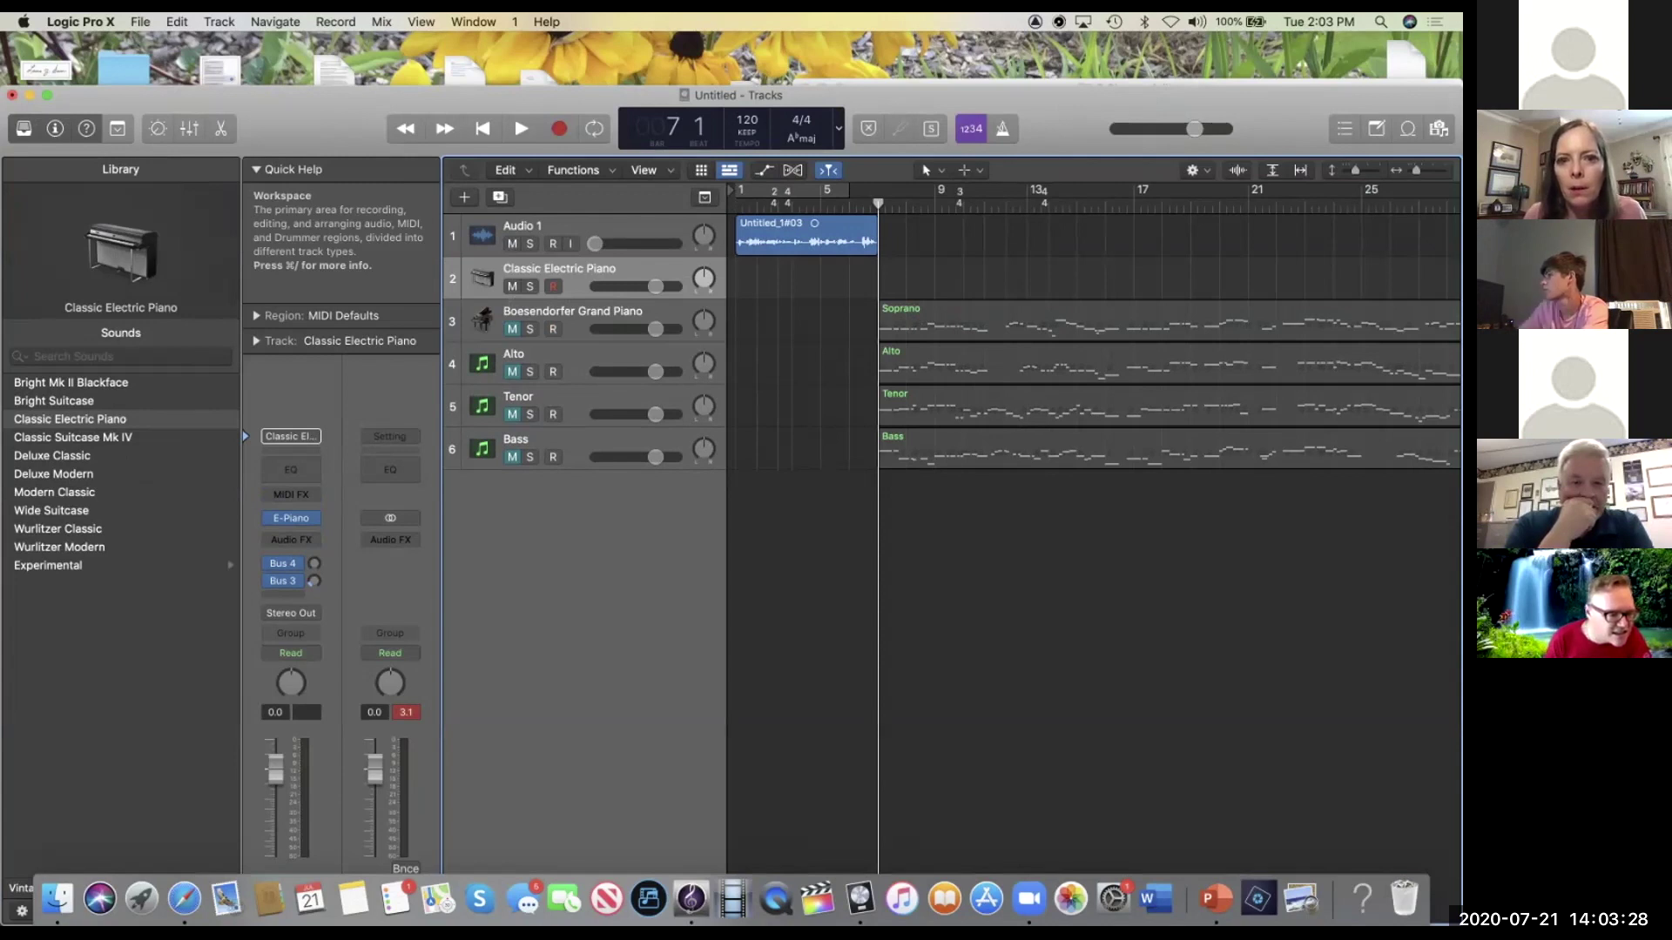
Step: Create an empty MIDI region at bar 1 on the Classic Electric Piano track and return the playhead to bar 1
right_click(751, 271)
key(Escape)
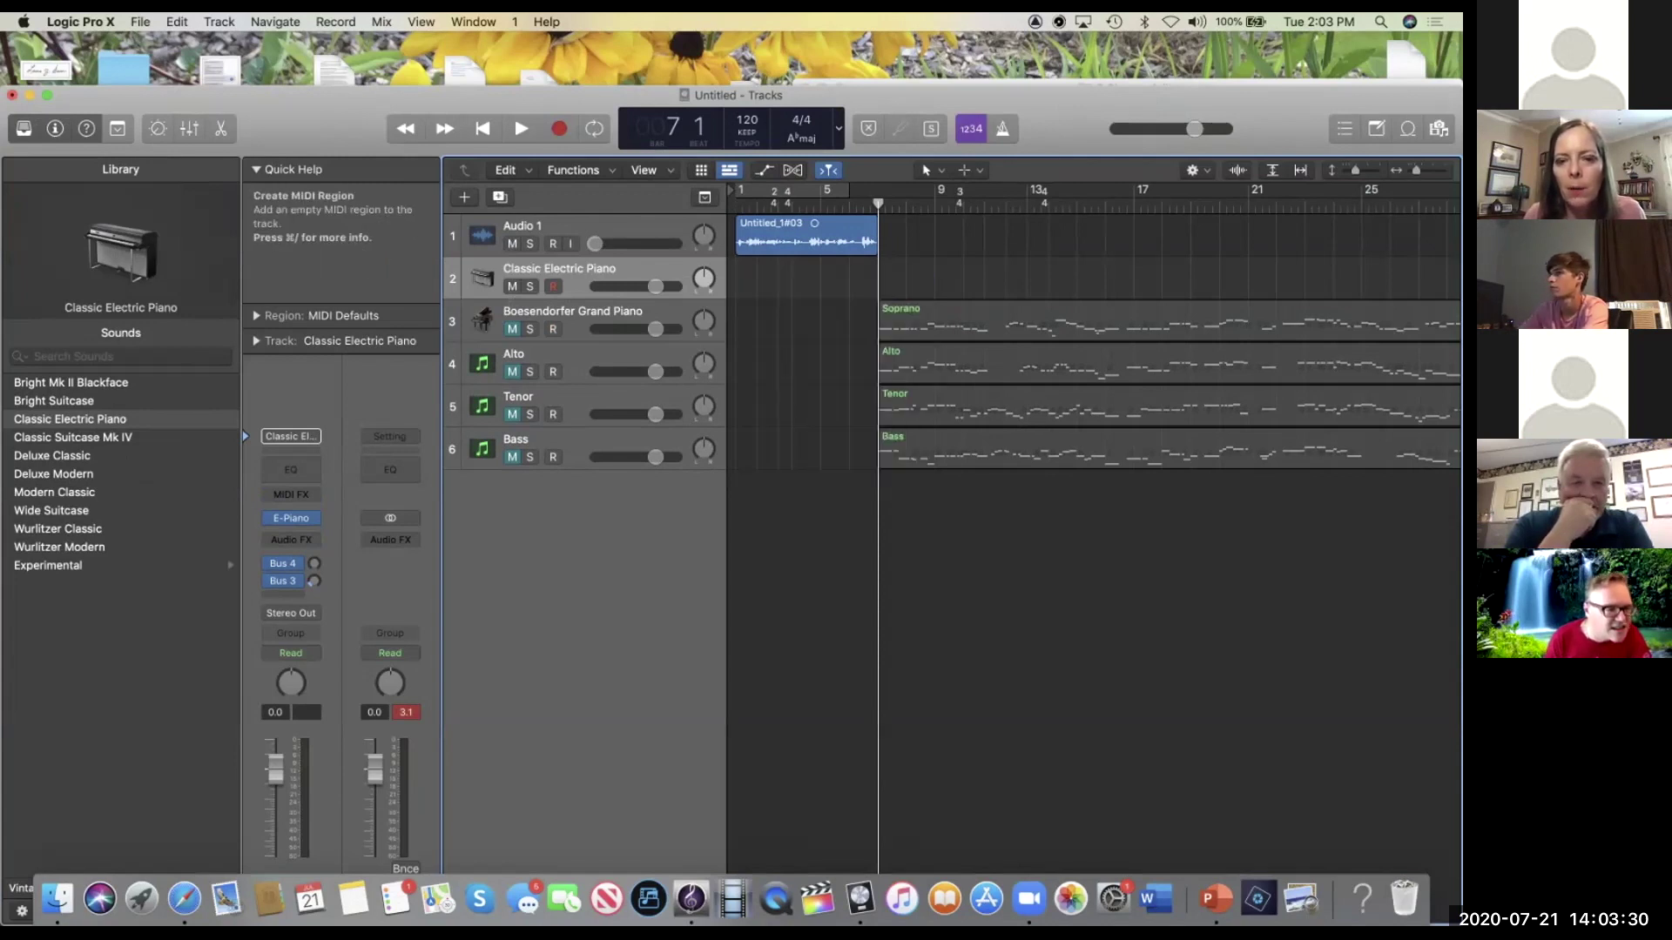
double_click(747, 277)
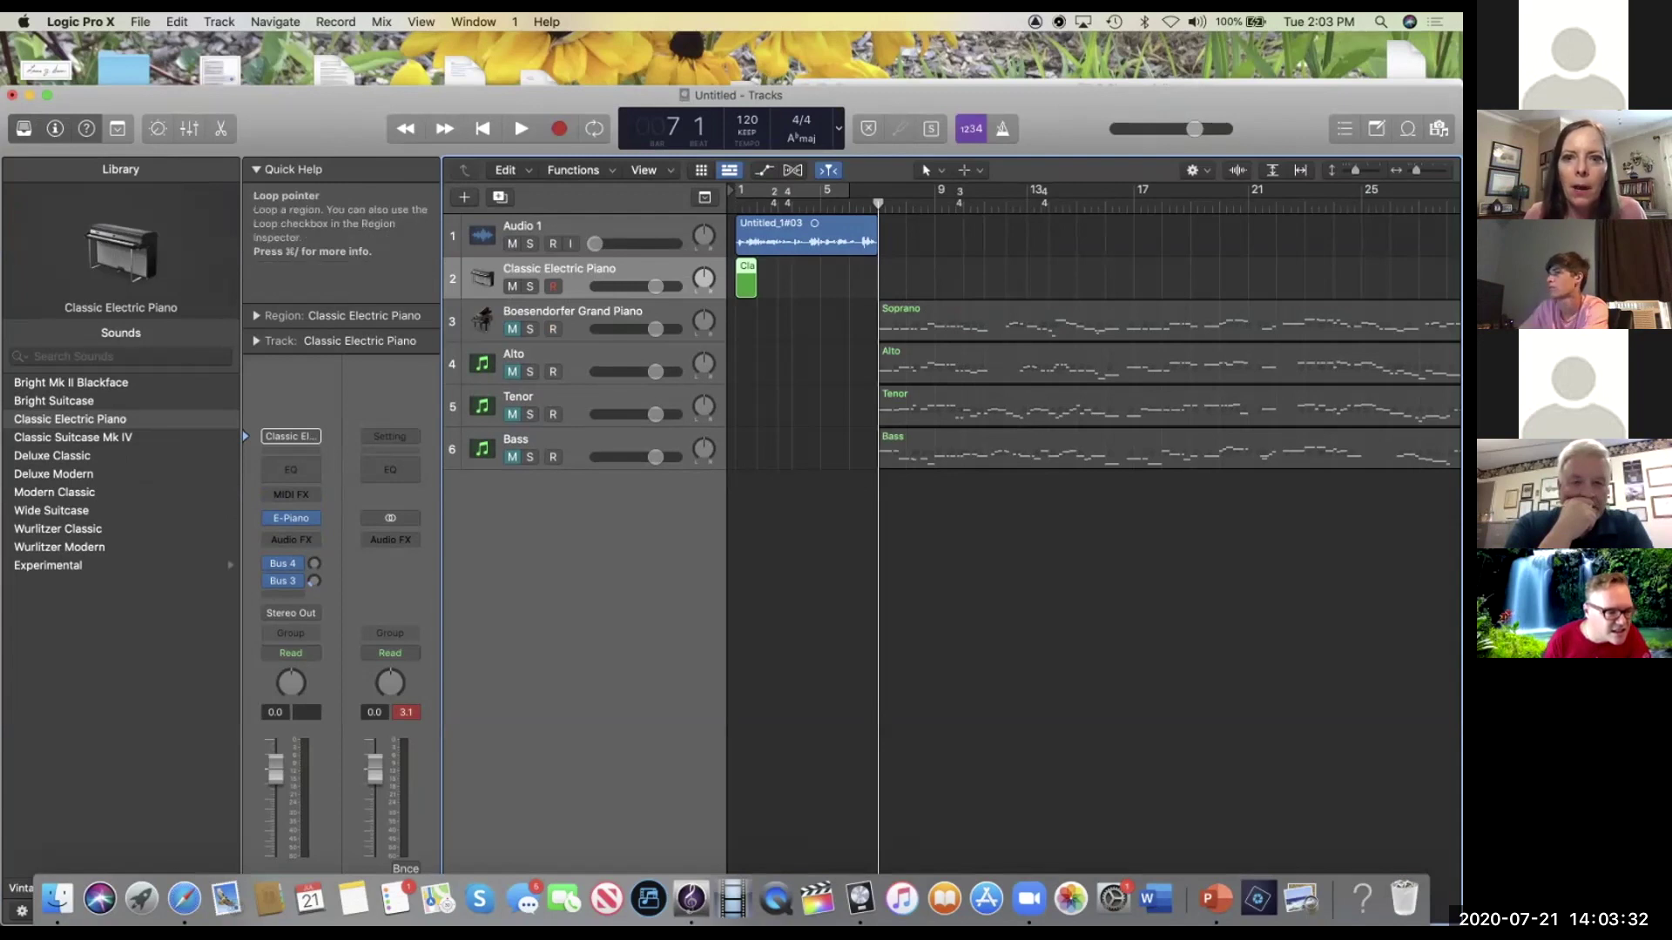
click(763, 204)
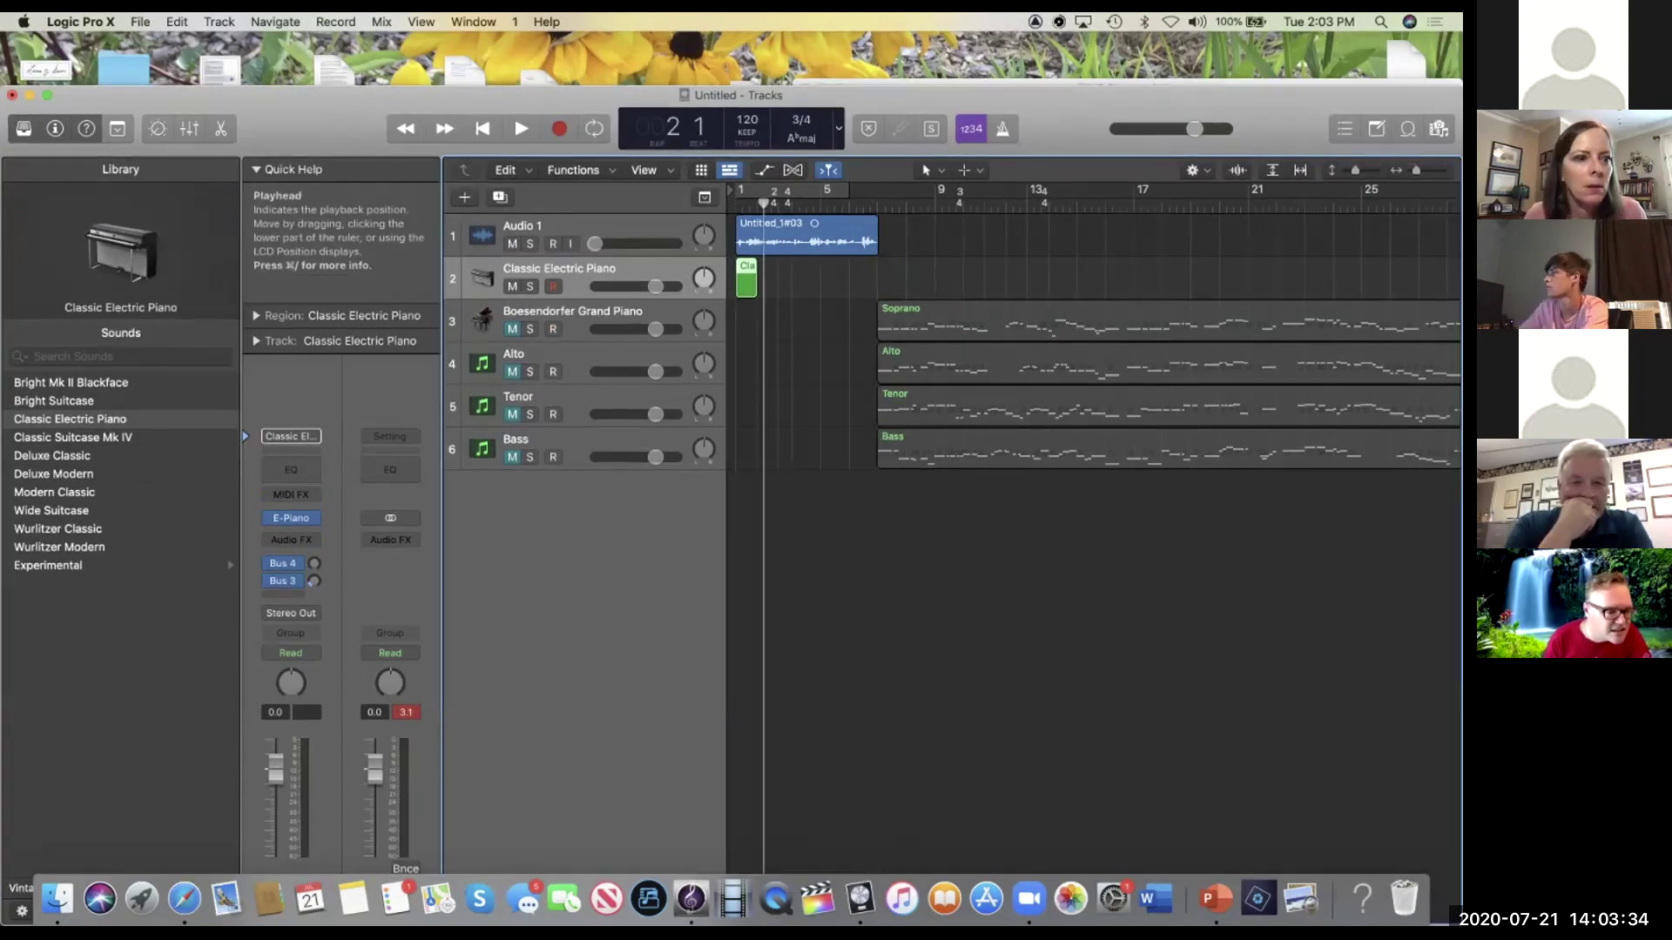
key(Return)
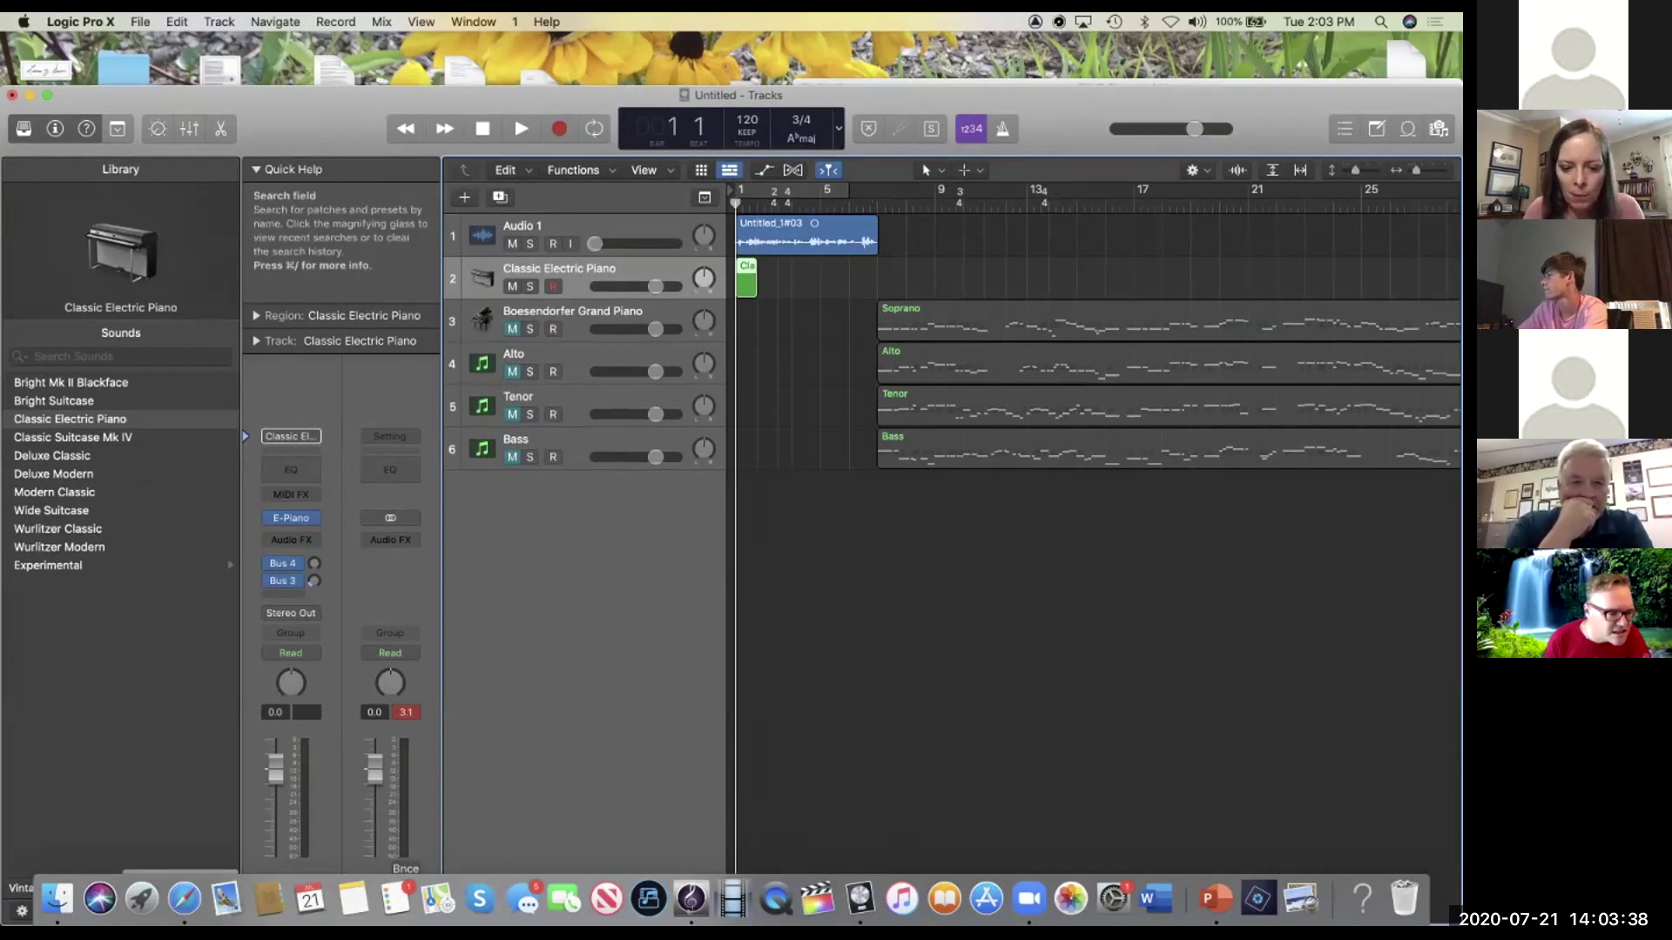
Step: Search the sound library for "tom", load Tom Mid - Roland TR-808 on the new instrument track, and clear the search
click(120, 357)
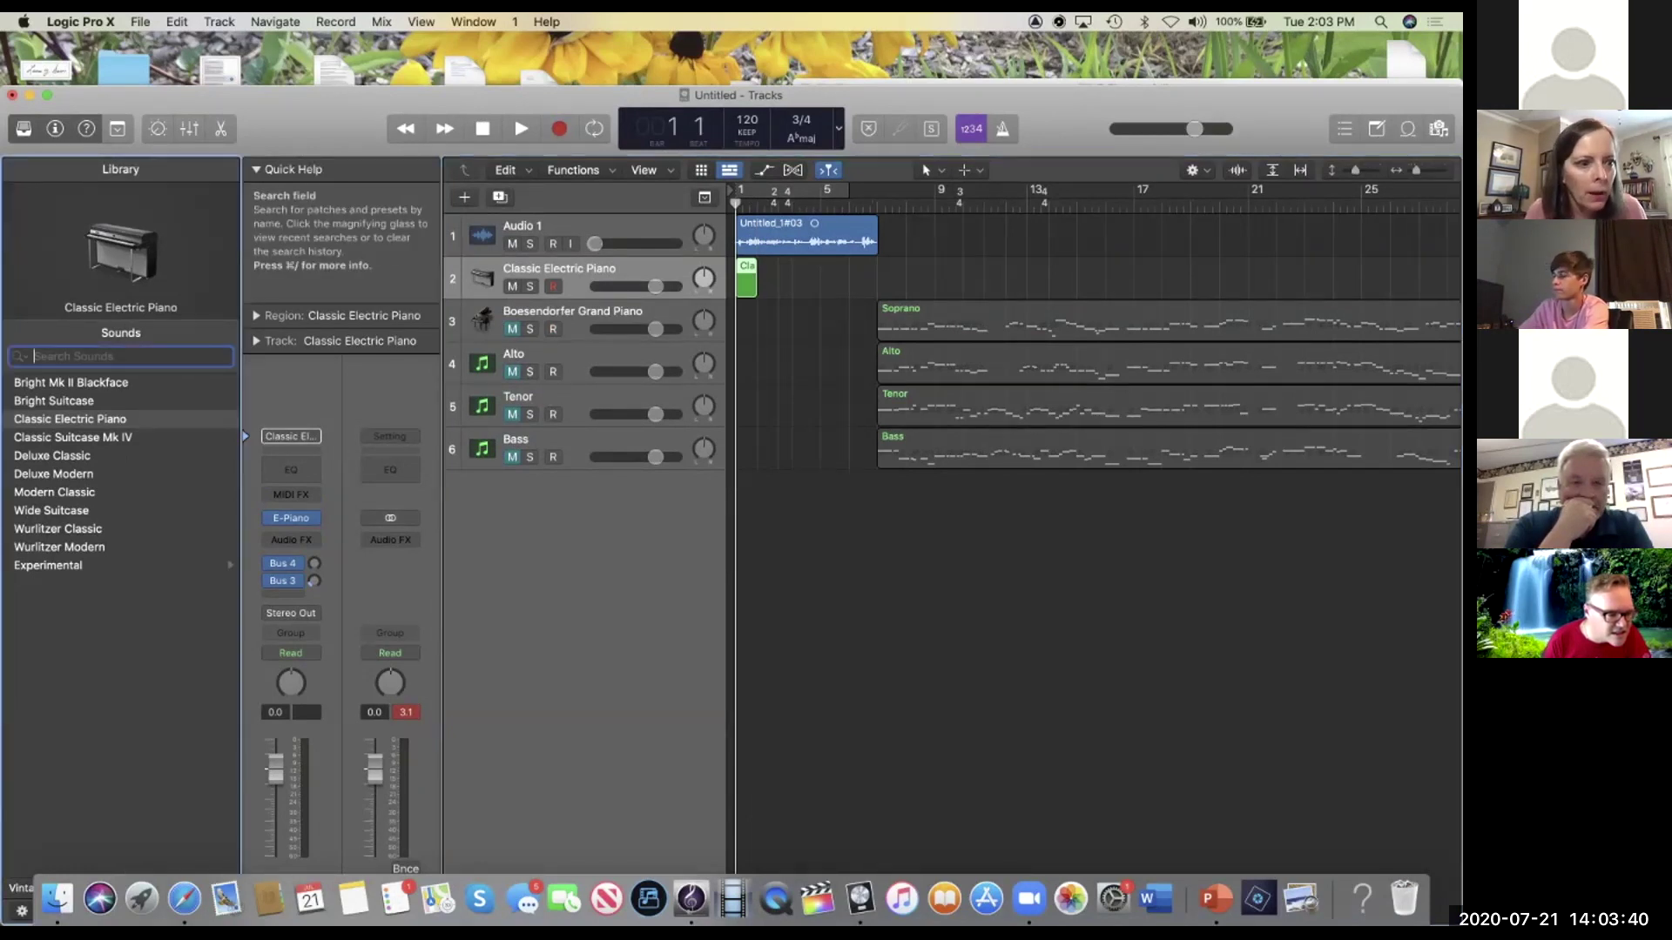
text(tom)
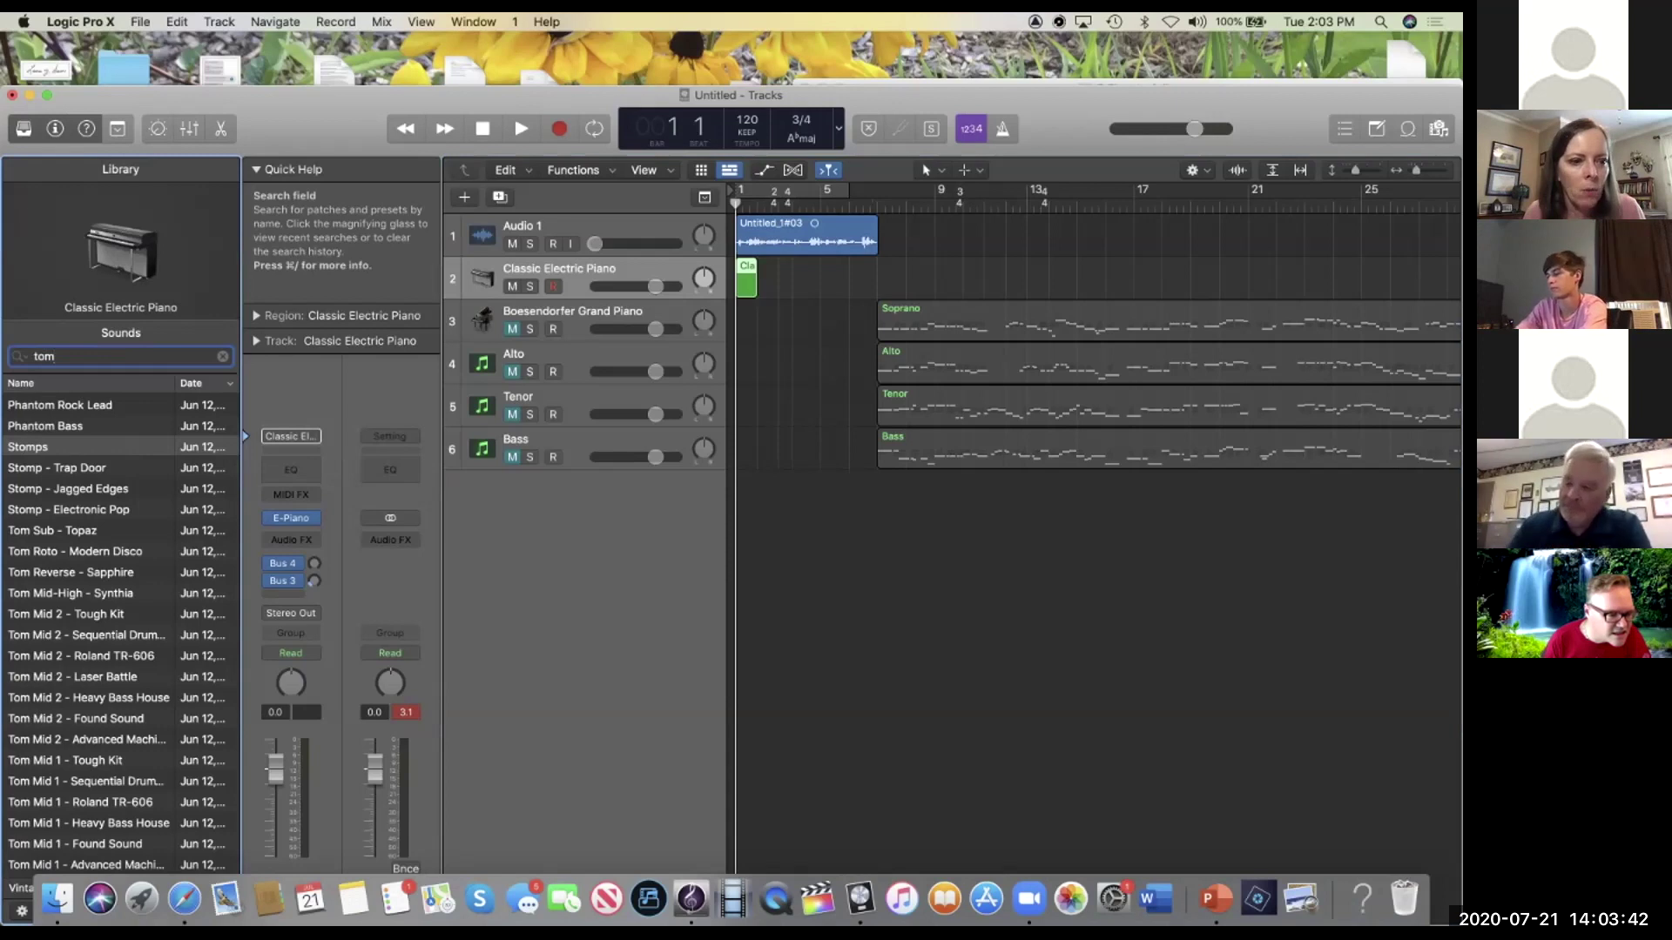
scroll(120, 627, down, 5)
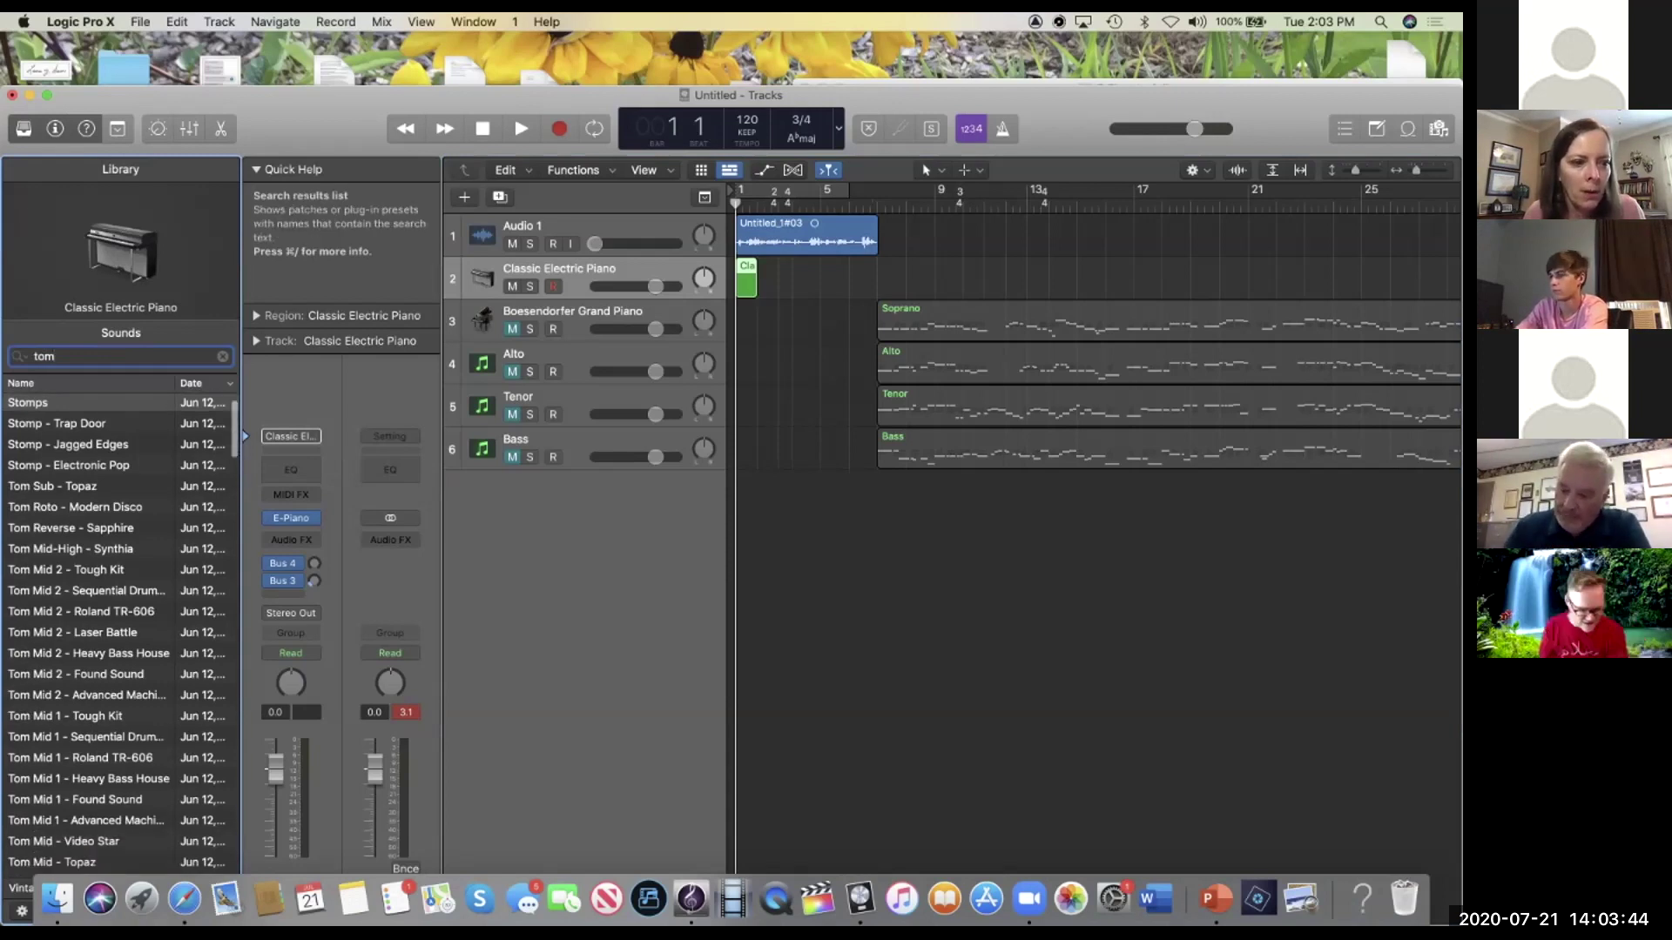
scroll(121, 627, down, 2)
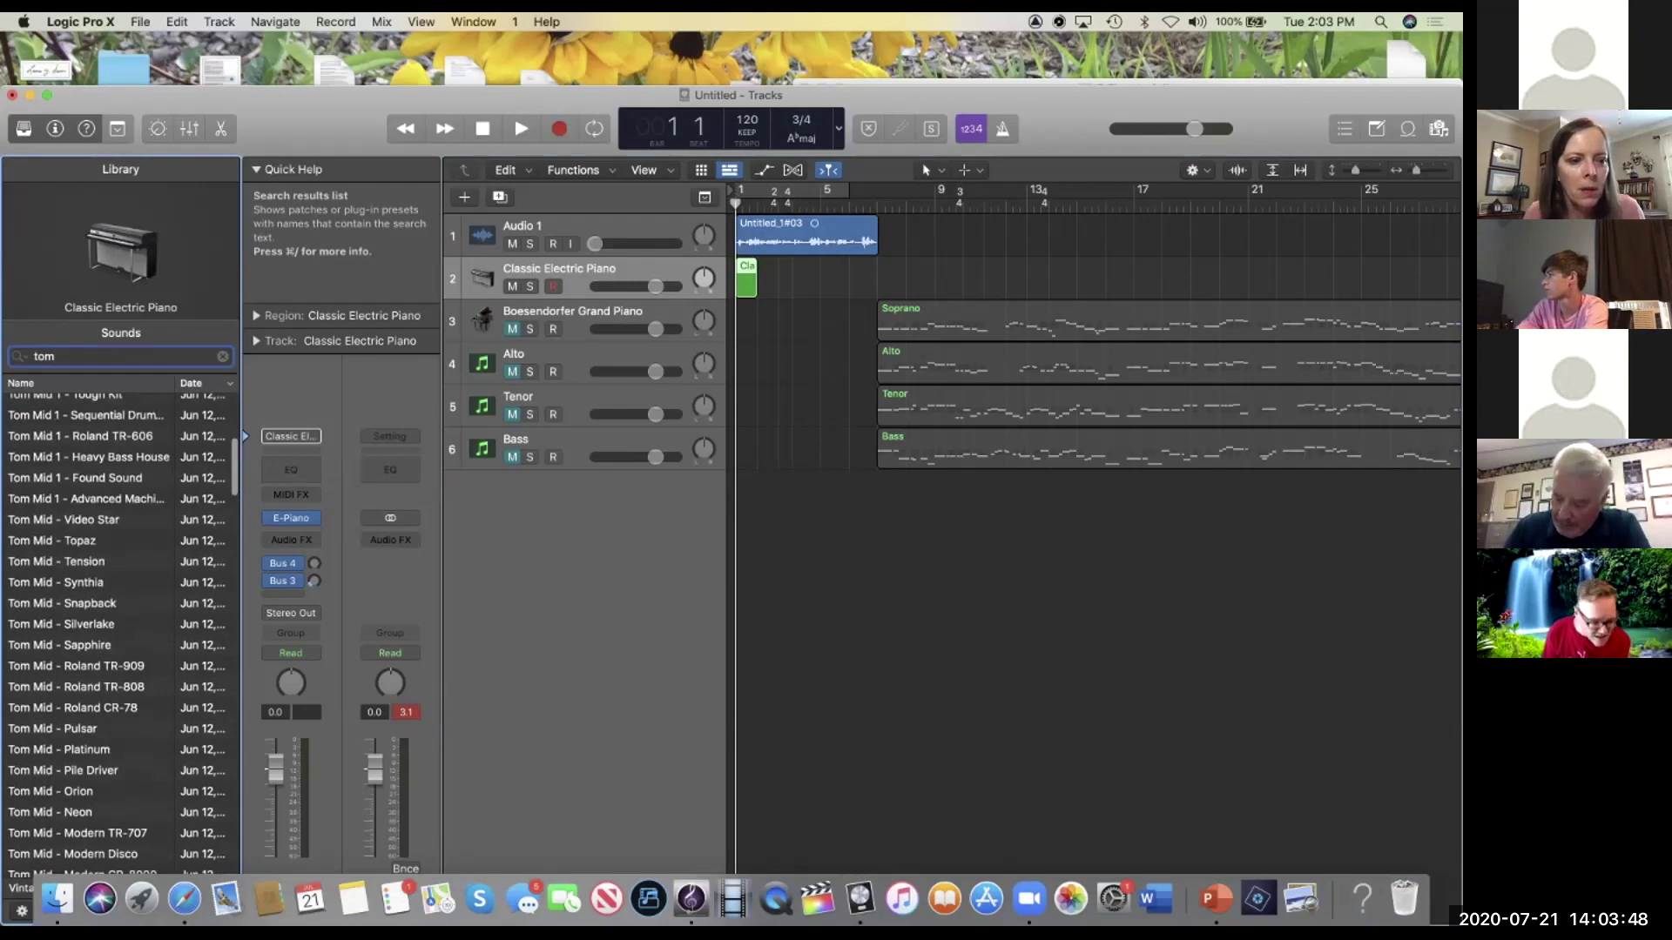
scroll(120, 627, down, 2)
click(87, 620)
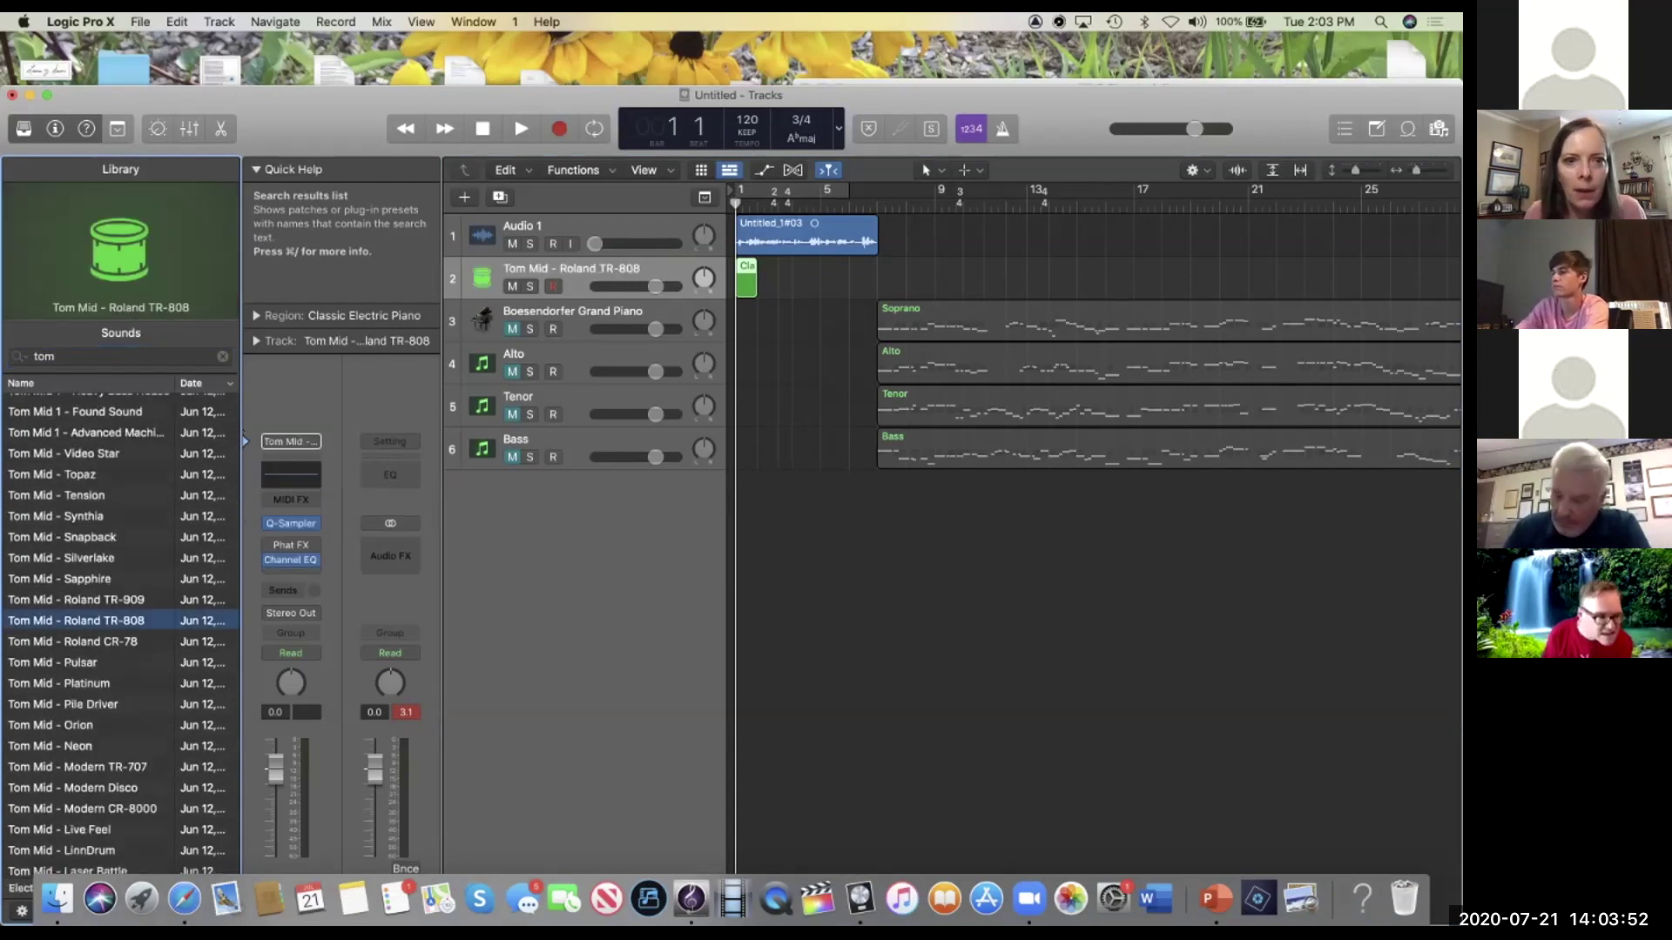
click(223, 356)
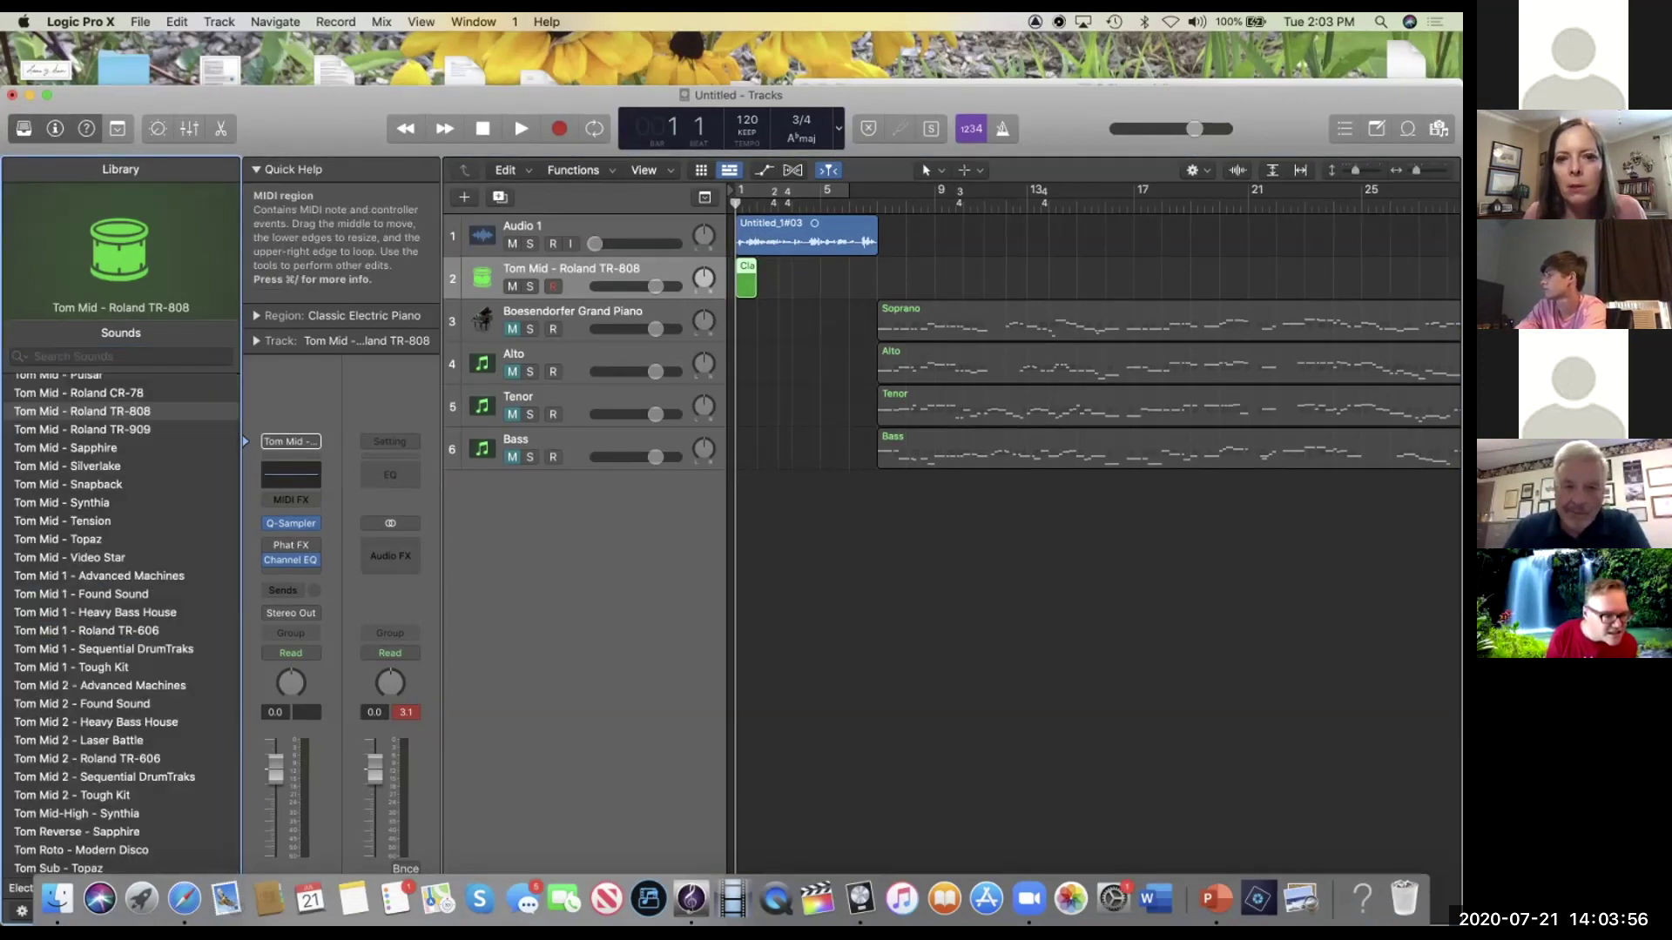
Step: Open the empty MIDI region in the Piano Roll and add a C3 note on the first beat of bar 1
scroll(746, 279, up, 5)
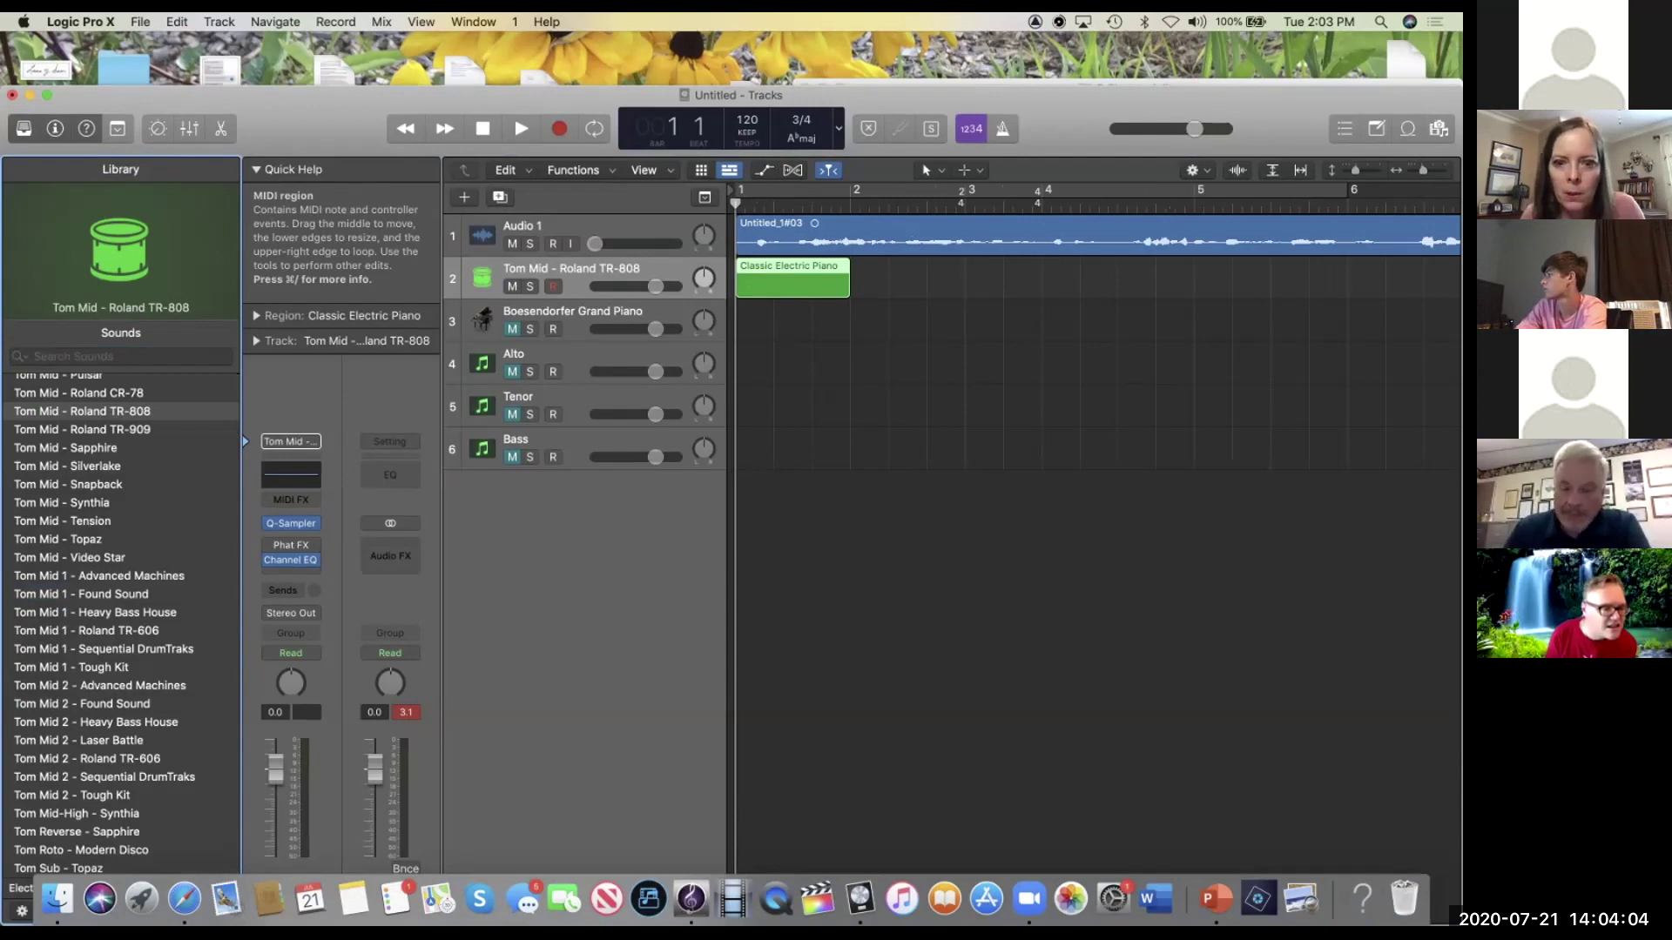
key(e)
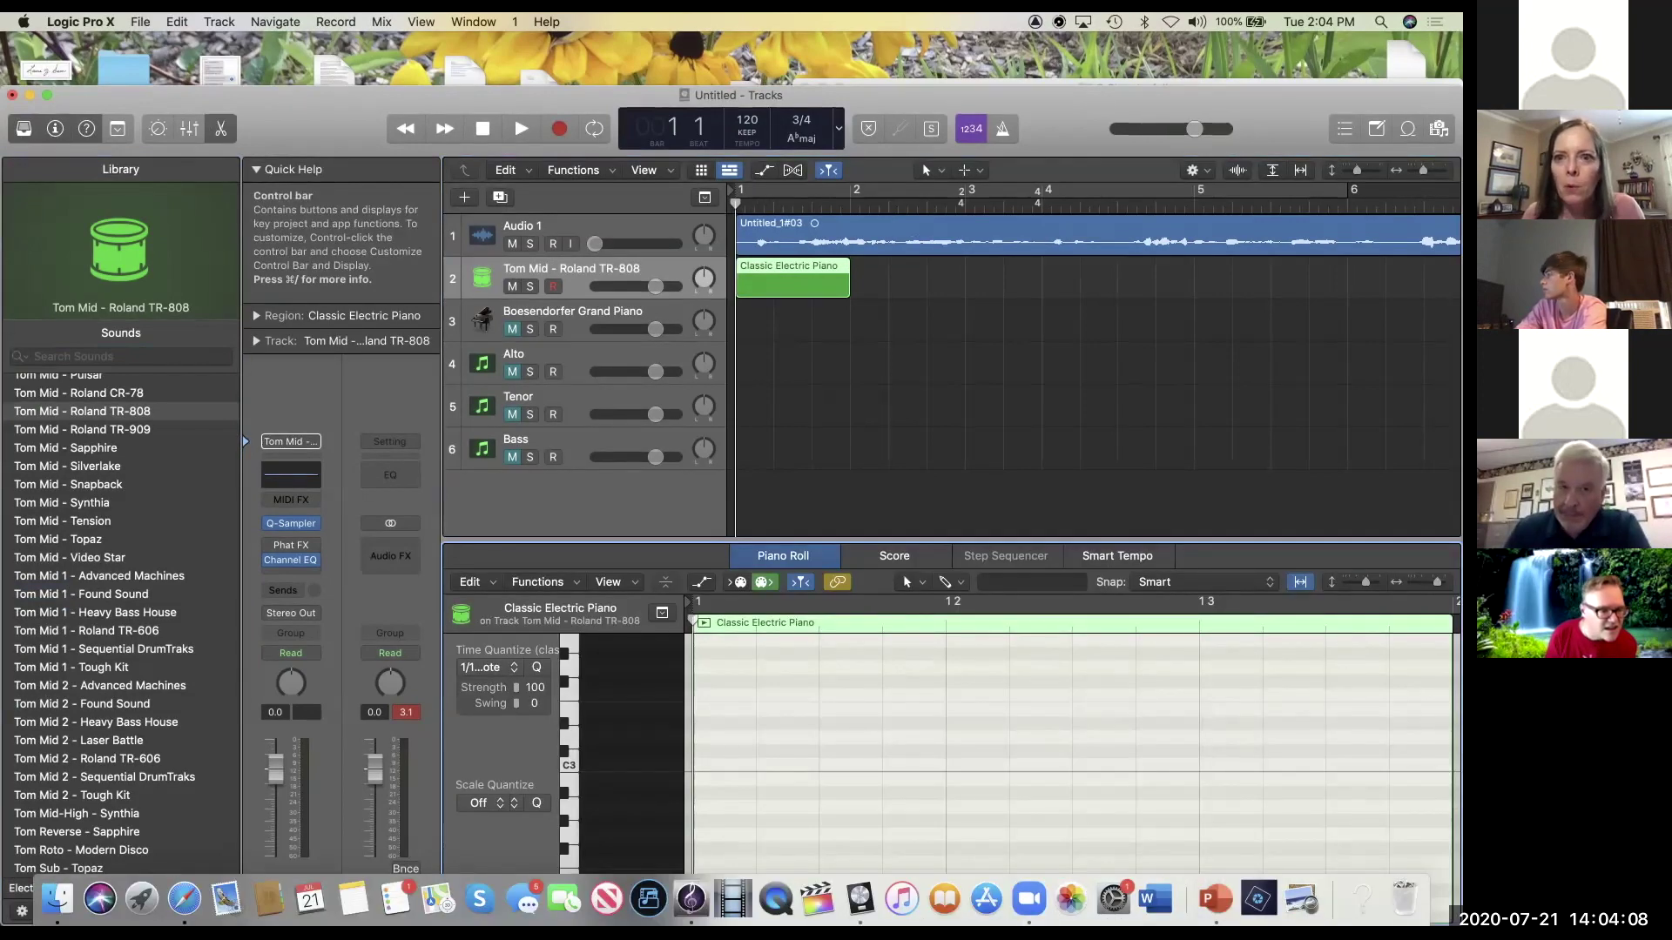
drag(922, 162, 854, 109)
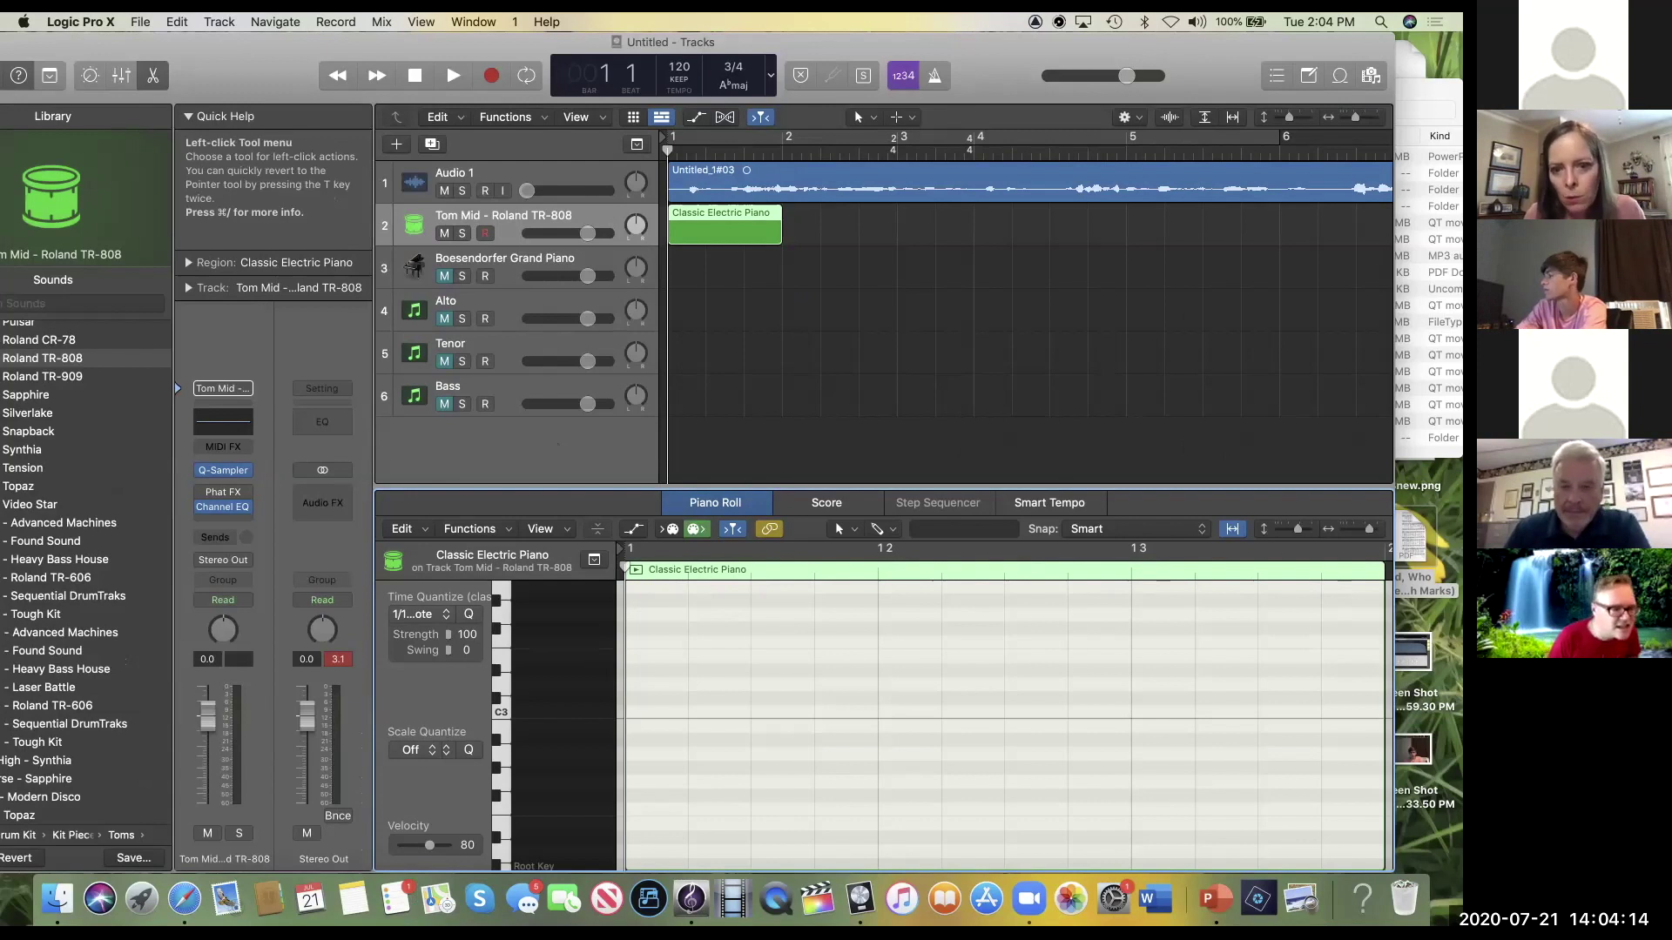
click(881, 528)
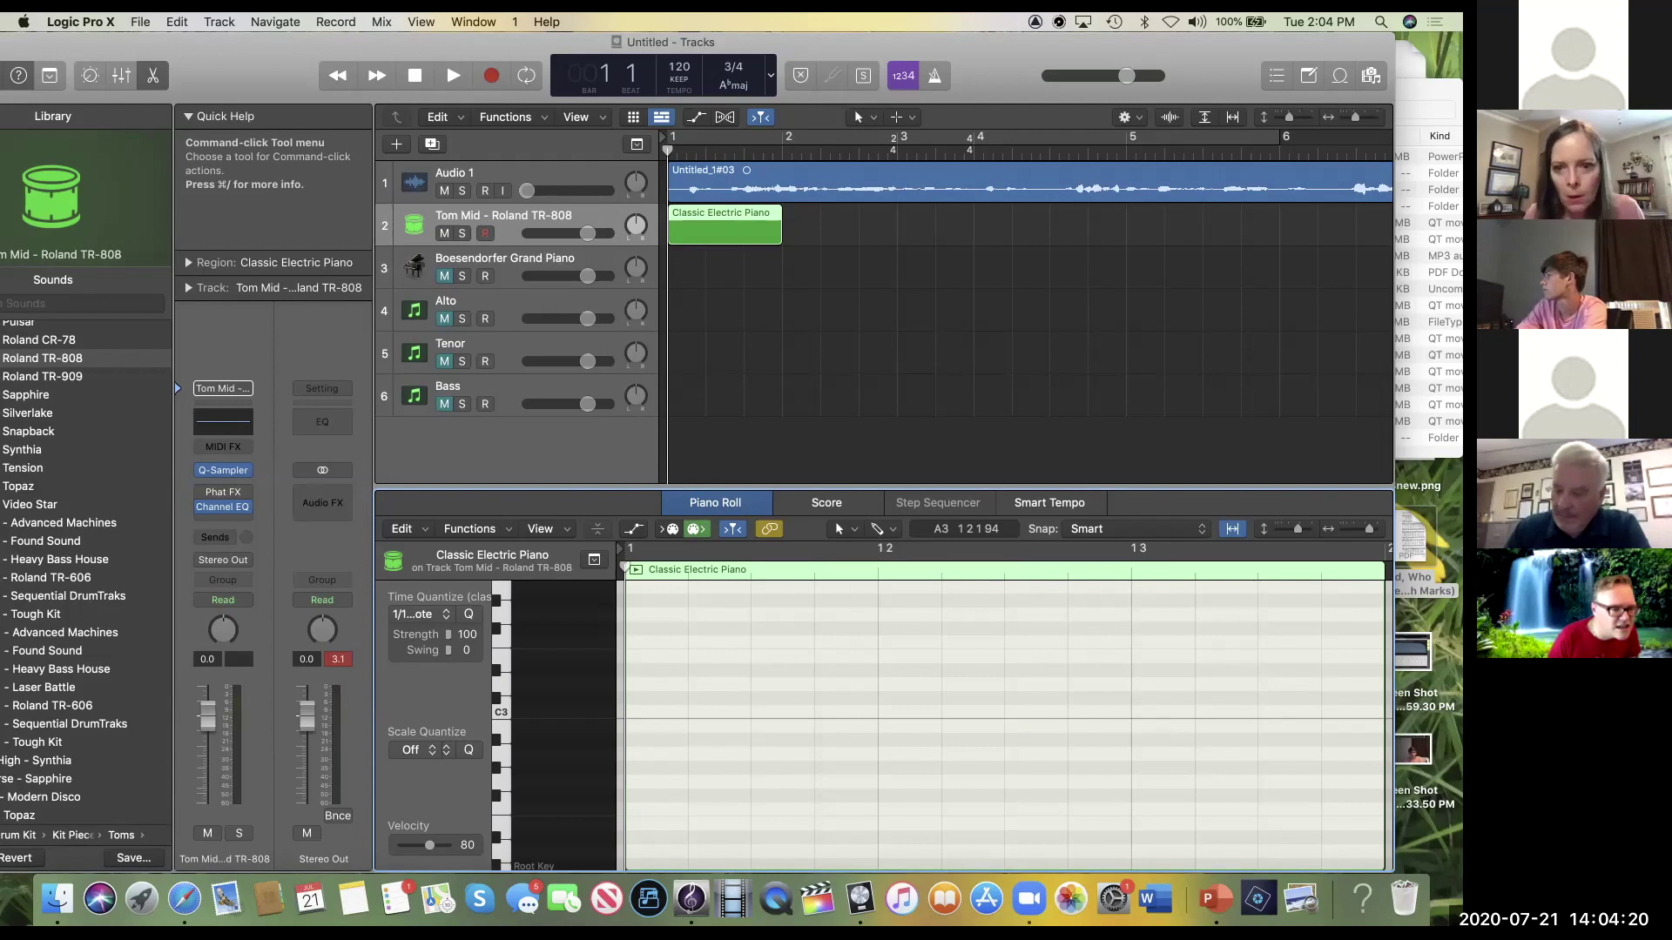
click(881, 529)
key(Escape)
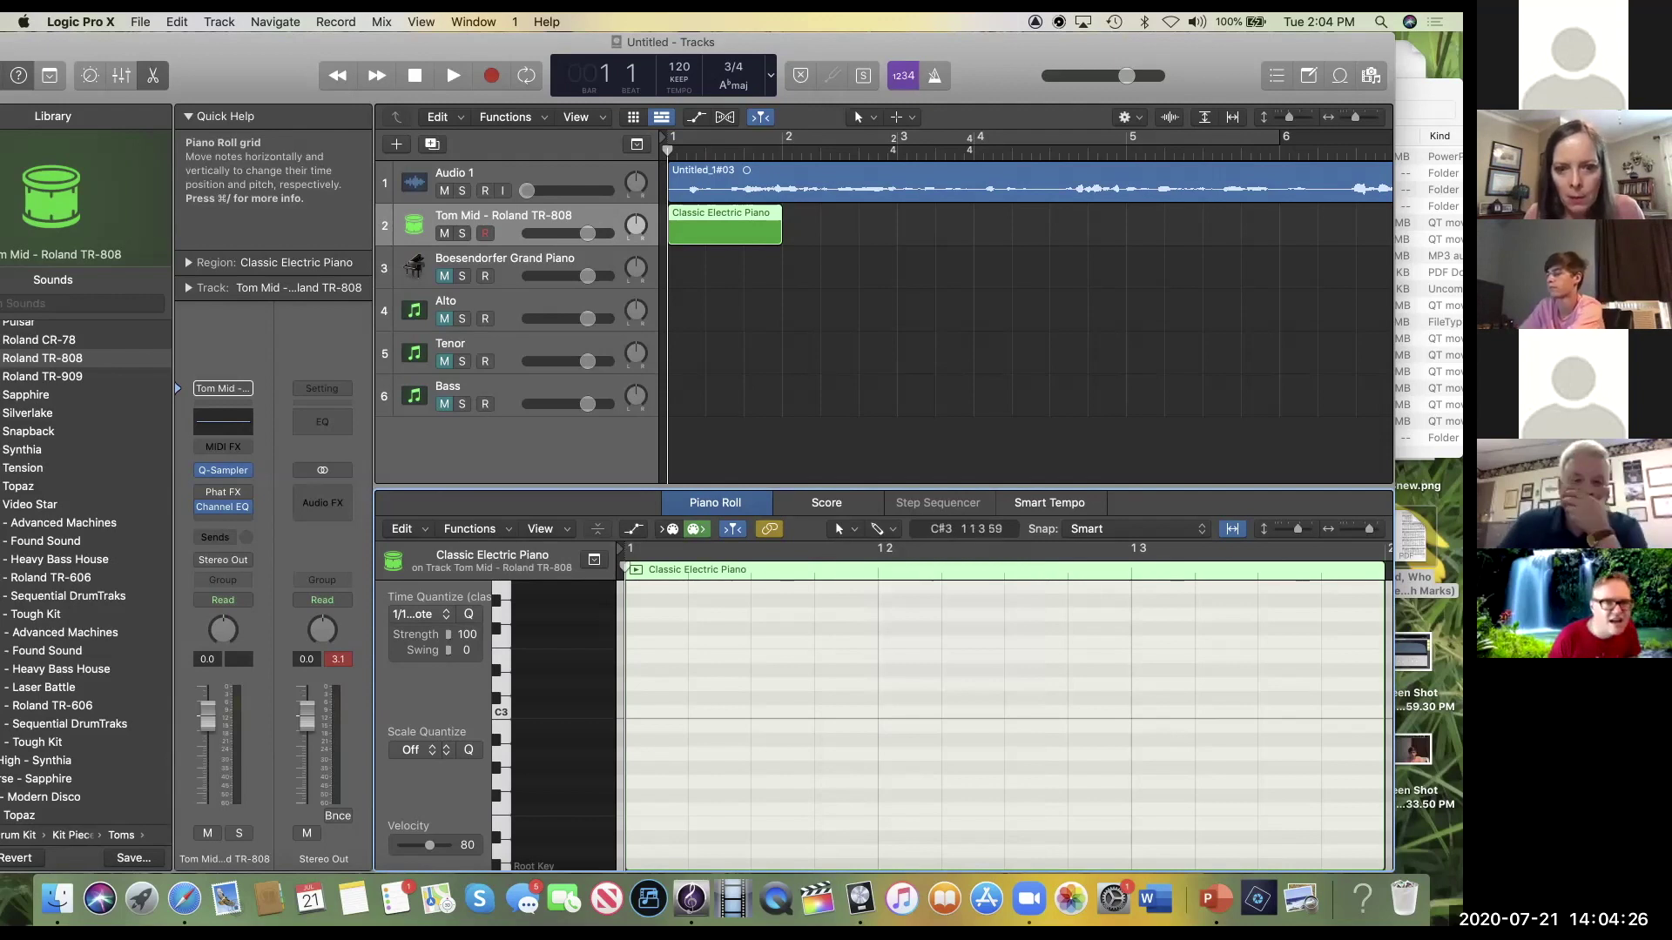
click(649, 711)
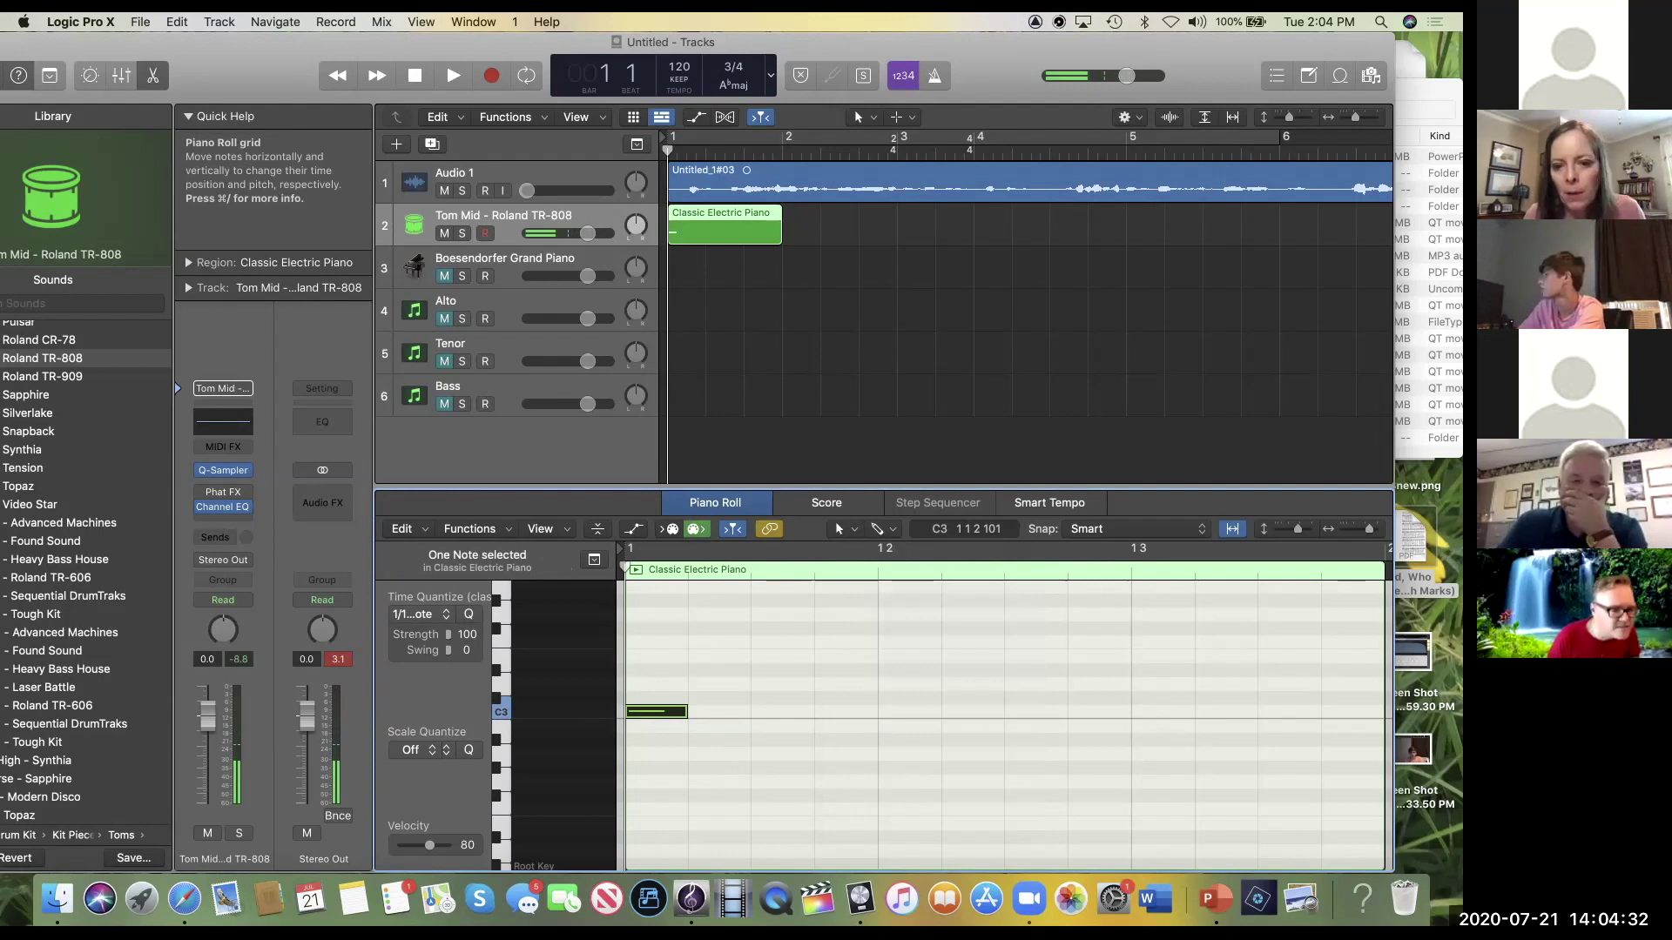
Step: Repeat the C3 note three times so that four tom hits follow one another from the start of bar 1
key(super+r)
key(super+r)
key(super+r)
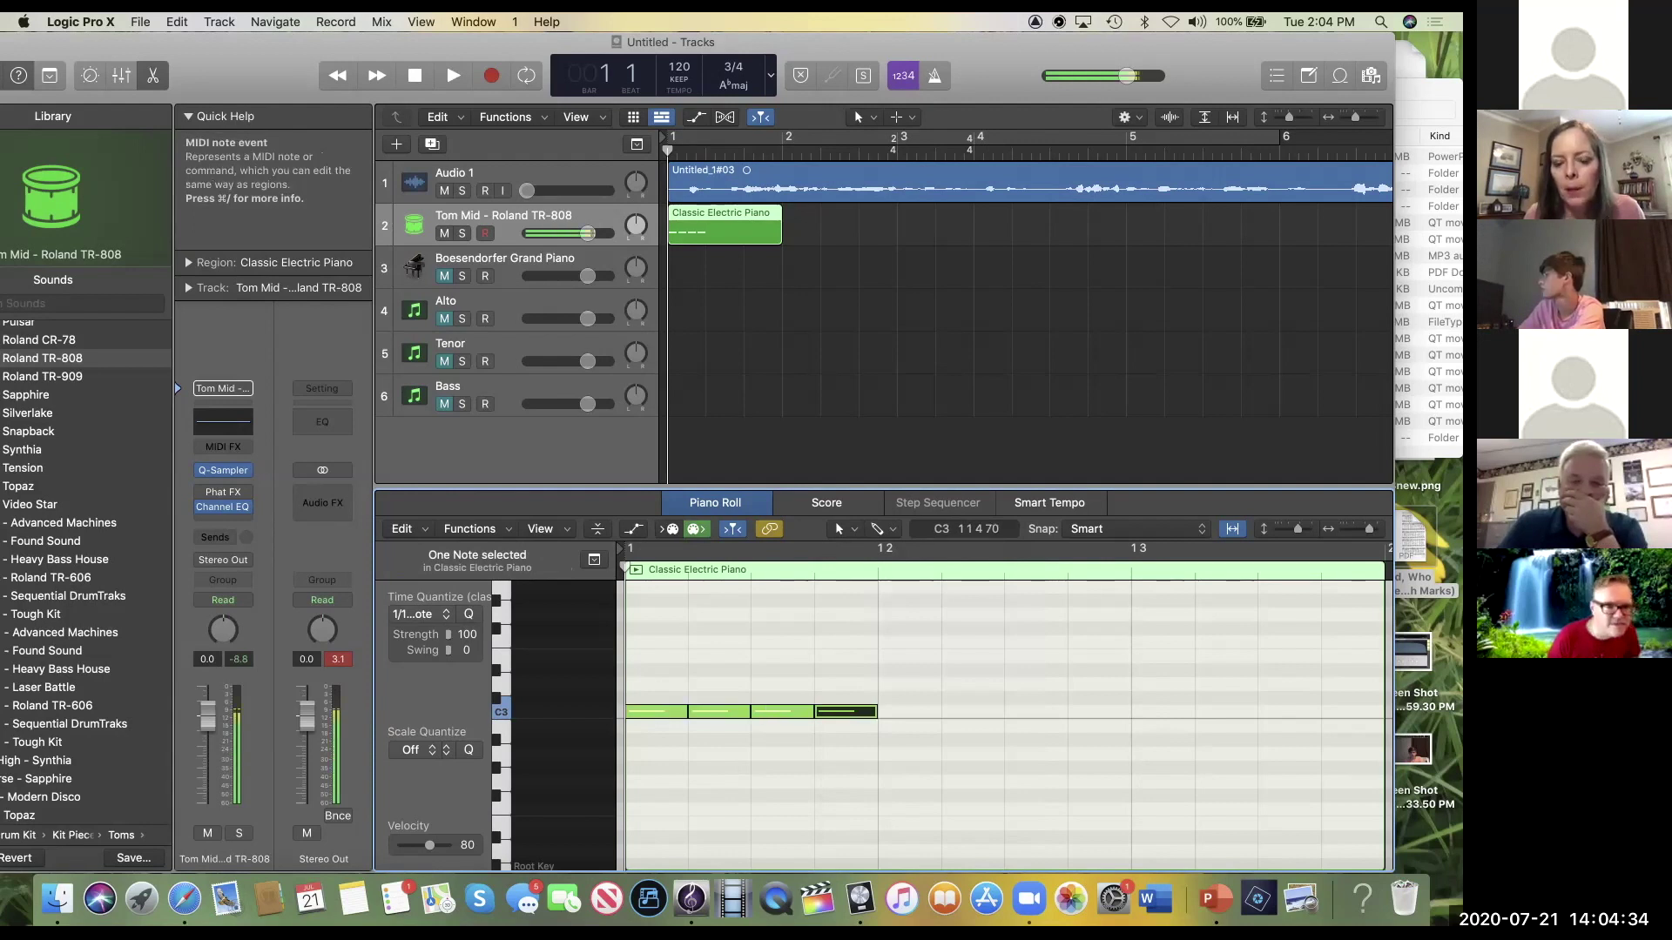
scroll(723, 610, down, 2)
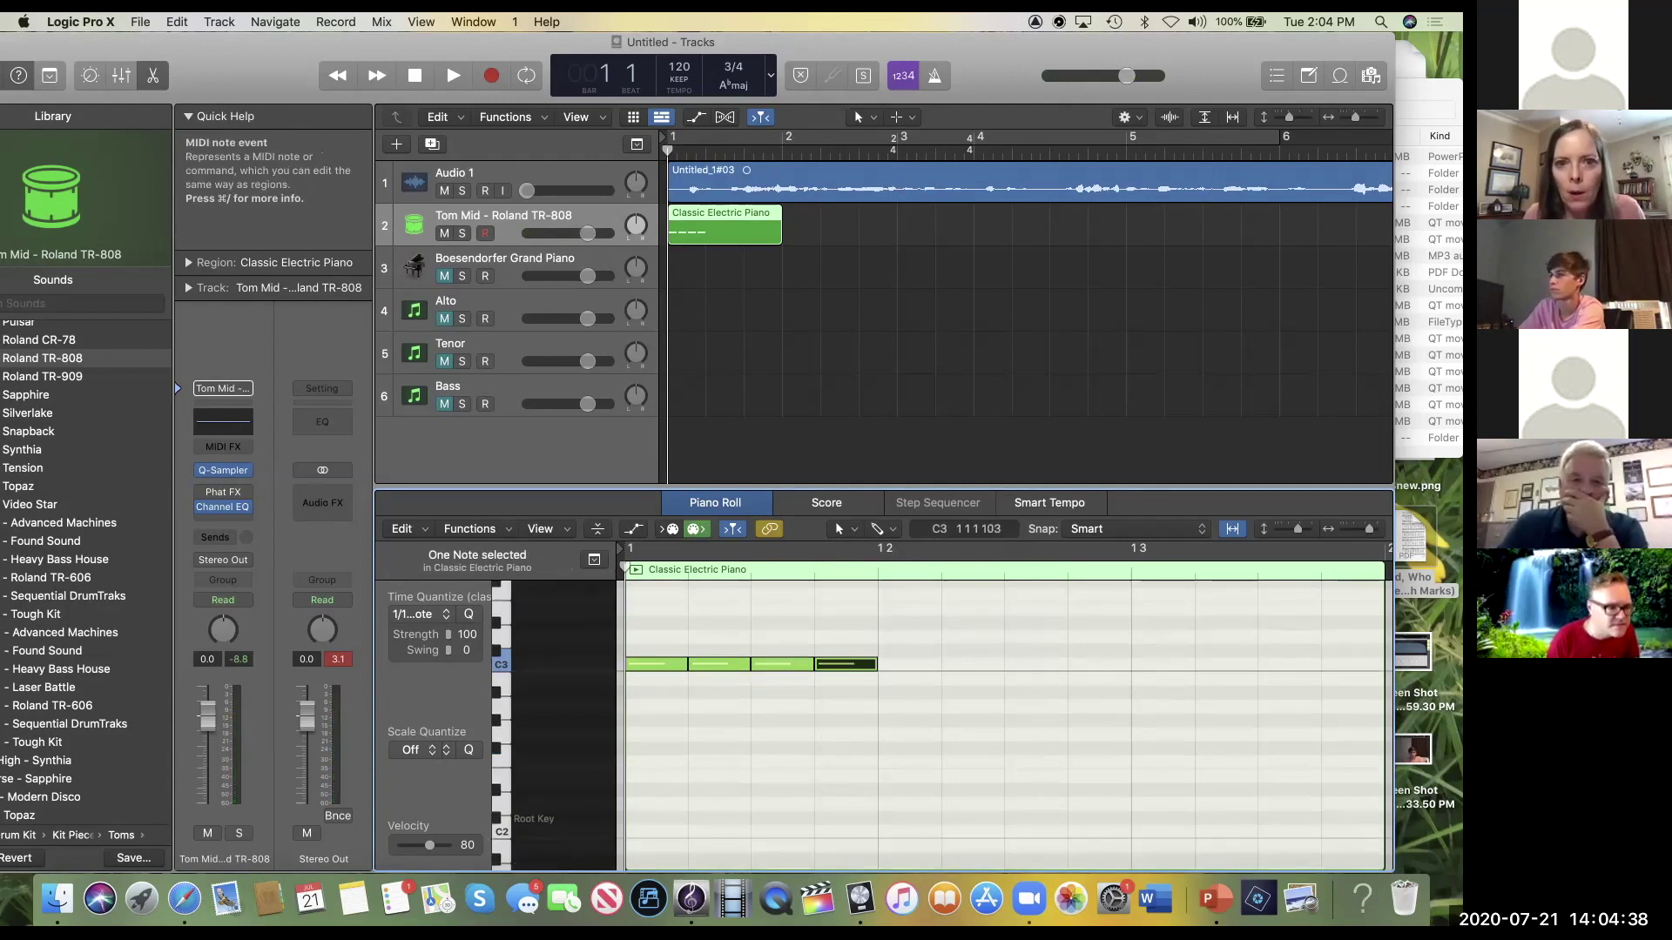
Step: Select the first C3 note in the Piano Roll and raise its velocity to 101
mouse_move(653, 666)
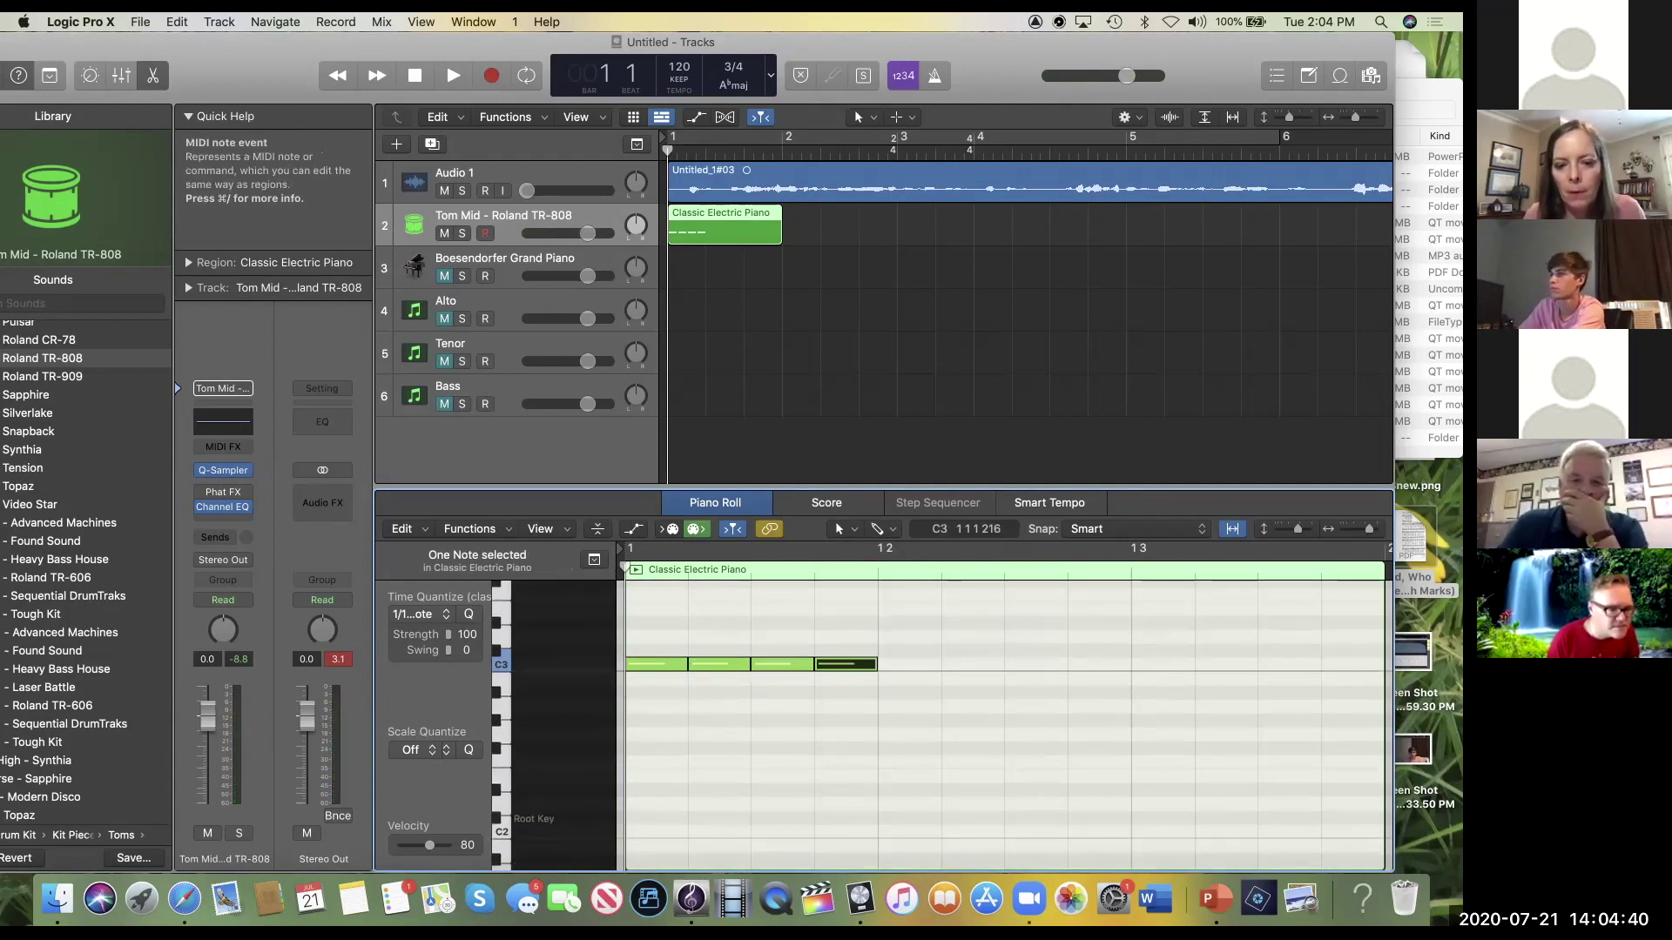
click(657, 664)
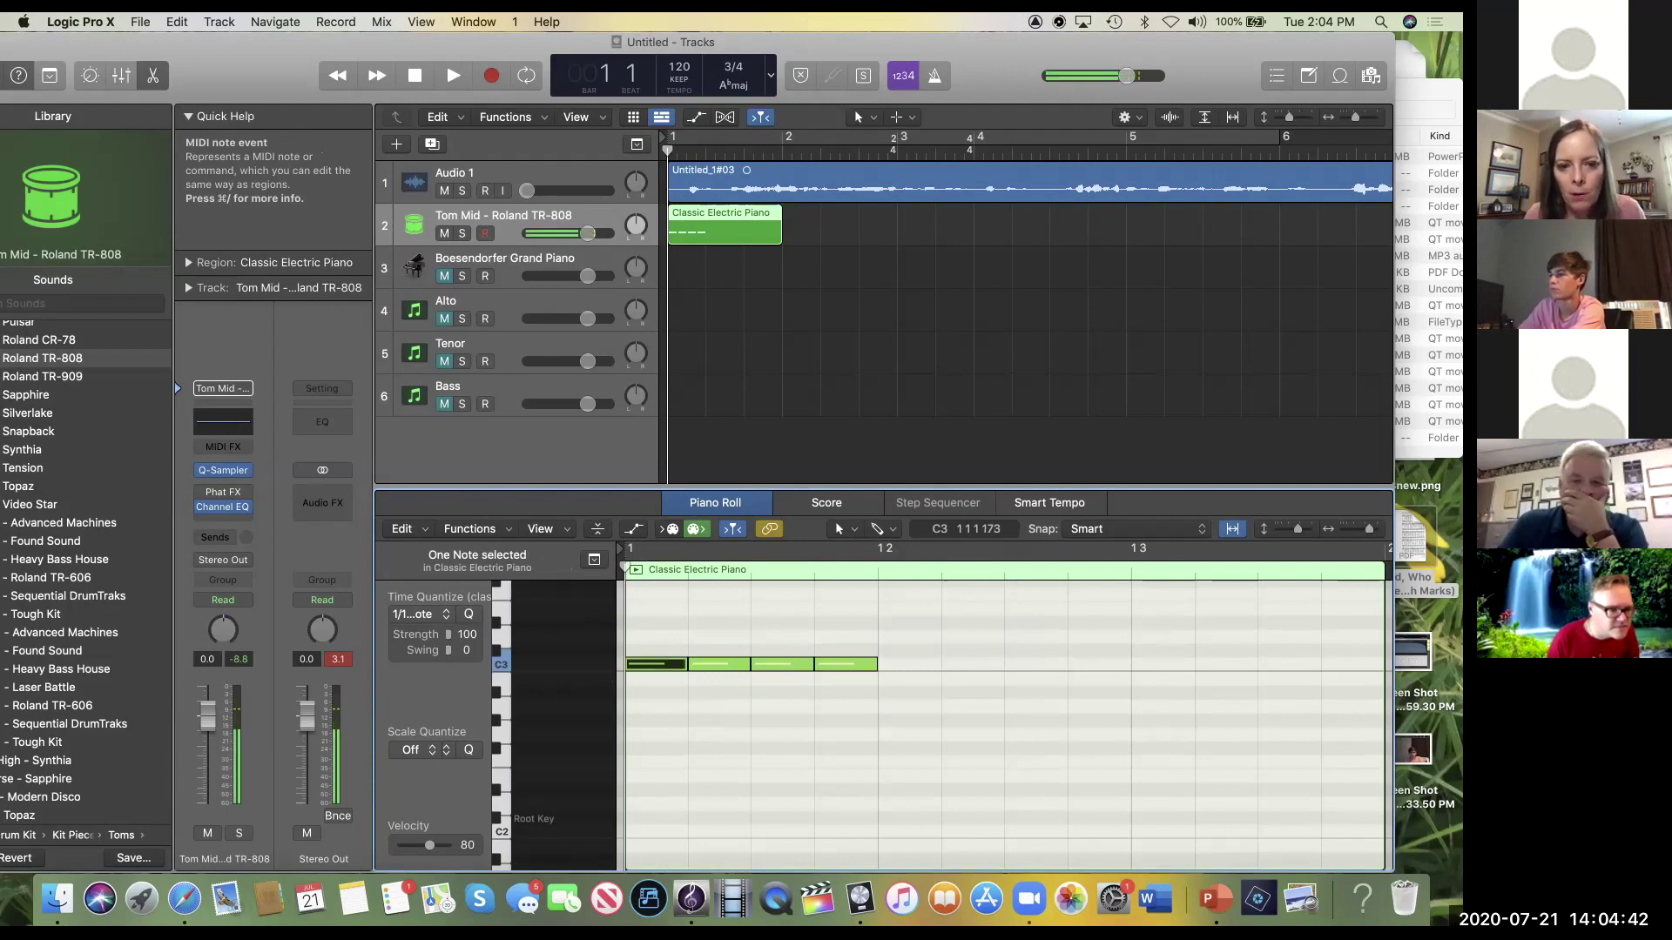
scroll(1001, 714, down, 3)
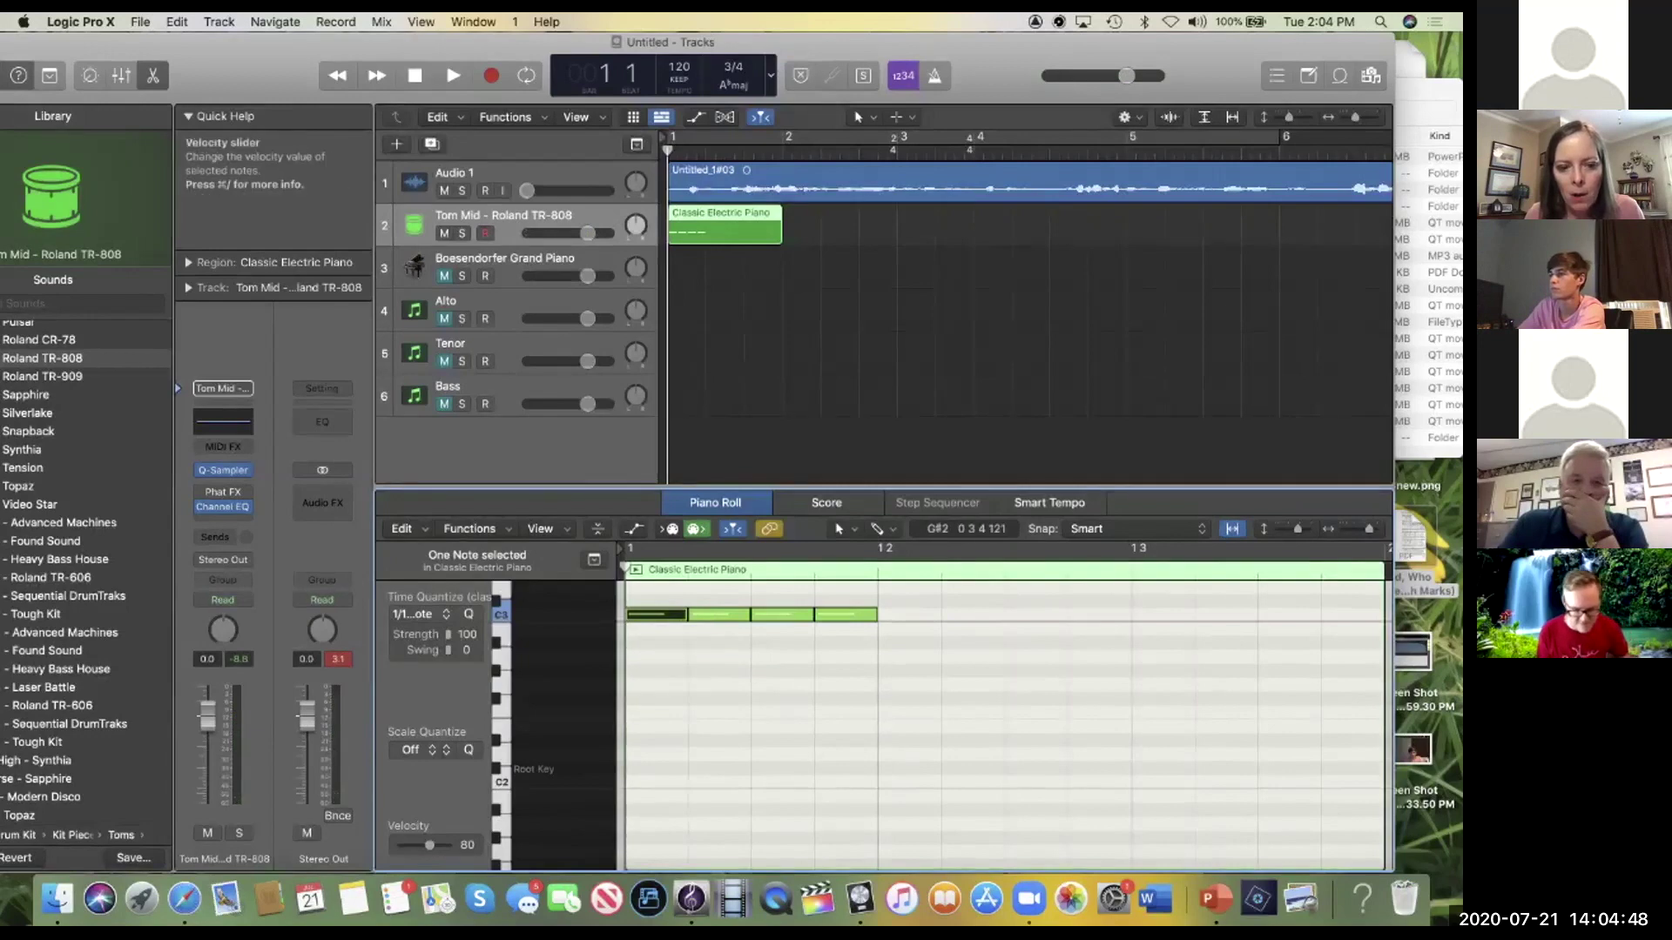
drag(429, 844, 437, 844)
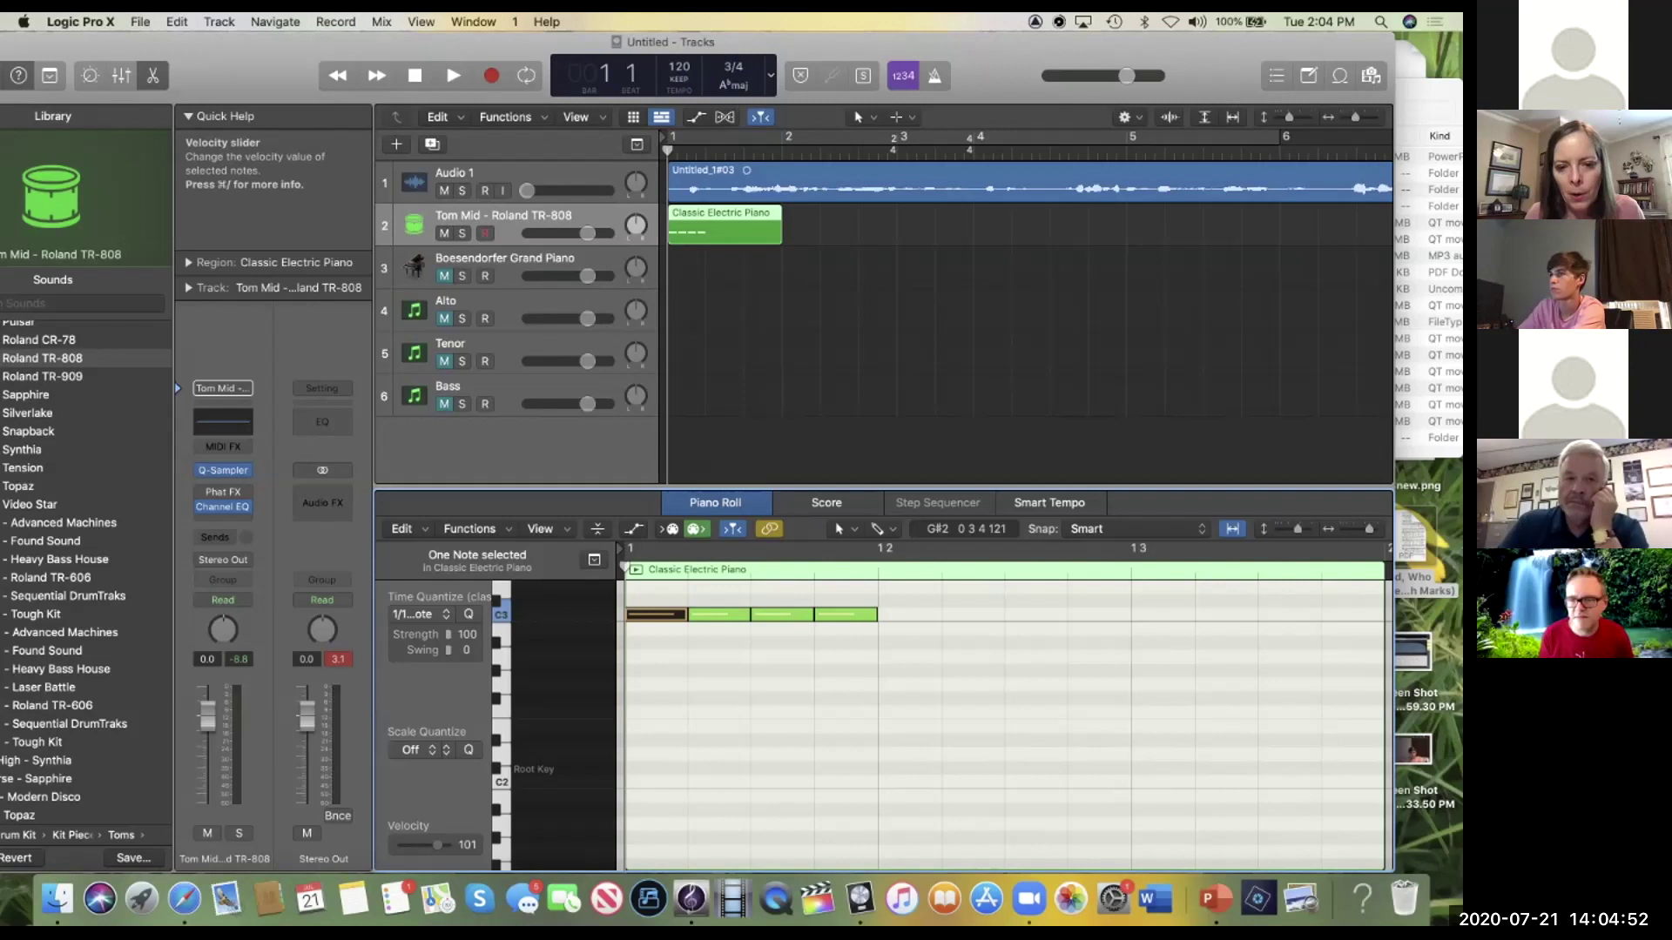
Step: Delete the fourth C3 note from the tom region, keeping a three-beat pattern
mouse_move(719, 615)
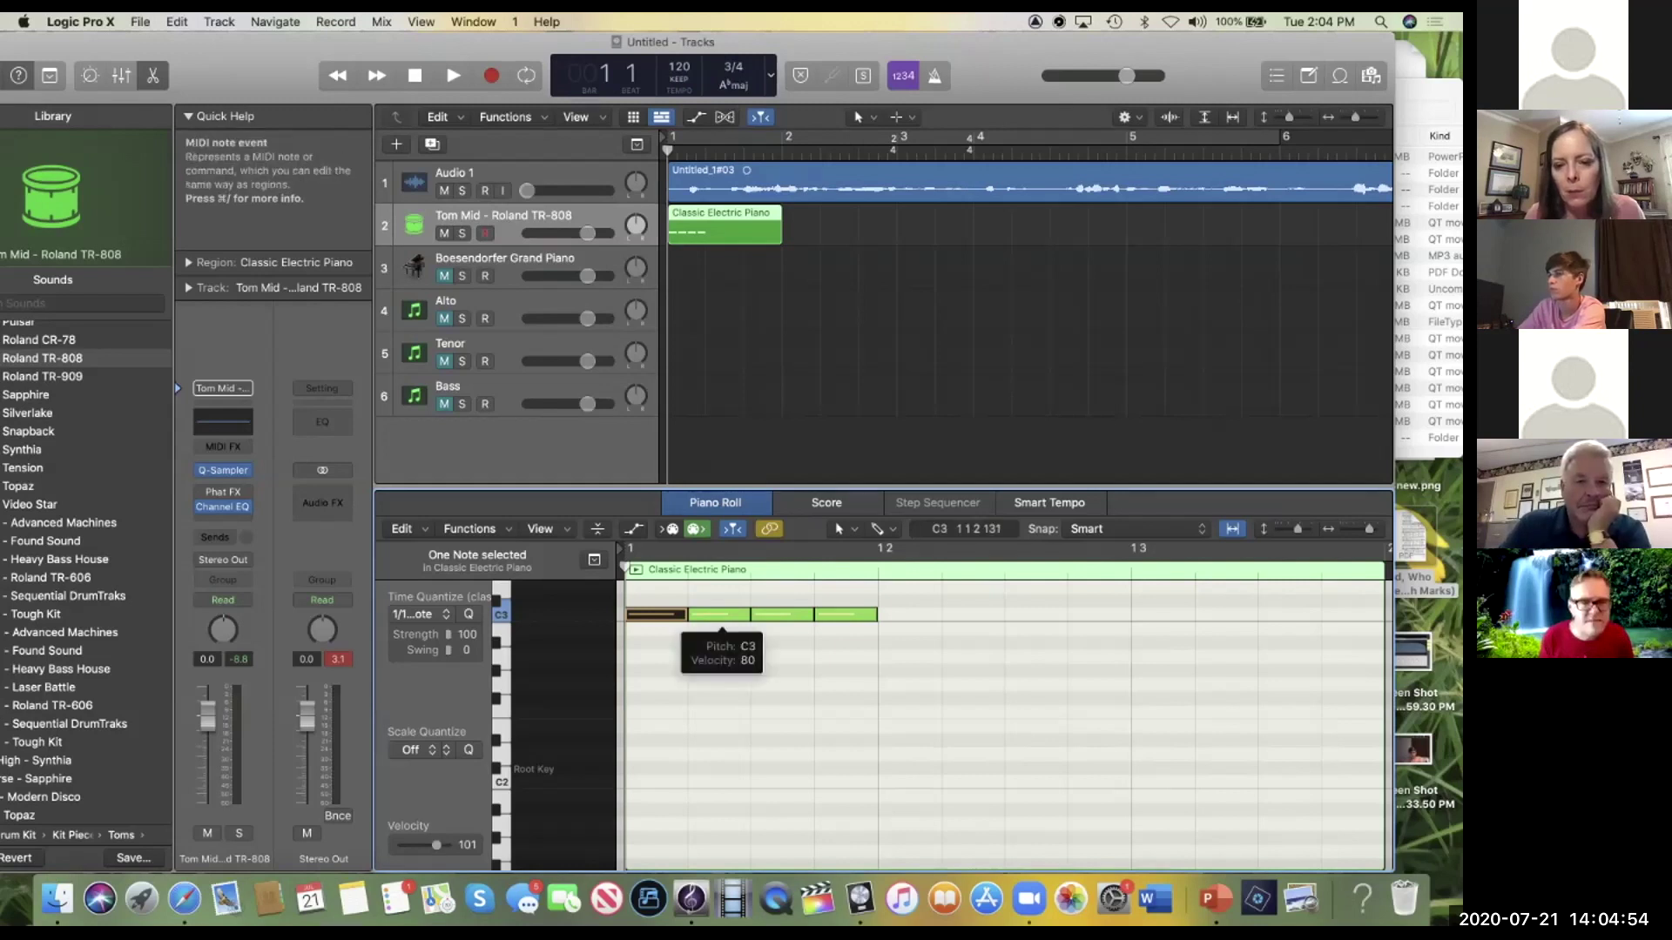
click(843, 615)
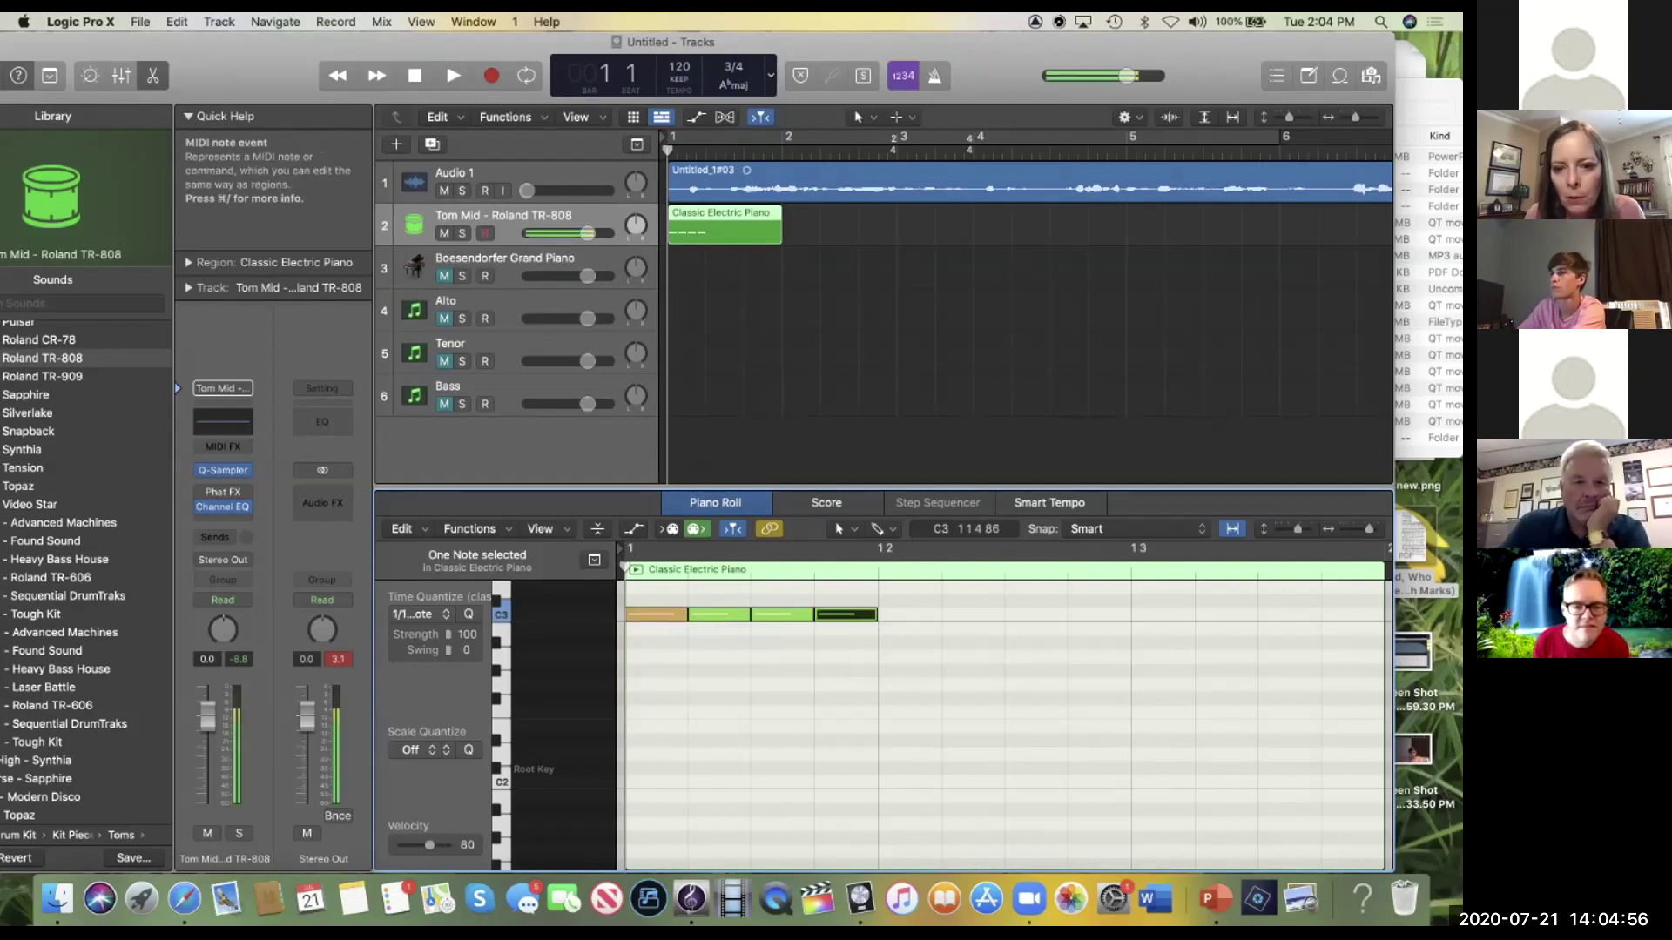
key(Delete)
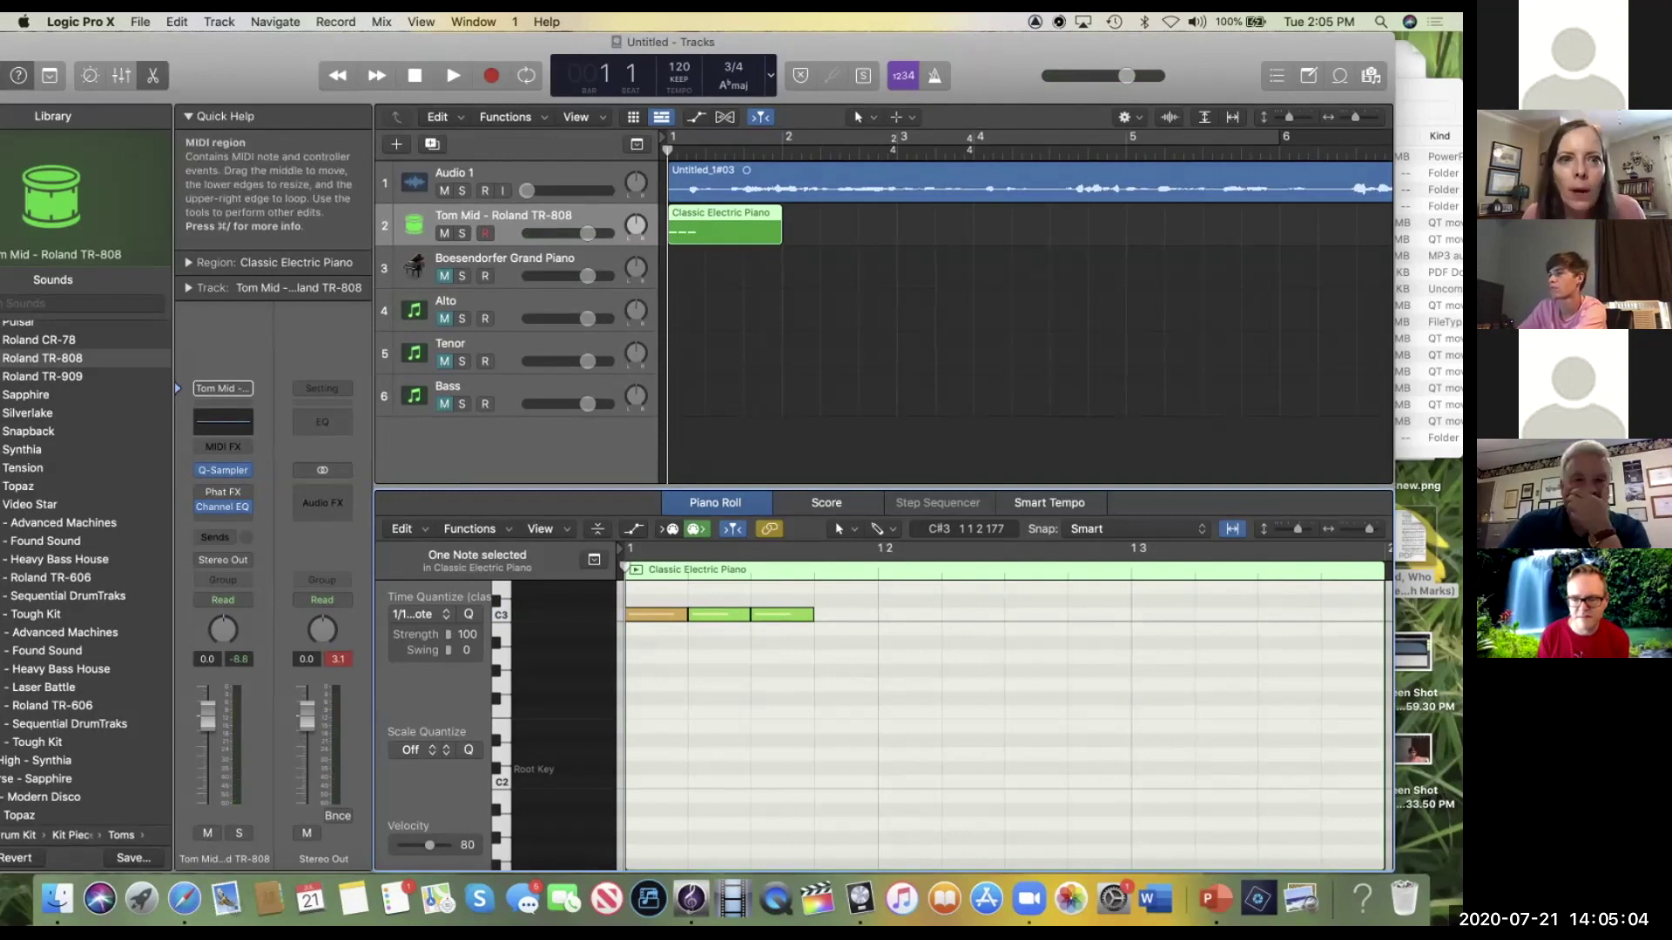
Step: Show the global tracks with the signature and tempo above the arrangement
key(super+Right)
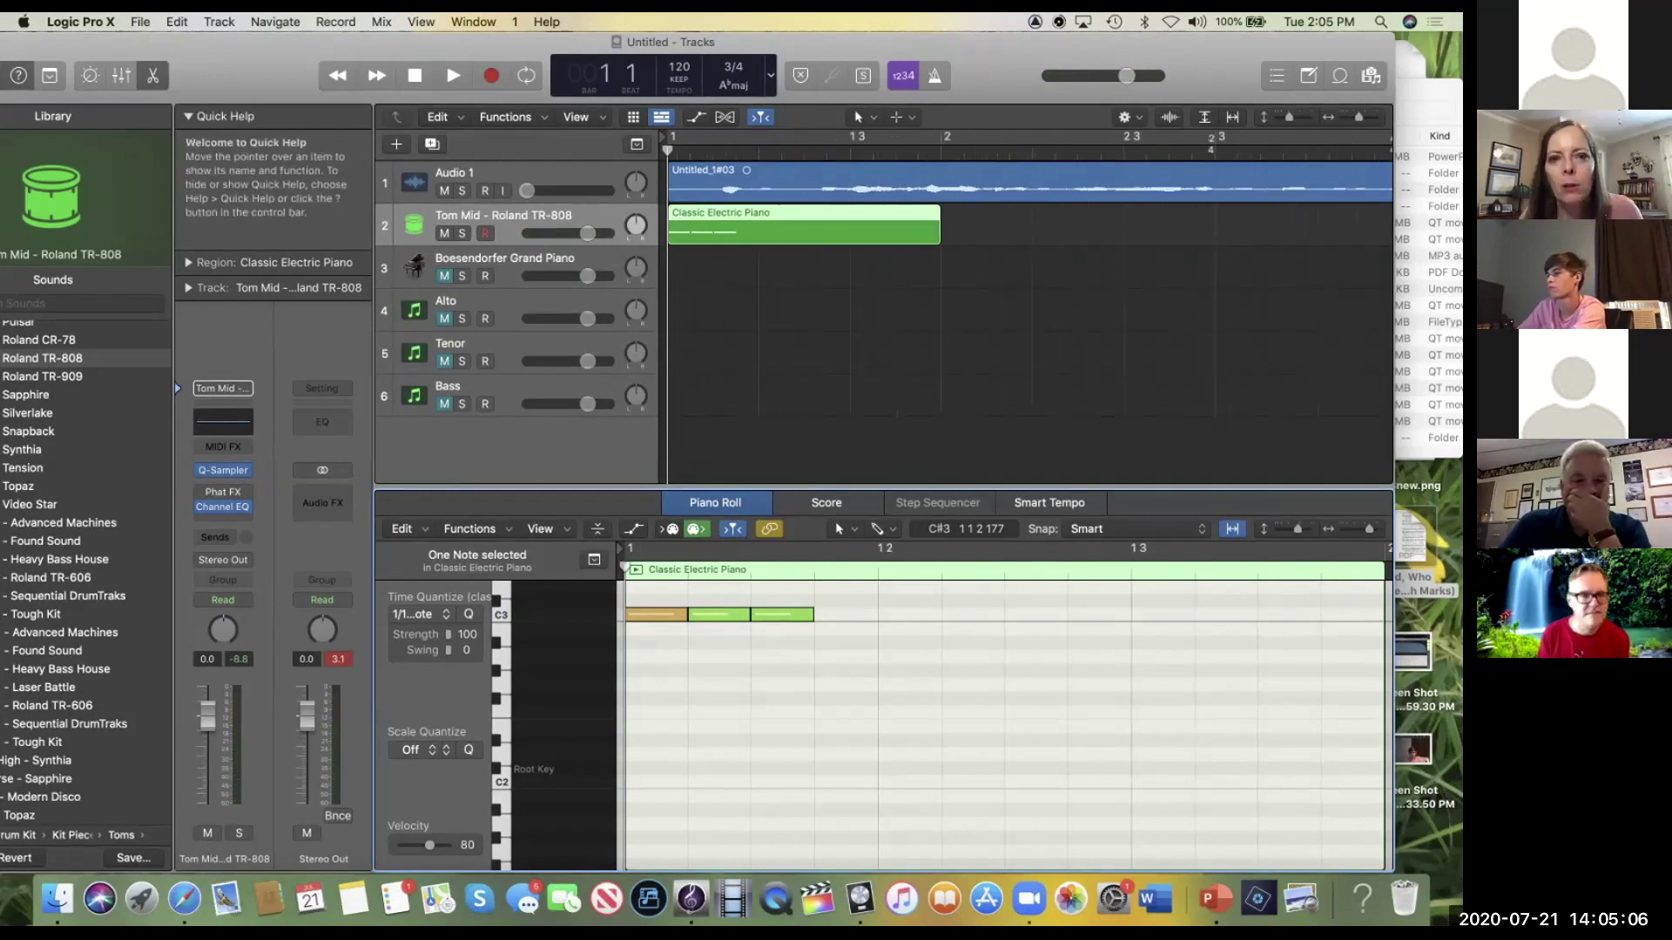
drag(836, 42, 812, 90)
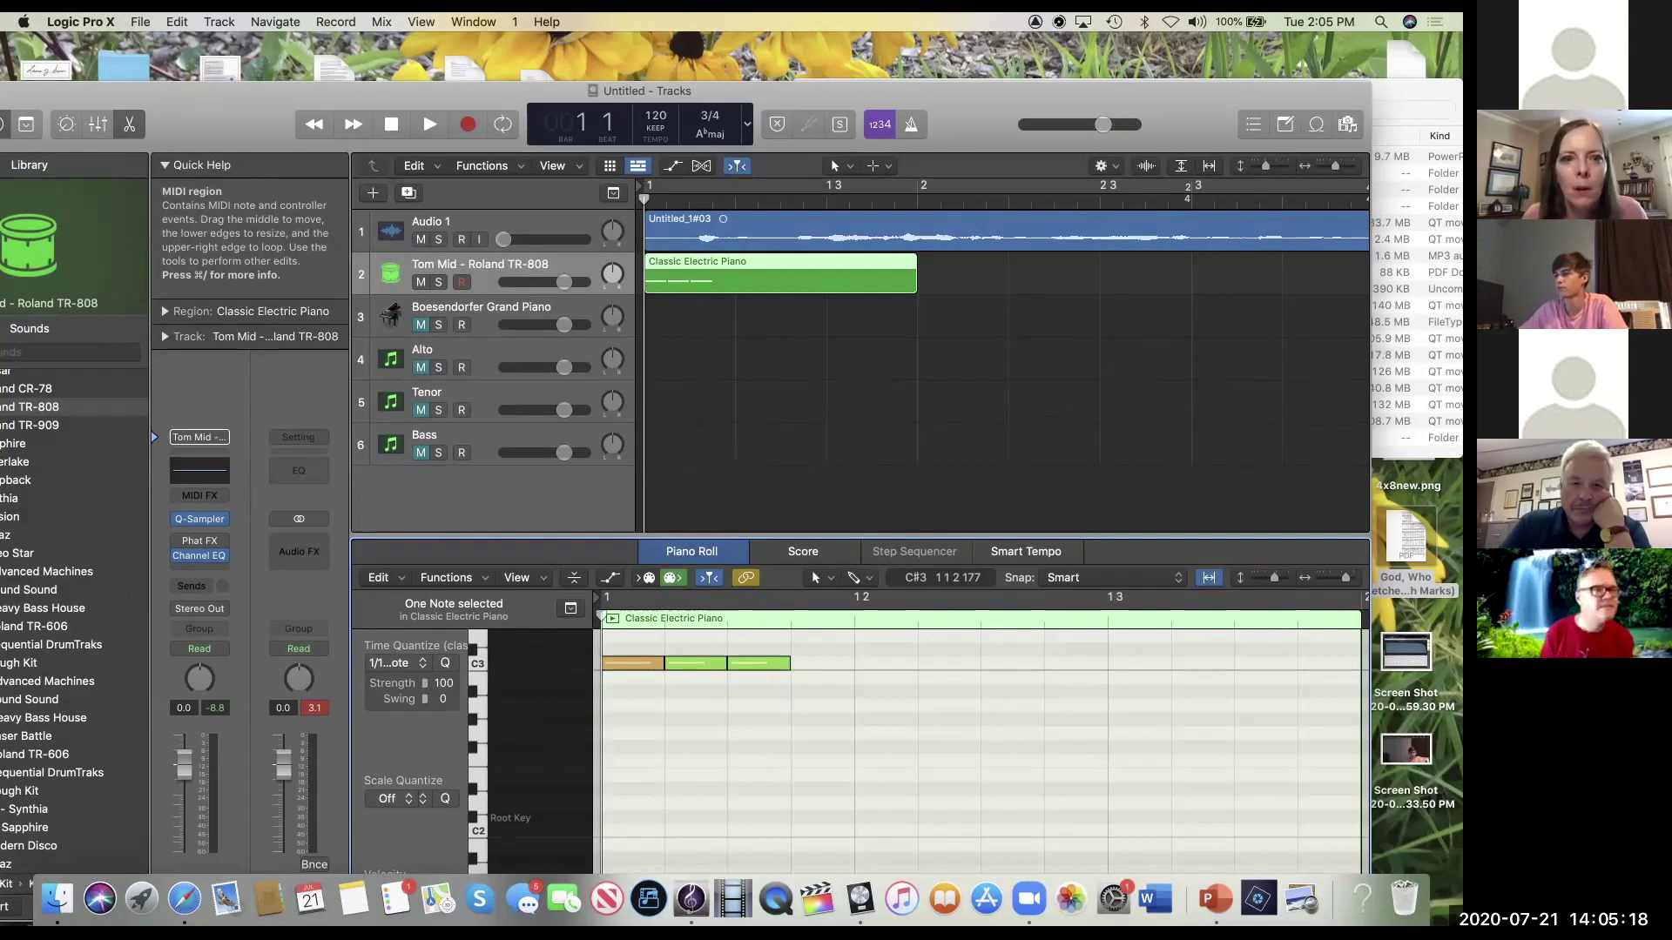
key(g)
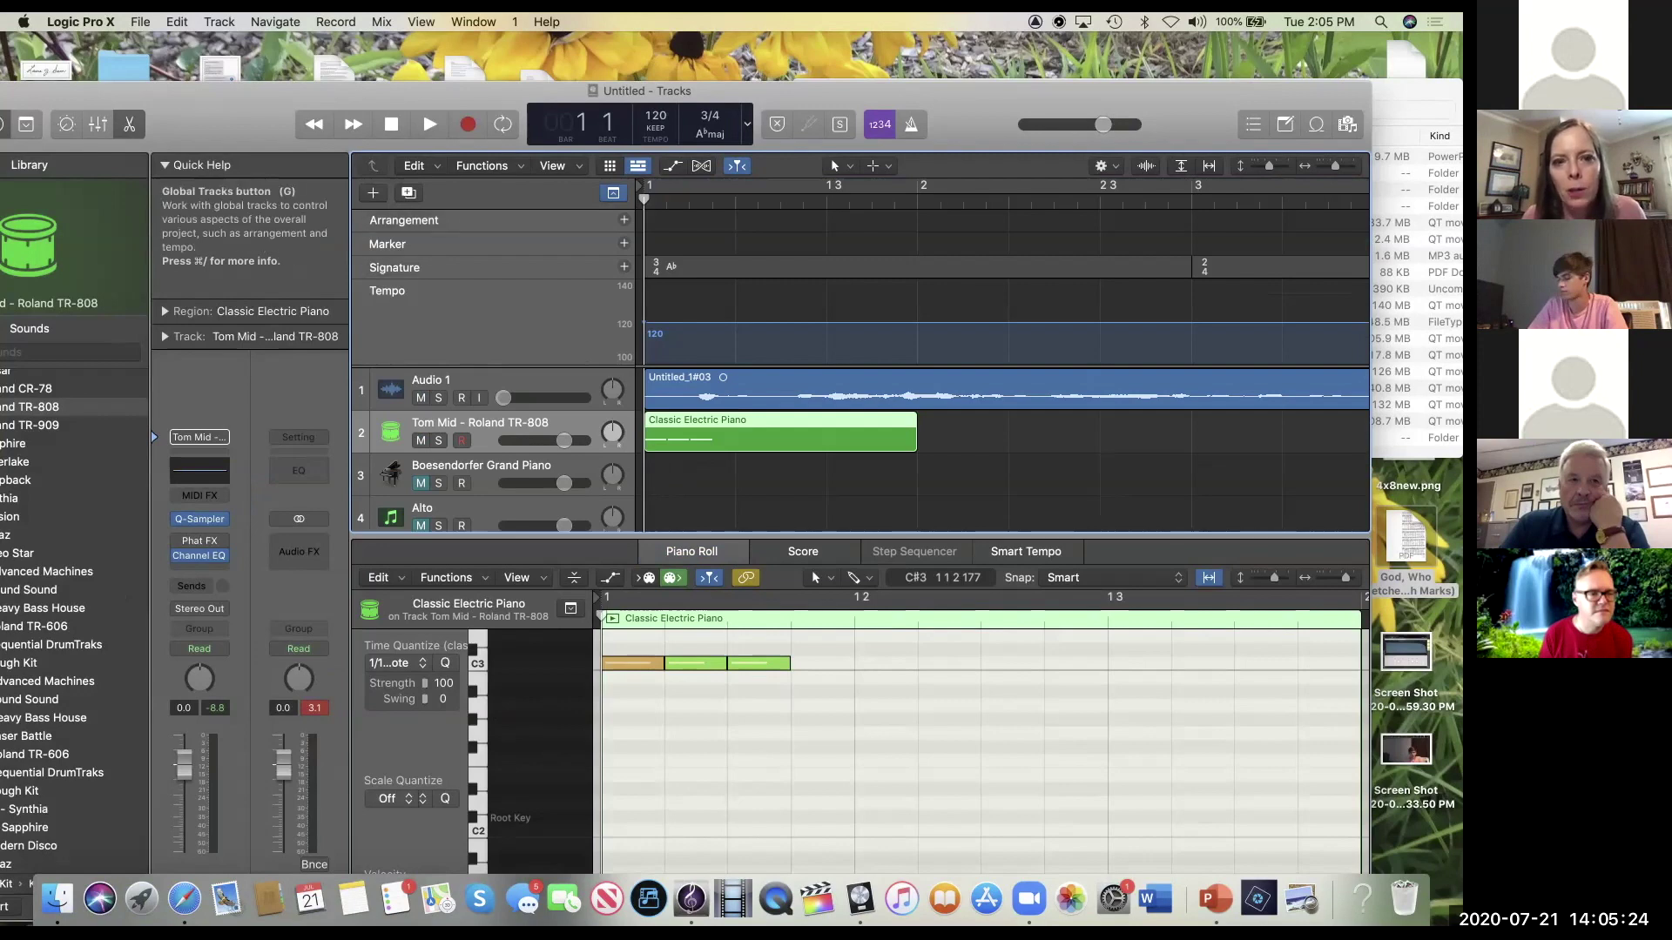
click(613, 192)
click(613, 192)
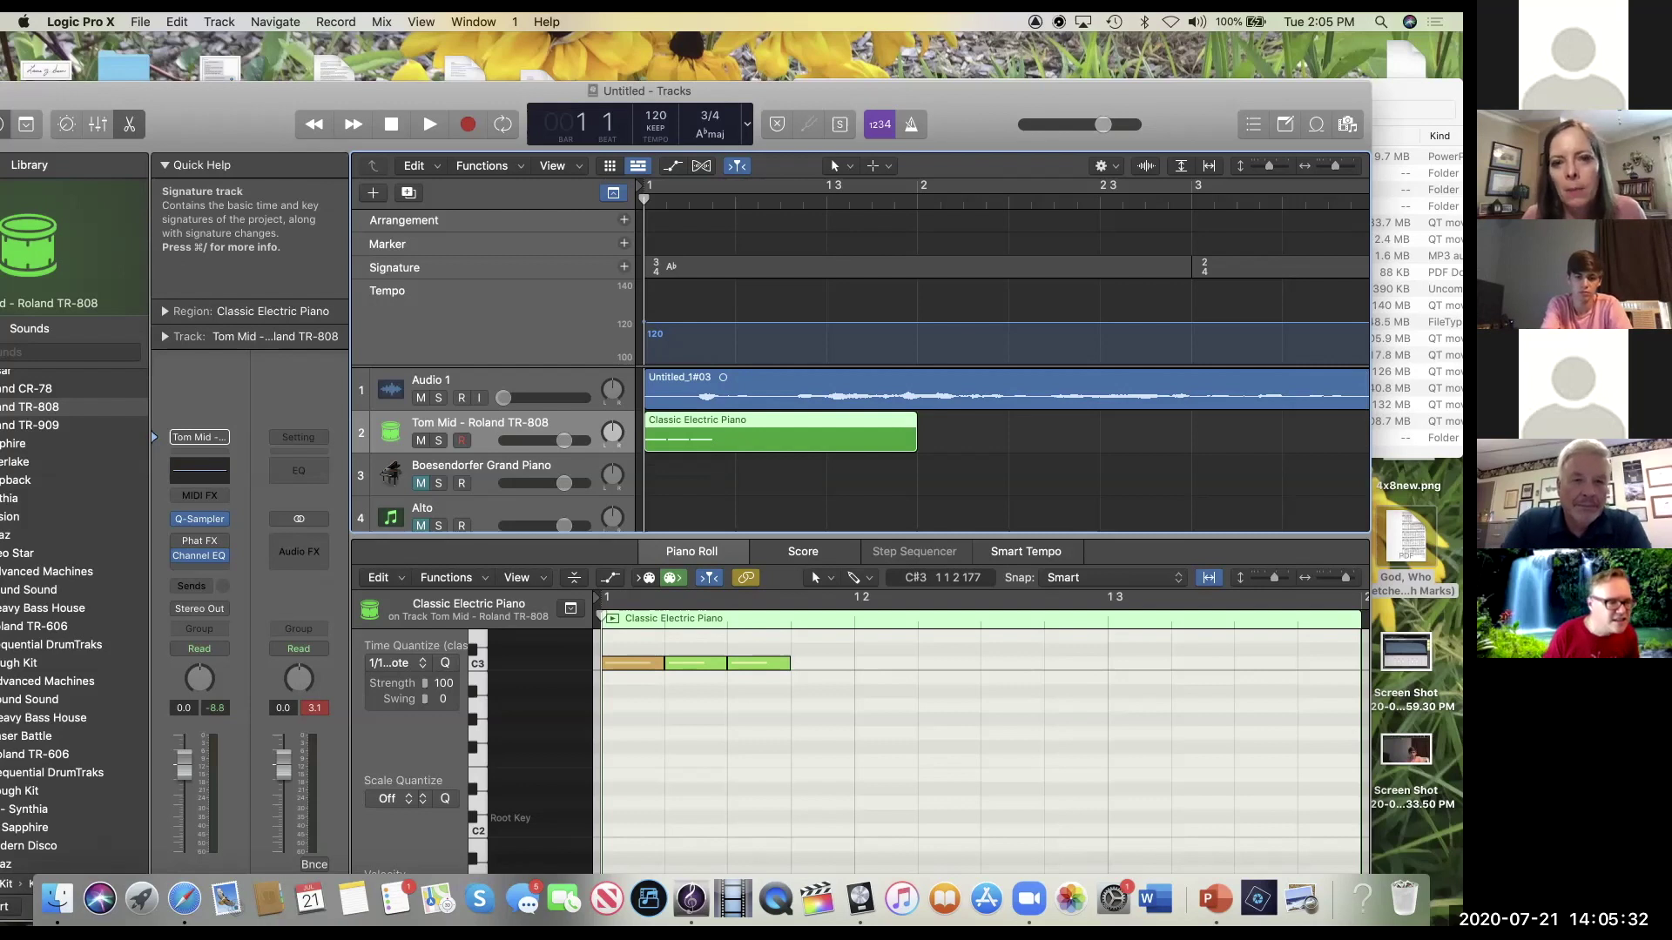
Step: Shorten the MIDI region on the Tom Mid track so it ends right after its third note, and close the Piano Roll
scroll(870, 448, down, 3)
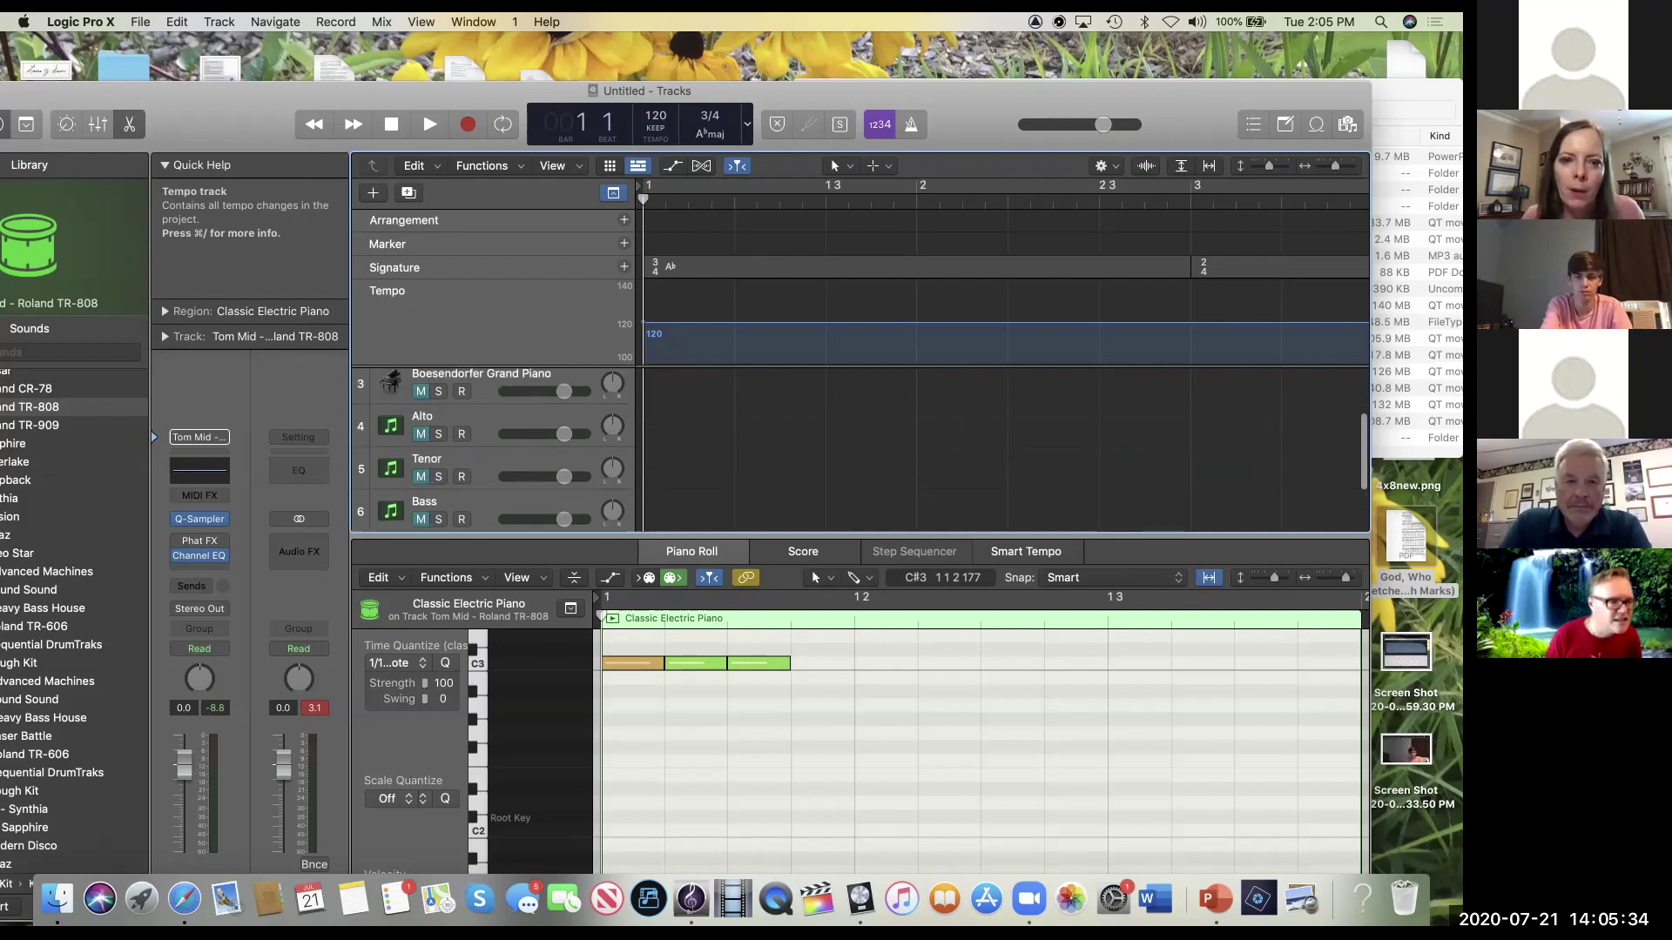
scroll(871, 448, up, 1)
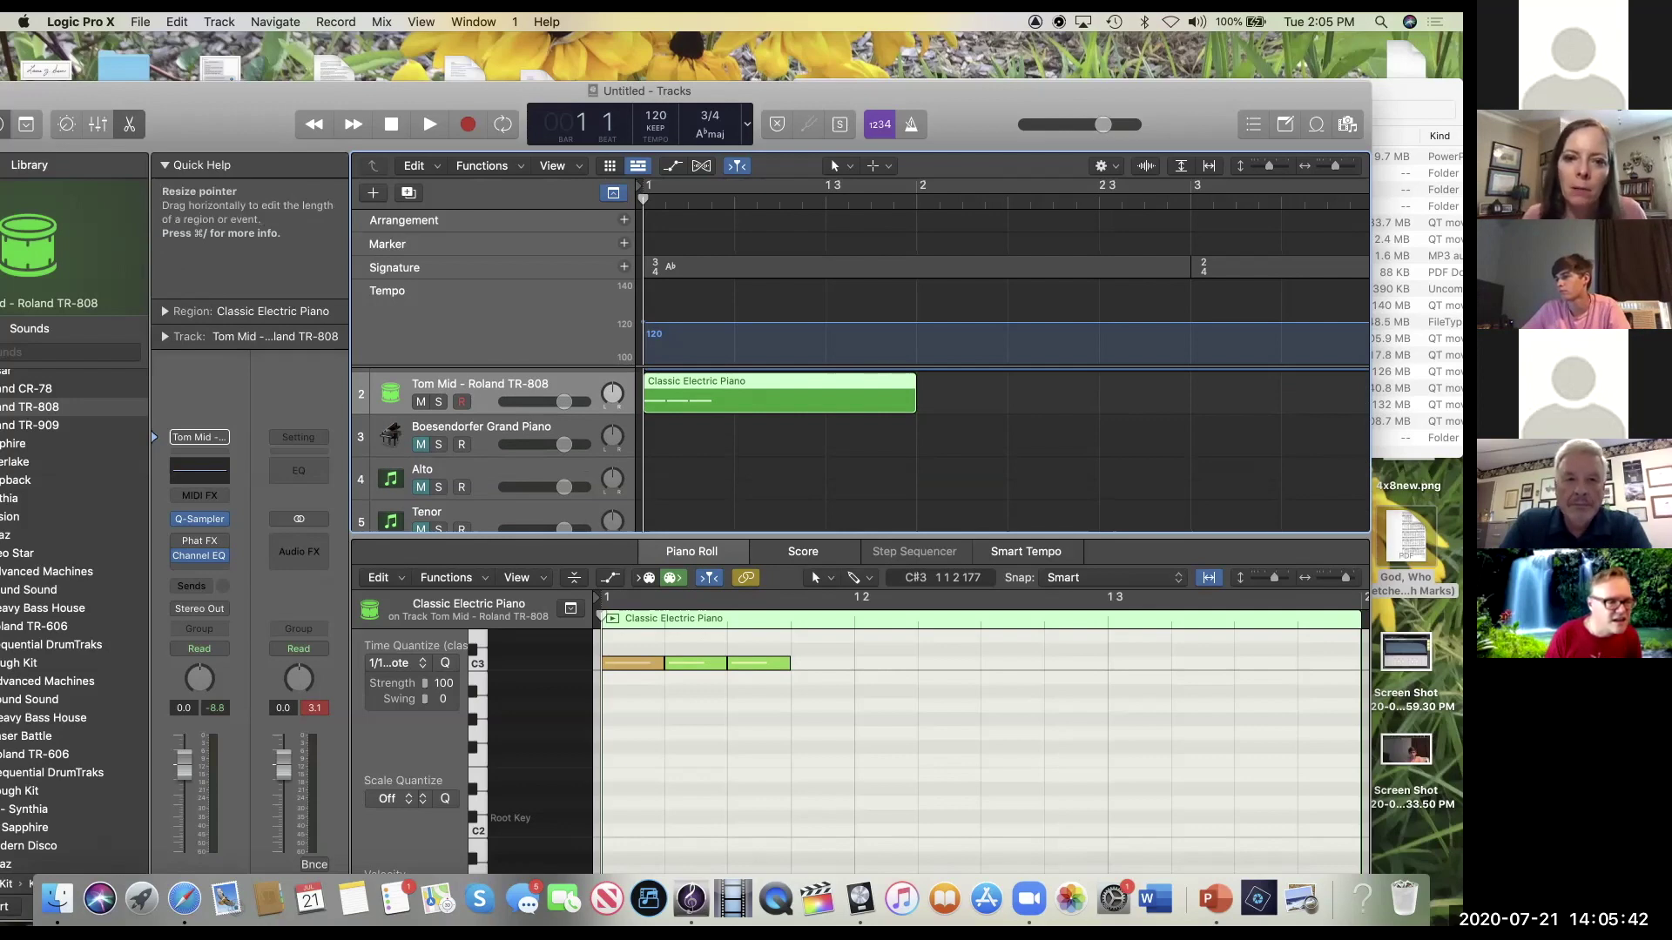
drag(914, 403, 711, 402)
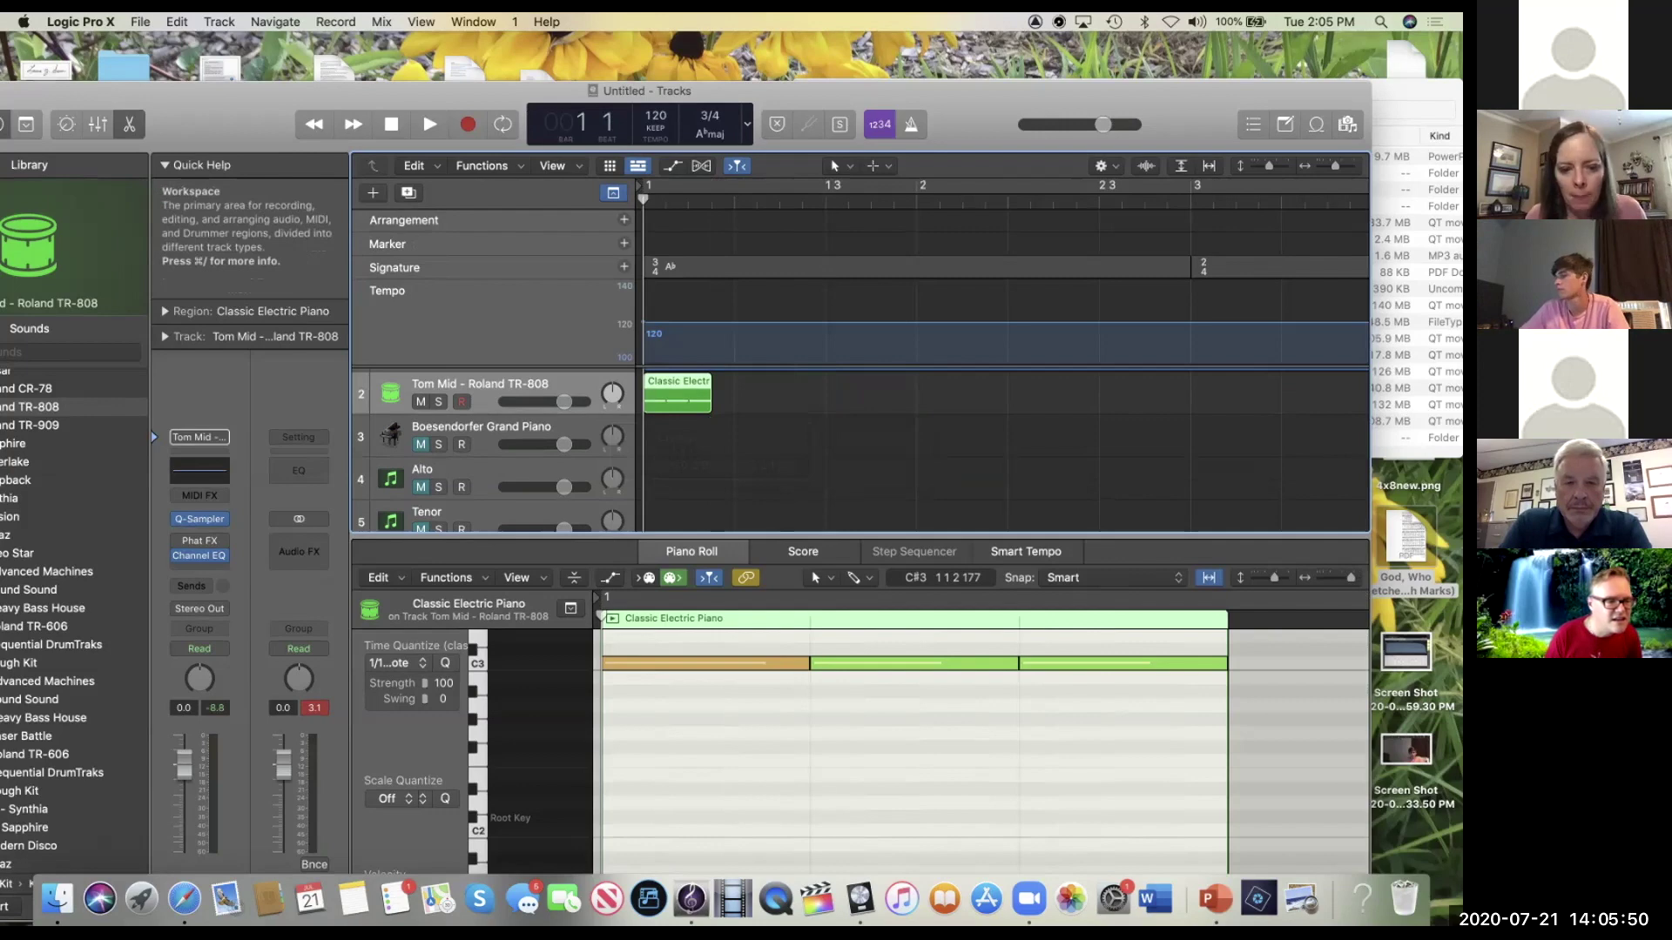
scroll(861, 449, down, 2)
scroll(860, 449, up, 2)
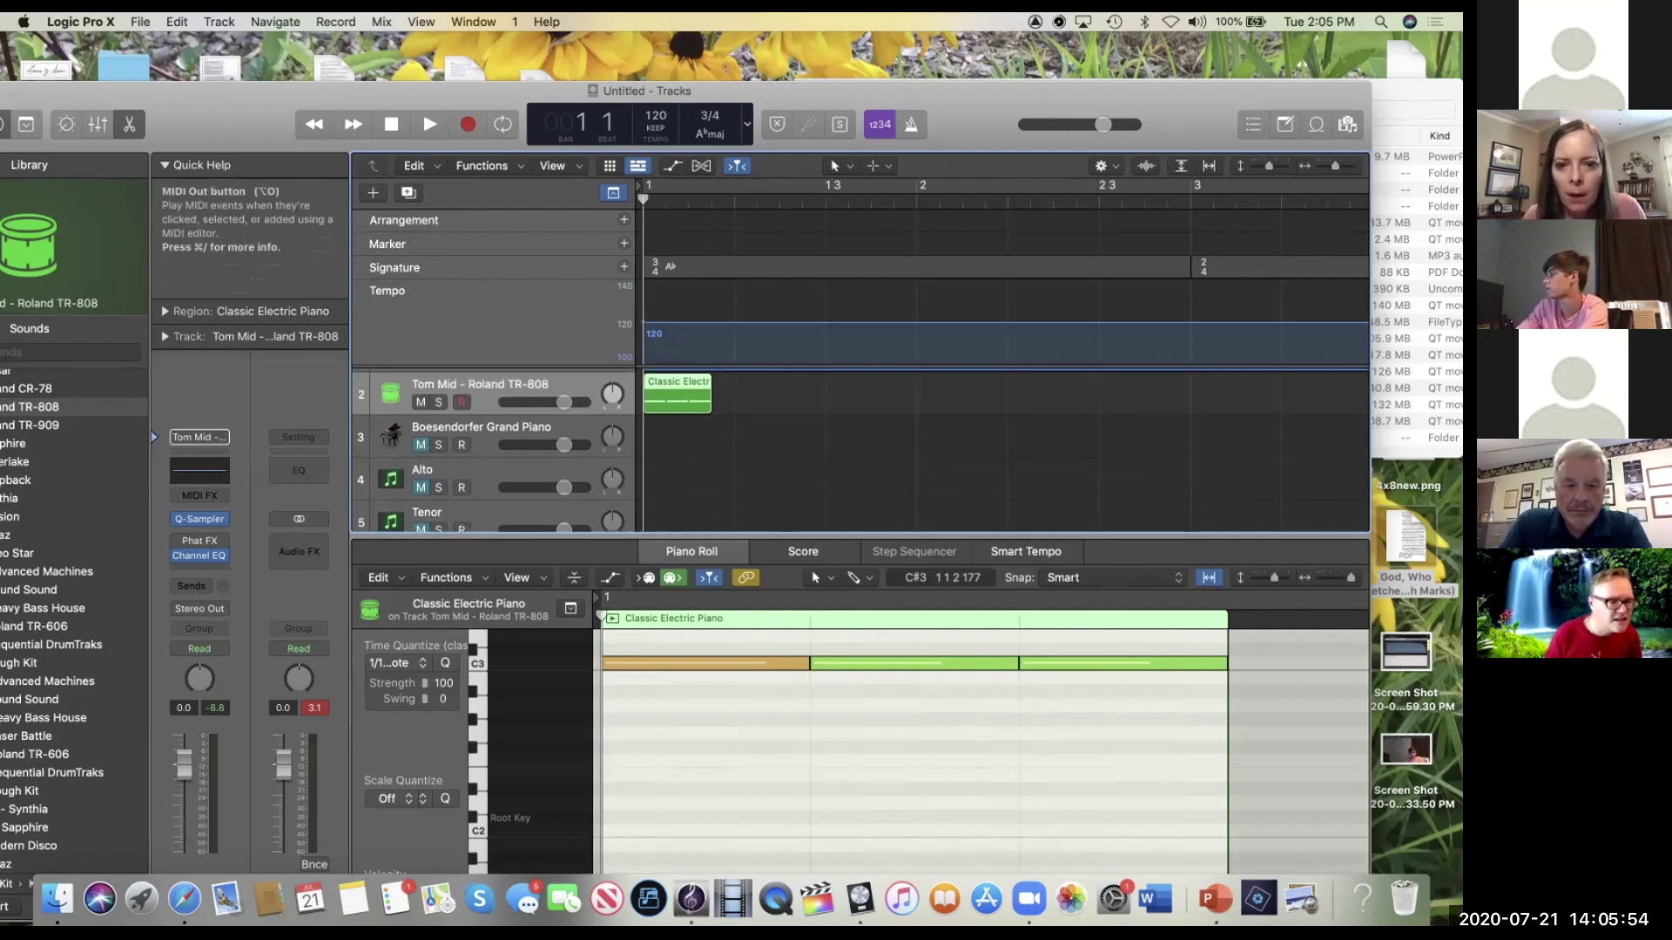
key(e)
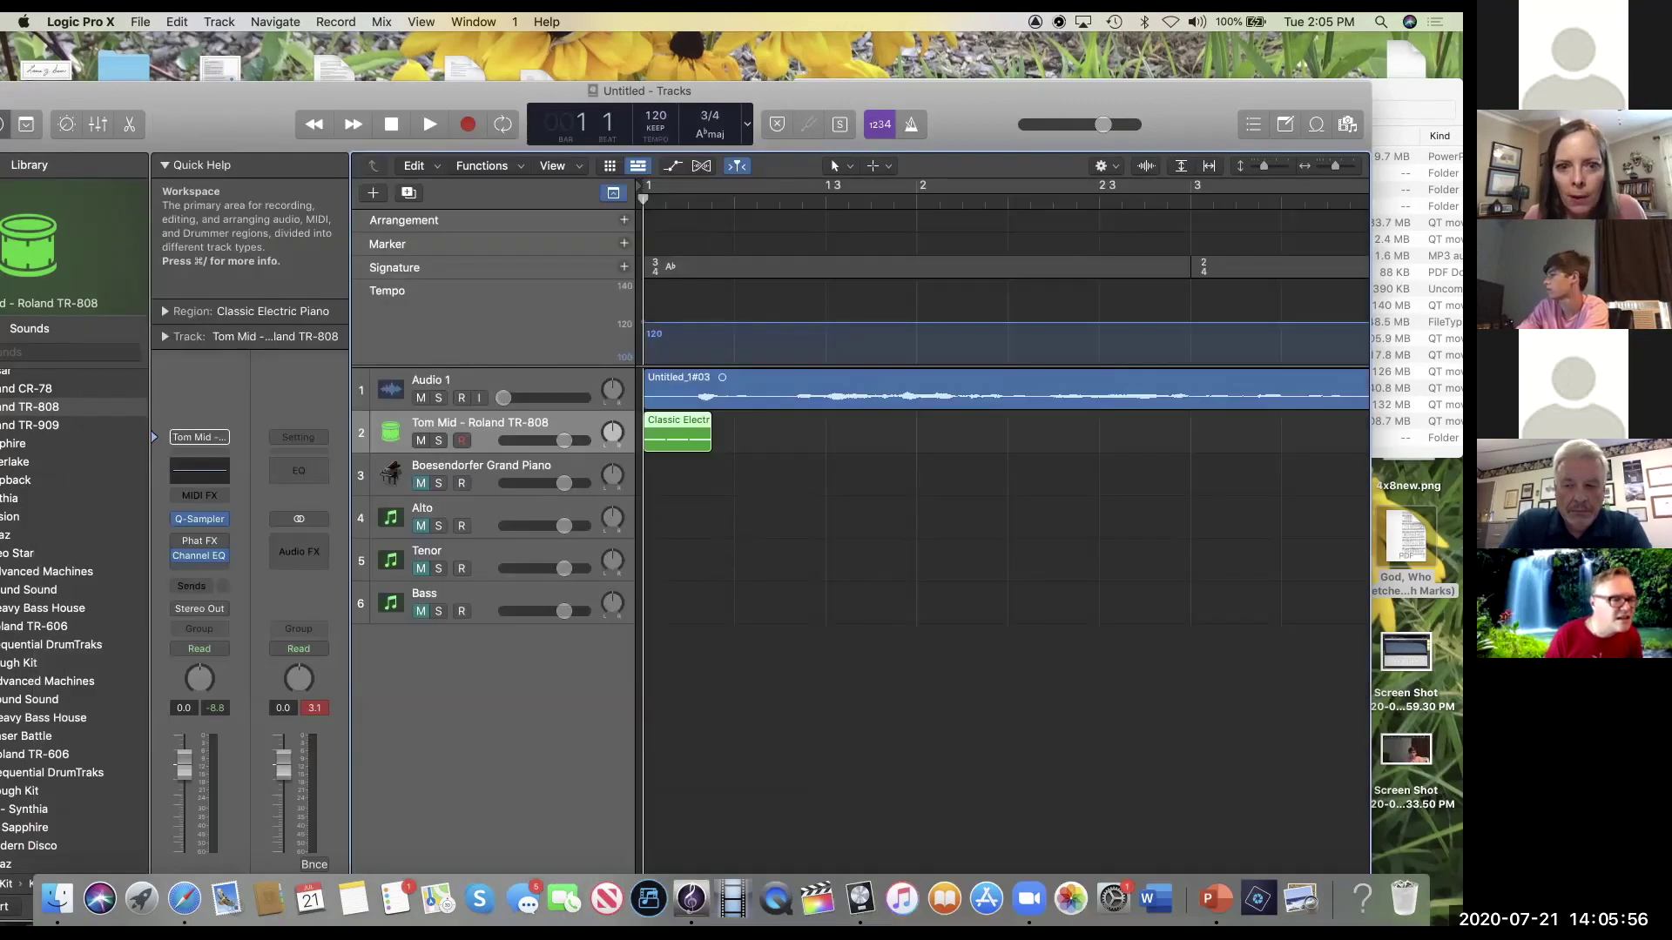
Step: Move the shortened tom region to bar 7, where the vocal parts start, and loop it to about bar 17
key(super+Left)
key(super+Left)
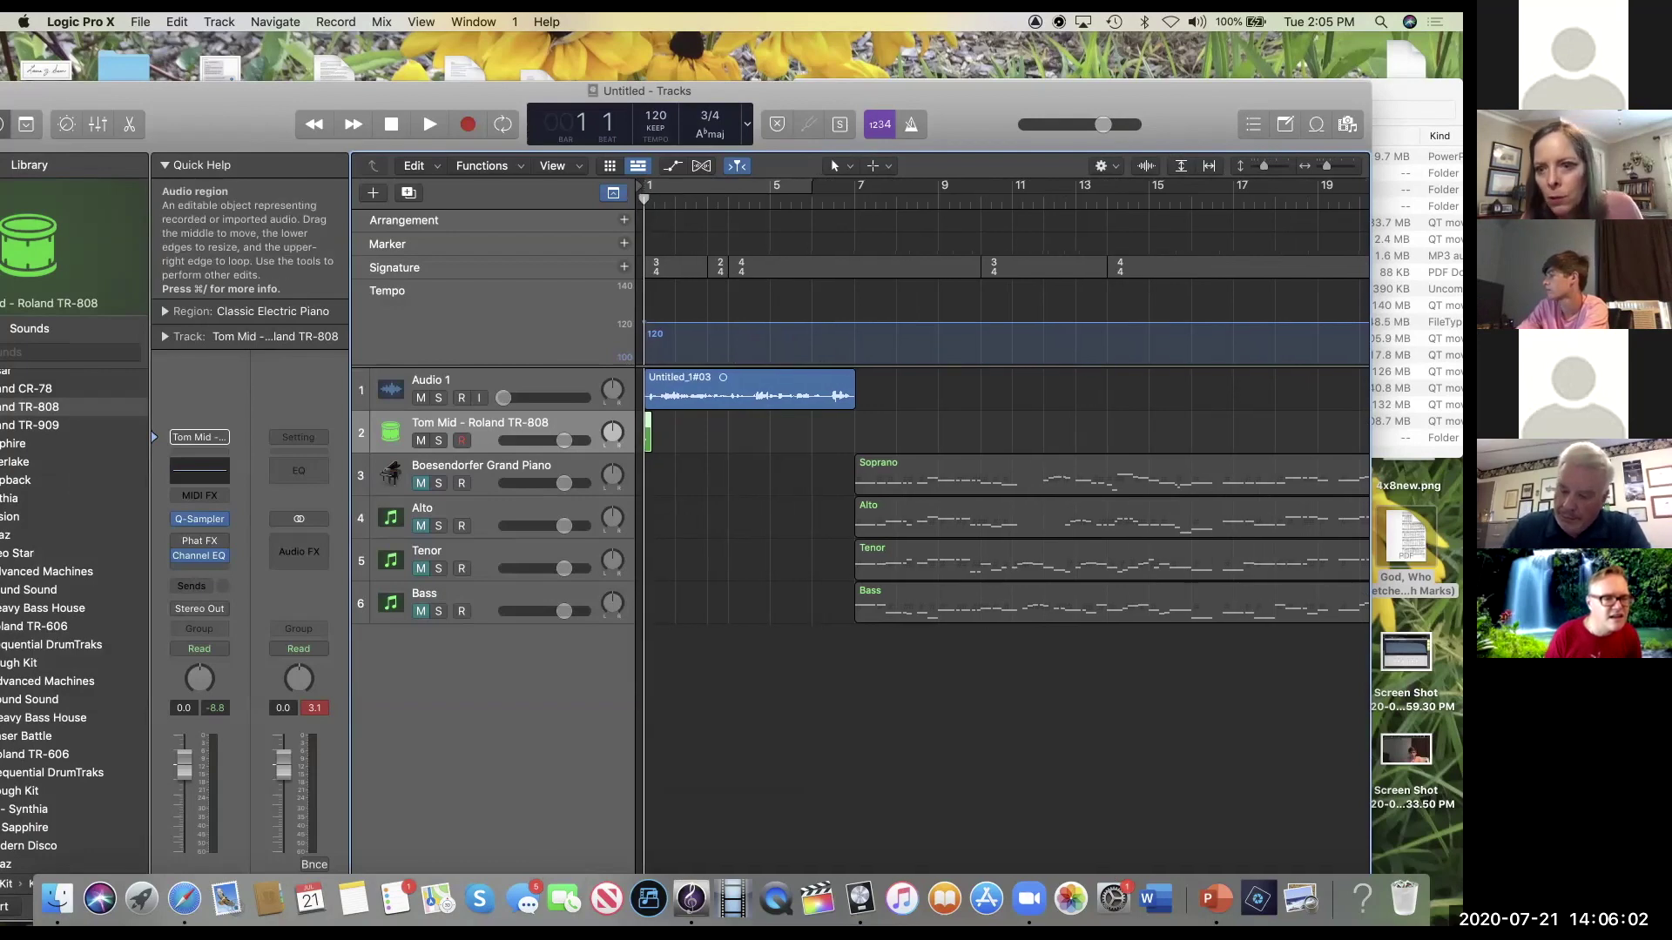
key(super+Right)
key(super+Right)
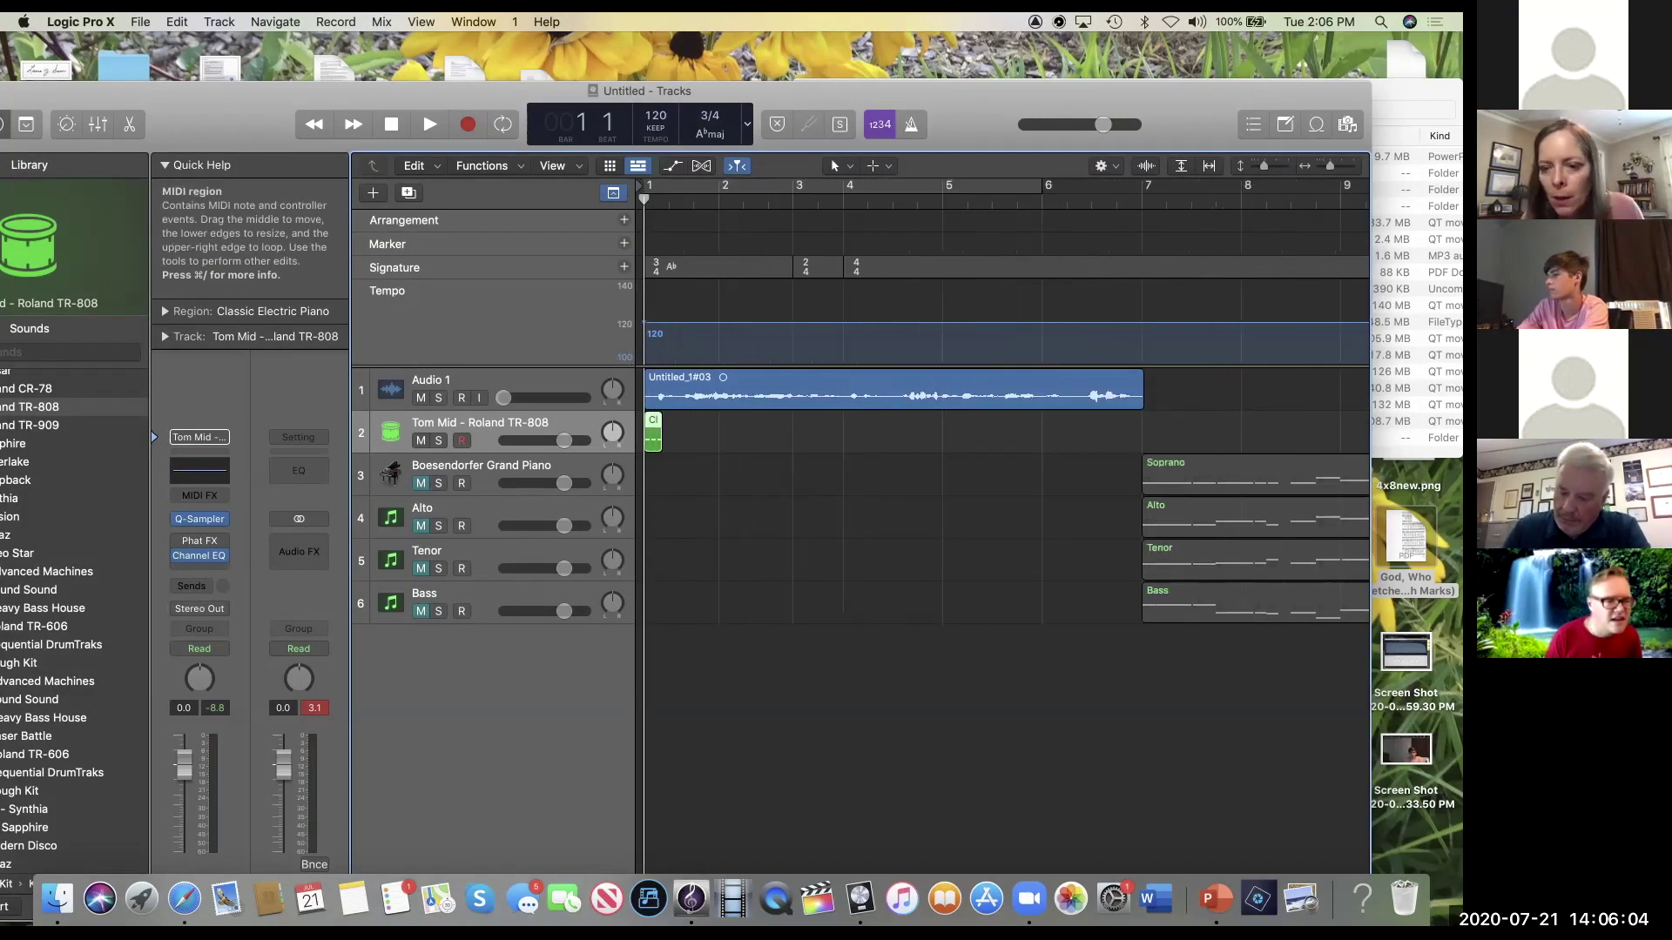
drag(653, 431, 1163, 431)
key(super+Left)
drag(912, 418, 1297, 453)
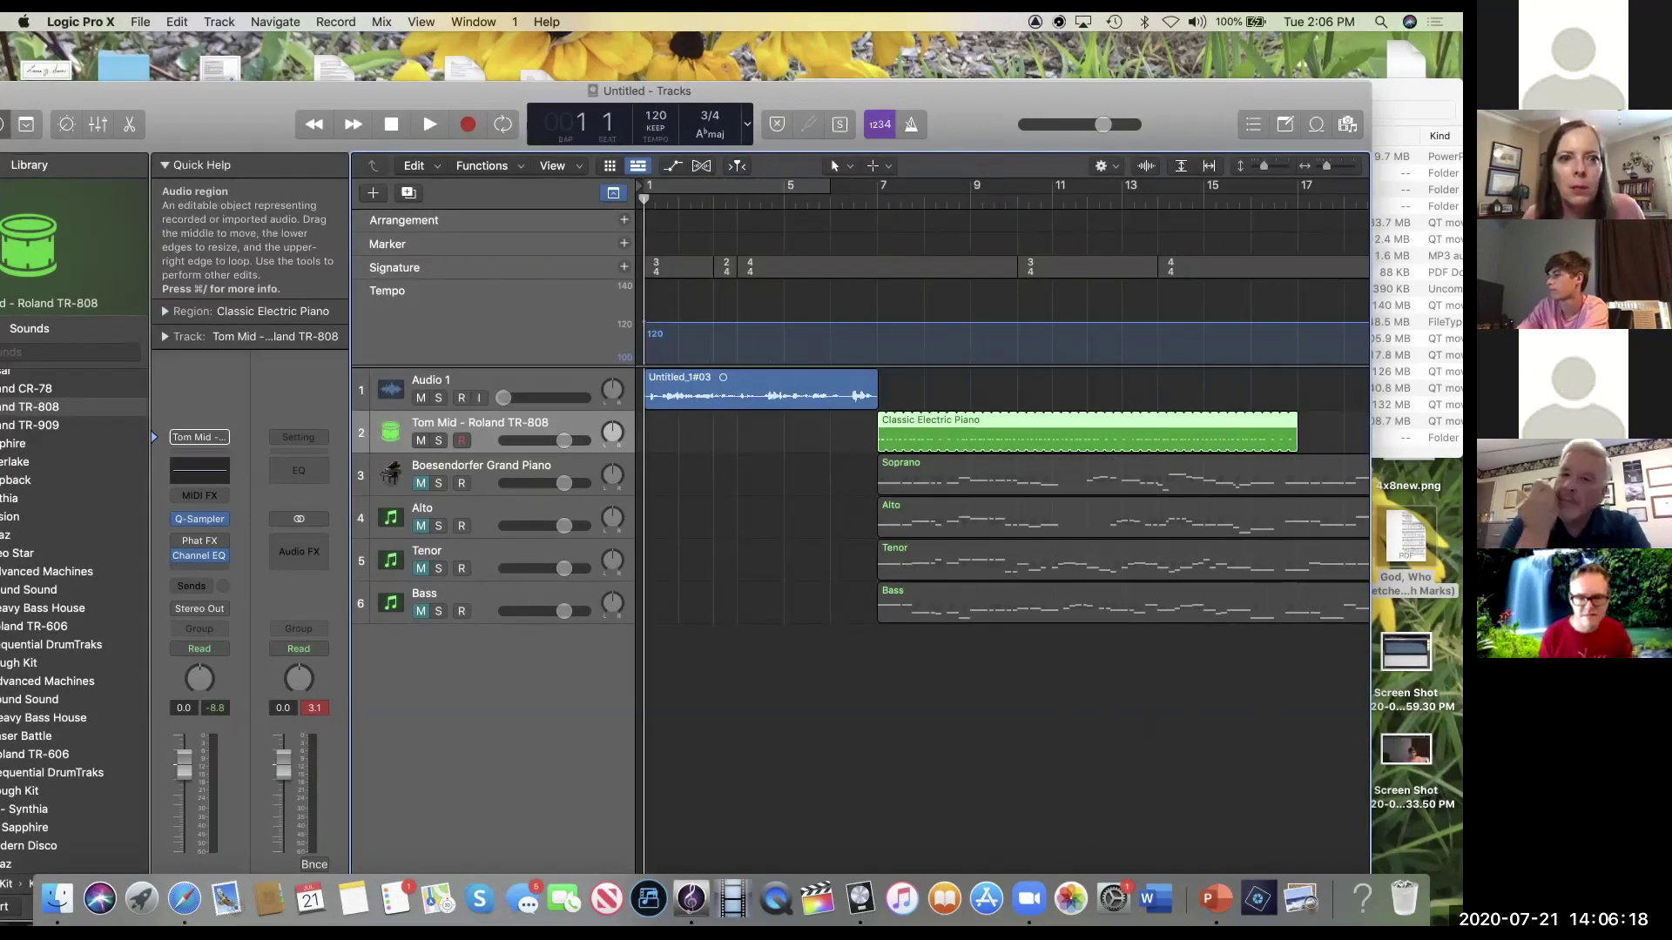
Step: Add one software instrument track below the tom track and load Steinway Grand Piano on it from a library search for "piano"
click(373, 192)
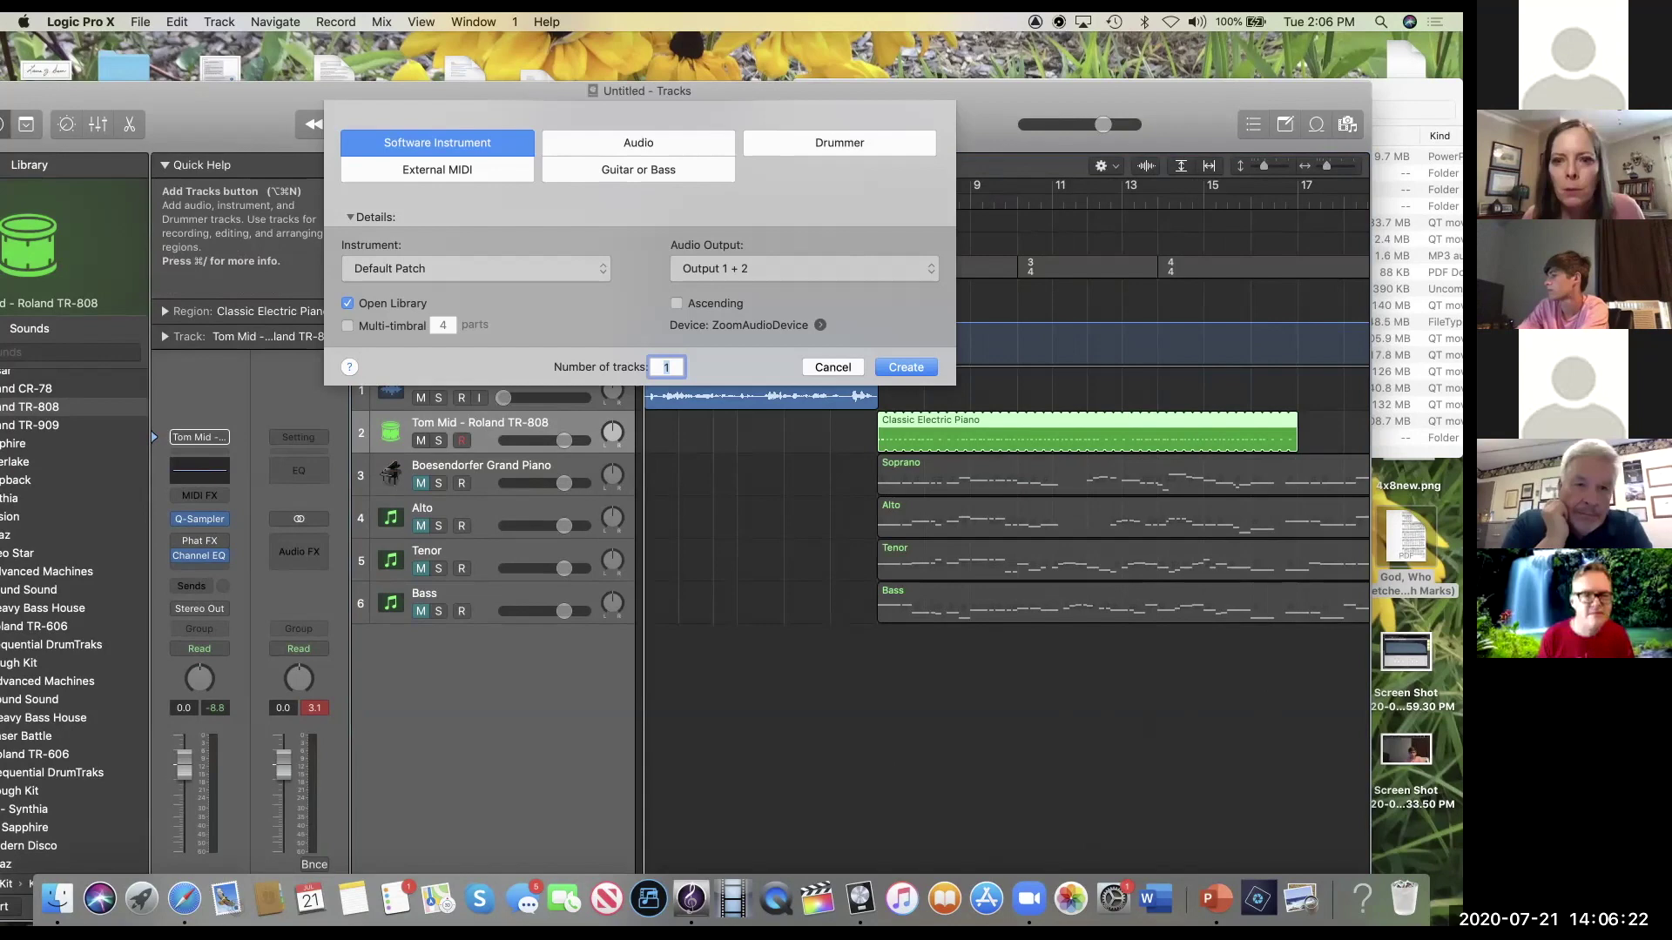
key(Return)
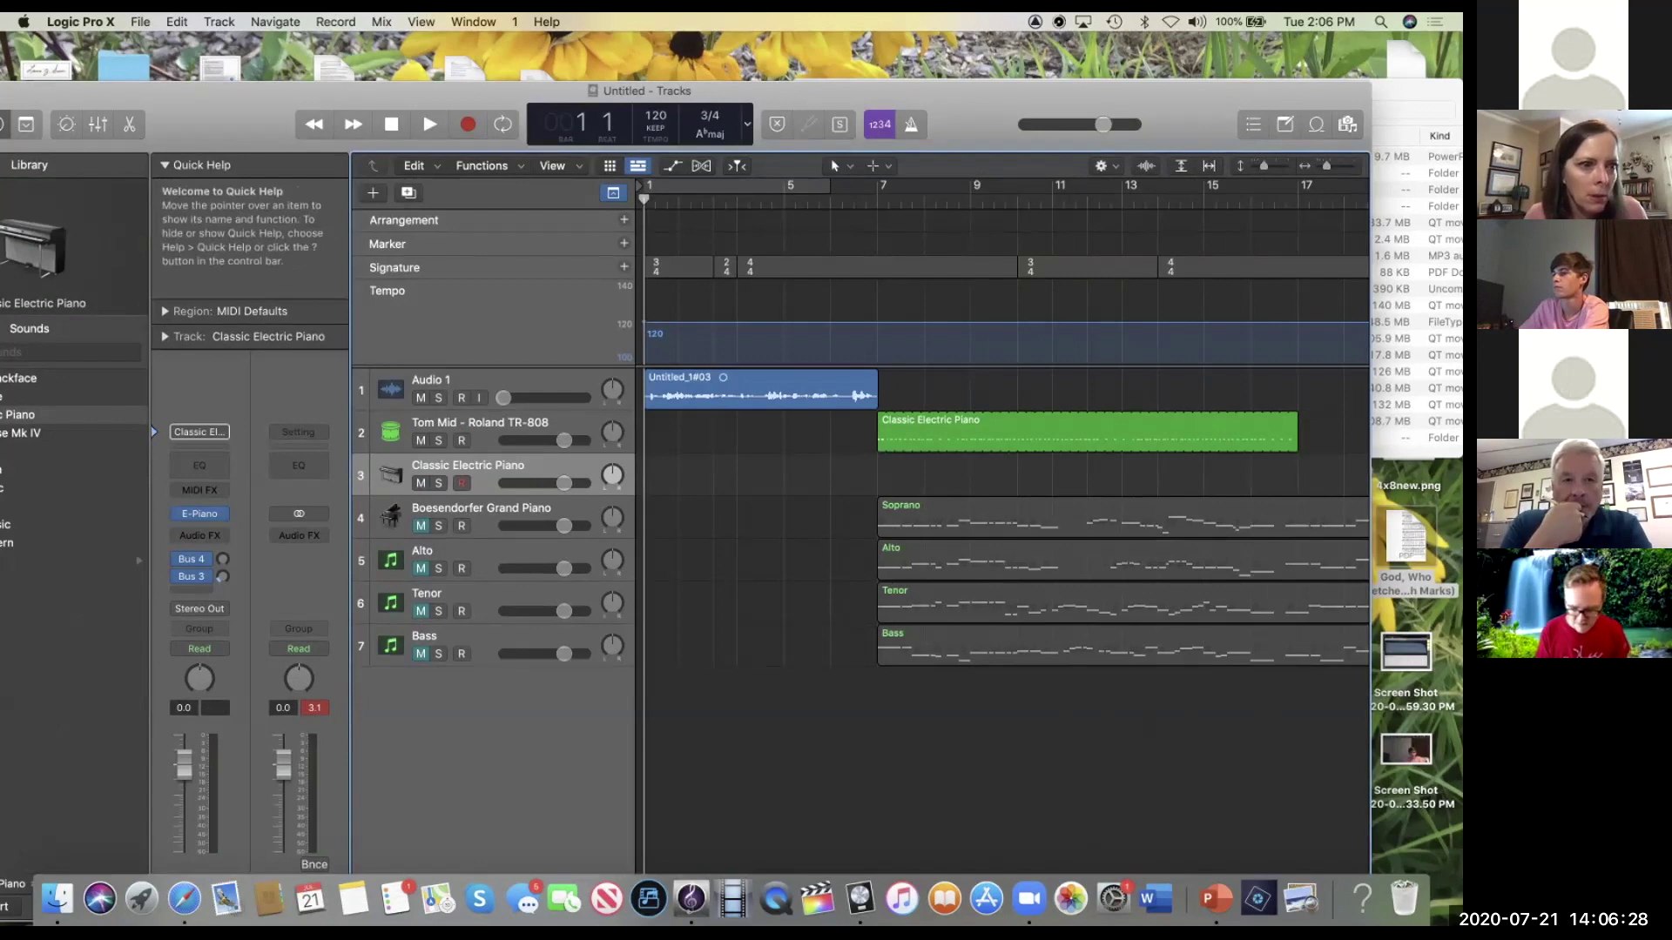
drag(349, 92, 464, 97)
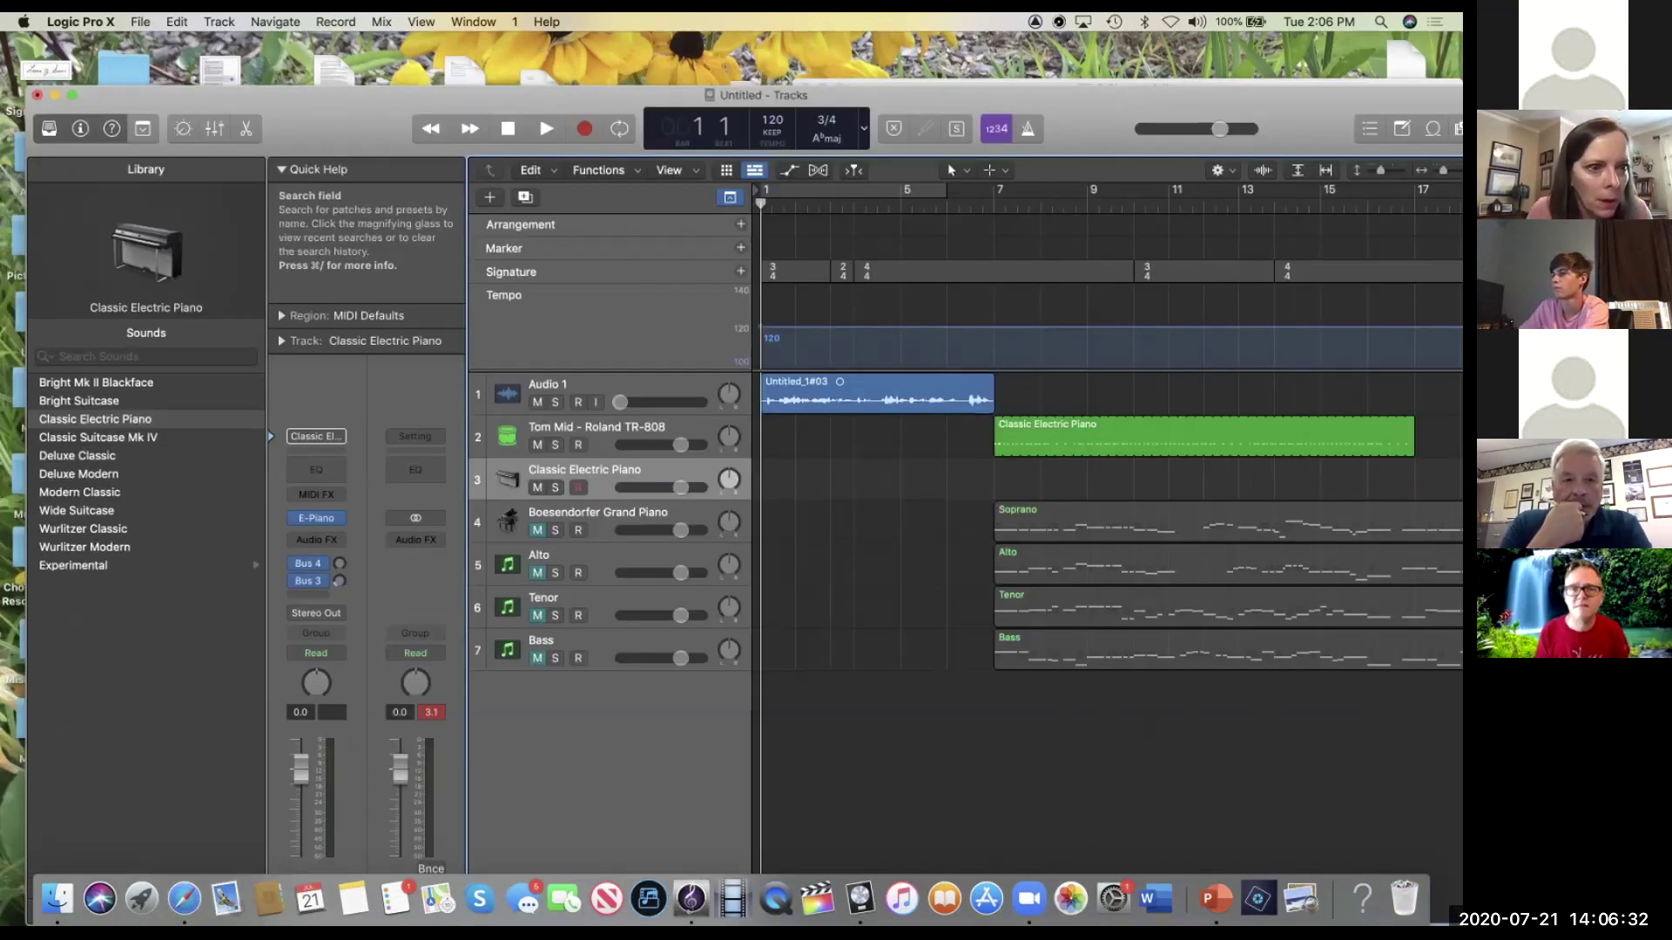
click(146, 356)
text(piano)
scroll(140, 610, down, 1)
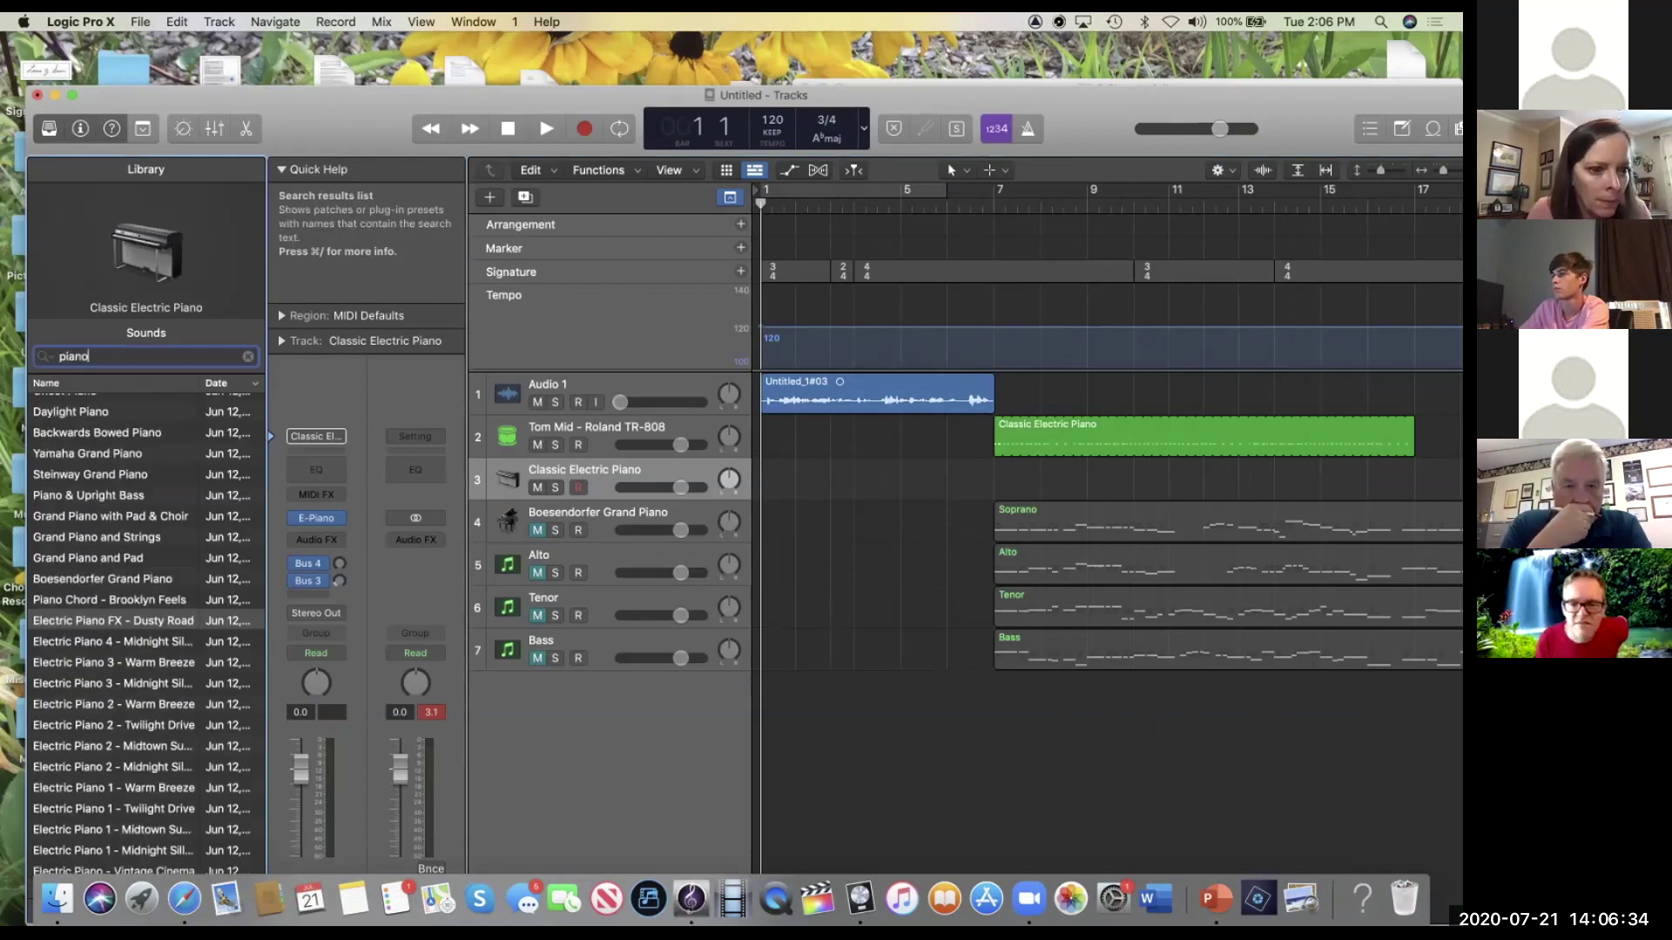
scroll(140, 609, up, 1)
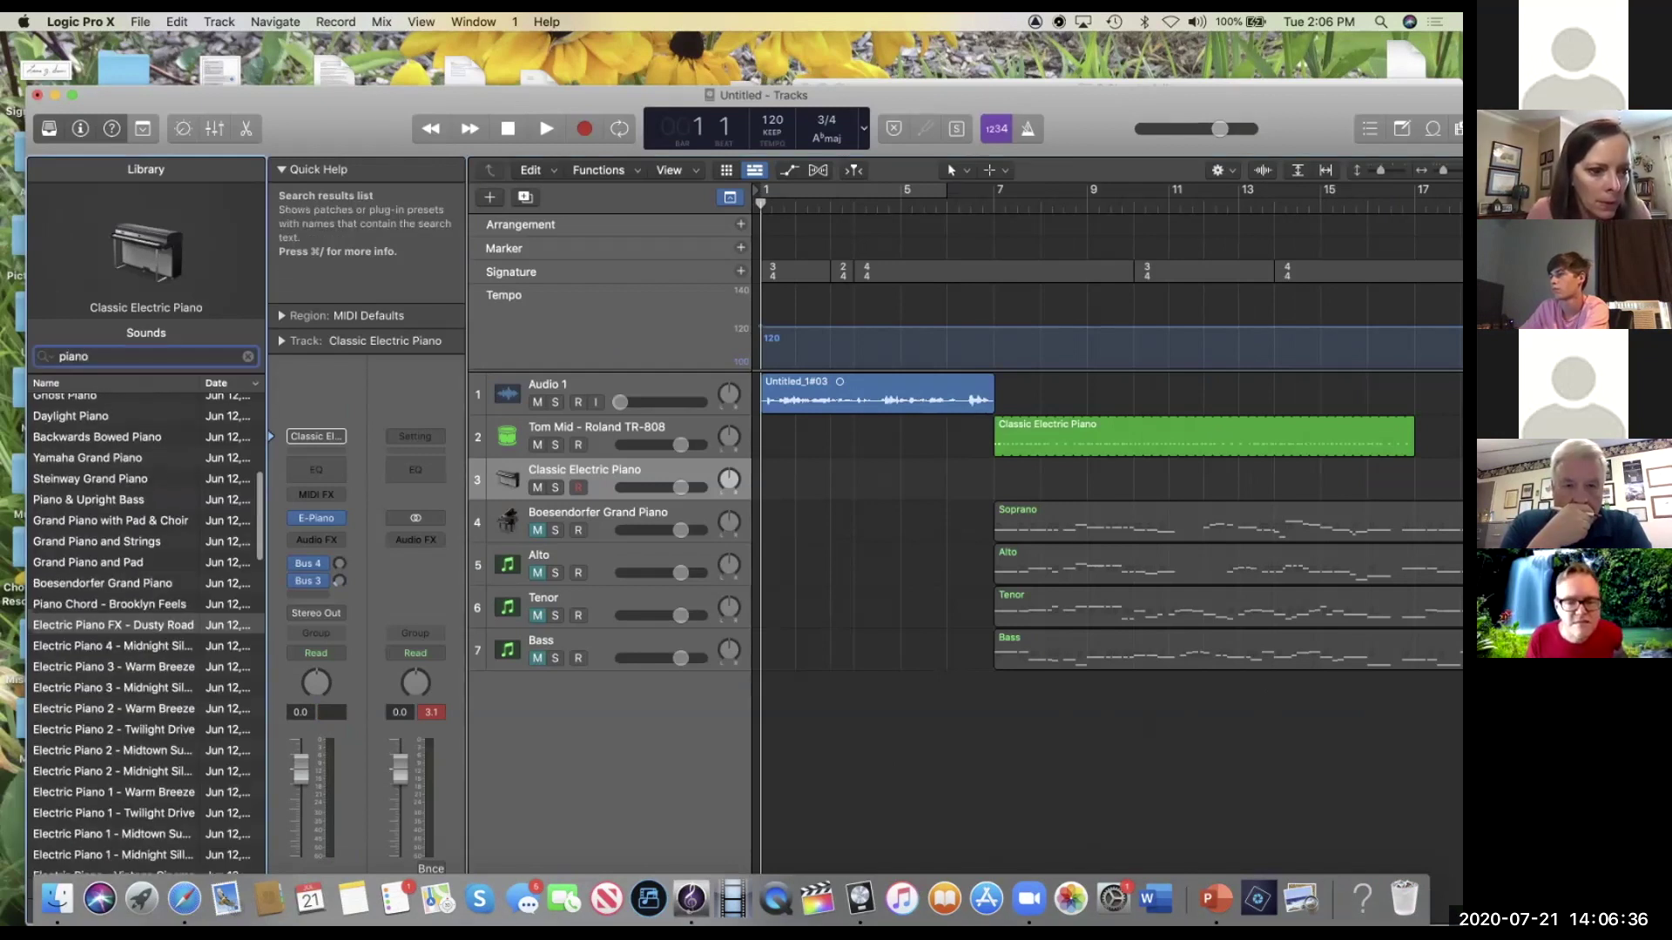
scroll(139, 609, up, 5)
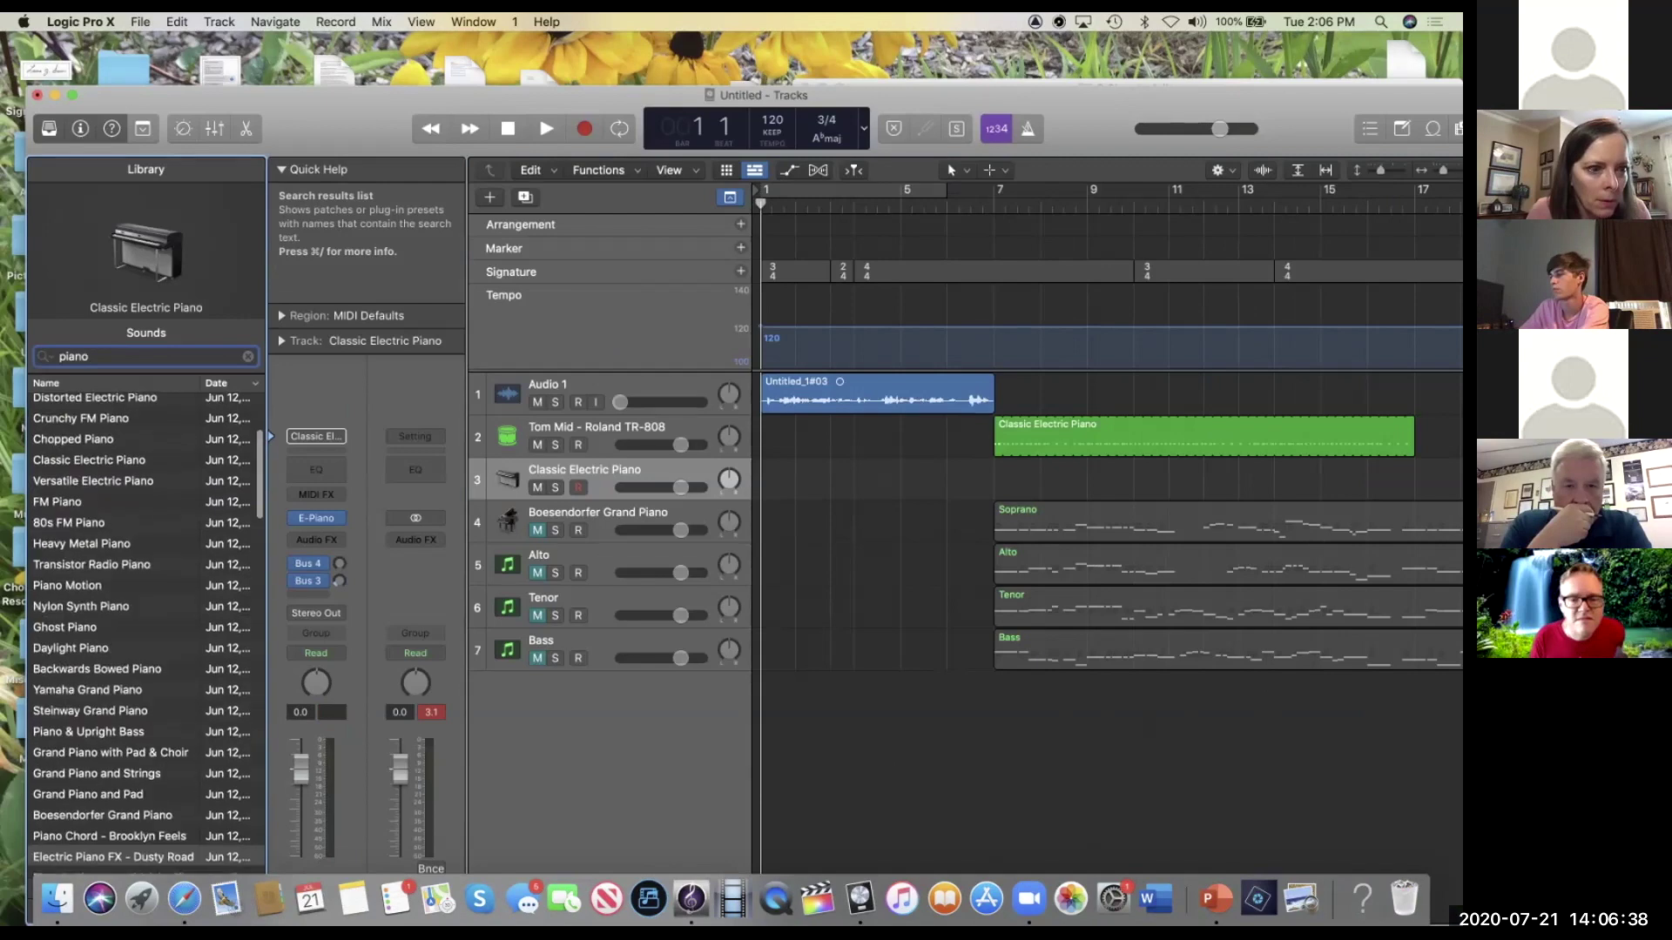
scroll(139, 610, down, 4)
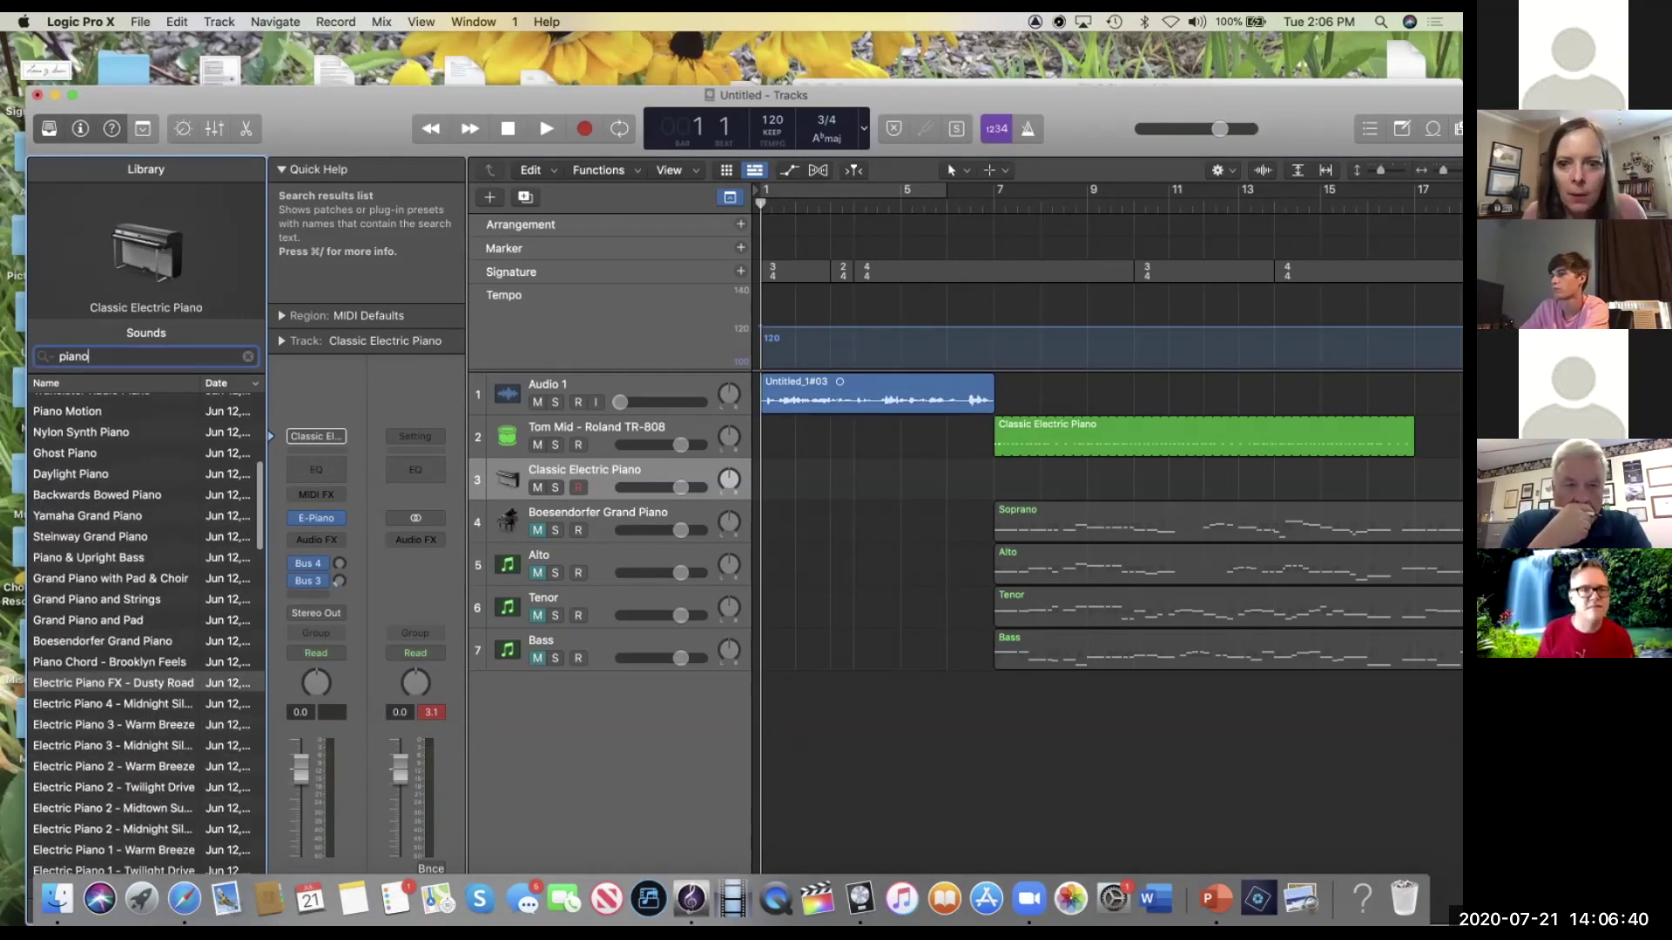
click(91, 536)
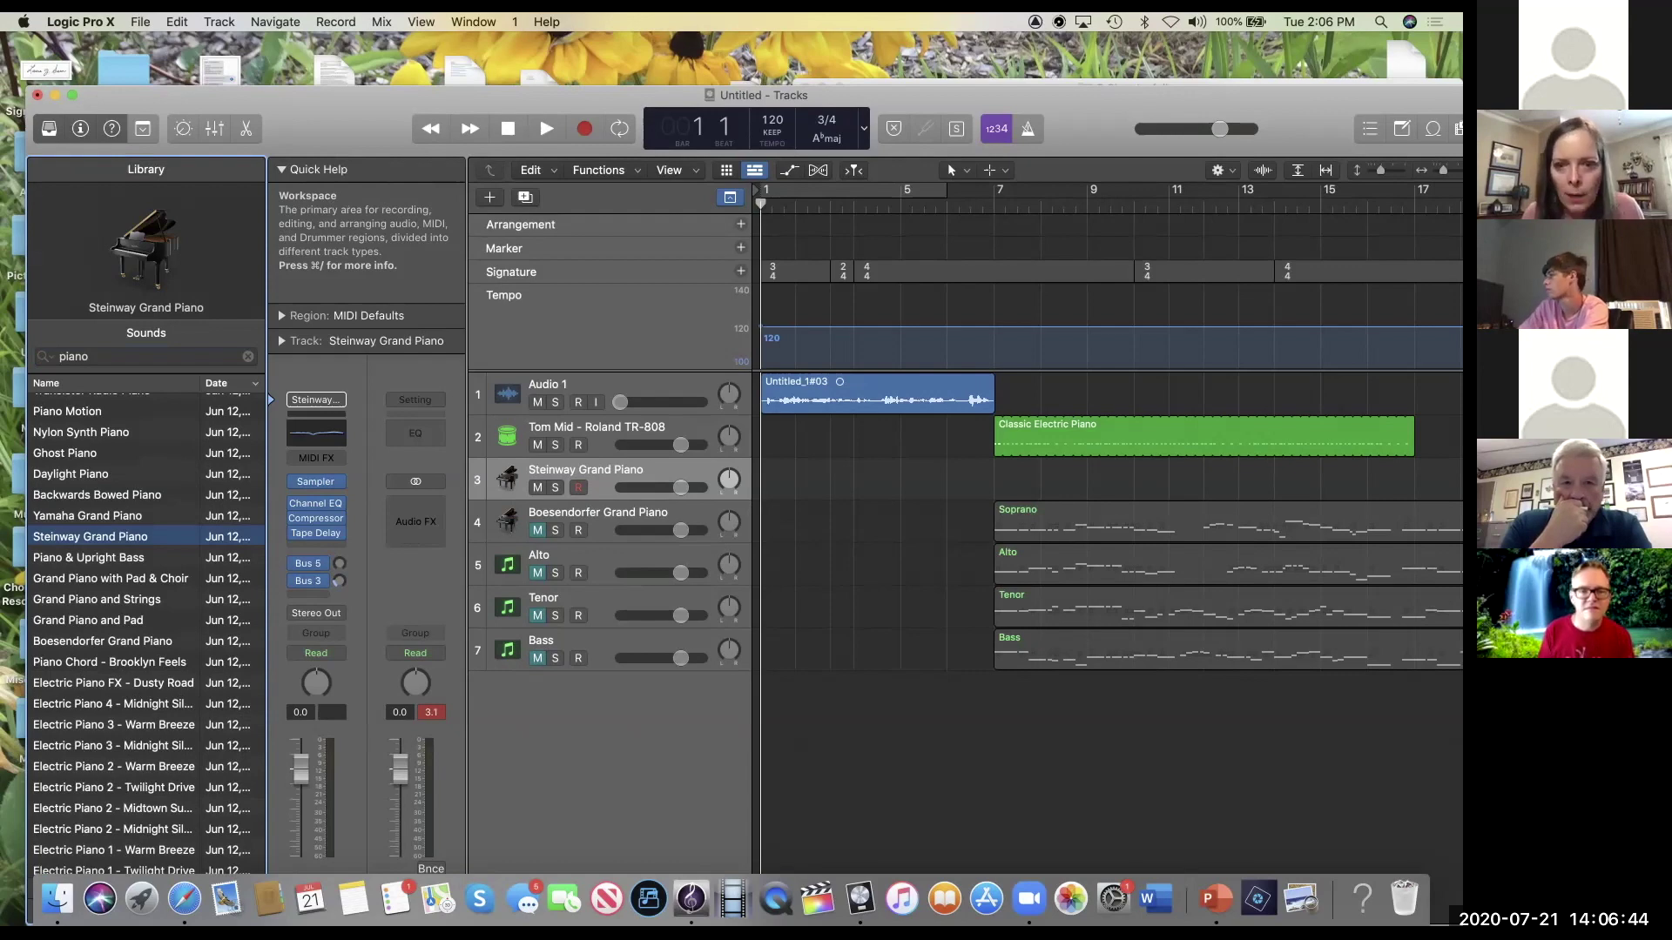
Step: Create an empty MIDI region at bar 2 on the Steinway Grand Piano track, and open and close its Piano Roll
right_click(811, 477)
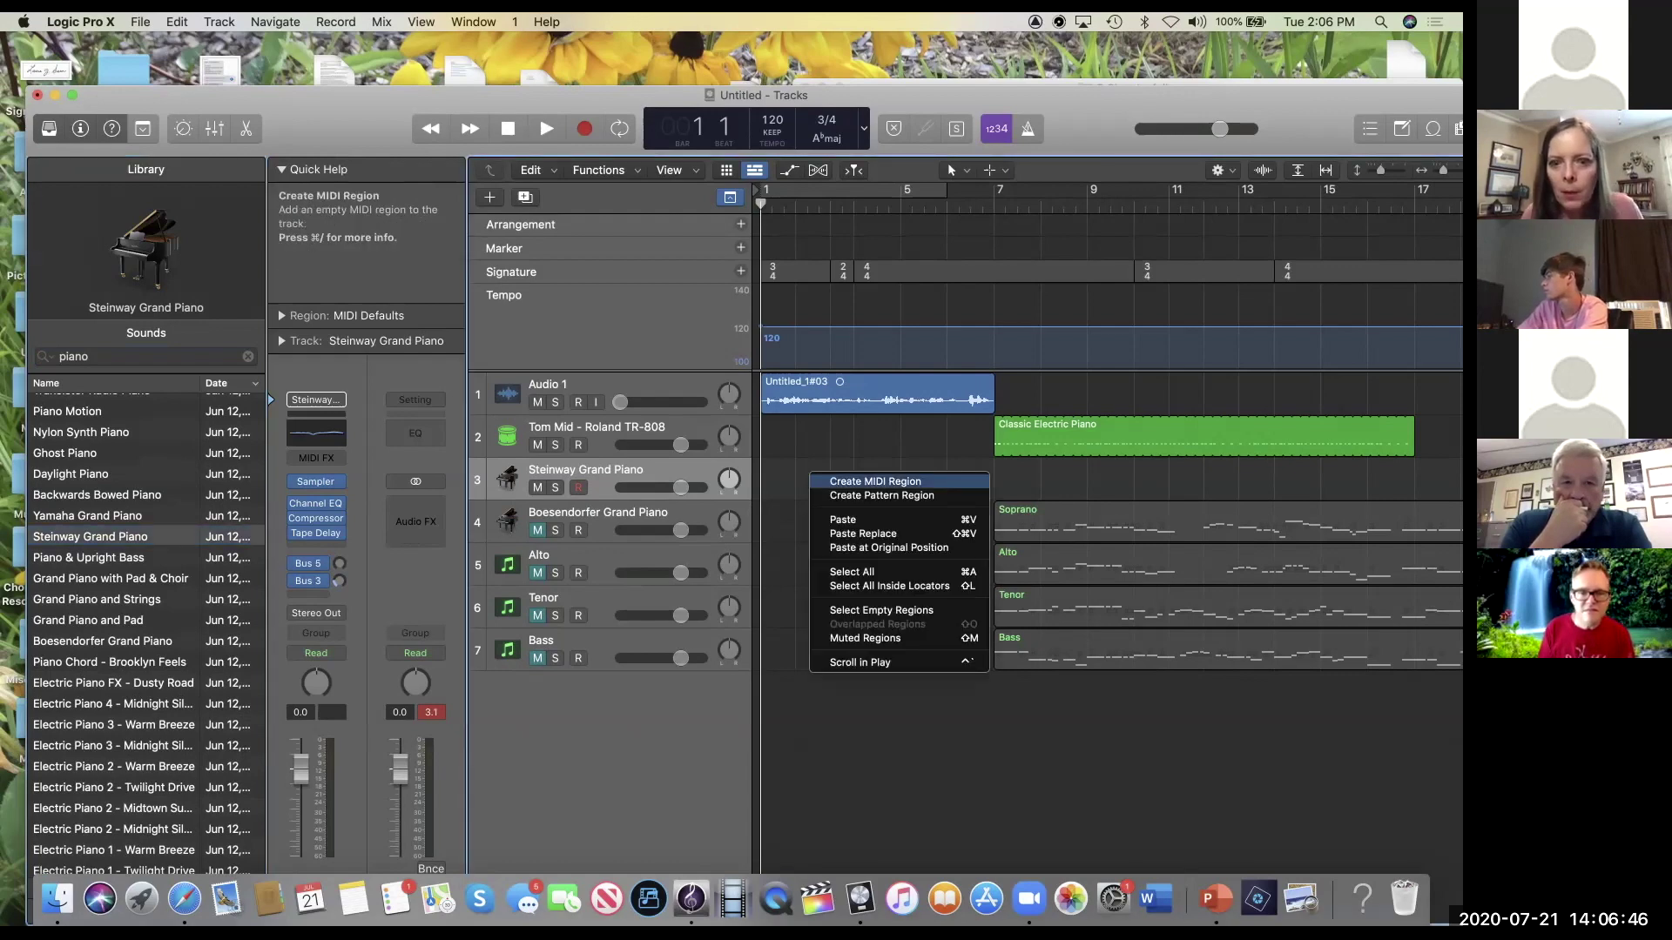
click(836, 481)
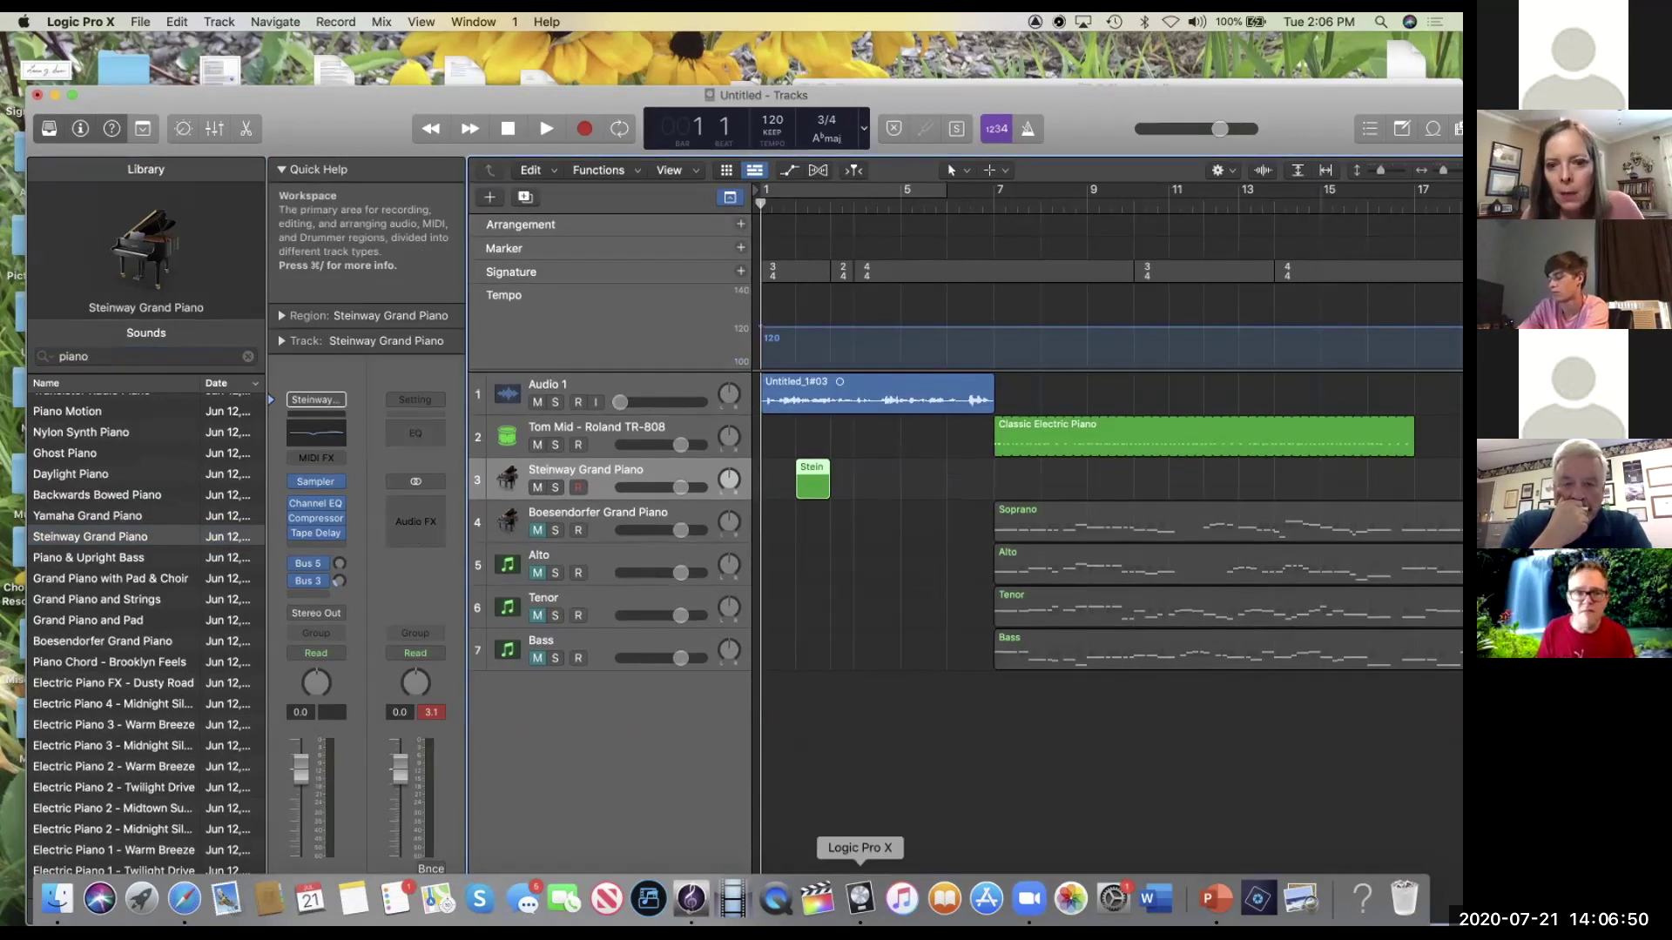
key(e)
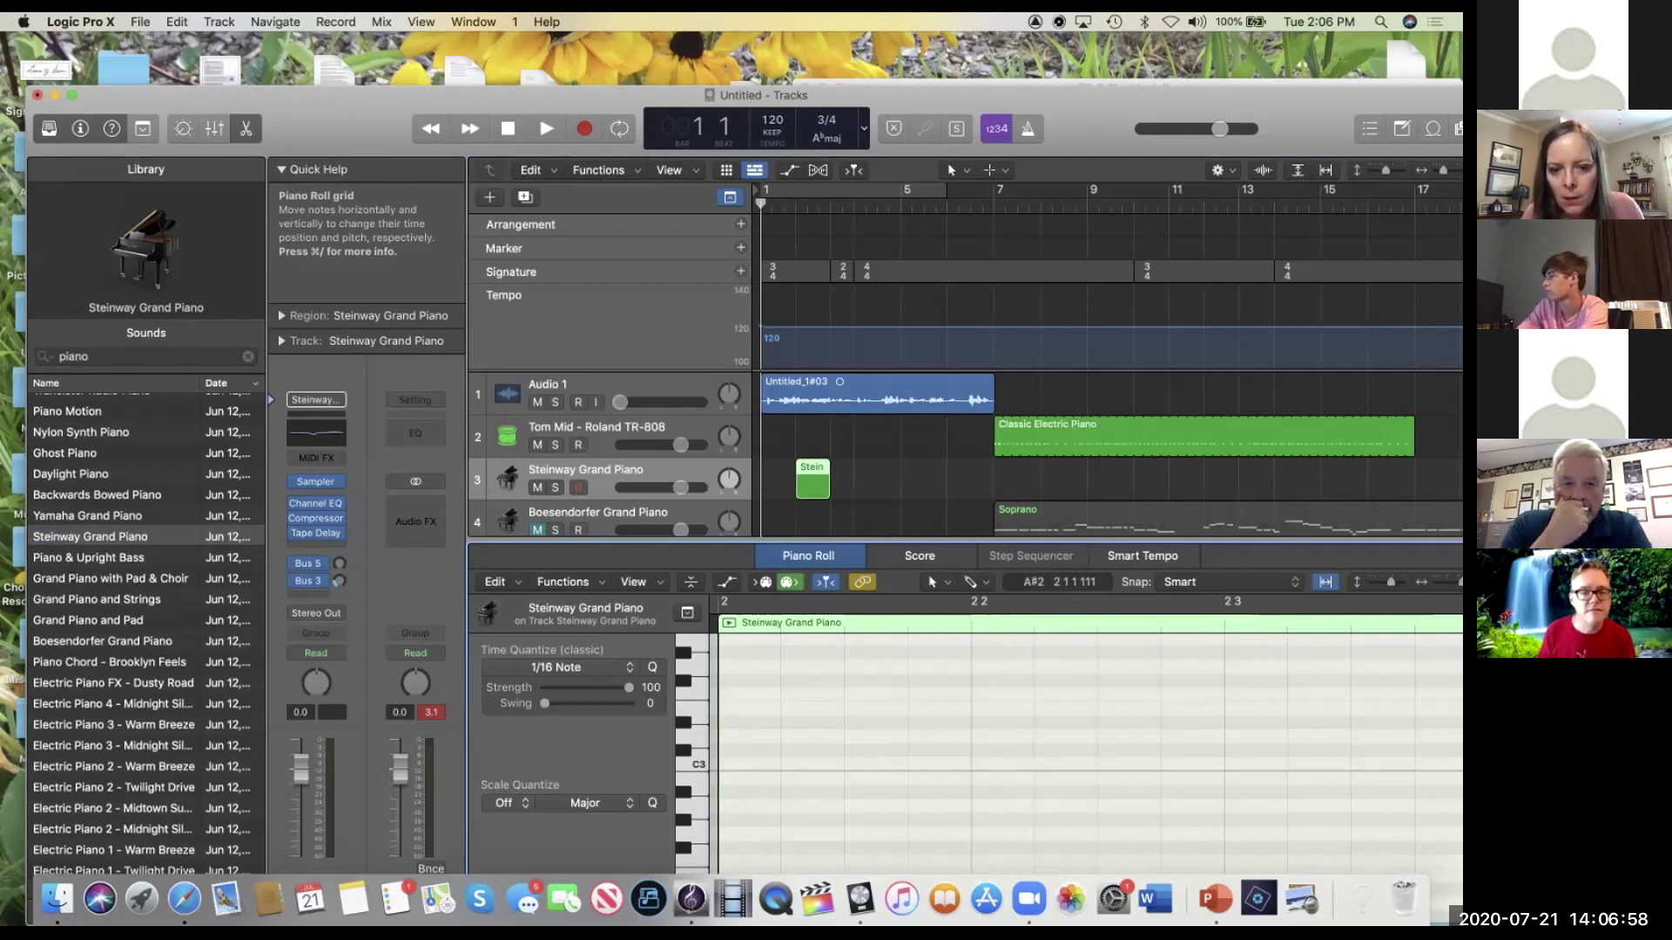
scroll(1068, 760, down, 2)
scroll(1089, 749, up, 1)
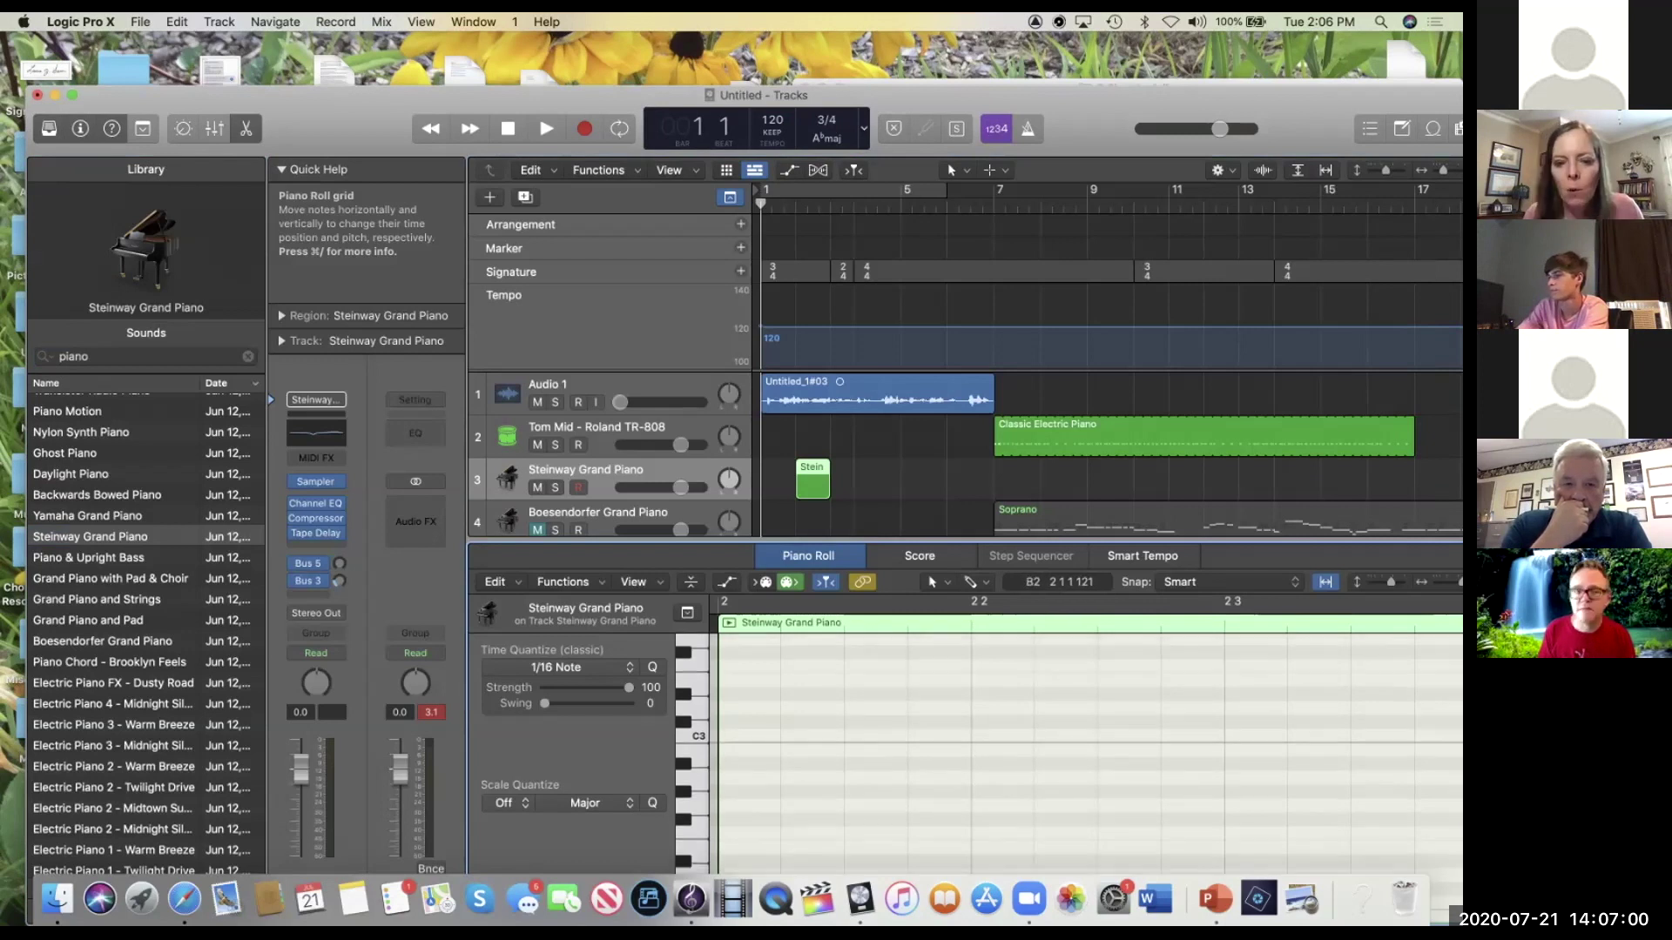
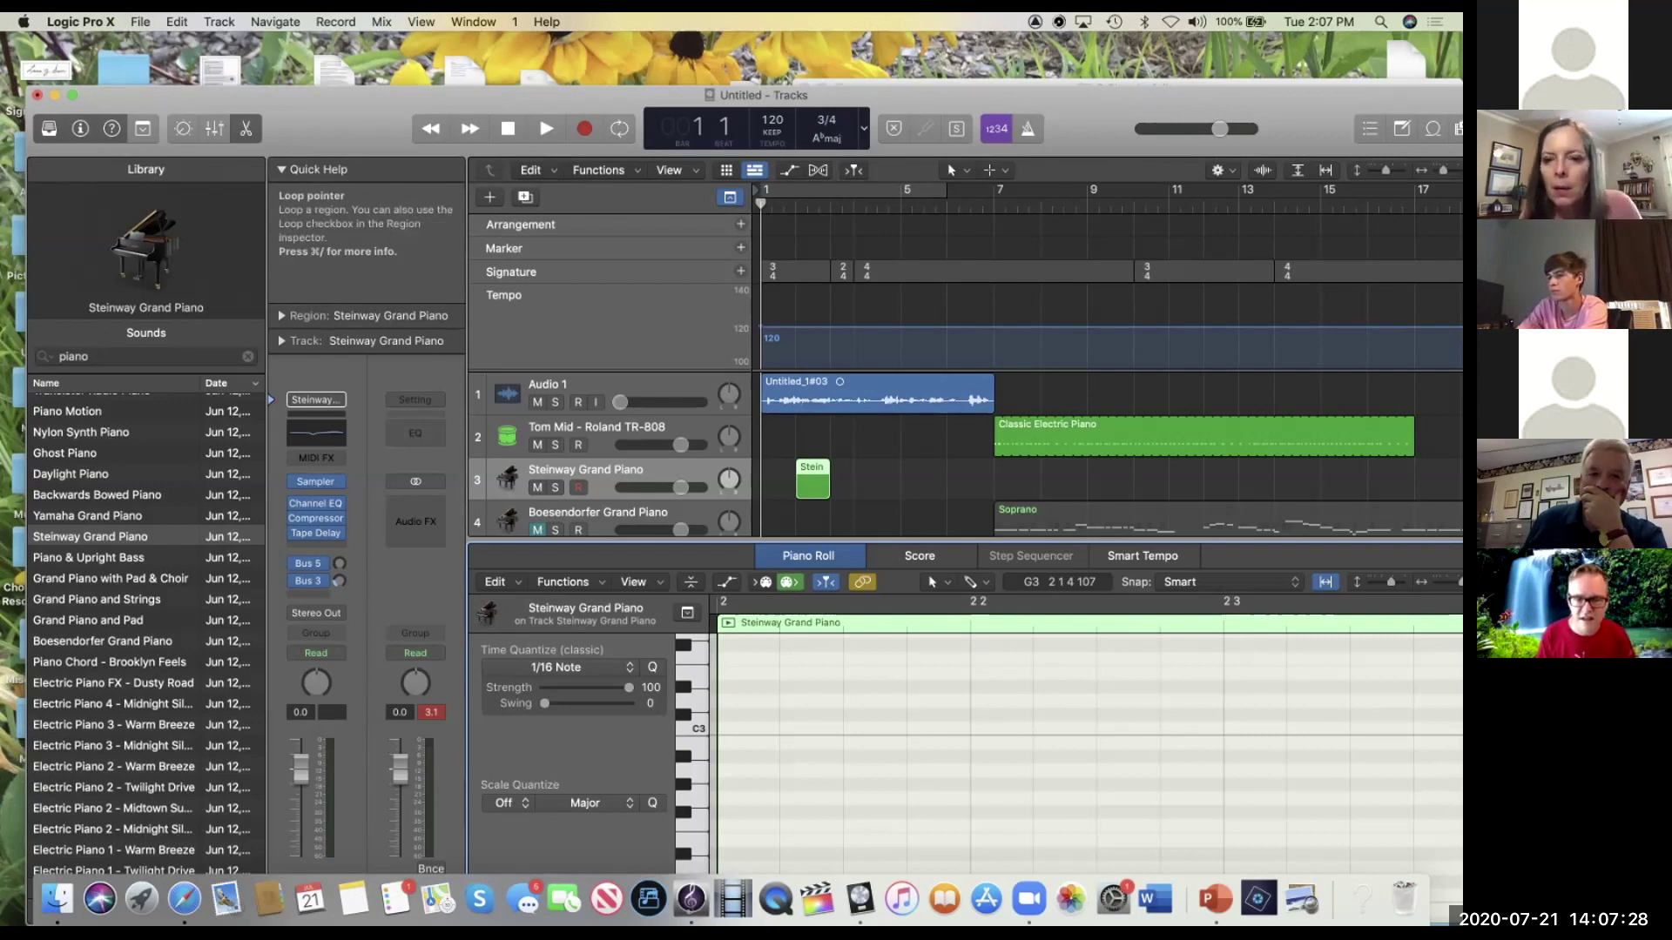
key(e)
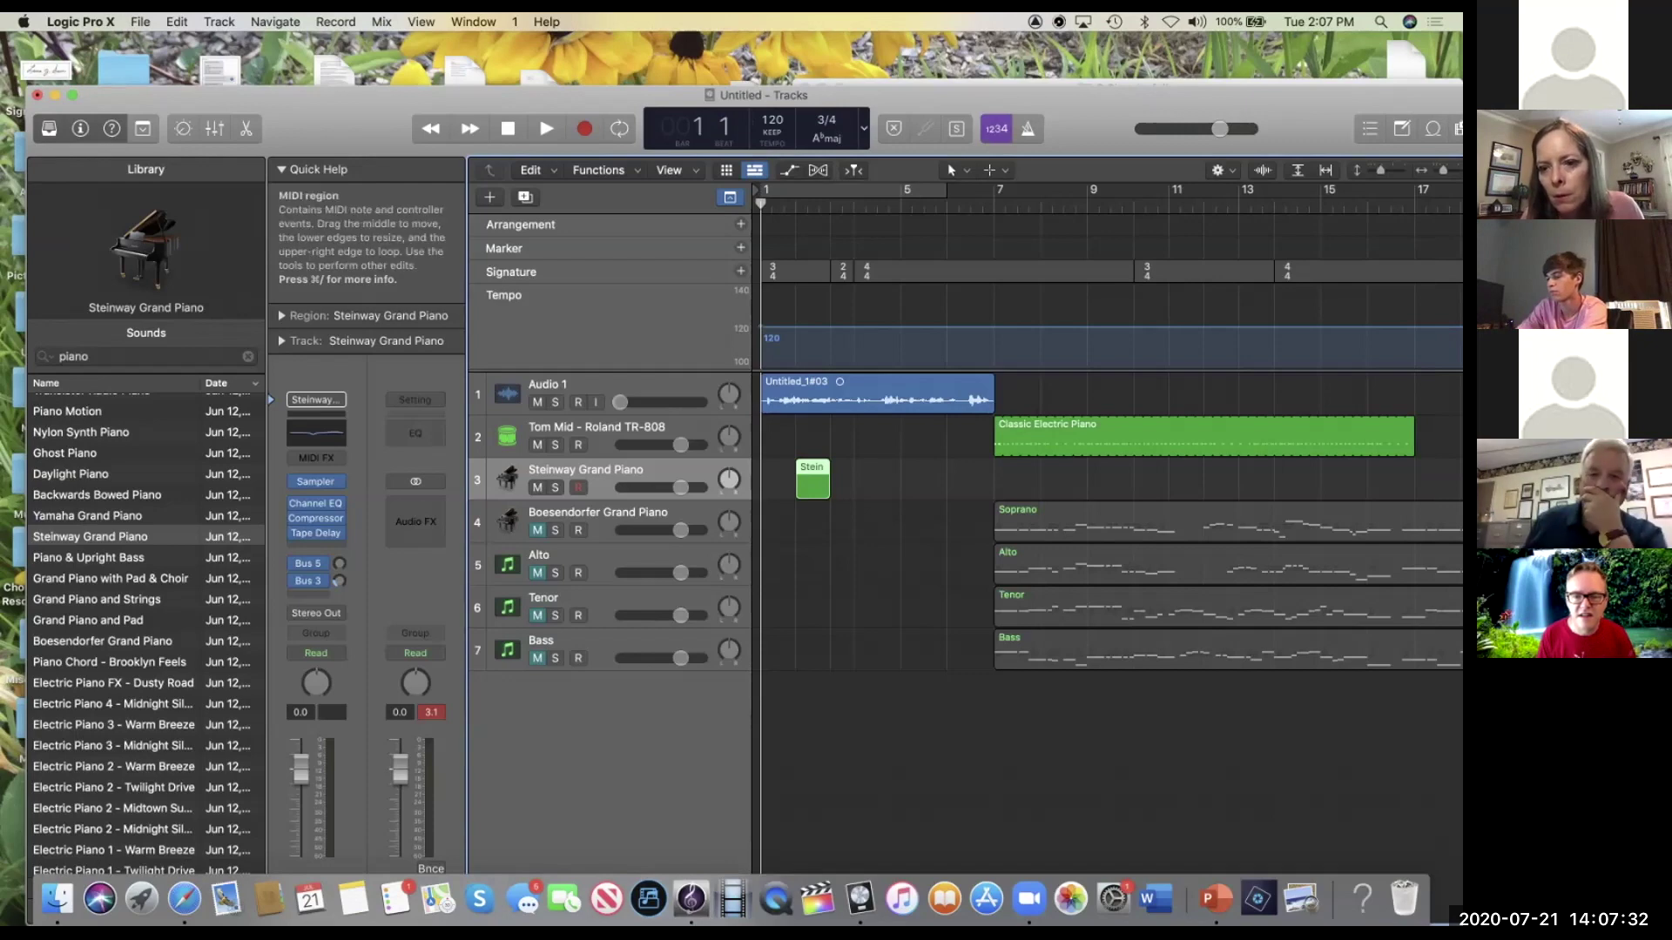
Step: Move the empty region on the Steinway Grand Piano track to bar 7, where the vocal parts start
drag(813, 481, 1017, 481)
scroll(1017, 480, right, 5)
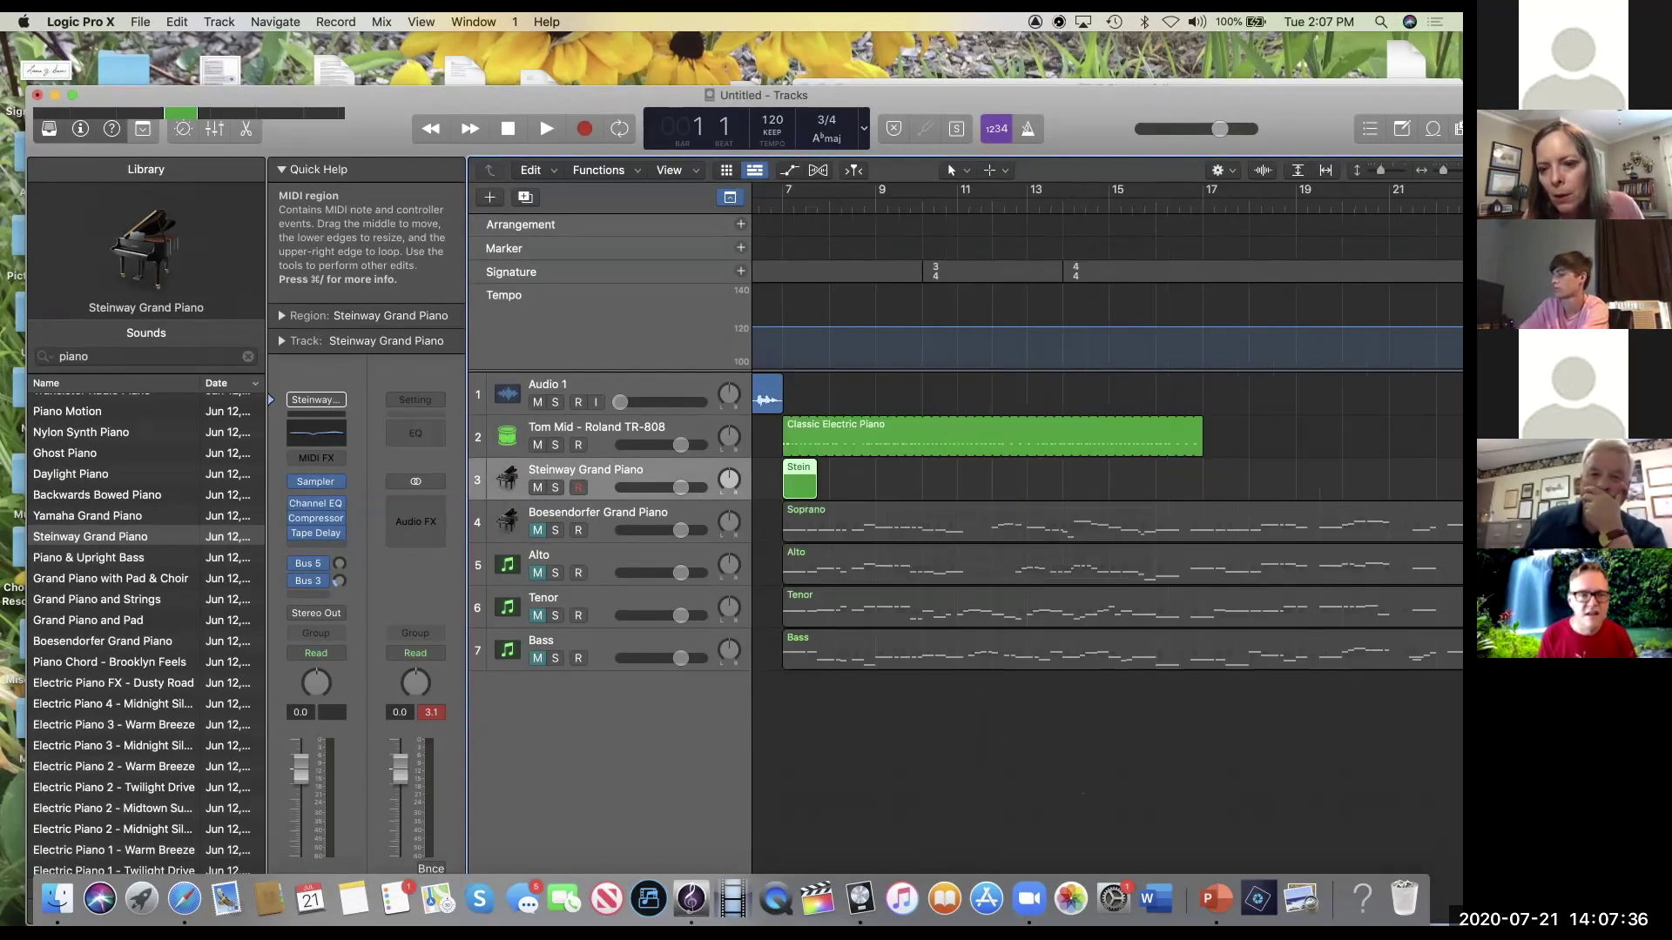
scroll(1105, 523, left, 3)
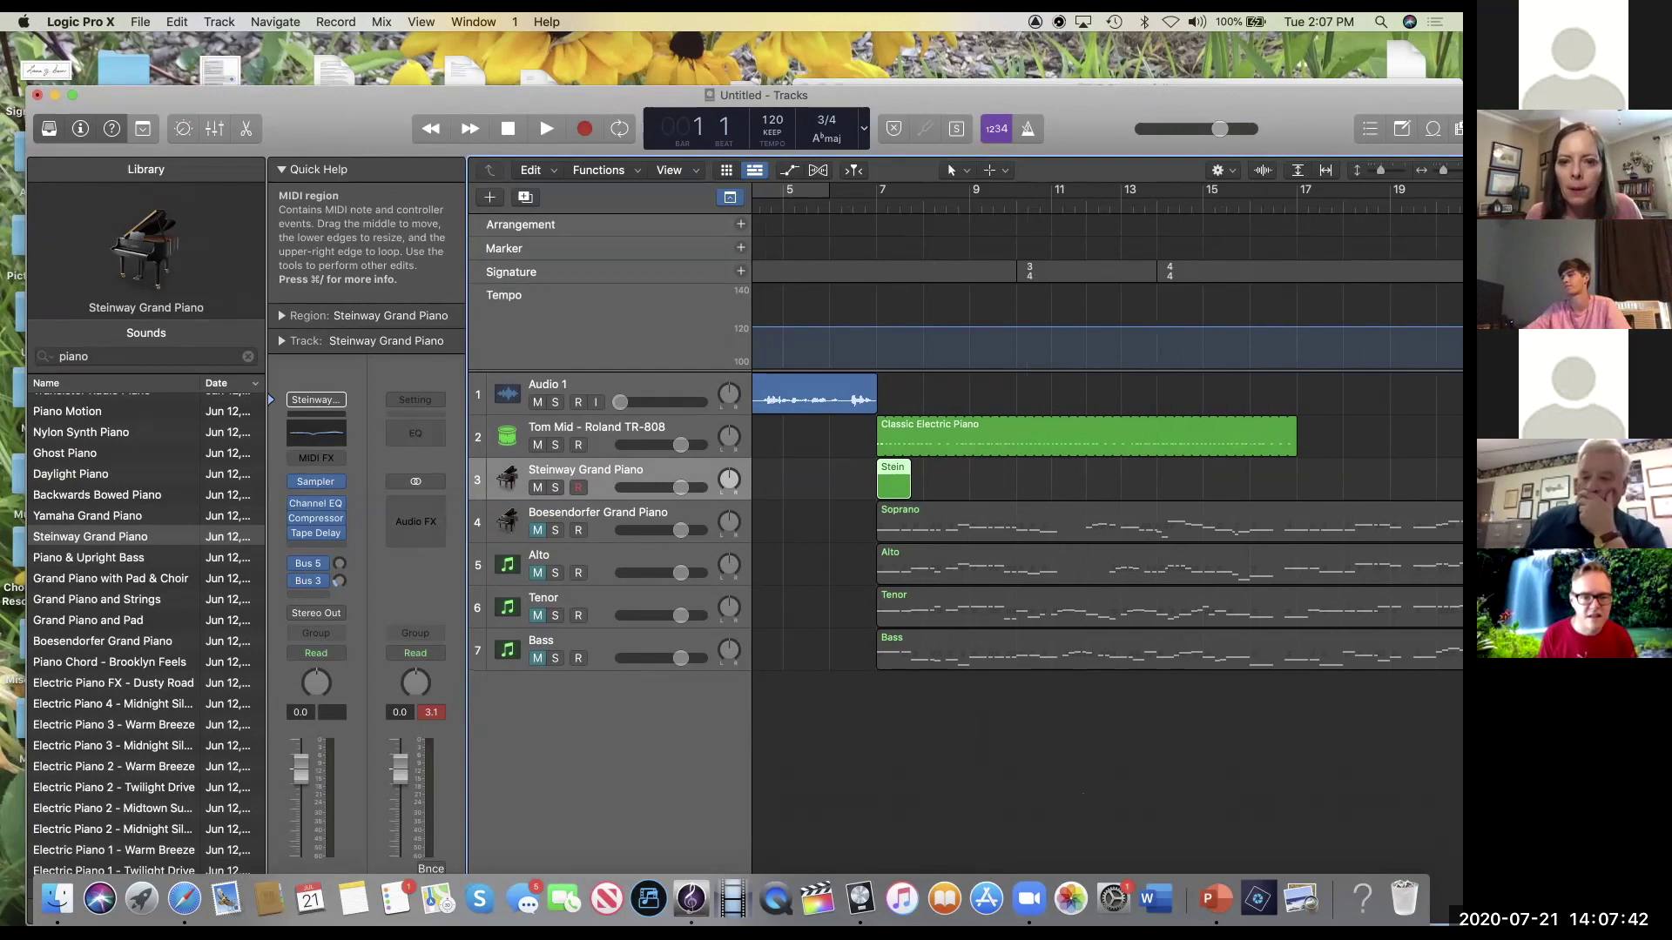
key(z)
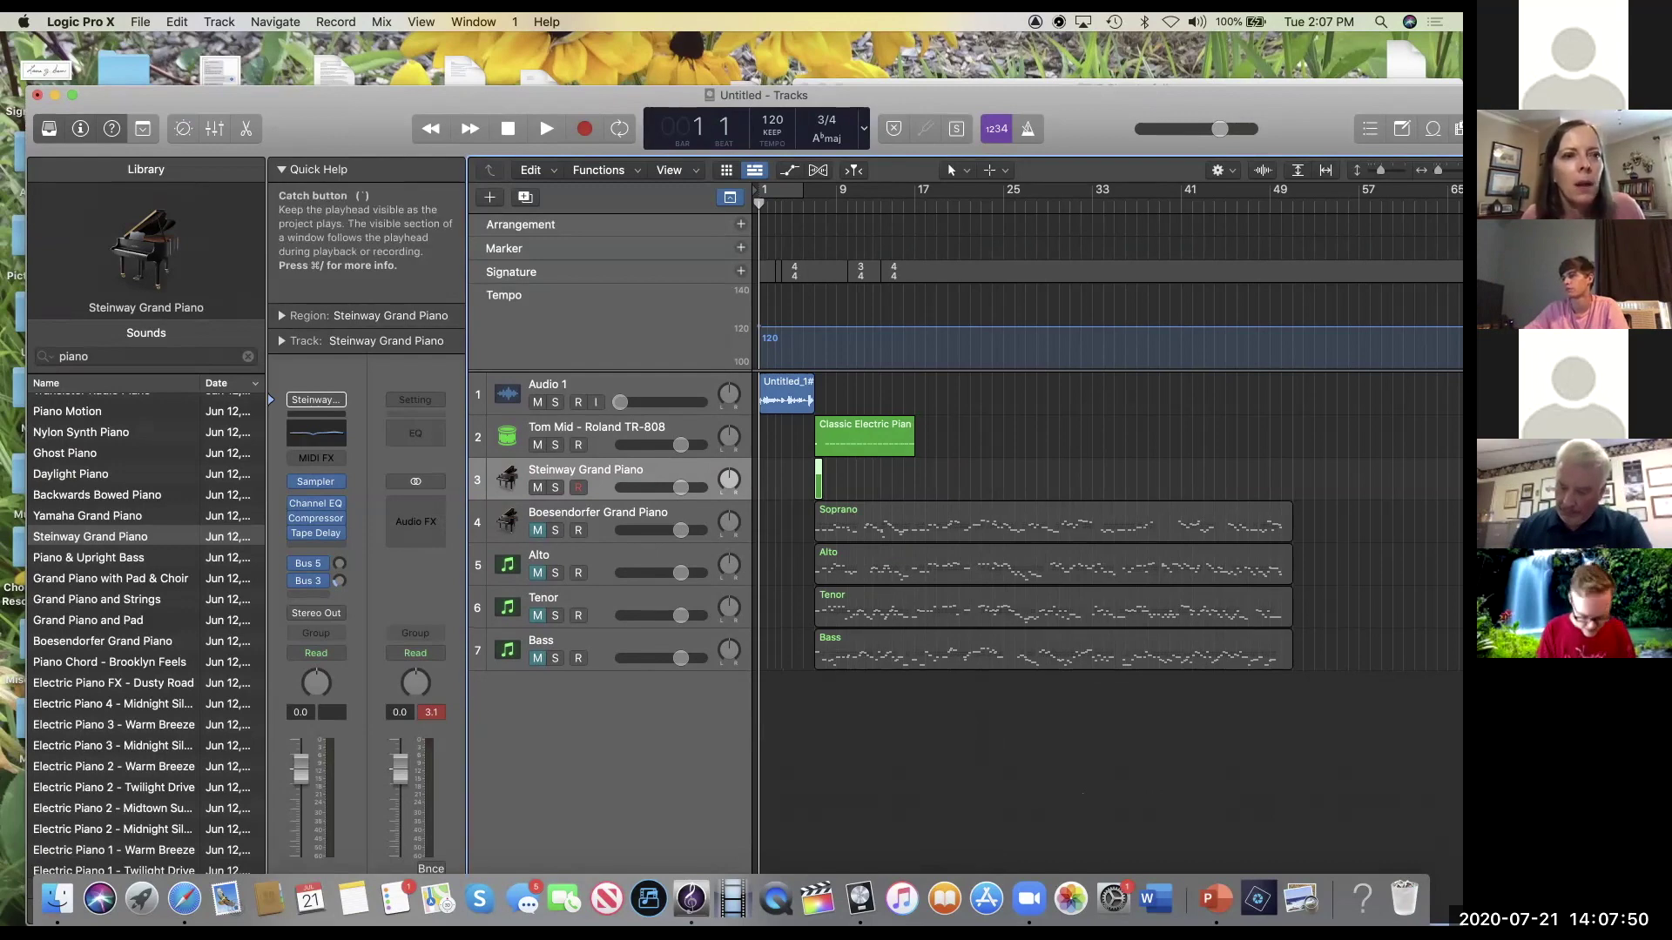
Step: Open the recent project O Sing Joyfully Demo, keeping the untitled project open behind it
click(140, 21)
mouse_move(177, 93)
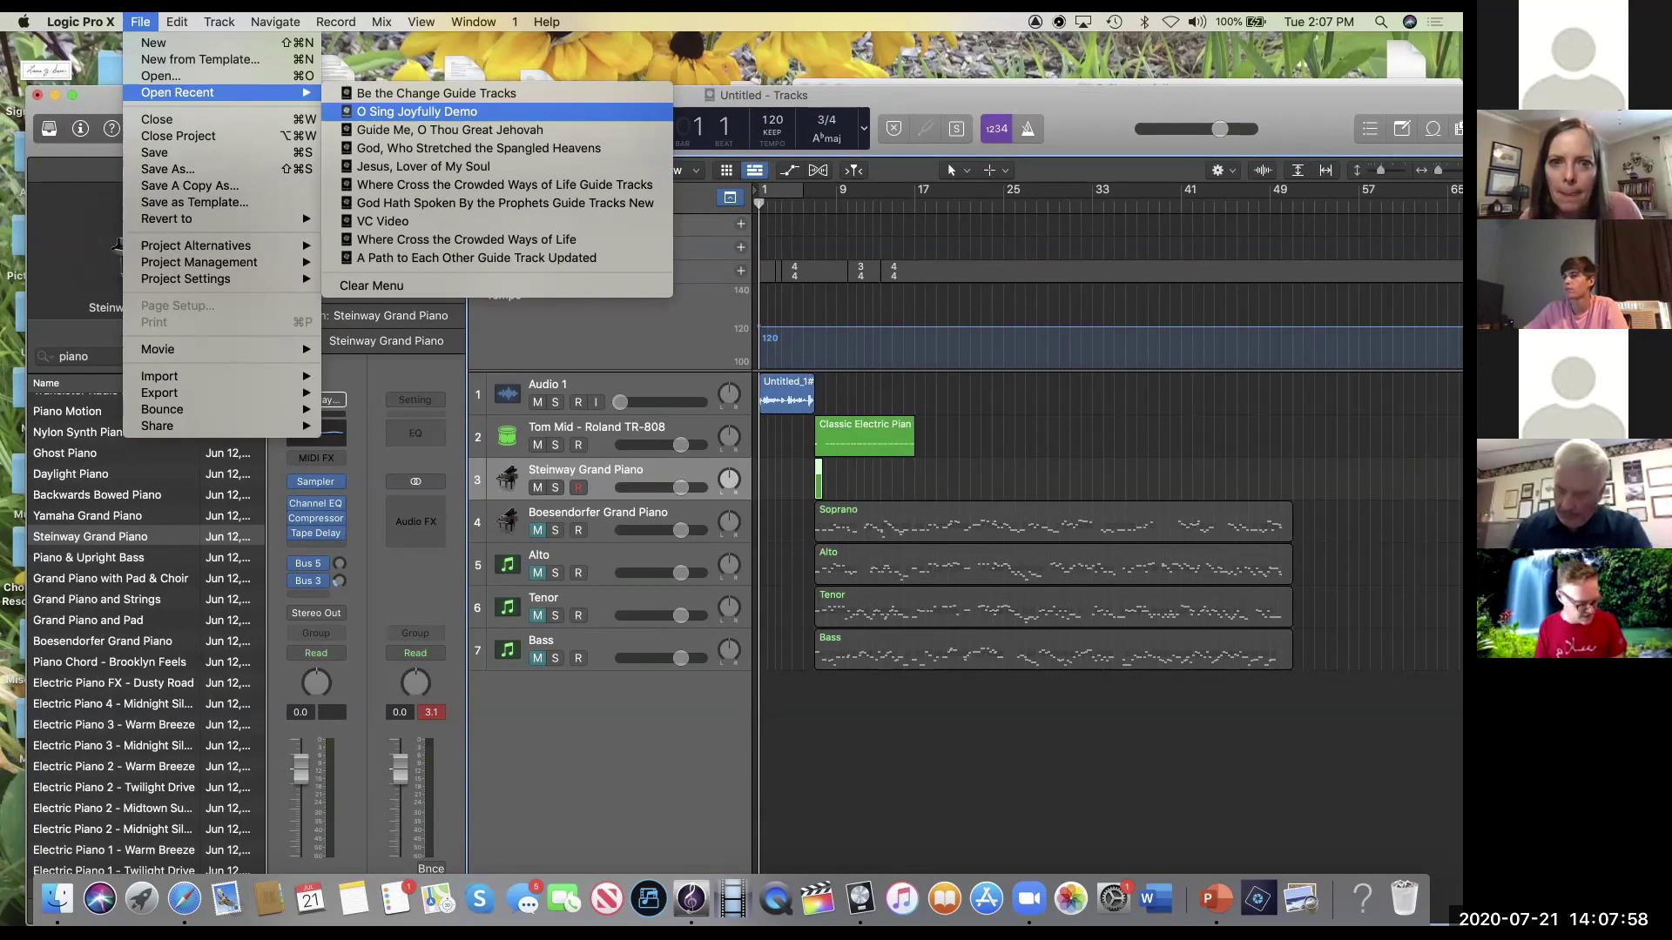
key(Return)
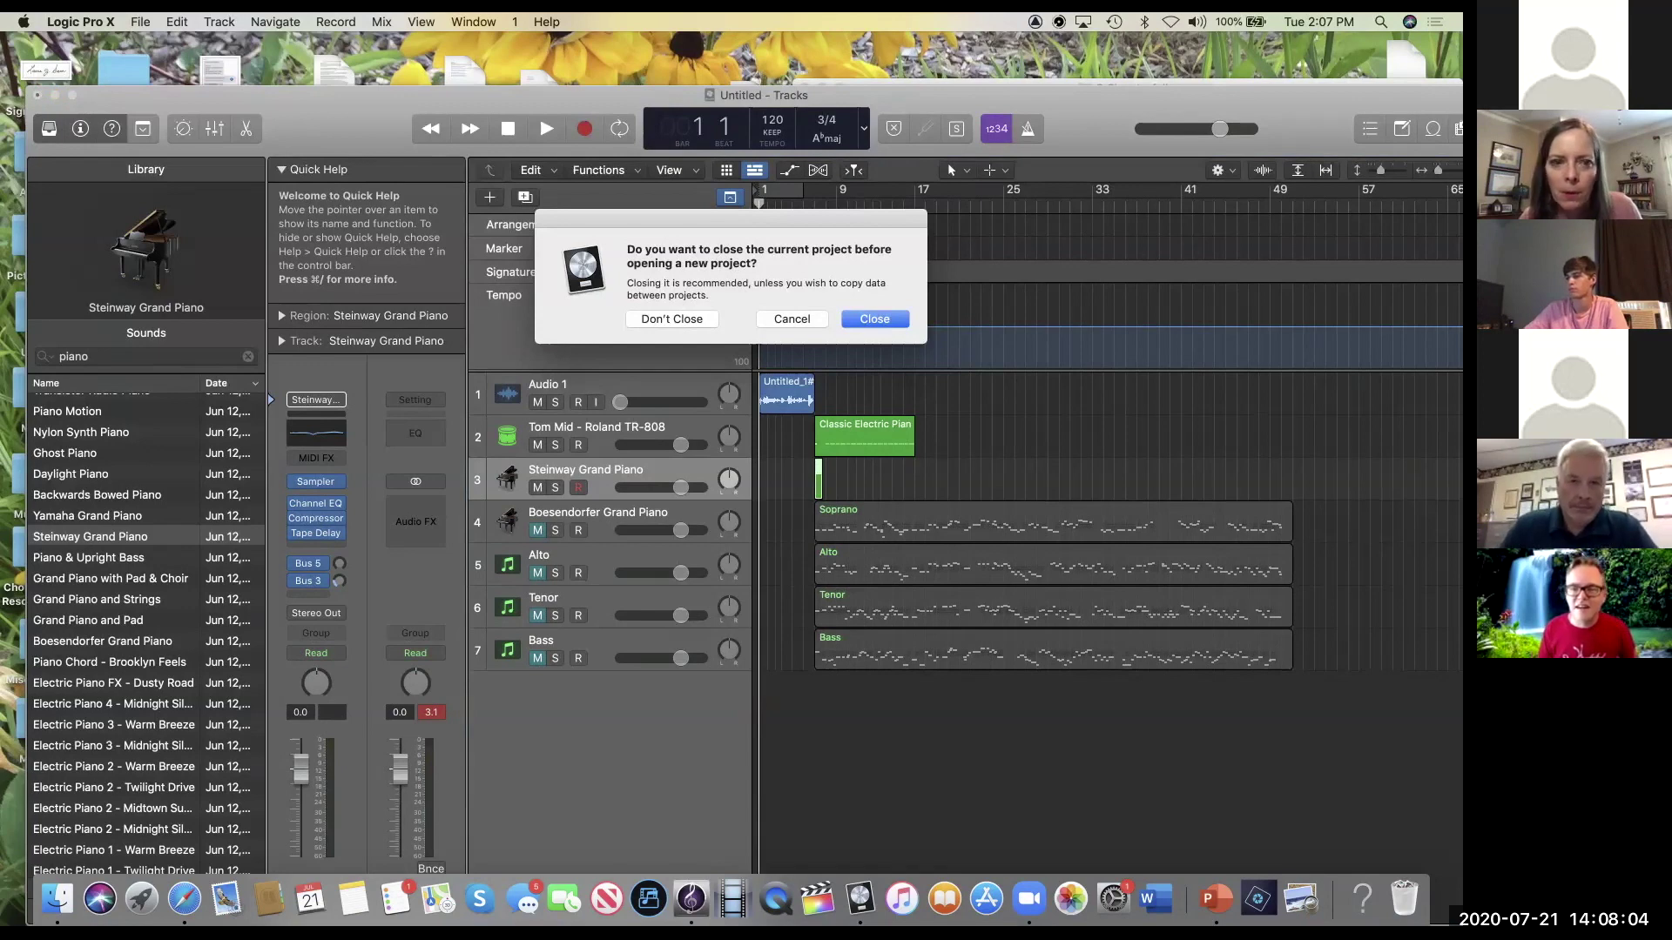
key(Return)
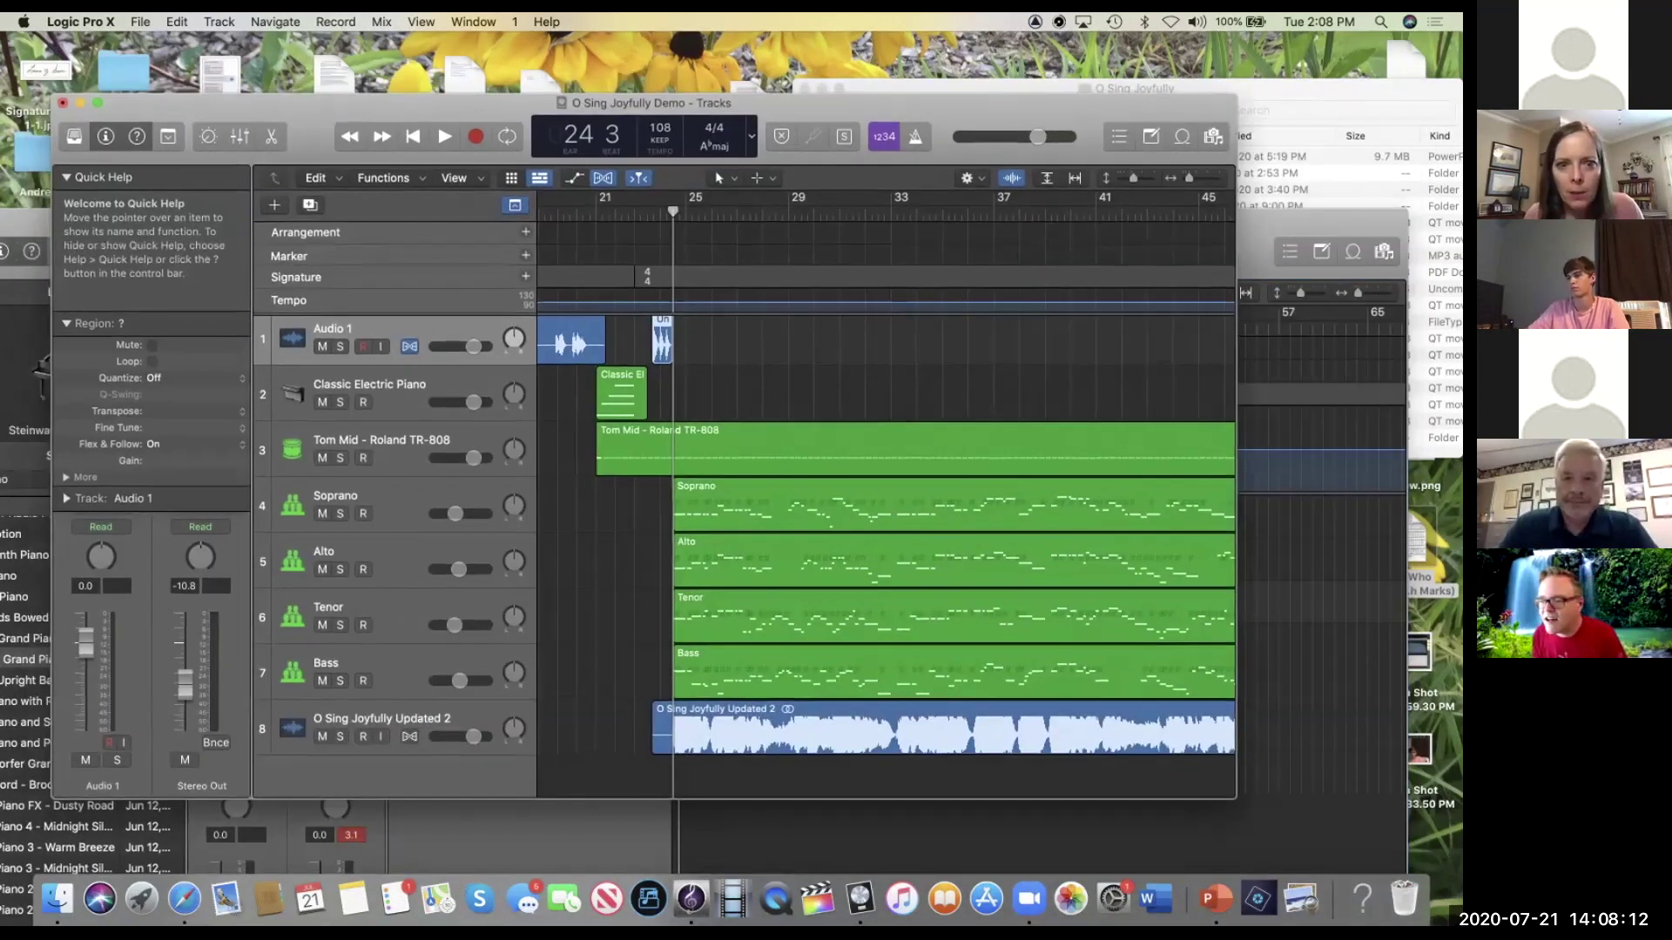
Step: Mute the O Sing Joyfully Updated 2 track and play the project from bar 18 to bar 20 with the system volume raised
scroll(885, 522, left, 3)
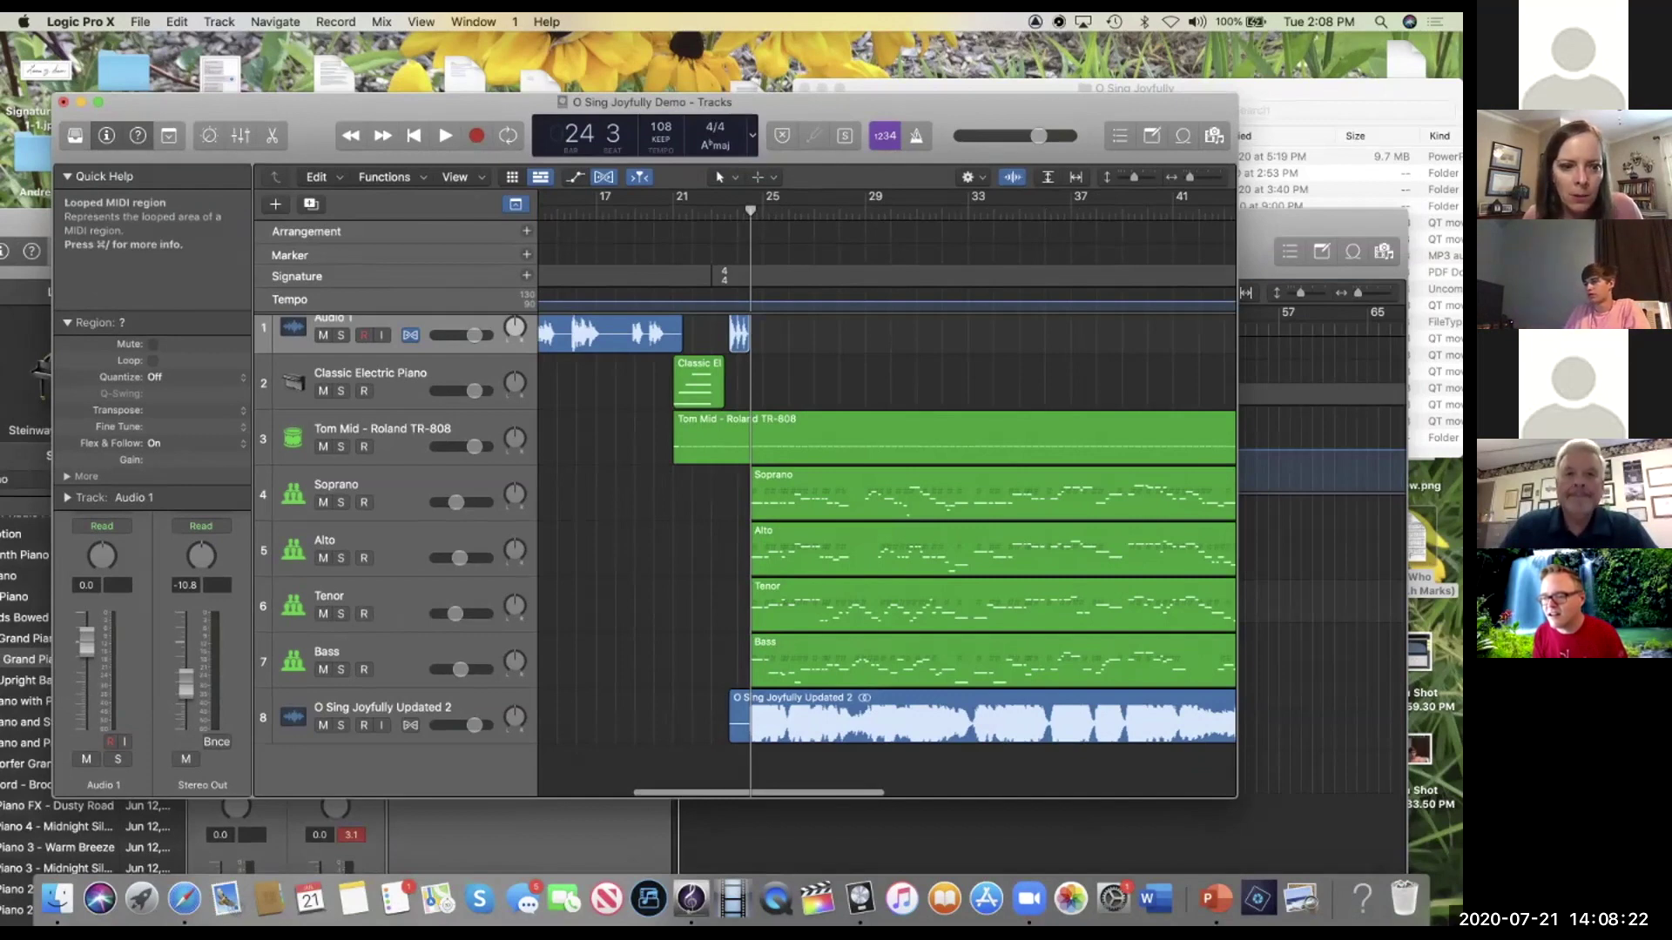
click(616, 210)
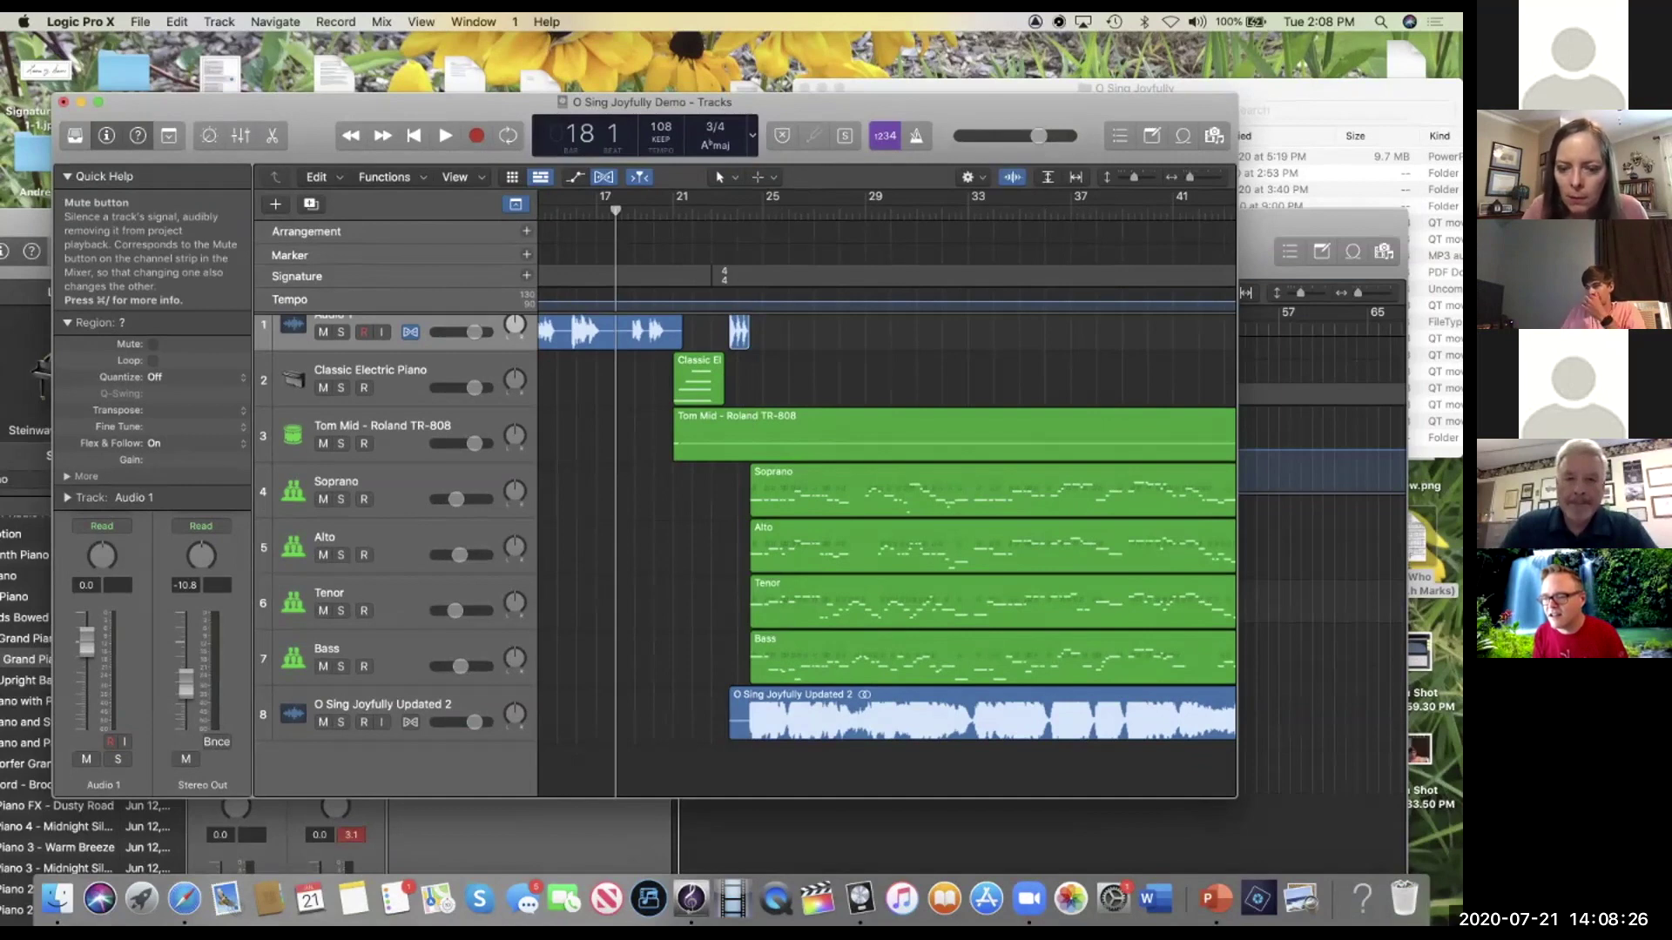
click(323, 722)
key(space)
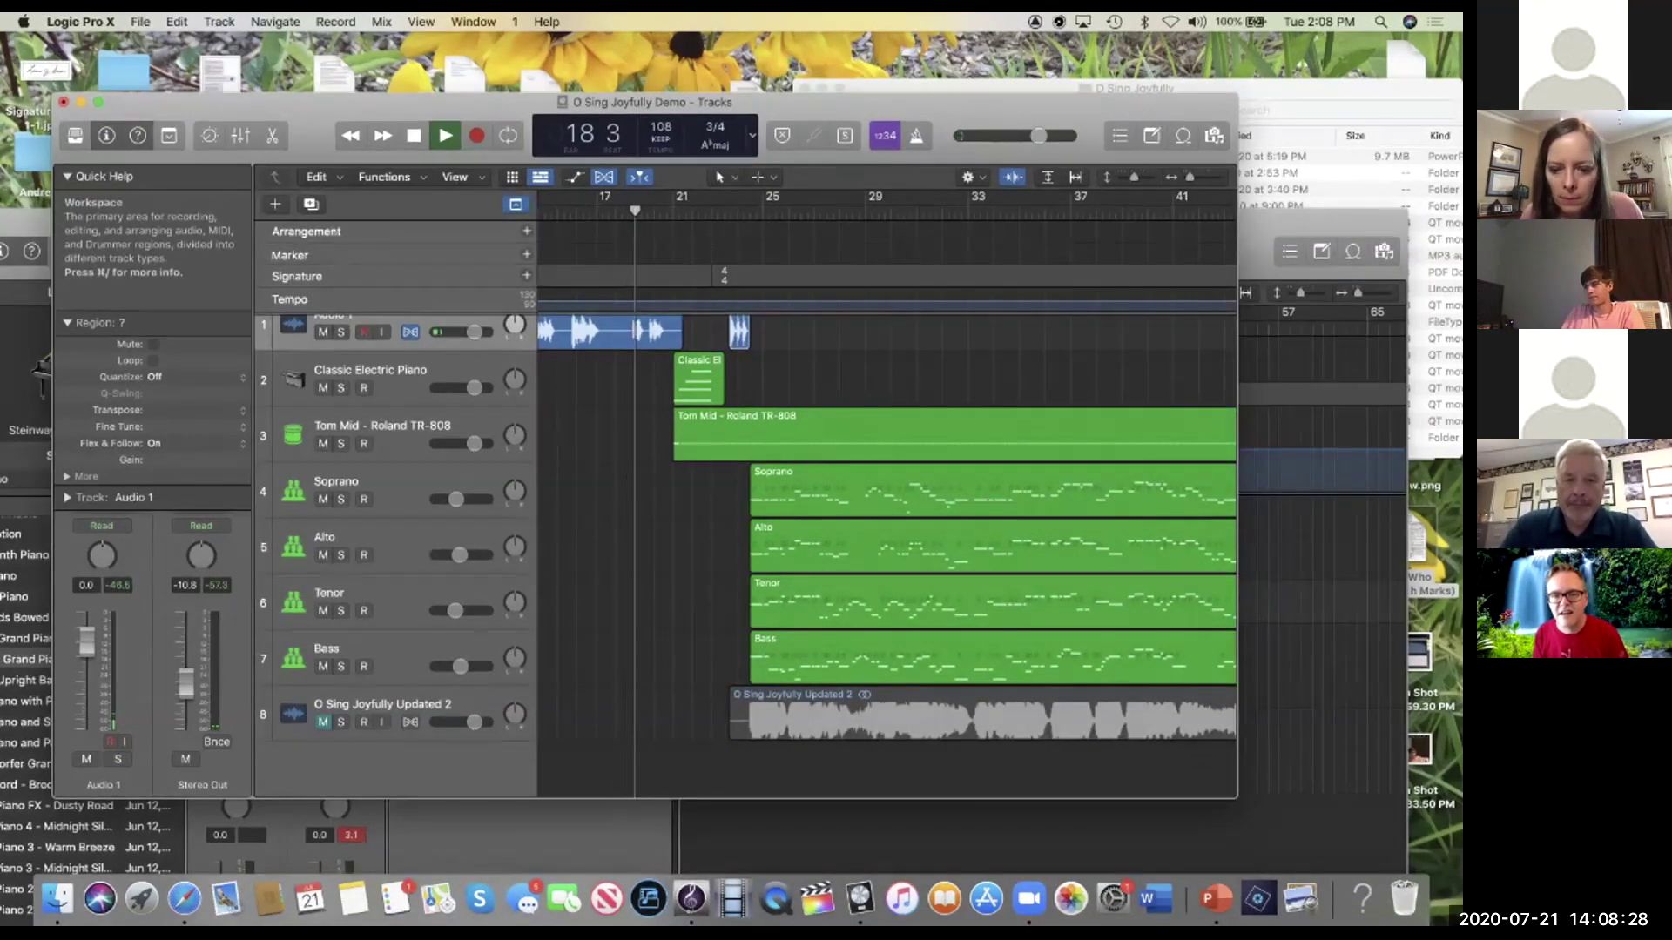
key(XF86AudioRaiseVolume)
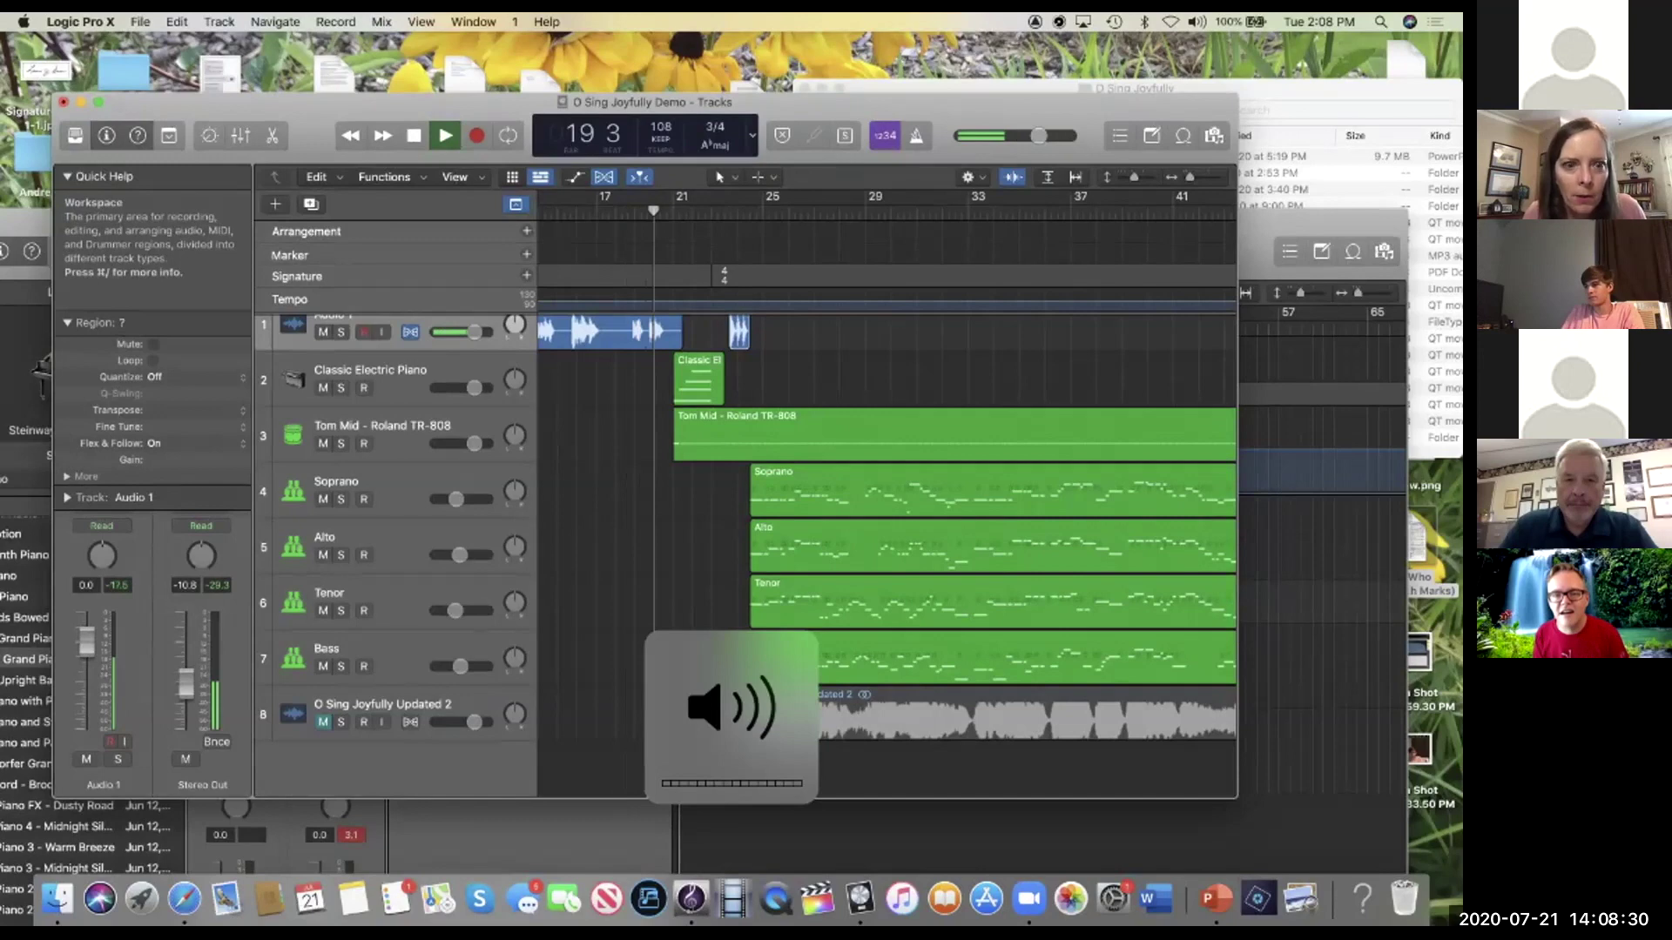
key(space)
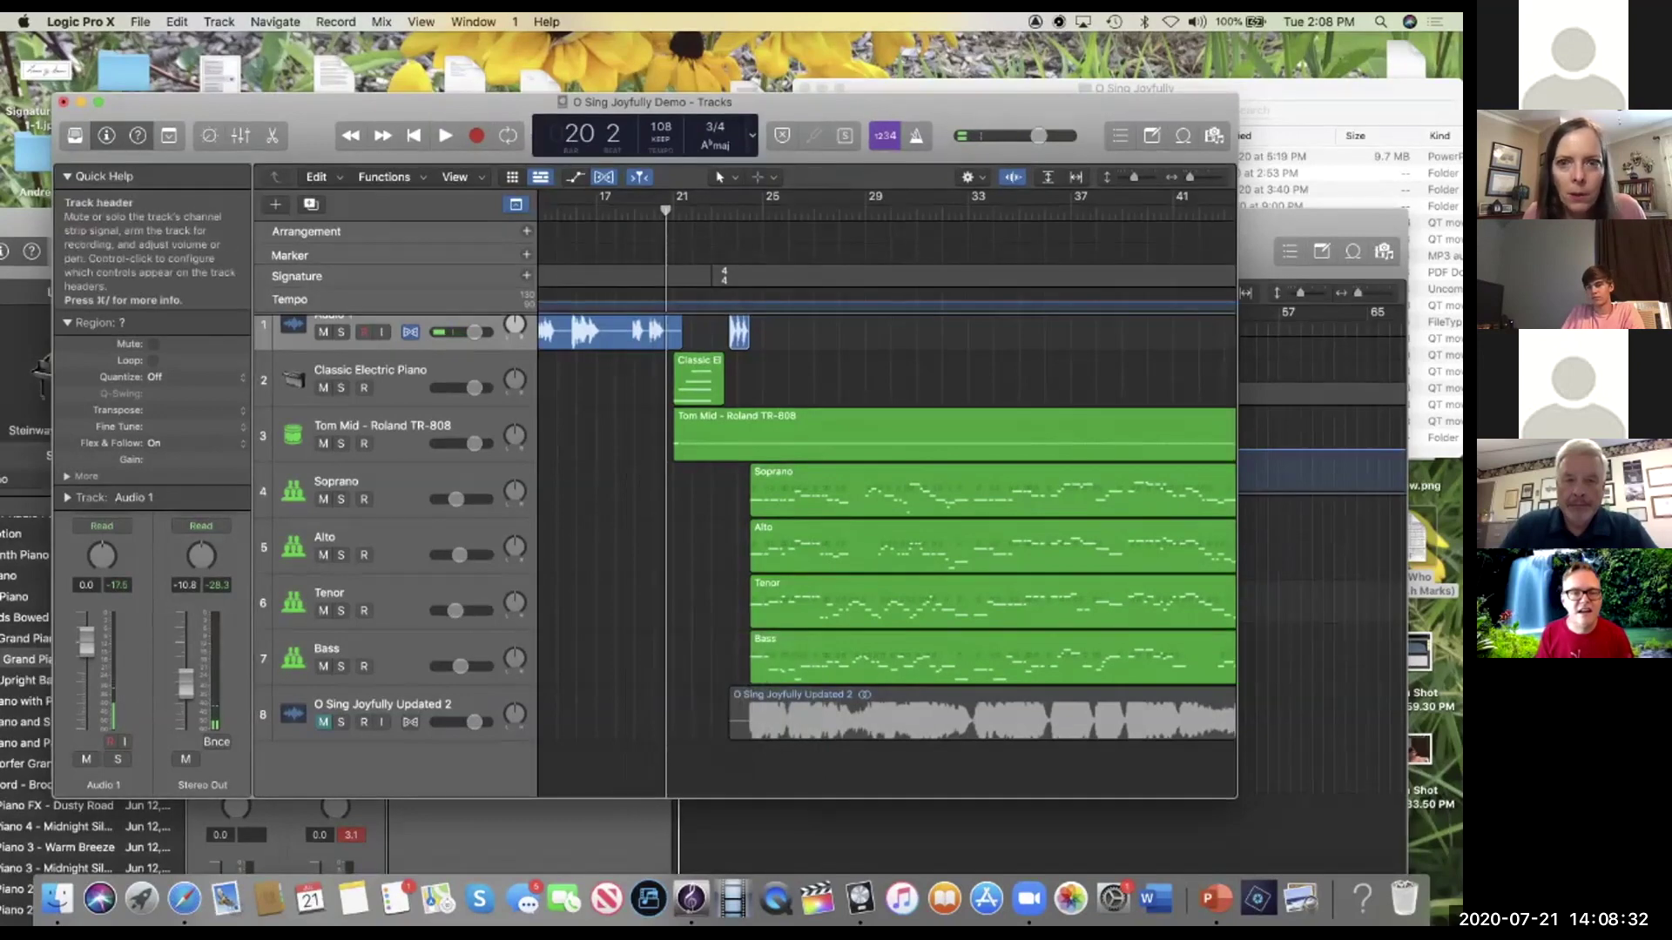
Step: Raise the Audio 1 track to 6.0 dB and the master volume to nearly full, replaying the project from bar 18 to bar 27
drag(475, 332, 488, 331)
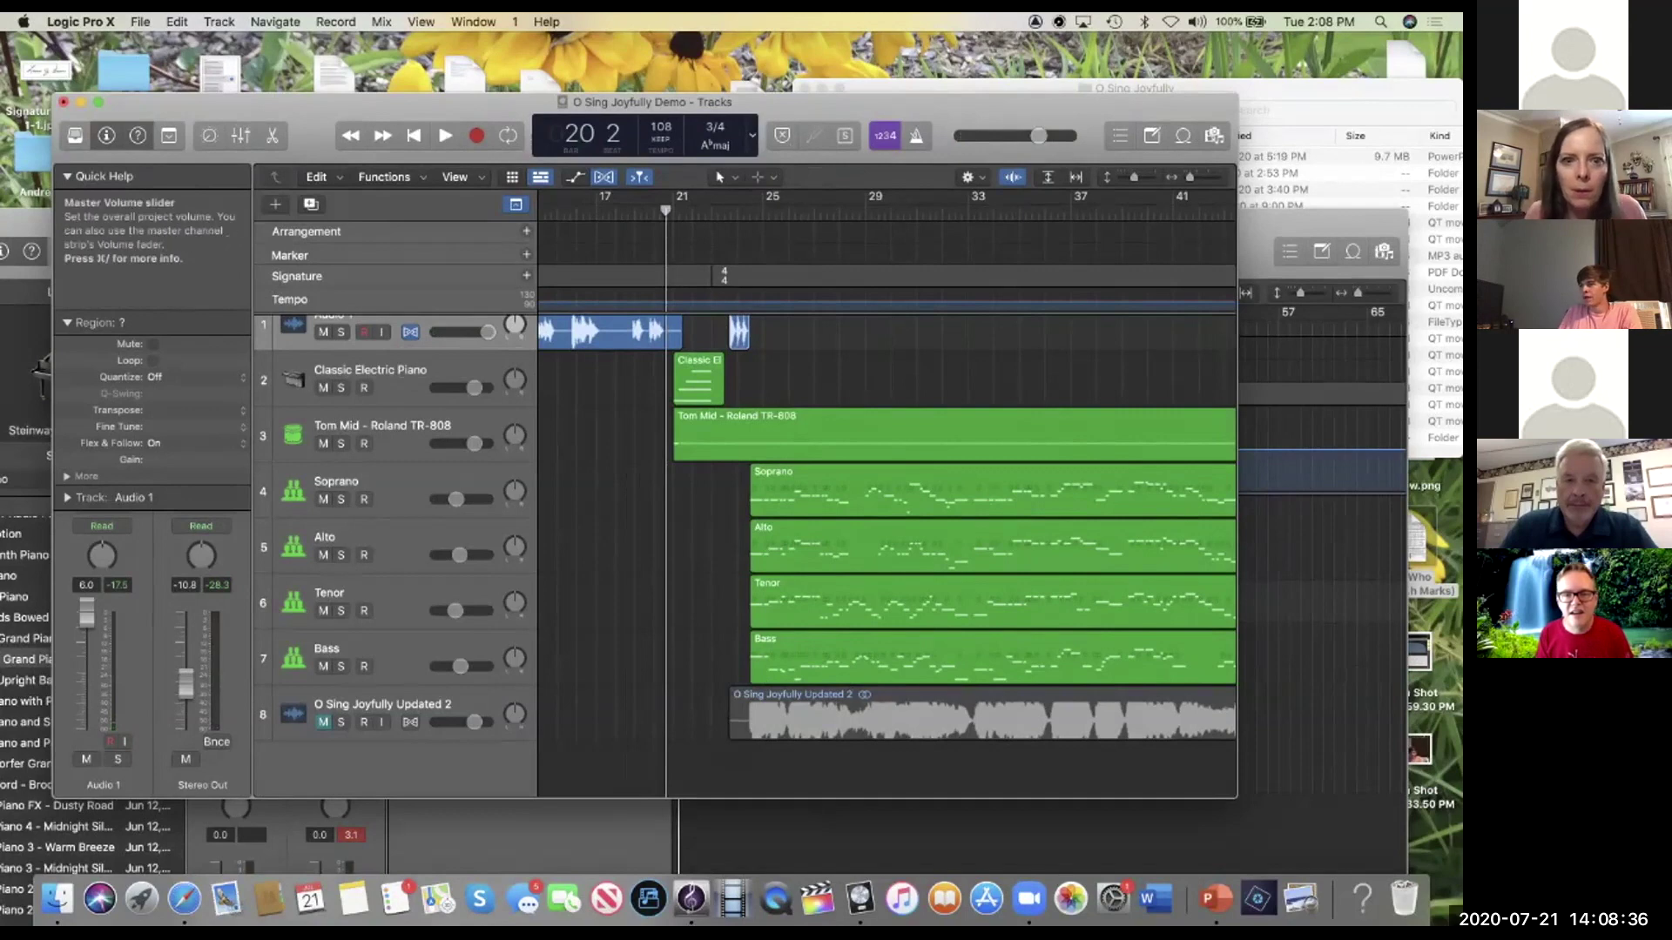
drag(1038, 135, 1052, 135)
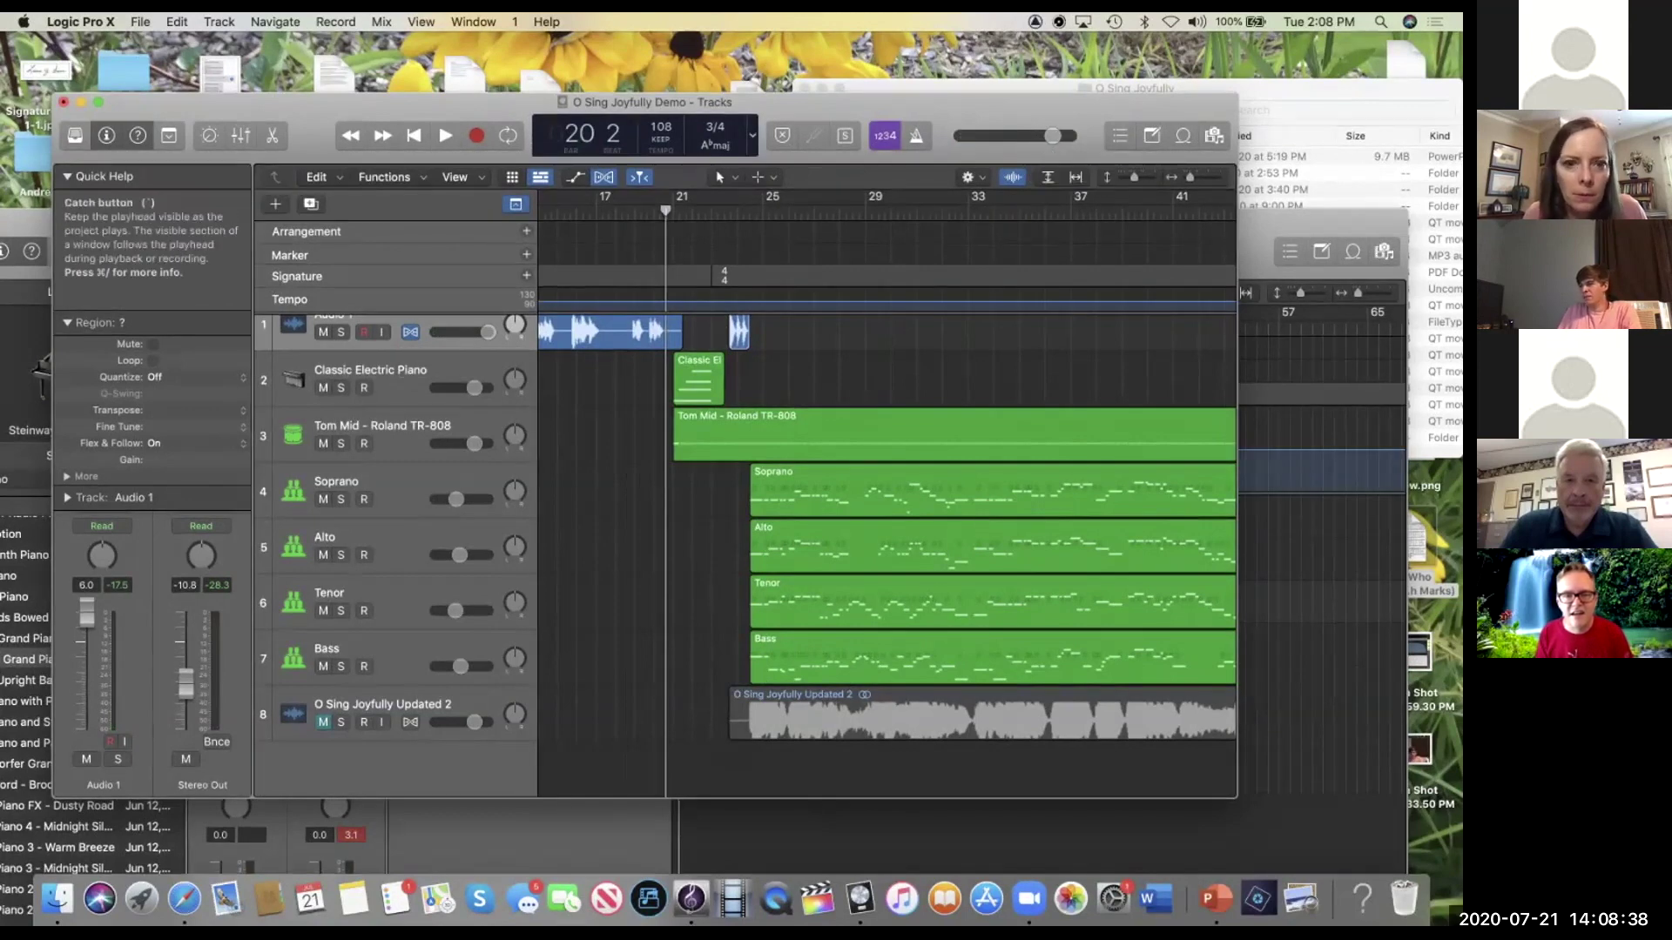
drag(665, 209, 616, 210)
key(space)
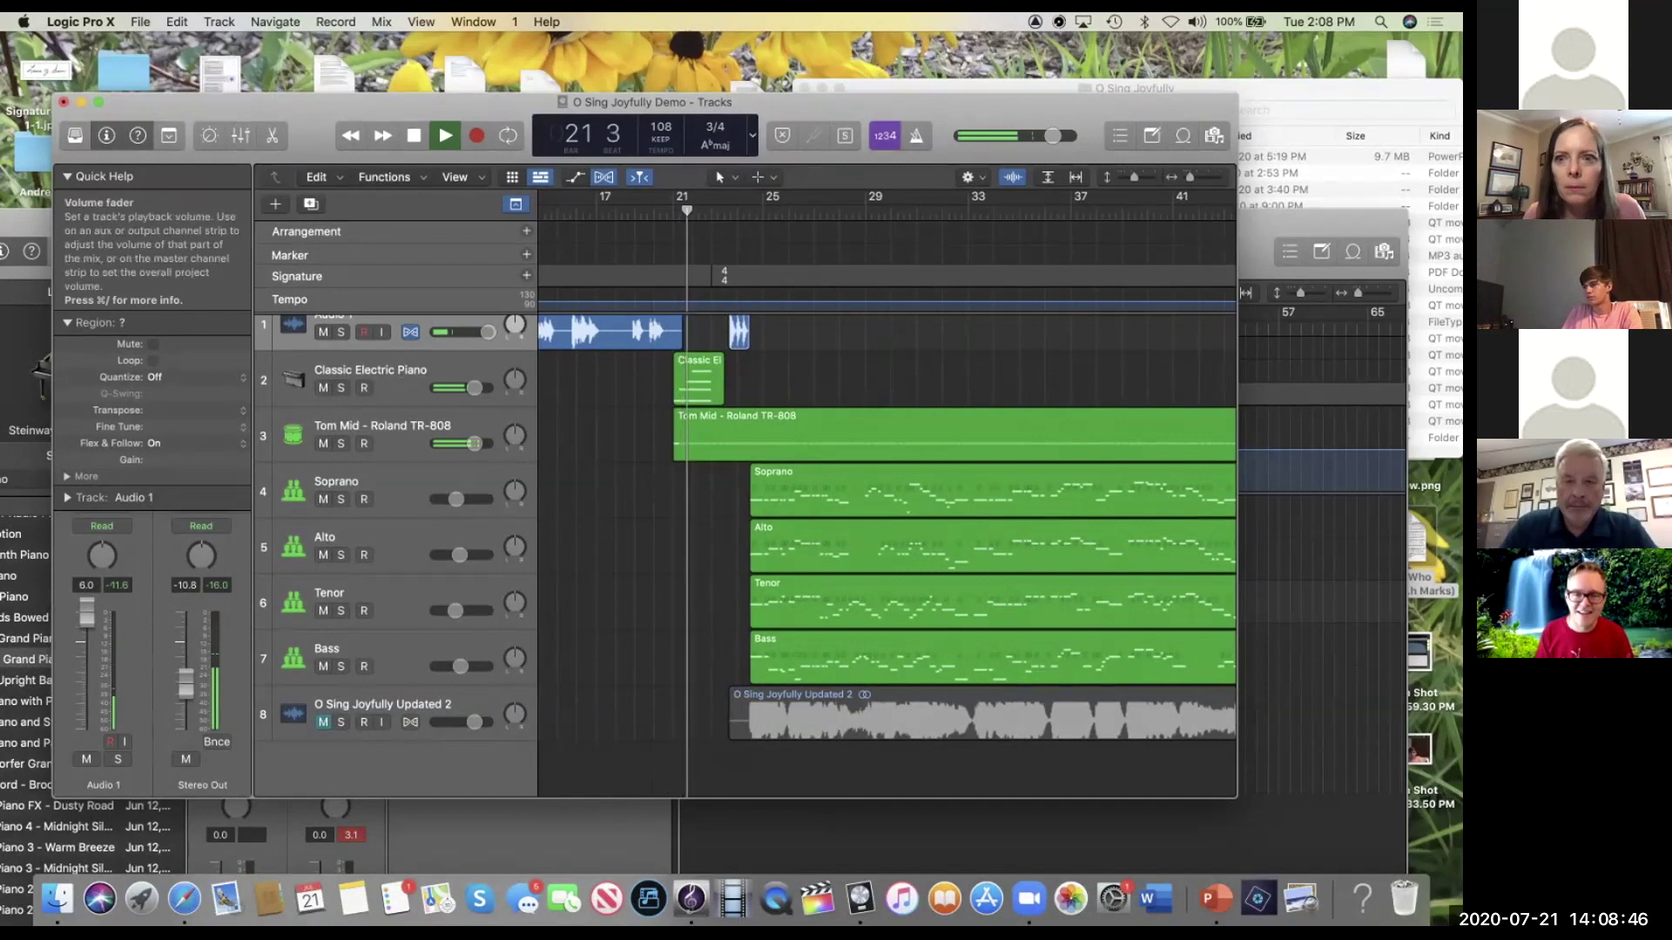
mouse_move(1053, 136)
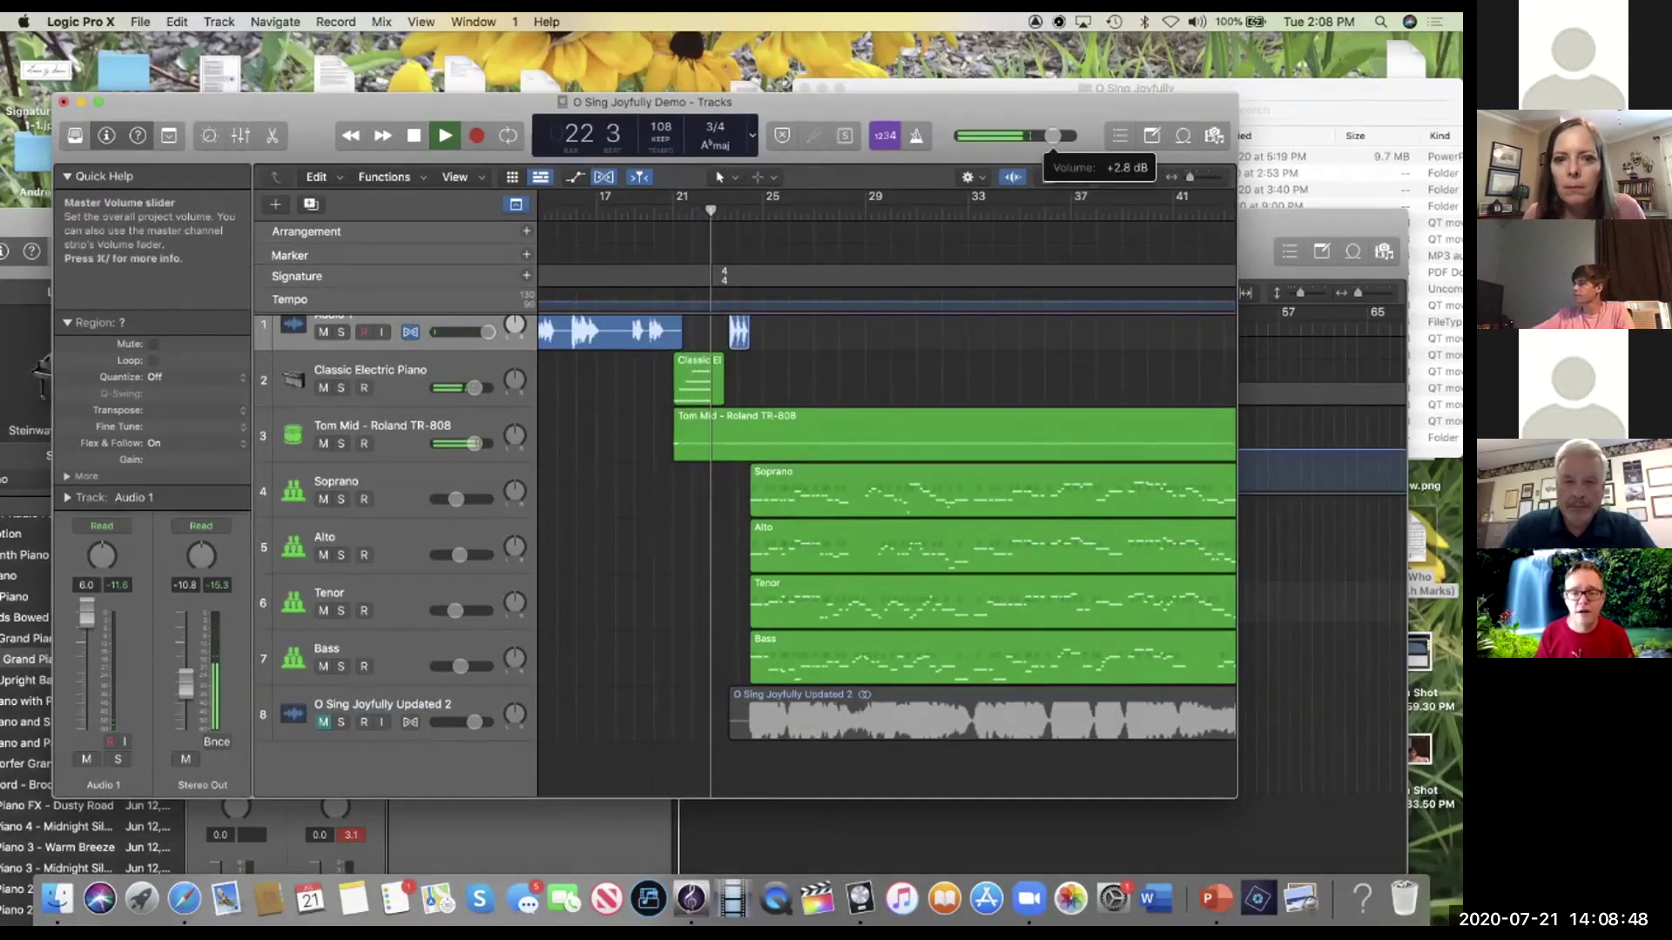
drag(1053, 136, 1071, 136)
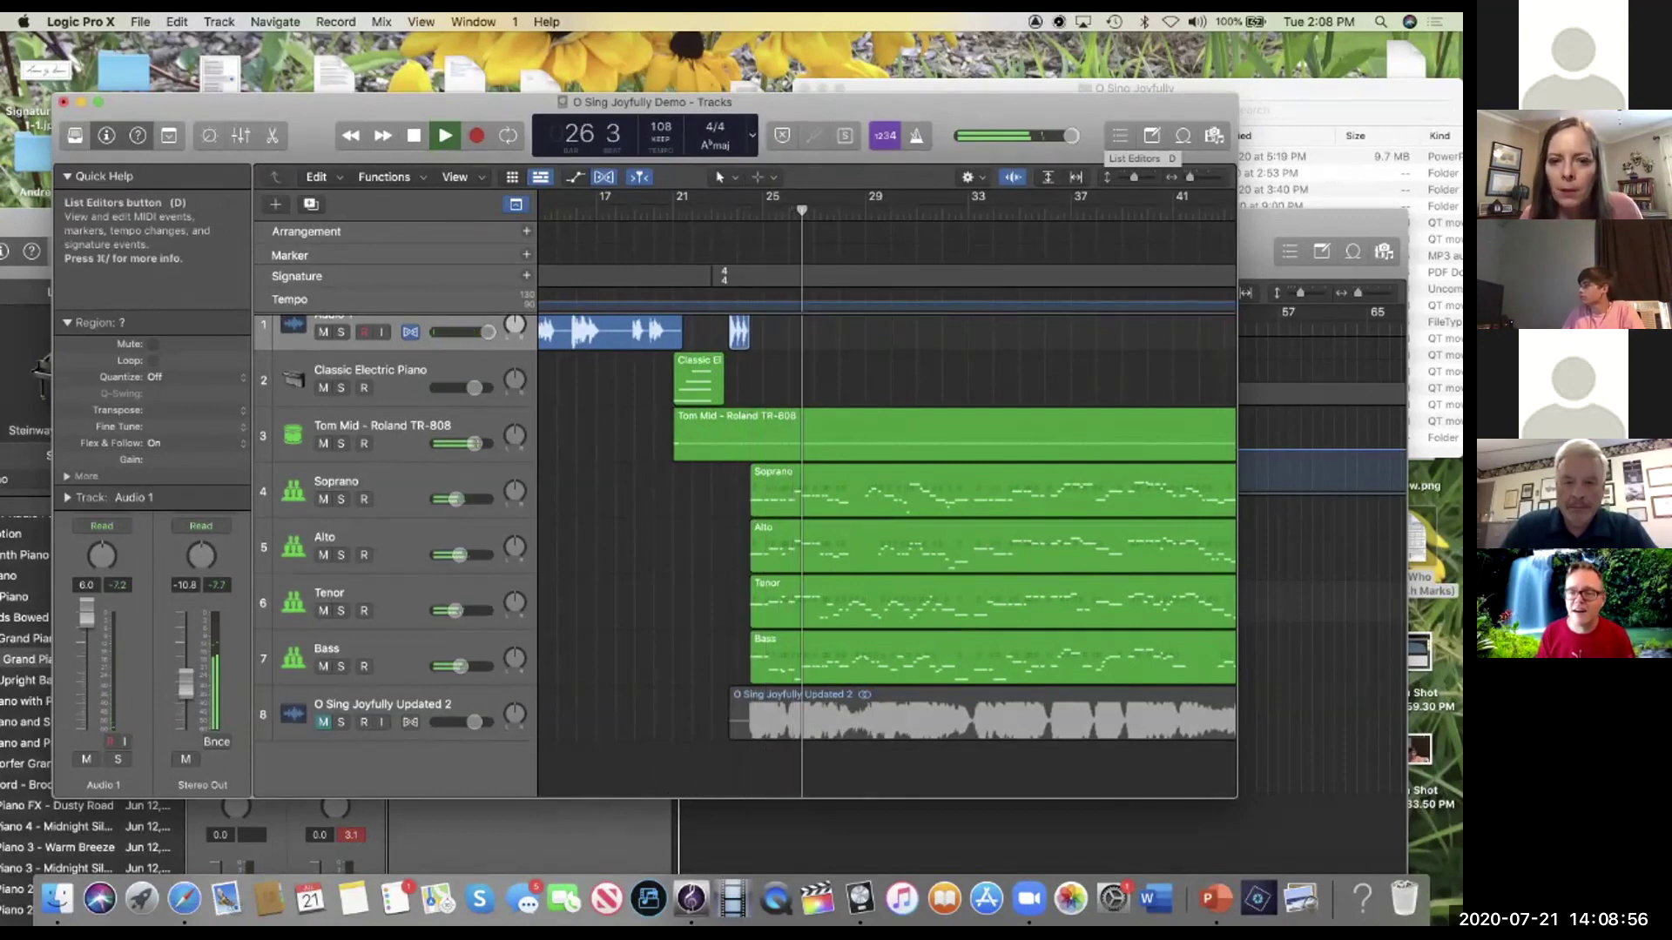
key(space)
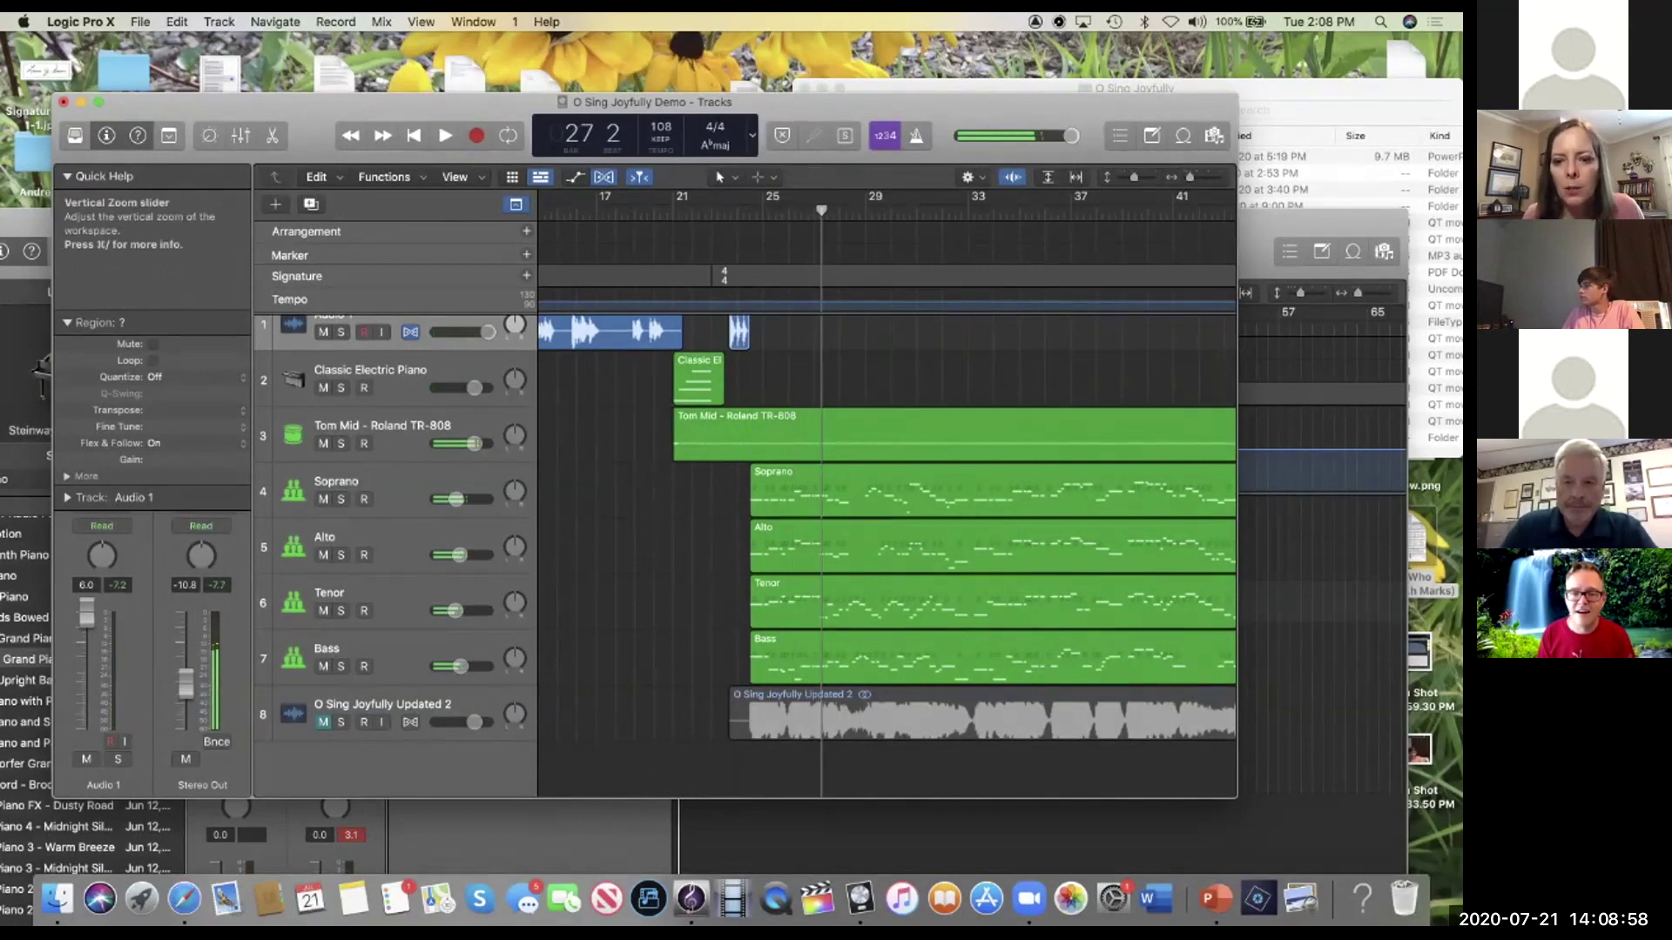
Step: Hide the muted O Sing Joyfully Updated 2 track, and briefly reveal the hidden track before hiding it again
key(super+Left)
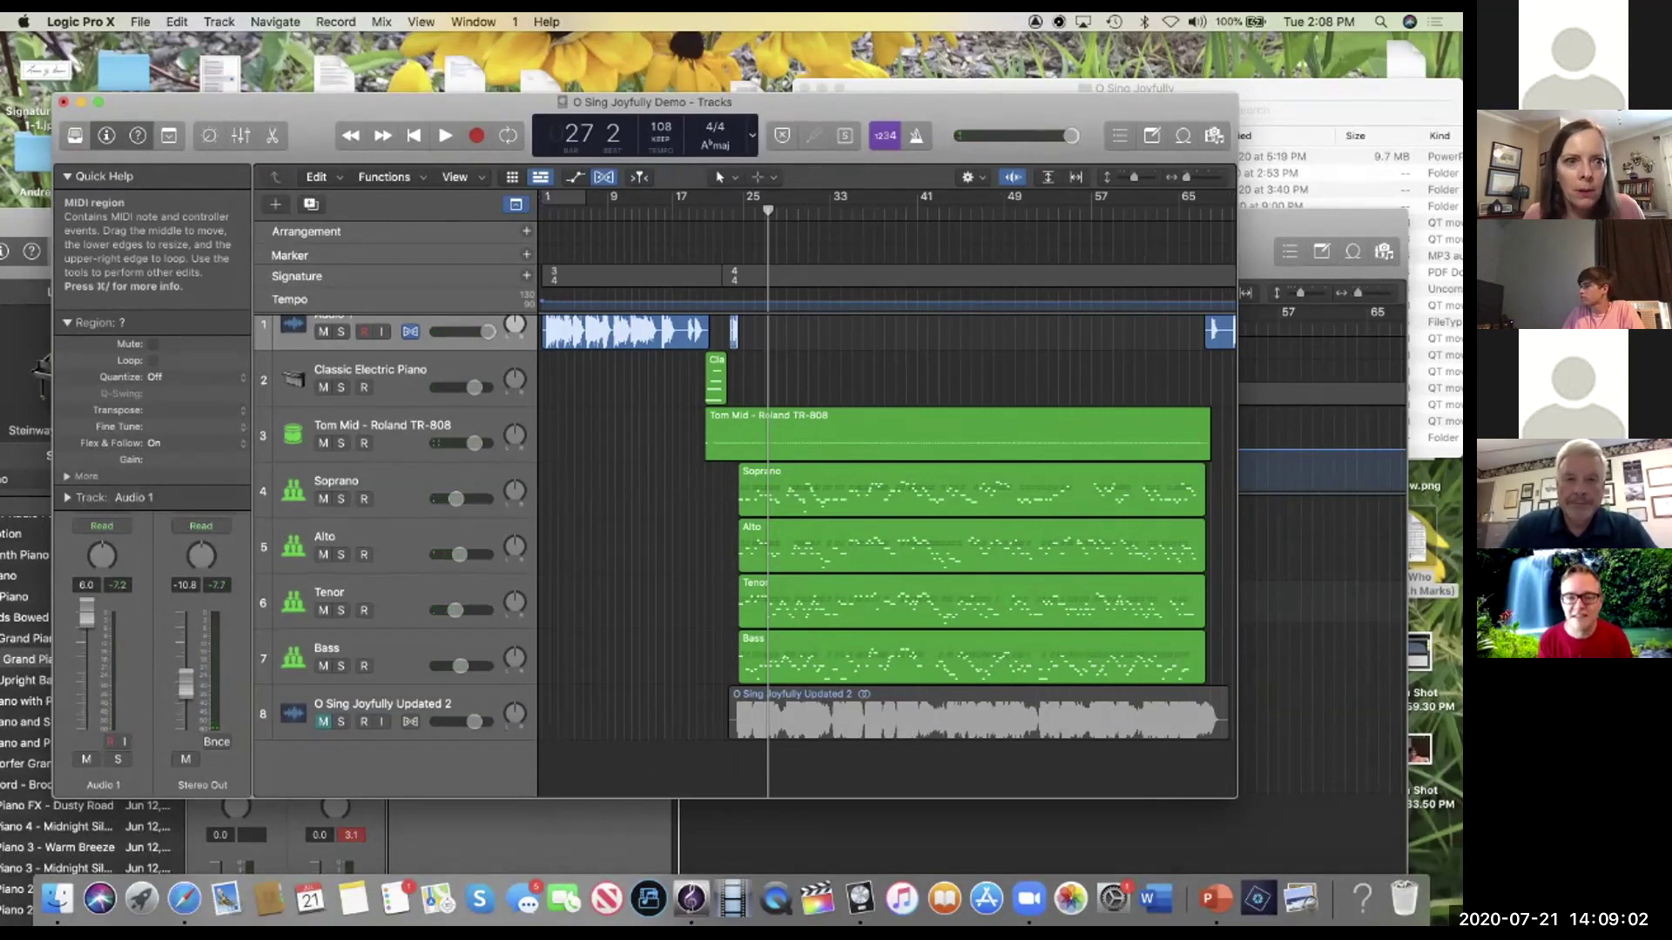
scroll(970, 522, down, 1)
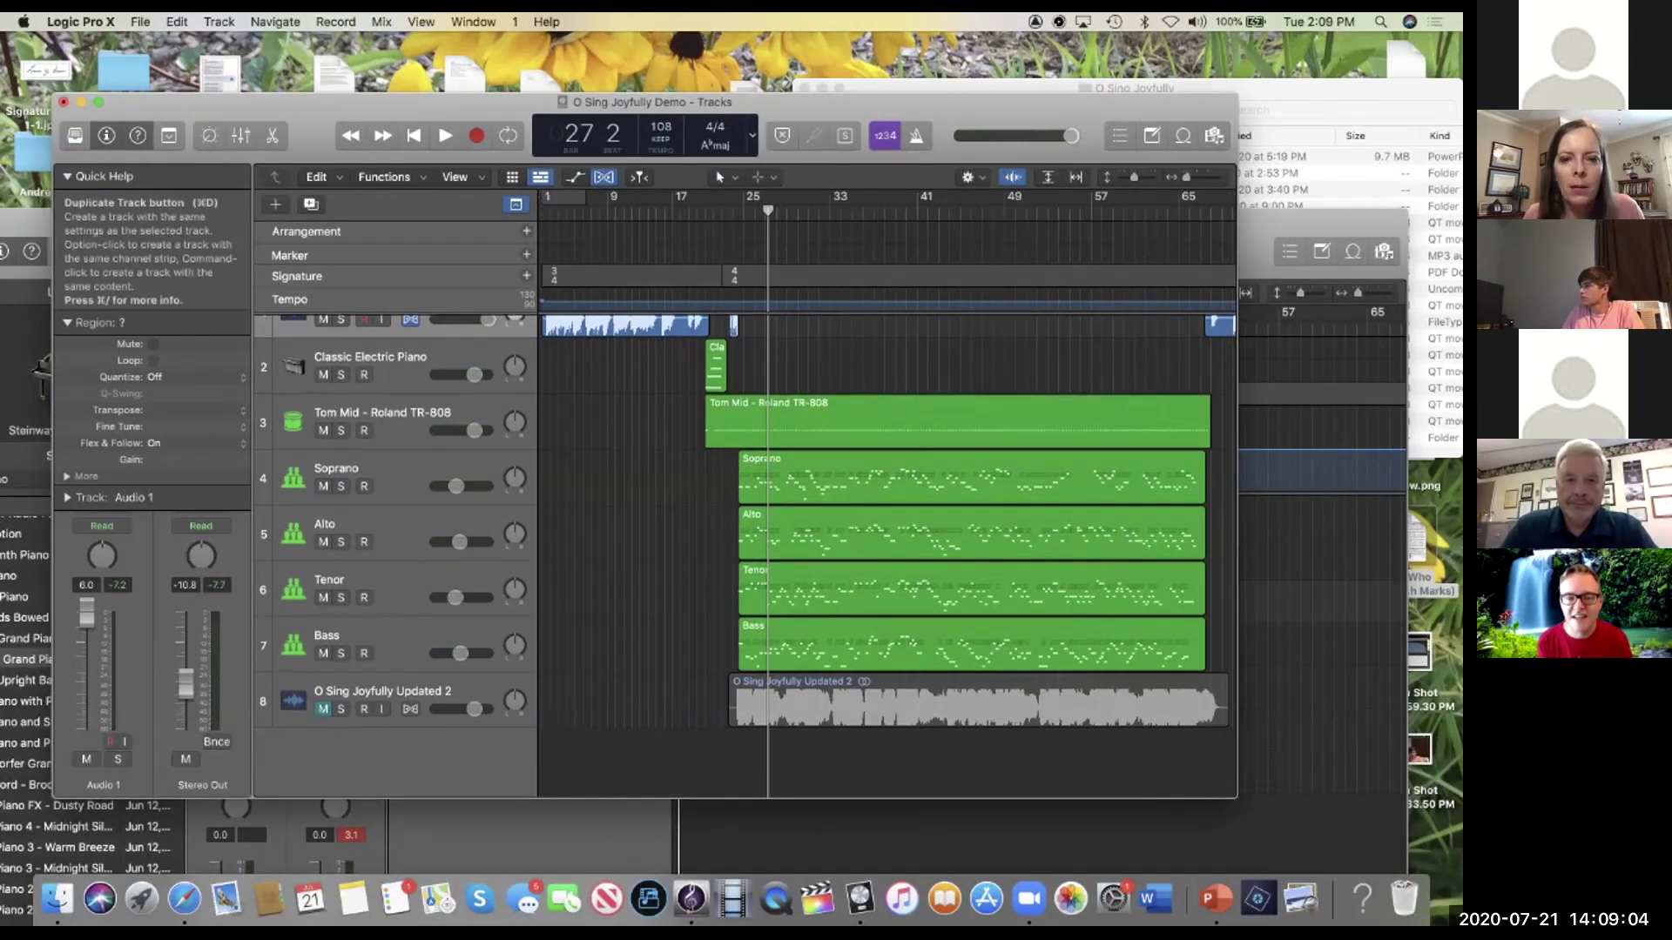
scroll(366, 327, up, 1)
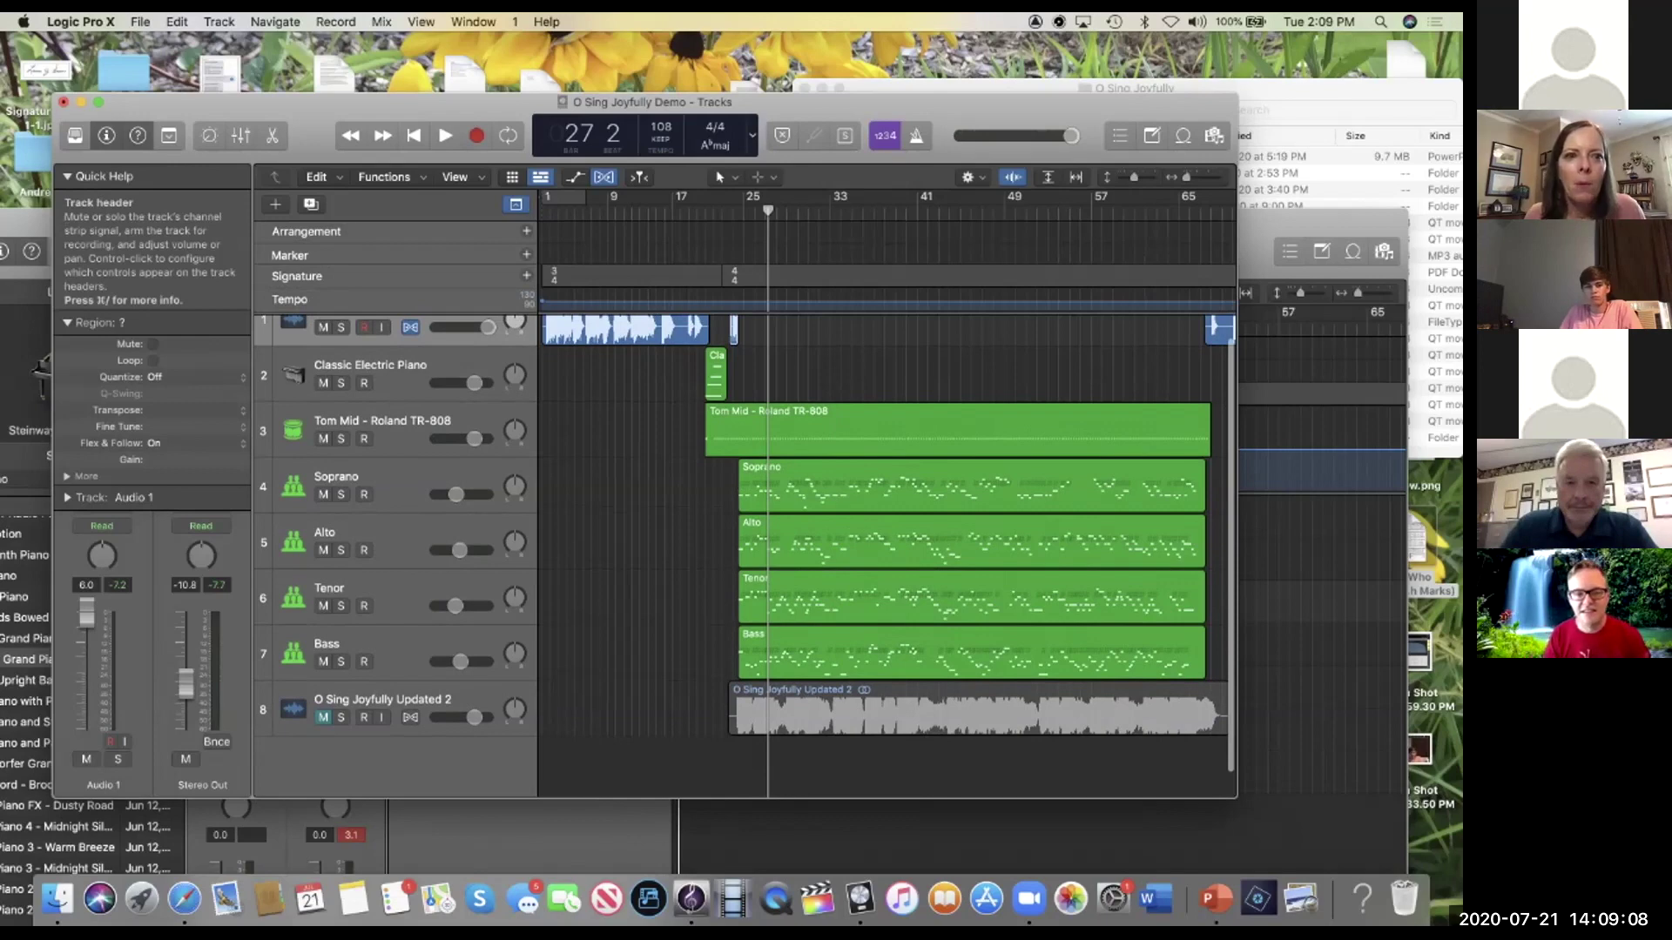
scroll(391, 348, up, 3)
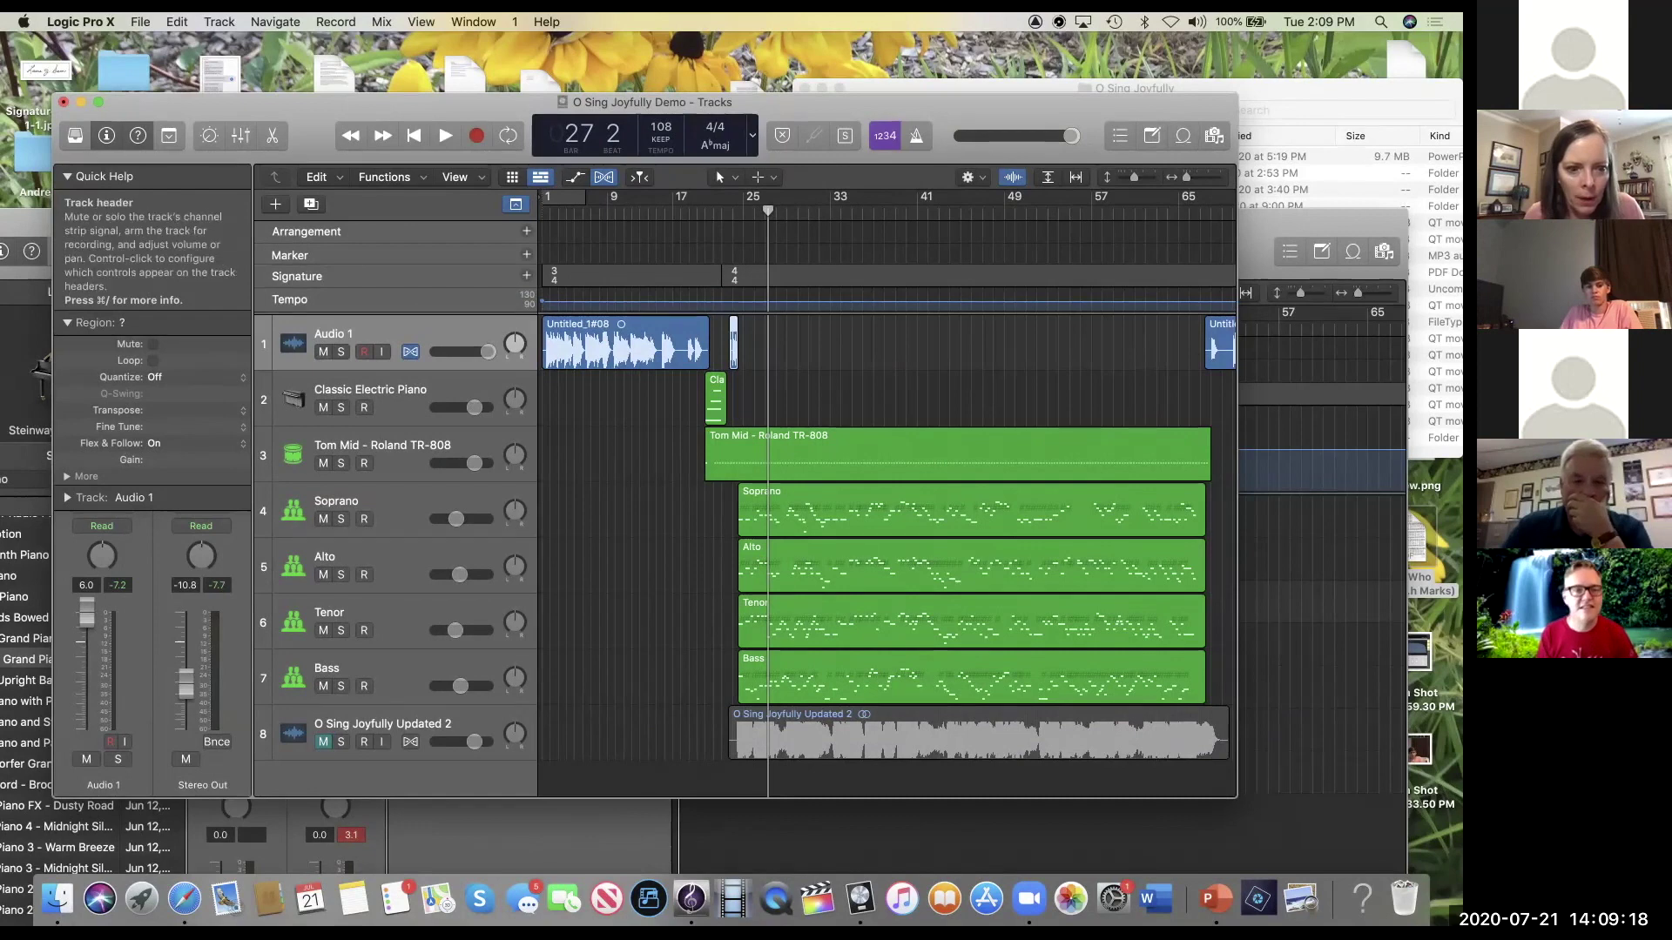
right_click(311, 734)
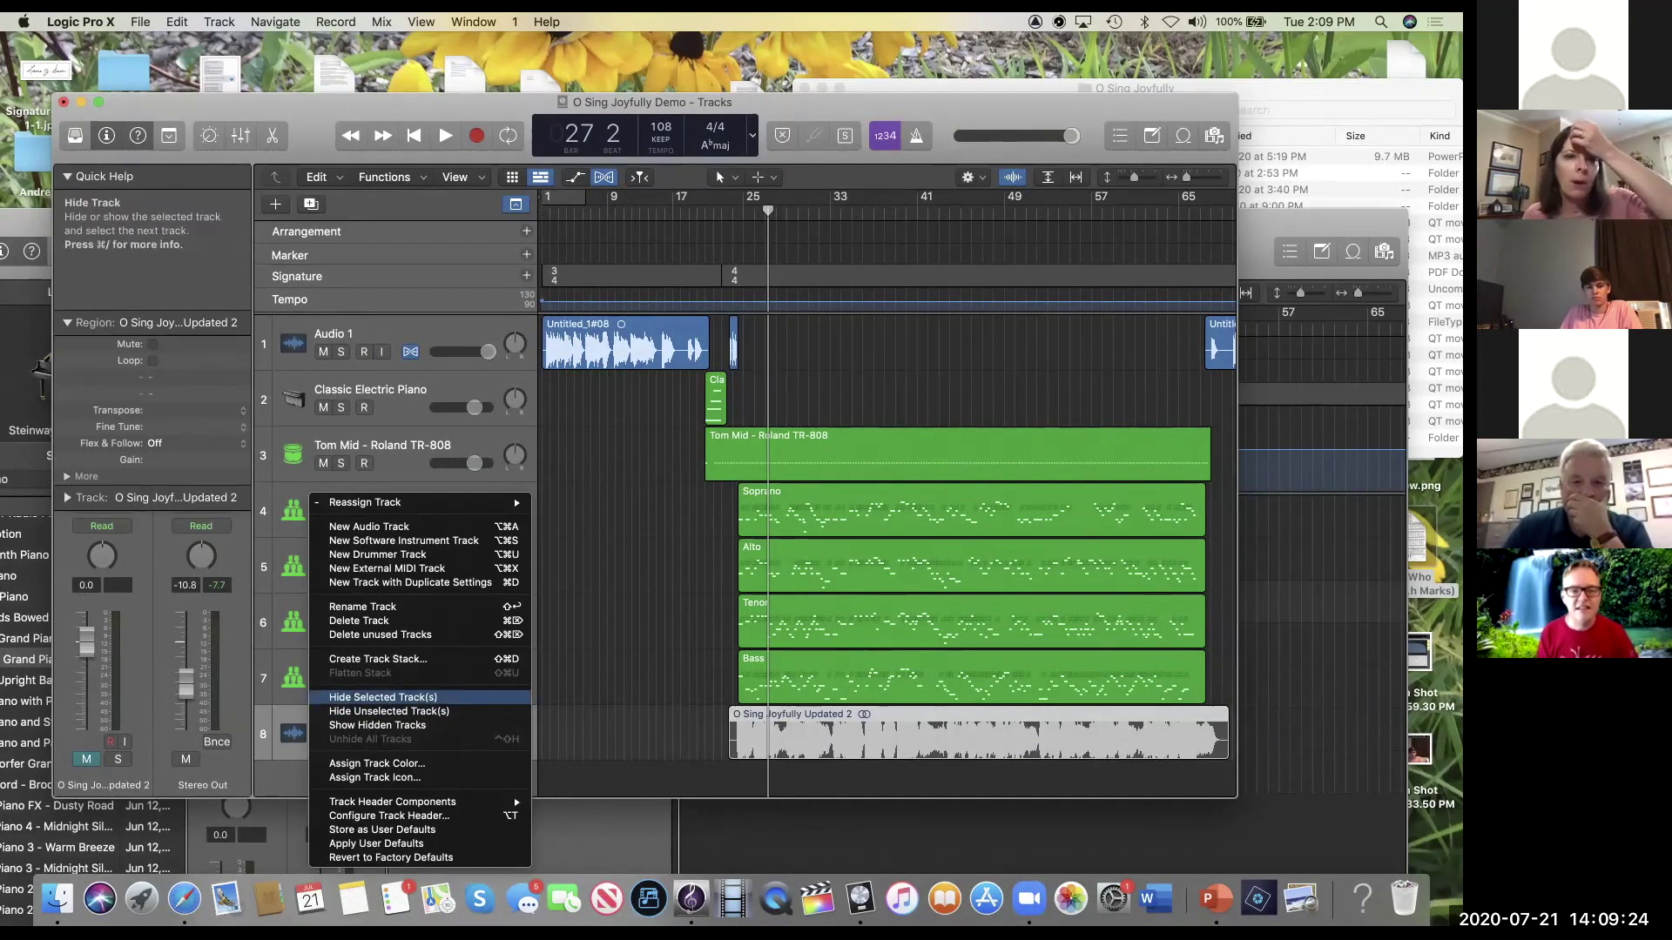
click(383, 698)
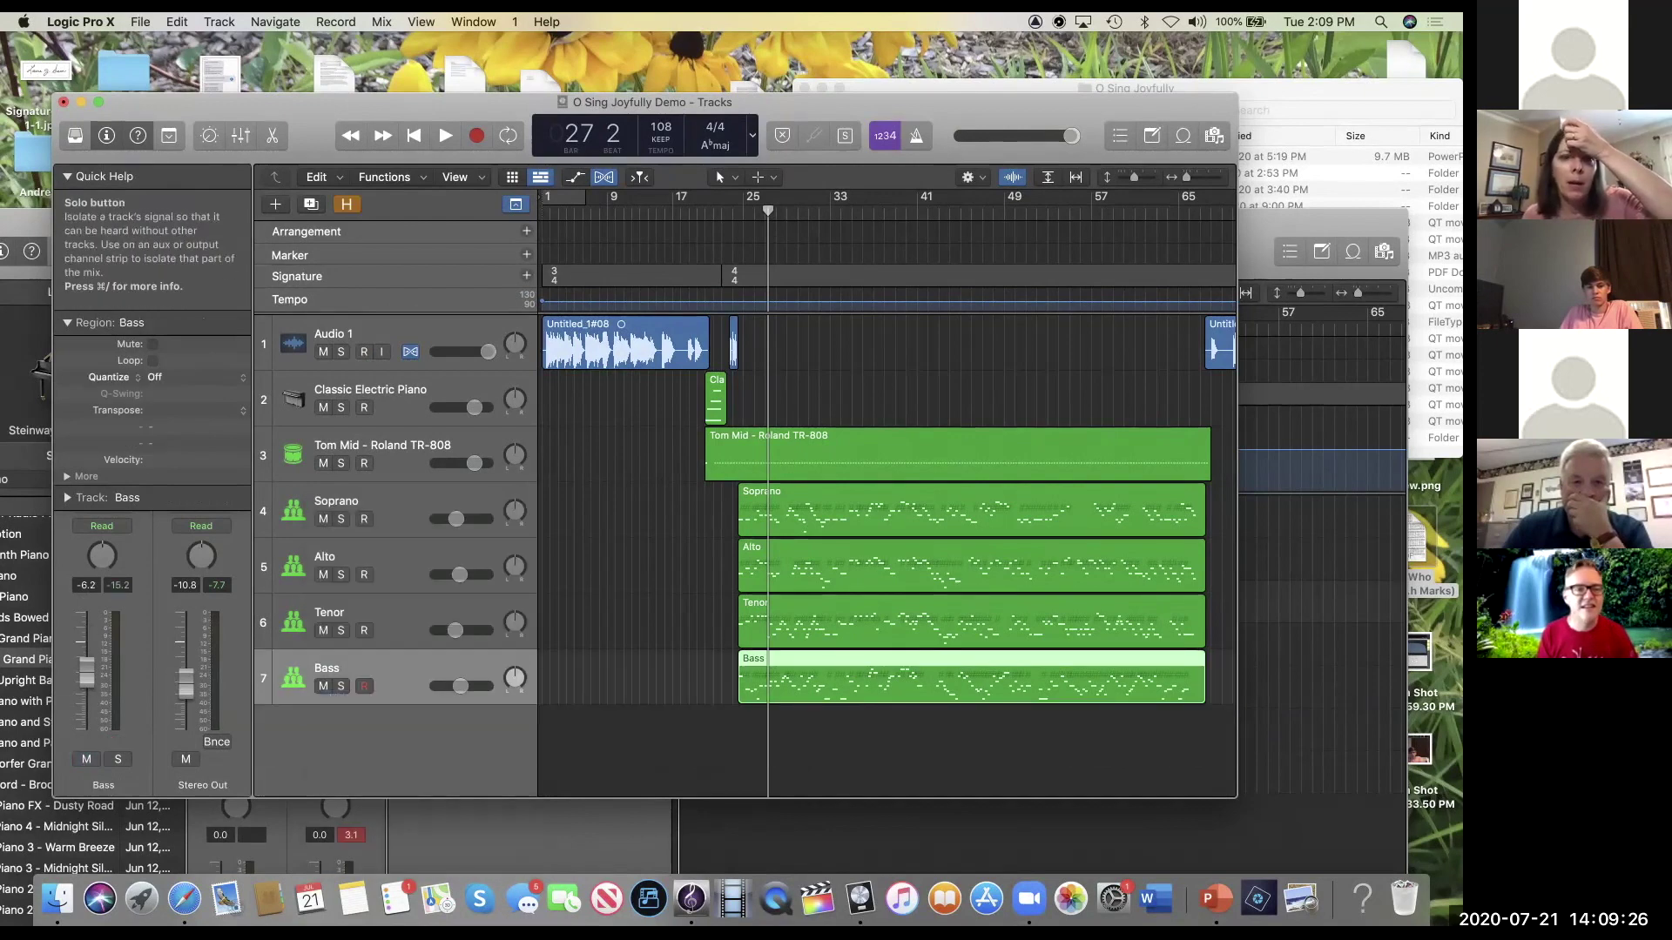
click(347, 203)
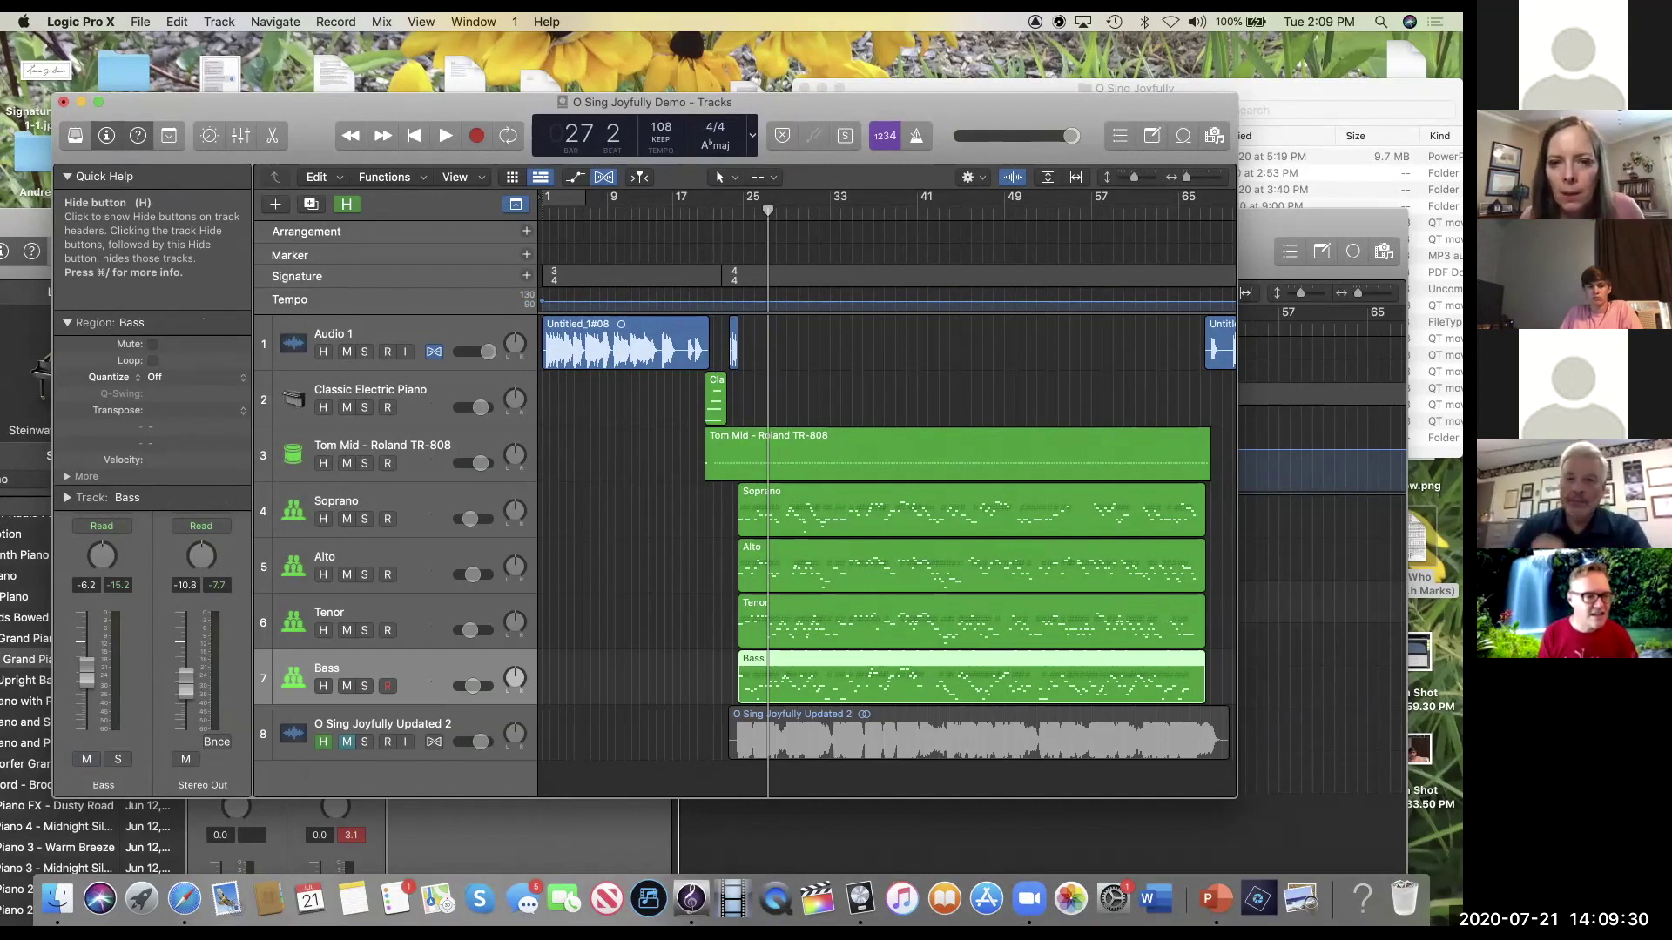
click(346, 203)
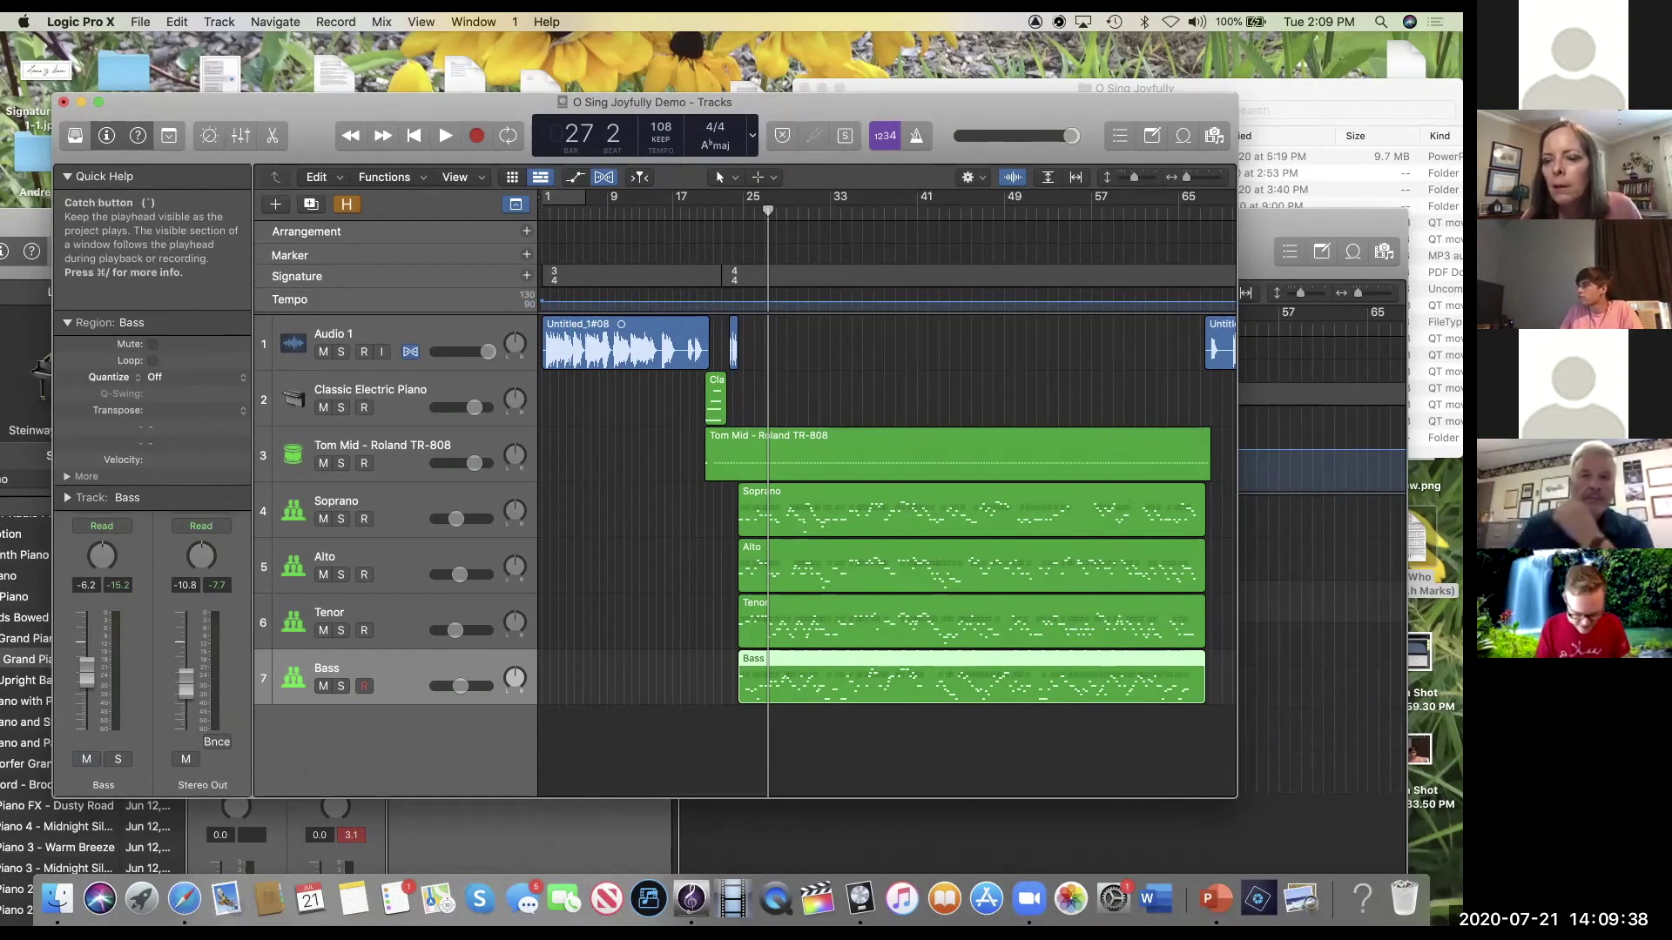
Step: Switch to the O Sing Joyfully folder in Finder and place its window so the singer video files can be examined
click(1306, 91)
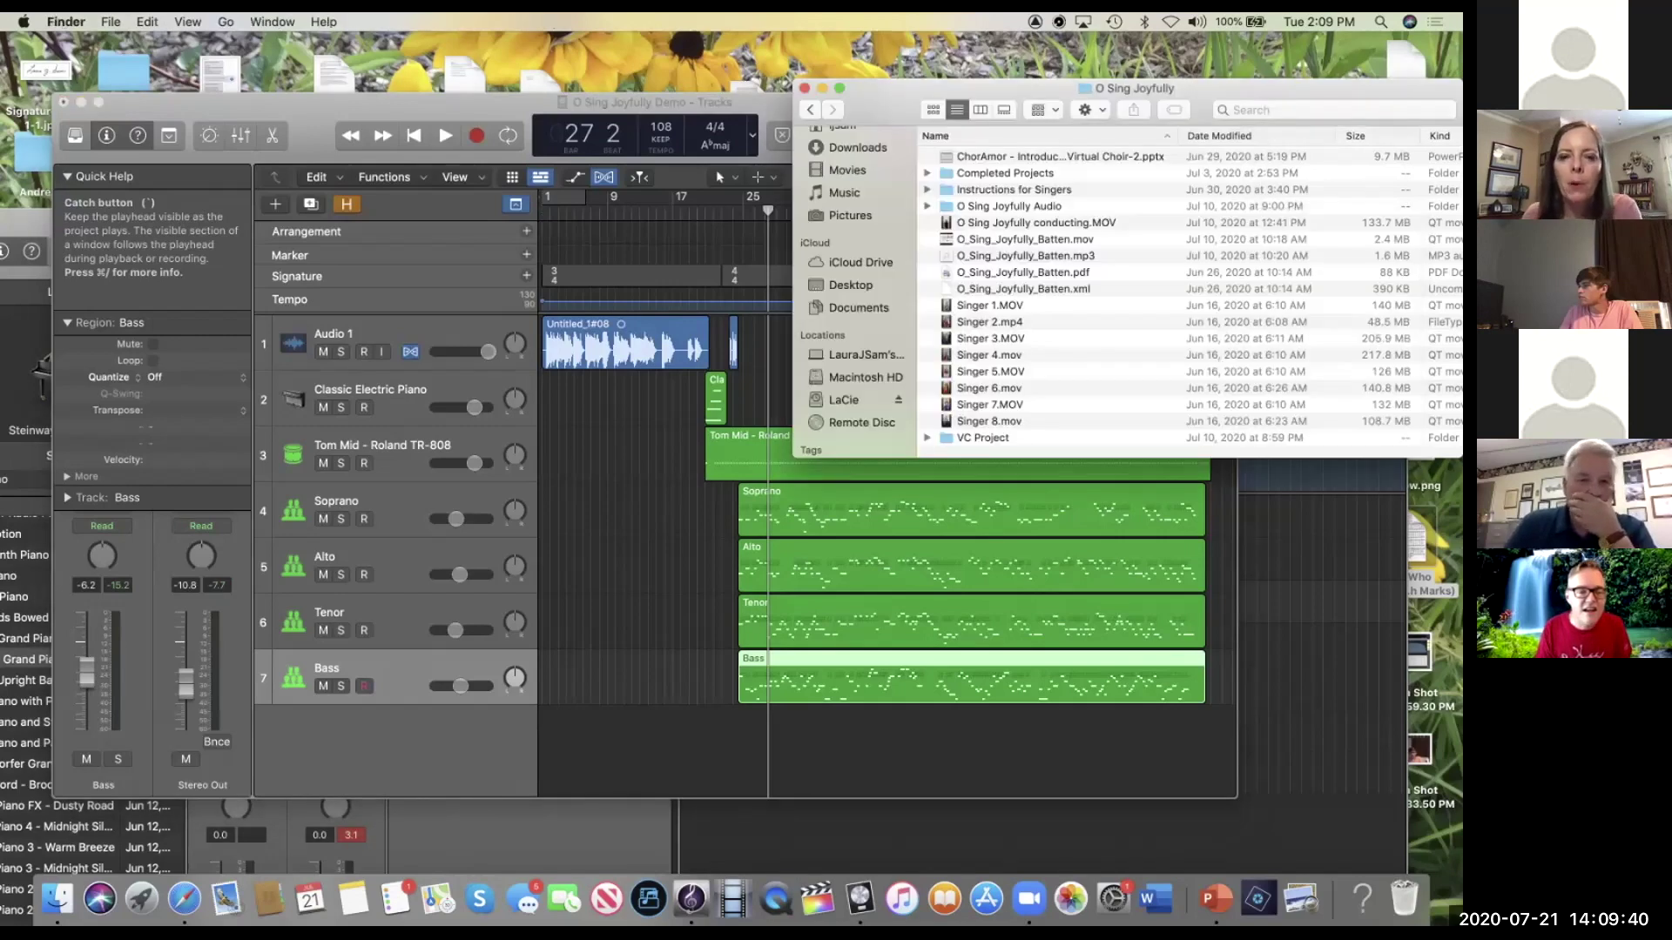
drag(1306, 90, 1041, 148)
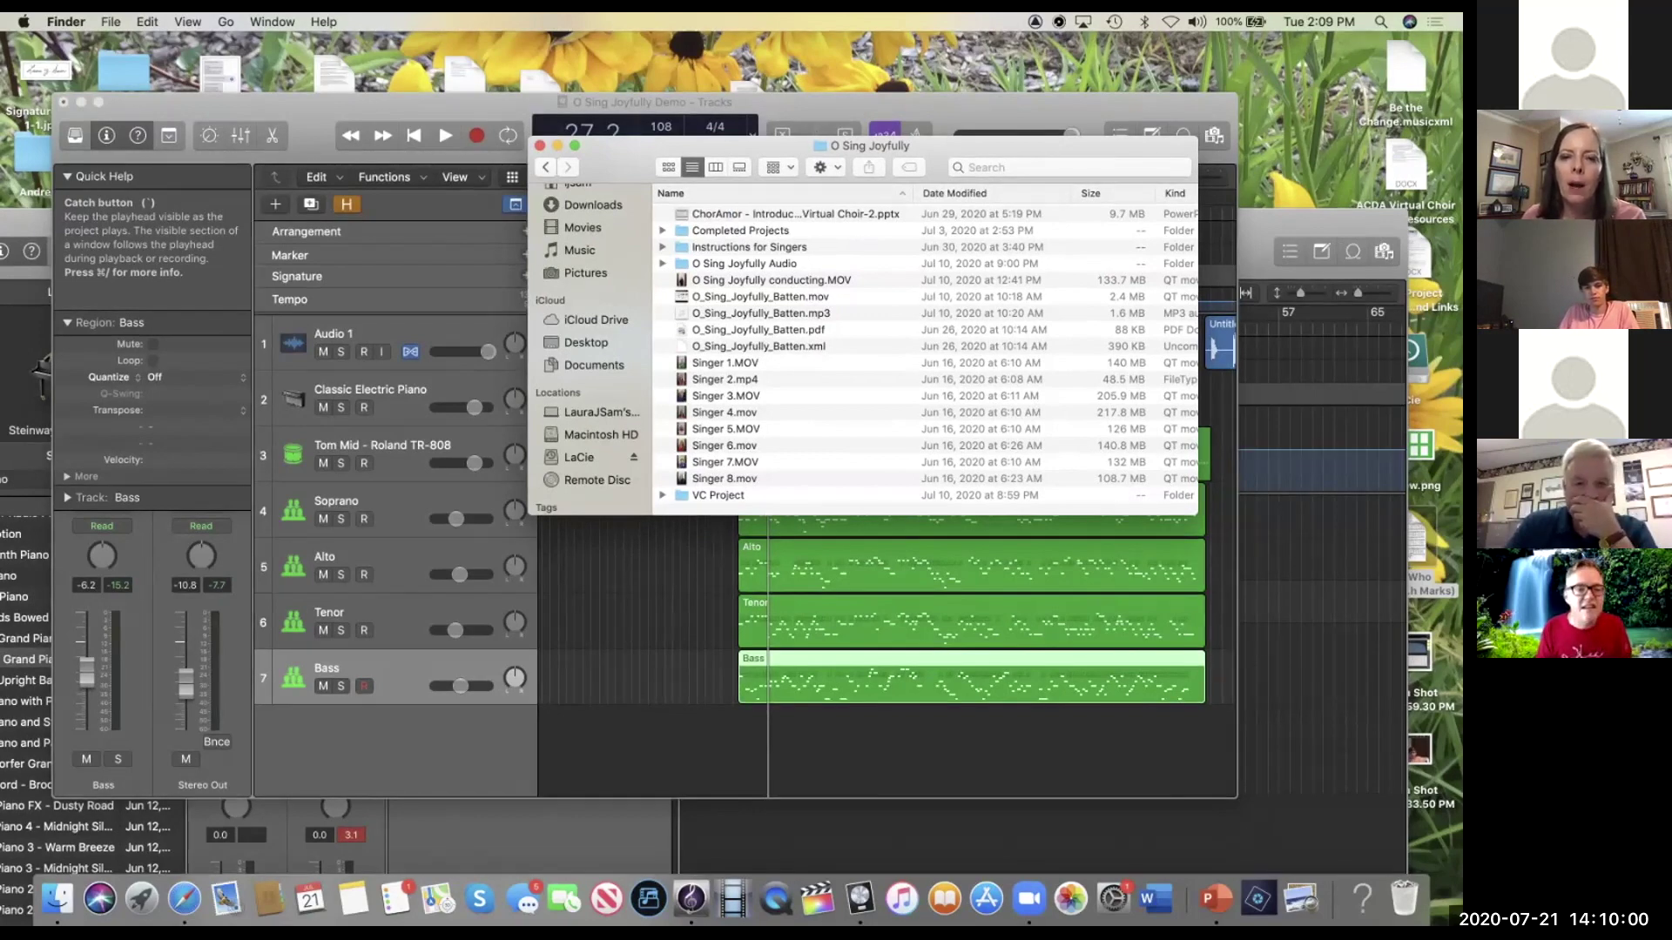
drag(1001, 145, 1116, 79)
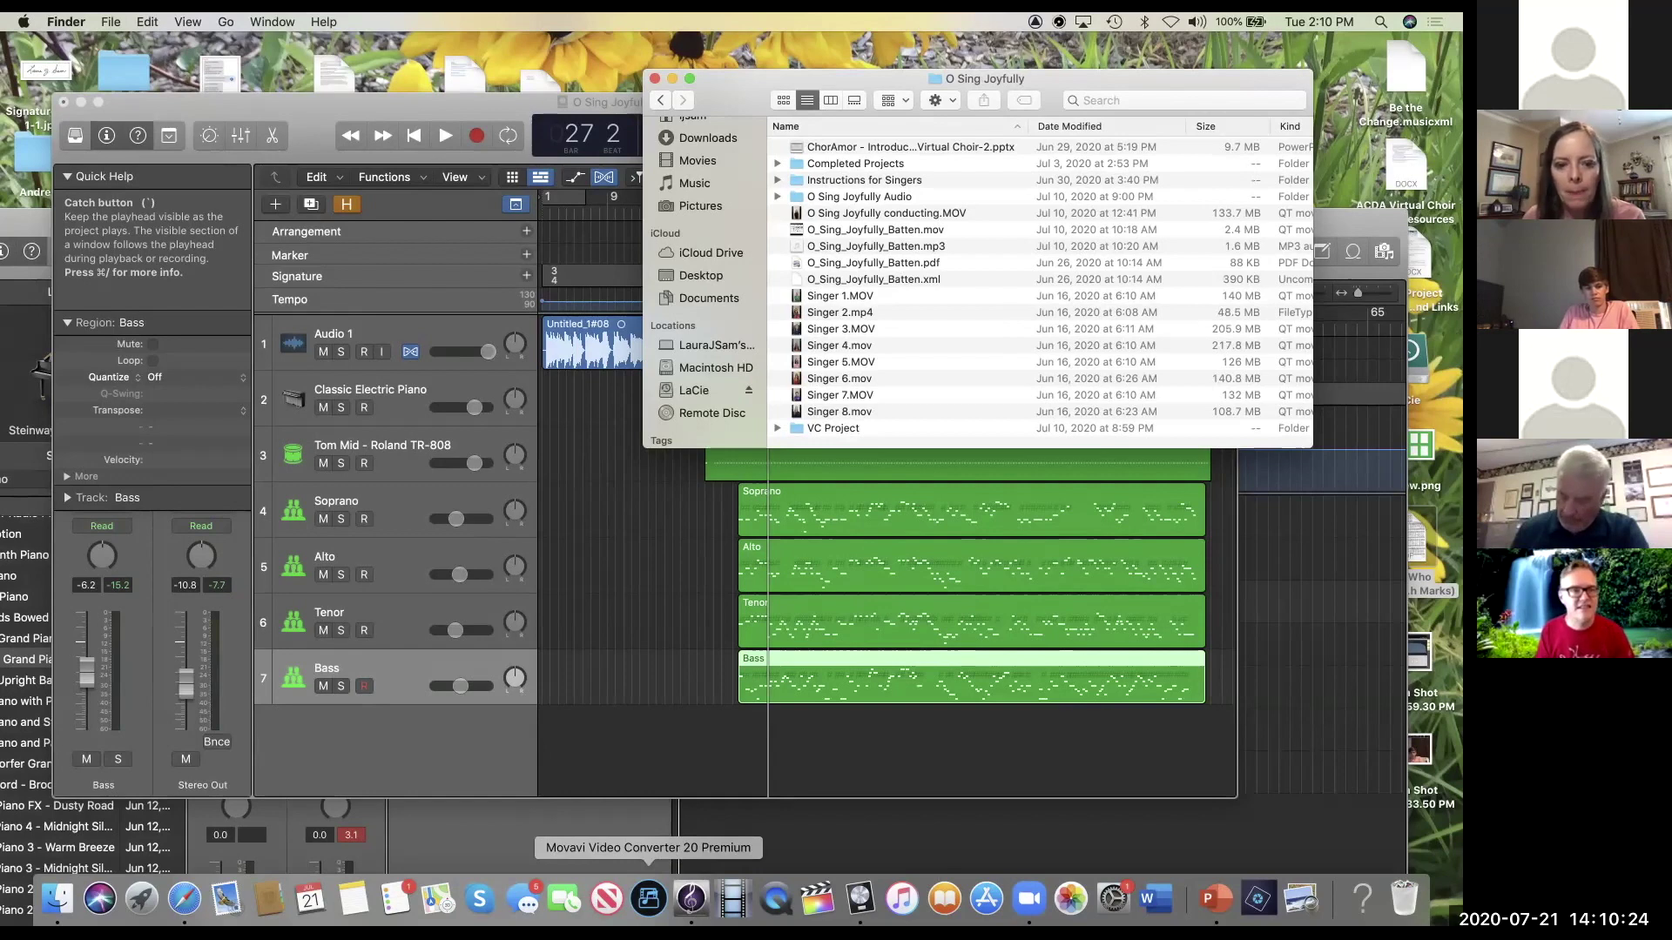
Step: Switch to Movavi Video Converter, dismiss the device detection dialog, and place the Finder window beside the converter
click(649, 898)
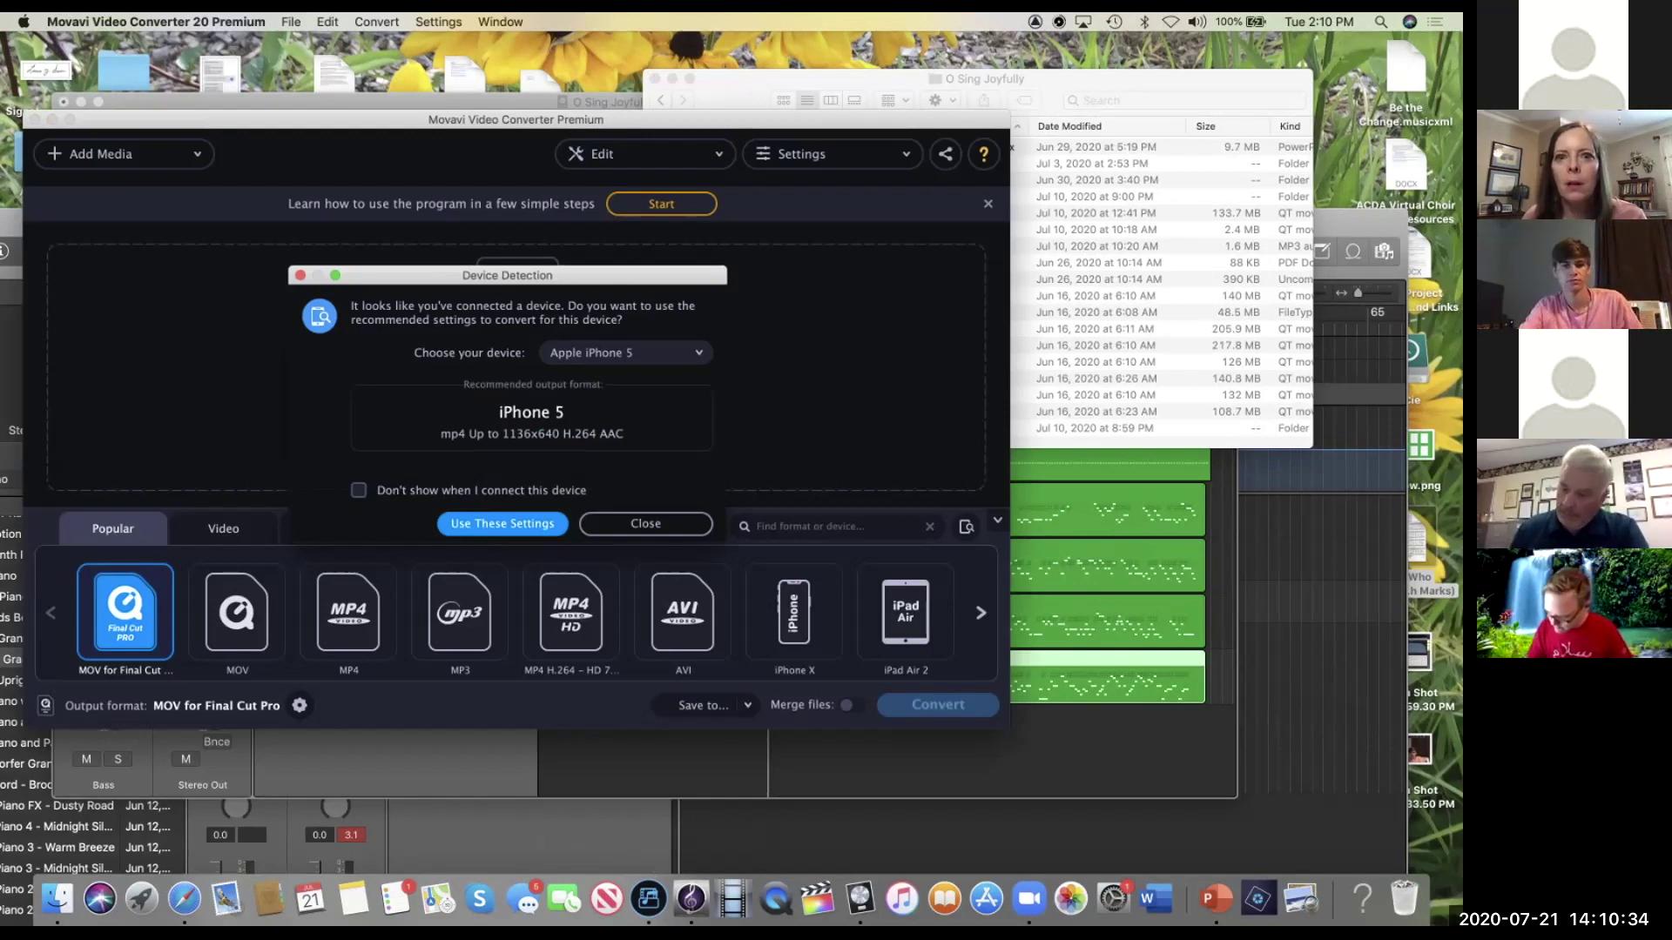
key(Escape)
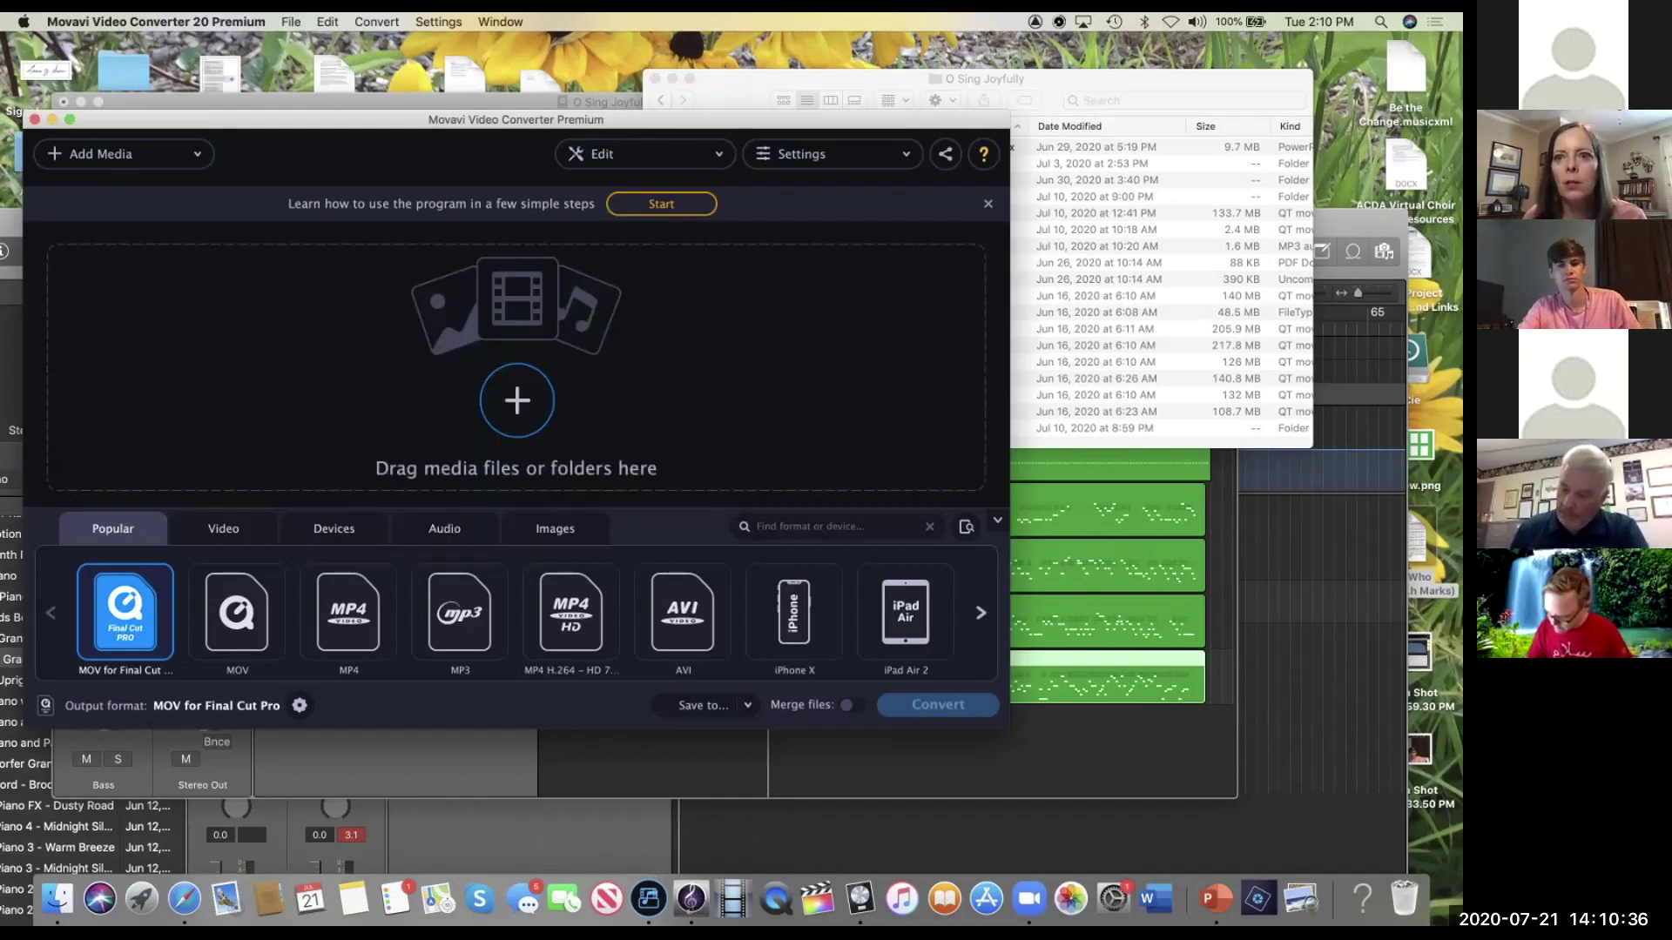
drag(1106, 79, 1318, 125)
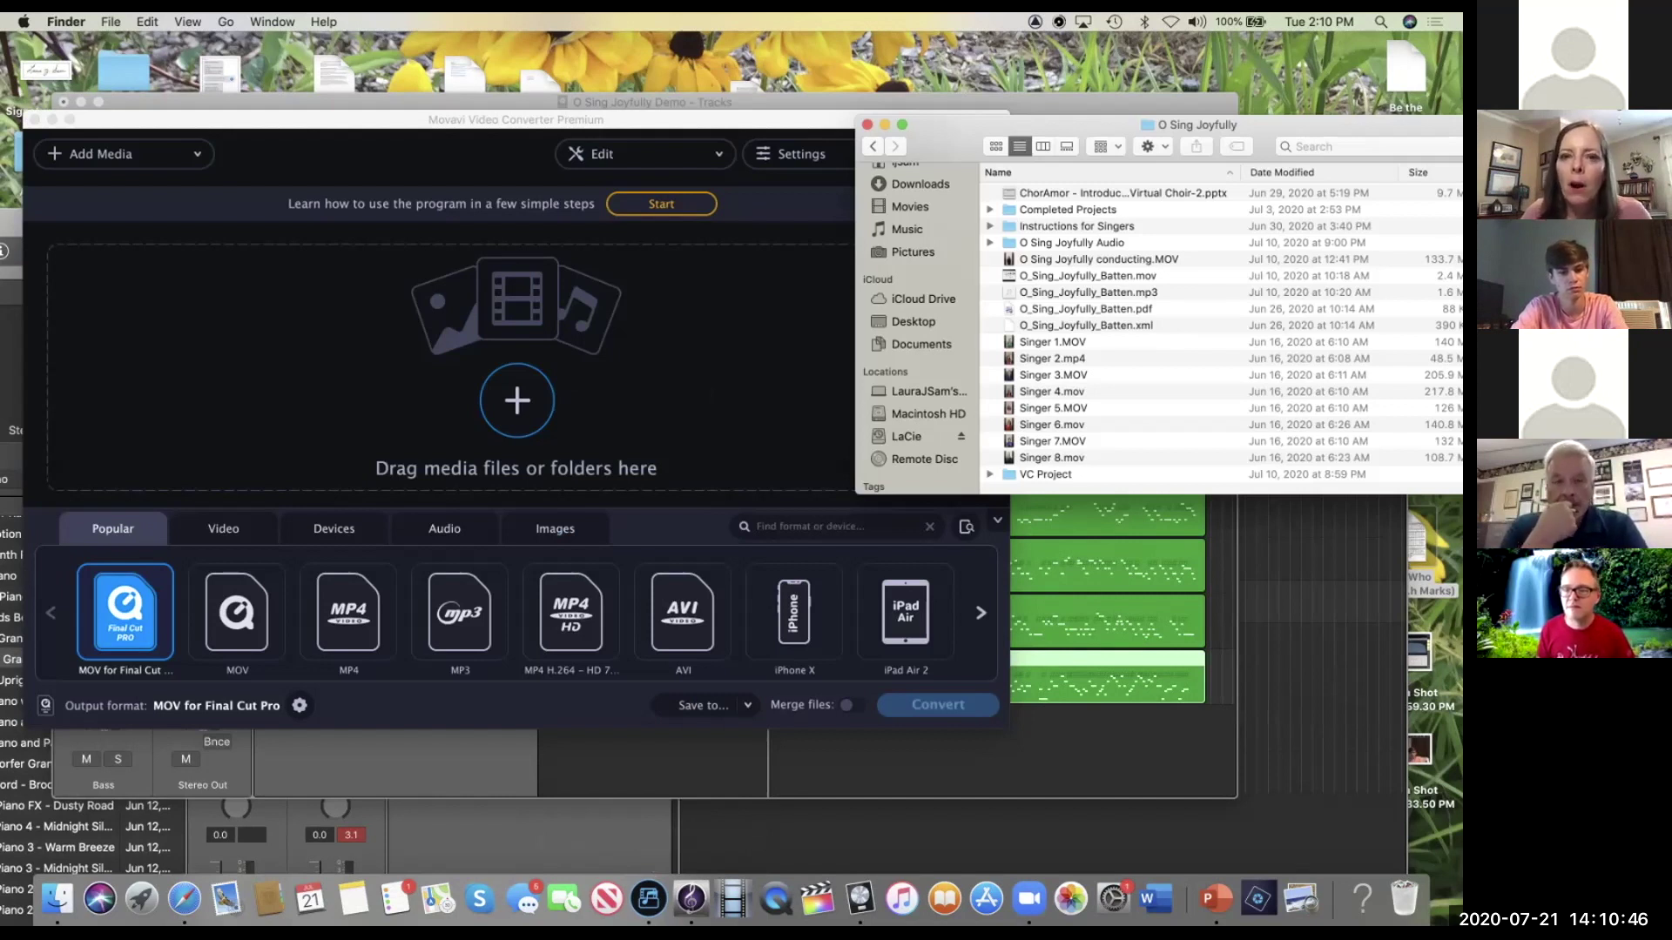
drag(1089, 125, 1102, 93)
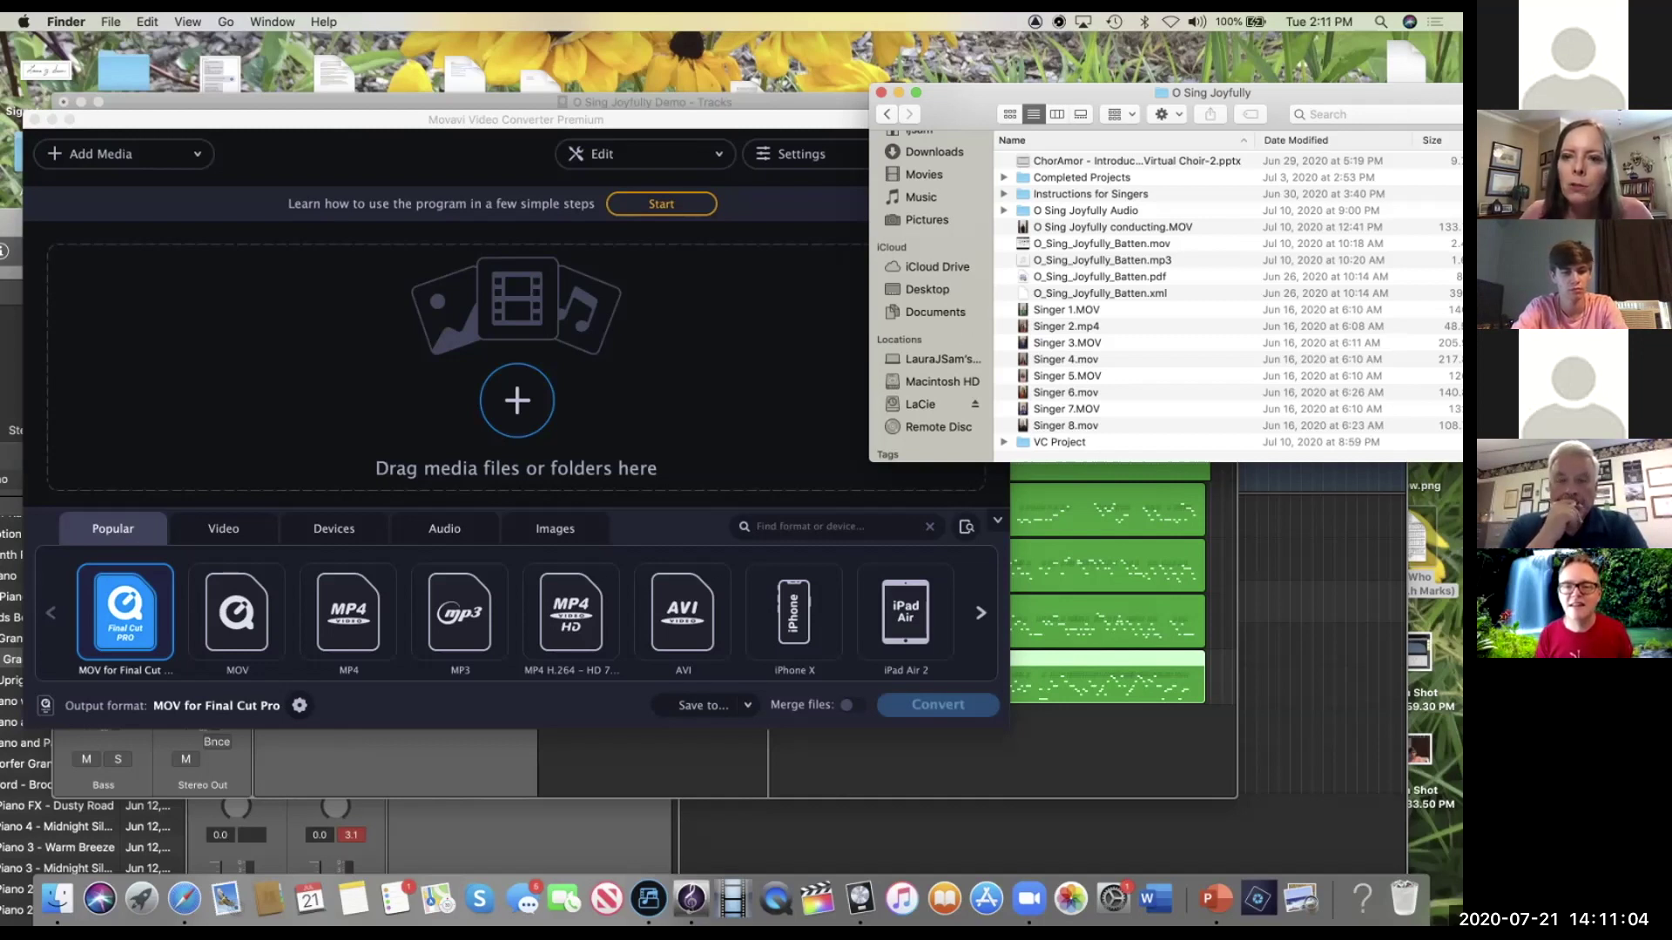
Step: Add Singer 2.mp4 to the converter for MOV for Final Cut Pro output, and hide the converter without converting
drag(1064, 309, 340, 312)
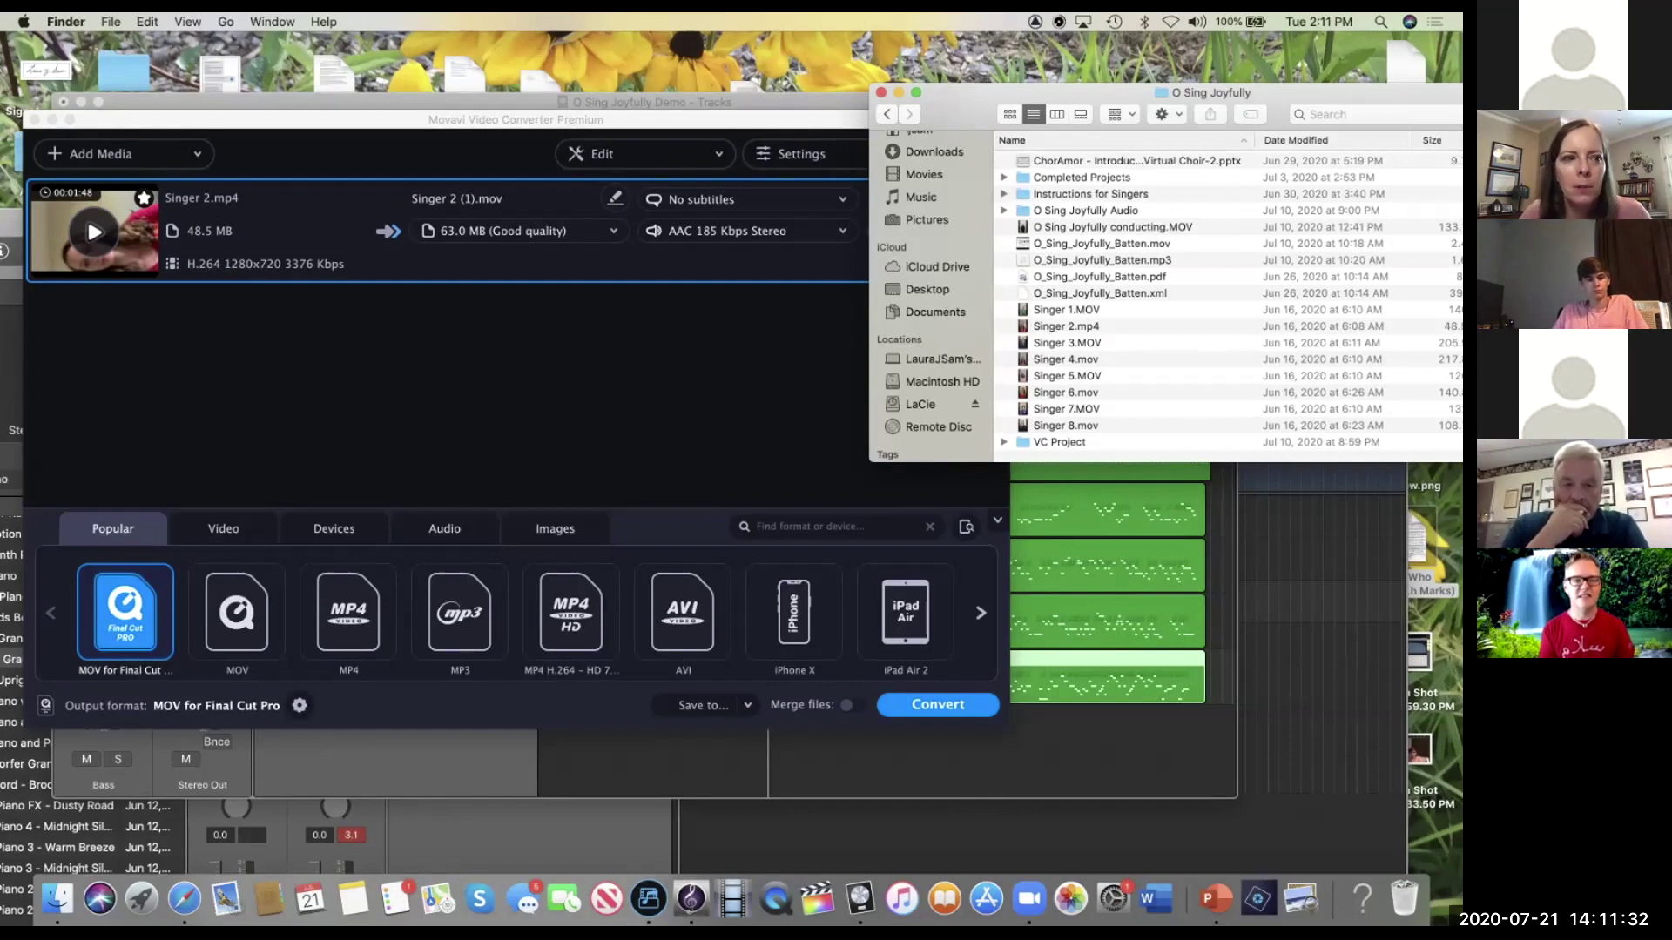
key(super+Tab)
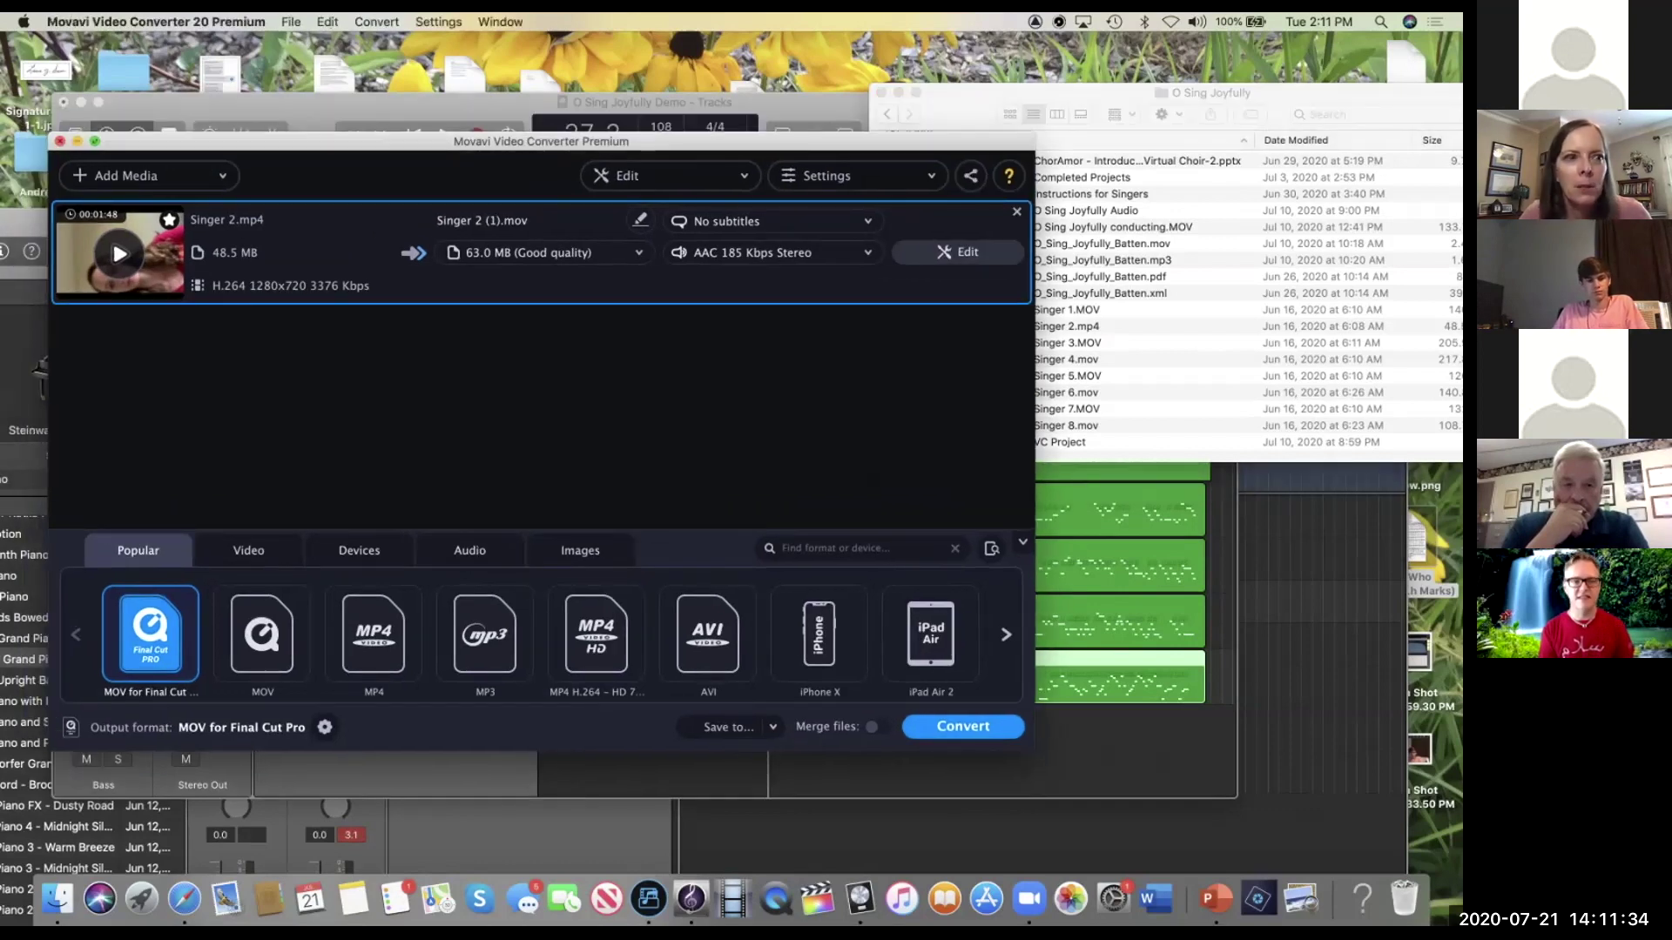
key(super+h)
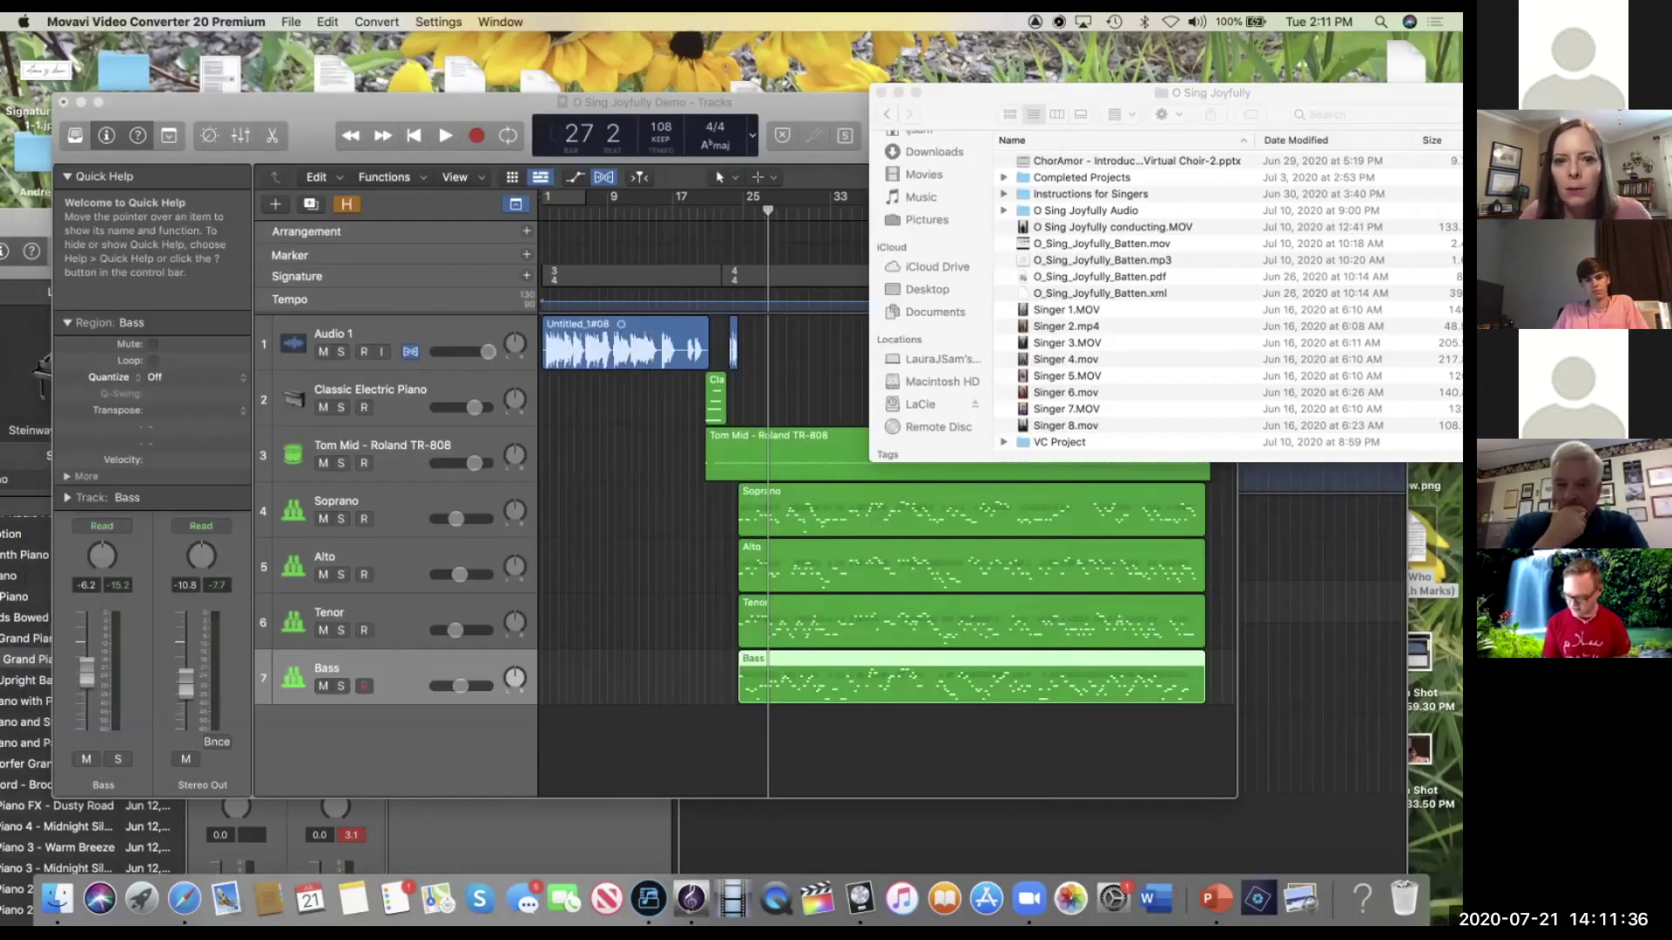
Step: Import only the audio of Singer 1FCP.mov from VC Project's Videos folder in Finder as a new track in Logic Pro X
drag(1045, 92, 681, 103)
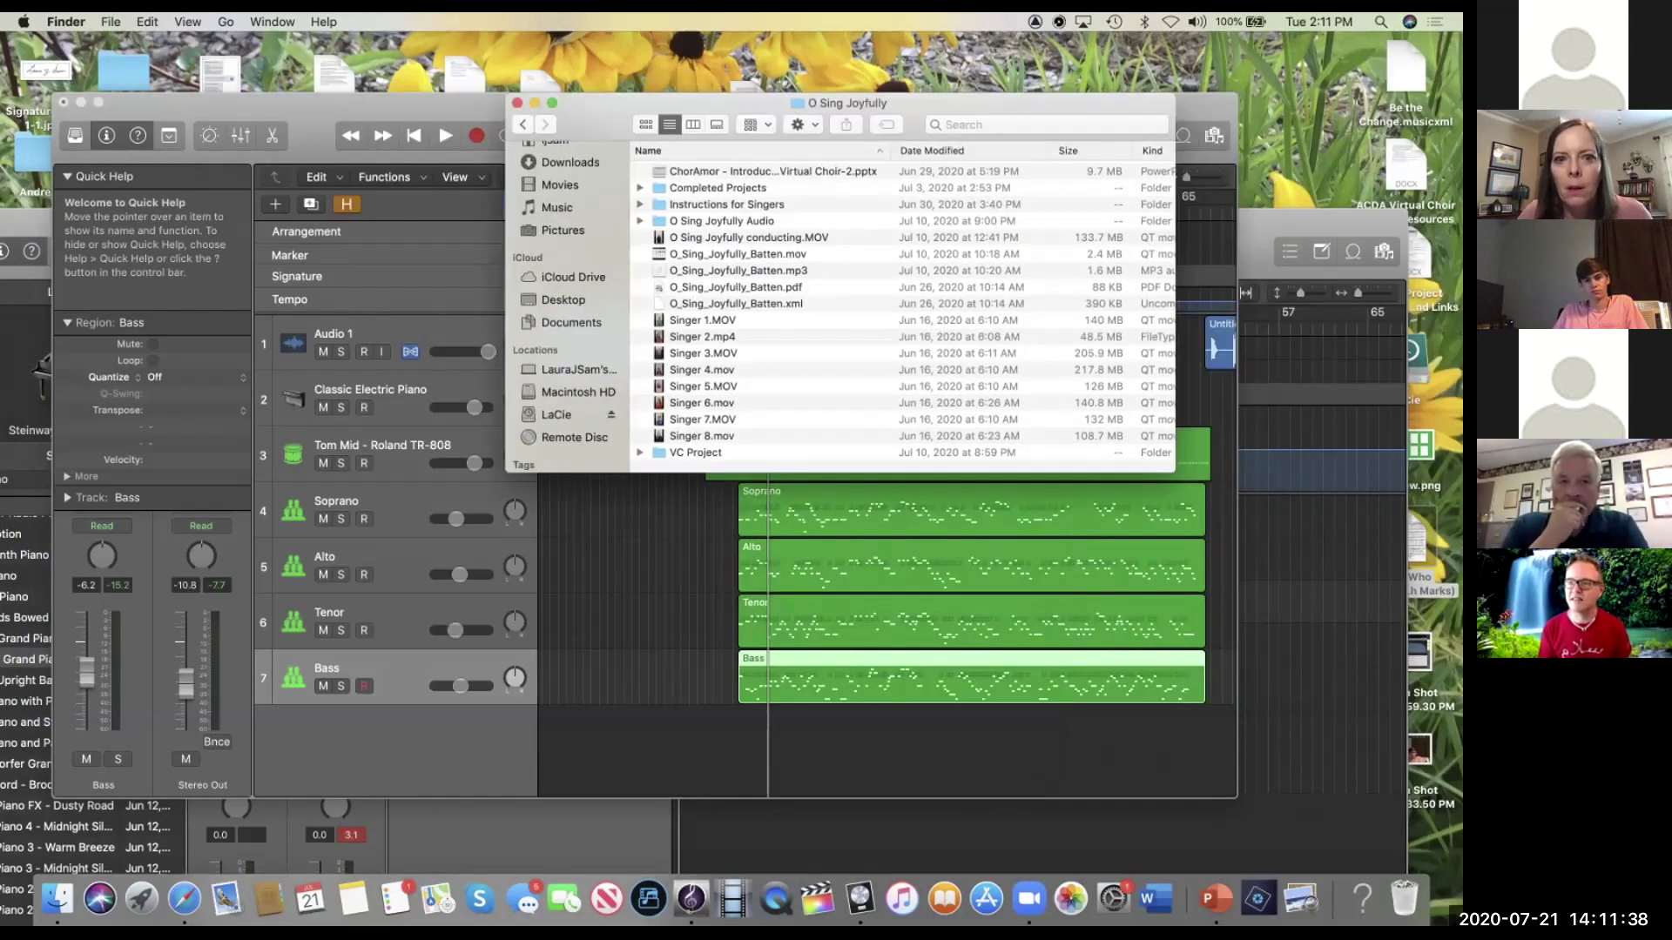
double_click(696, 452)
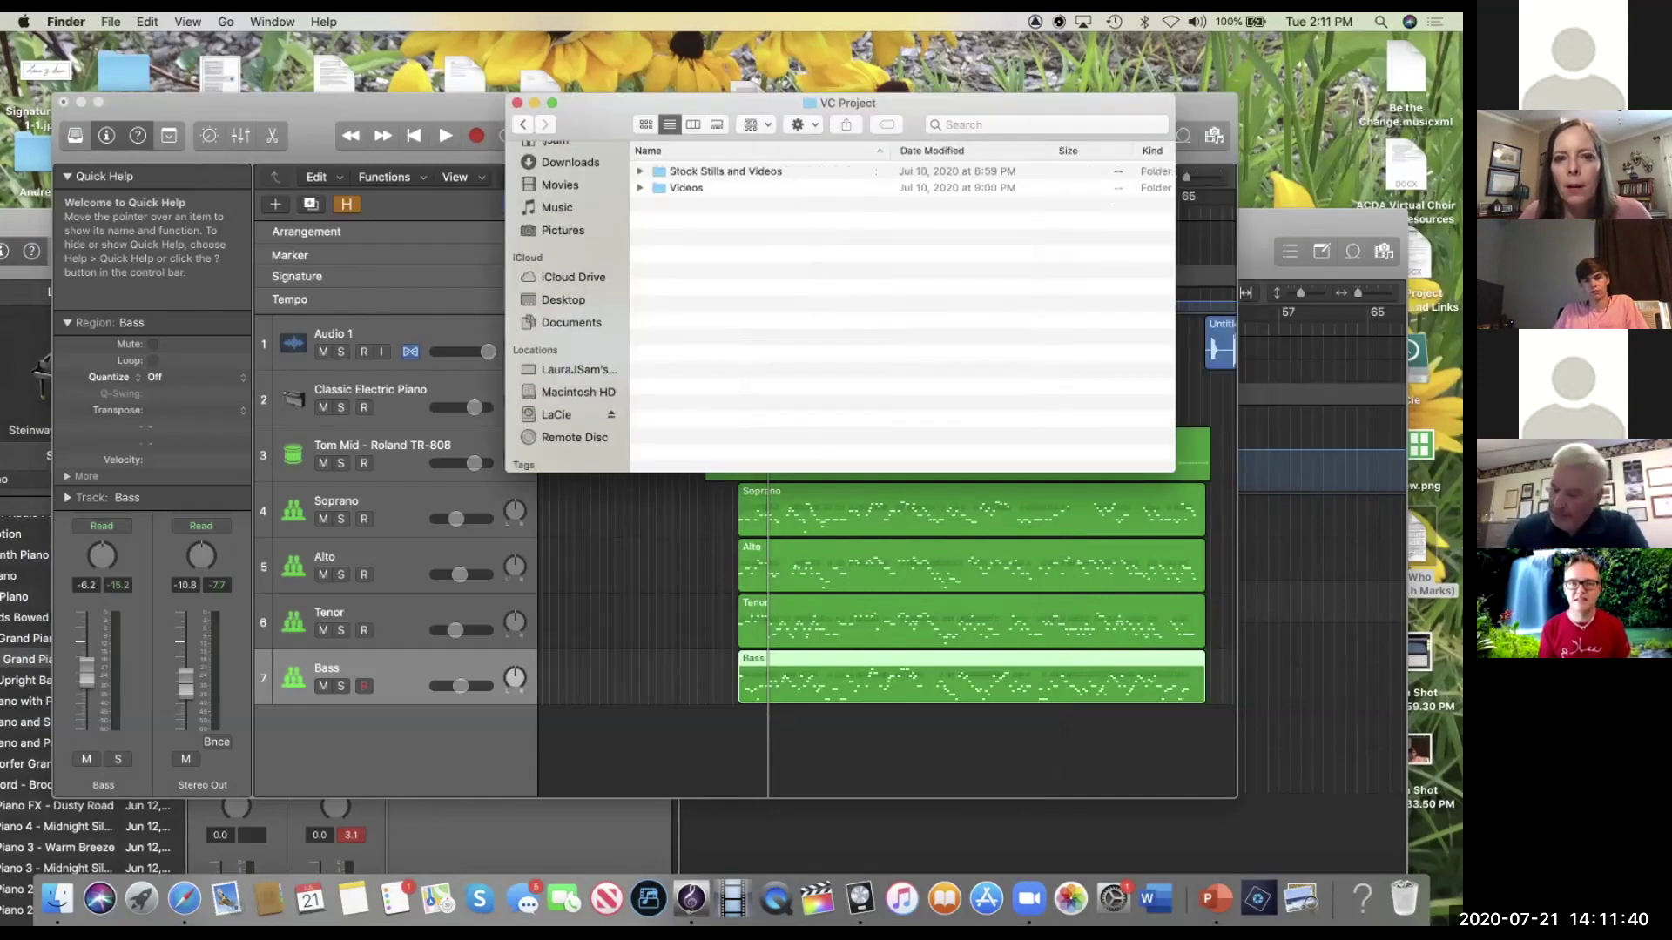
click(687, 188)
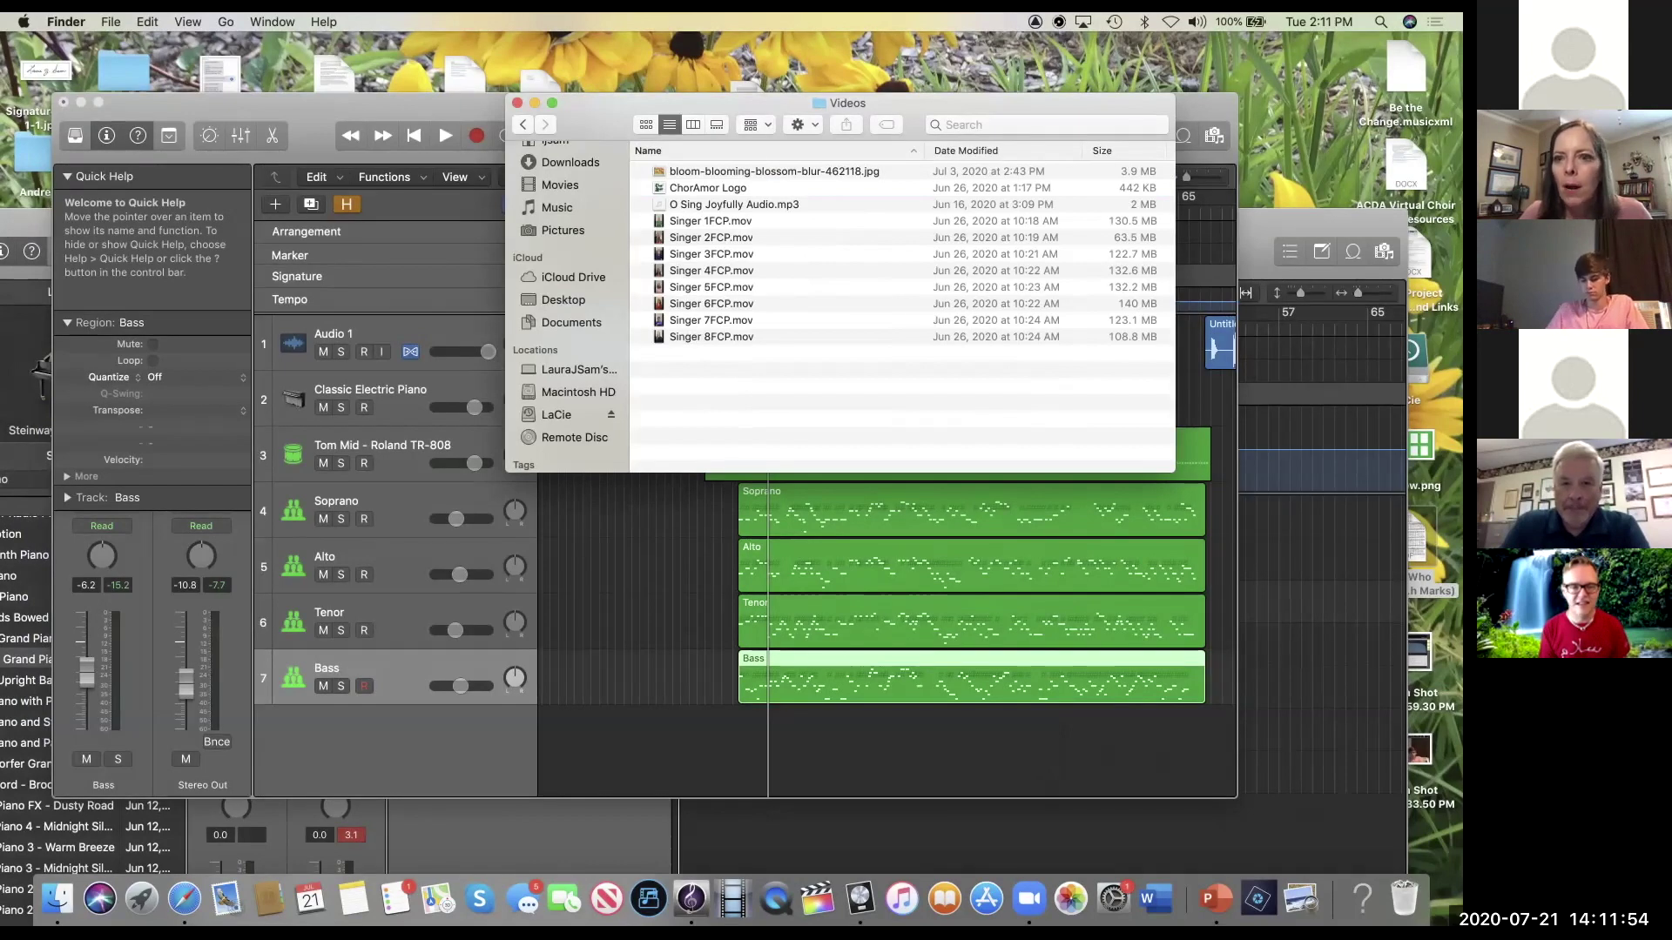
drag(767, 103, 1108, 79)
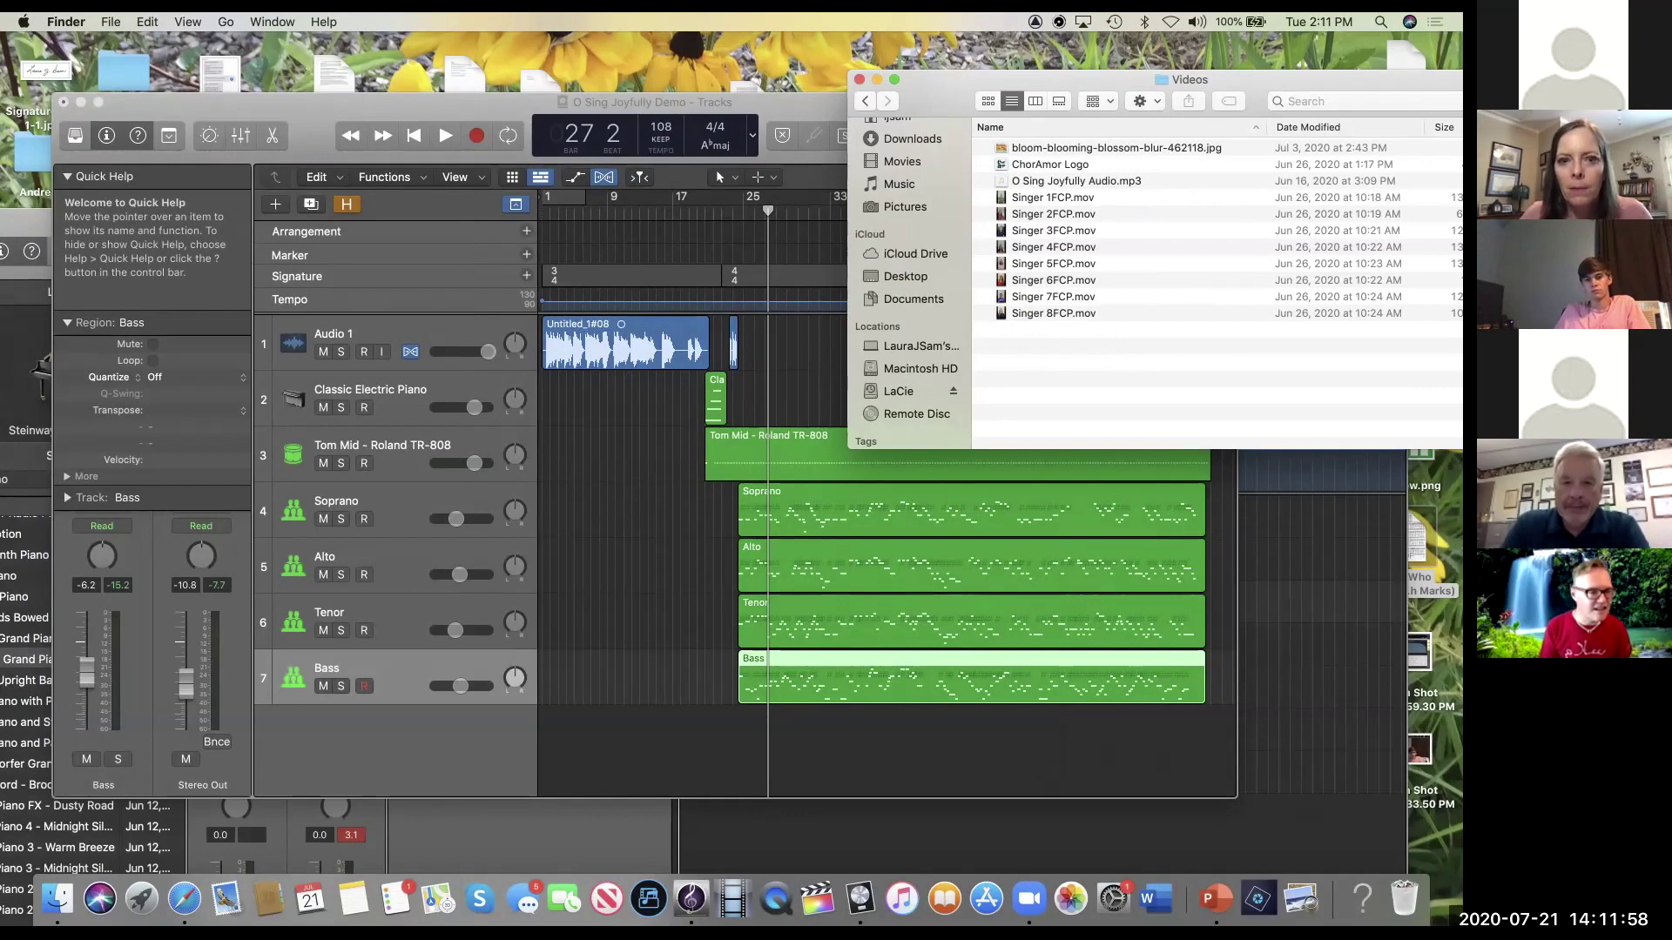
drag(1052, 196, 633, 735)
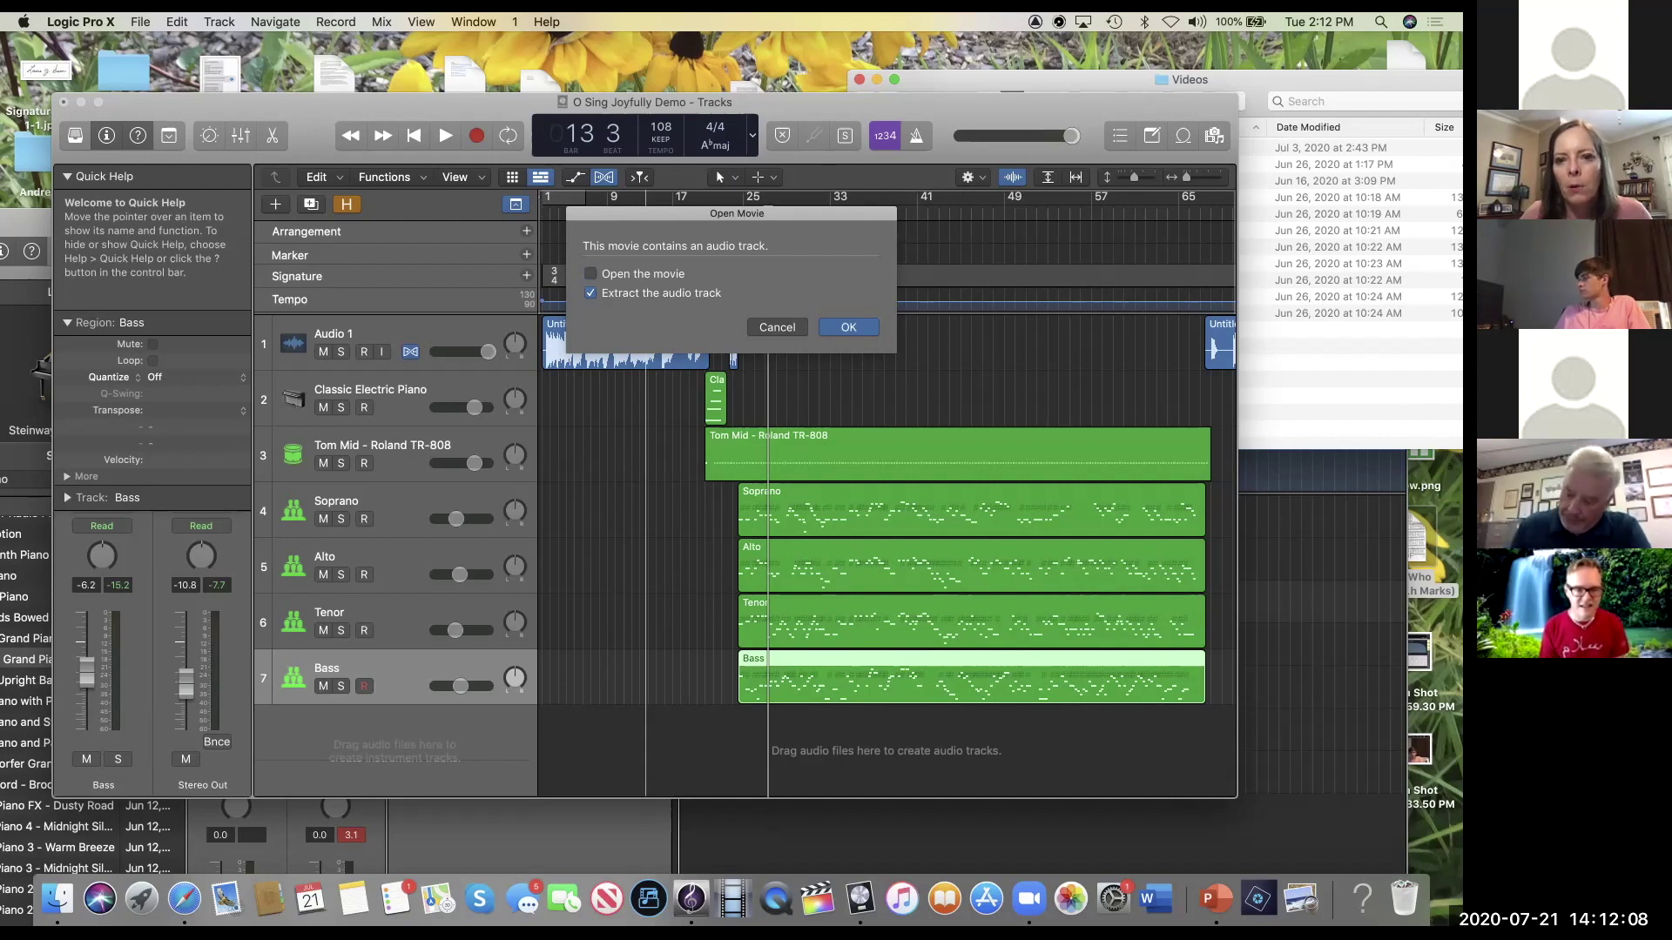
key(Return)
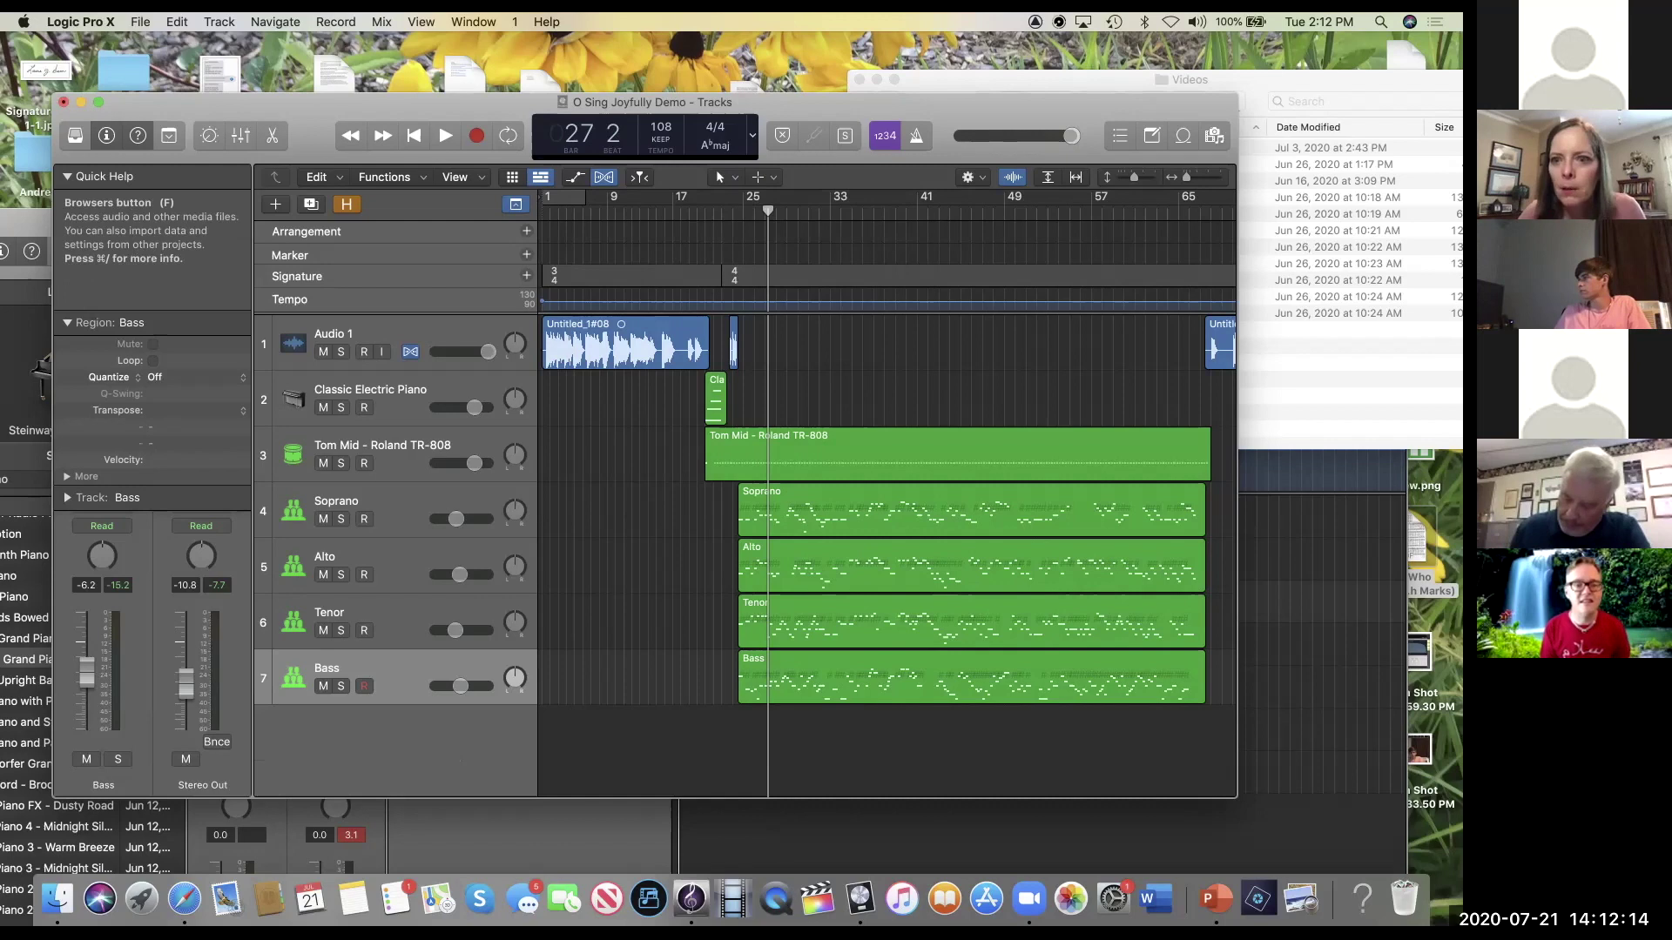
Step: Add Singer 2FCP.mov through Singer 8FCP.mov to the Logic Pro X project as new tracks, extracting only each movie's audio
click(1054, 213)
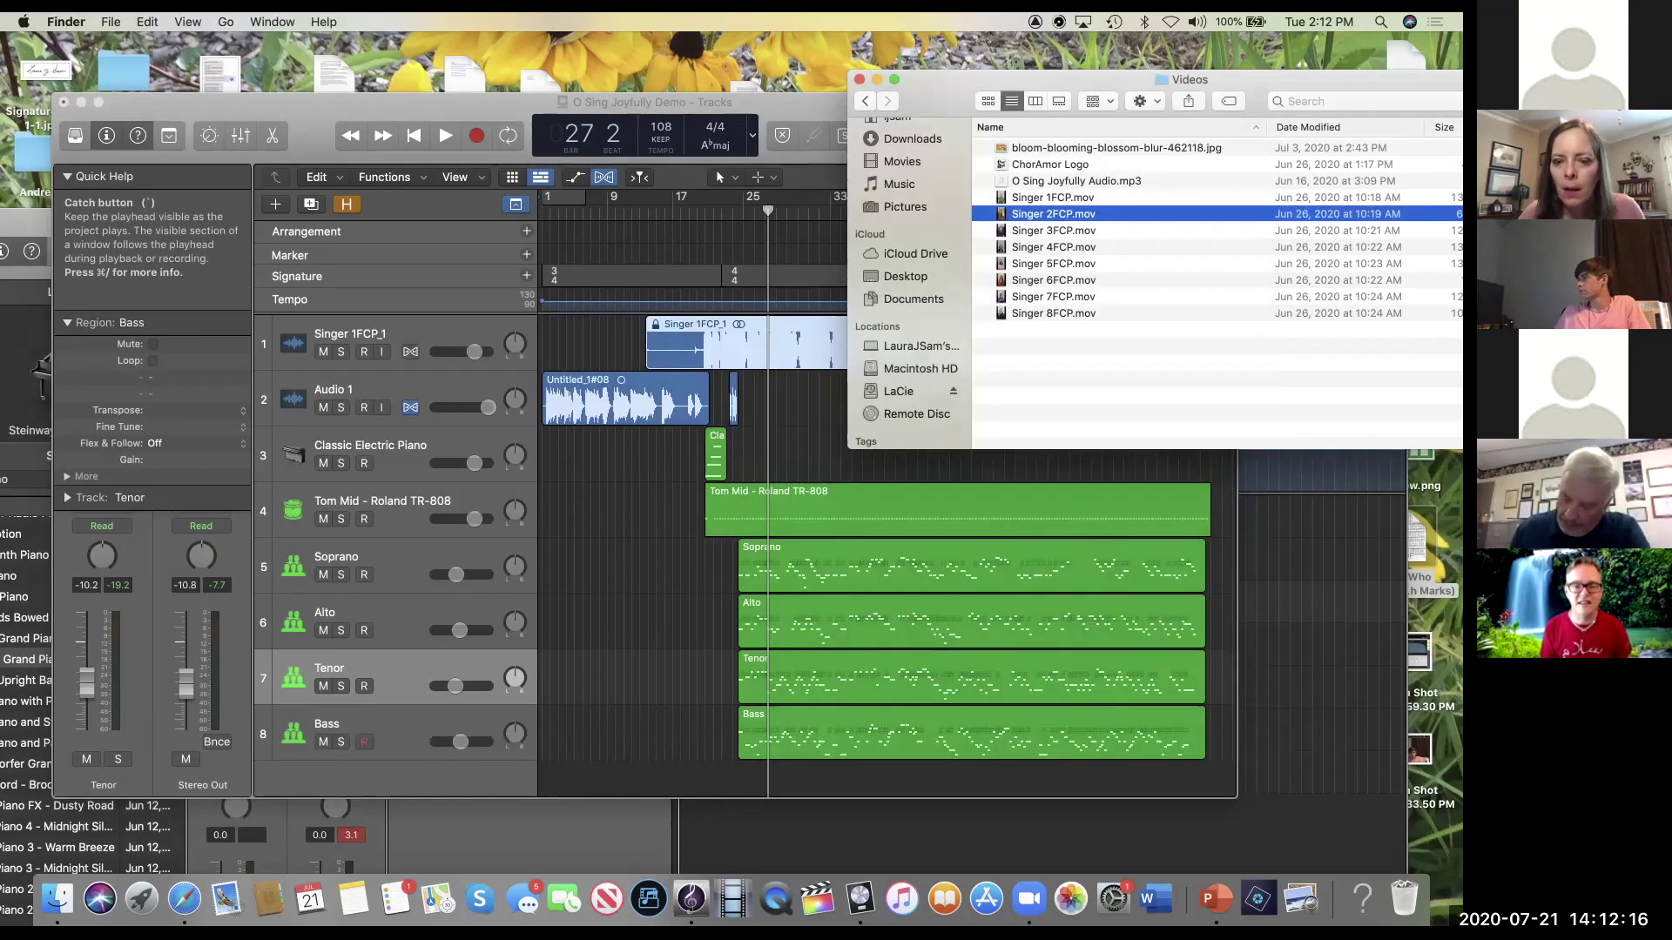
shift+click(1053, 312)
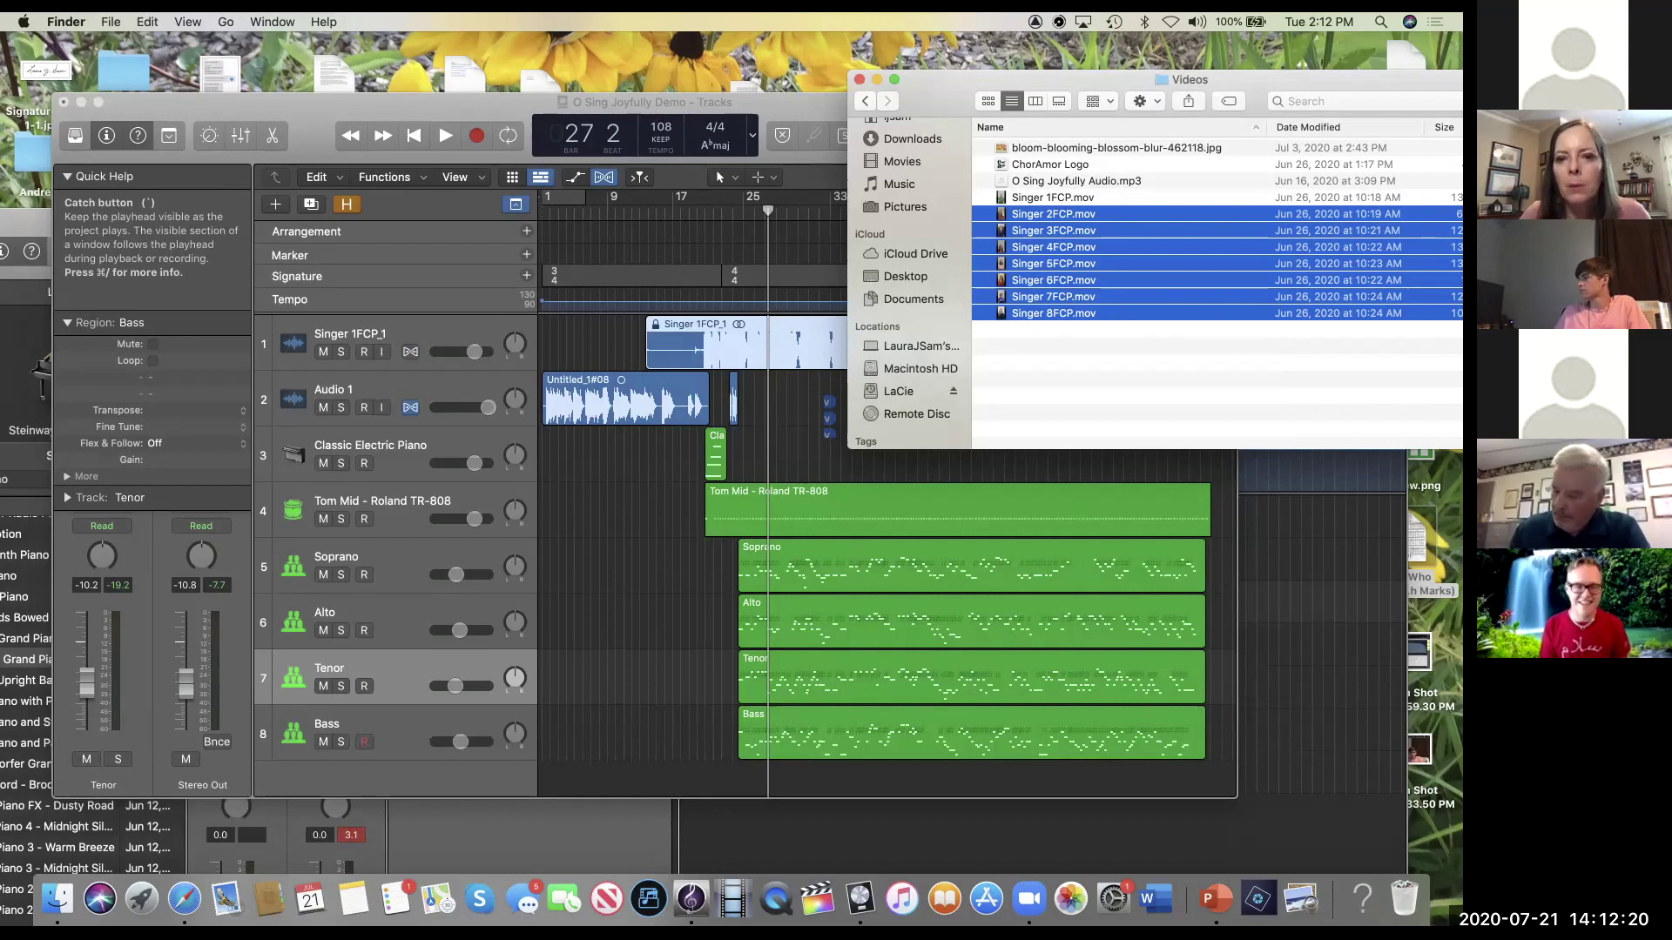
drag(1053, 312, 637, 776)
key(Return)
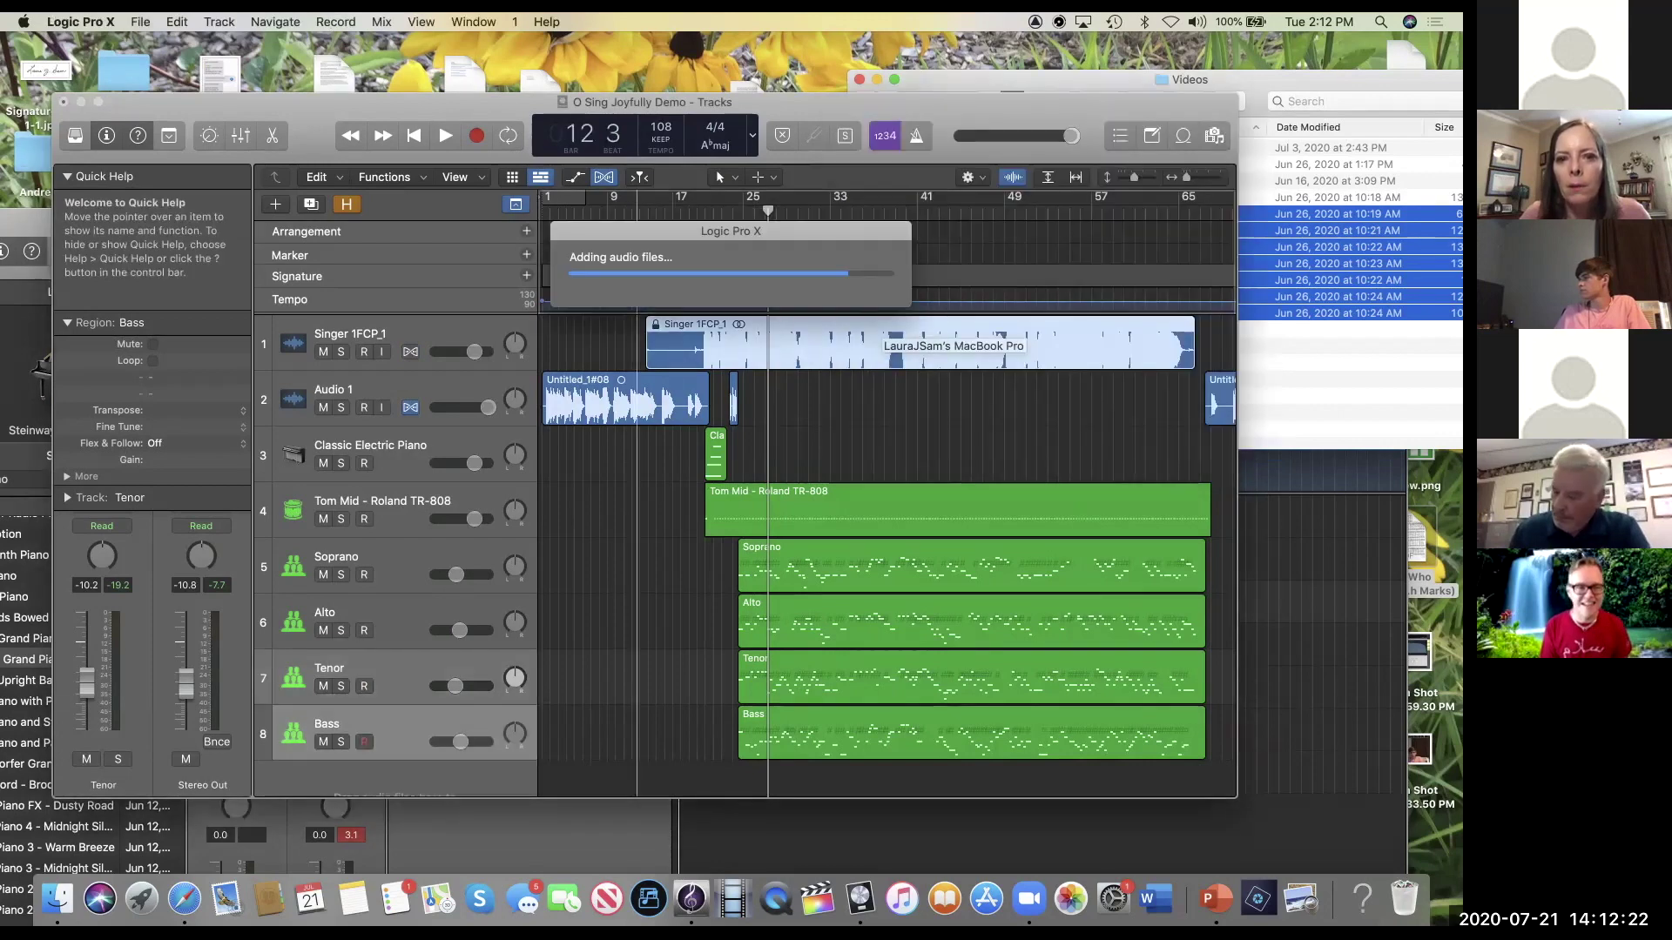
key(Return)
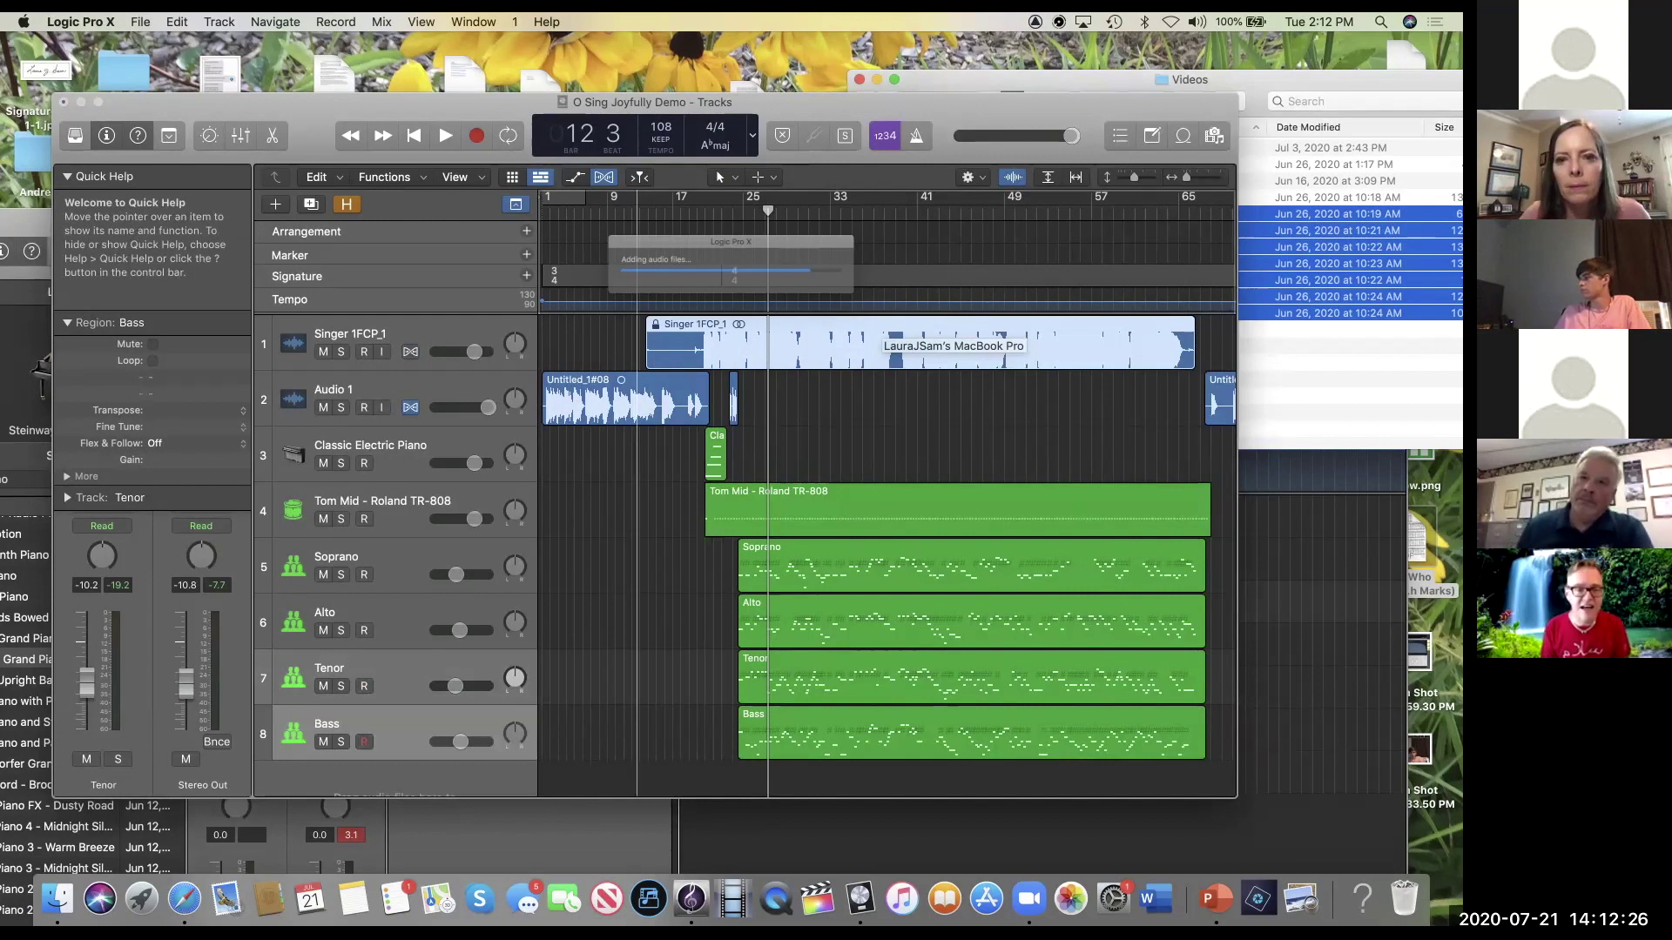
key(Return)
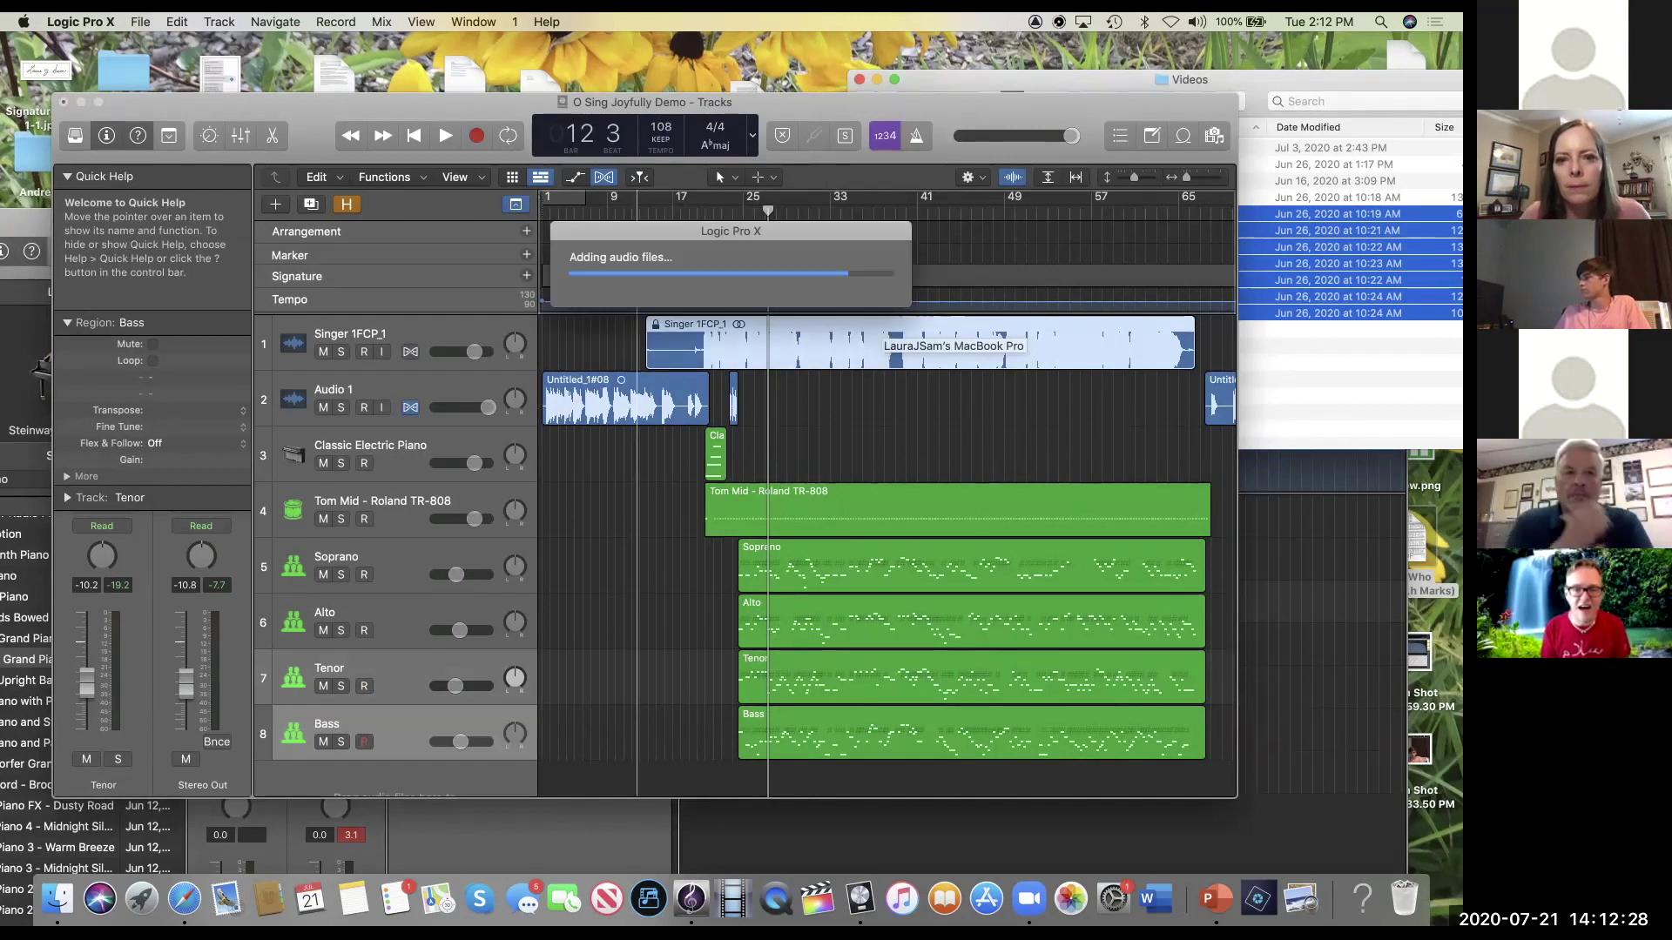
key(Return)
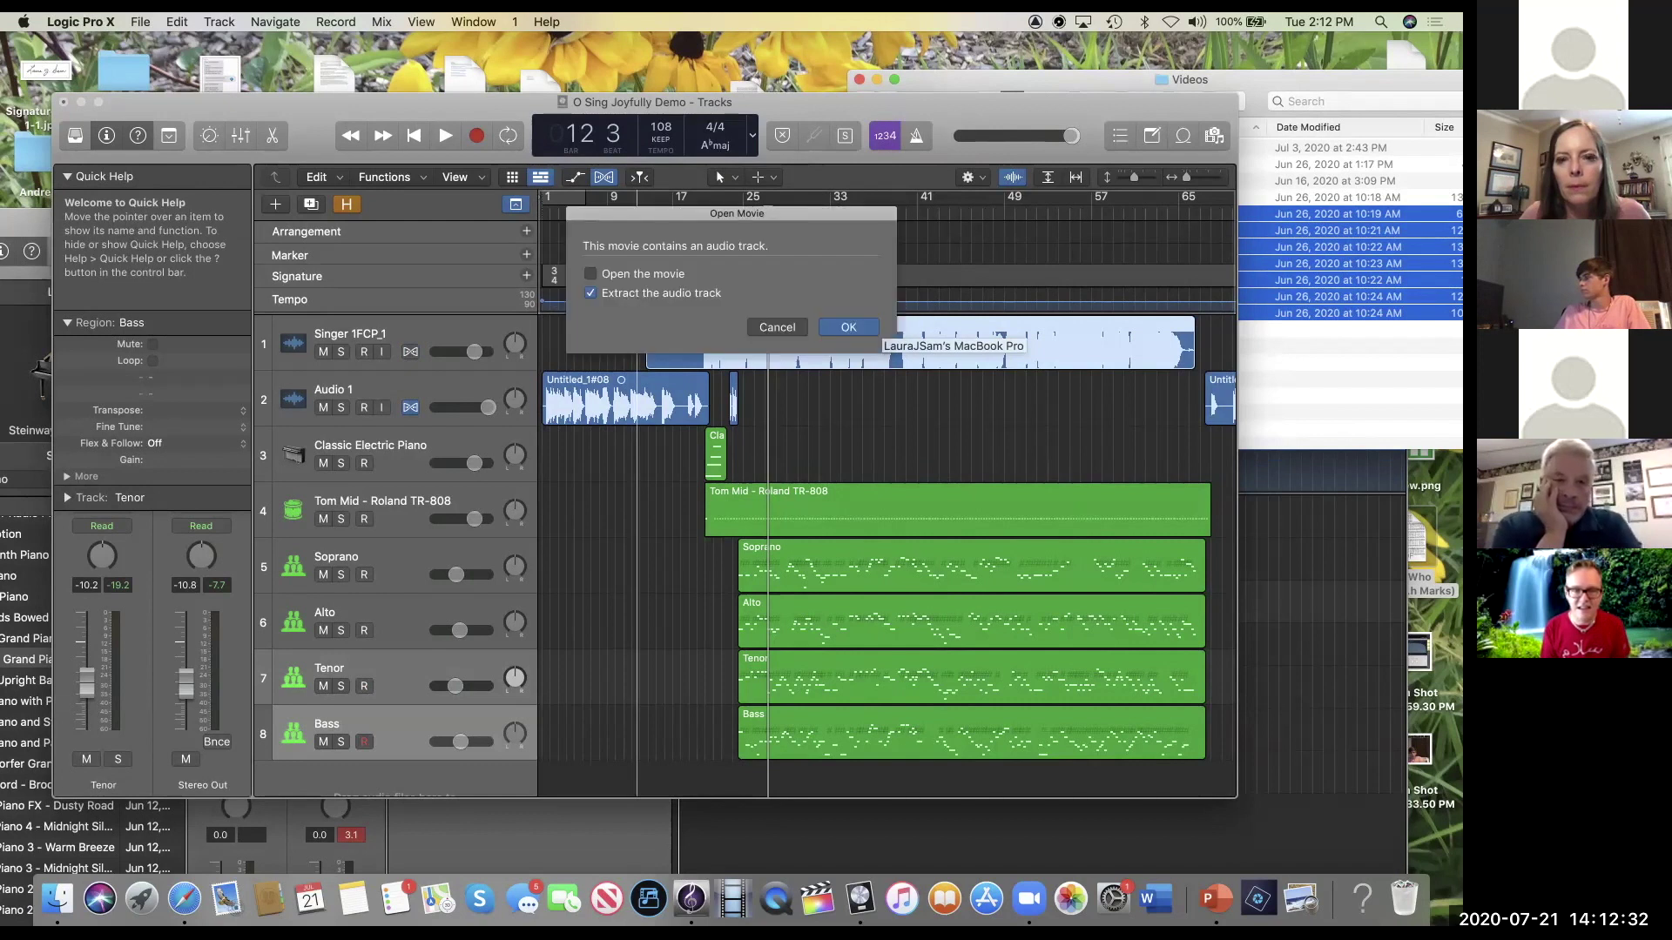
key(Return)
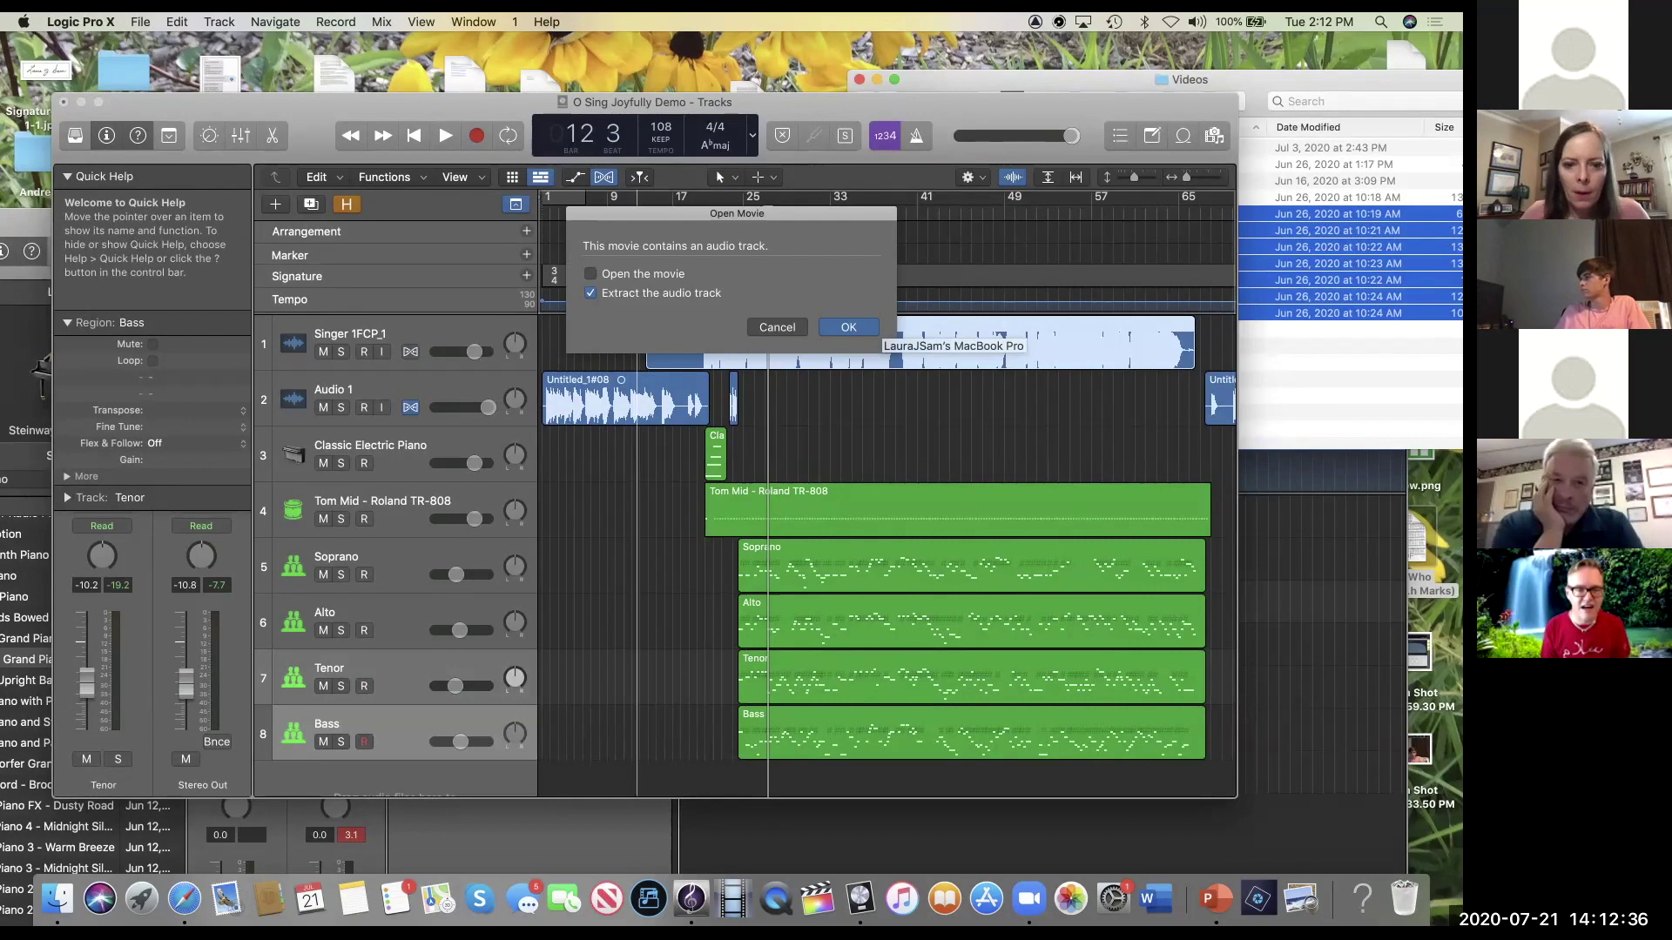
key(Return)
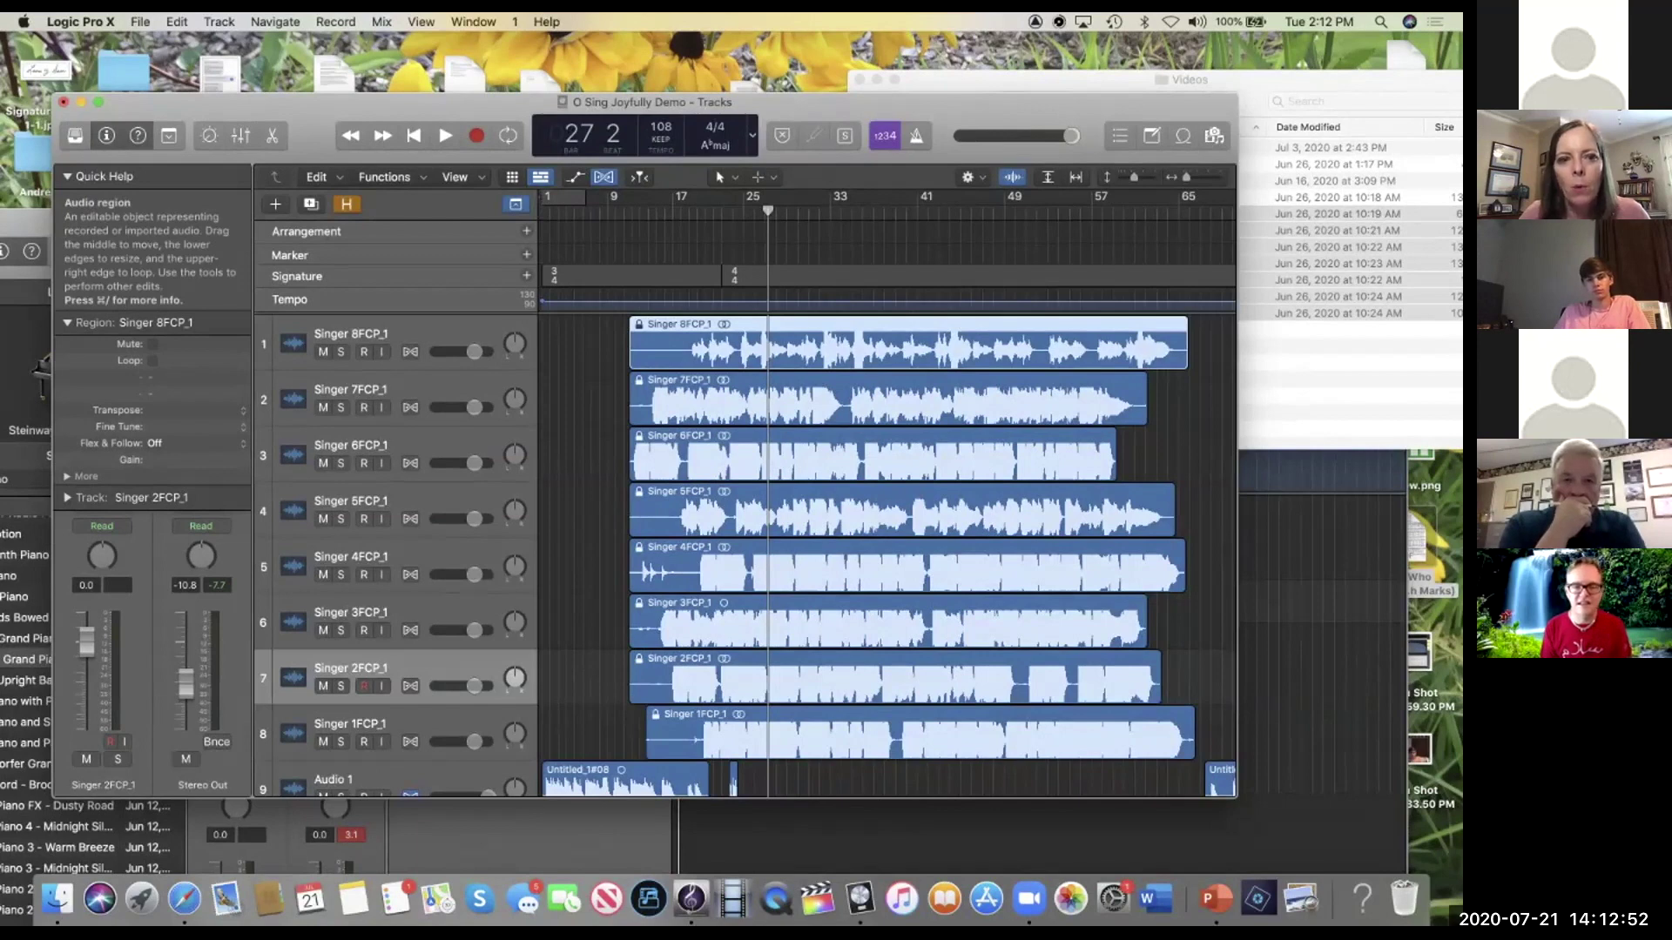
Step: Select the Singer 8FCP_1 track and look through the imported singer tracks and the guide tracks below them
click(351, 333)
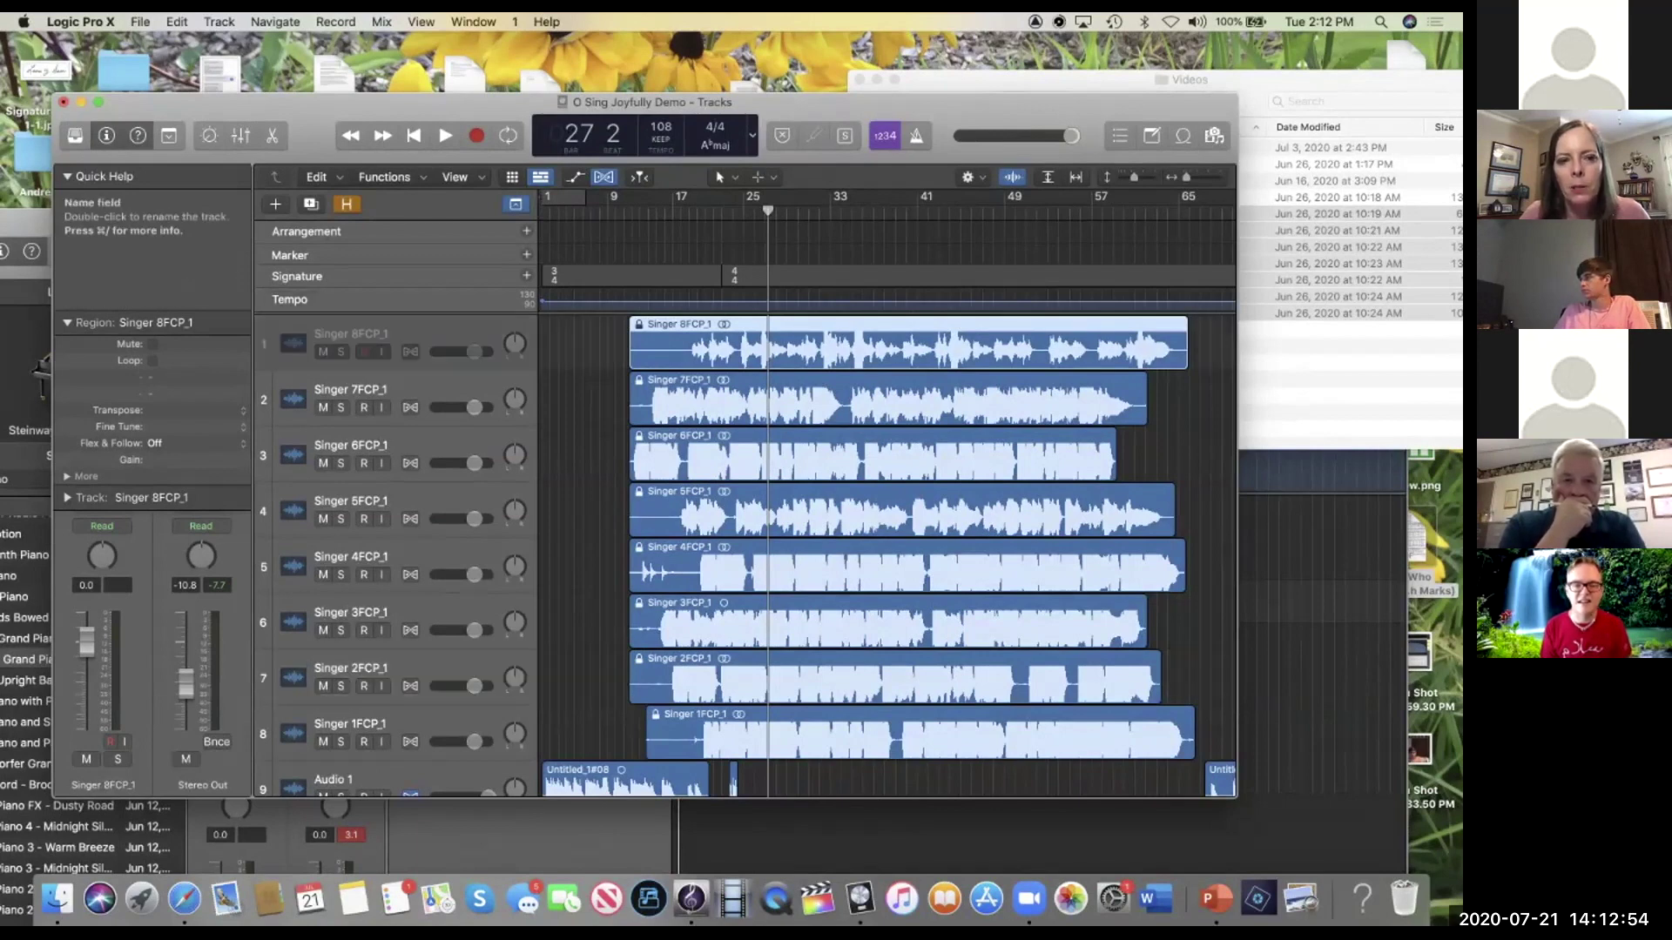
mouse_move(351, 333)
mouse_down()
mouse_move(351, 411)
mouse_move(350, 333)
mouse_up()
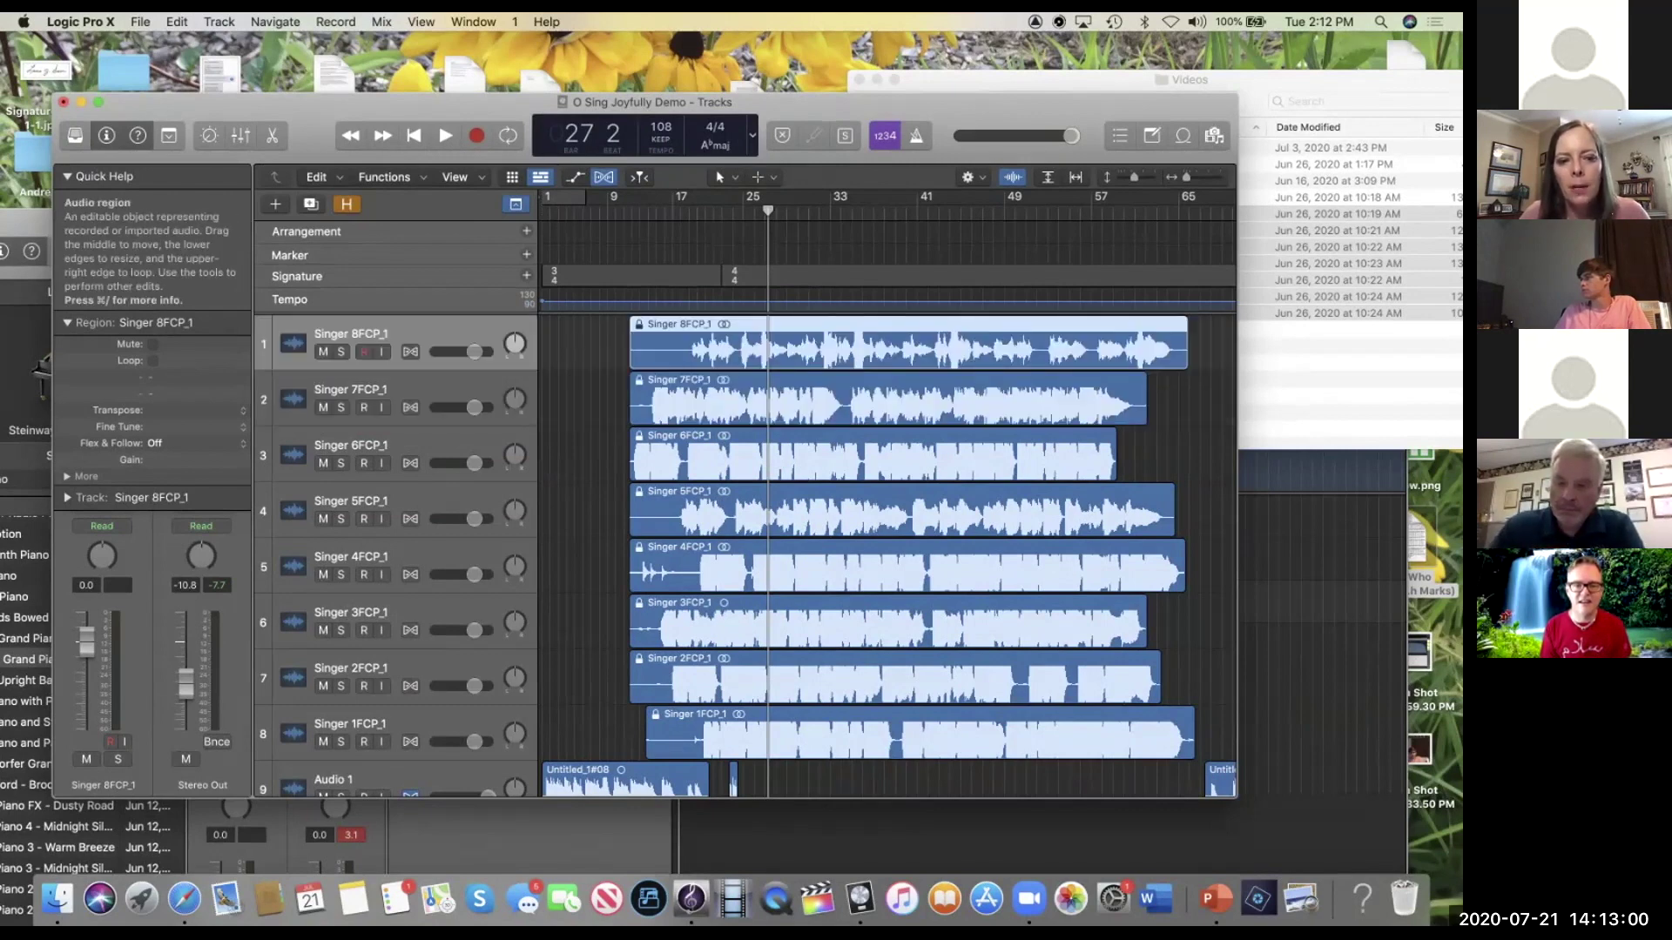
scroll(392, 557, down, 5)
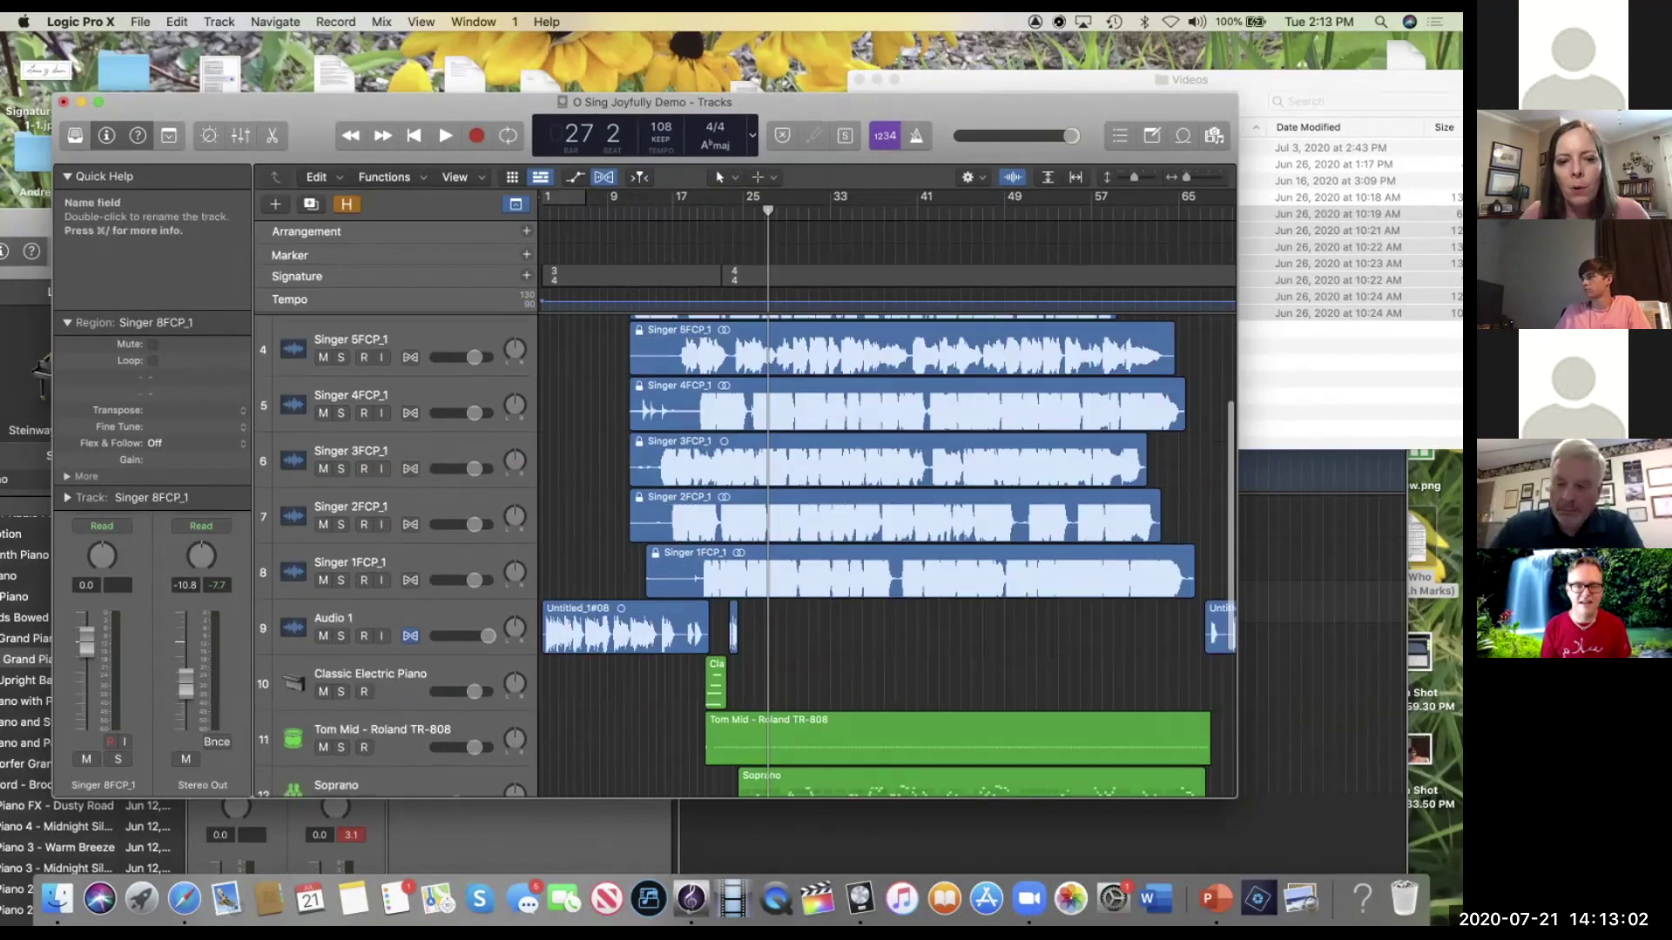
scroll(391, 558, down, 1)
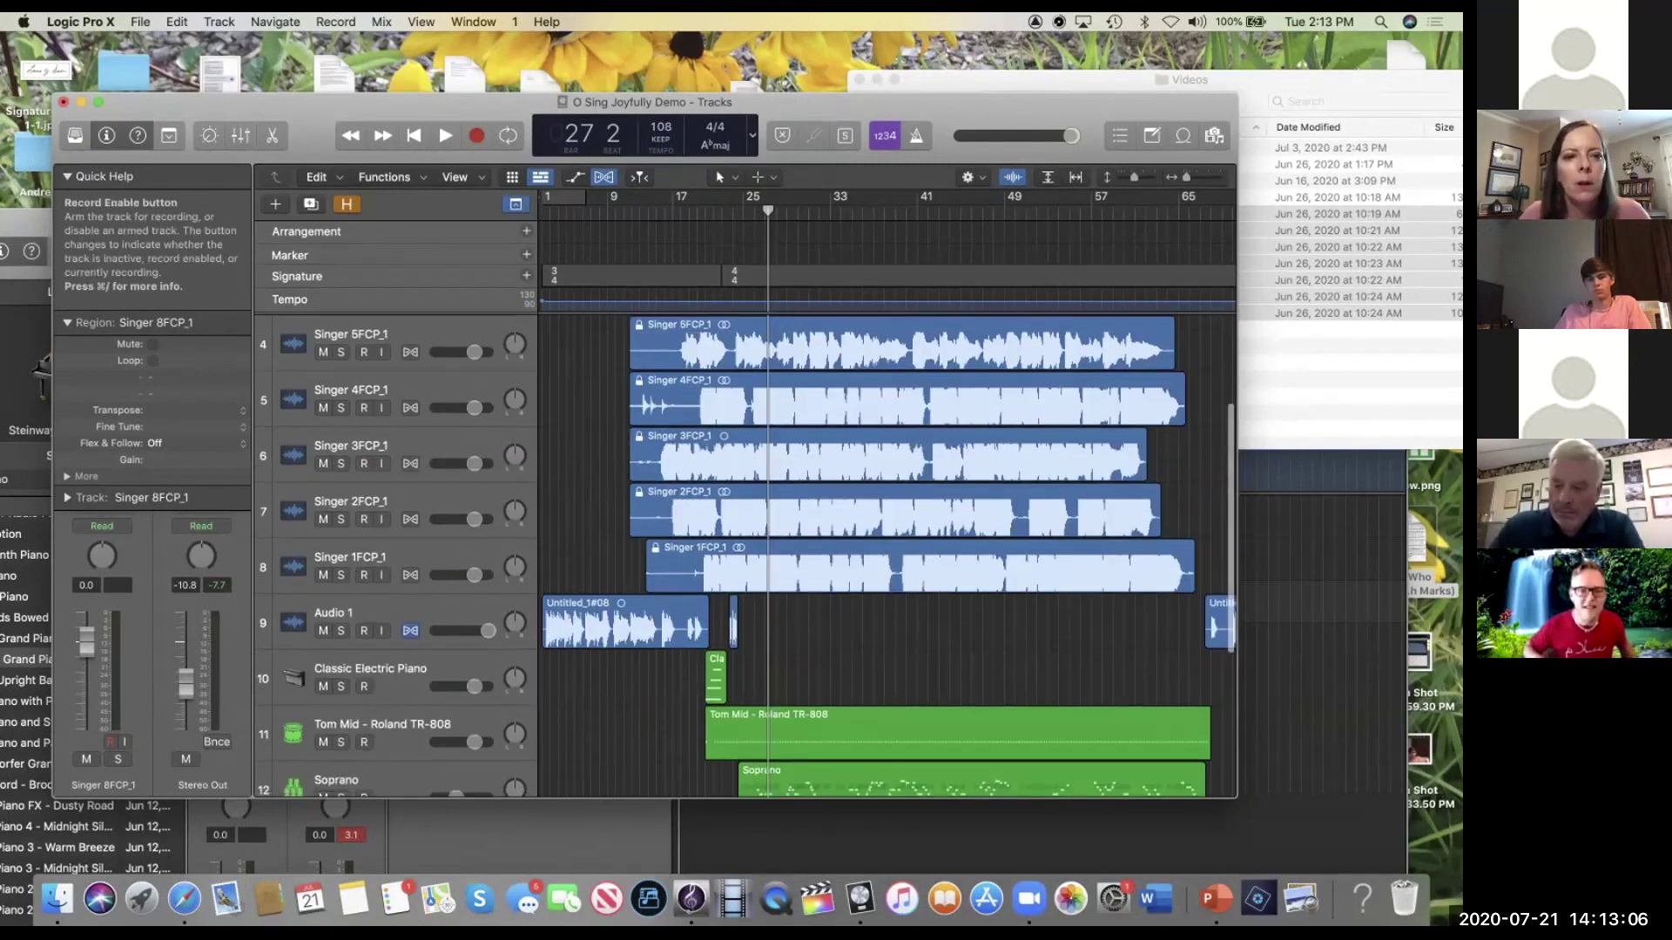
scroll(366, 557, up, 5)
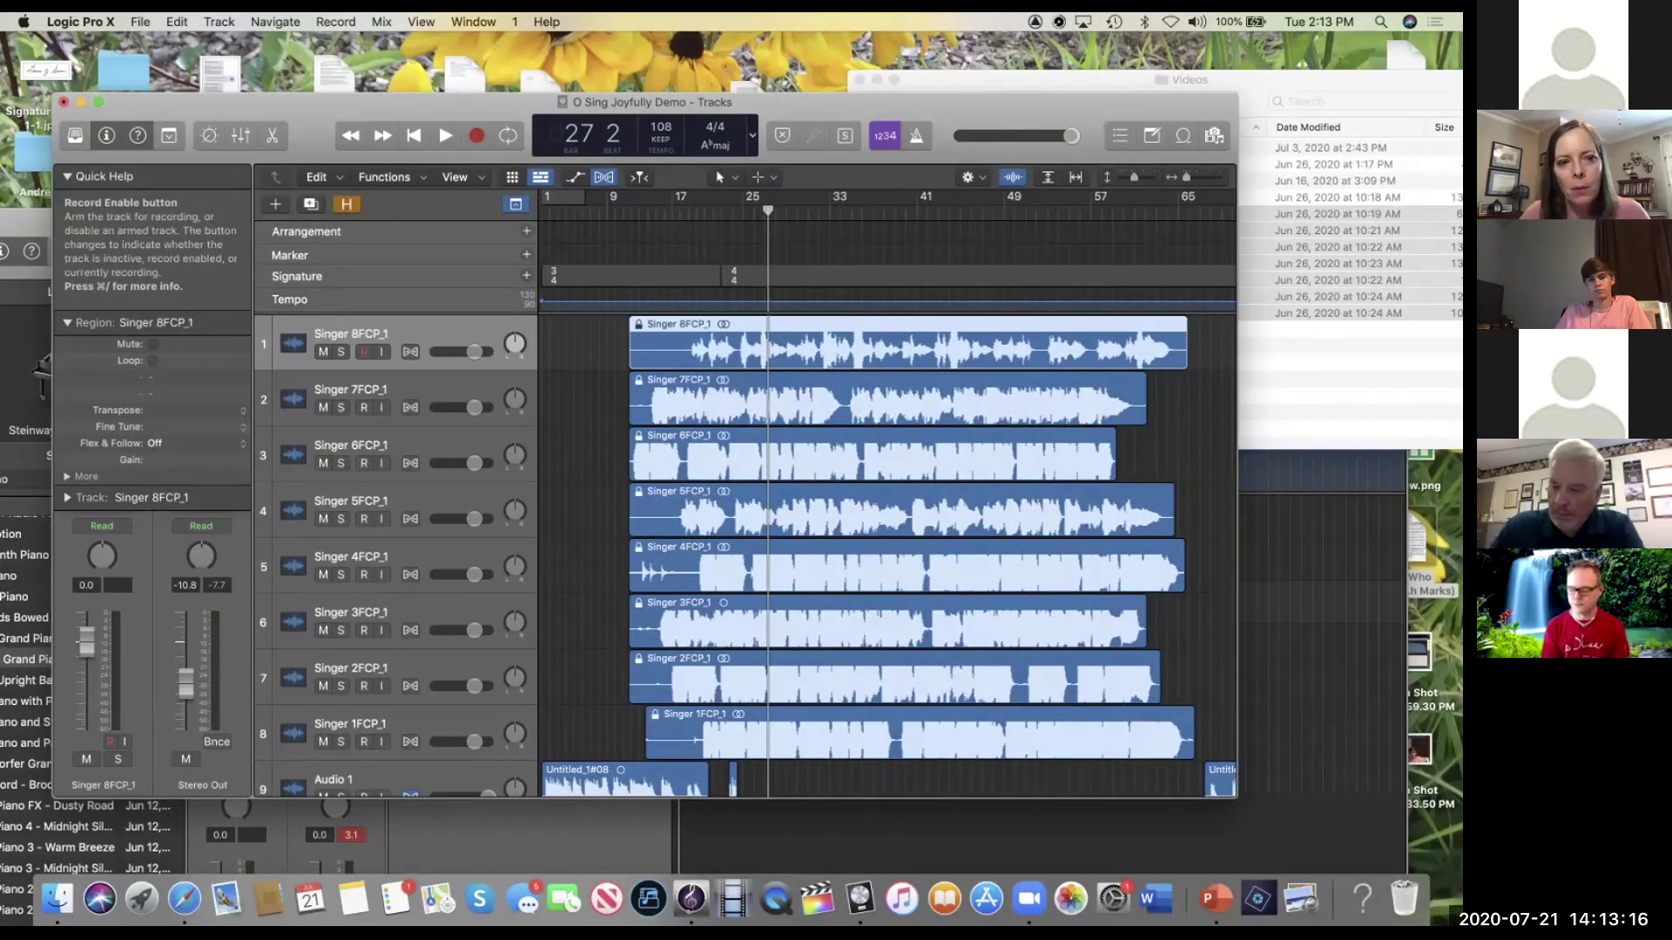
Step: Try renaming the Singer 8FCP_1 track Soprano and the Singer 7FCP_1 track Alto, and undo both renames
double_click(347, 334)
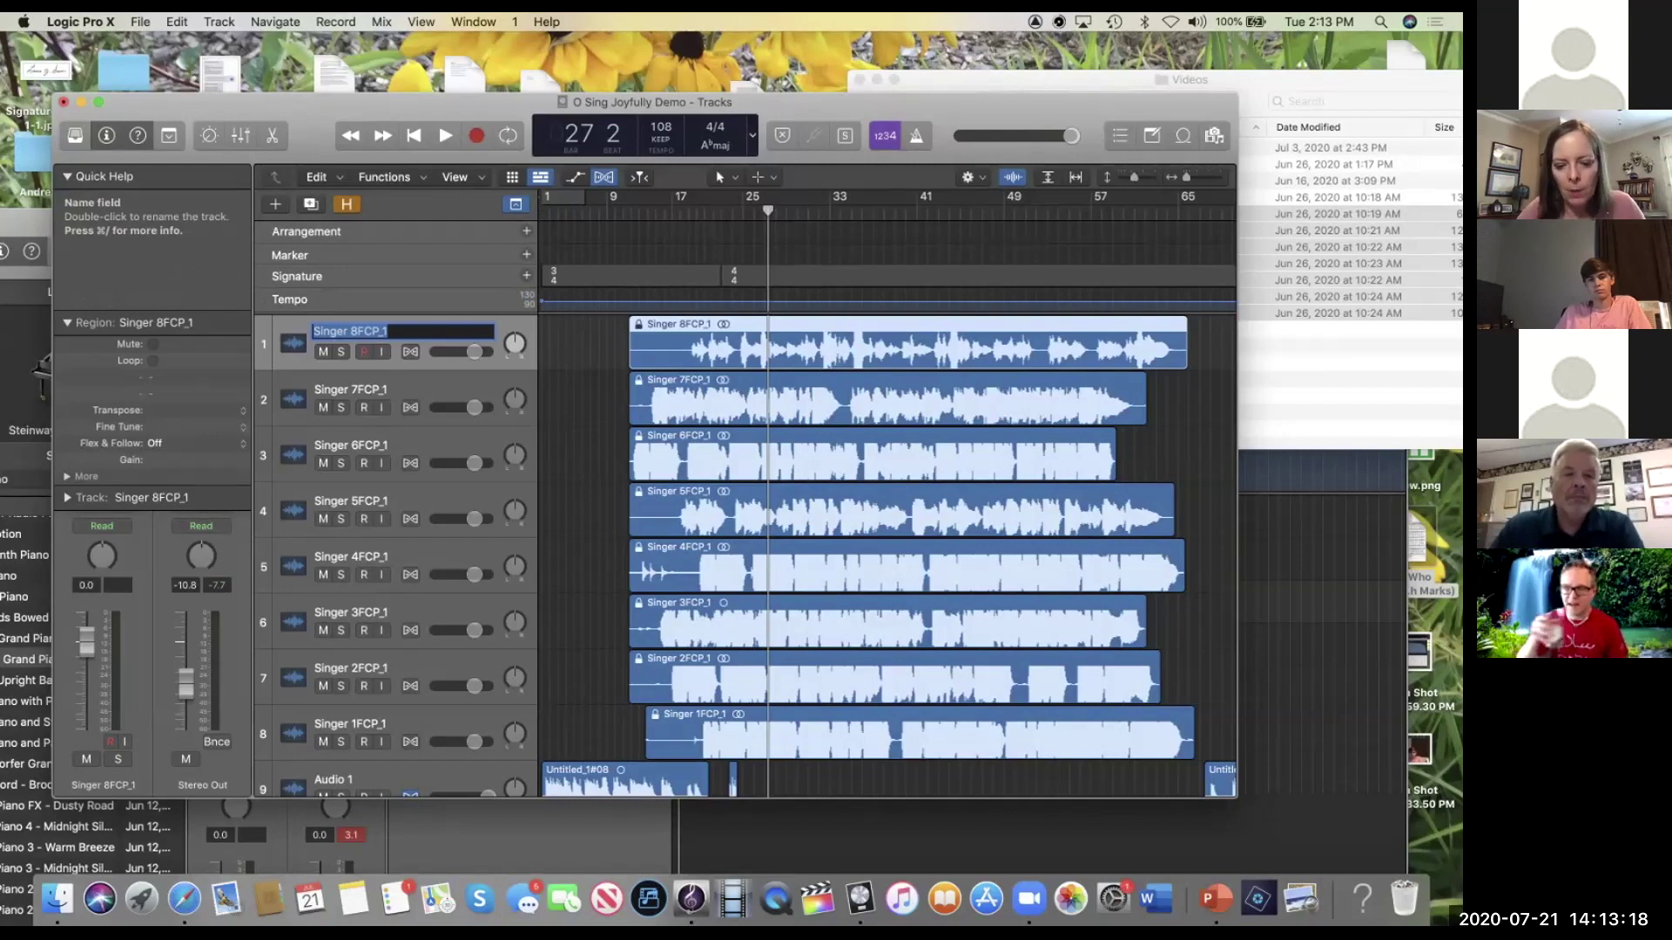
text(Soprano)
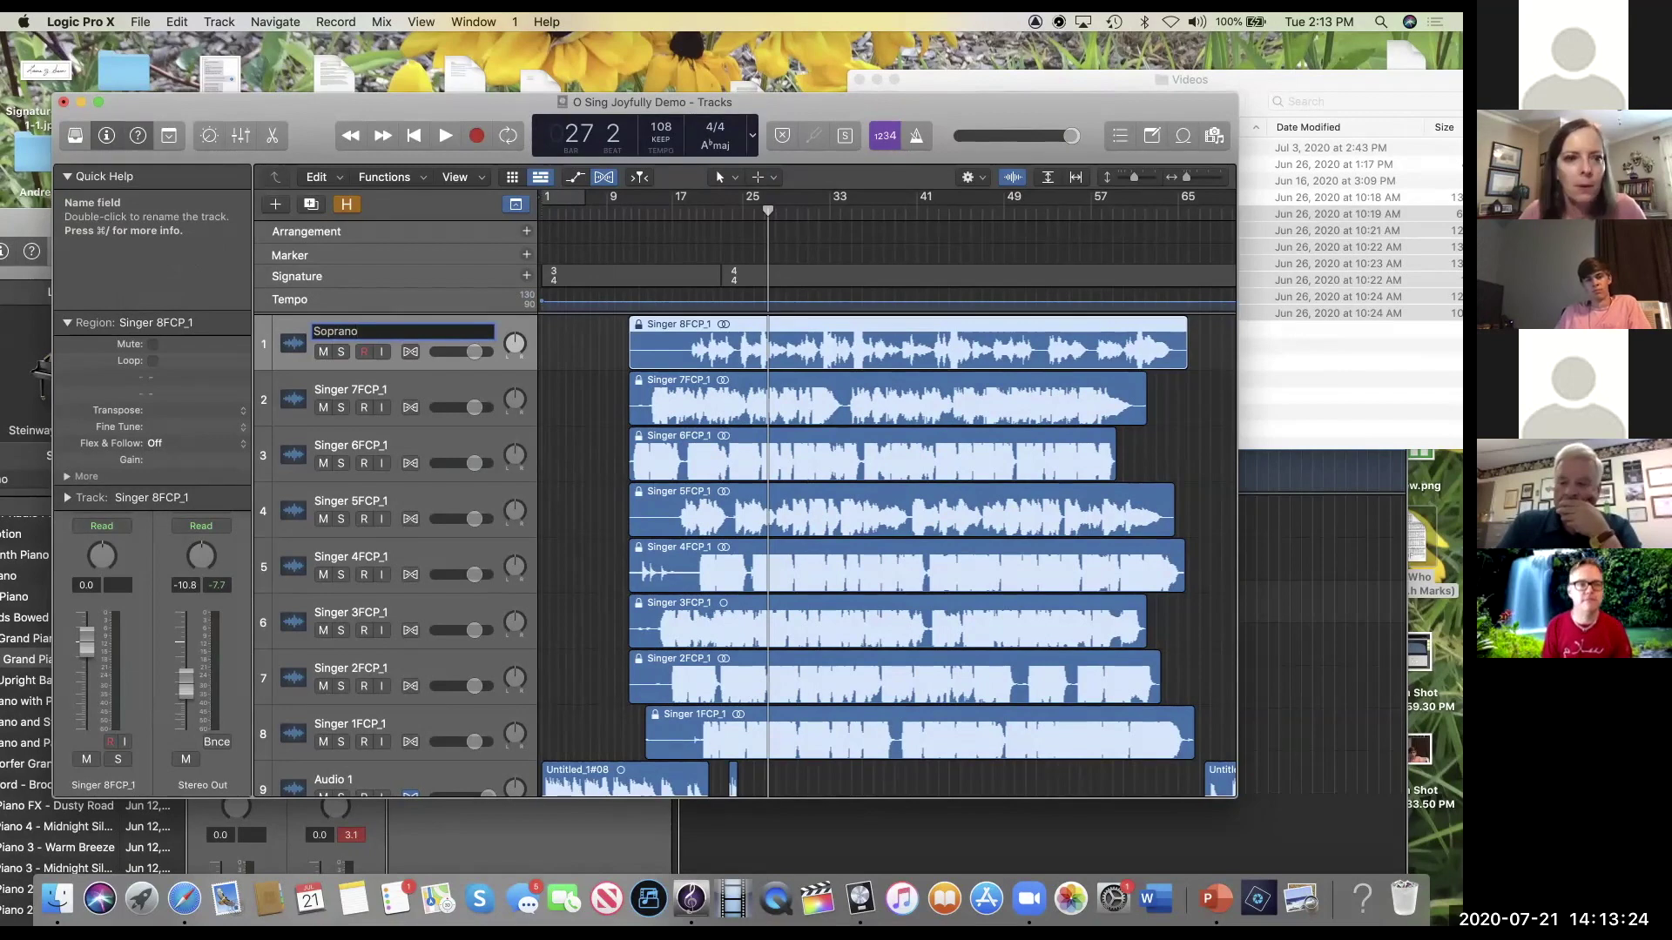
key(Return)
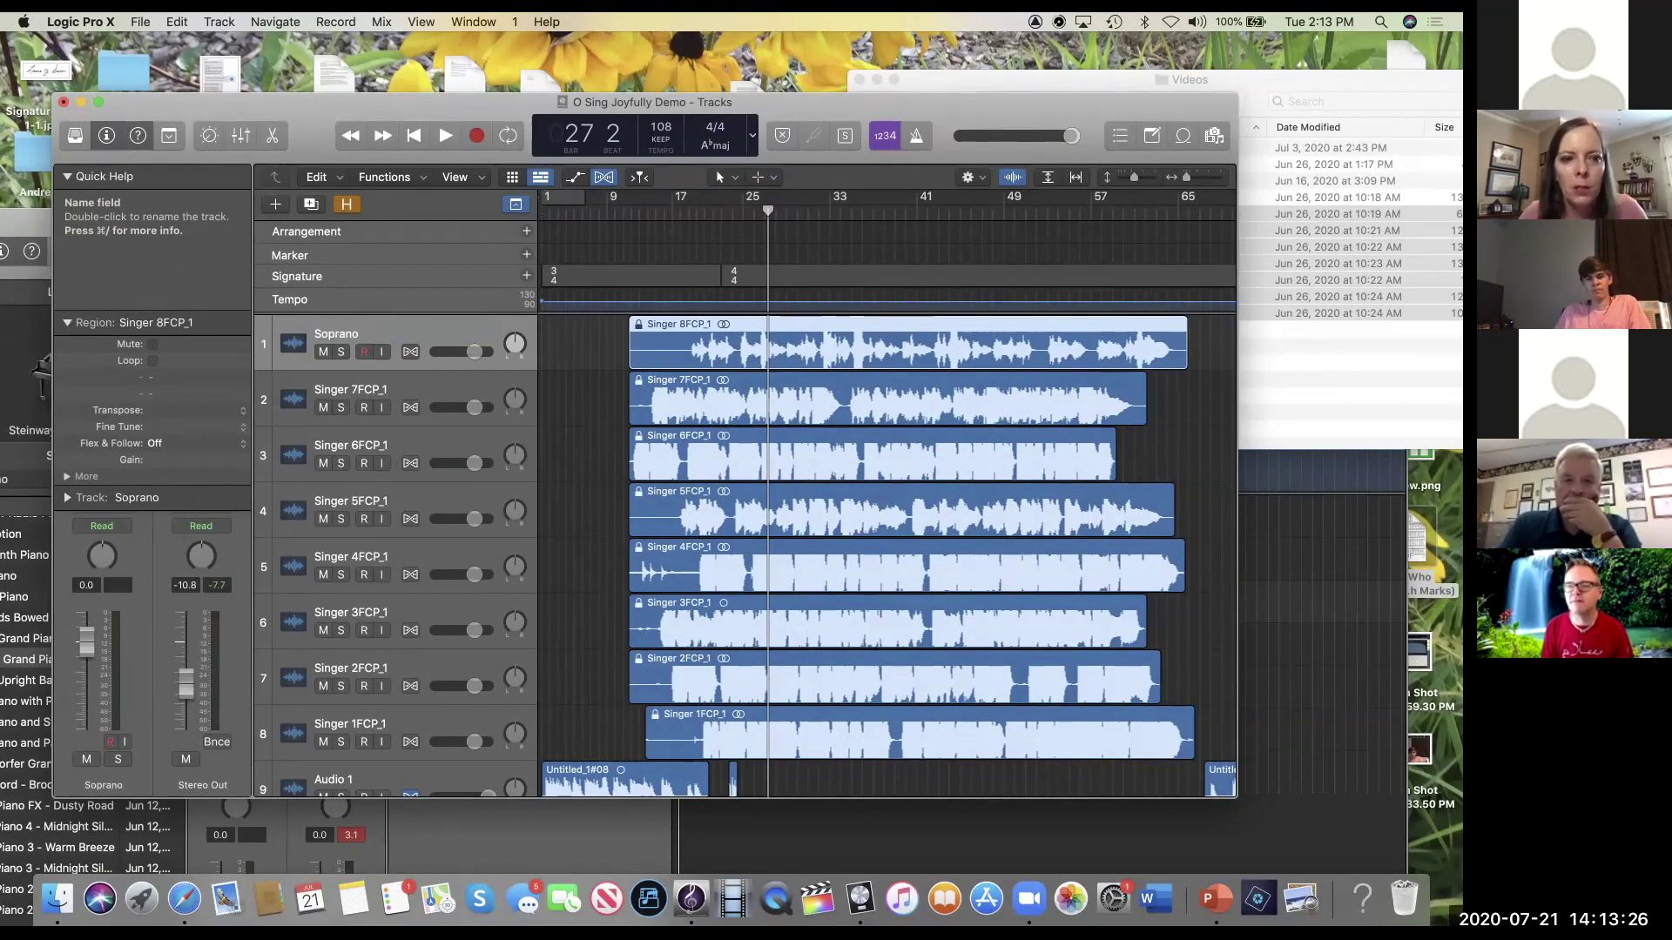
key(Down)
key(shift+Return)
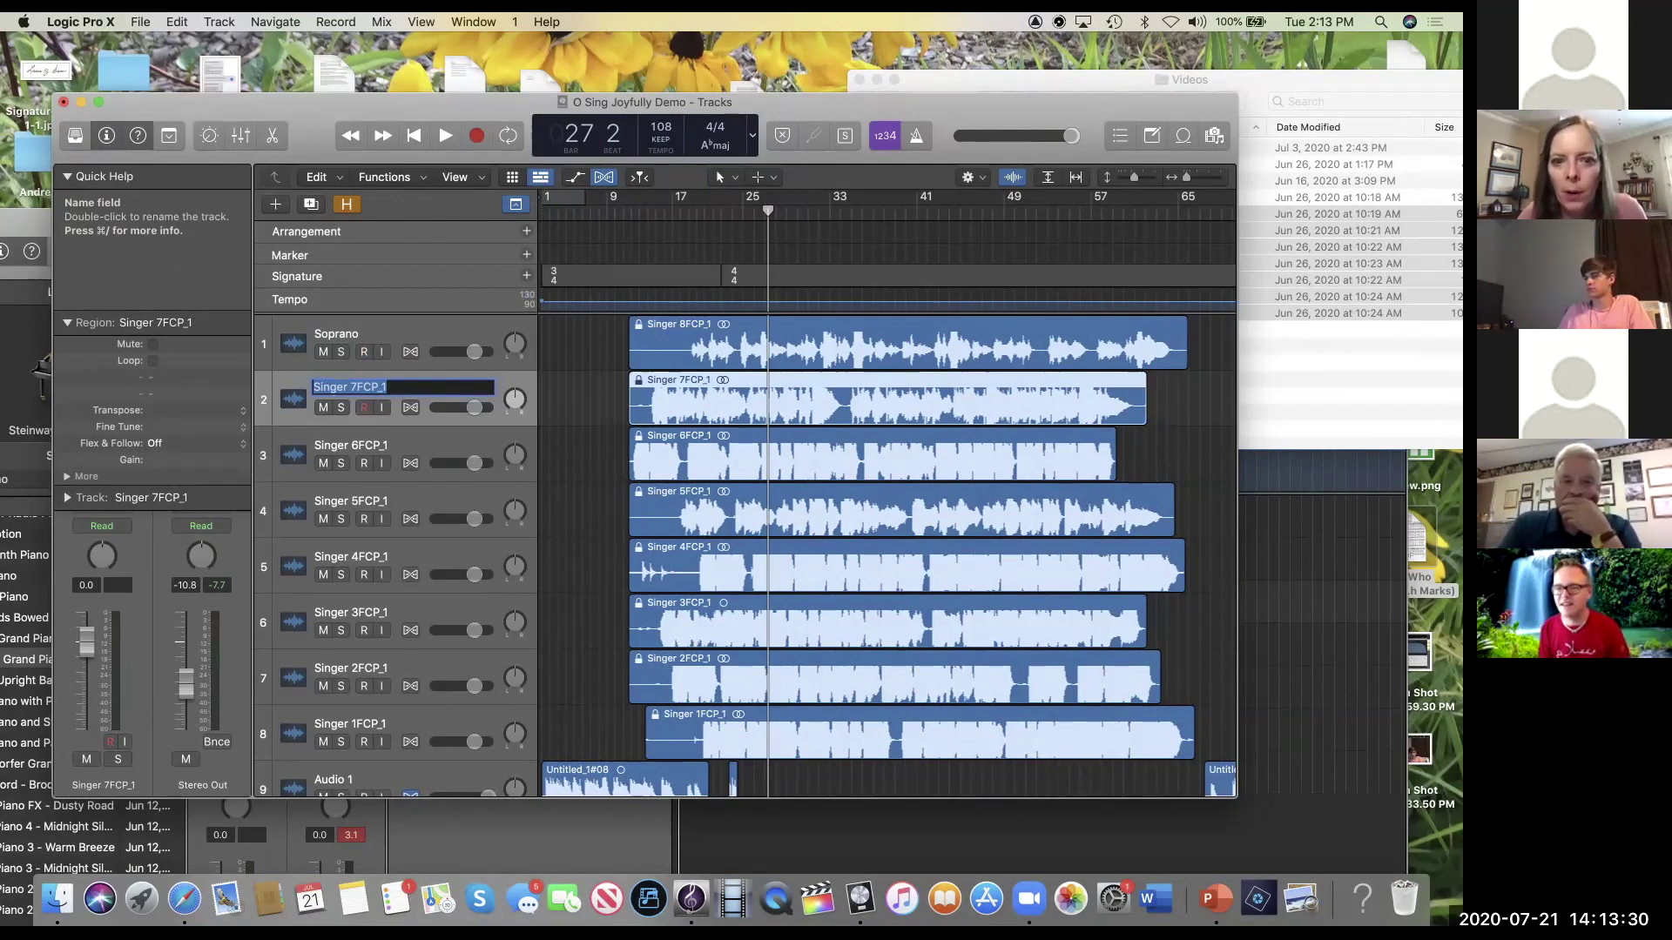
text(Alto)
key(Return)
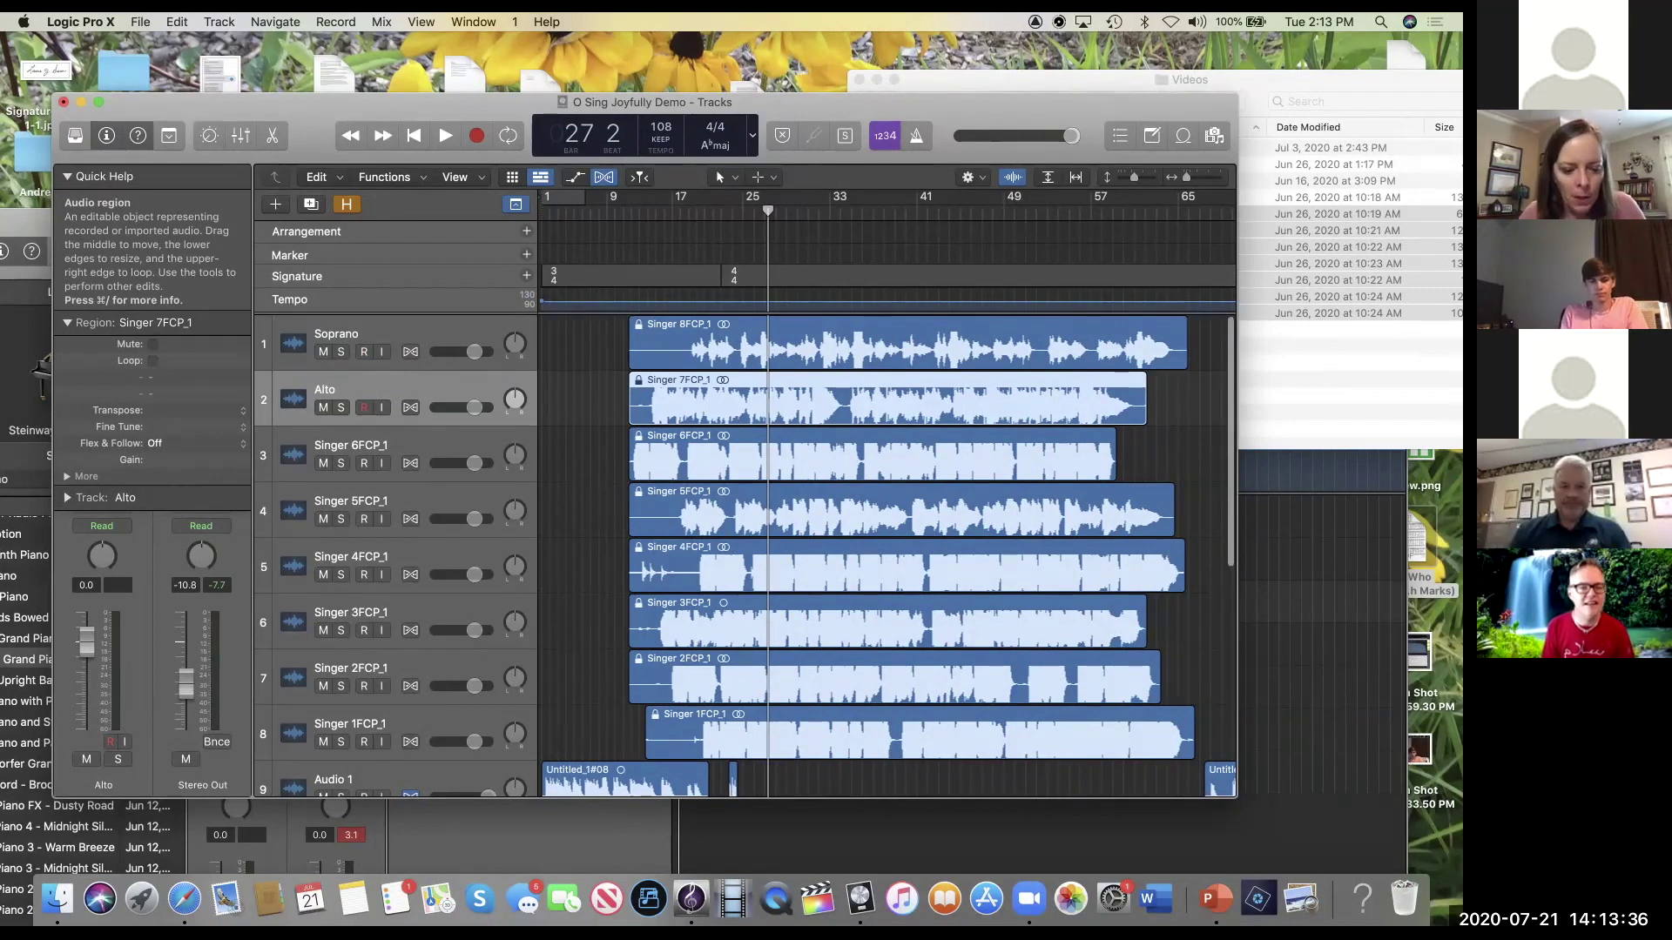
key(super+z)
key(super+z)
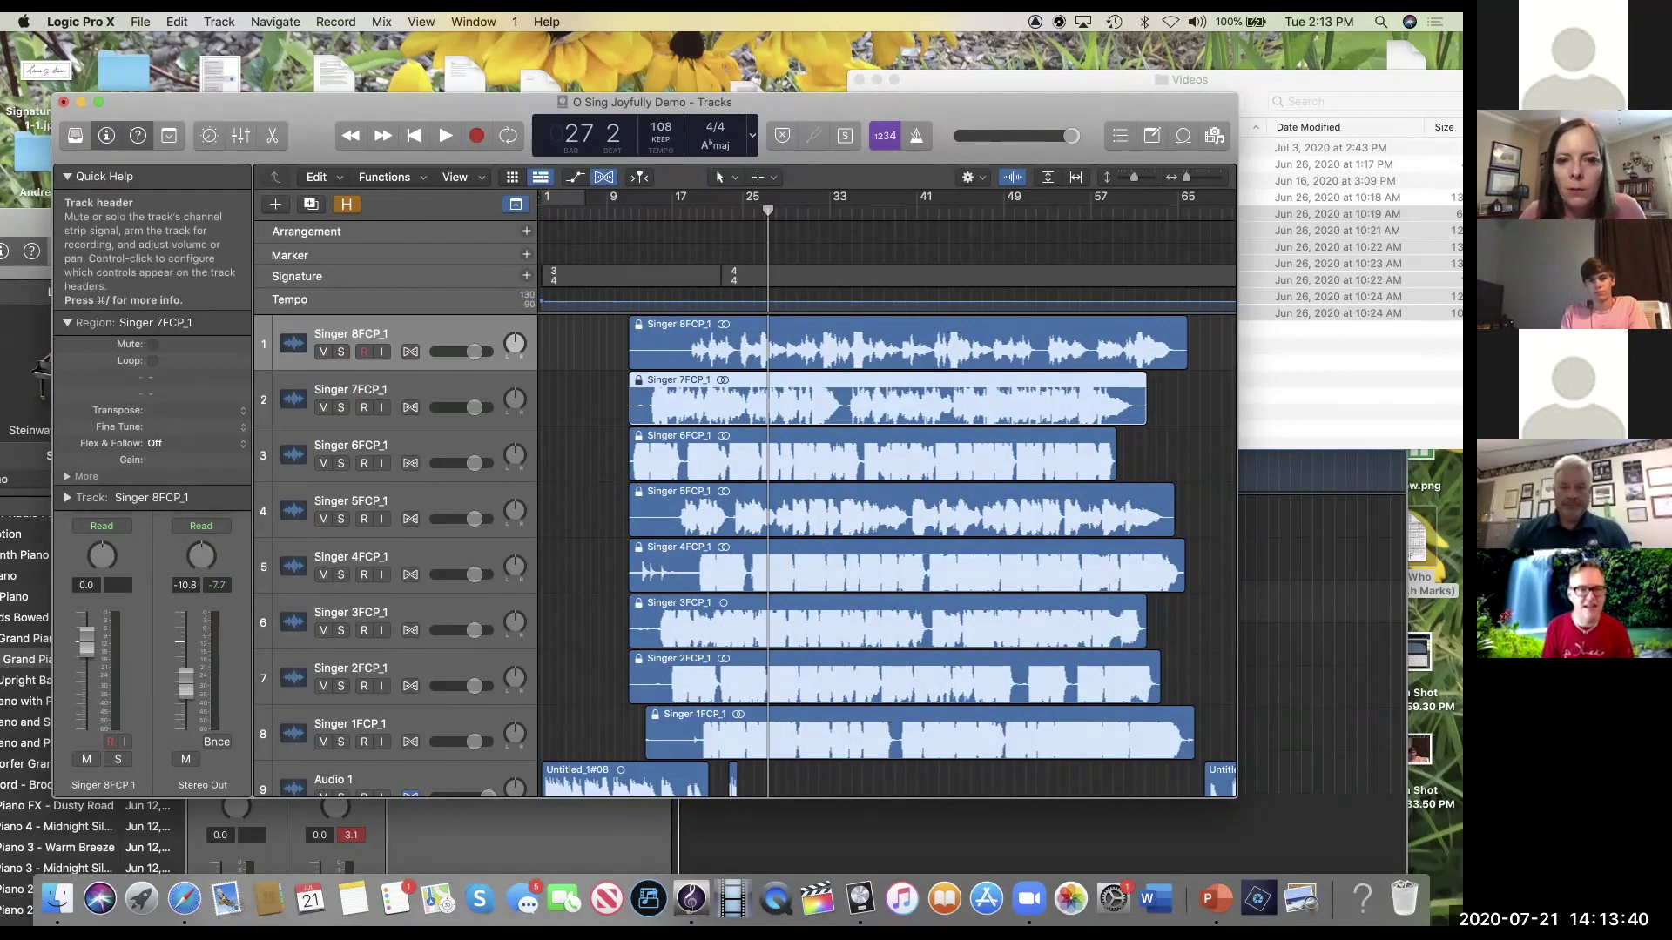
Step: Review the singer tracks, selecting Singer 8FCP_1 through Singer 5FCP_1 together and the Singer 4FCP_1 track on its own
scroll(889, 557, down, 3)
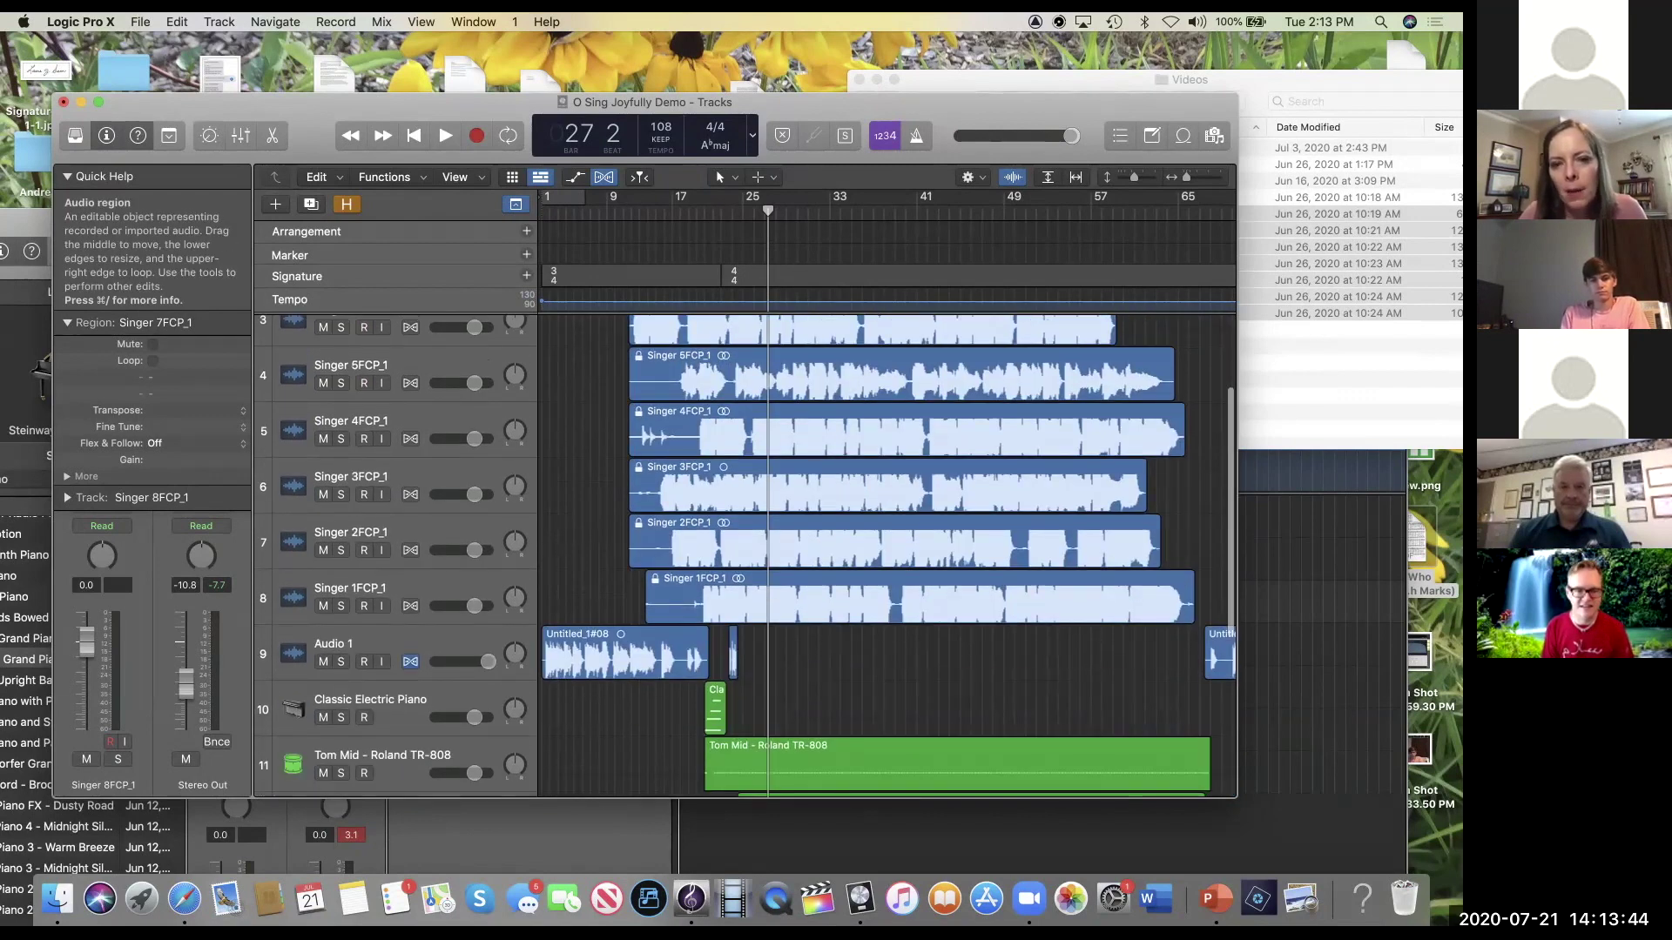
scroll(876, 549, up, 1)
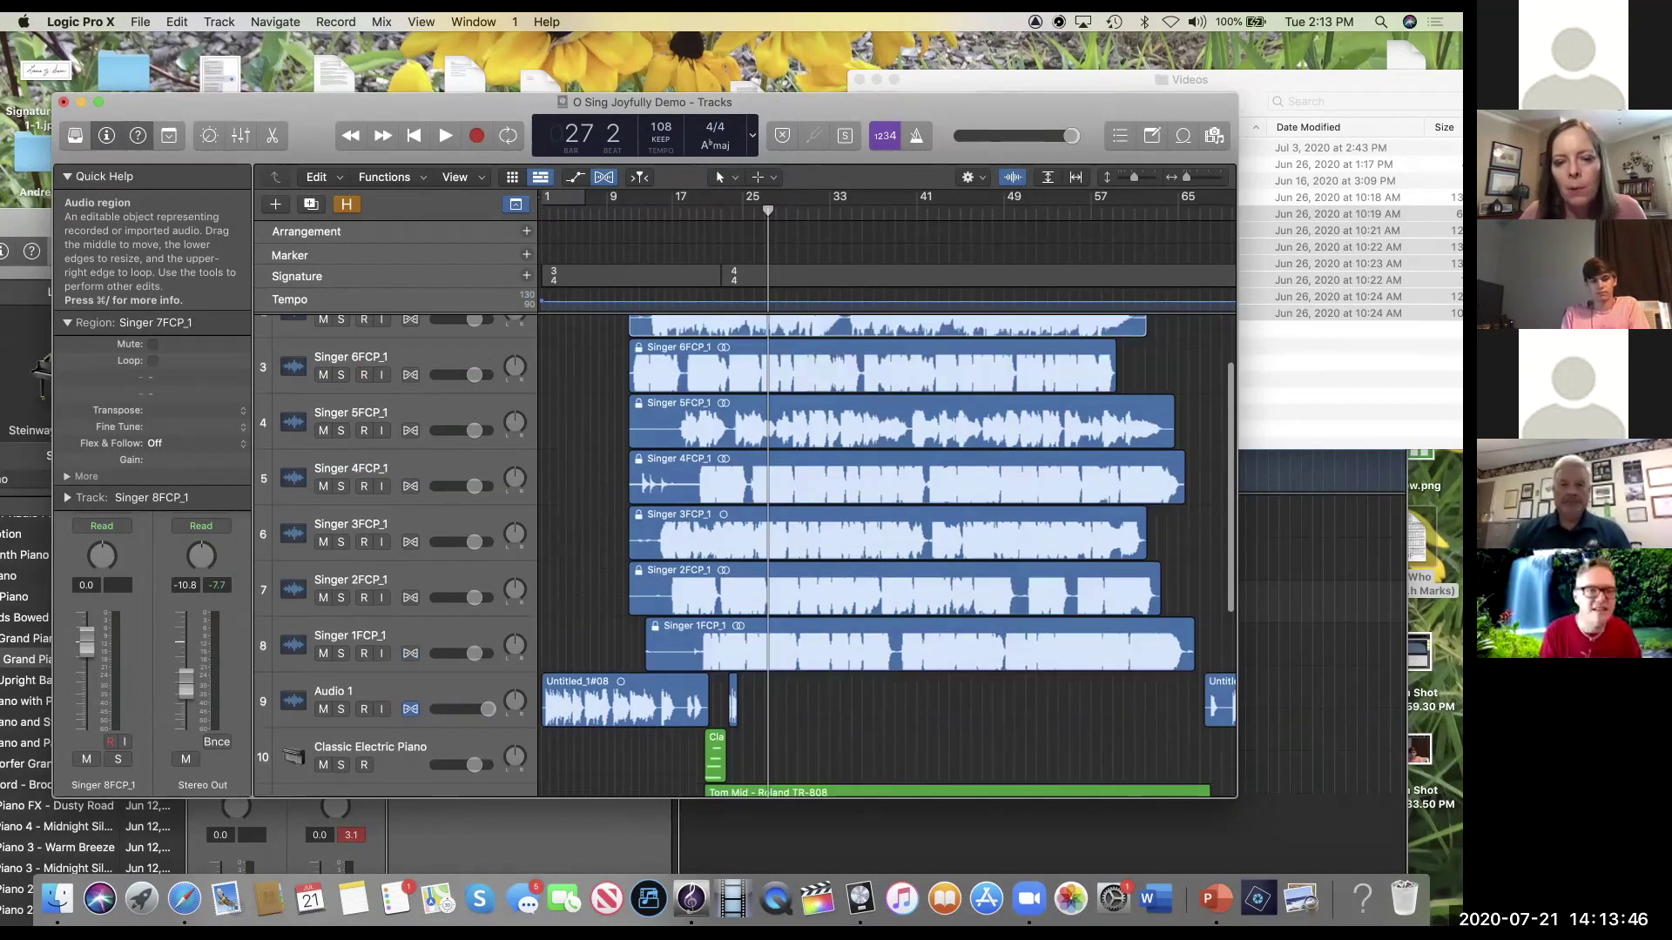
scroll(888, 557, up, 2)
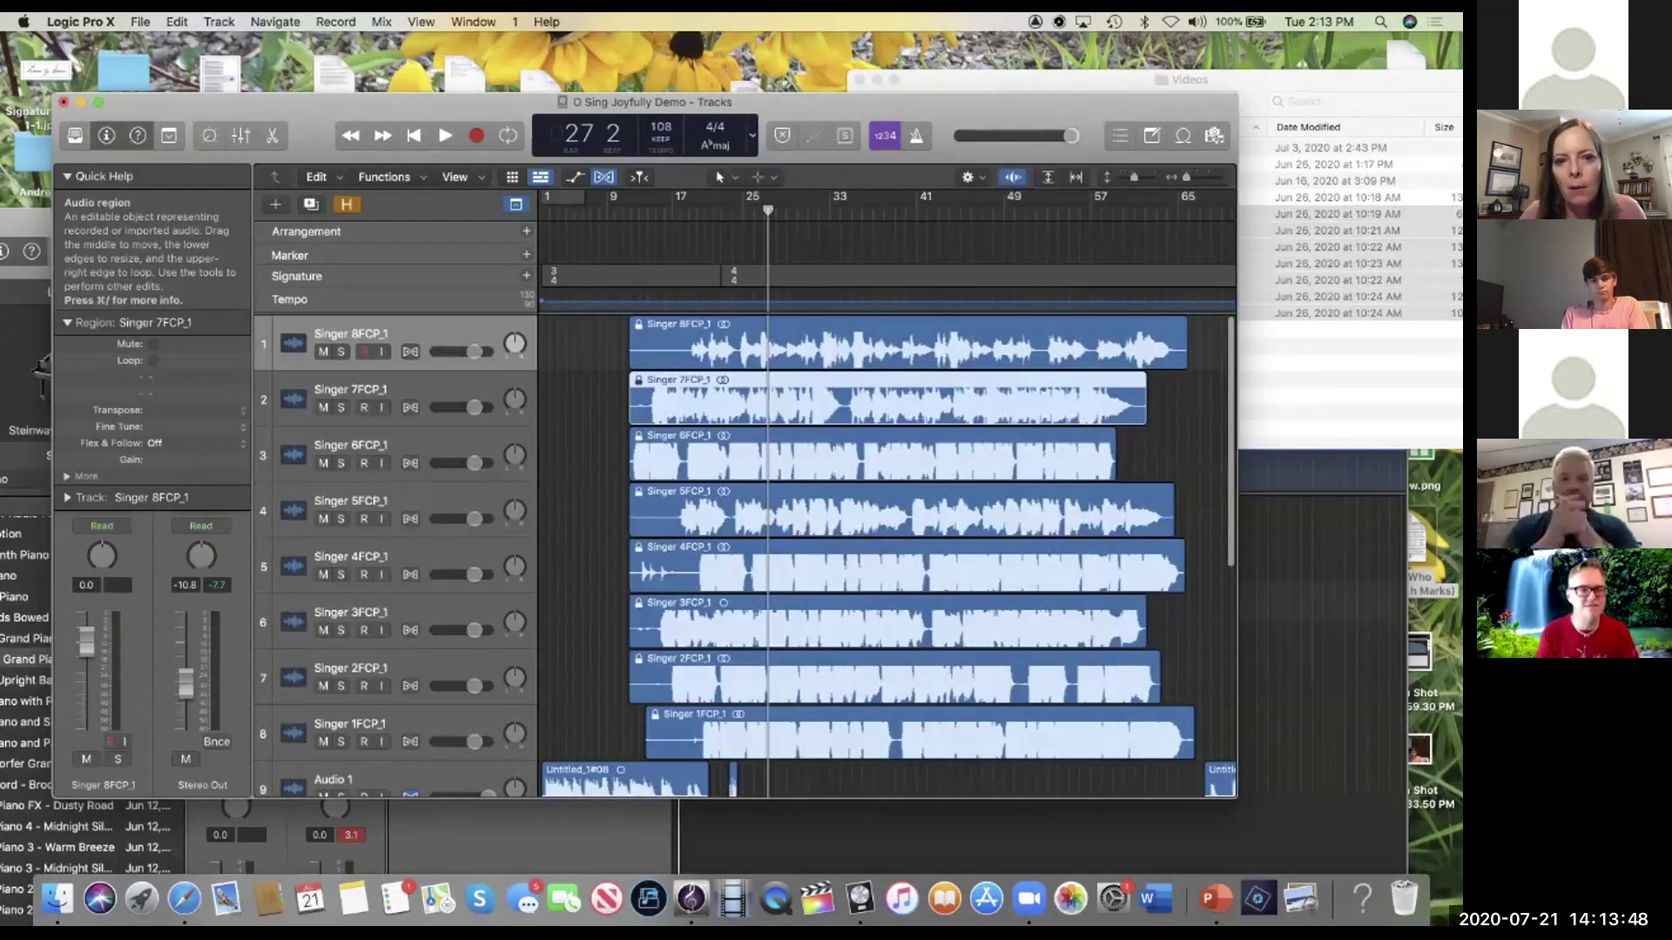
scroll(871, 557, down, 1)
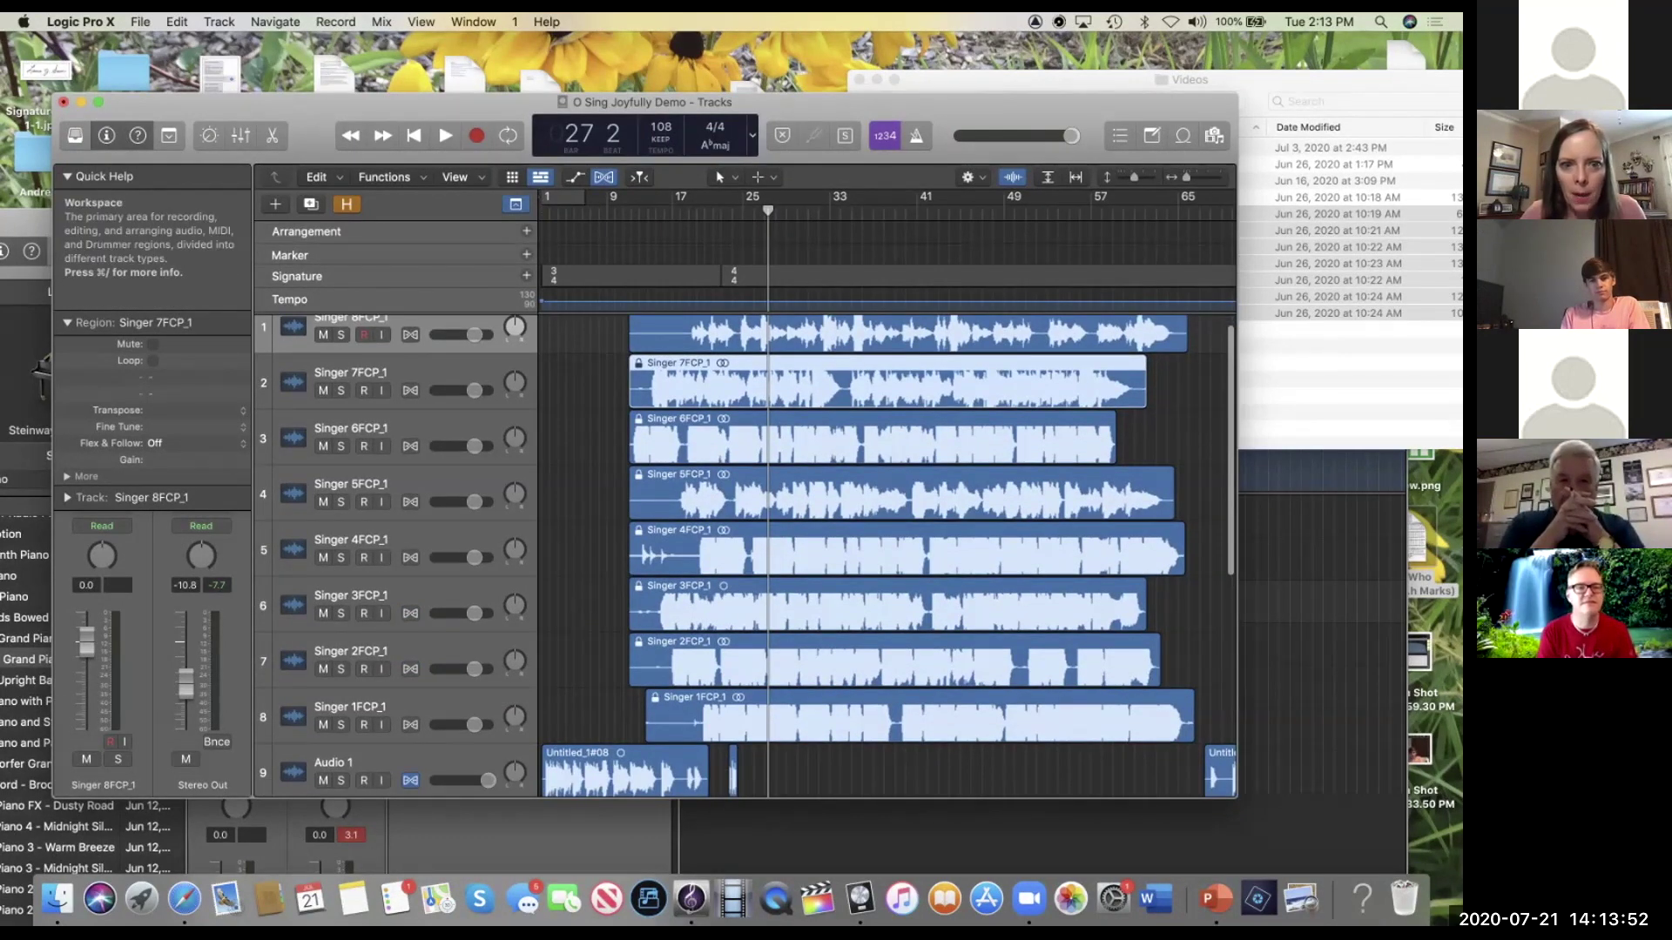
scroll(888, 558, up, 1)
shift+click(366, 509)
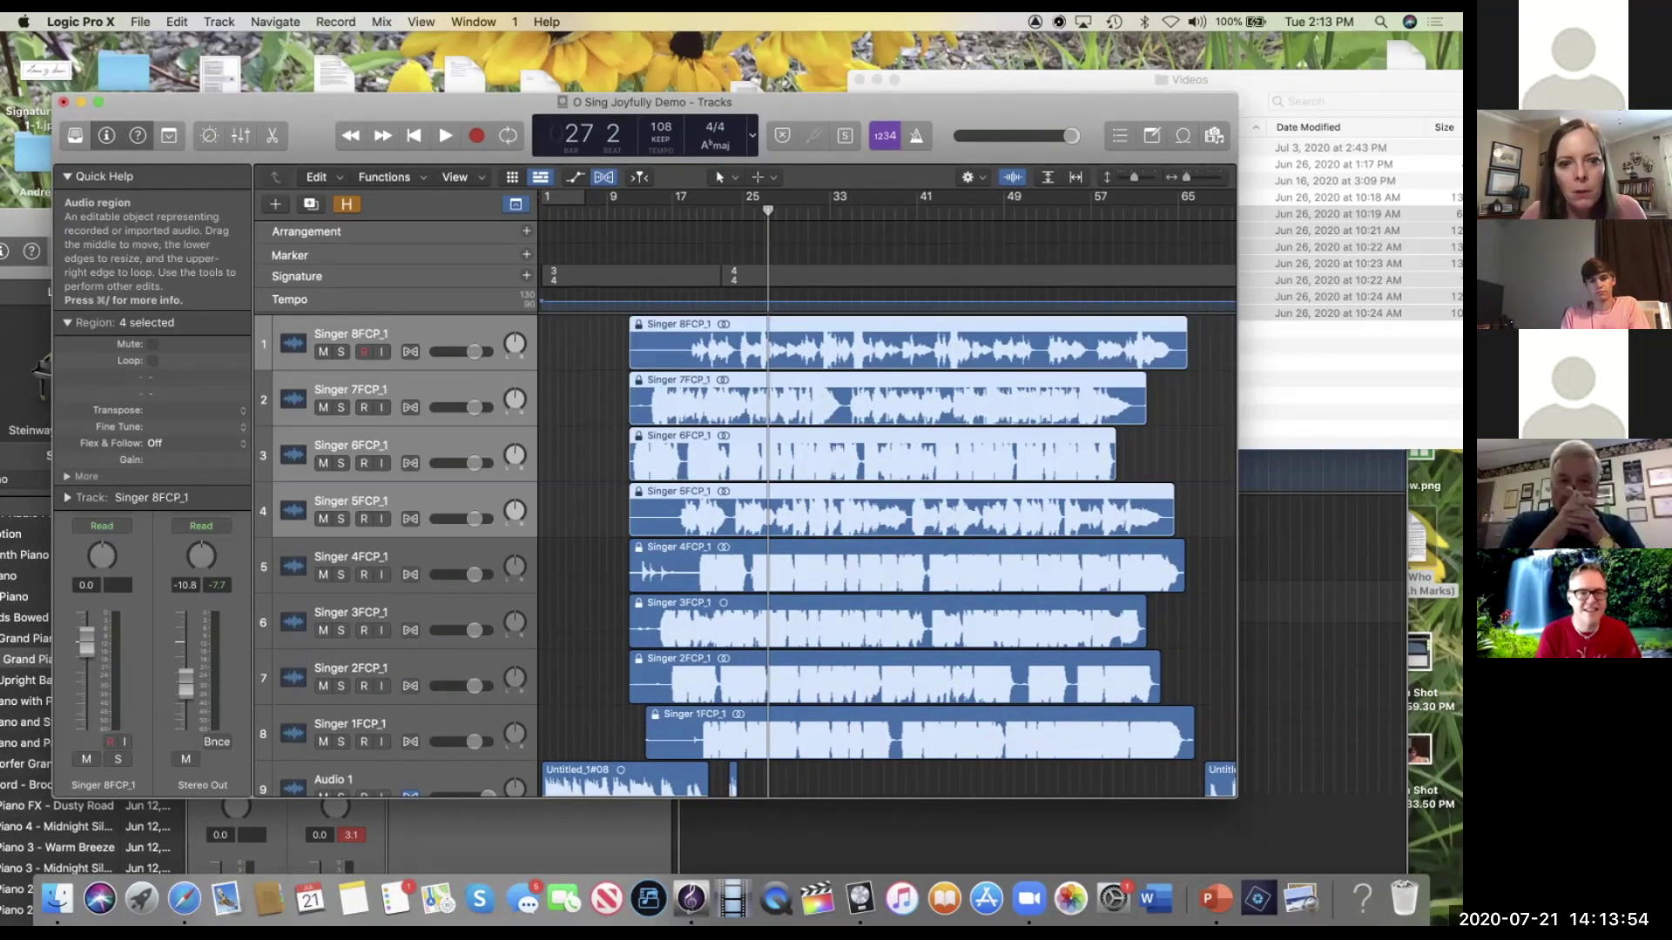
click(383, 564)
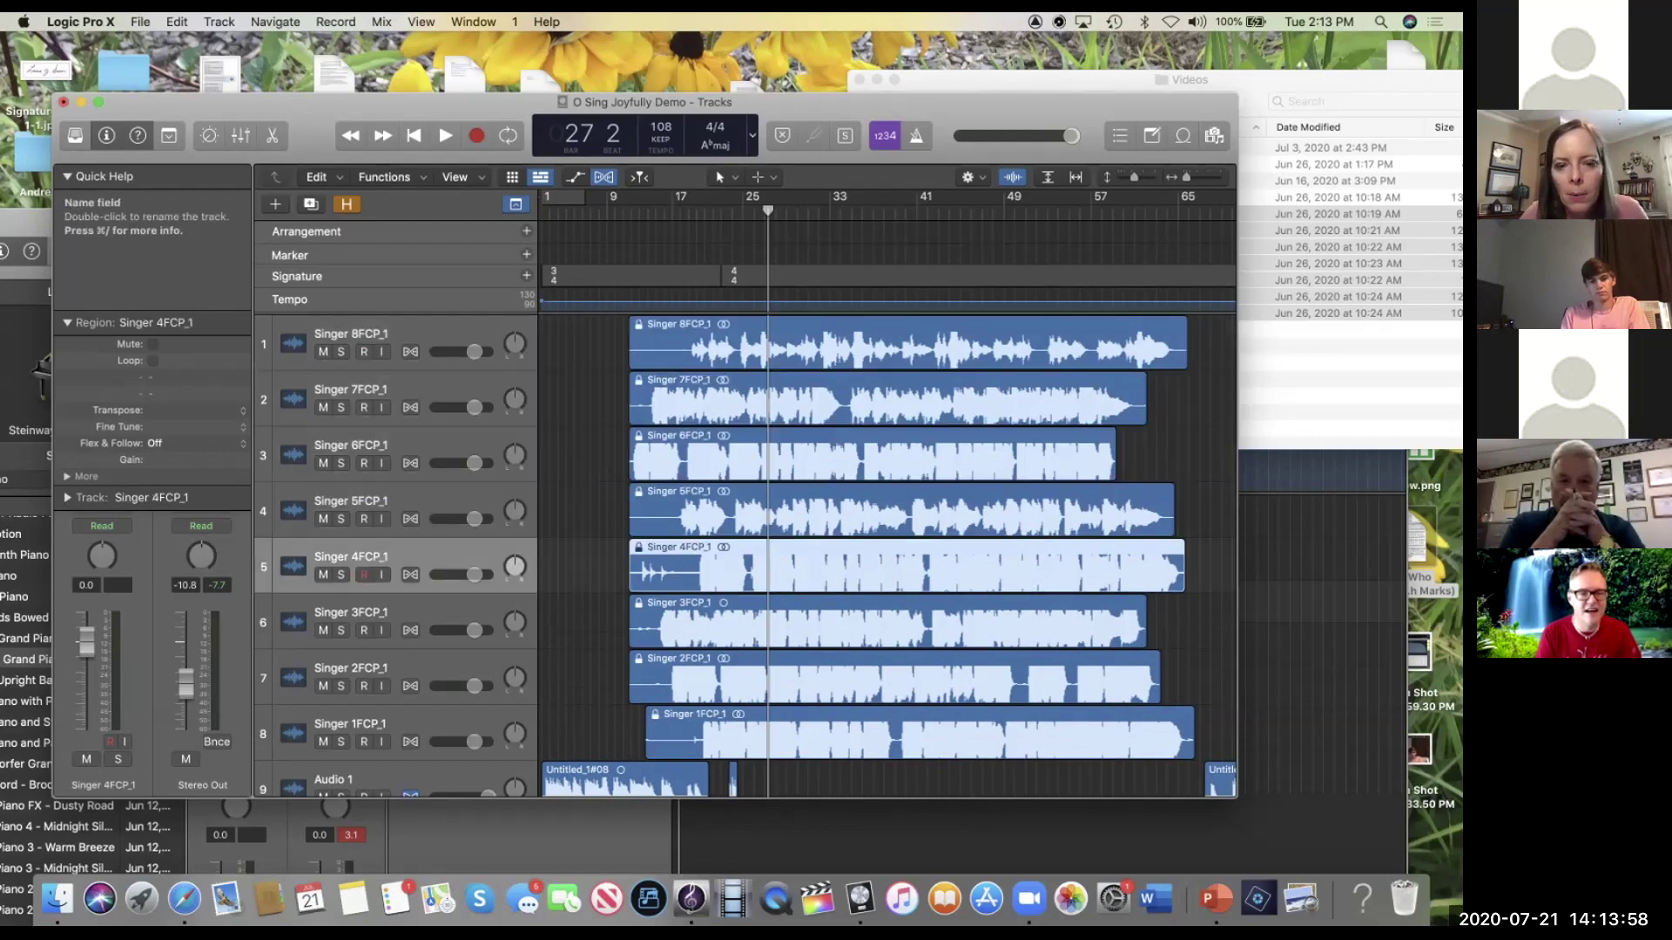
Step: Try to move the Singer 8FCP_1 region earlier on the timeline, and clear the region selection
click(905, 343)
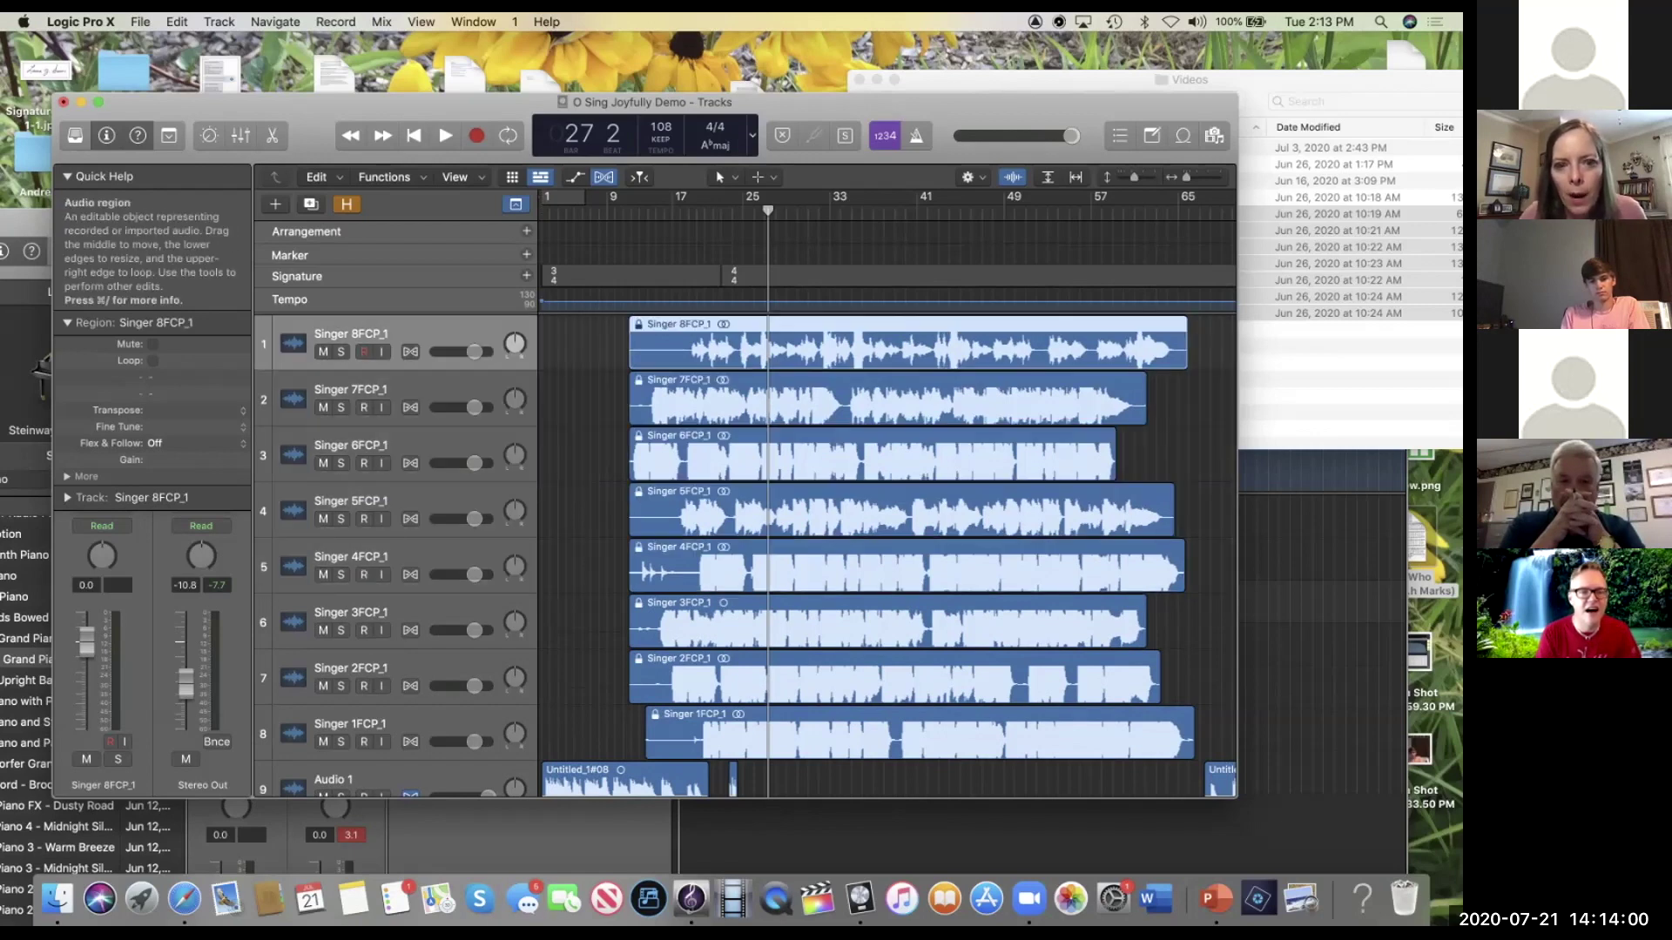
drag(790, 365, 701, 374)
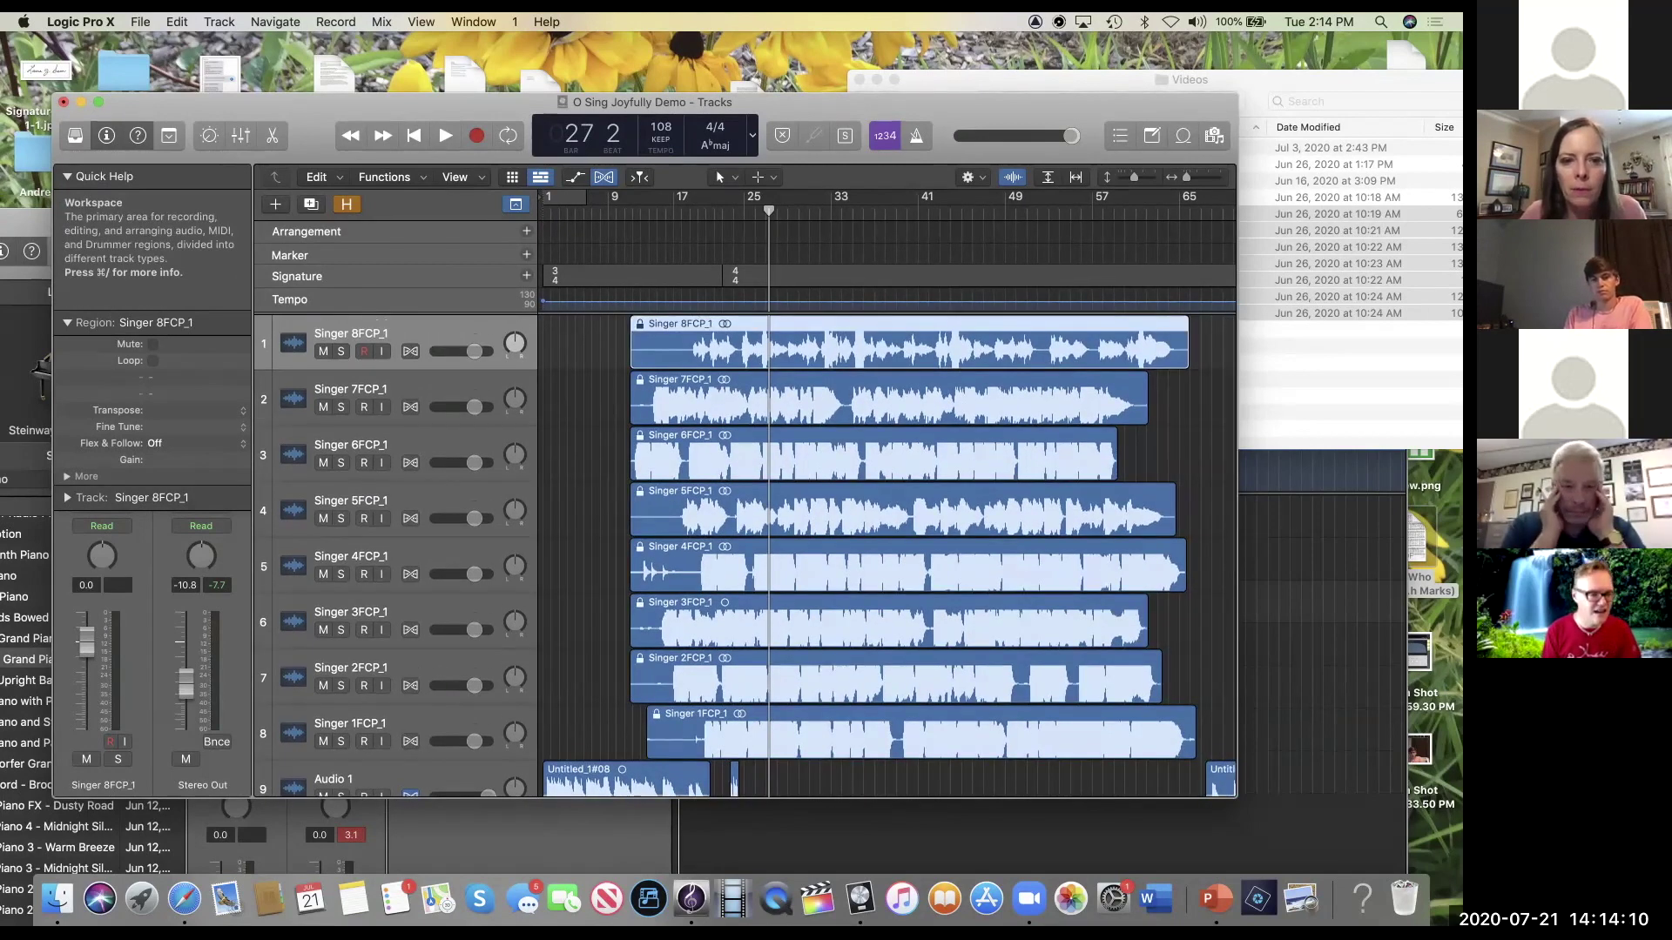
click(584, 452)
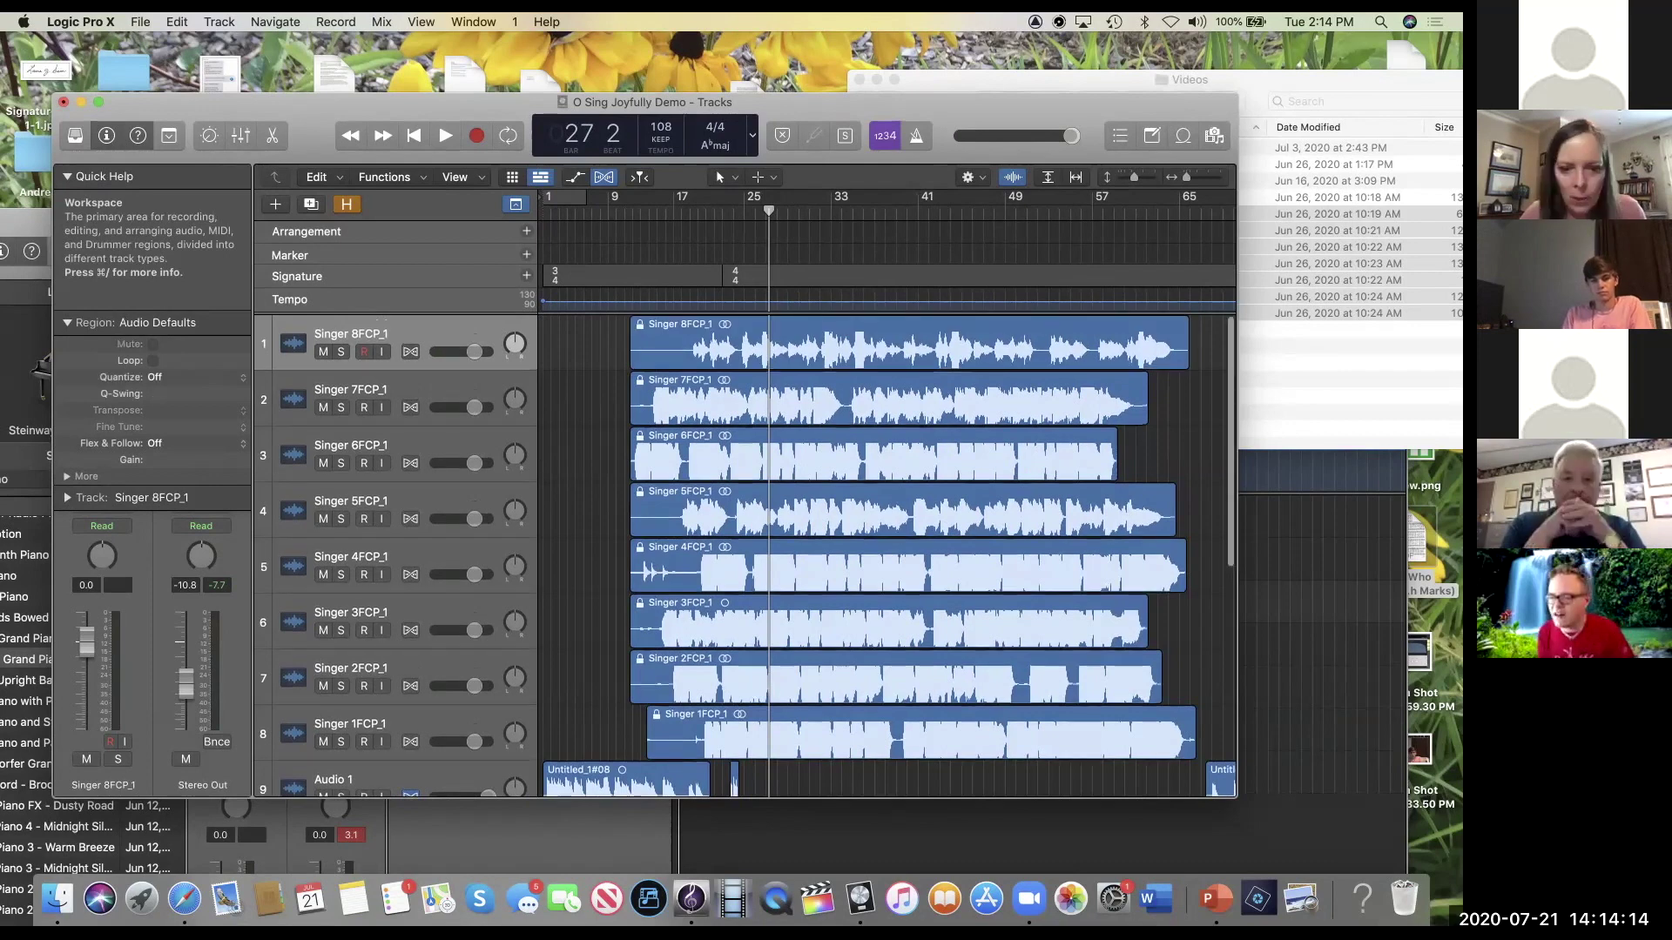
Step: Select all eight singer regions, unlock their SMPTE positions, and shift them together a few bars earlier on the timeline
drag(620, 320, 680, 754)
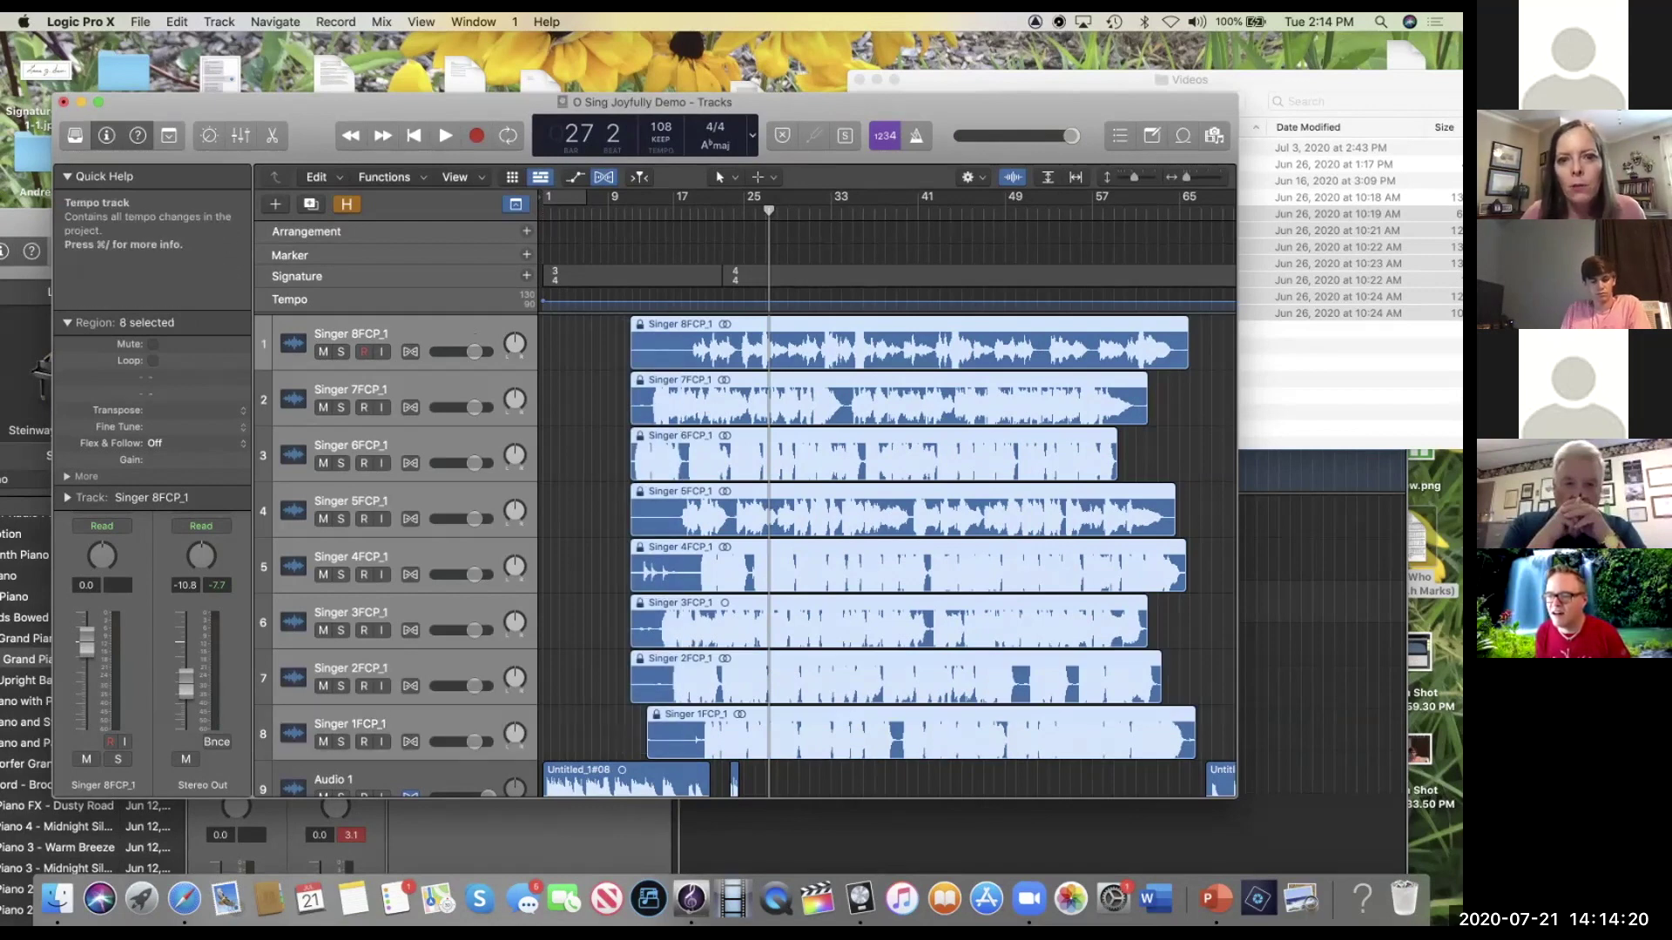
right_click(748, 321)
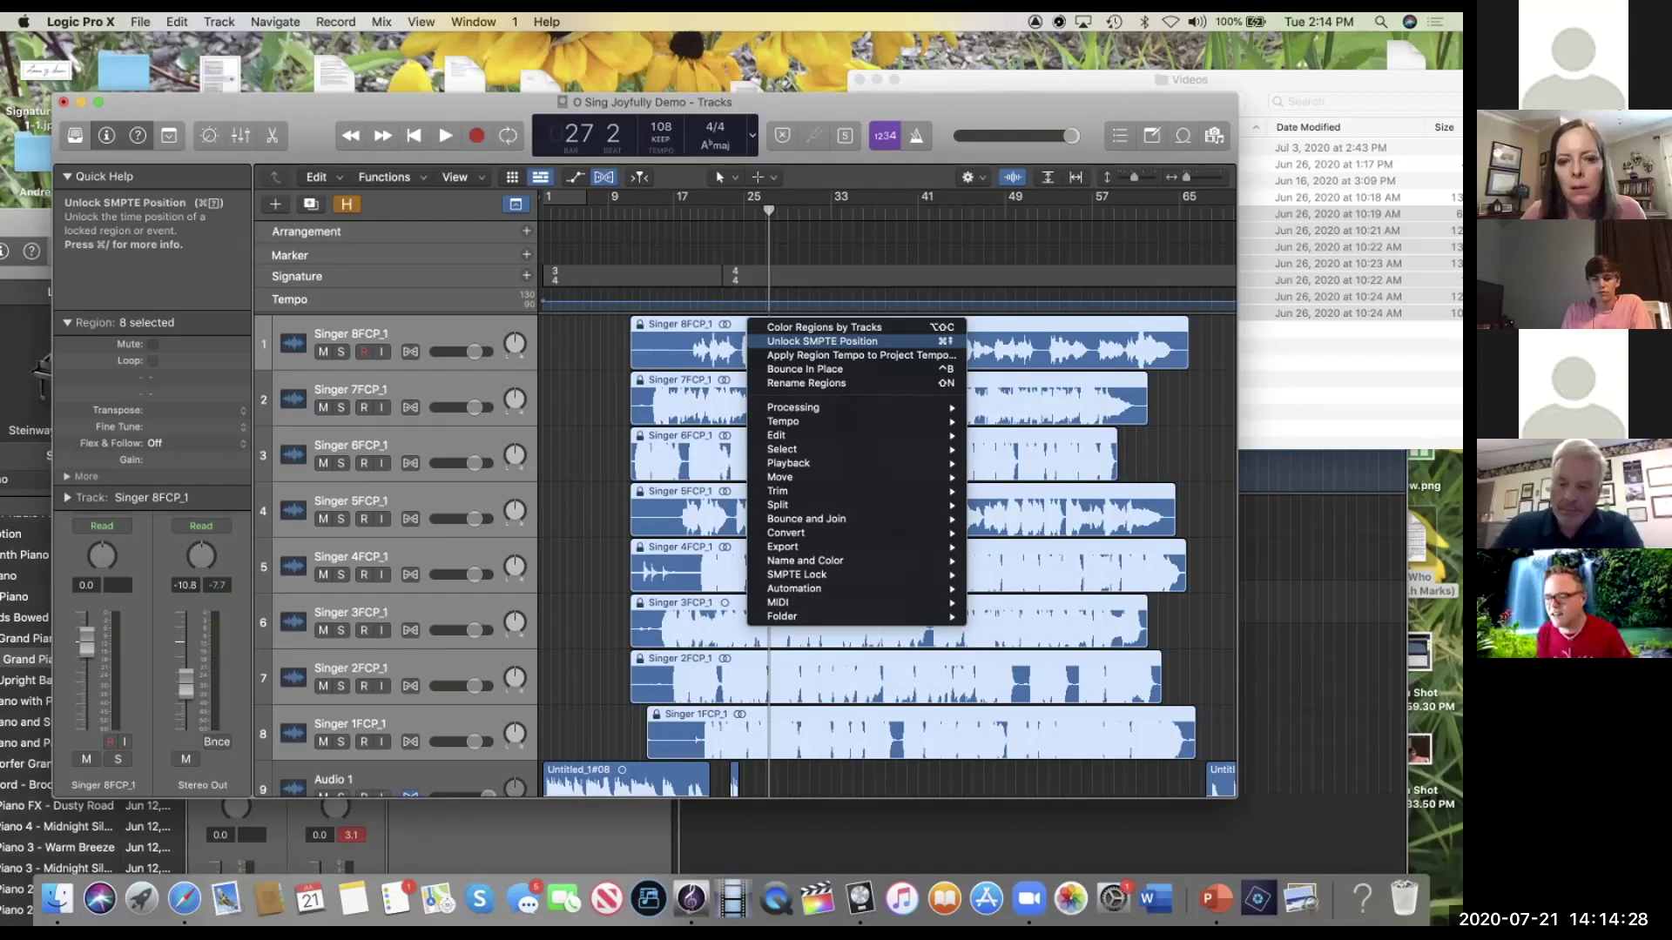
click(822, 342)
drag(936, 346, 896, 347)
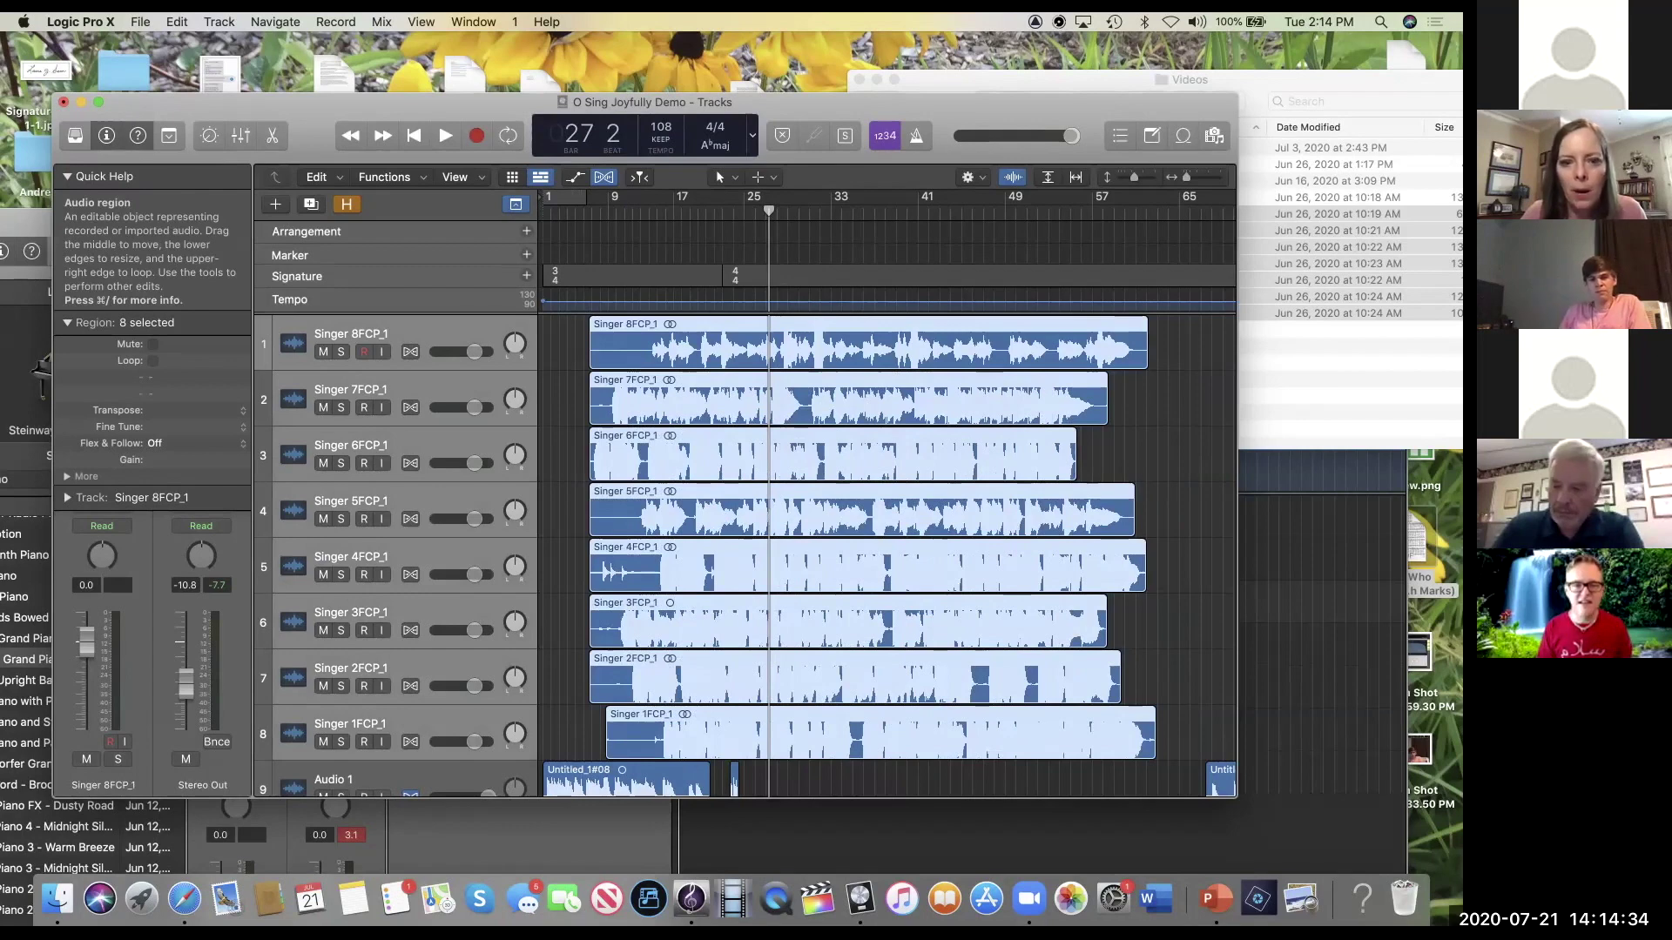
Step: Move only the Singer 8FCP_1 region later so it starts at about bar 10, and view the Soprano to Bass guide tracks
double_click(716, 348)
key(e)
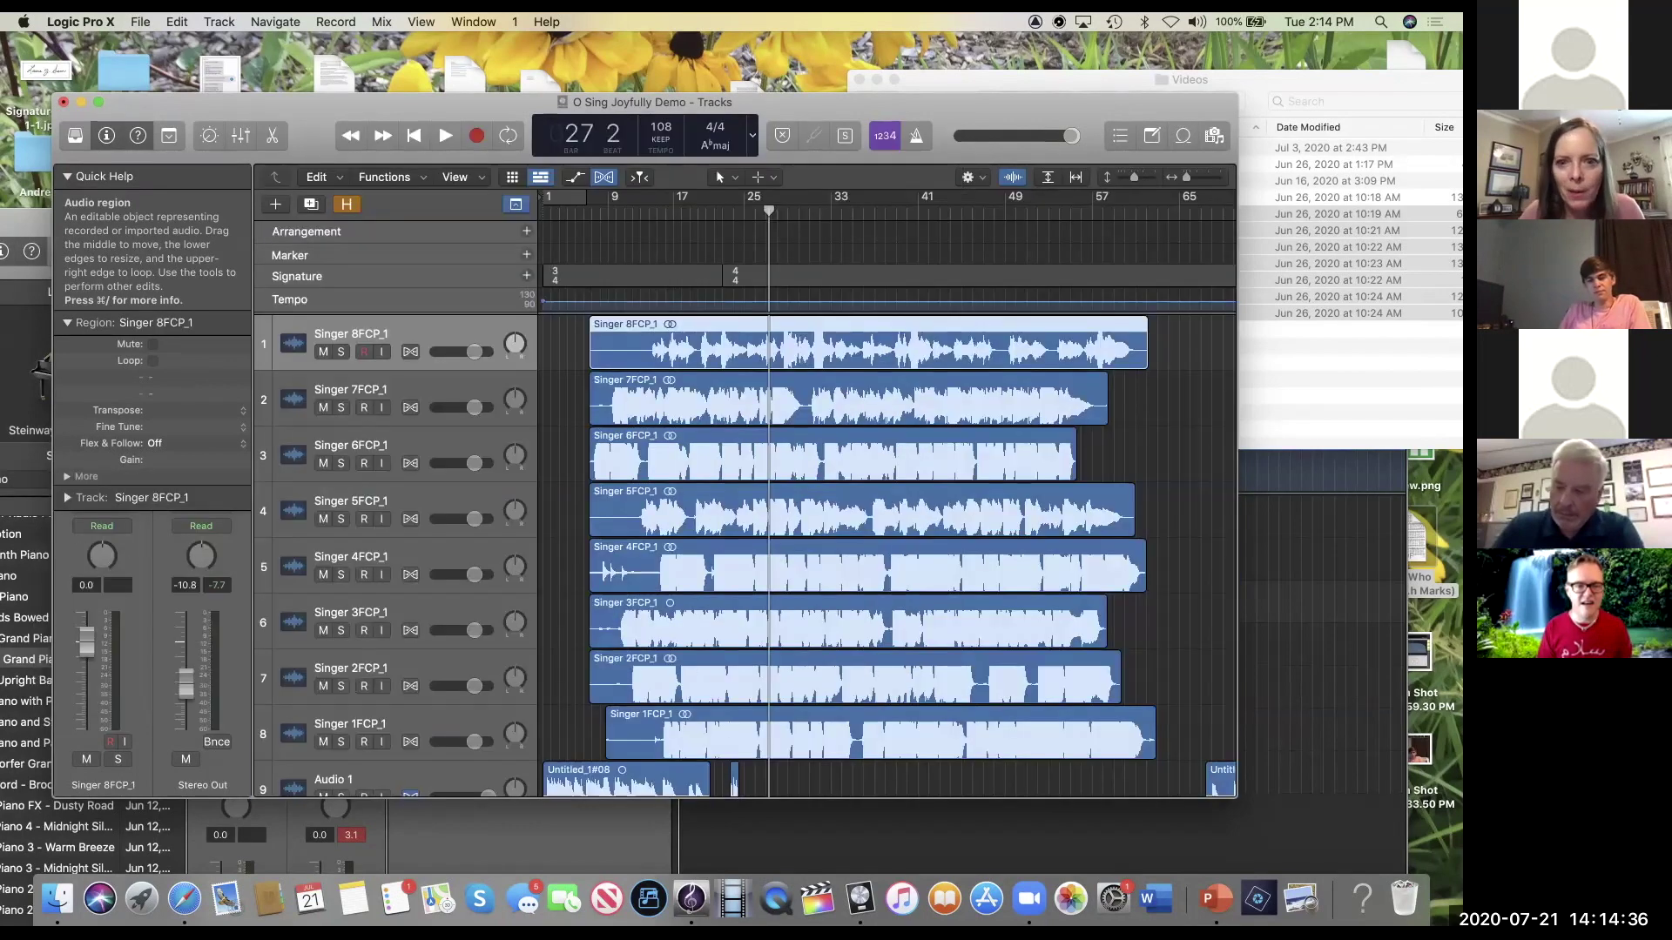
drag(815, 357, 856, 360)
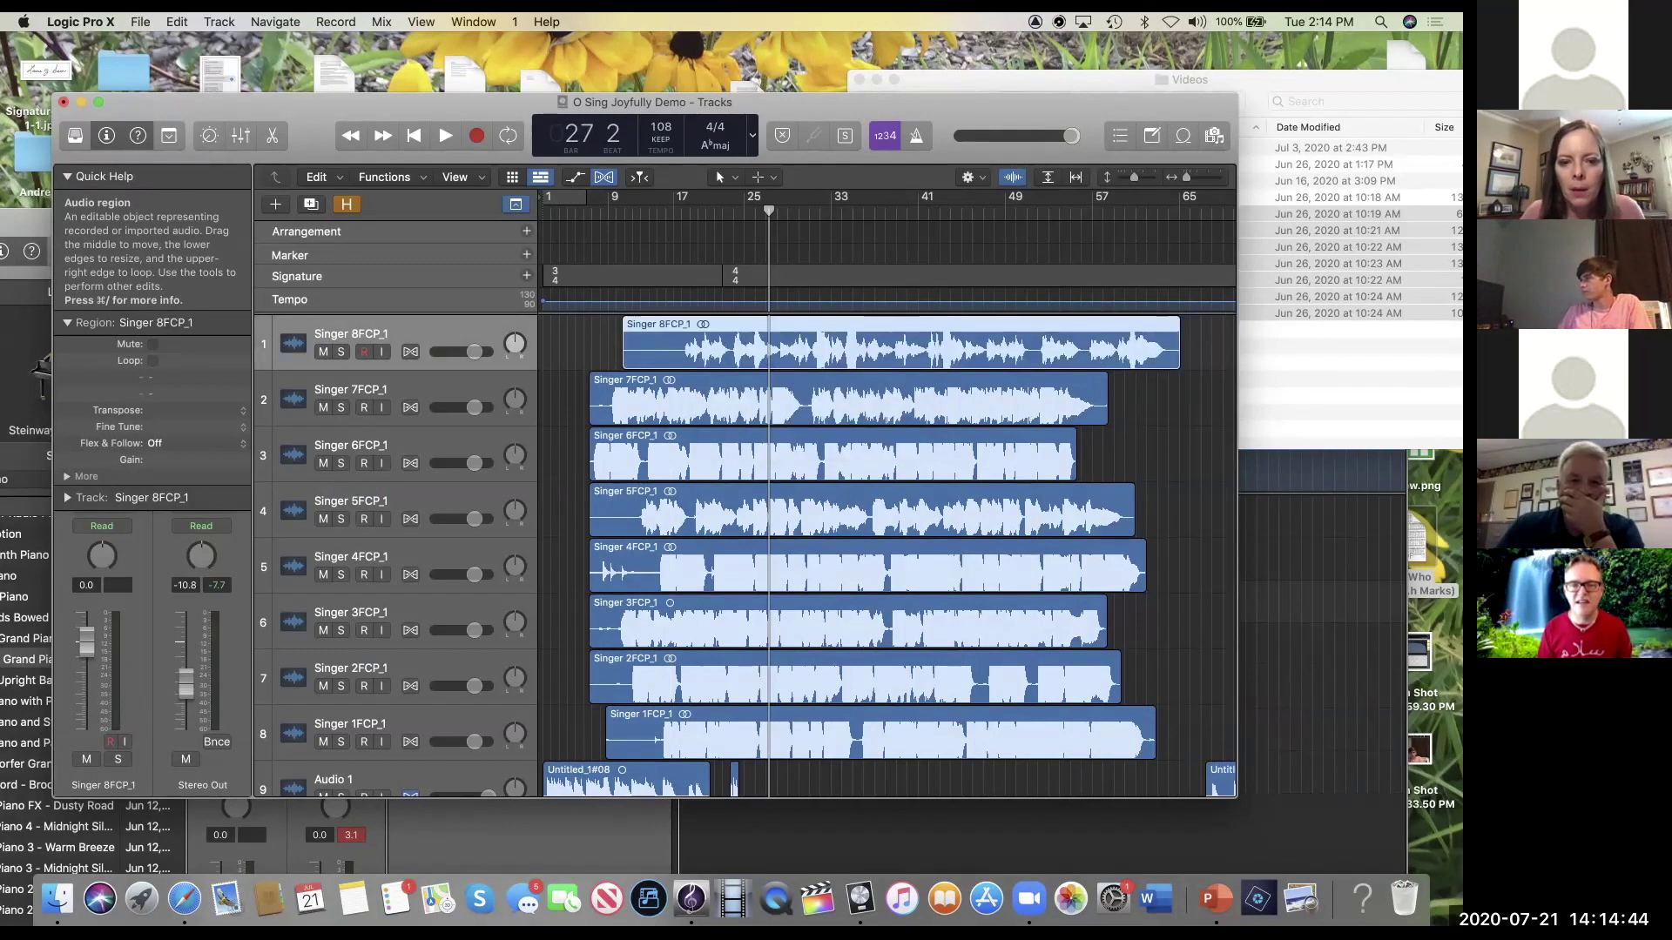
scroll(888, 557, down, 5)
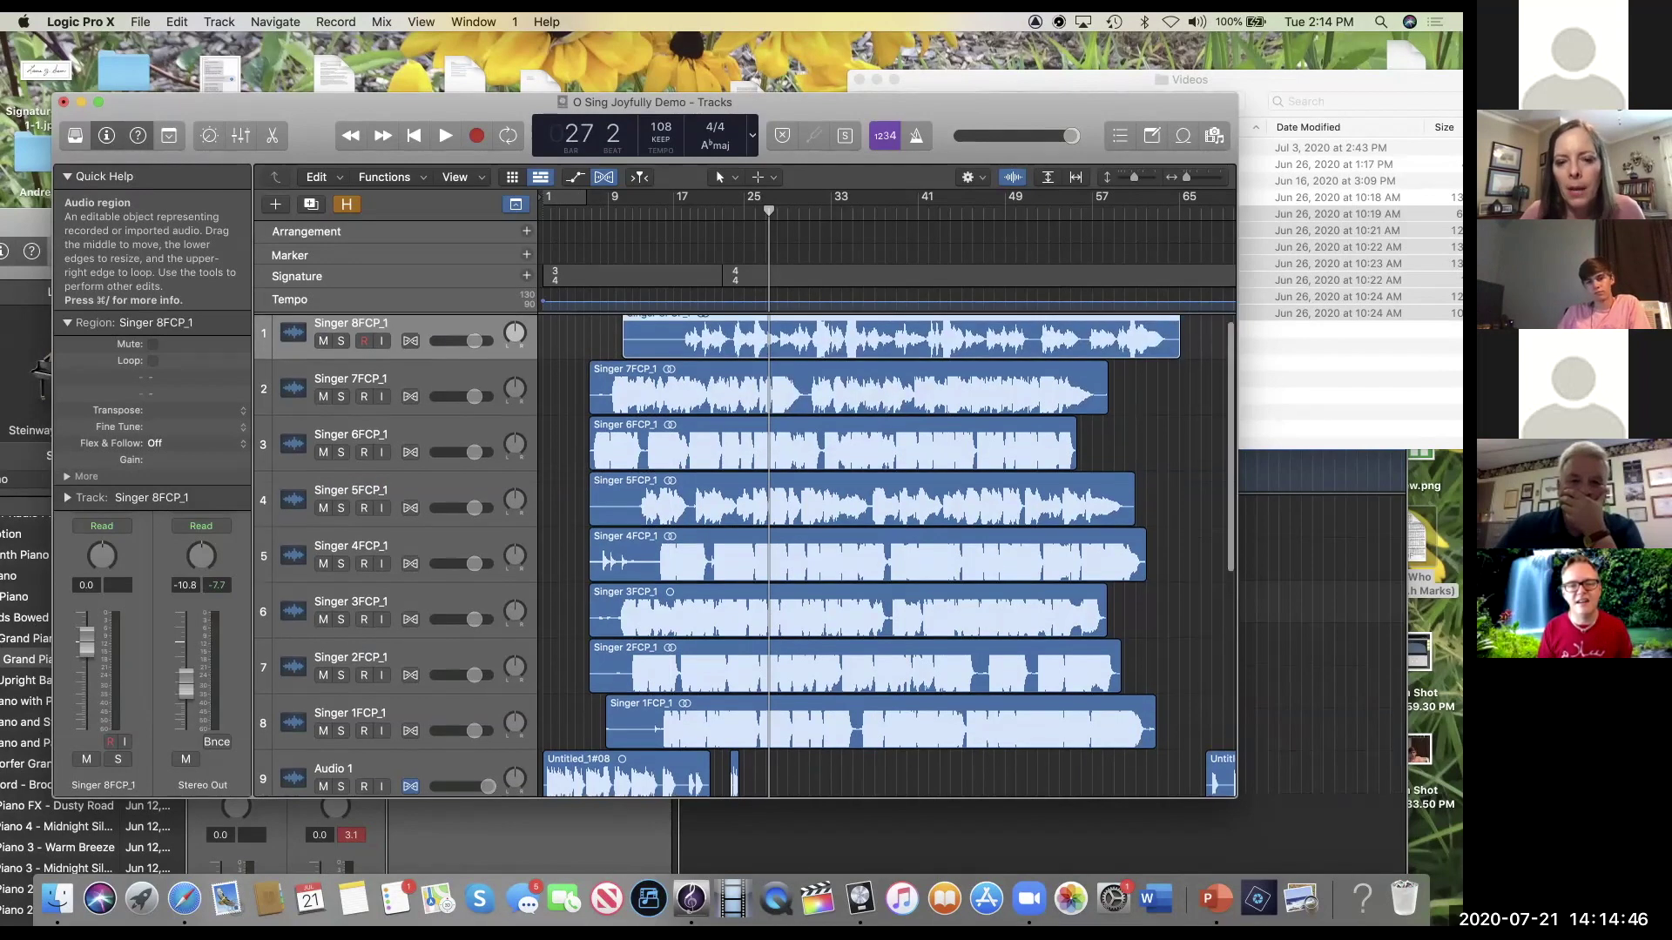
scroll(888, 558, down, 3)
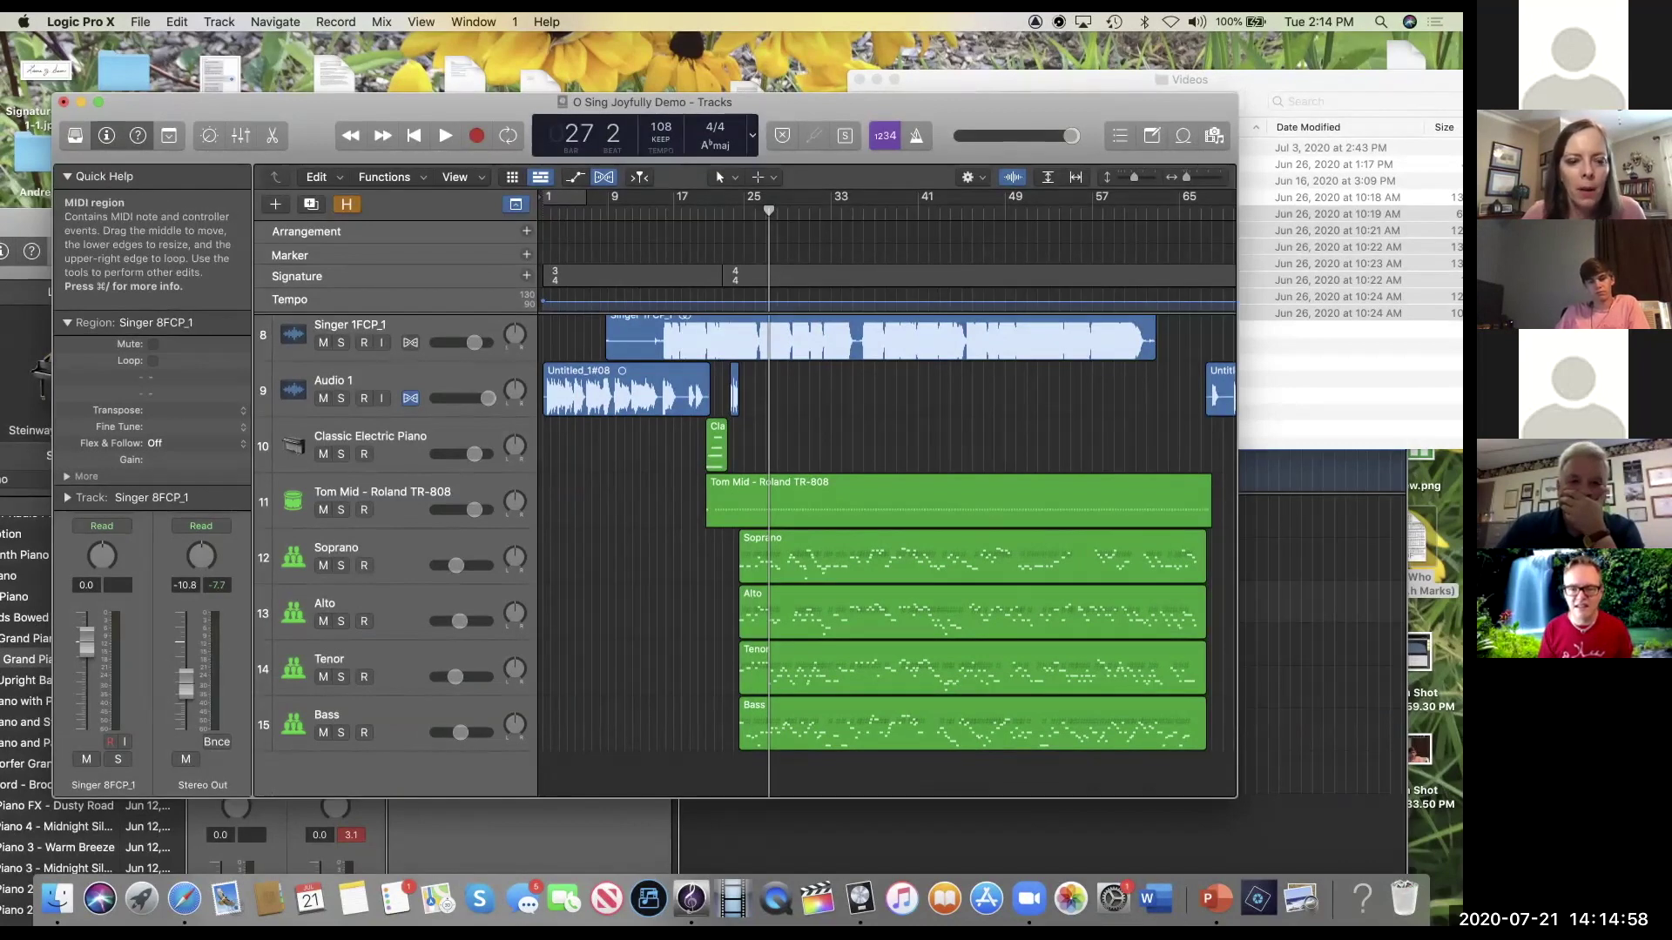
Step: Move the Soprano track above all the singer tracks and shift its region earlier to about bar 6
click(391, 557)
scroll(745, 555, up, 3)
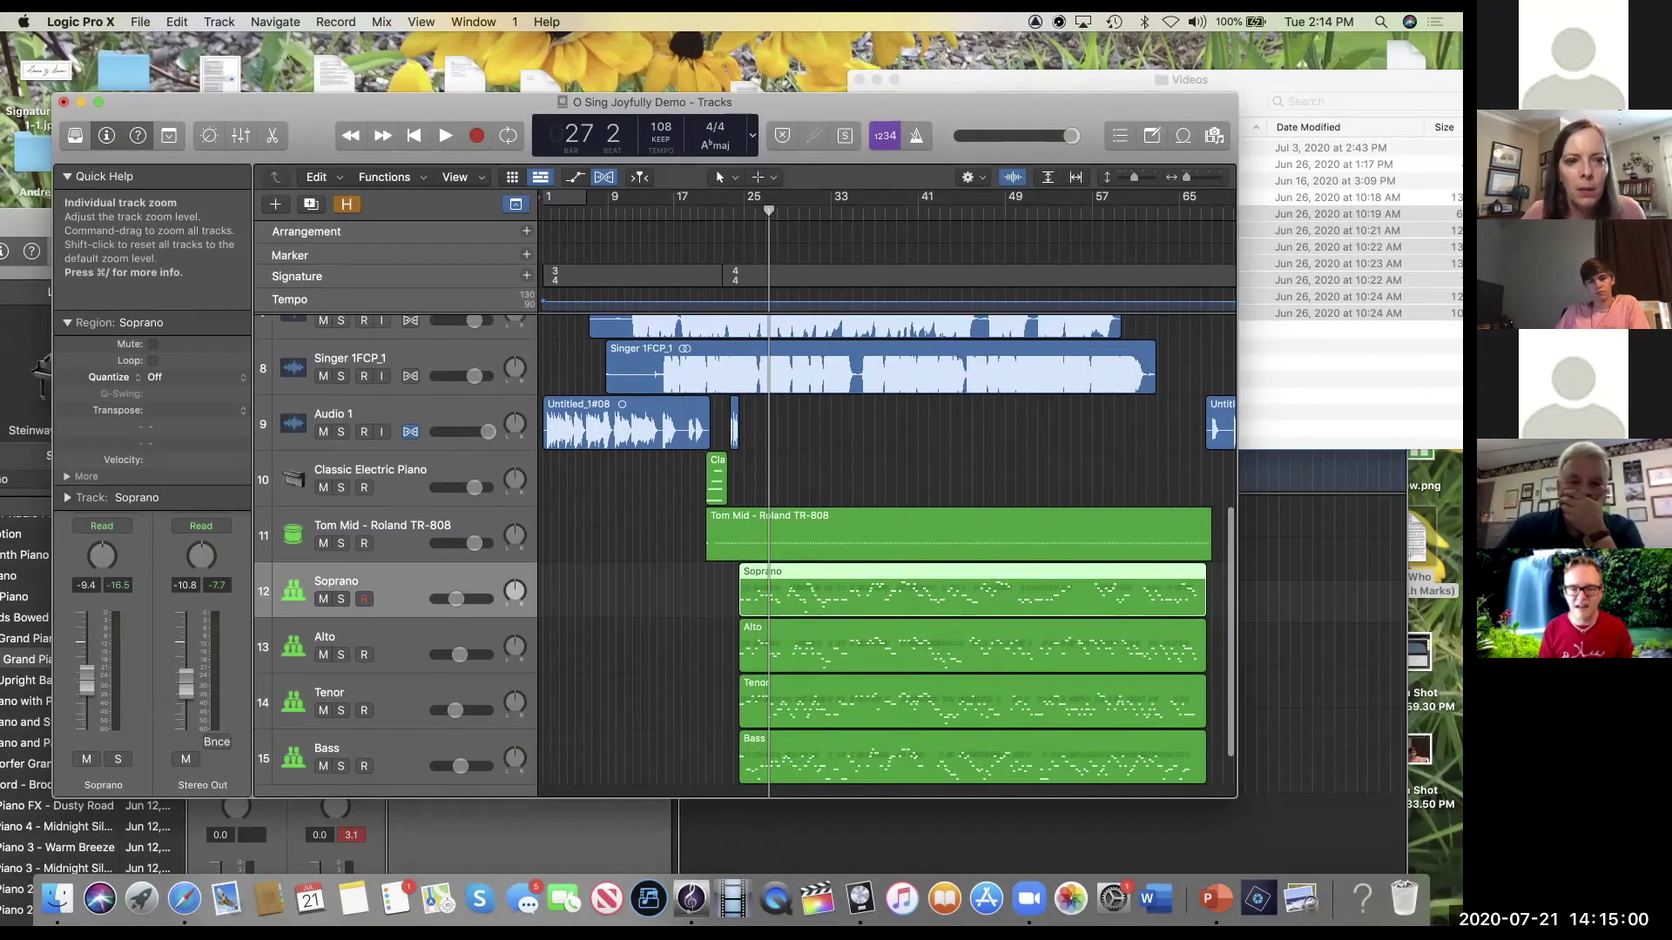
drag(348, 625, 349, 335)
drag(840, 348, 687, 373)
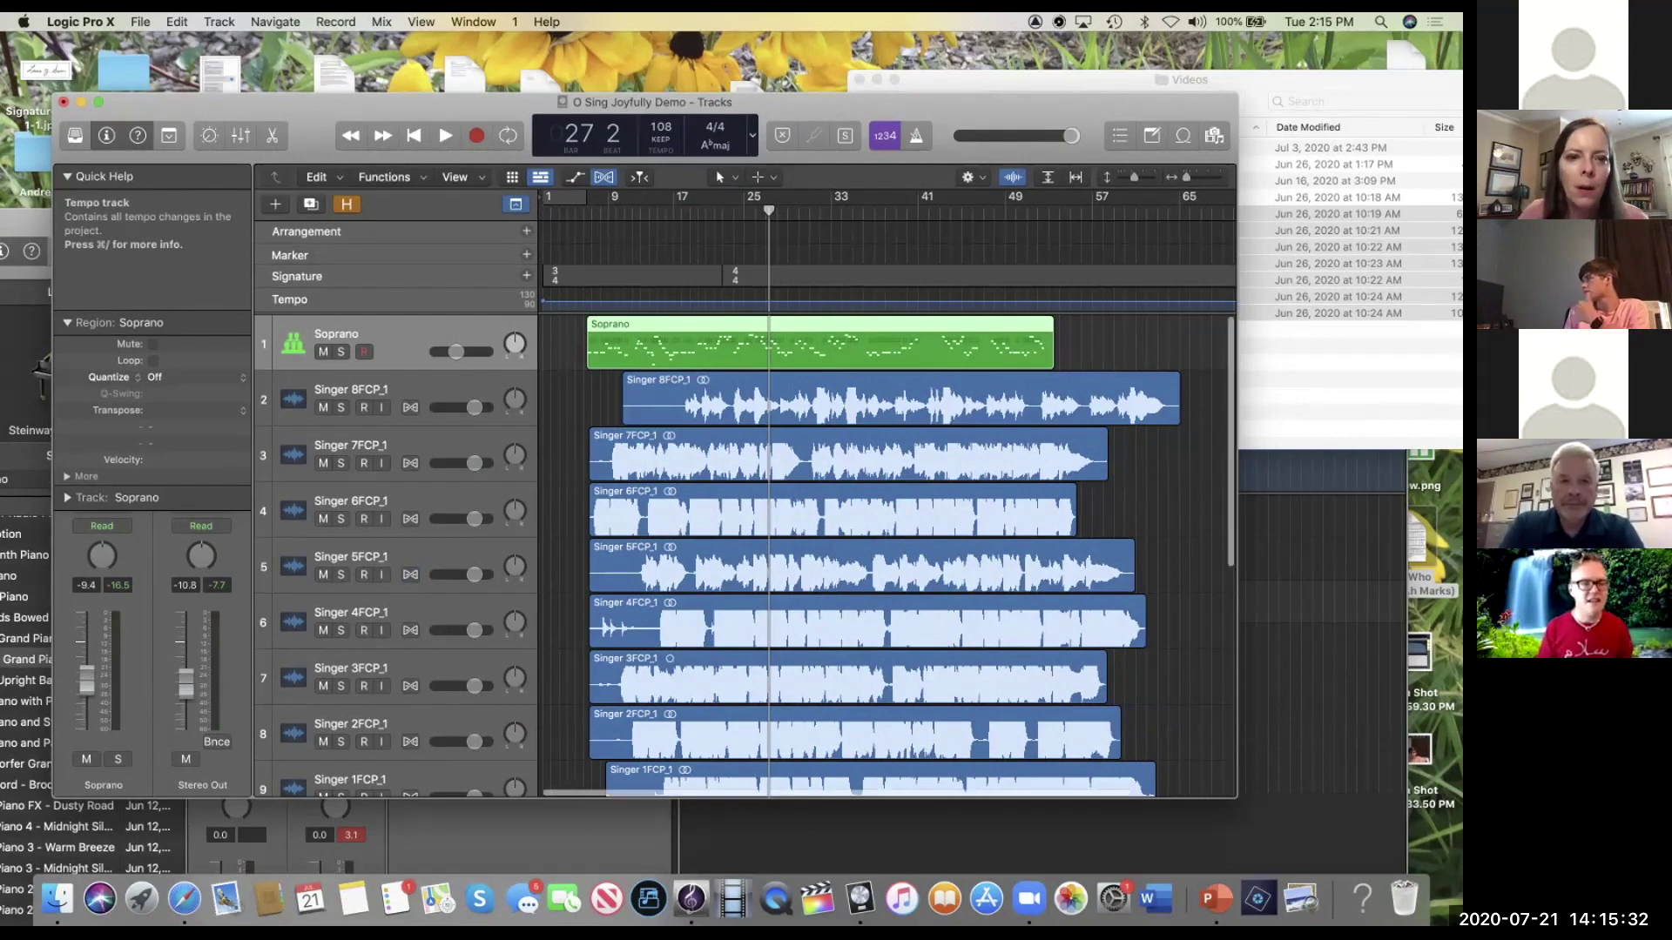
Step: Place the playhead at bar 6 beat 1 and enlarge the track lanes and timeline around the region starts
scroll(871, 557, down, 1)
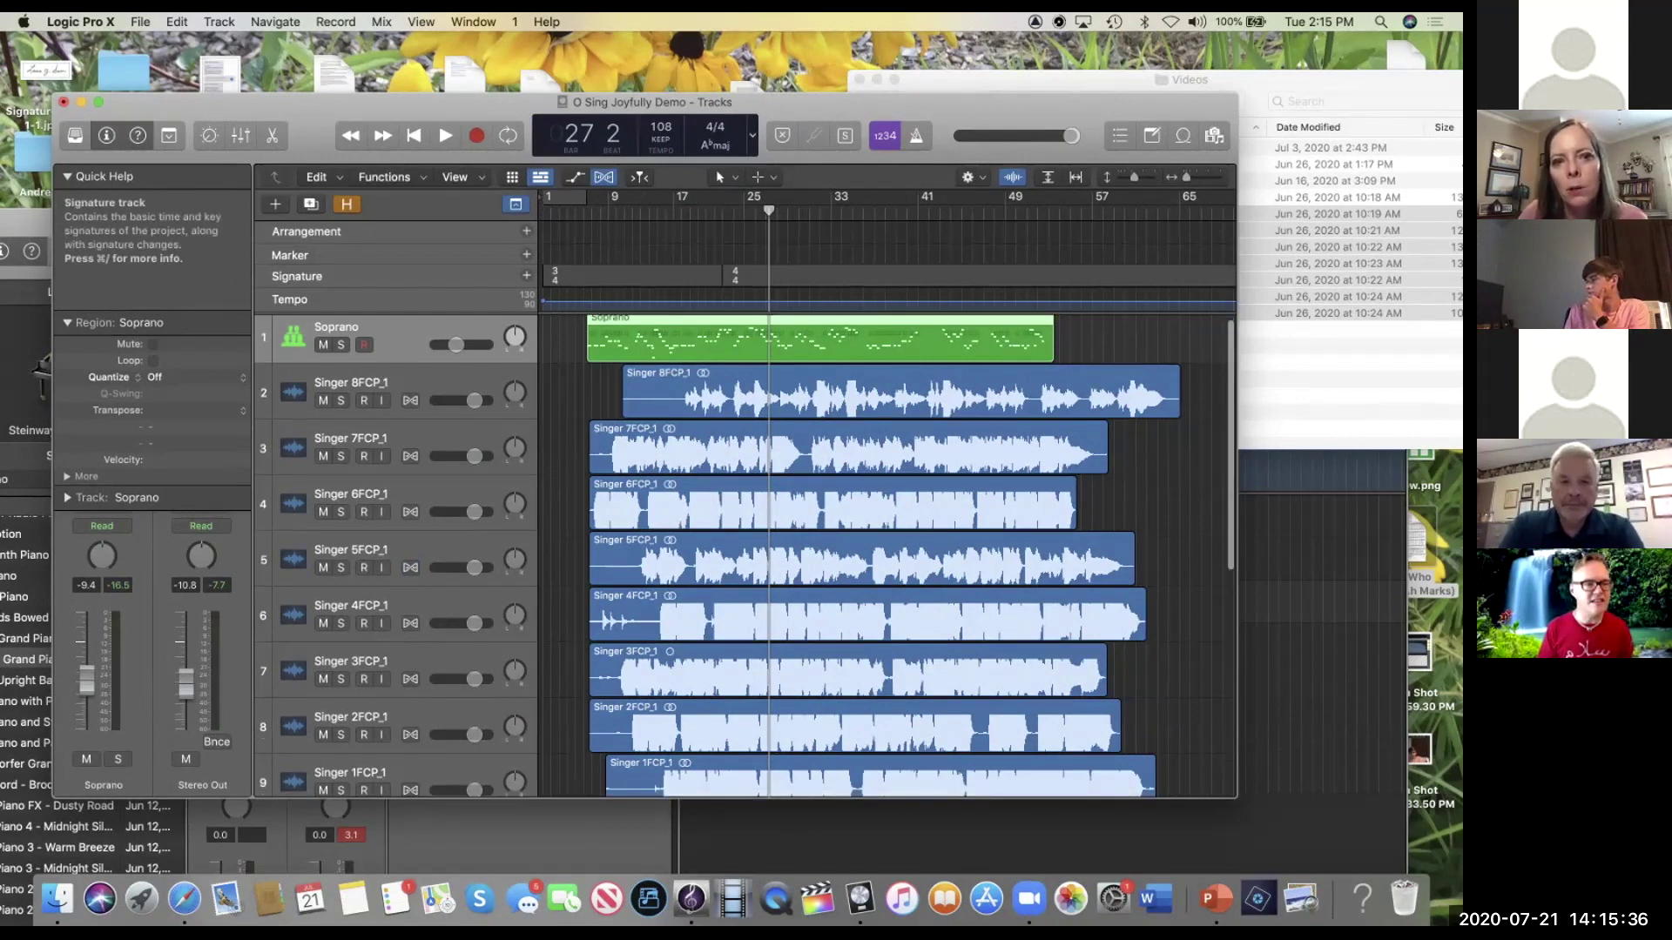
scroll(871, 557, down, 2)
scroll(871, 557, up, 2)
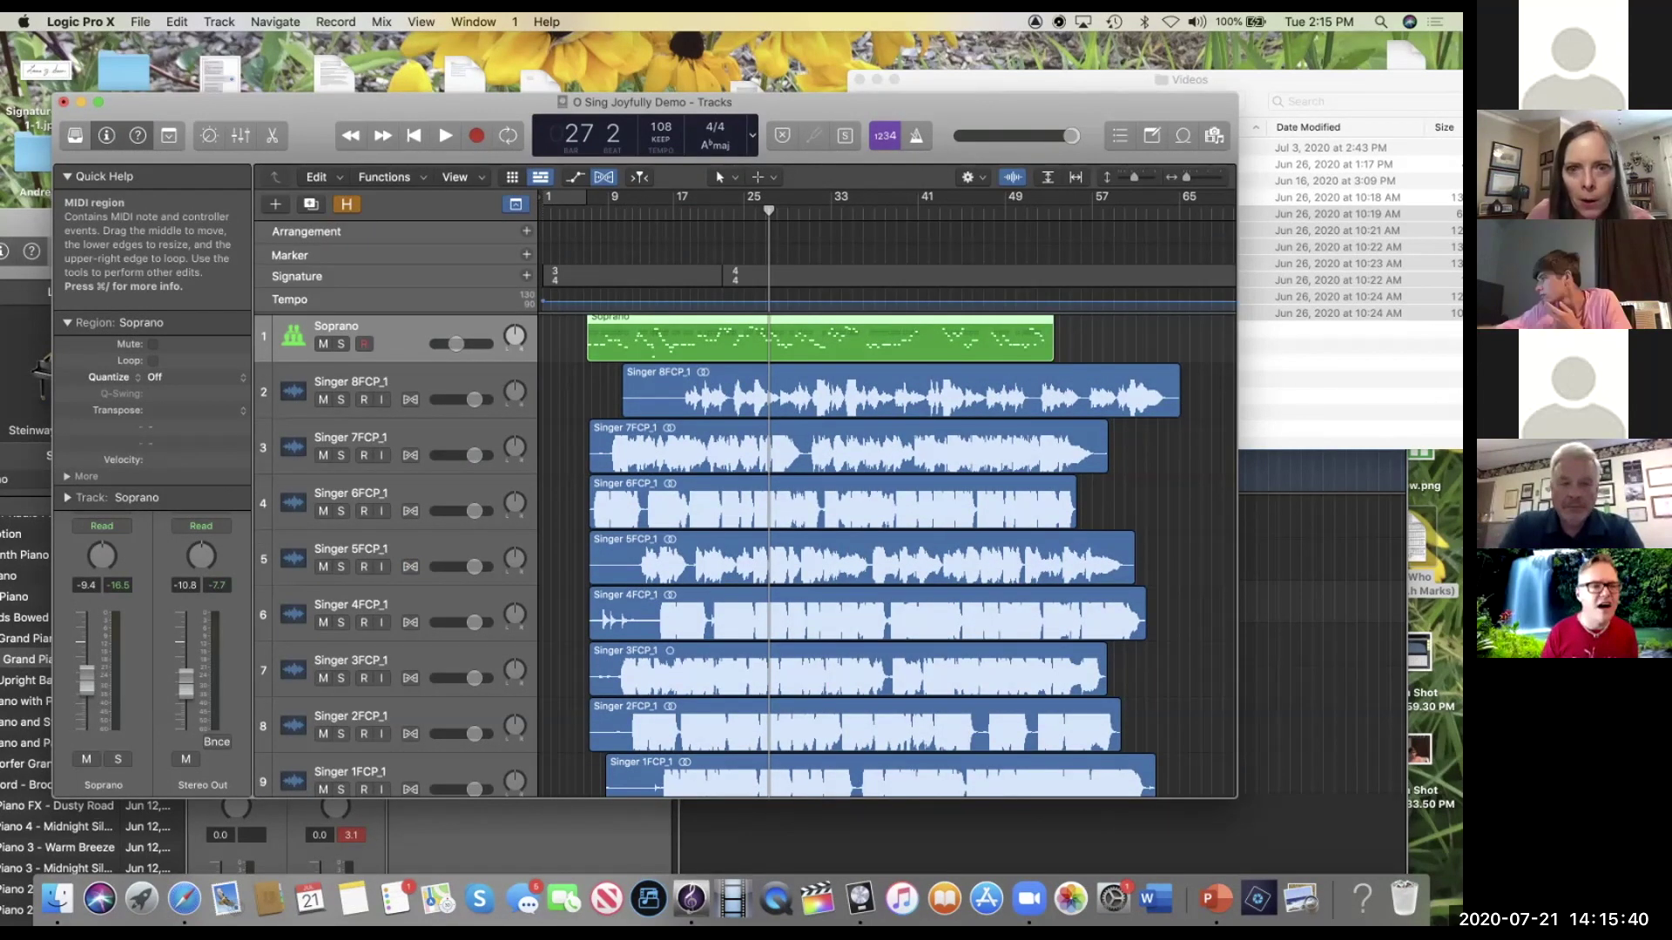
scroll(871, 557, up, 1)
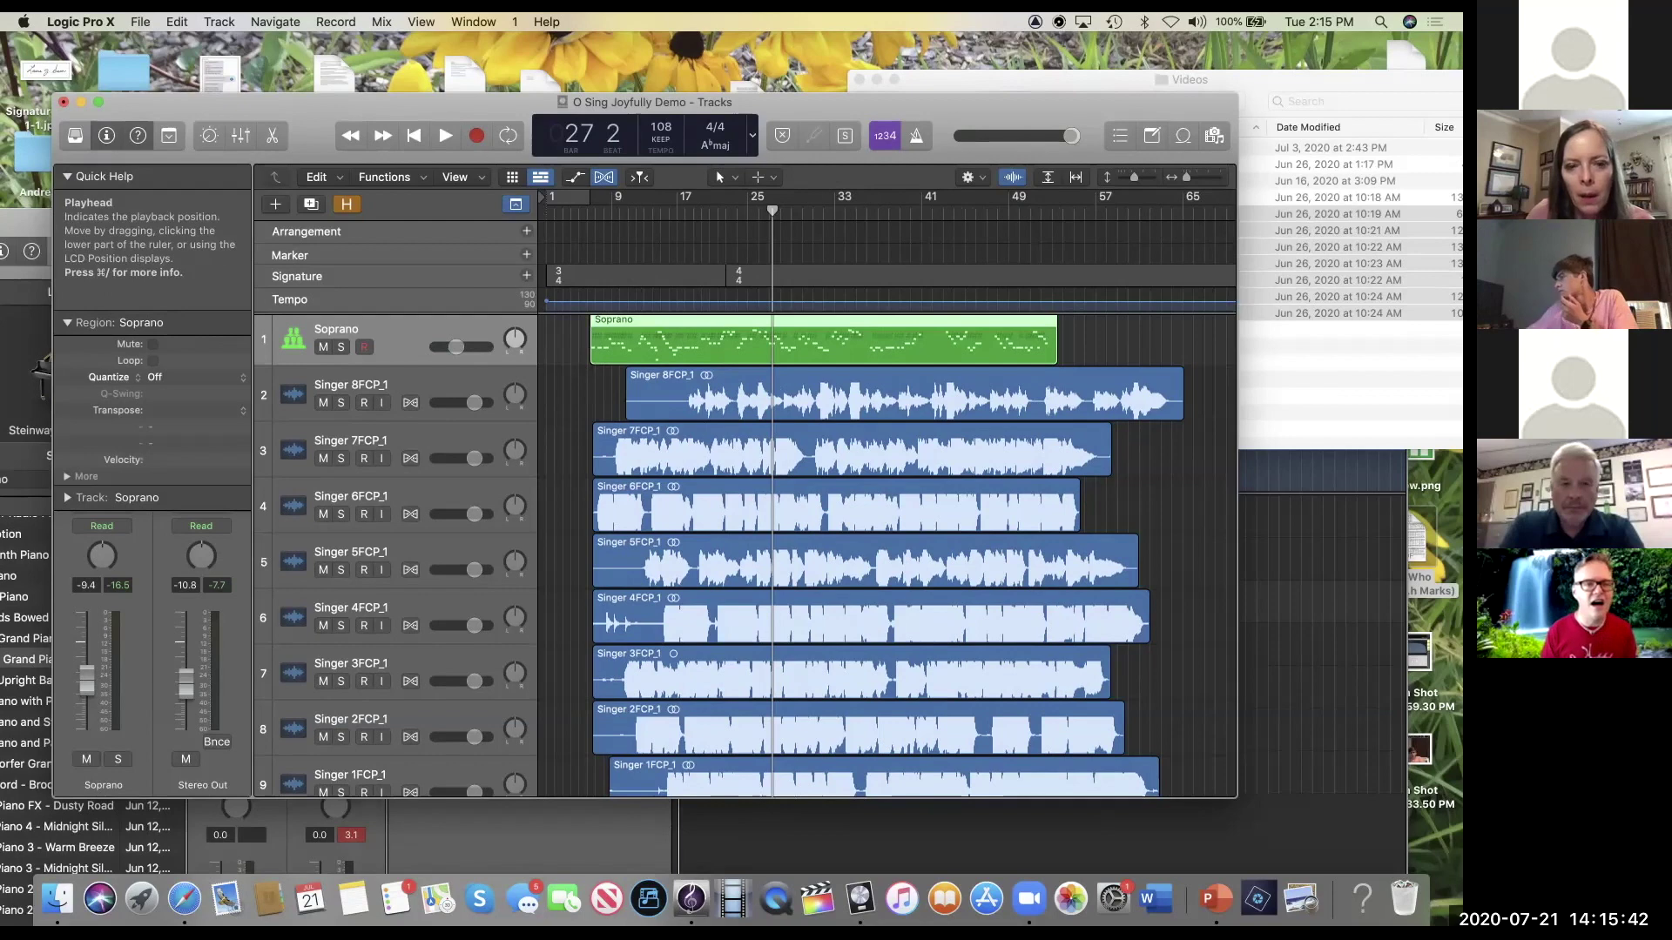
drag(773, 210, 587, 211)
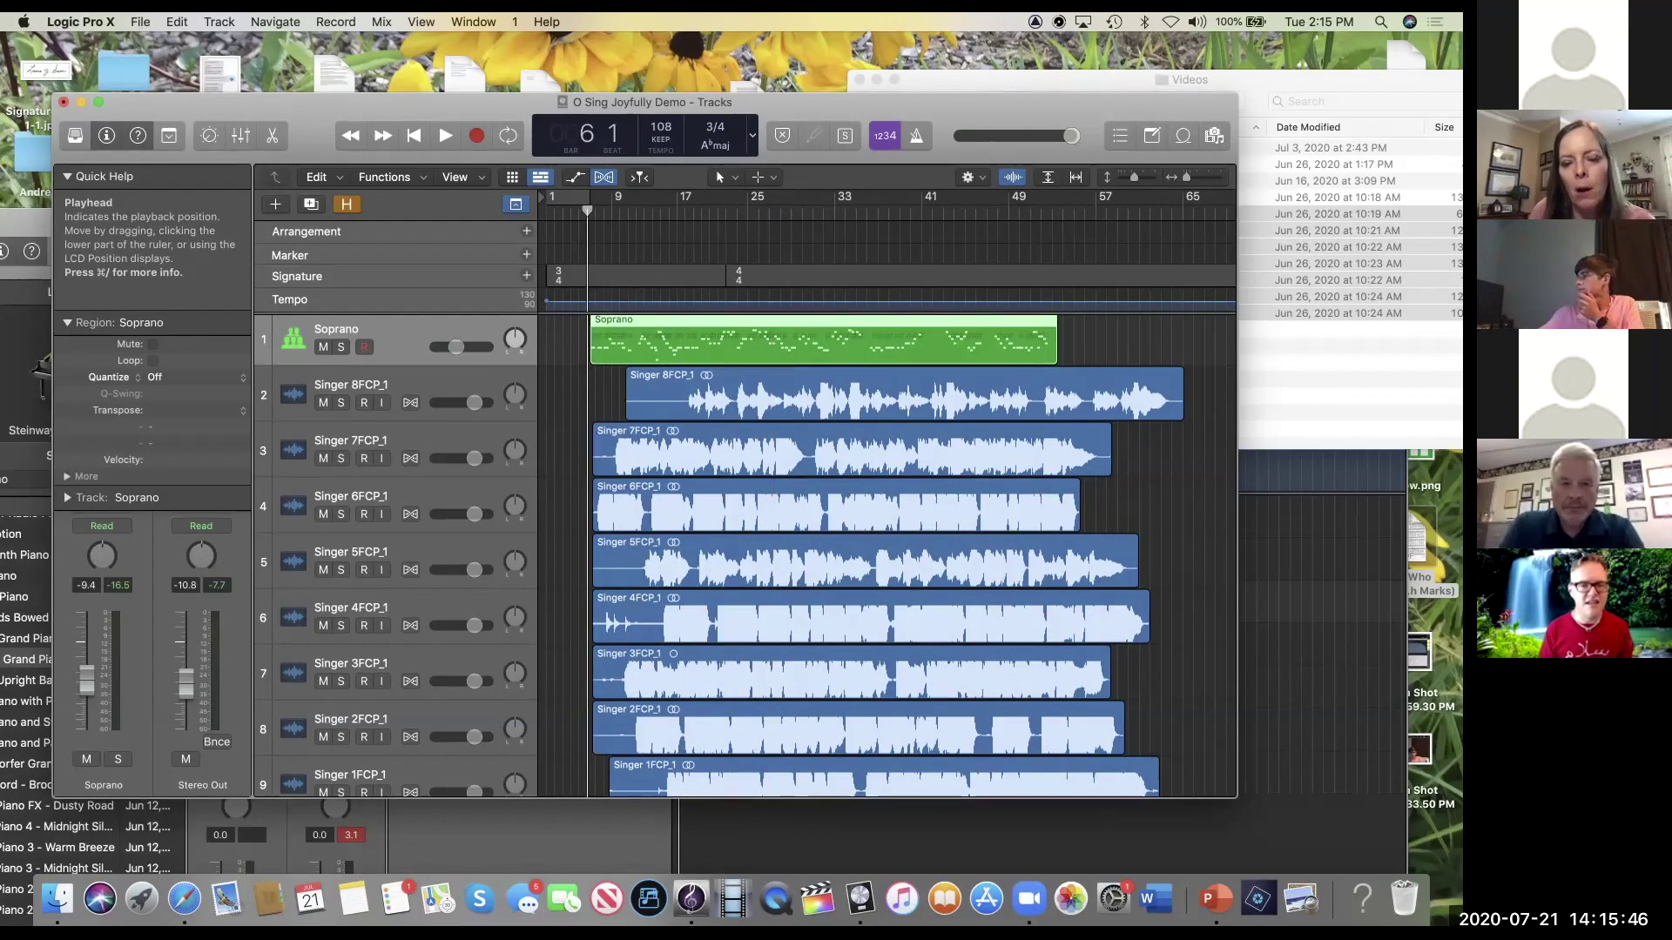
scroll(590, 231, up, 10)
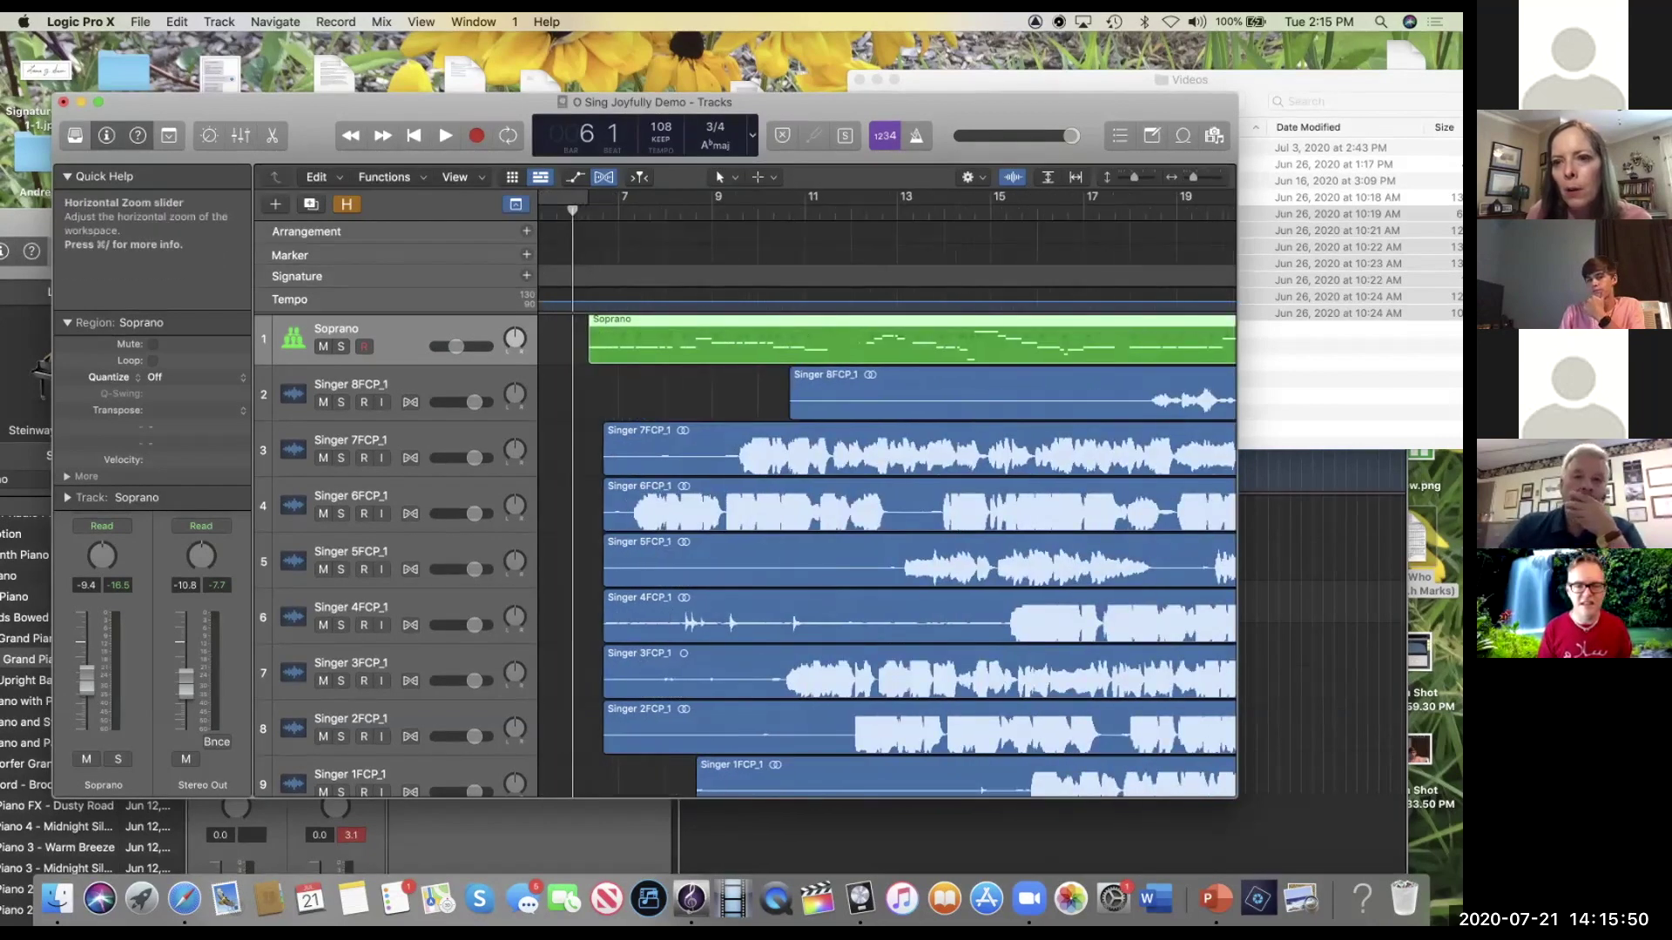
drag(1193, 176, 1200, 177)
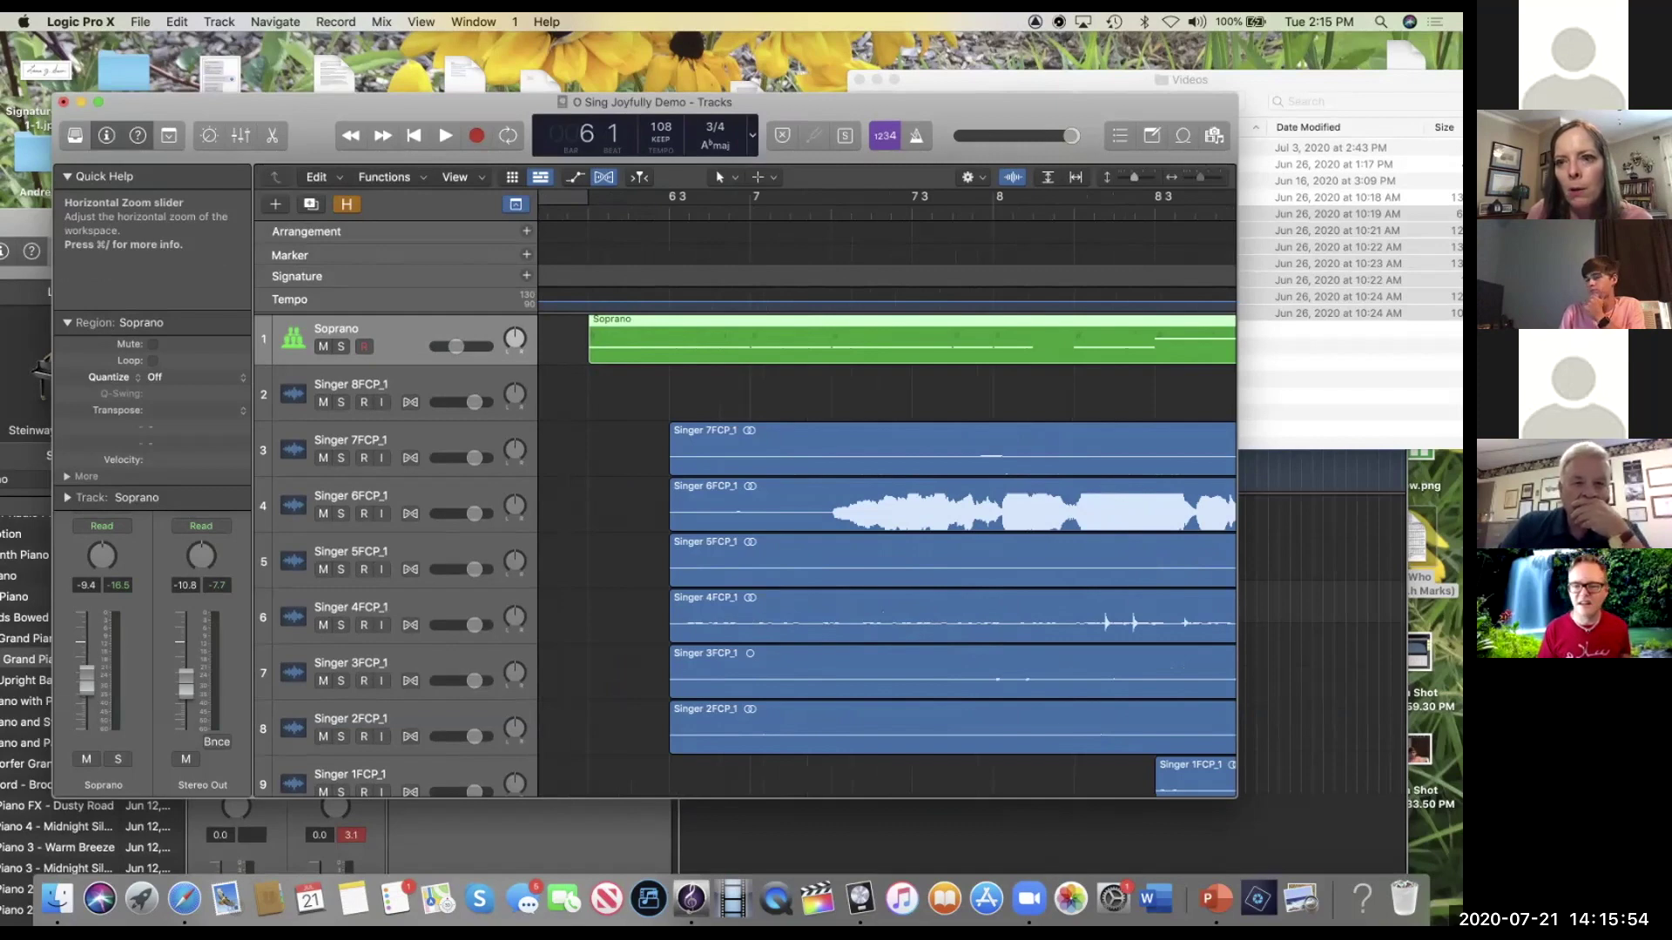
drag(1200, 176, 1137, 177)
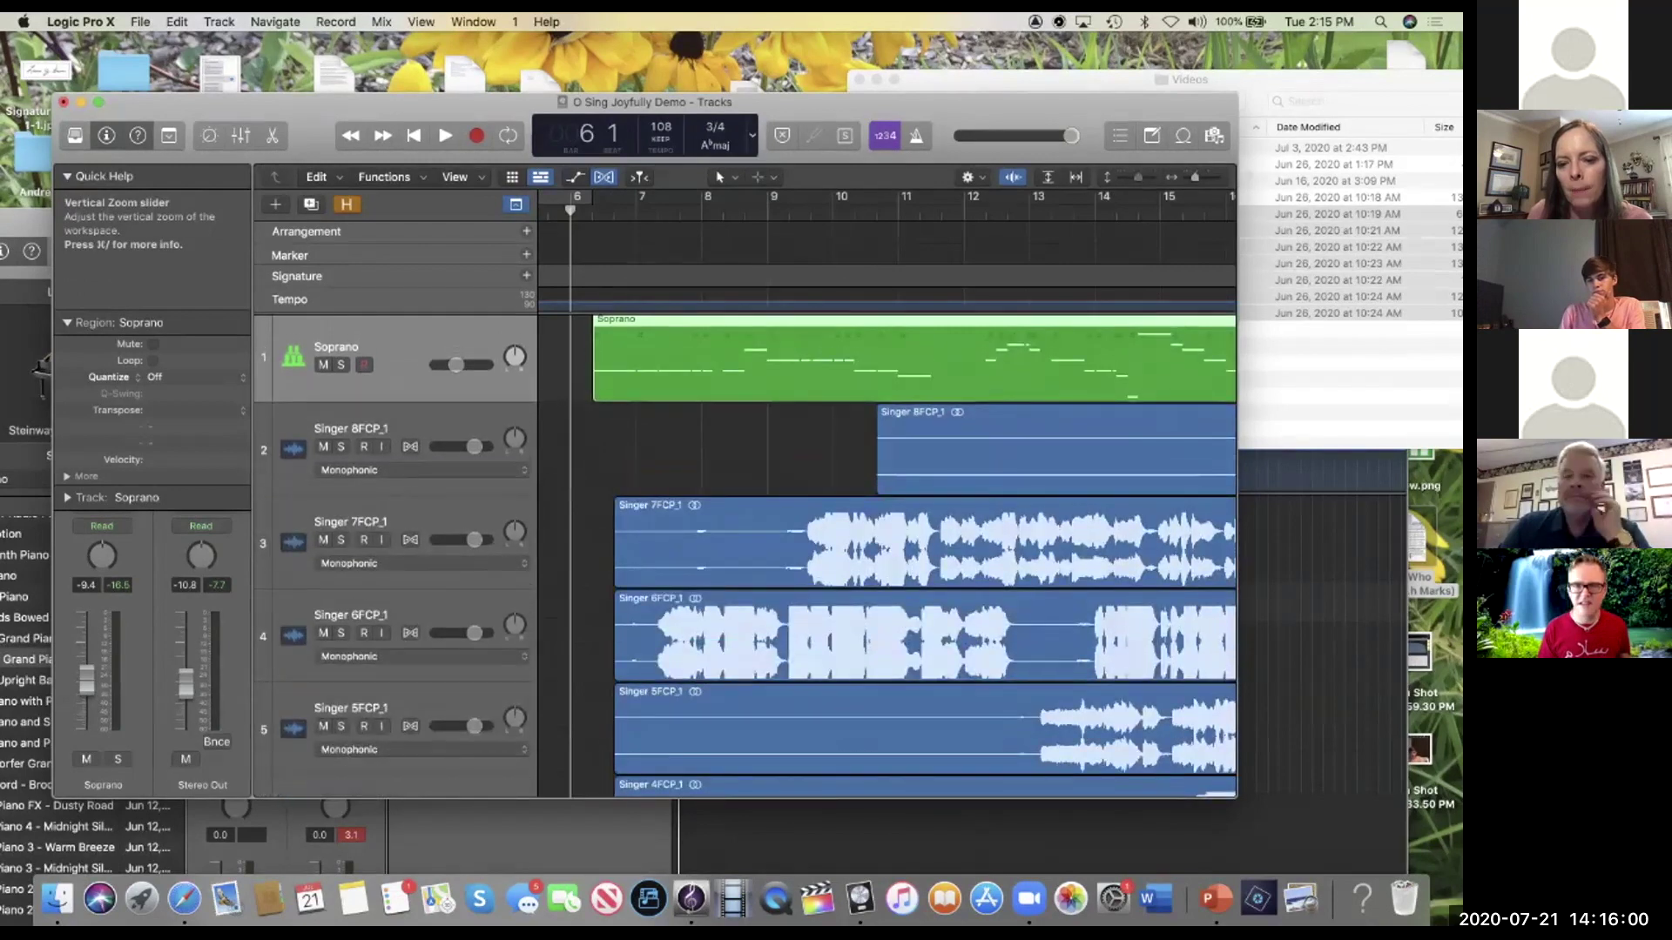
drag(1137, 177, 1133, 177)
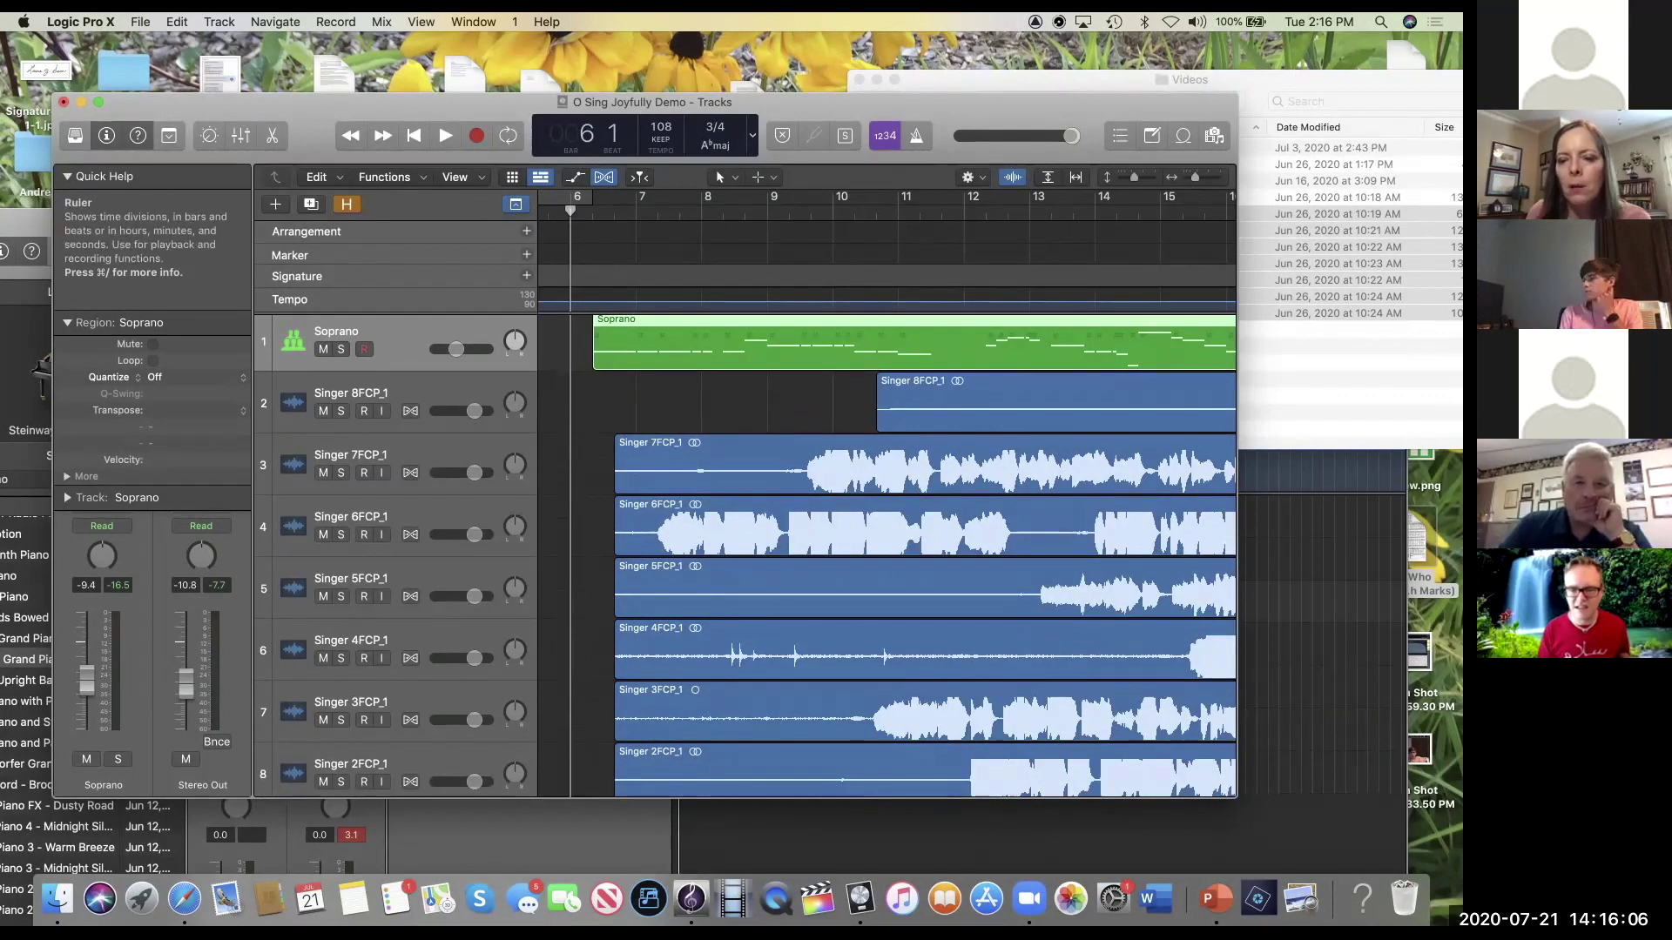
scroll(886, 557, right, 3)
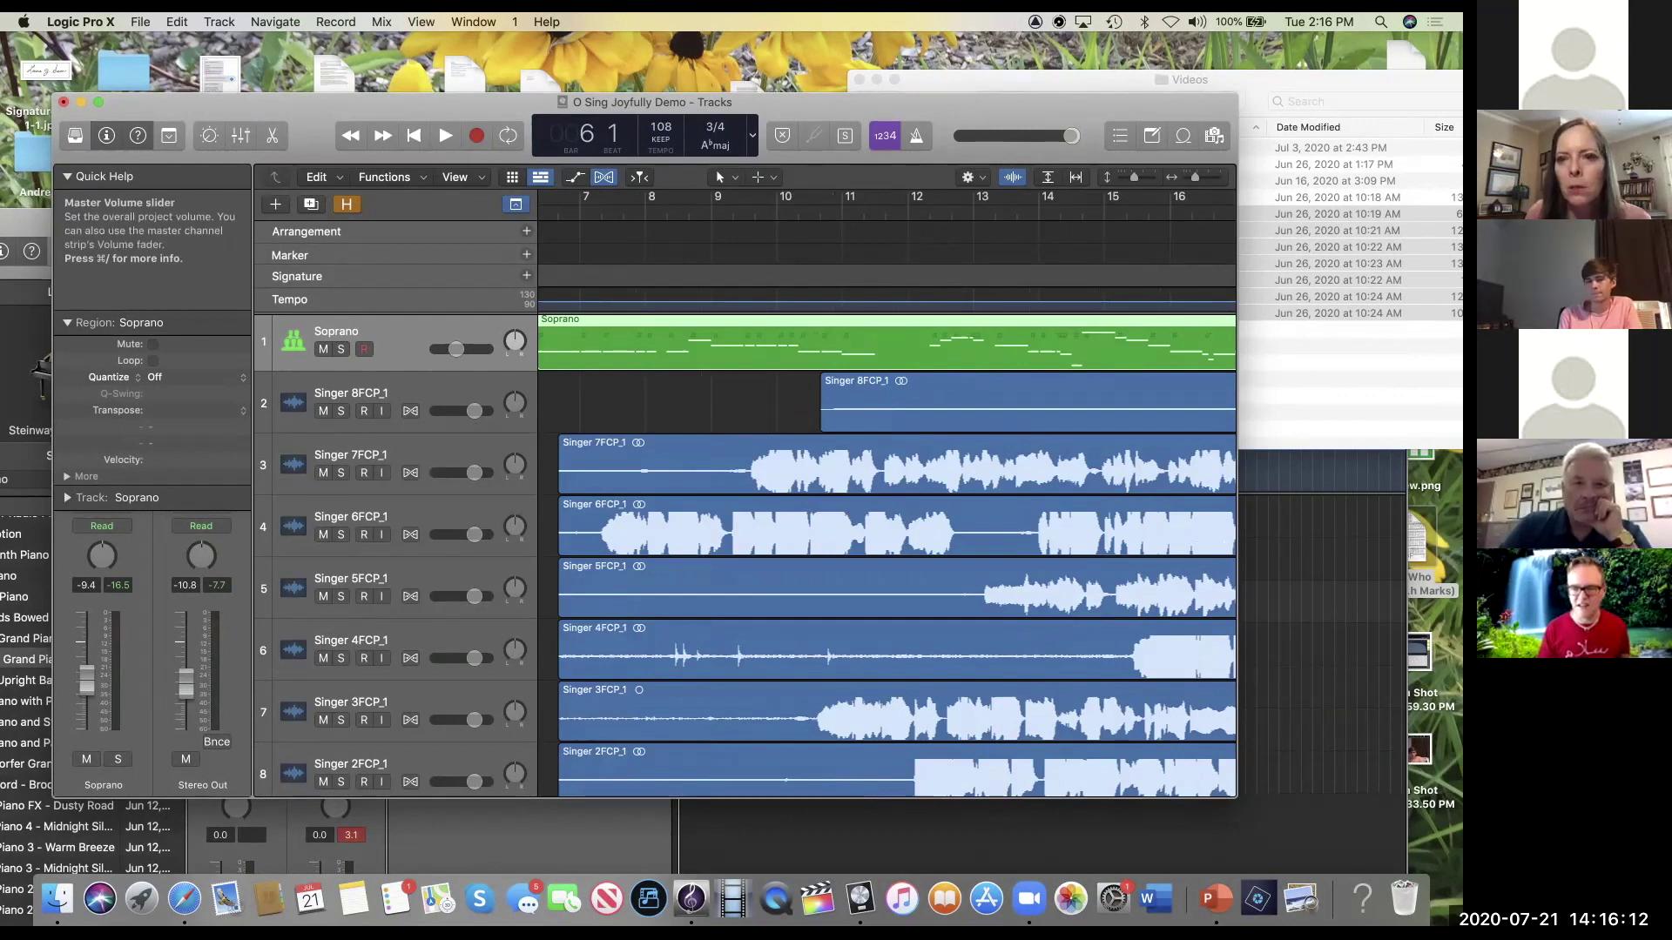
Step: Lower the master volume slightly and magnify the audio waveforms in the tracks
drag(1071, 136, 1012, 241)
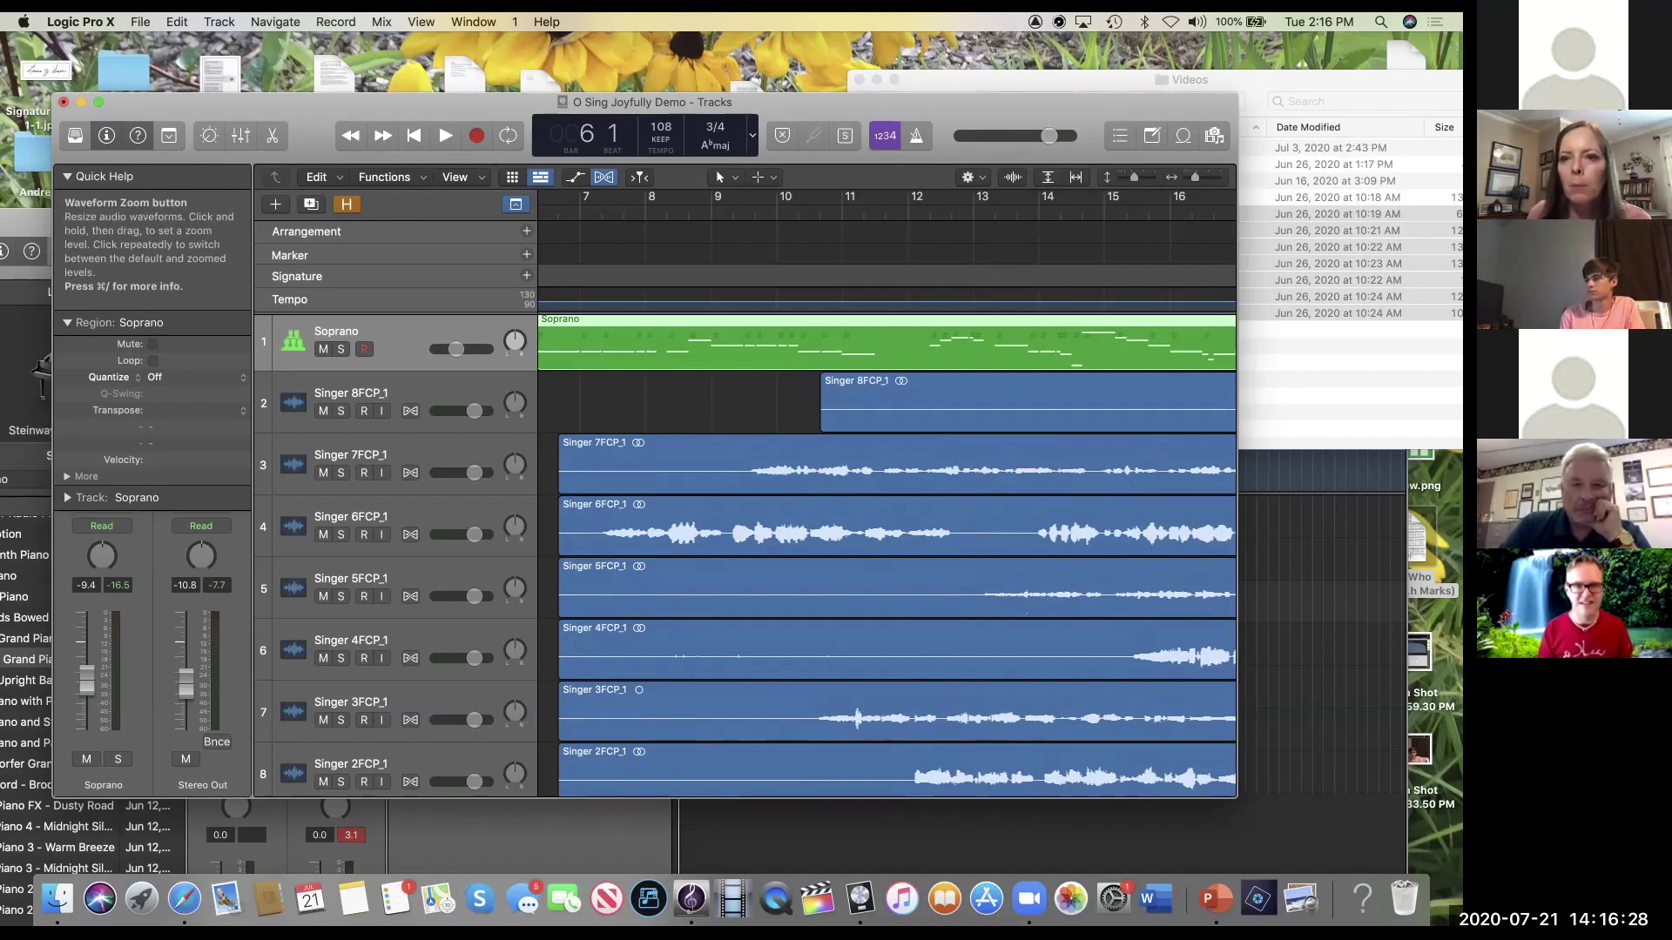
drag(1013, 177, 1012, 114)
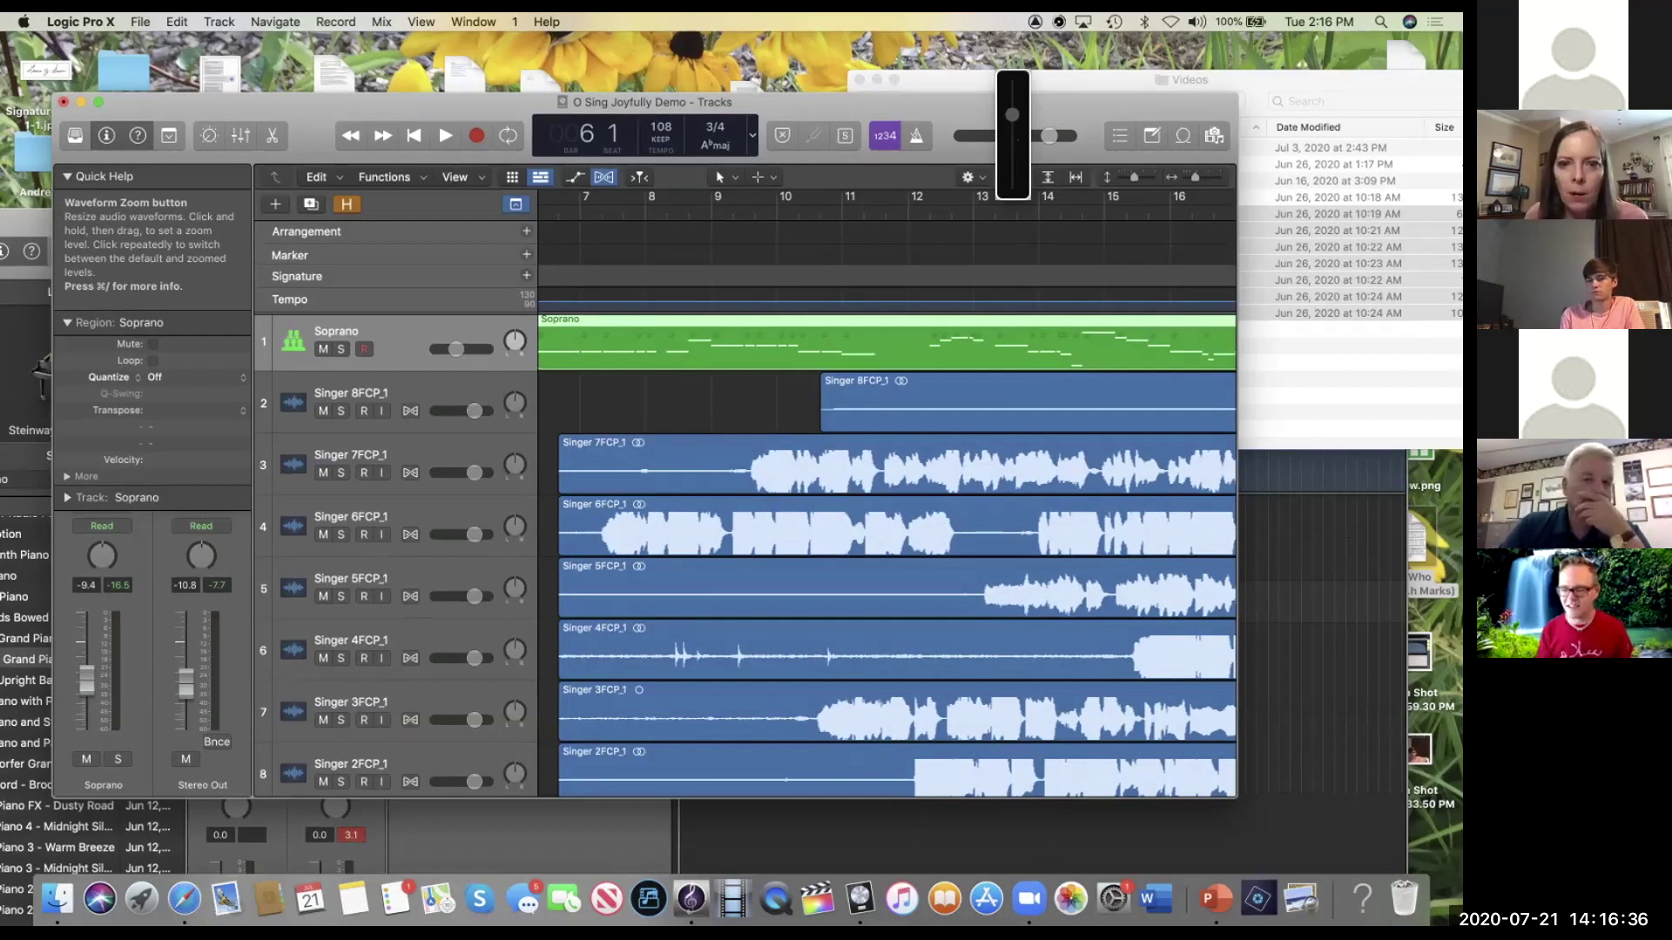
drag(1012, 114, 1012, 114)
scroll(888, 557, down, 3)
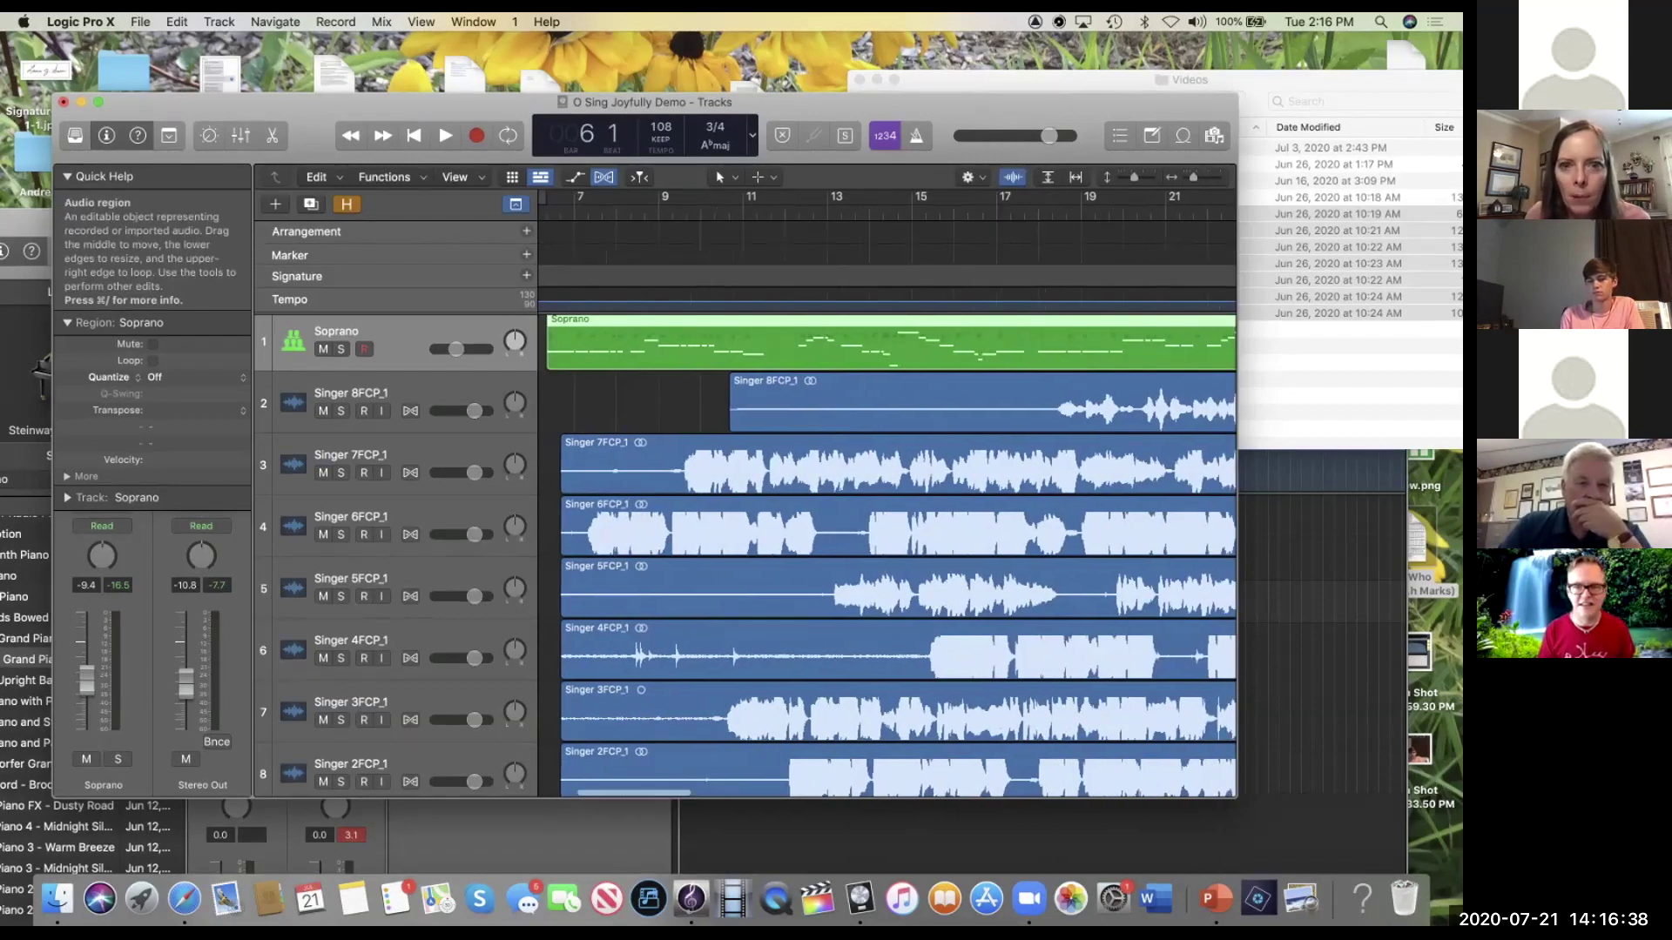
Step: With the playhead at bar 6 beat 2, trim the silent start of the Singer 8FCP_1 region and slide its singing to the playhead
scroll(888, 557, left, 5)
click(771, 209)
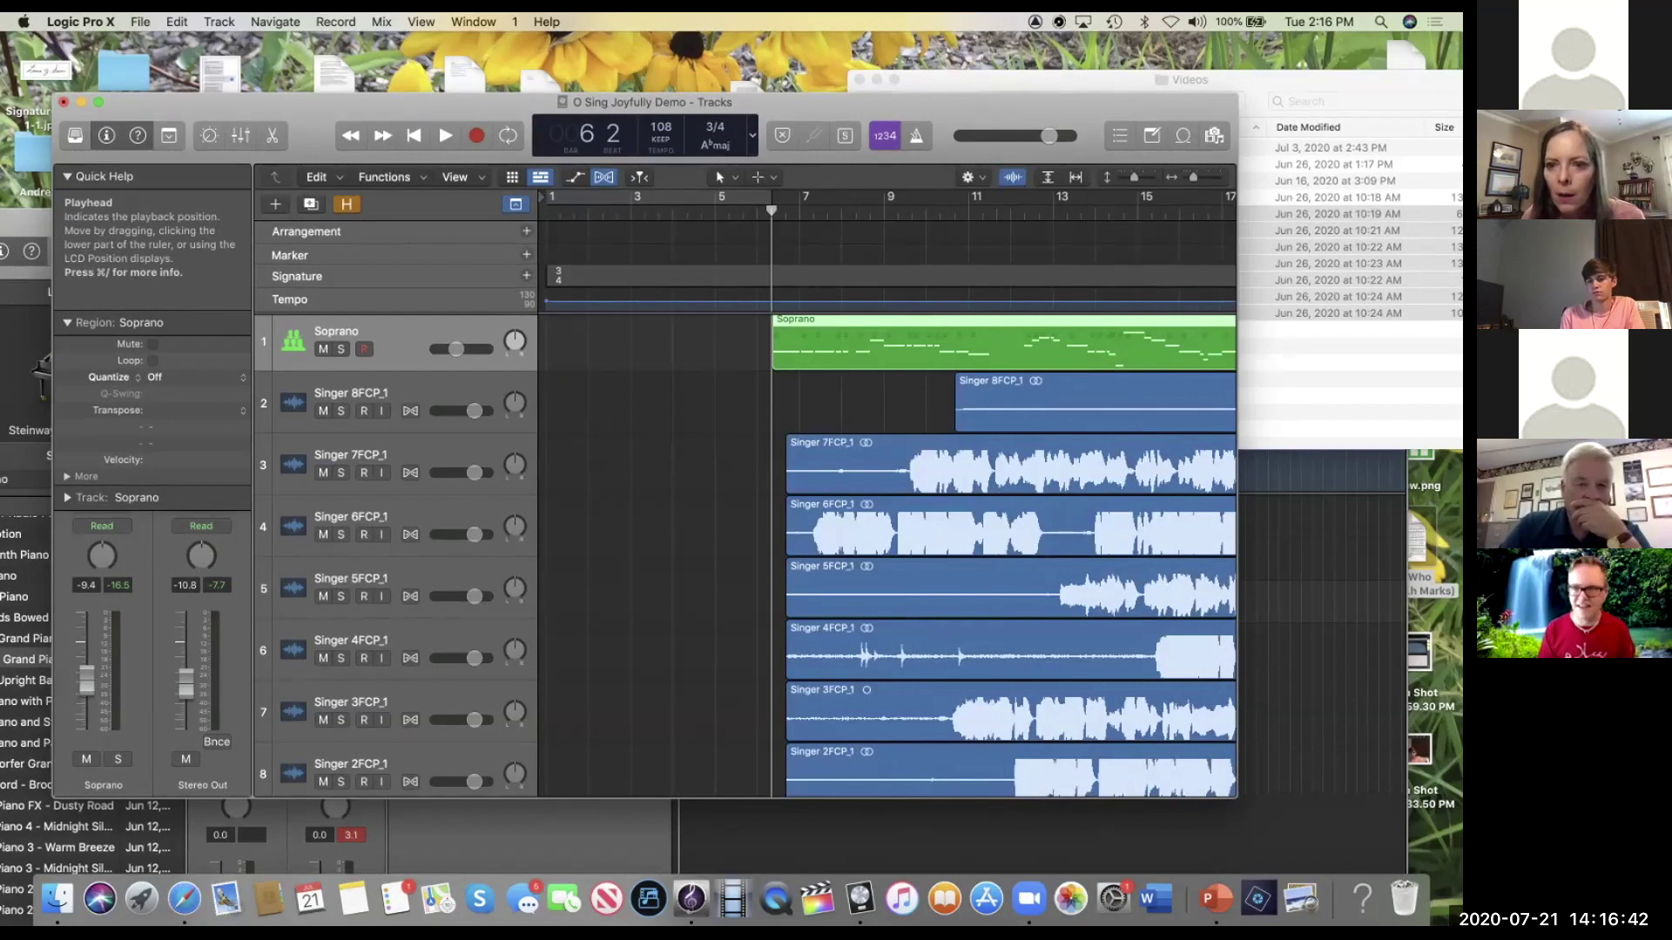
drag(1091, 409, 830, 409)
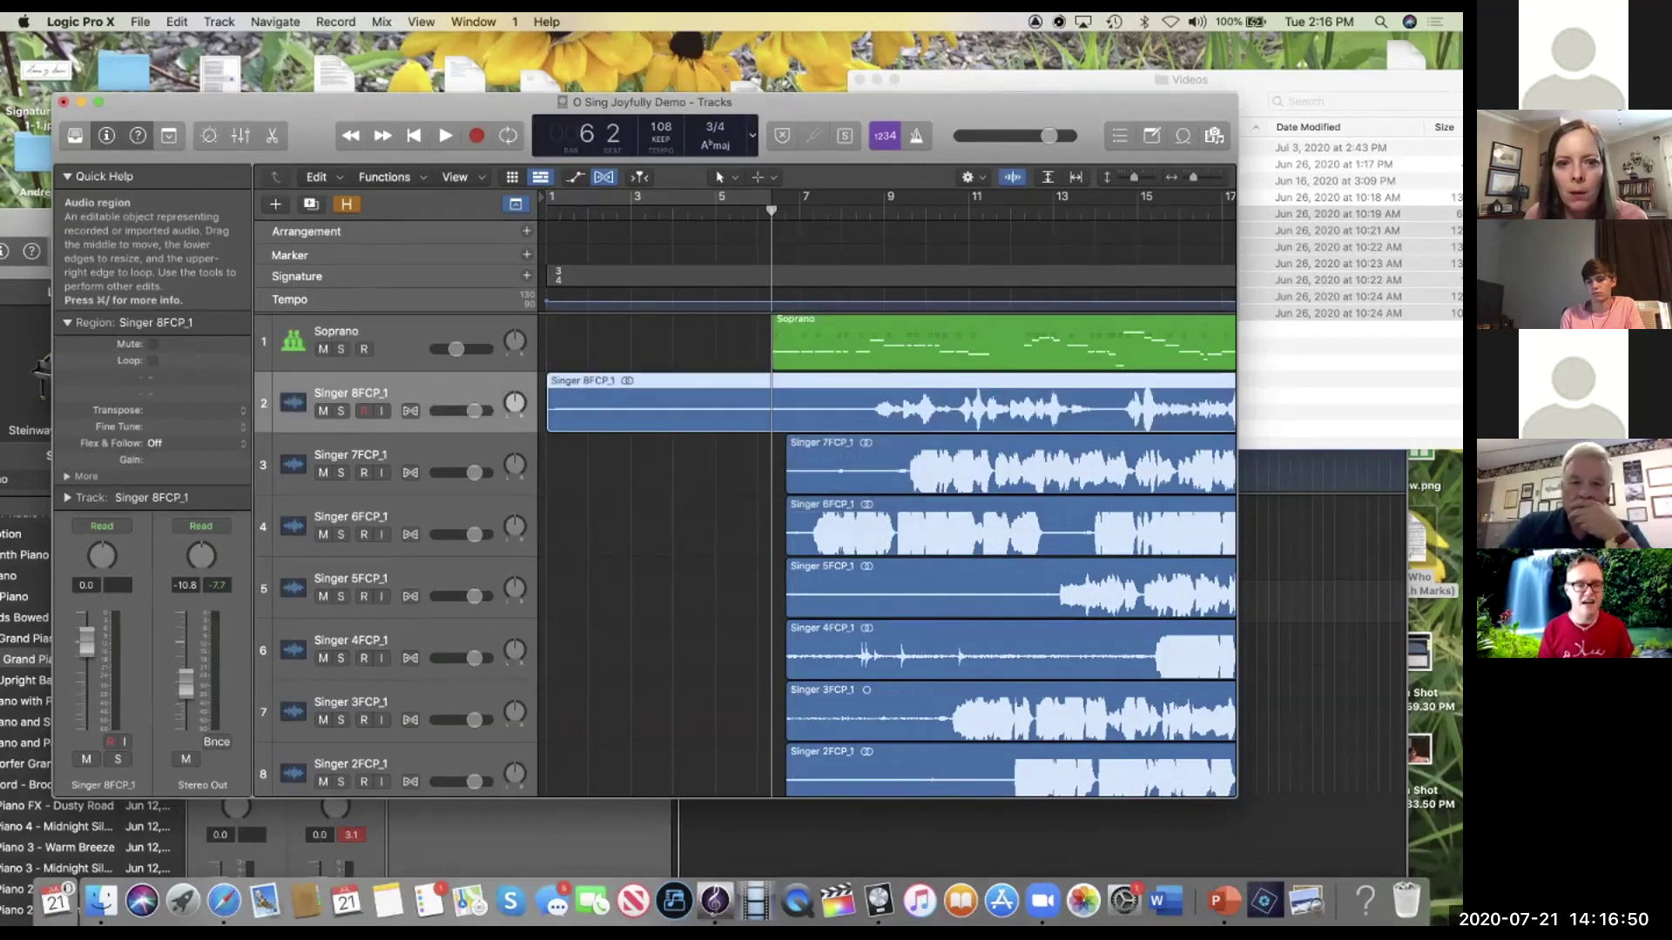
drag(549, 418, 734, 418)
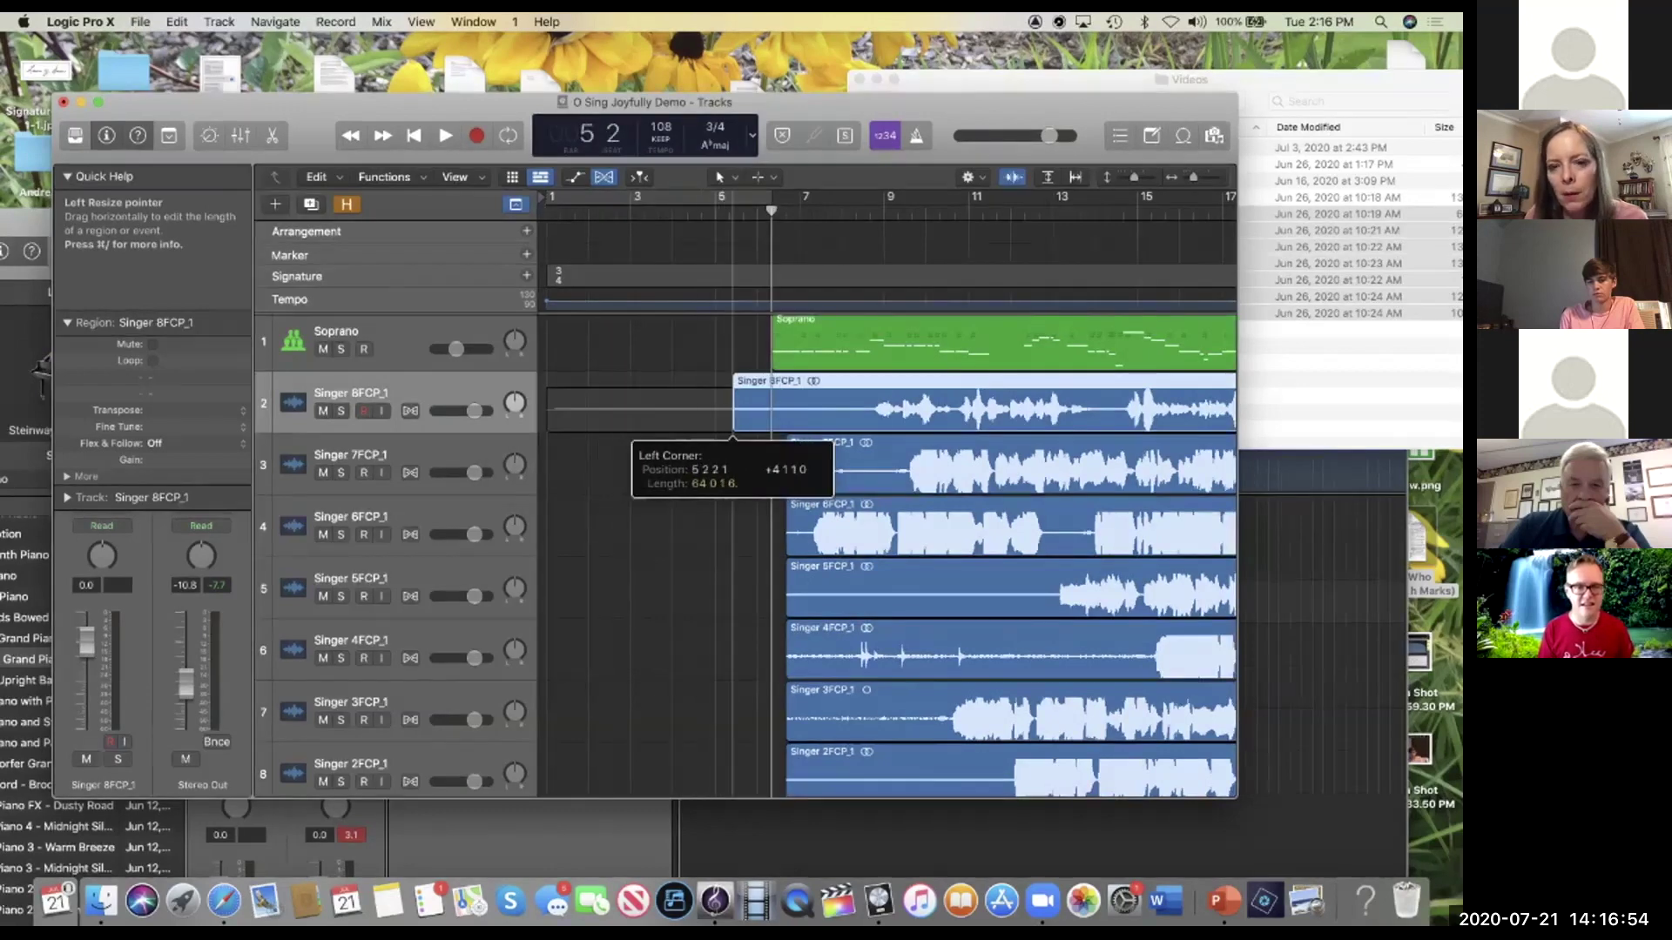
drag(923, 418, 836, 437)
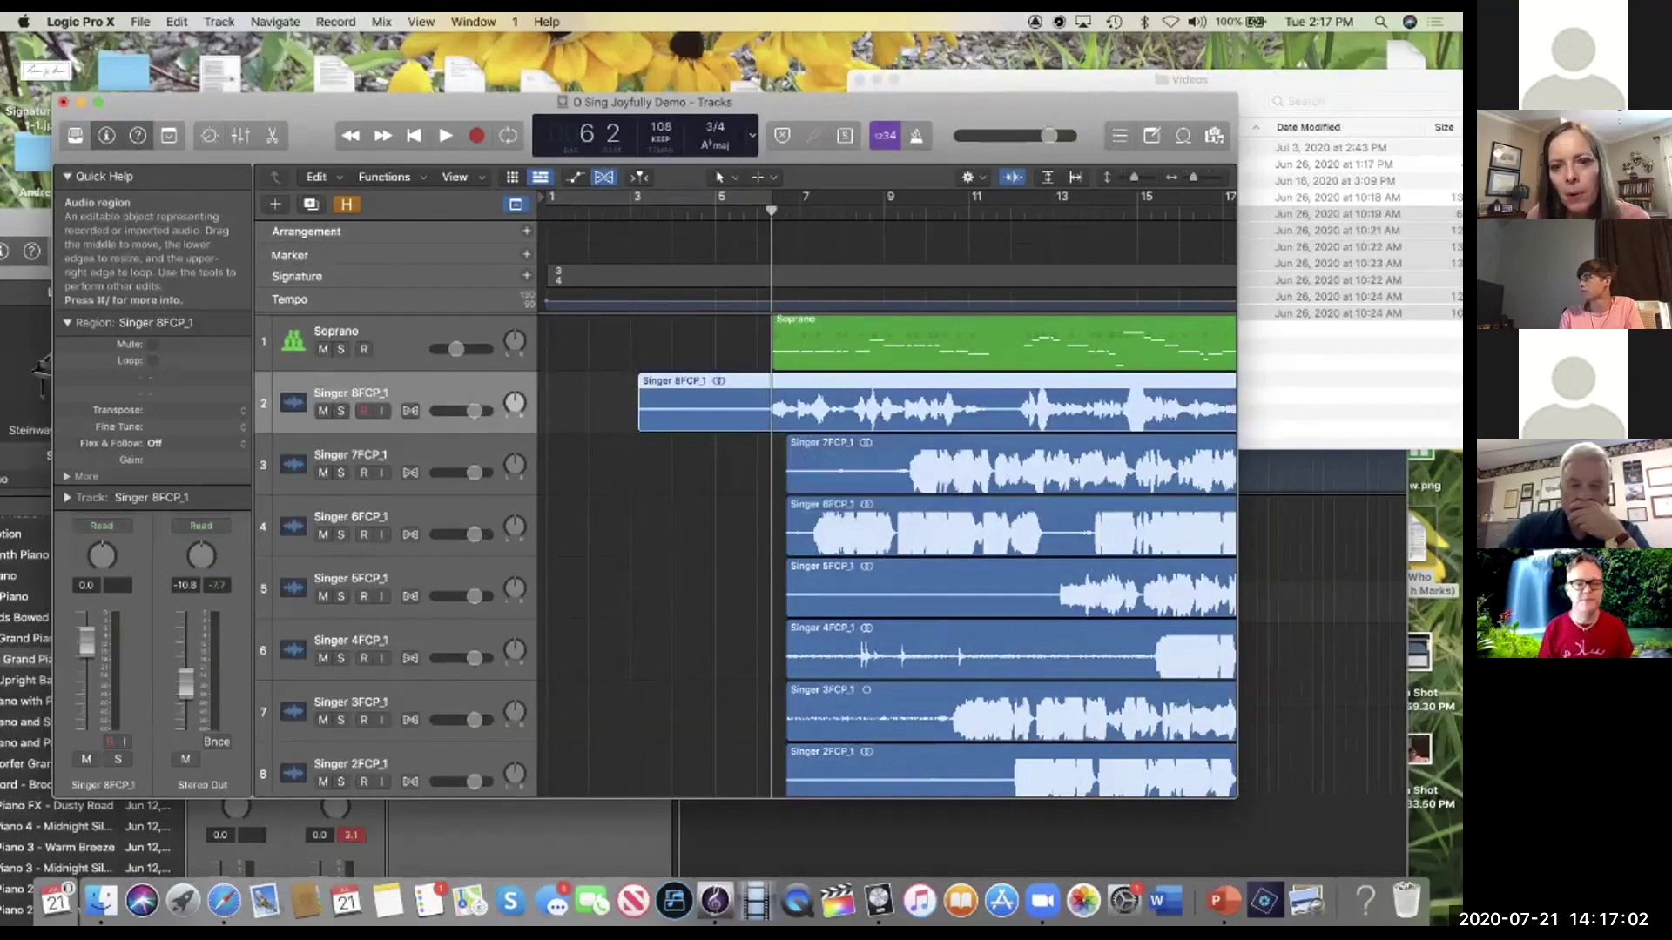
Step: Fine-tune the Singer 8FCP_1 region's position so its first sung note lines up with the Soprano region's start
key(super+Right)
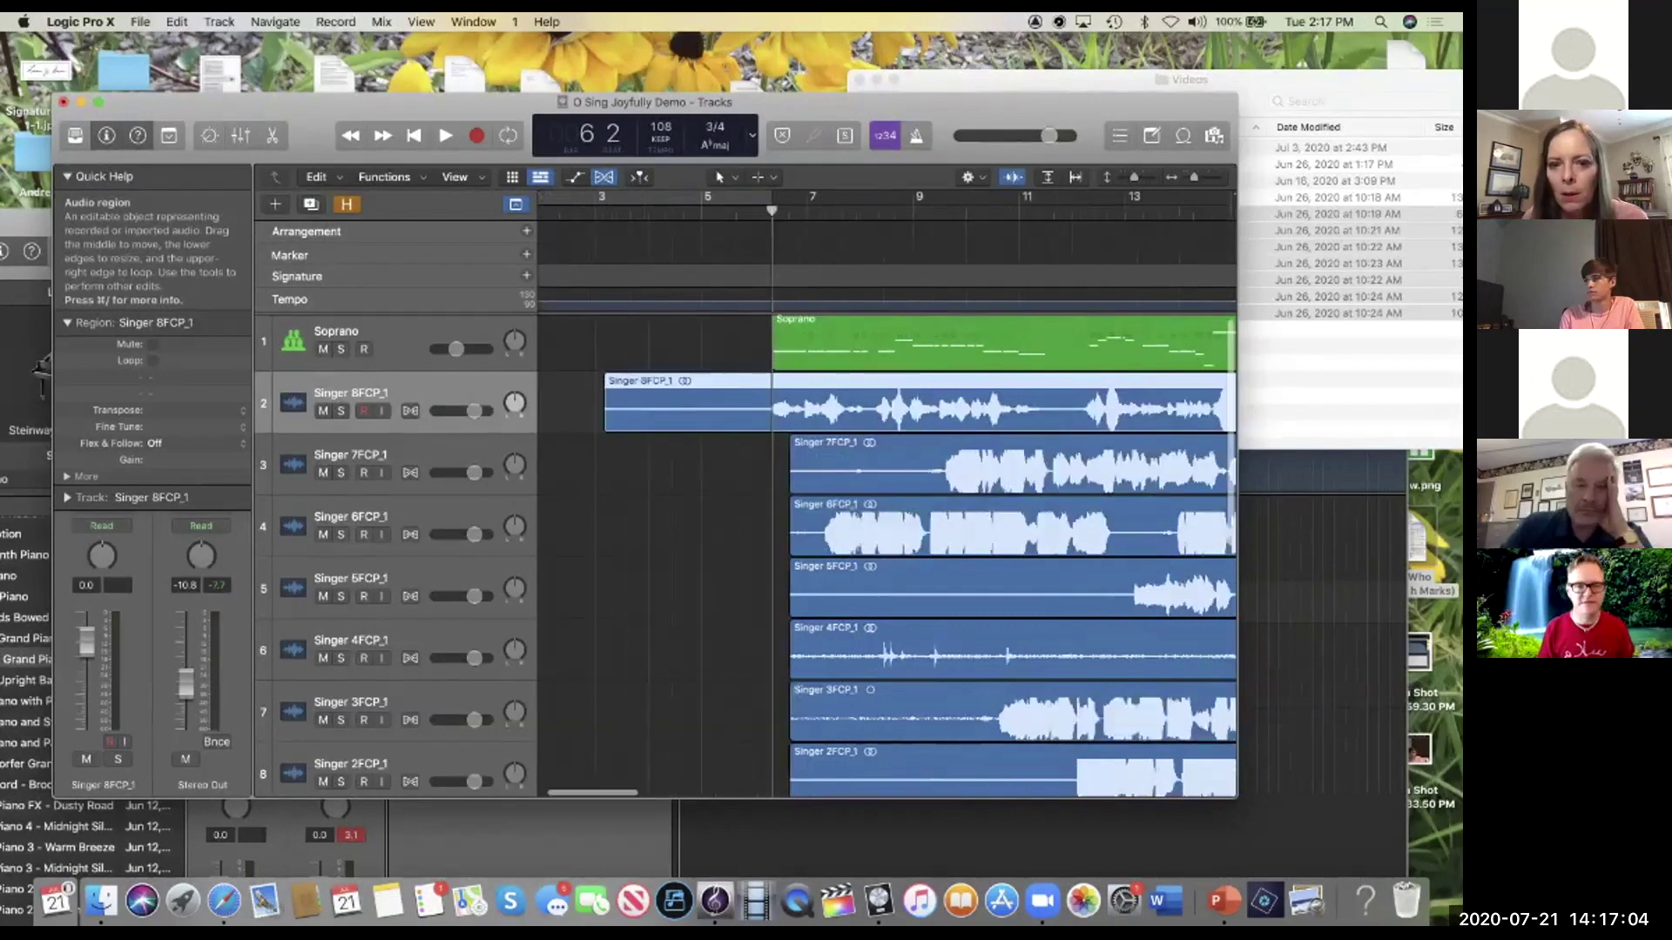
key(super+Right)
key(super+Right)
key(super+Right)
key(super+Right)
key(super+Right)
key(super+Right)
key(super+Right)
key(super+Right)
key(super+Right)
drag(768, 422, 766, 422)
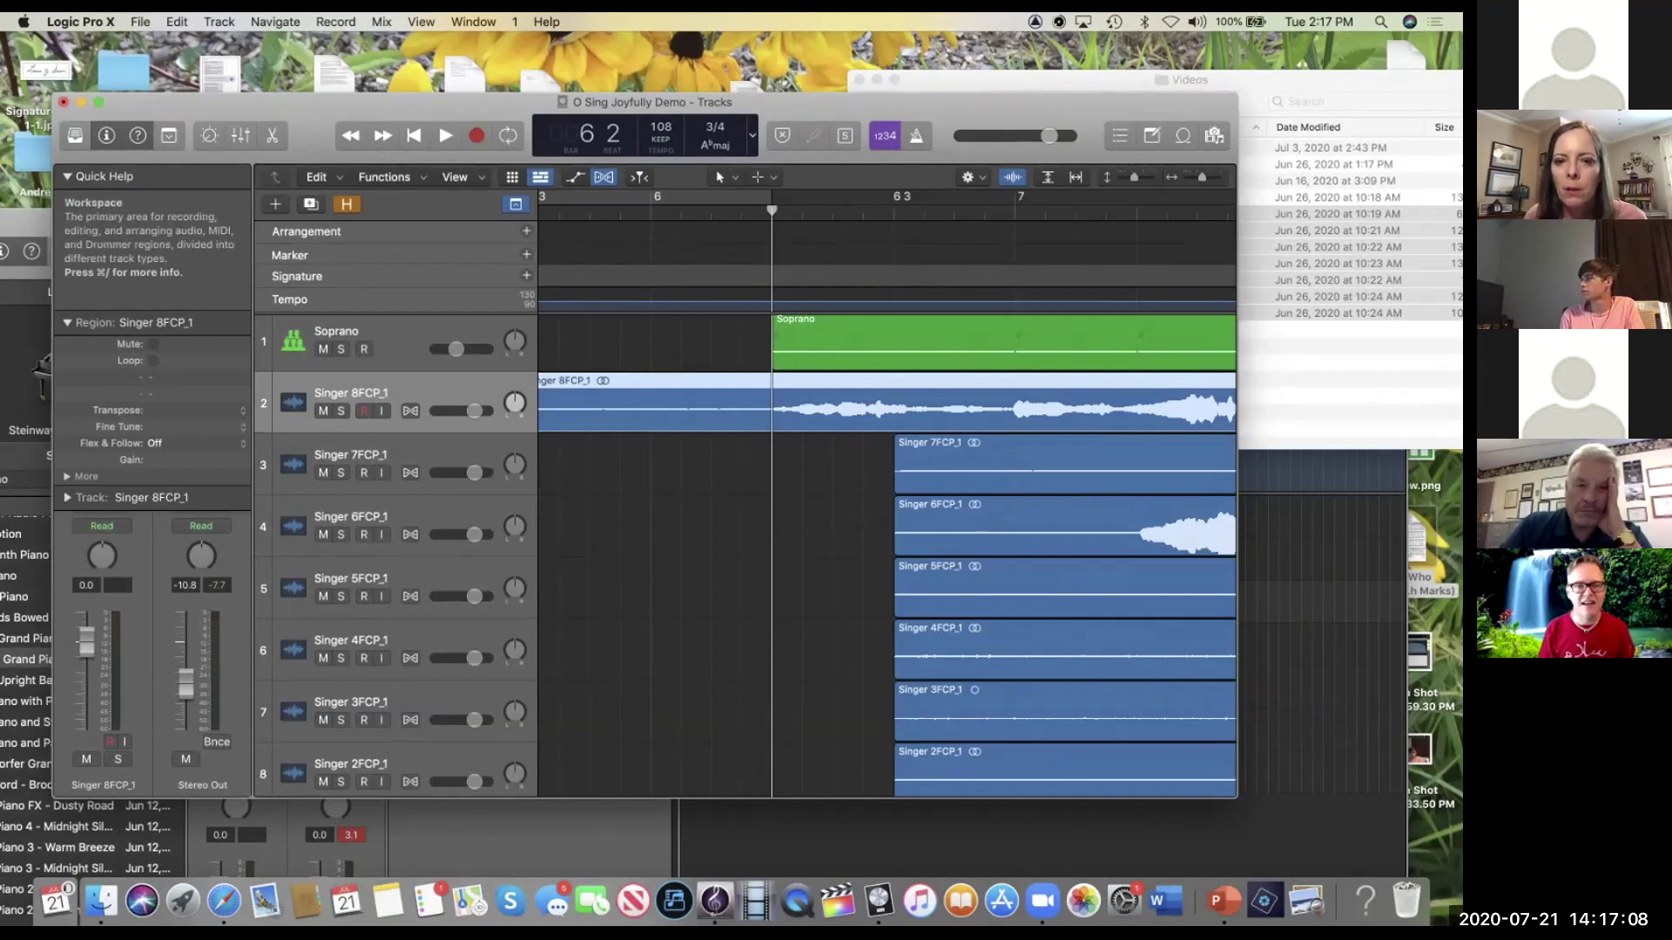
Step: Move the Singer 7FCP_1 region earlier so its first sung note starts at the playhead on bar 6 beat 2
key(super+Left)
key(super+Left)
key(super+Left)
key(super+Left)
key(super+Left)
key(super+Left)
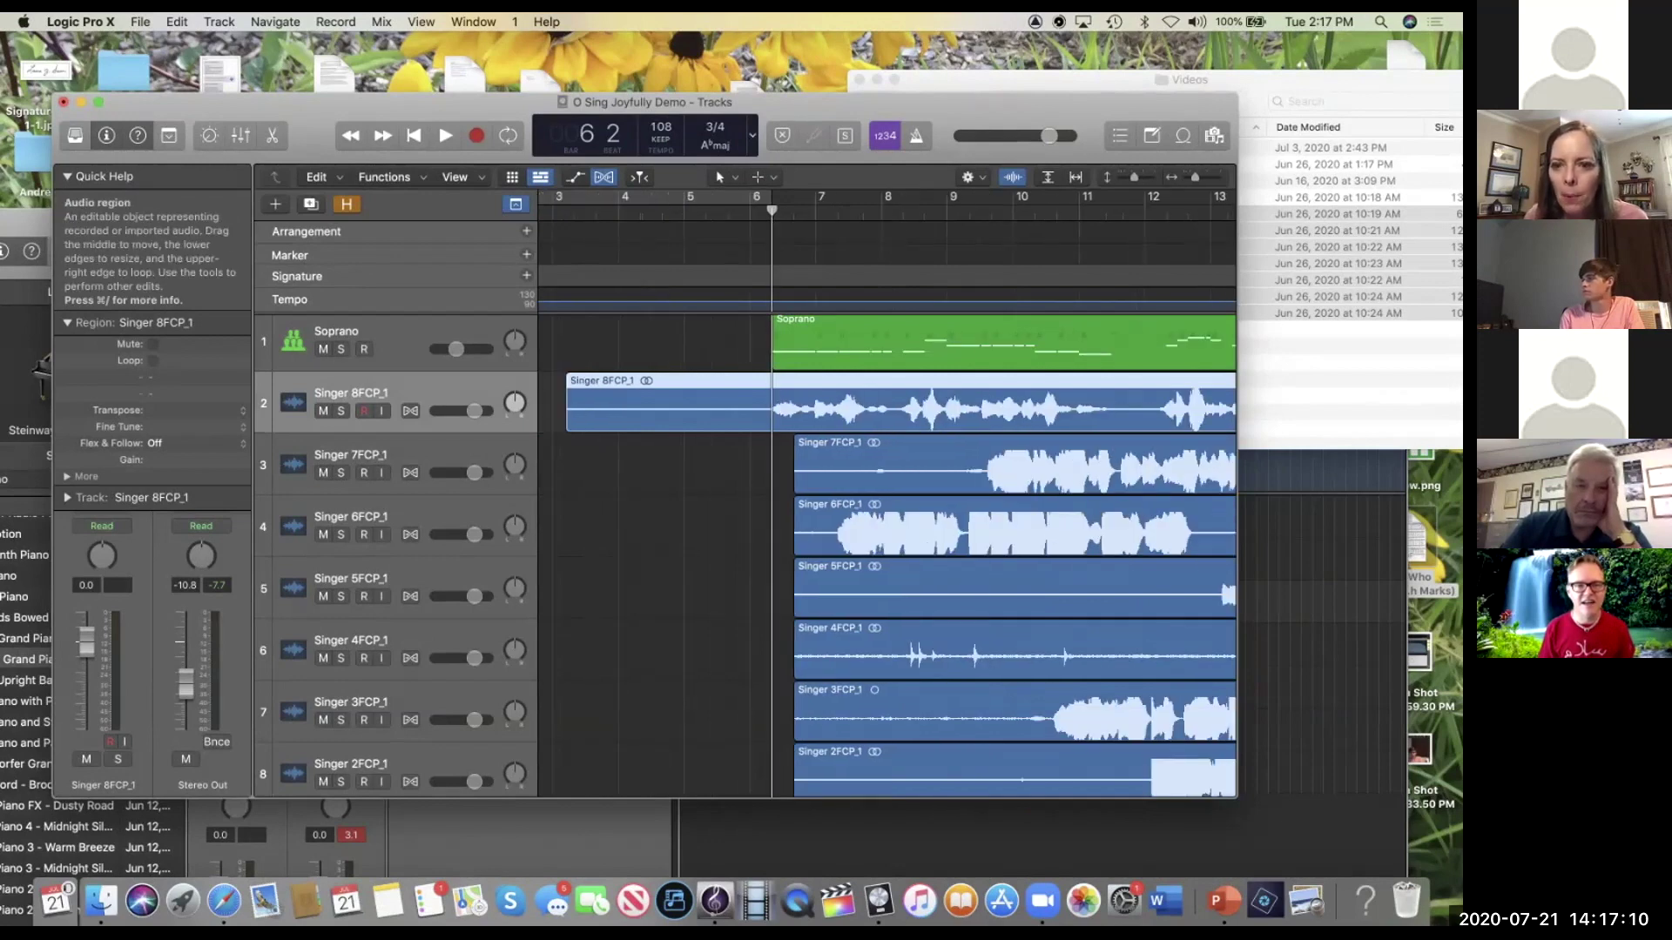
drag(959, 483, 746, 489)
key(super+Right)
key(super+Right)
key(super+Right)
key(super+Right)
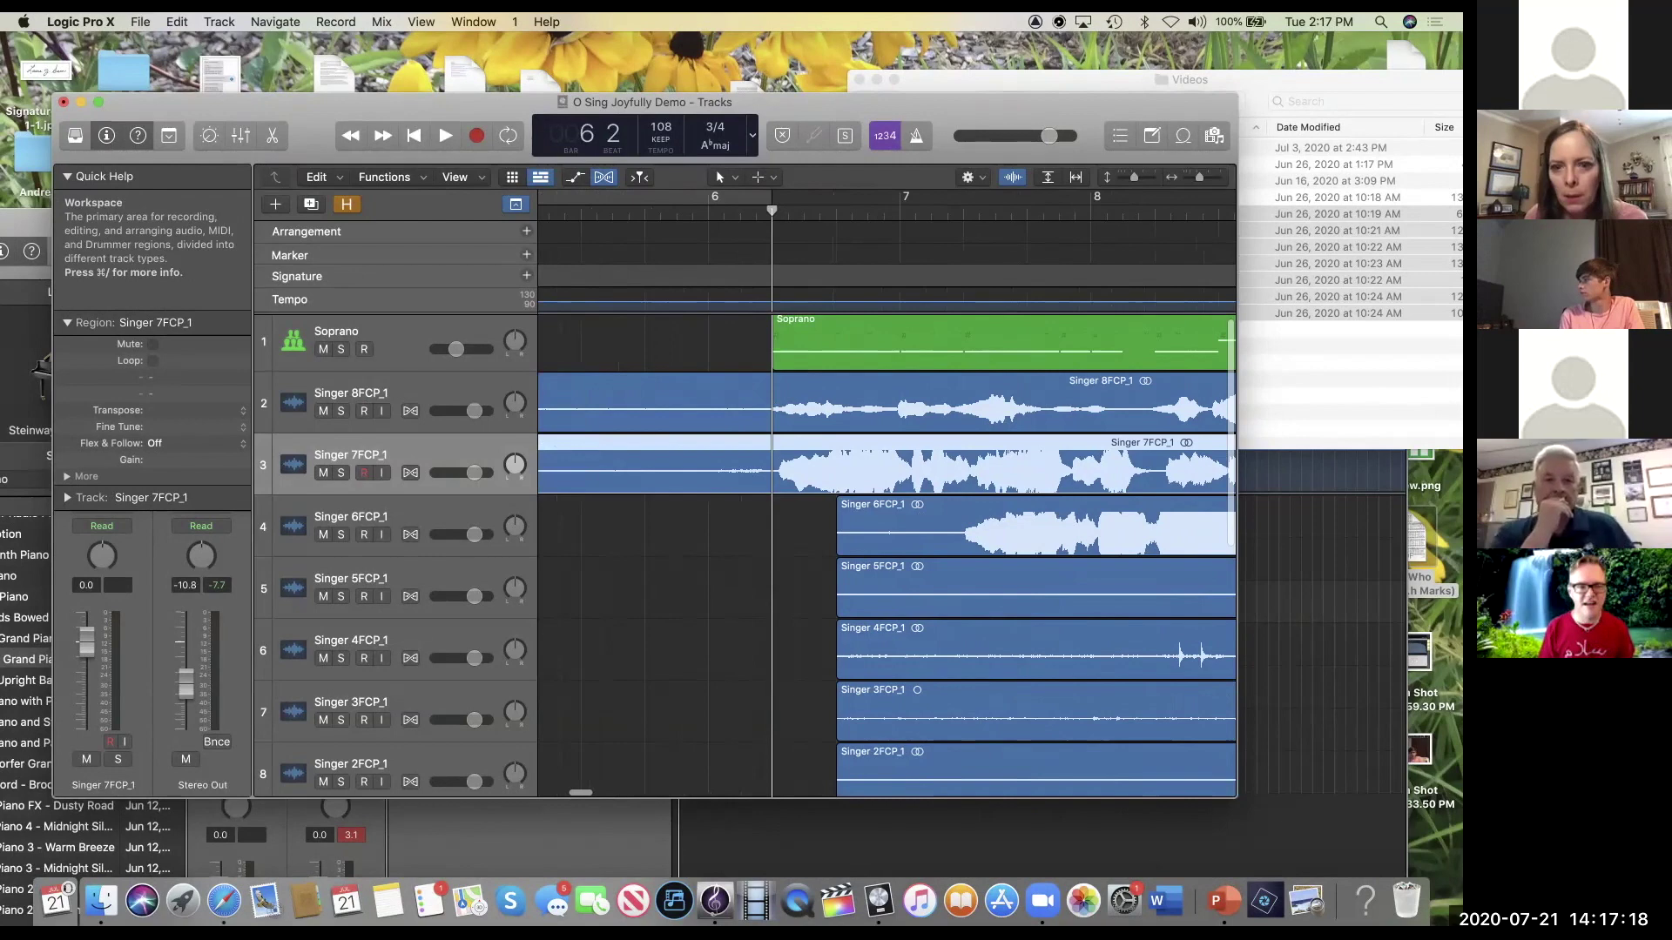
key(super+Right)
key(super+Right)
key(super+Right)
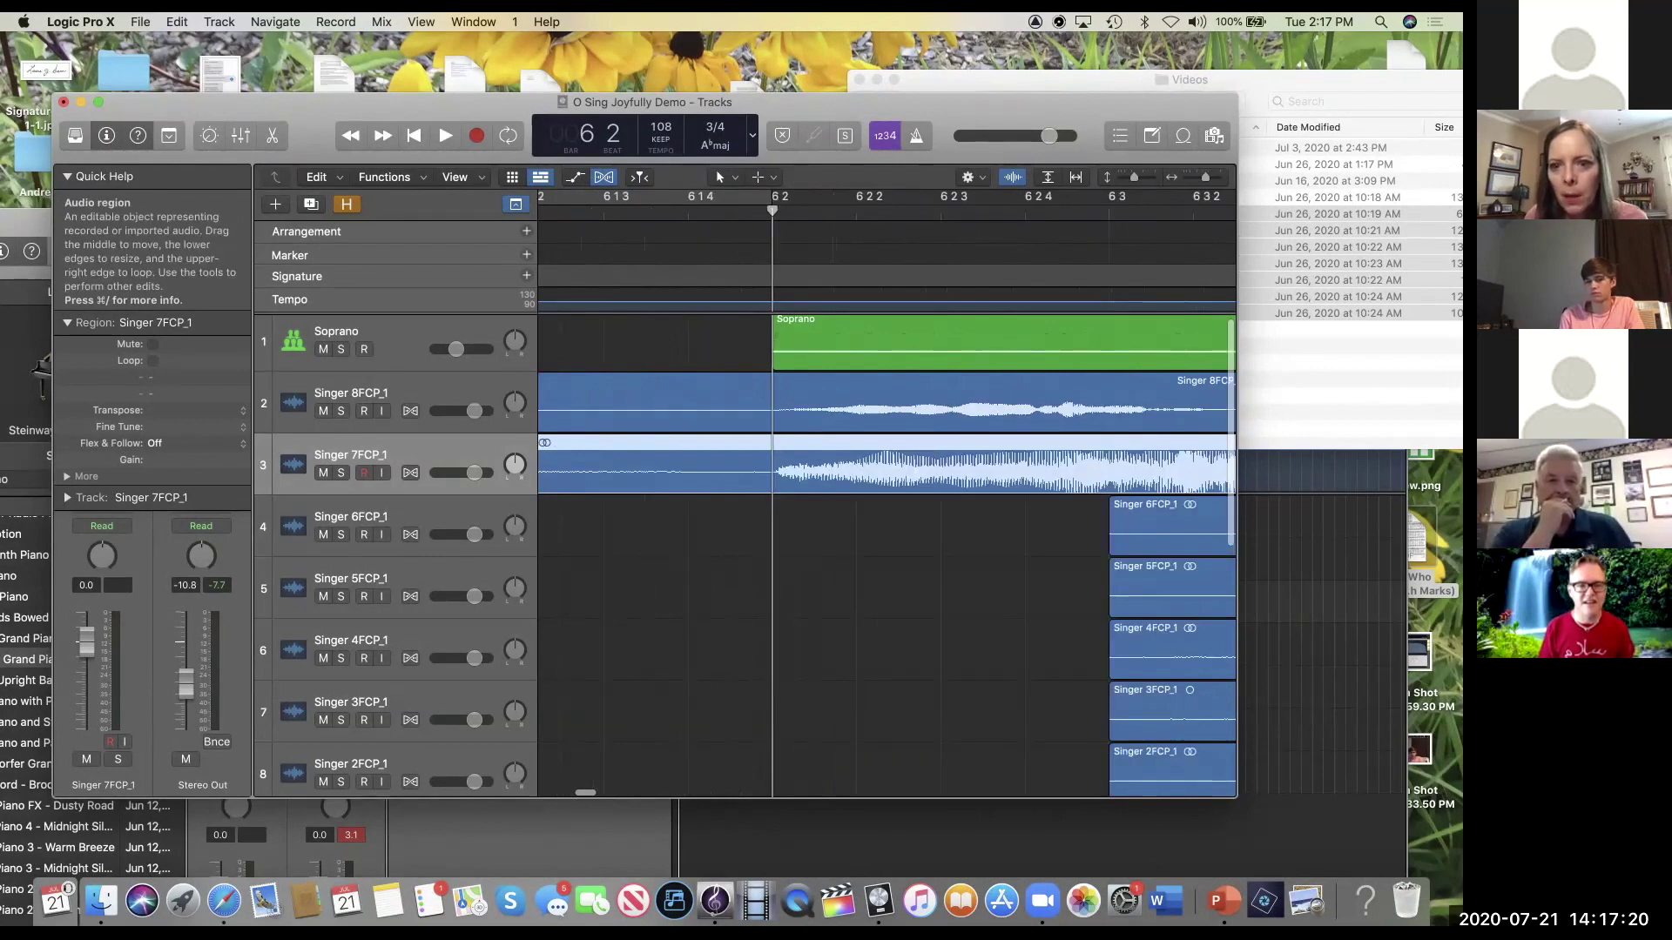
Step: Nudge the Singer 8FCP_1 region slightly earlier and move the Singer 6FCP_1 region so its first note starts at the playhead
key(Up)
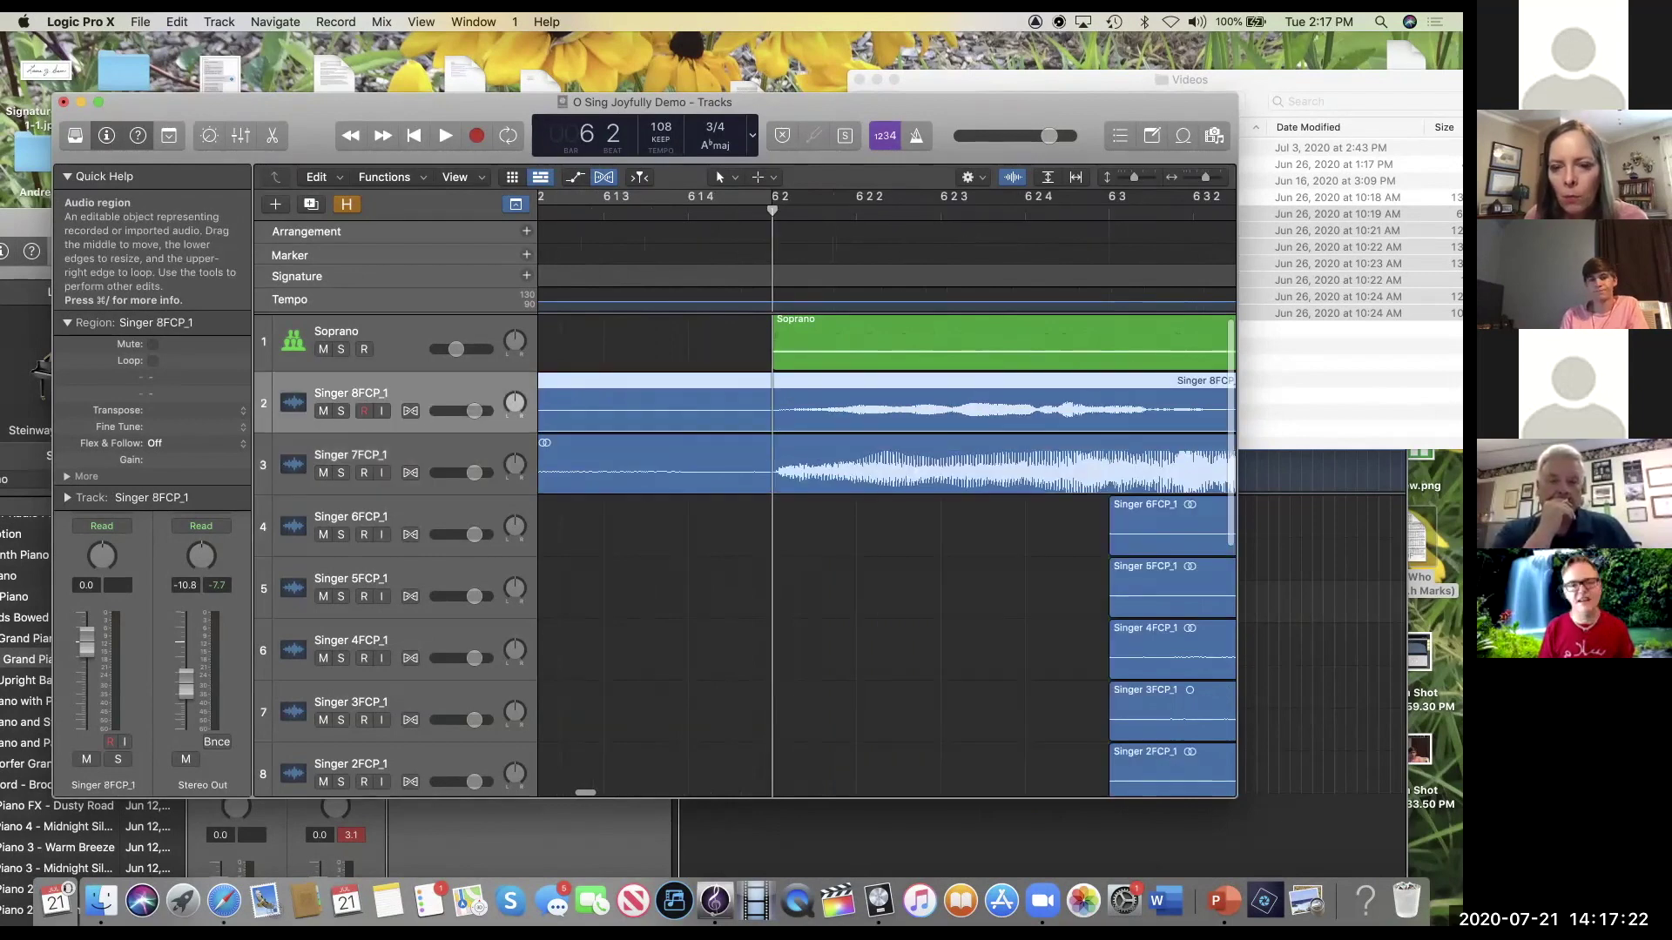
drag(882, 416, 868, 417)
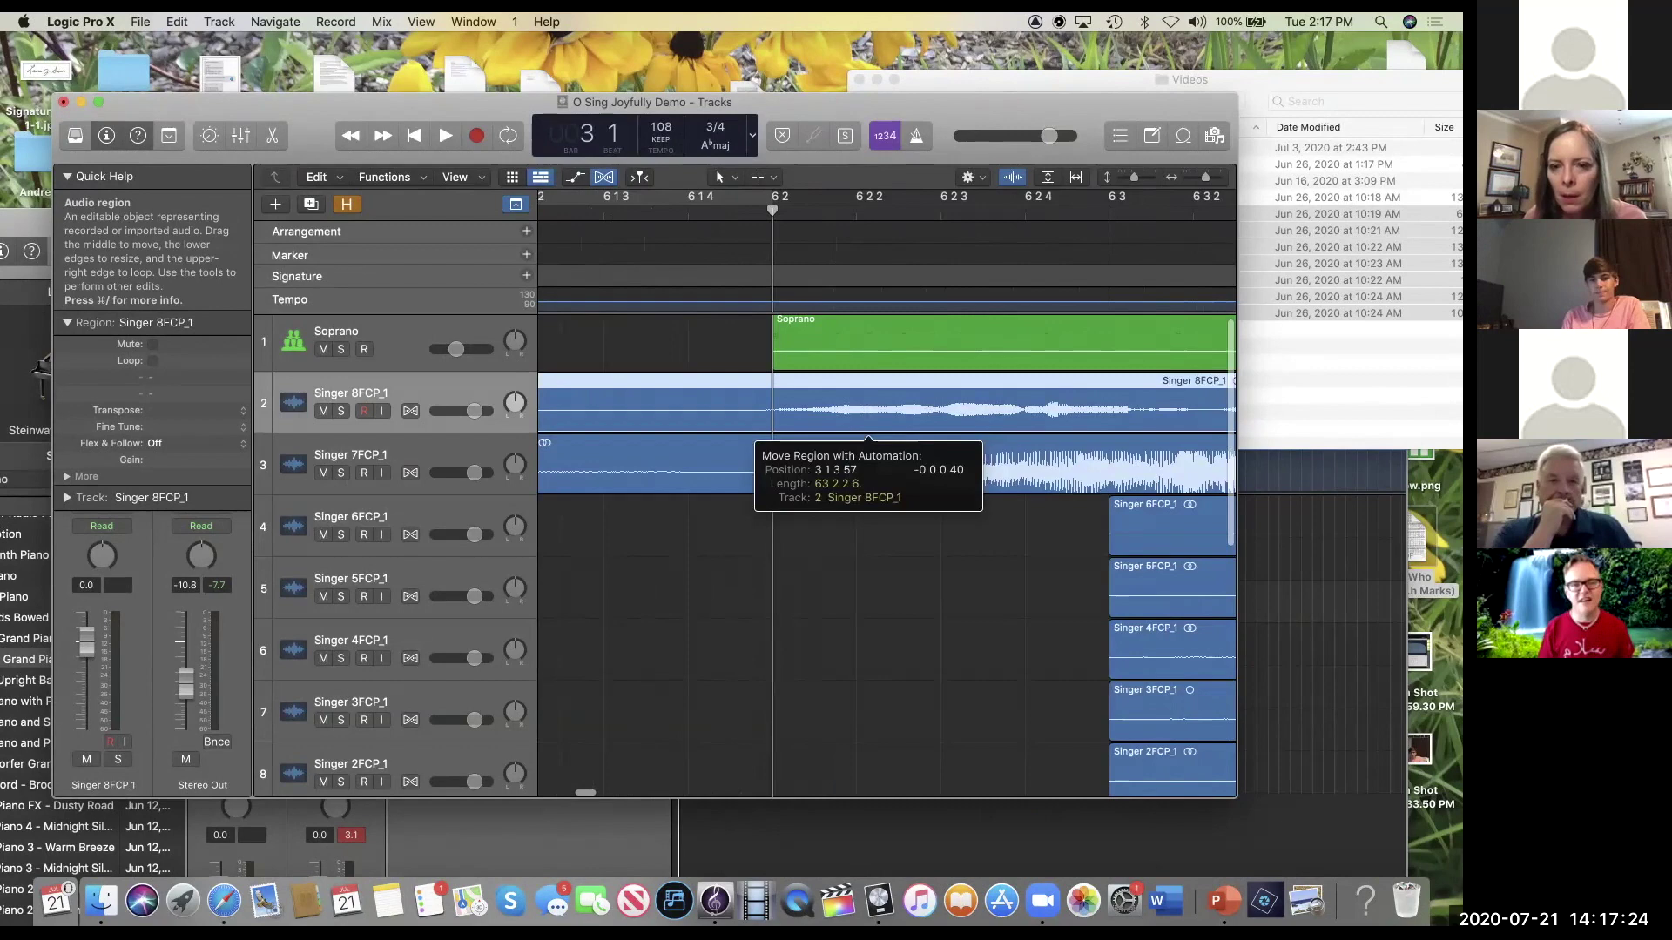
scroll(868, 416, down, 1)
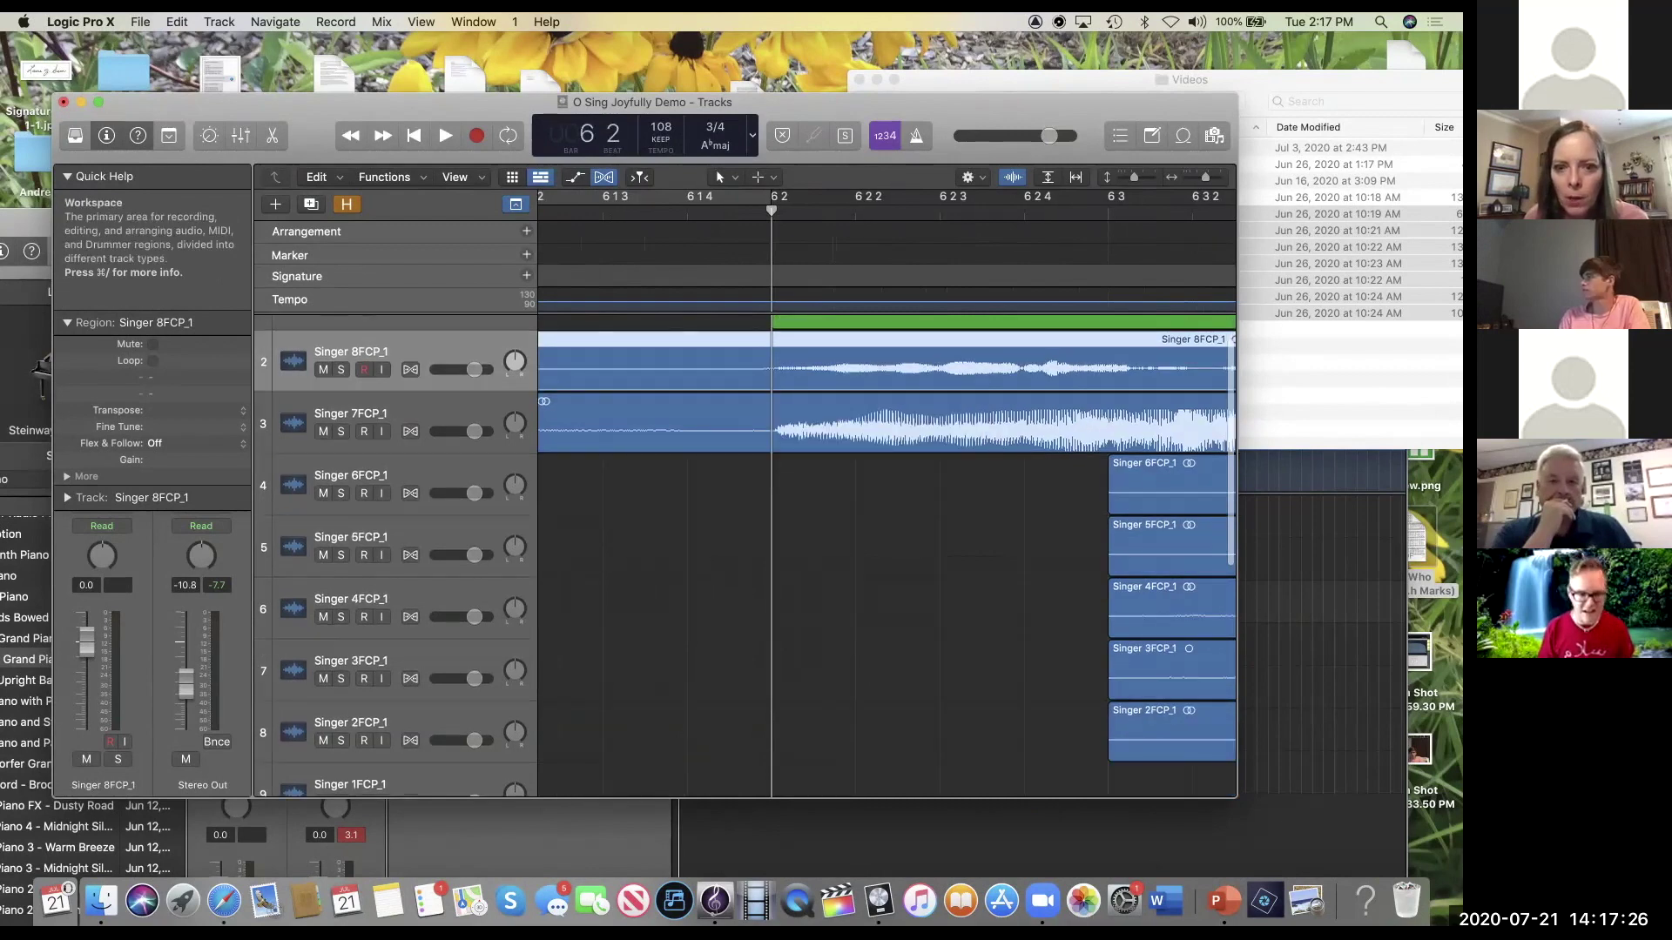
drag(1044, 492, 681, 498)
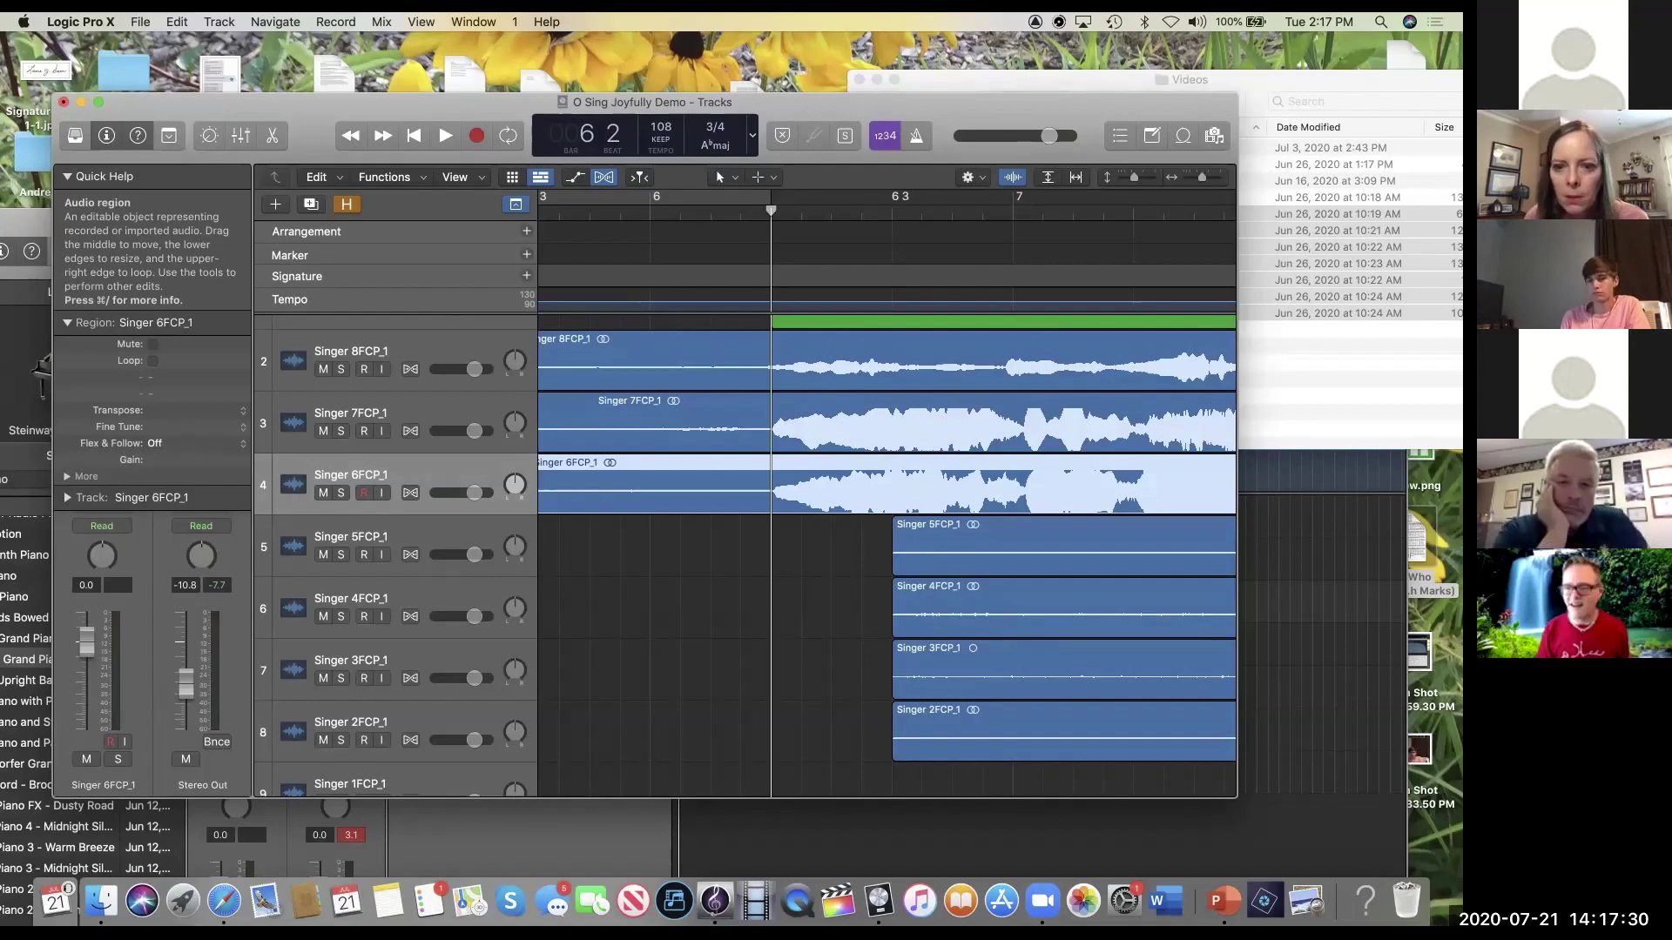
Step: Move the Singer 5FCP_1 region earlier to the beginning of the timeline at bar 1
drag(1067, 549, 523, 575)
key(super+Left)
key(super+Left)
key(super+Left)
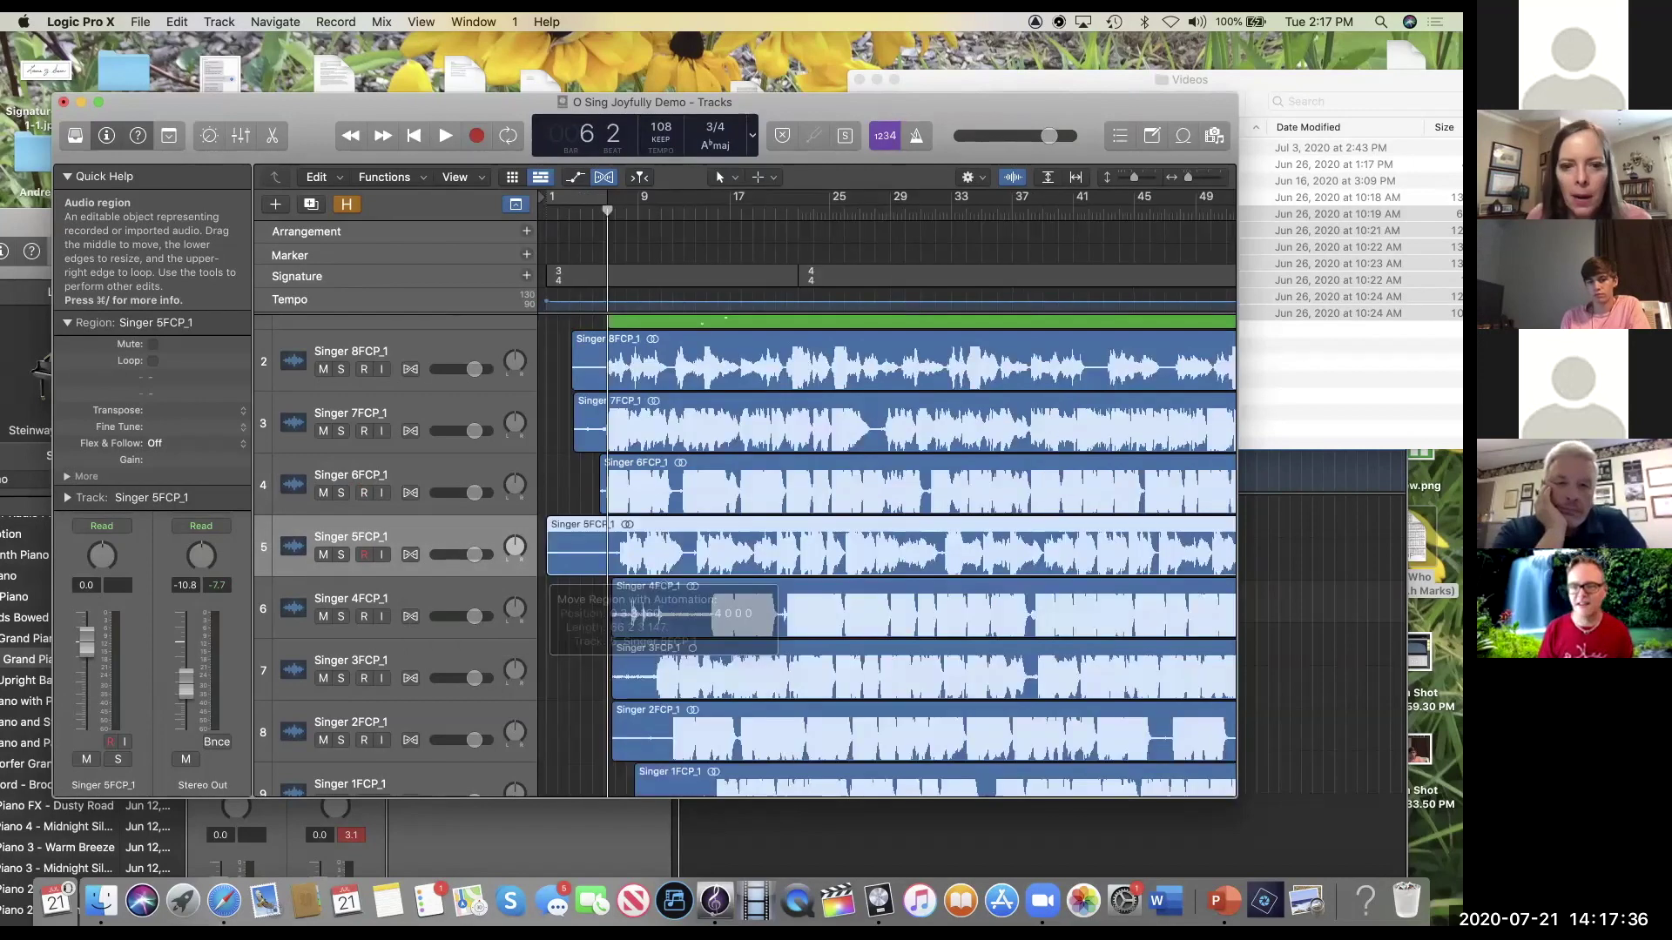
key(super+Right)
key(super+Right)
key(super+Right)
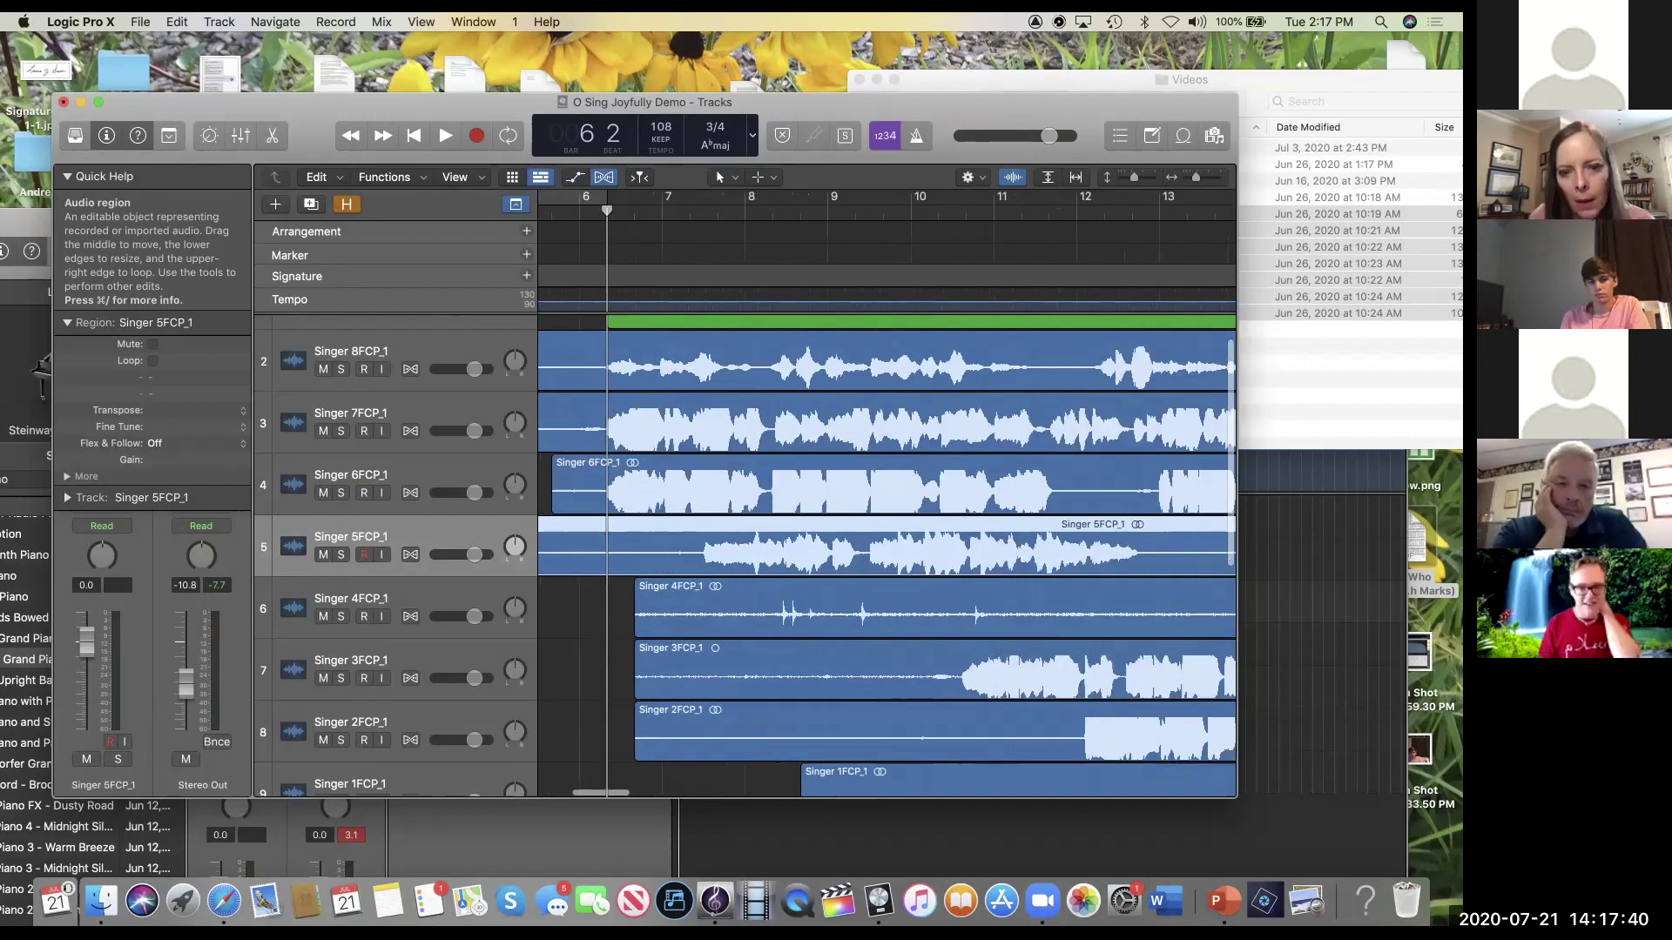
key(super+Left)
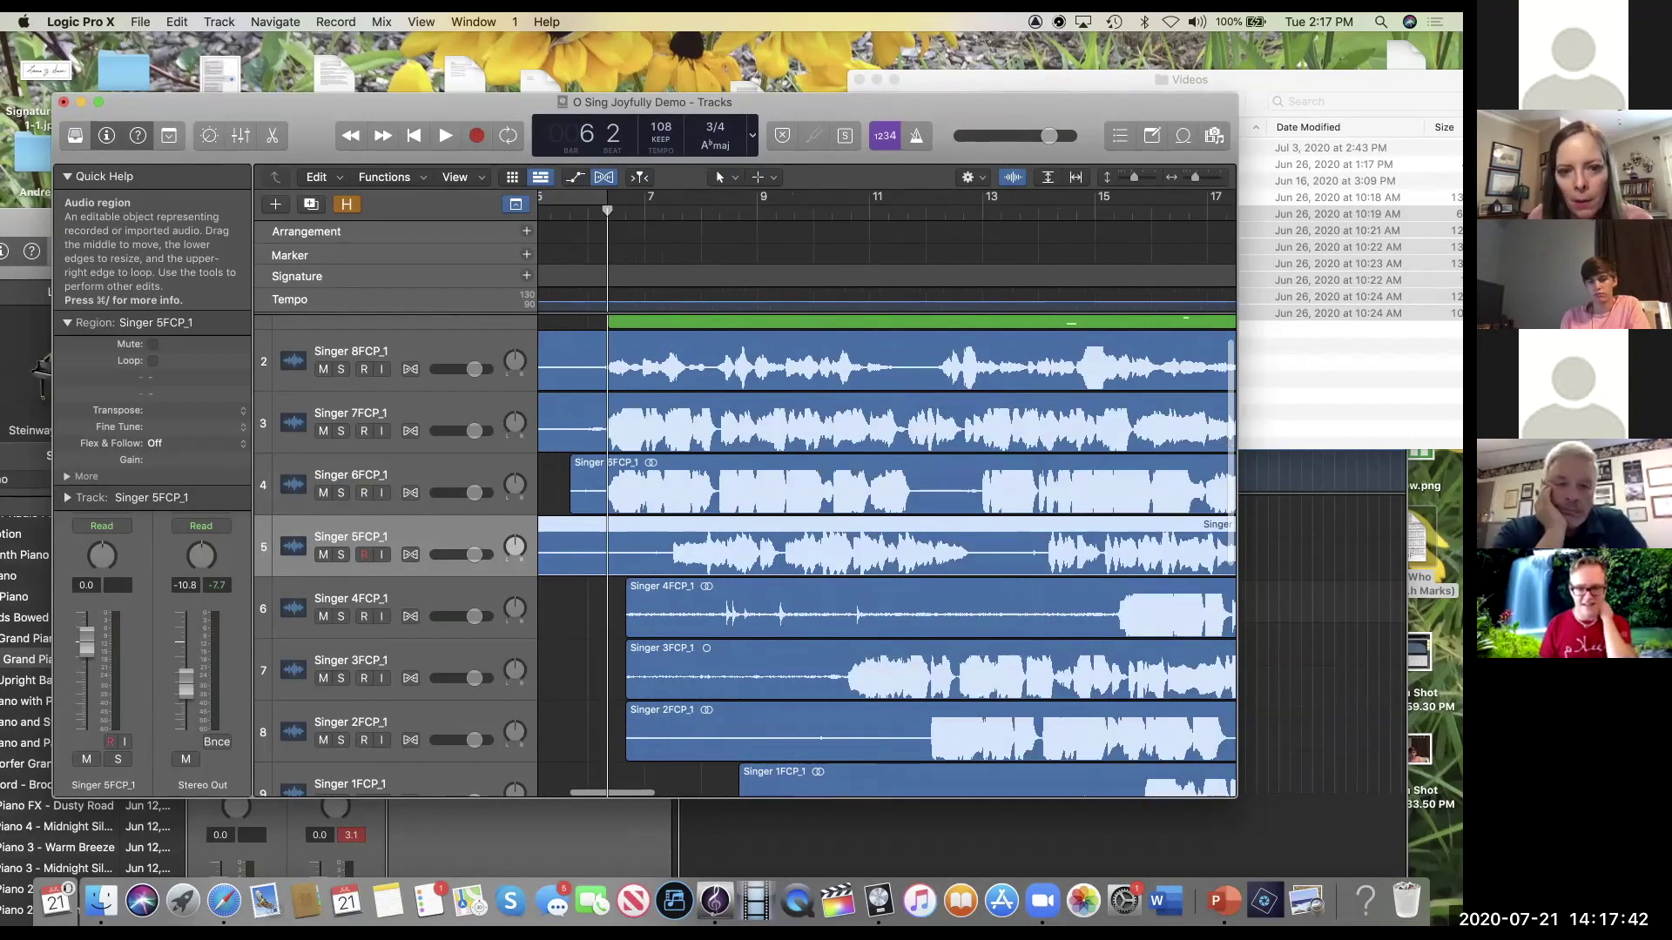
key(super+Left)
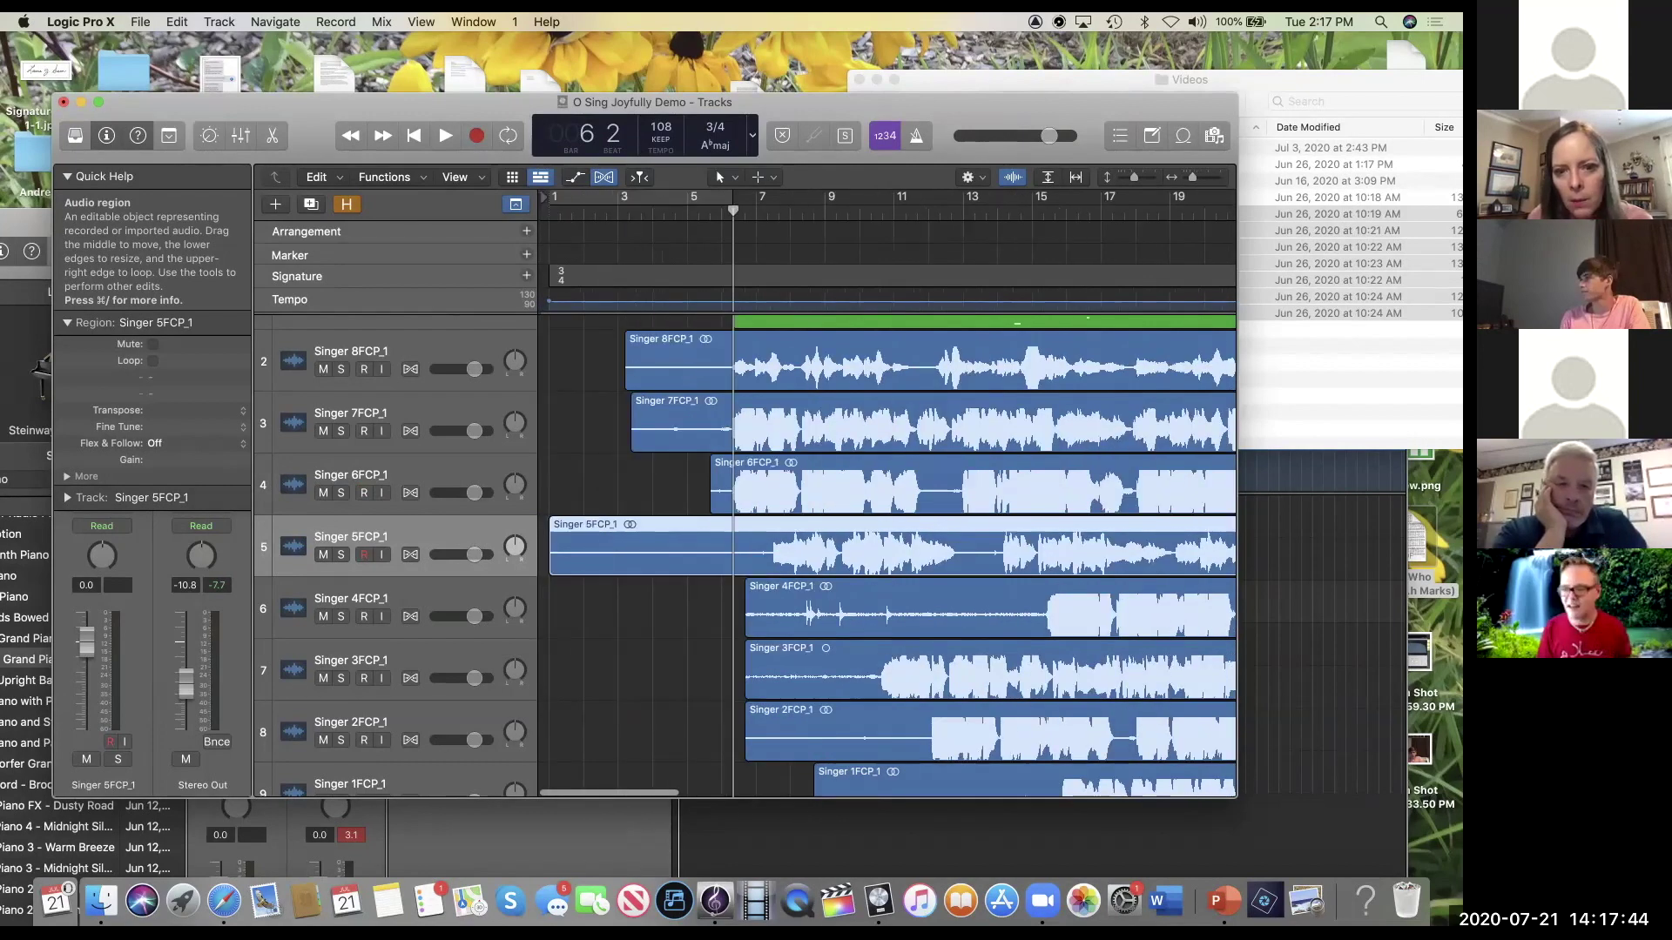
Step: Align the first sung note of the Singer 5FCP_1 region with the playhead at bar 6 beat 2
drag(737, 548, 828, 566)
key(super+Right)
key(super+Right)
key(super+Right)
key(super+Right)
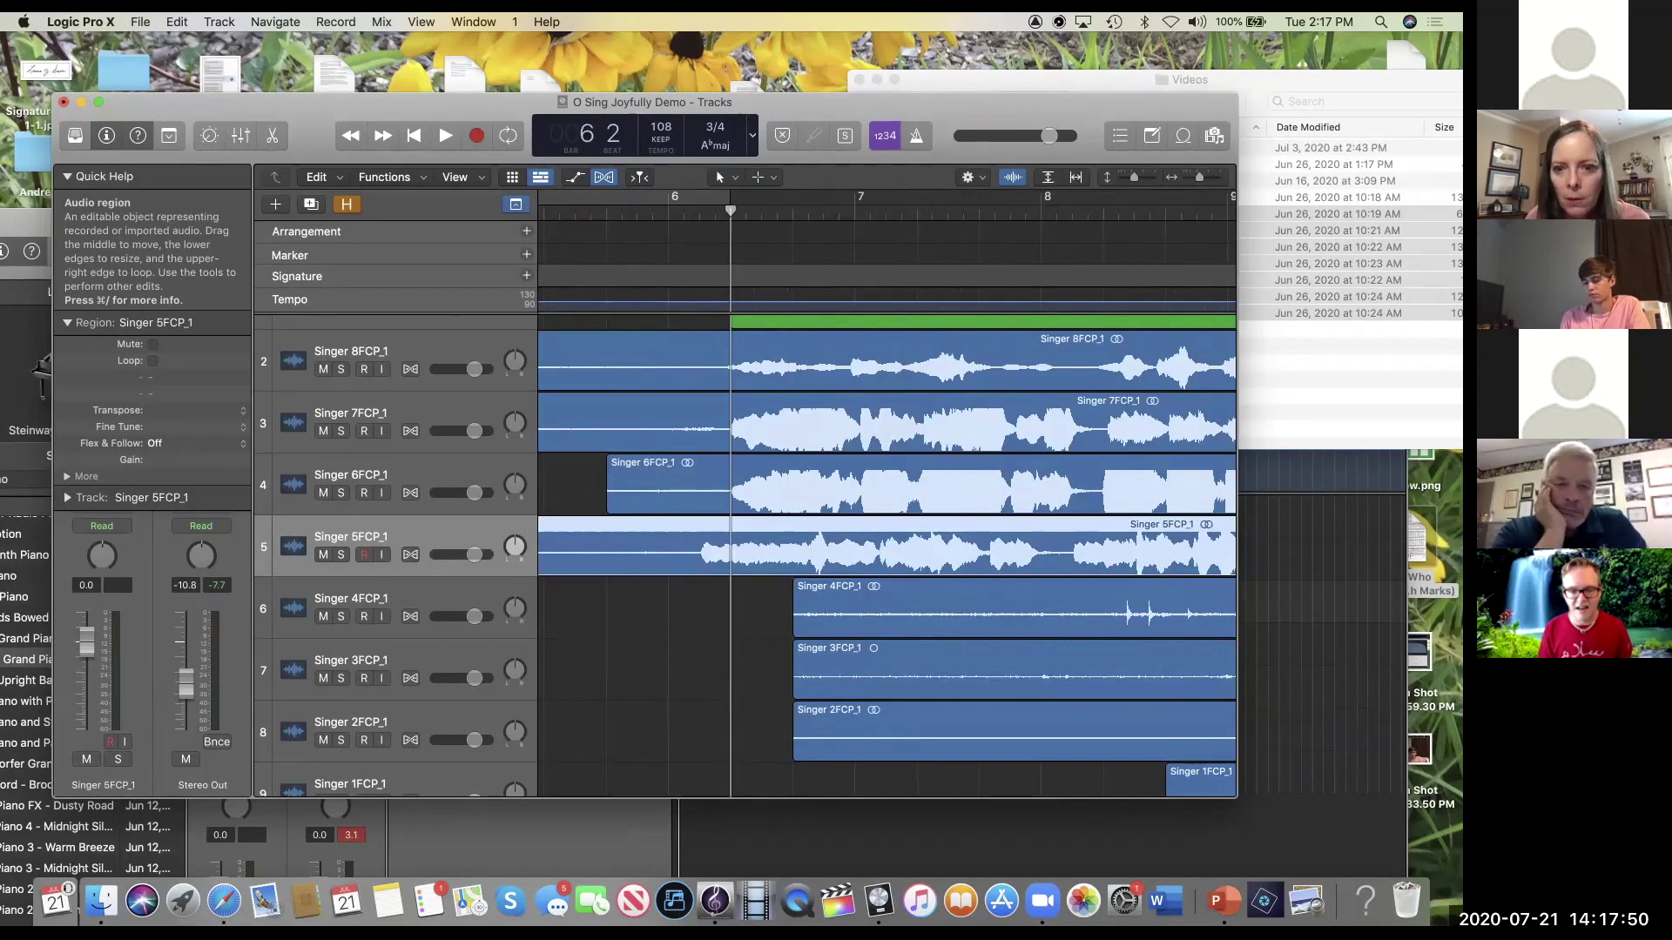
scroll(886, 557, down, 2)
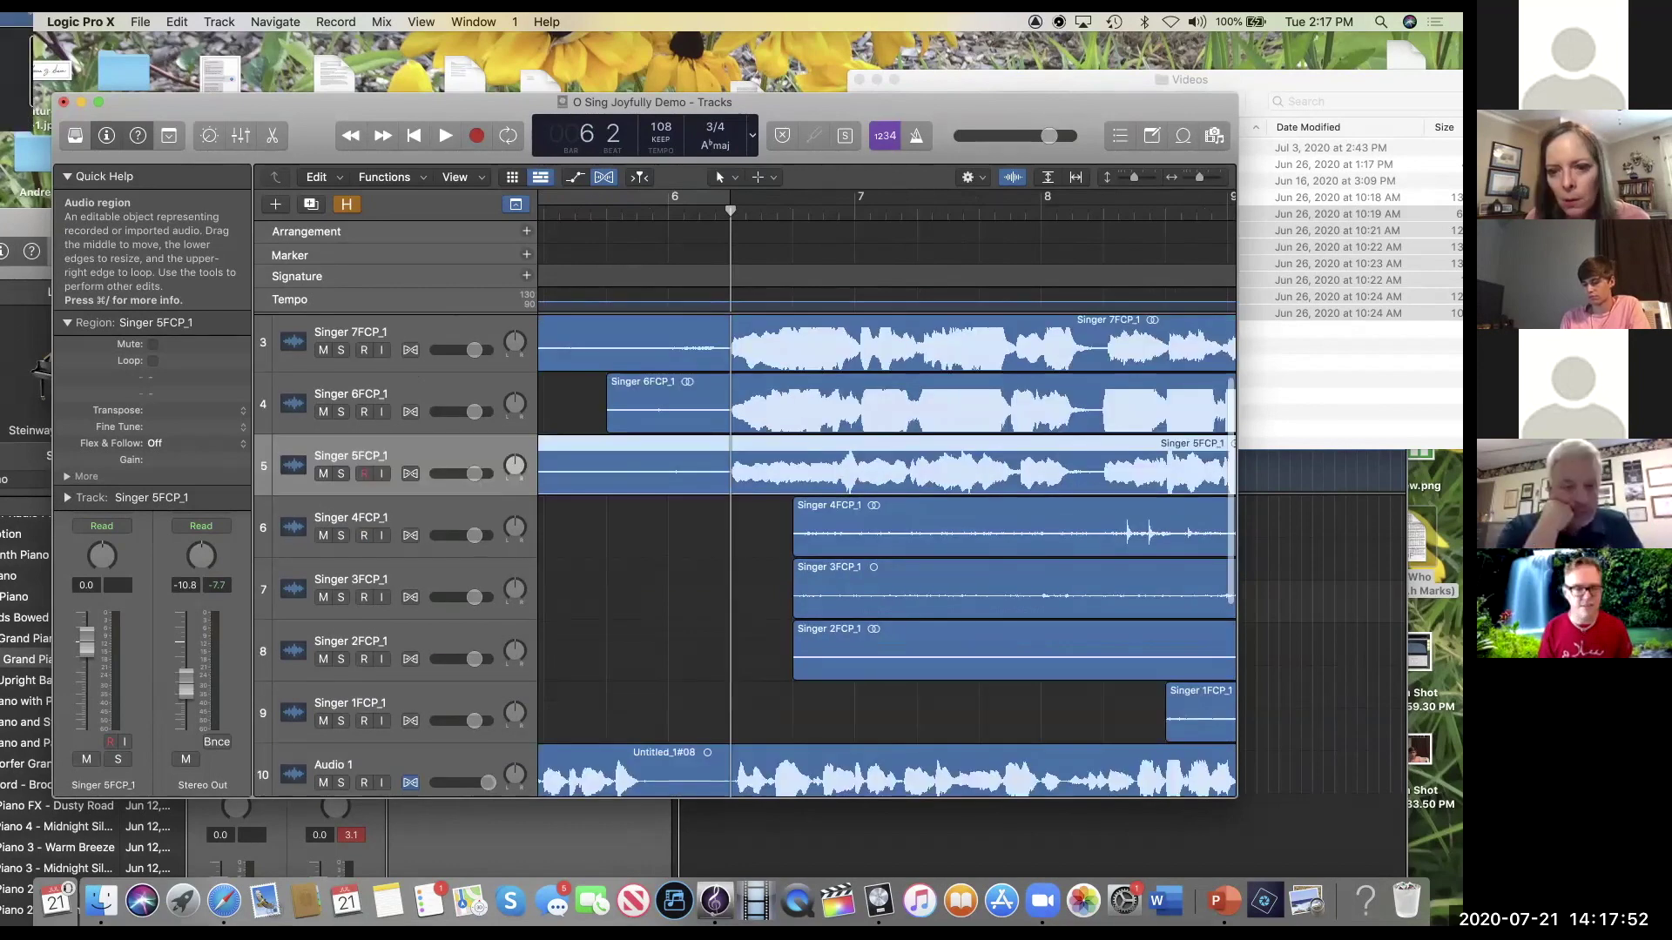
Step: Trim the beginnings of the Singer 4FCP_1, Singer 3FCP_1 and Singer 2FCP_1 regions so they start at about bar 8
drag(794, 544, 1058, 544)
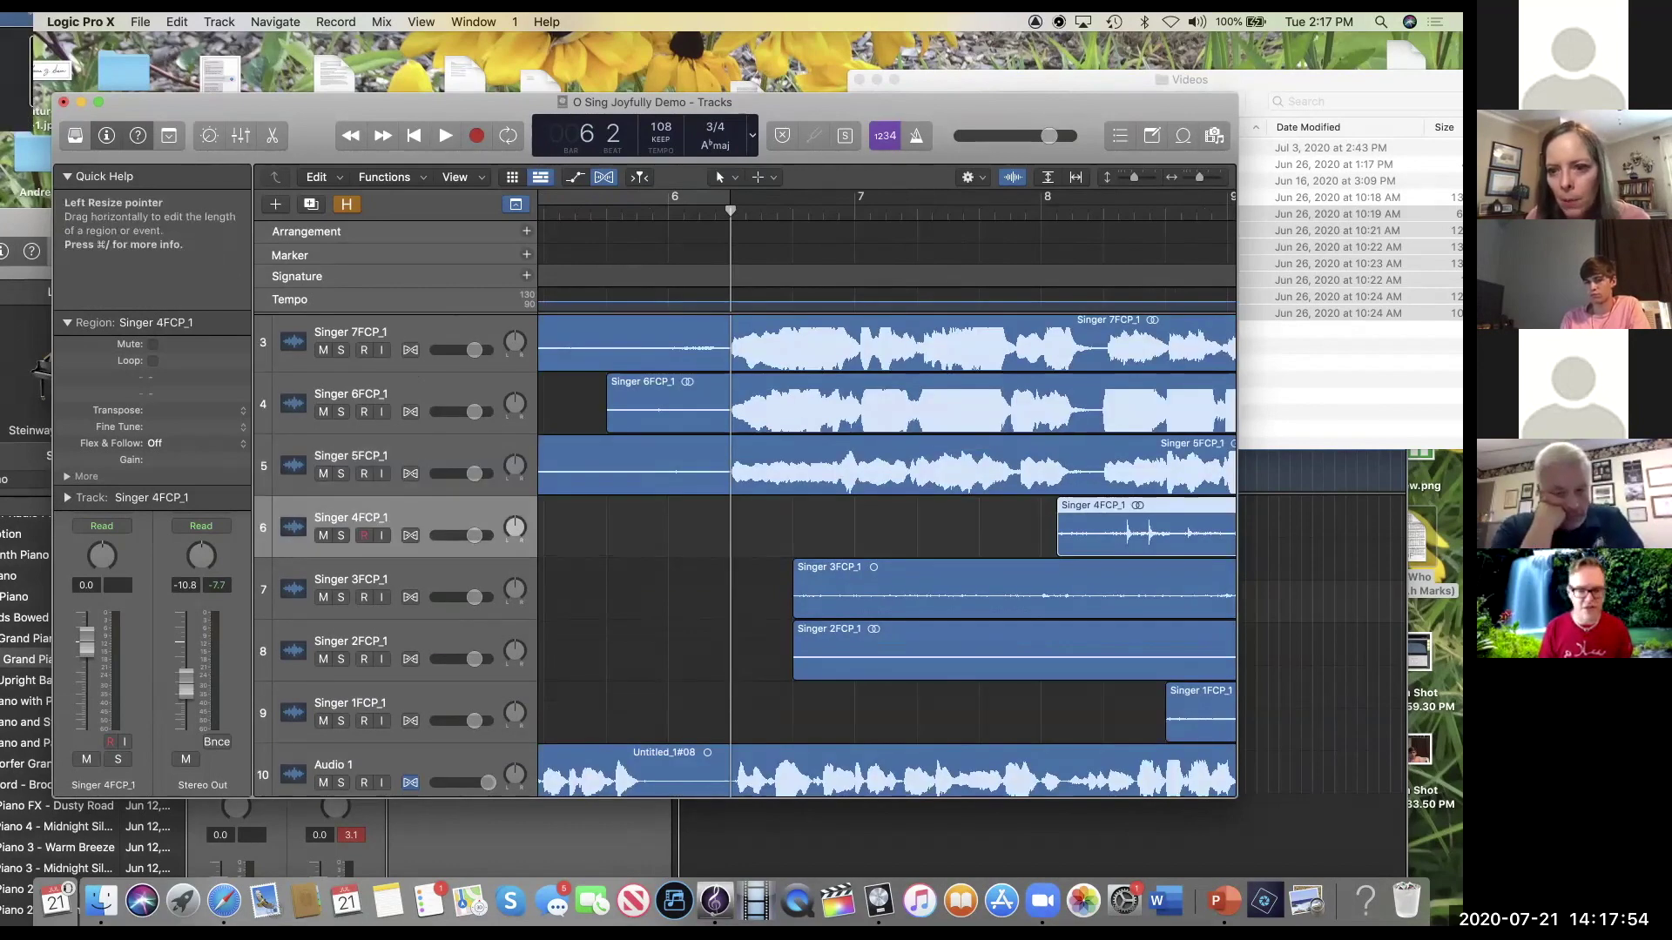
drag(794, 592, 1062, 610)
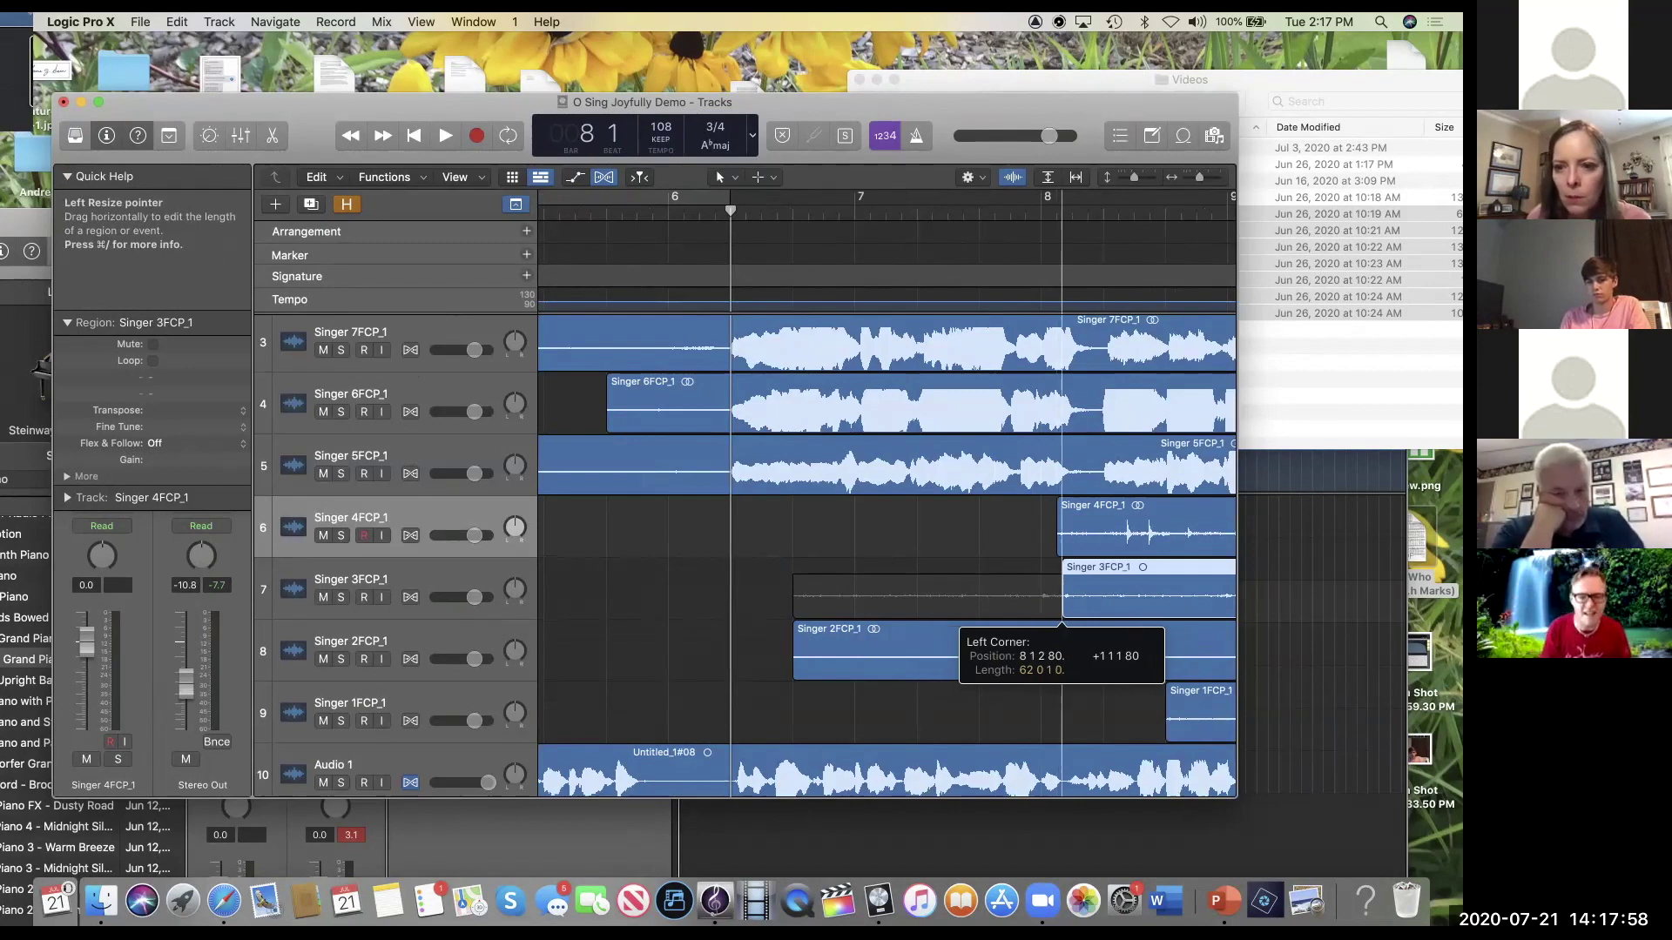
drag(794, 653, 1072, 653)
Step: Trim more silence from the Singer 4FCP_1 region's start and move it so its first sung note starts at bar 6 beat 2
drag(1164, 545, 656, 553)
key(super+Left)
key(super+Left)
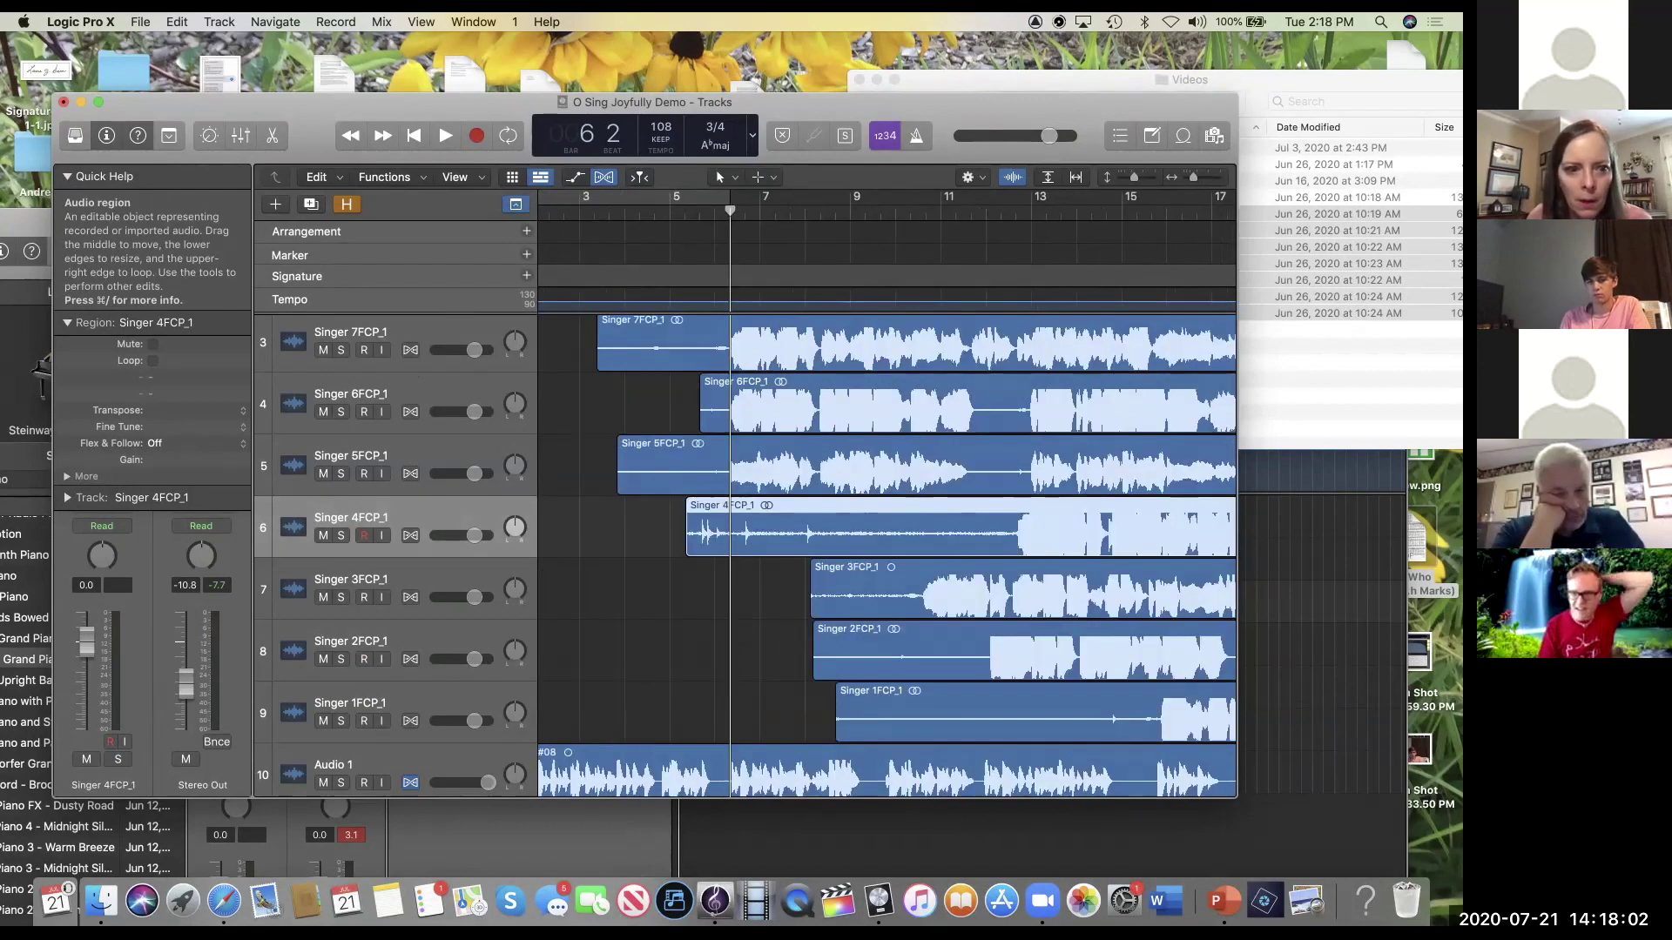
drag(890, 547, 800, 548)
drag(600, 547, 784, 549)
key(super+Right)
key(super+Right)
key(super+Right)
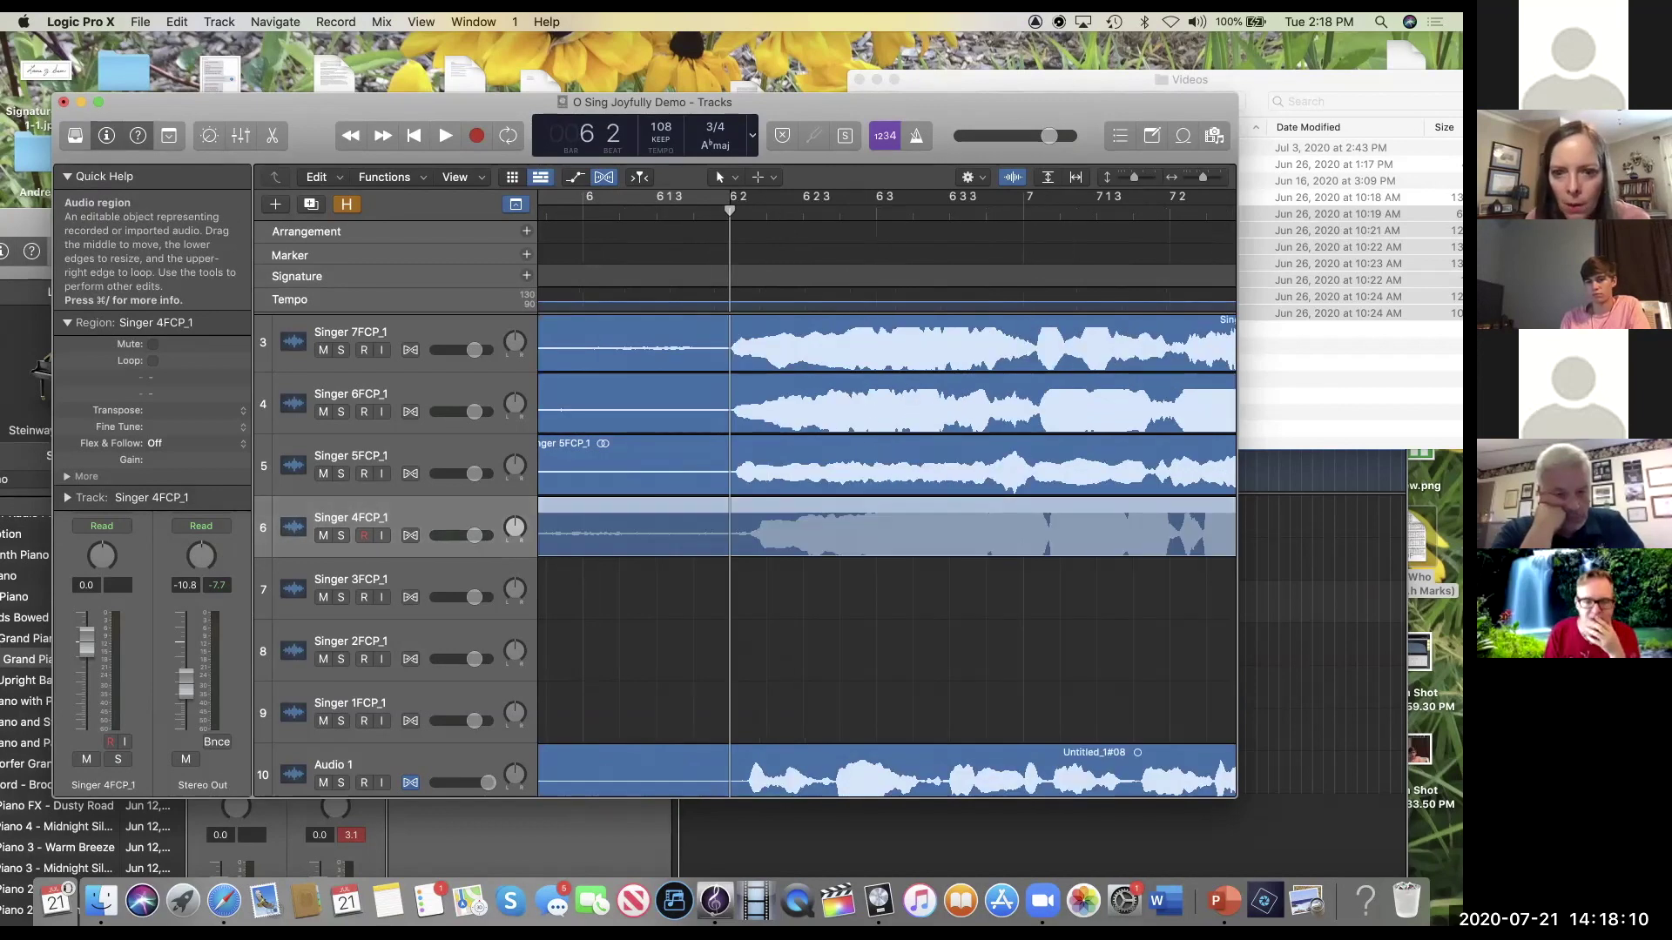
Step: Move the Singer 3FCP_1 region earlier so its first sung note starts at the playhead on bar 6 beat 2
key(super+Left)
key(super+Left)
key(super+Left)
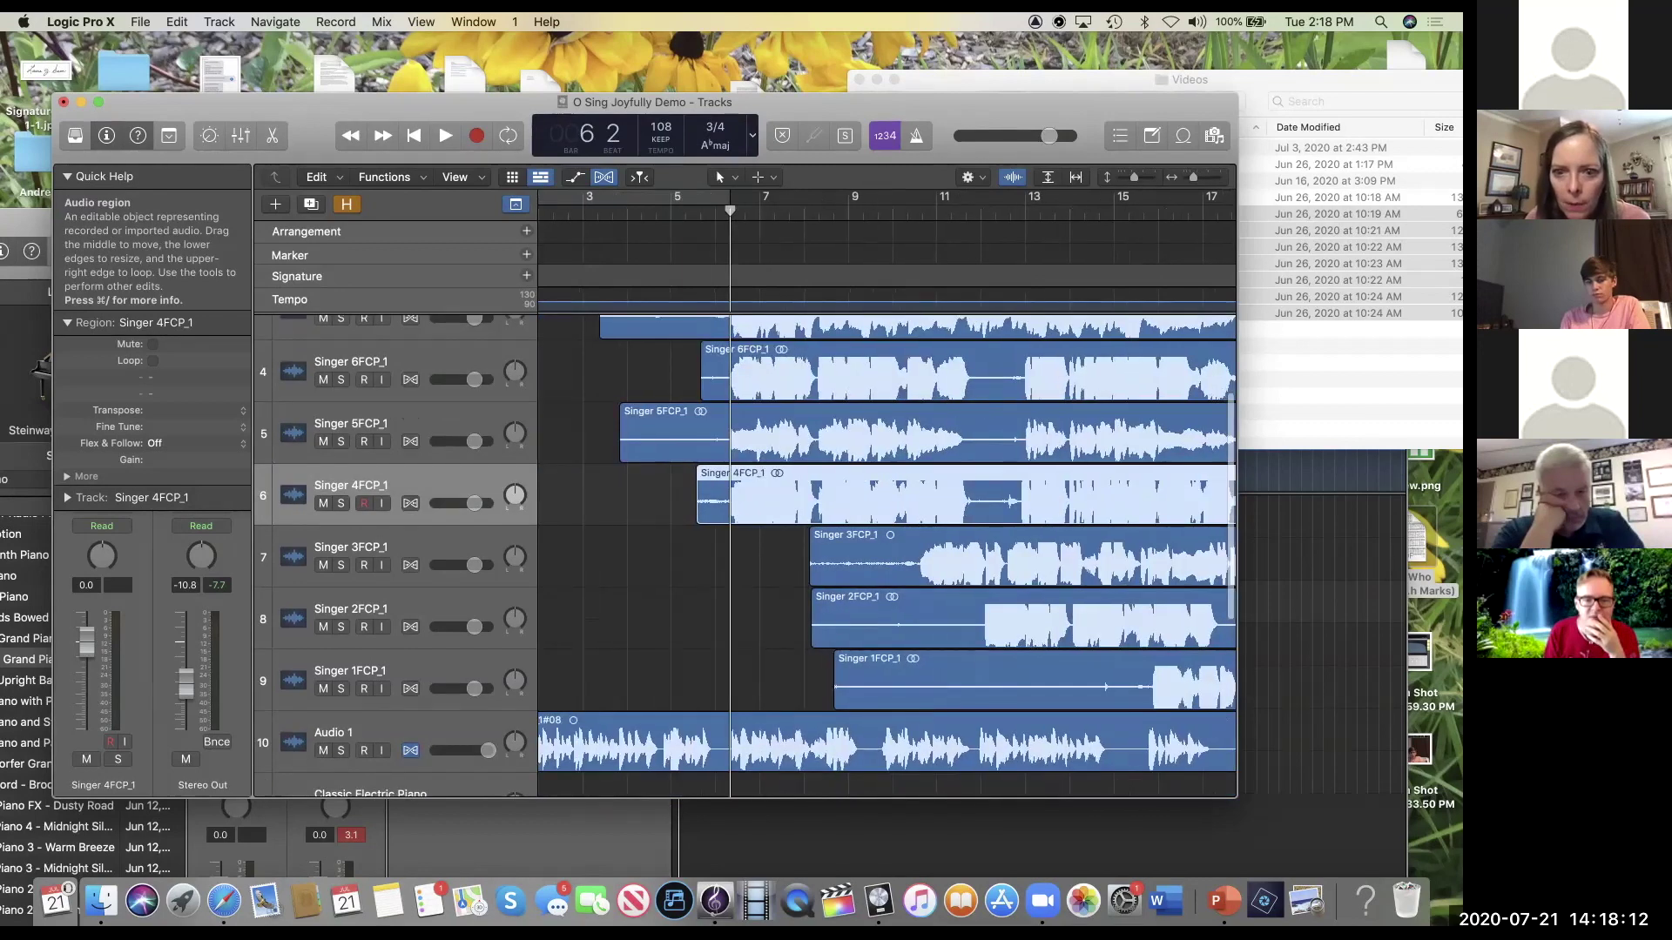
drag(905, 557, 795, 558)
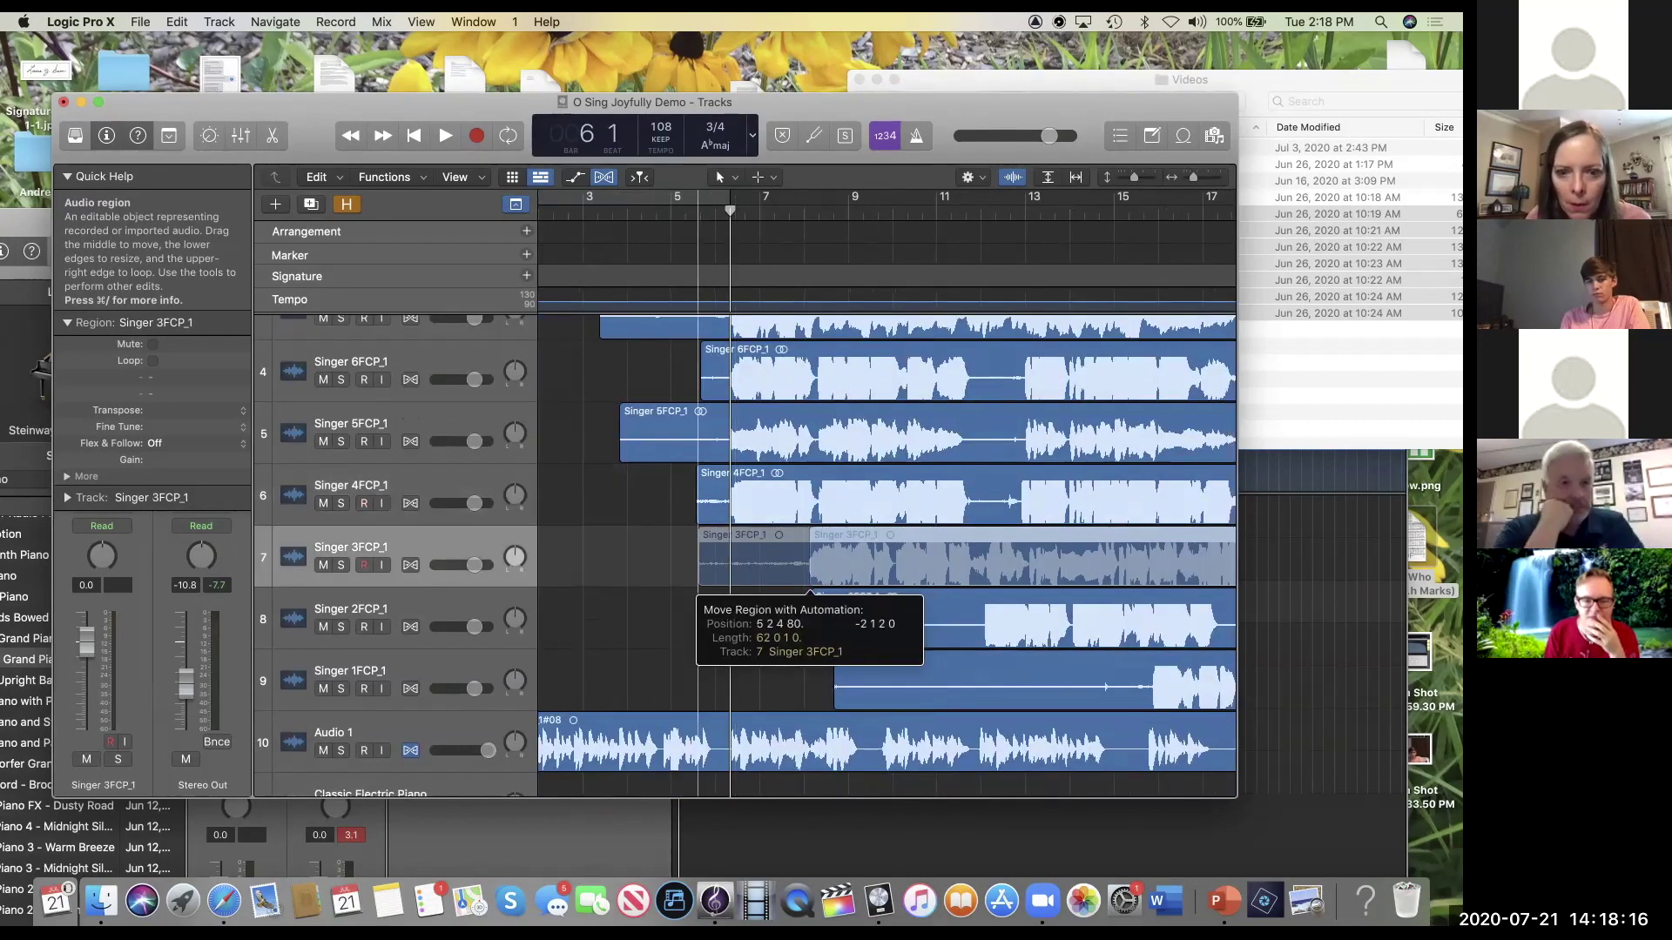
drag(795, 557, 731, 558)
key(super+Right)
key(super+Right)
key(super+Right)
key(super+Right)
key(super+Right)
drag(759, 557, 761, 558)
Step: Move the Singer 2FCP_1 region earlier and fine-tune it so its first sung note starts at the playhead on bar 6 beat 2
scroll(761, 558, down, 2)
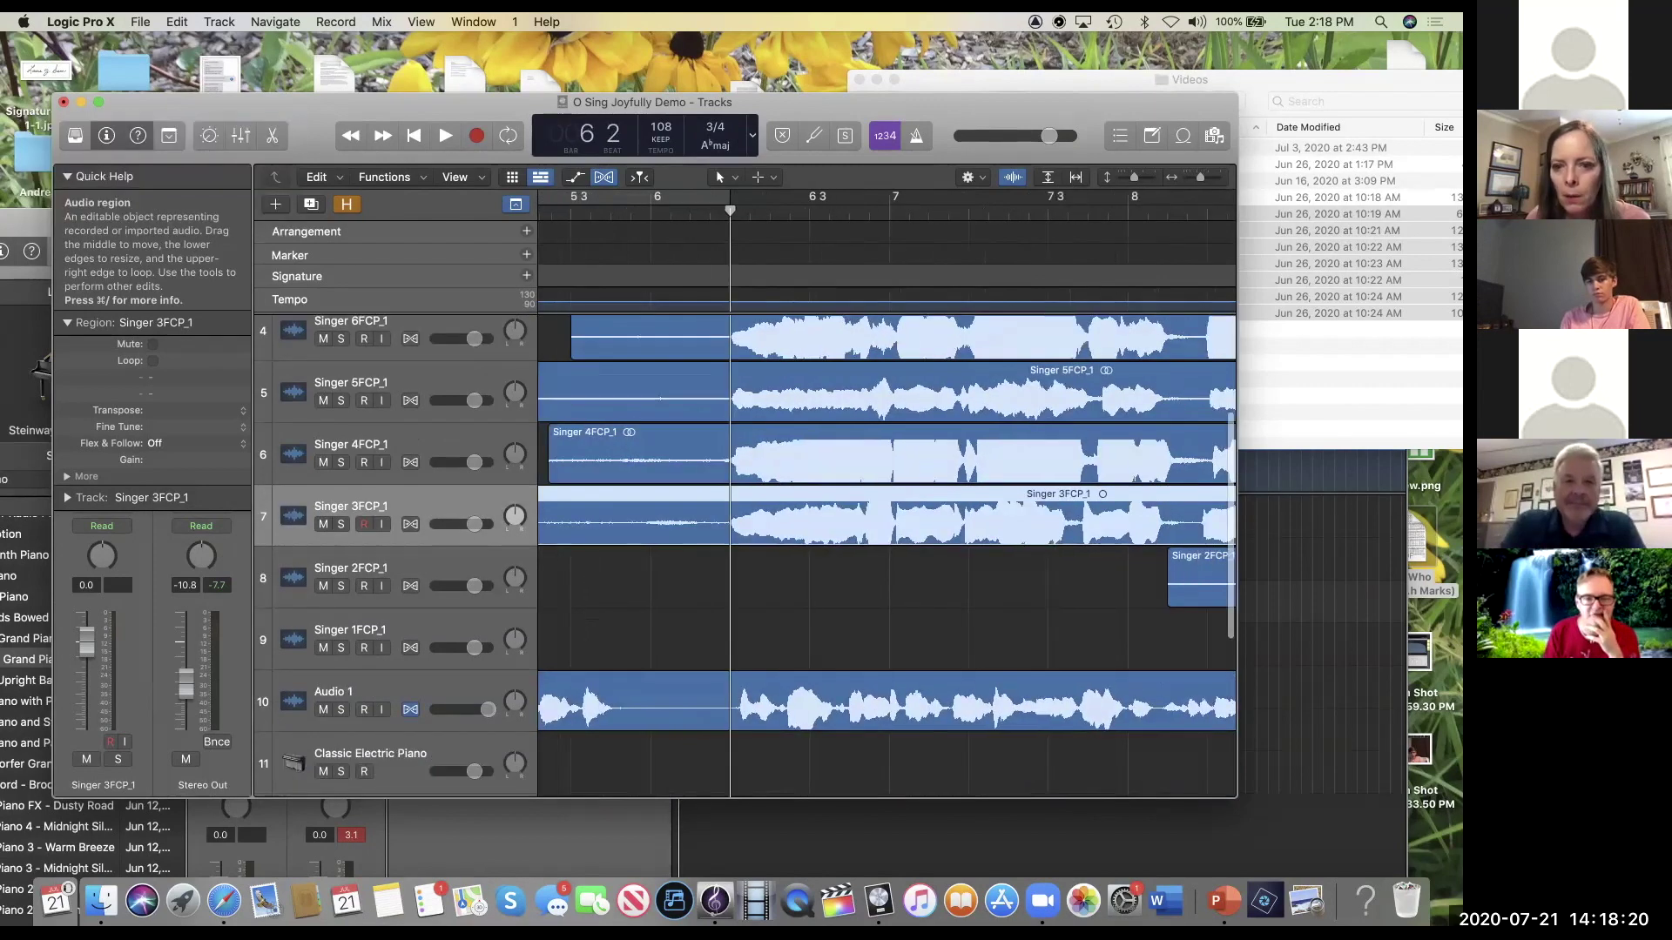
key(super+Left)
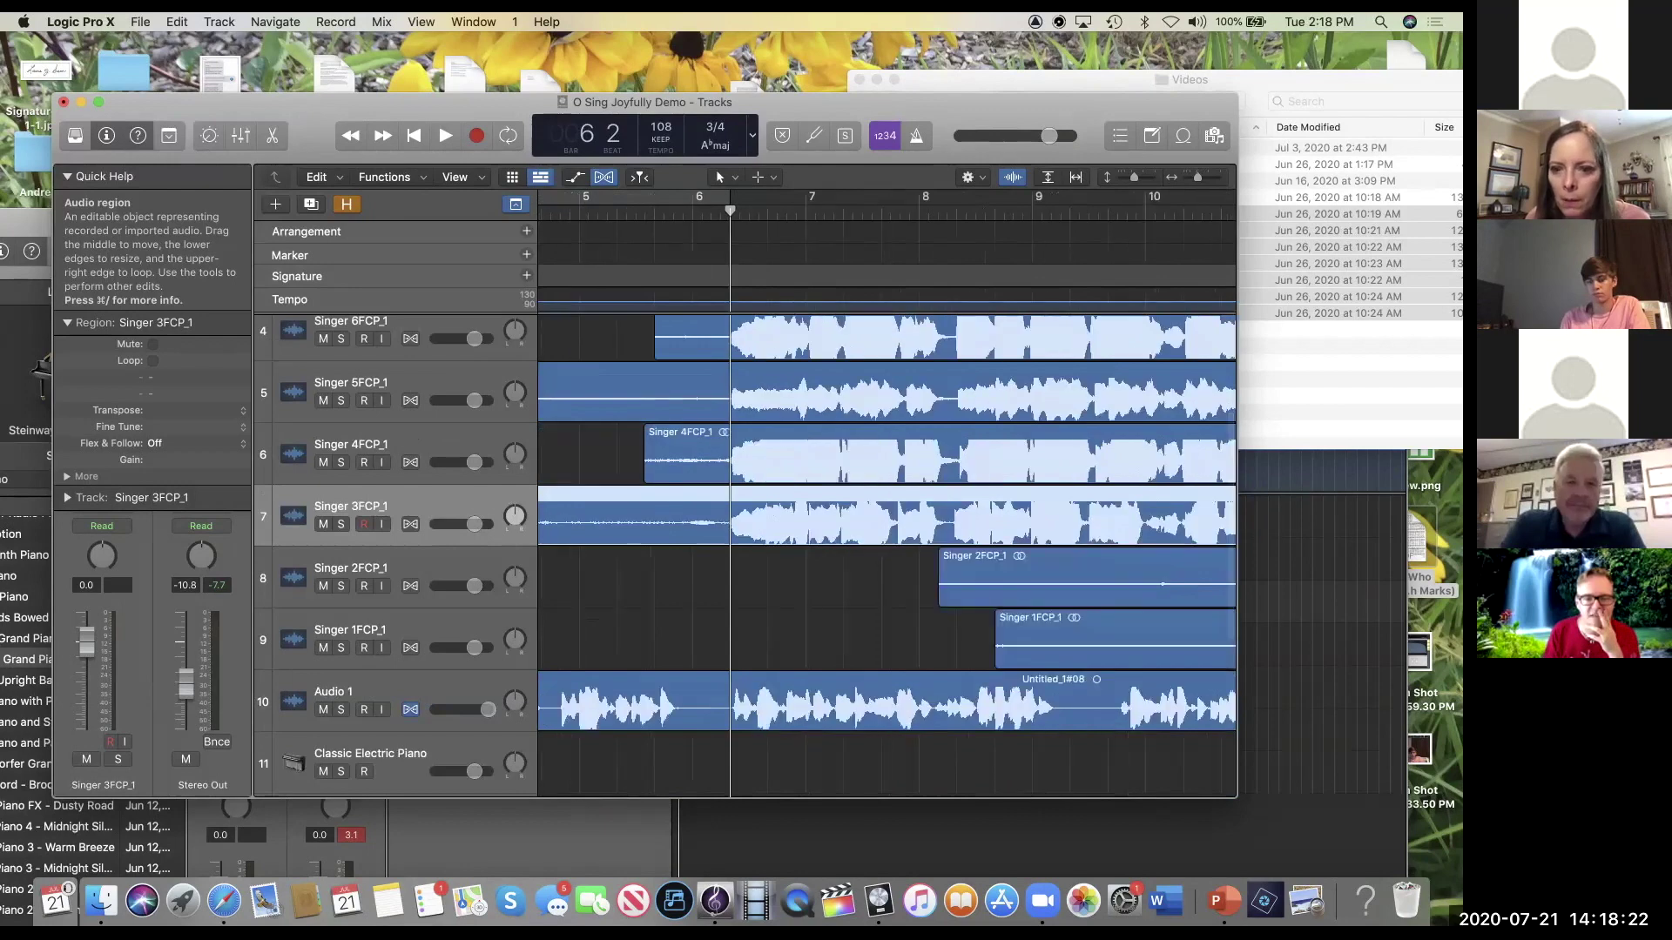
drag(1057, 581, 671, 582)
key(super+Left)
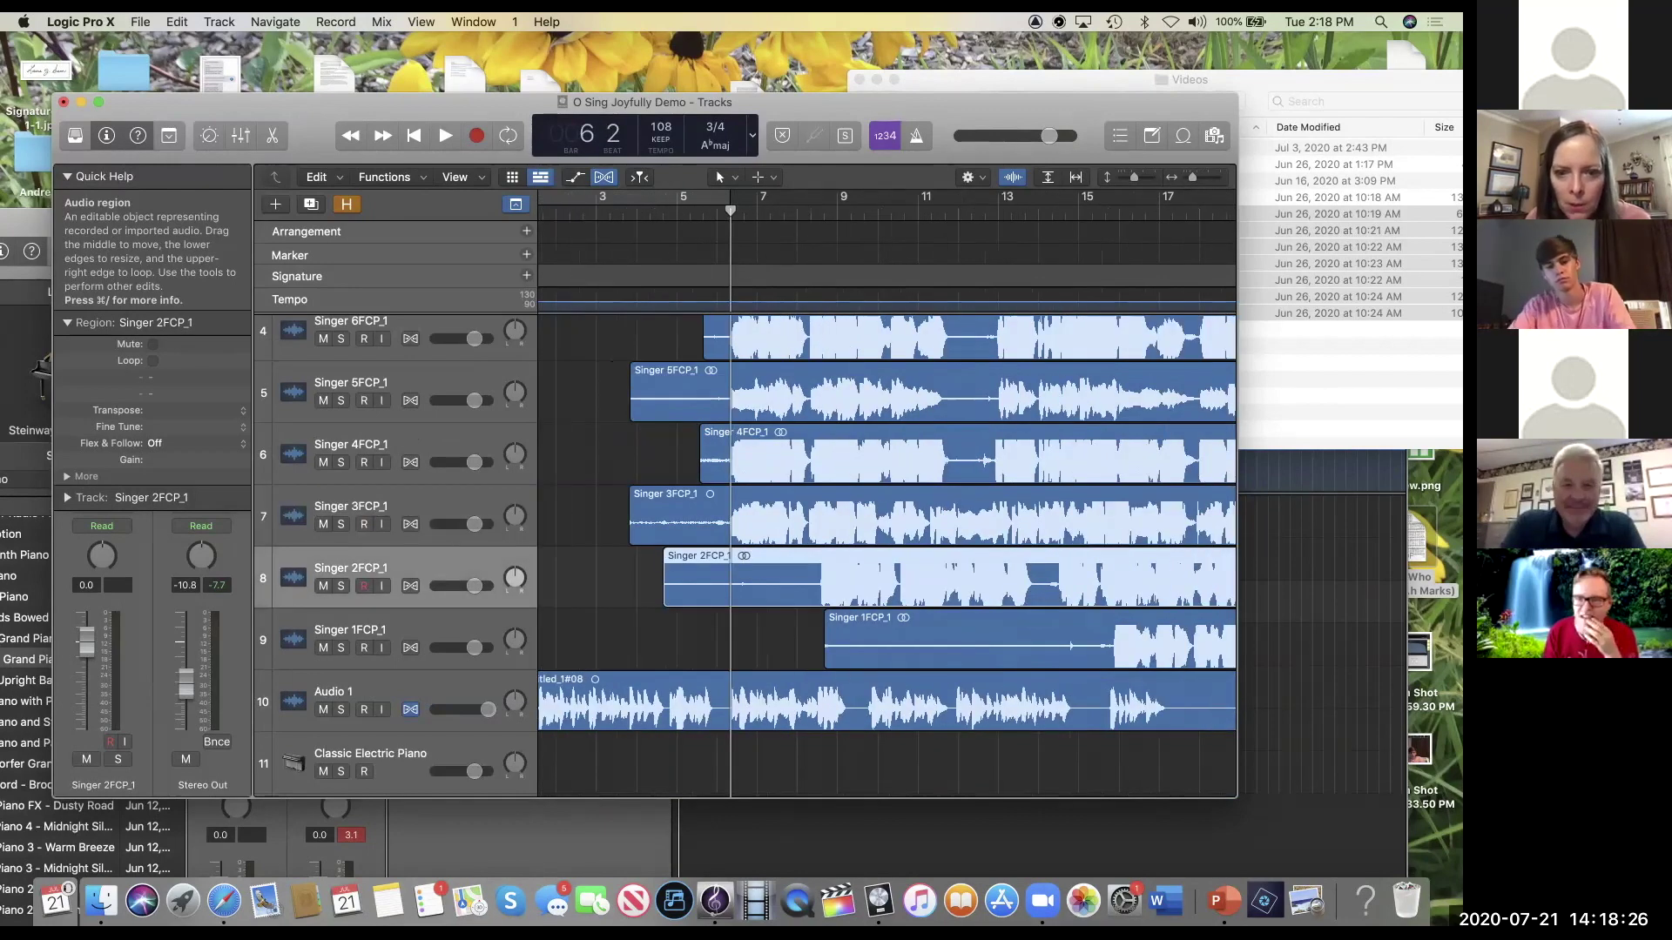
key(super+Left)
drag(671, 582, 579, 582)
key(super+Right)
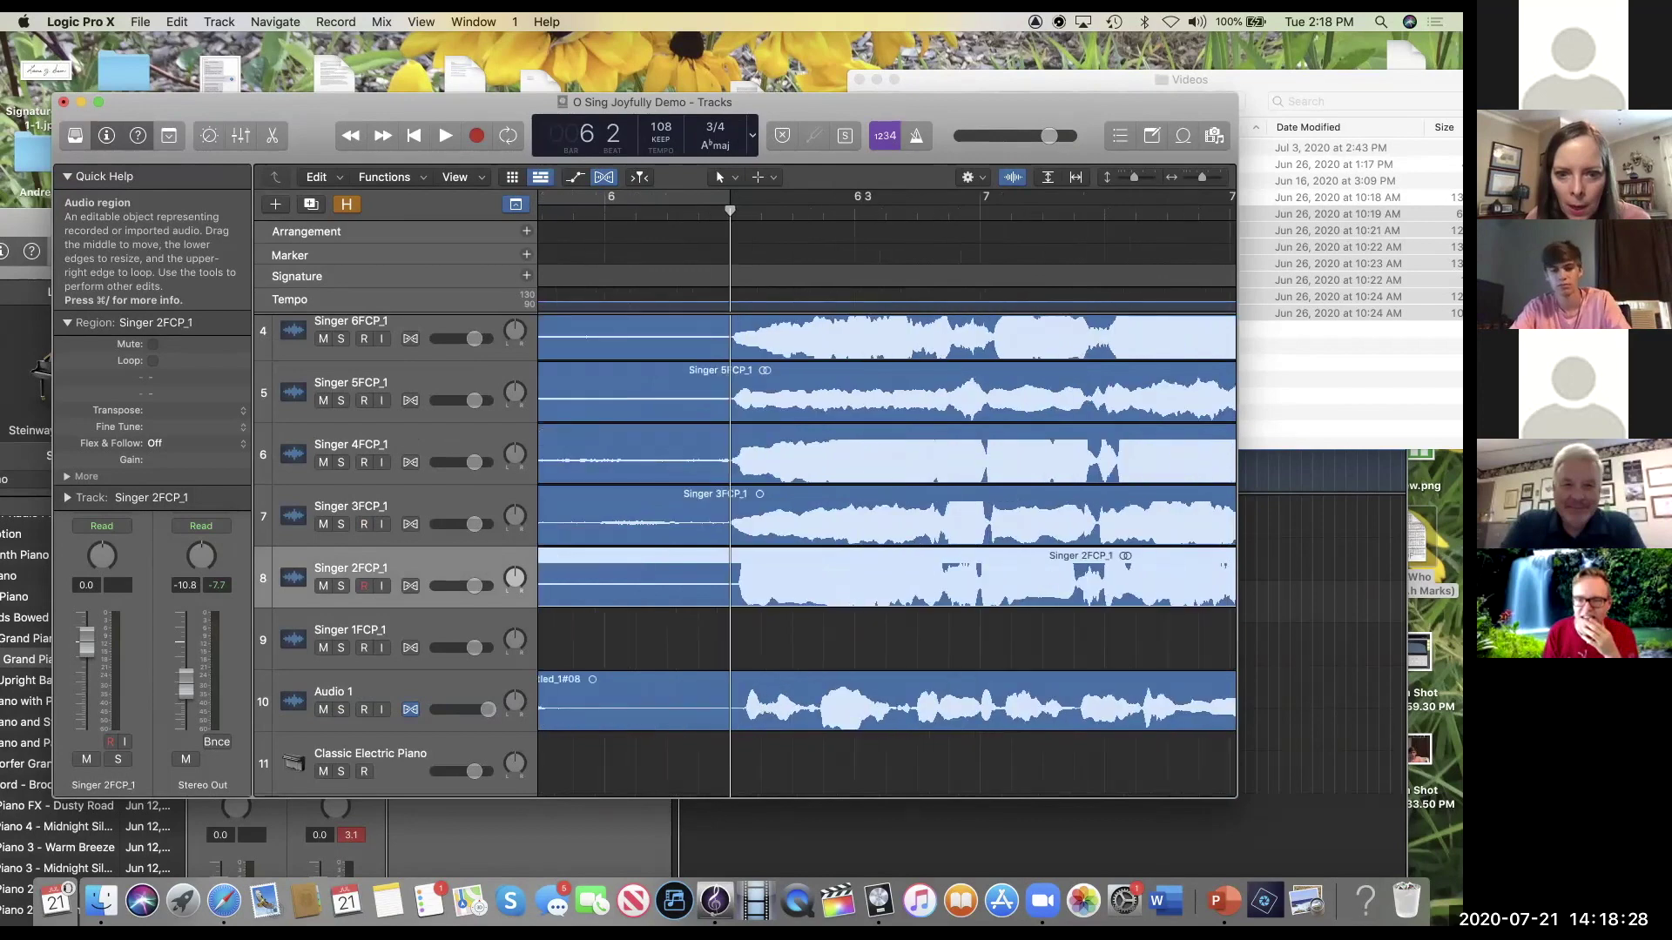
key(super+Right)
drag(755, 601, 755, 607)
key(super+Left)
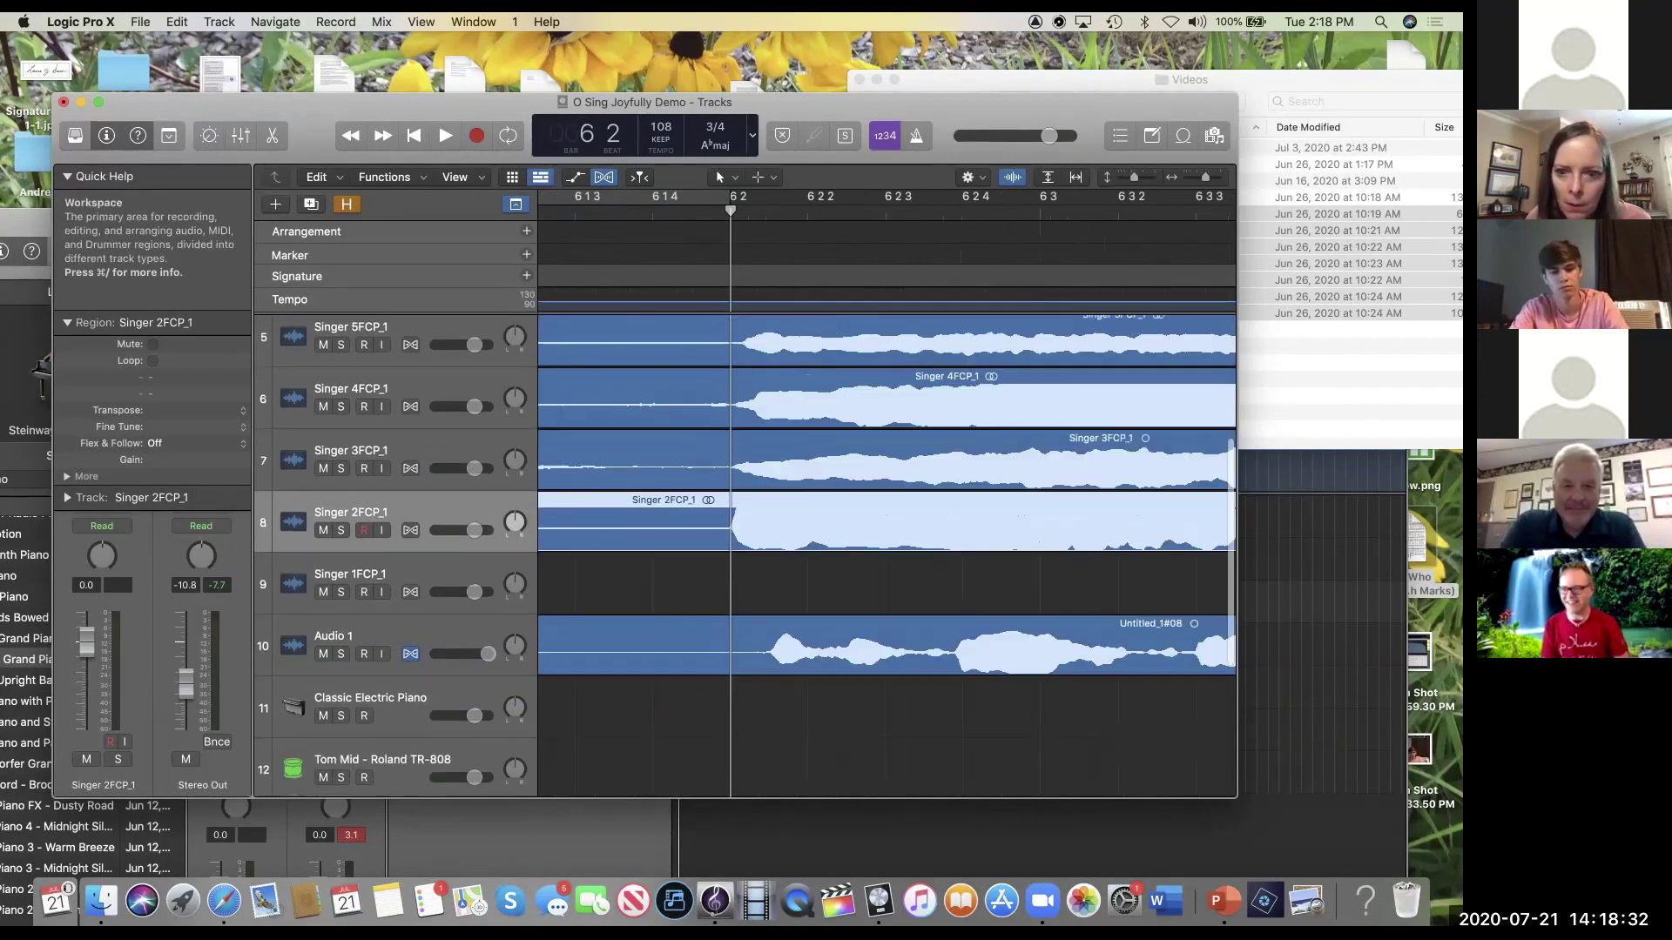
Step: Move the Singer 1FCP_1 region earlier to start at about bar 3
key(super+Left)
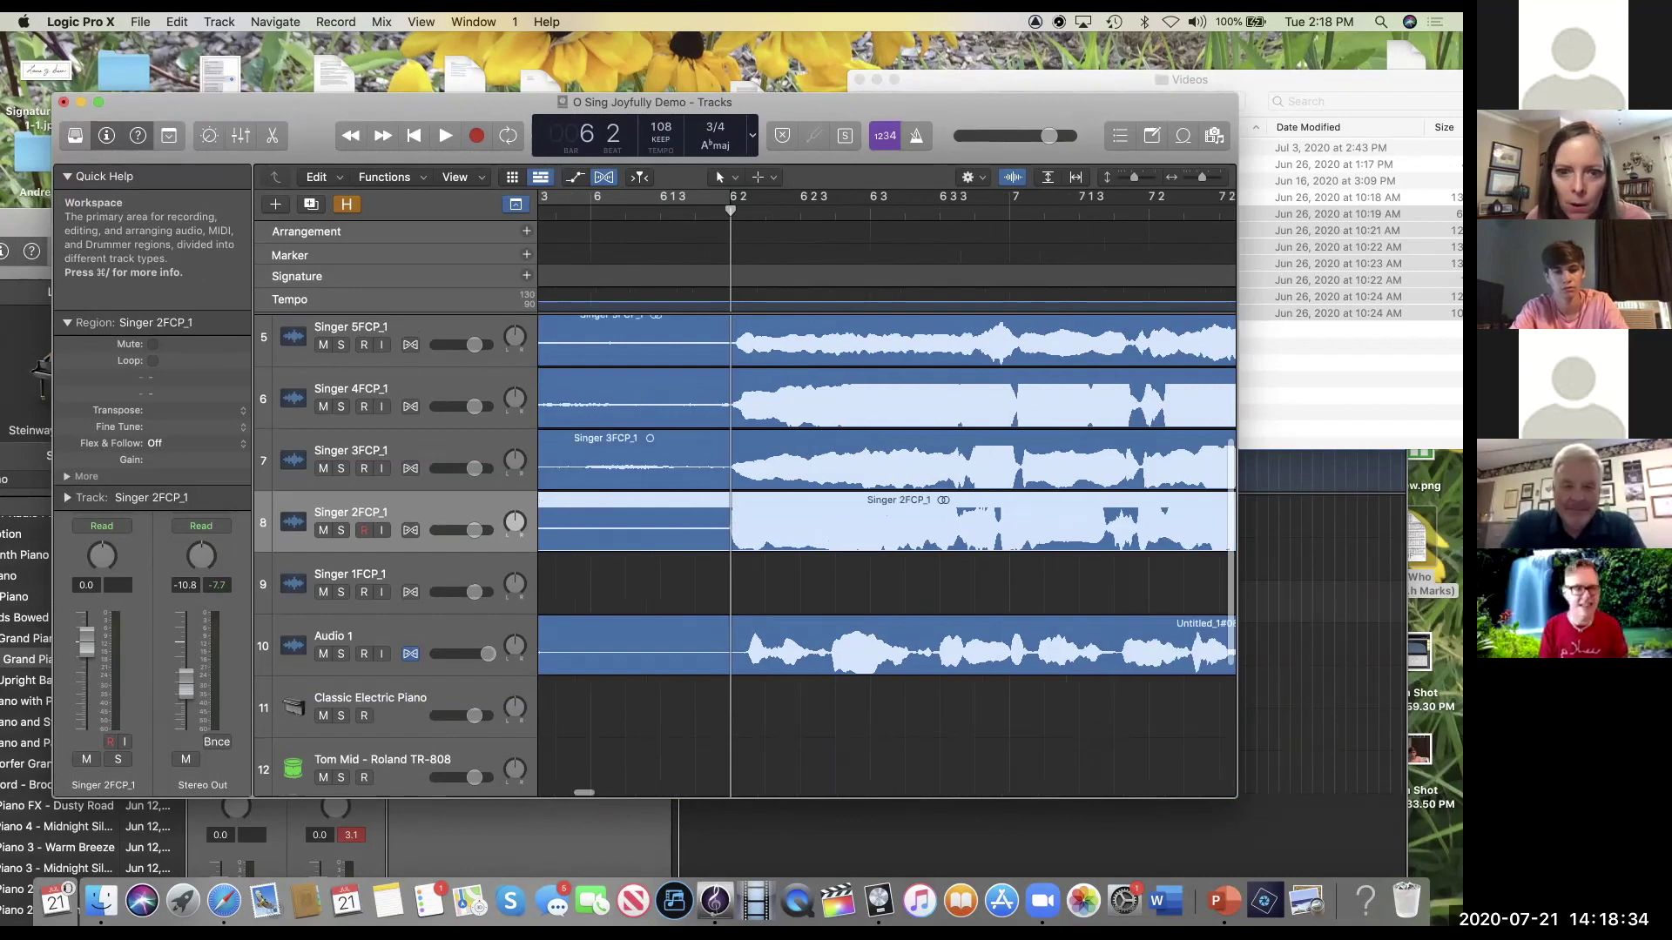
key(super+Left)
key(super+Left)
key(super+Left)
drag(1018, 600, 627, 609)
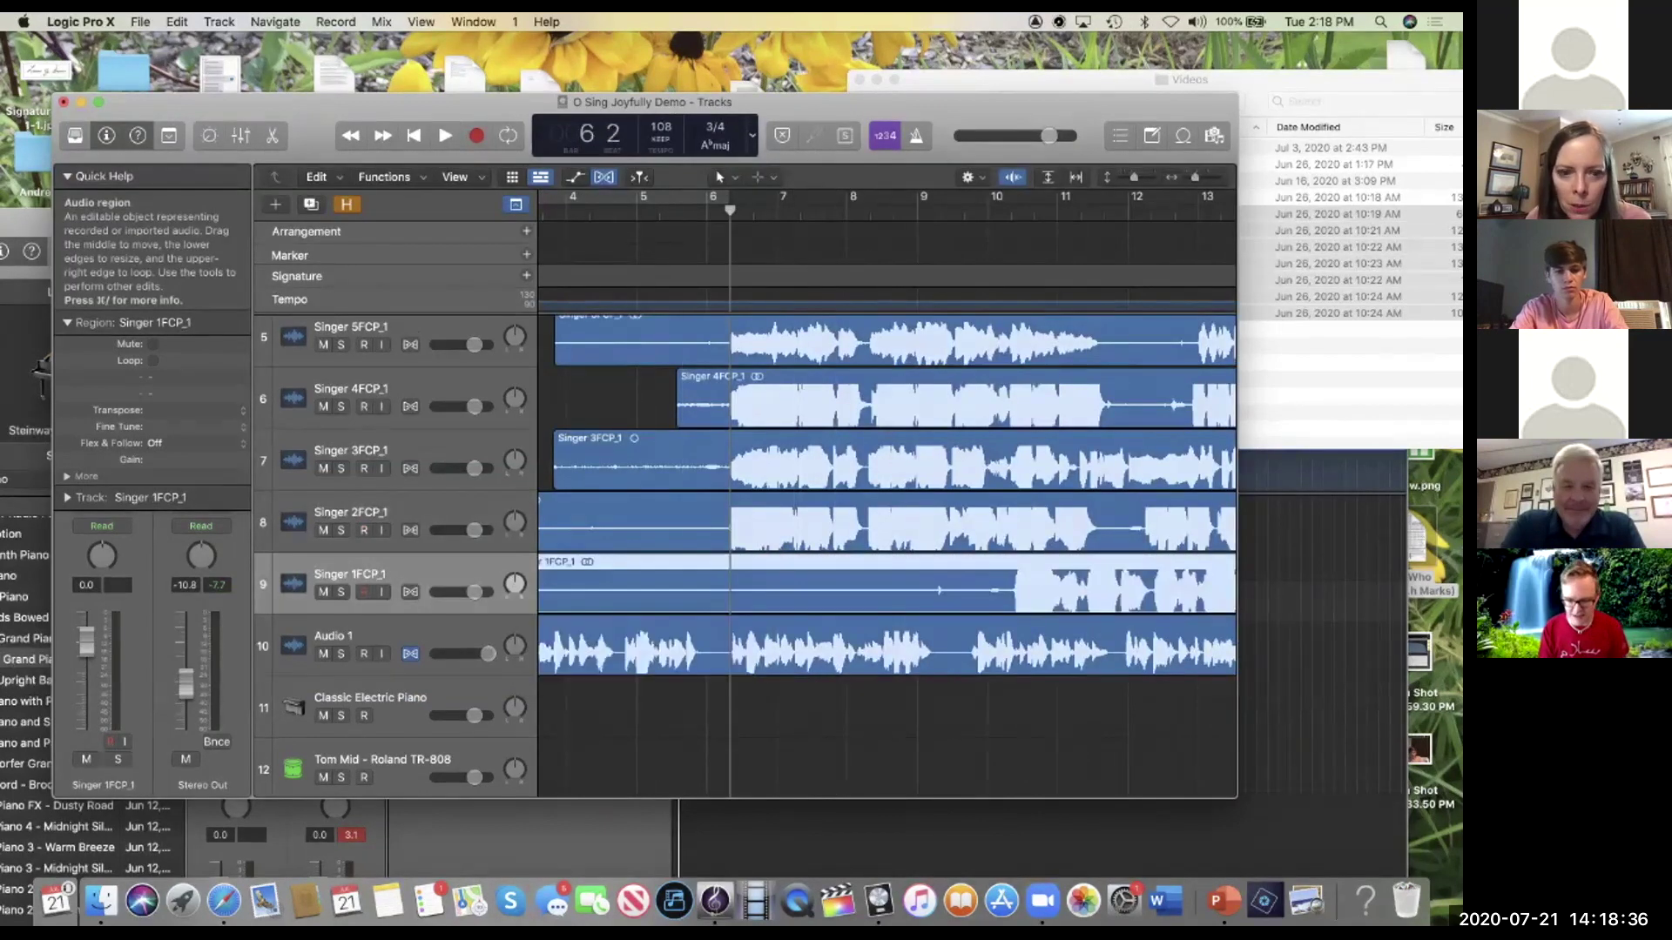
key(super+Left)
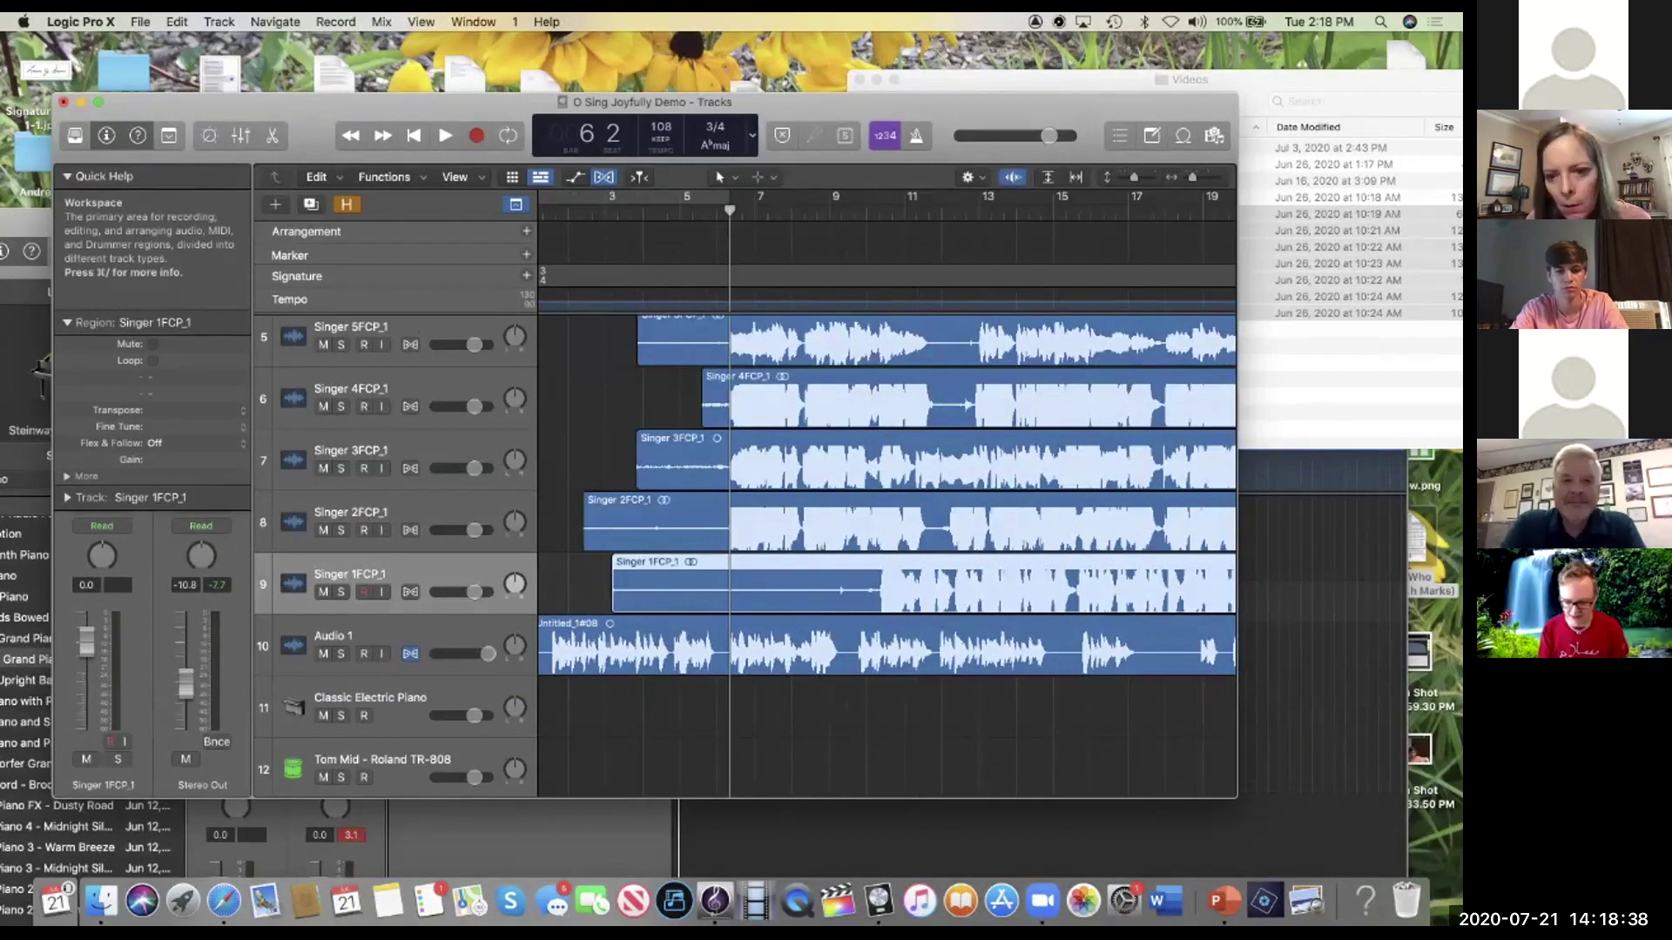
Step: Trim the silence at the Singer 1FCP_1 region's start and align its first sung note with the playhead at bar 6 beat 2
drag(612, 610, 786, 610)
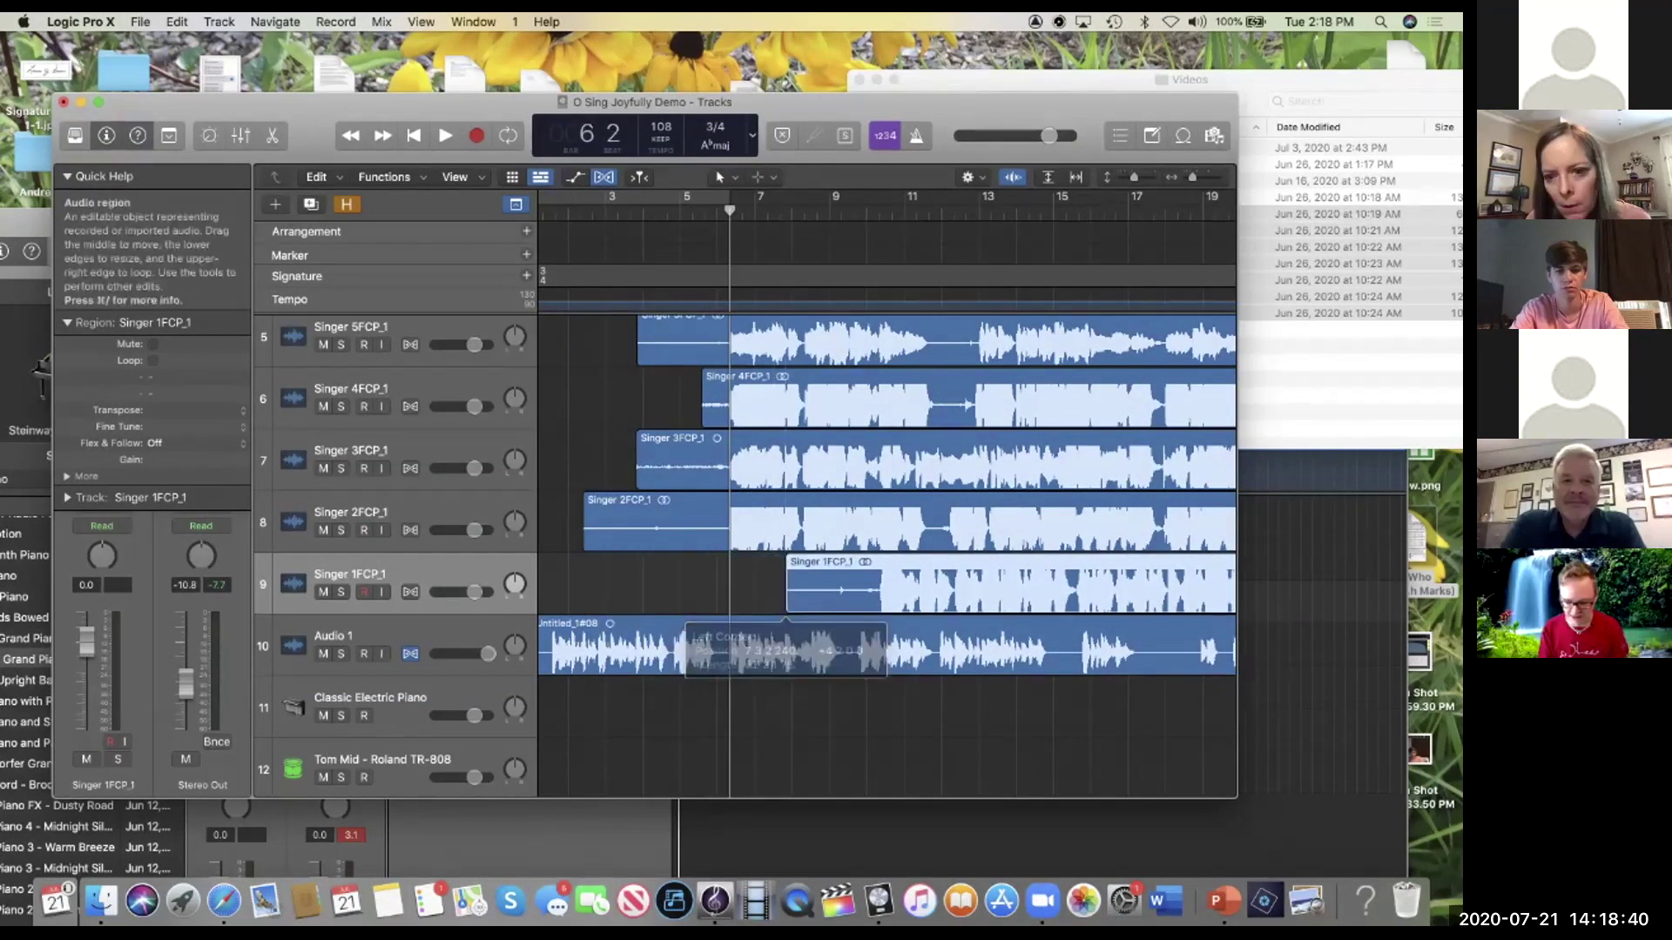
key(super+z)
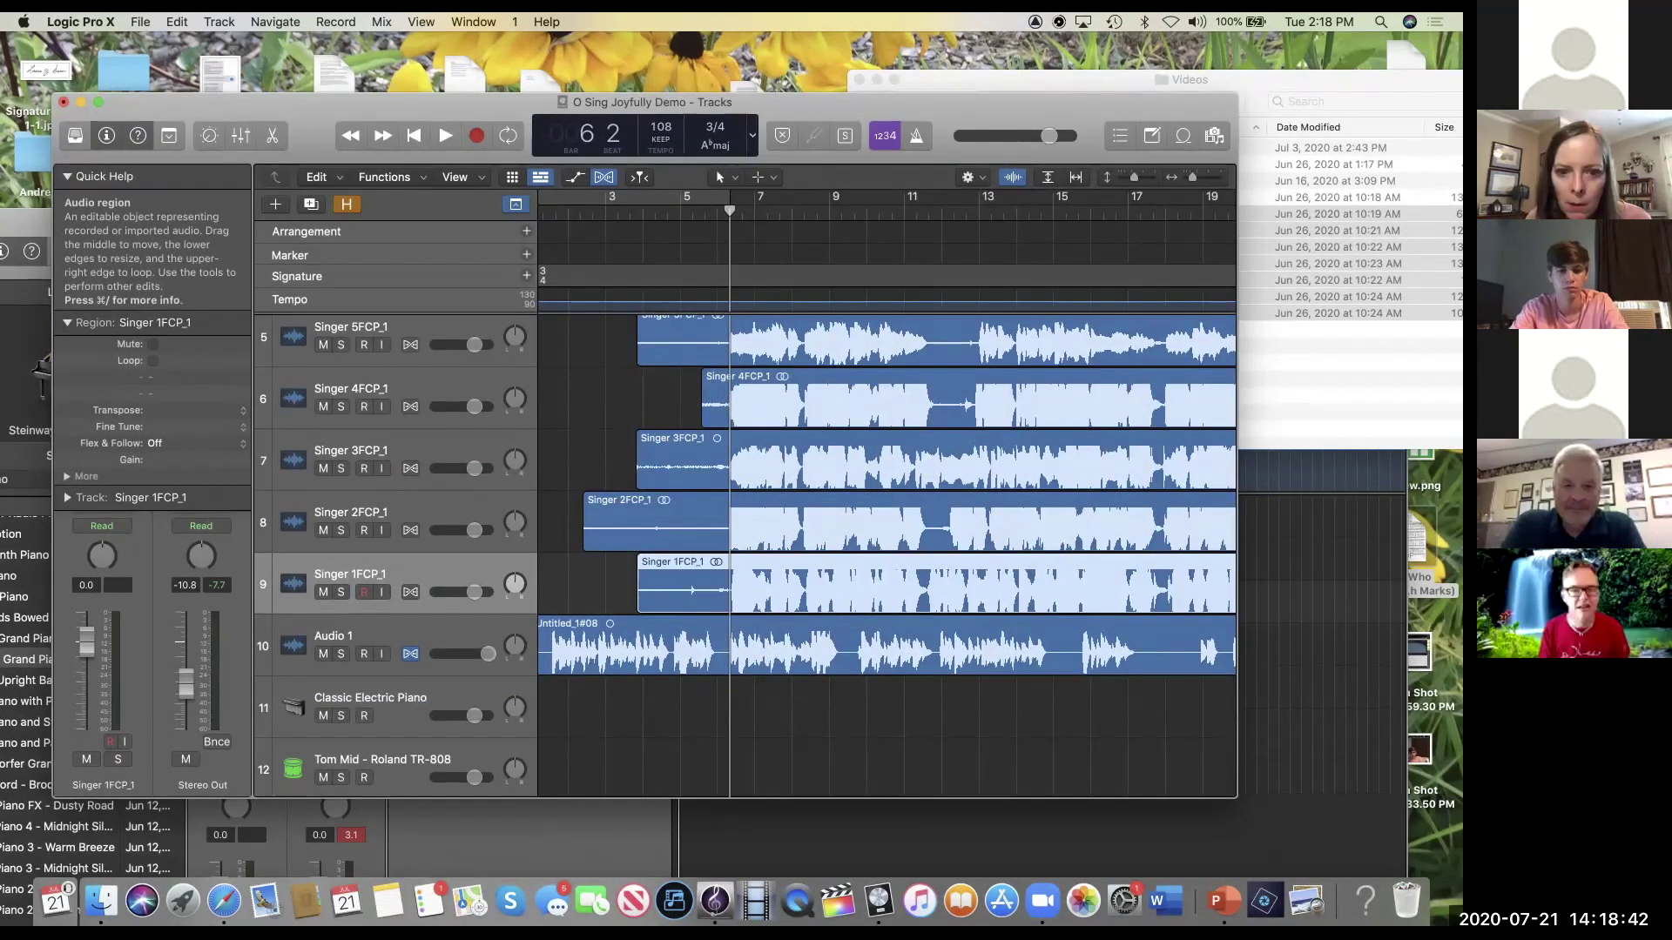
key(super+Right)
key(super+Right)
key(super+Right)
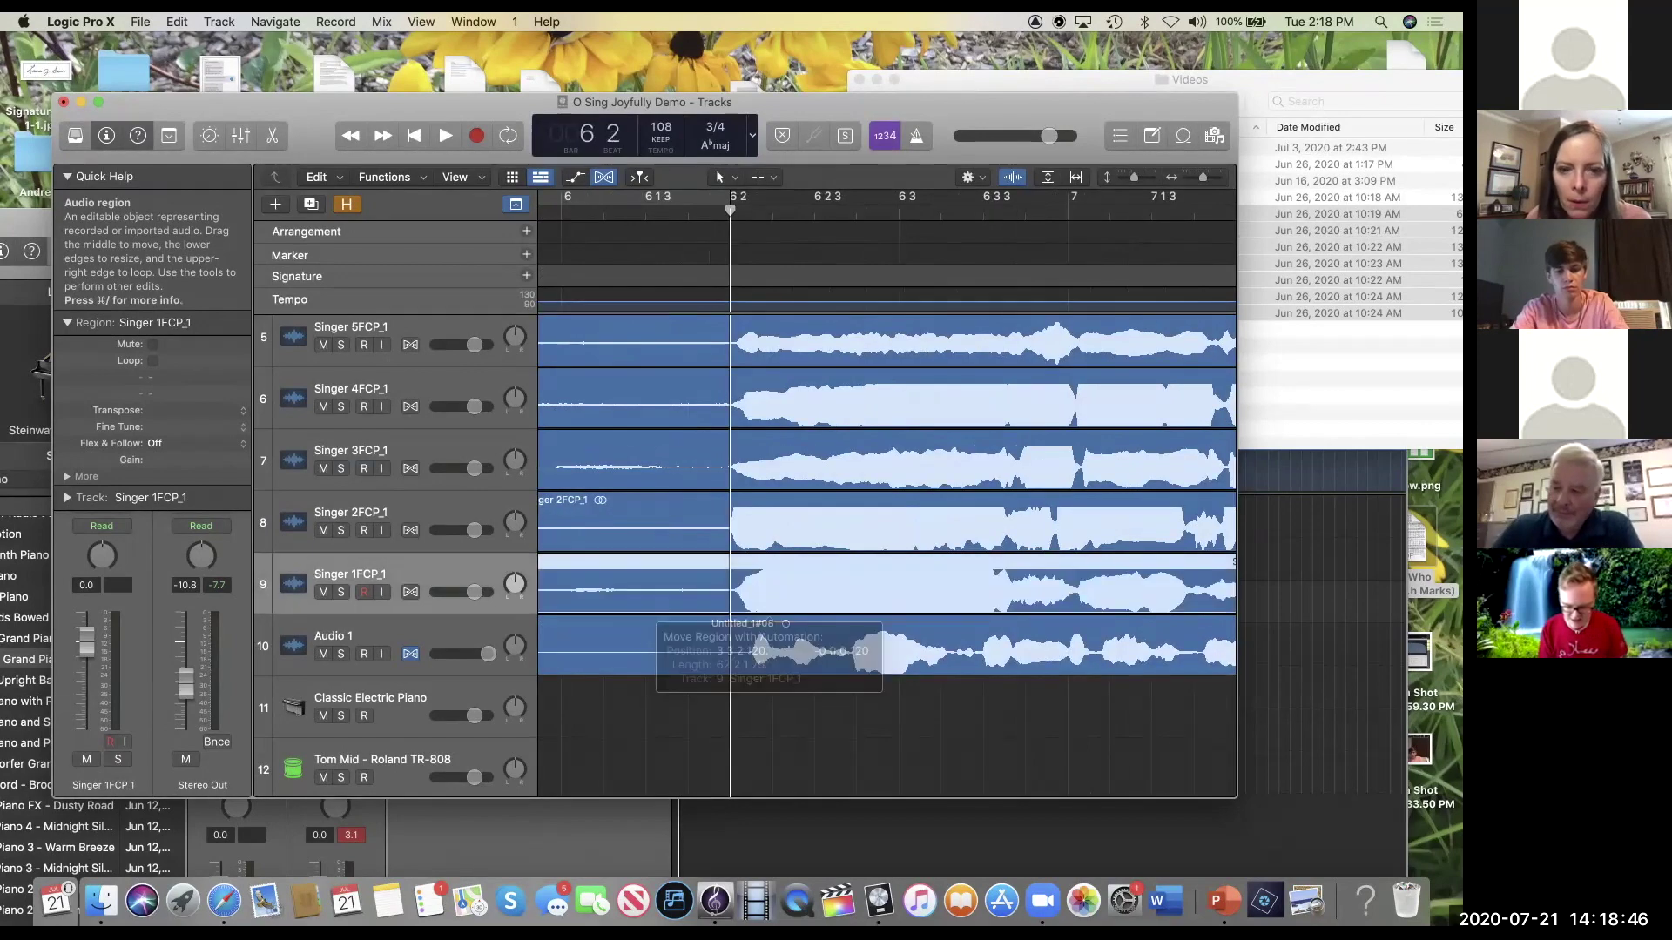
Step: Move the Untitled_1#08 region on the Audio 1 track later so its first sound starts at the playhead on bar 6 beat 2
scroll(661, 609, down, 2)
scroll(887, 494, left, 2)
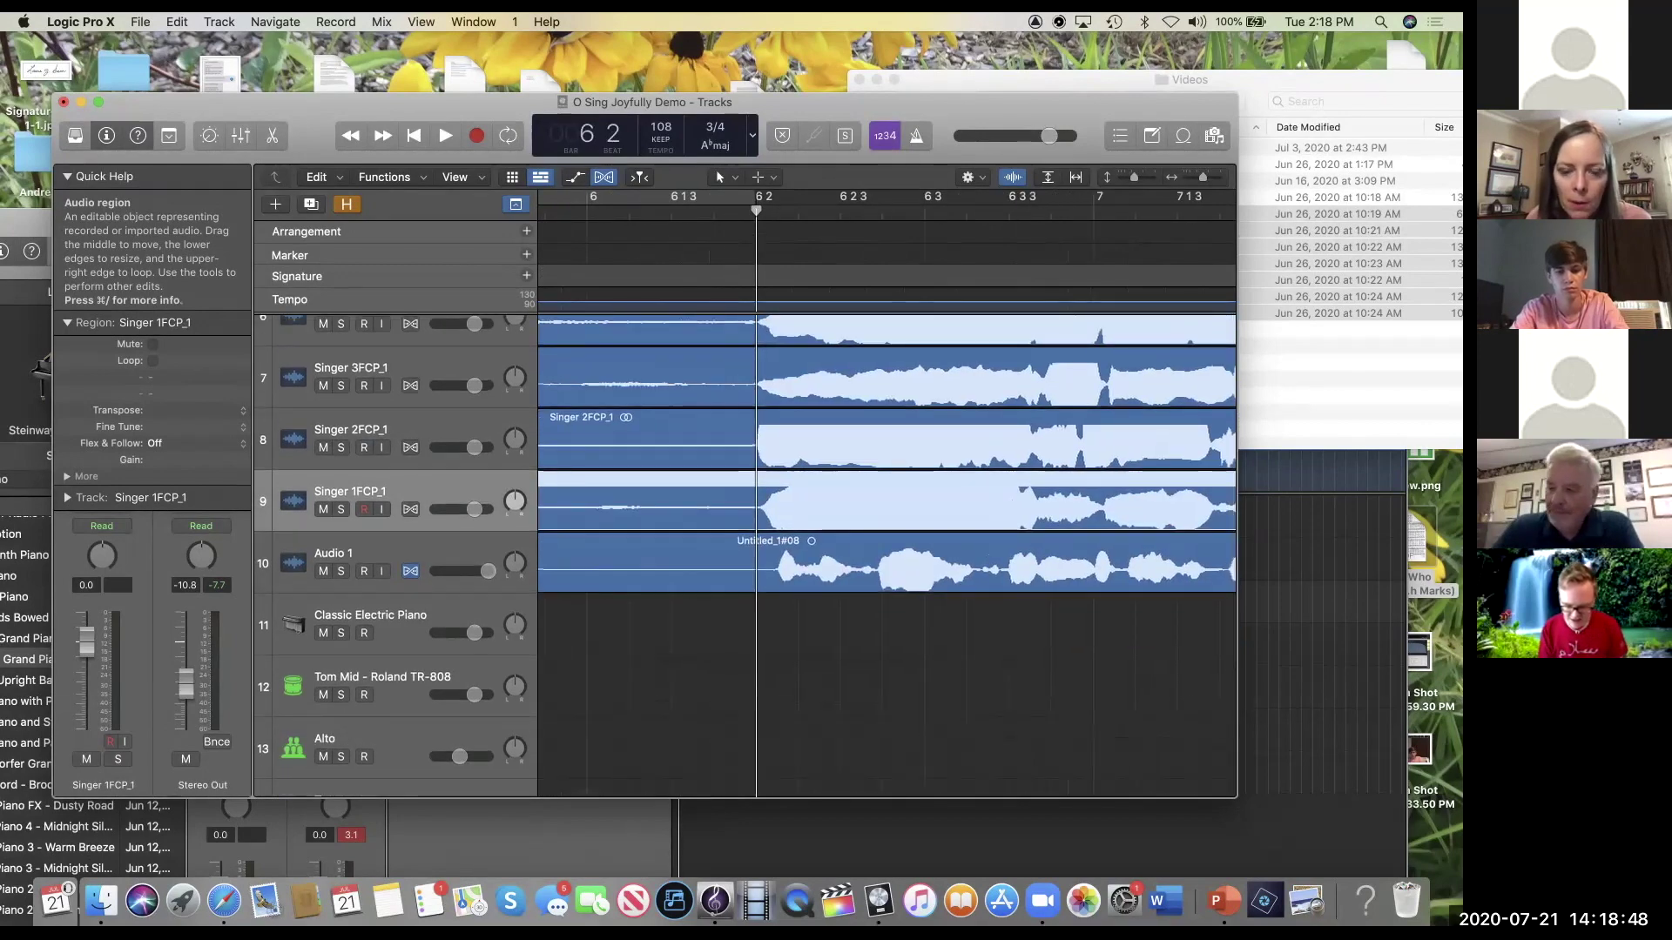
key(super+Left)
key(super+Left)
drag(749, 575, 1233, 597)
key(super+Right)
key(super+Right)
key(super+Right)
key(super+Left)
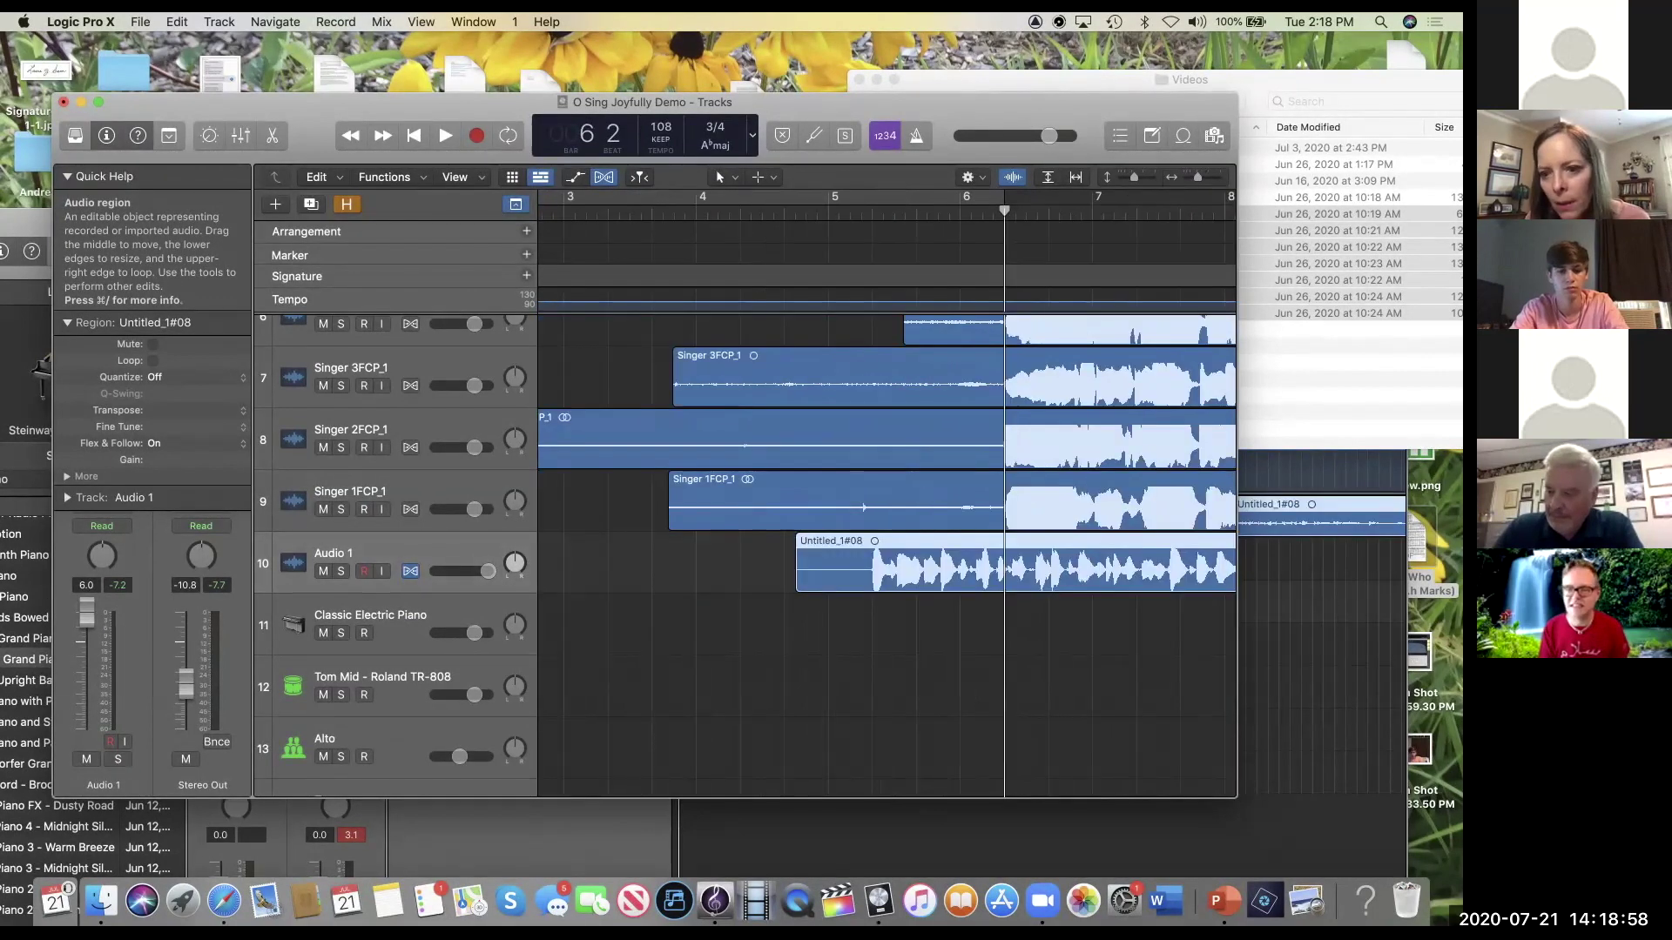
drag(945, 575, 1077, 597)
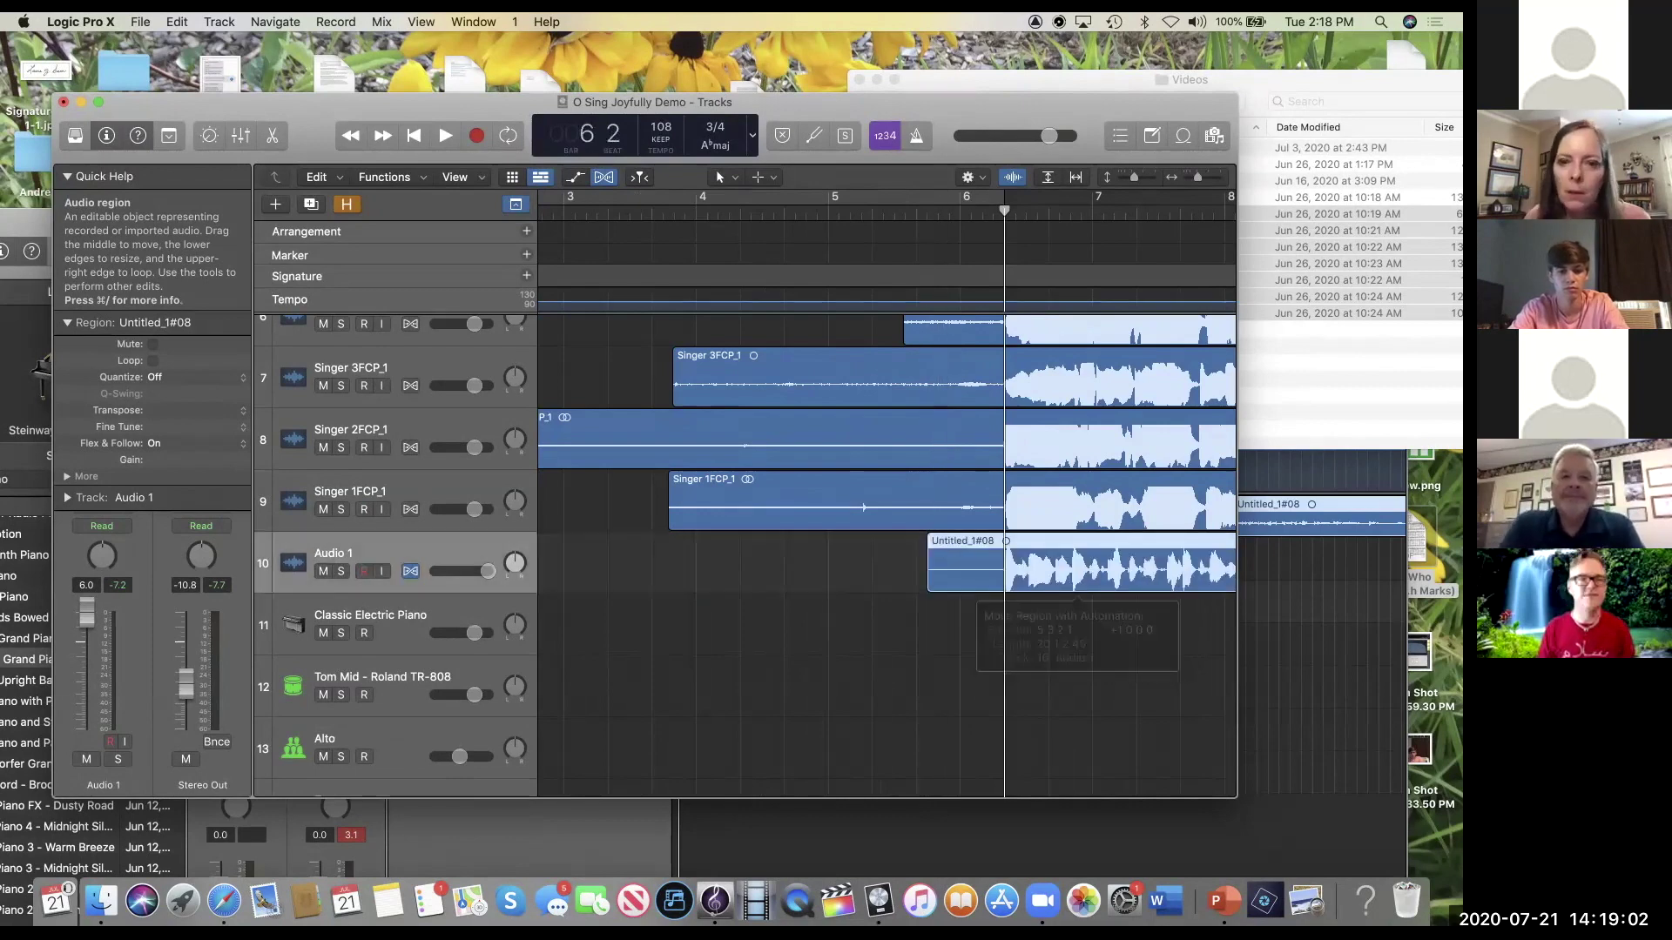
Step: Play a brief passage of the aligned tracks from bar 6 beat 2
key(super+Right)
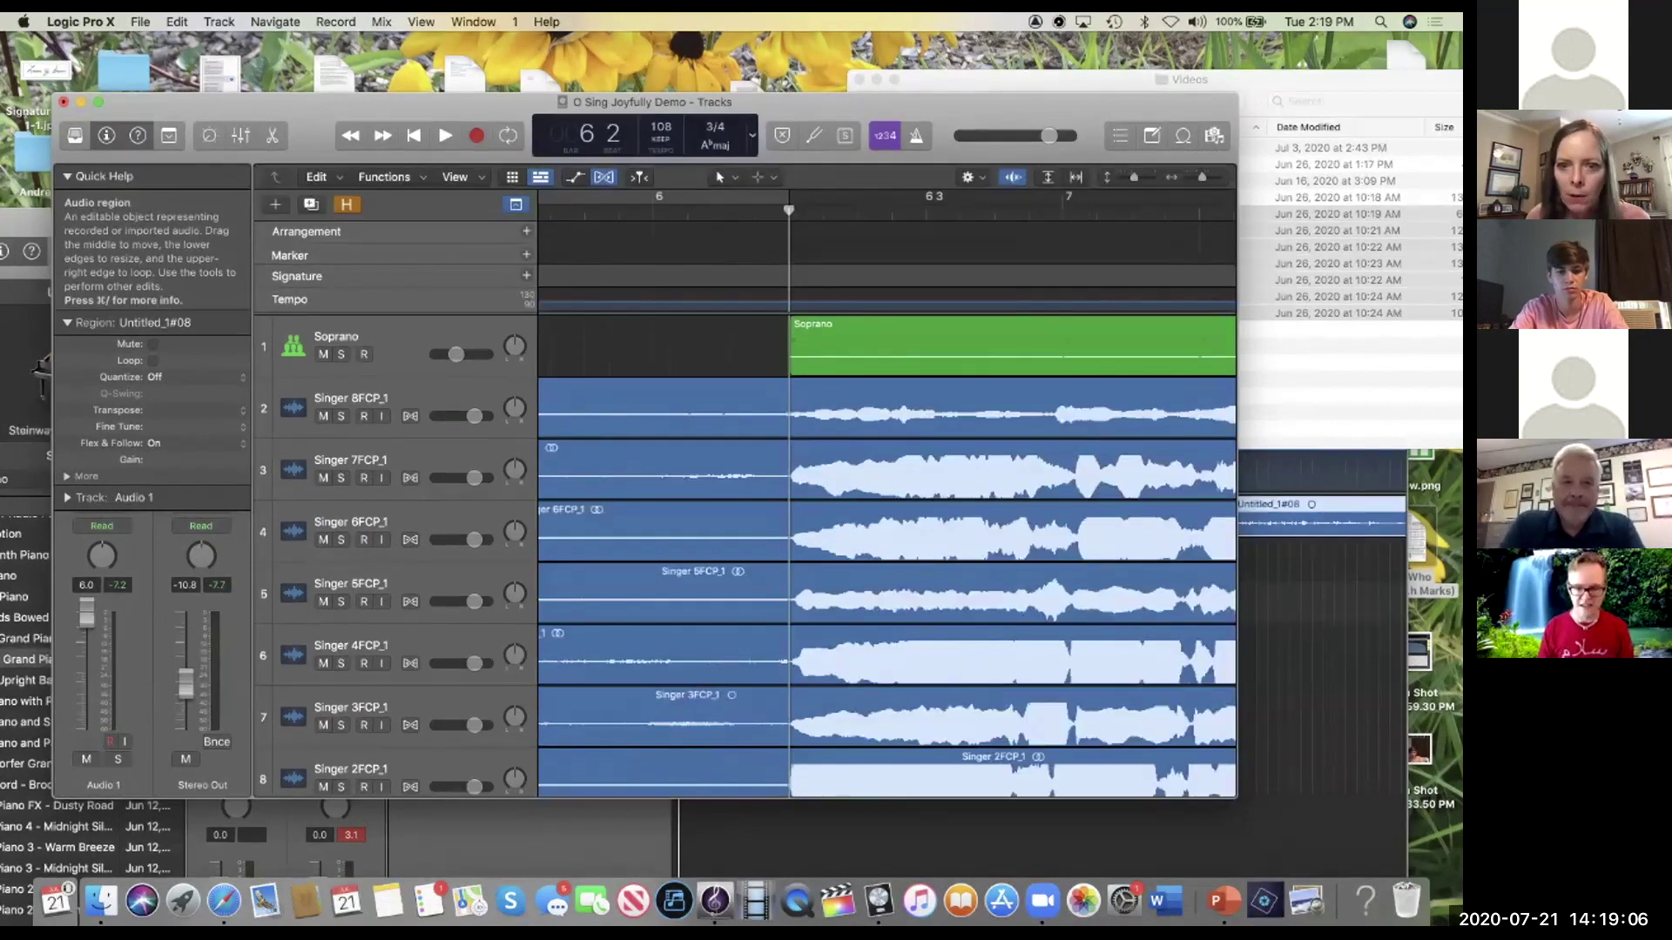
key(super+Left)
key(super+Left)
key(super+Left)
key(super+Left)
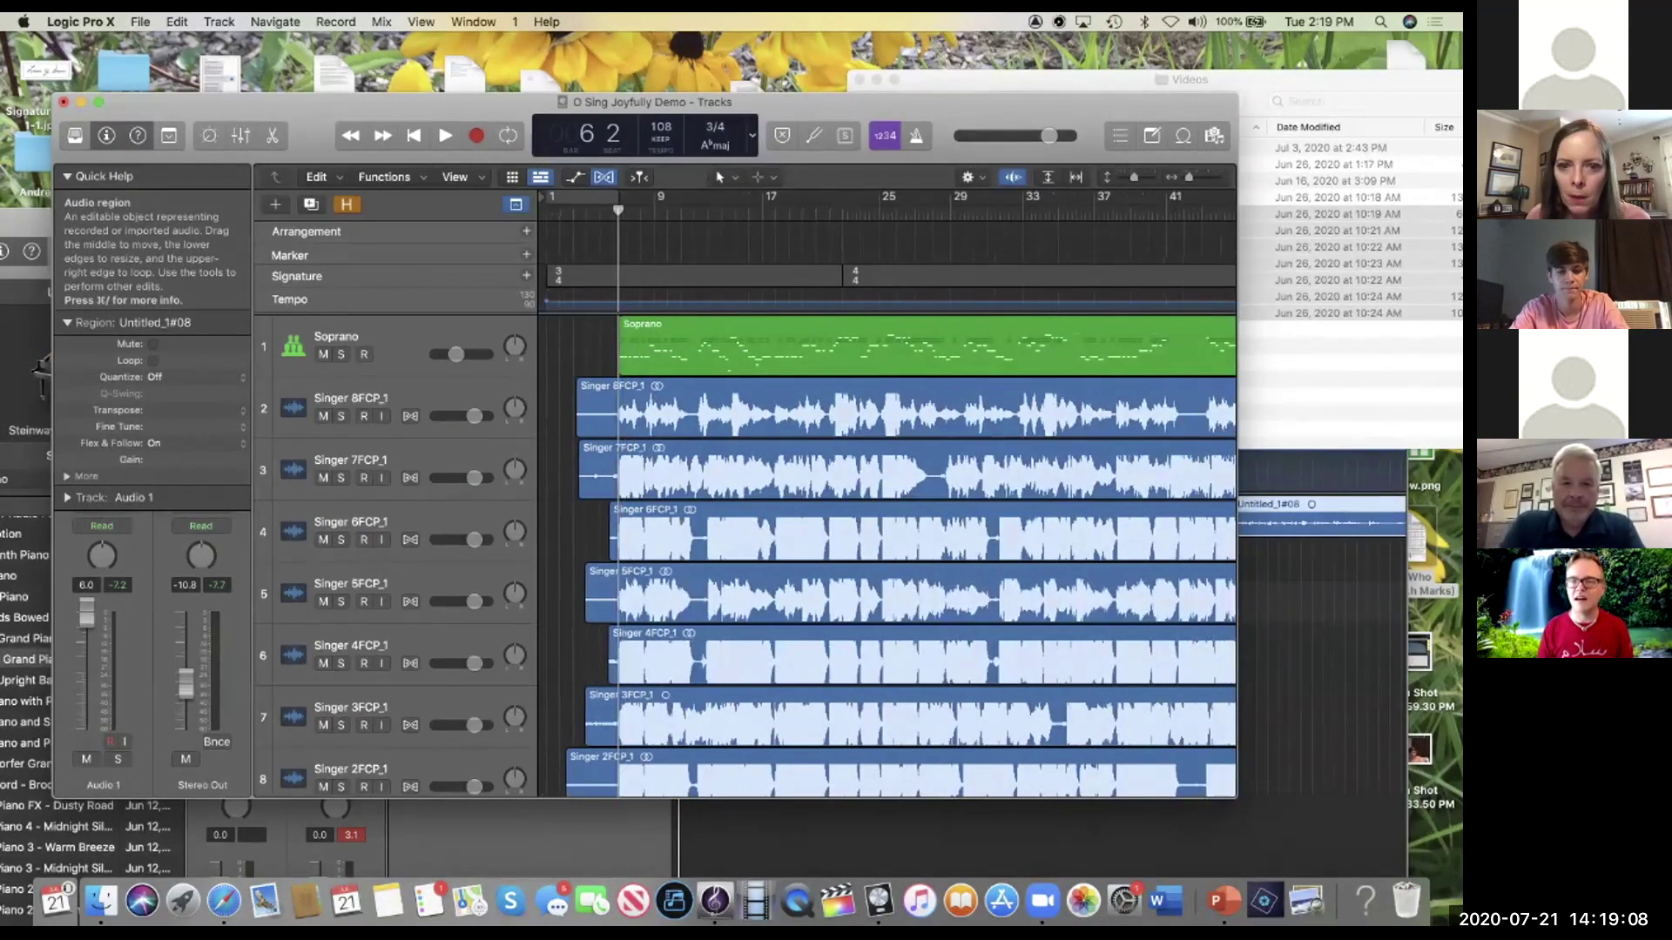
key(space)
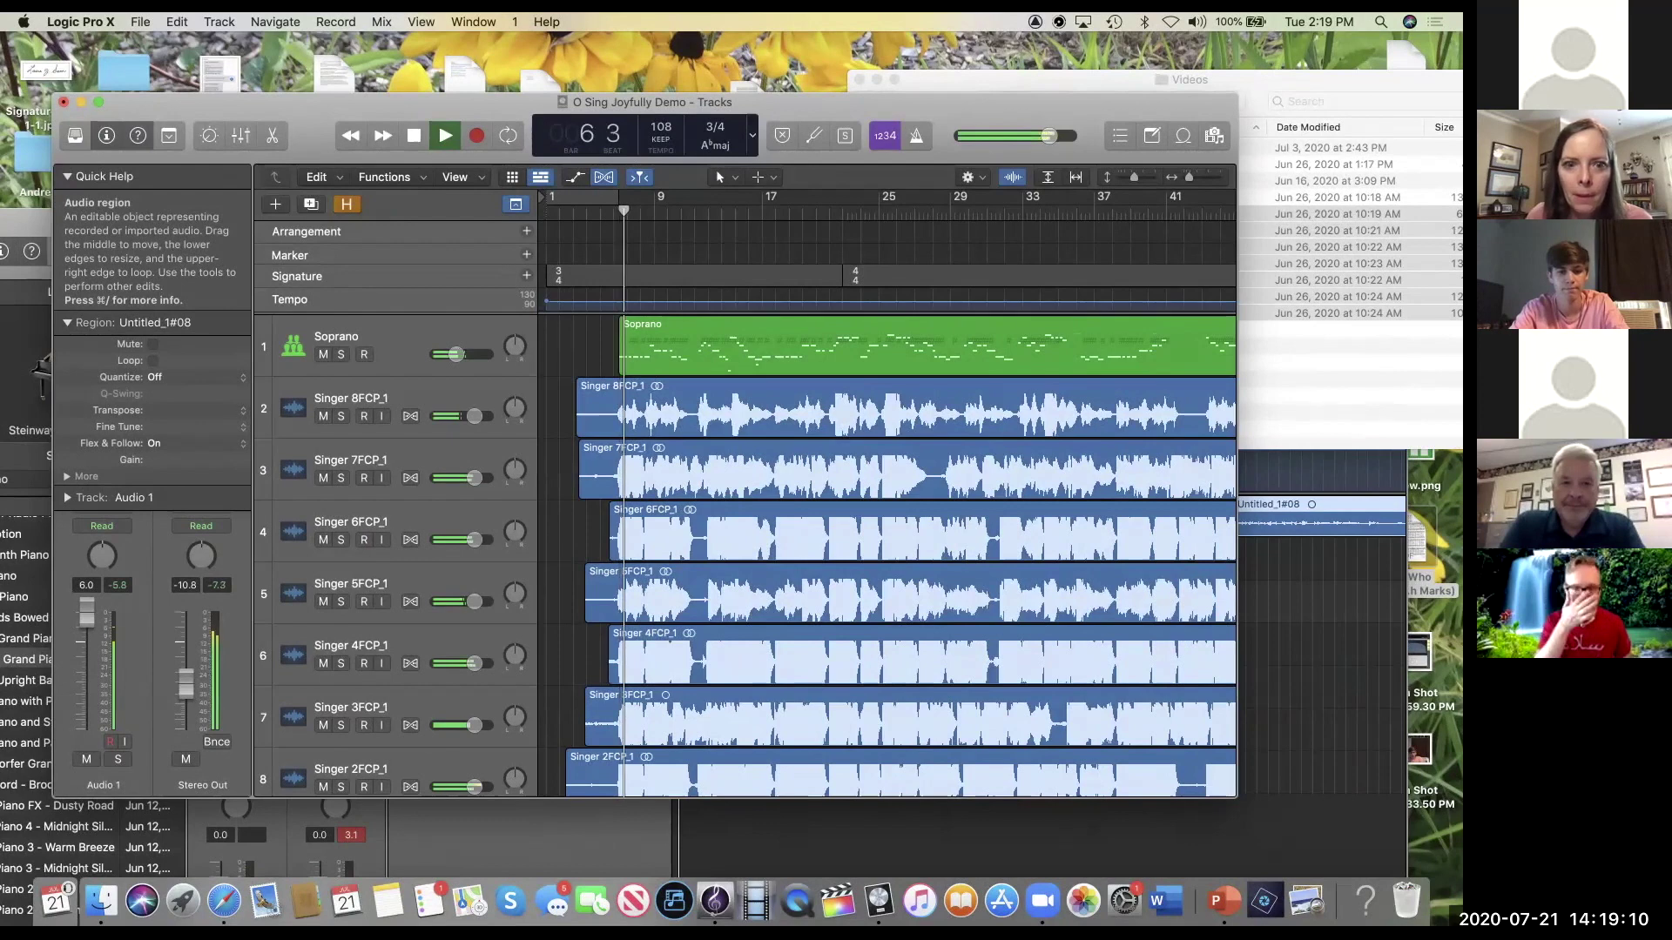
key(space)
Step: Mute the Audio 1, Classic Electric Piano and Tom Mid - Roland TR-808 tracks
scroll(901, 554, down, 8)
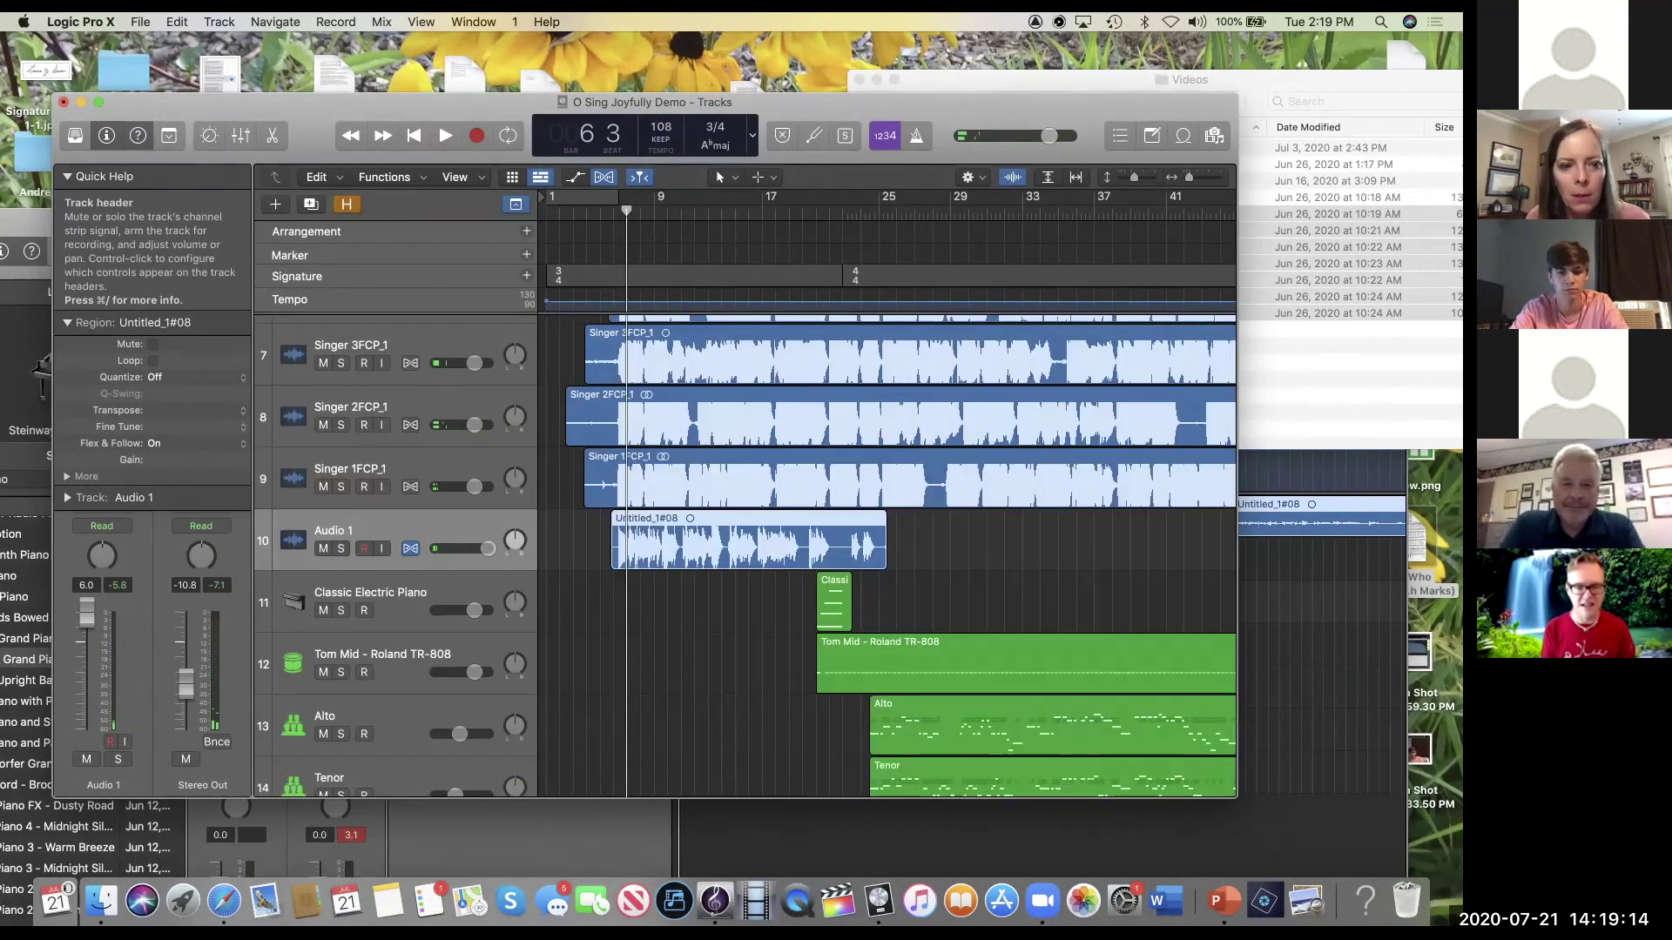
key(ctrl+m)
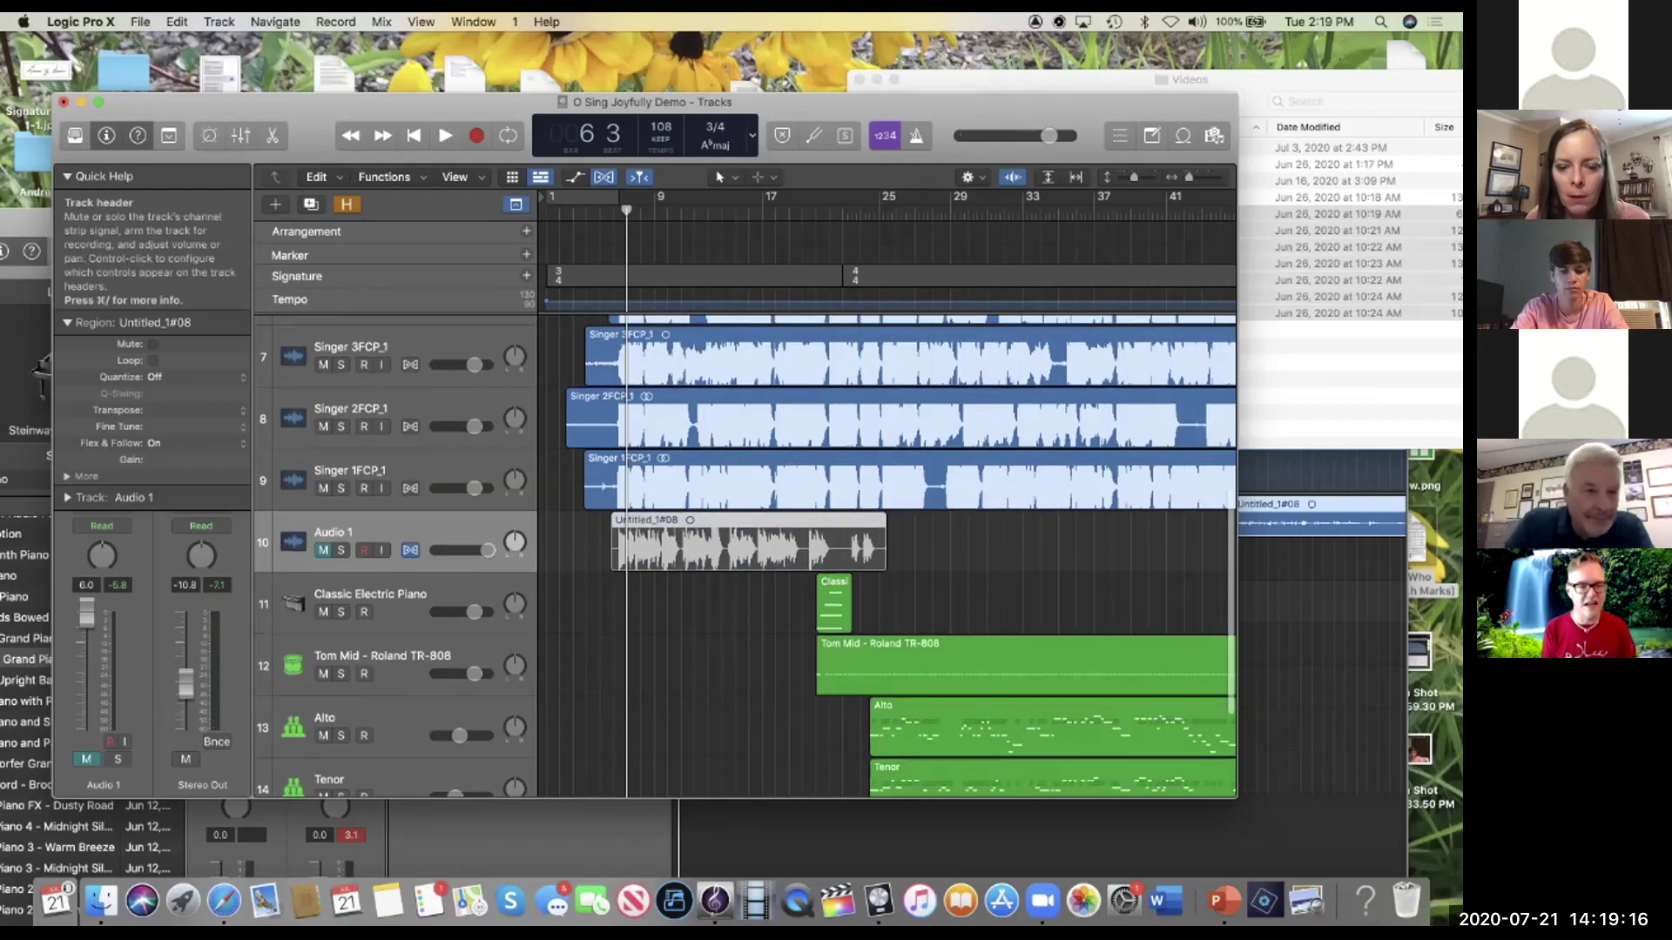
scroll(349, 522, down, 2)
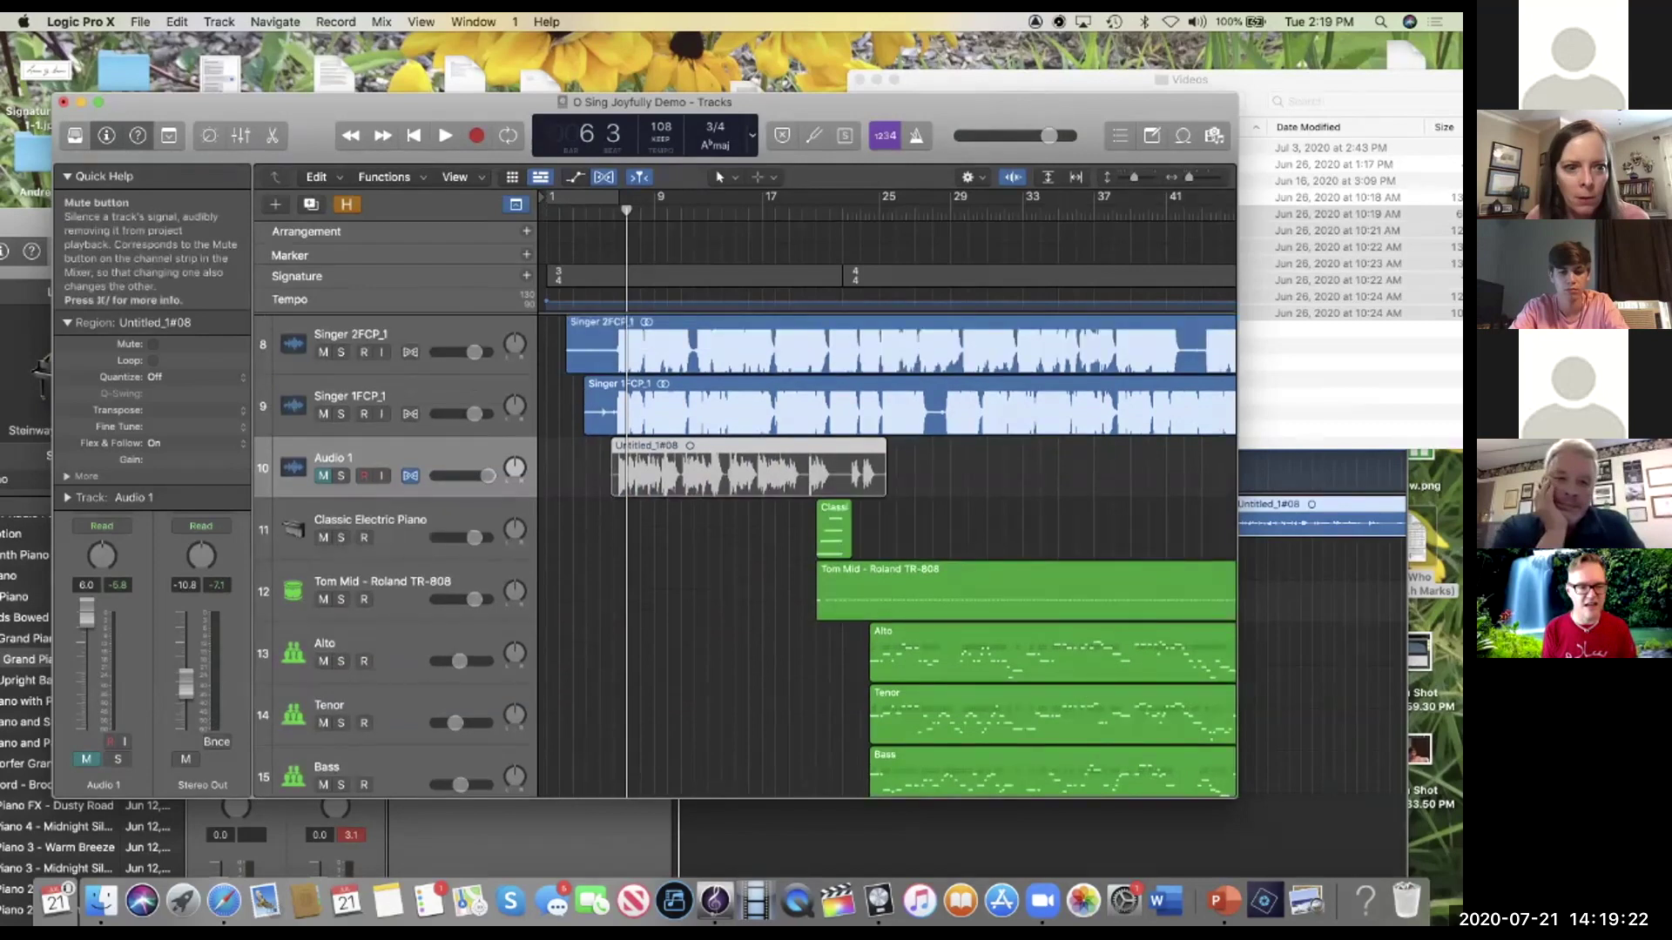
drag(323, 537, 323, 599)
scroll(392, 592, down, 1)
Step: Move the Classic Electric Piano track below Tom Mid - Roland TR-808 and mute the Alto, Tenor and Bass tracks
click(370, 513)
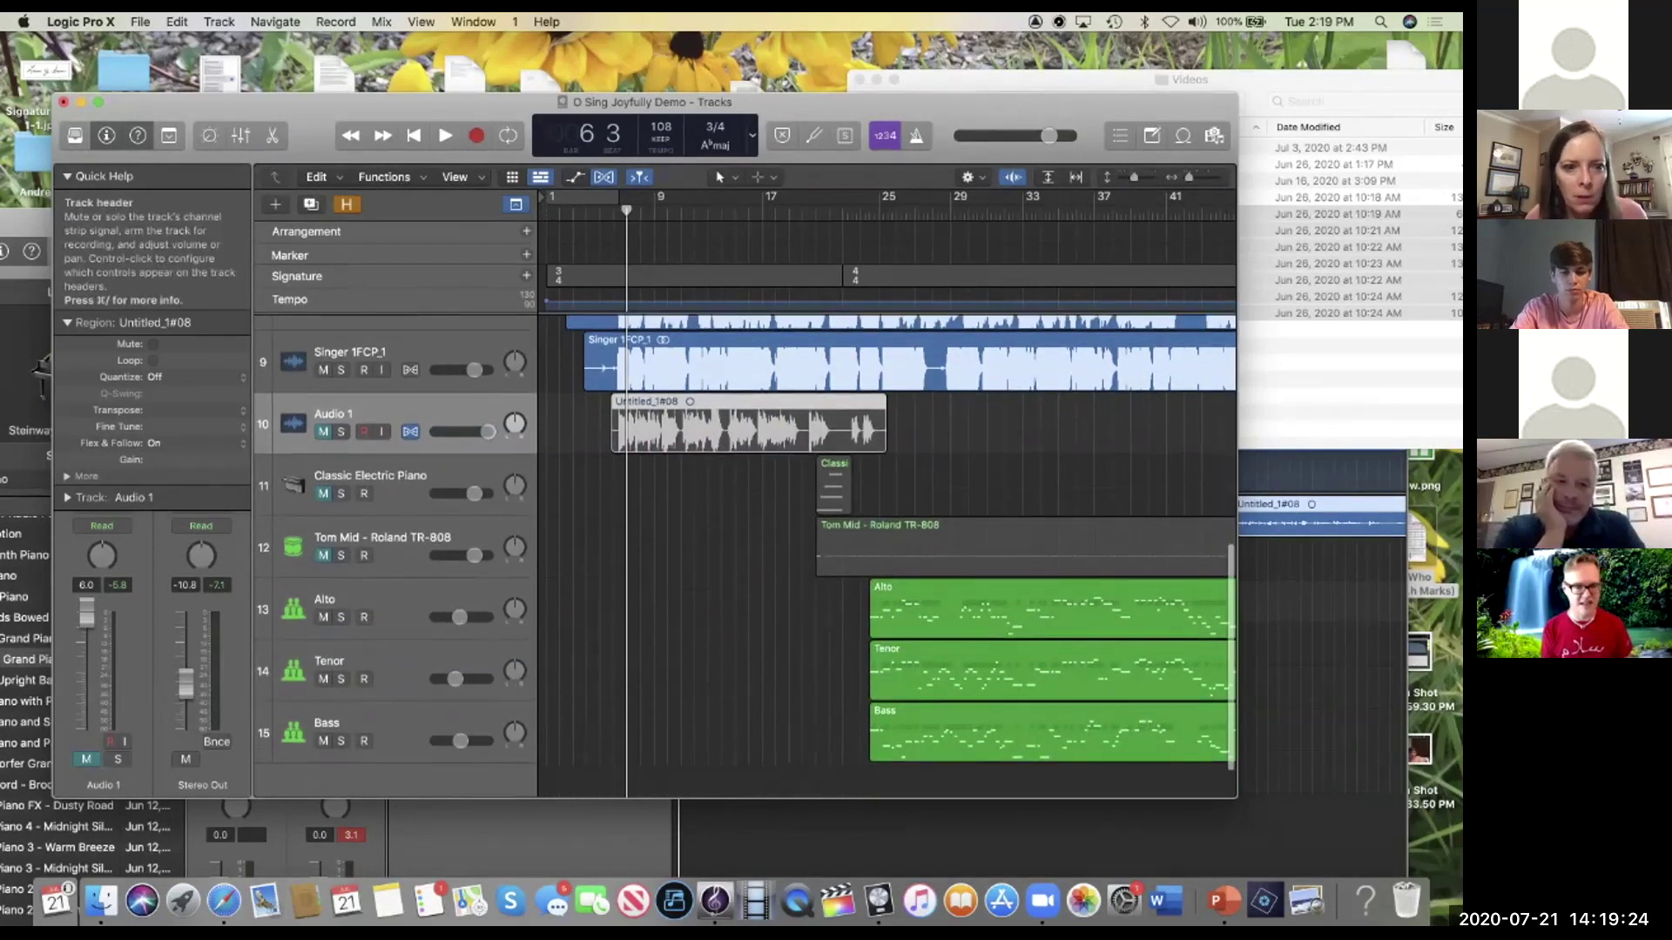
drag(370, 514, 370, 553)
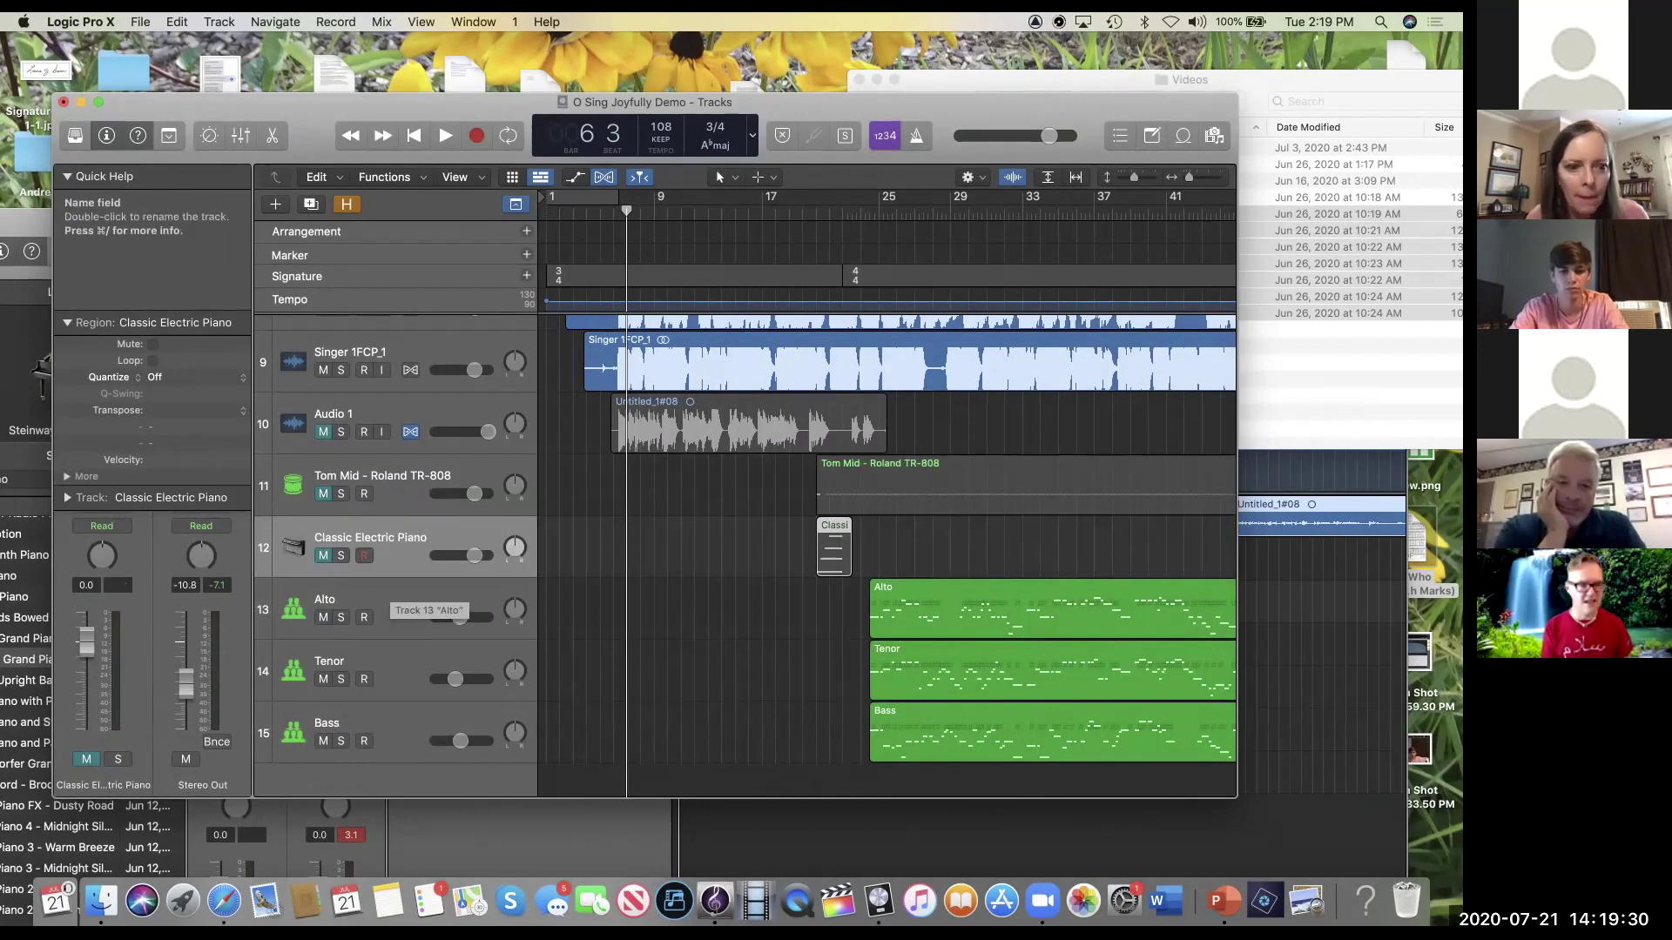
drag(323, 618, 323, 679)
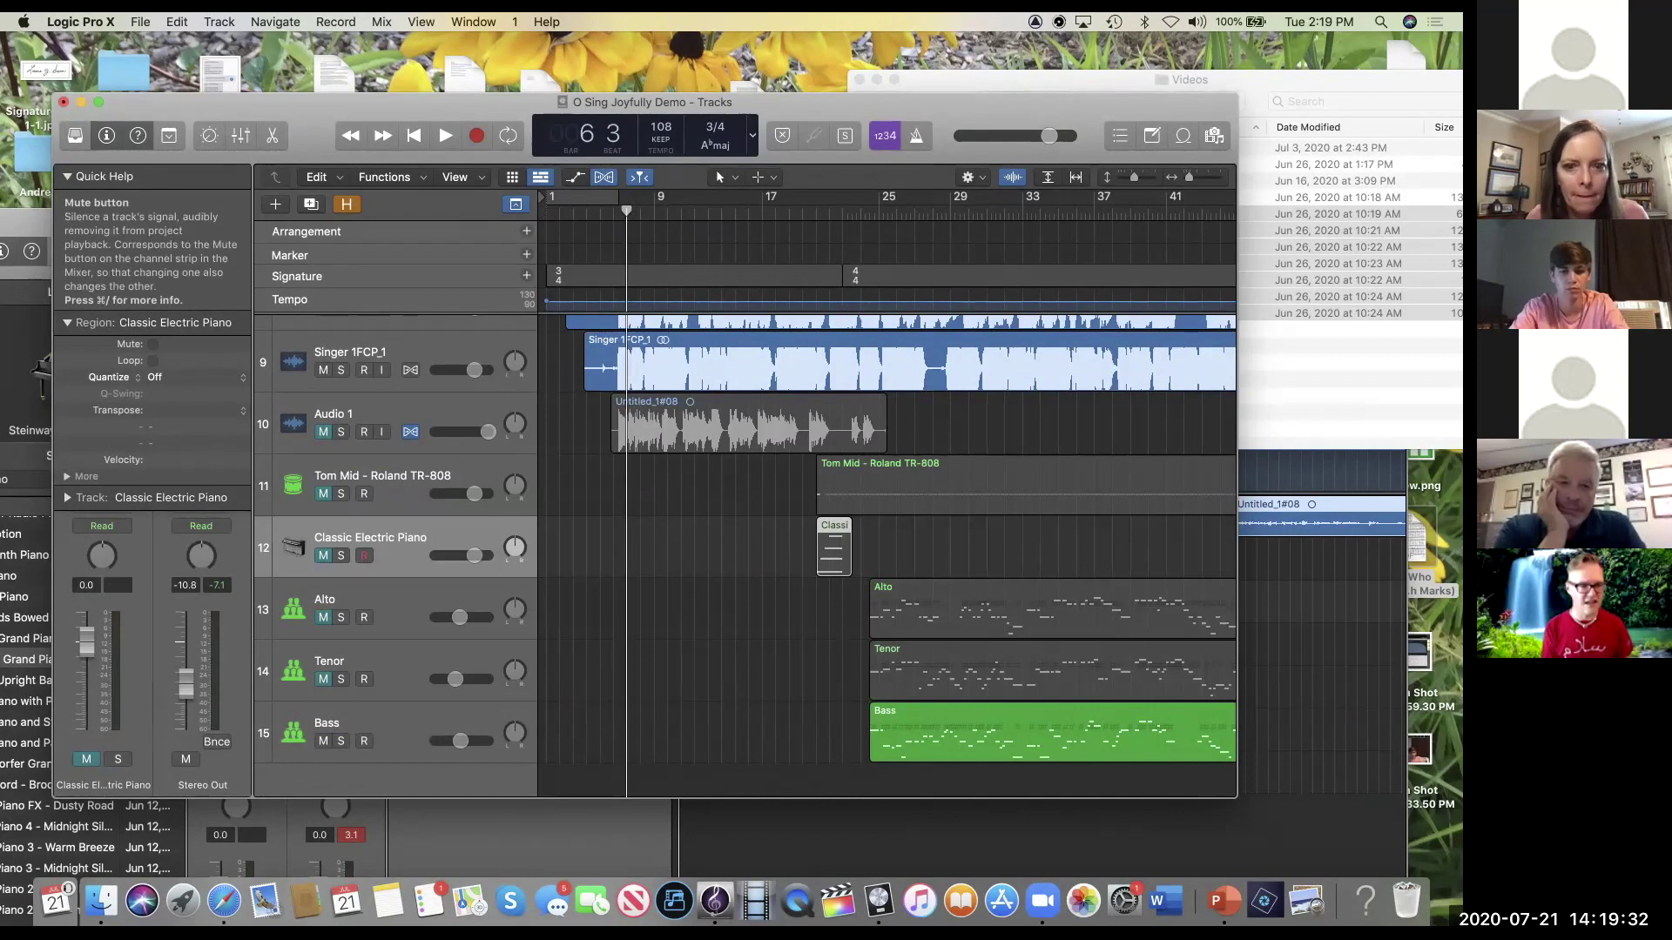
click(323, 741)
Step: Play the Soprano and singer tracks from just before their first notes to bar 13, and compare the singer waveforms across the song
scroll(392, 557, up, 10)
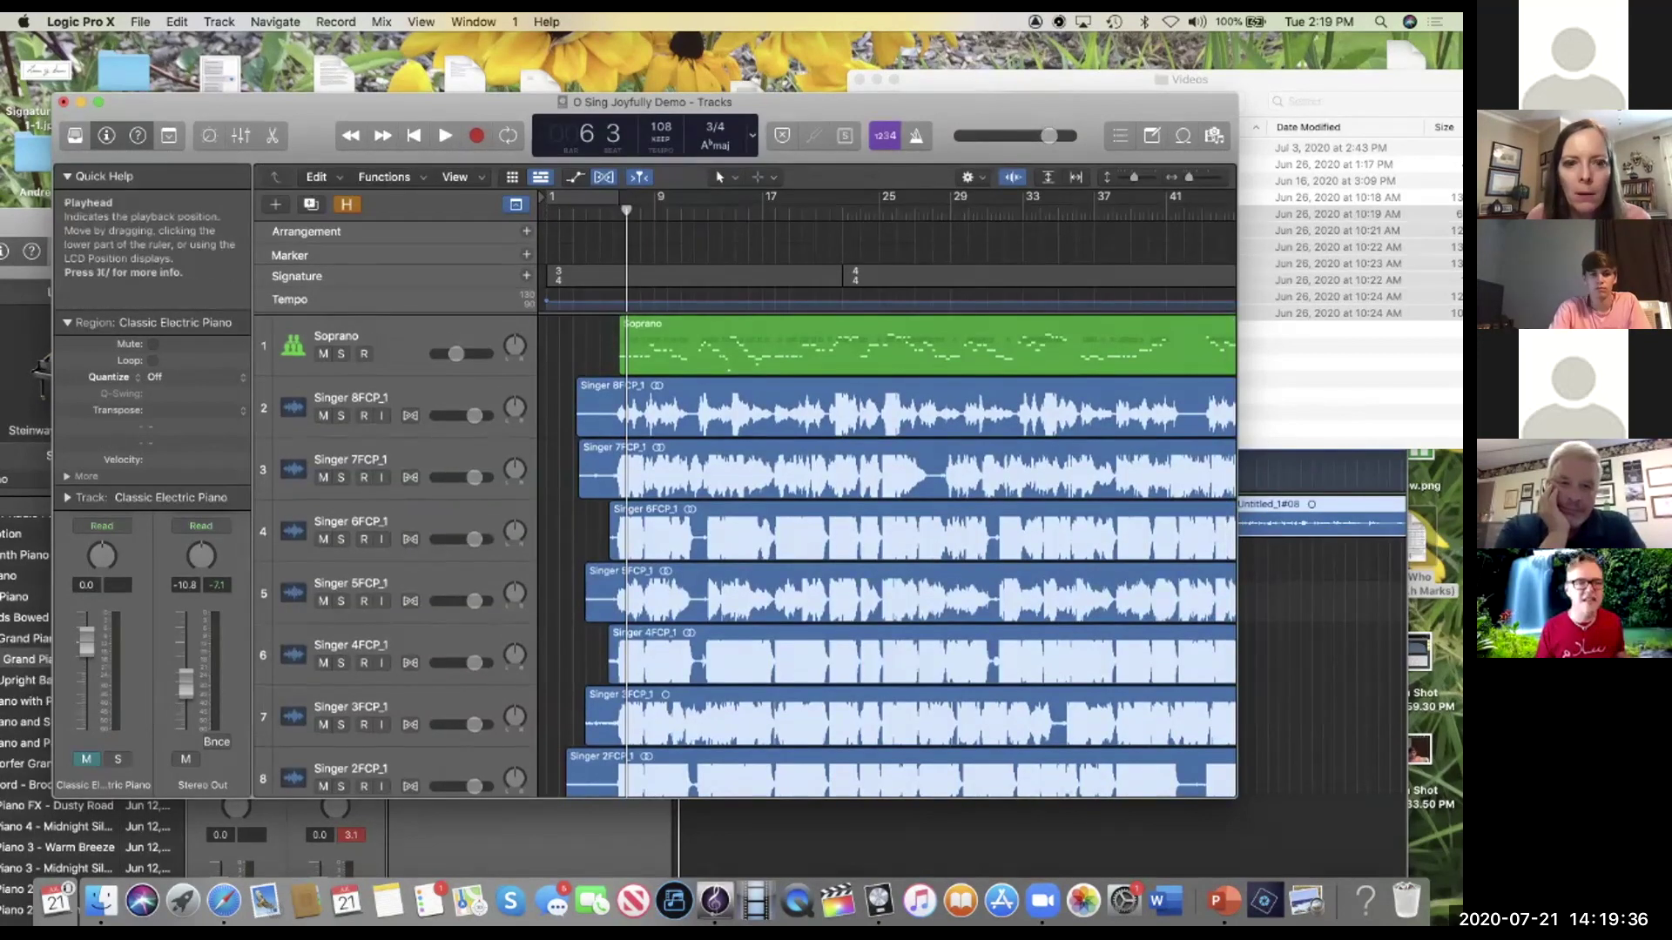
drag(626, 210, 614, 210)
key(space)
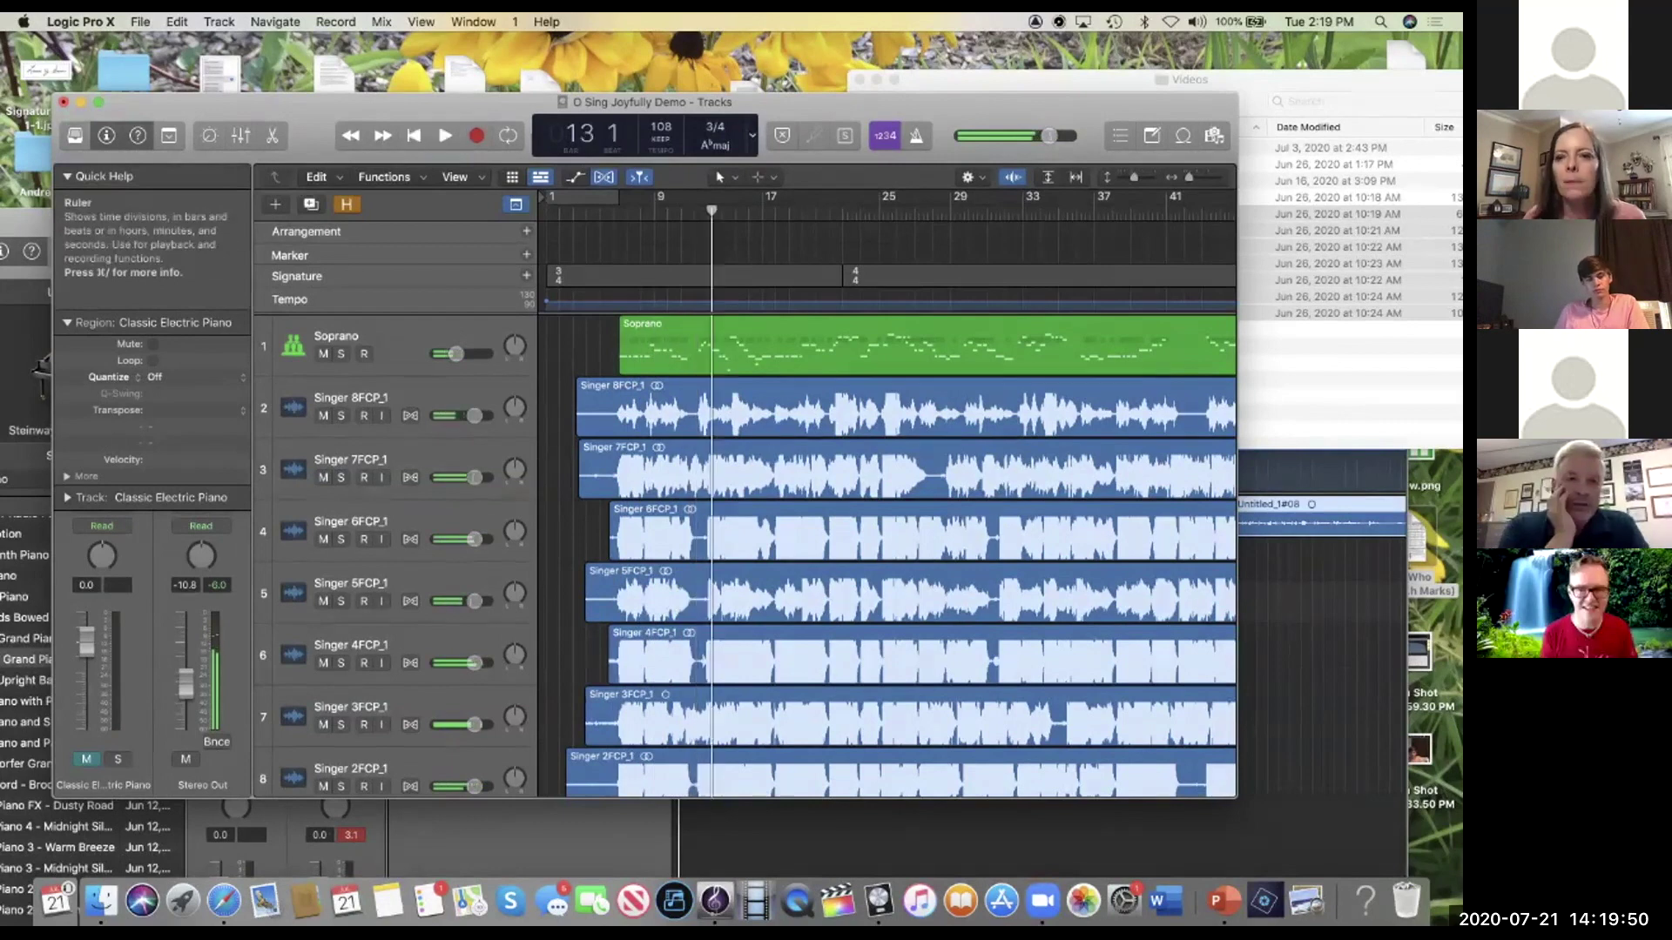
key(space)
scroll(811, 522, up, 5)
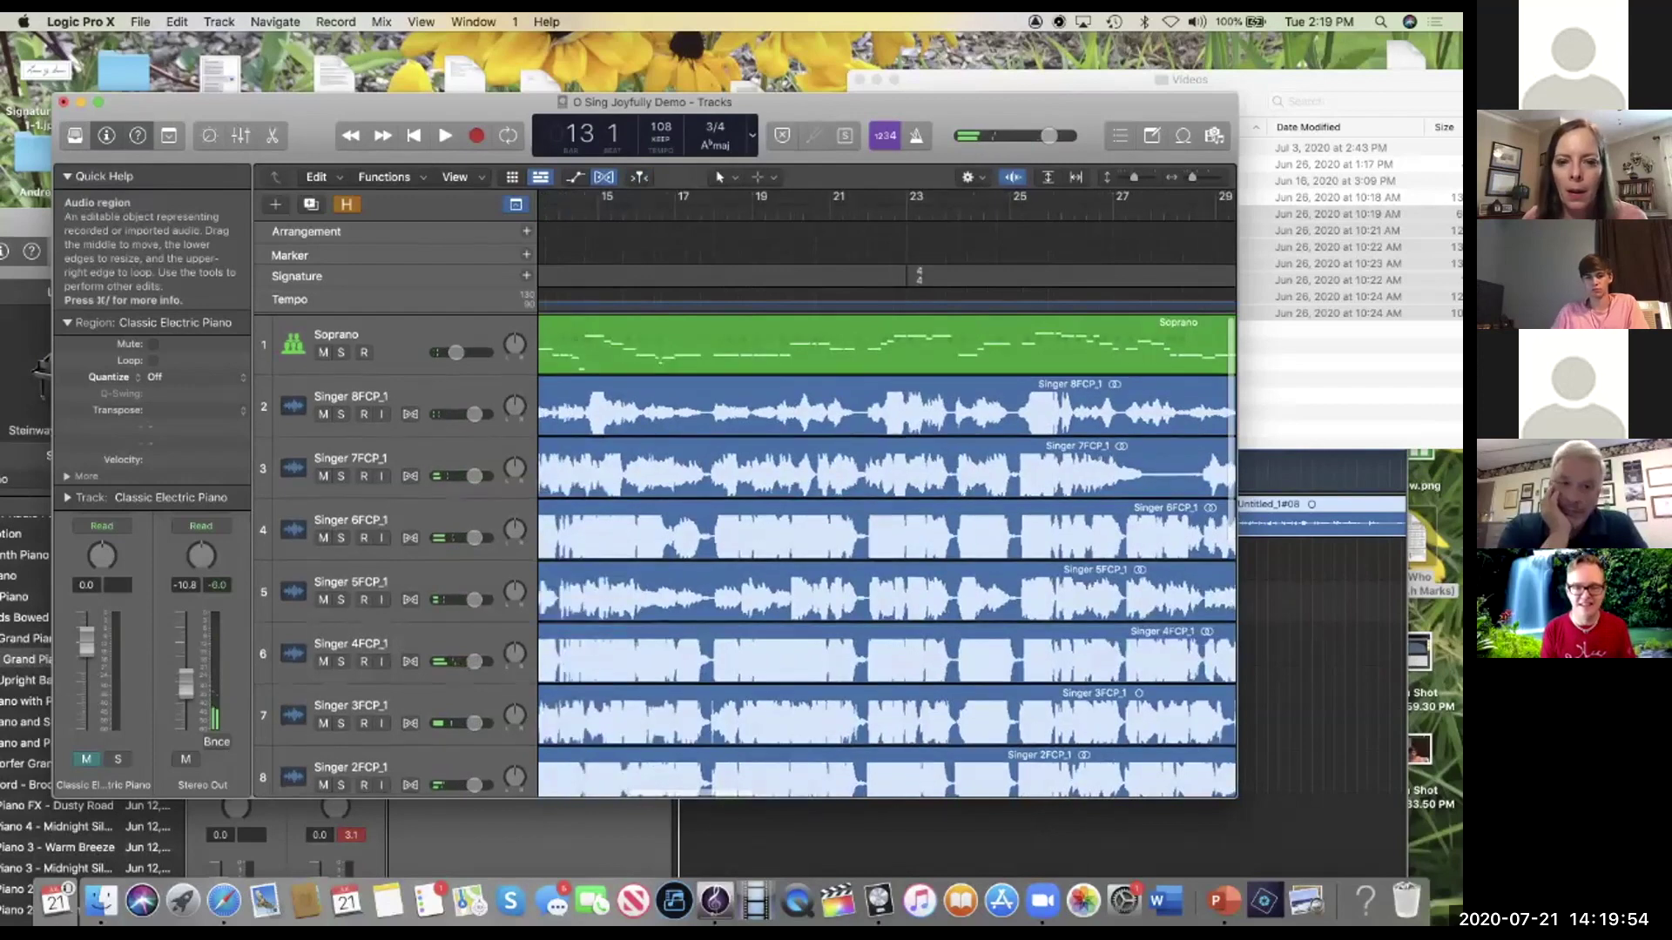
scroll(886, 558, left, 5)
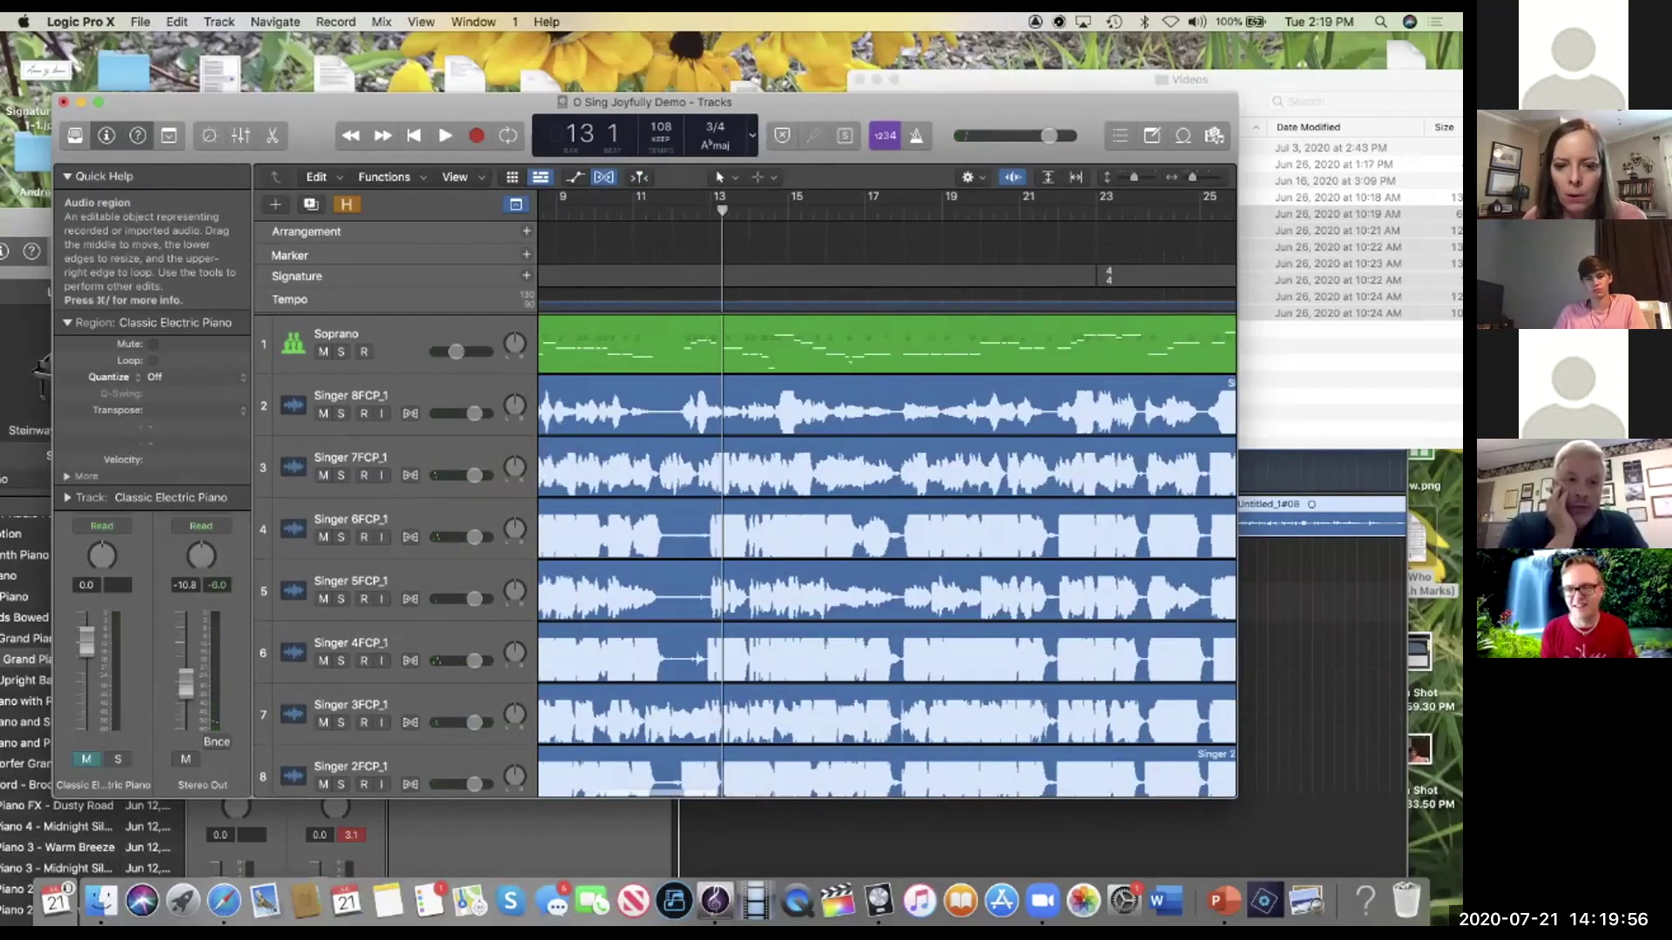
scroll(886, 558, down, 3)
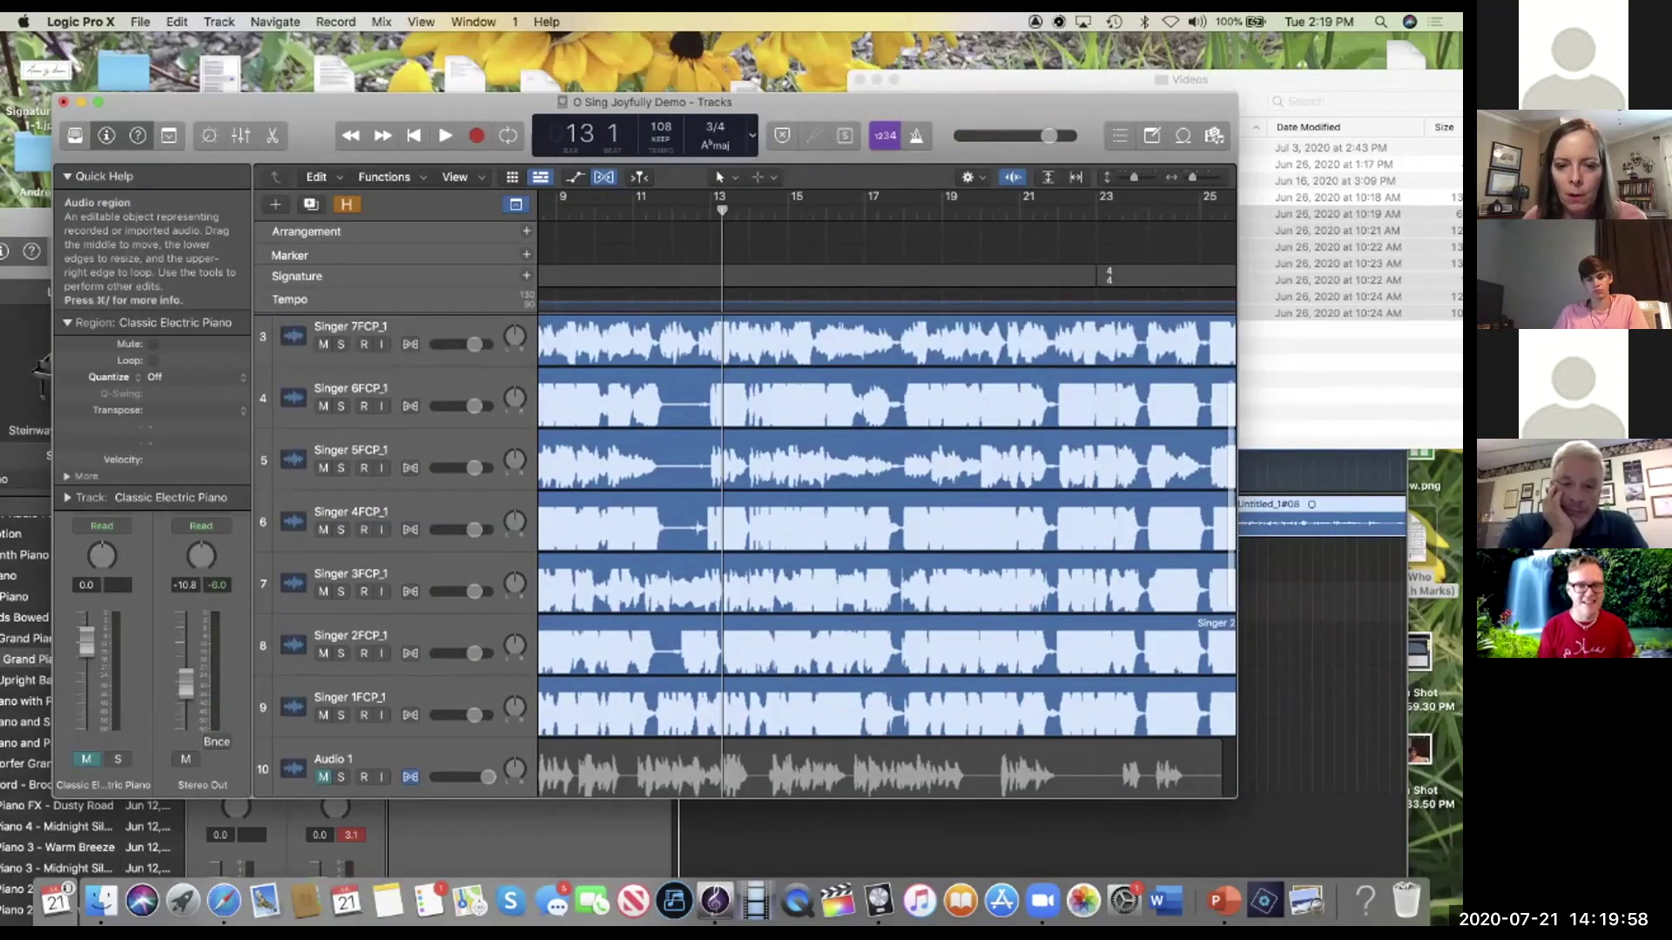
scroll(887, 558, up, 1)
scroll(886, 557, down, 5)
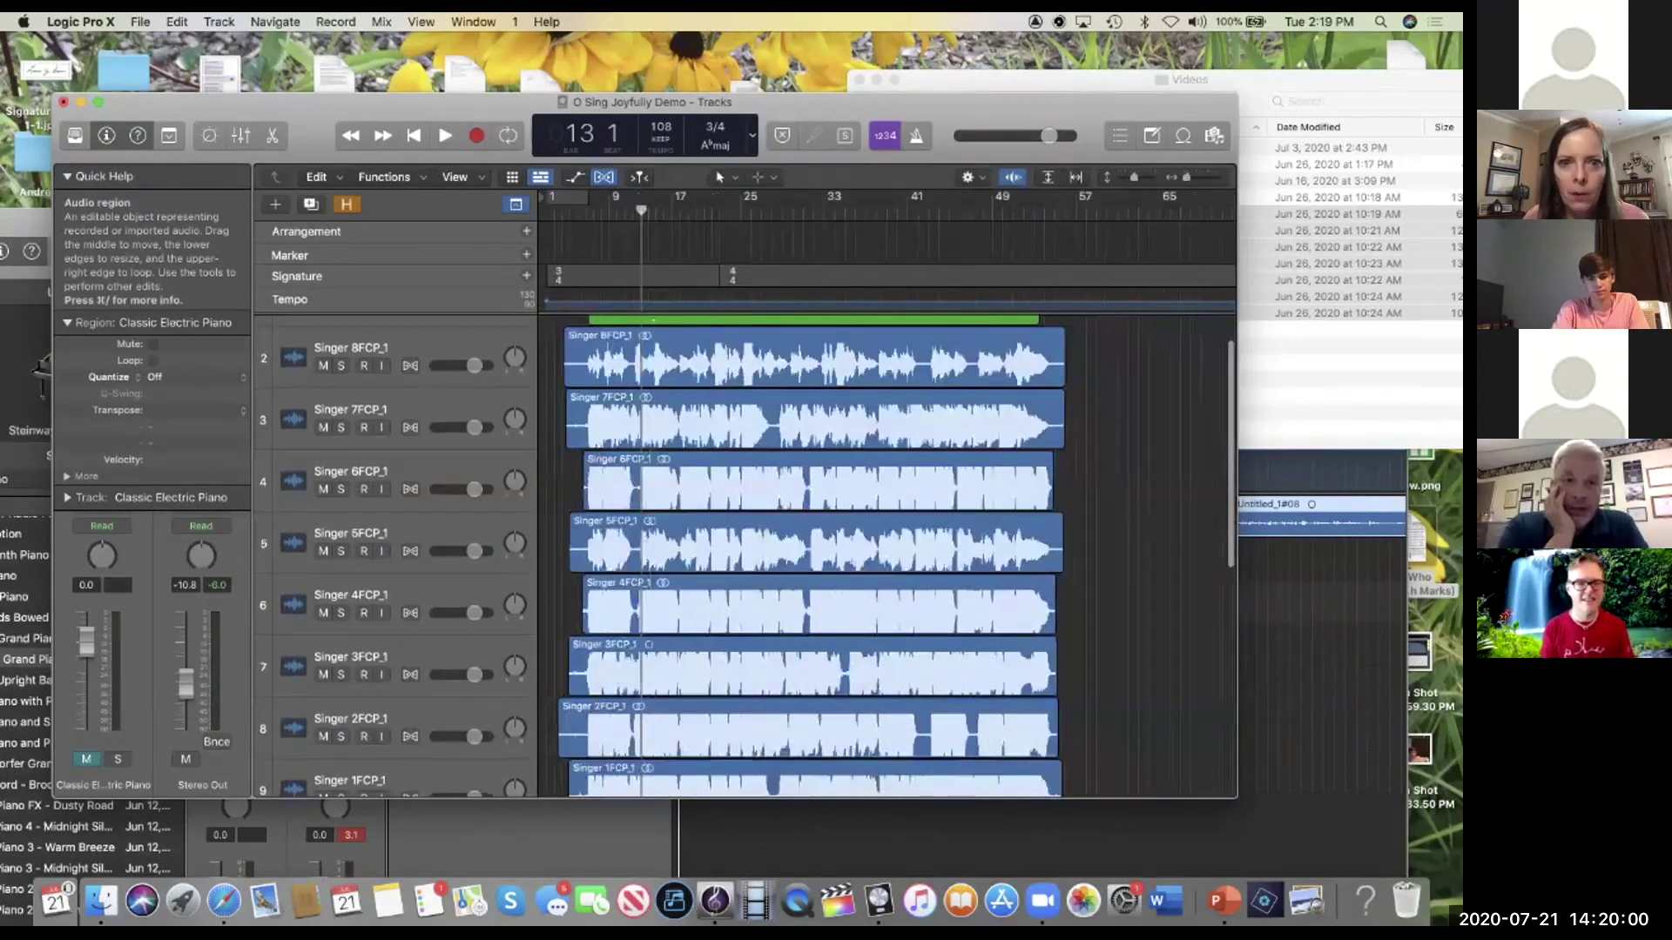
Step: Move the playhead to bar 28 and compare the singer waveforms' phrases and rests closely between bars 20 and 26
scroll(886, 558, down, 1)
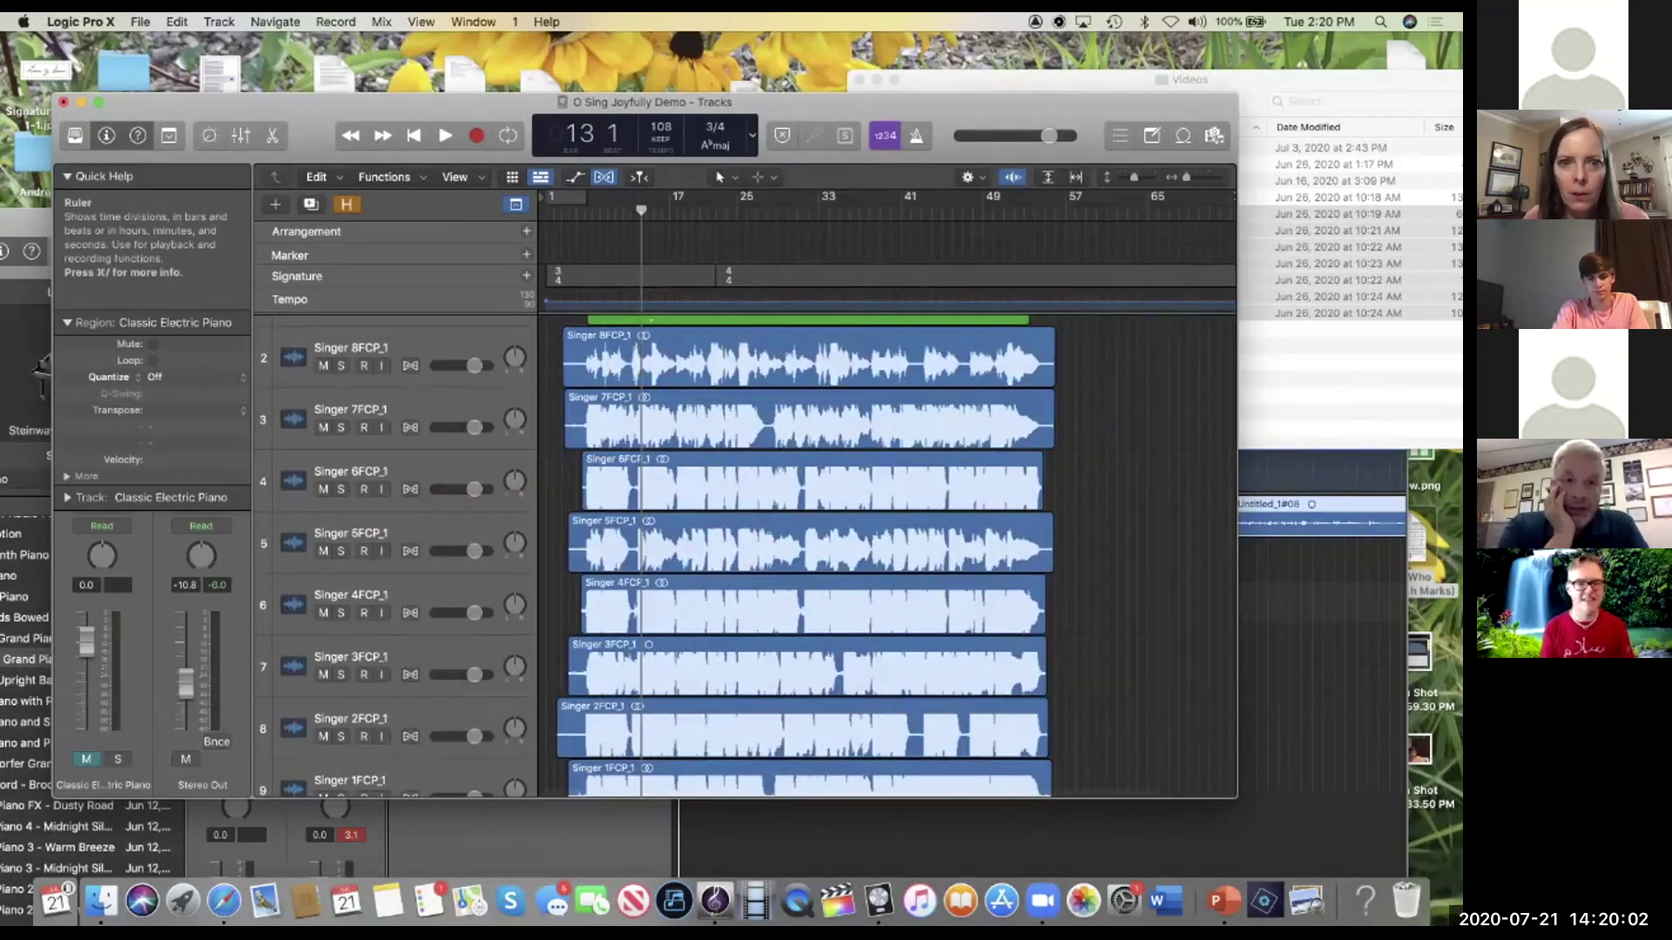
click(770, 211)
scroll(748, 210, up, 6)
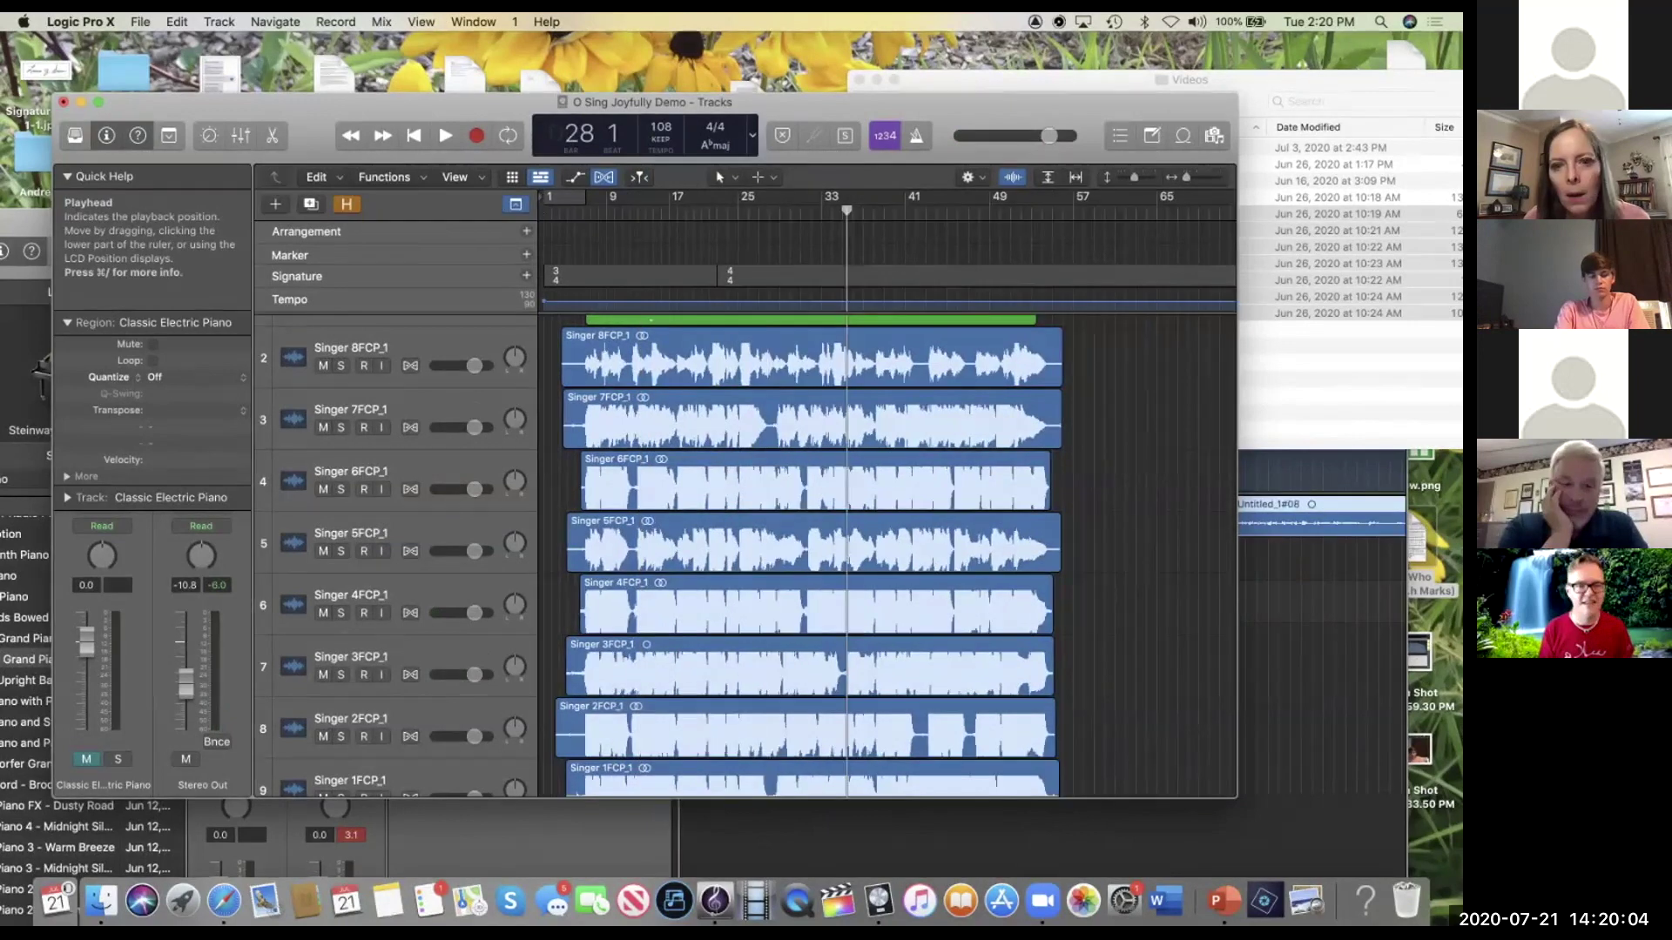
scroll(887, 558, right, 1)
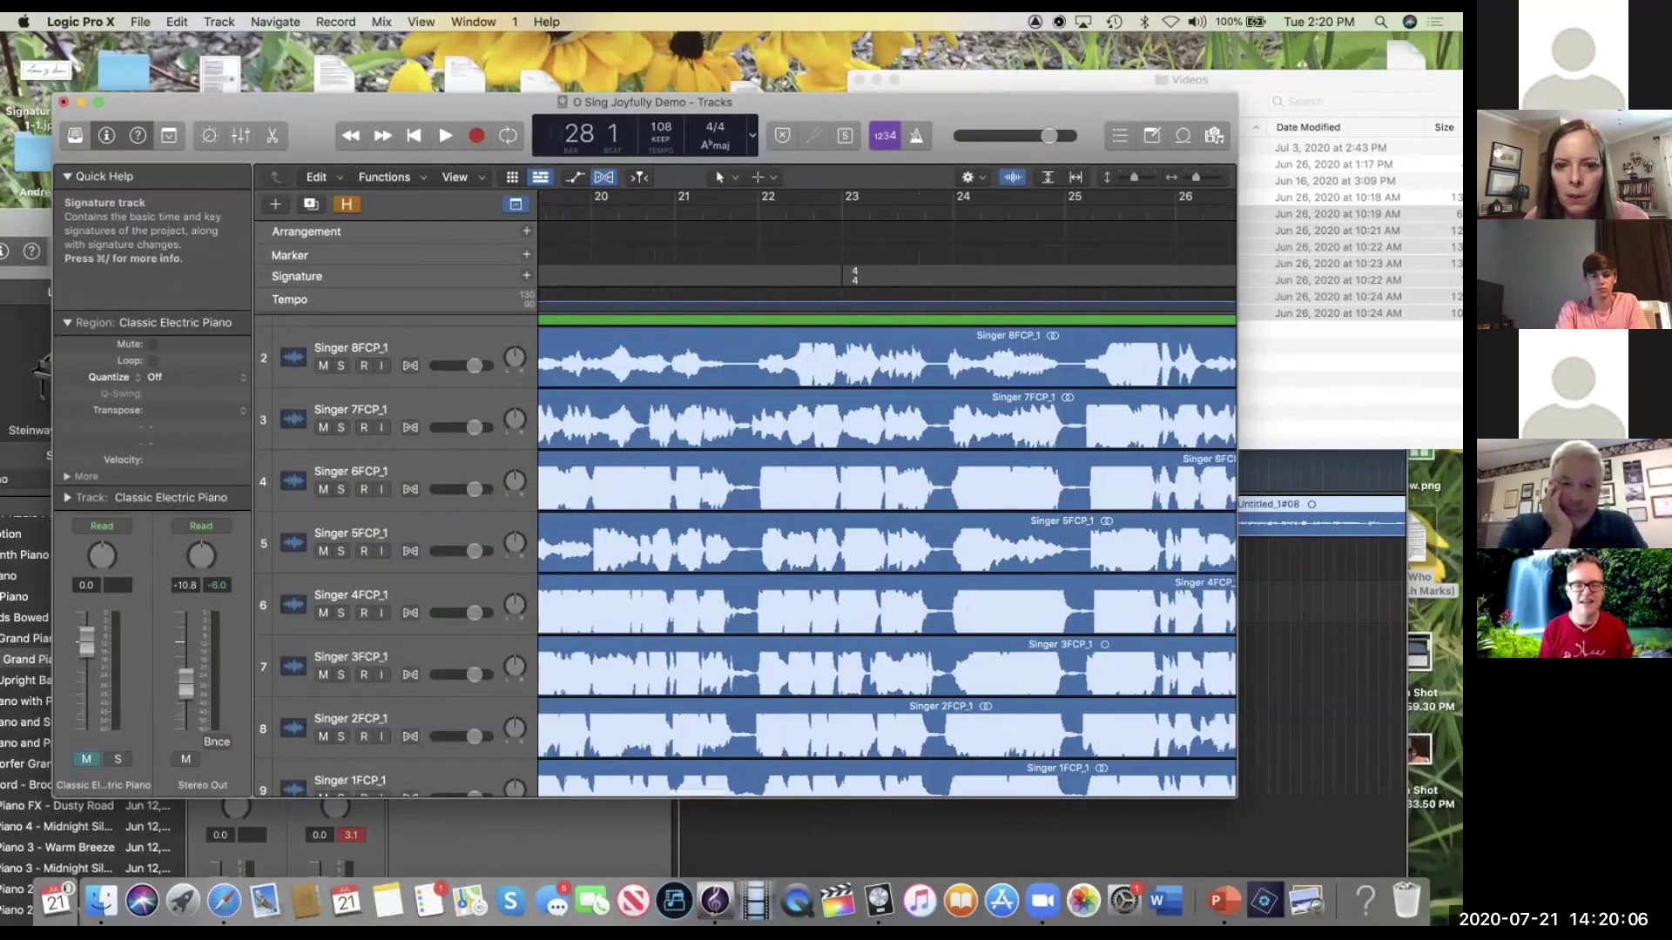
scroll(887, 557, down, 1)
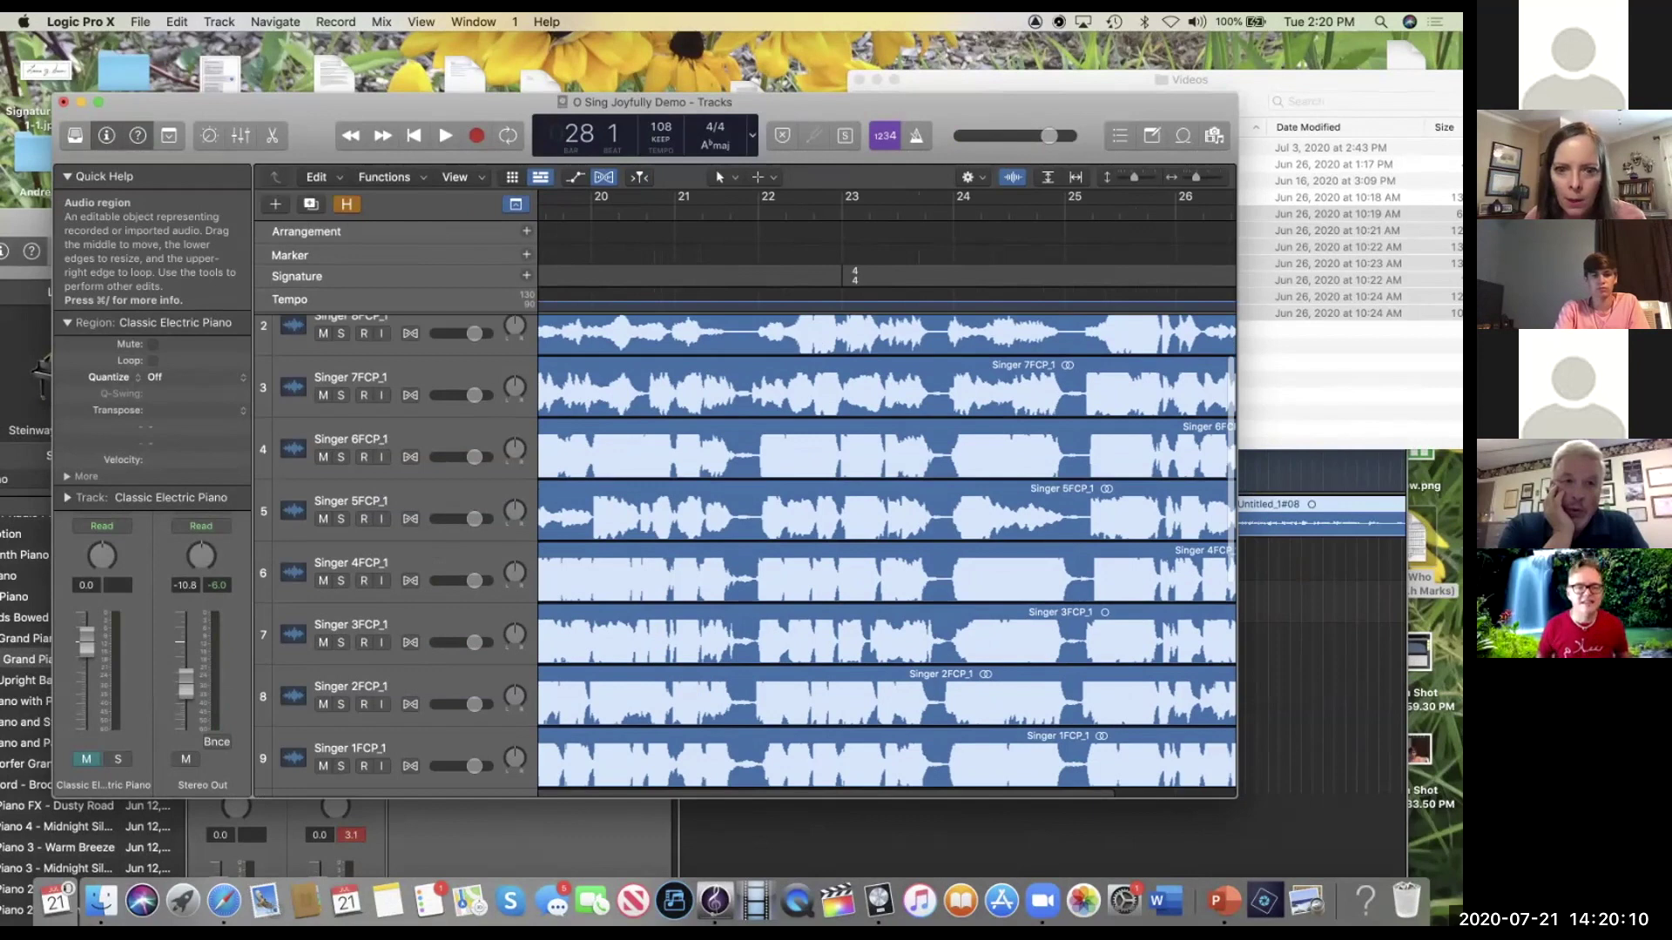
scroll(886, 557, down, 2)
scroll(886, 557, up, 3)
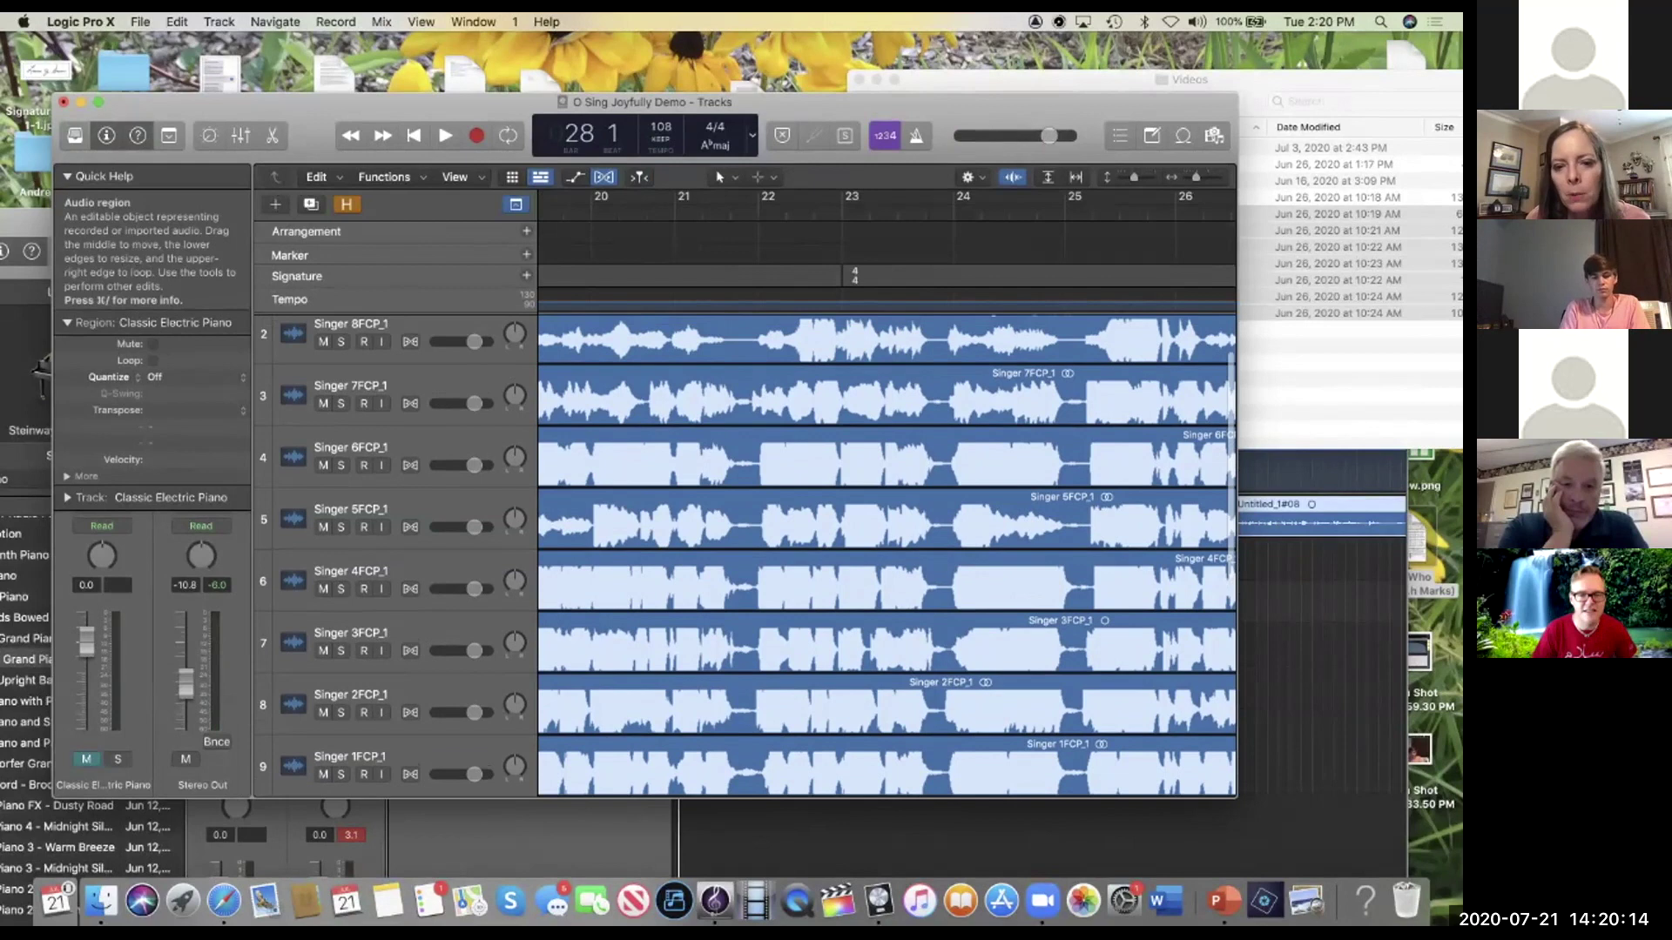
scroll(886, 557, up, 3)
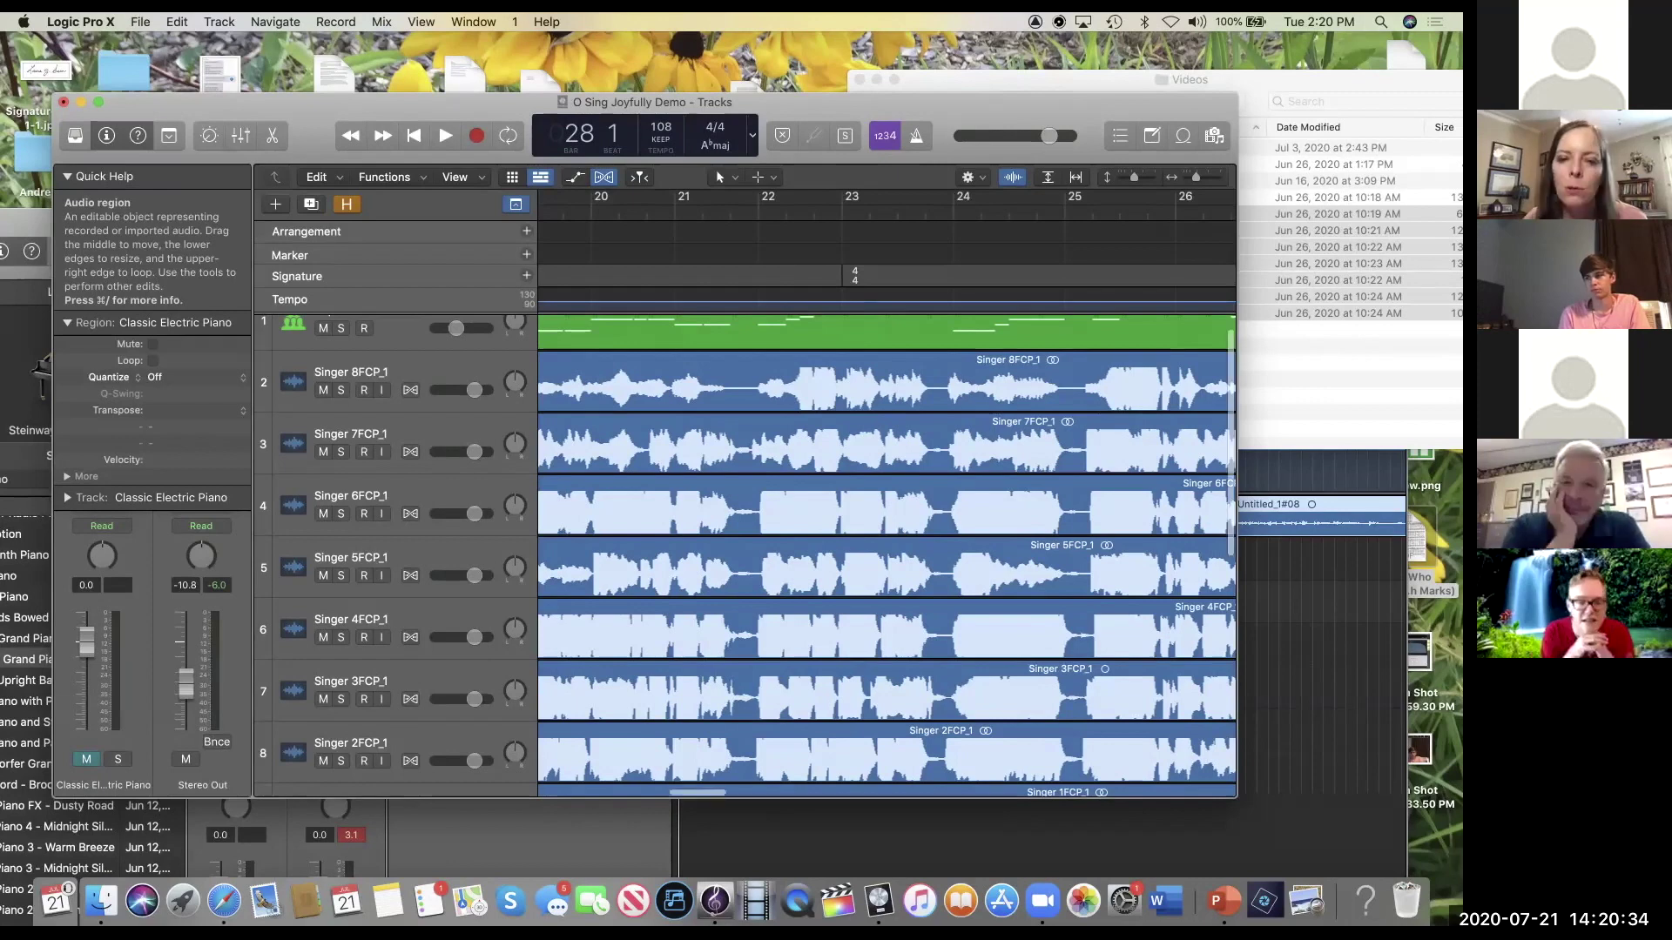
scroll(724, 557, up, 5)
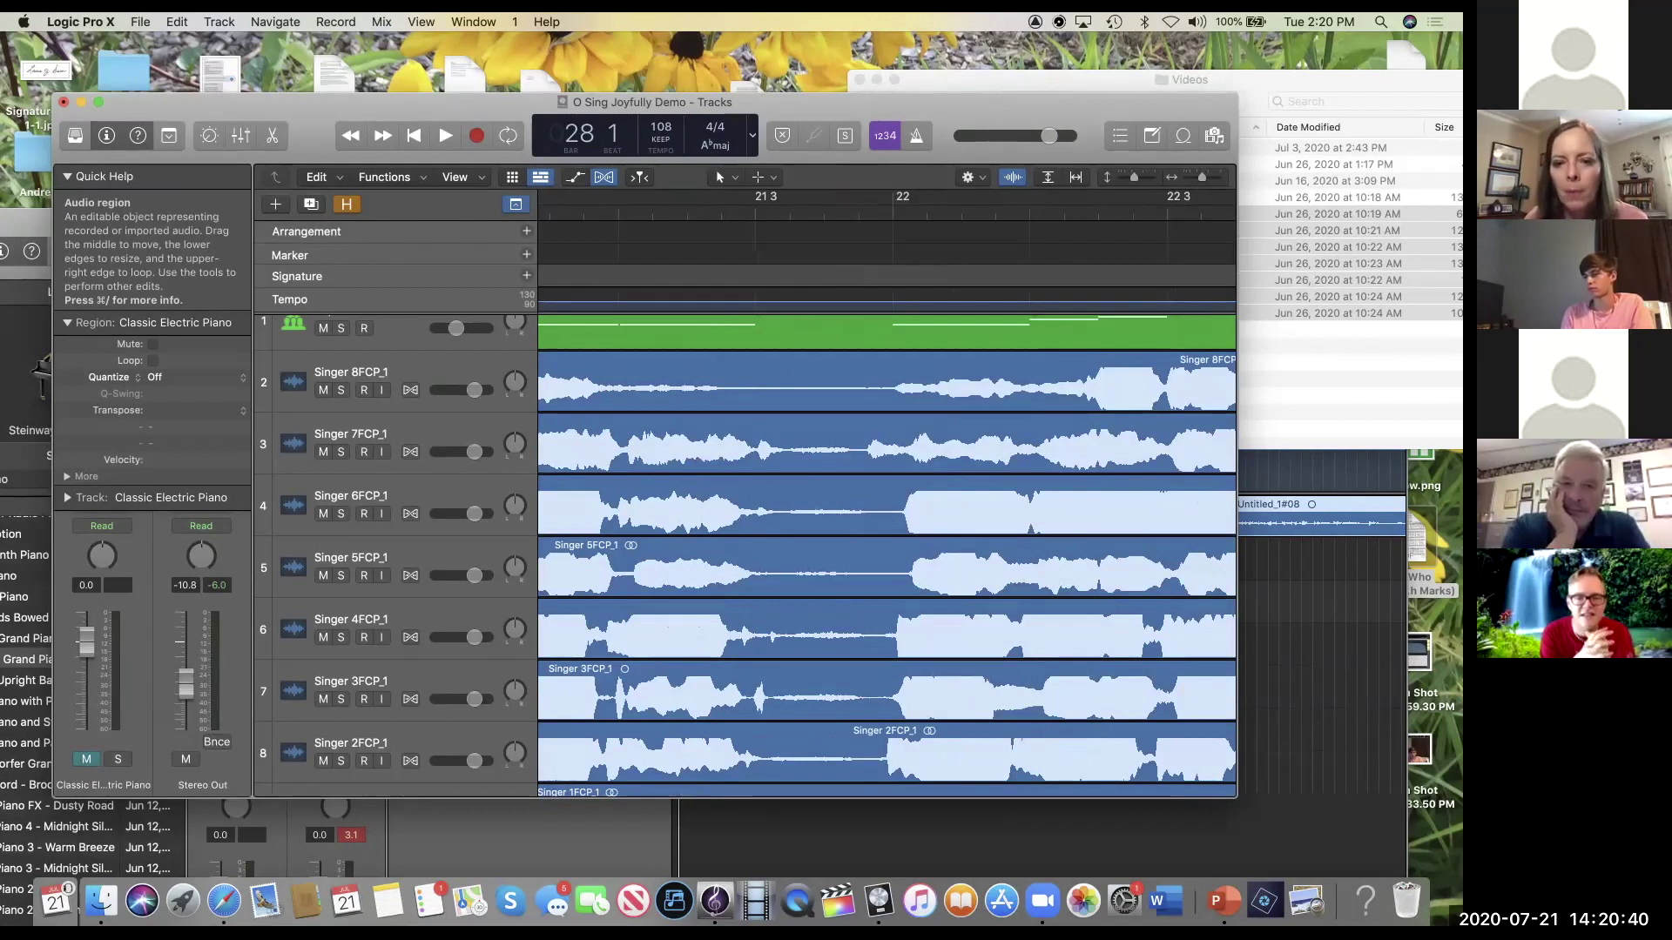
key(super+Left)
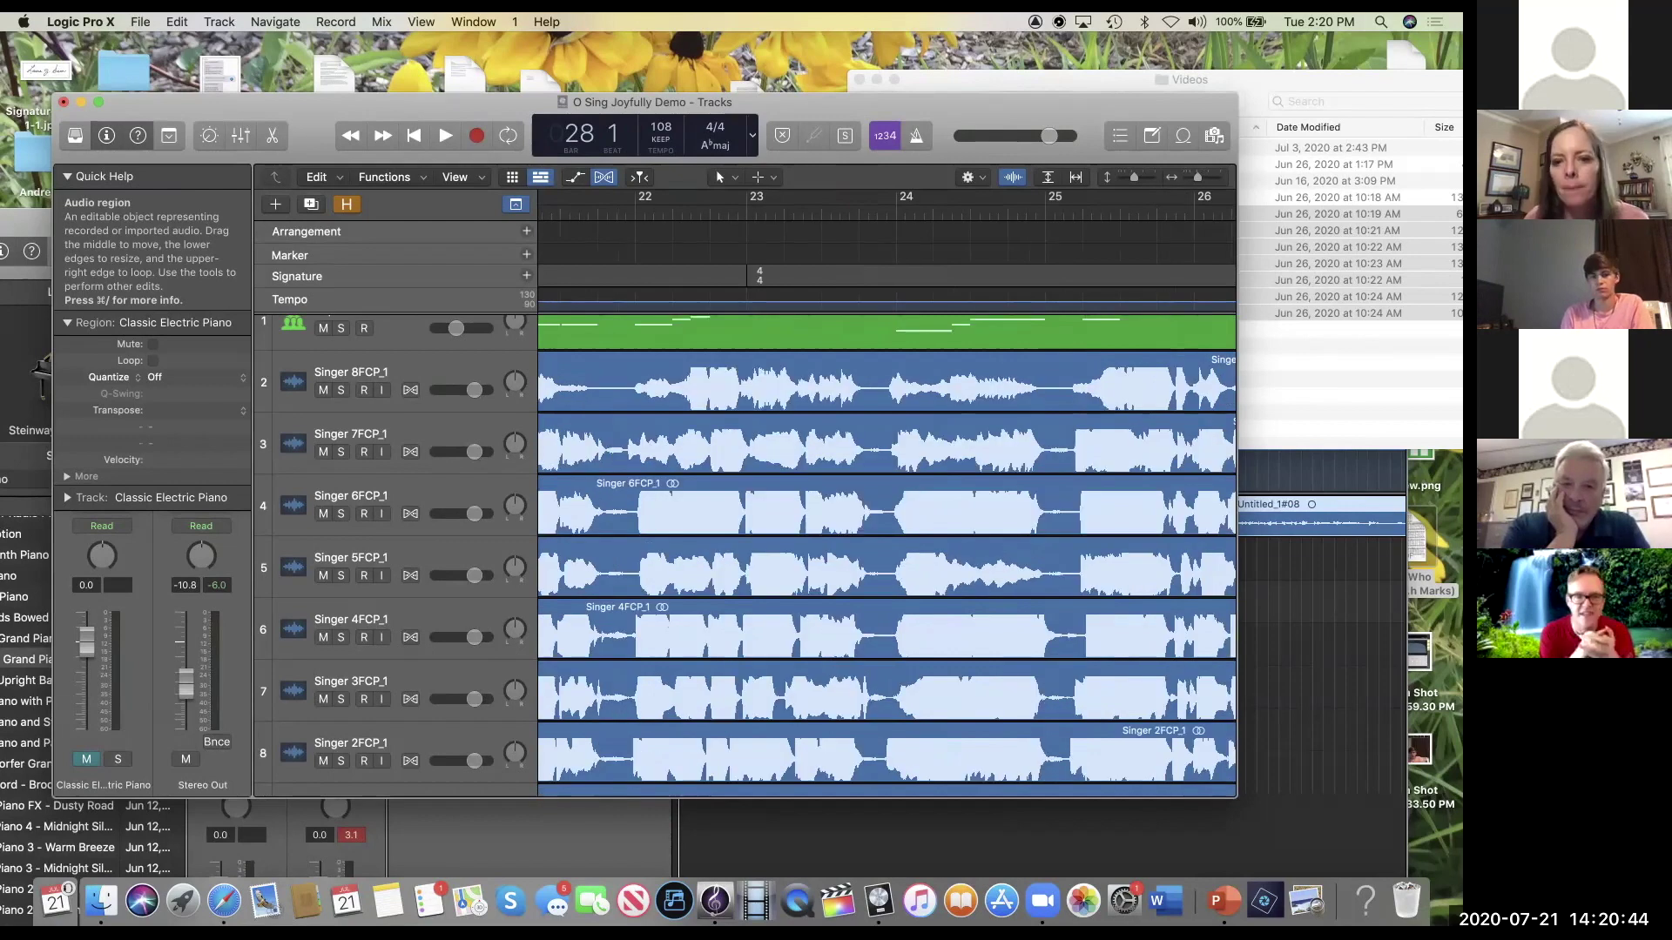
Step: Play the Soprano guide and the singer tracks together from bar 28 to bar 31
key(super+Left)
key(space)
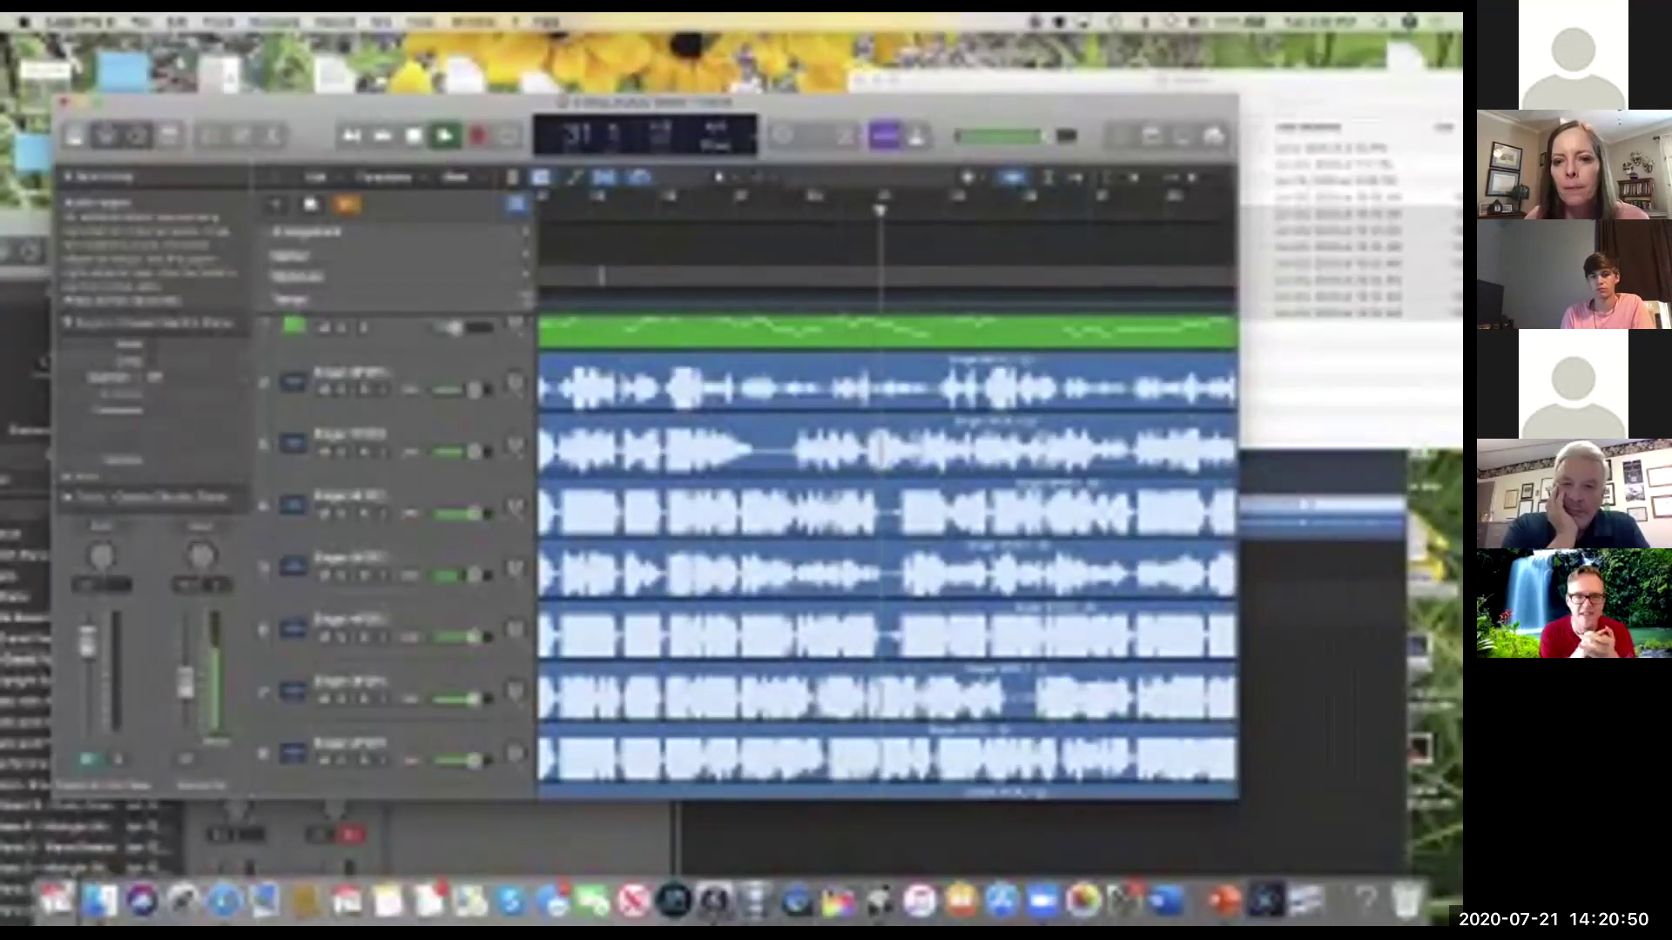
key(space)
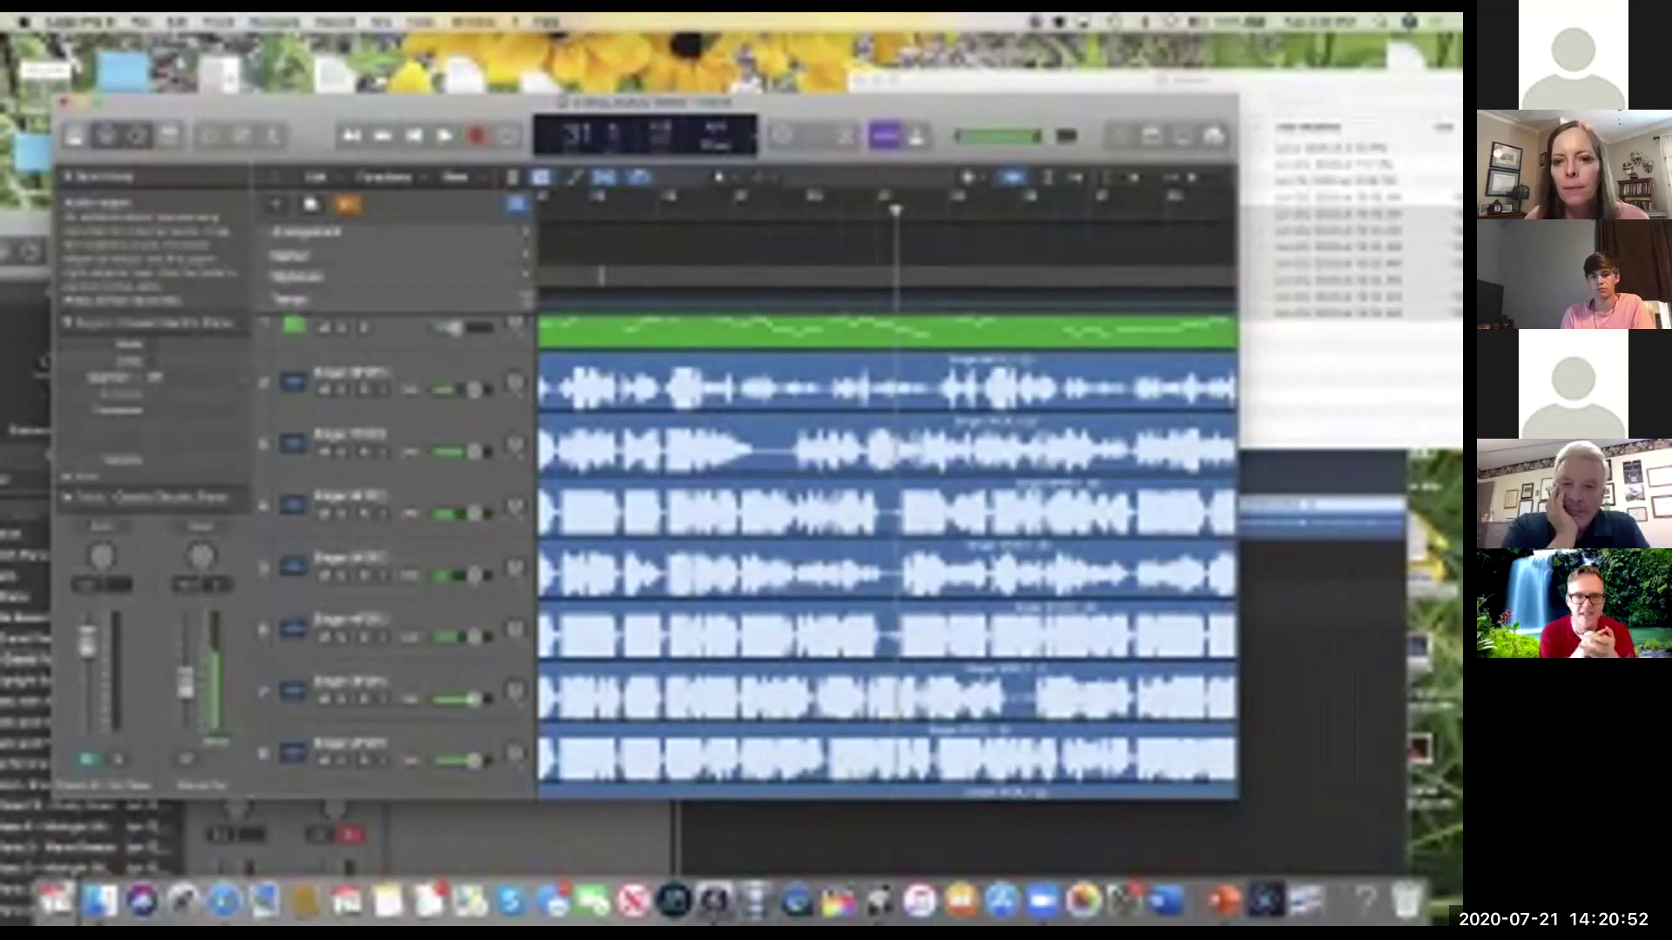
Step: Unmute the Alto, Tenor and Bass MIDI tracks
scroll(620, 620, left, 2)
scroll(620, 620, down, 5)
scroll(619, 620, down, 2)
scroll(775, 558, down, 3)
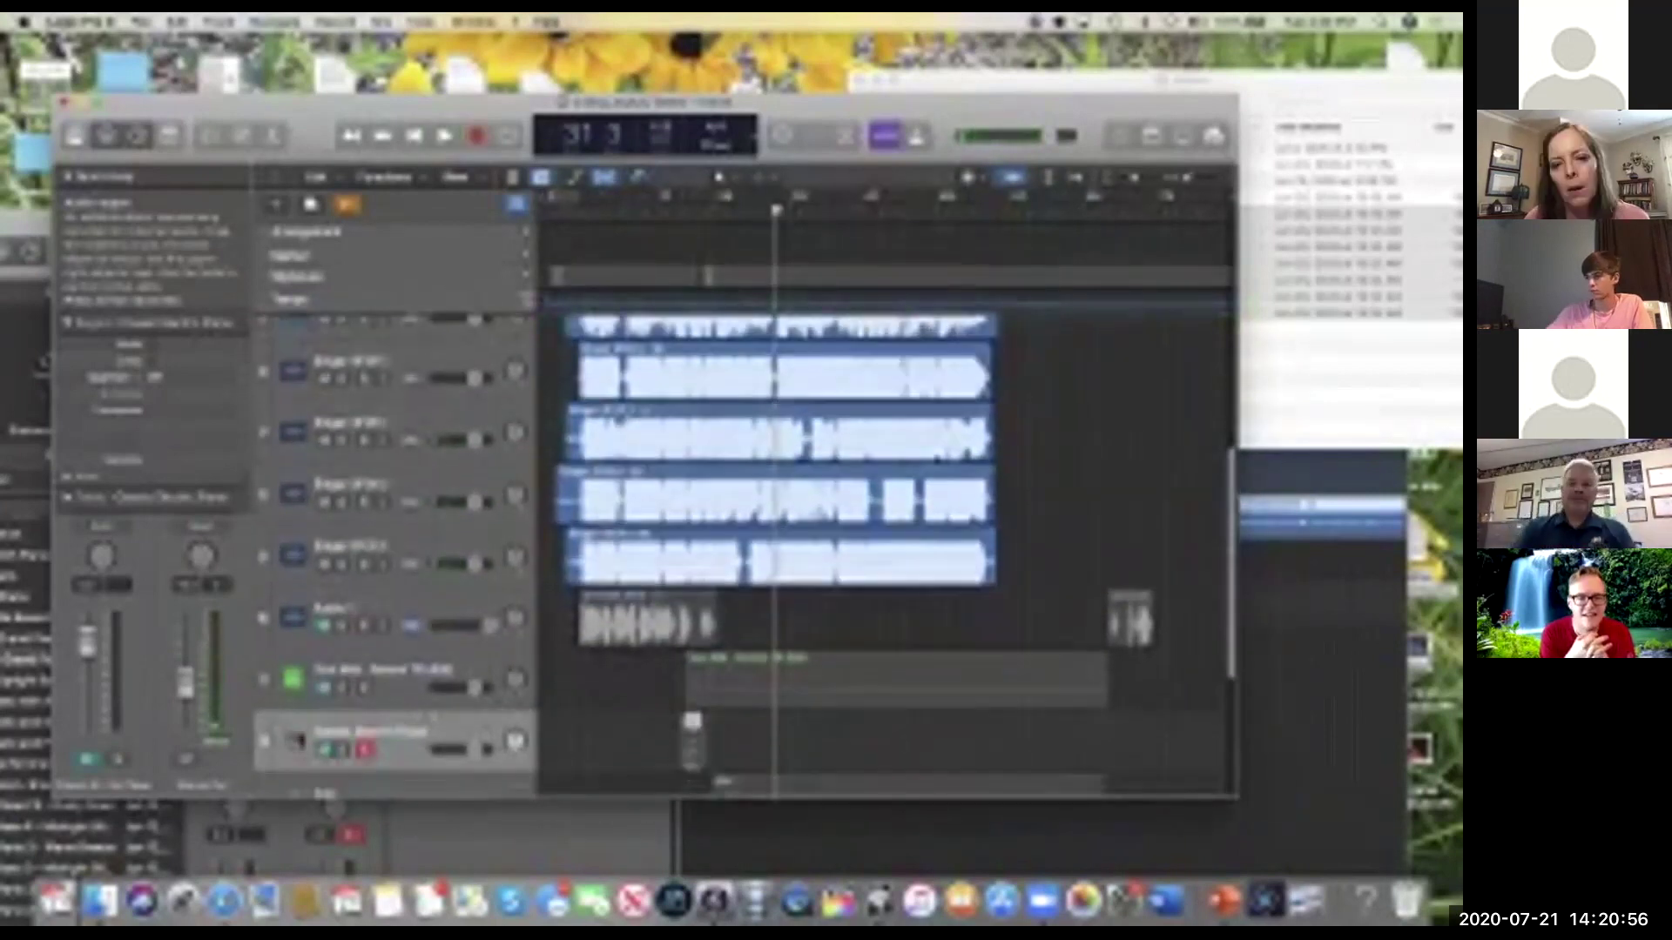
scroll(884, 522, down, 4)
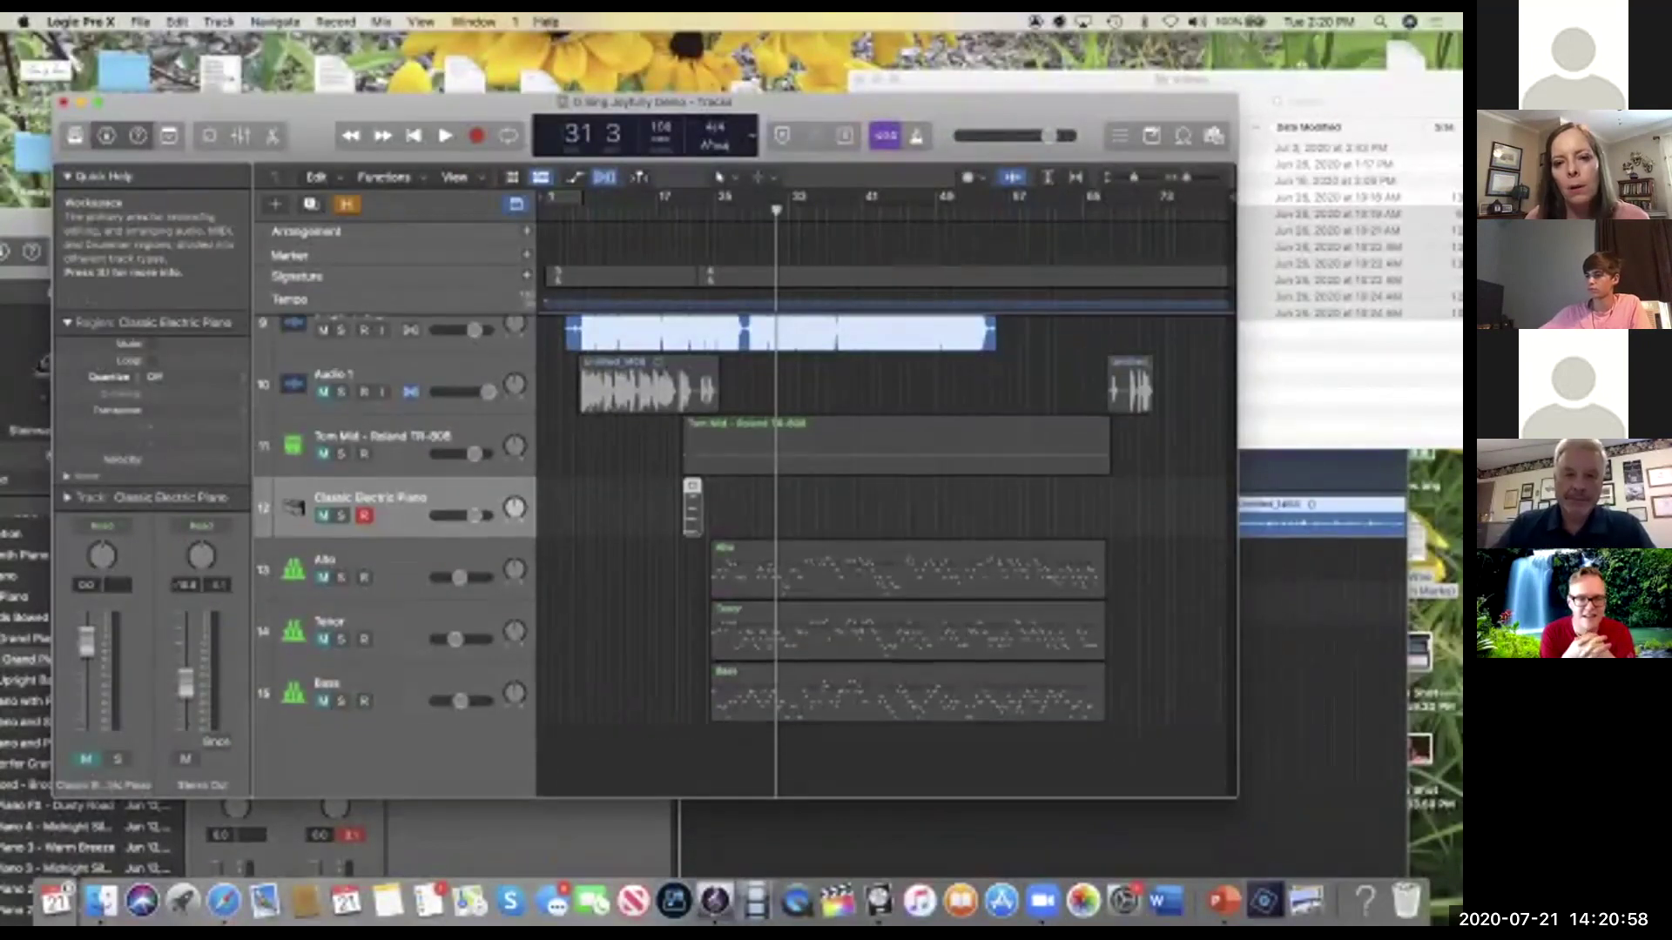
scroll(744, 540, up, 1)
scroll(775, 558, up, 1)
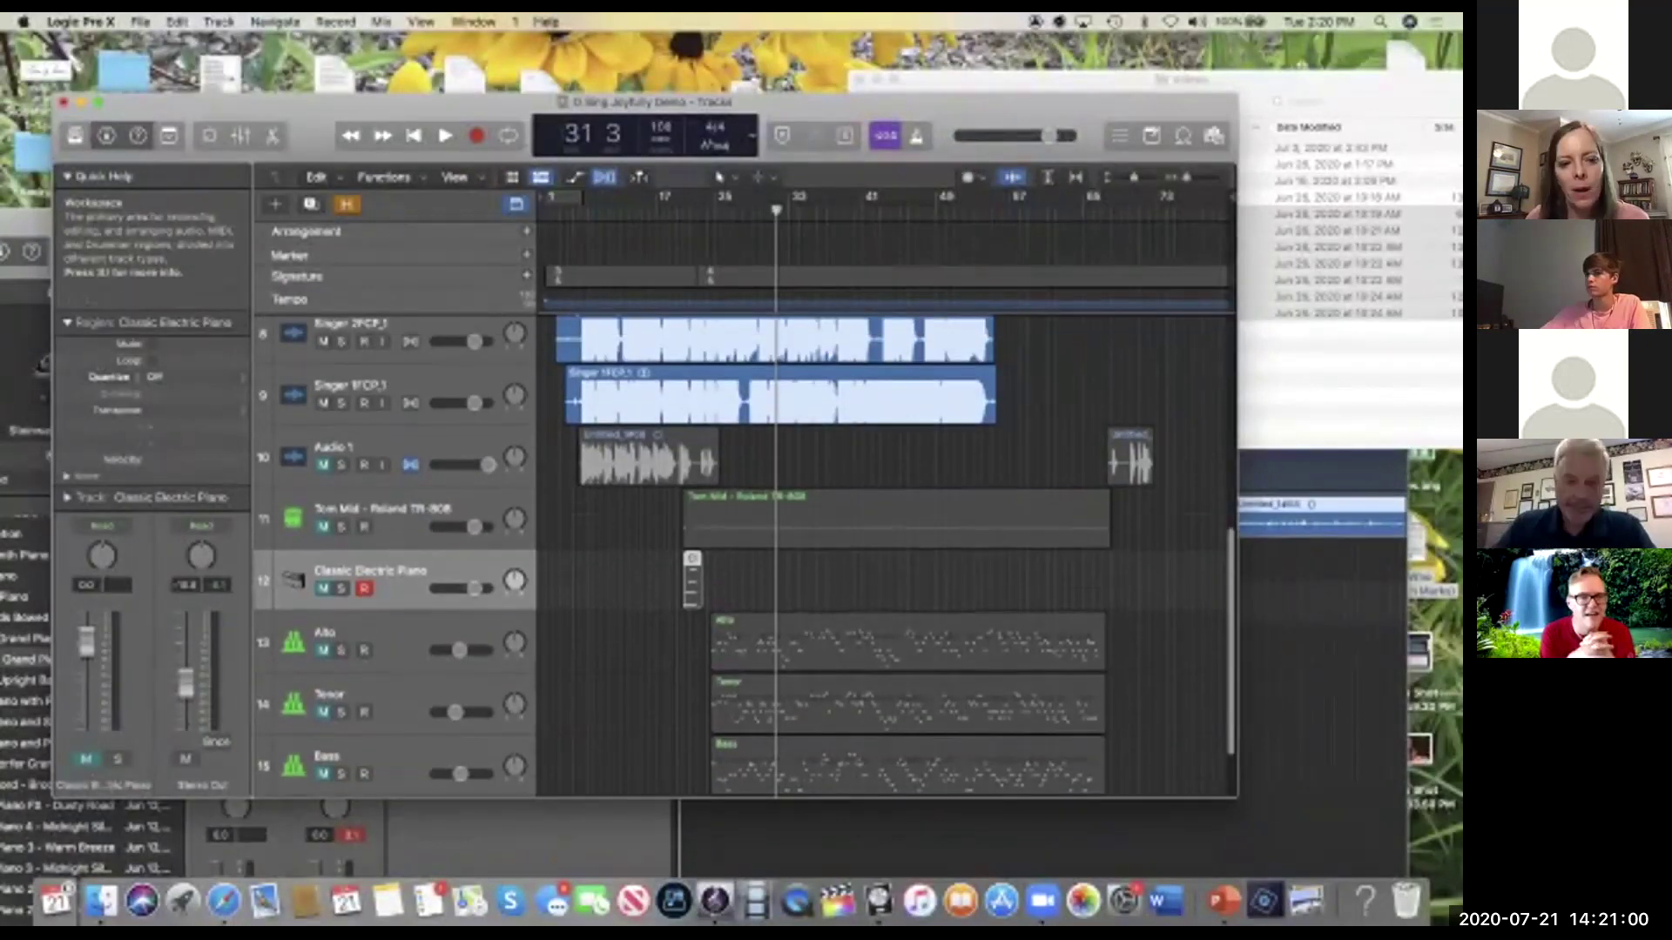
scroll(775, 557, down, 2)
click(323, 584)
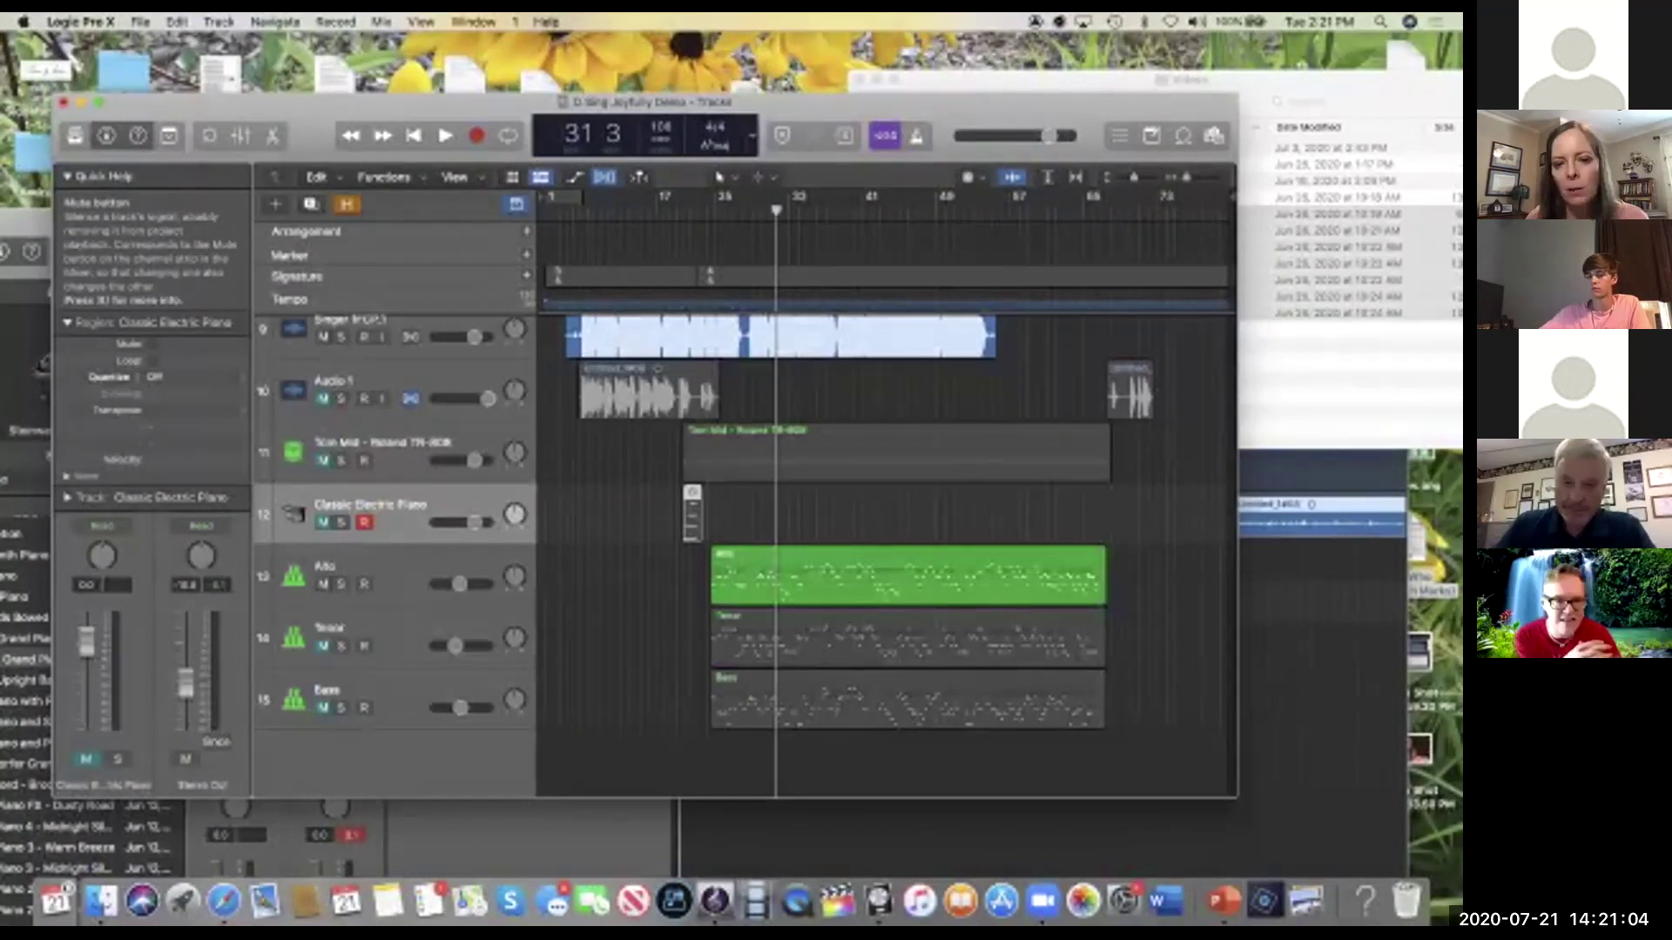
click(323, 646)
click(323, 708)
Step: Examine the track stack from the Soprano guide through the eight singer recordings to the Alto guide, comparing their alignment over the whole song
scroll(775, 574, up, 9)
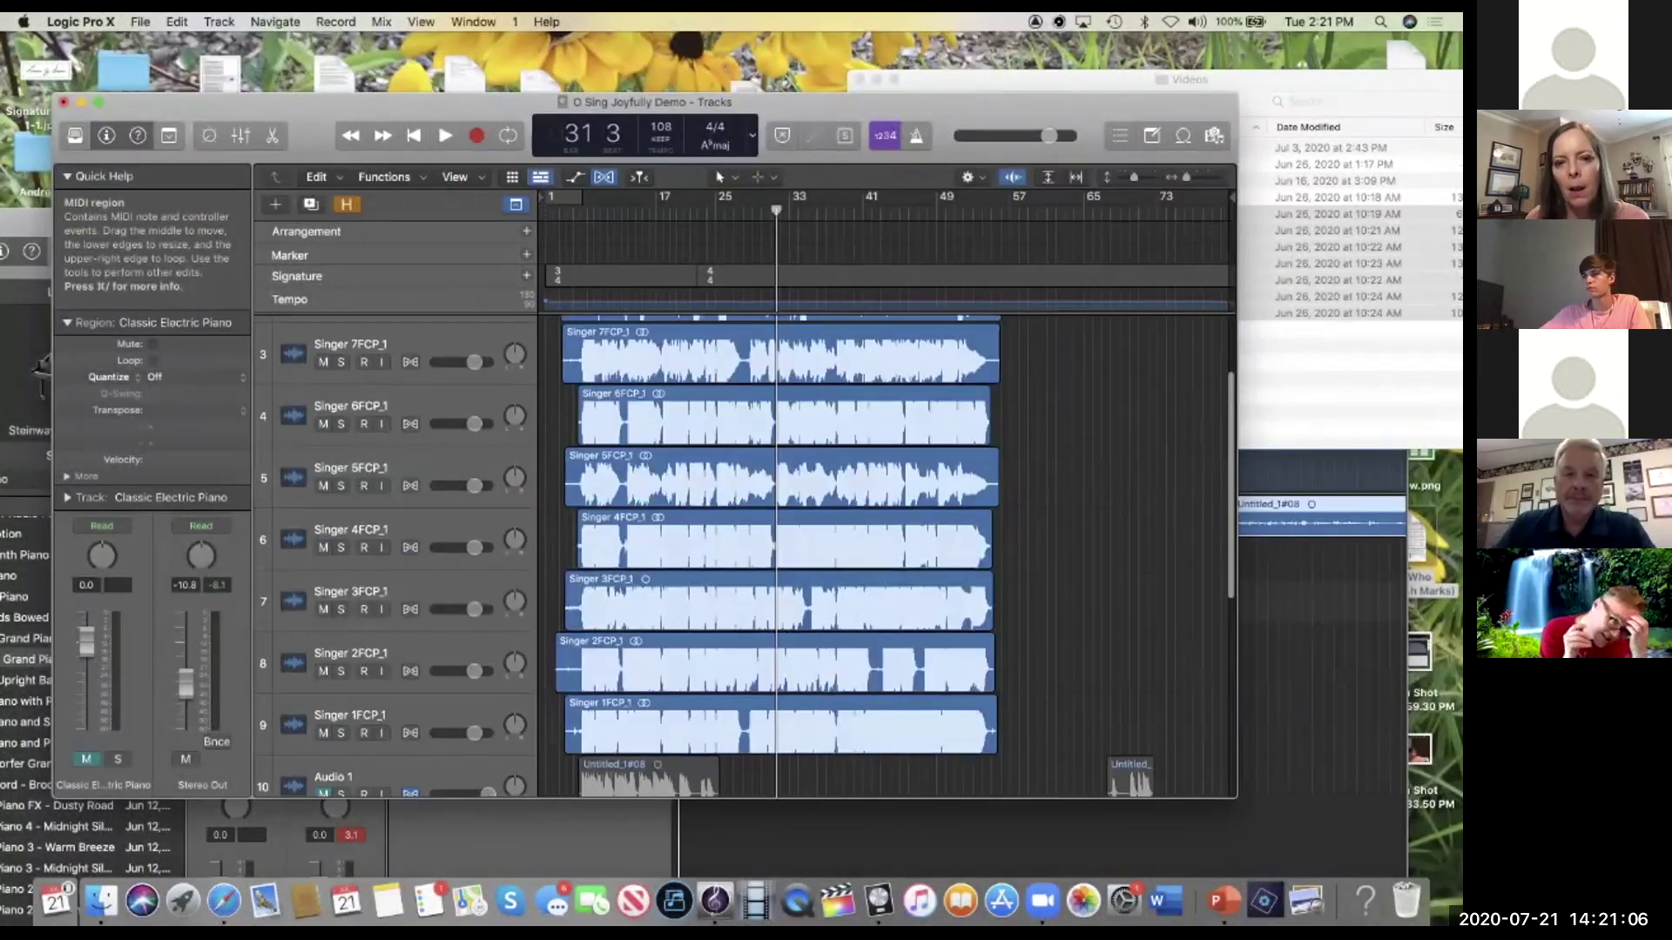
scroll(775, 557, up, 1)
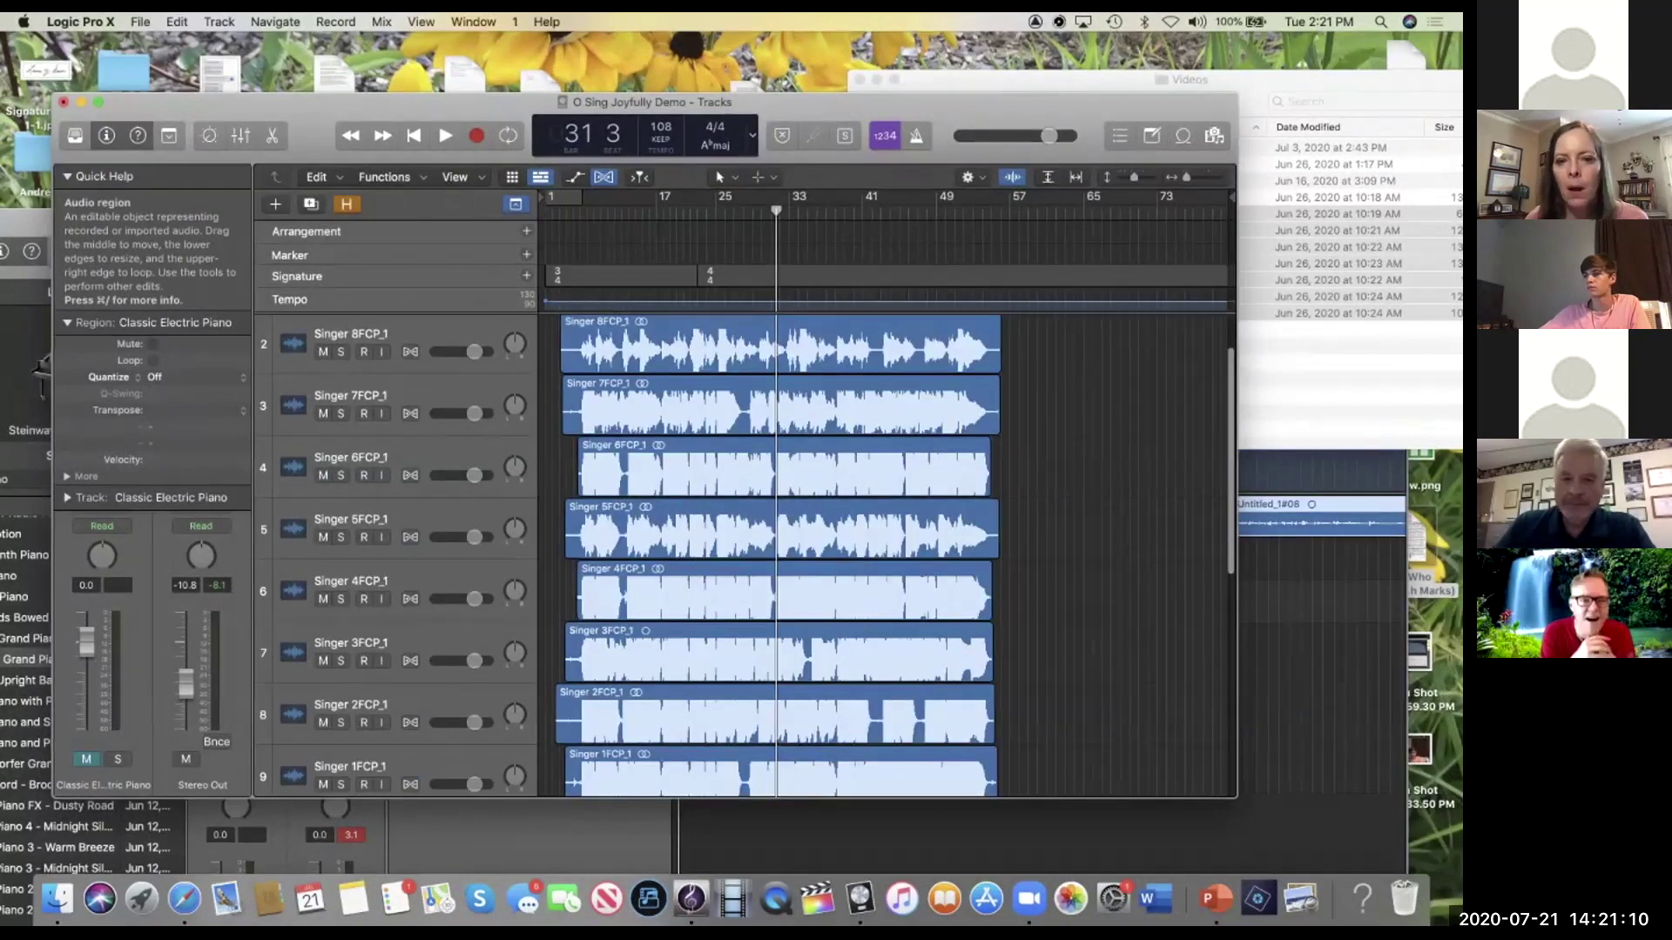
scroll(775, 557, up, 1)
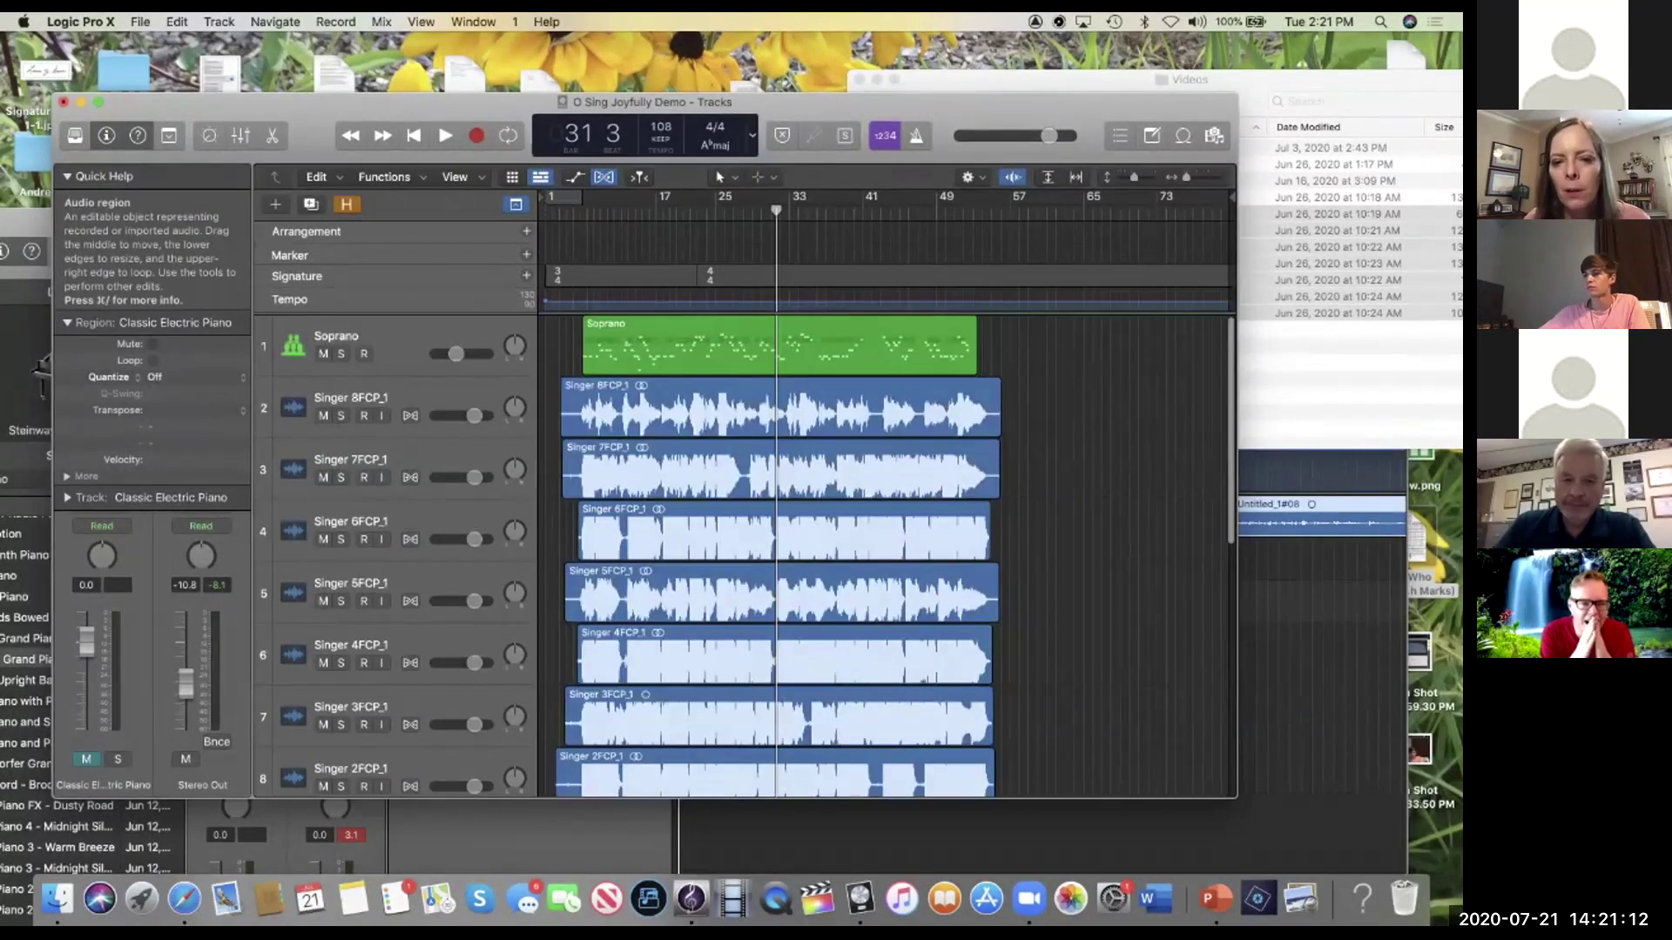
scroll(774, 557, down, 1)
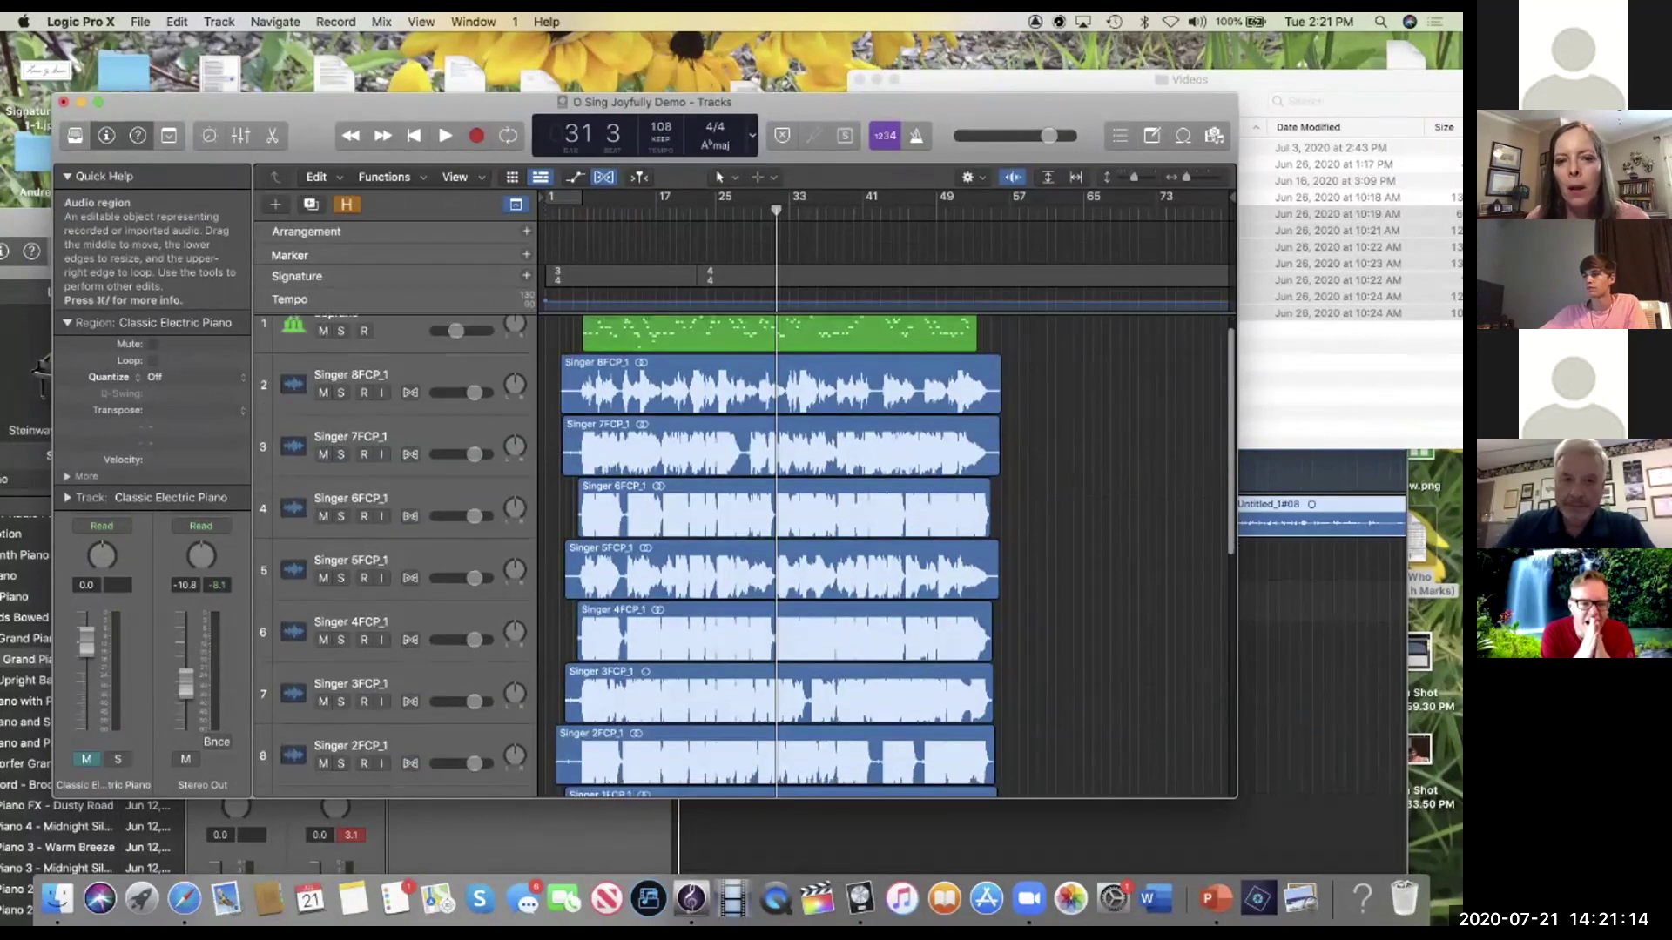
scroll(775, 557, down, 1)
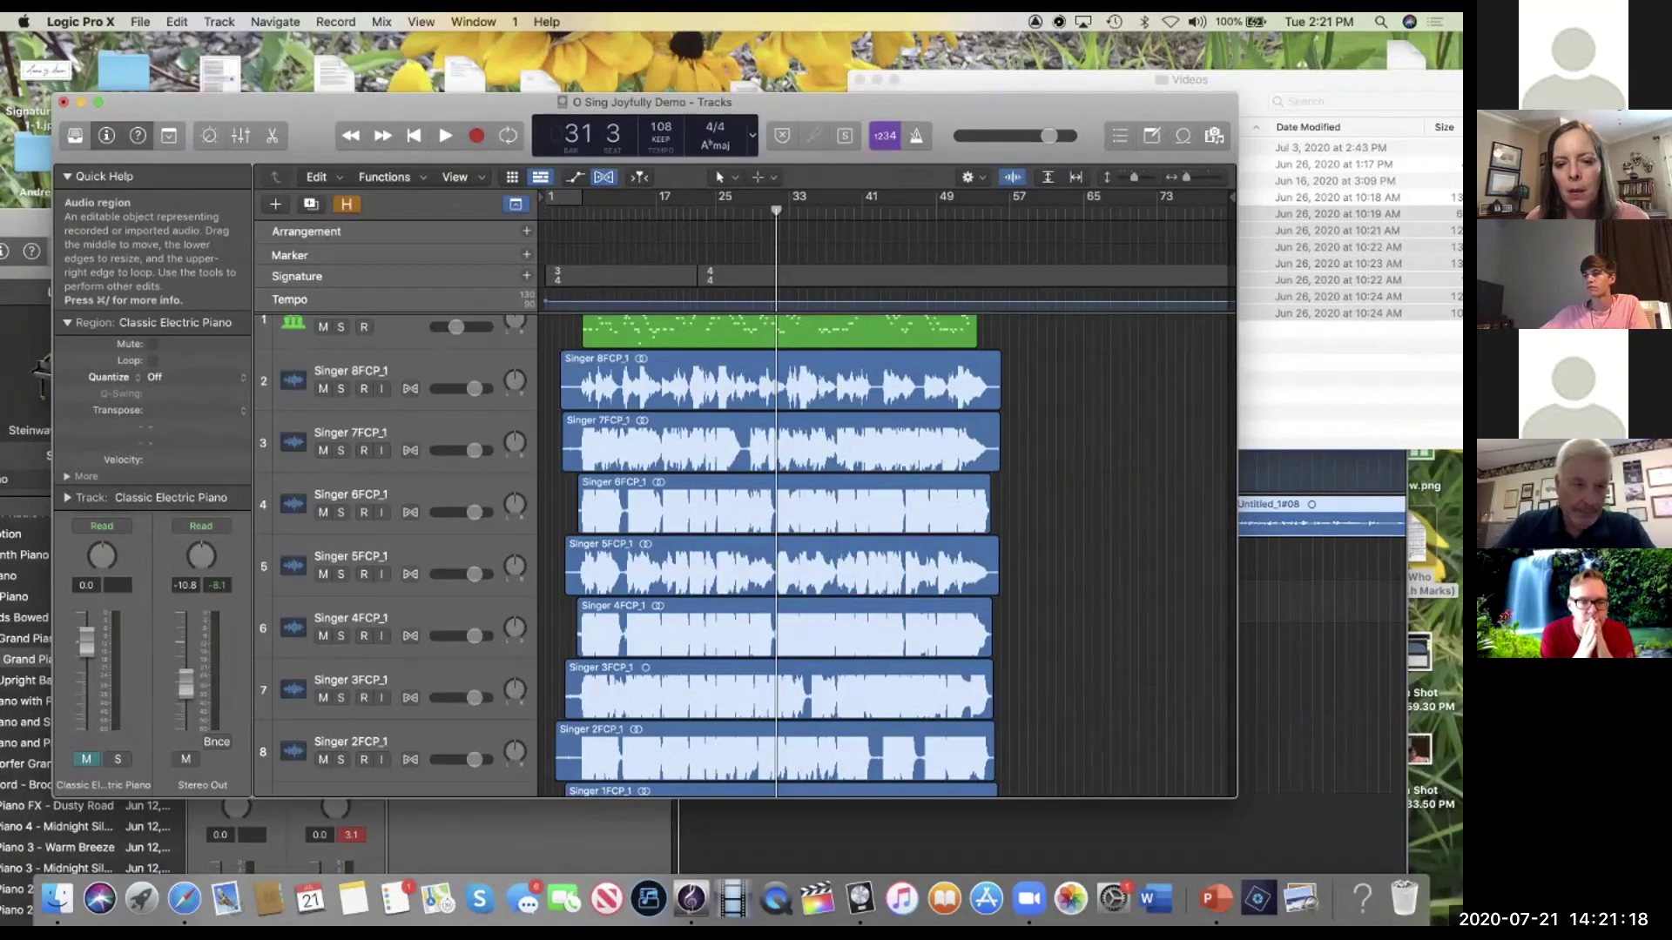
scroll(778, 554, down, 3)
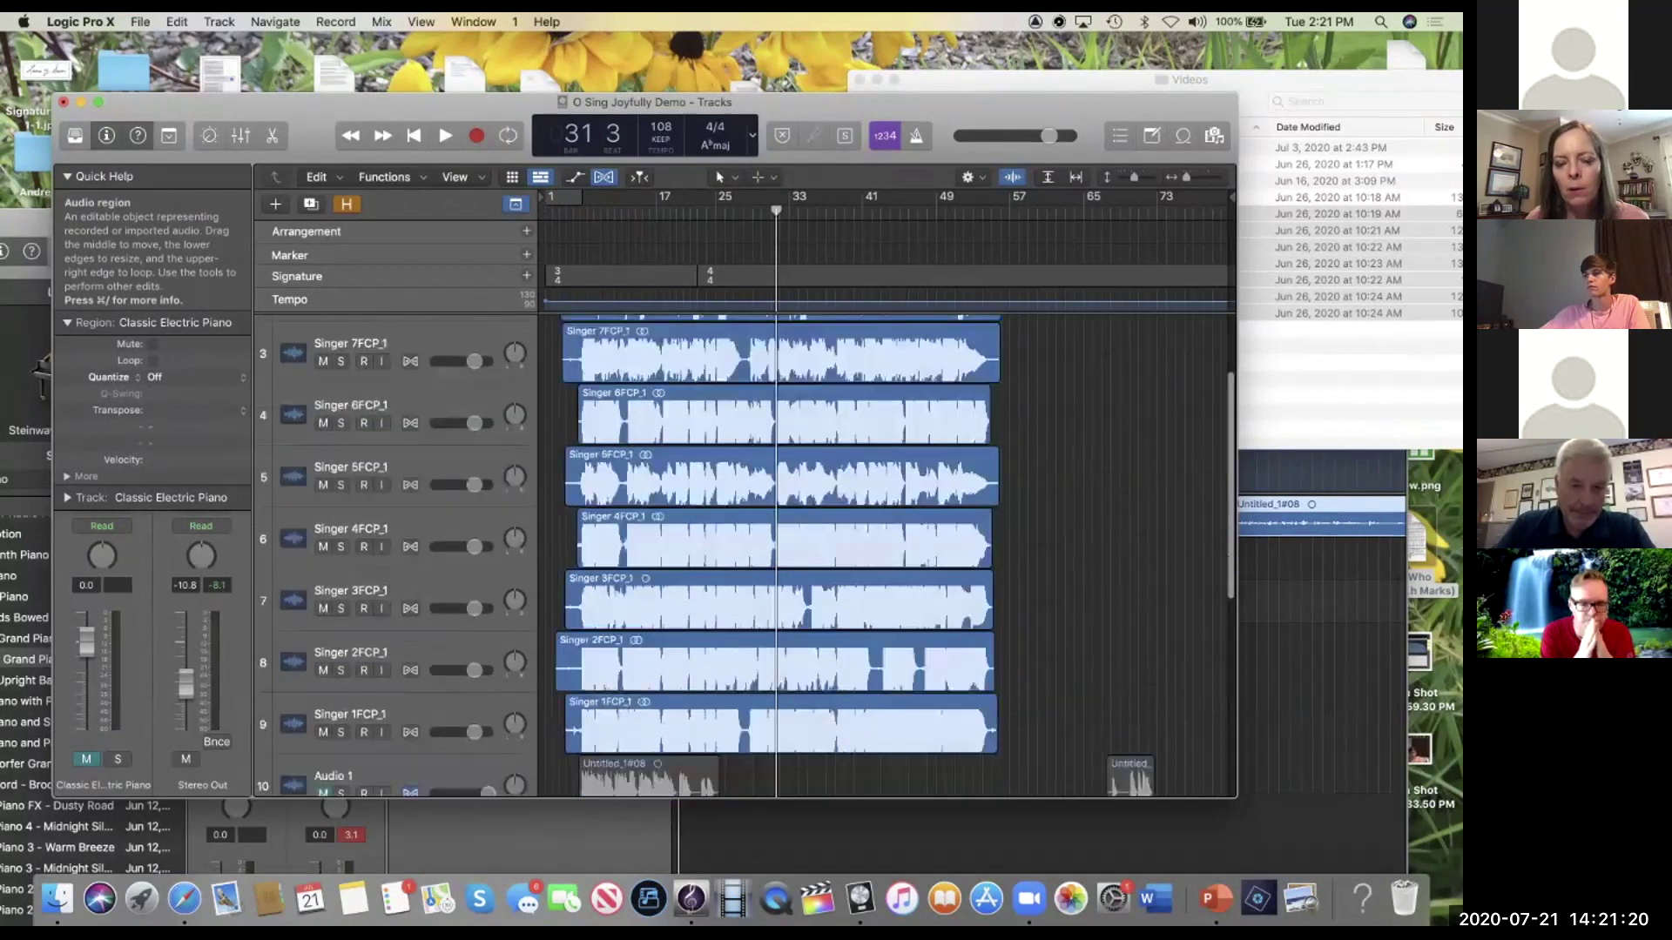
scroll(775, 557, down, 3)
scroll(775, 558, up, 4)
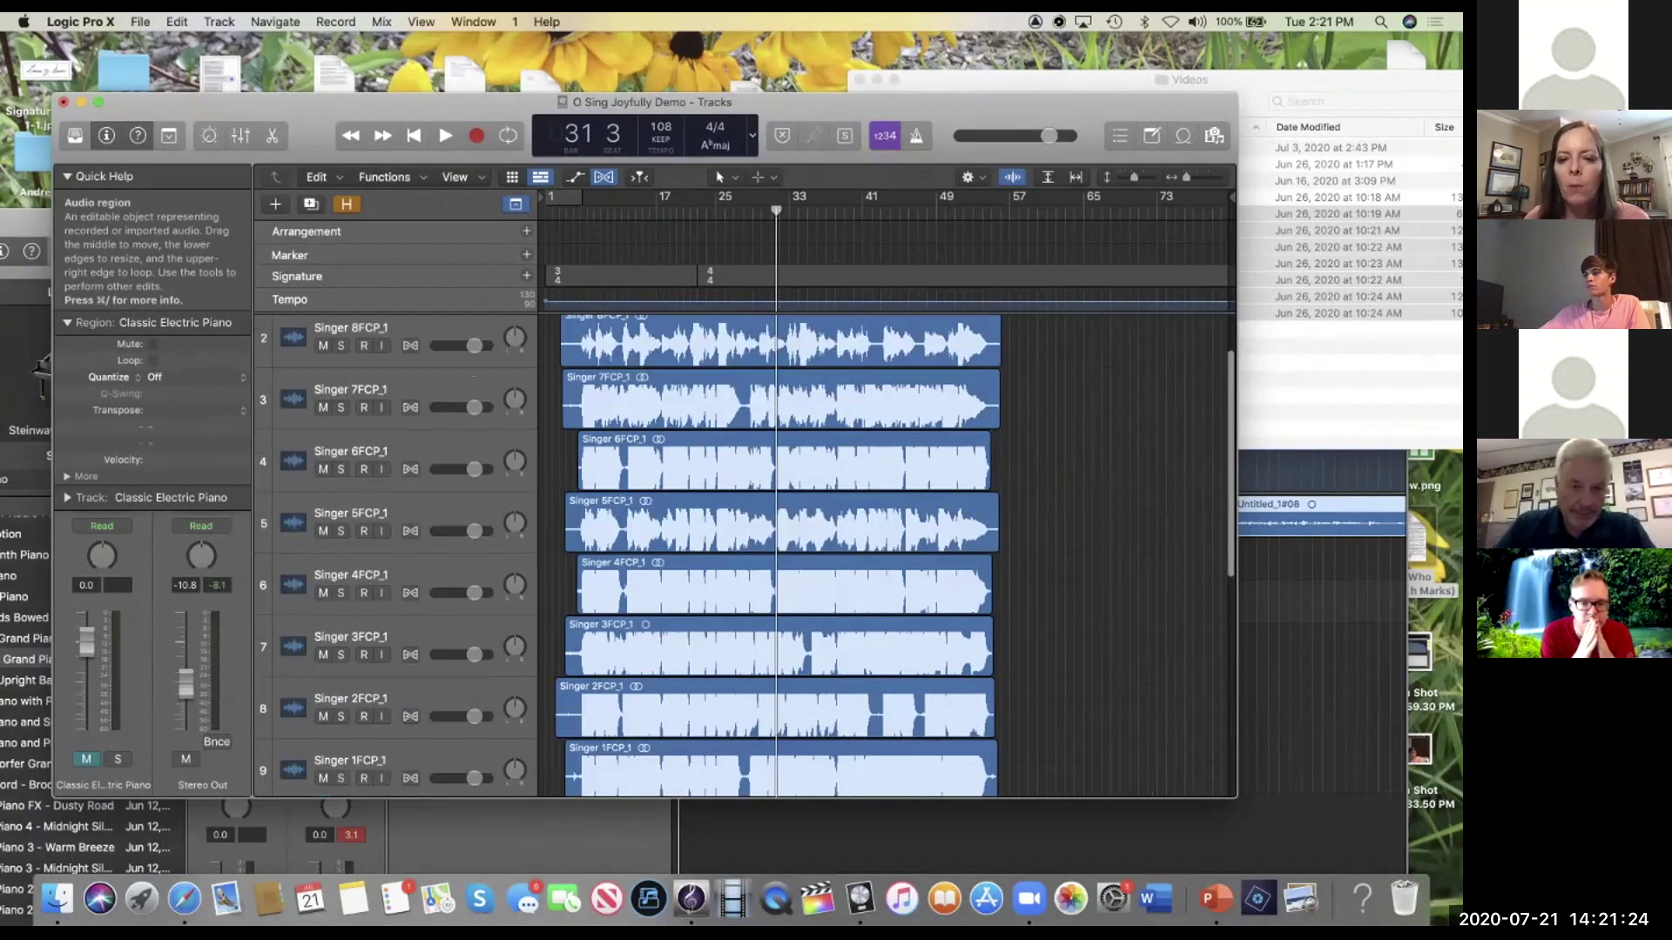
scroll(775, 557, down, 4)
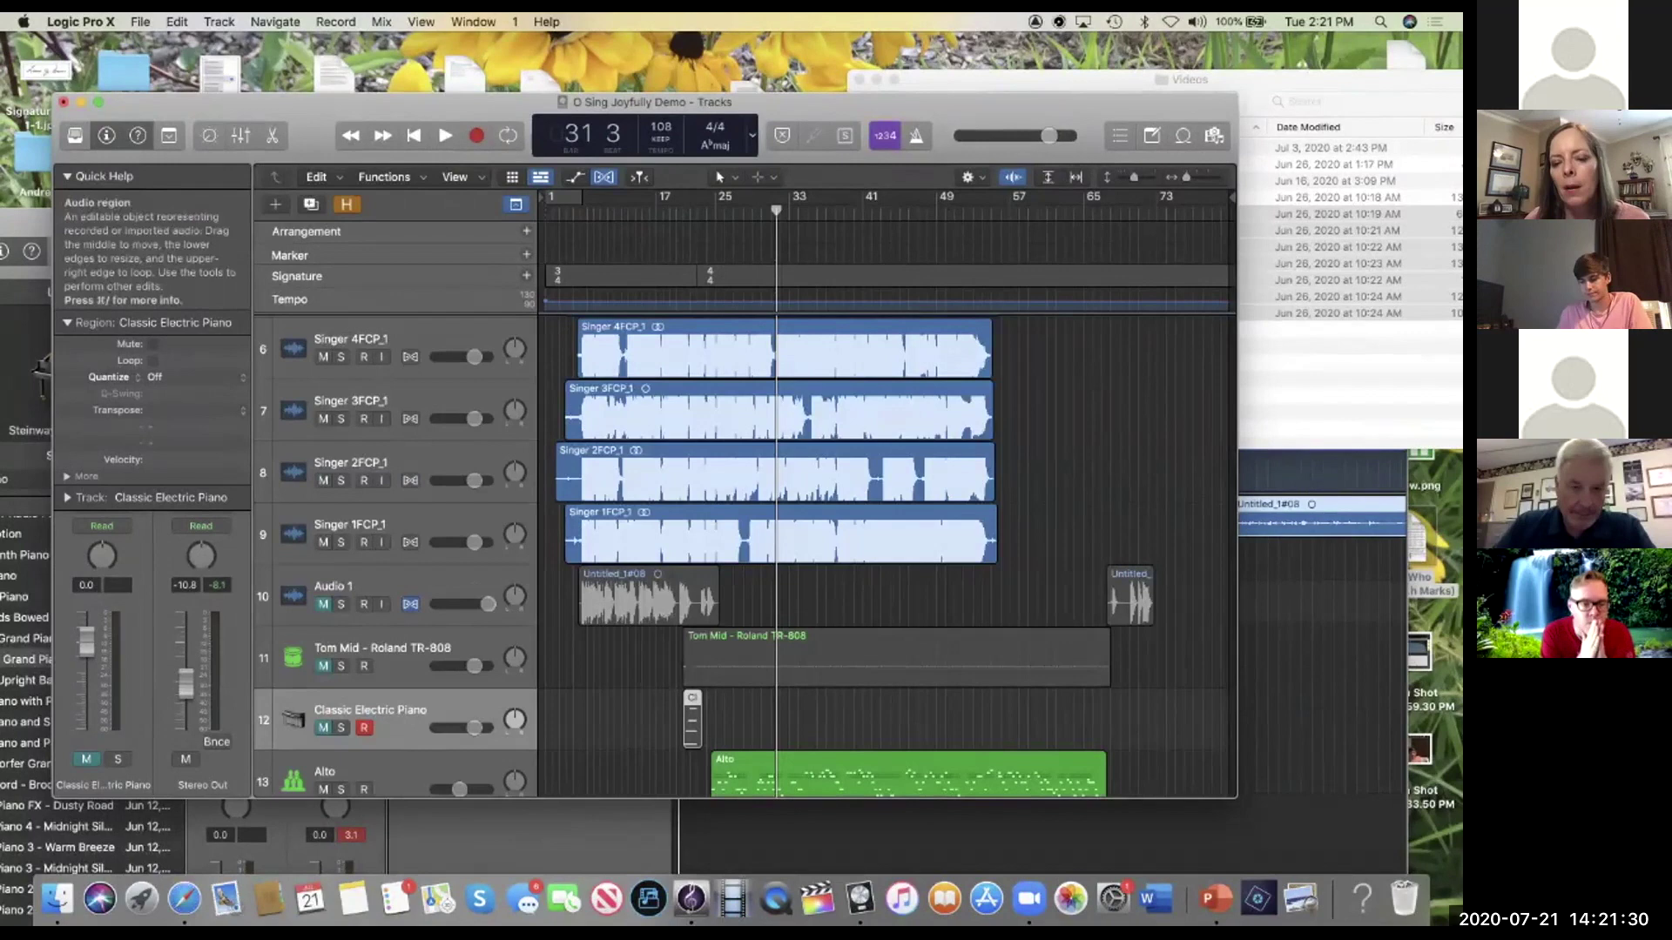
scroll(775, 557, up, 5)
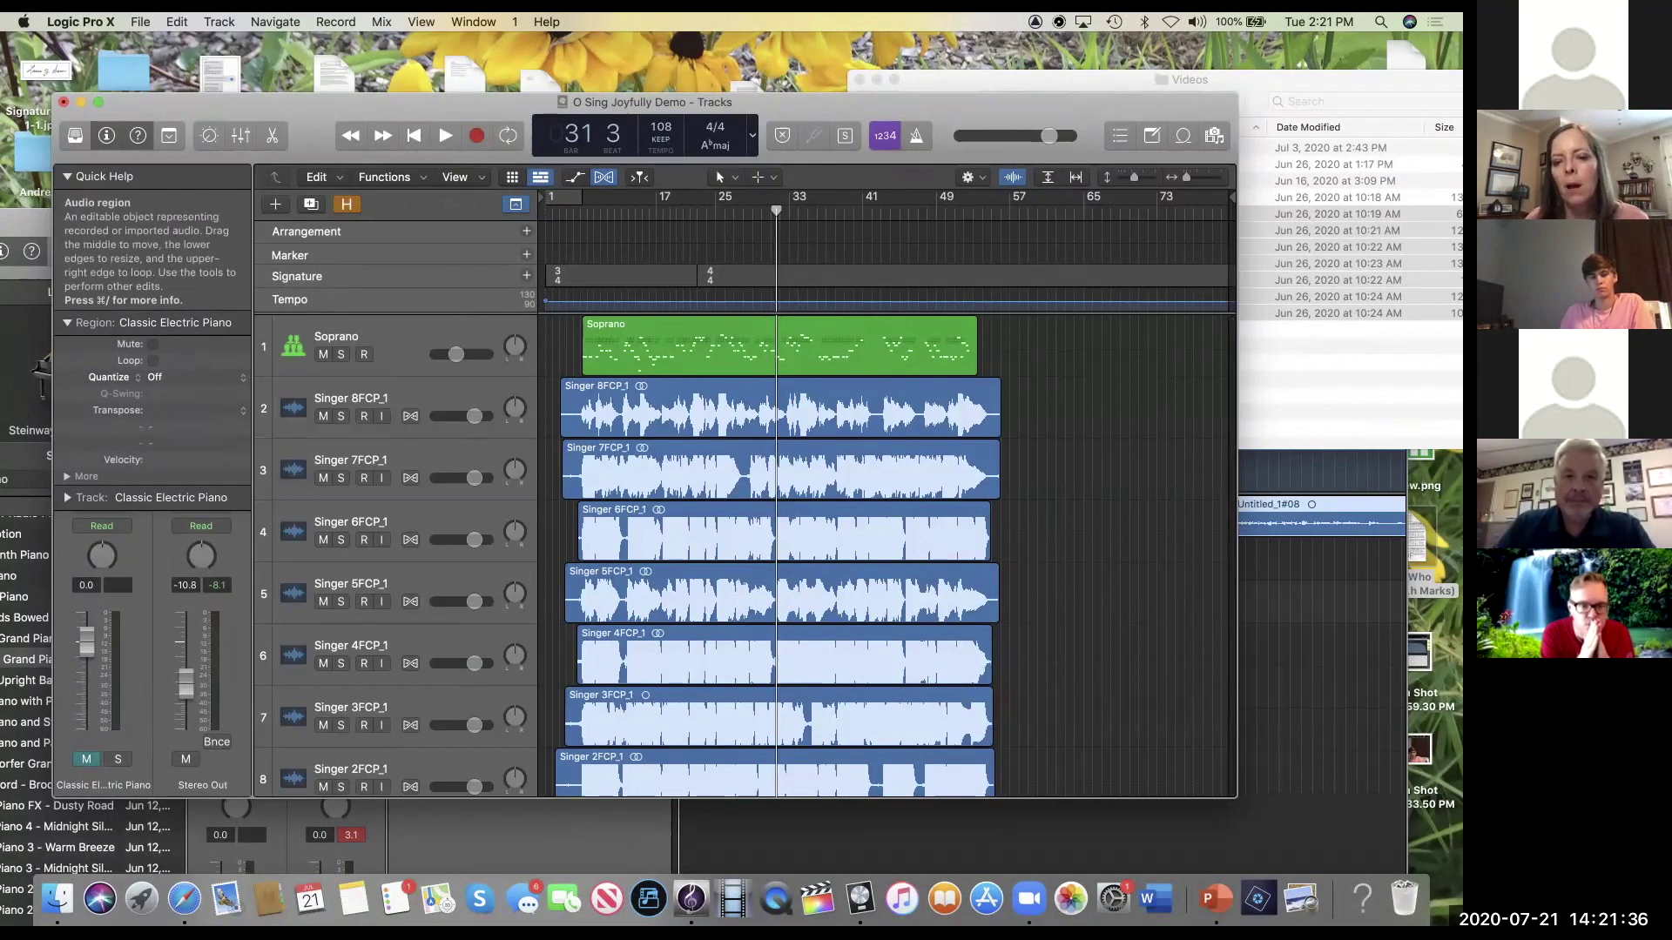
scroll(774, 557, down, 1)
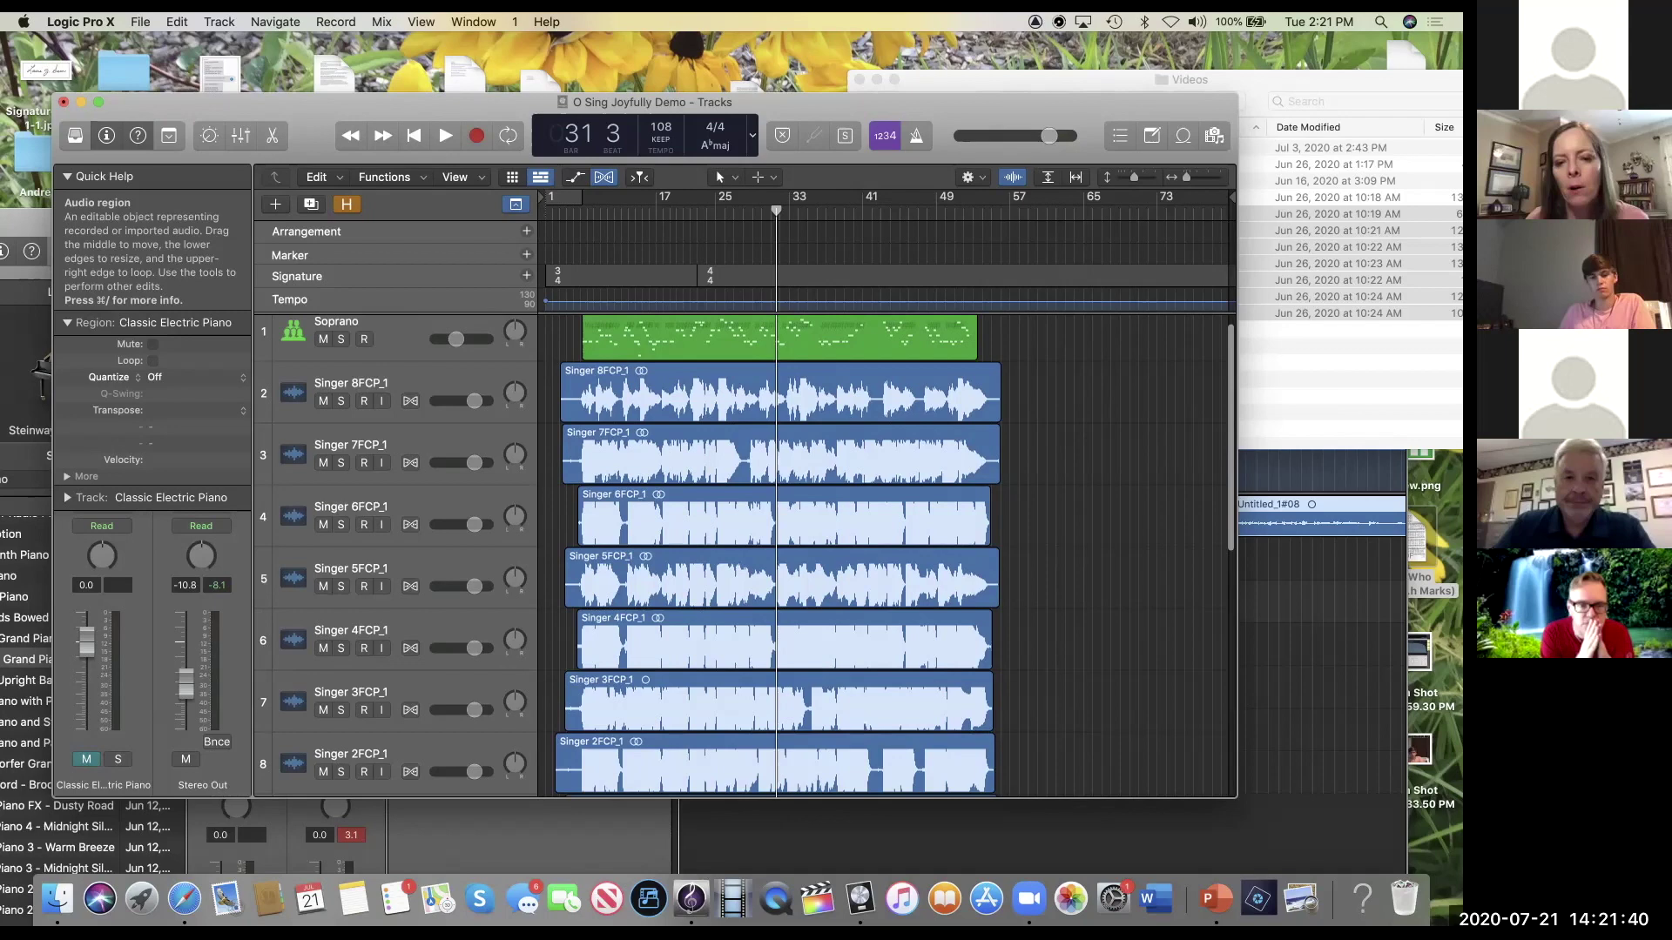
scroll(775, 557, down, 3)
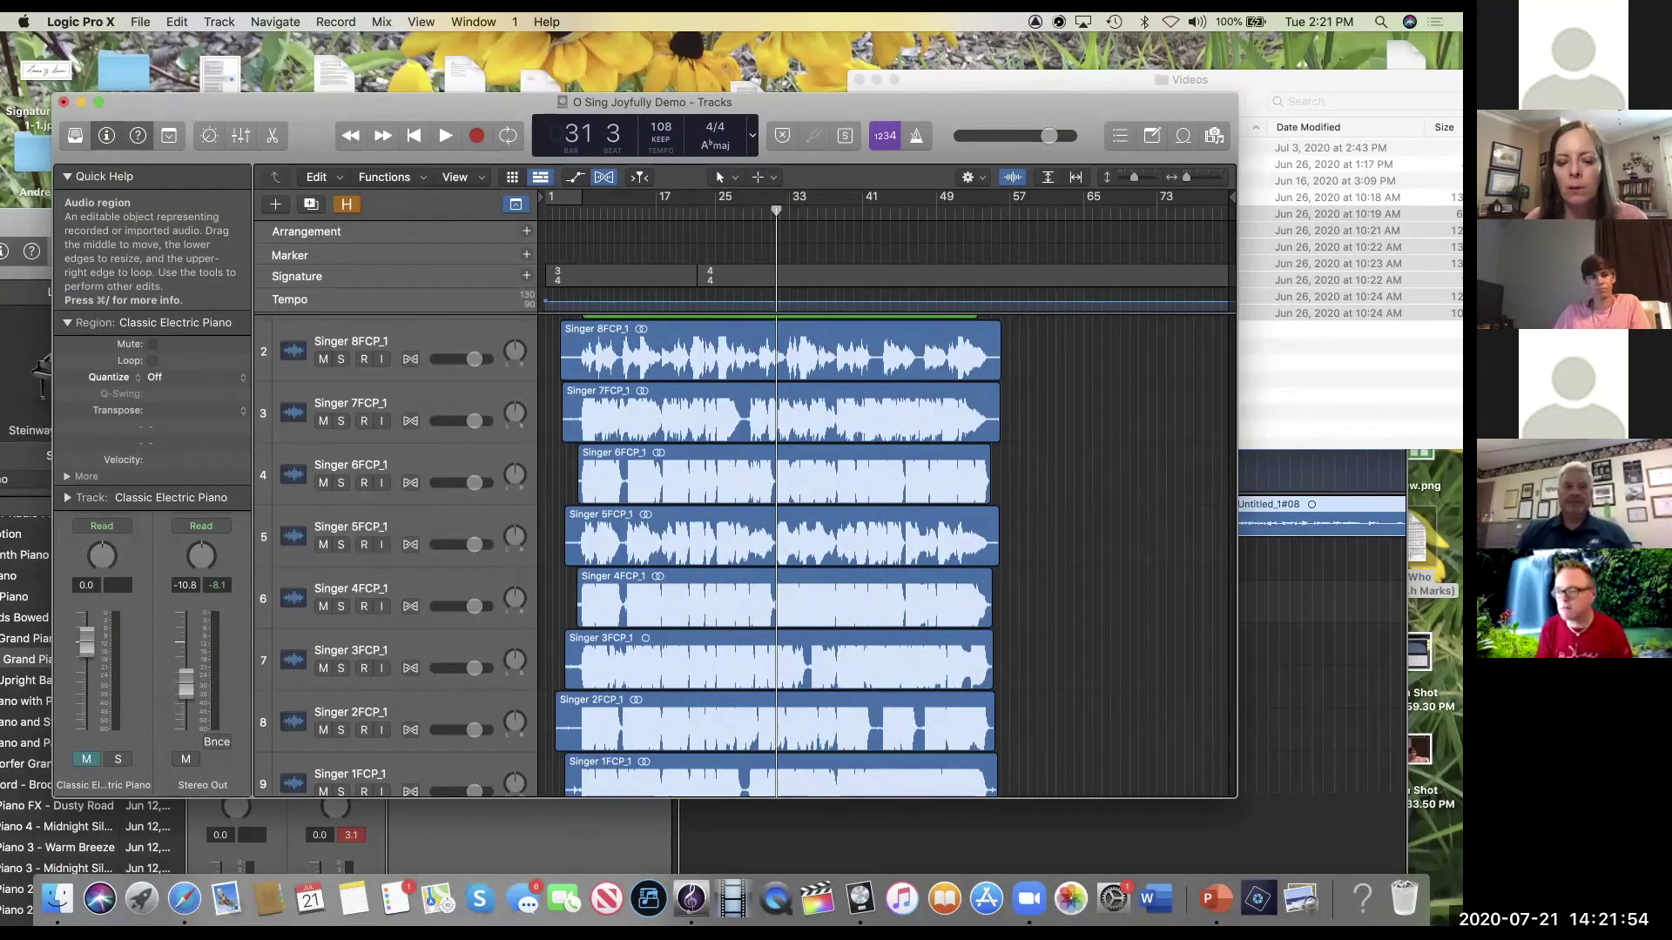
scroll(871, 557, down, 10)
scroll(870, 558, up, 4)
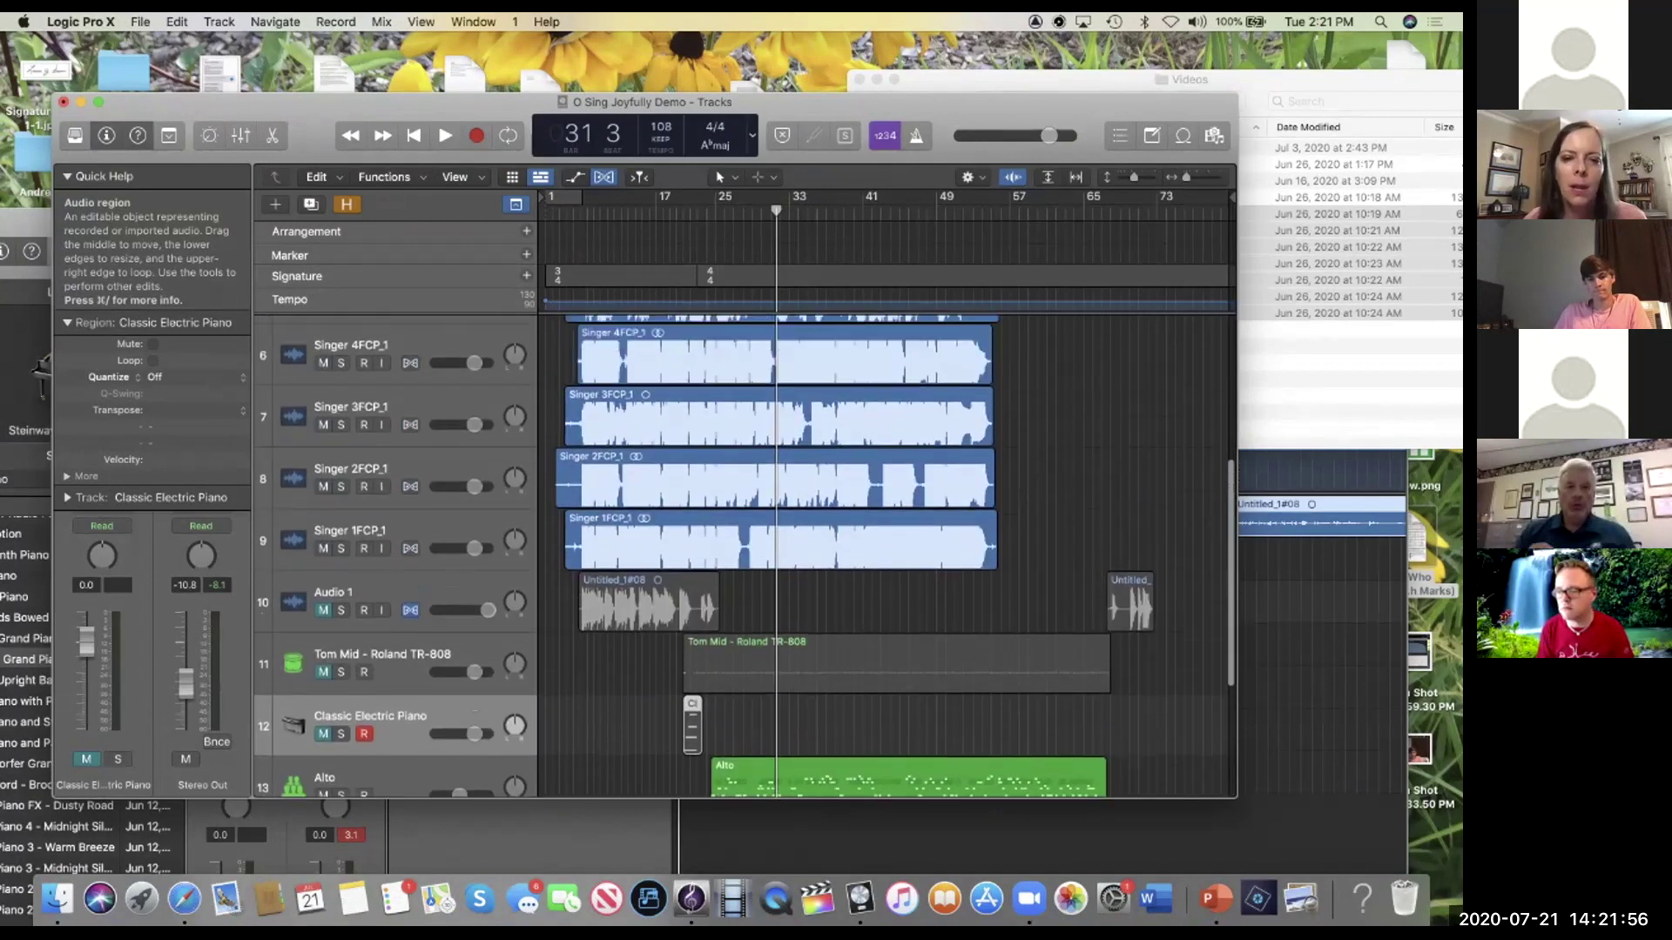
scroll(871, 557, up, 5)
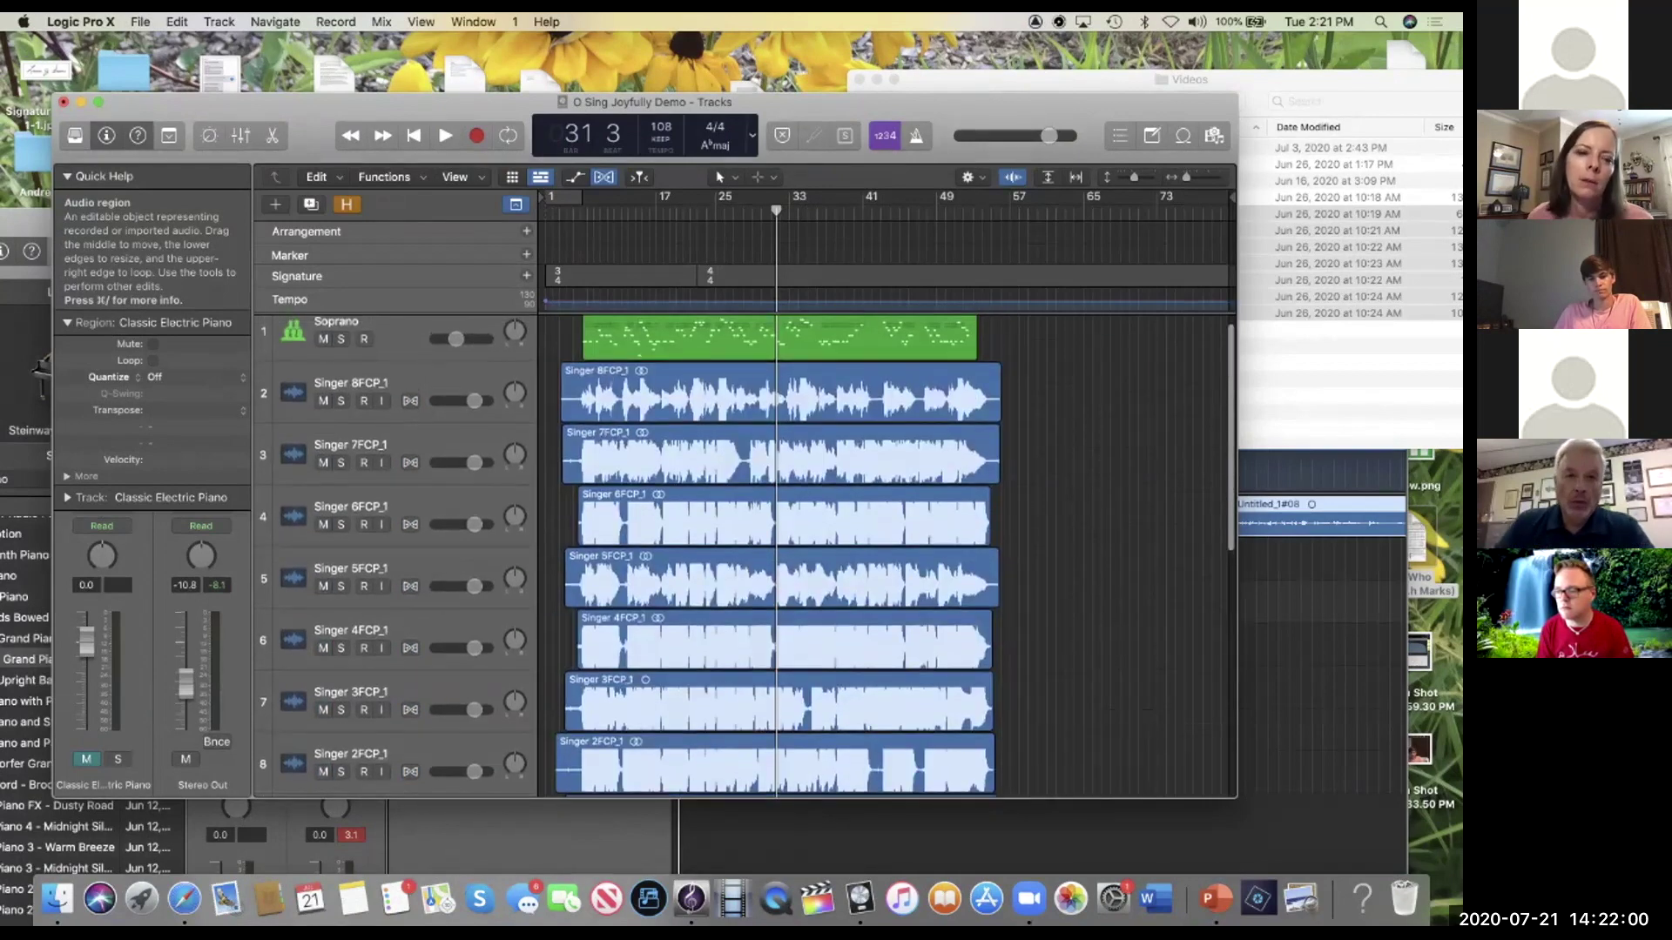
scroll(775, 557, up, 1)
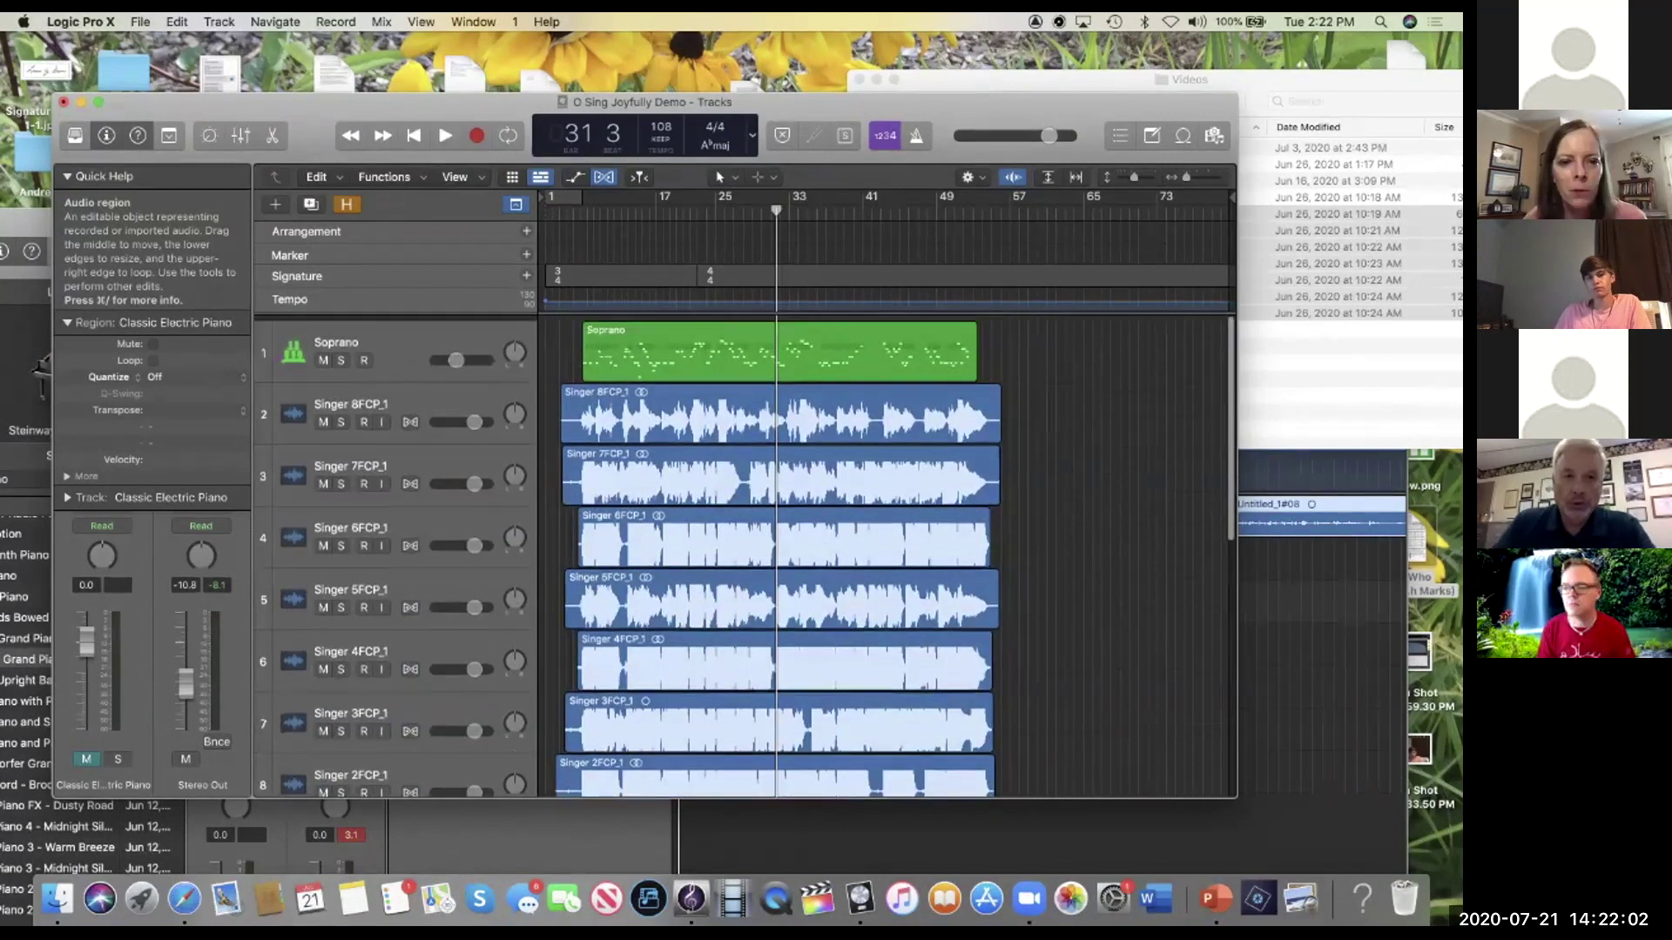
scroll(871, 557, down, 5)
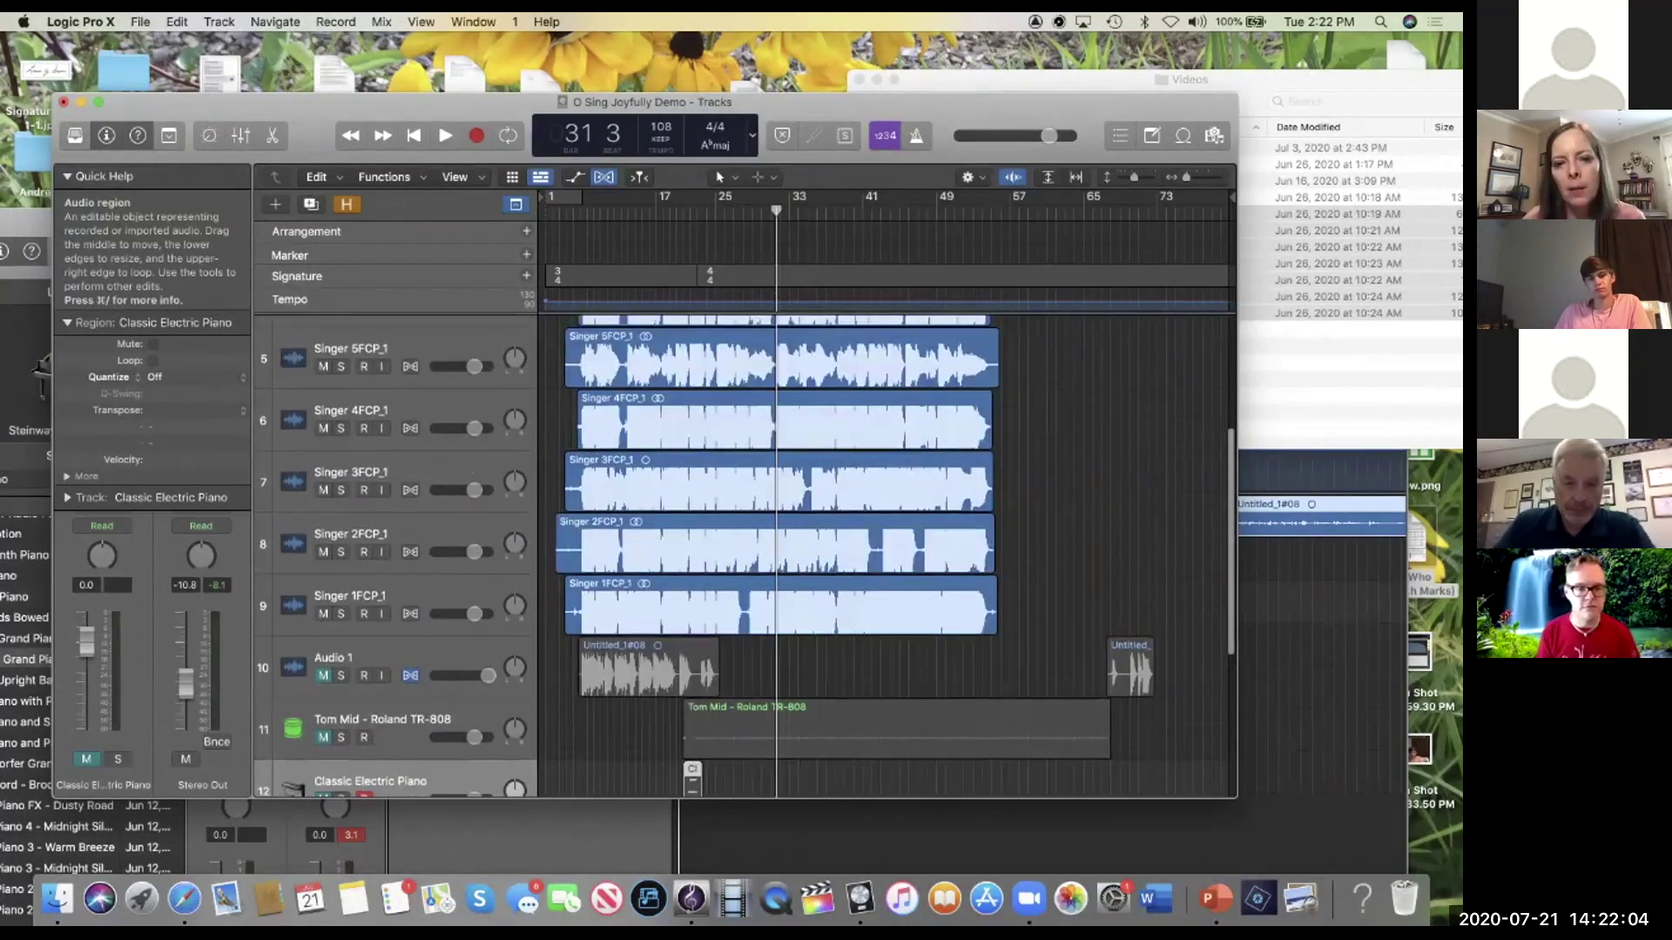
scroll(853, 557, up, 2)
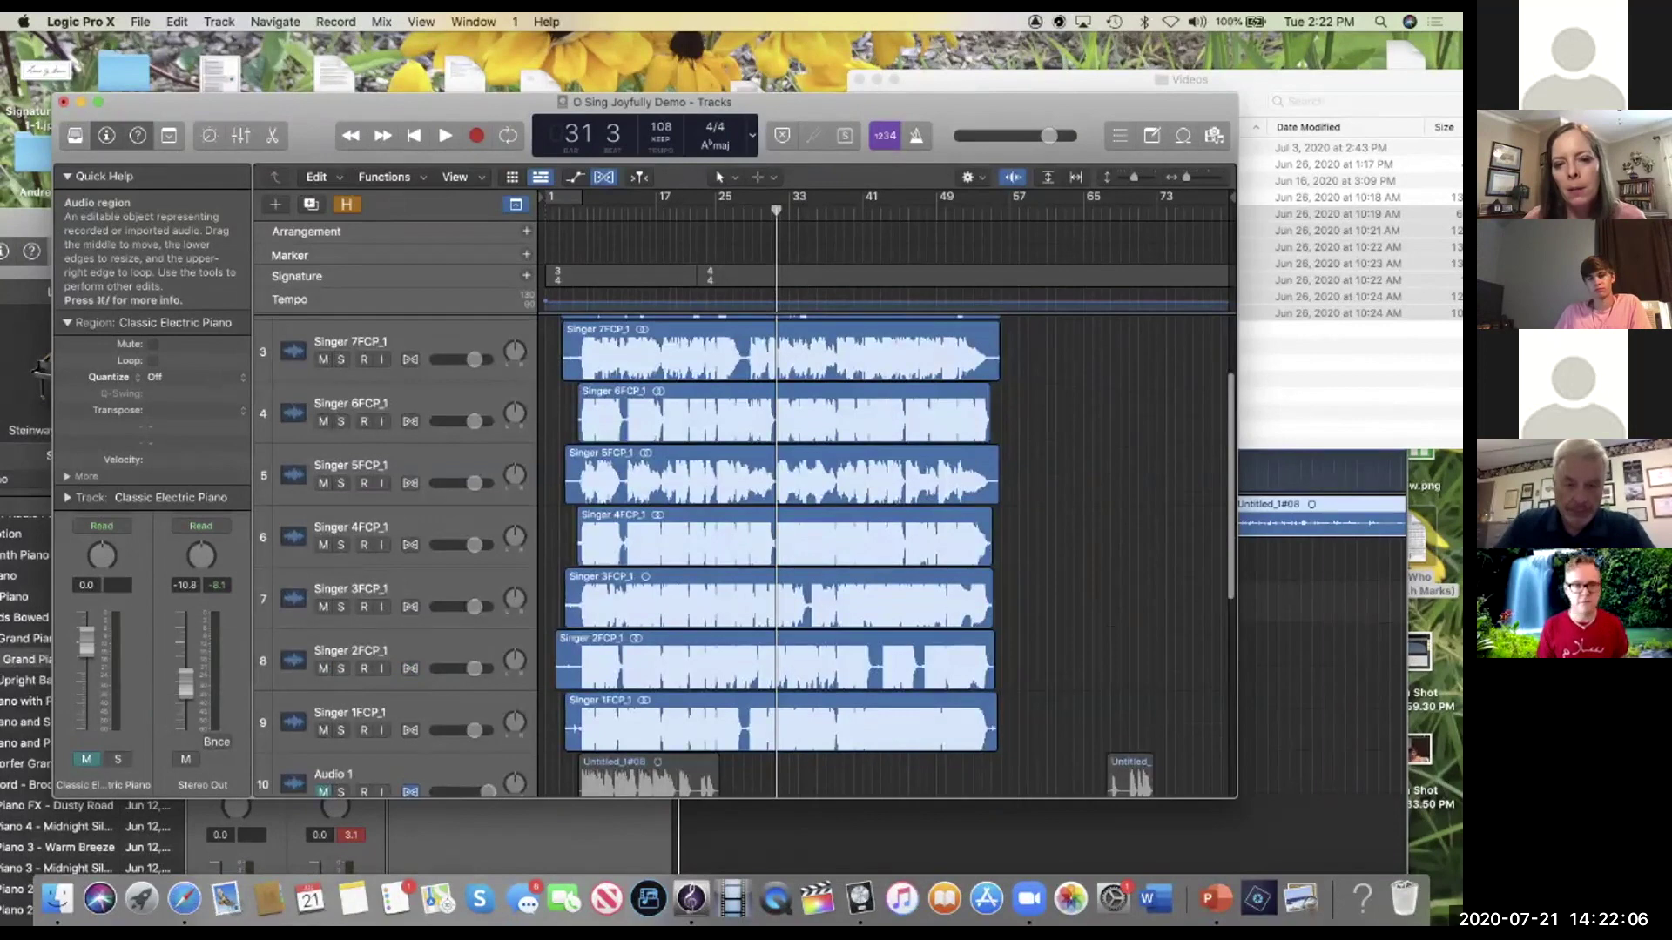
scroll(886, 556, up, 1)
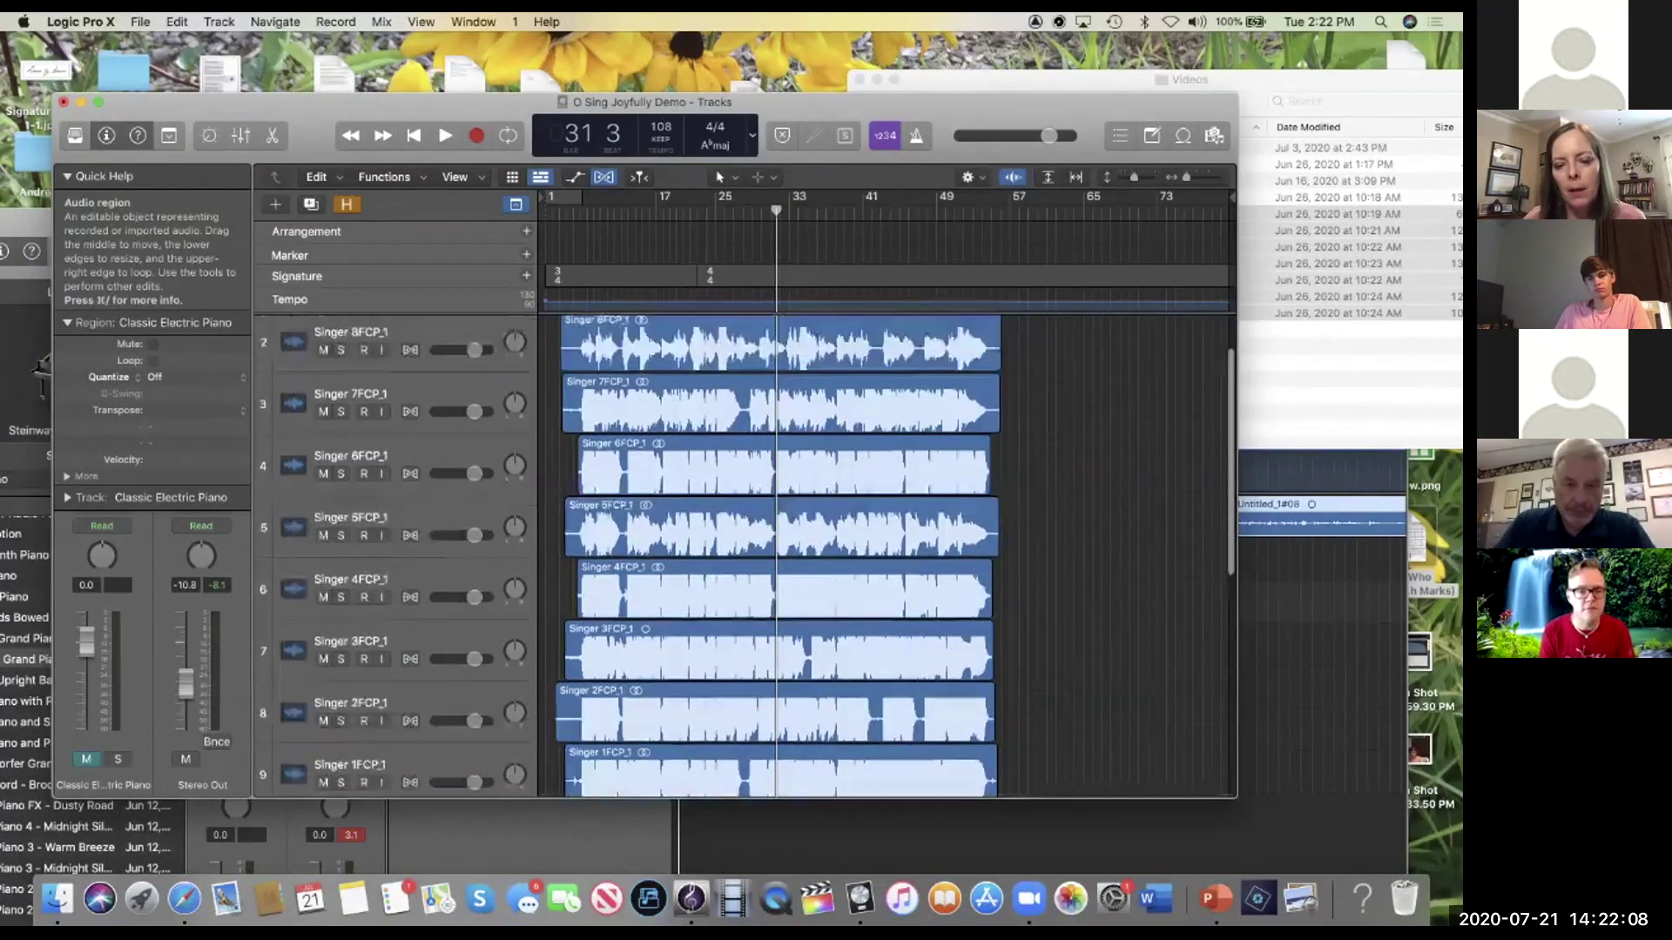
scroll(778, 557, up, 1)
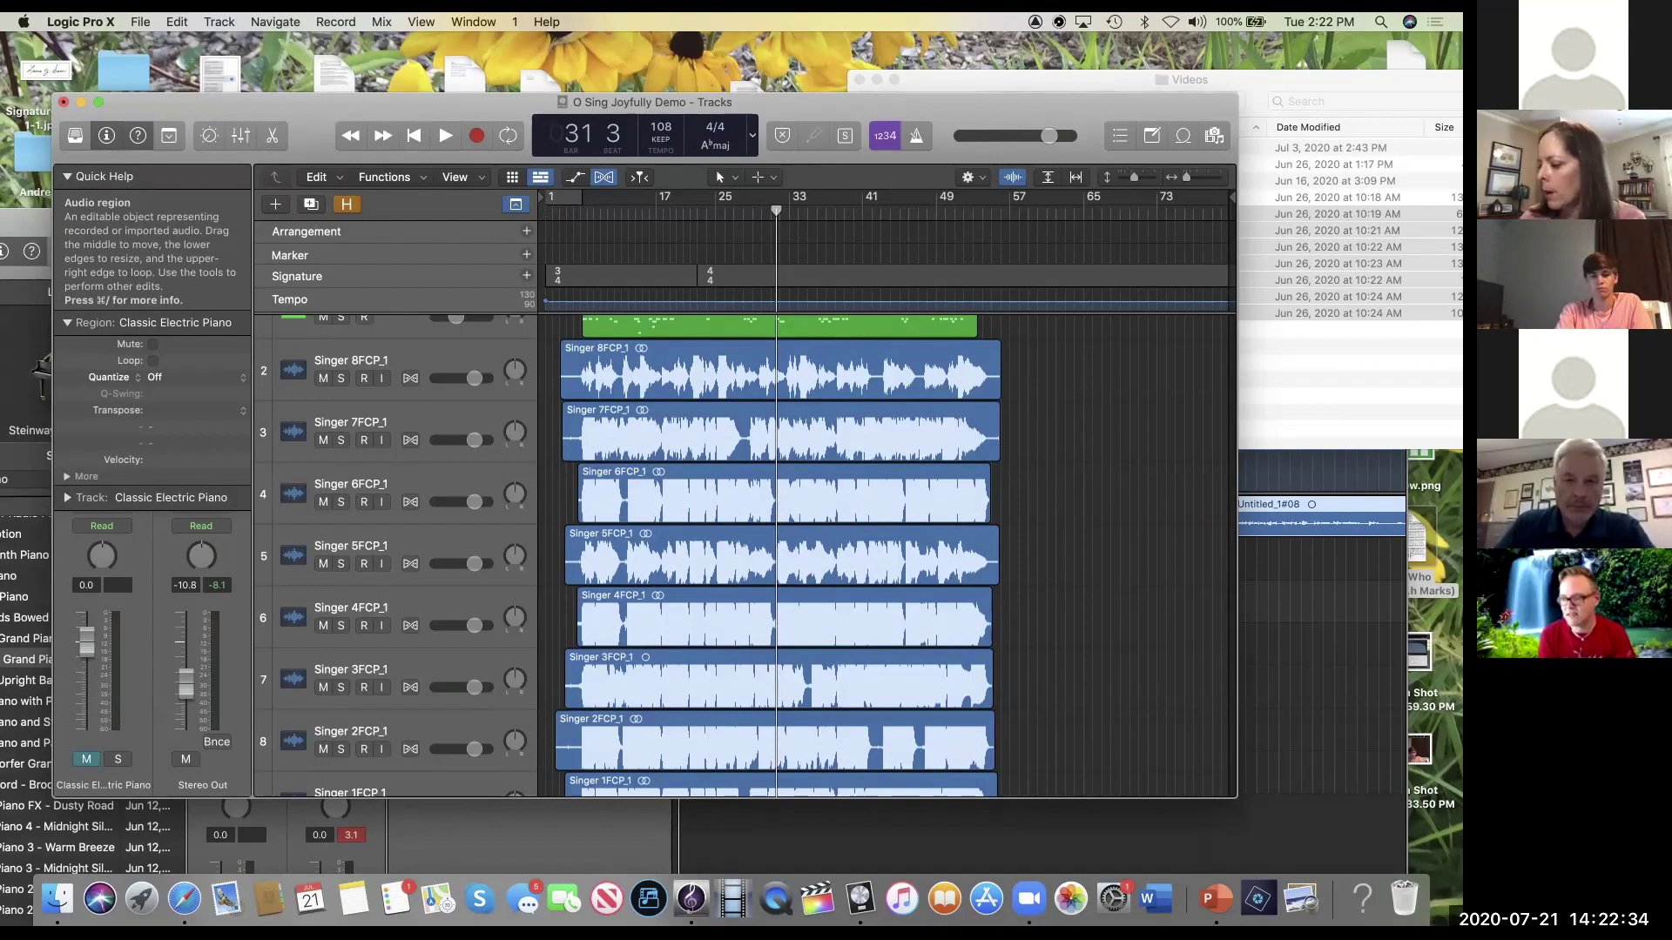
scroll(775, 557, down, 2)
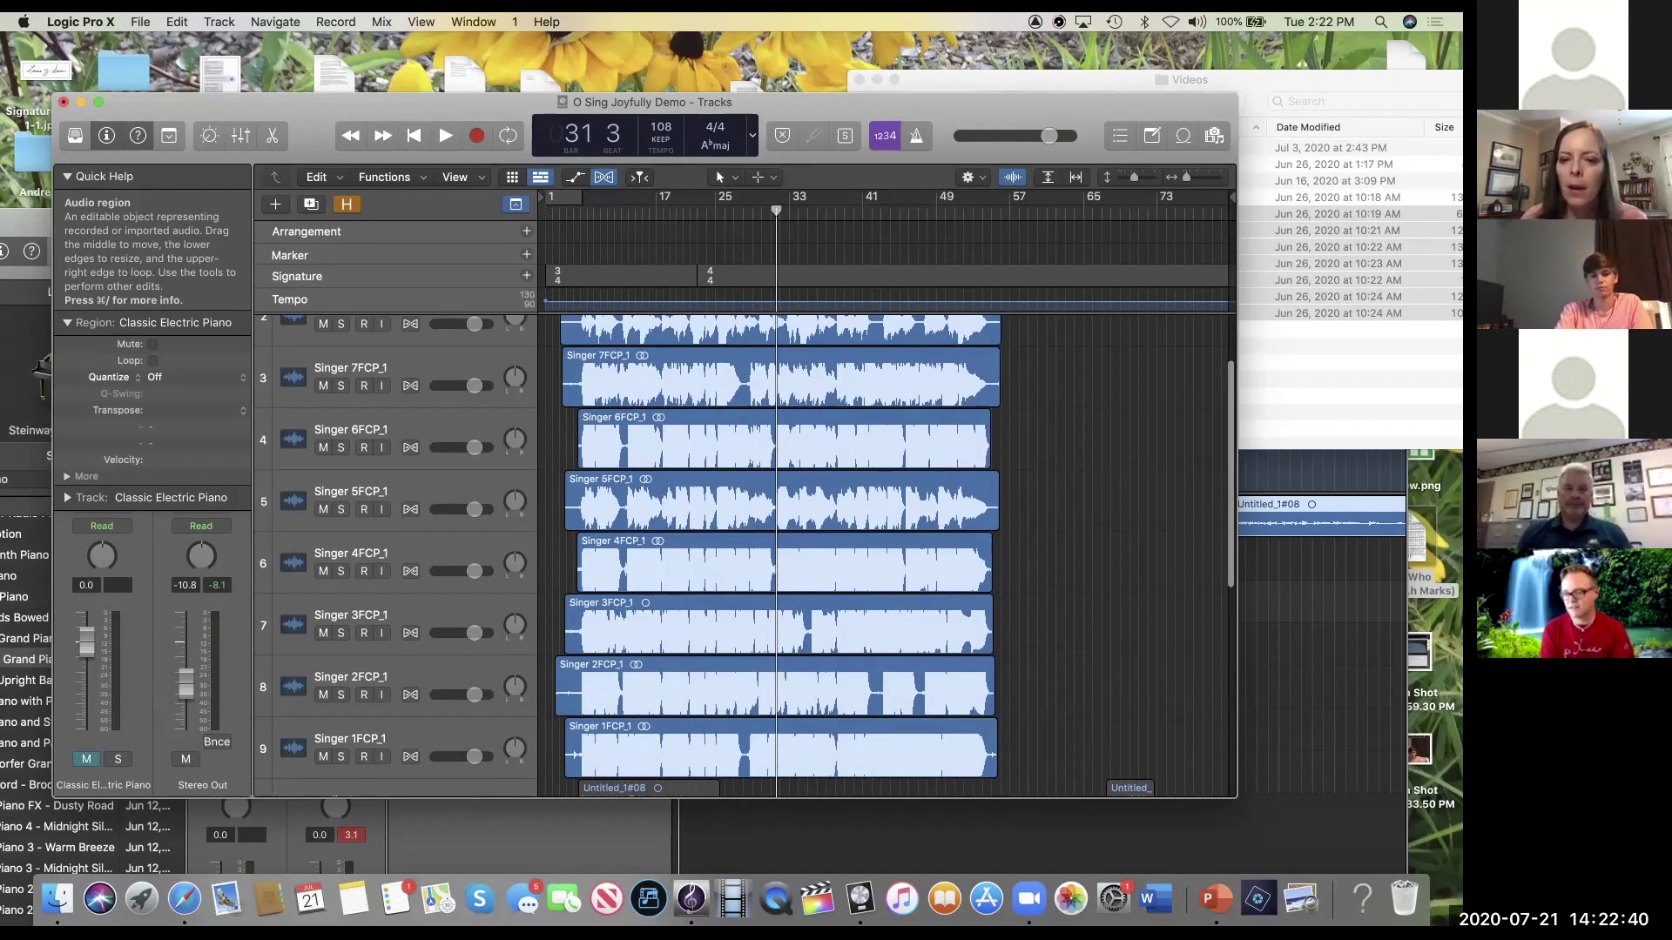
scroll(775, 557, down, 1)
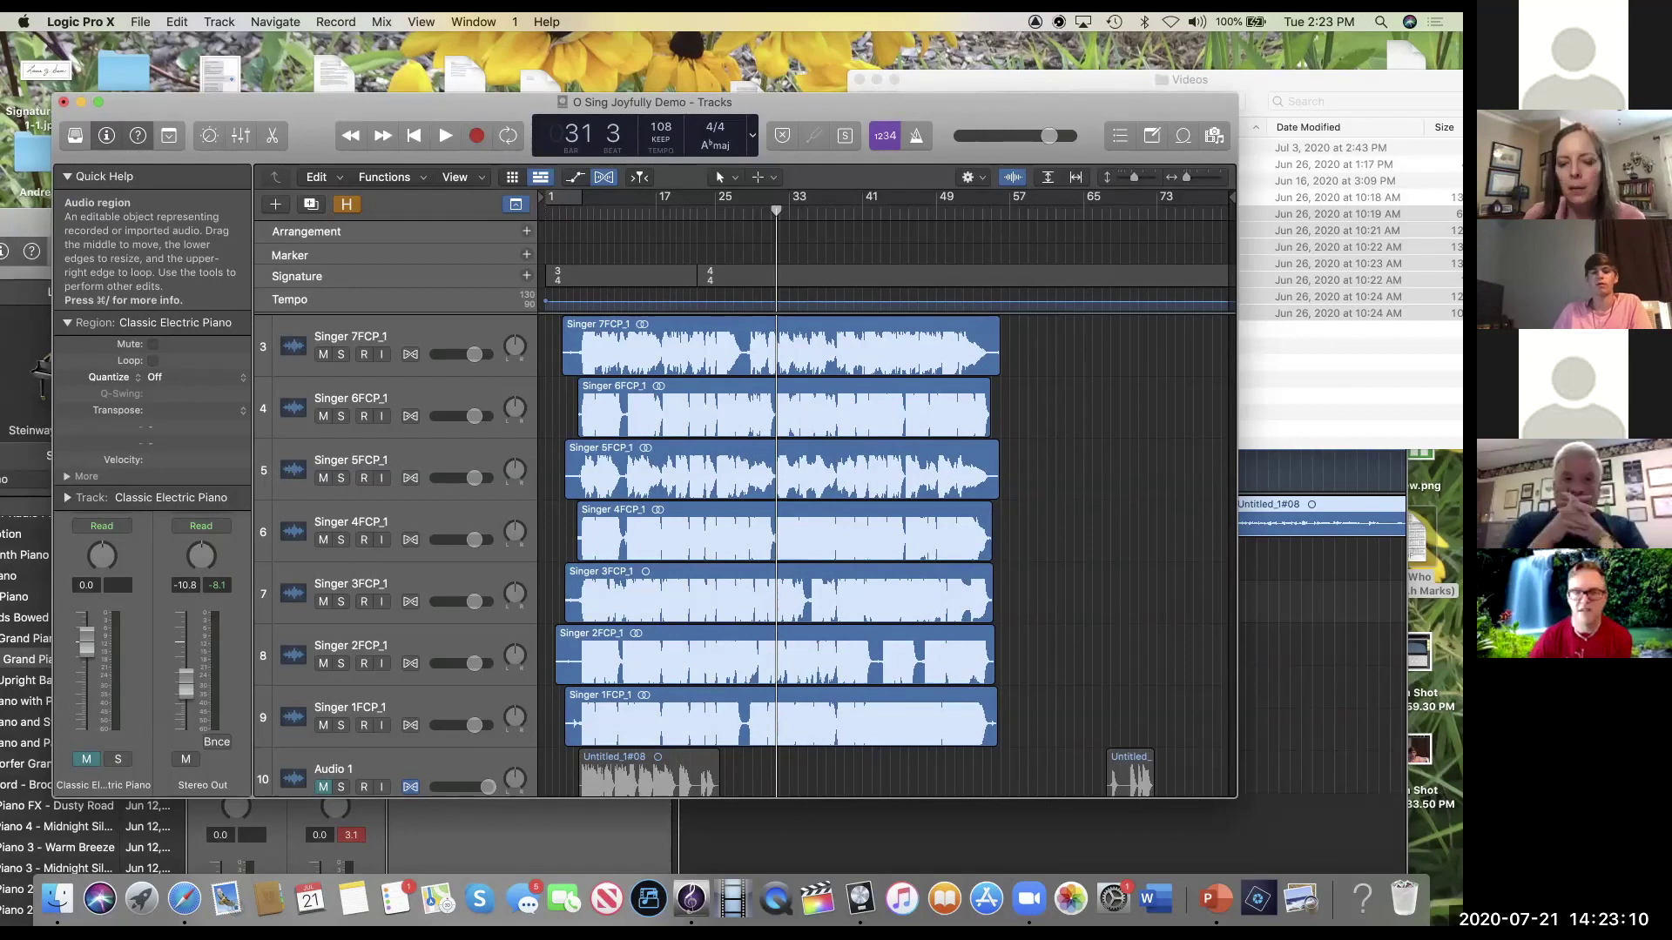
scroll(871, 558, down, 2)
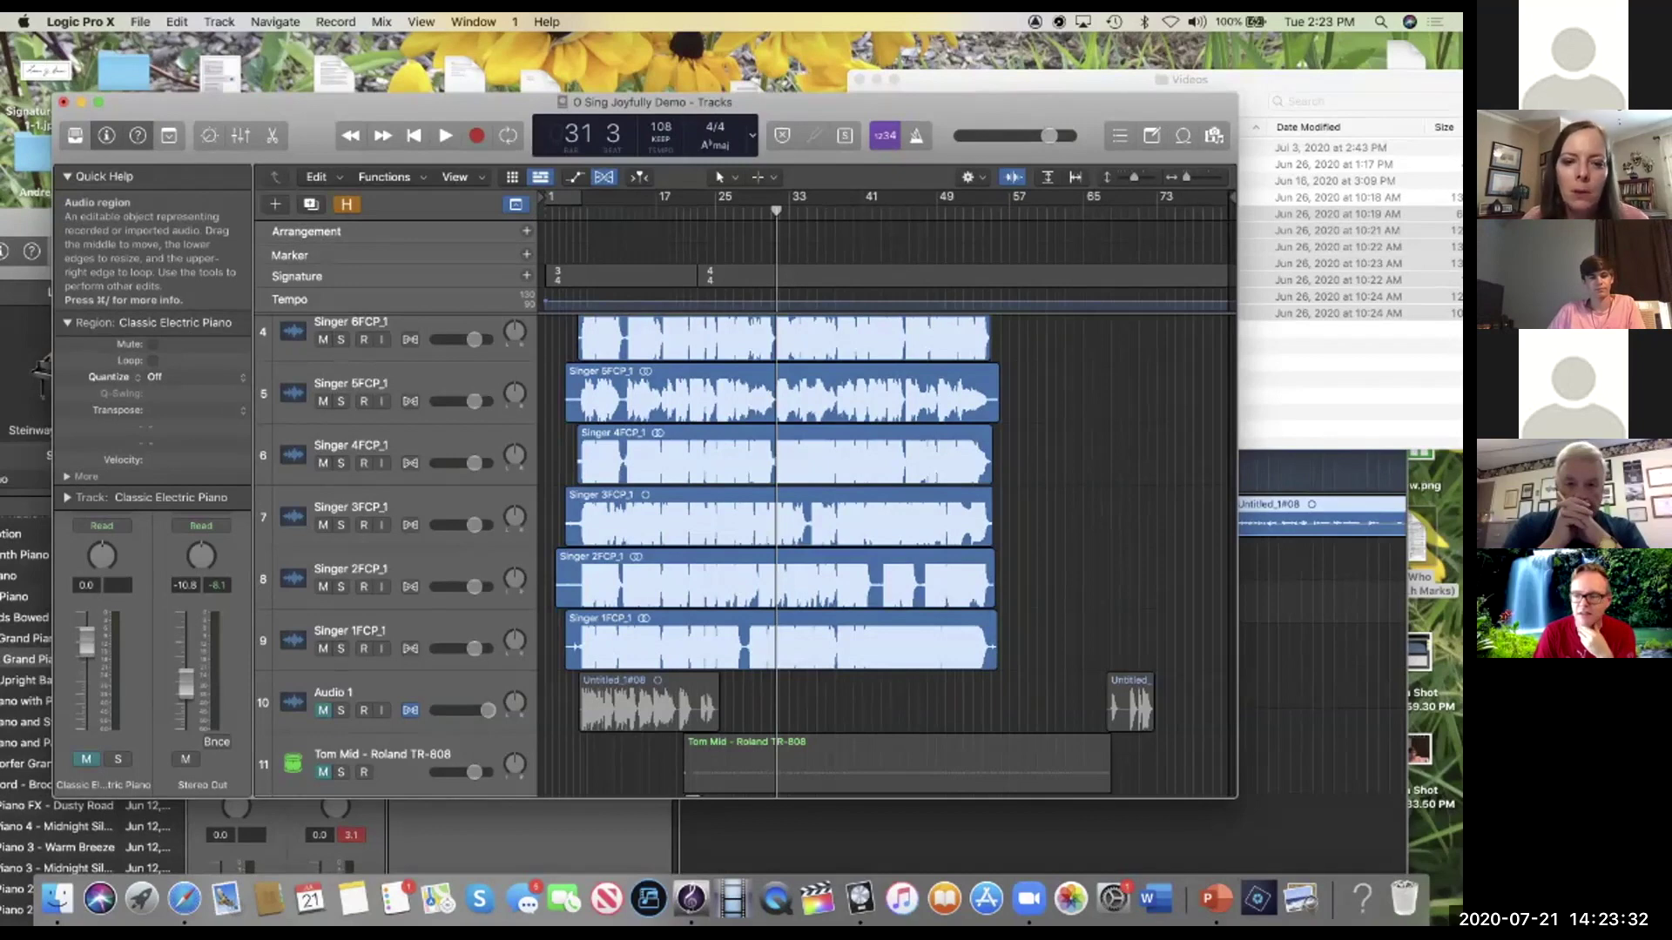
Step: Examine the Alto, Tenor and Bass guide regions below the singer recordings and compare their placement with the Soprano guide
scroll(744, 557, down, 3)
scroll(766, 557, down, 1)
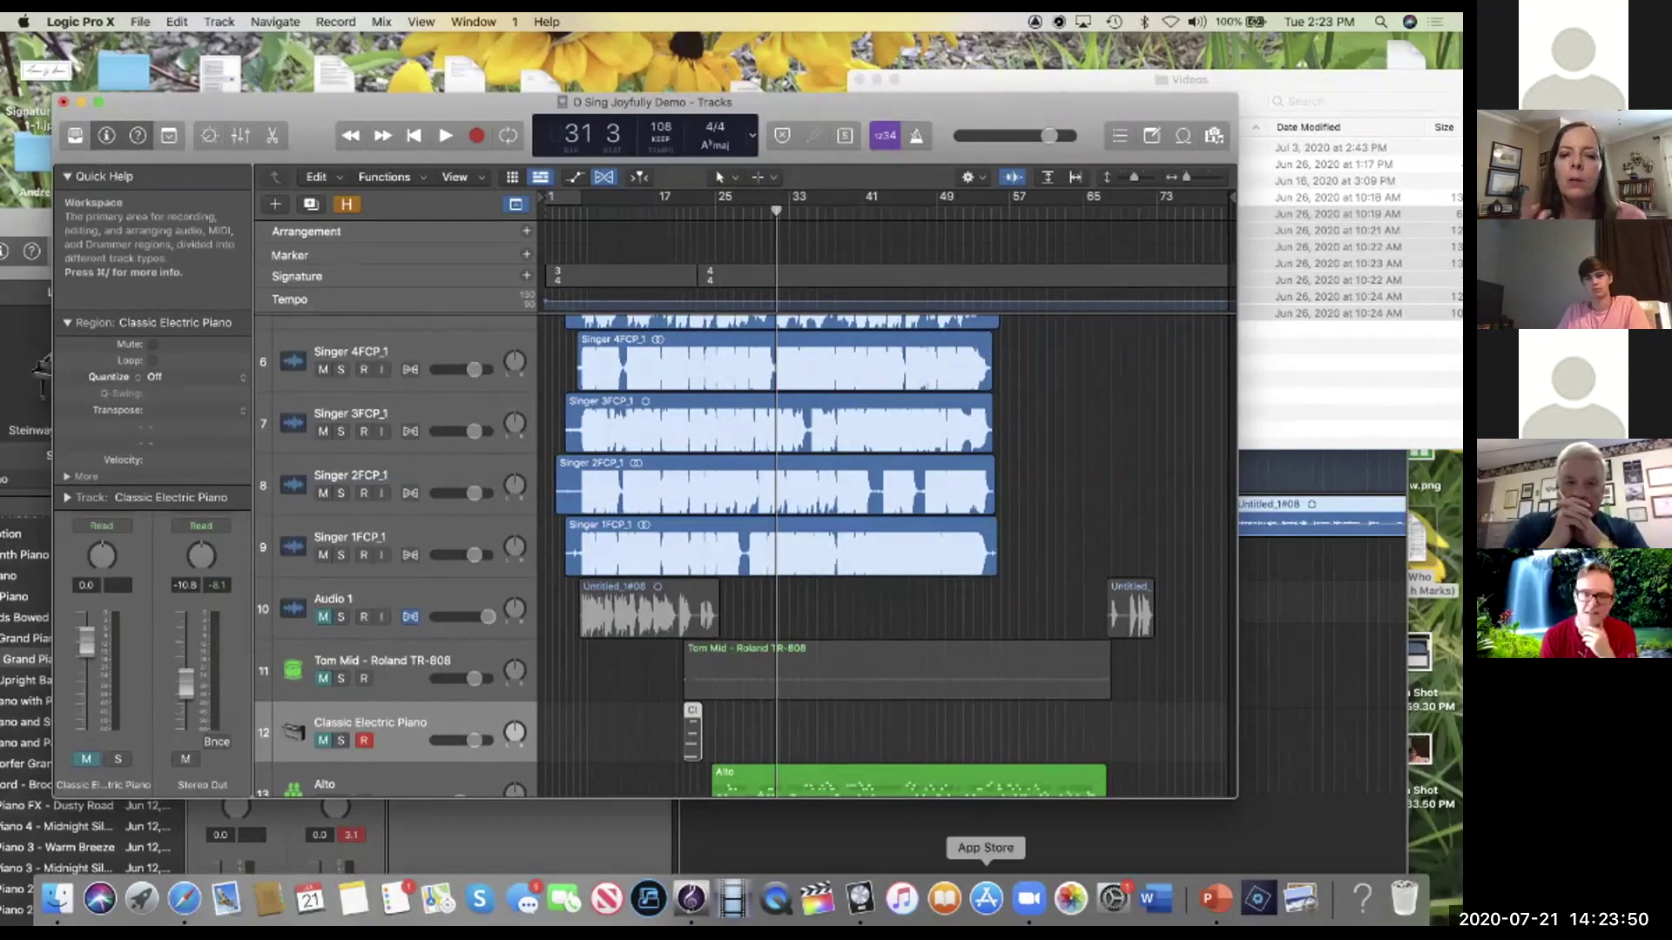
scroll(871, 732, down, 2)
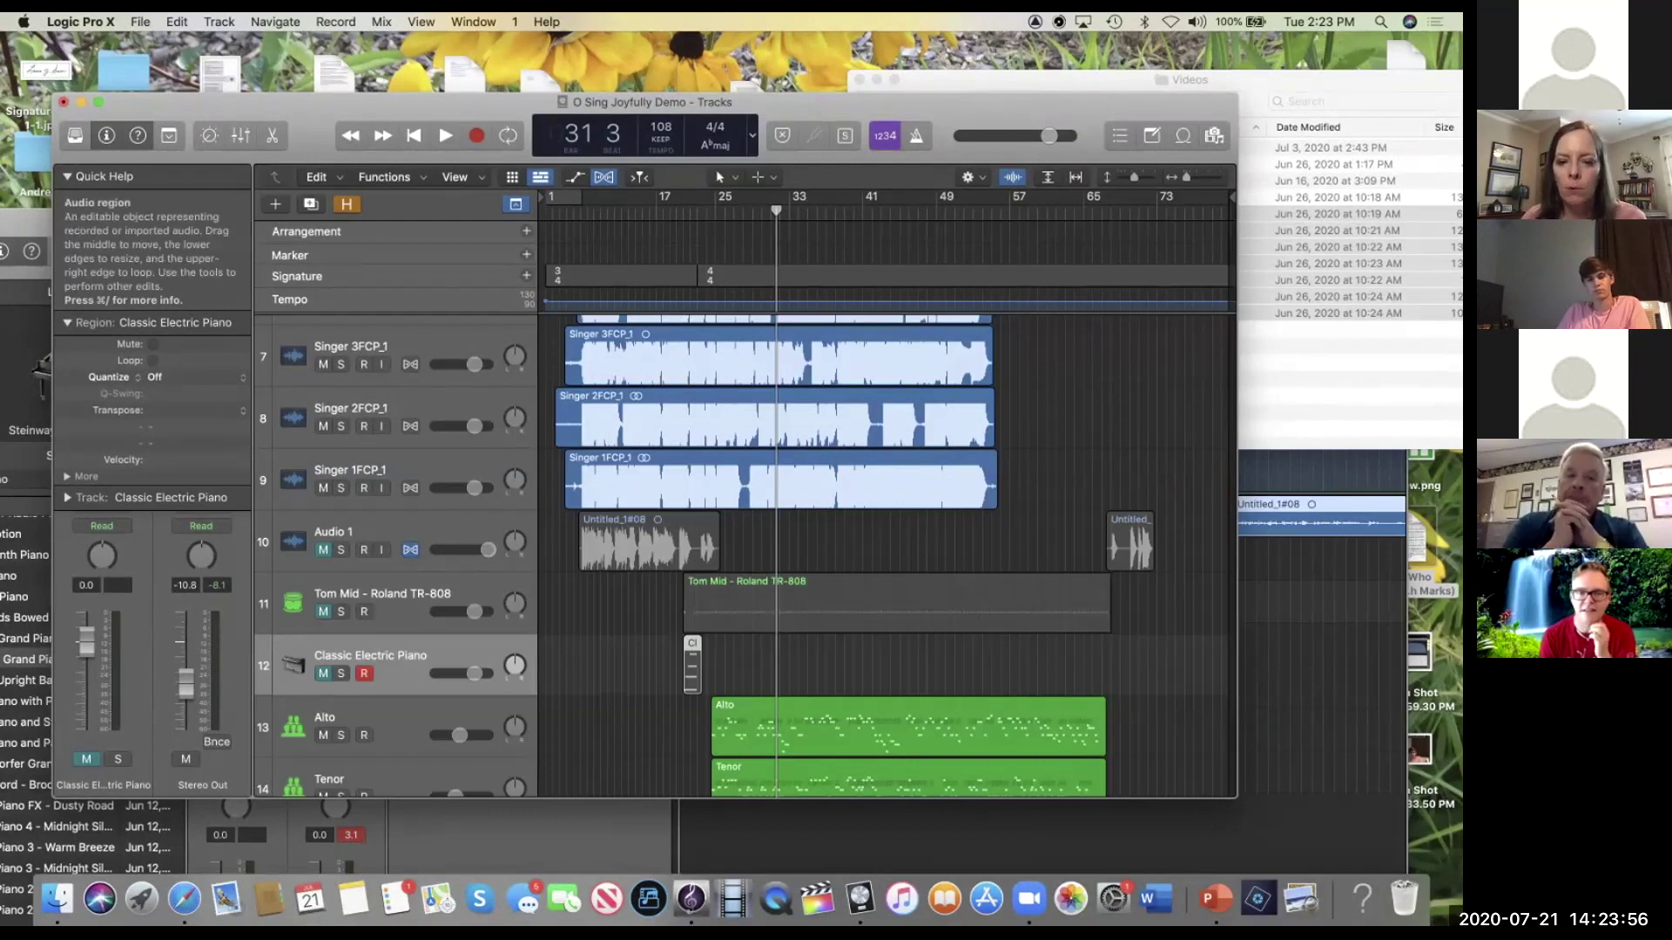
scroll(871, 679, down, 1)
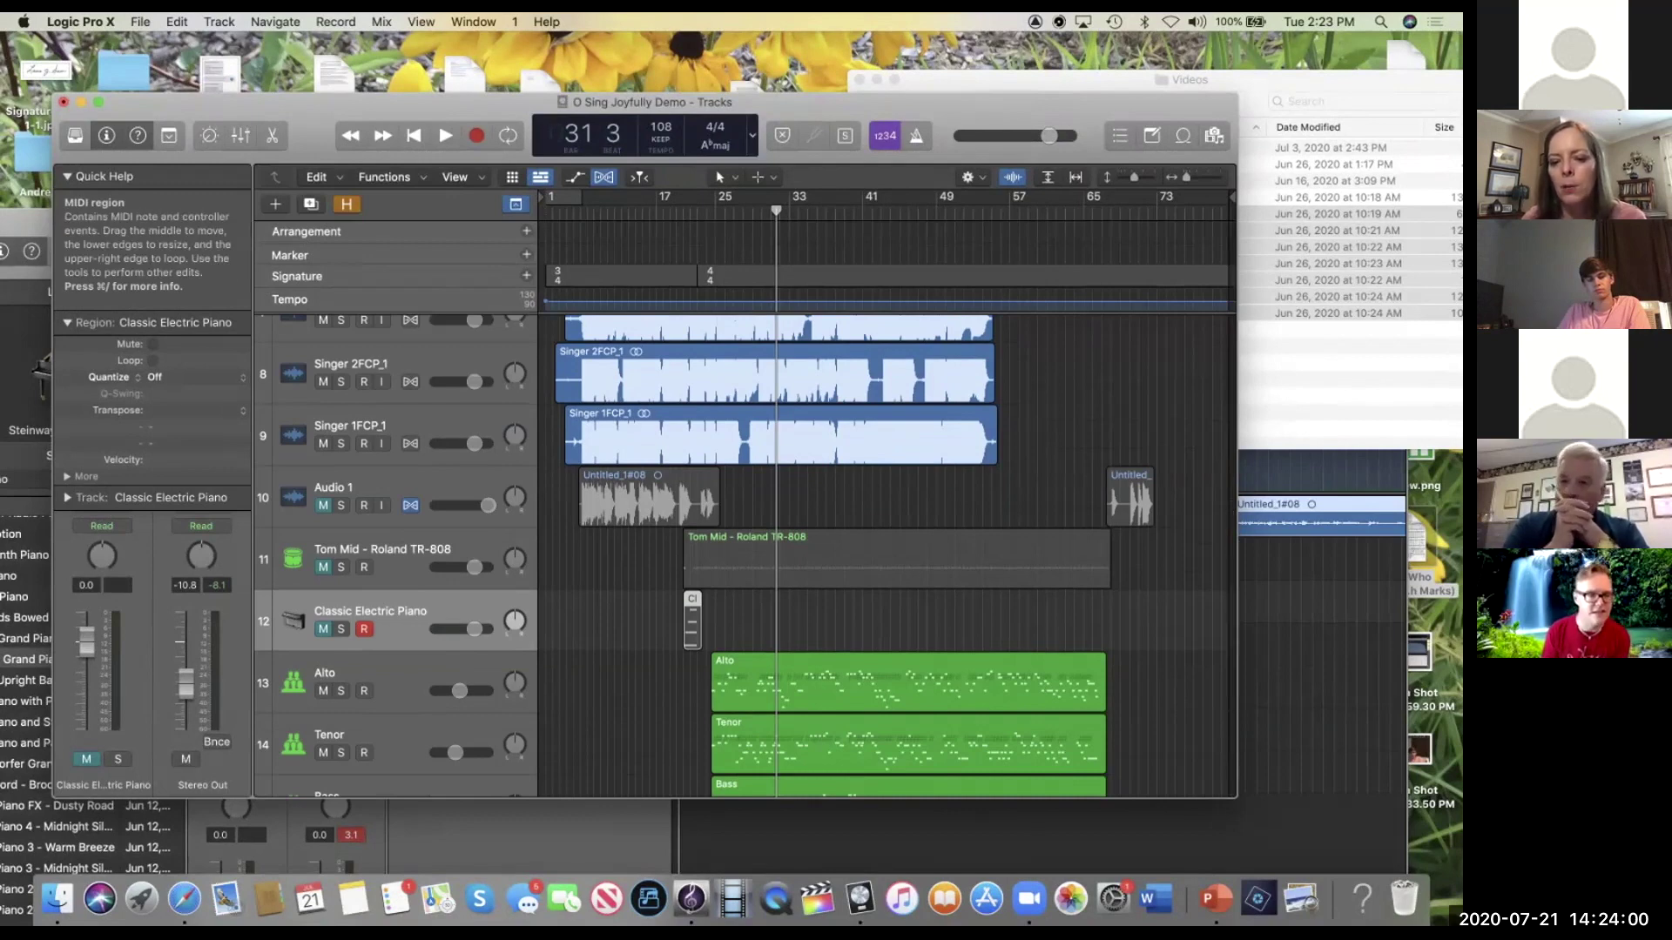
scroll(745, 558, down, 1)
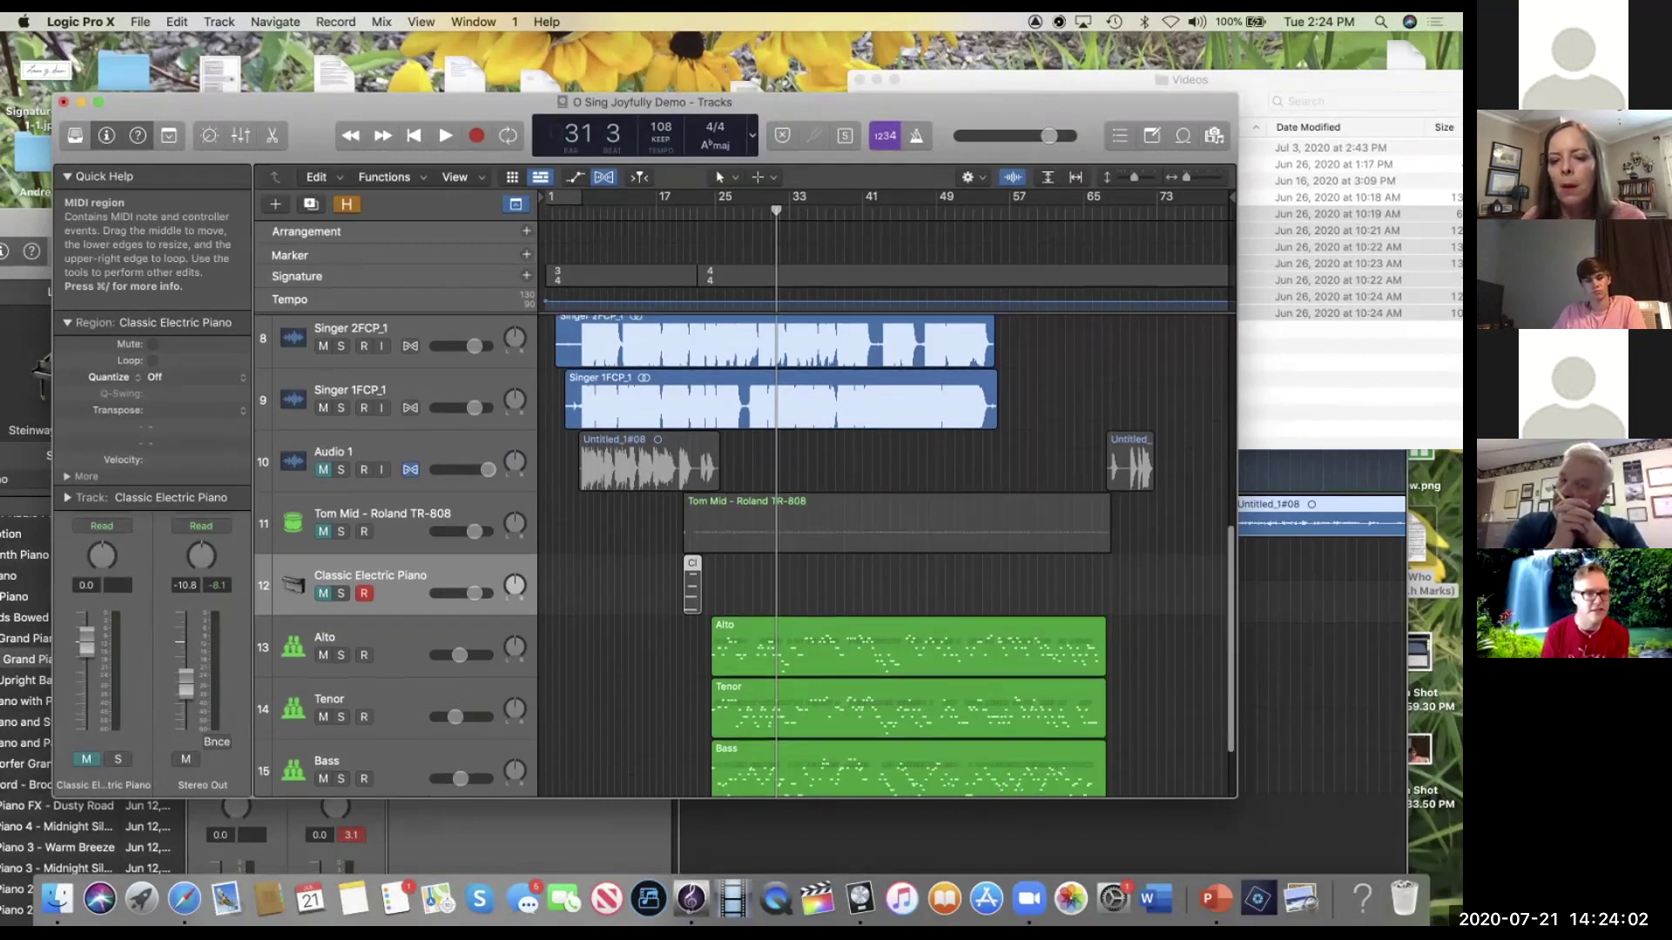
scroll(870, 558, up, 1)
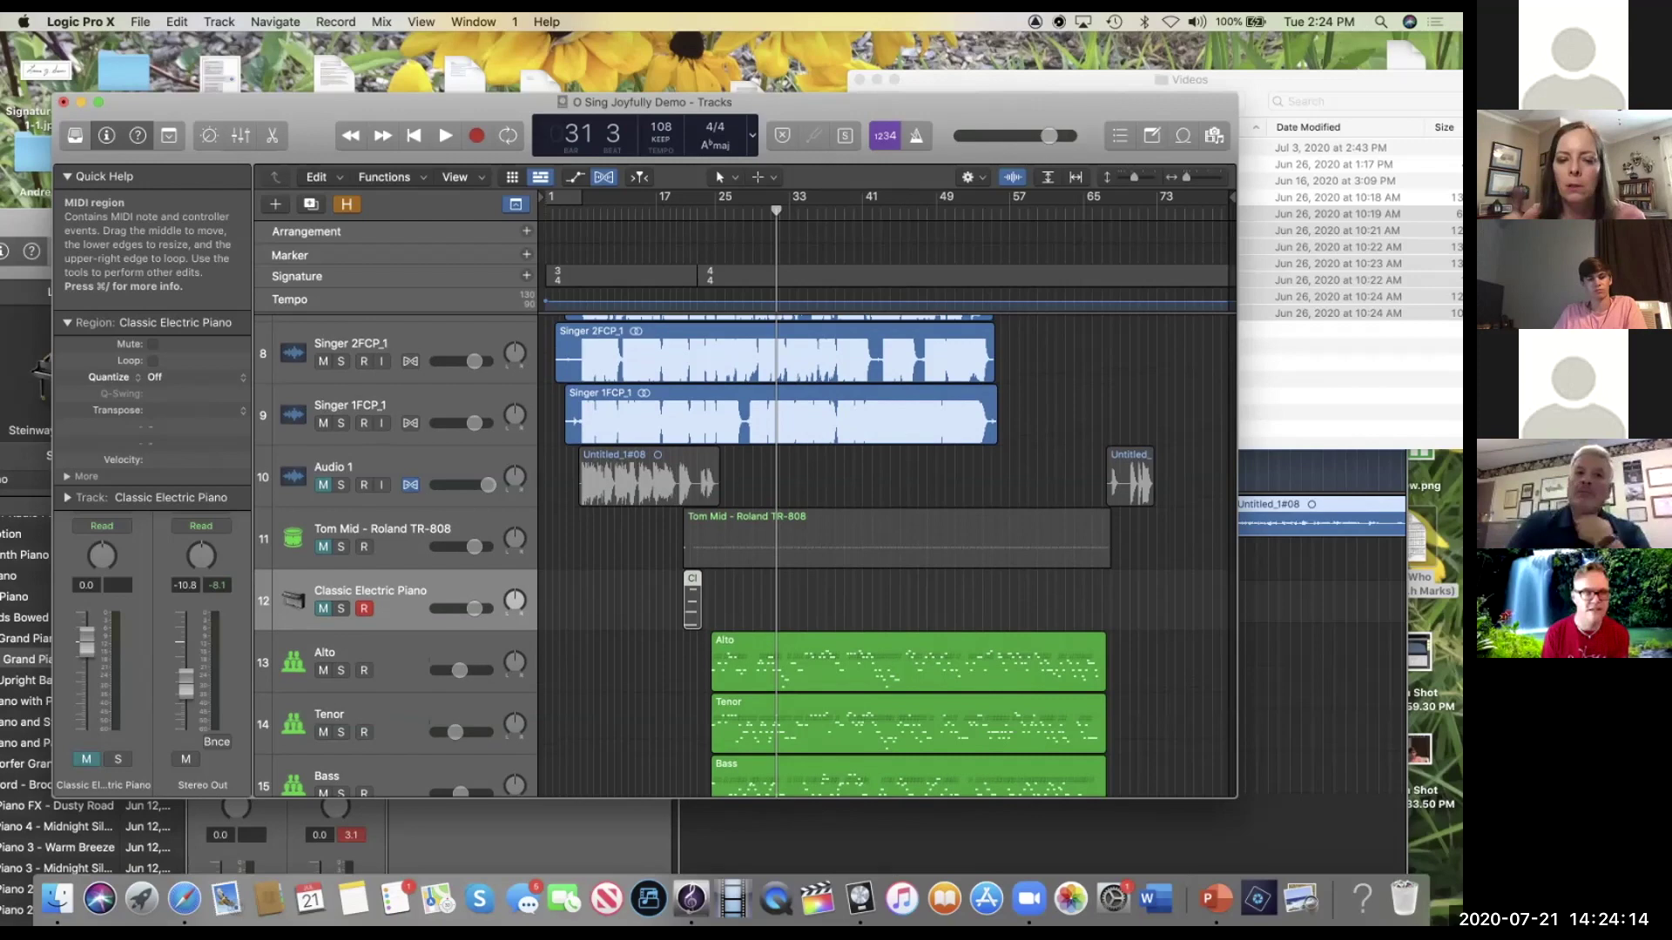
scroll(784, 557, up, 10)
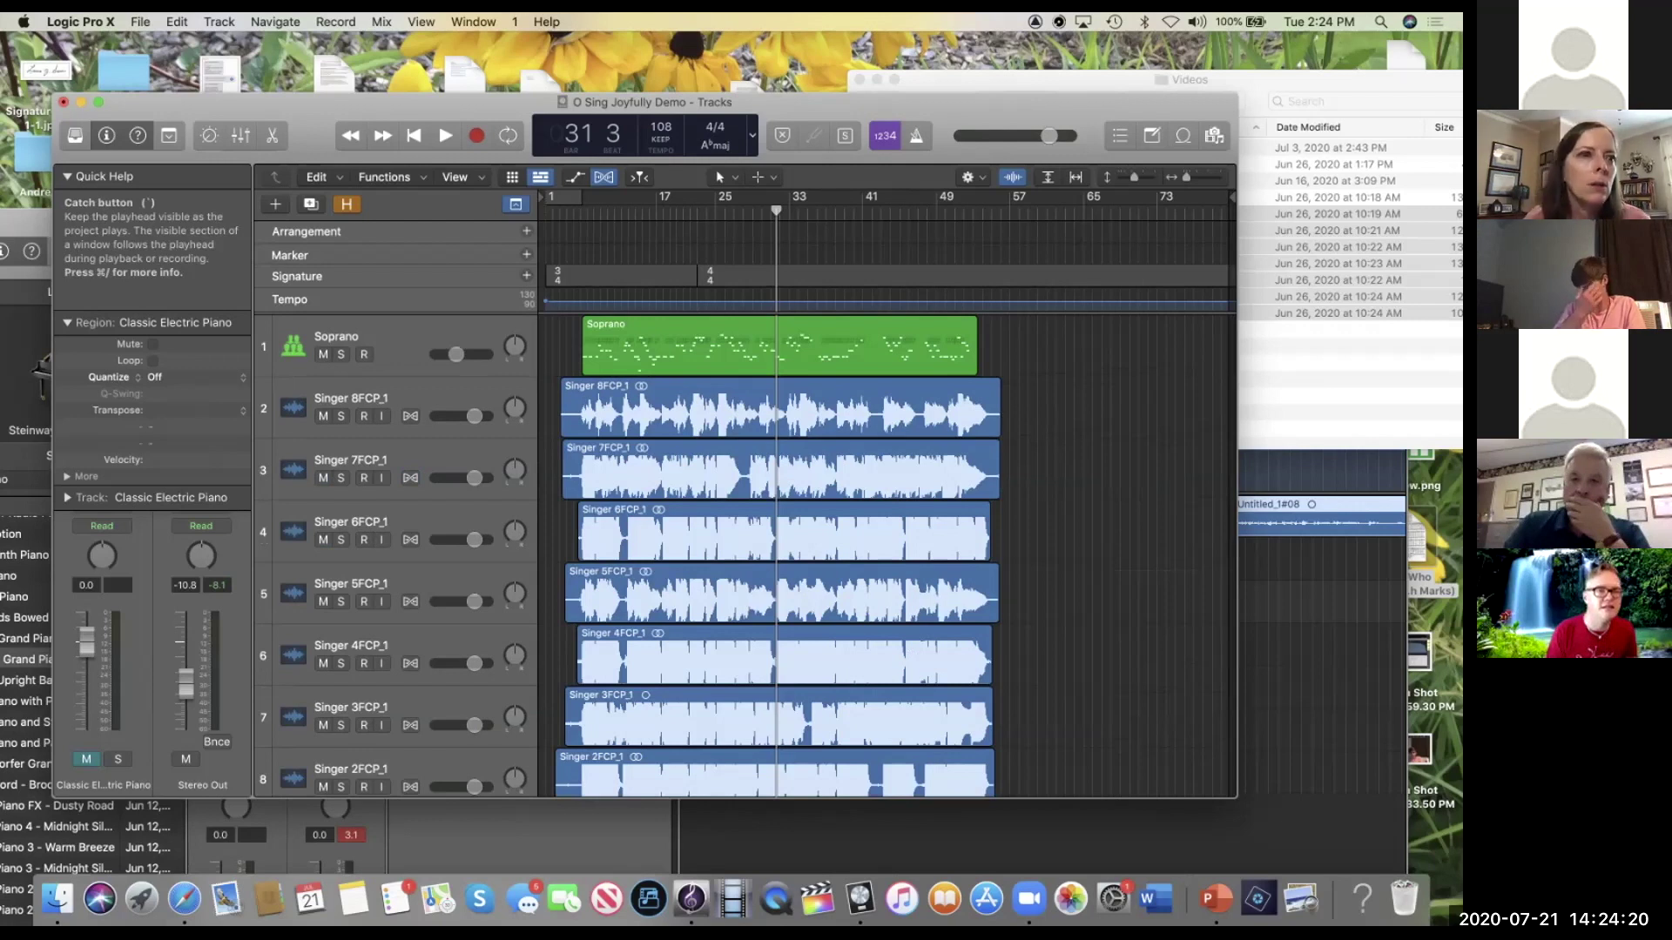
Step: Open the recent project "Guide Me, O Thou Great Jehovah" while keeping the O Sing Joyfully Demo project open
click(141, 22)
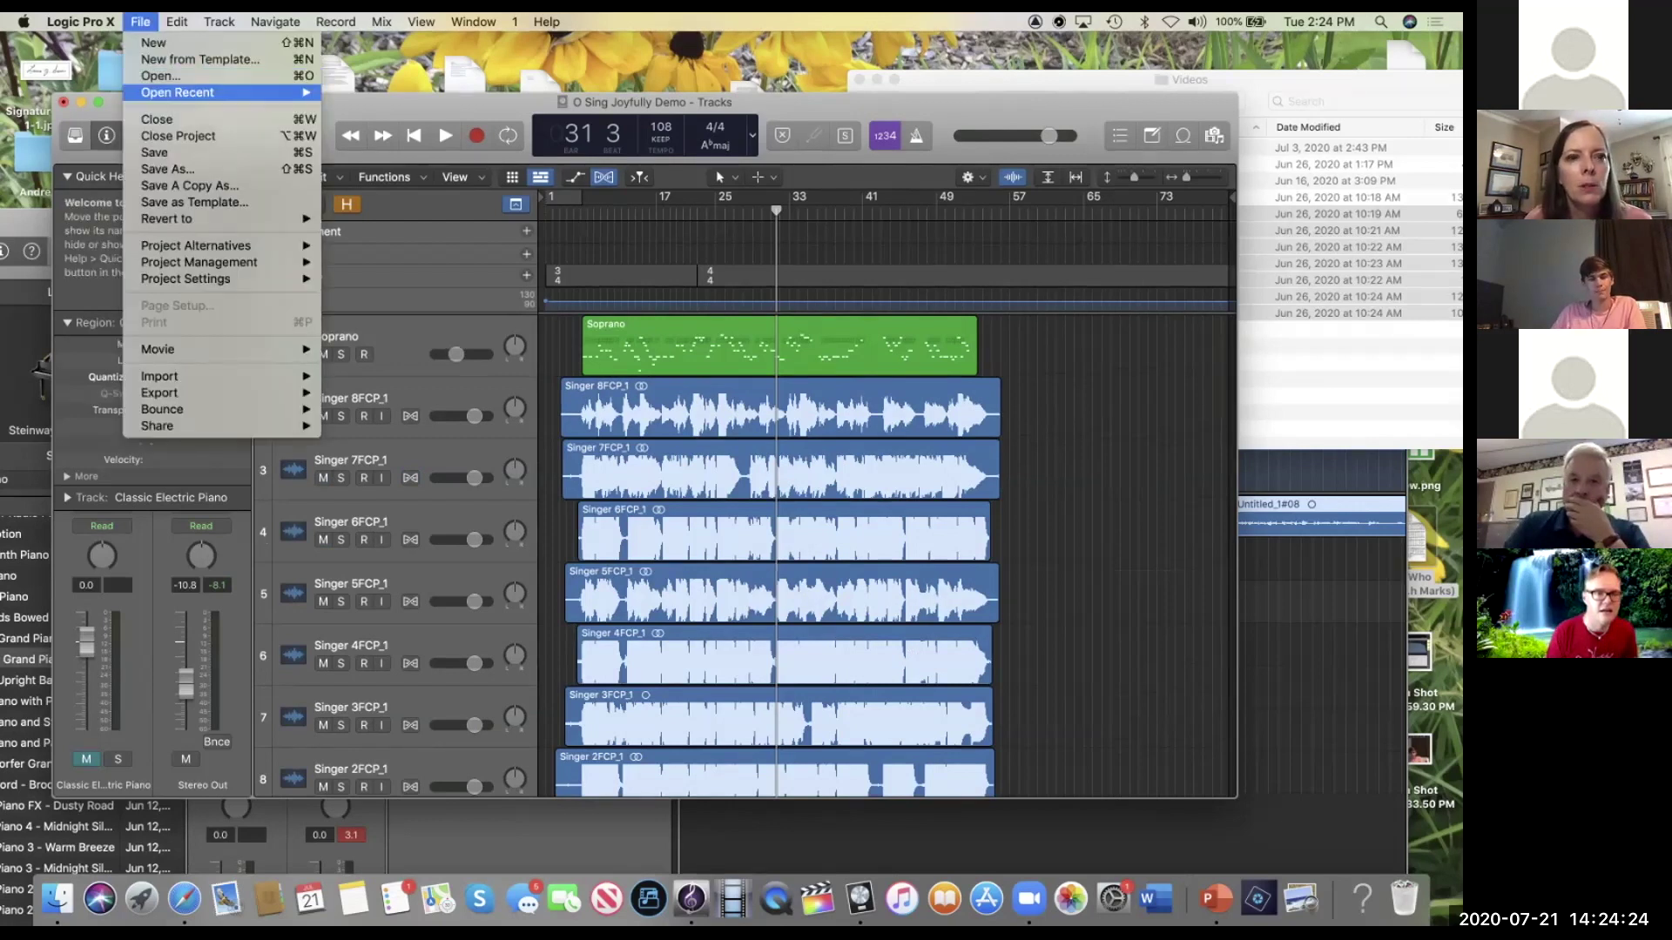
mouse_move(217, 92)
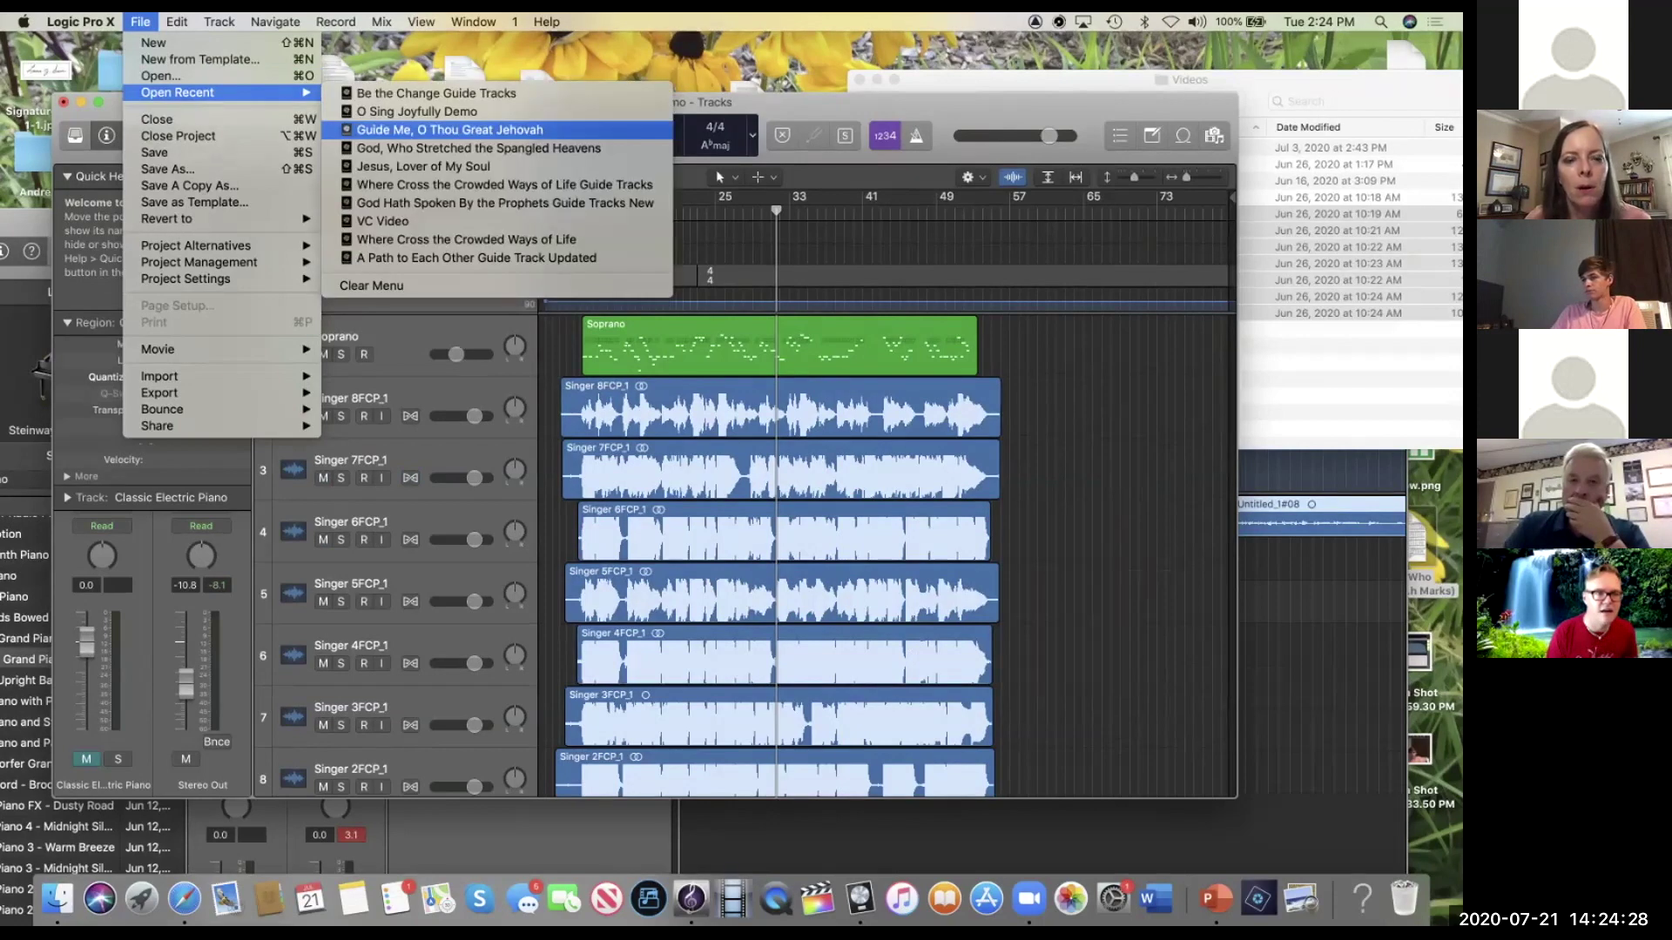
click(450, 129)
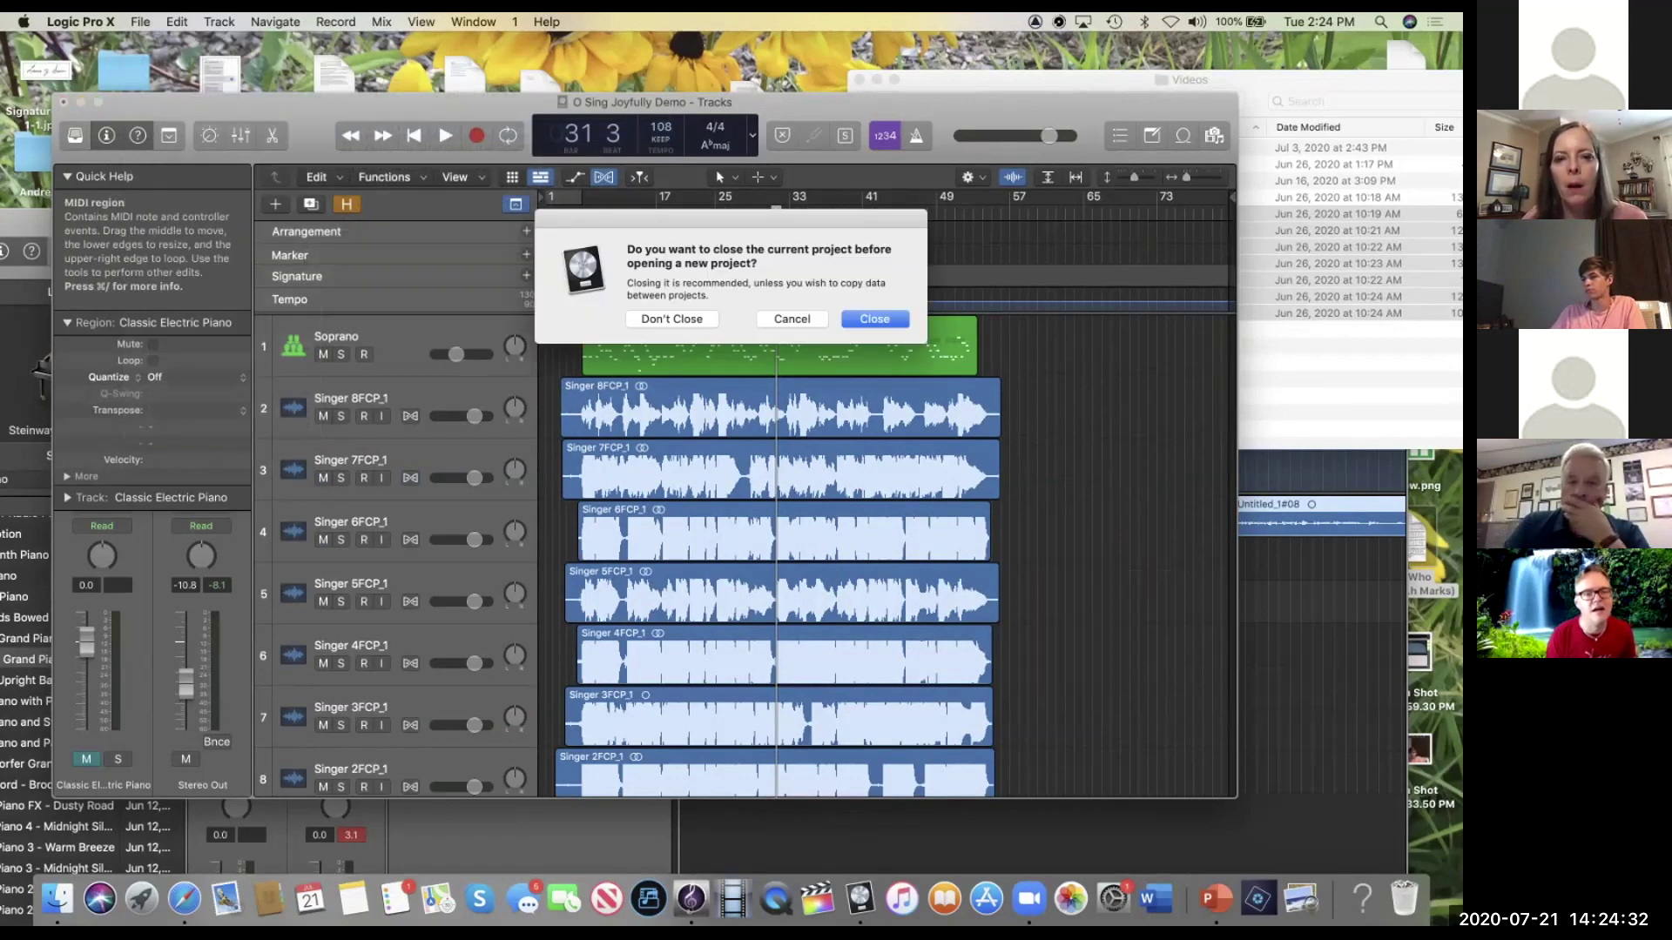
key(Return)
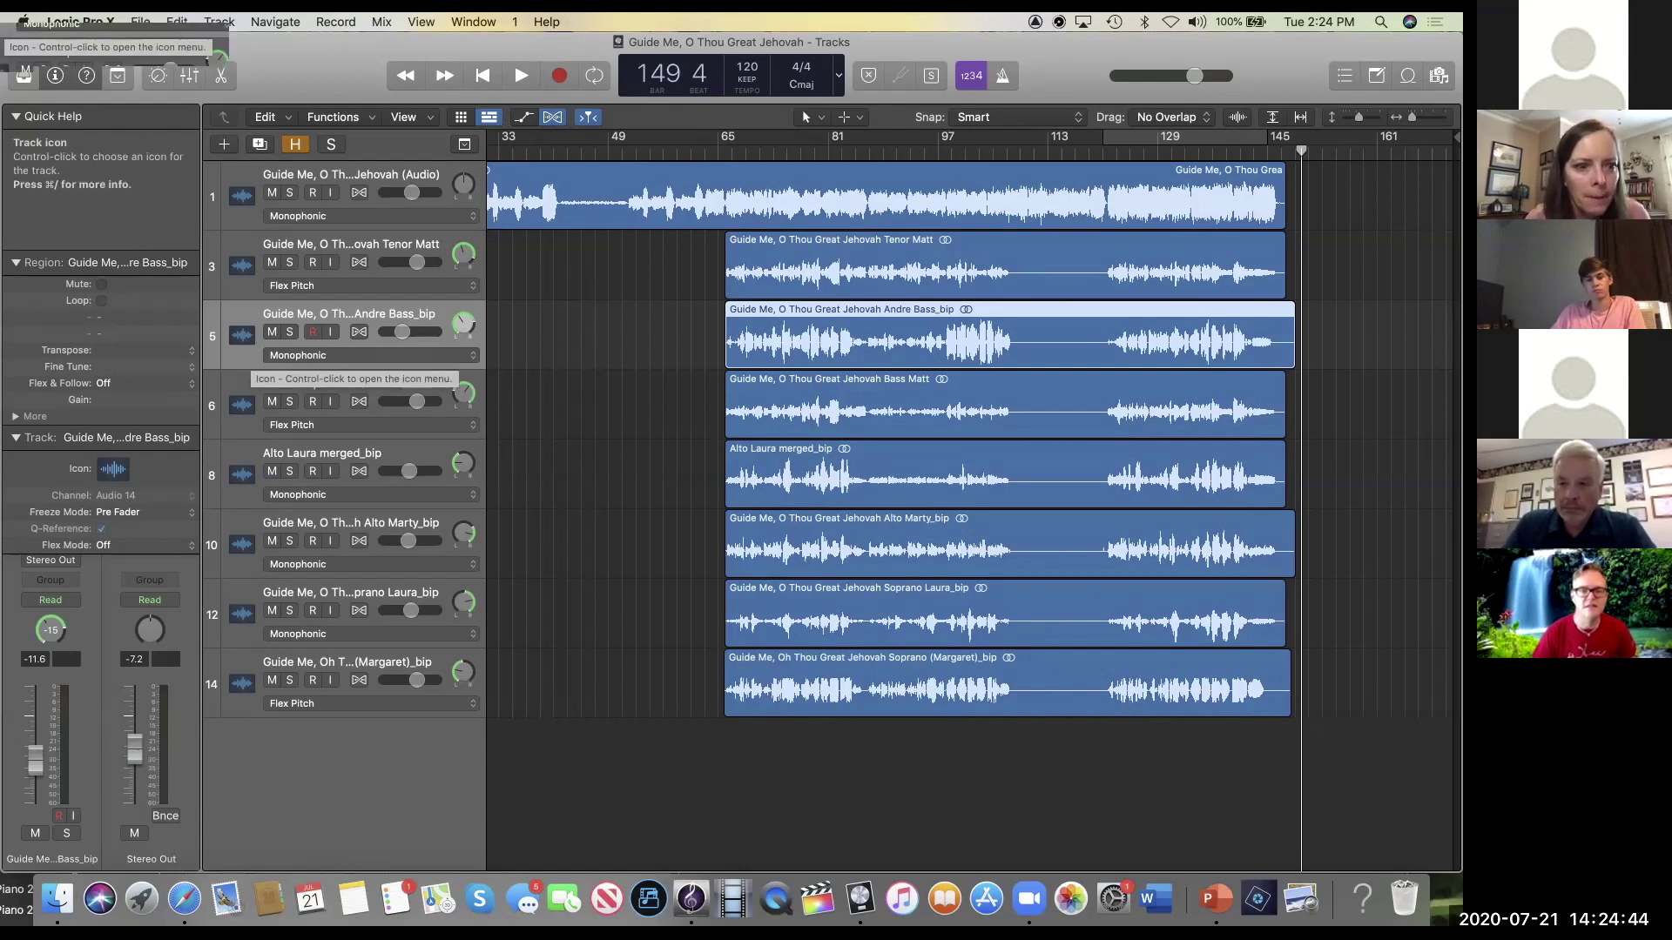
Step: Hide tracks 5, 8 and 10, one bass and two alto recordings, in the Guide Me, O Thou Great Jehovah project
right_click(252, 353)
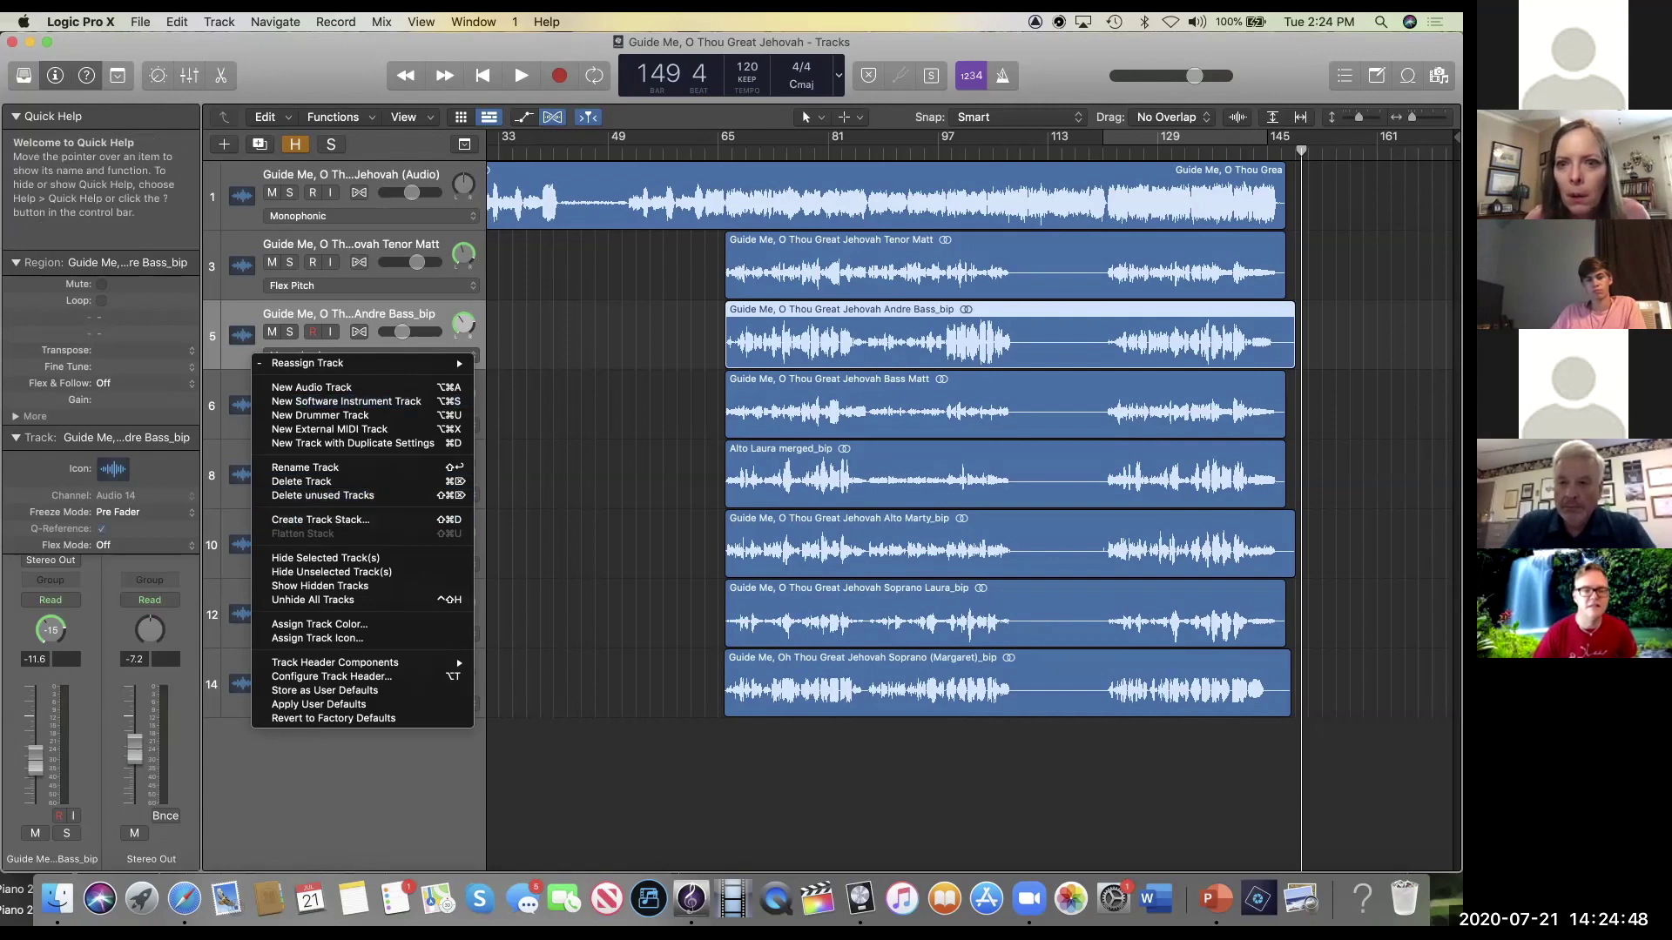
click(301, 481)
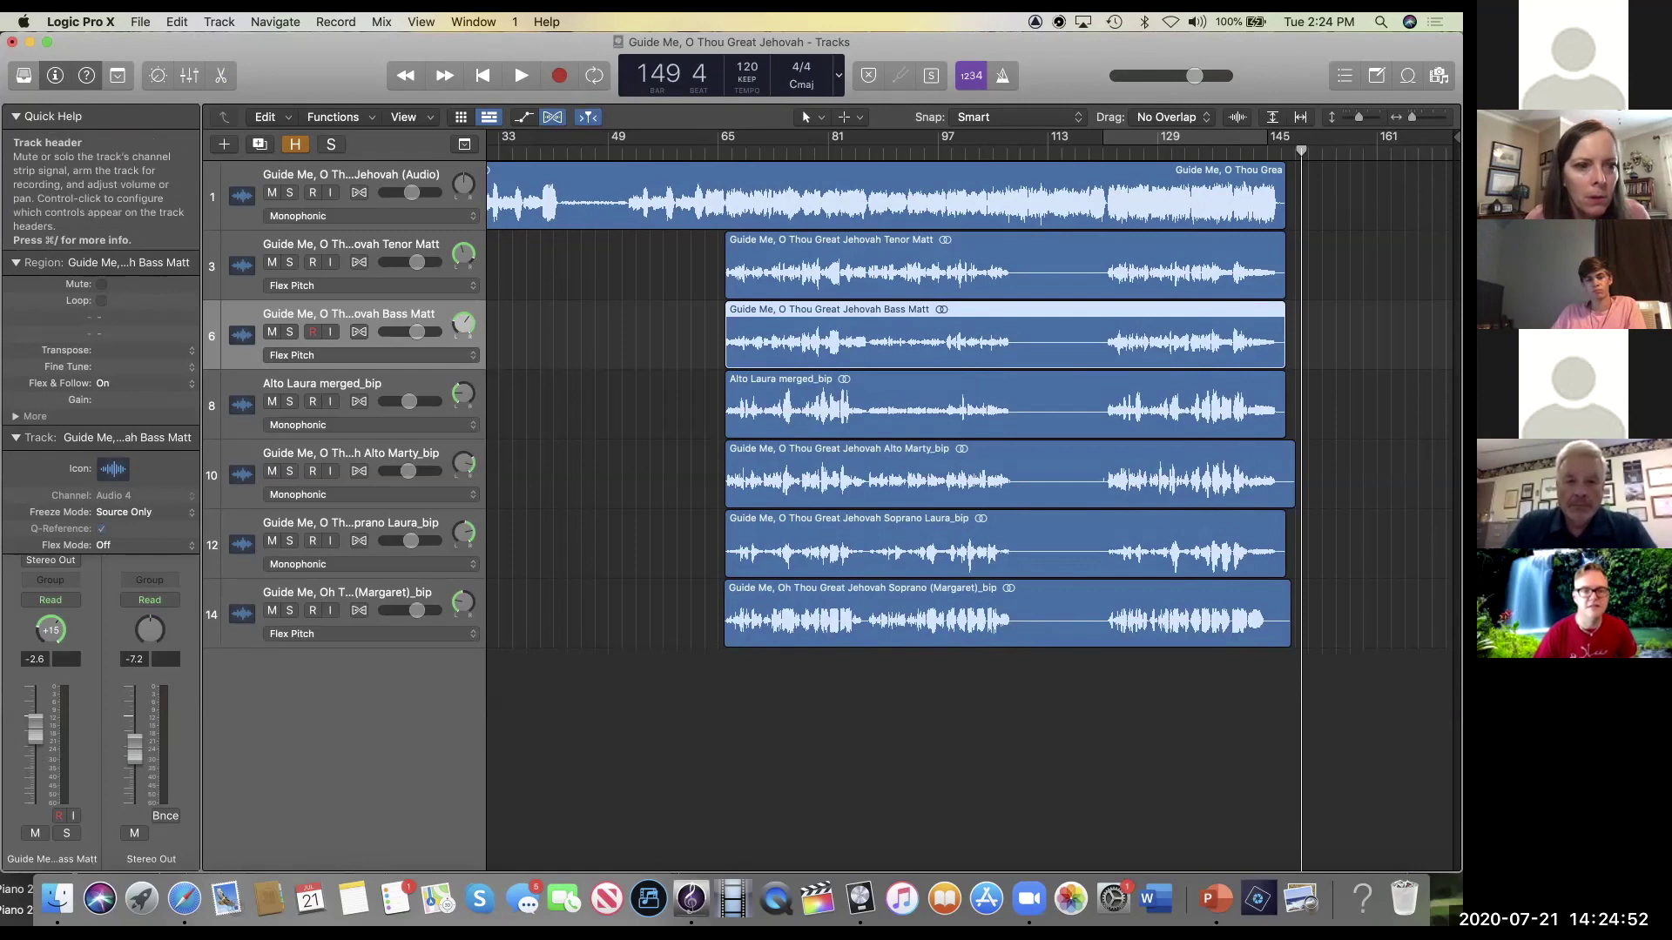
click(241, 405)
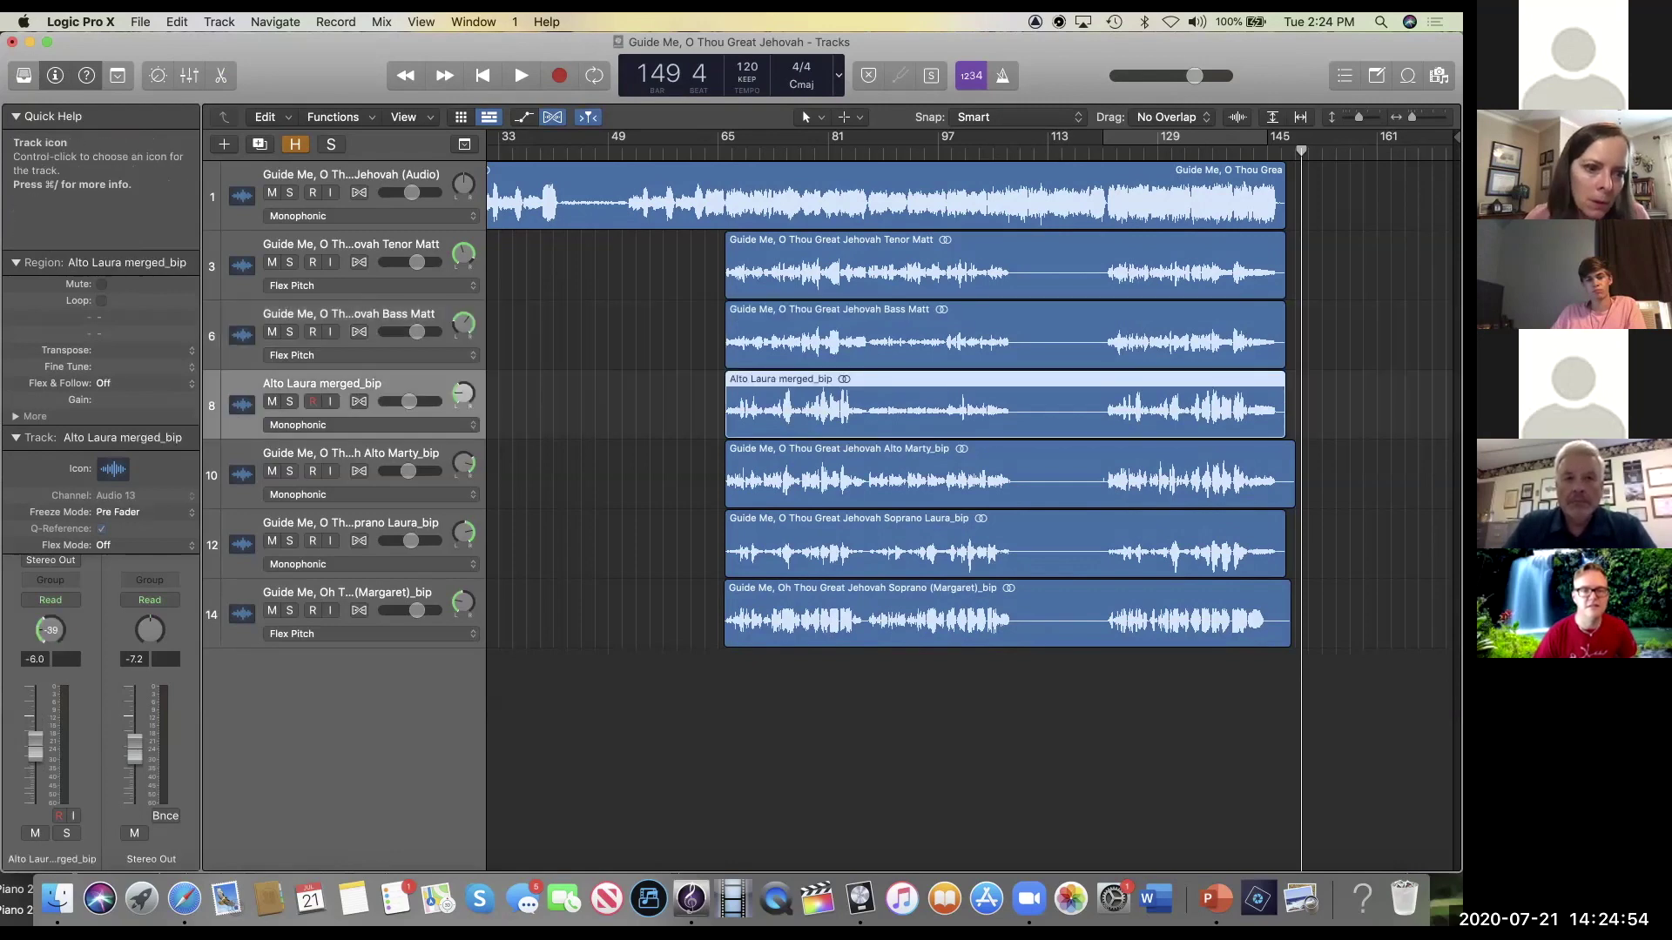
right_click(258, 420)
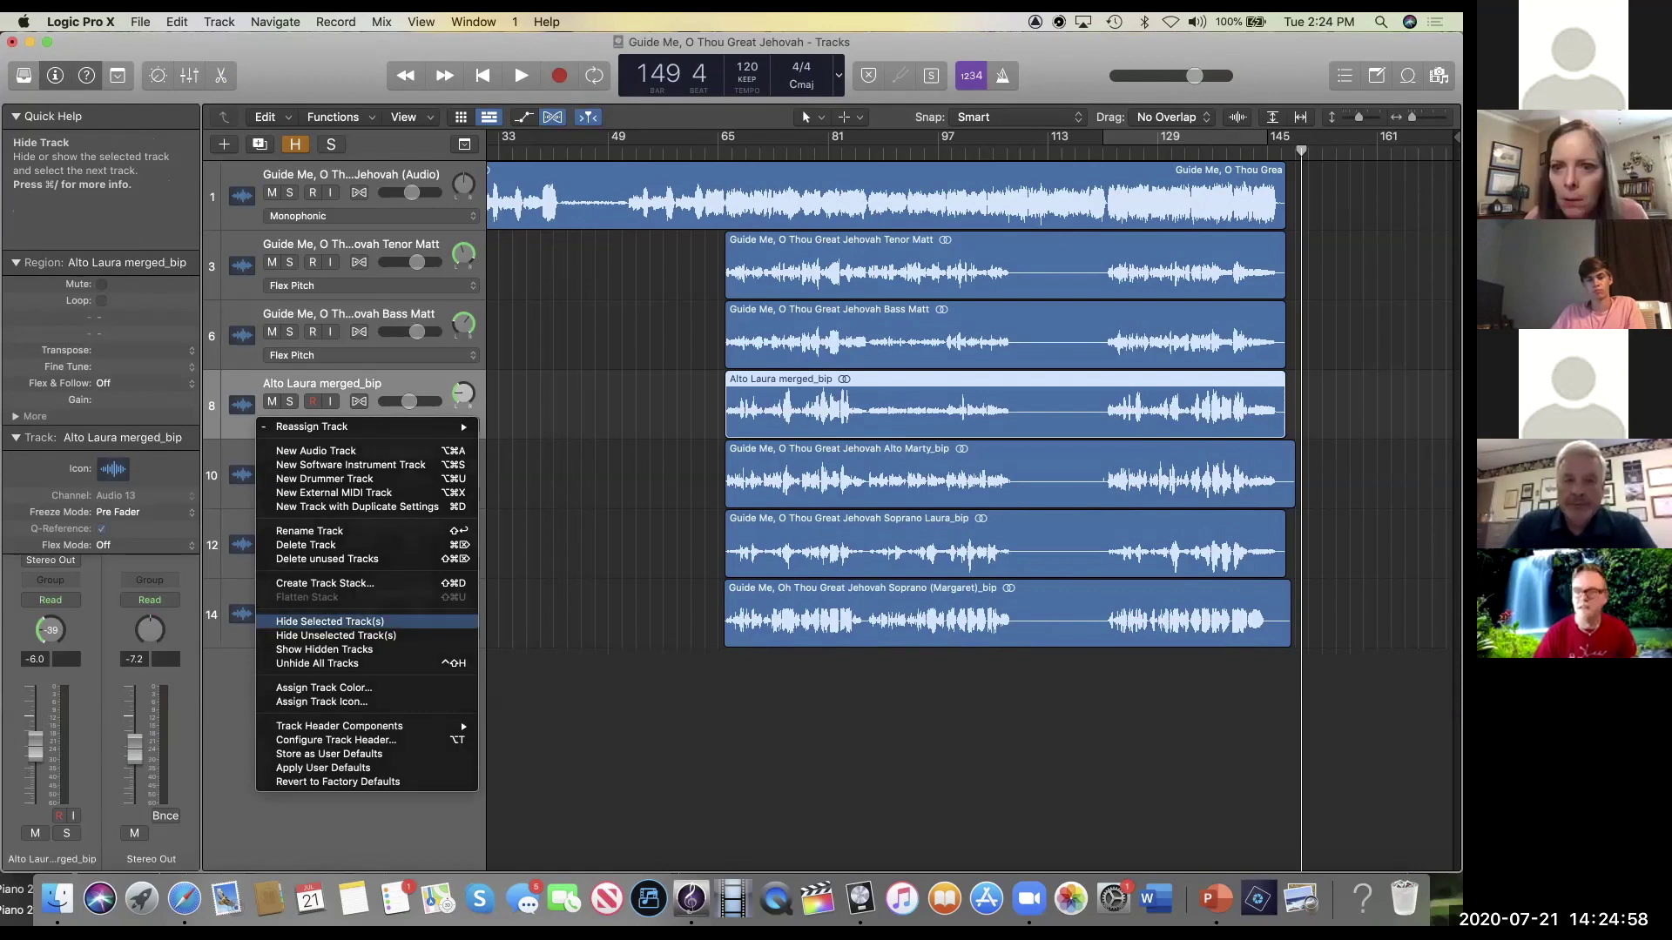
click(330, 621)
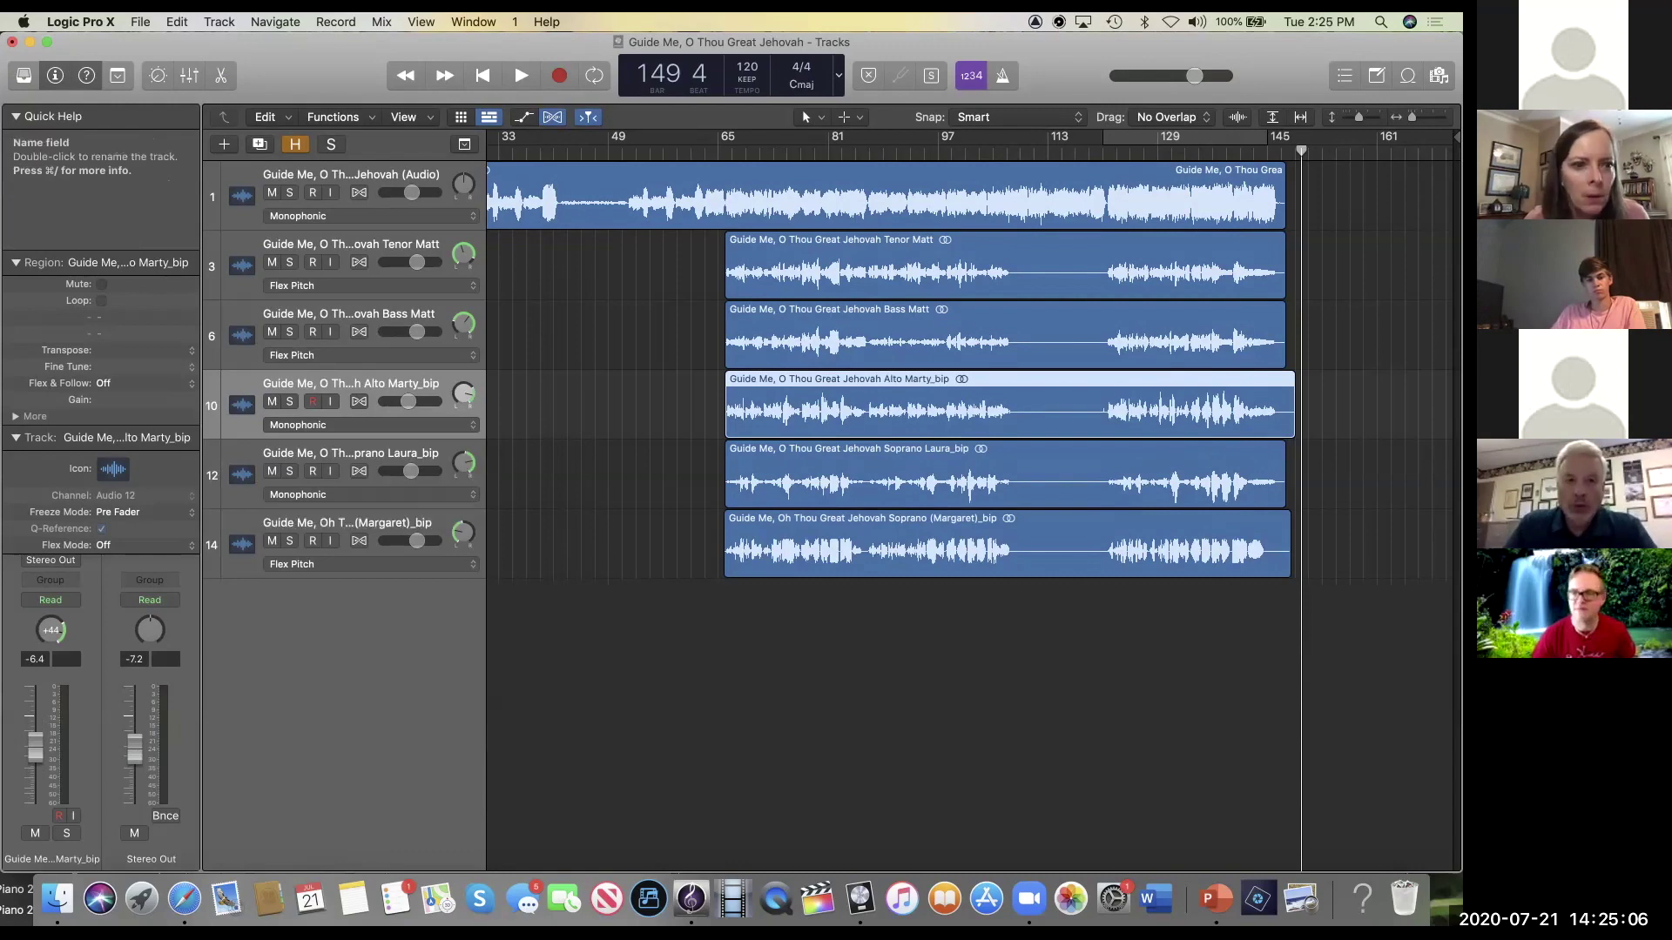
key(super+BackSpace)
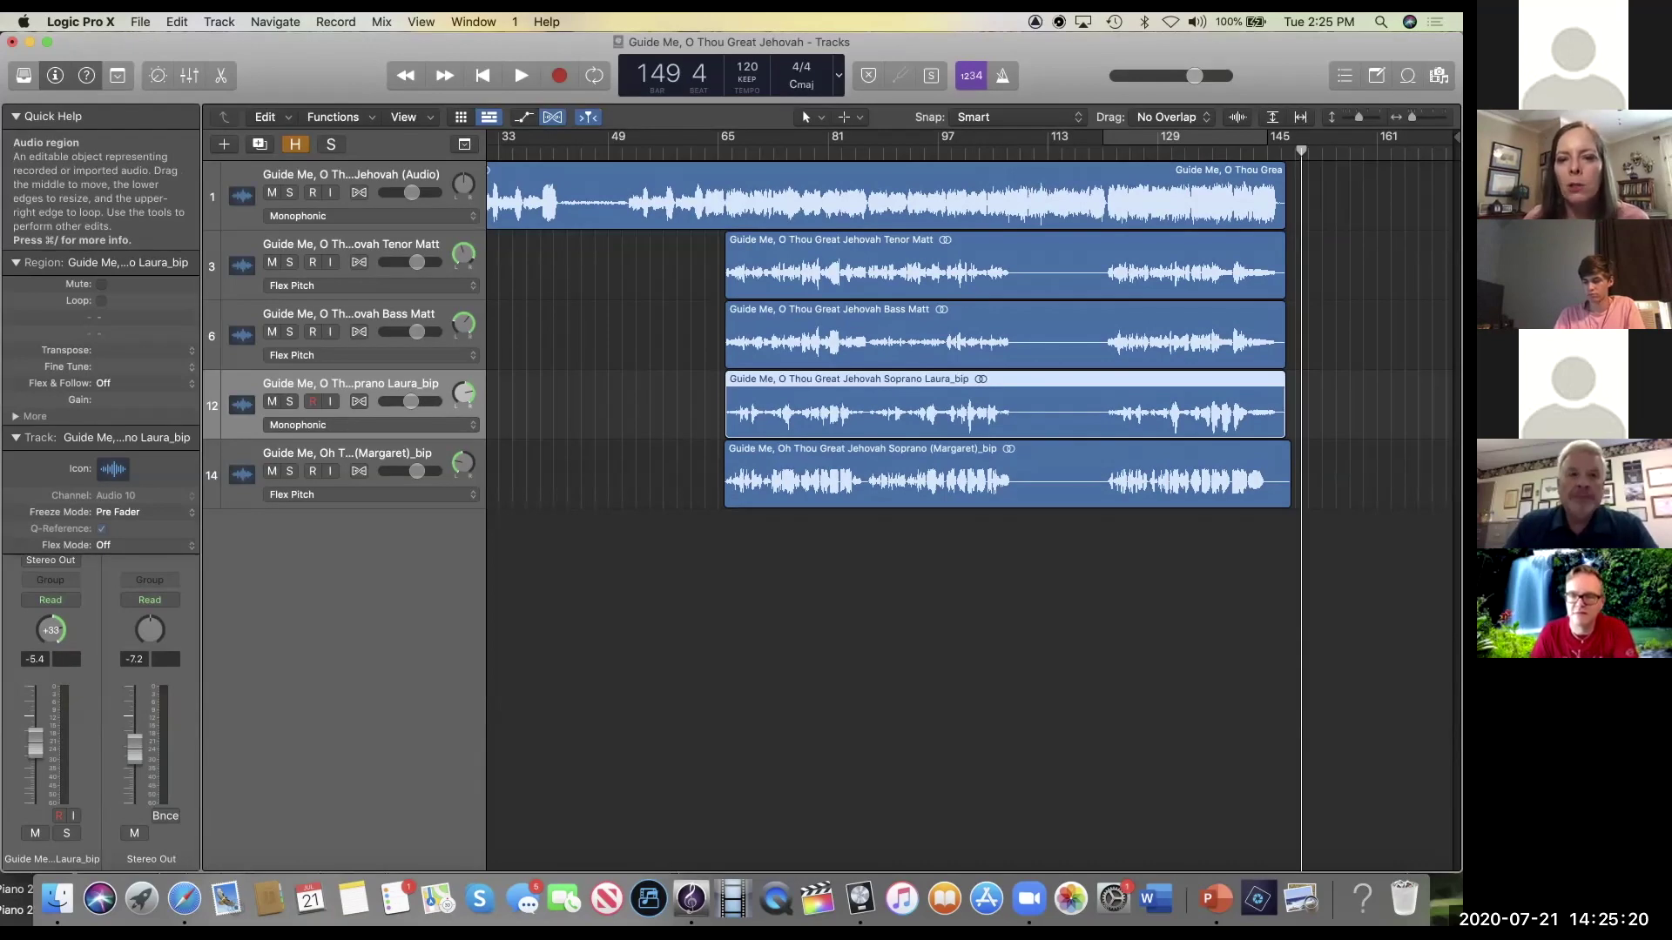
scroll(958, 349, left, 2)
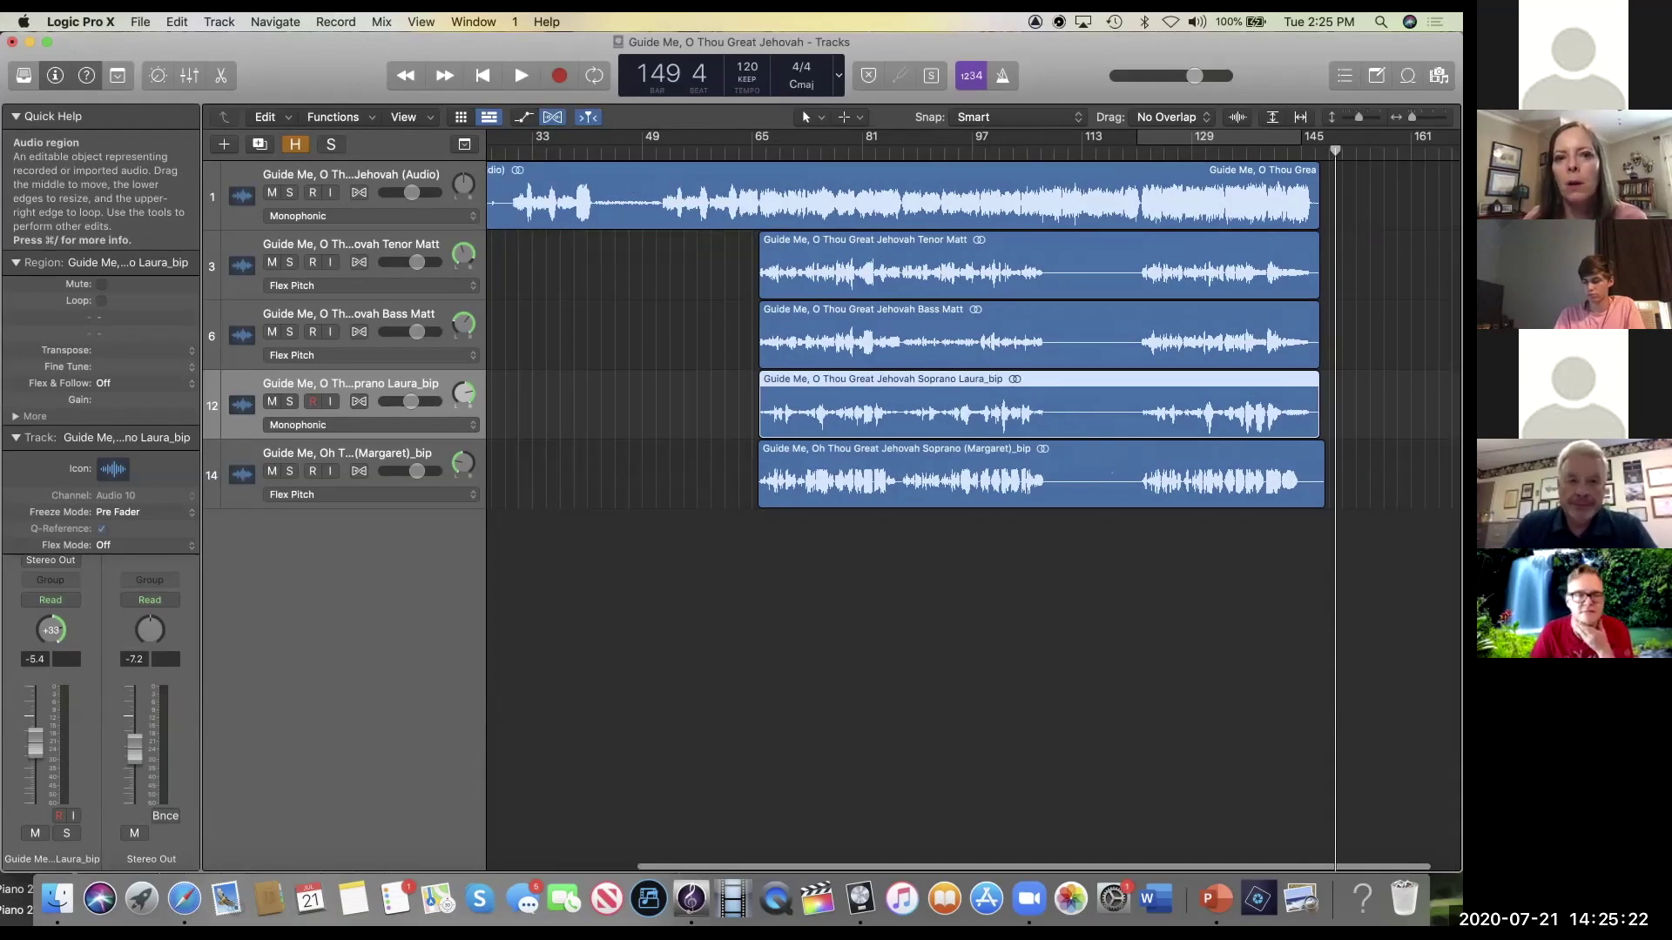
scroll(958, 349, left, 3)
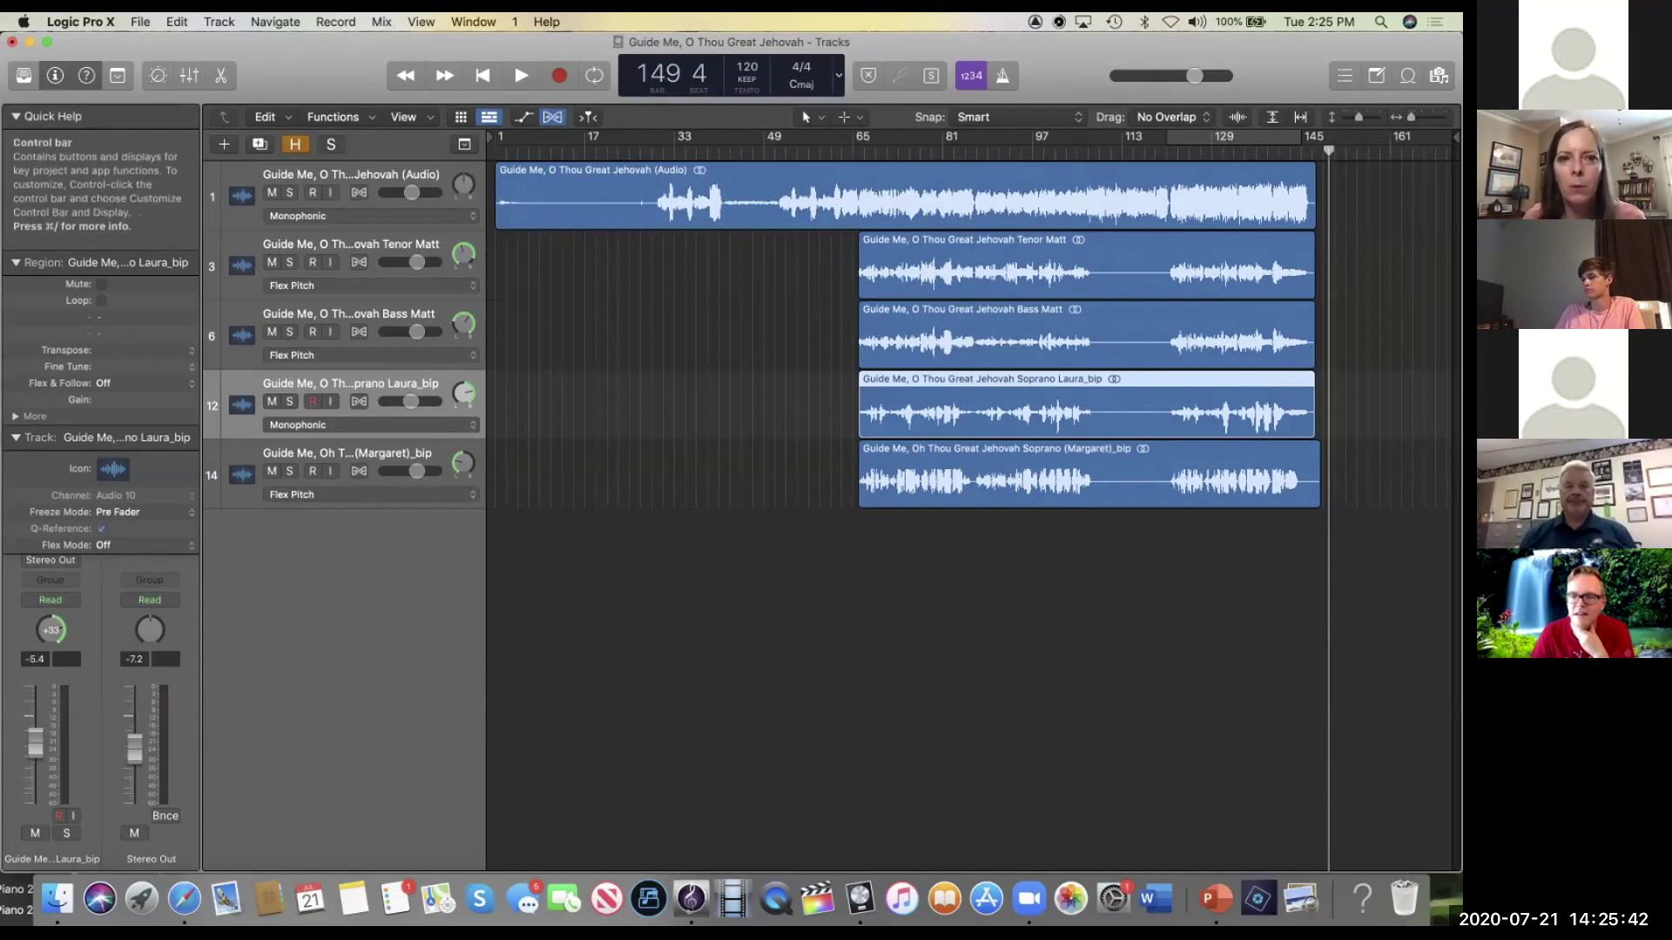
Step: Move the Guide Me, O Thou Great Jehovah window down to uncover its title bar and close the project without saving
drag(731, 42, 728, 78)
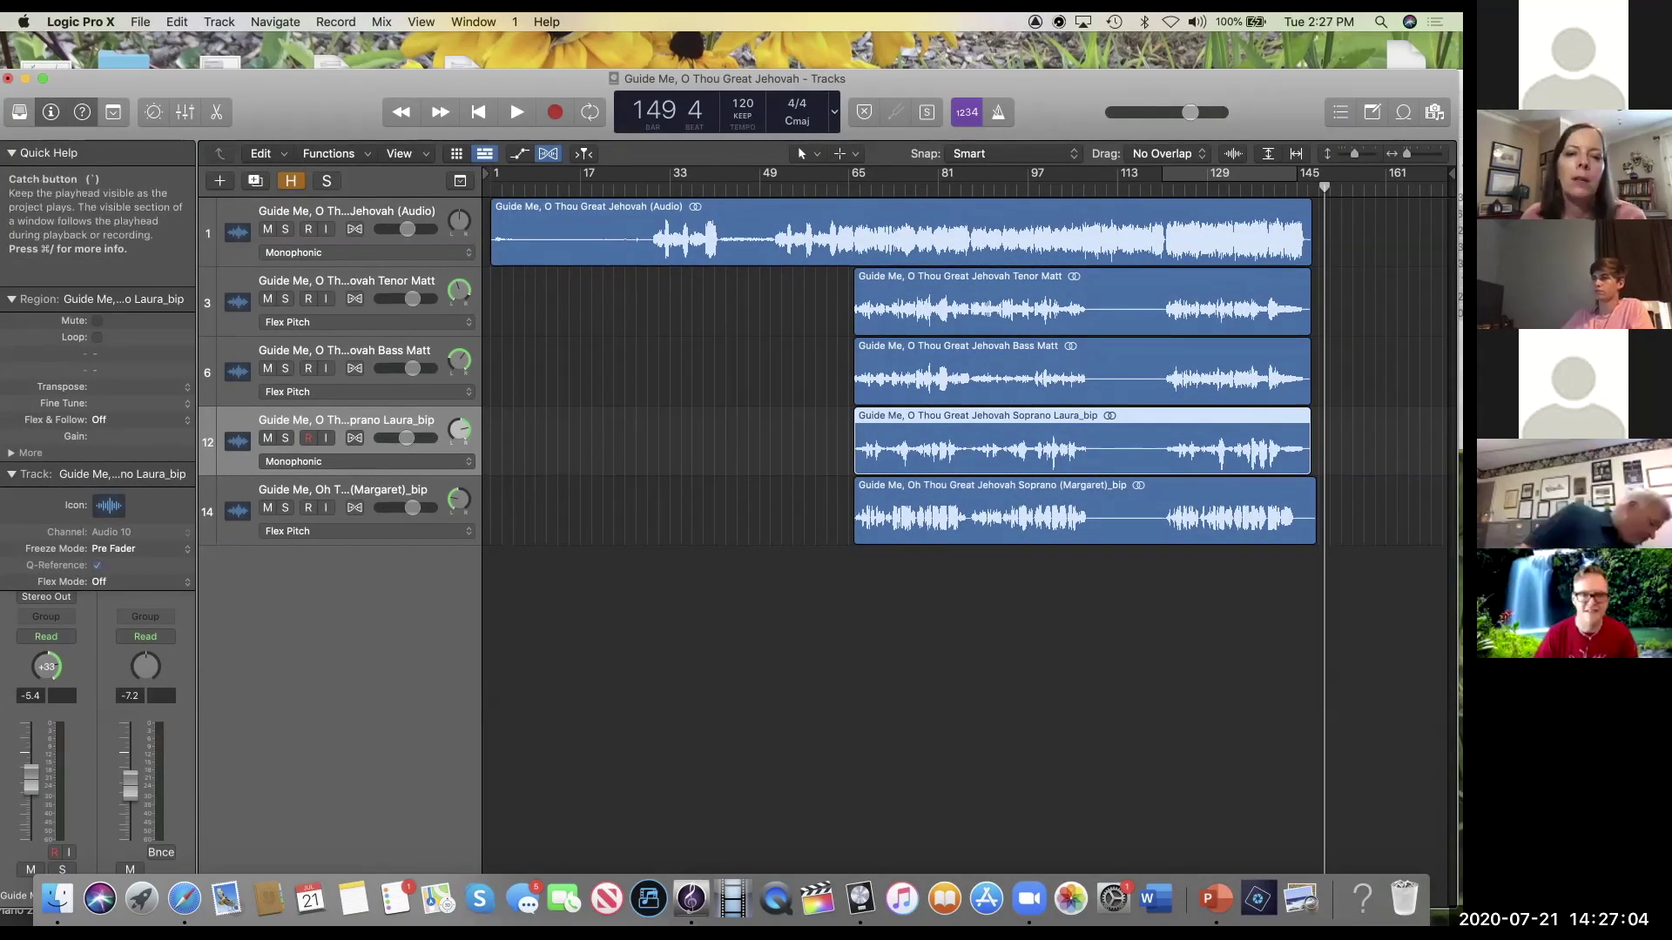
drag(734, 79, 742, 119)
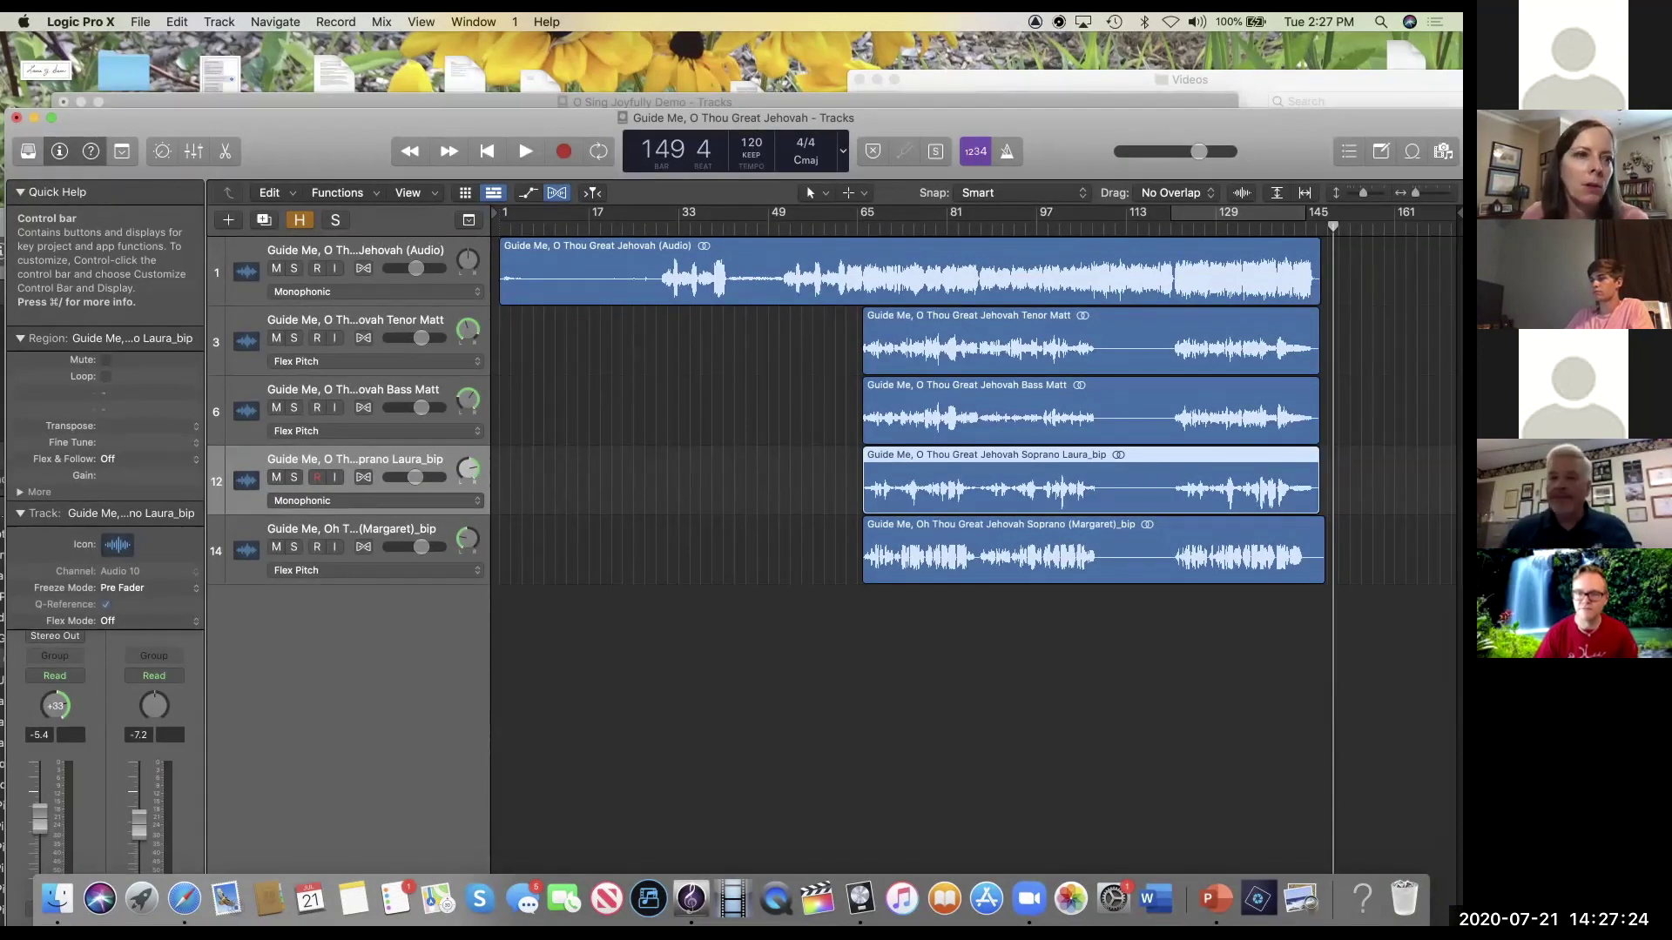
drag(743, 118, 780, 144)
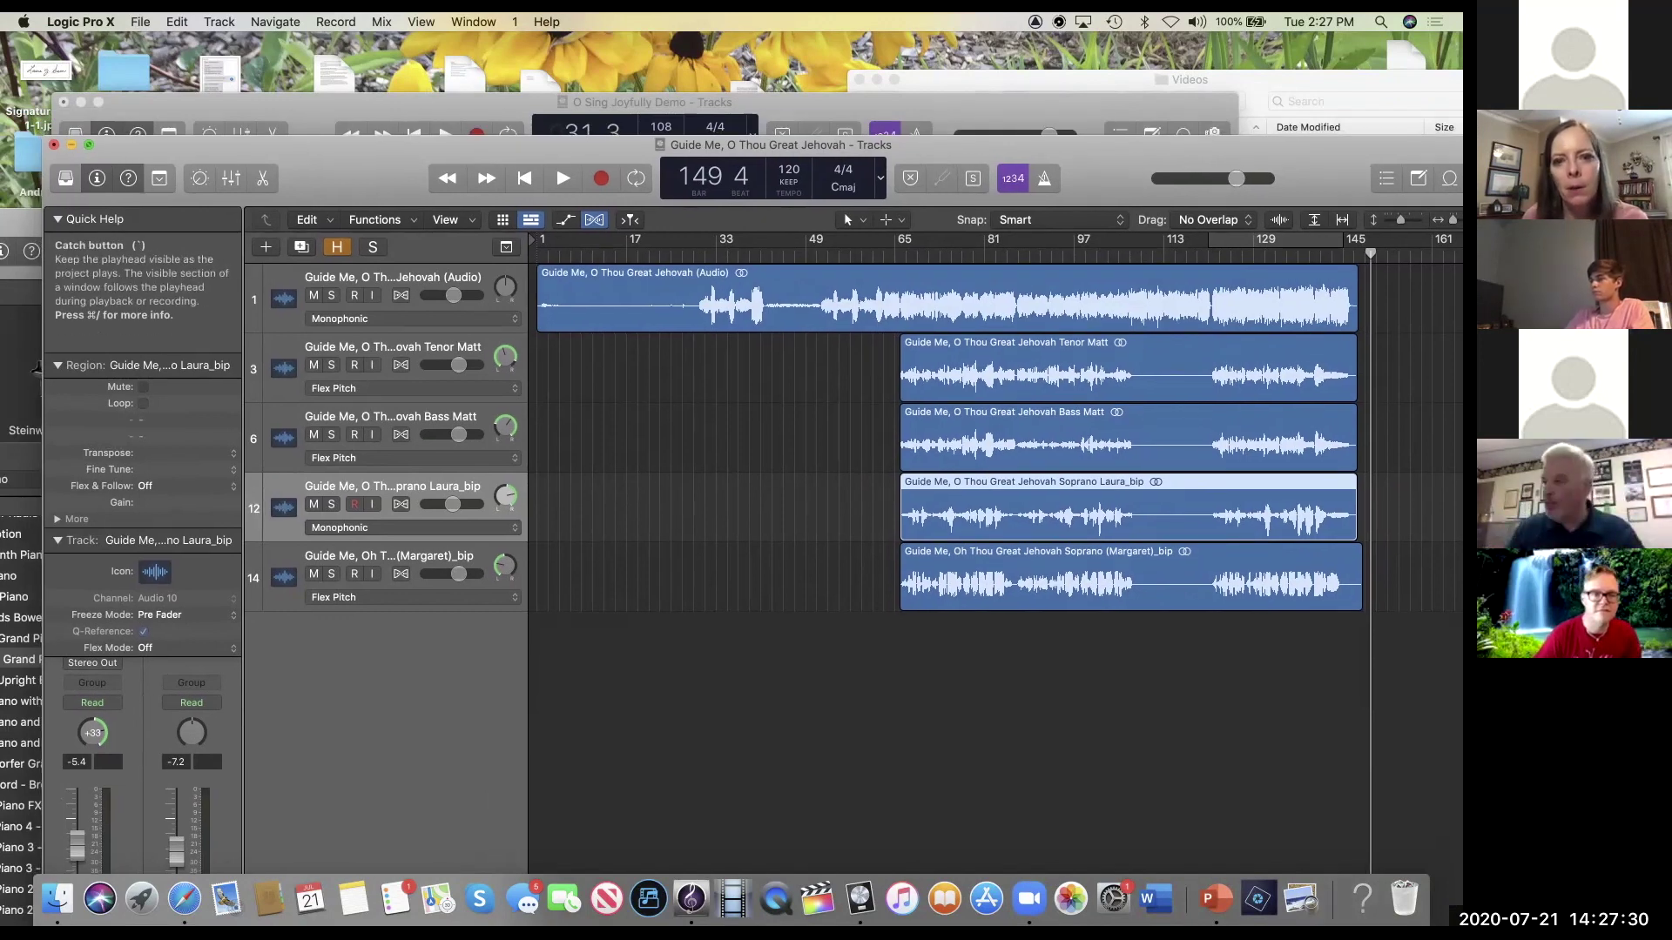
click(54, 145)
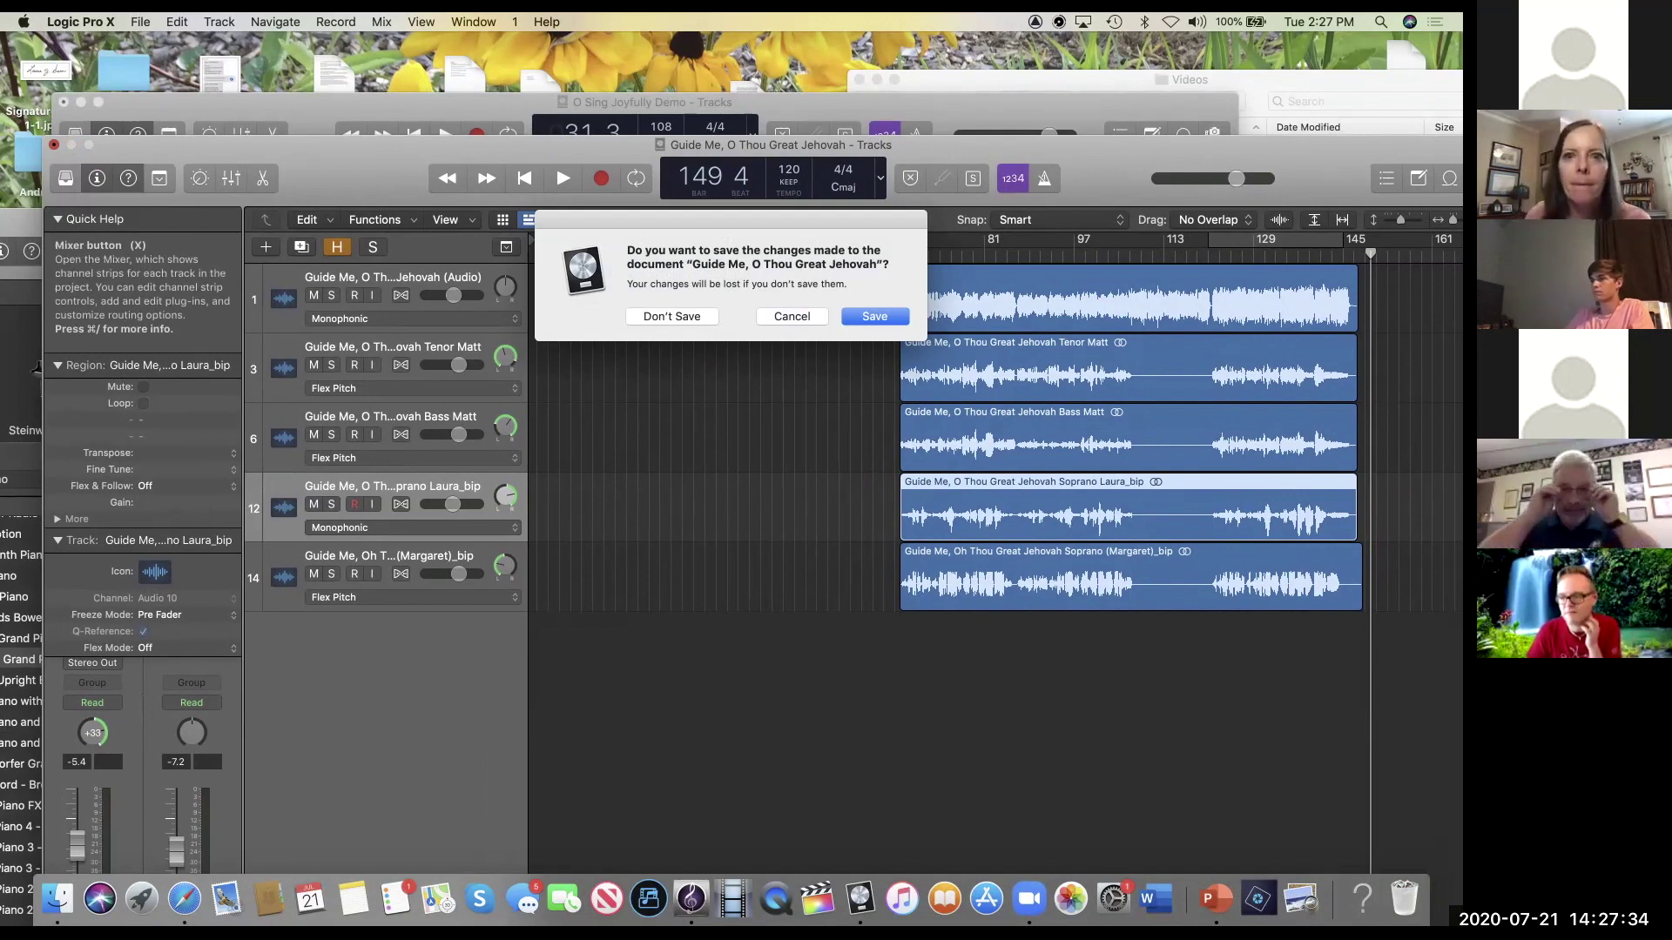
key(super+d)
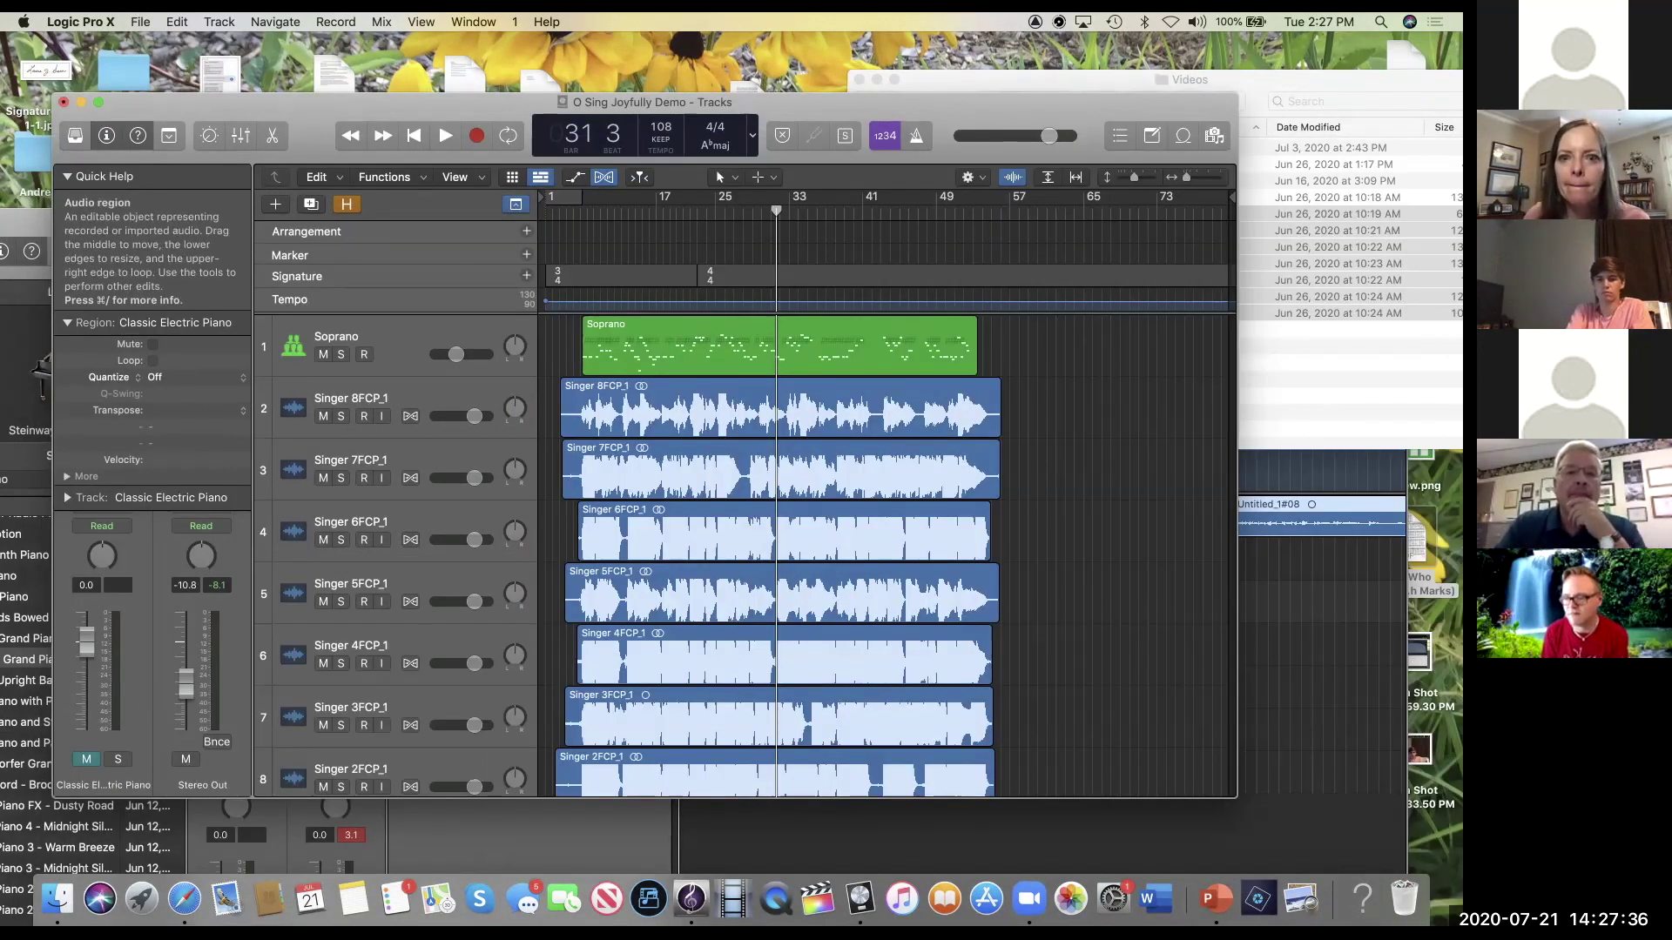
Step: Reopen the recent project "Guide Me, O Thou Great Jehovah" without closing O Sing Joyfully Demo
mouse_move(645, 103)
mouse_down()
mouse_move(653, 122)
mouse_move(657, 99)
mouse_up()
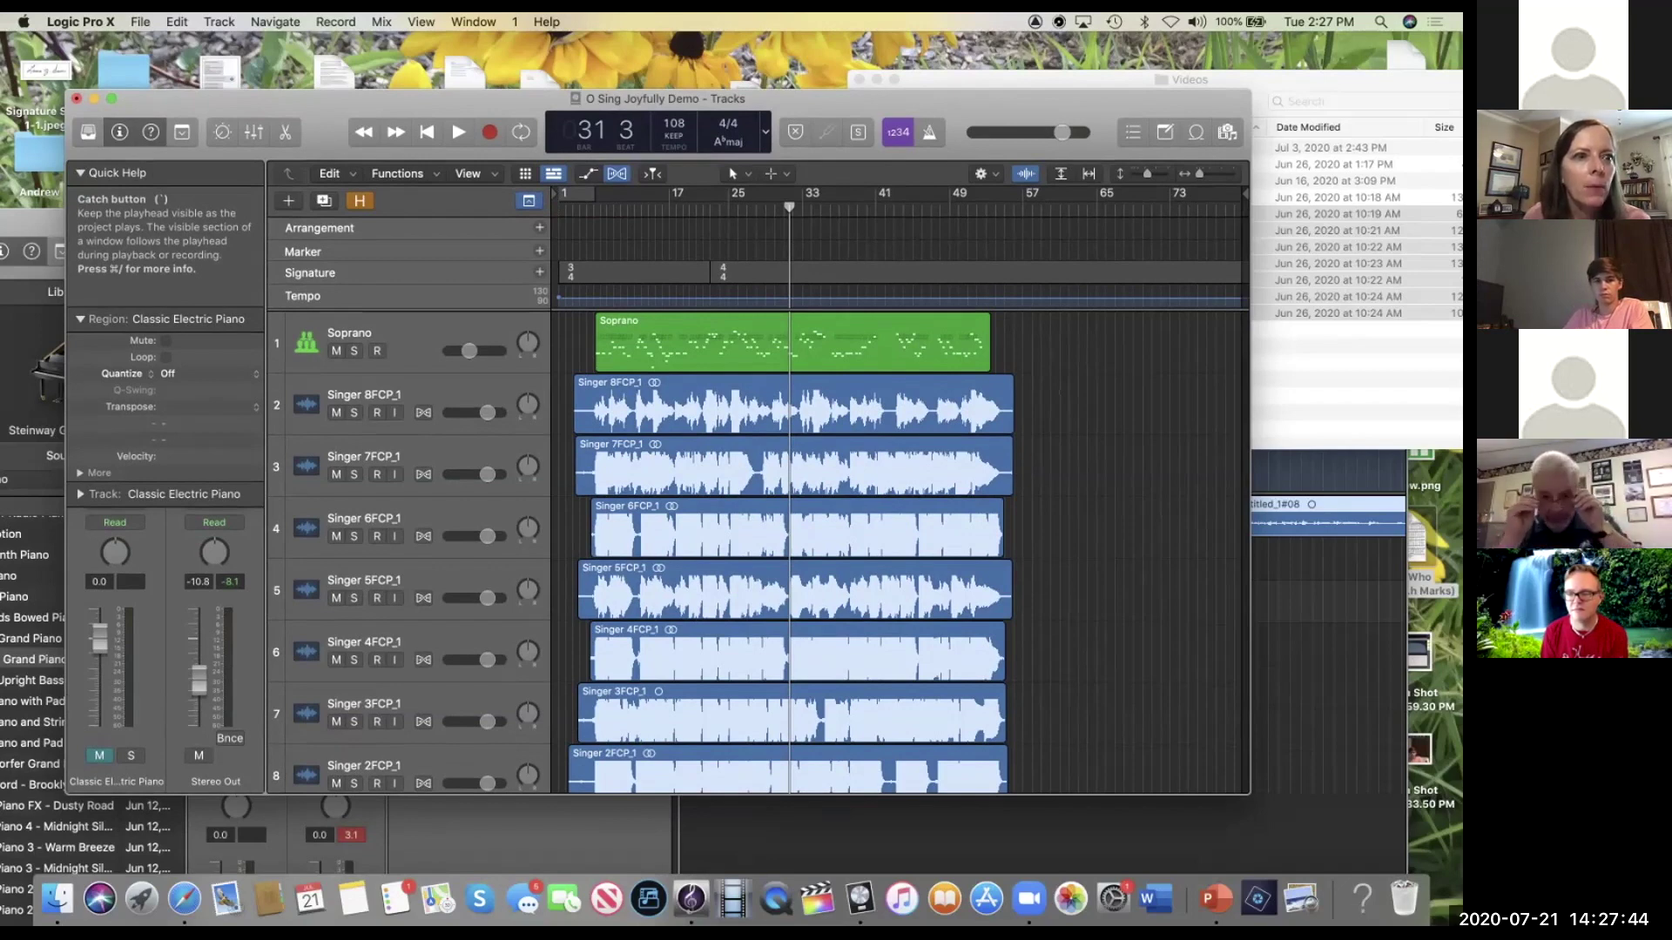
click(140, 22)
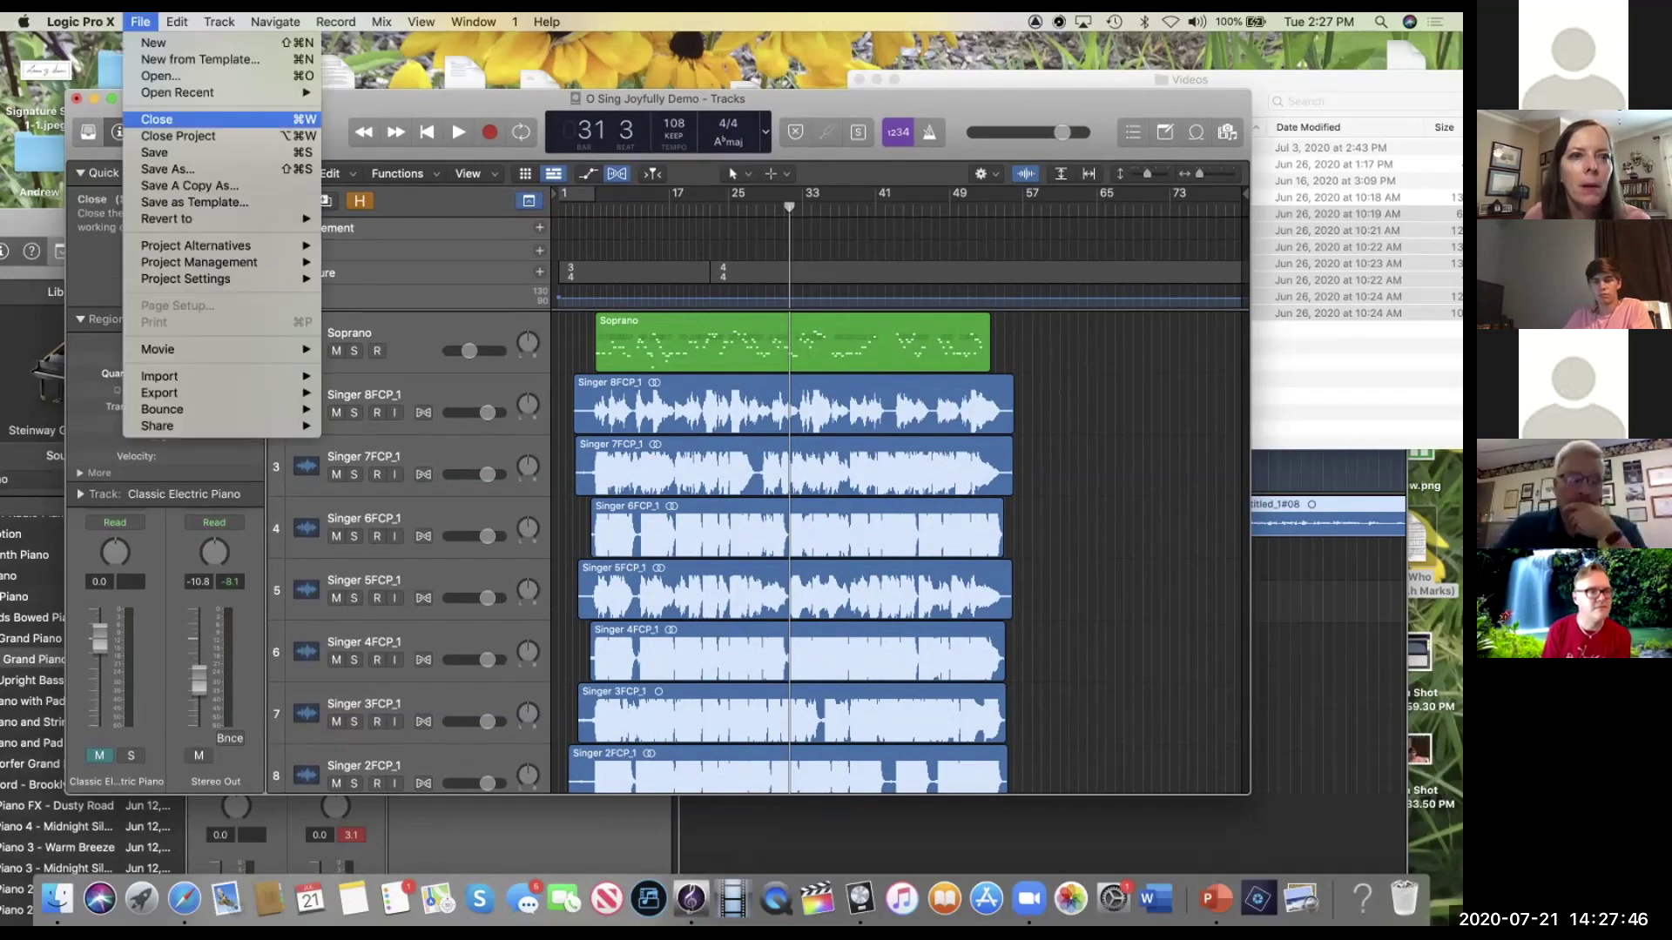
mouse_move(218, 92)
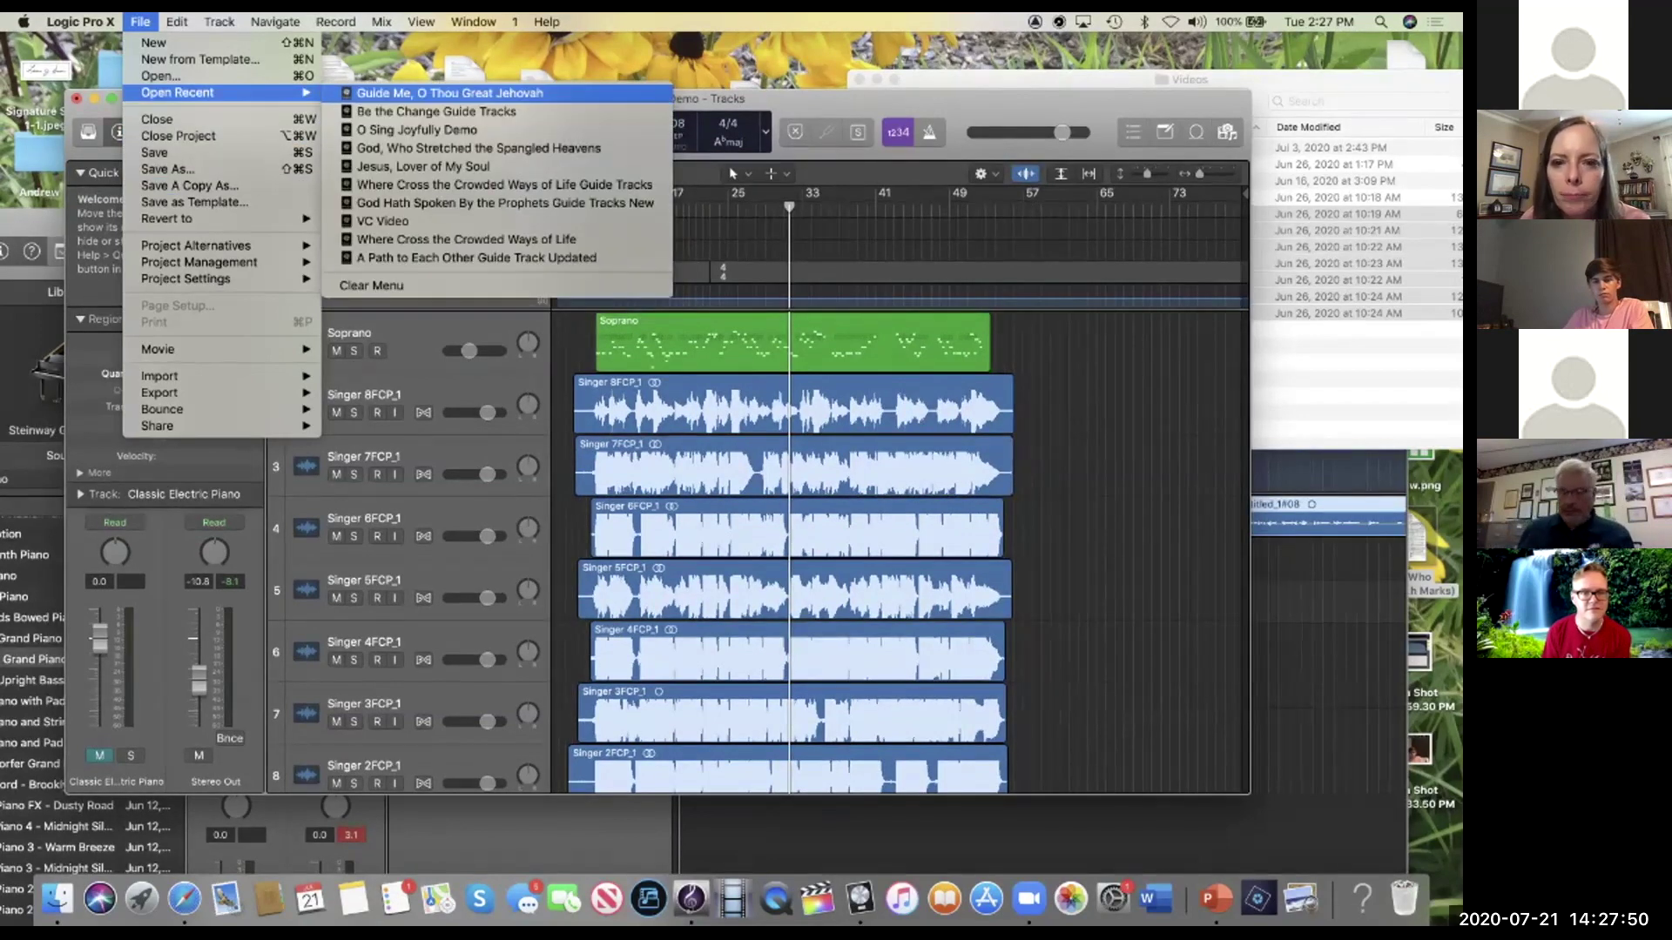
click(449, 92)
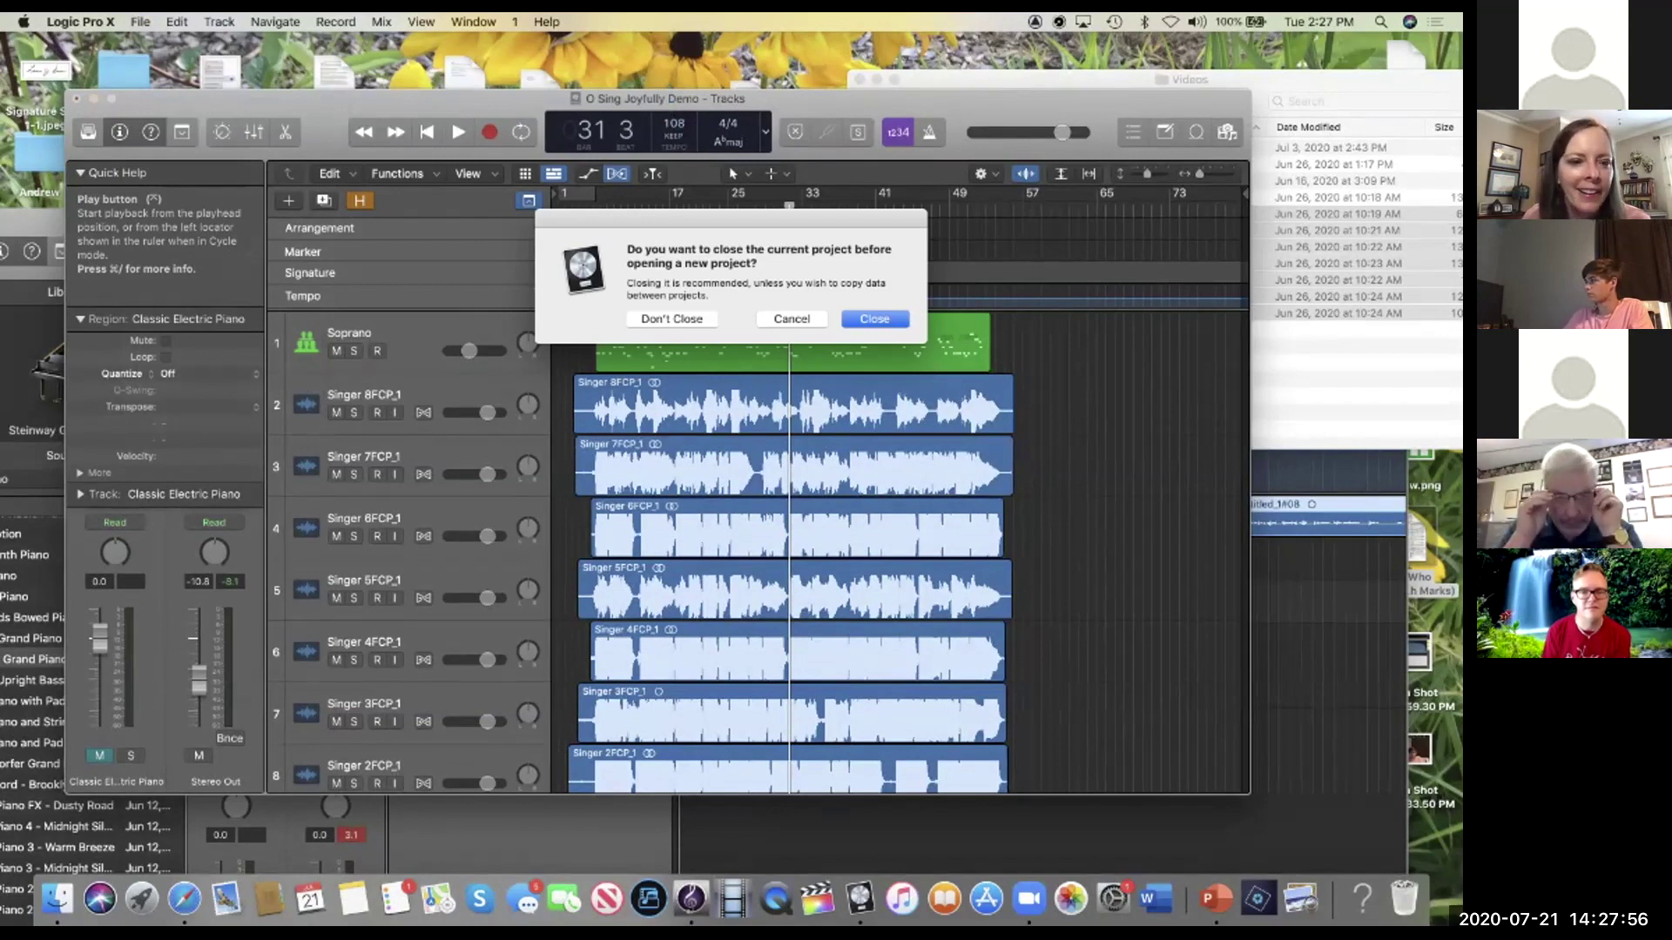
key(super+d)
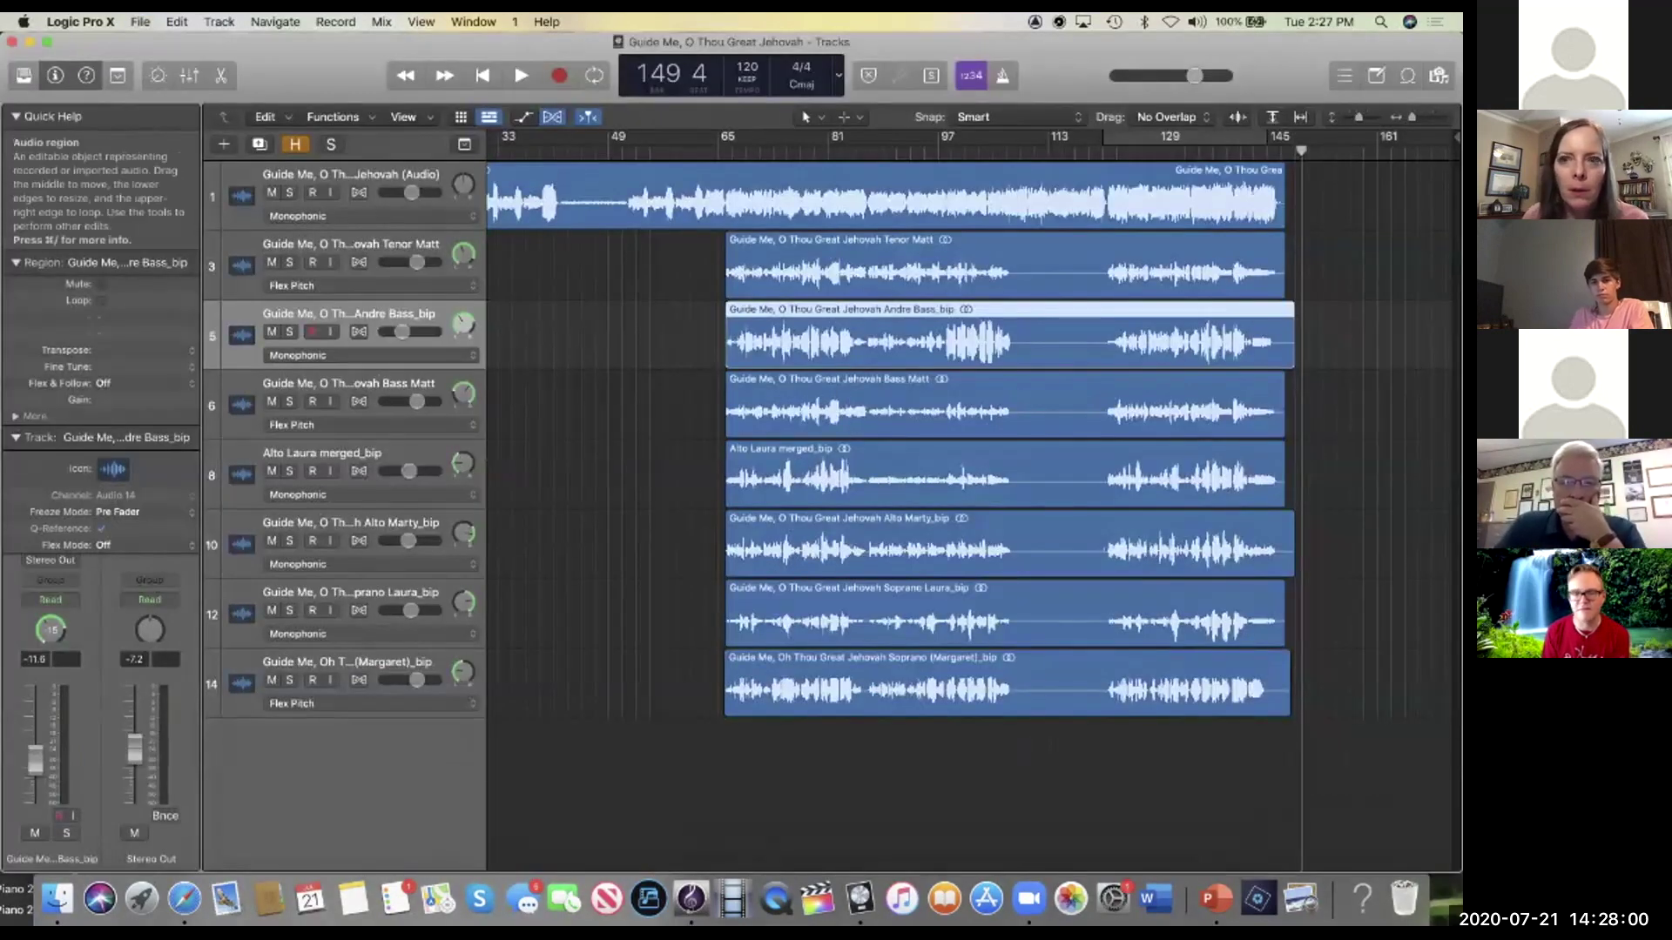
Step: Play the accompaniment and all singer tracks from shortly before the voices enter to bar 76, raising the master volume during playback
drag(1301, 150, 628, 150)
key(space)
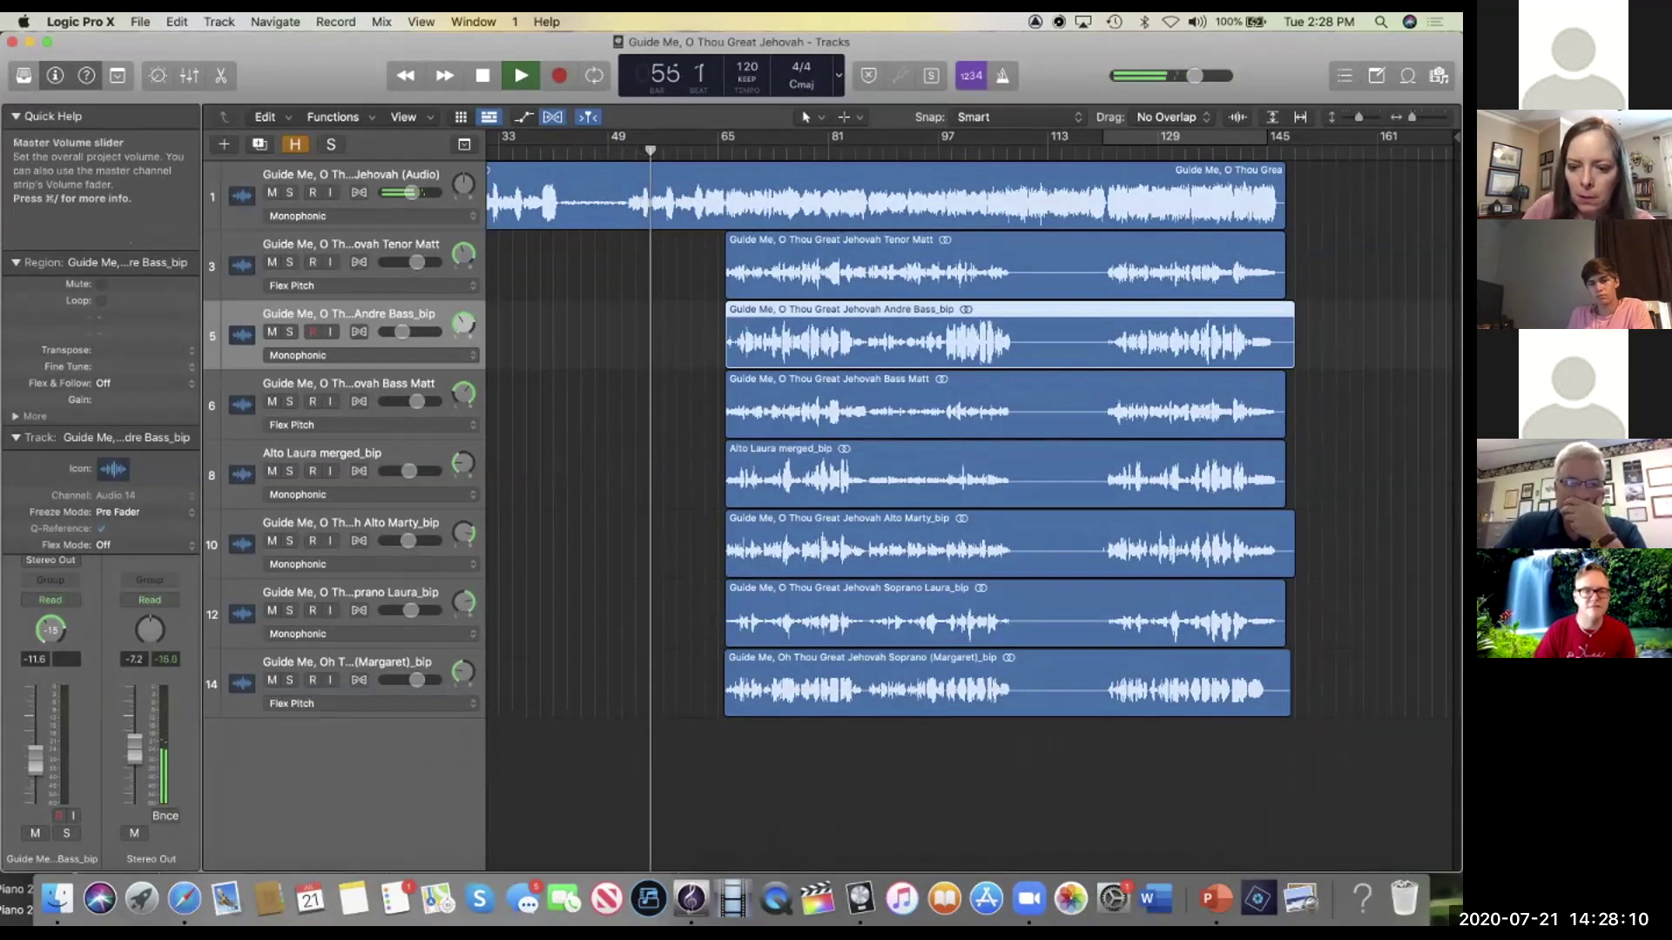
drag(1195, 76, 1211, 76)
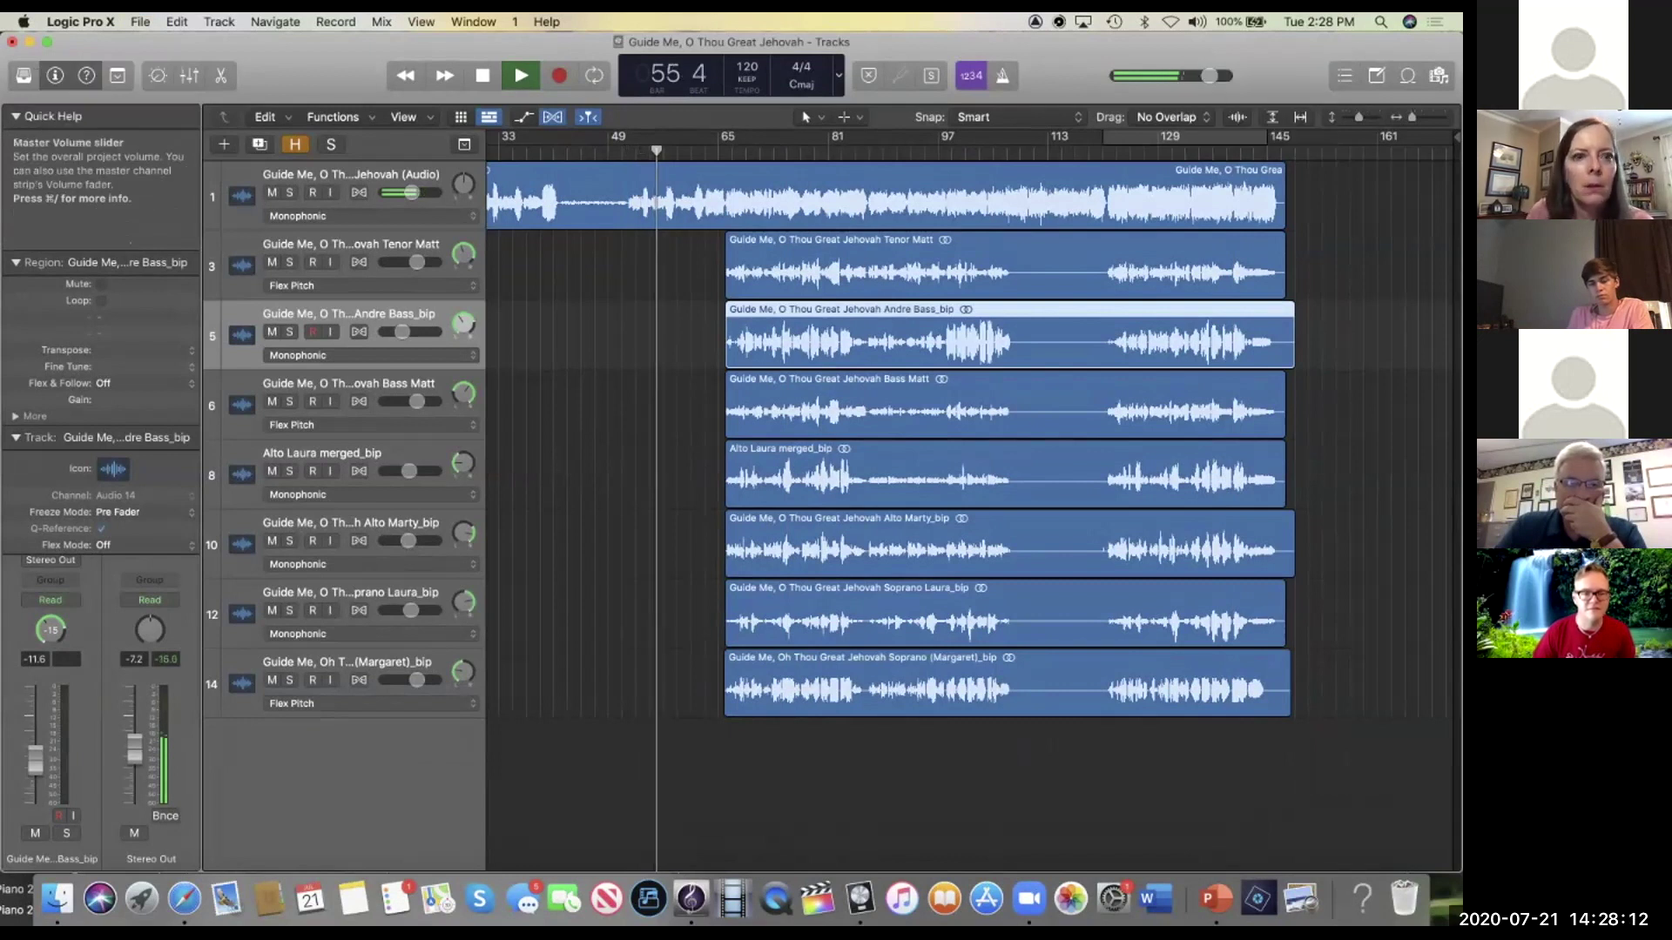
key(XF86AudioRaiseVolume)
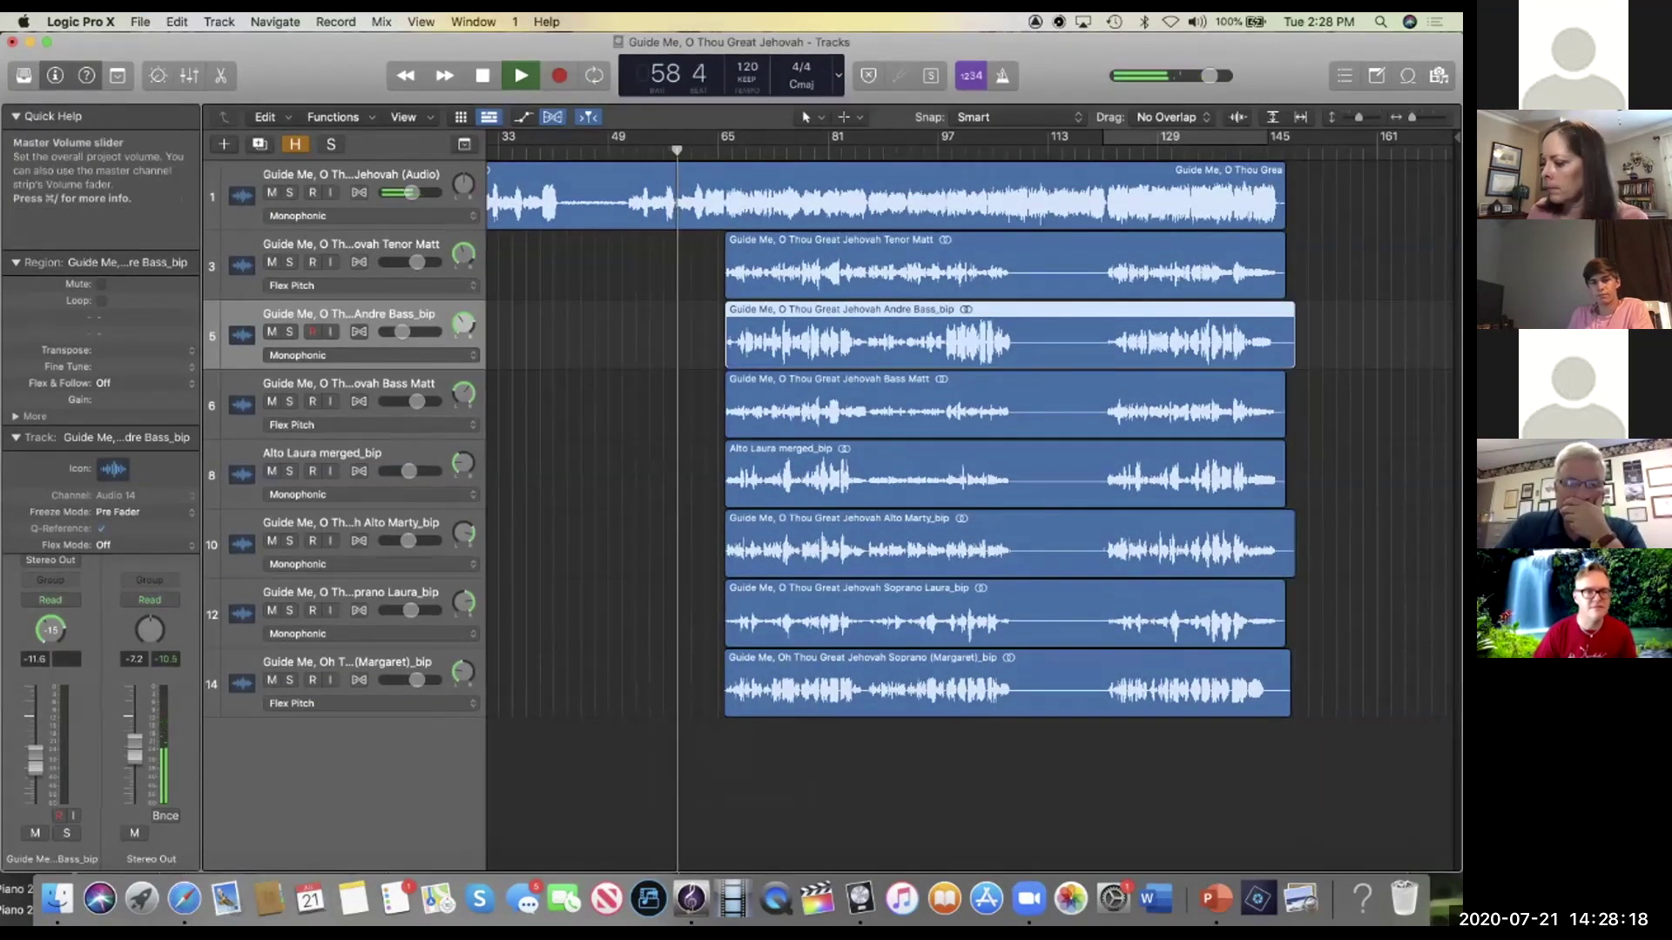
drag(1211, 75, 1226, 76)
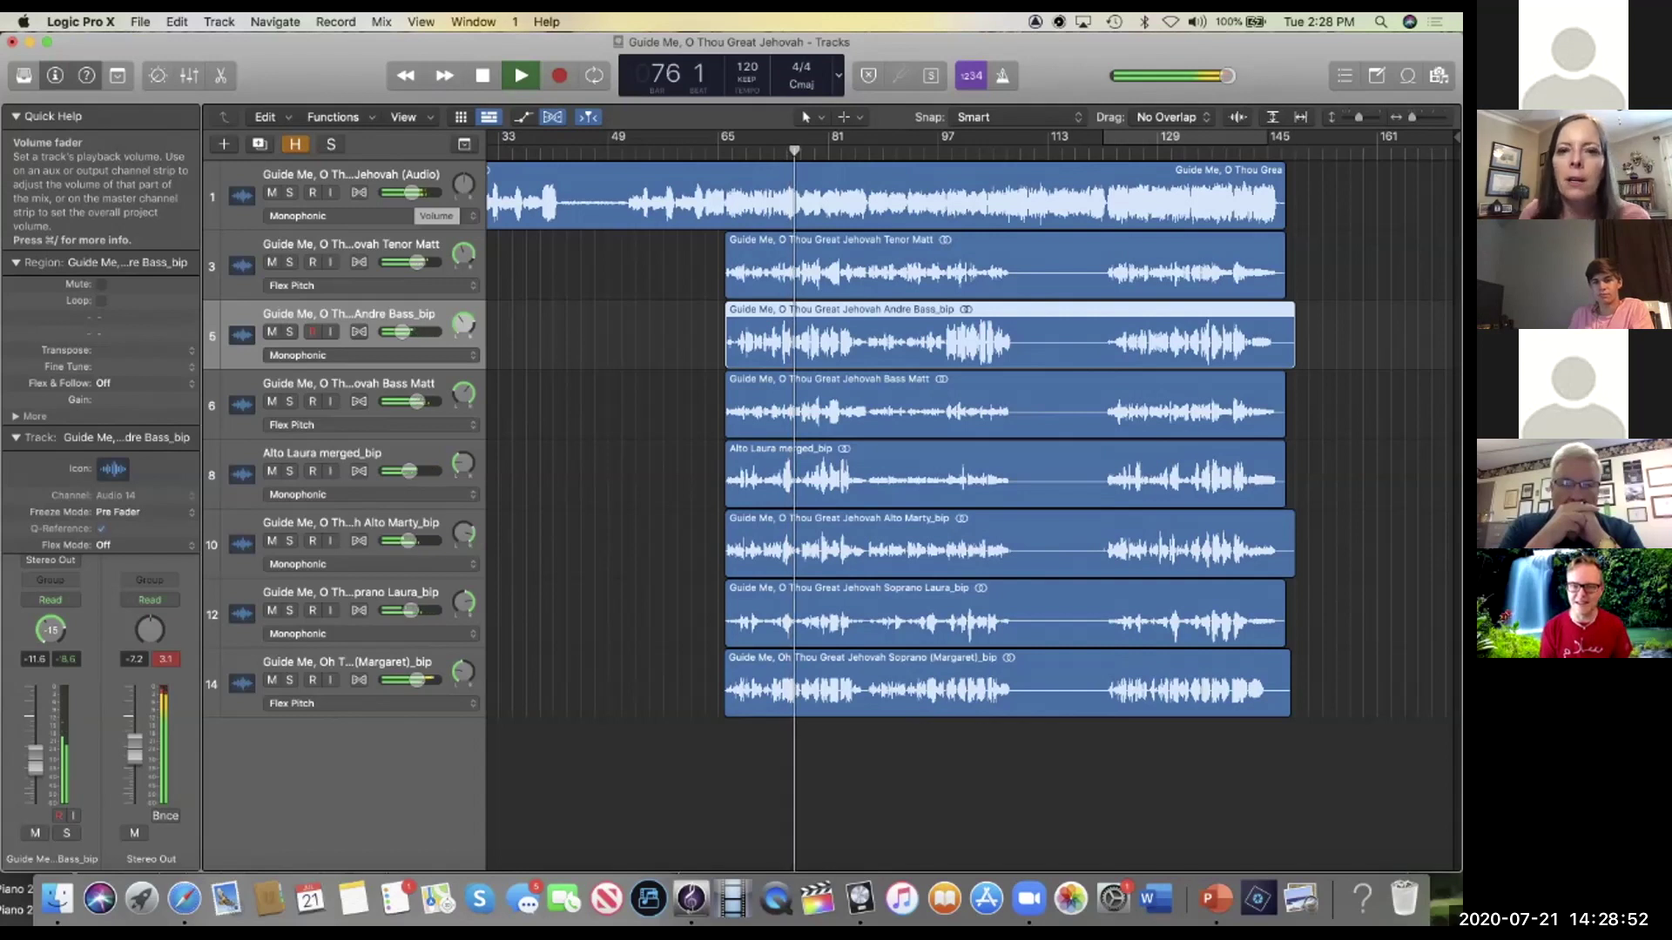
key(space)
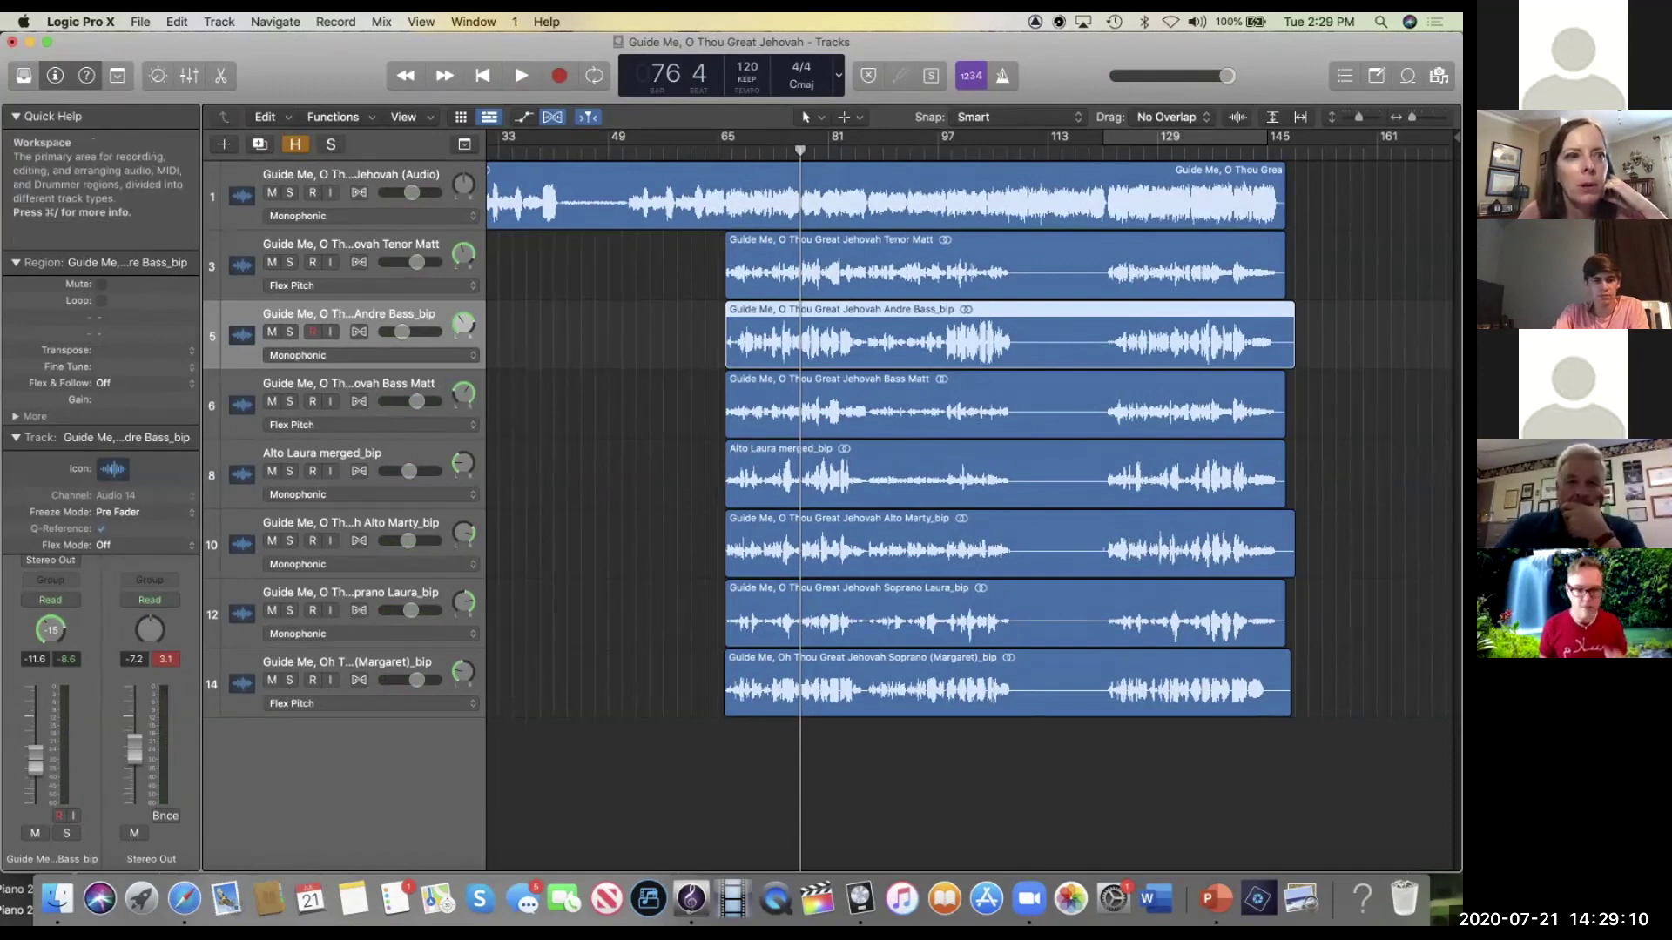
Step: Close the Guide Me, O Thou Great Jehovah project without saving and move the playhead in O Sing Joyfully Demo to bar 6
drag(1062, 76, 1073, 118)
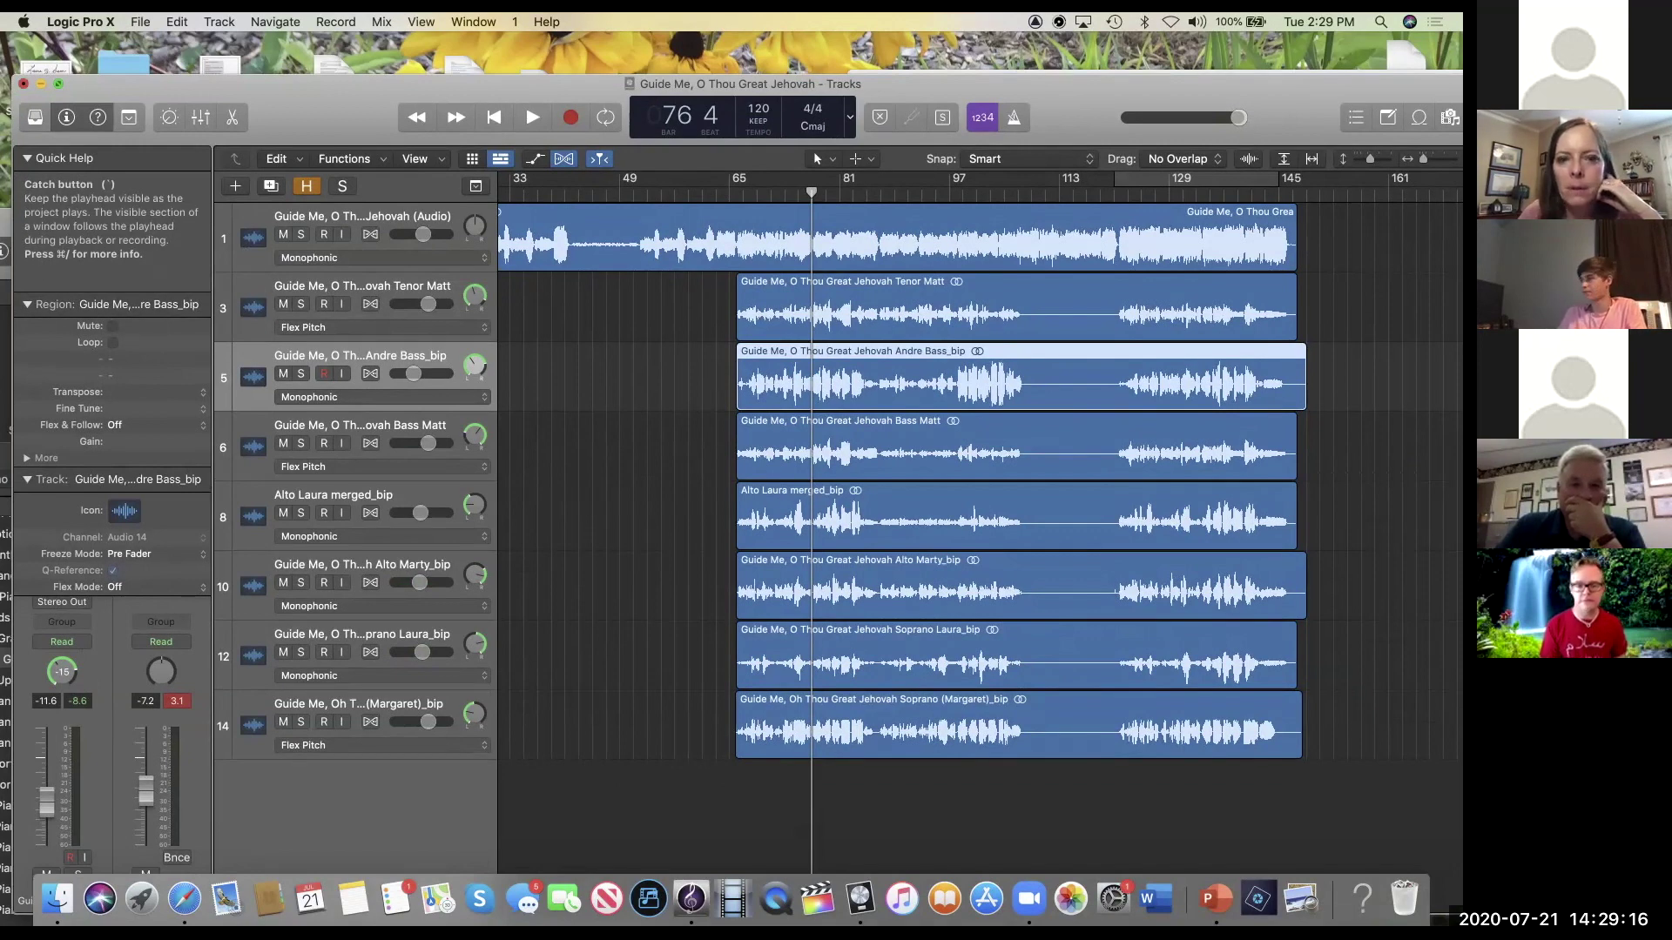
key(super+q)
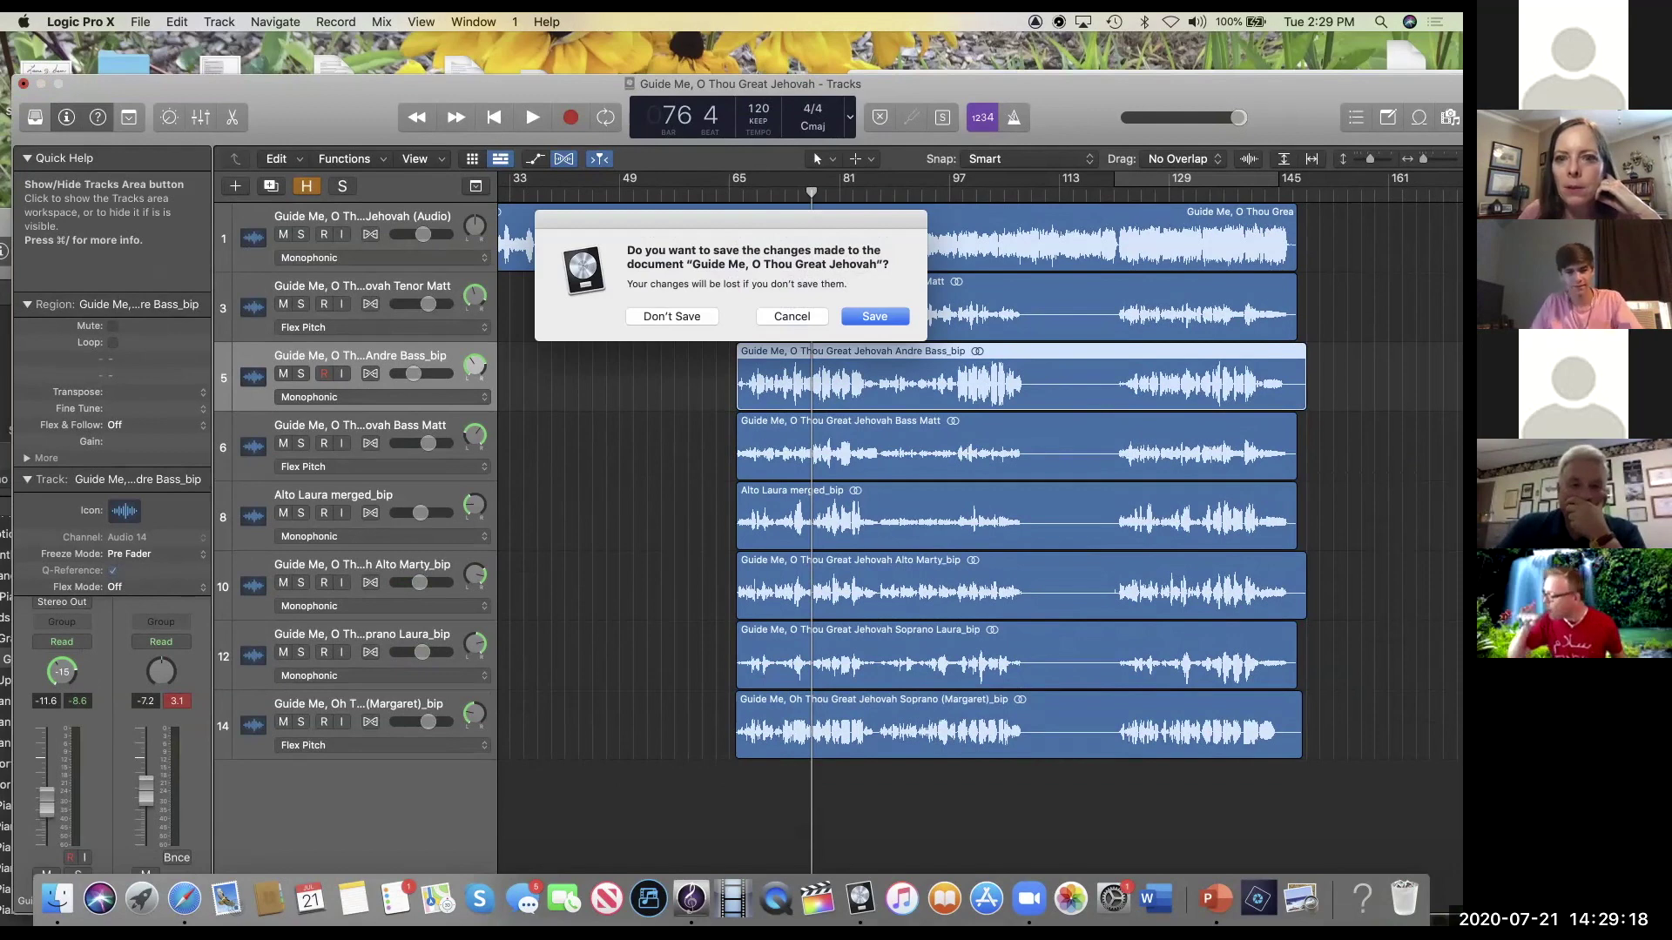
key(super+d)
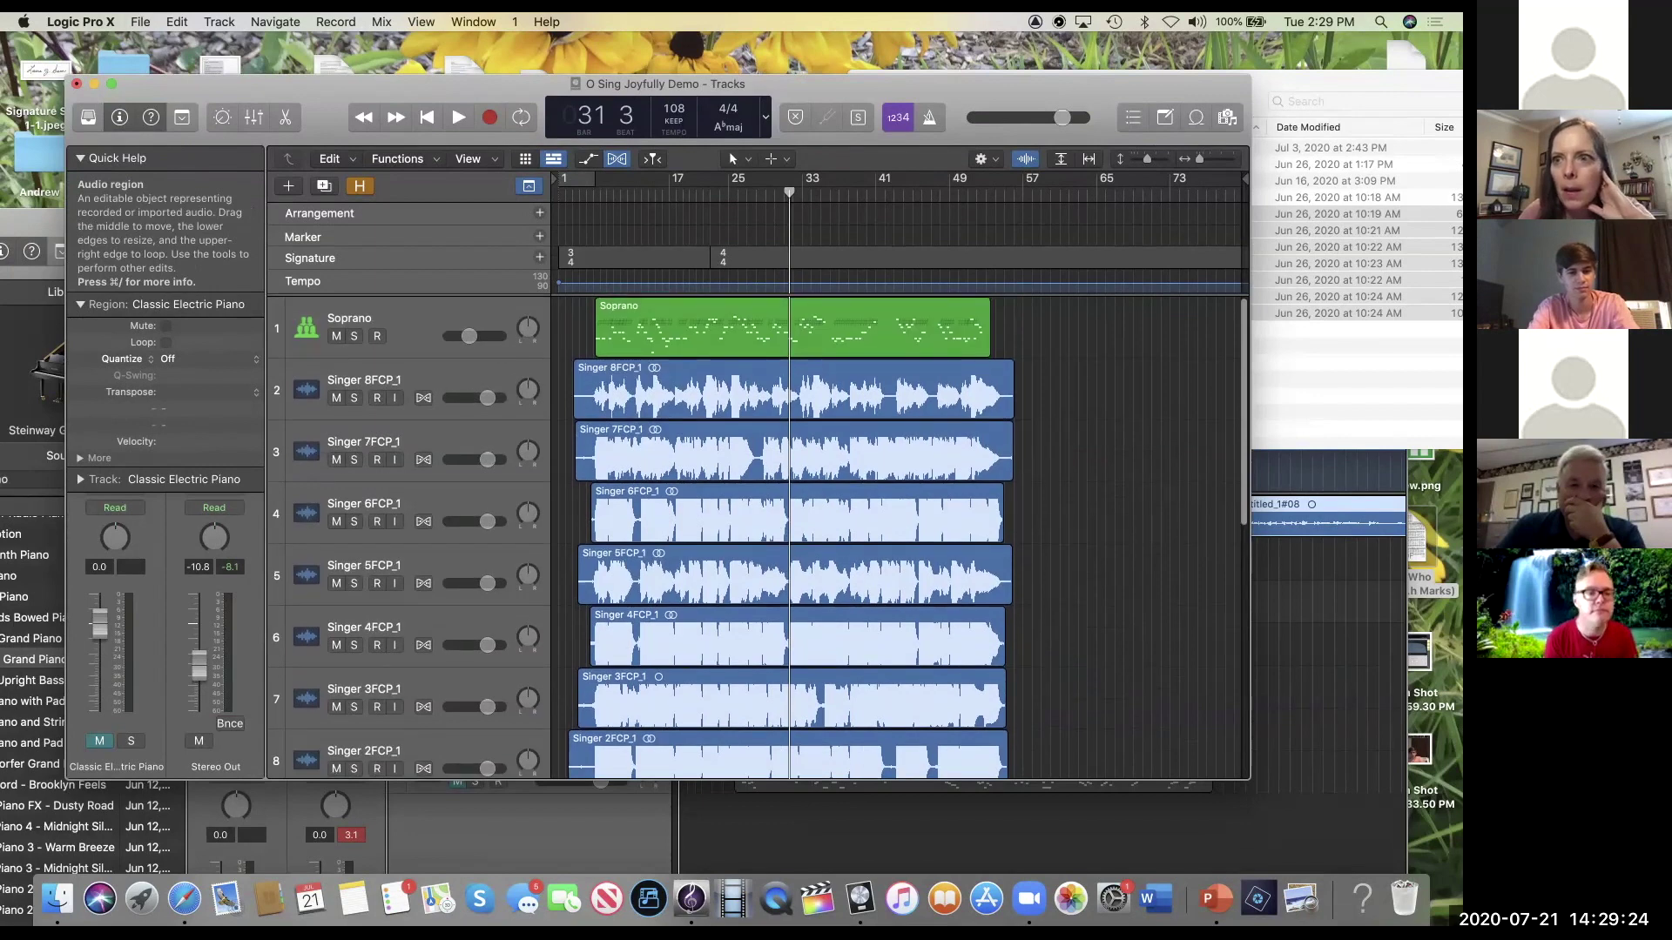
drag(788, 191, 593, 192)
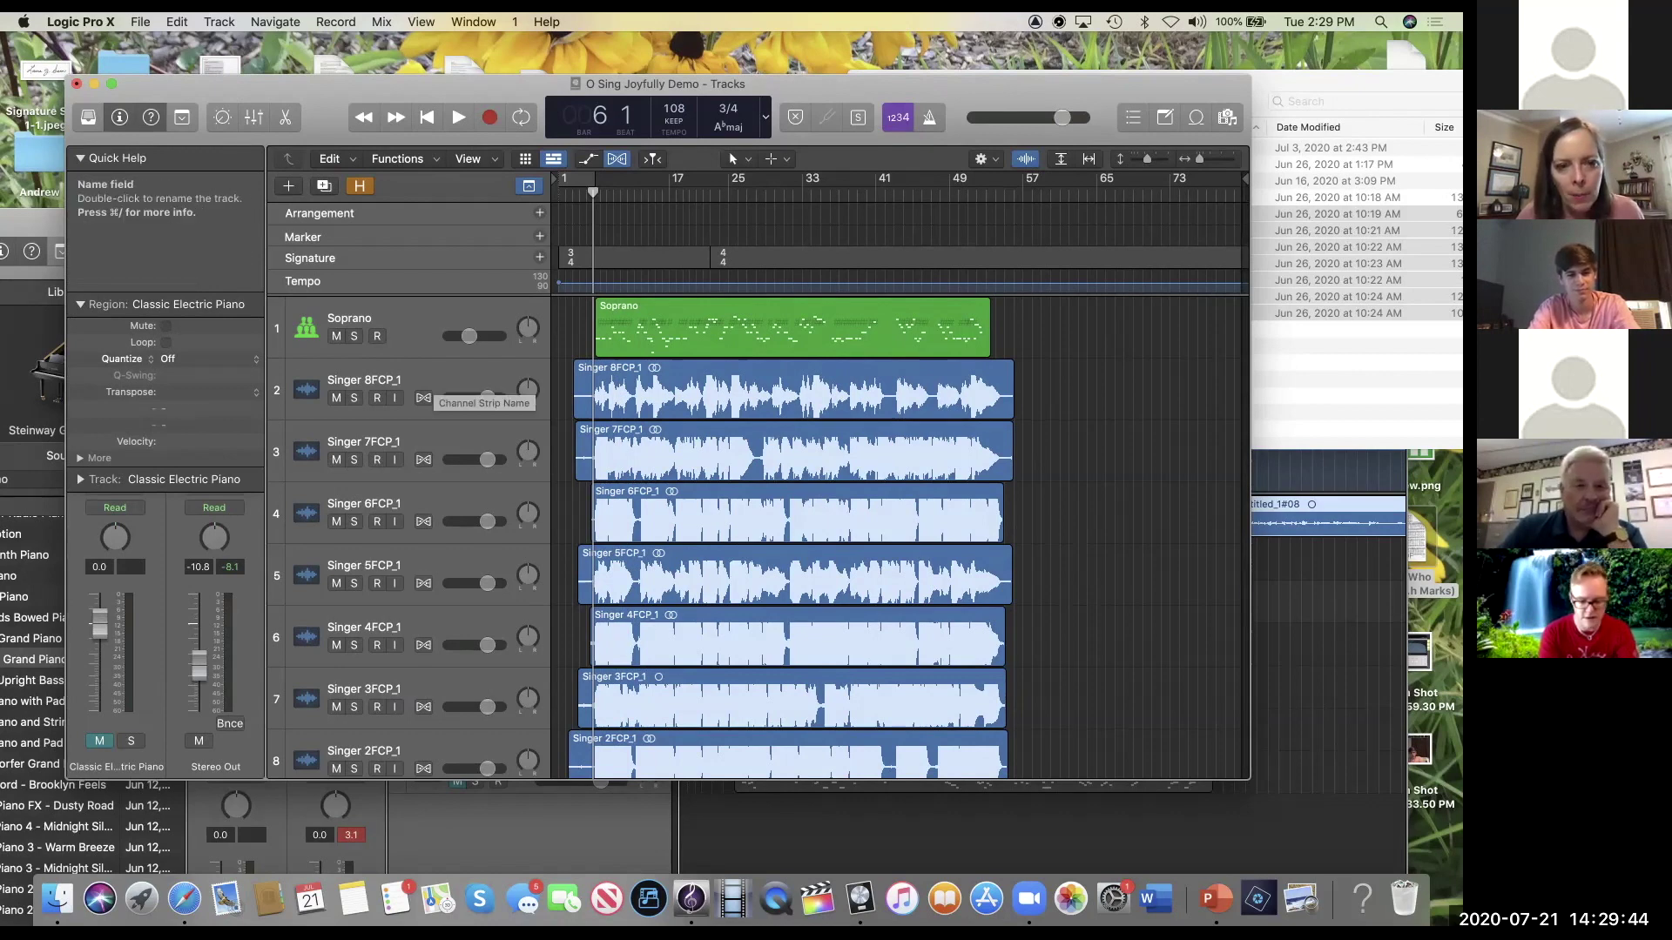
Step: Assign a bright magenta color to the Singer 8FCP_1 track and color its audio region to match the track
right_click(433, 374)
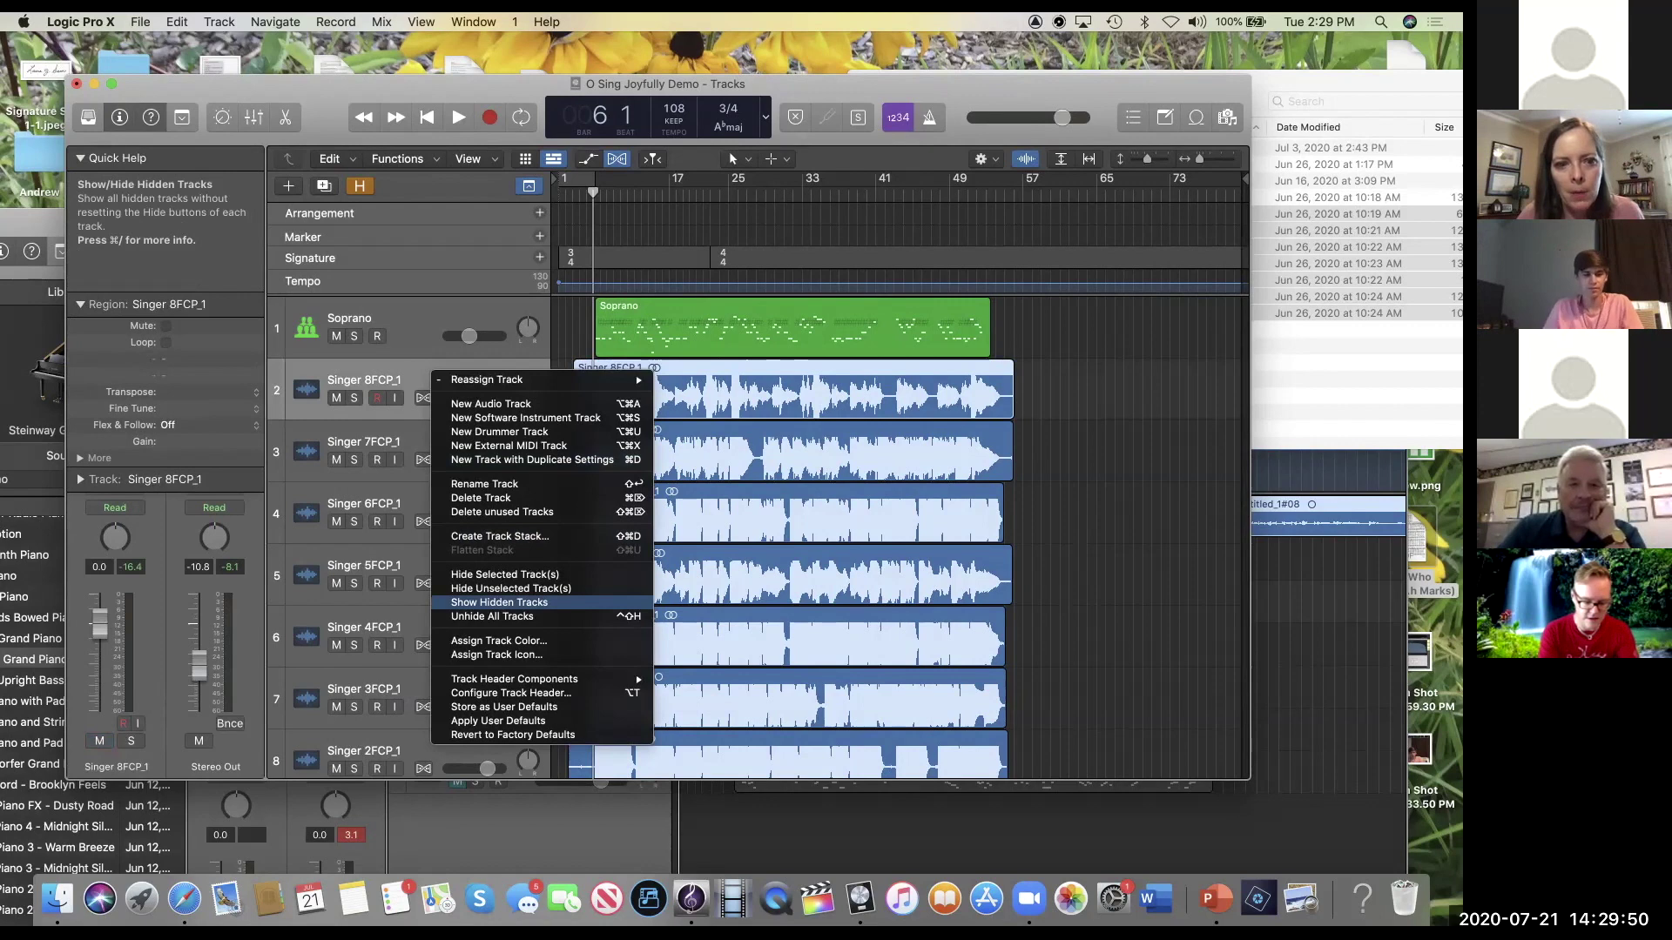
click(499, 641)
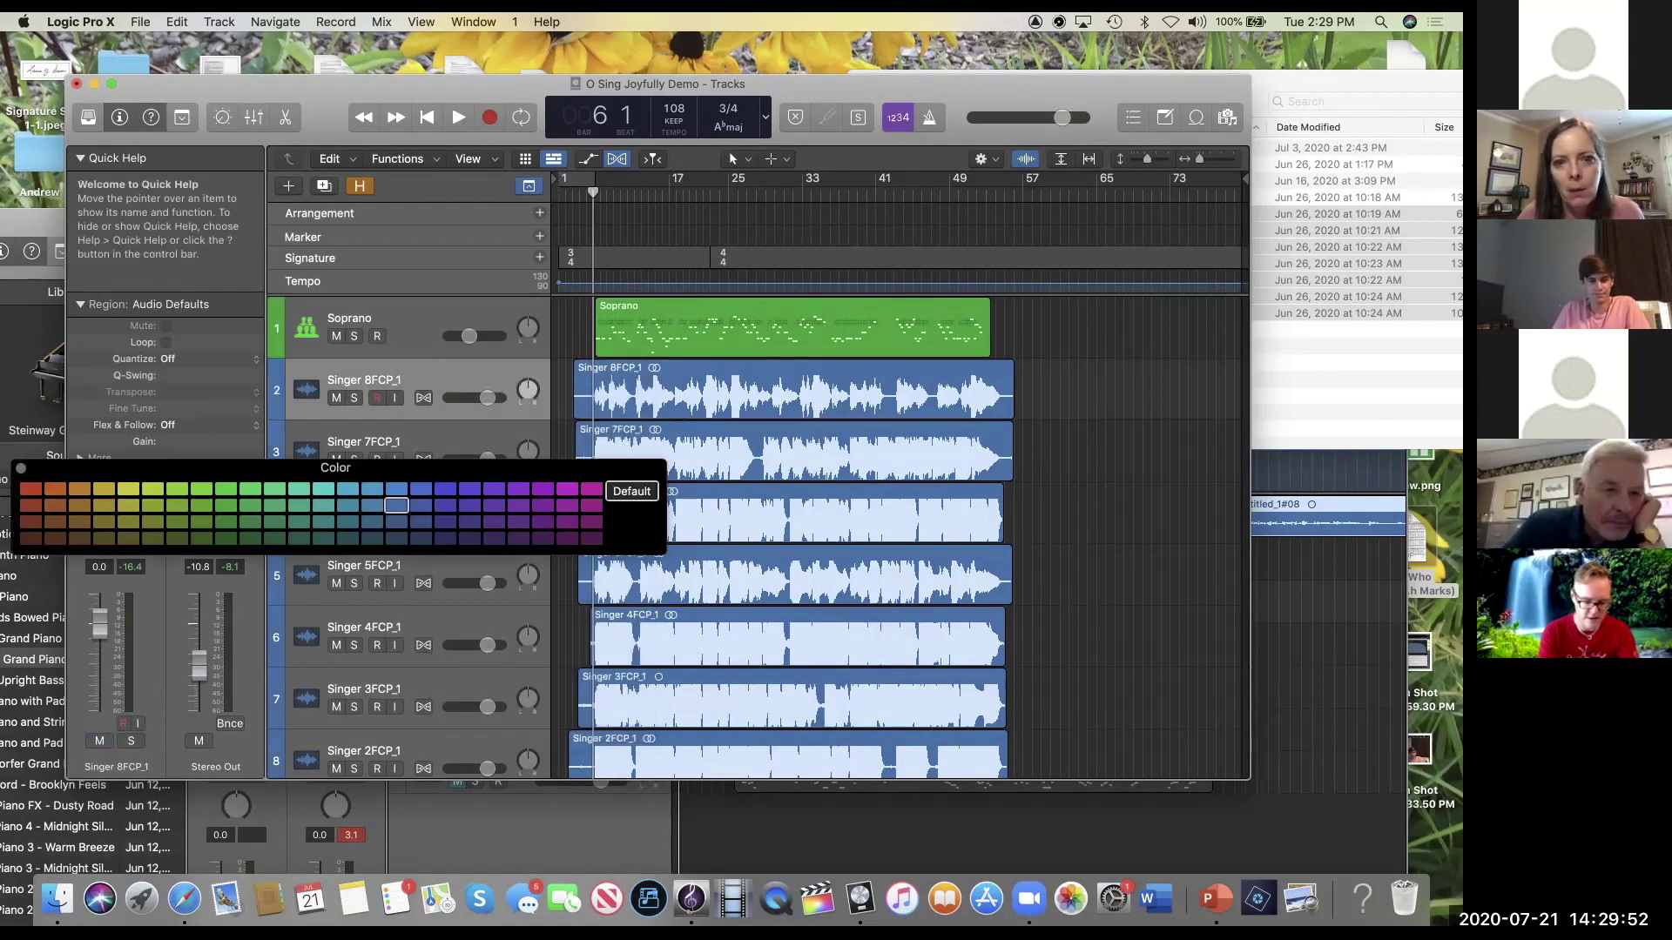
click(591, 489)
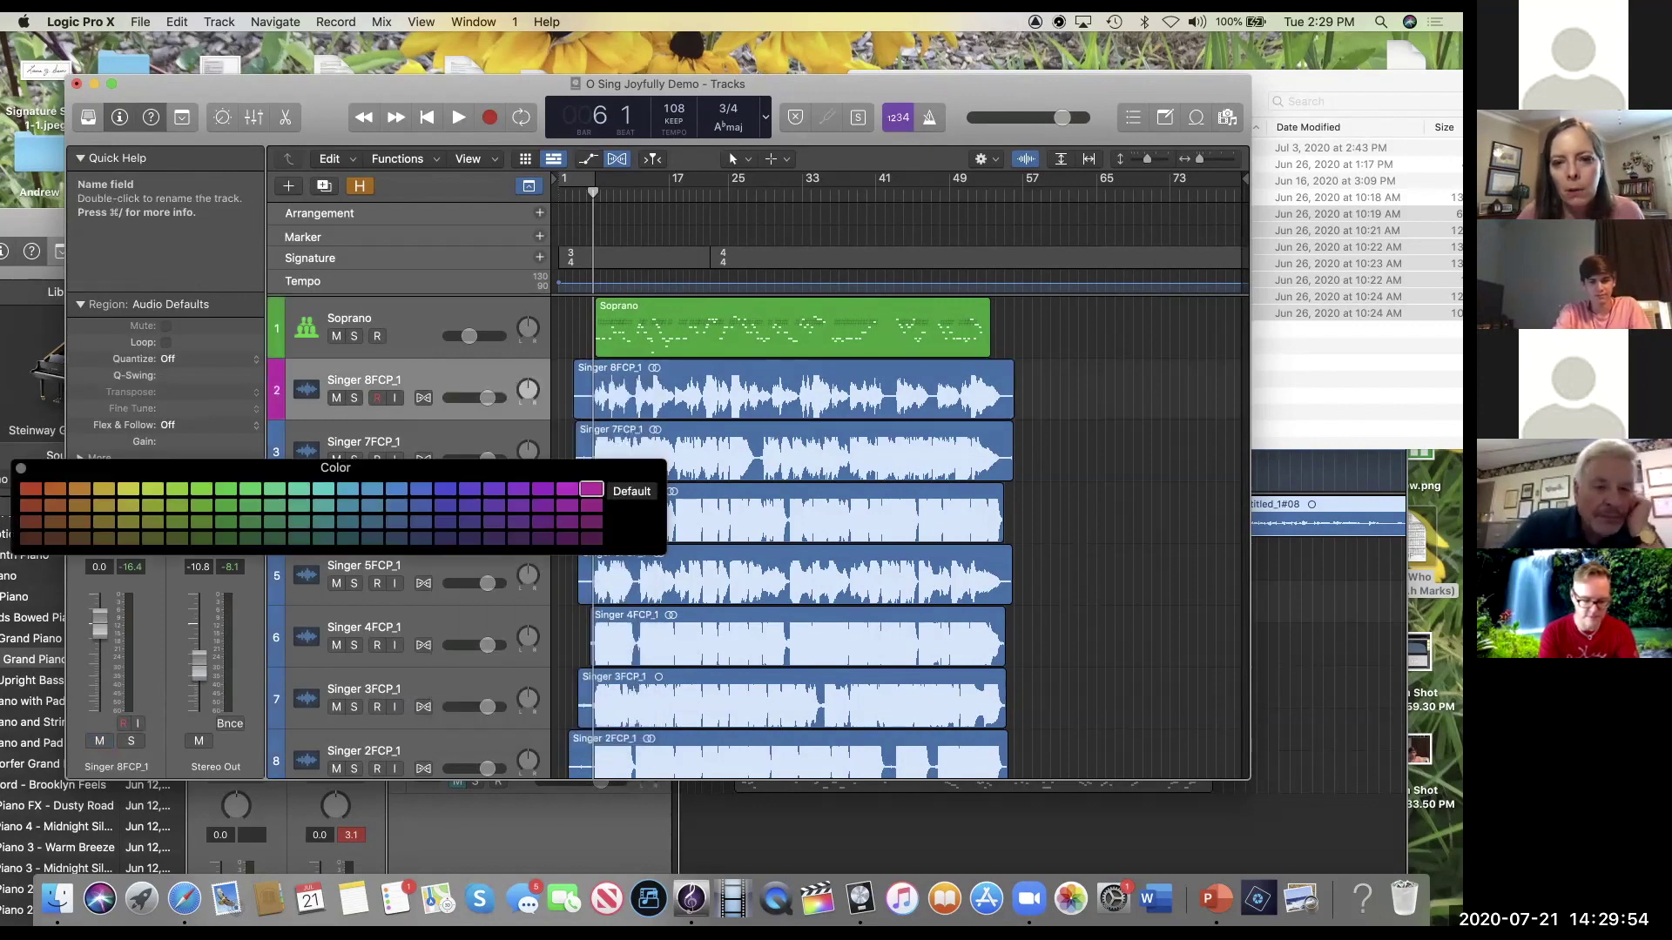
click(793, 390)
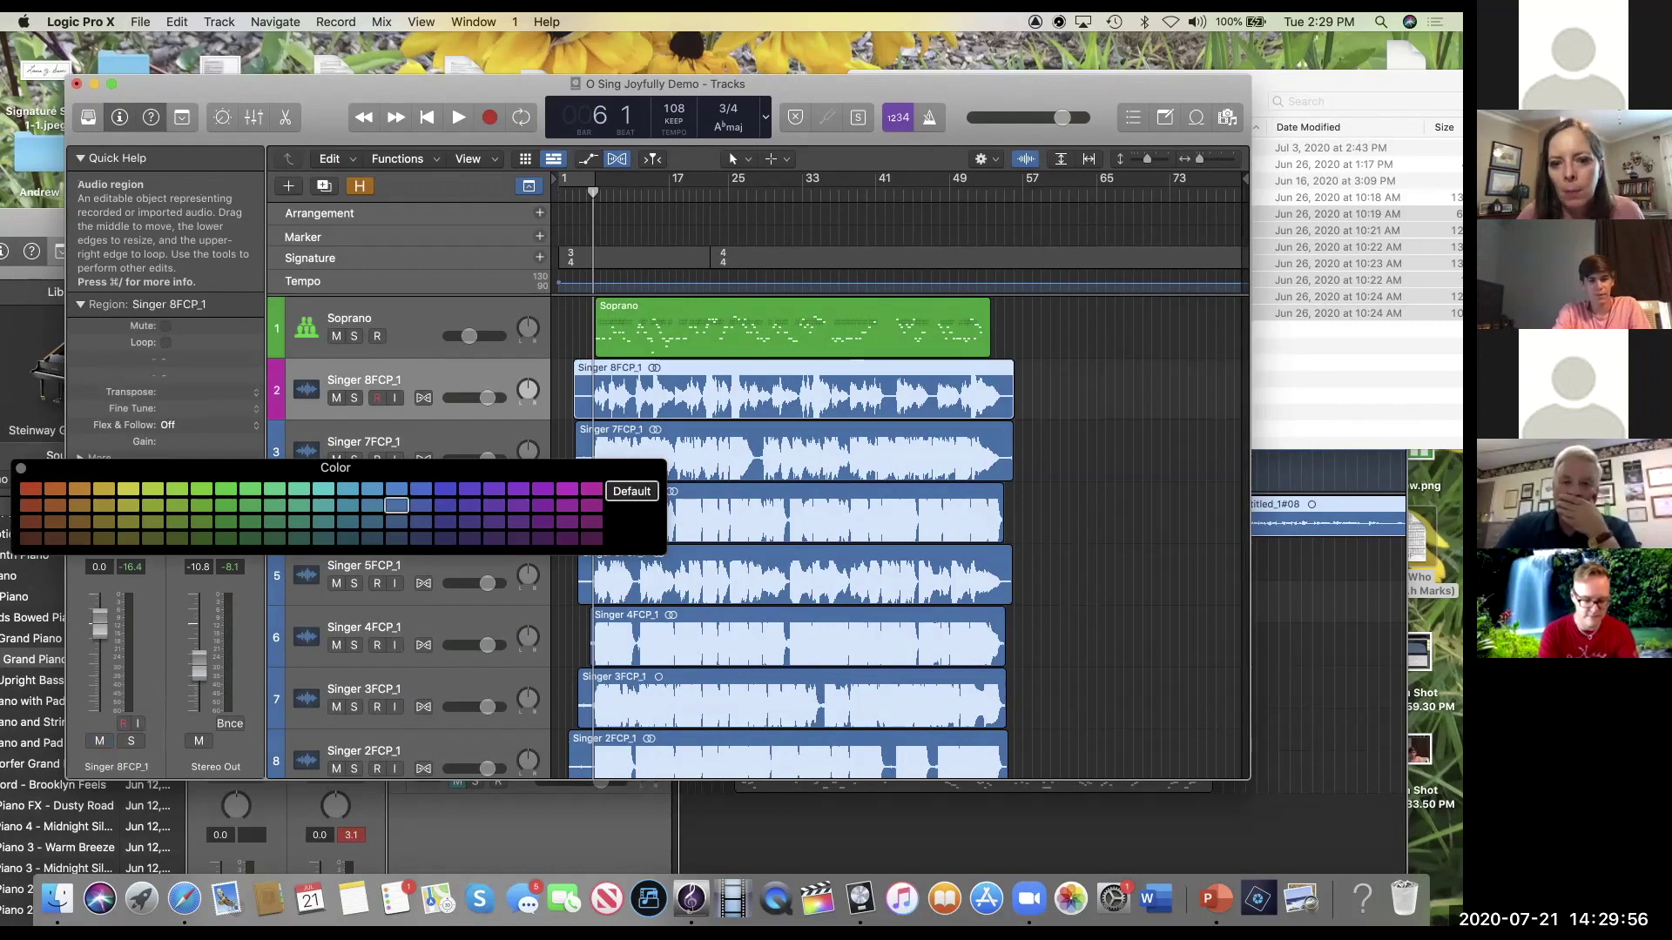
right_click(765, 369)
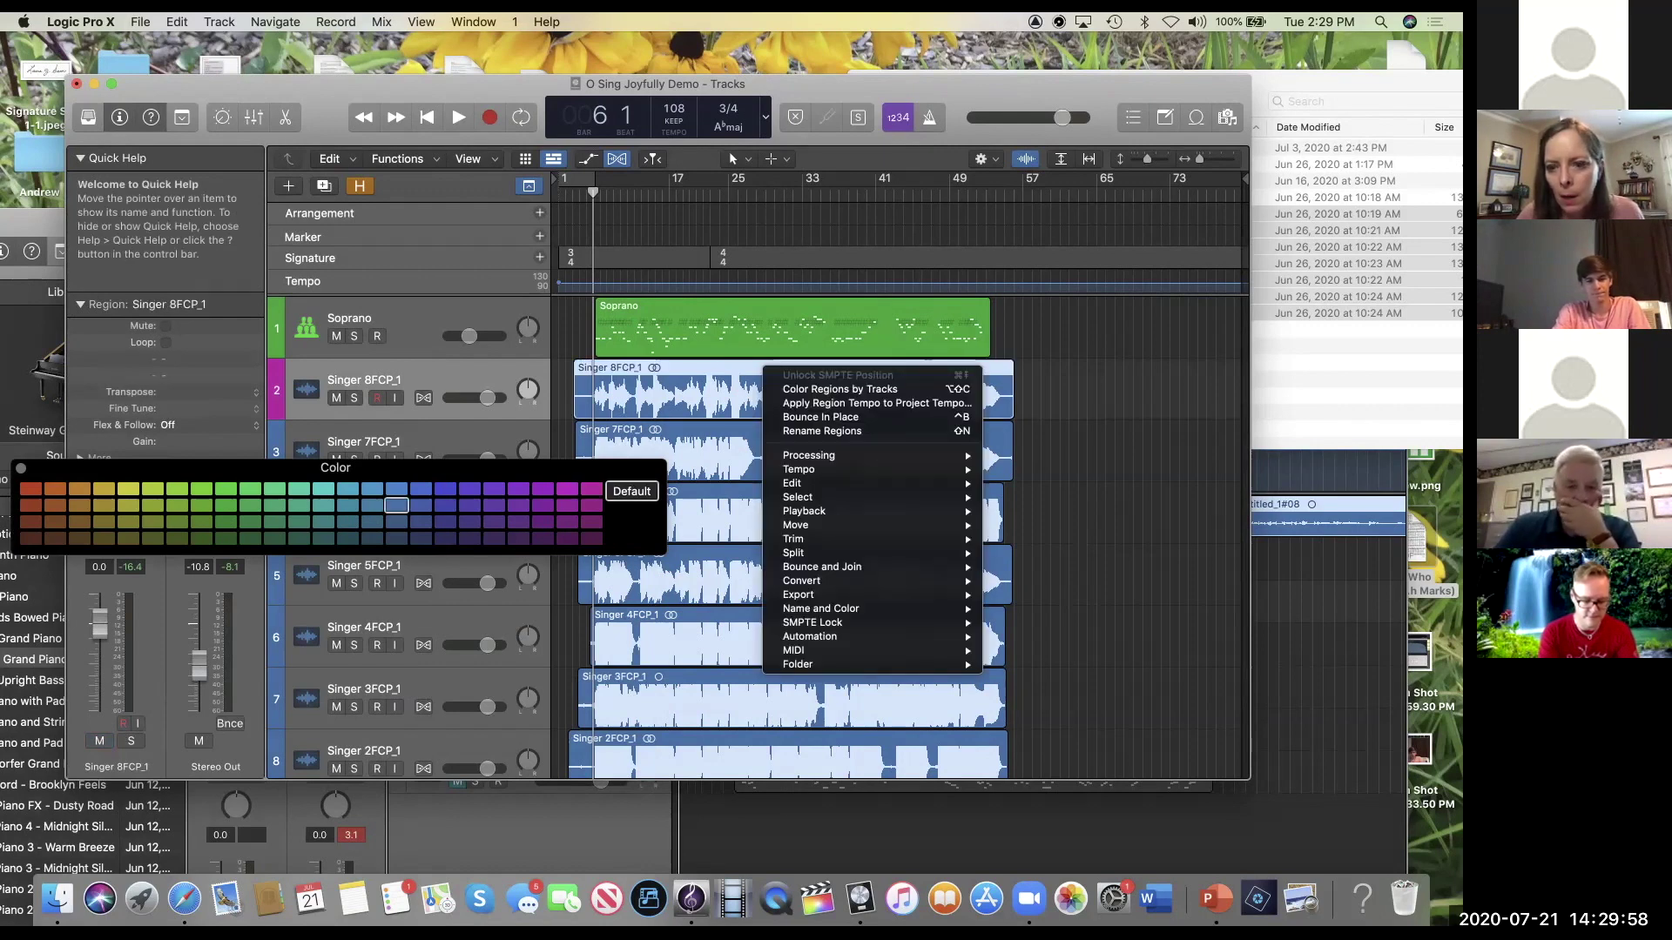
mouse_move(822, 609)
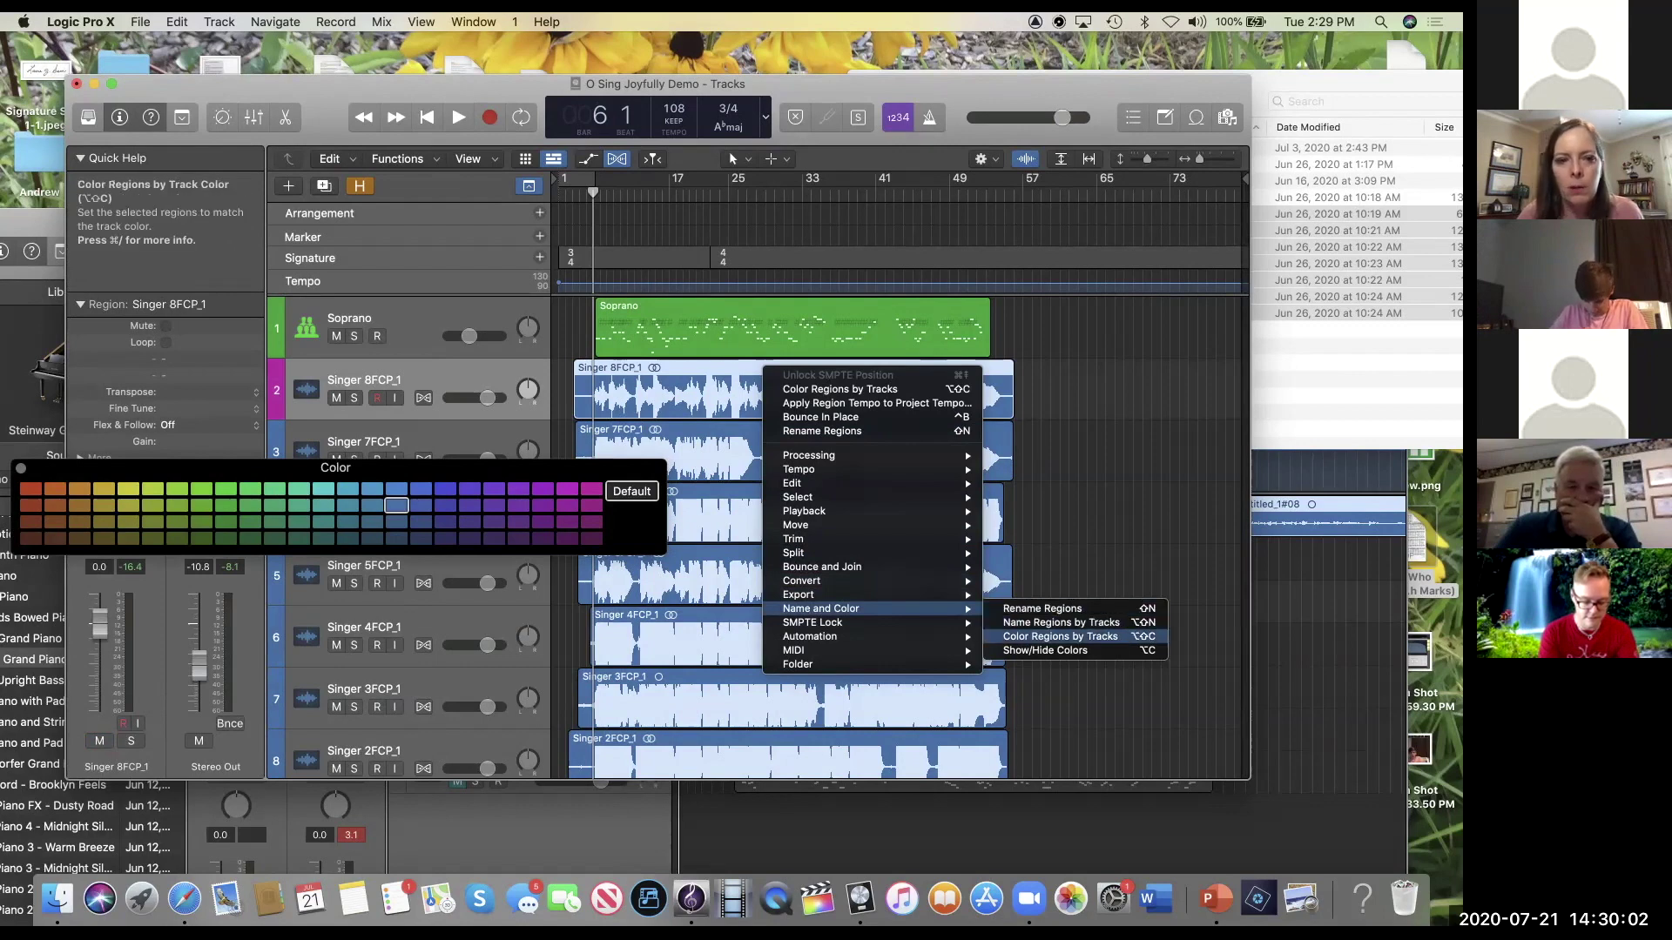
click(1060, 636)
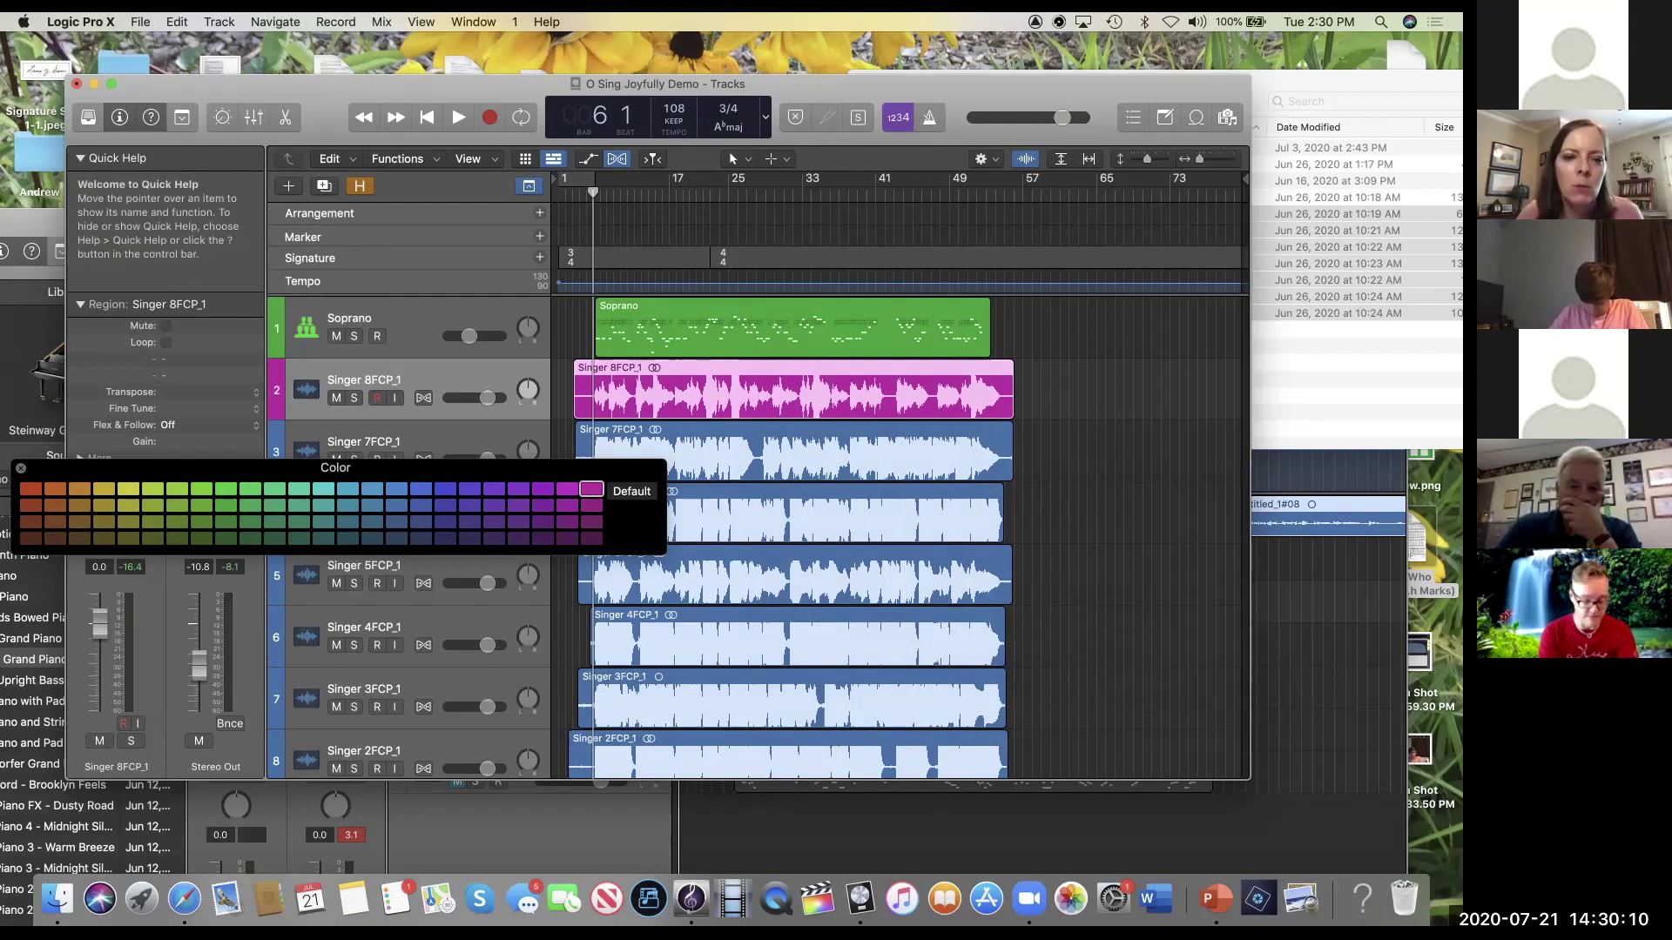
click(21, 468)
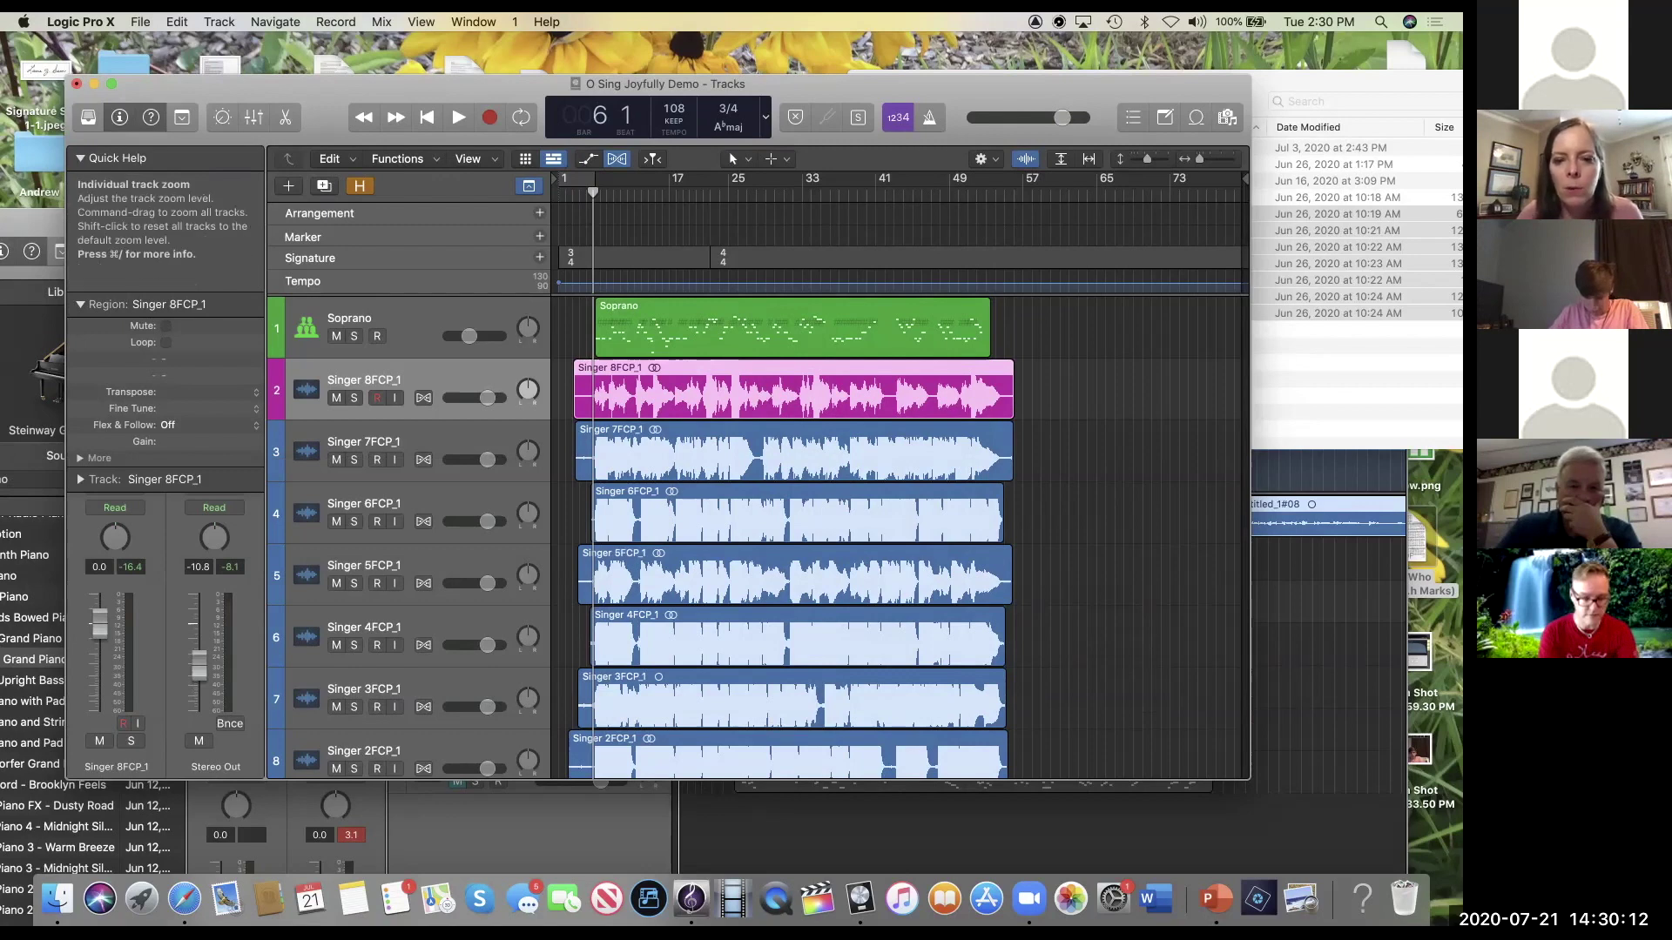
Step: Compare the singer waveforms up close around bar 6, from the Soprano guide down to the Audio 1 track
scroll(758, 536, down, 2)
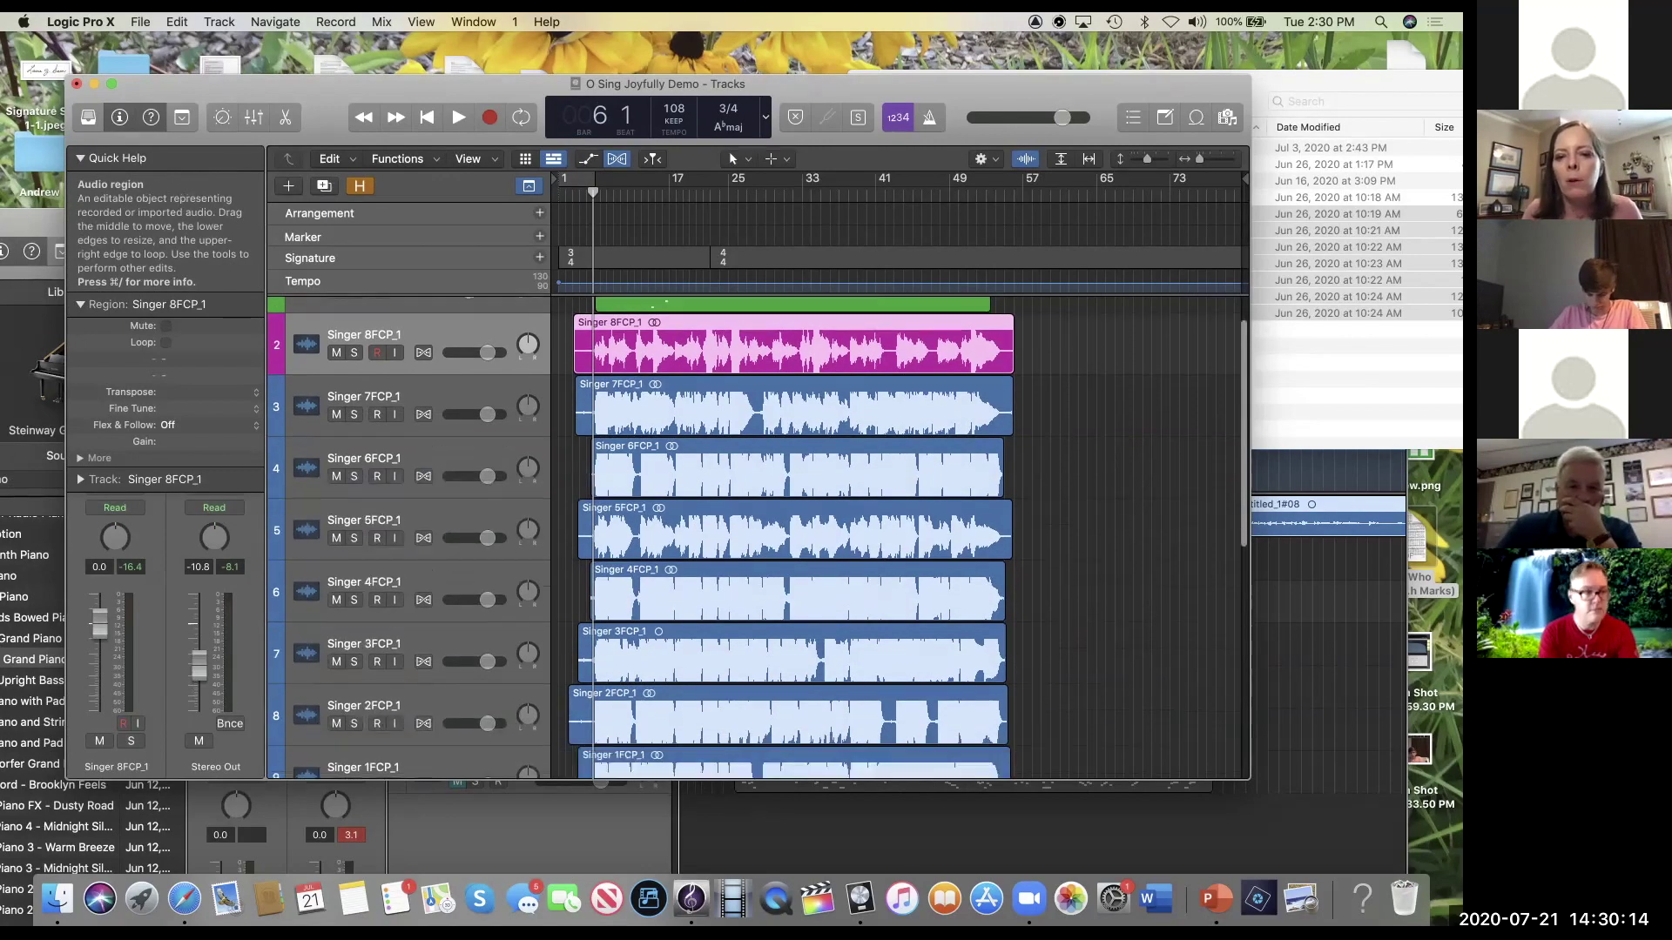
scroll(758, 536, down, 3)
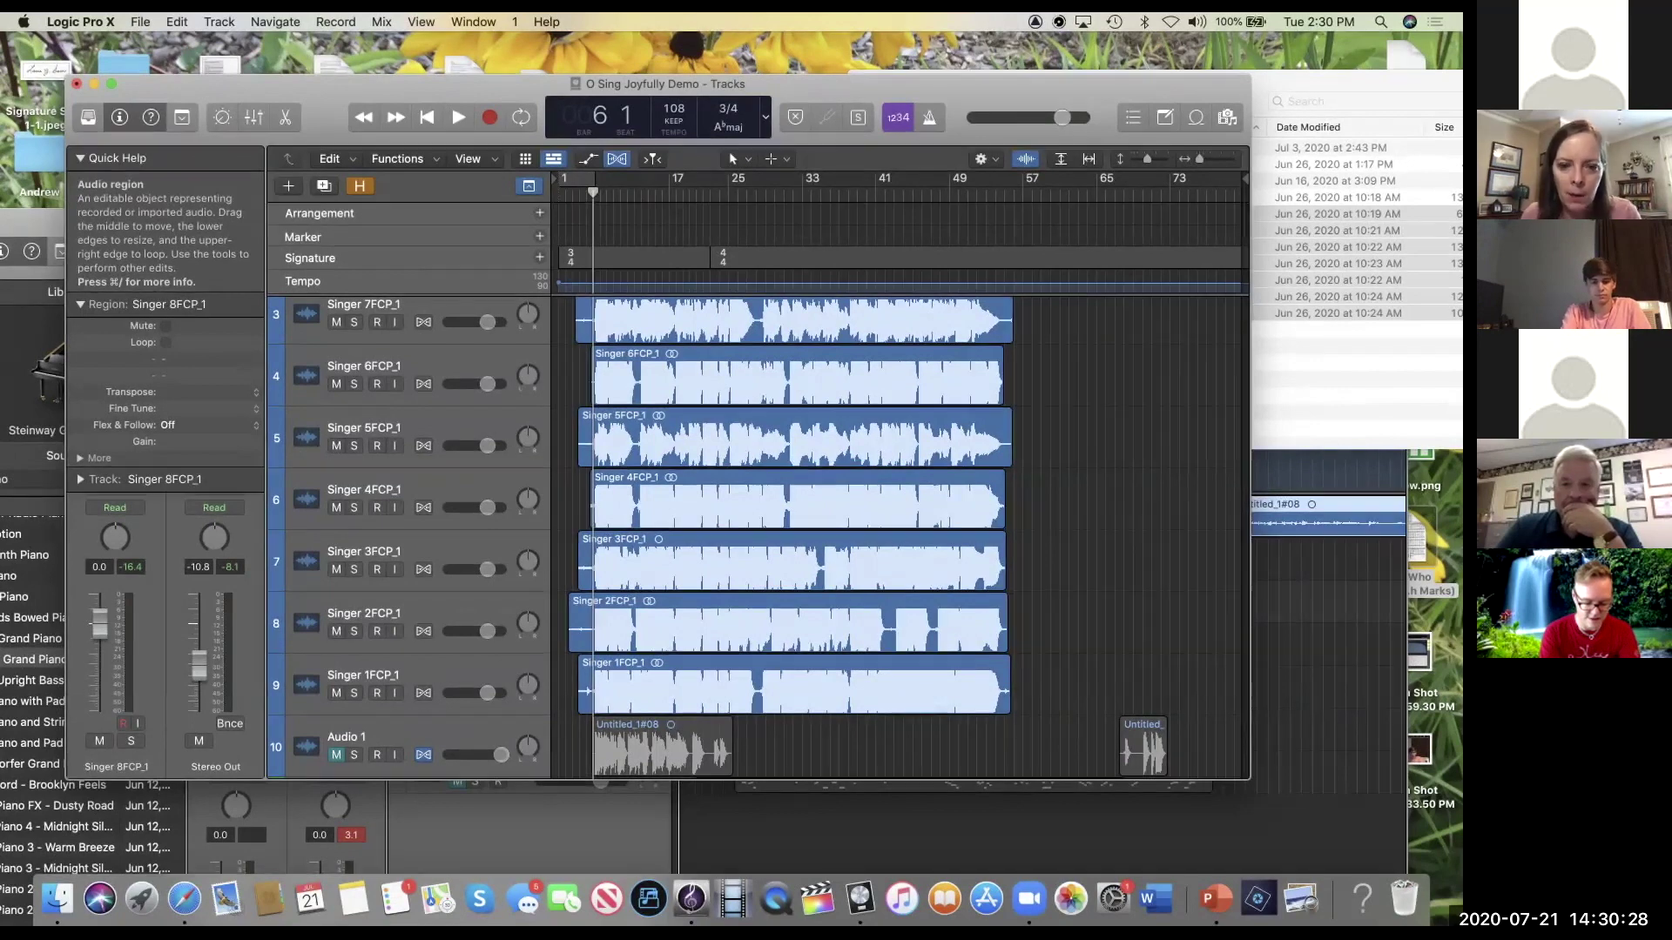
key(super+Right)
key(super+Right)
key(super+Right)
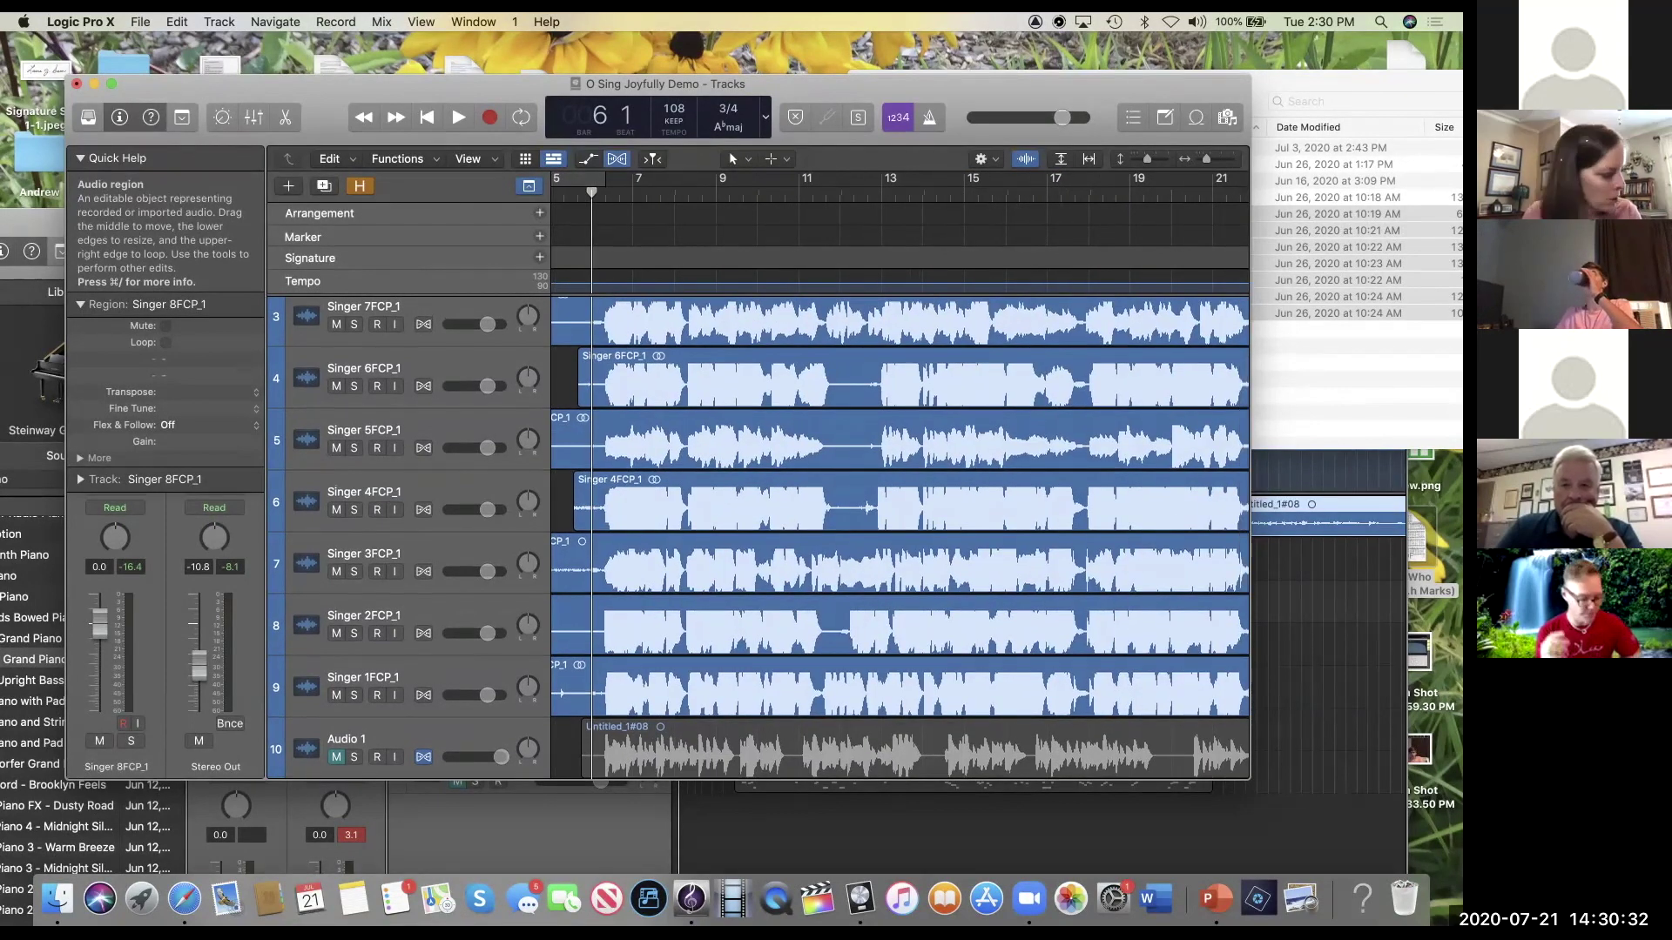
scroll(757, 535, up, 3)
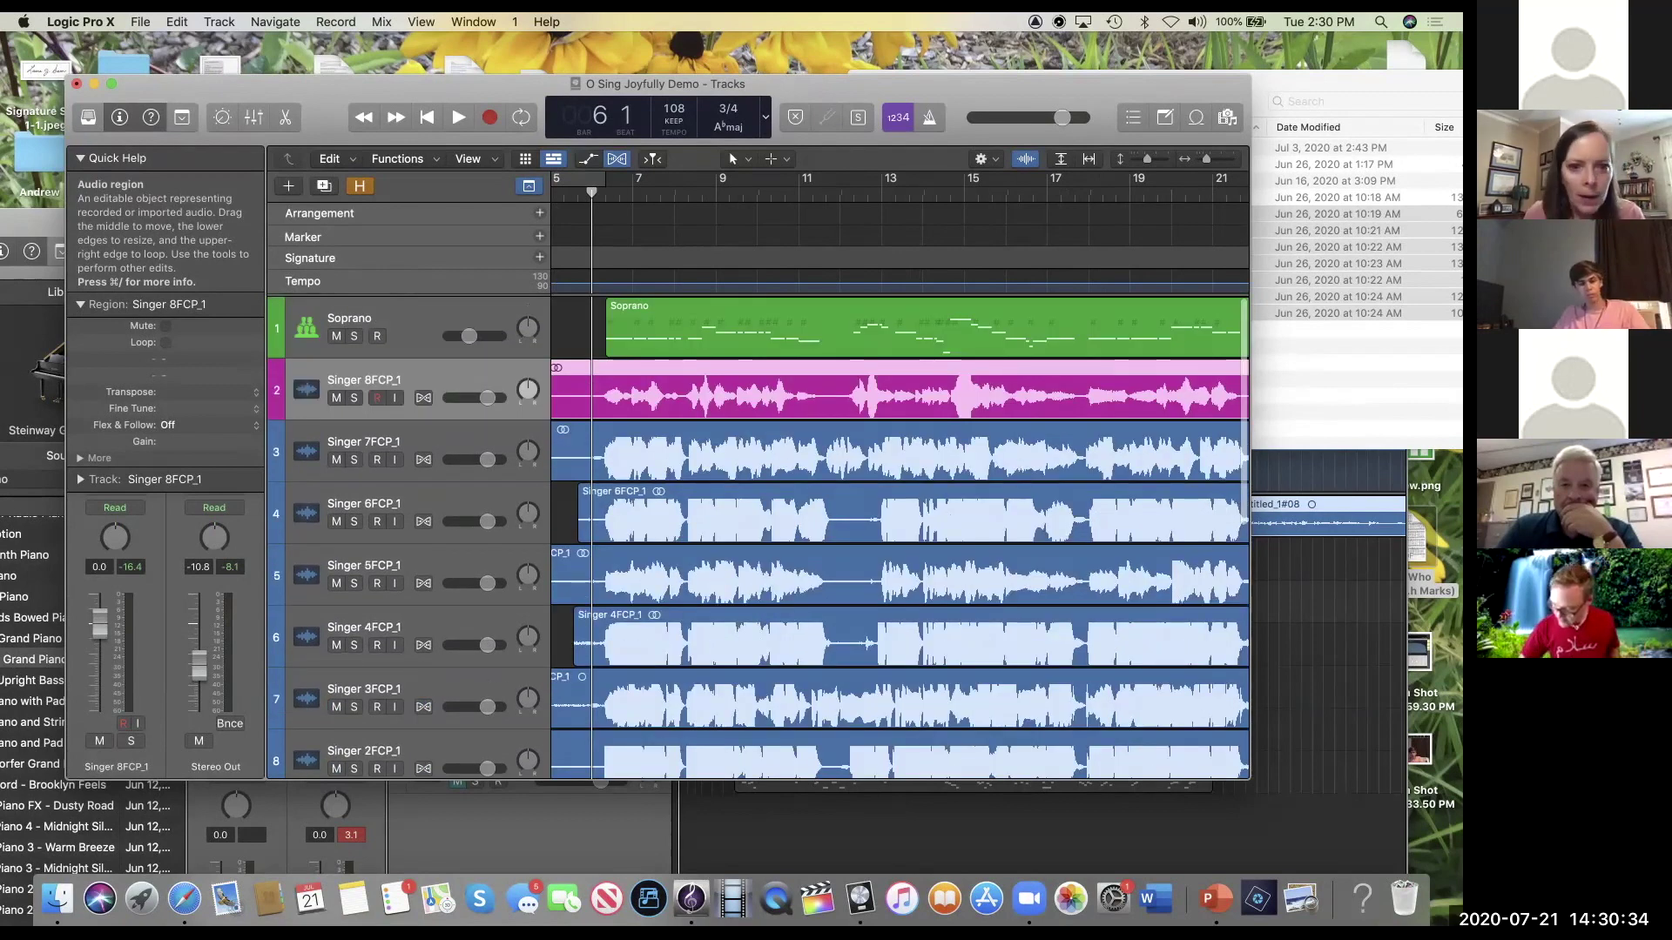
scroll(757, 536, down, 1)
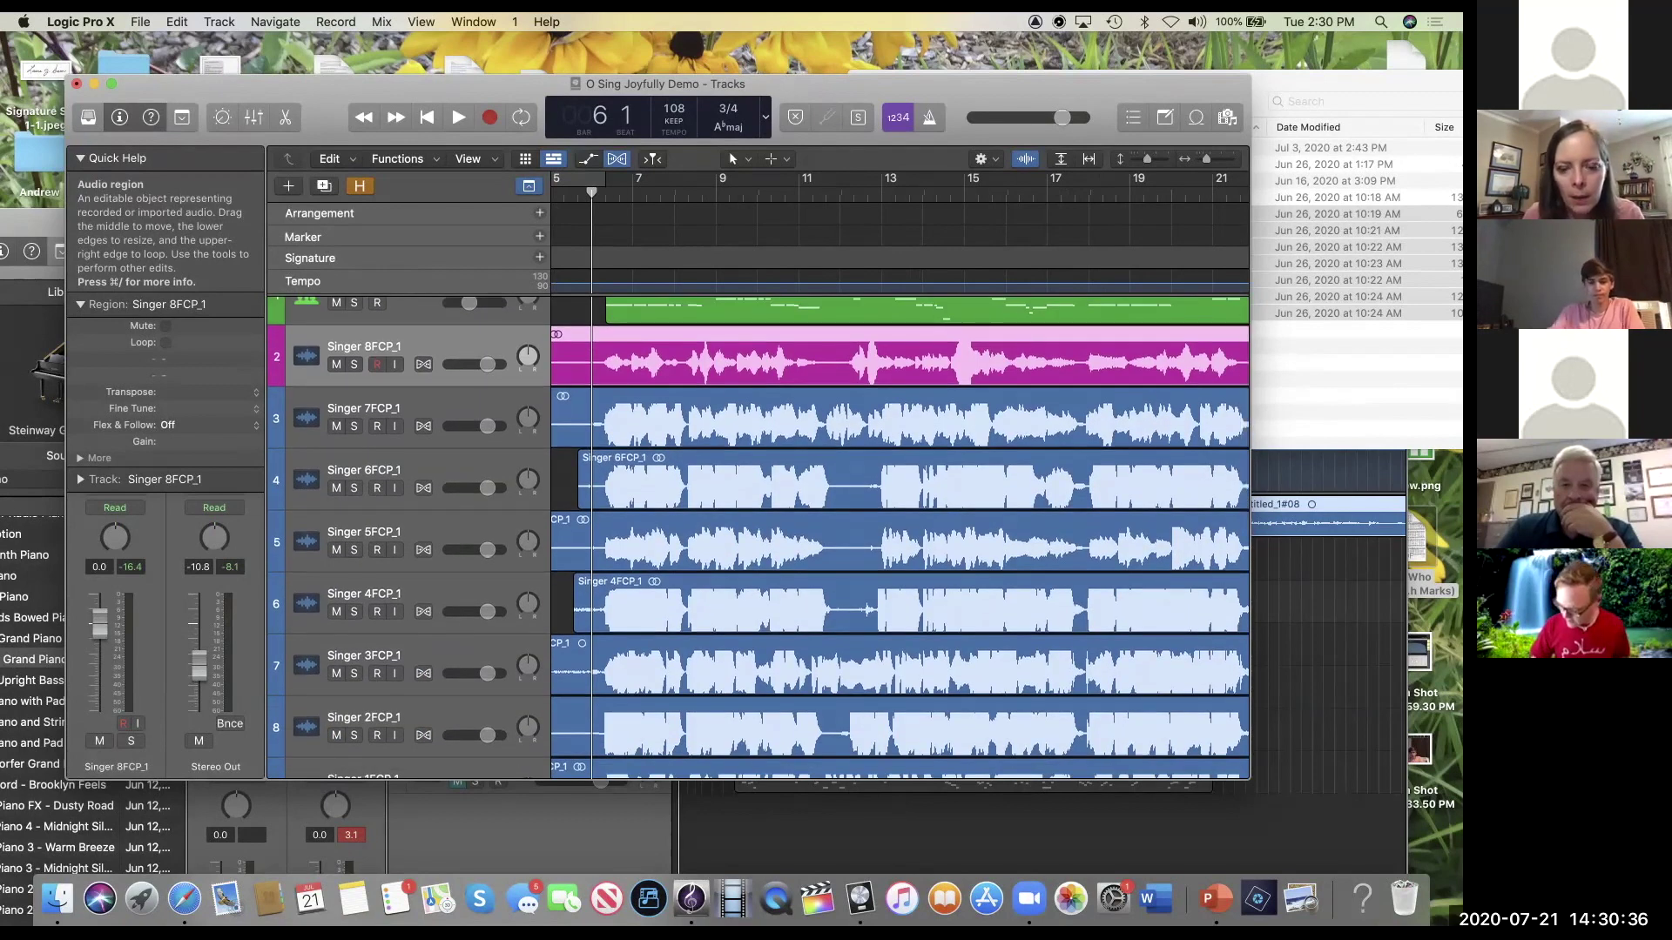
scroll(757, 535, down, 1)
scroll(757, 536, up, 4)
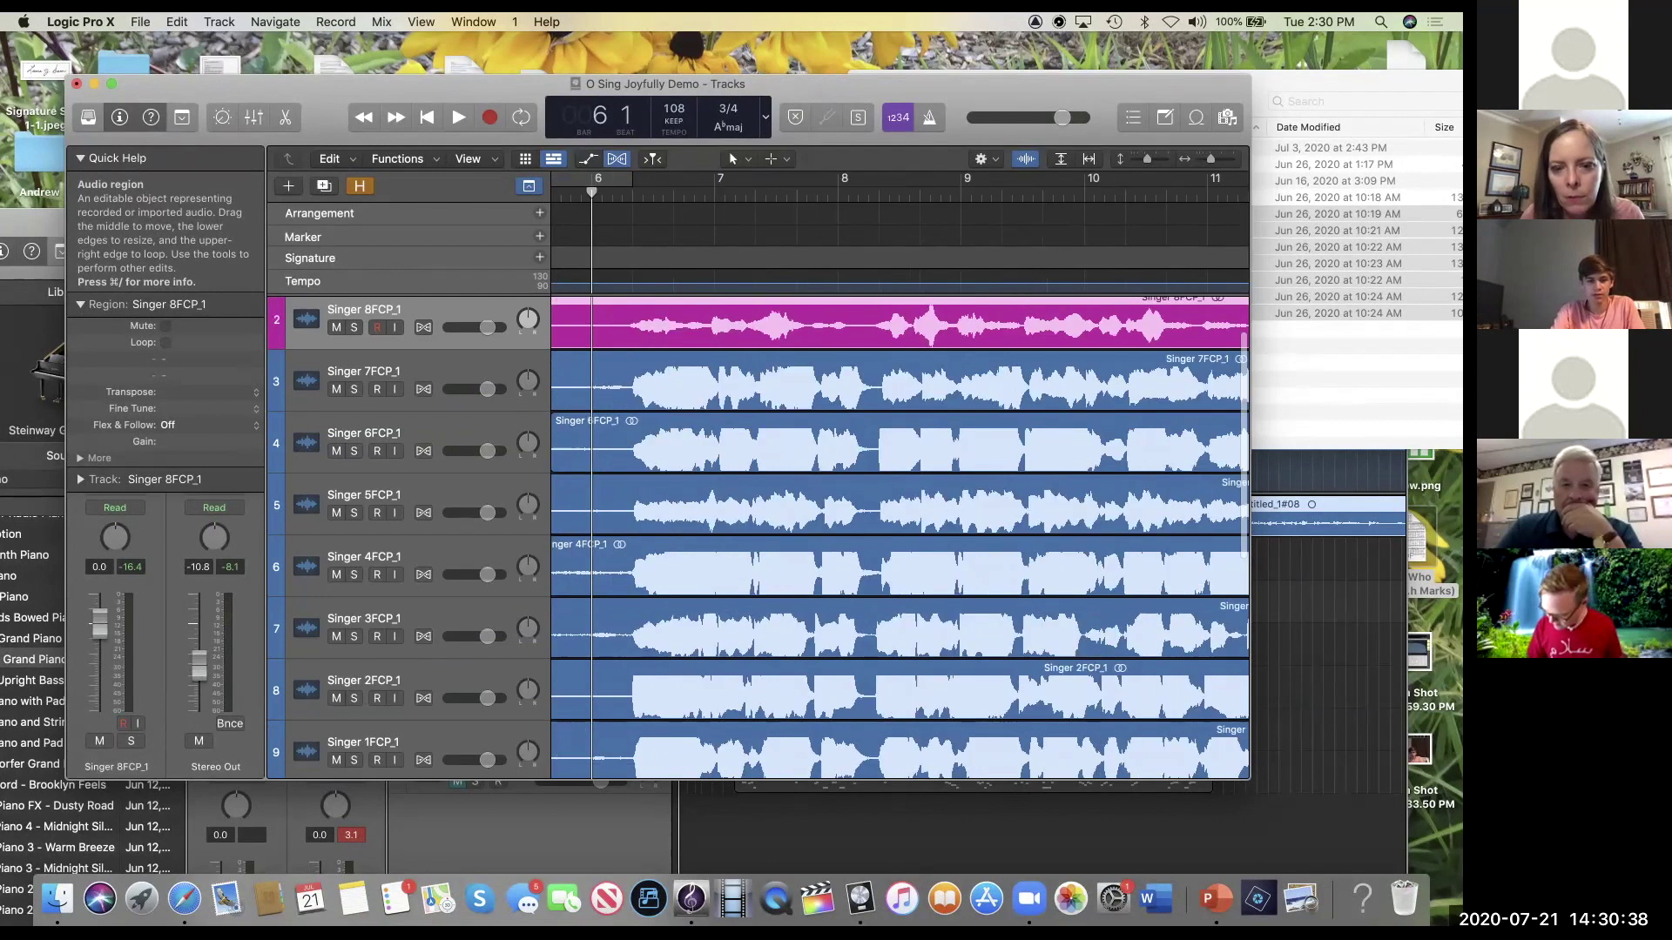
Step: Trim the starts of the Singer 7FCP_1, 5FCP_1, 3FCP_1, 2FCP_1 and 1FCP_1 regions to shortly before bar 6, roughly matching Singer 6FCP_1
scroll(758, 535, left, 6)
scroll(757, 536, down, 2)
scroll(700, 397, down, 1)
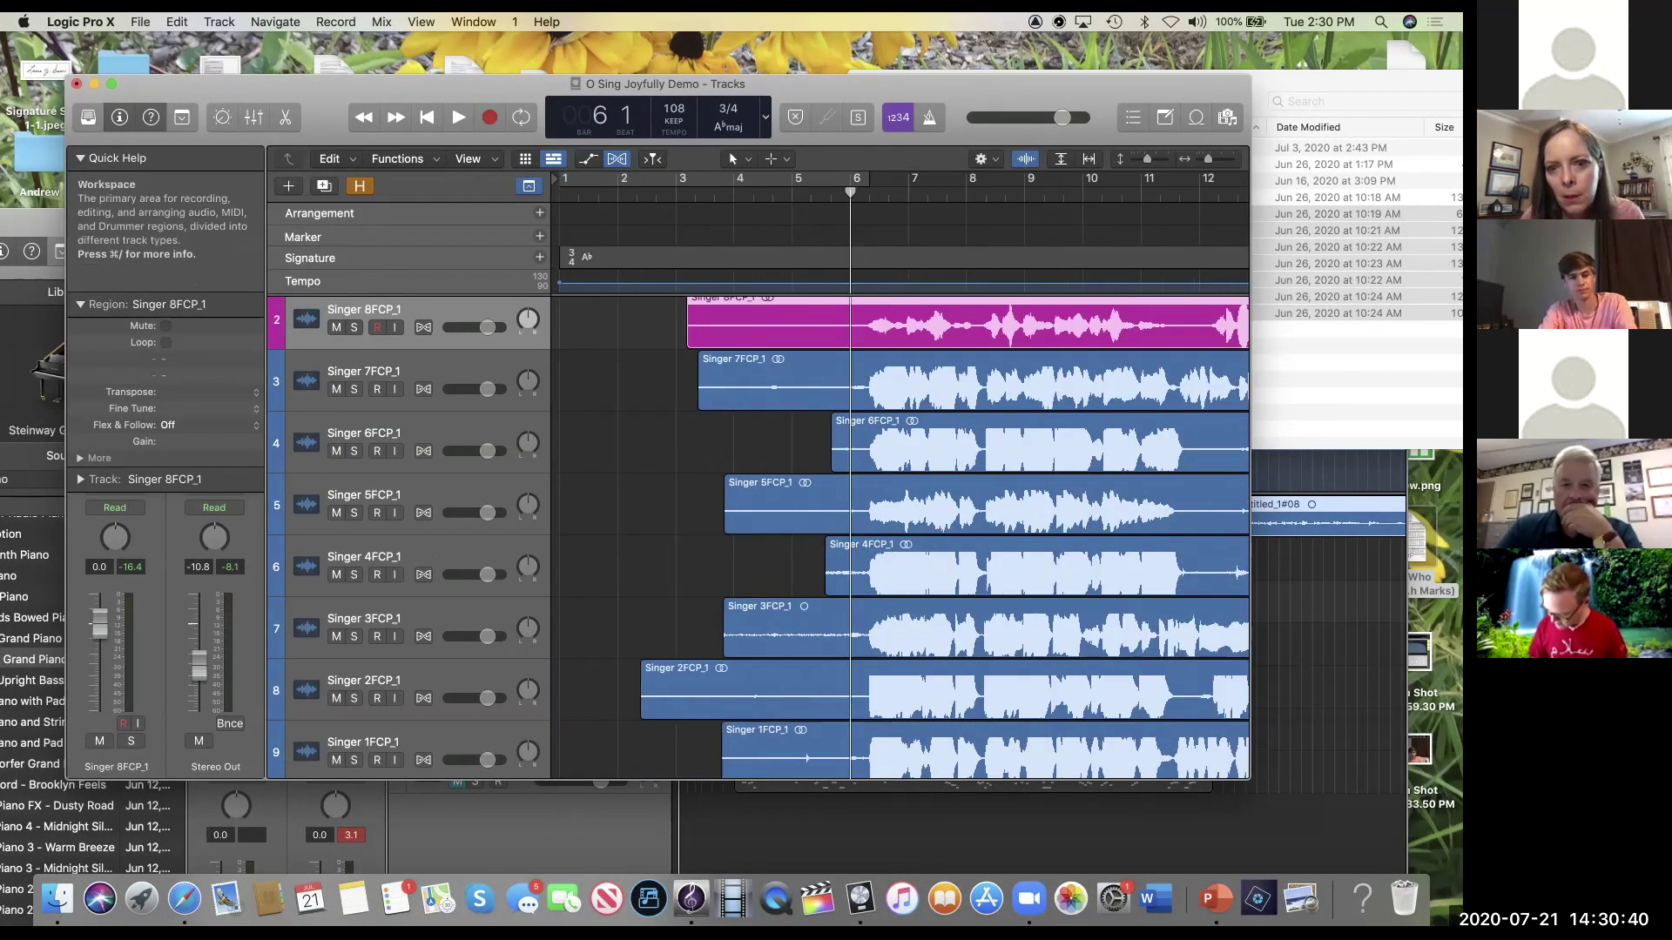
drag(699, 396, 829, 396)
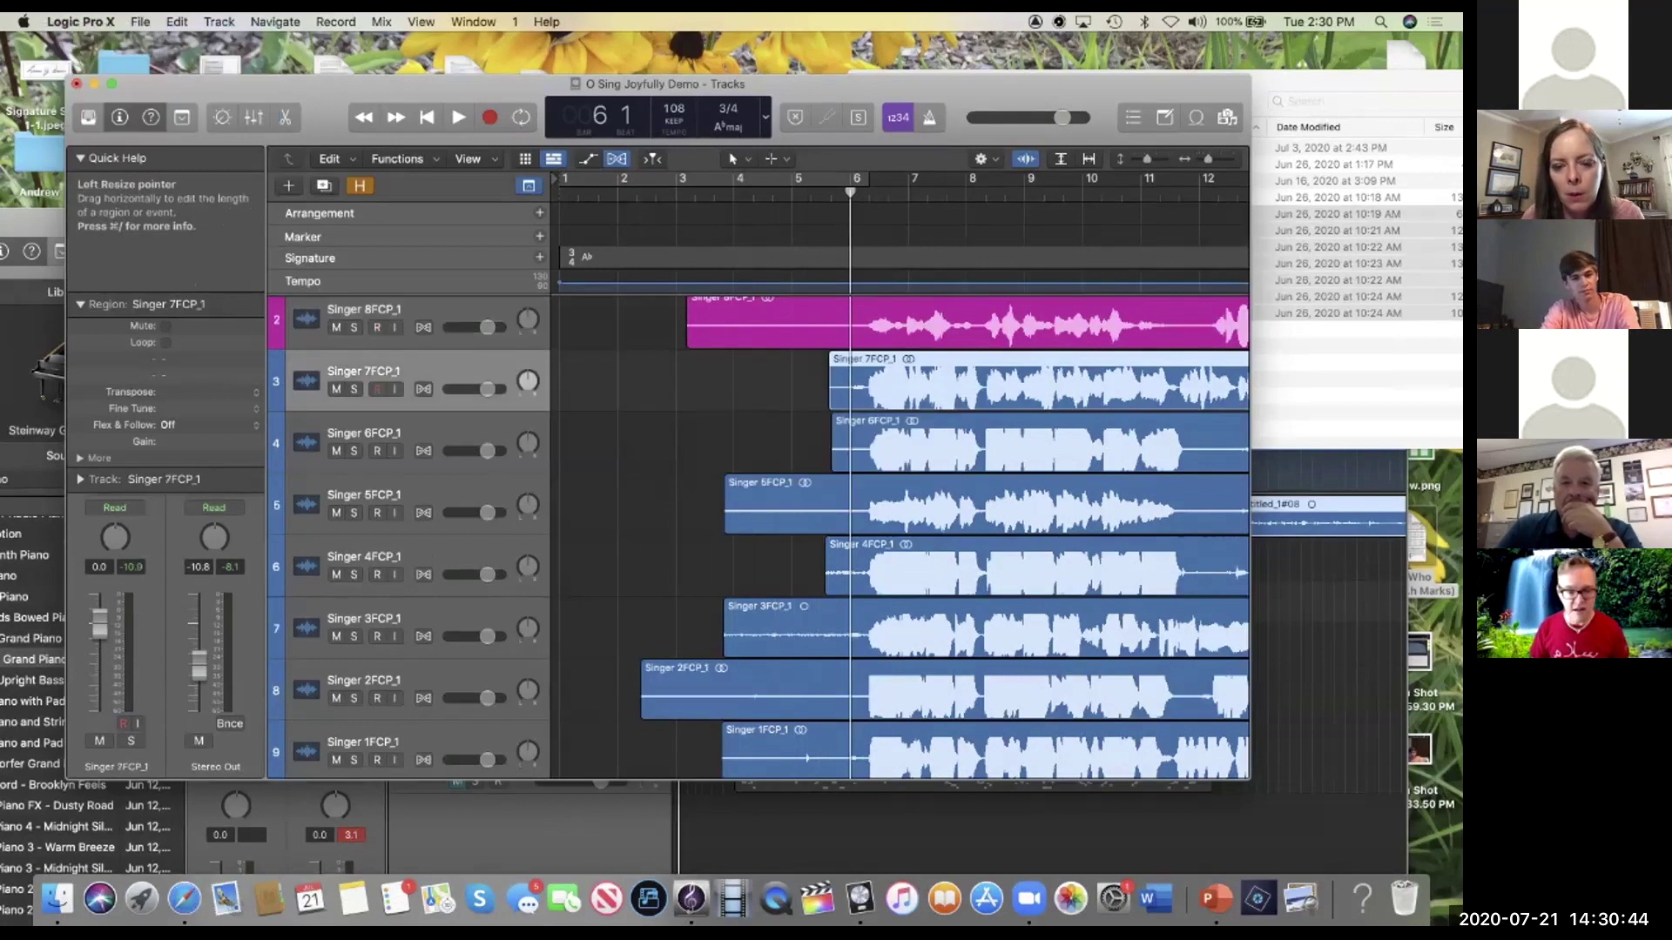
drag(726, 523, 832, 522)
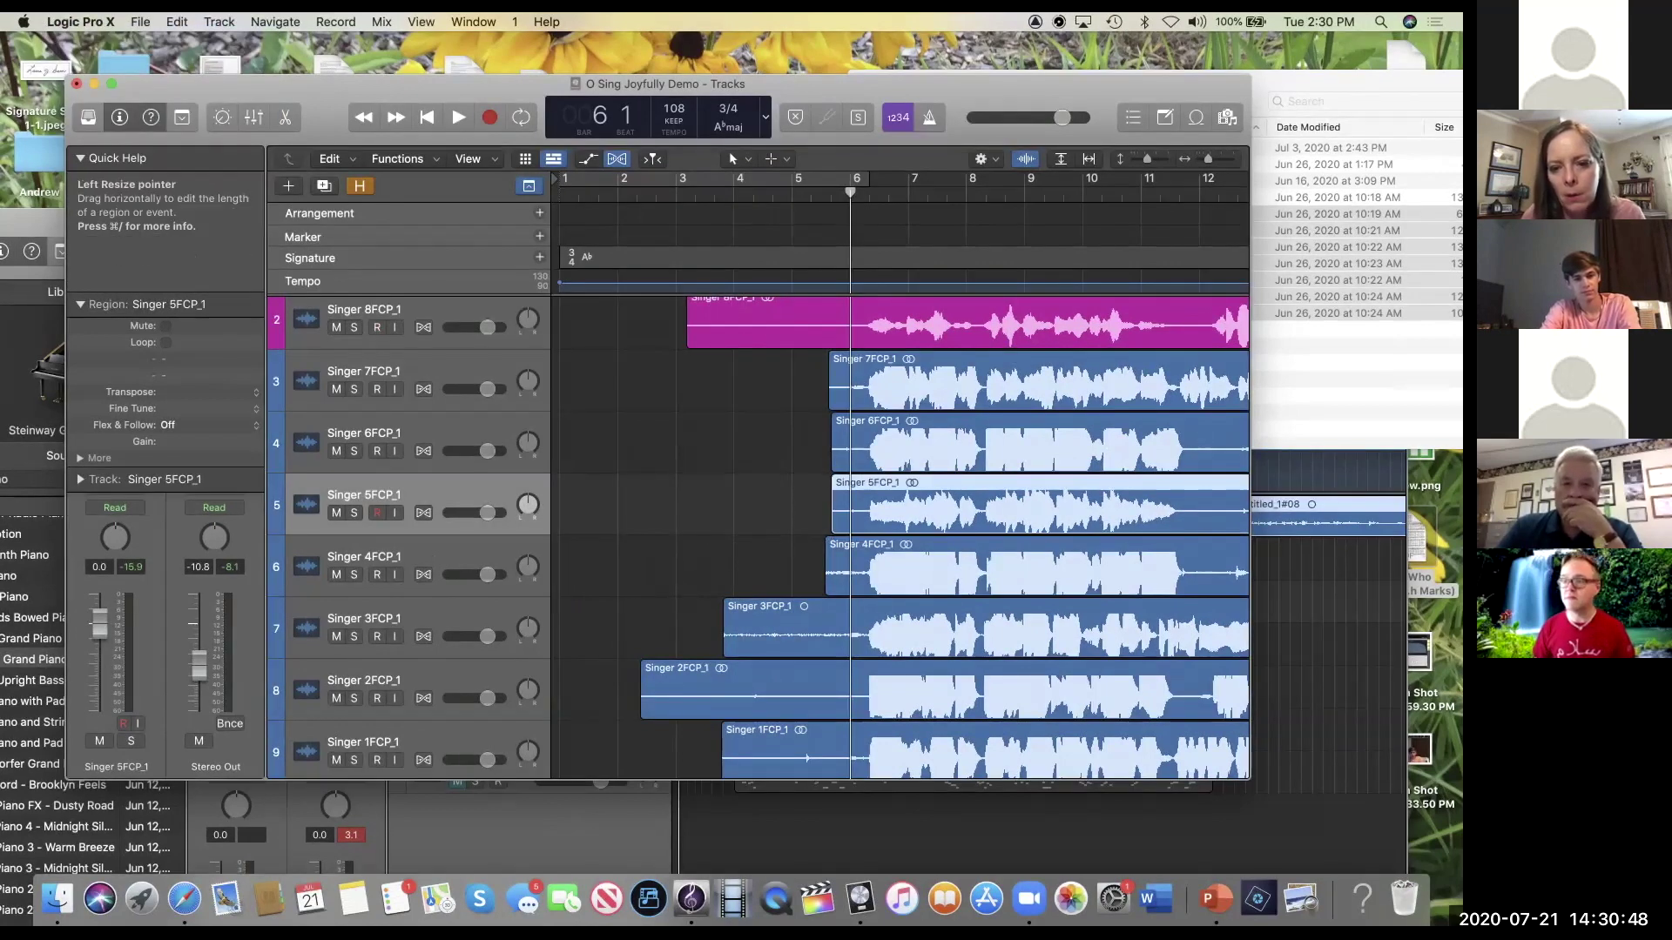
drag(724, 629, 822, 628)
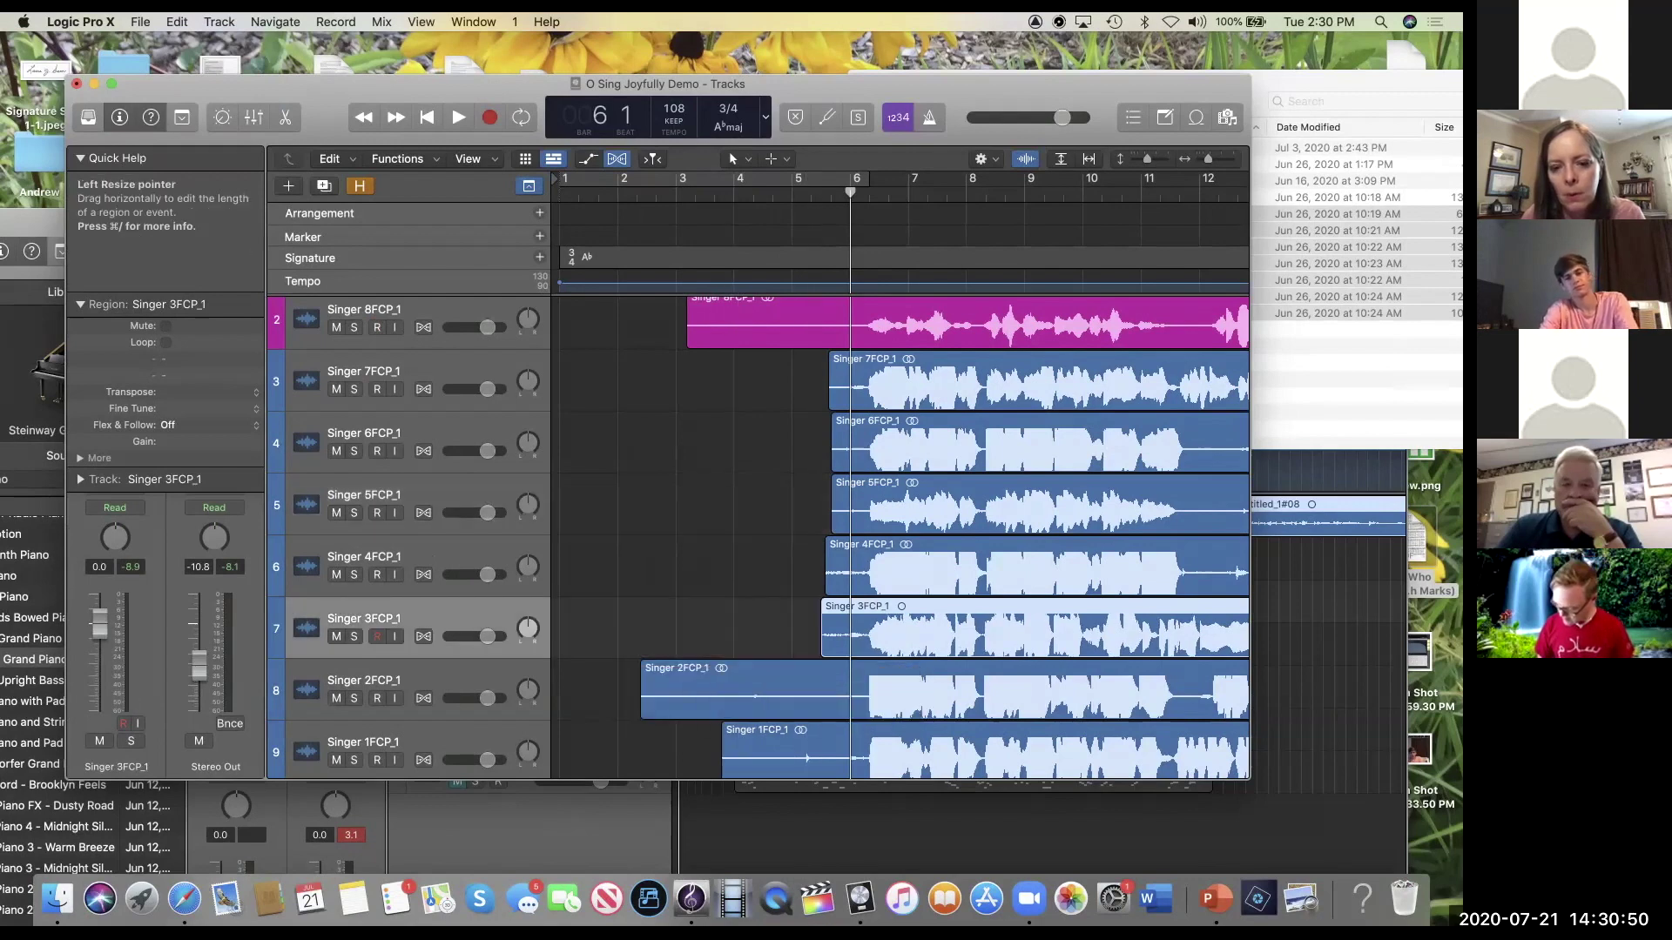
drag(641, 705, 824, 719)
scroll(824, 697, down, 3)
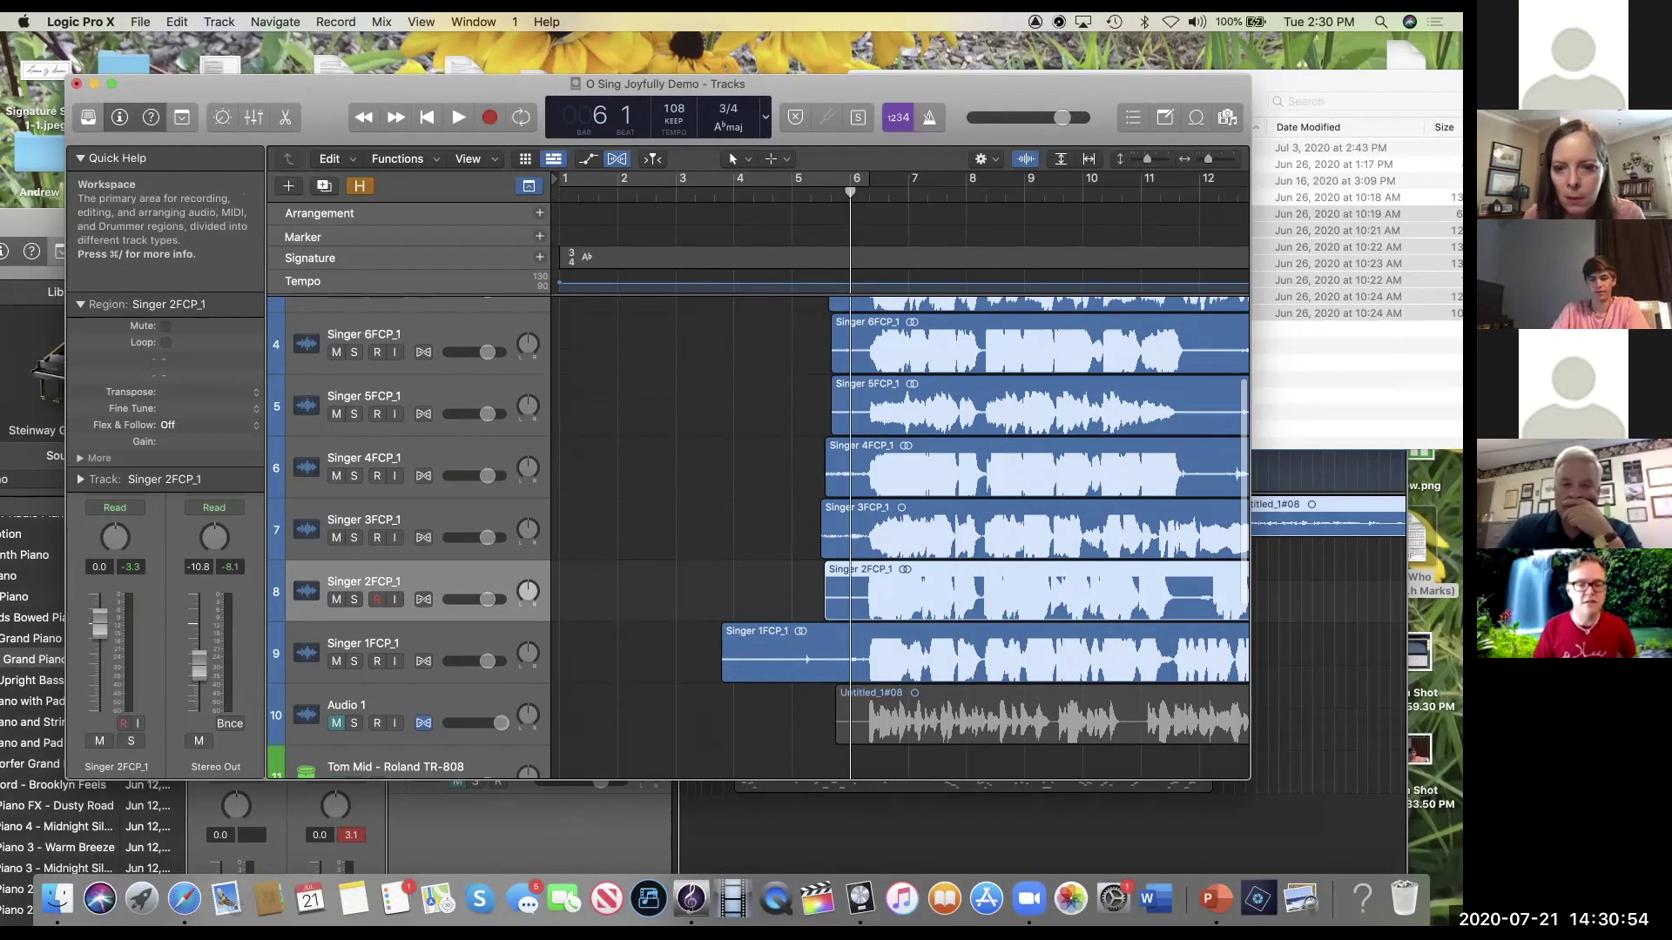
drag(723, 675, 825, 688)
Step: Unmute the Audio 1 track below the singer recordings
scroll(824, 688, down, 4)
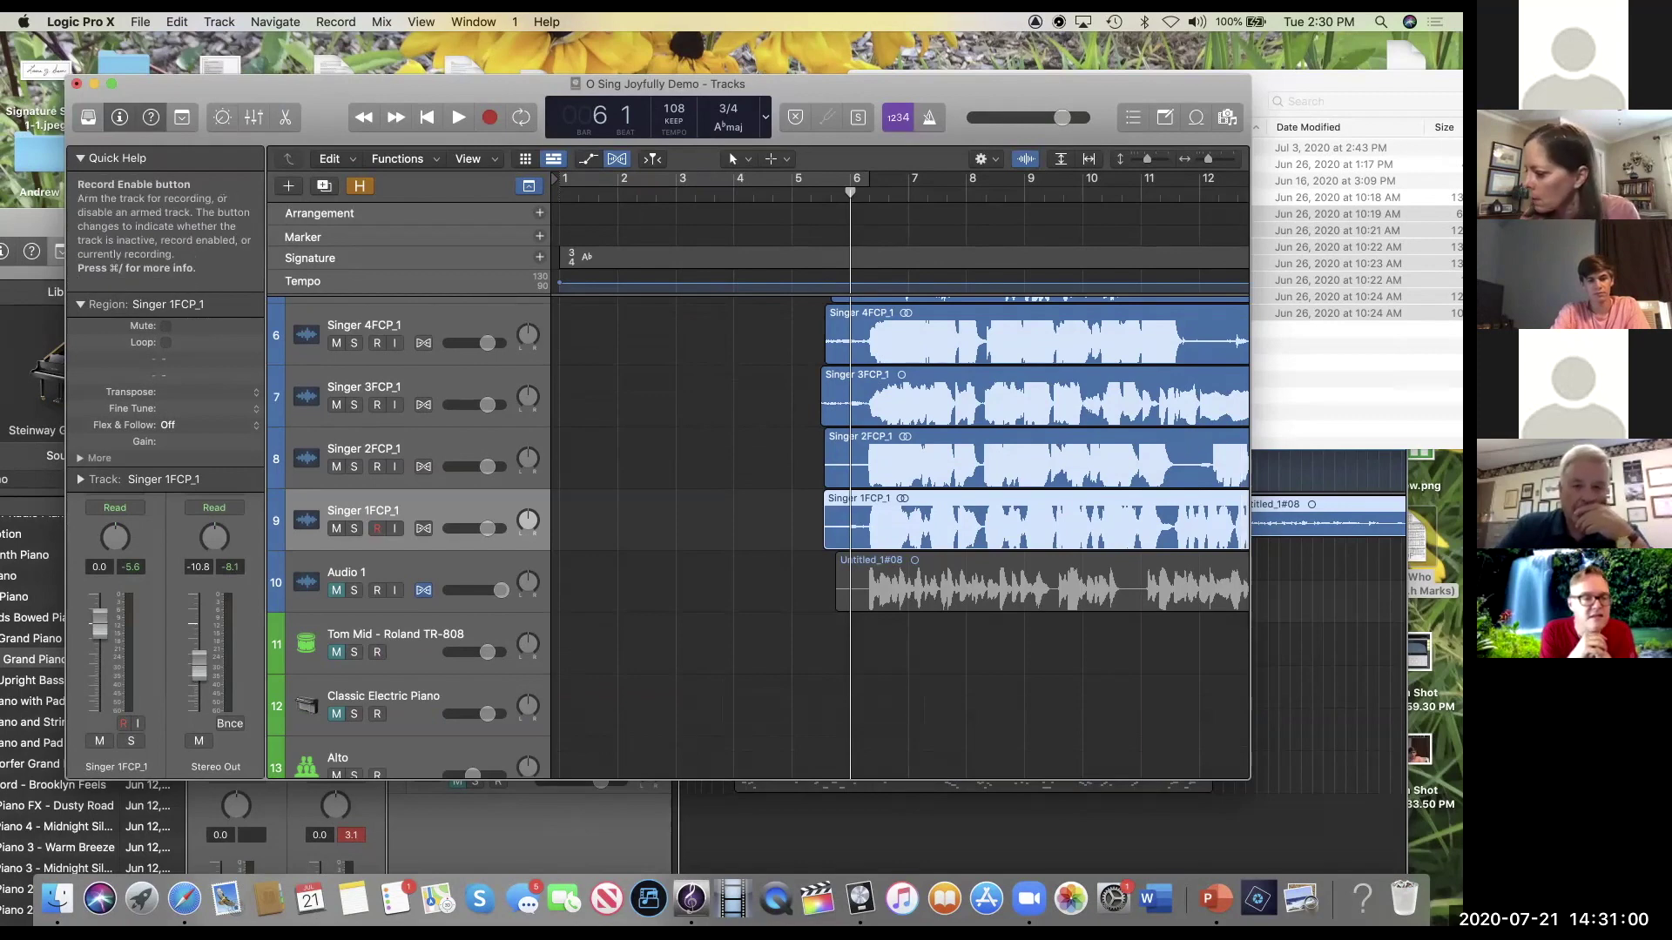
click(337, 590)
scroll(900, 537, down, 5)
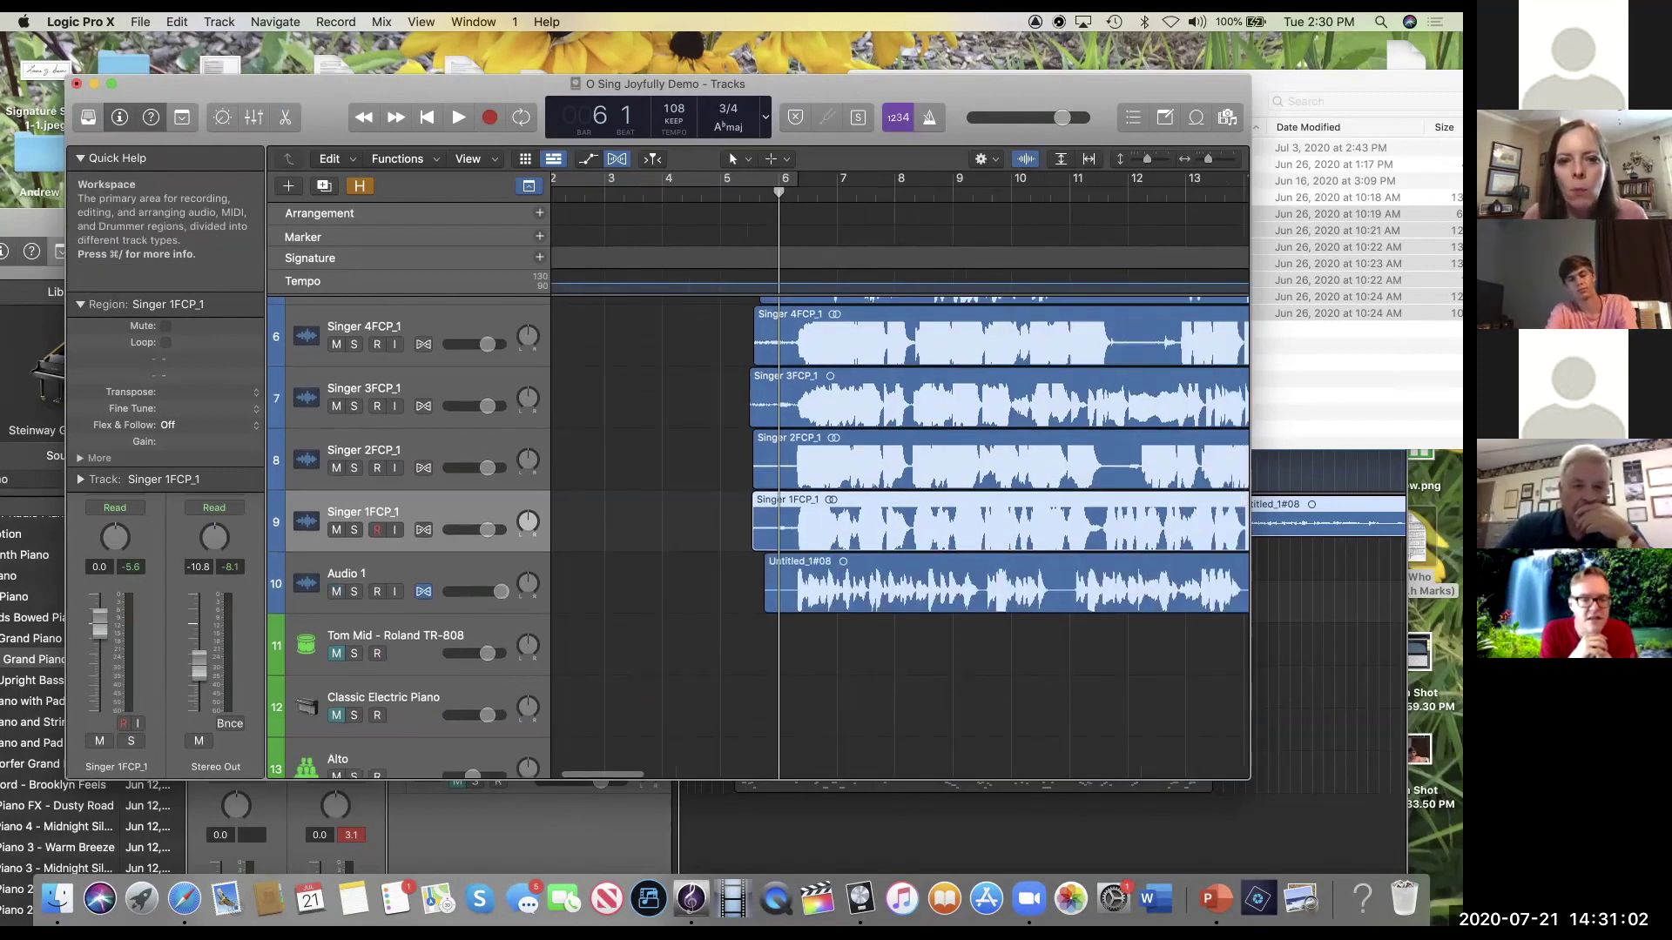
scroll(900, 537, down, 1)
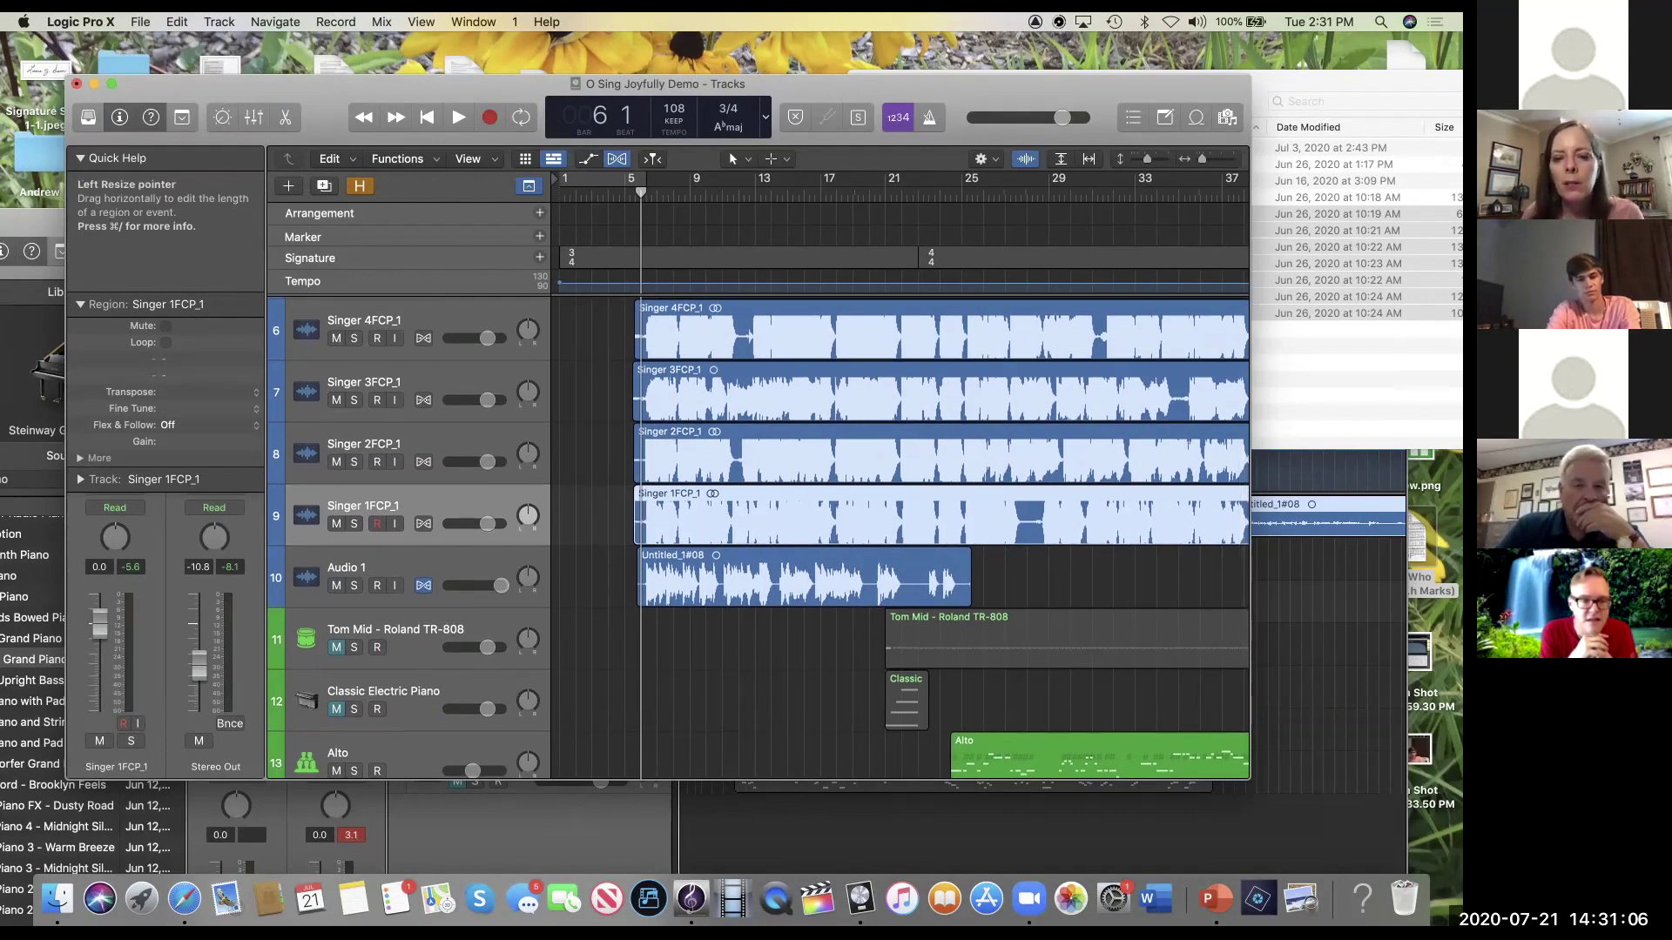
Step: Select the Singer 4FCP_1 to 1FCP_1 and Audio 1 regions and add fade-ins at their starts with the Fade Tool
scroll(901, 537, up, 3)
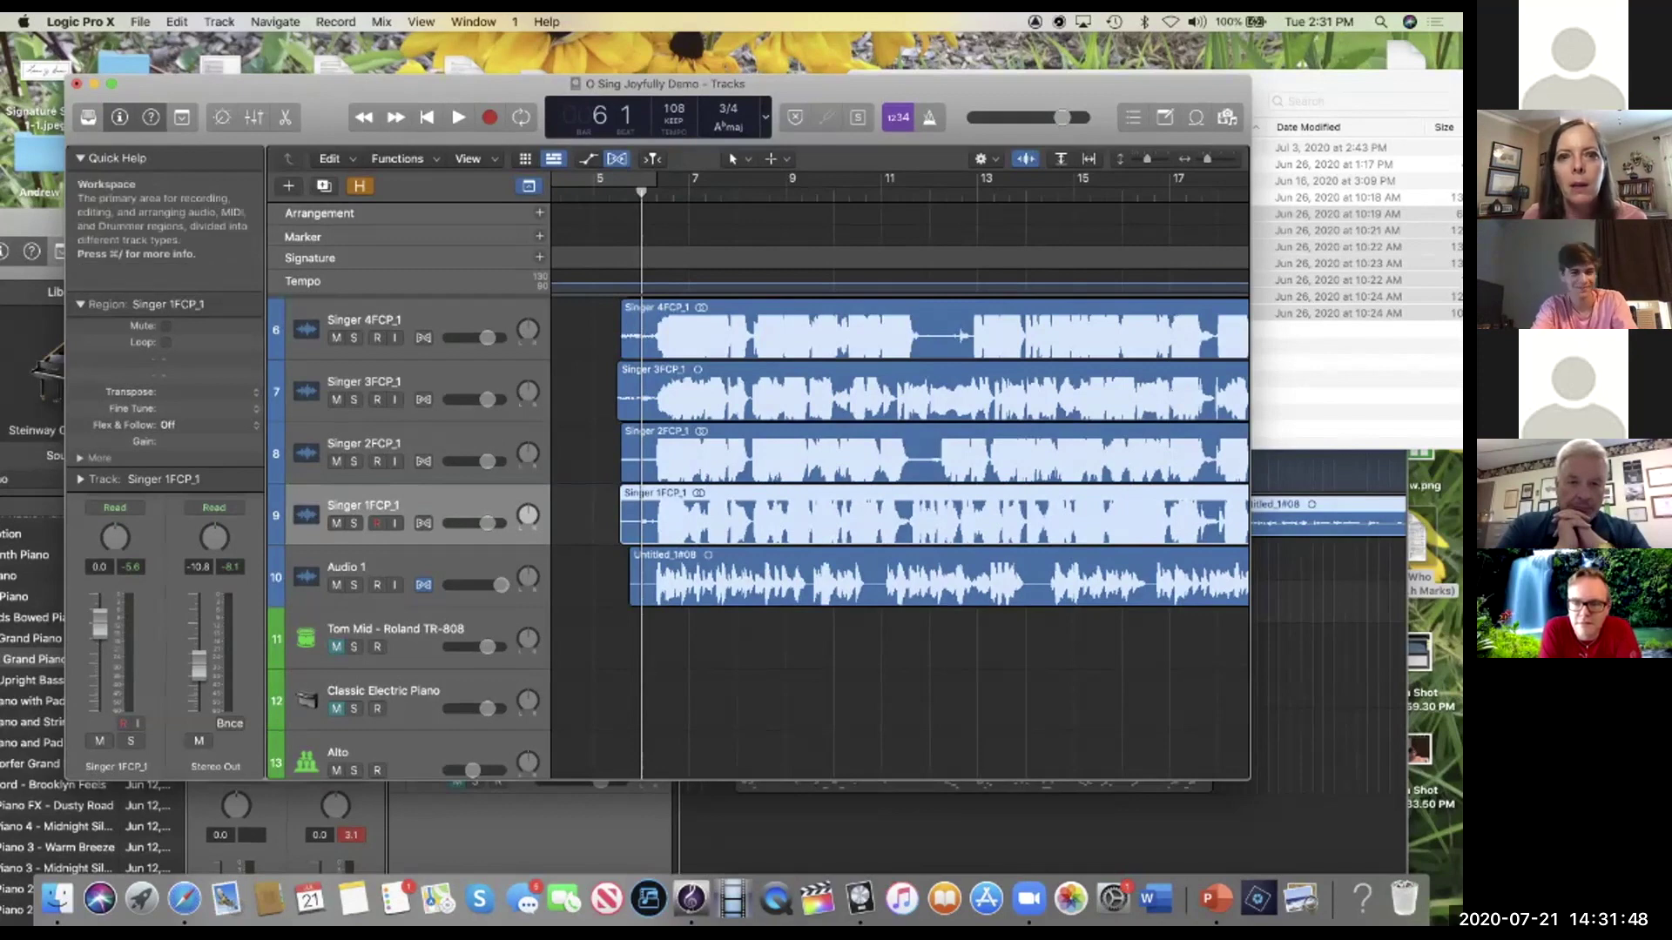
drag(609, 296, 640, 596)
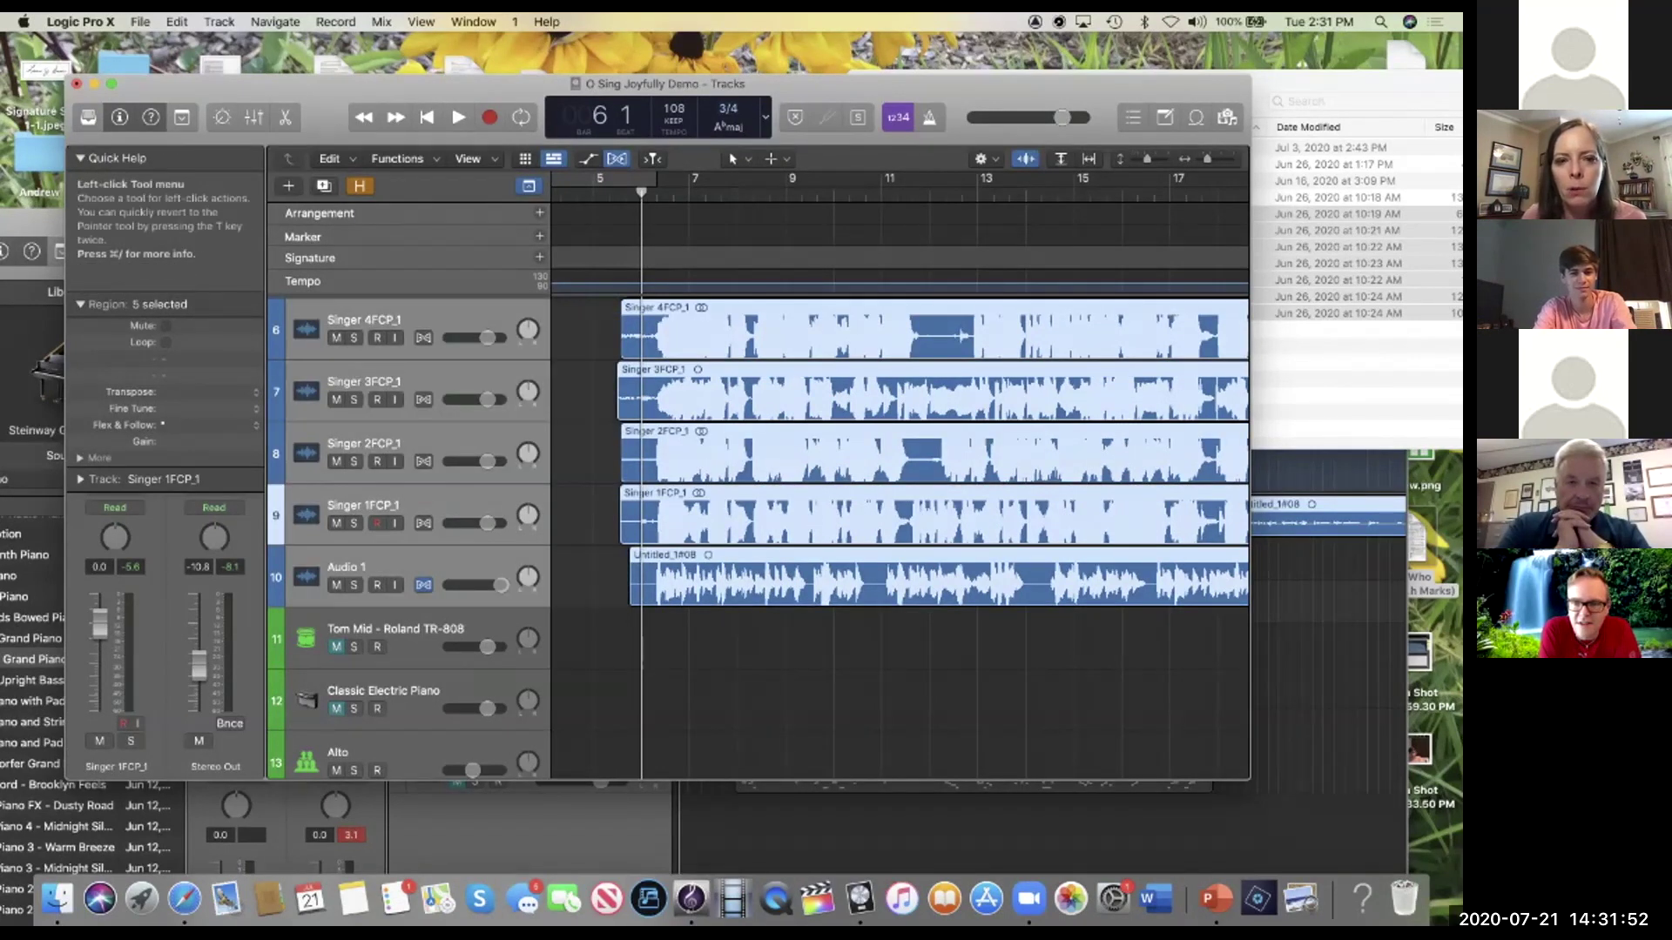
click(735, 159)
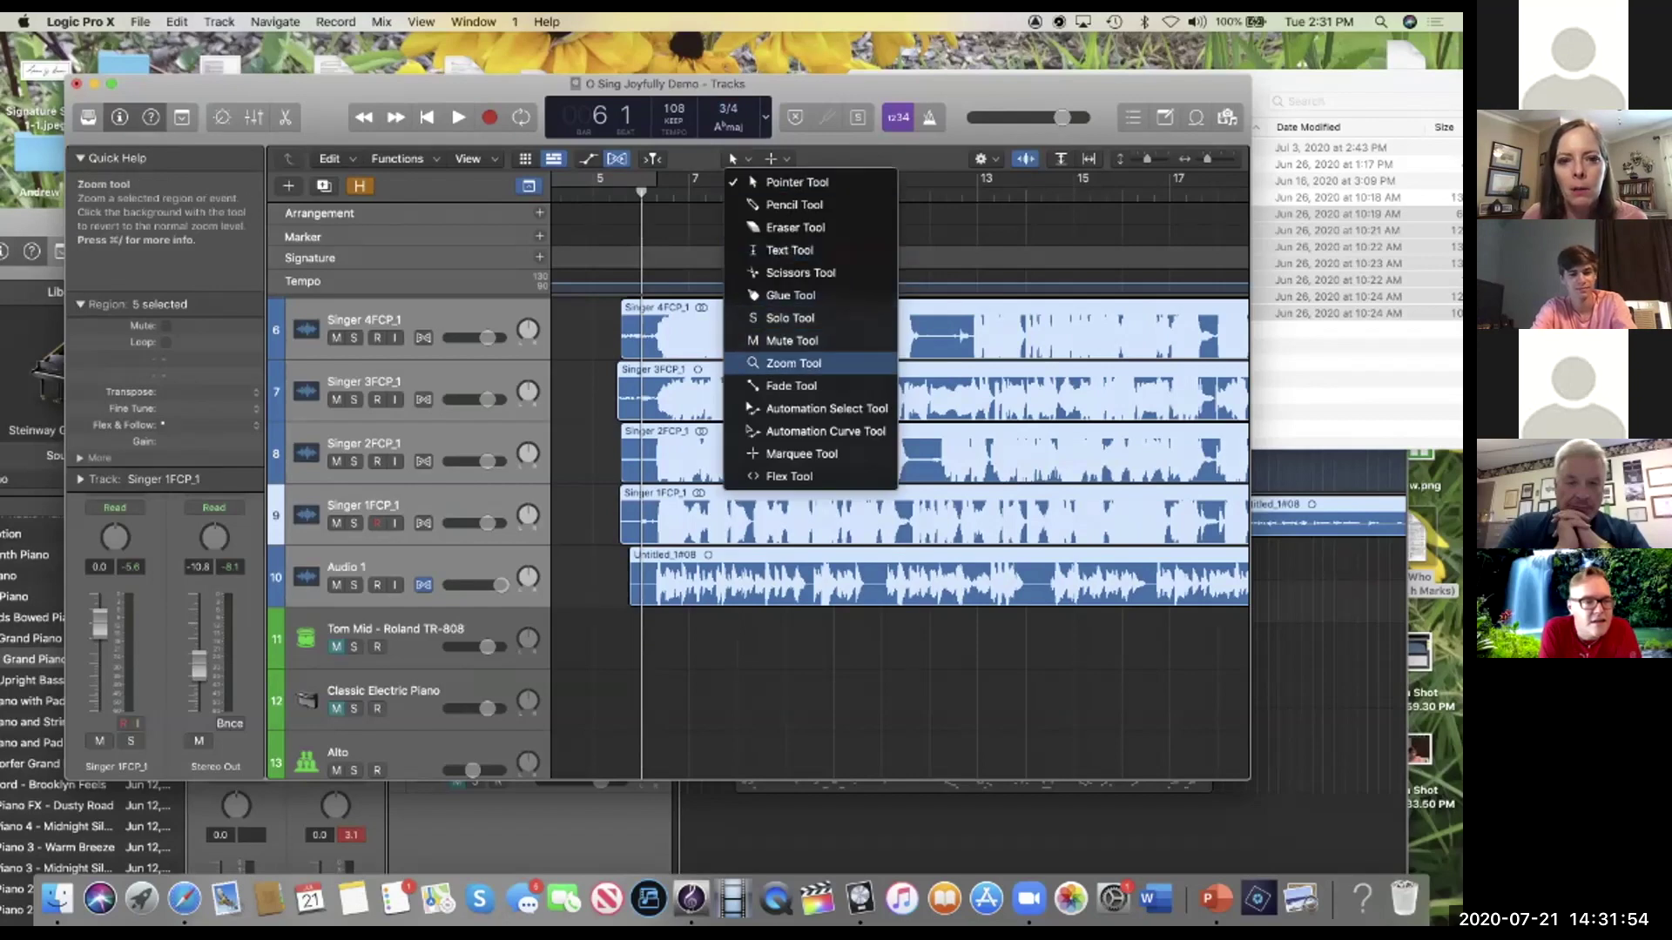
click(791, 386)
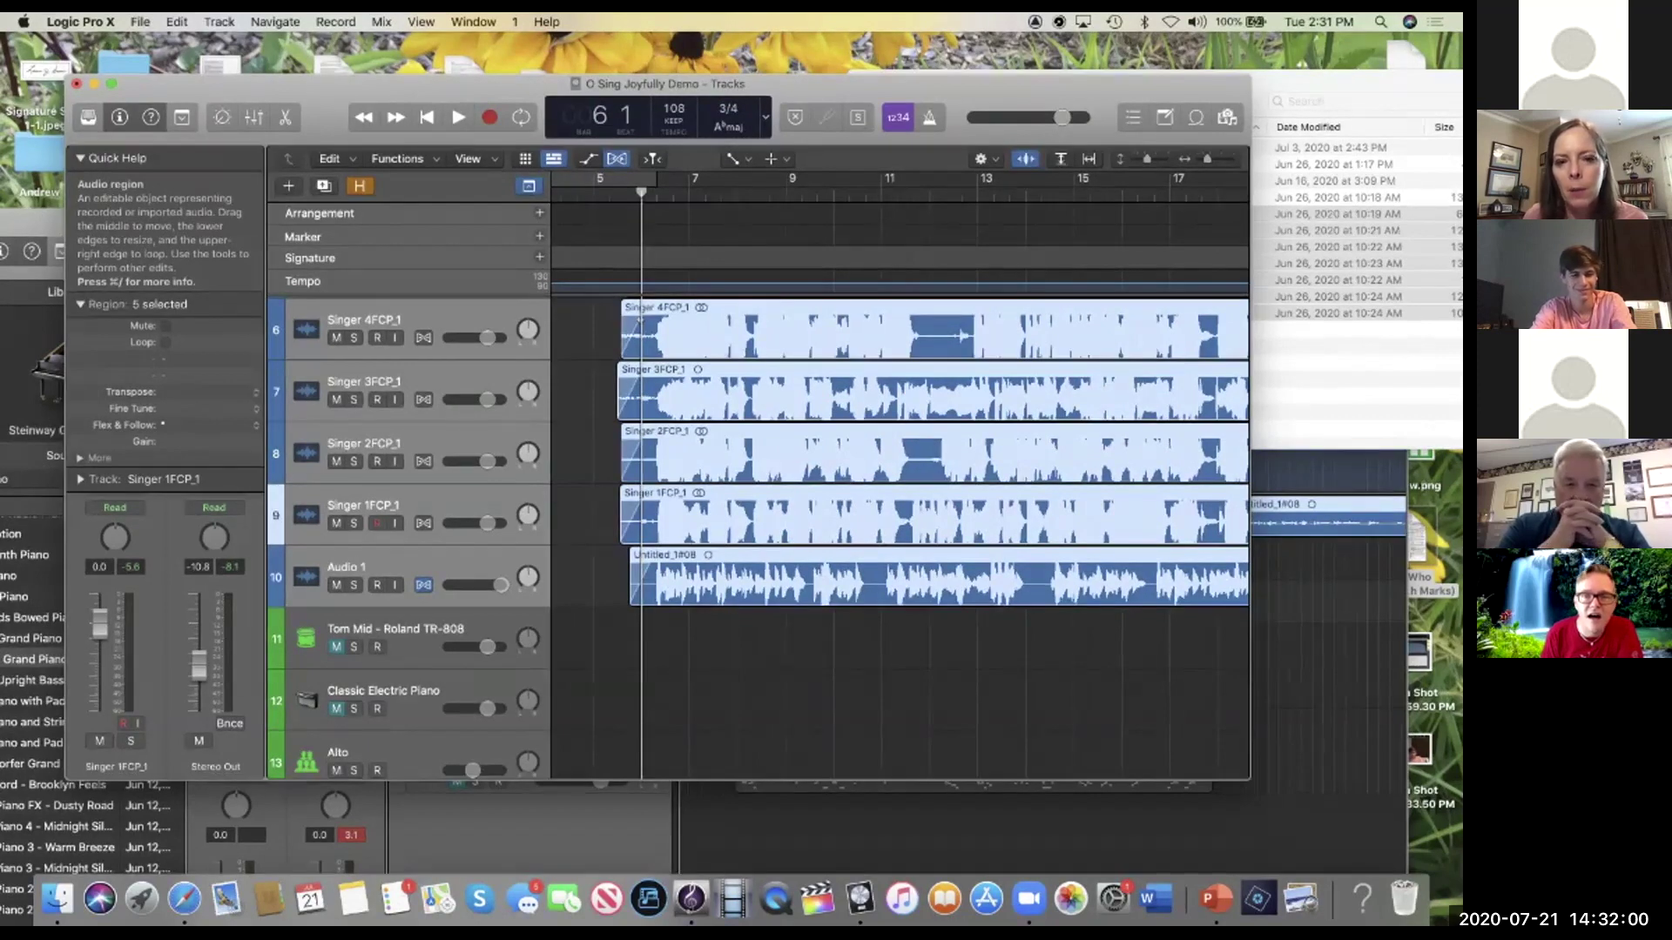
Step: Bend the fade-ins of the five selected regions into curves that rise slowly at first, and return to the Pointer Tool
scroll(634, 562, up, 5)
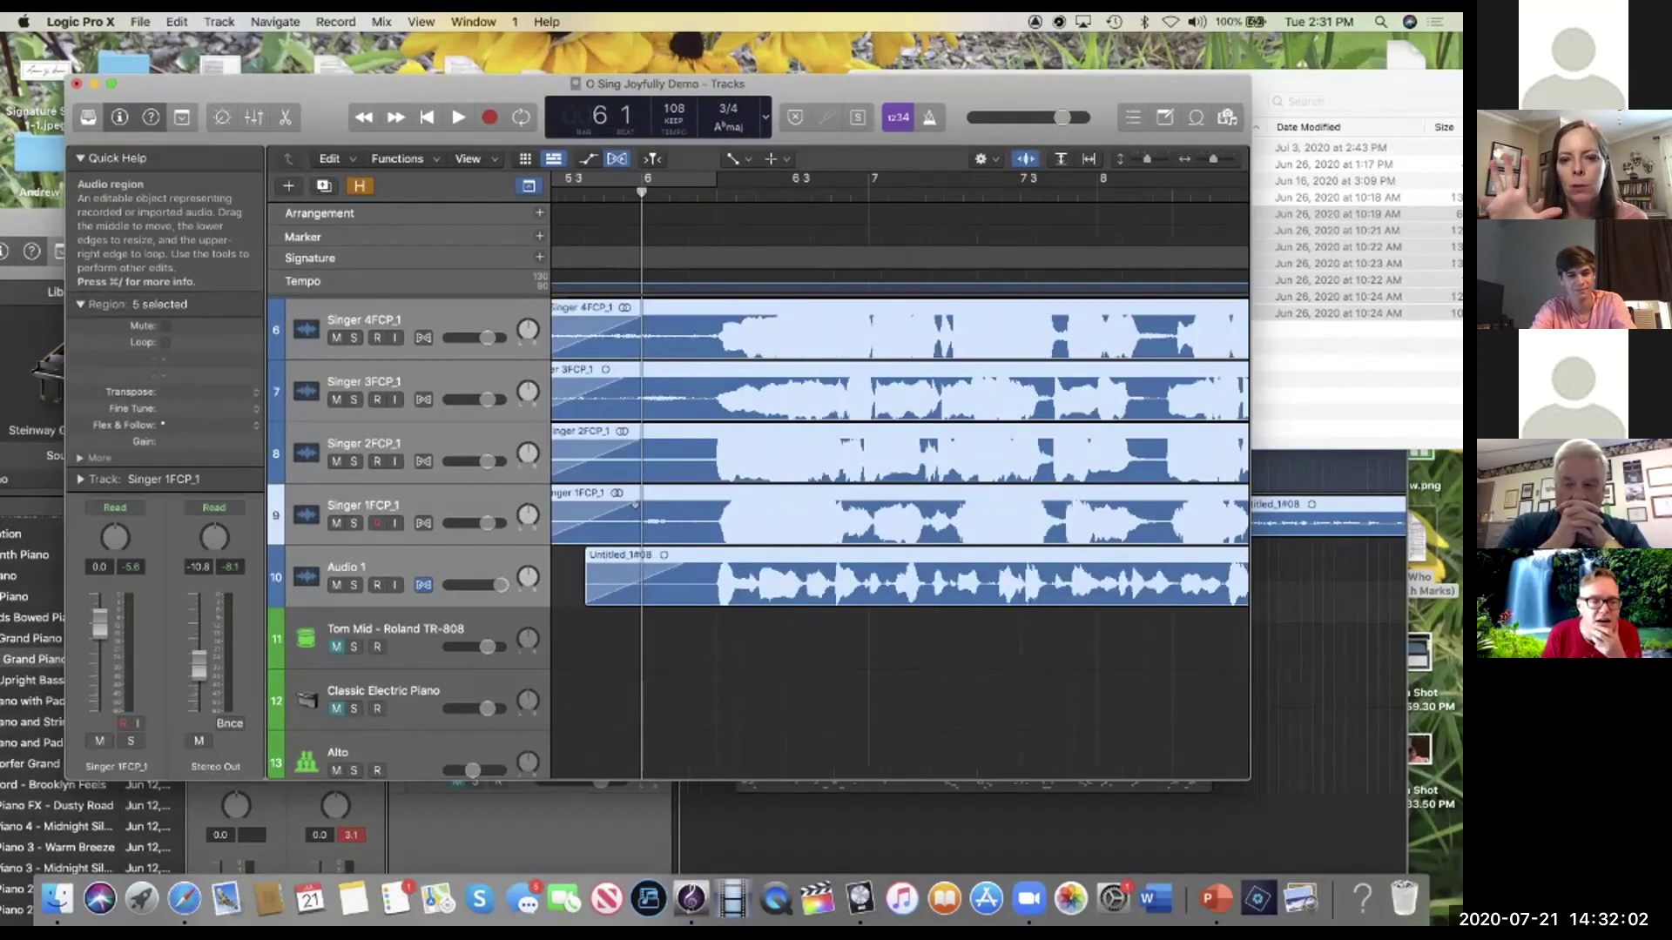
scroll(634, 562, left, 3)
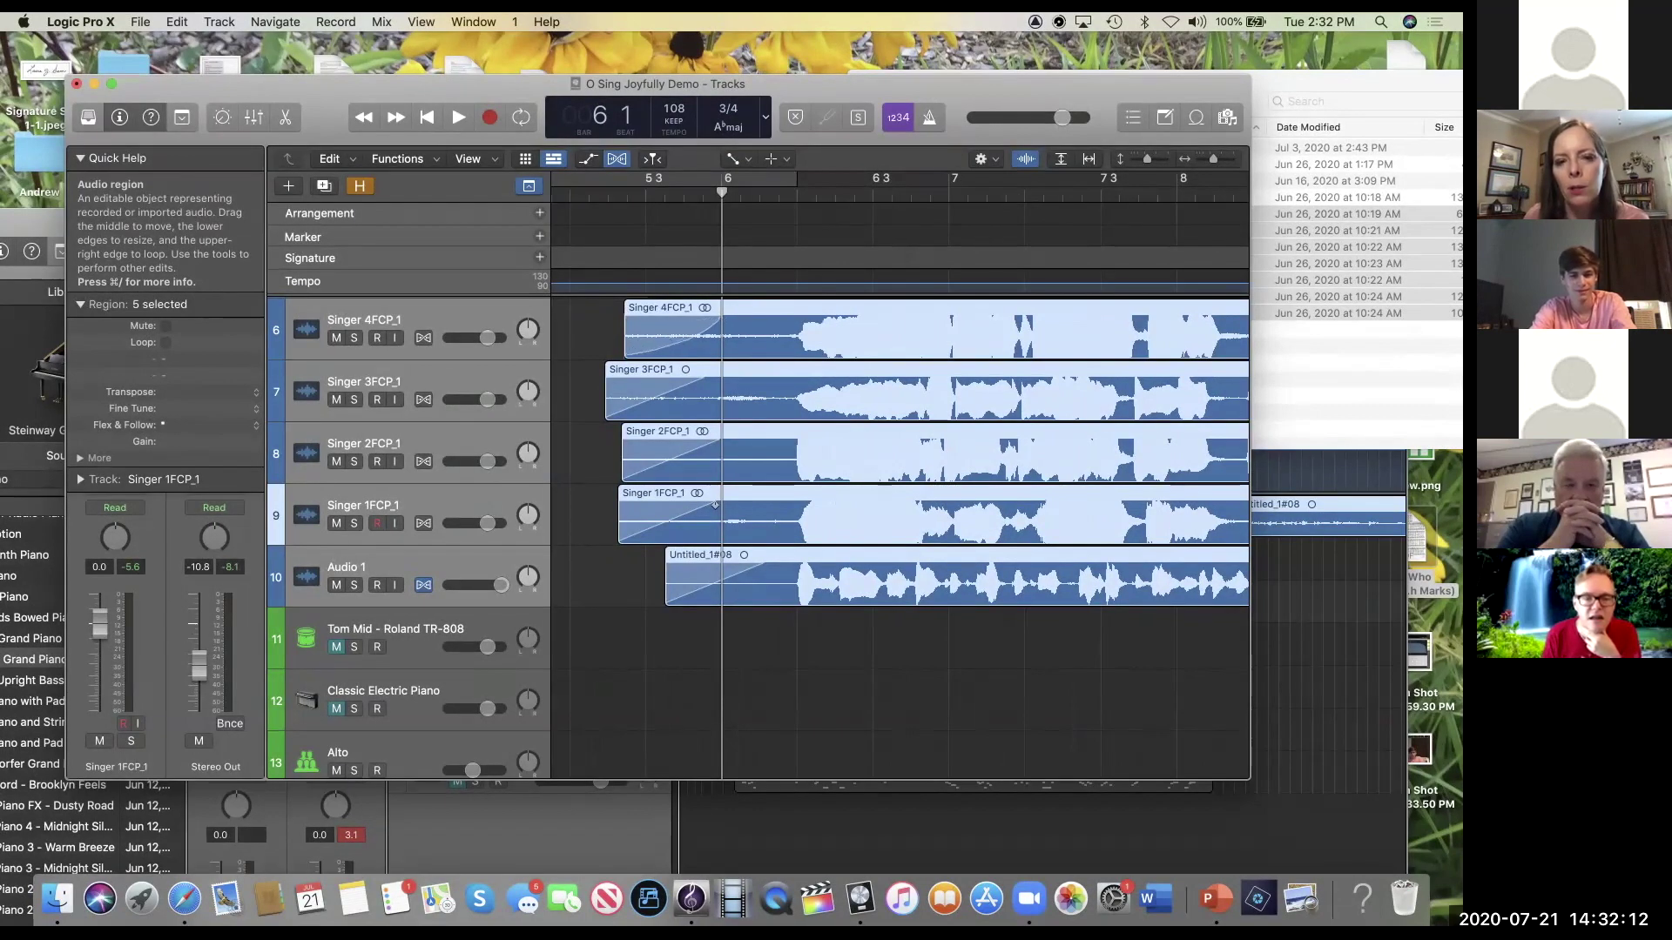
mouse_move(677, 340)
mouse_down()
mouse_move(697, 339)
mouse_move(669, 340)
mouse_up()
drag(715, 505, 703, 381)
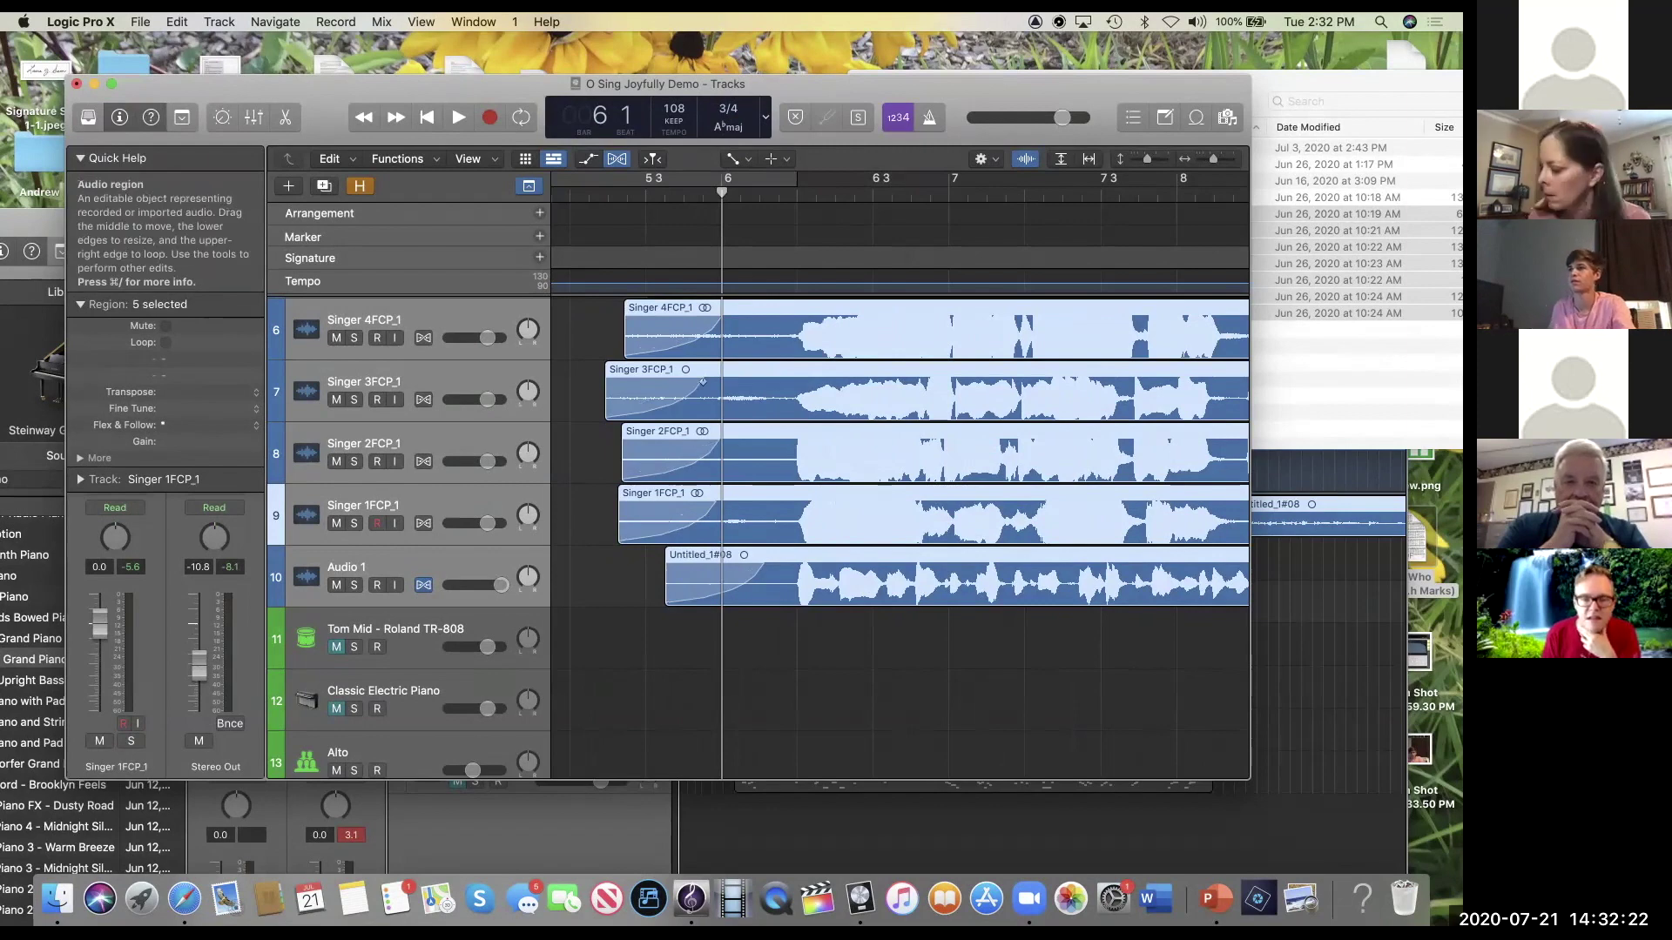
key(super+Left)
key(super+Left)
scroll(902, 453, right, 5)
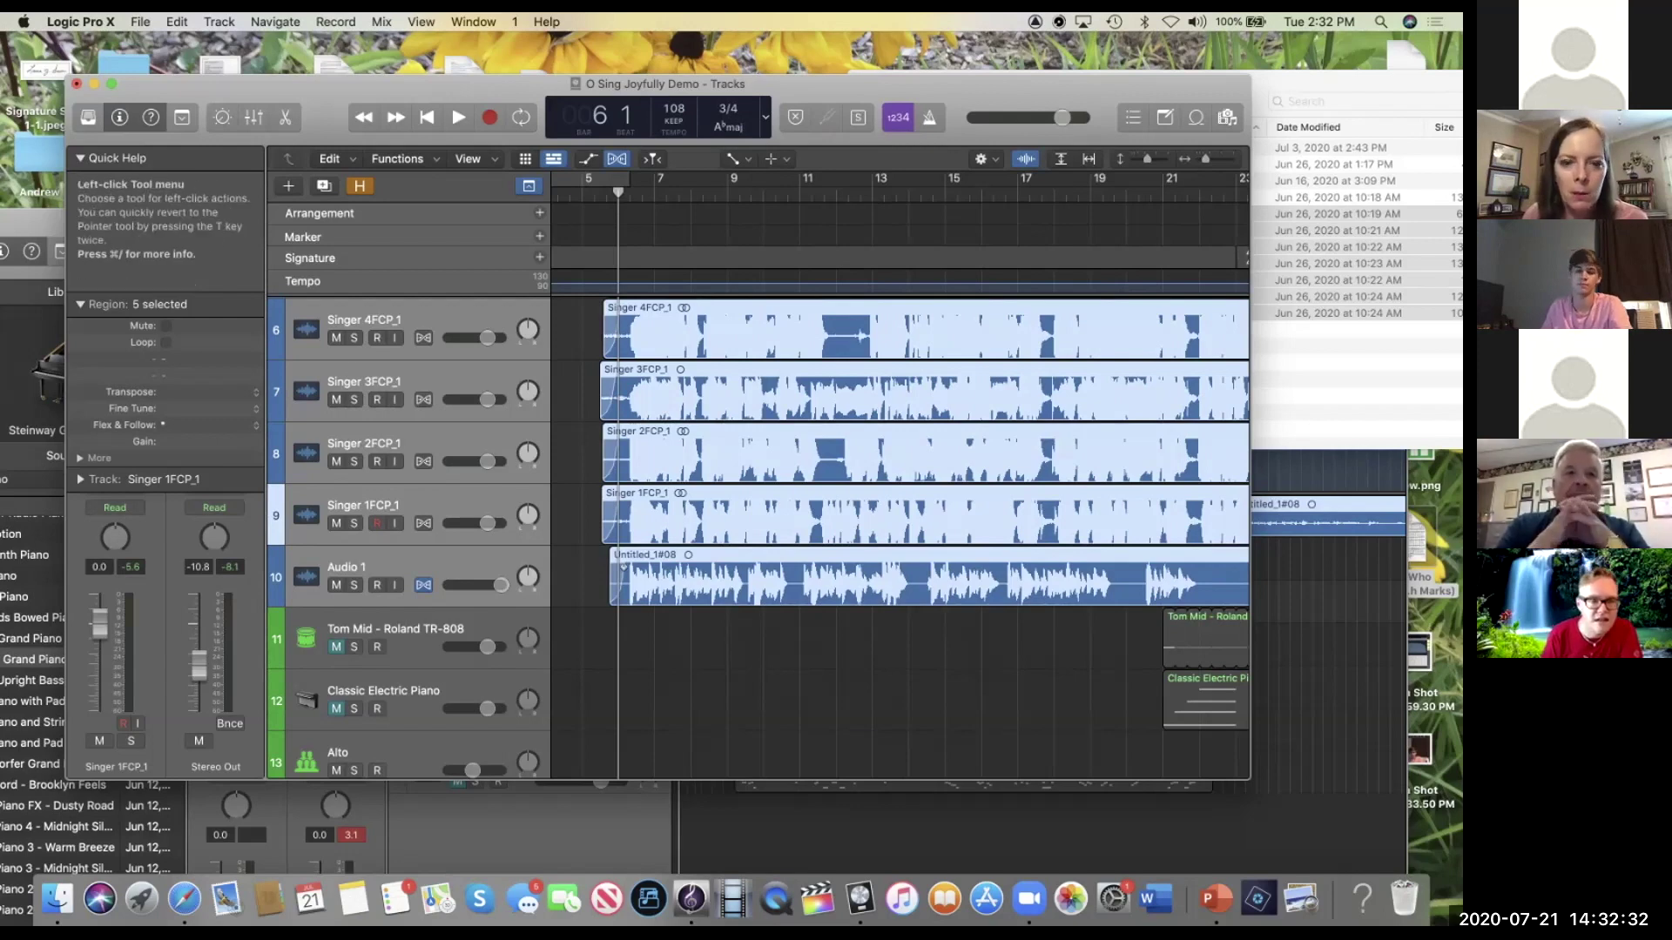
click(734, 158)
click(788, 182)
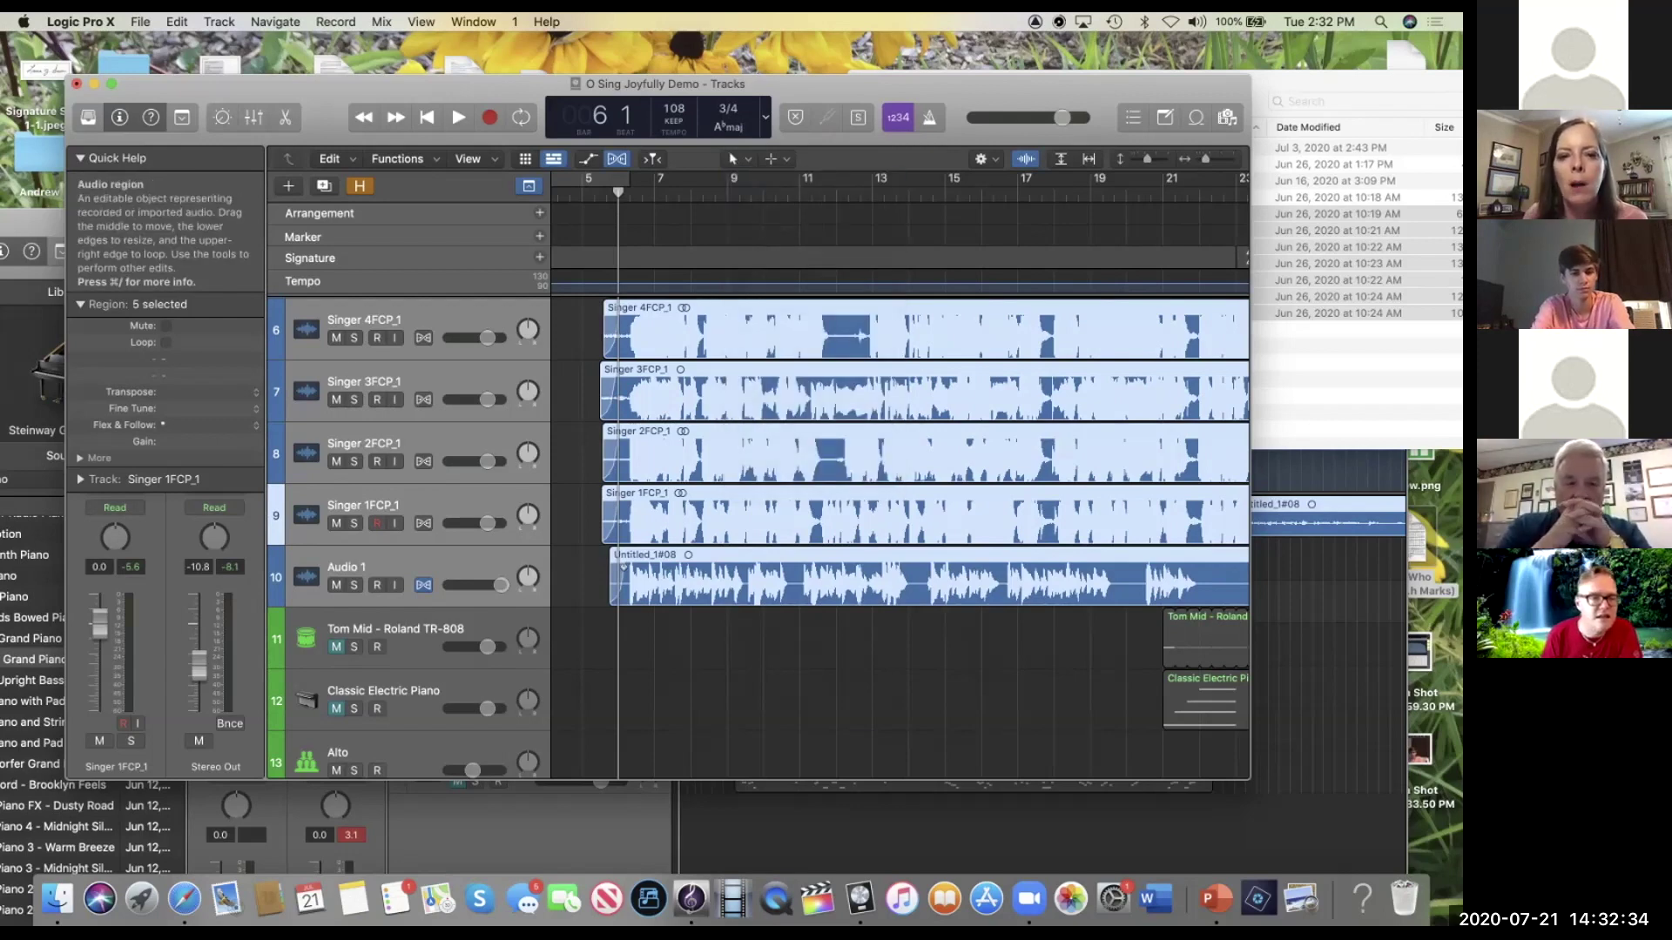
Step: Select the Singer 7FCP_1, 6FCP_1 and 5FCP_1 regions and add fade-ins at their starts with the Fade Tool
scroll(923, 522, up, 2)
scroll(923, 523, down, 2)
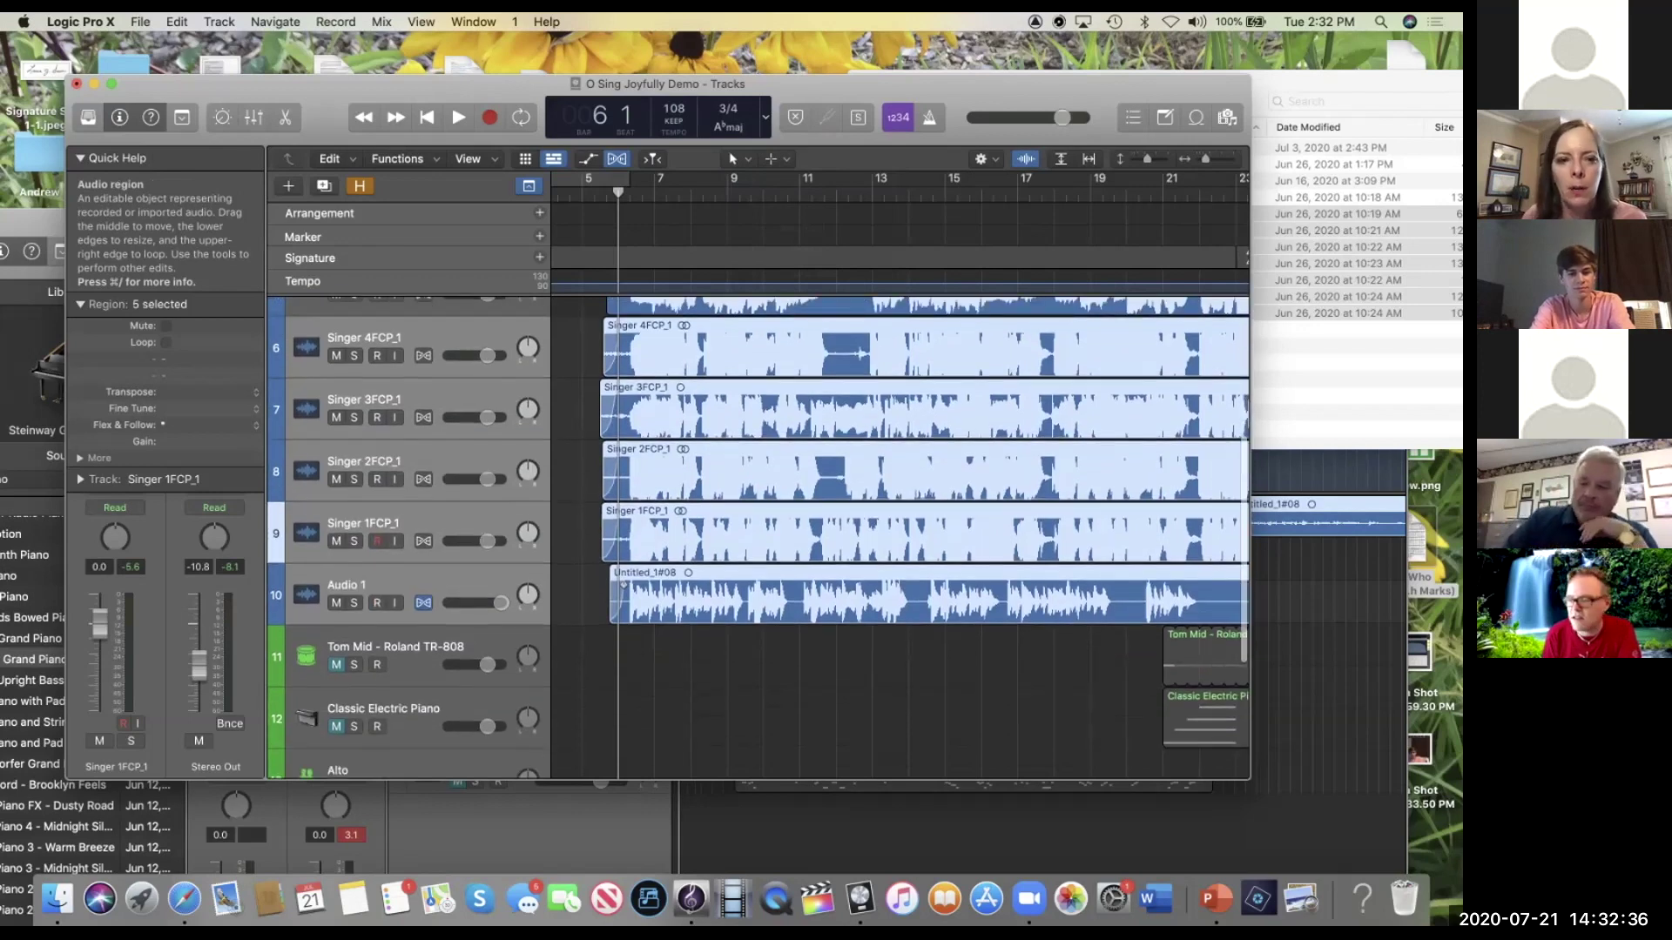
scroll(923, 535, up, 6)
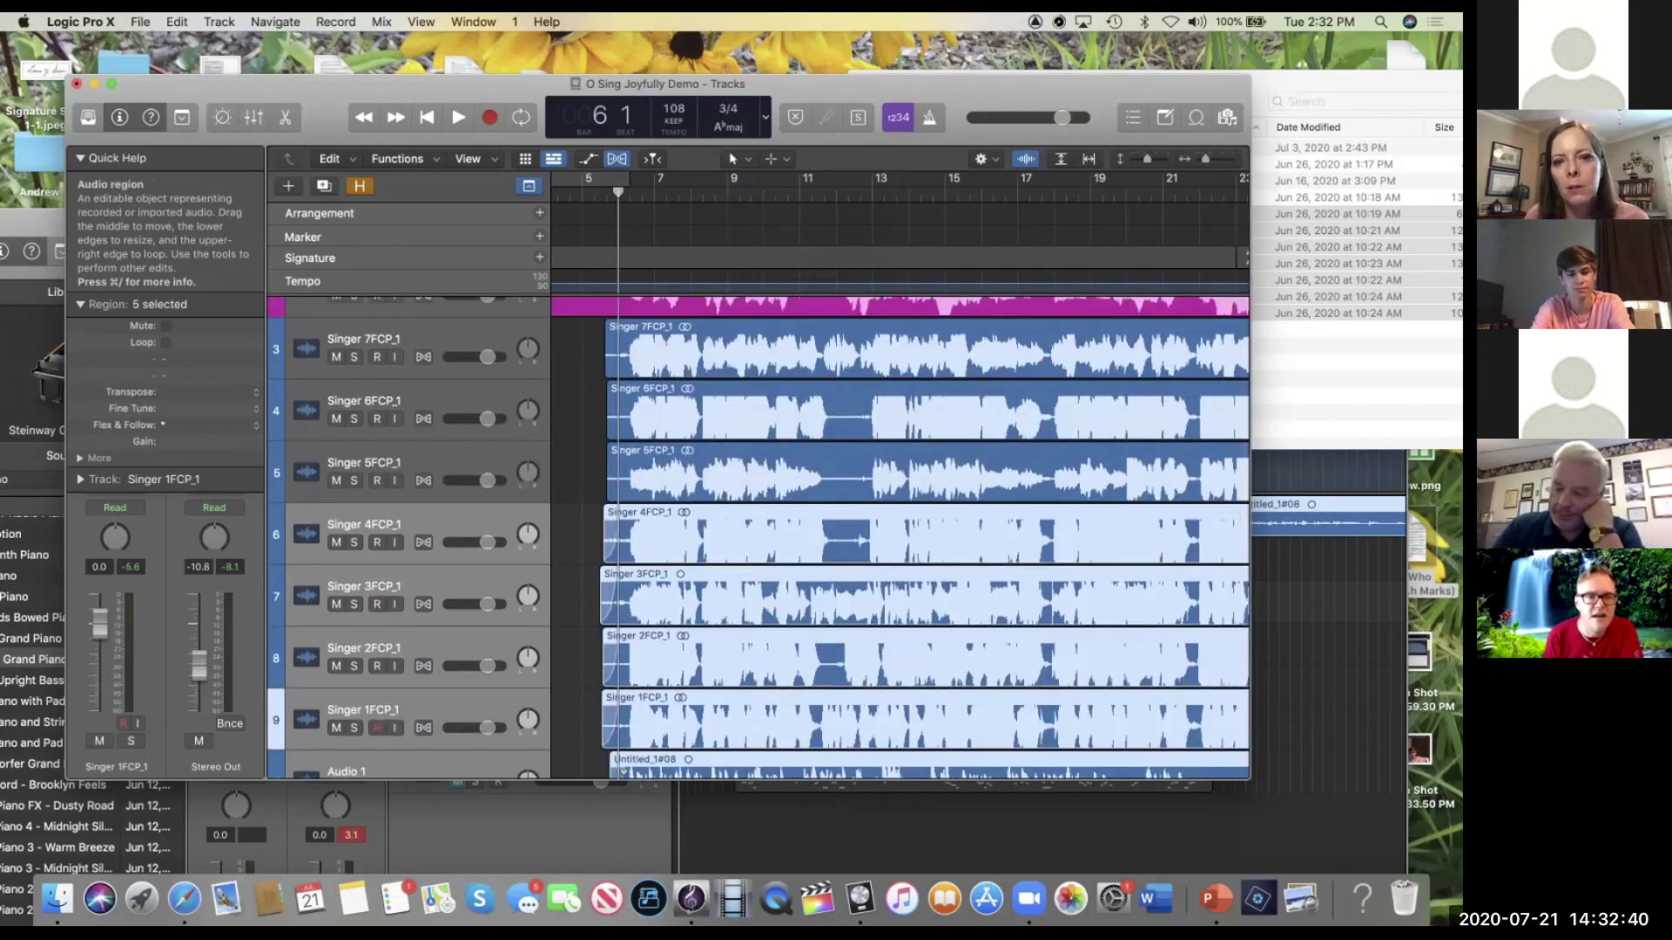
click(363, 339)
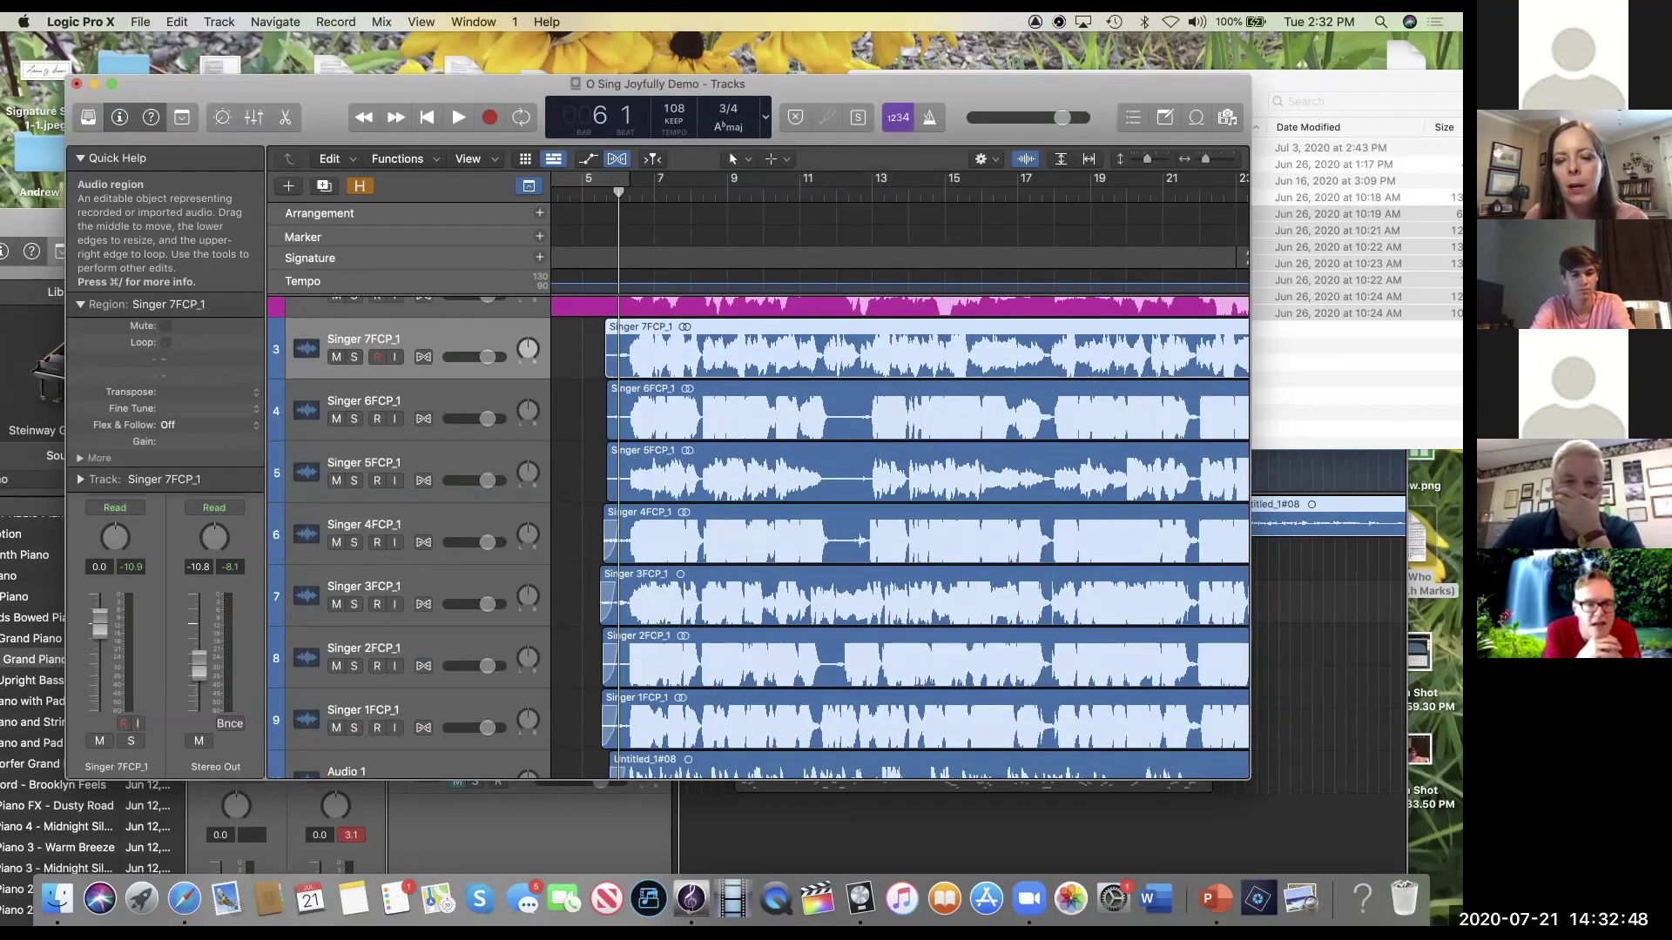
key(super+Left)
key(super+Left)
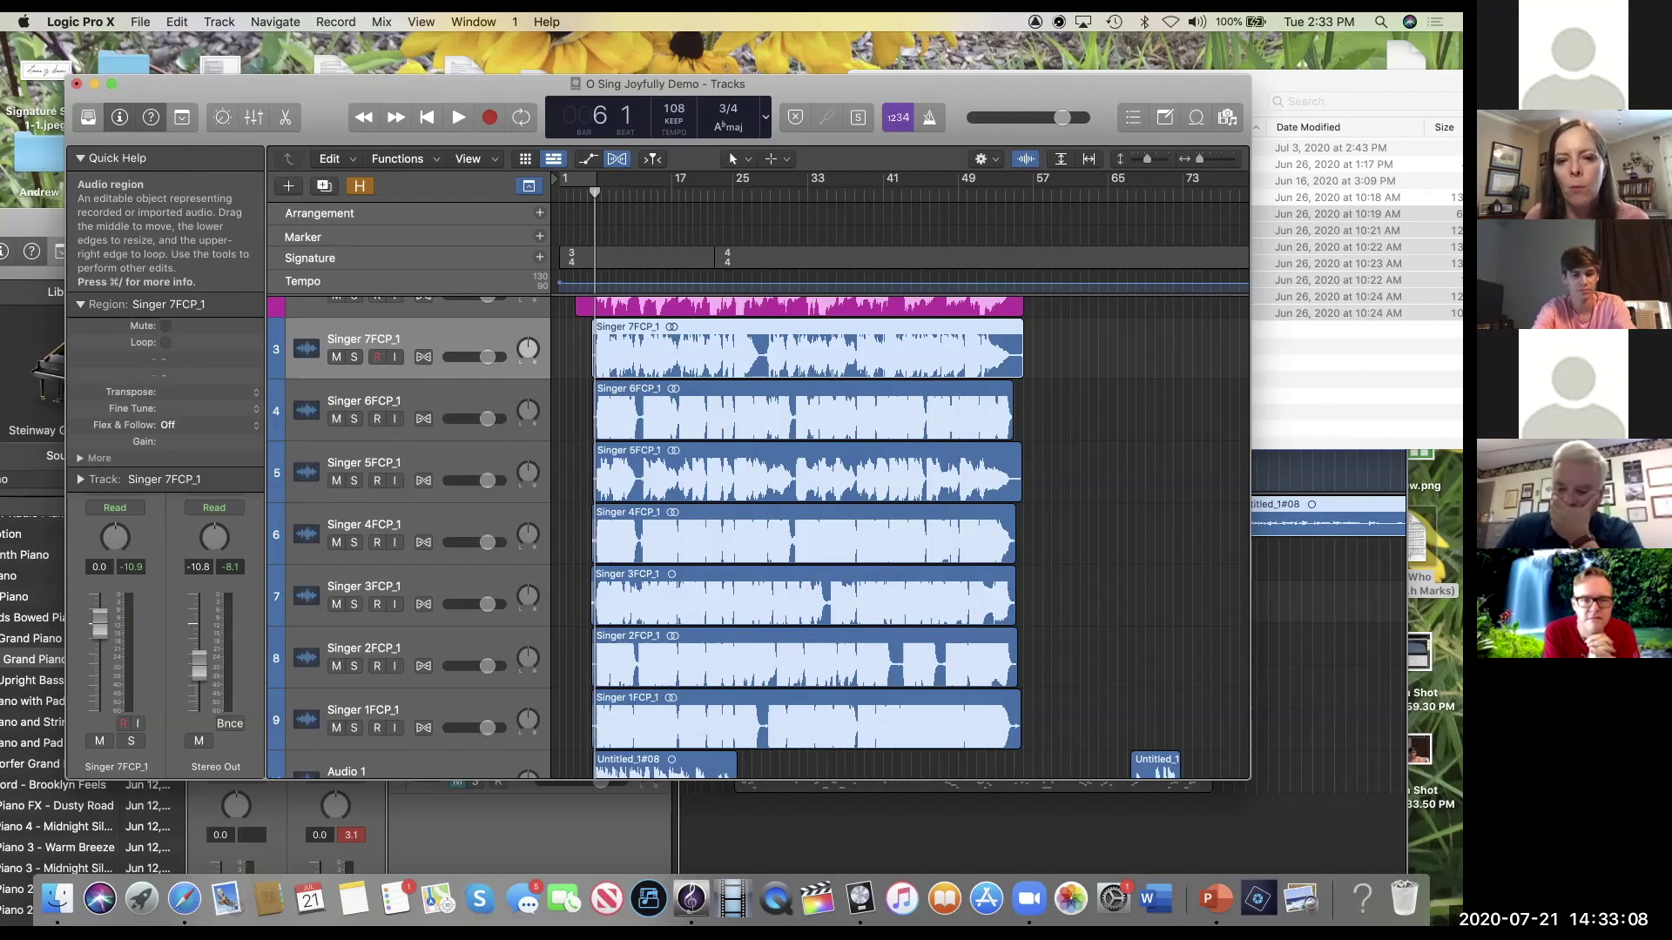
scroll(801, 540, up, 3)
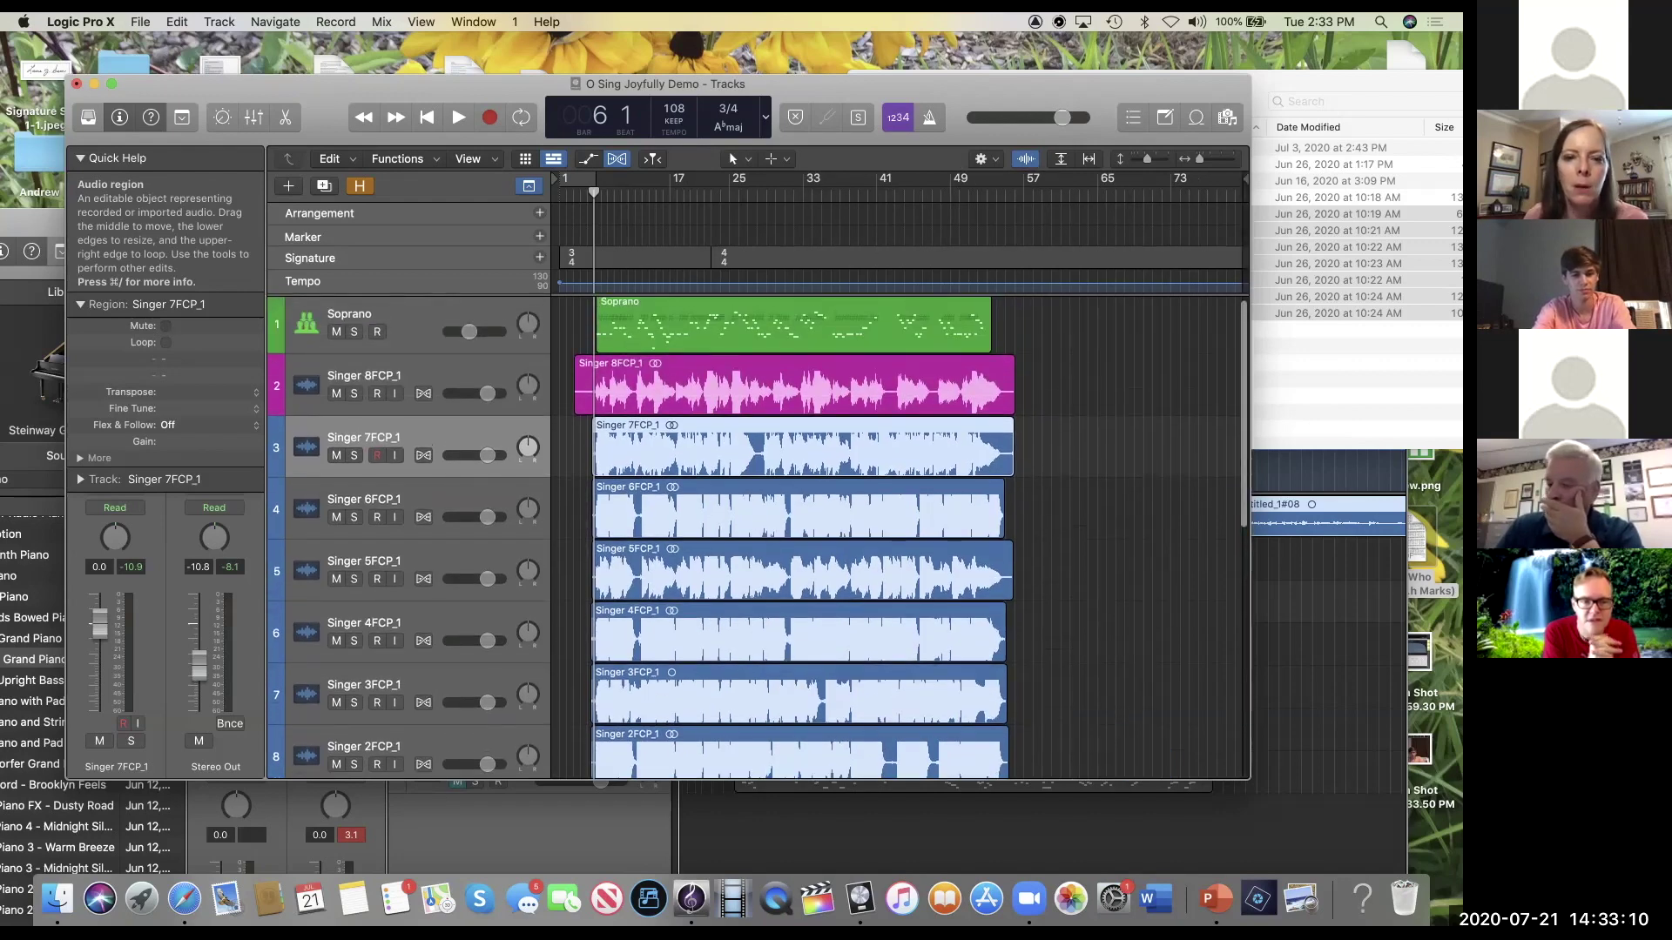
scroll(801, 536, down, 2)
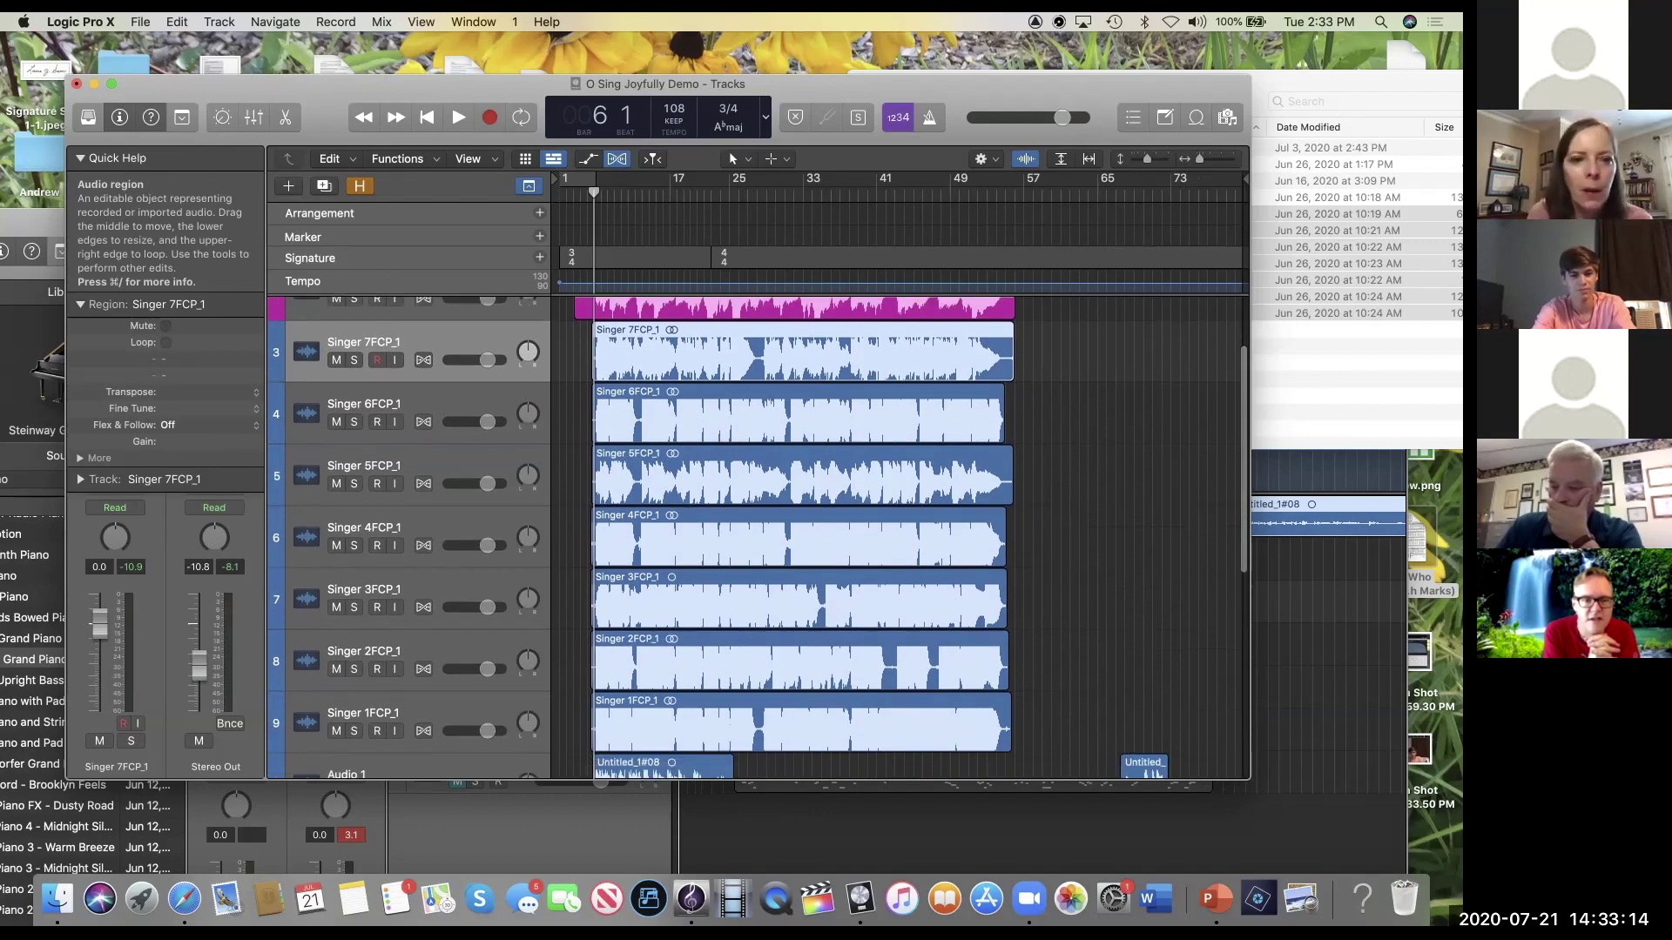
scroll(801, 537, up, 1)
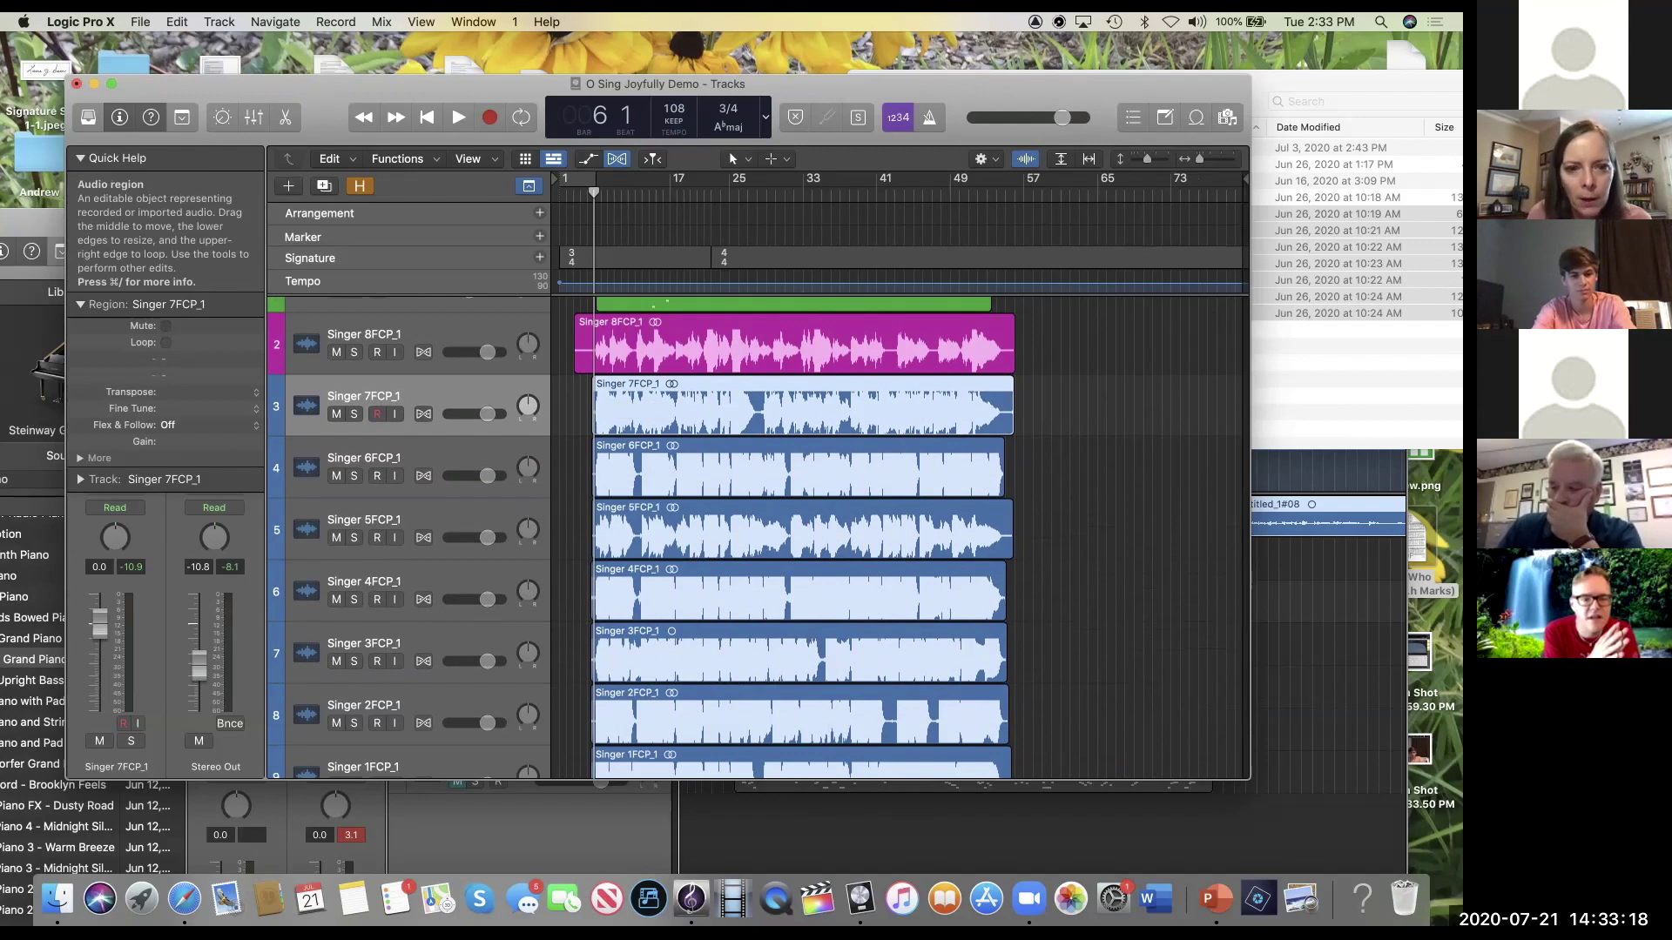
scroll(601, 406, up, 6)
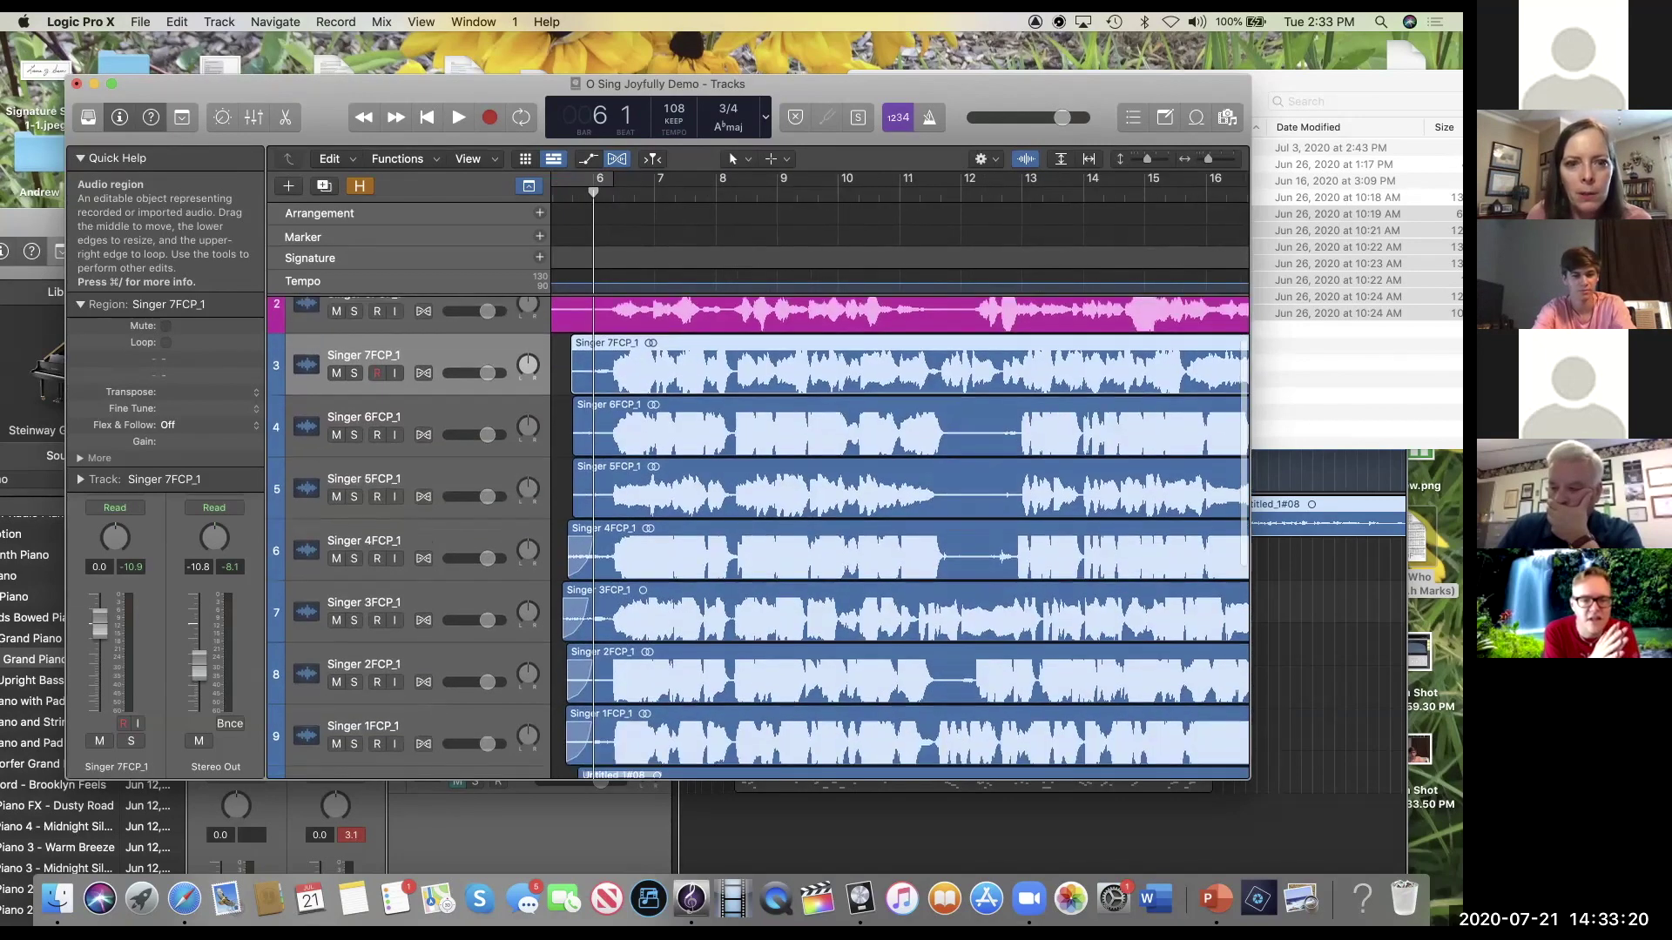
scroll(758, 537, down, 3)
scroll(758, 536, up, 1)
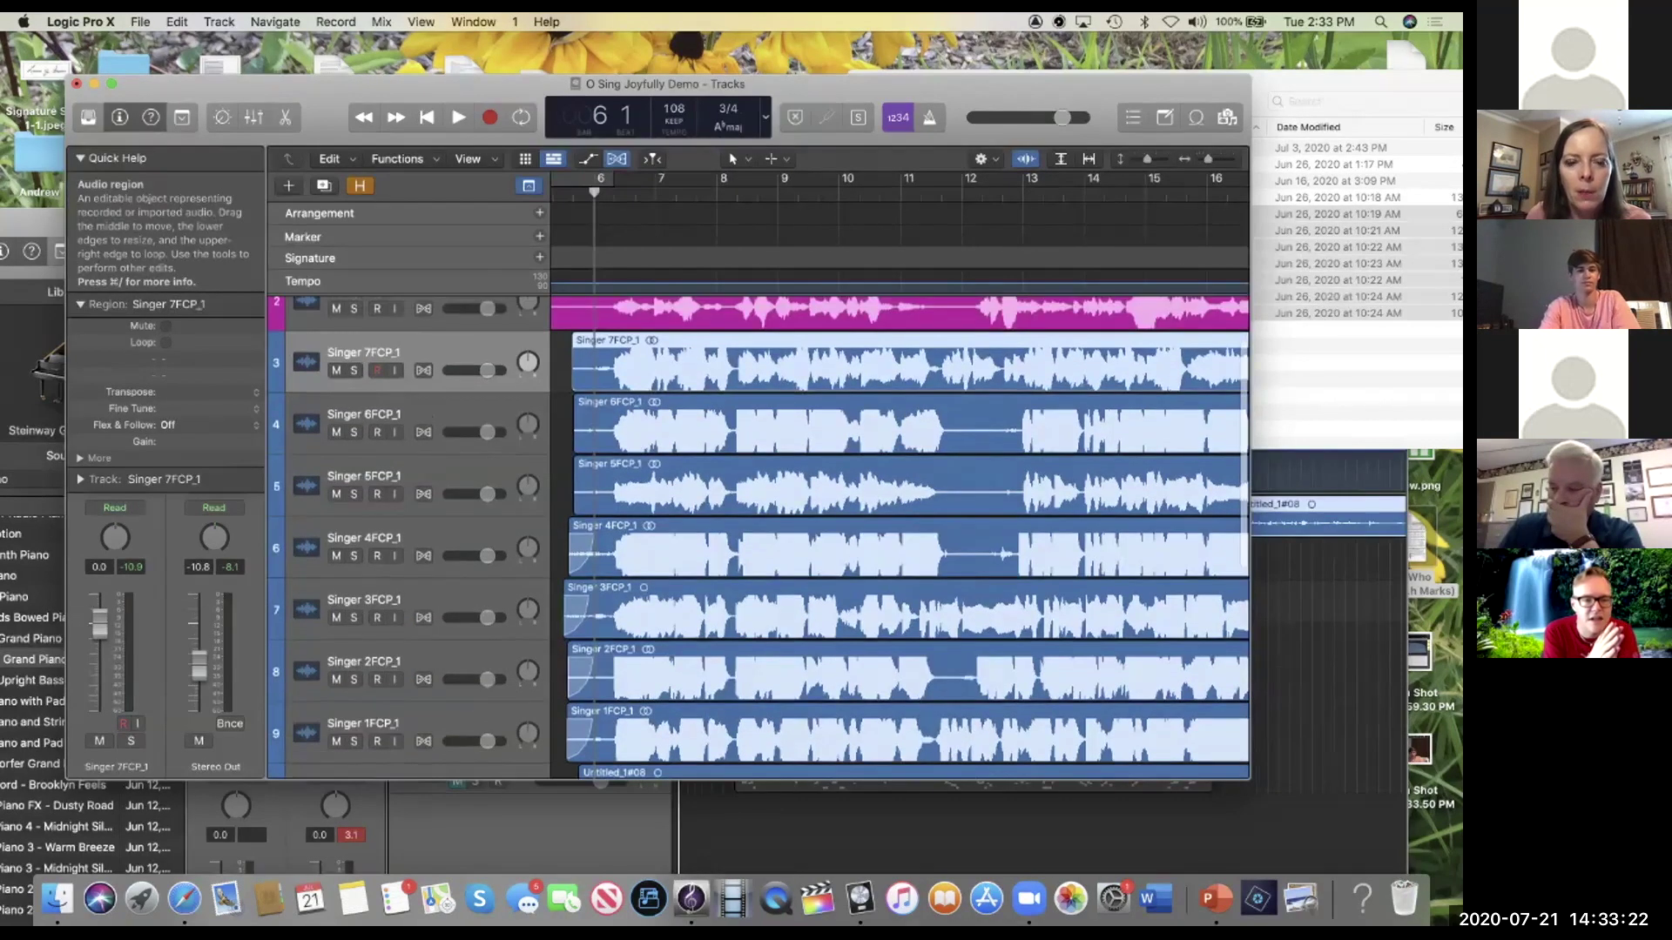
drag(569, 350, 586, 498)
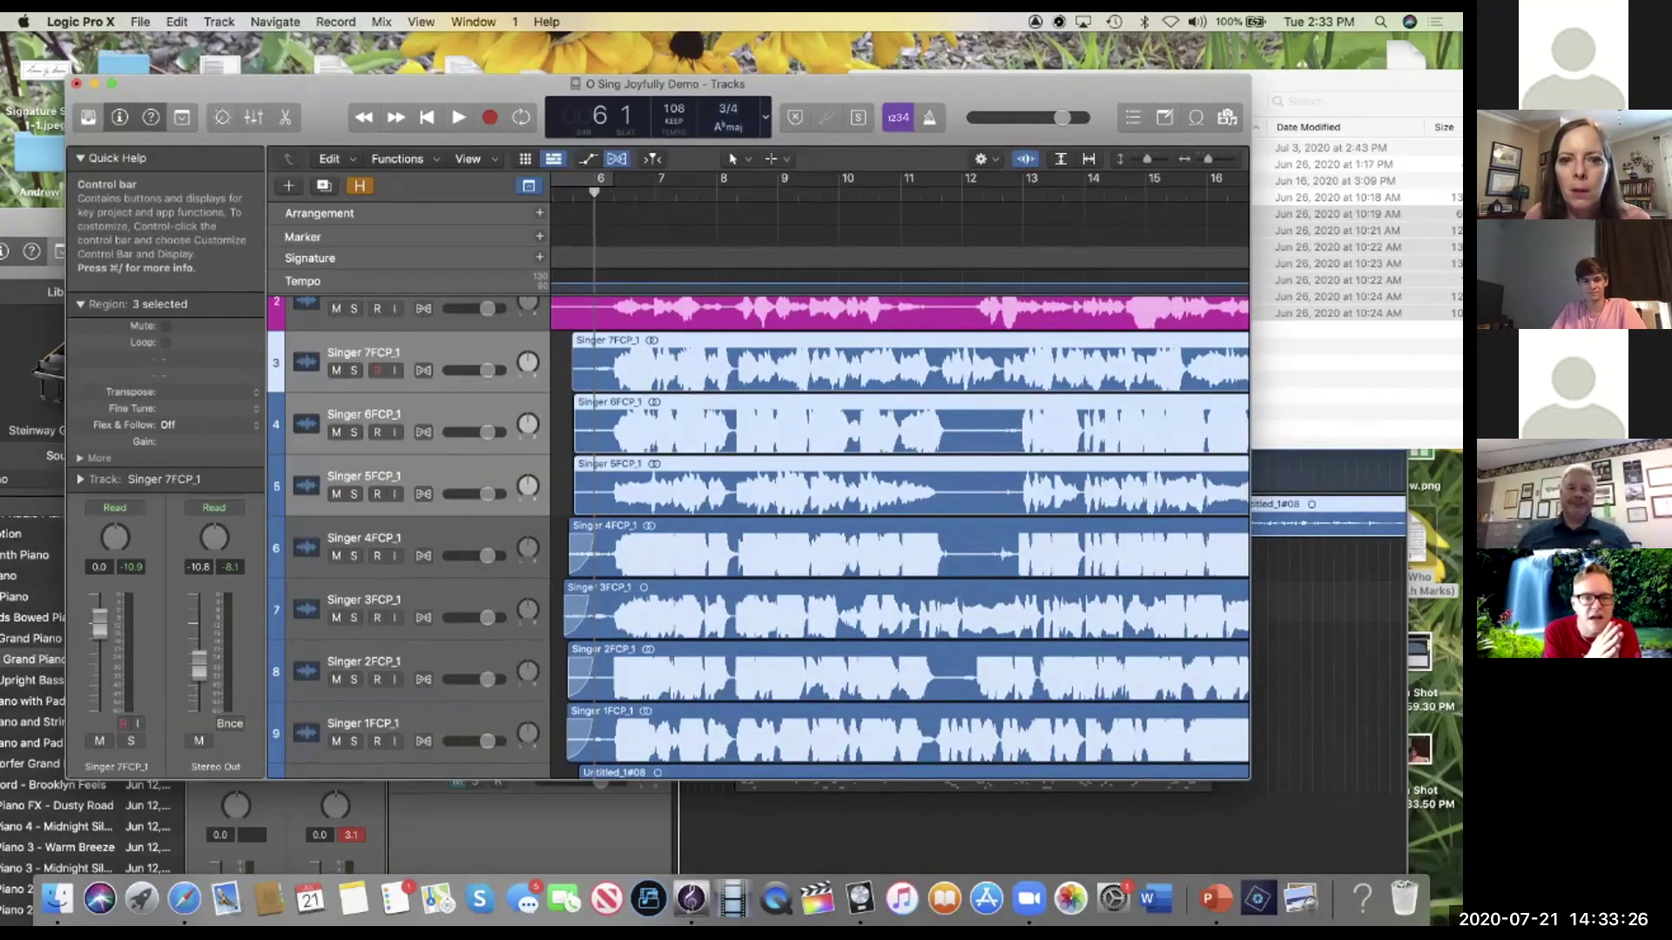
click(737, 158)
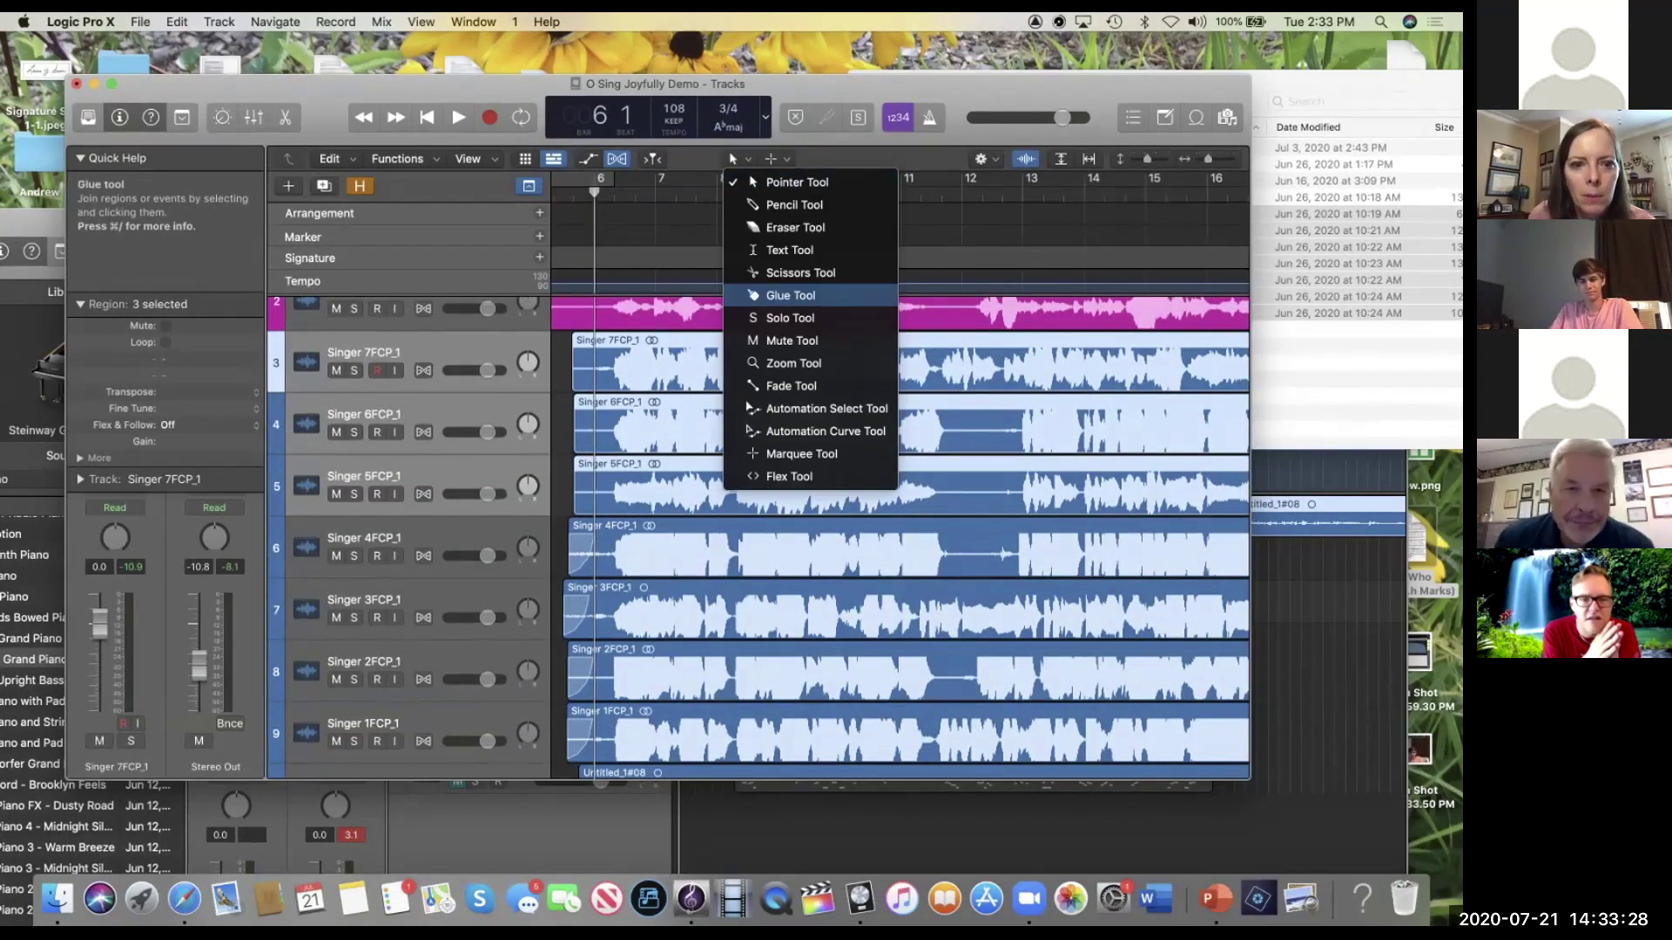
click(790, 385)
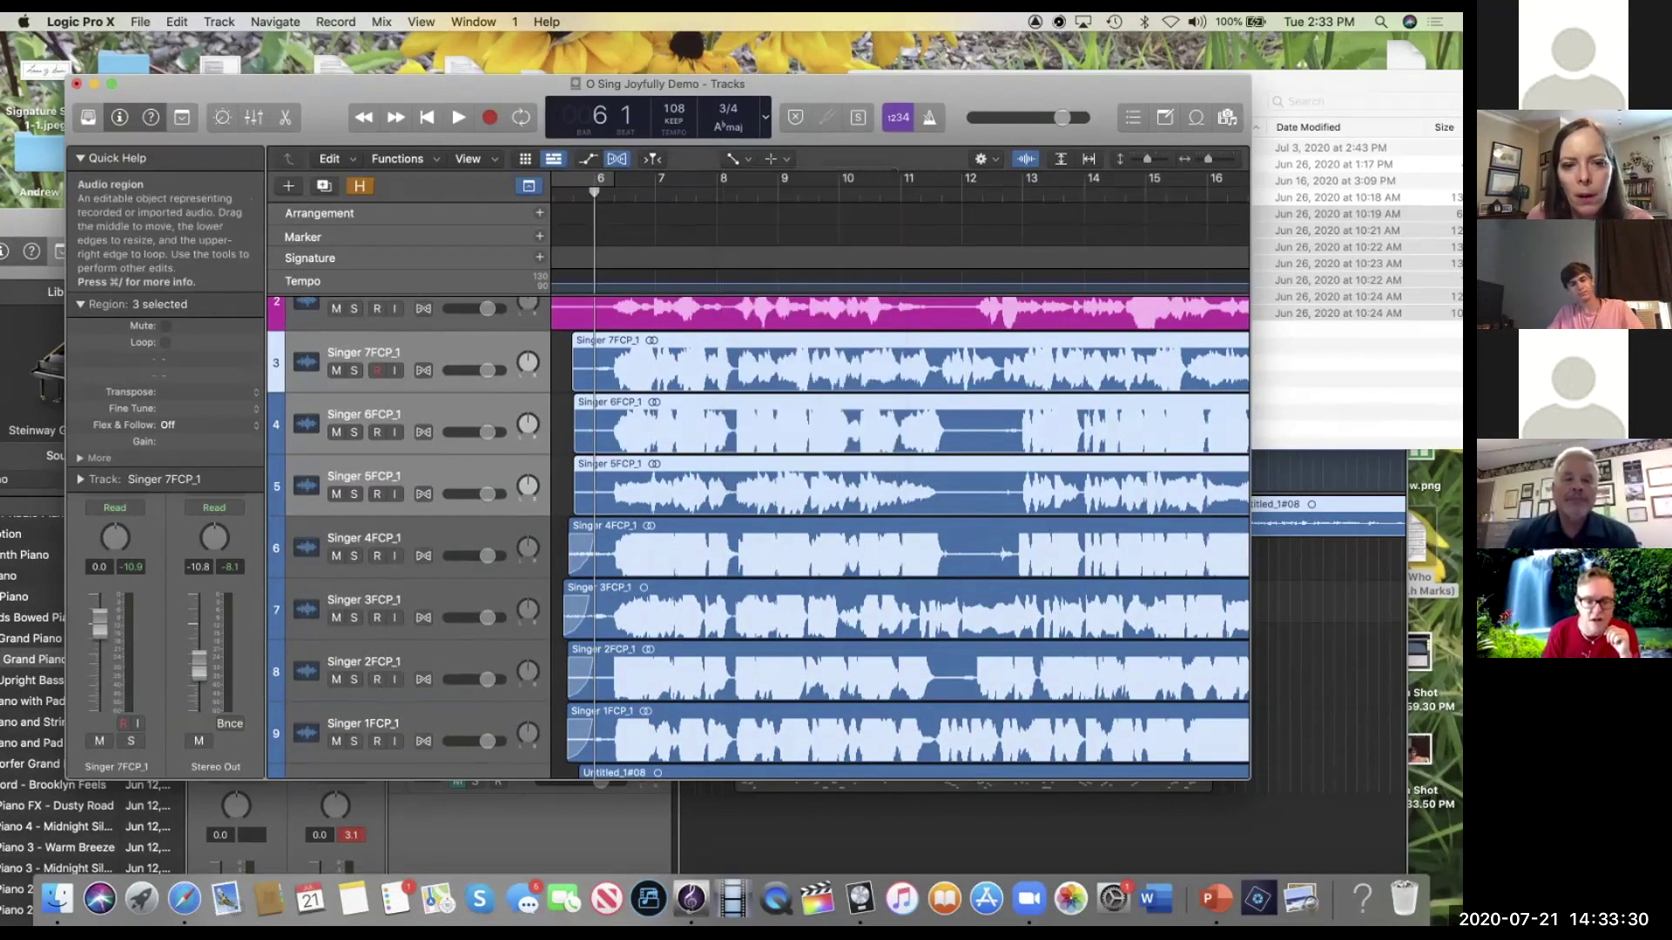
drag(572, 366, 591, 353)
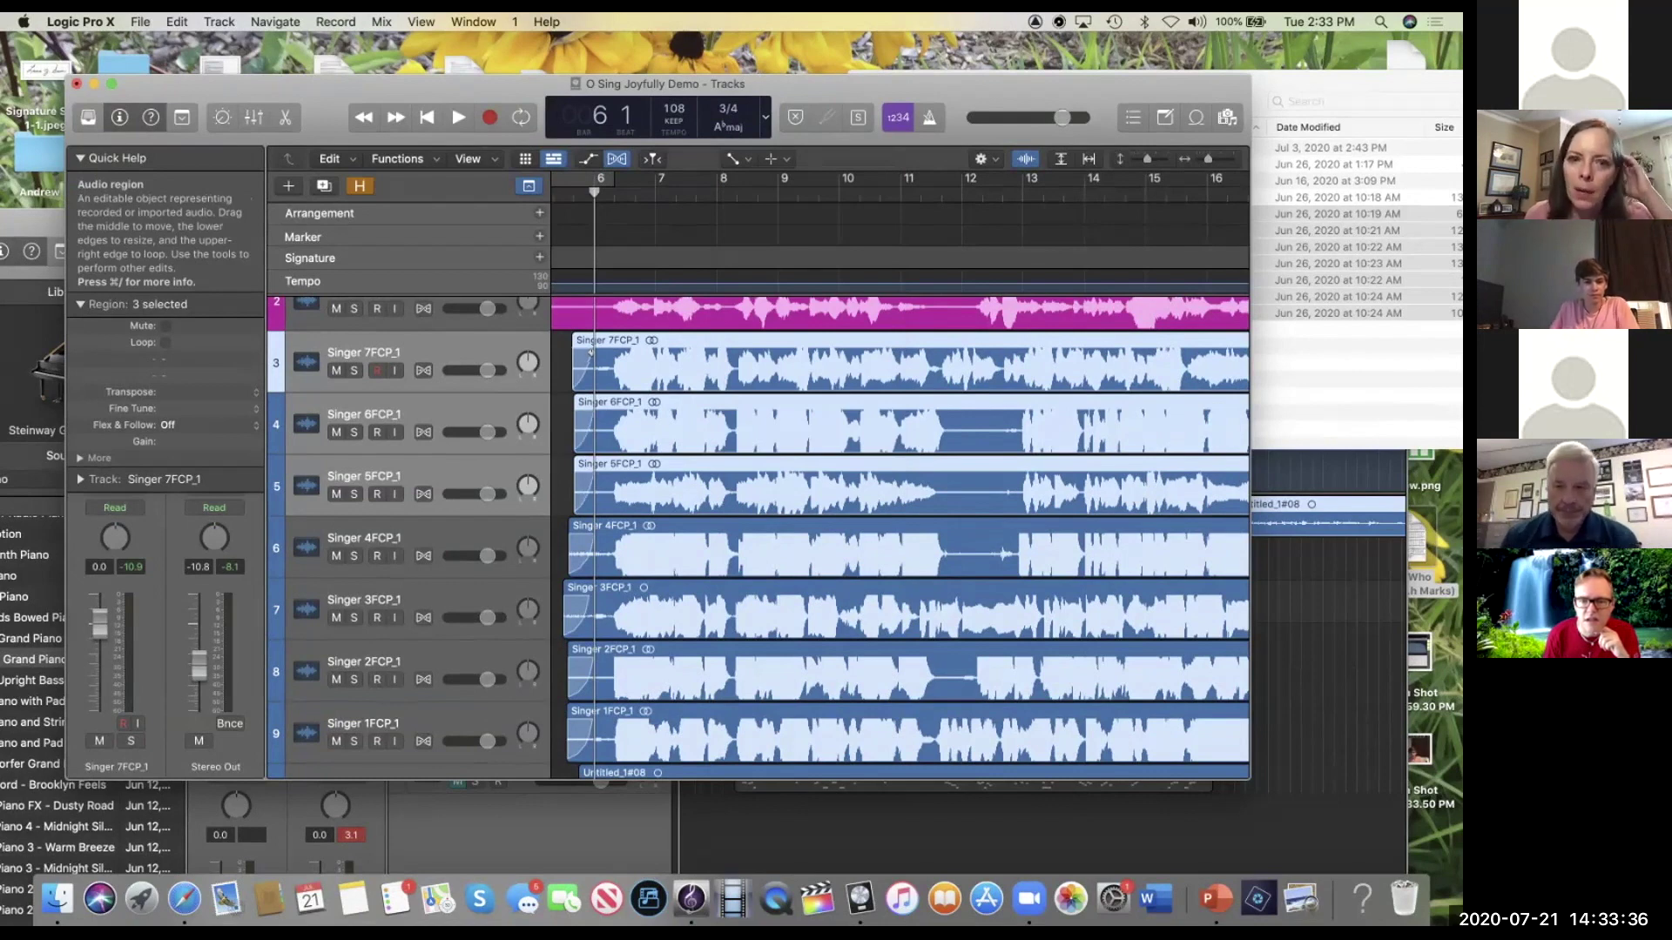
Step: Examine the fade-ins at the starts of the singer regions and the full-length overview of the tracks
key(z)
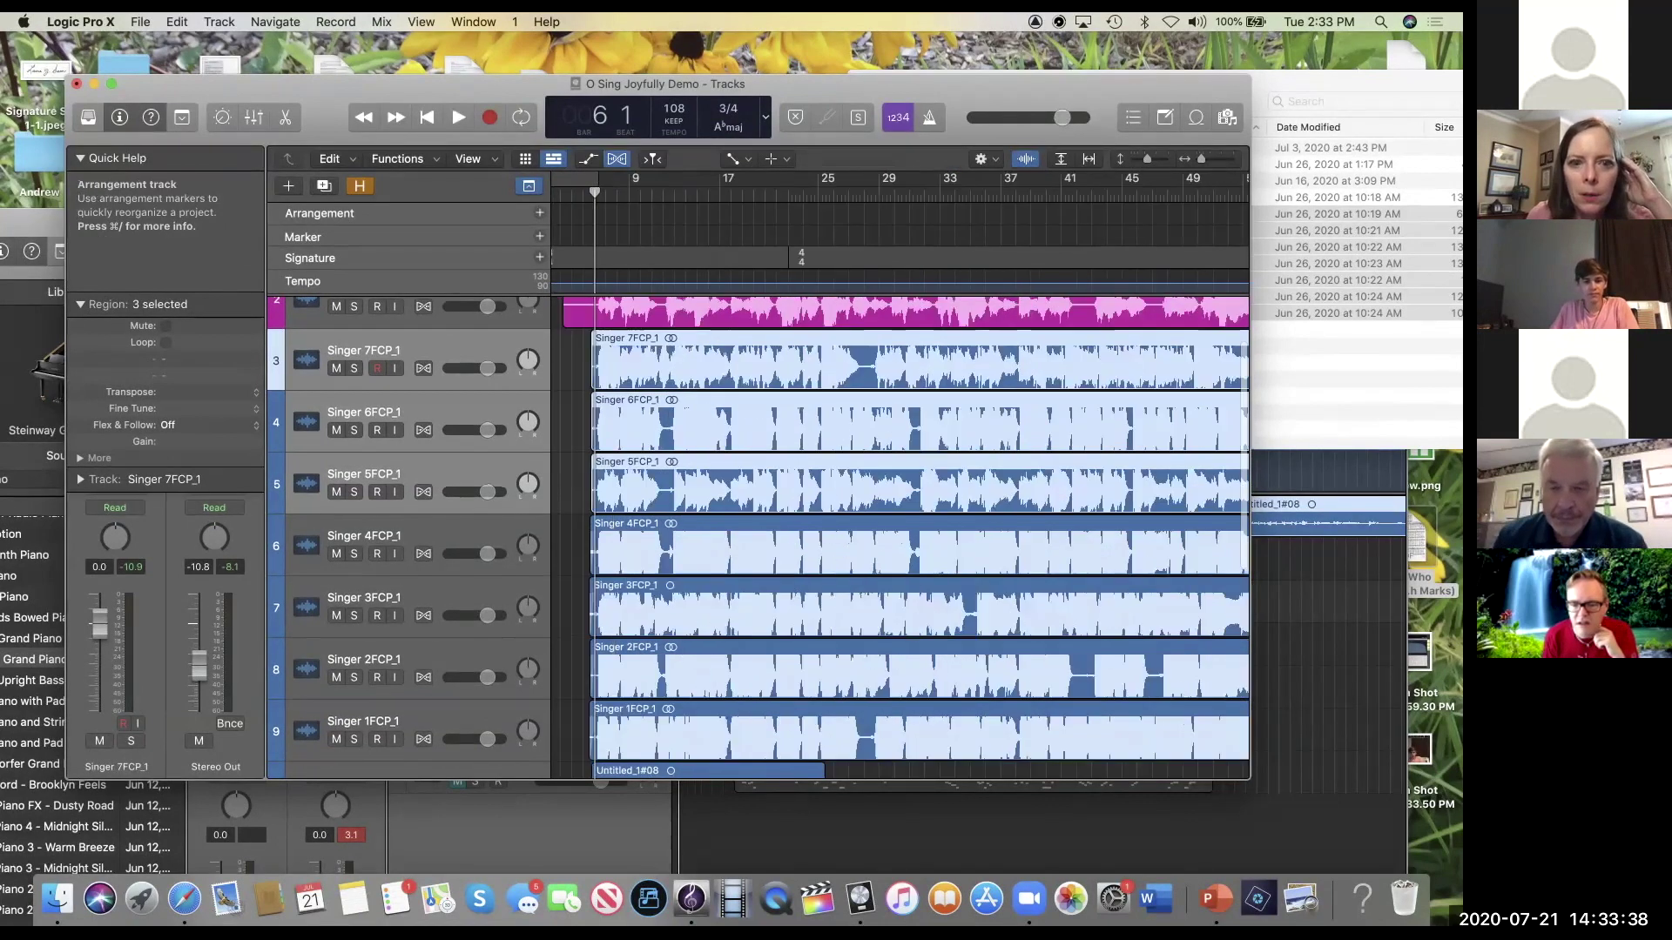
scroll(784, 522, up, 3)
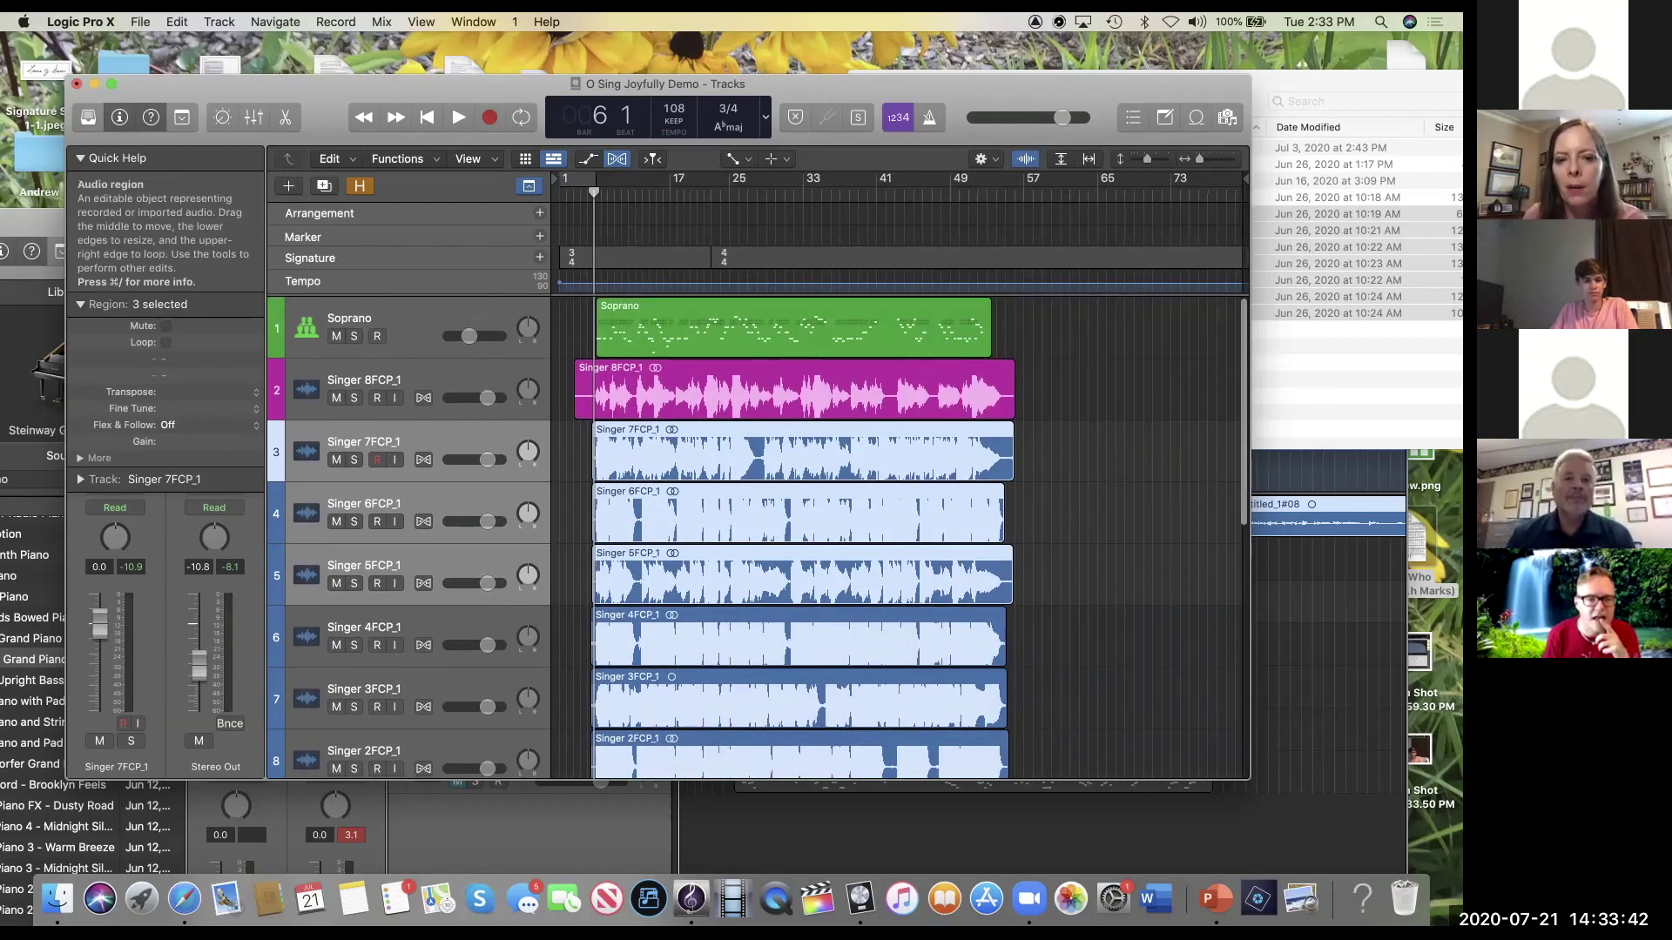
key(z)
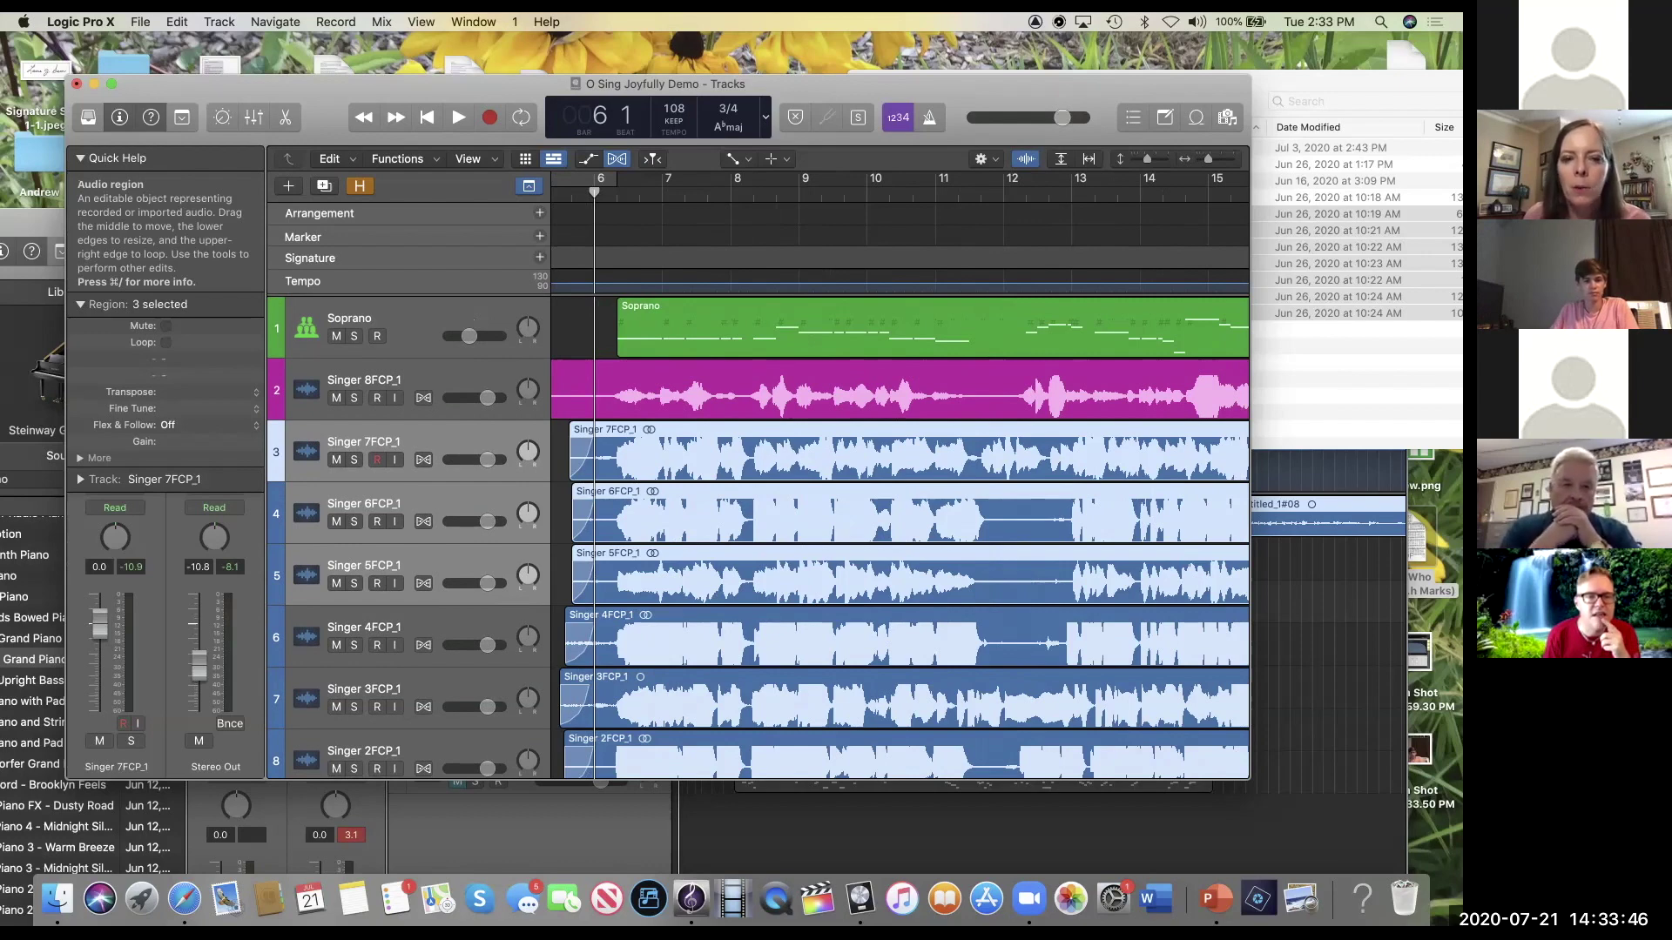
scroll(758, 523, down, 1)
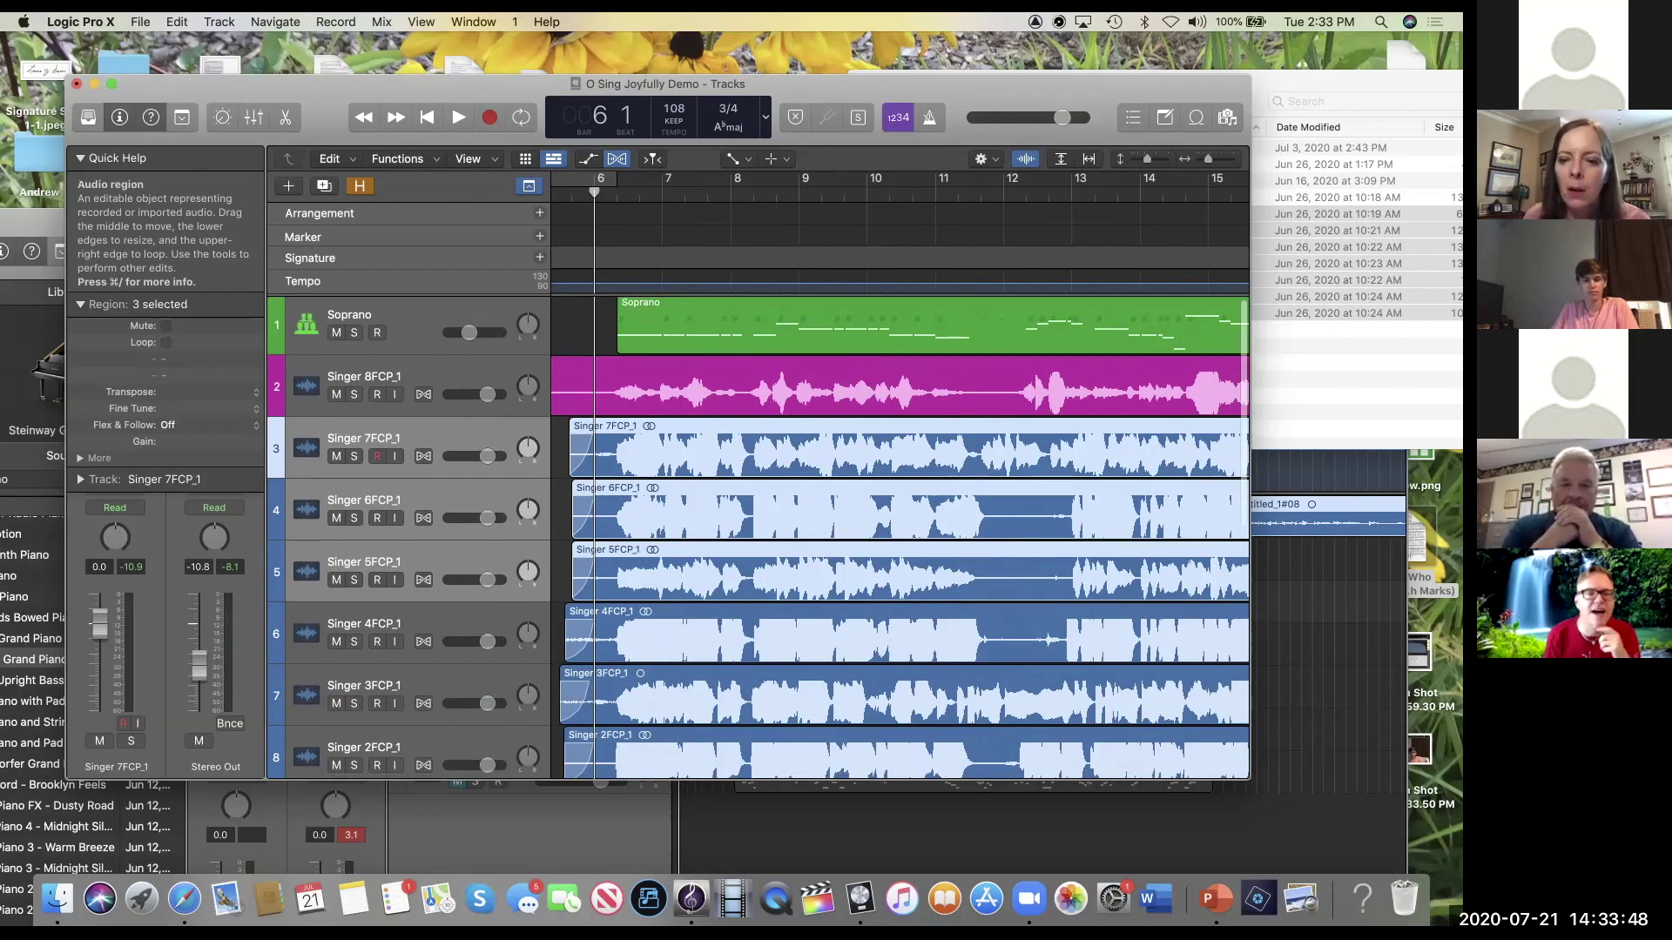
scroll(758, 523, down, 5)
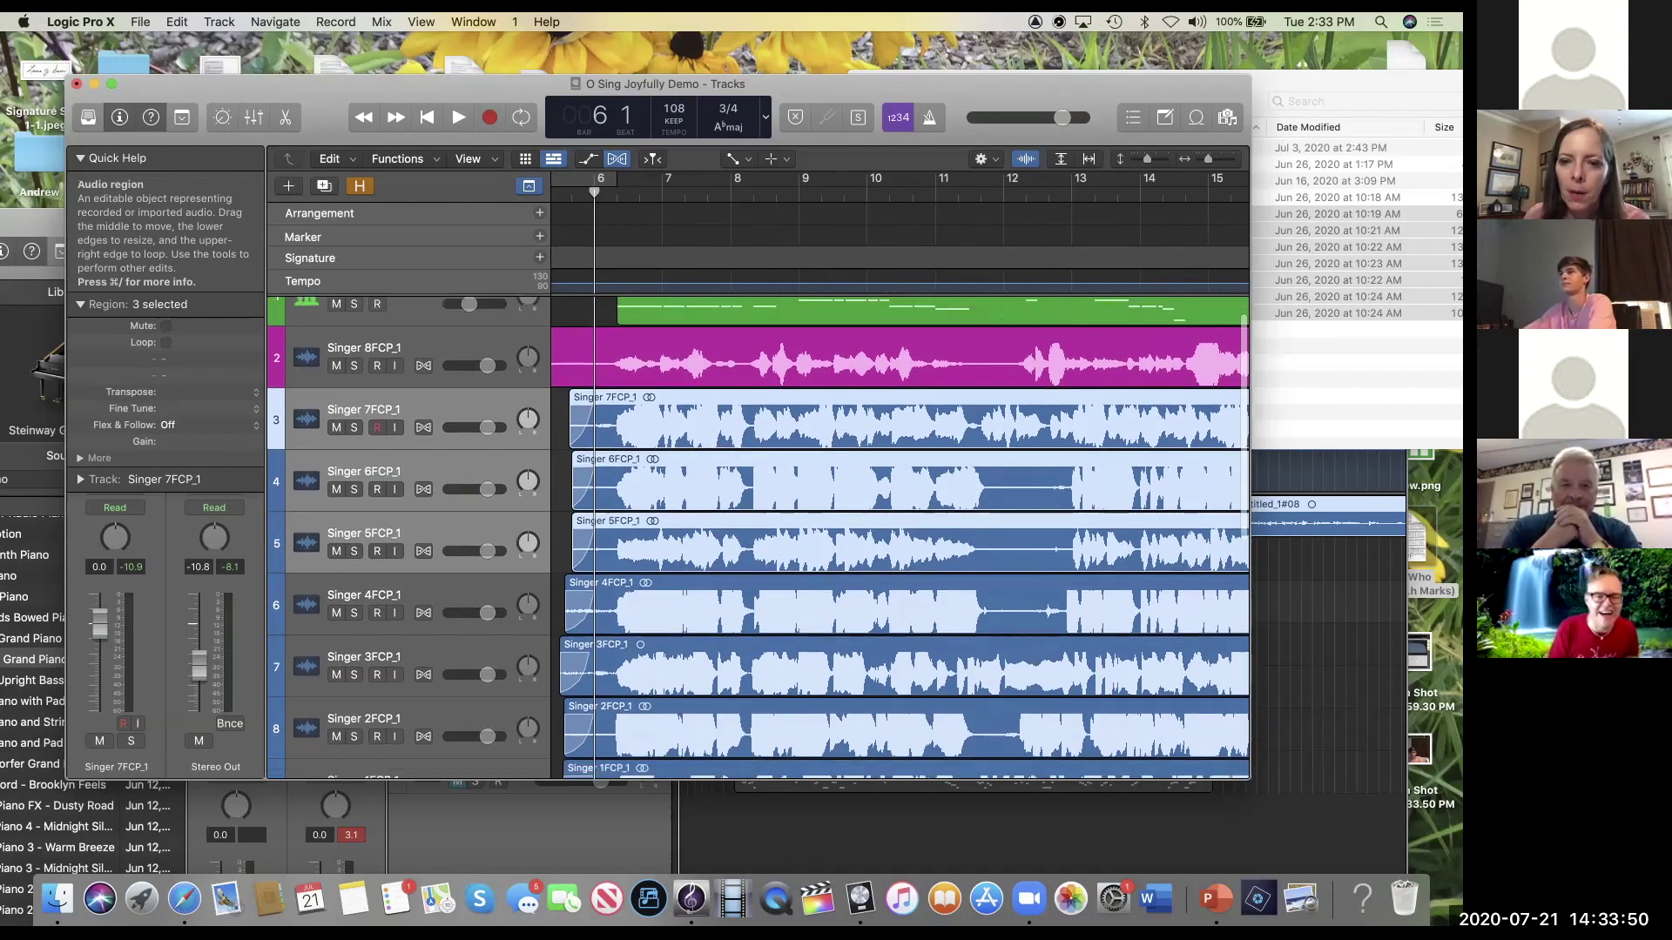
key(z)
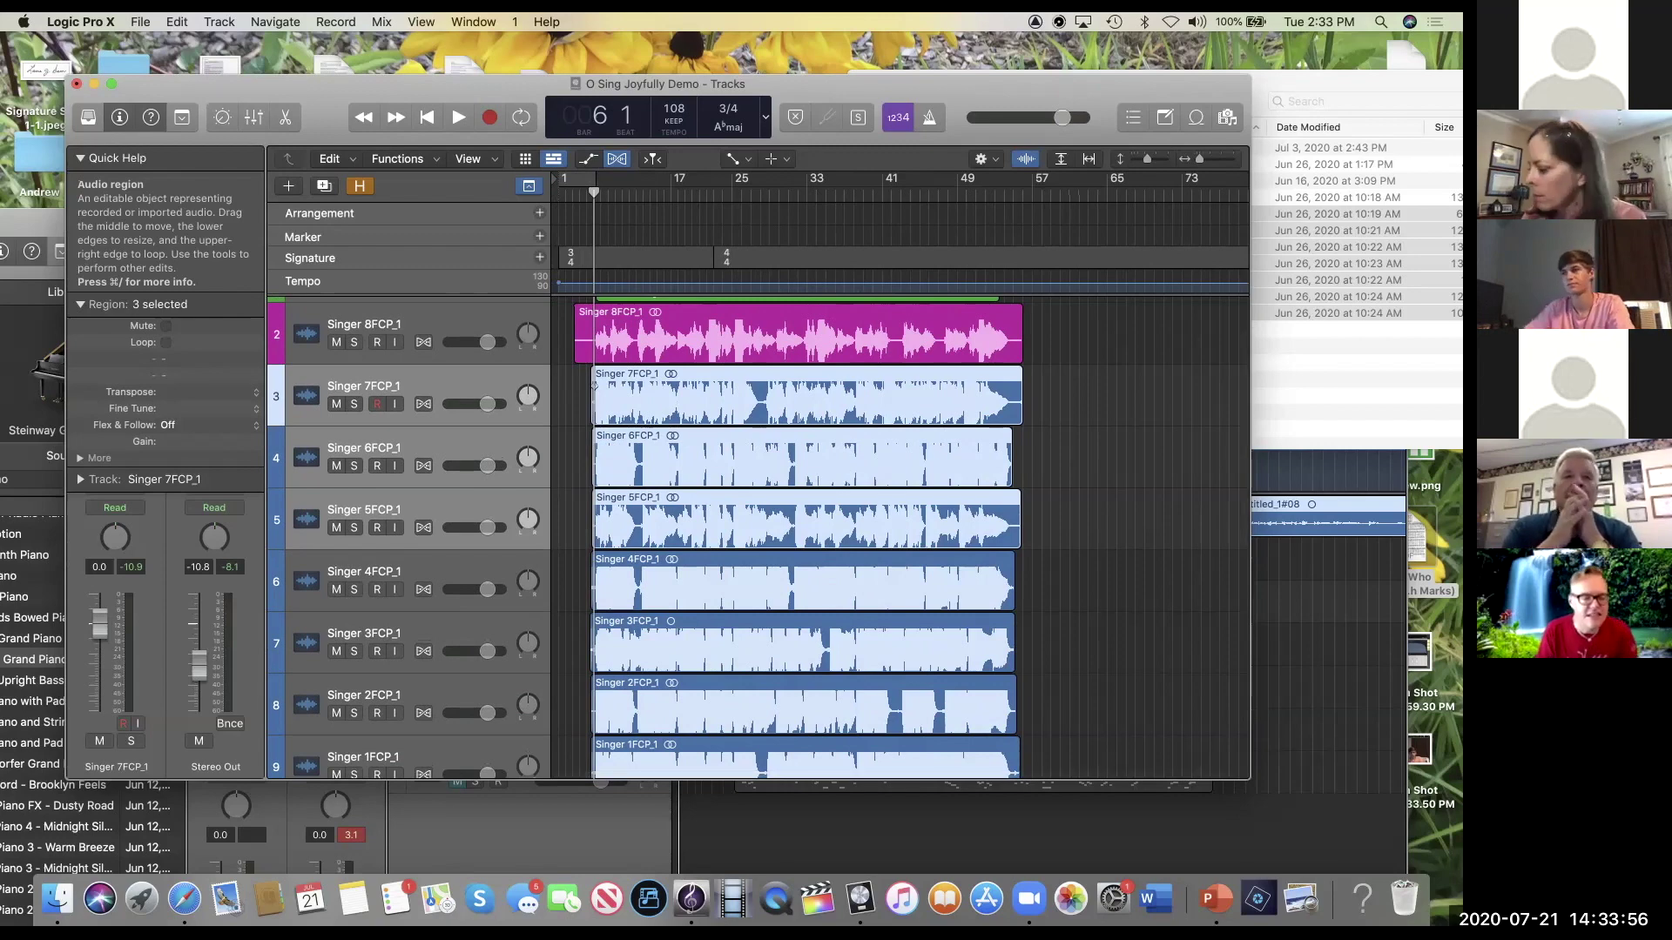
scroll(758, 475, down, 2)
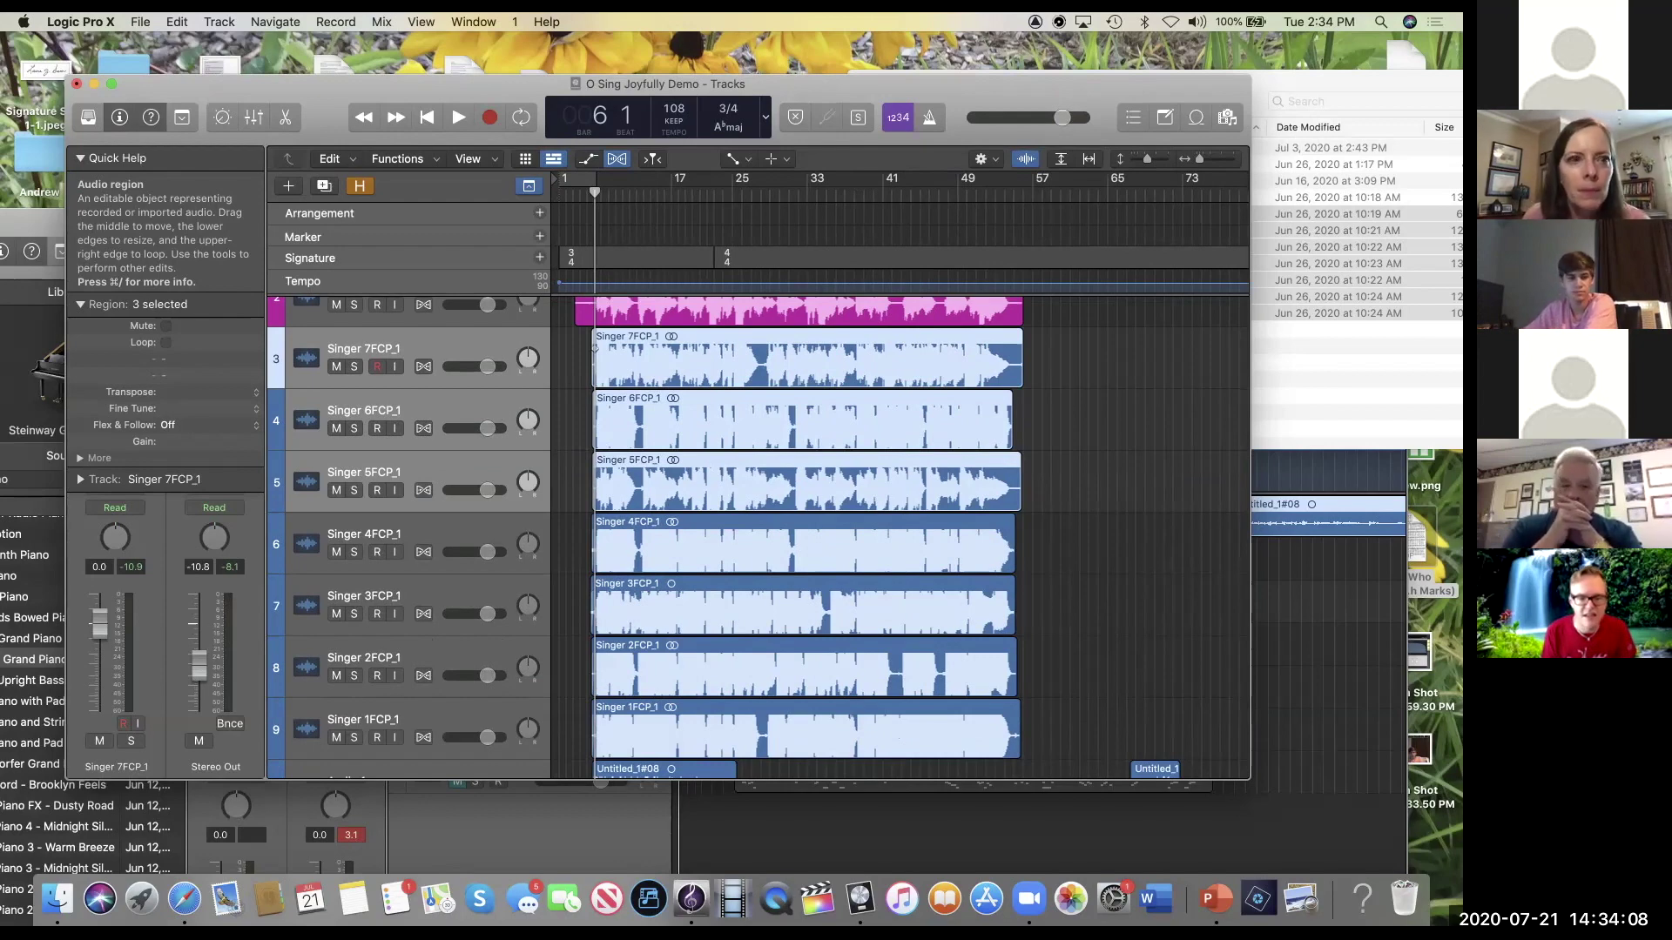
scroll(758, 536, up, 3)
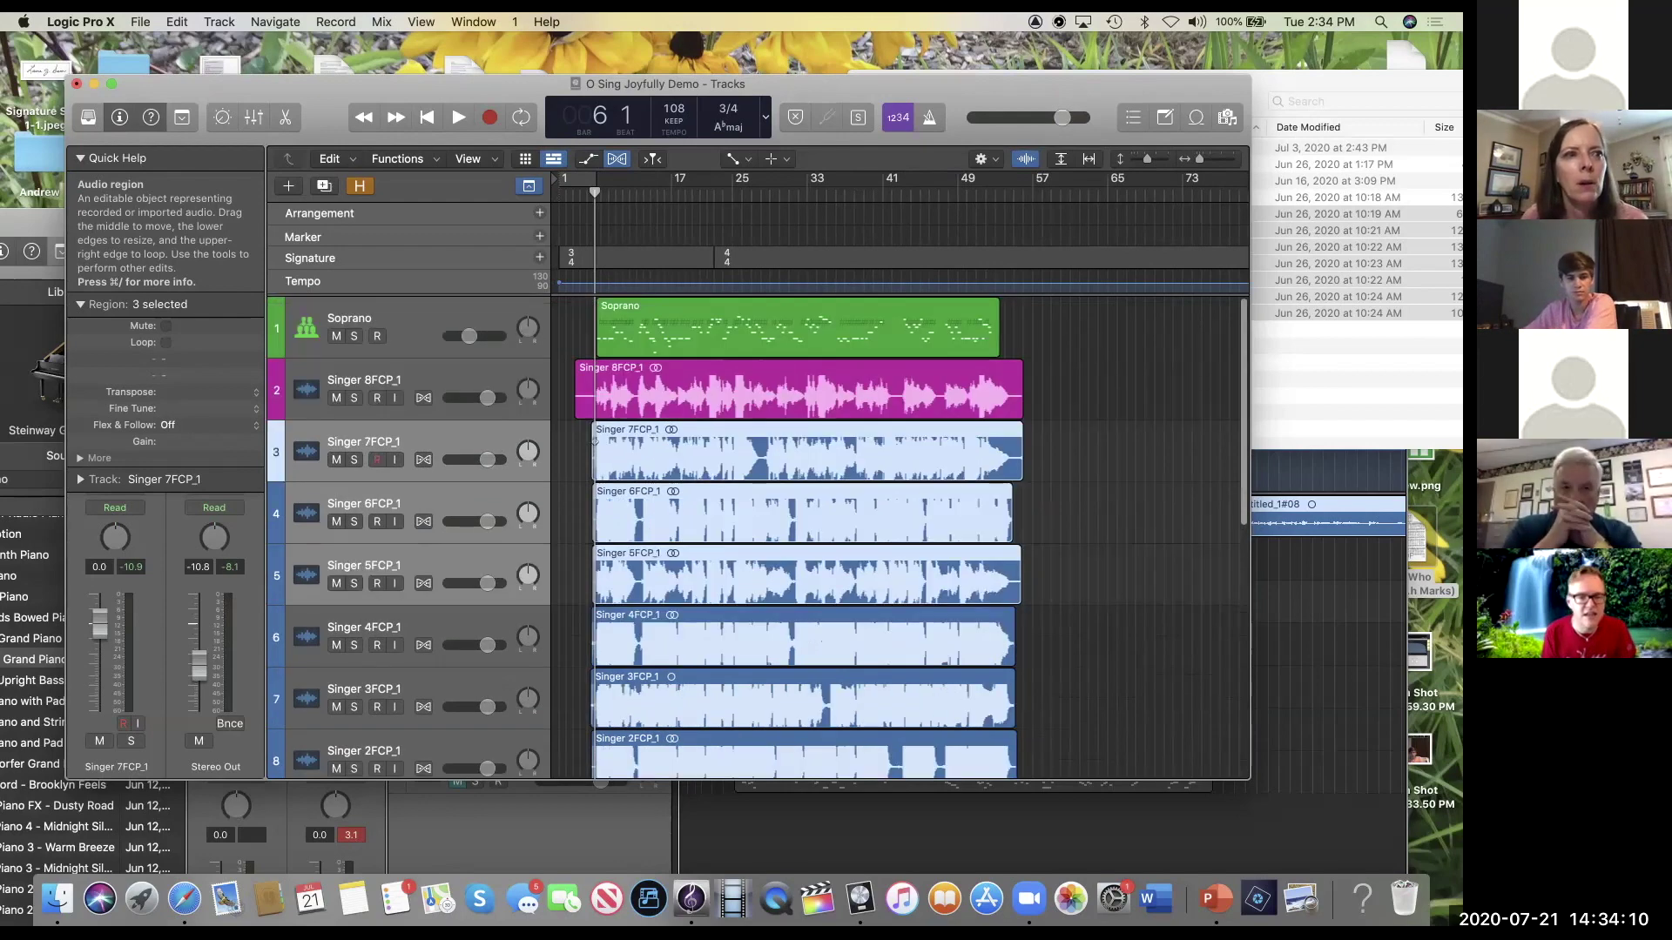
scroll(784, 540, down, 2)
Step: Save the project with Save As under the name O Sing Joyfully Demo, organized as a package with audio files included
drag(1102, 117, 1100, 132)
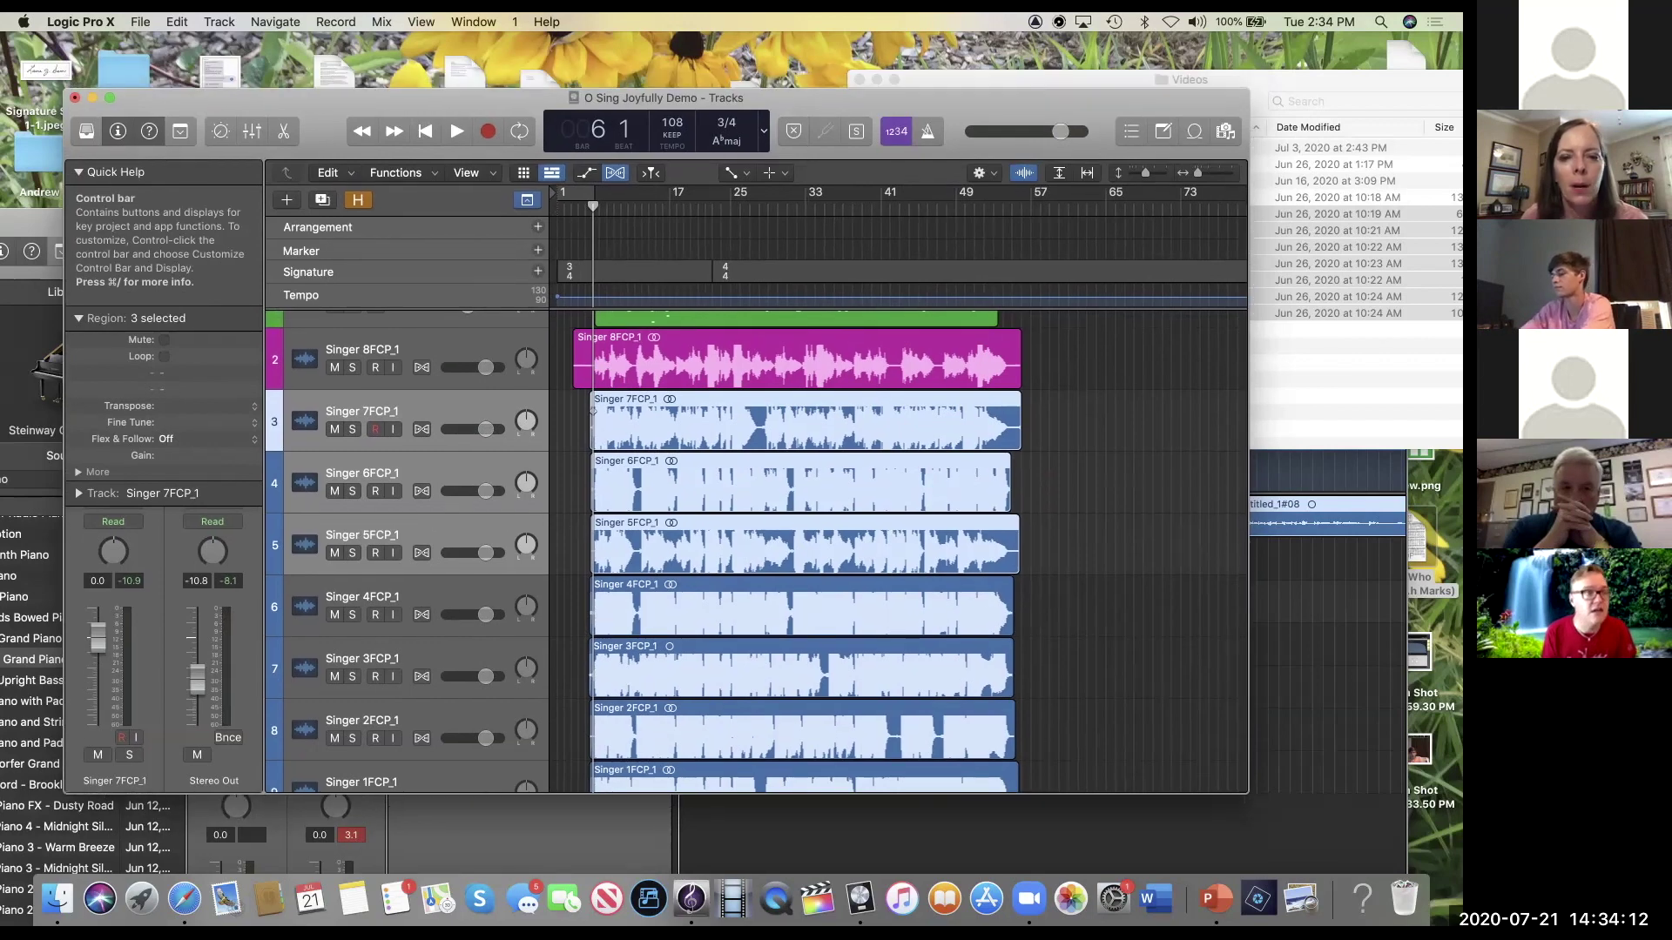
click(141, 22)
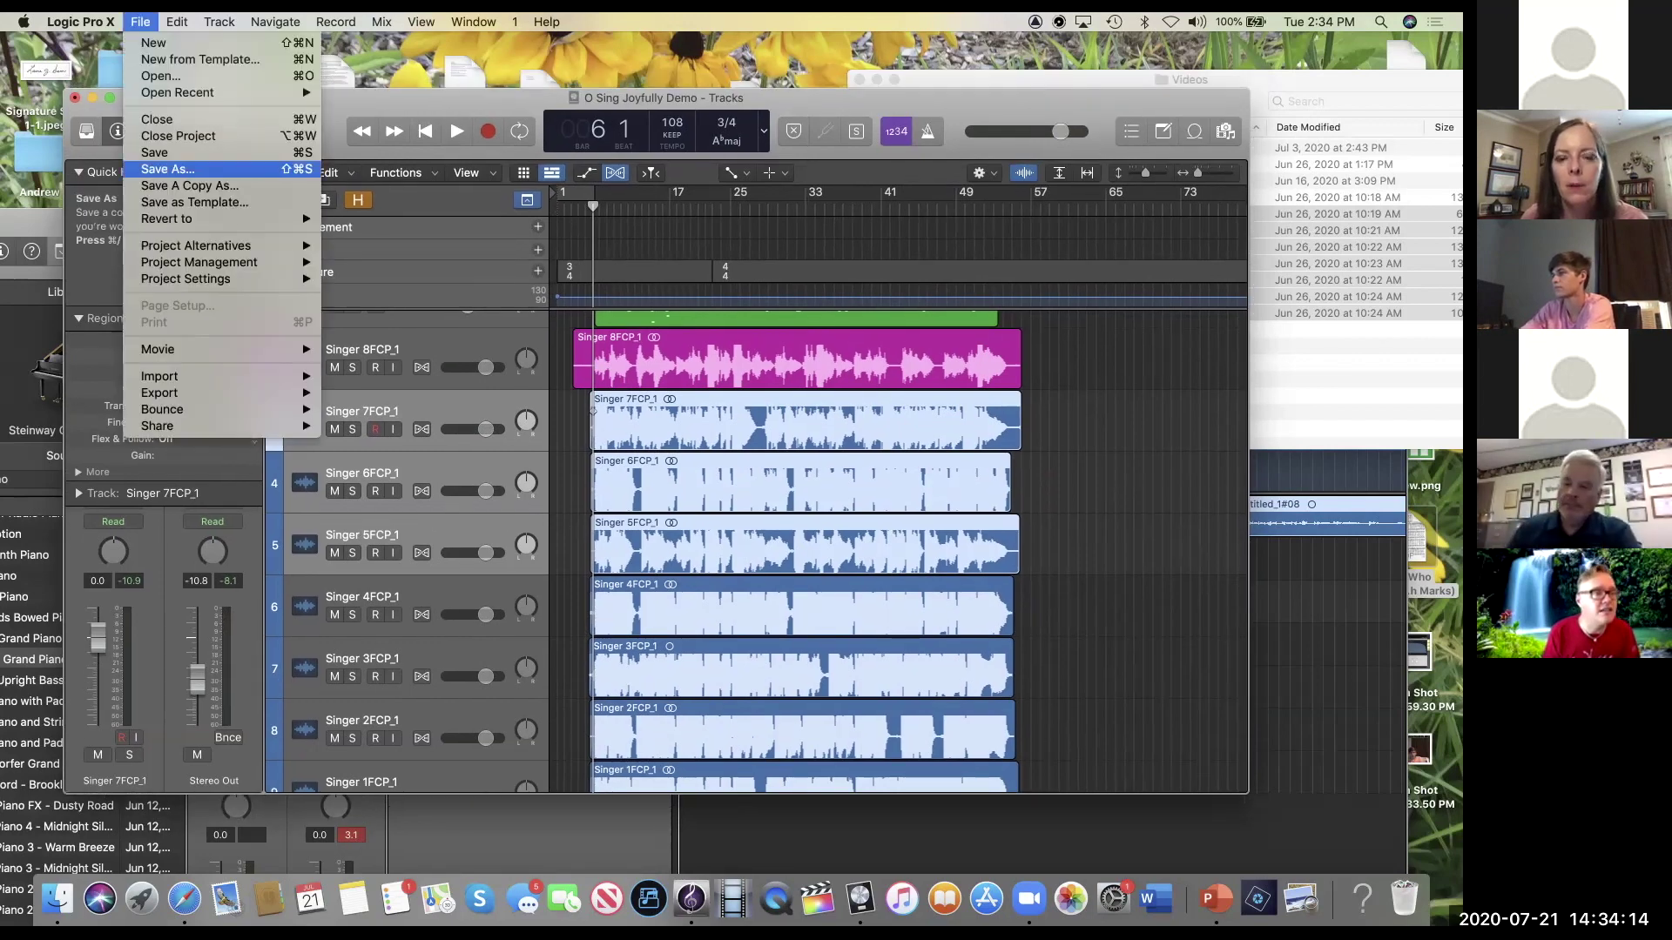
click(169, 169)
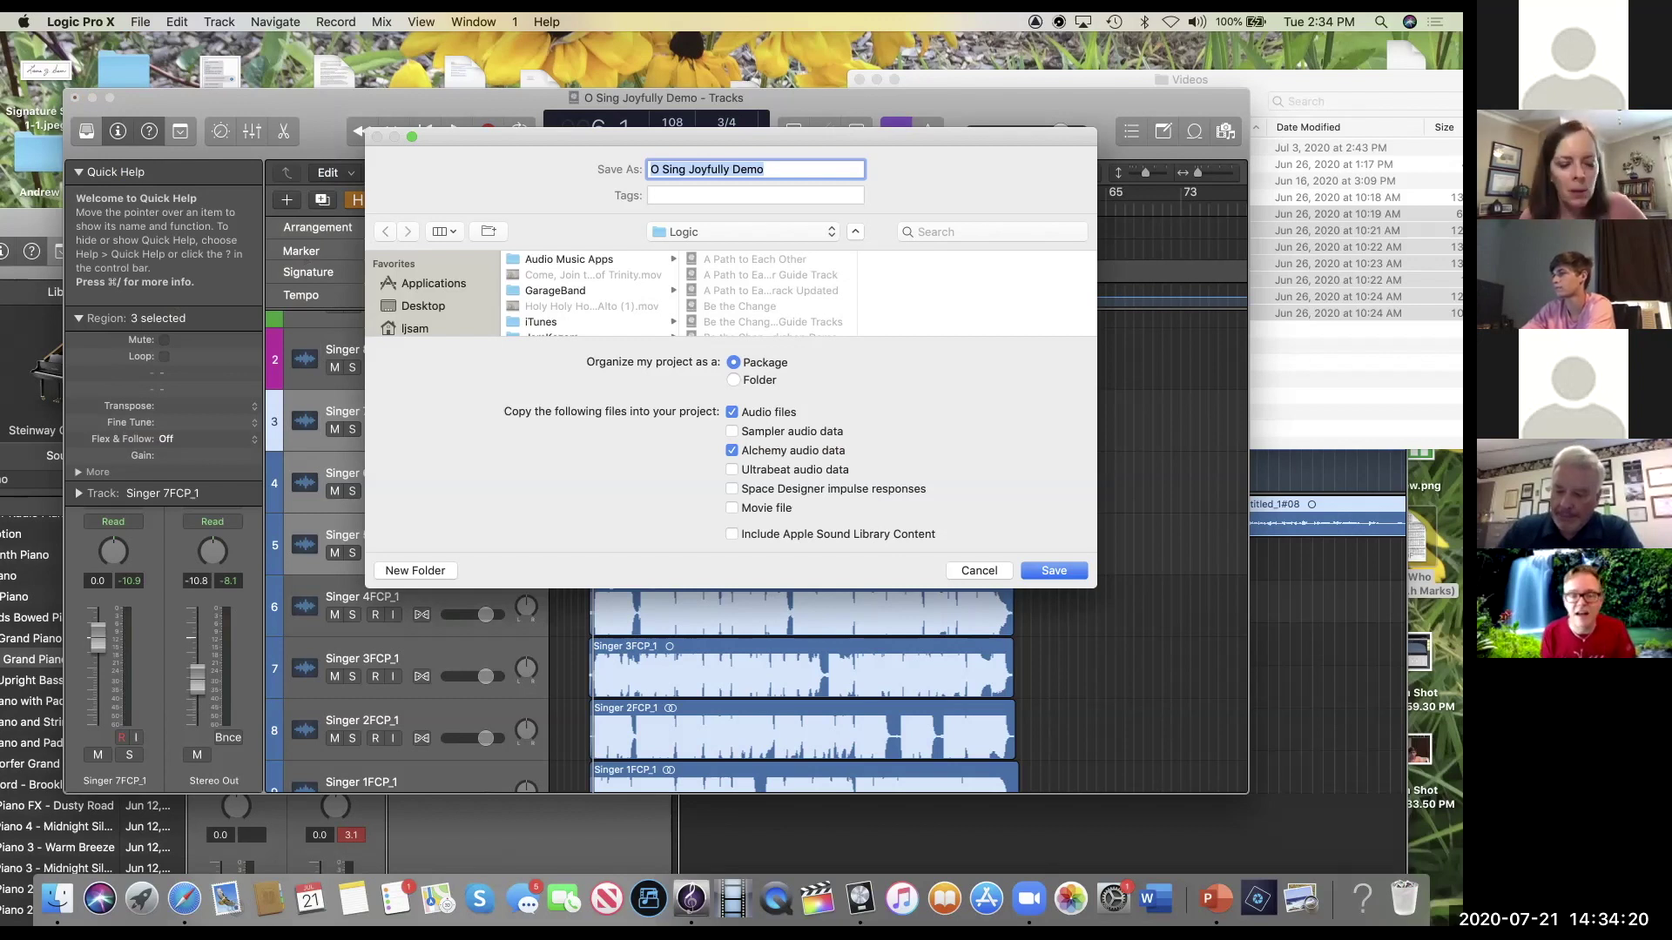
key(Return)
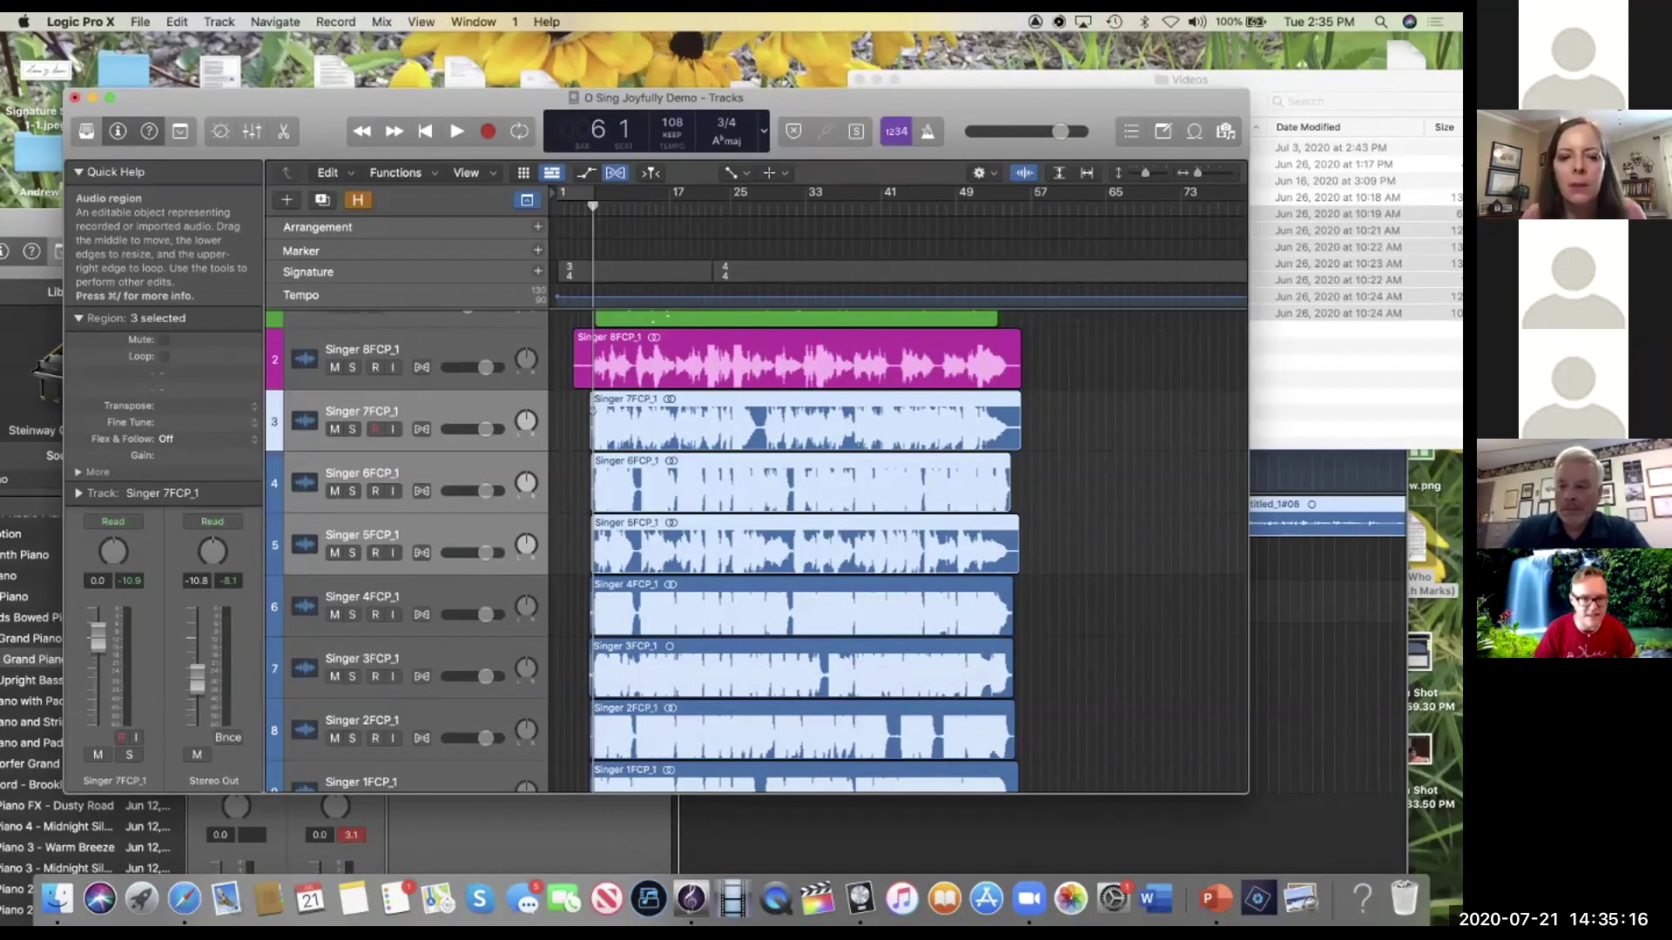
scroll(758, 549, down, 3)
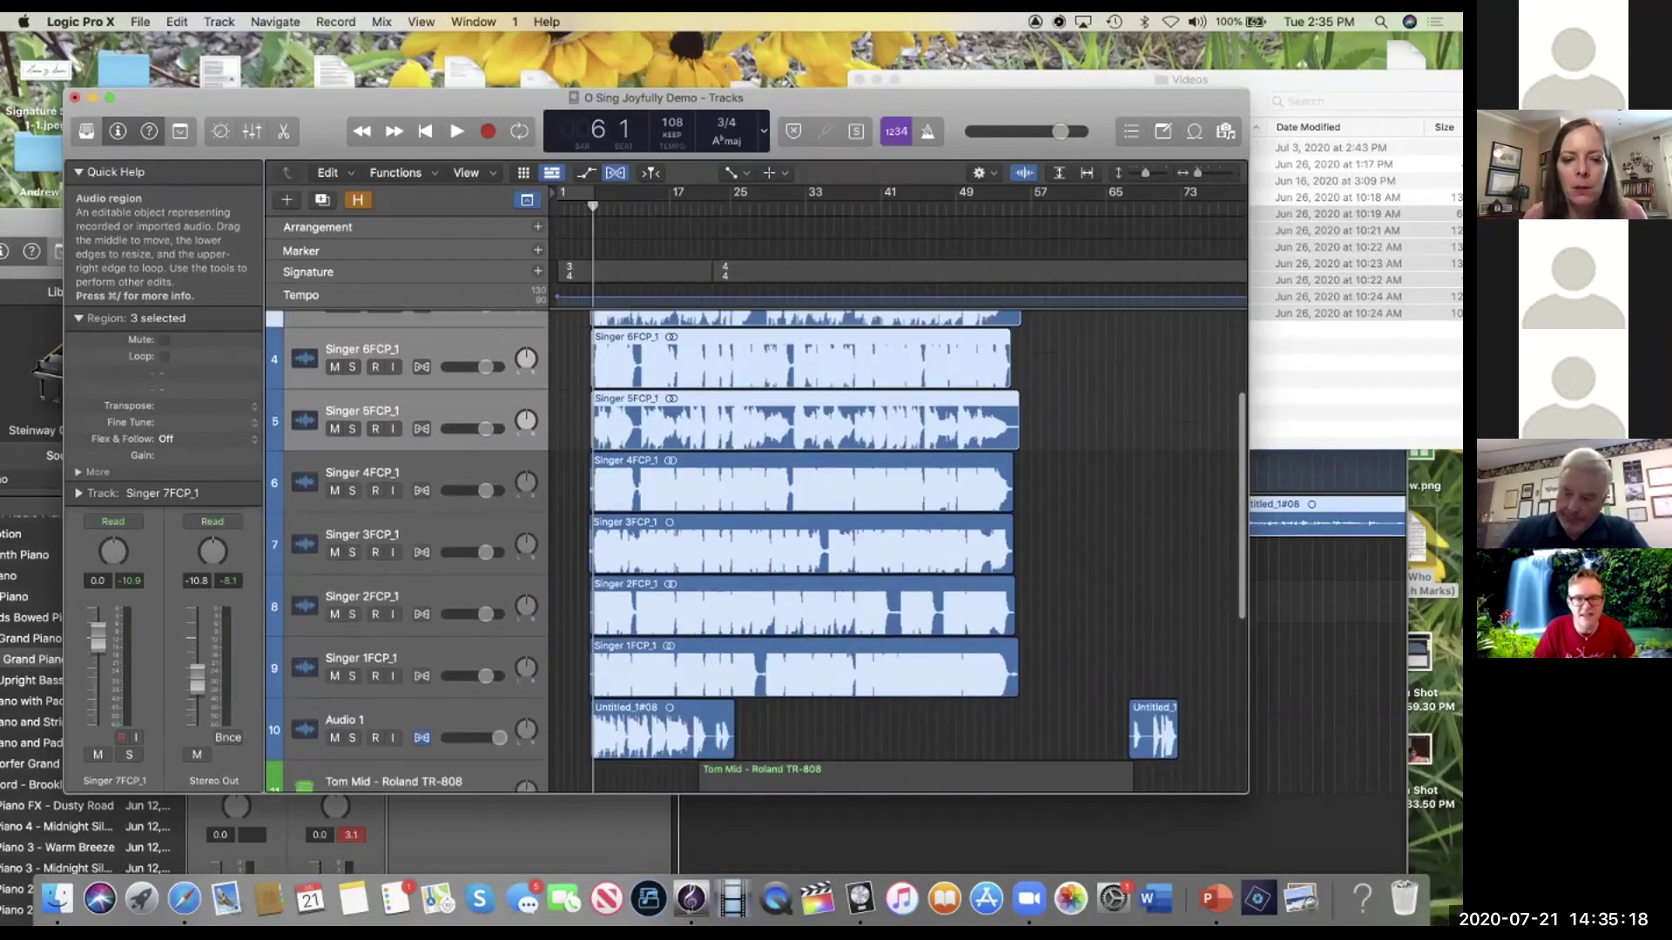
scroll(758, 548, down, 2)
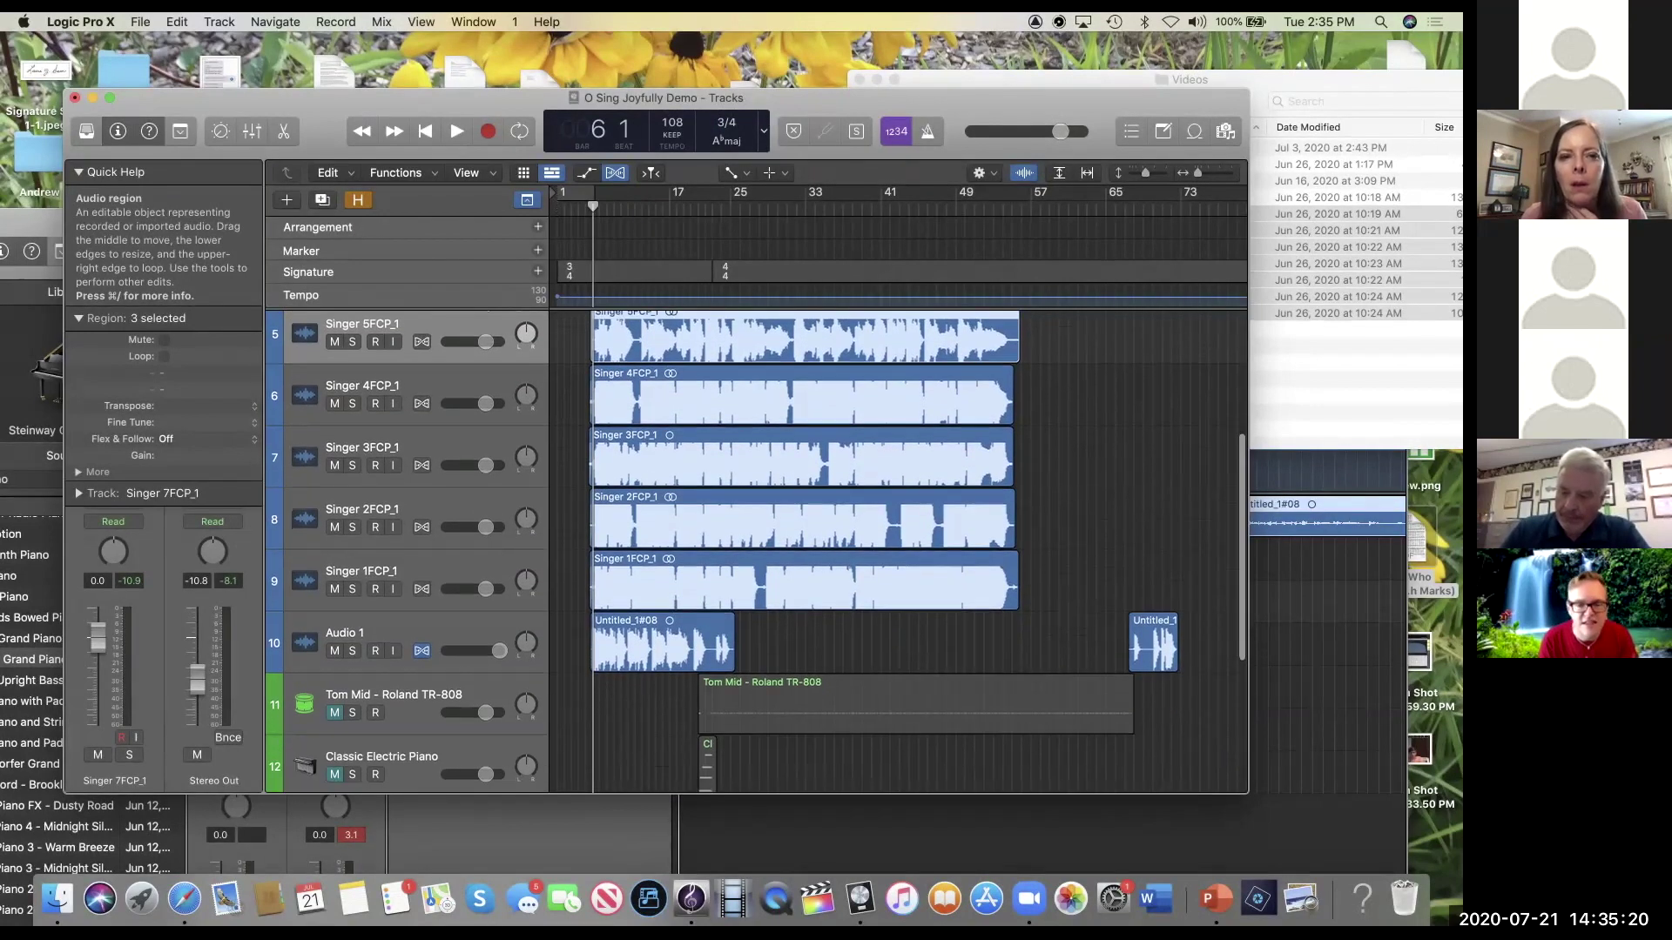
scroll(758, 548, down, 1)
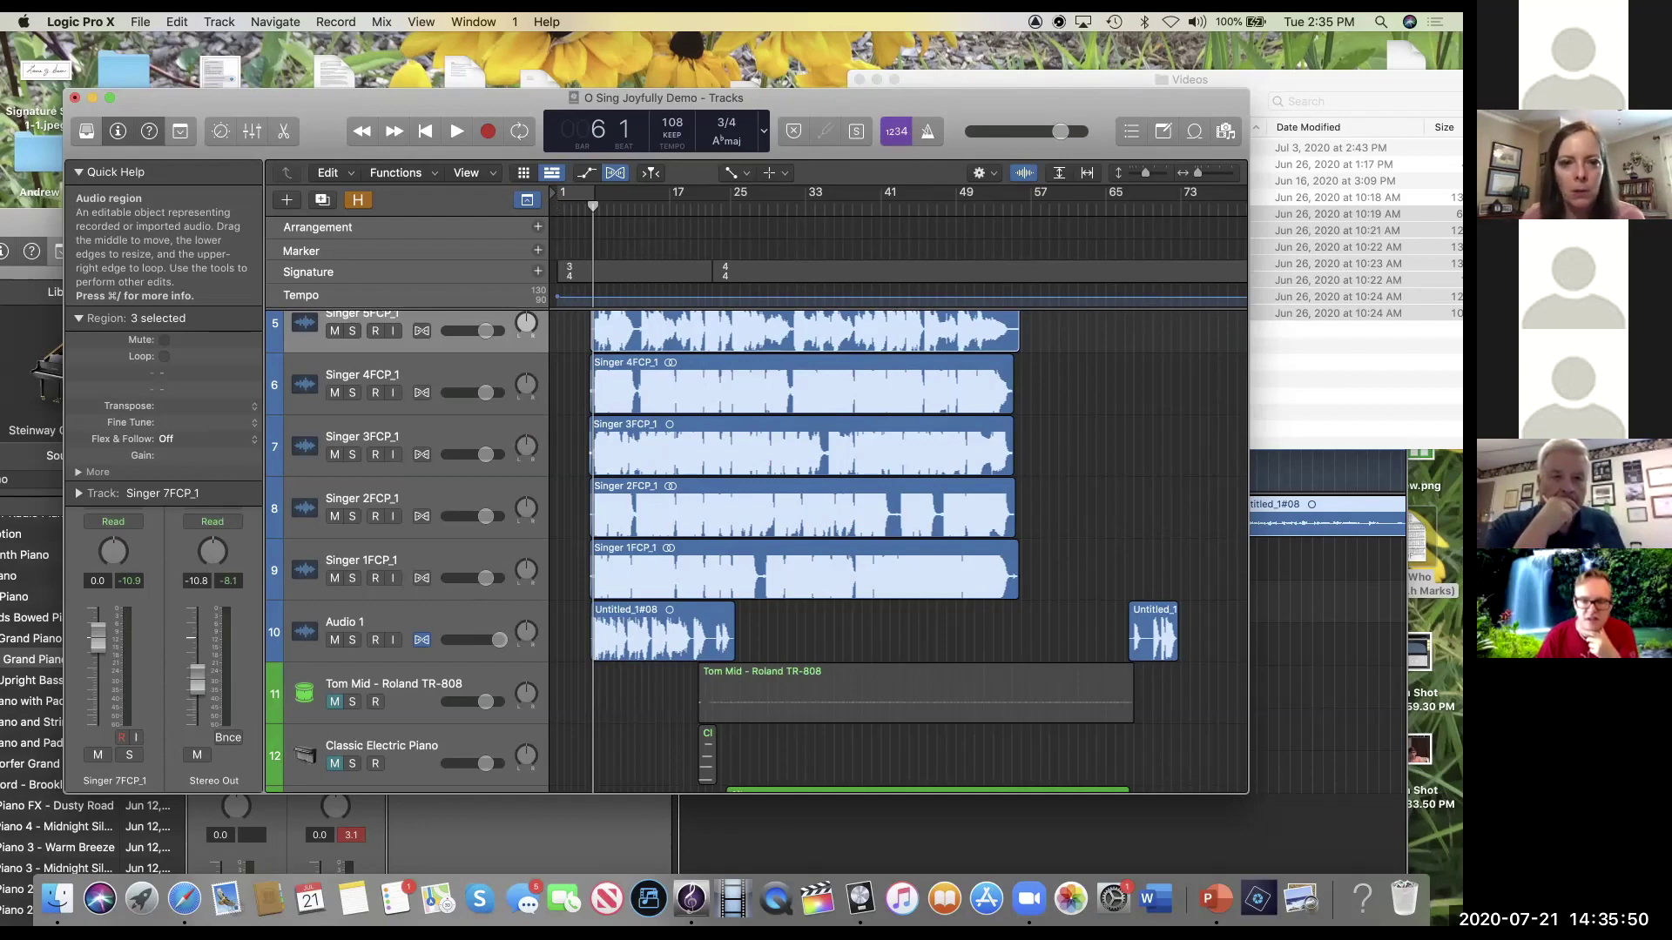
scroll(757, 549, down, 2)
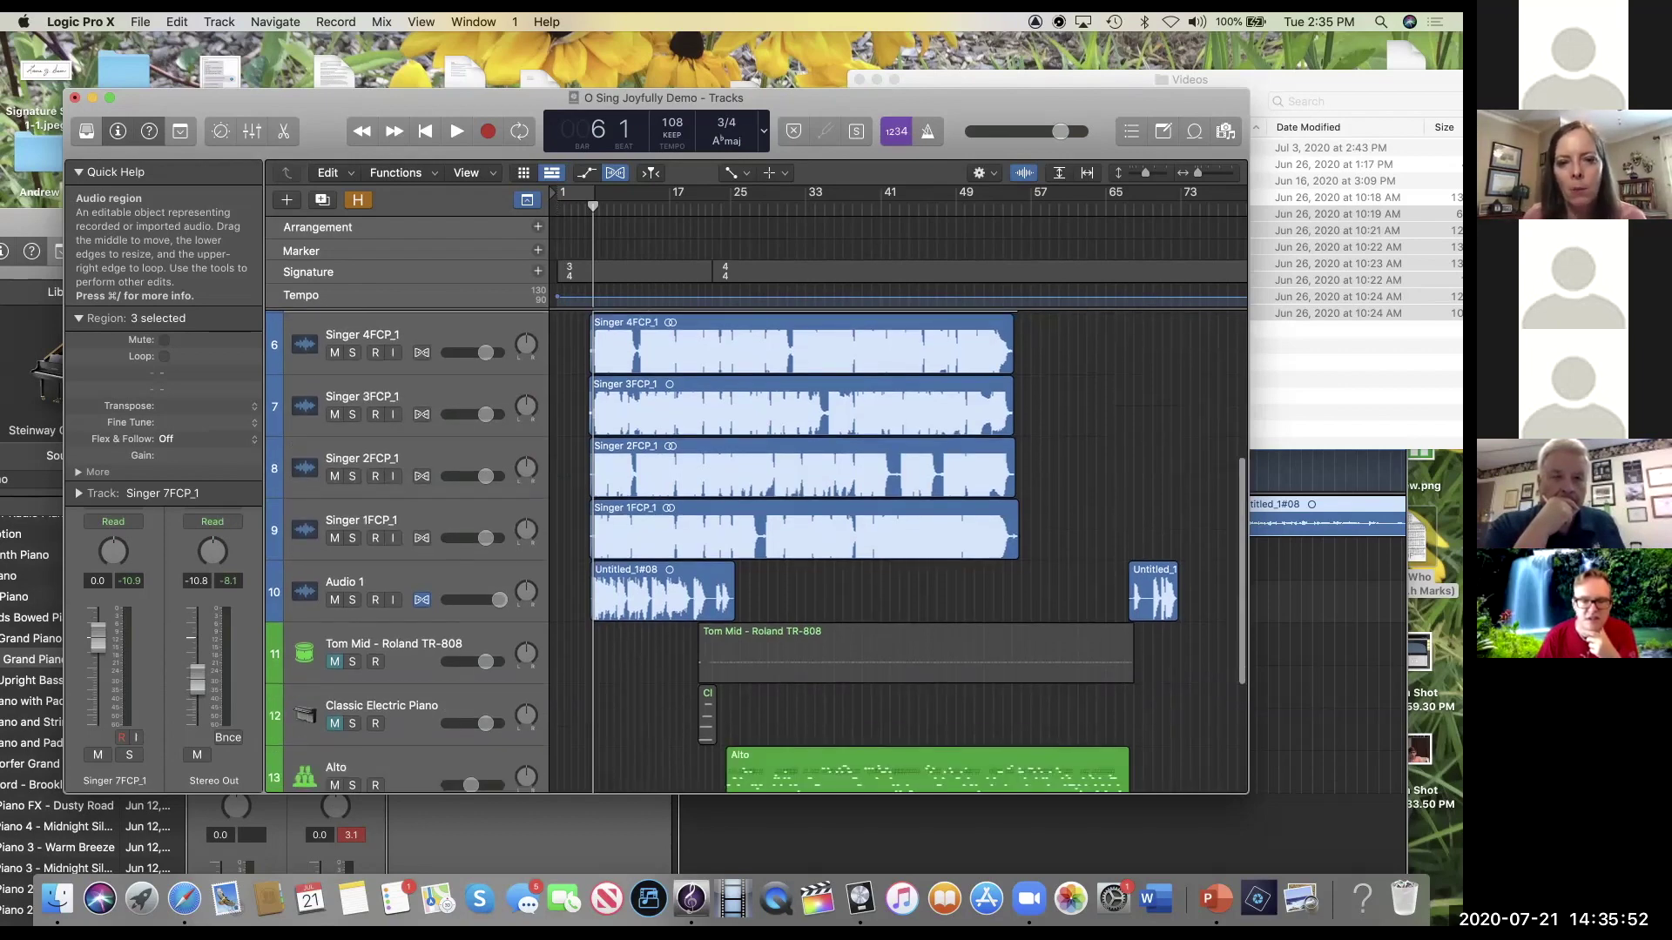
scroll(758, 549, up, 1)
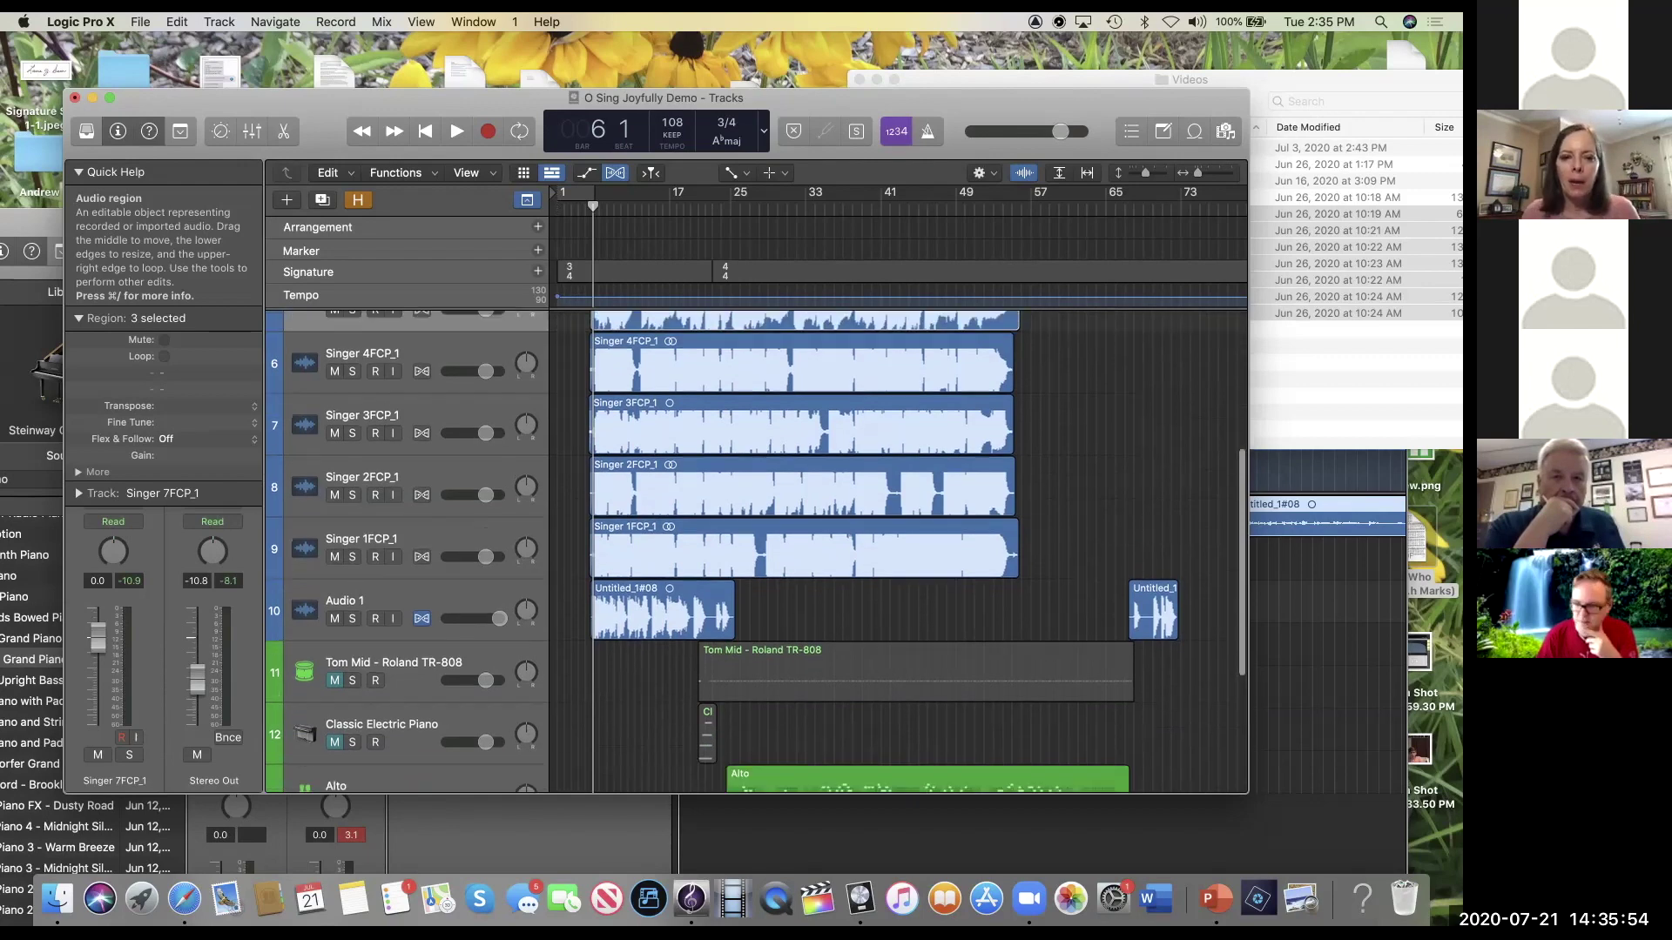
scroll(758, 548, up, 1)
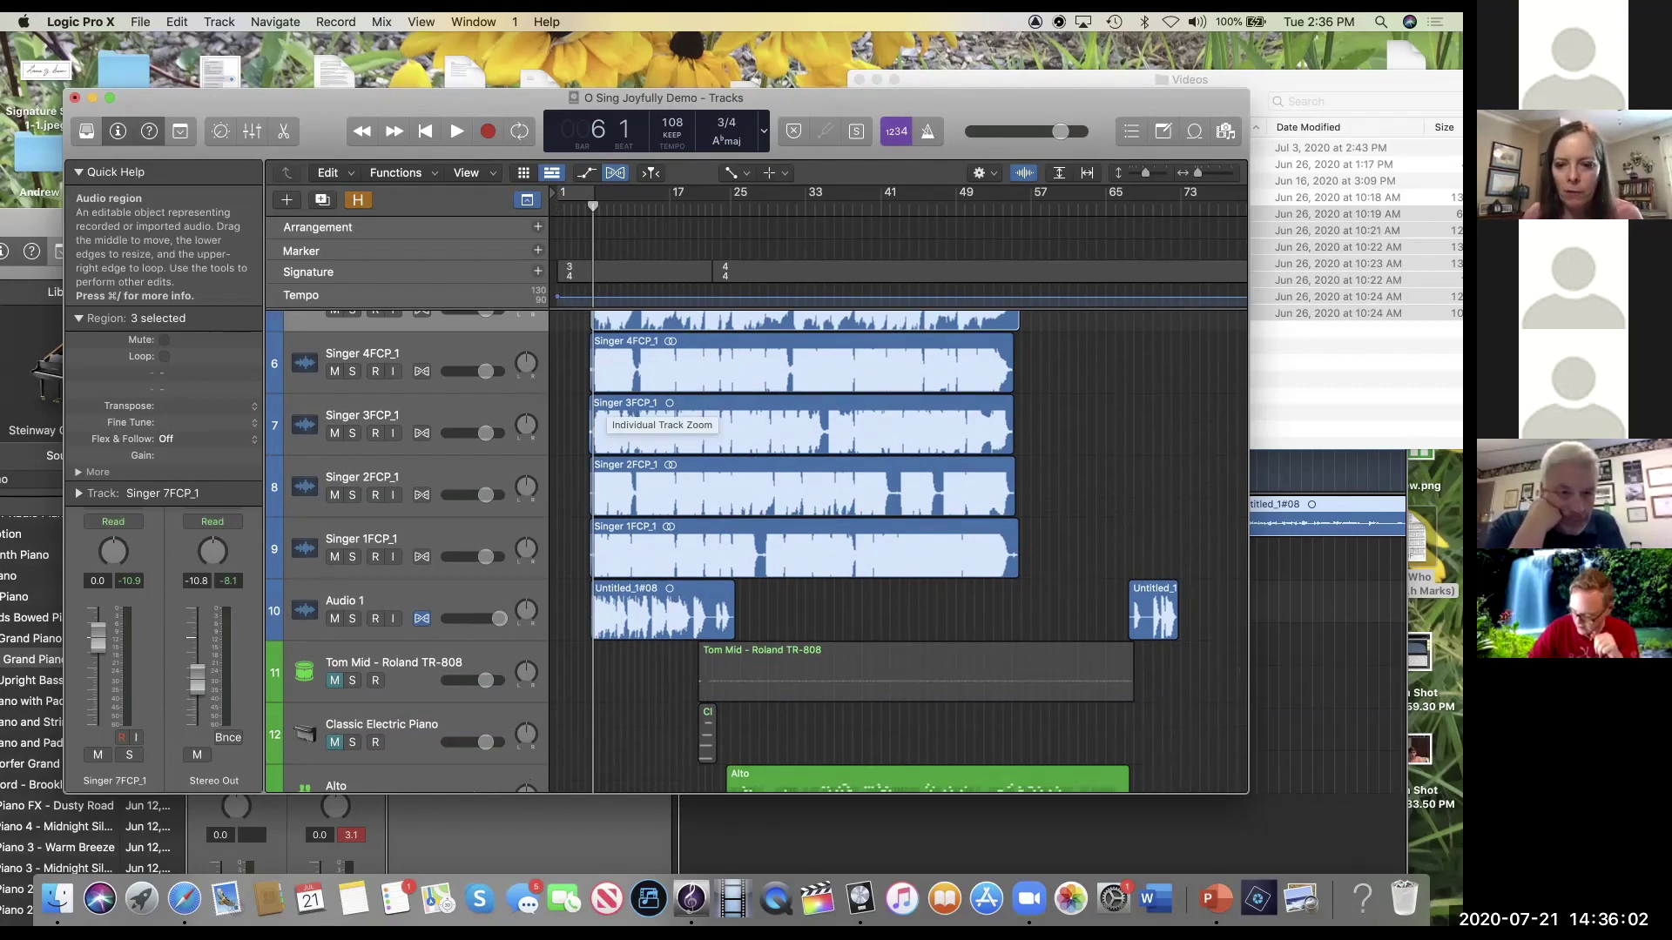
Step: Show the mixer and look through the channel strips from Soprano to Stereo Out
key(x)
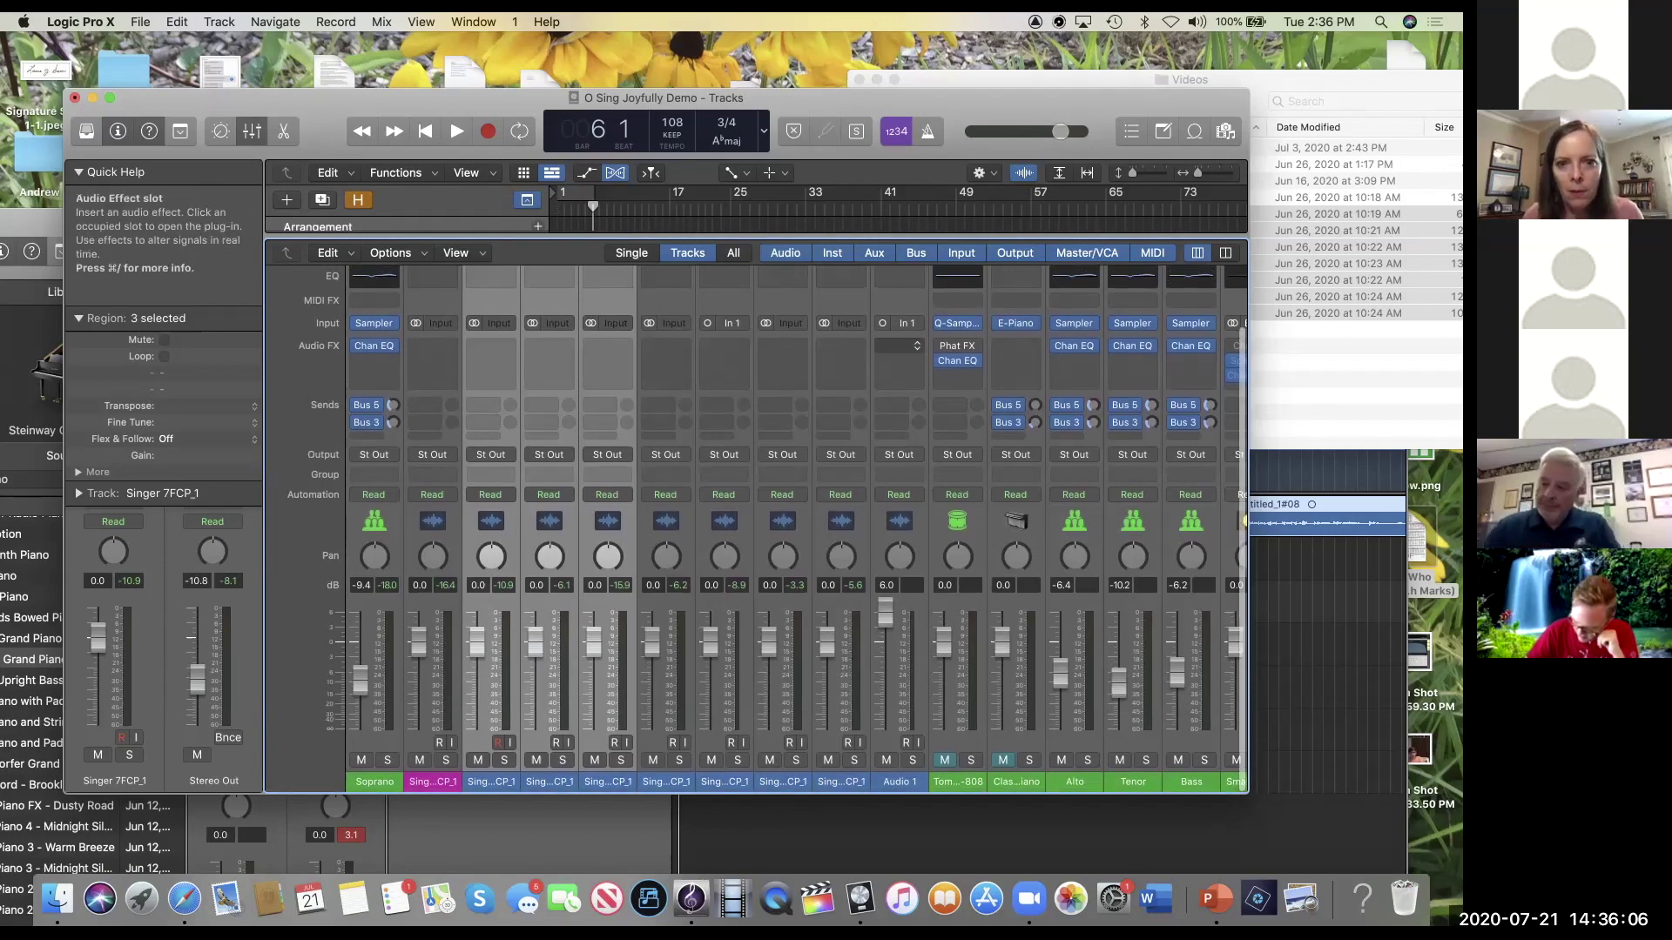
key(x)
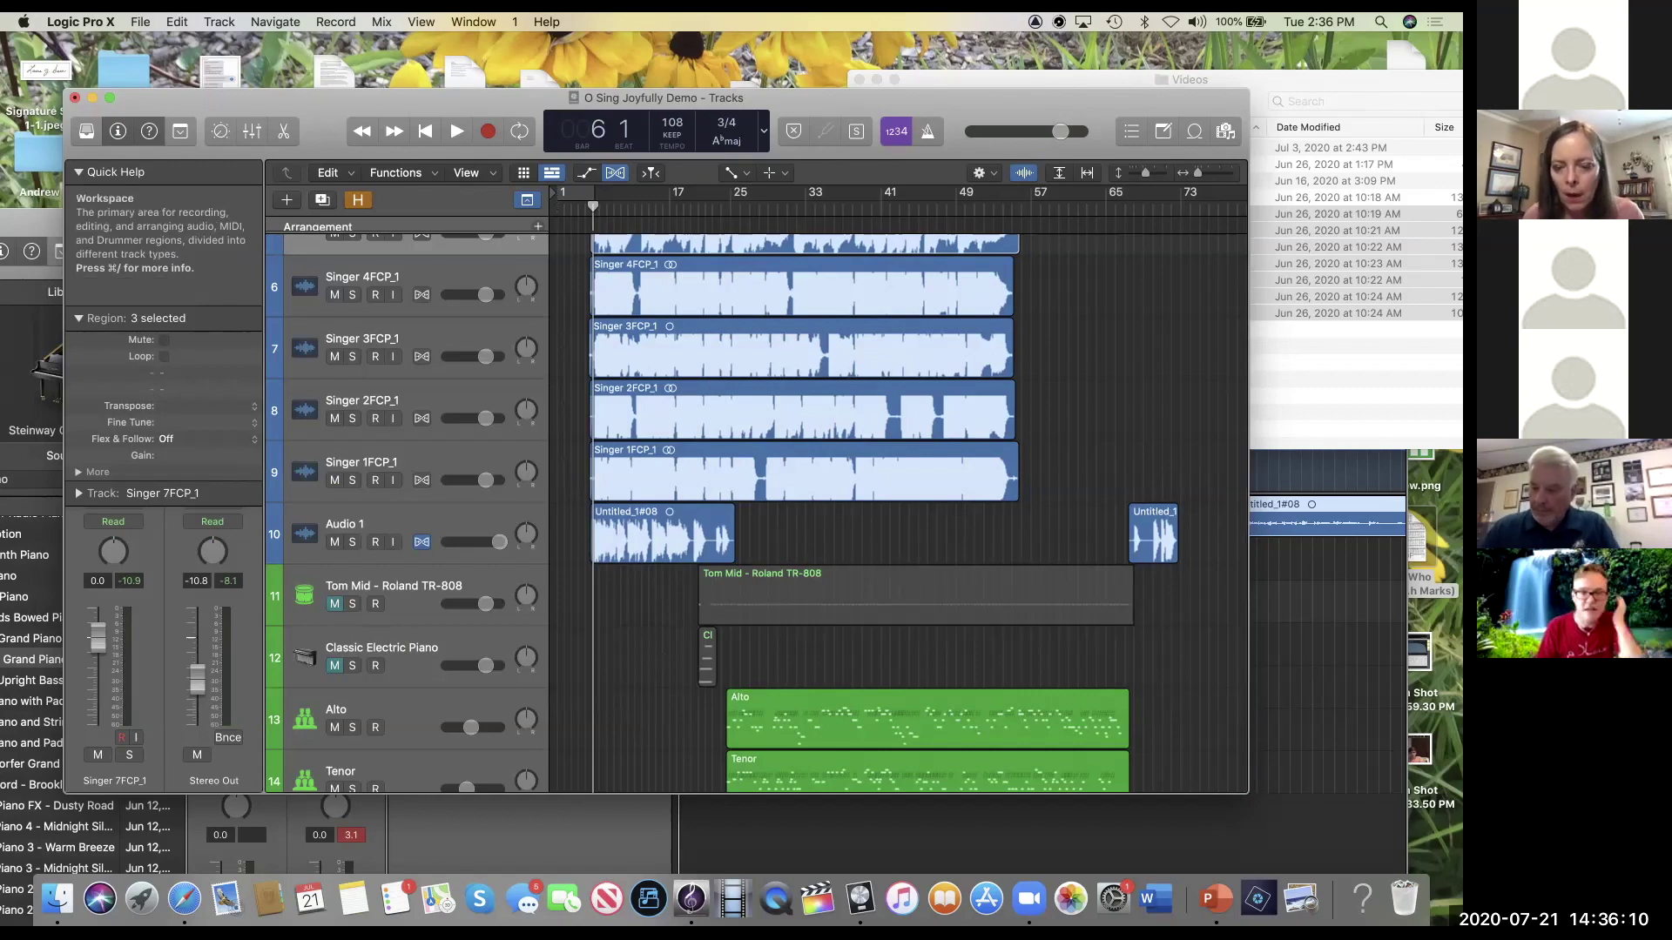
key(x)
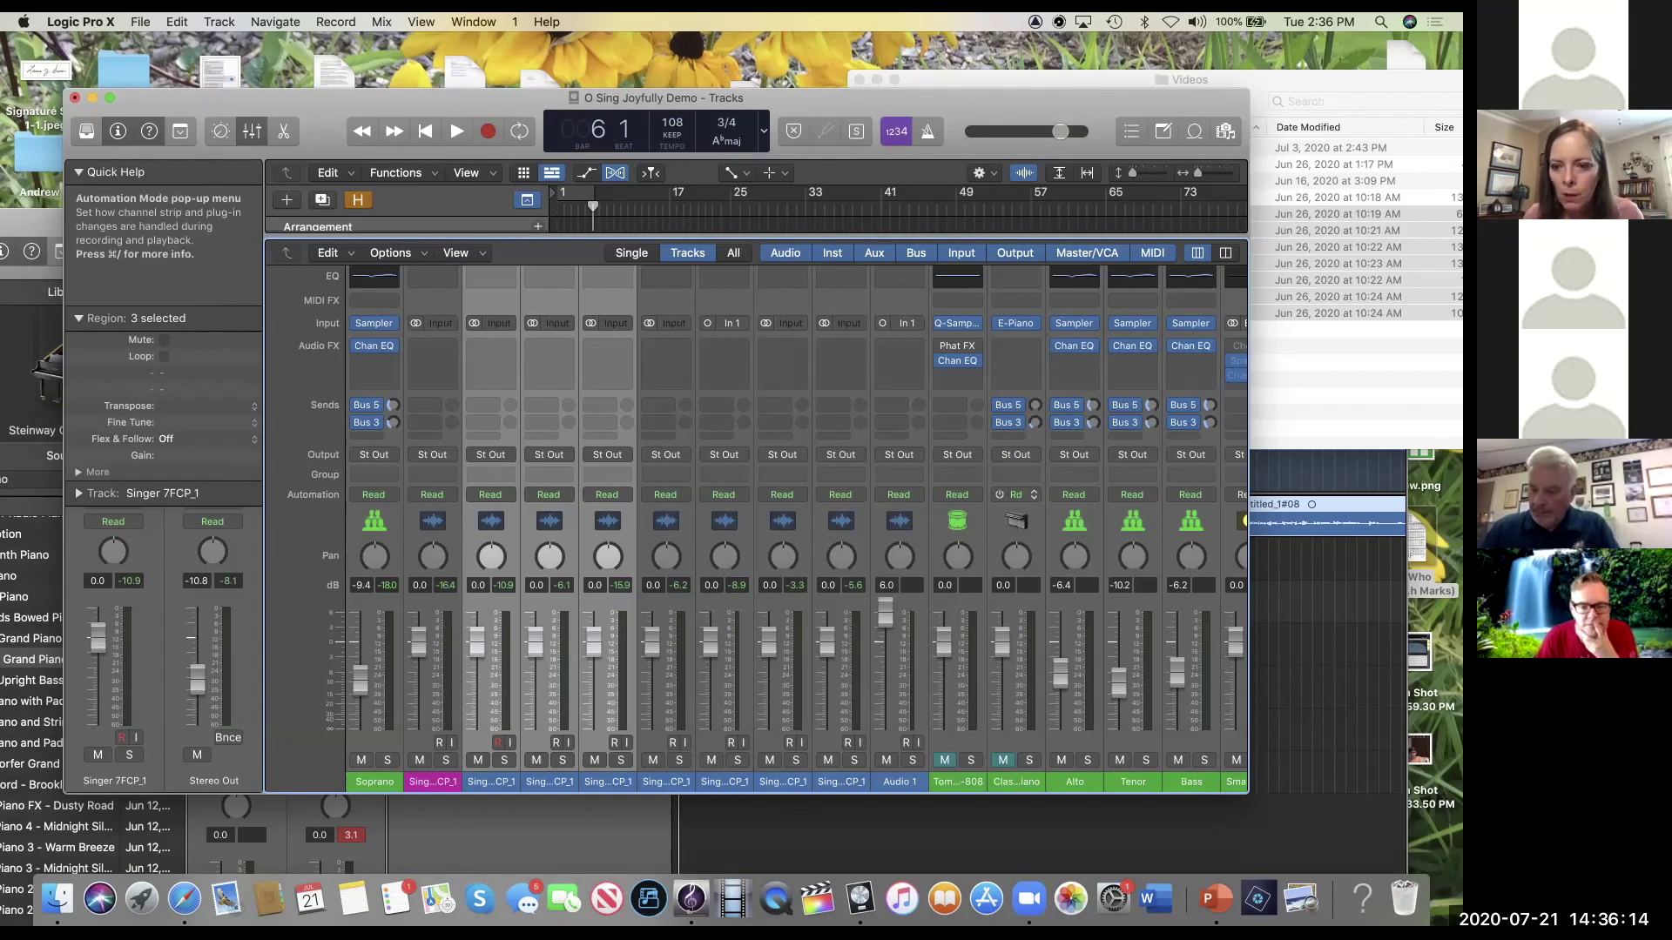
scroll(797, 523, right, 3)
scroll(796, 540, right, 3)
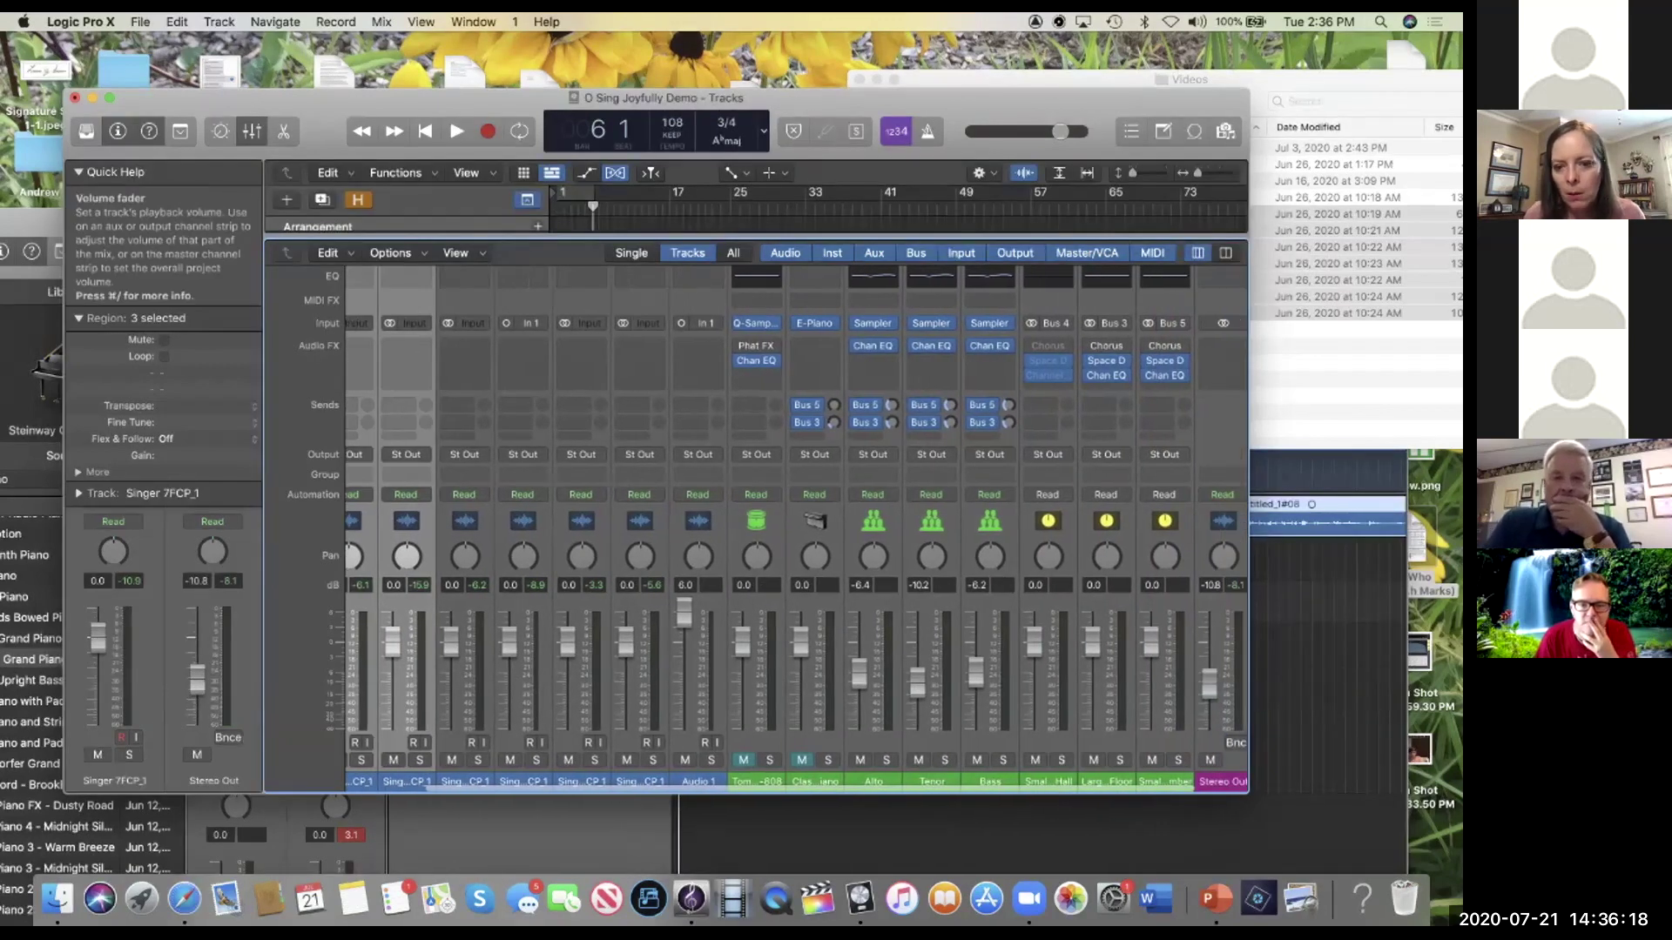
Step: Nudge the Tom Mid - Roland TR-808 fader to -0.5 dB and mute all instrument and reverb strips from it through the last bus return
drag(742, 641, 742, 642)
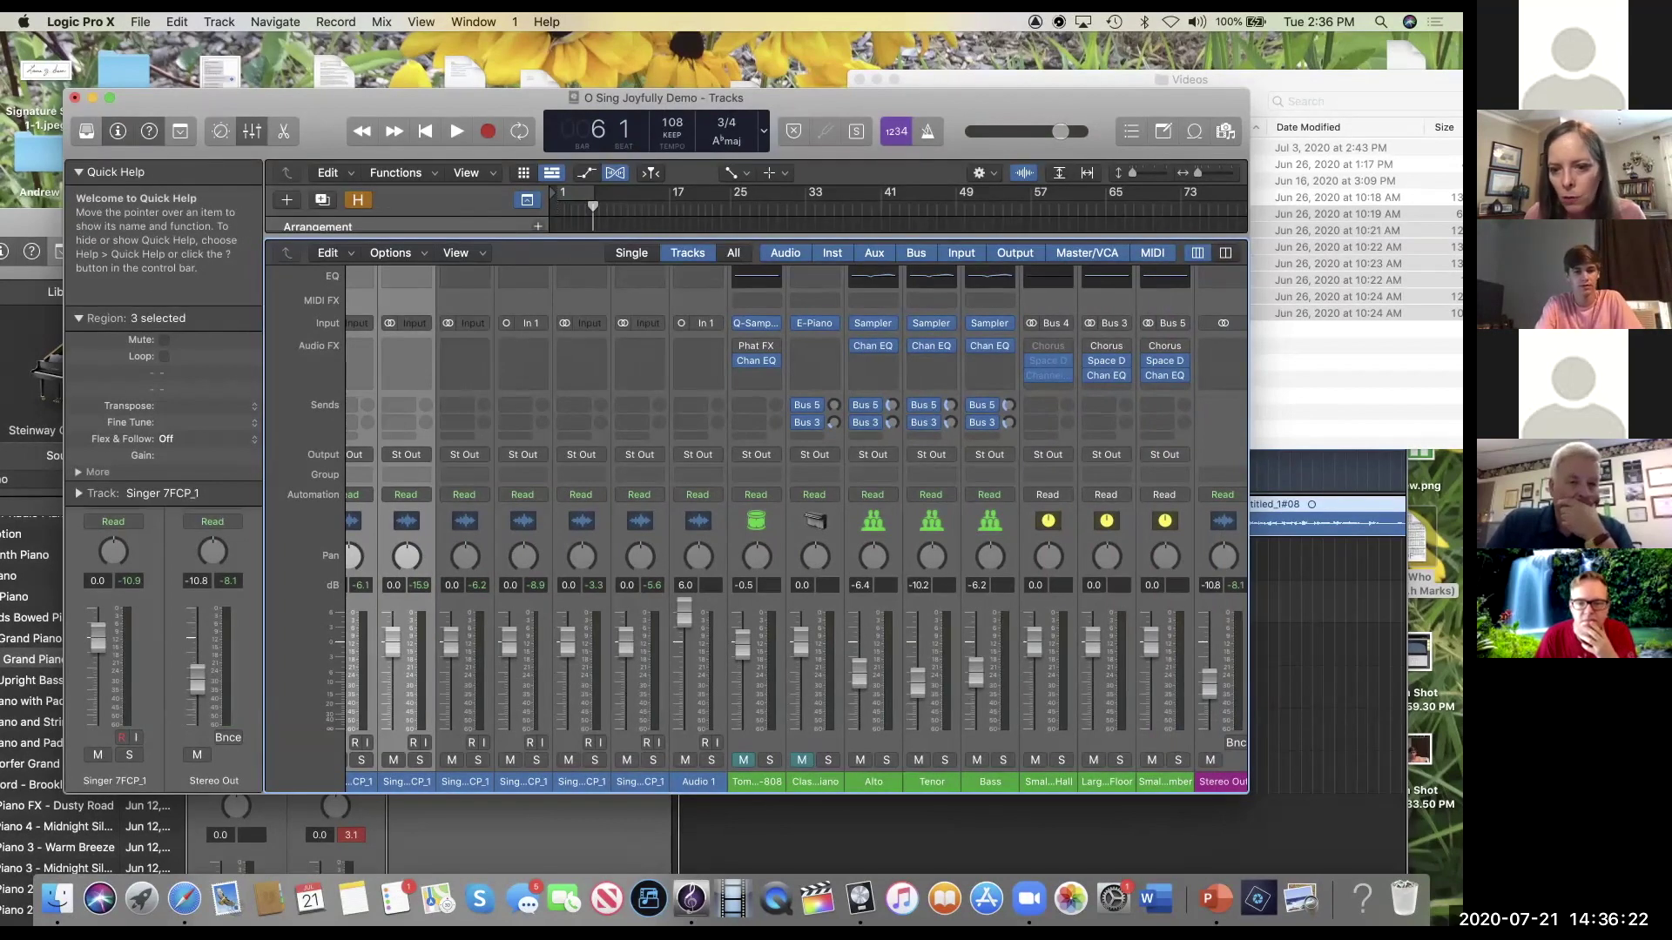
drag(751, 711, 1198, 711)
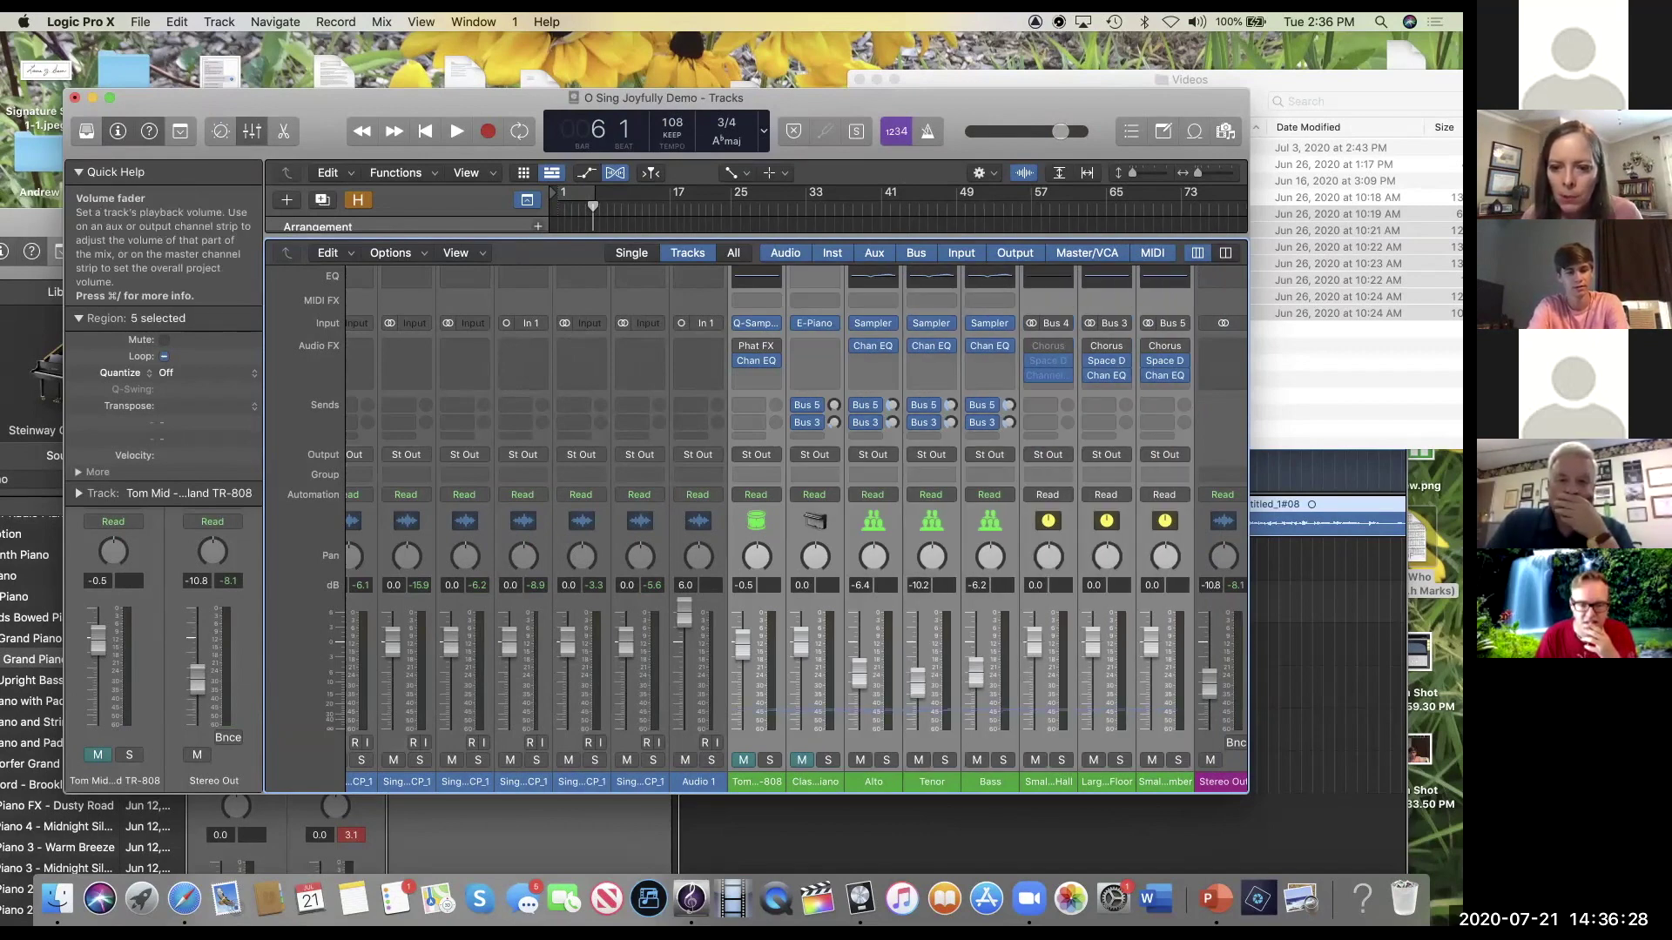
drag(805, 760, 1154, 760)
scroll(797, 529, right, 2)
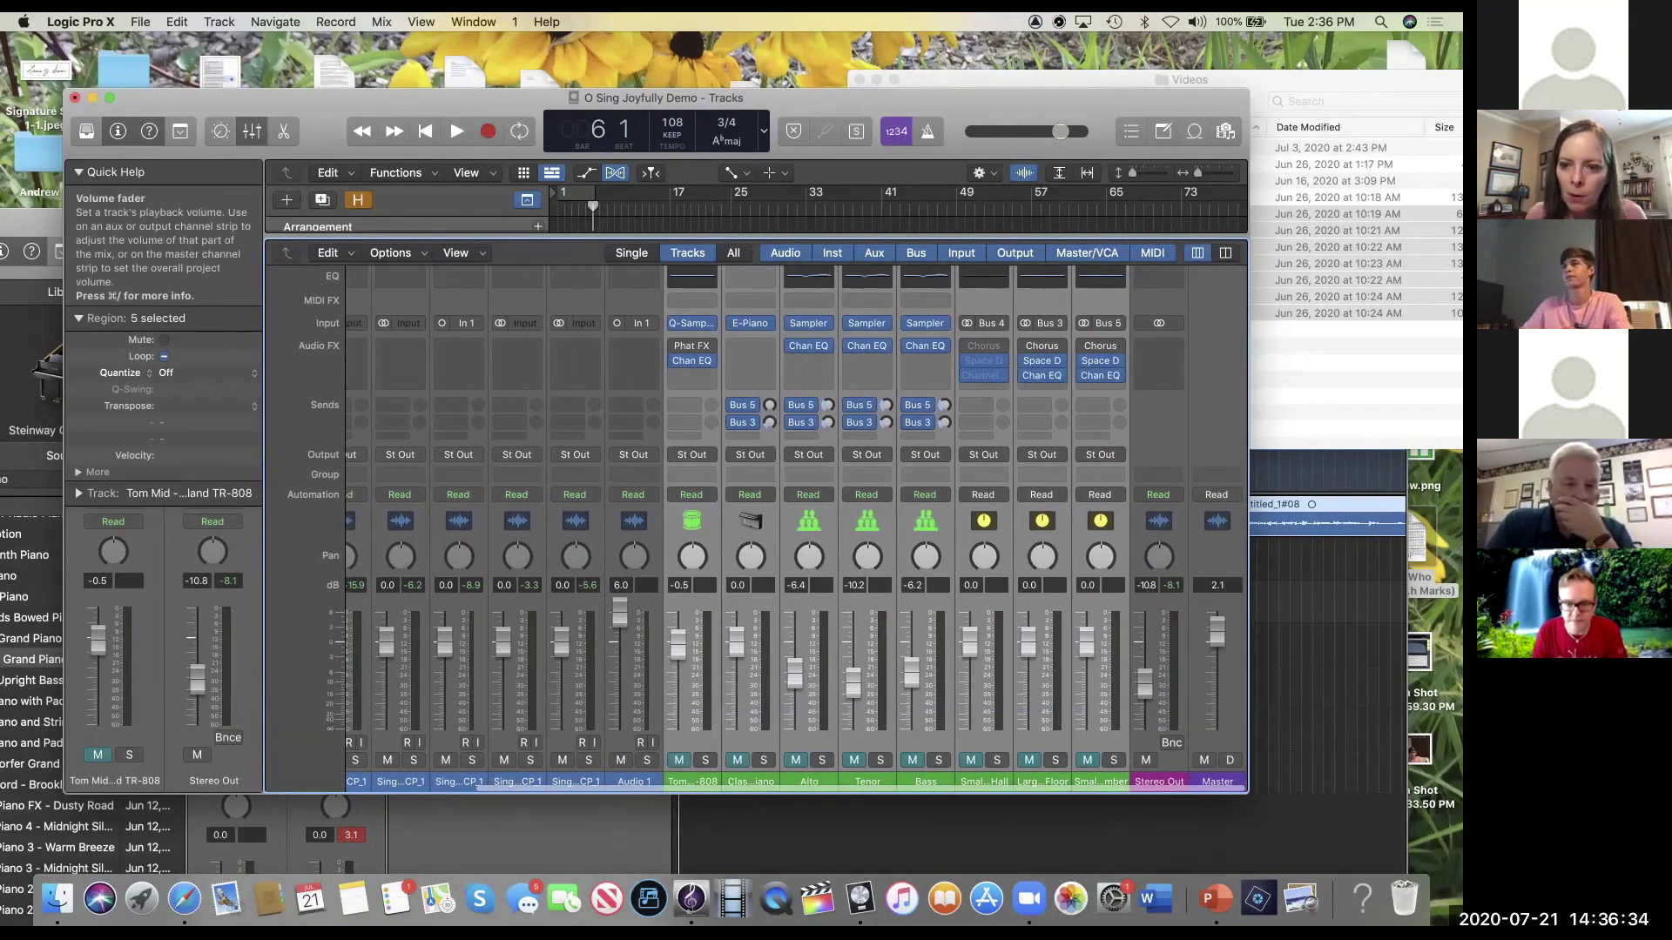
Step: Raise the Stereo Out fader from its lowered position and set its volume to exactly 0 dB
drag(1144, 683, 1145, 644)
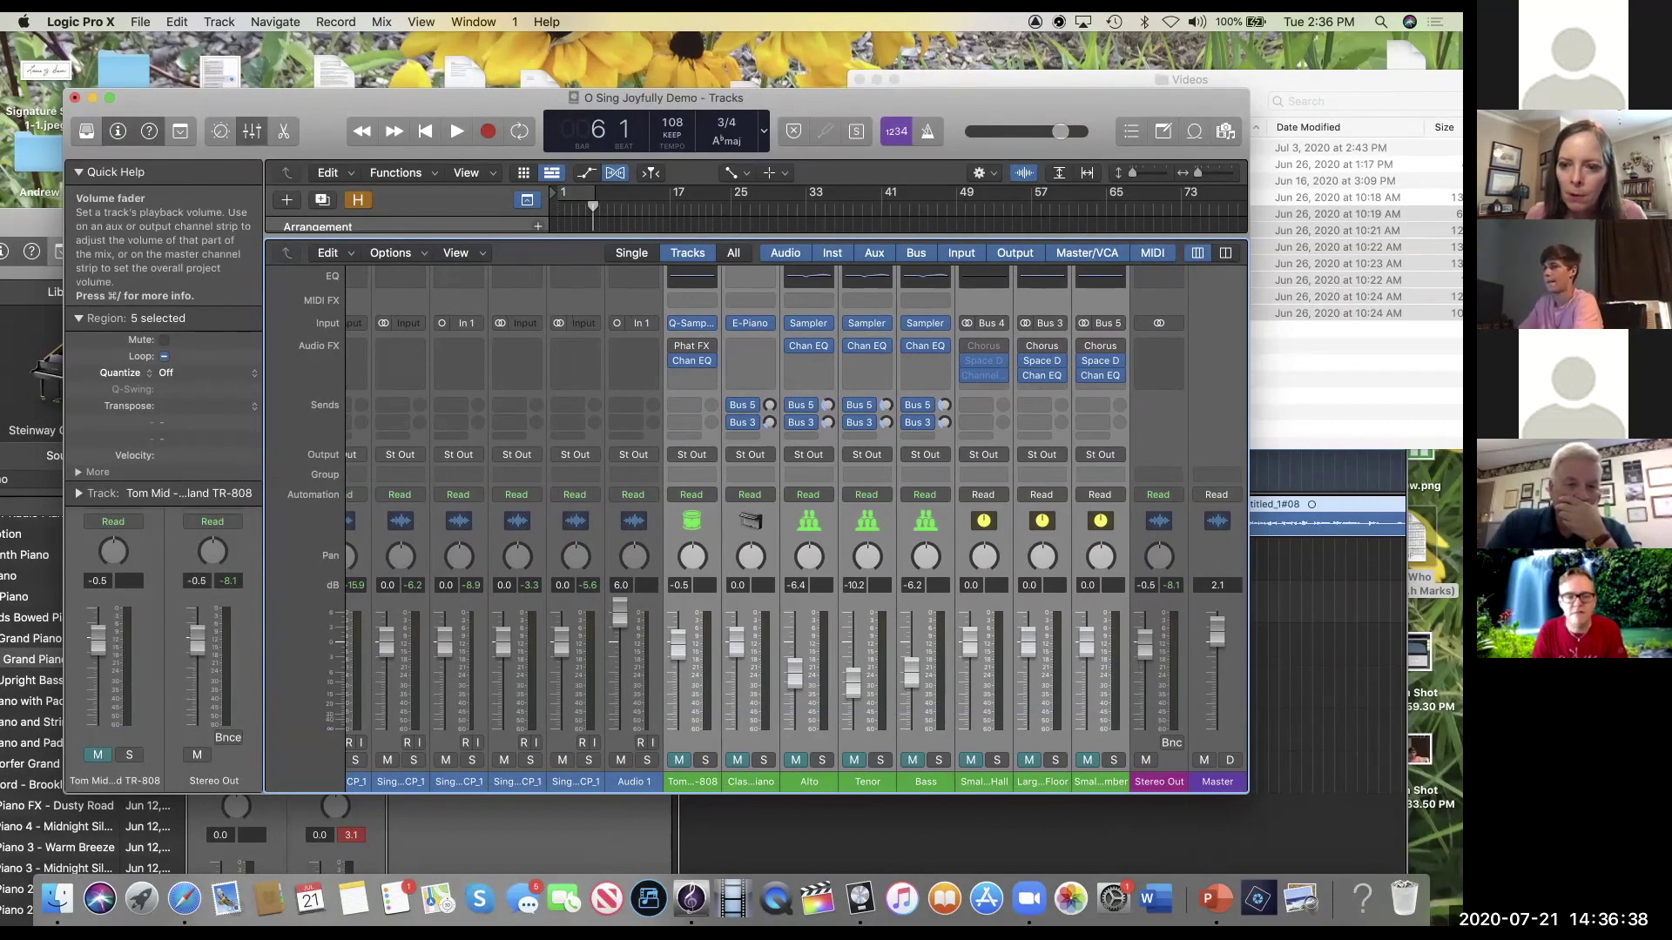
drag(1145, 644, 1144, 647)
double_click(1146, 585)
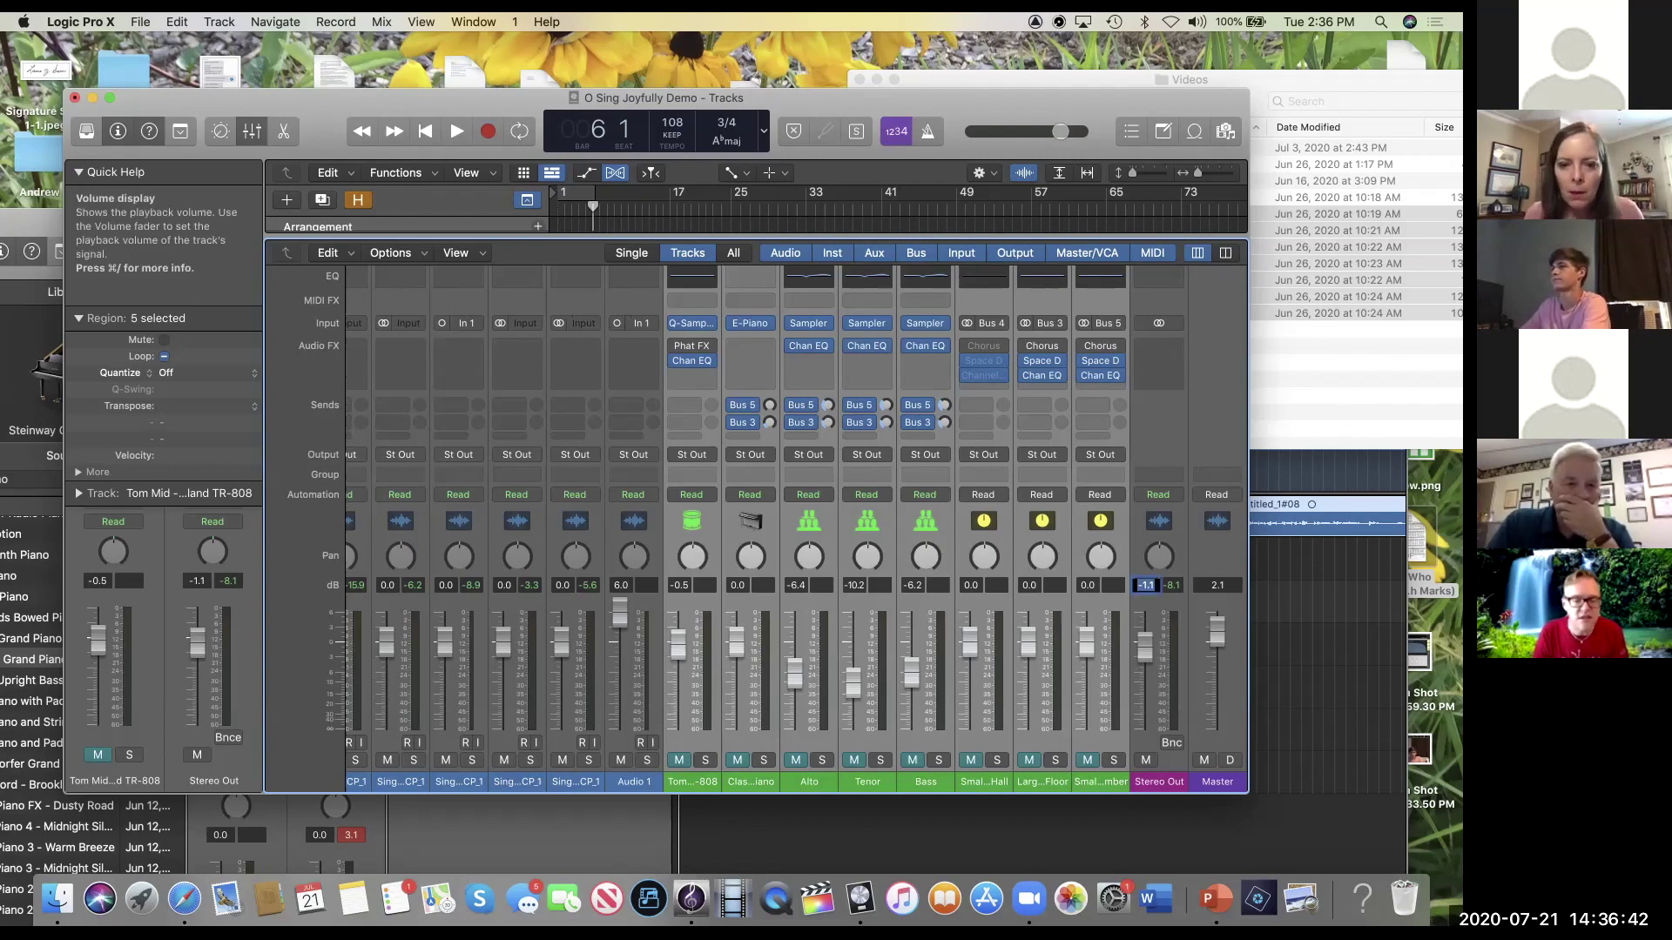
text(+0)
key(Return)
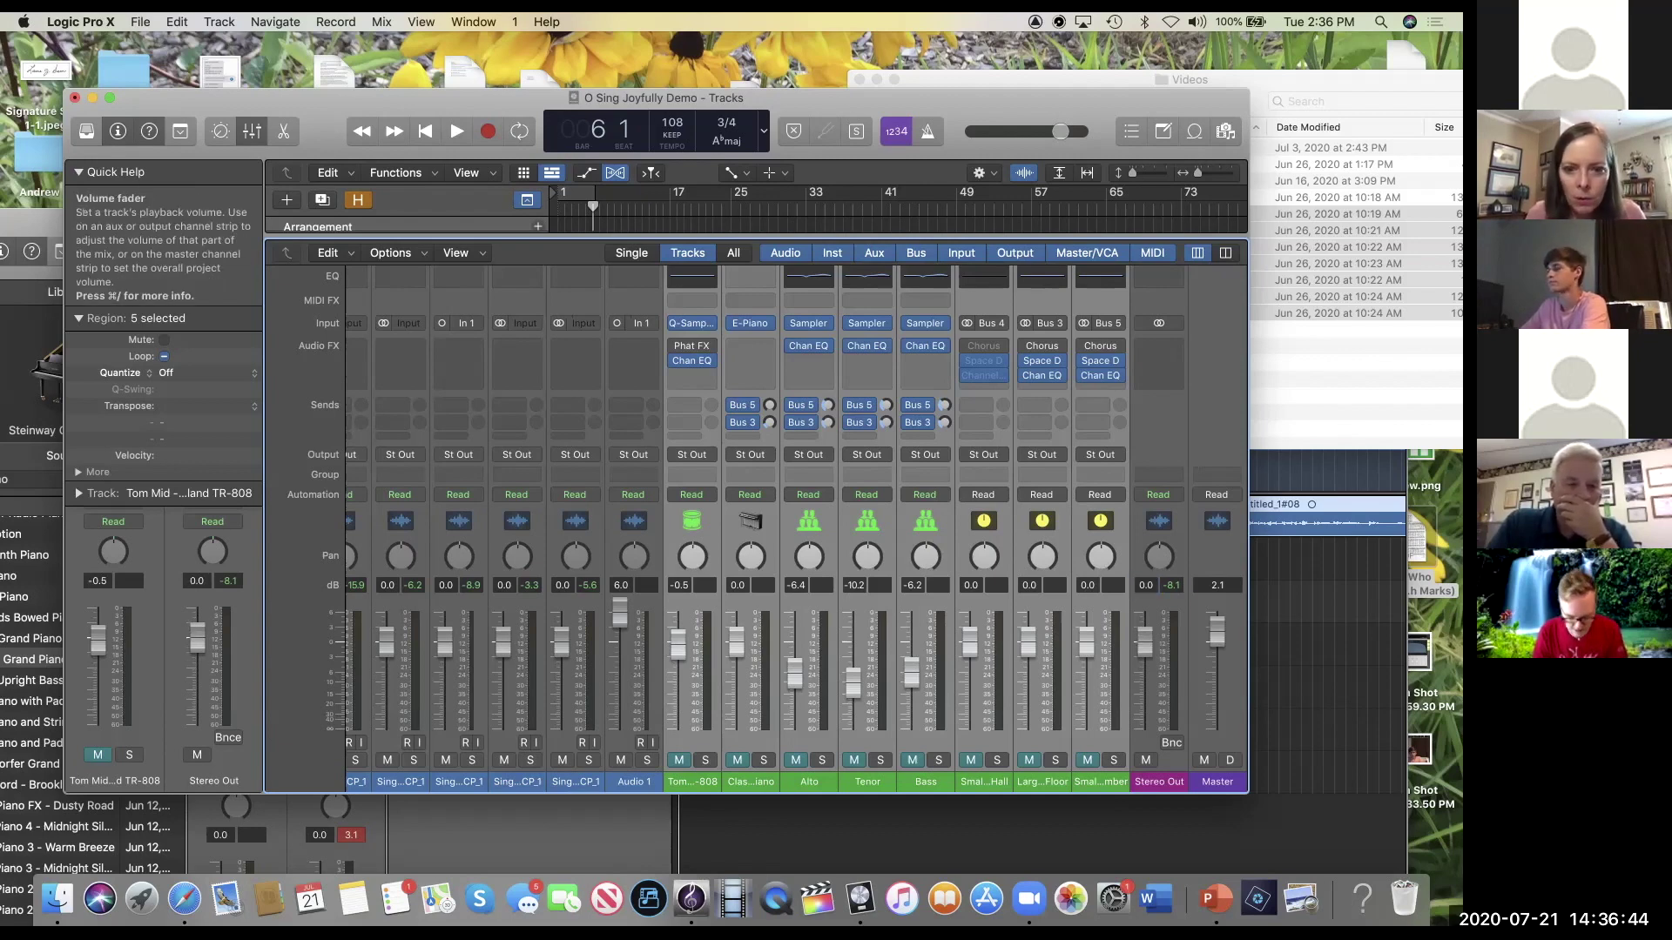
Step: Select the strips from Soprano through Audio 1 and bring the singer and Audio 1 volumes to 0 dB
scroll(756, 529, left, 1)
scroll(796, 529, left, 5)
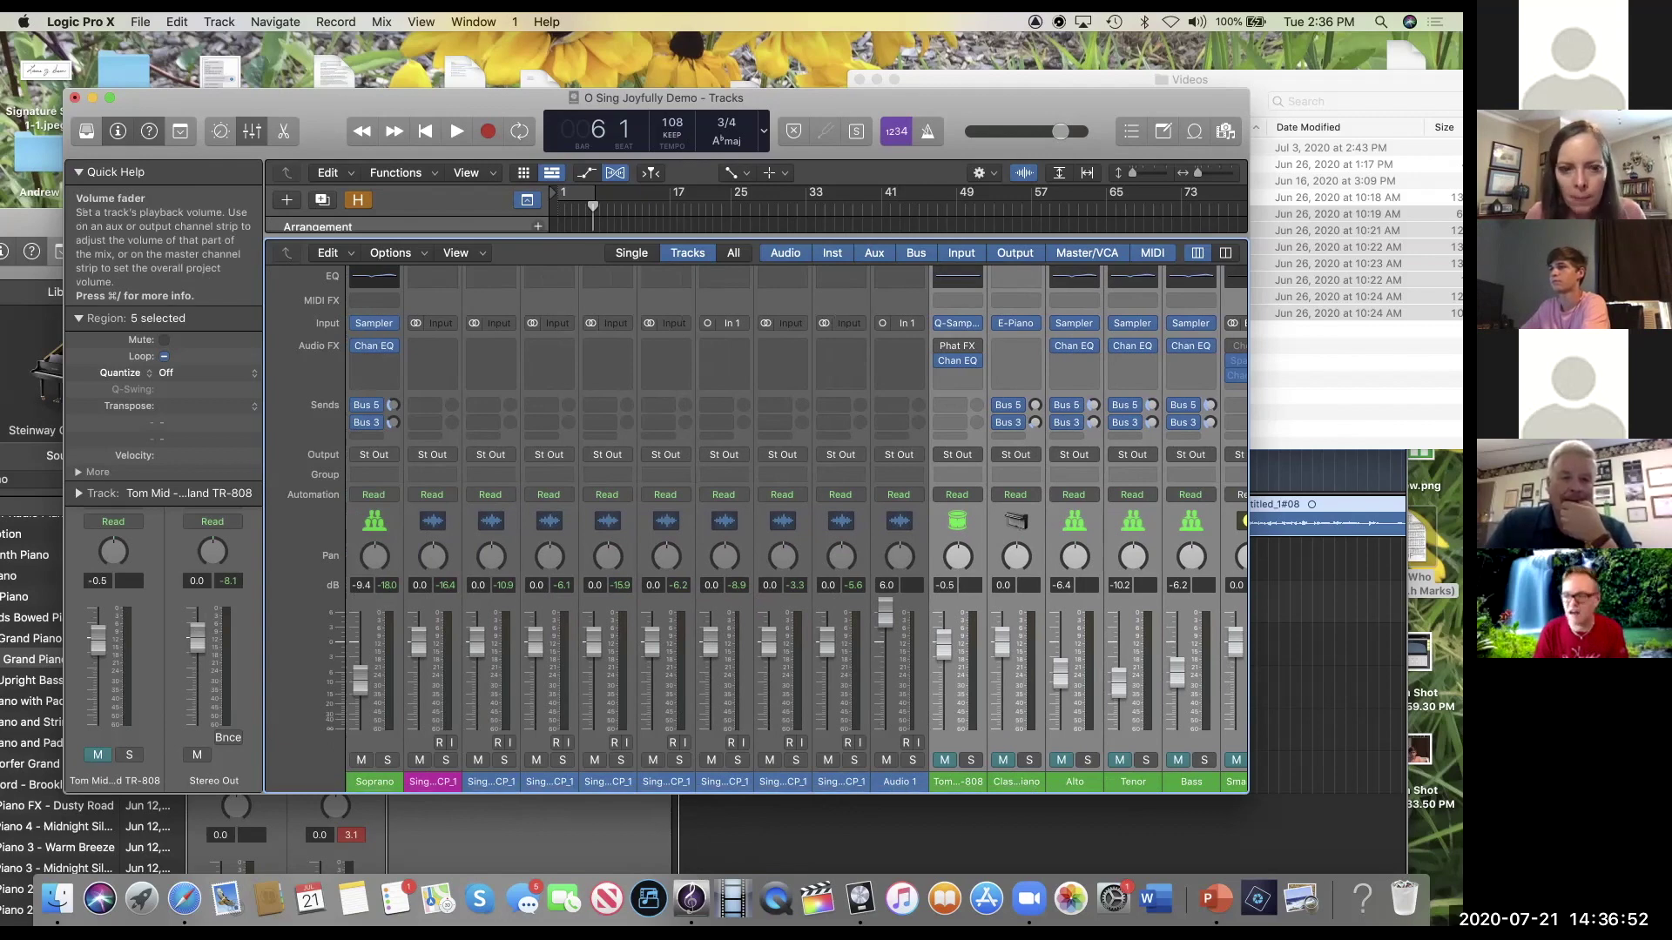
drag(348, 612, 897, 625)
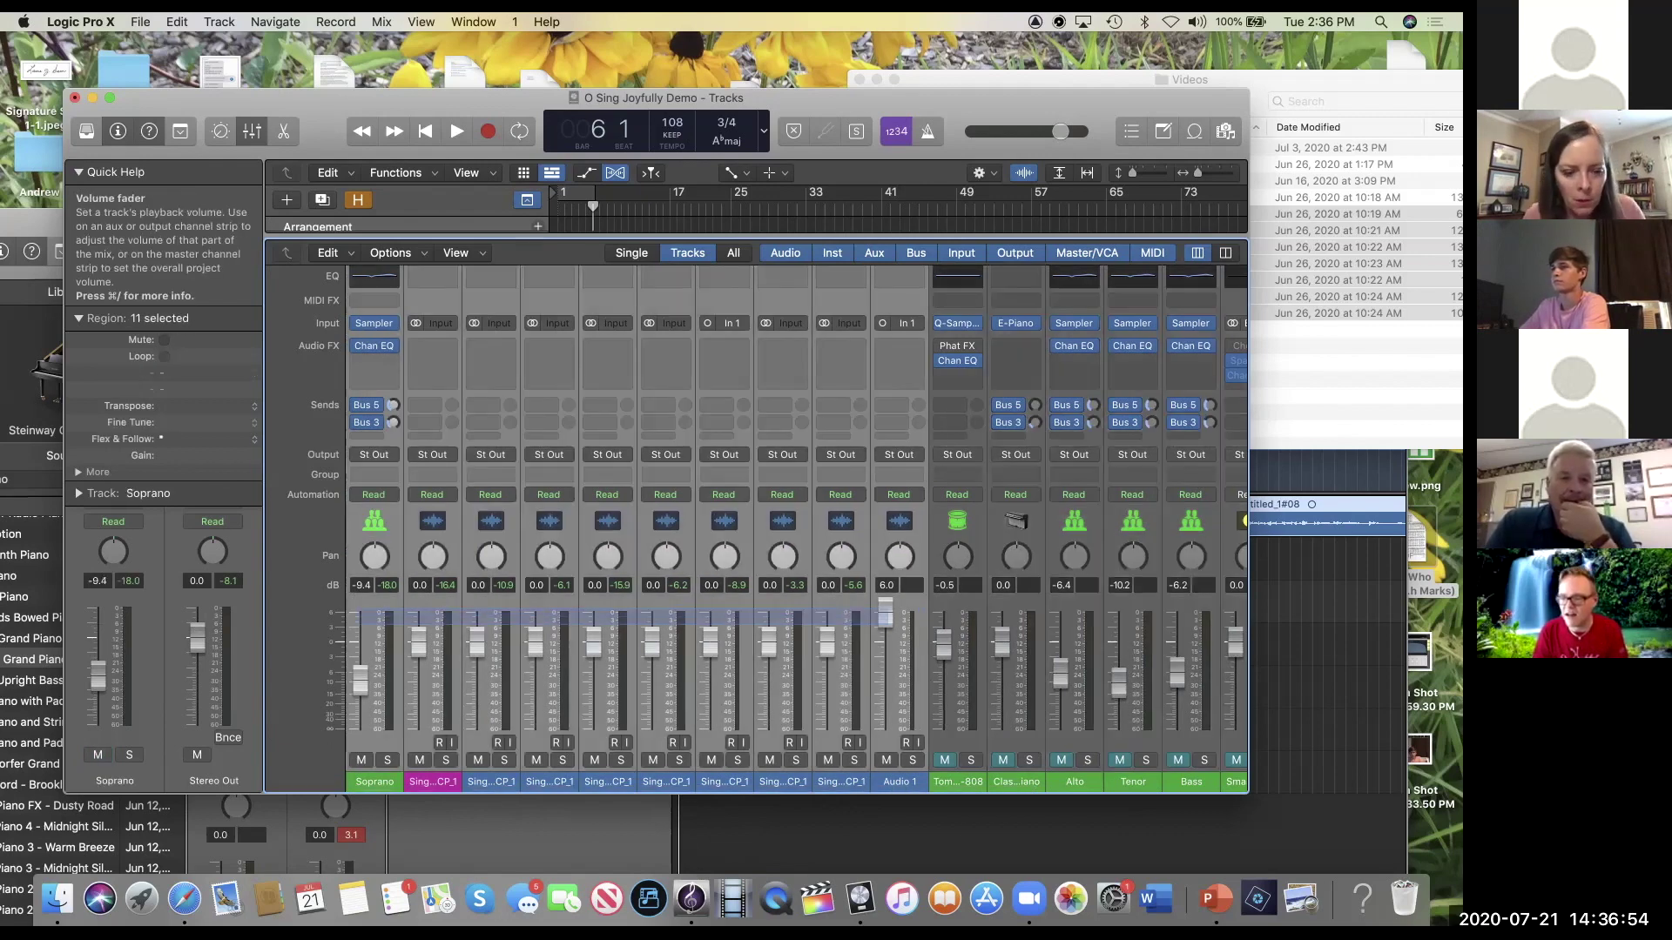
double_click(361, 585)
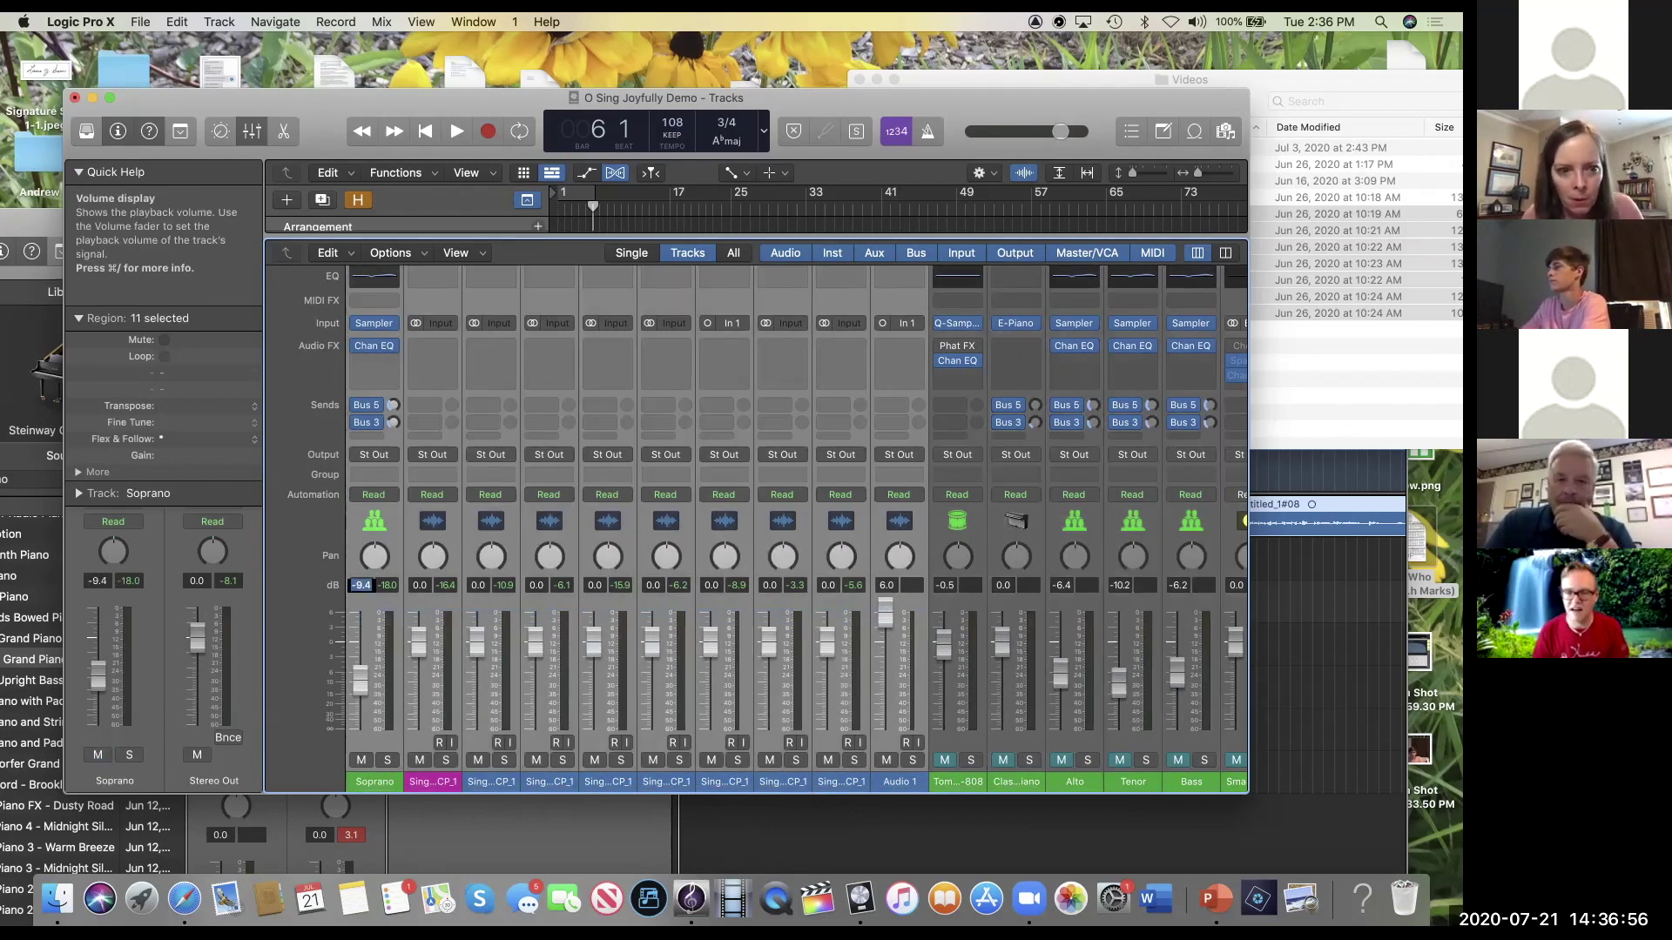
text(+0)
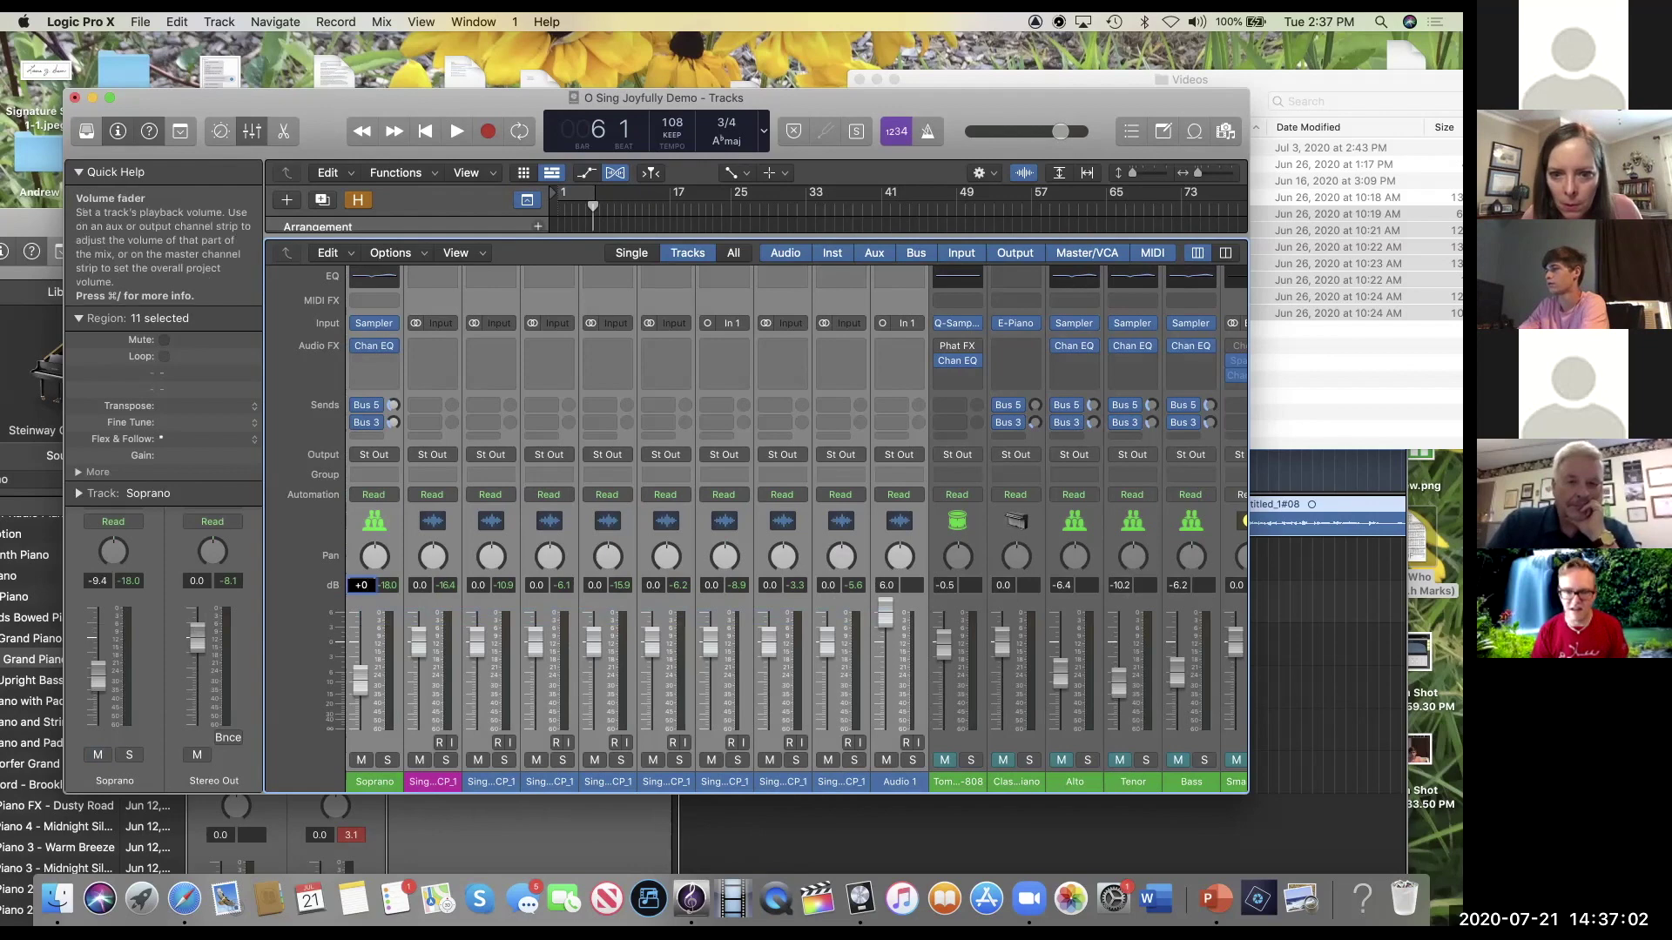
scroll(784, 523, down, 1)
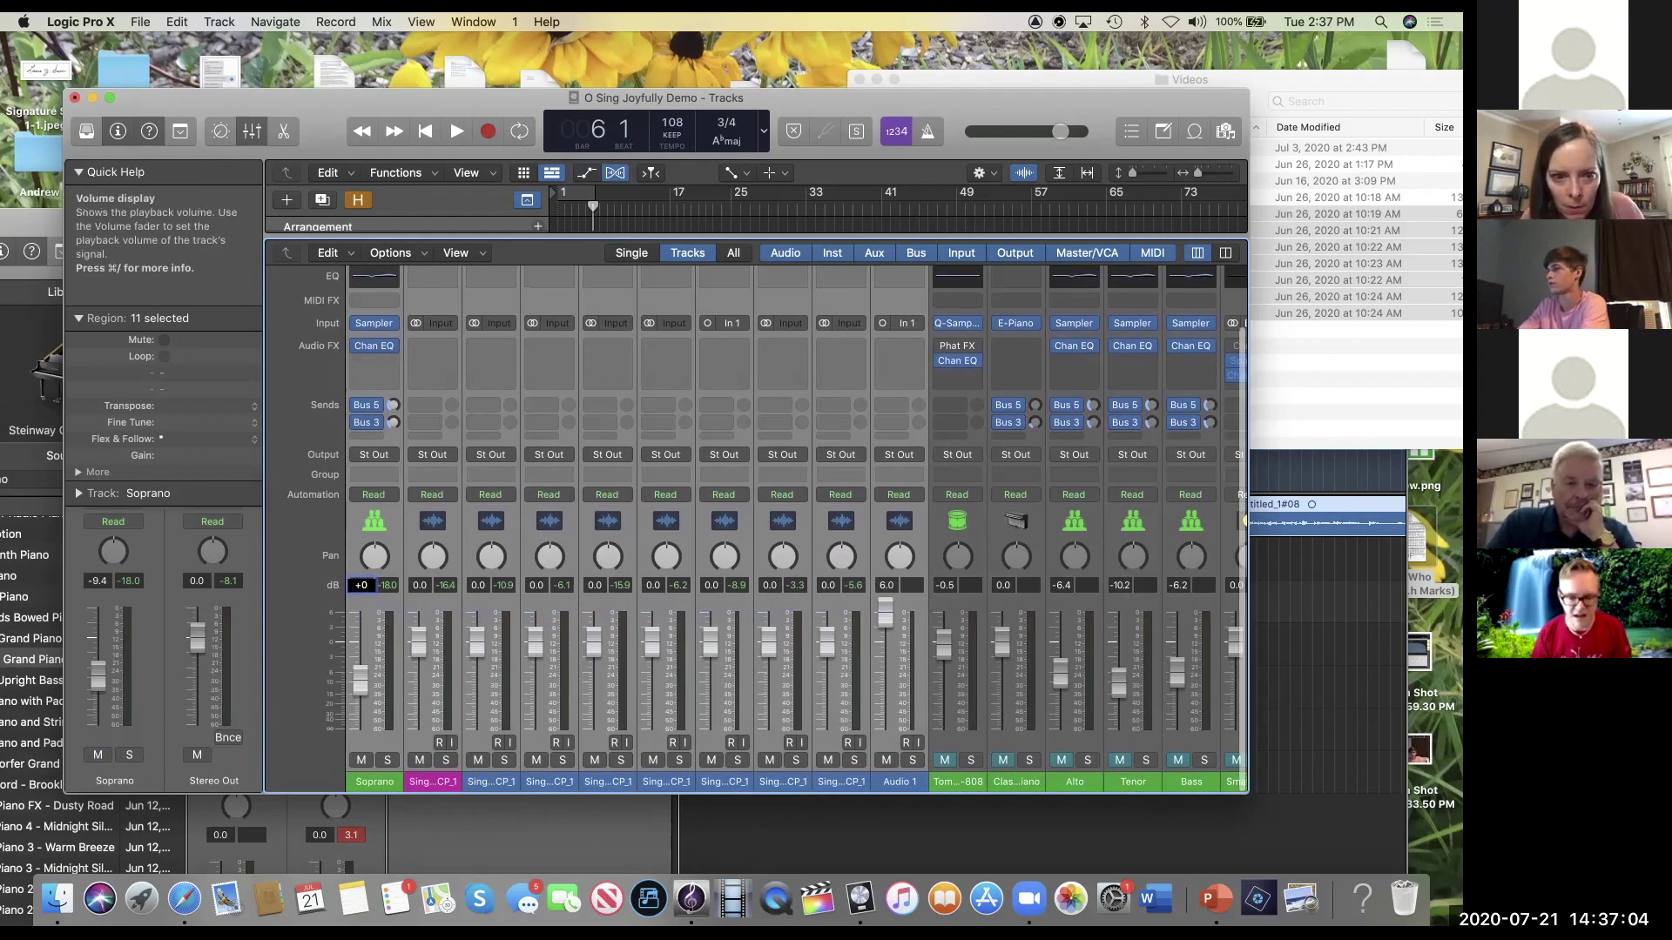
double_click(886, 586)
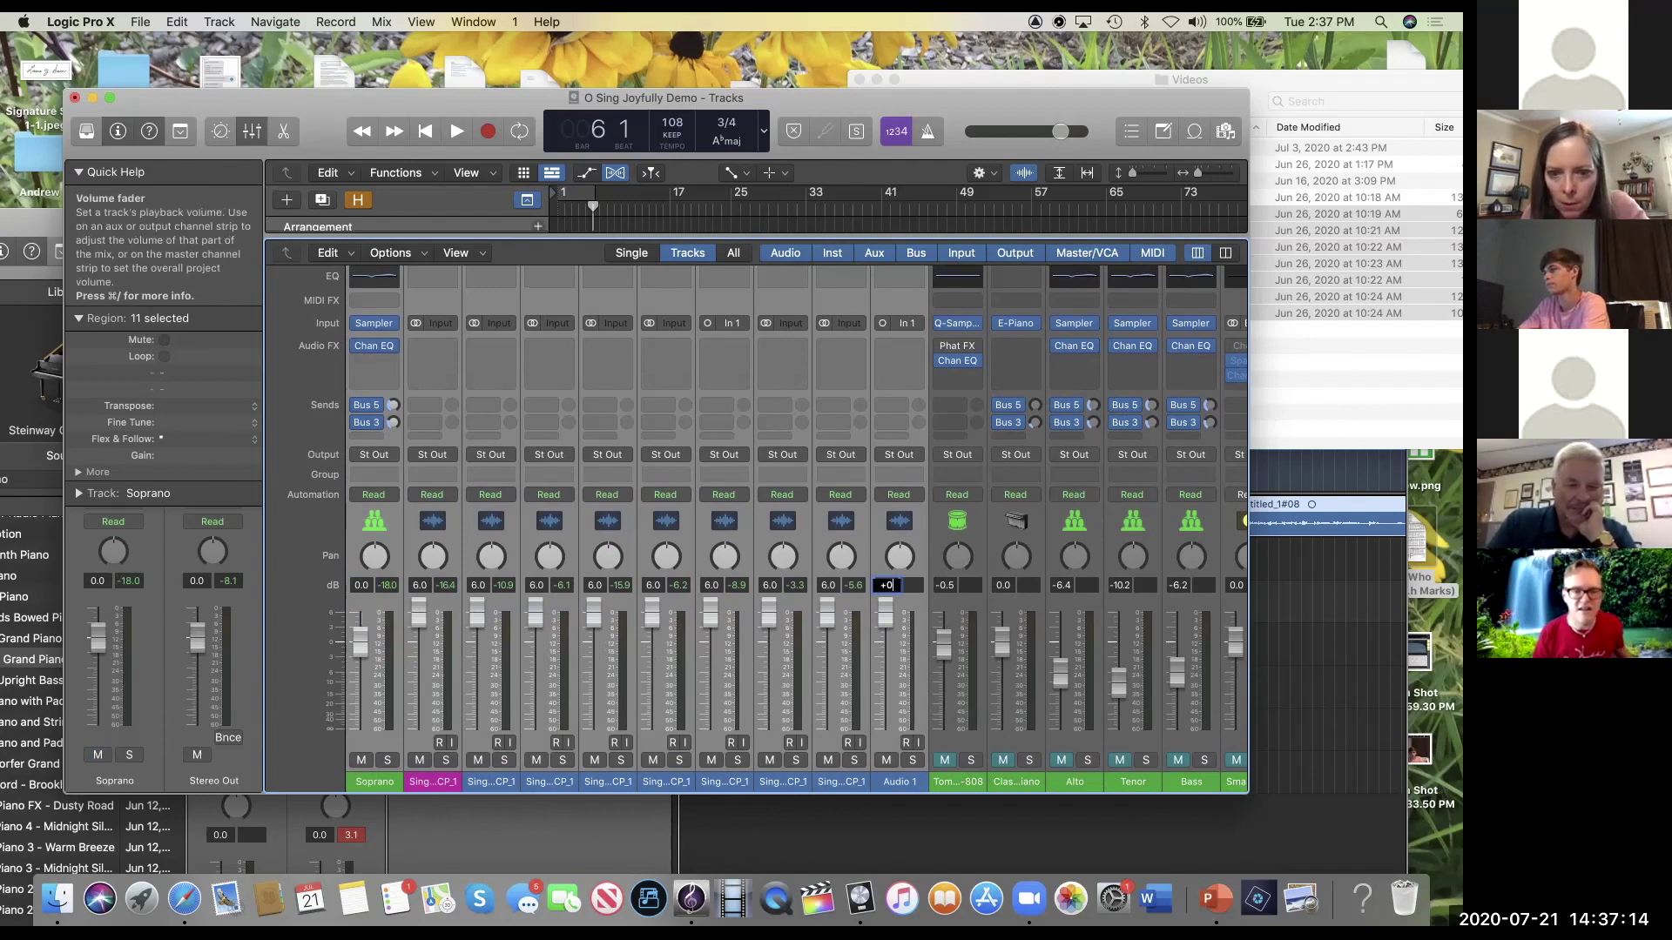
double_click(827, 586)
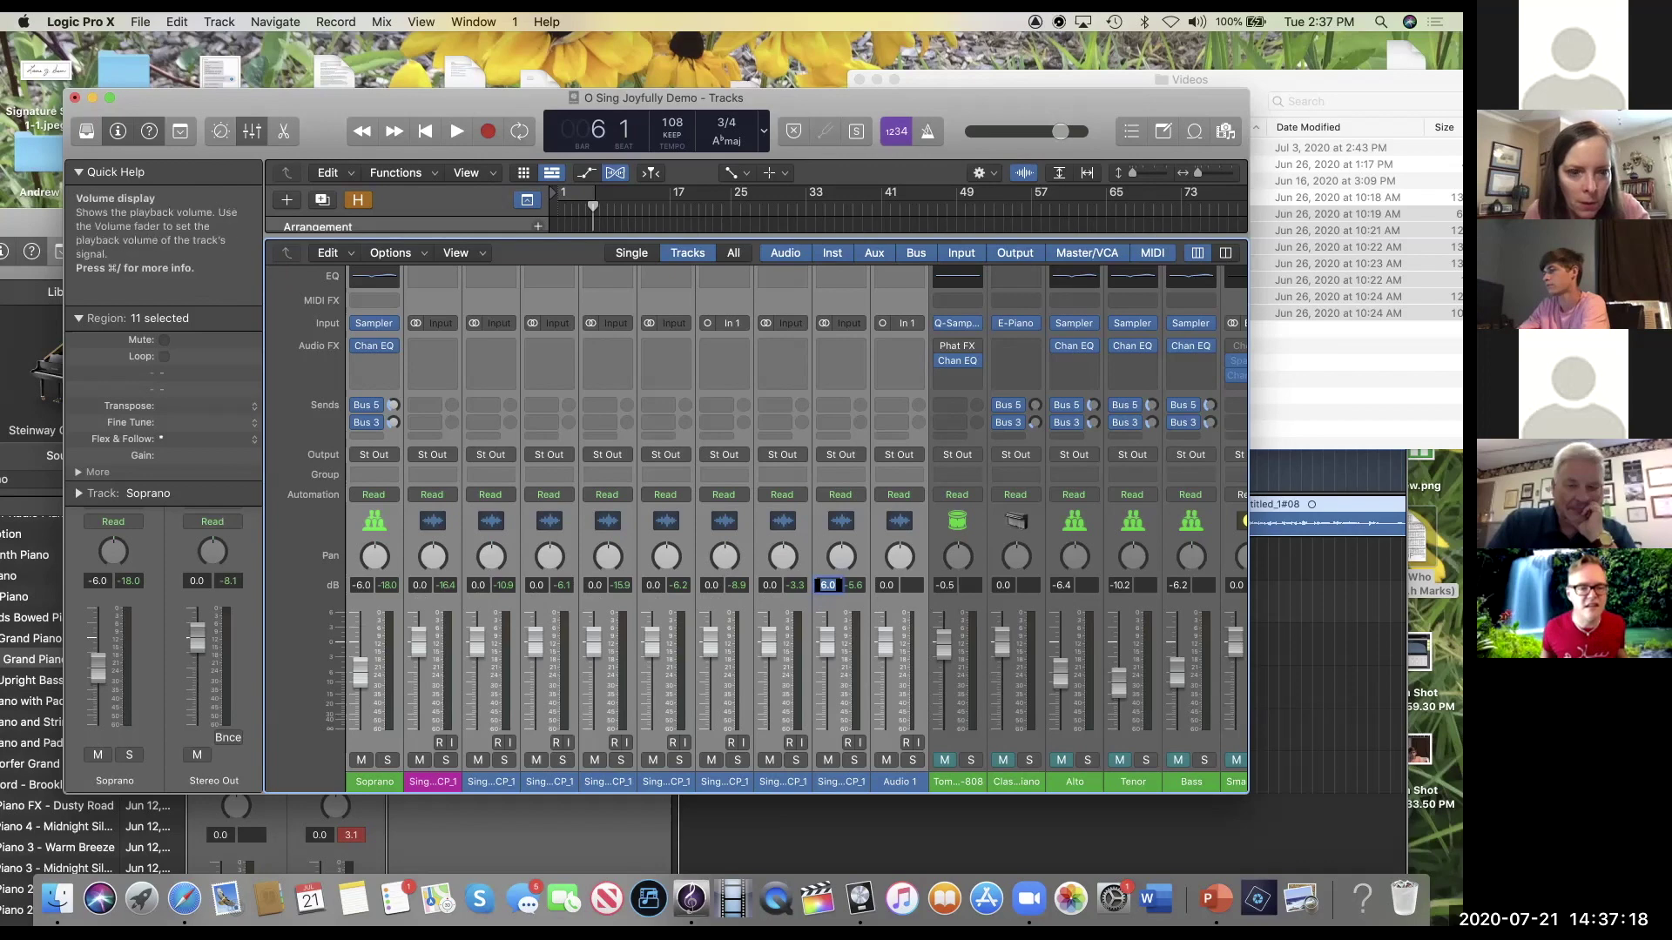
key(Escape)
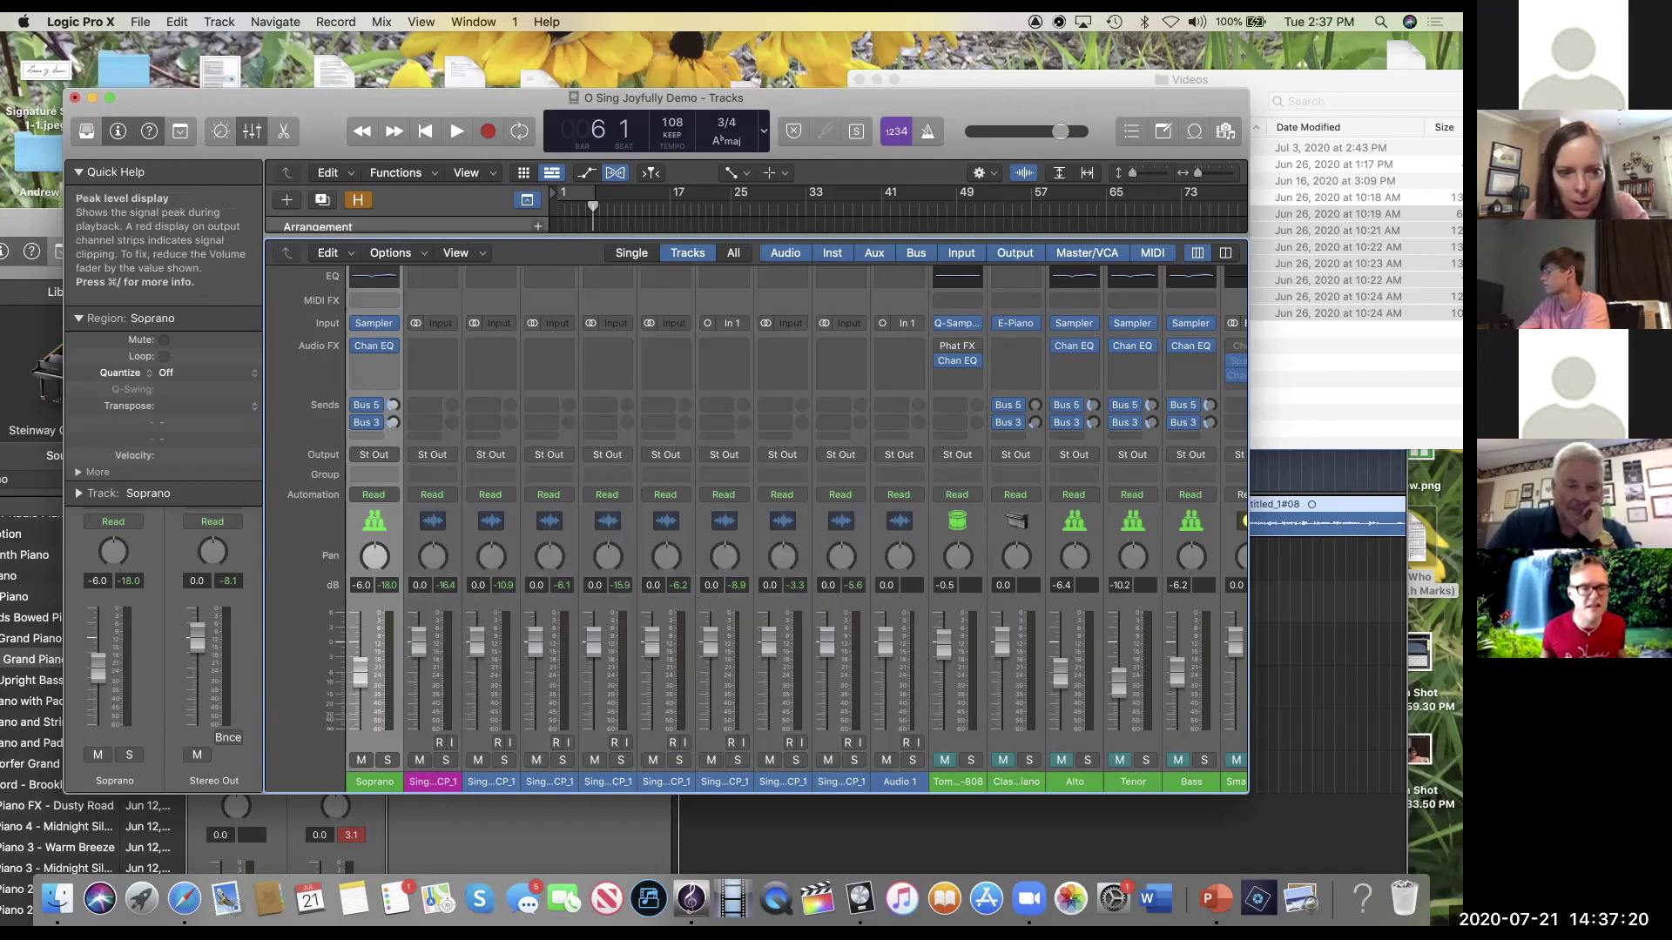
Step: Clear the peak level reading on the Soprano strip and set its volume to 0 dB
click(388, 585)
double_click(361, 585)
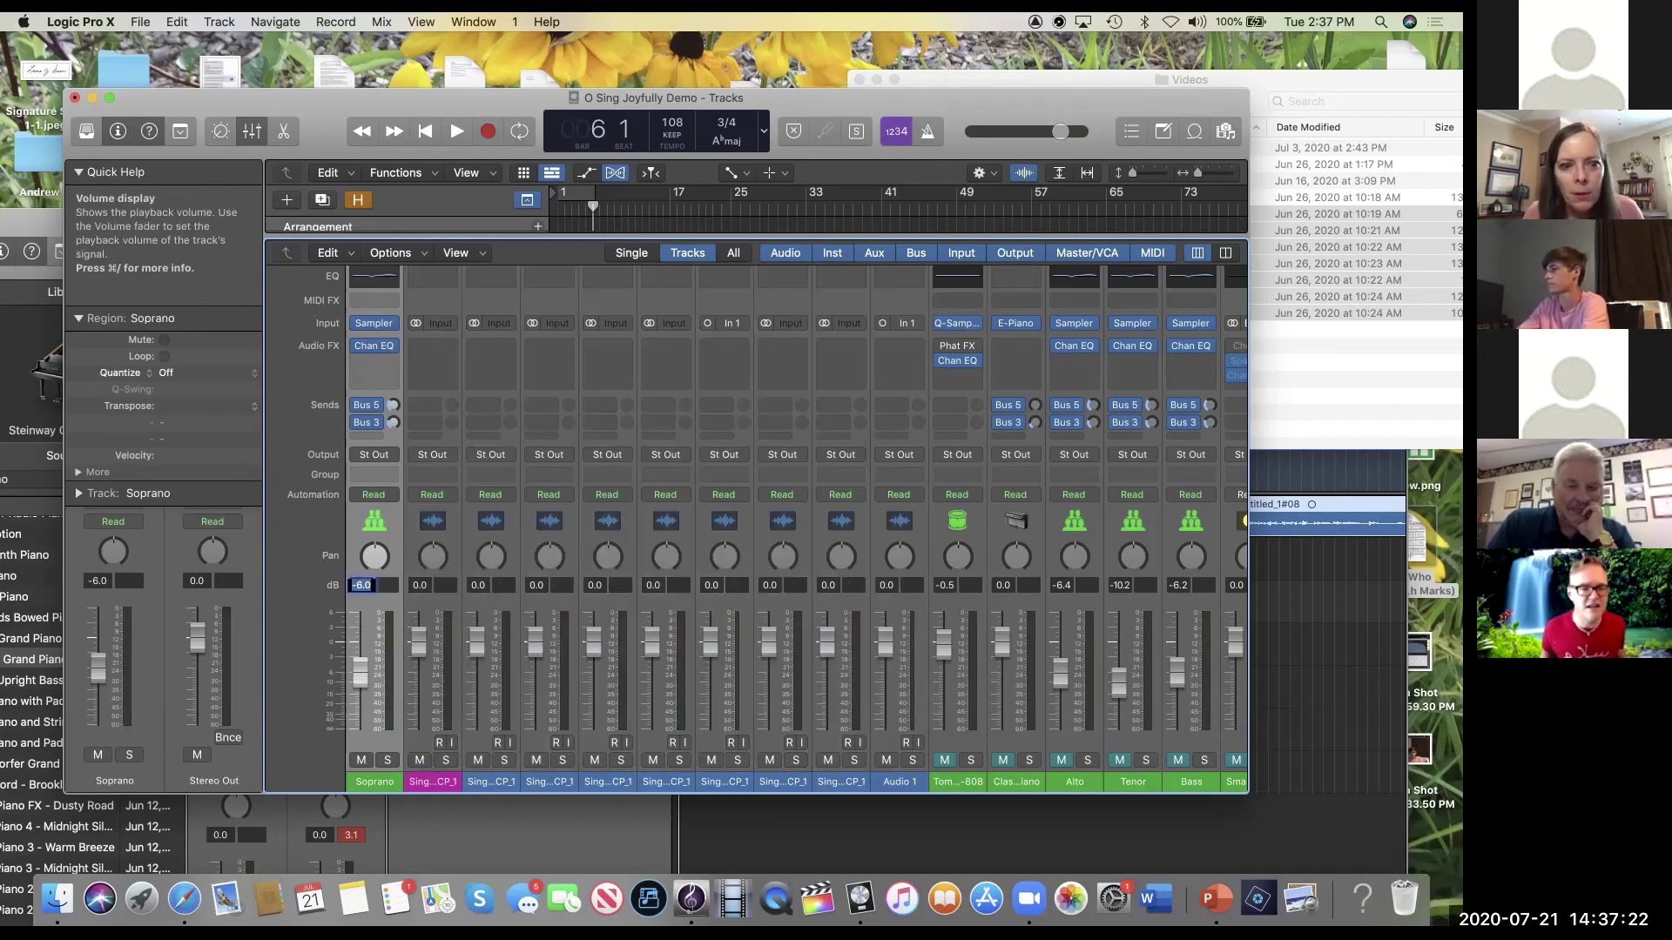
text(0)
key(Return)
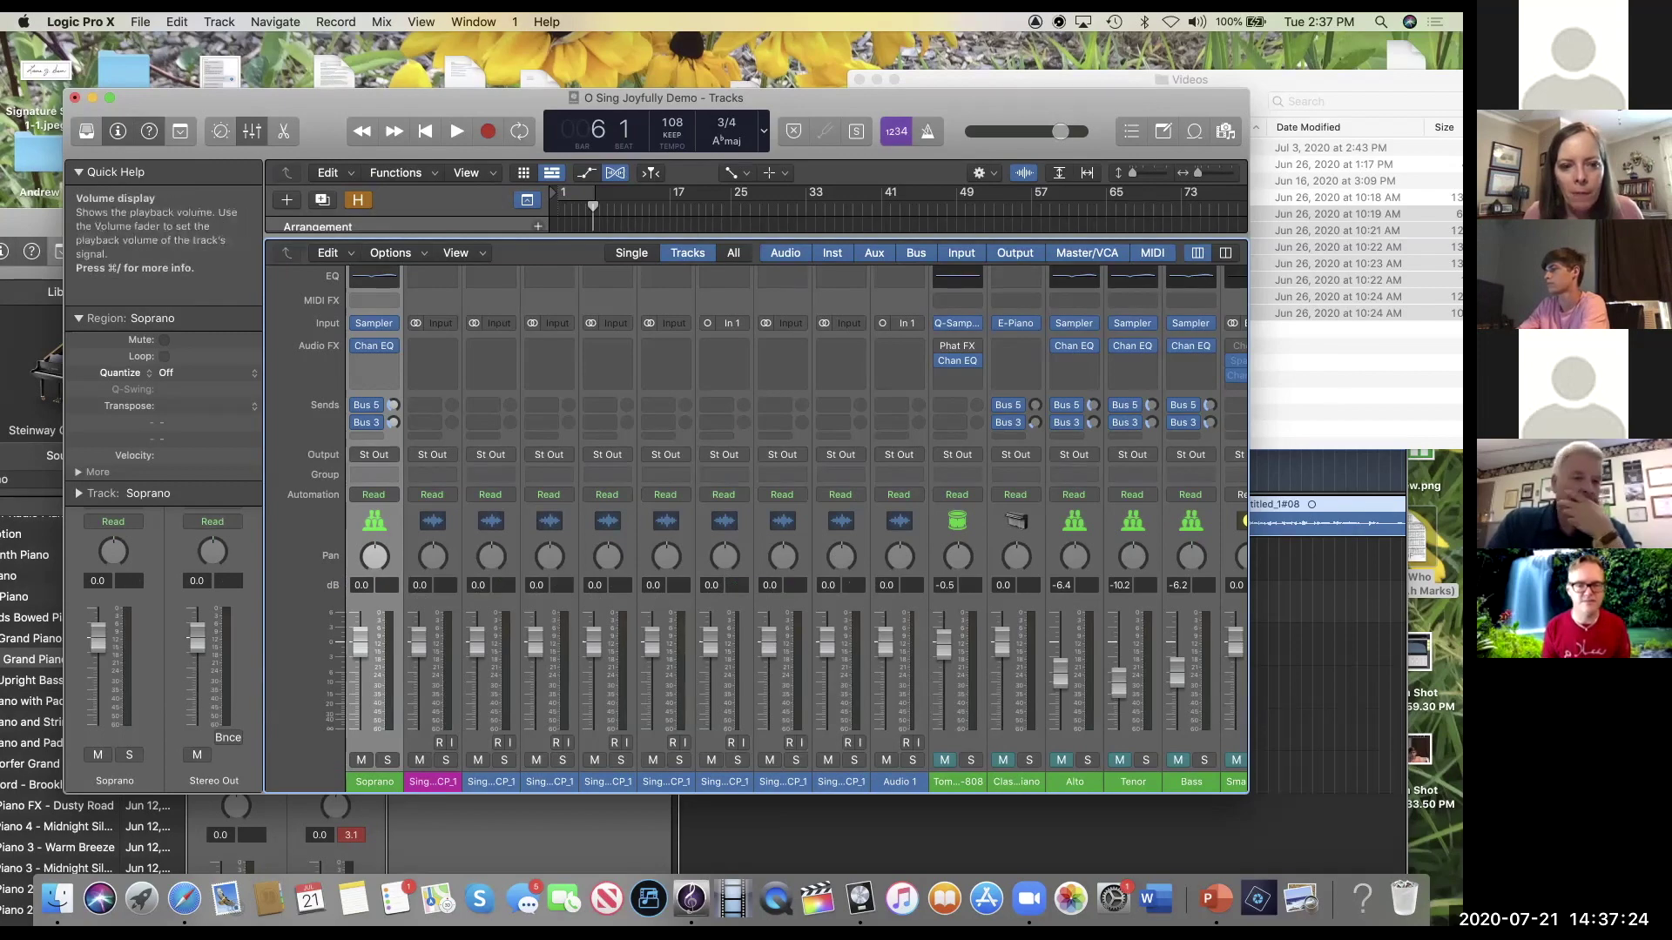
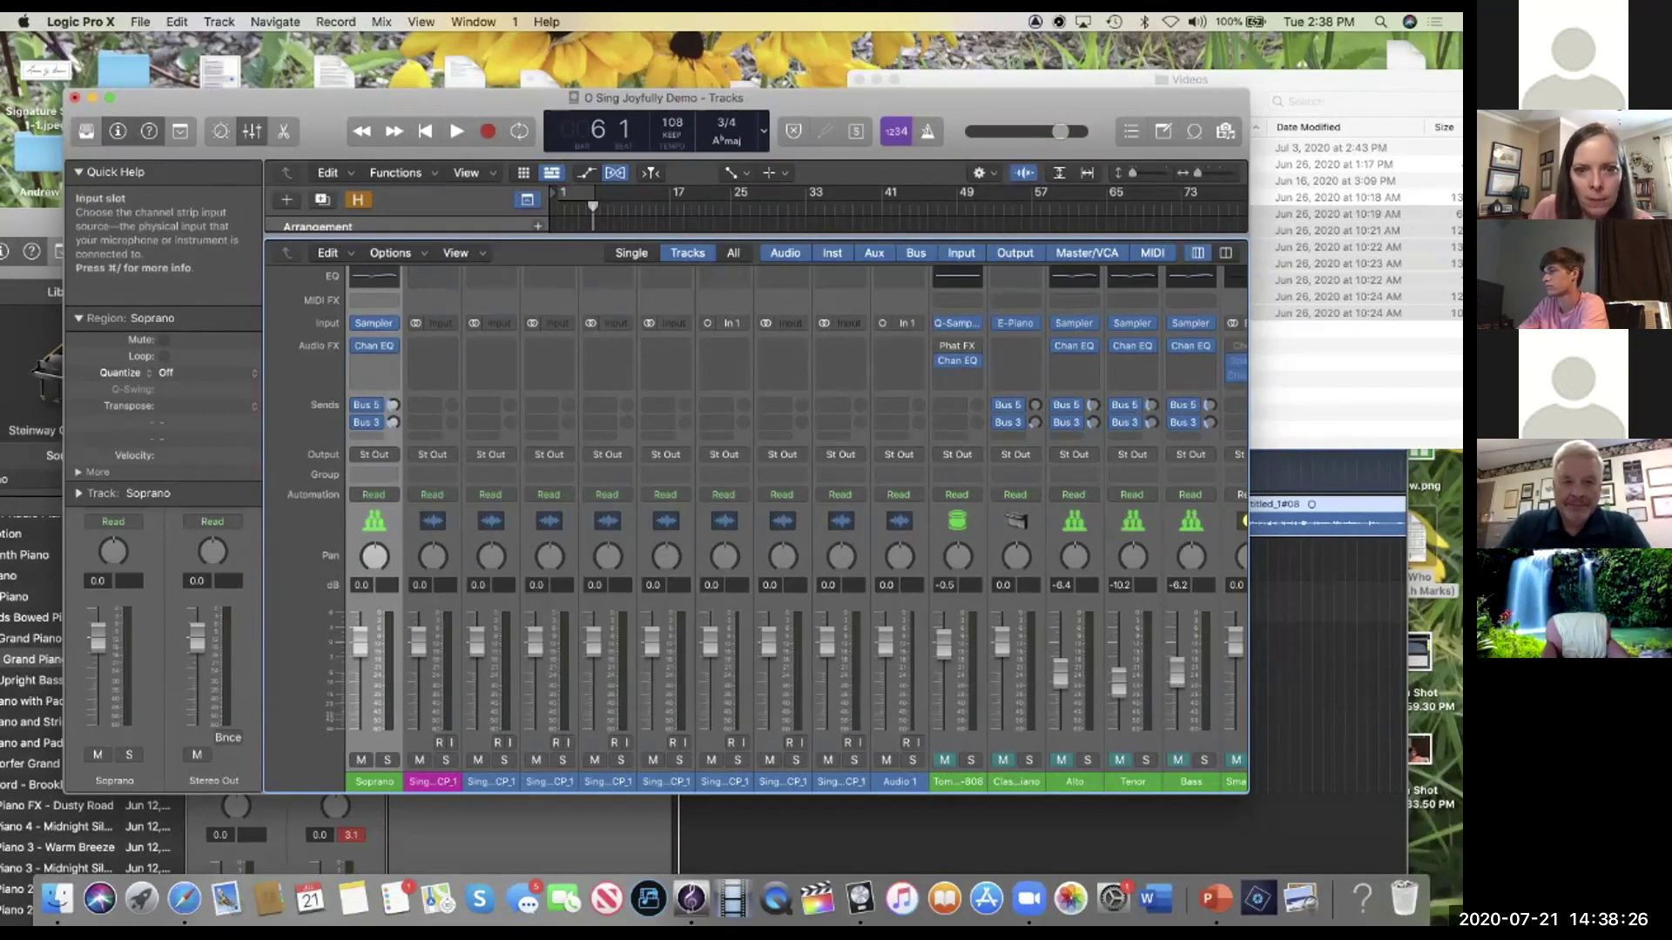
Step: Hide the mixer, define a cycle range from about bar 10 to bar 30 in the ruler, and show the mixer again
key(x)
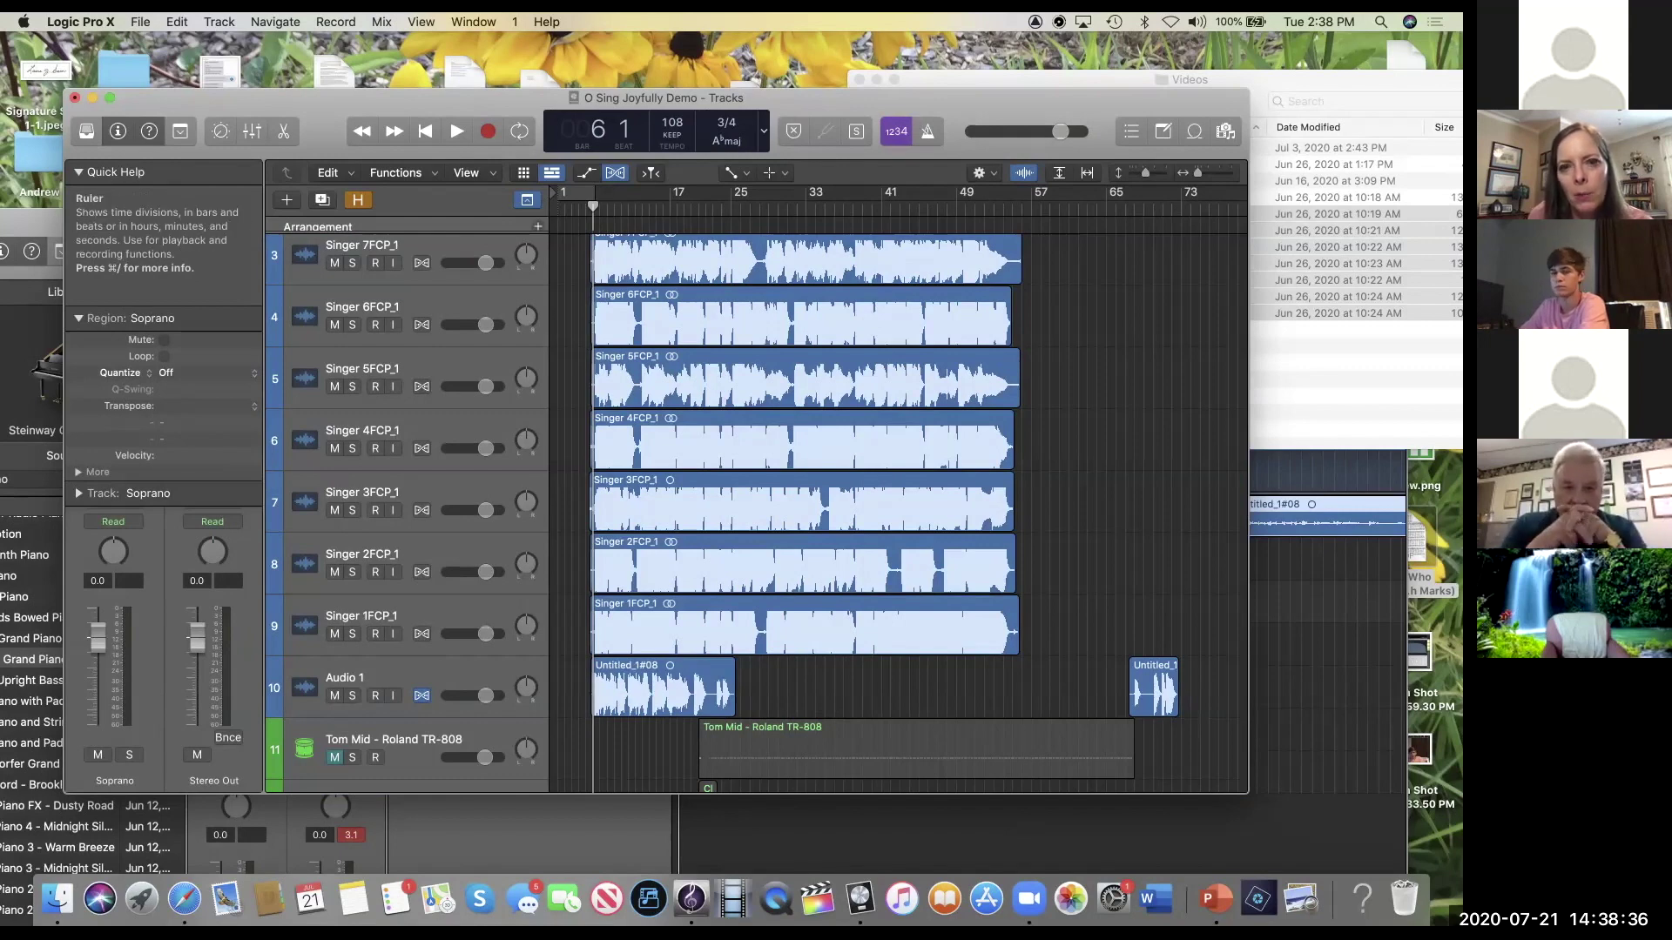
drag(778, 193, 677, 207)
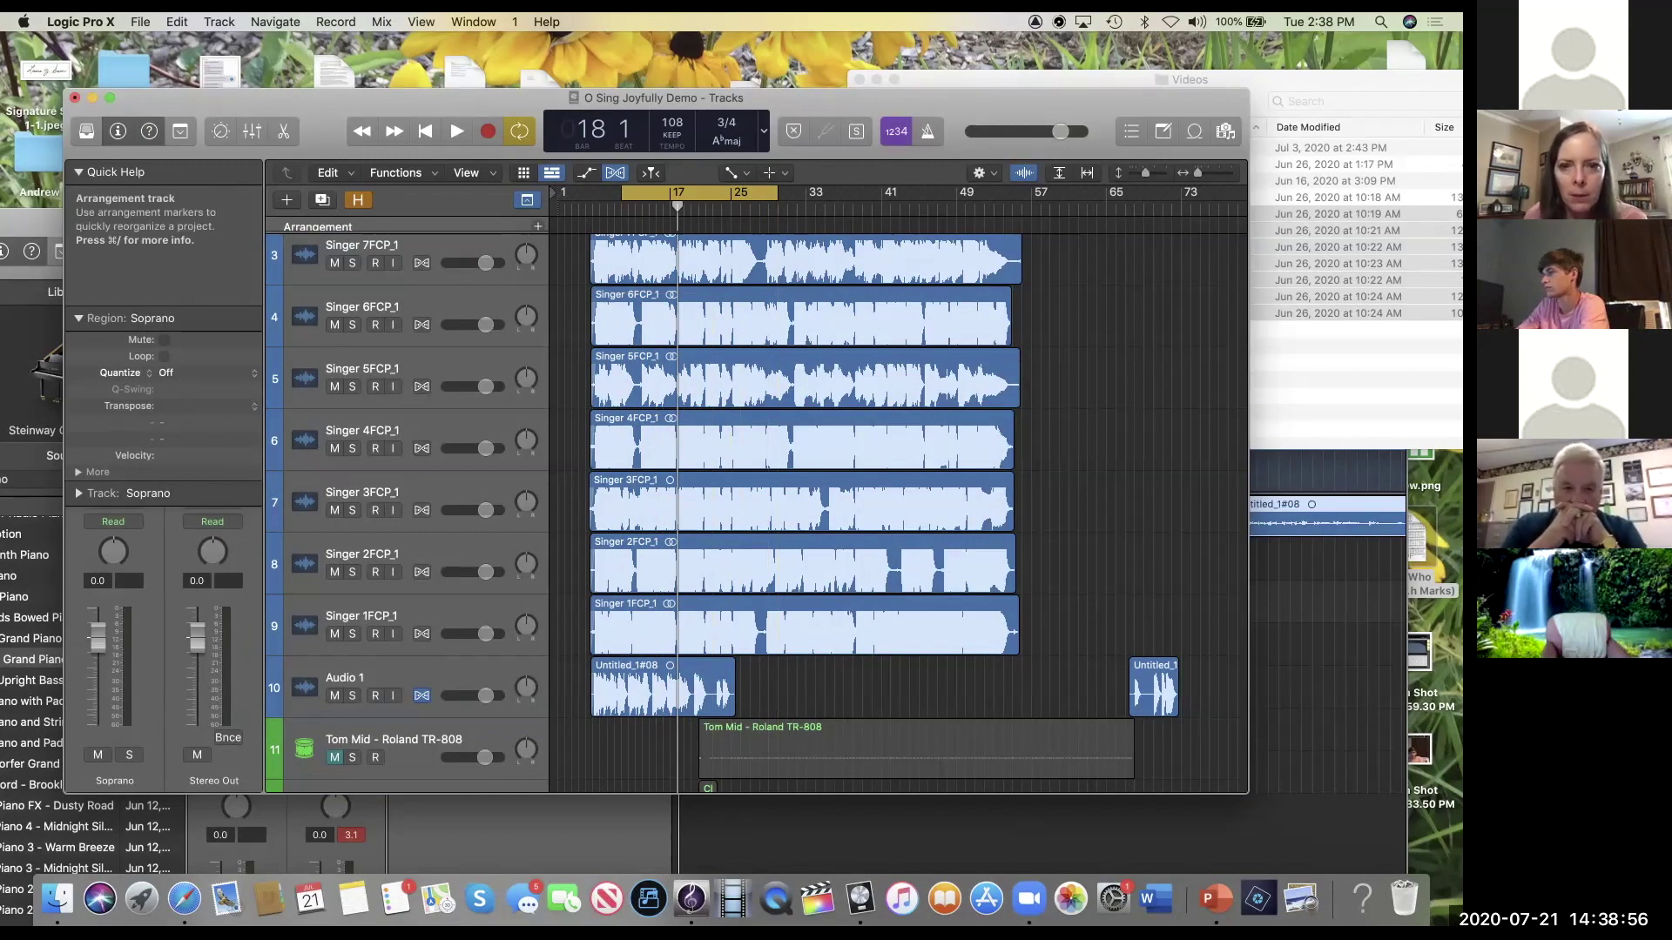
key(x)
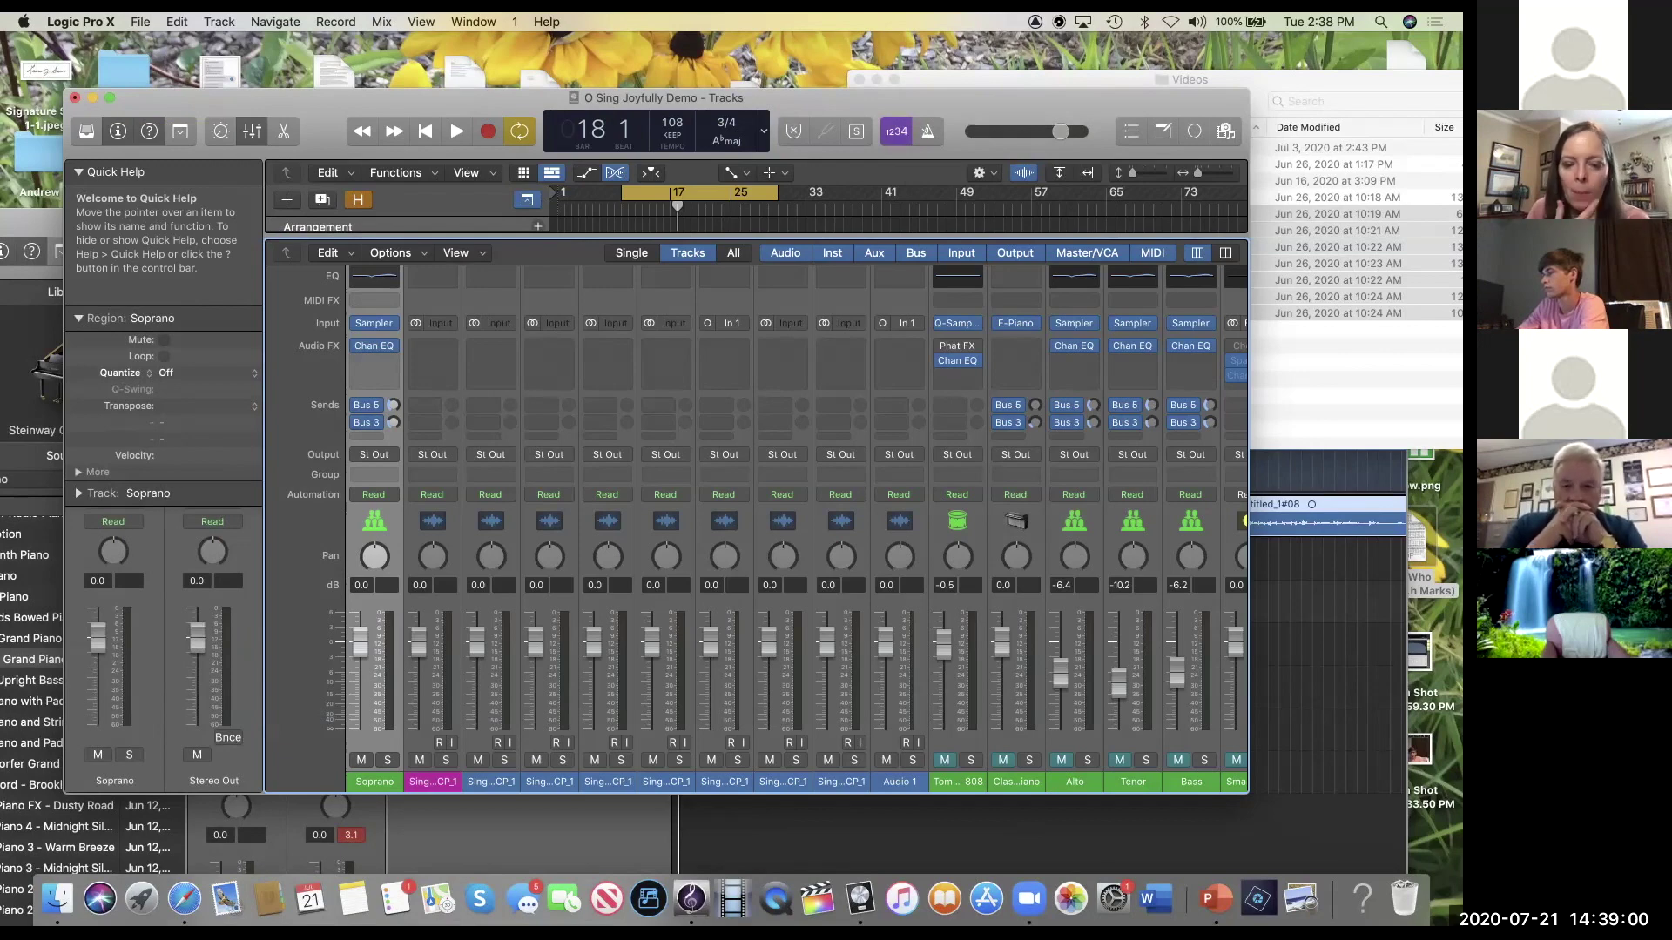
Step: Lower the system volume and play the cycled section to register each channel's peak level, stopping playback at the end
key(XF86AudioLowerVolume)
key(XF86AudioLowerVolume)
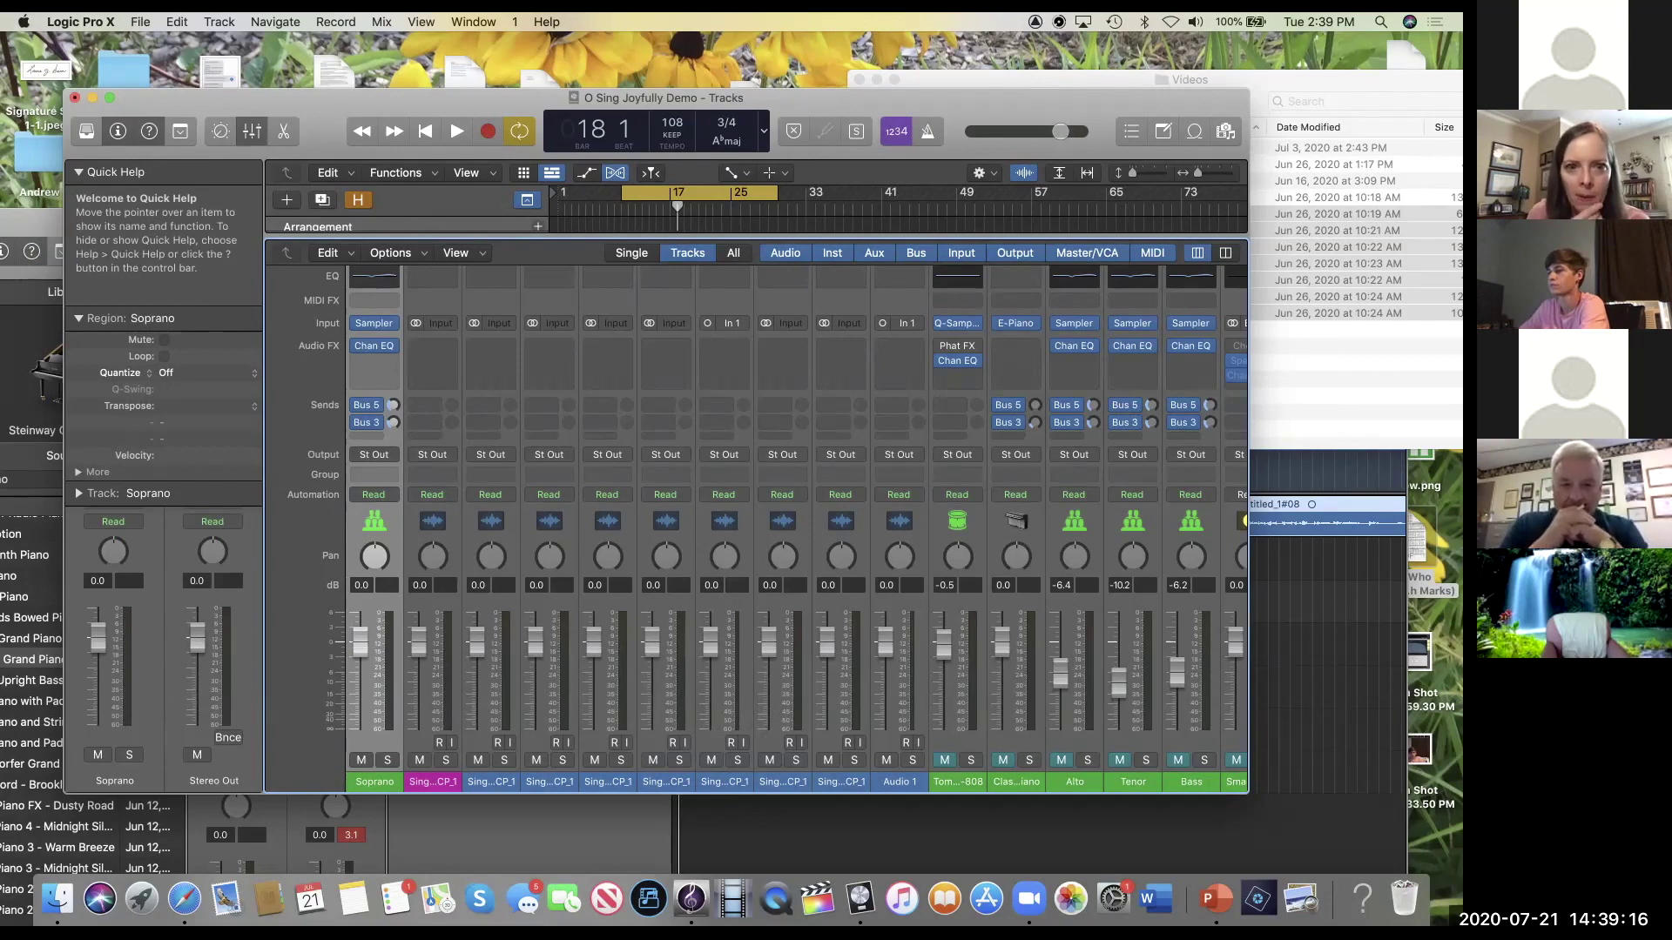
key(space)
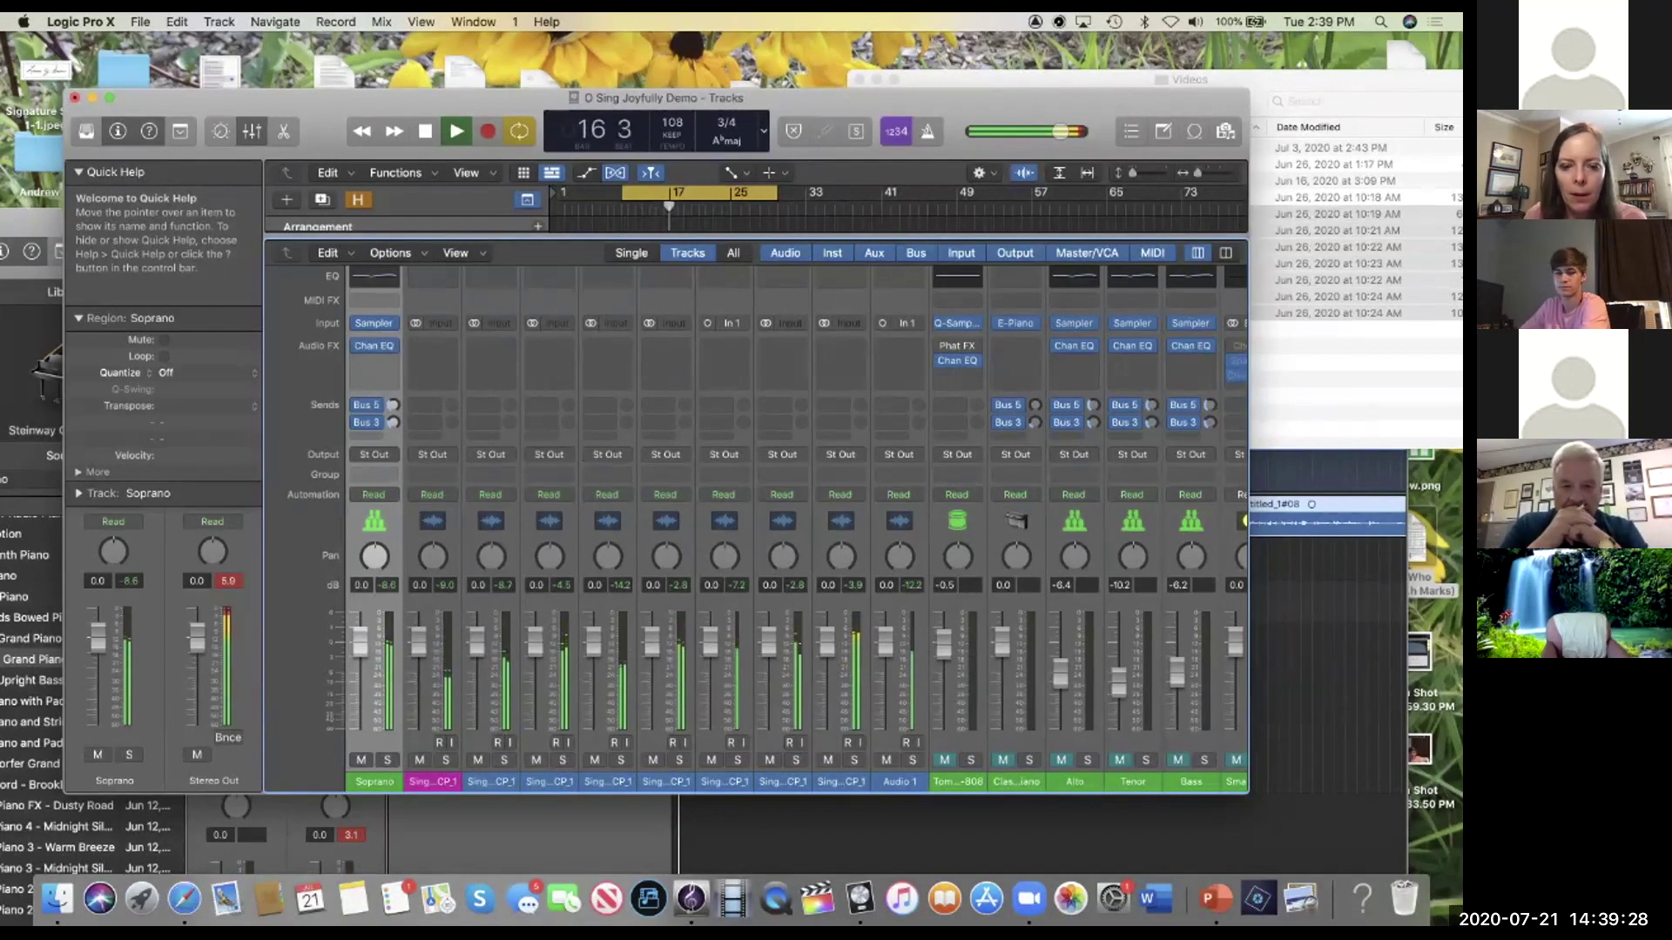
key(space)
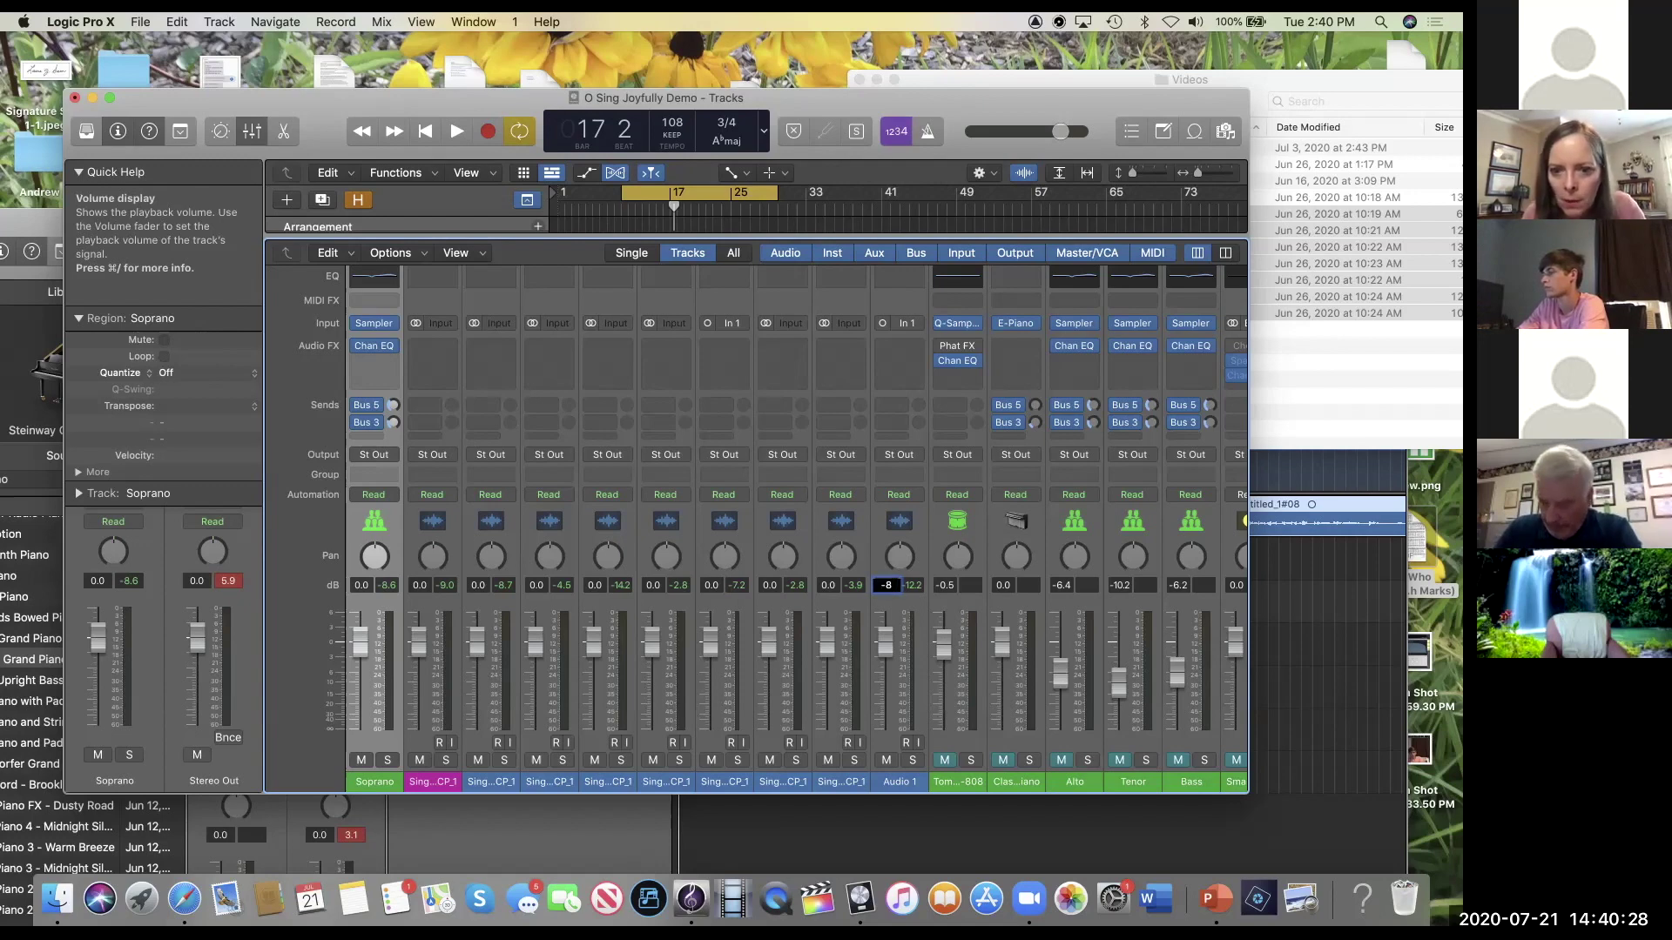
Step: Set the volumes of Audio 1 to -8 dB, Singer 1FCP_1 to -16 dB, Singer 2FCP_1 to -17 dB and Singer 3FCP_1 to -13 dB
key(Return)
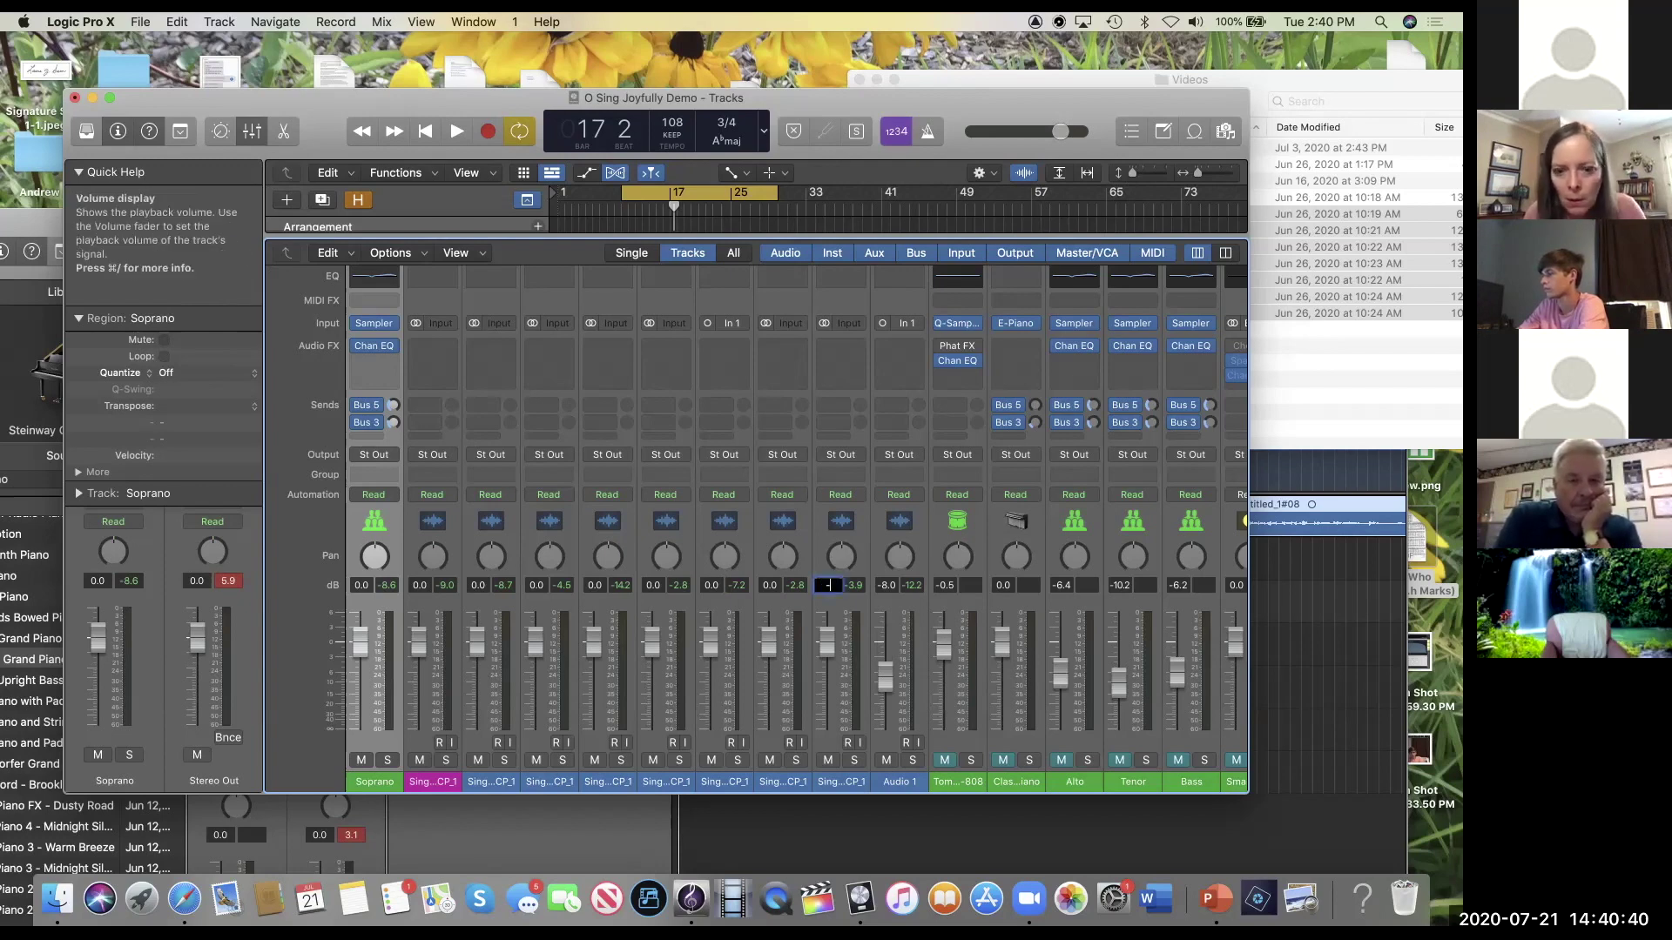
key(Return)
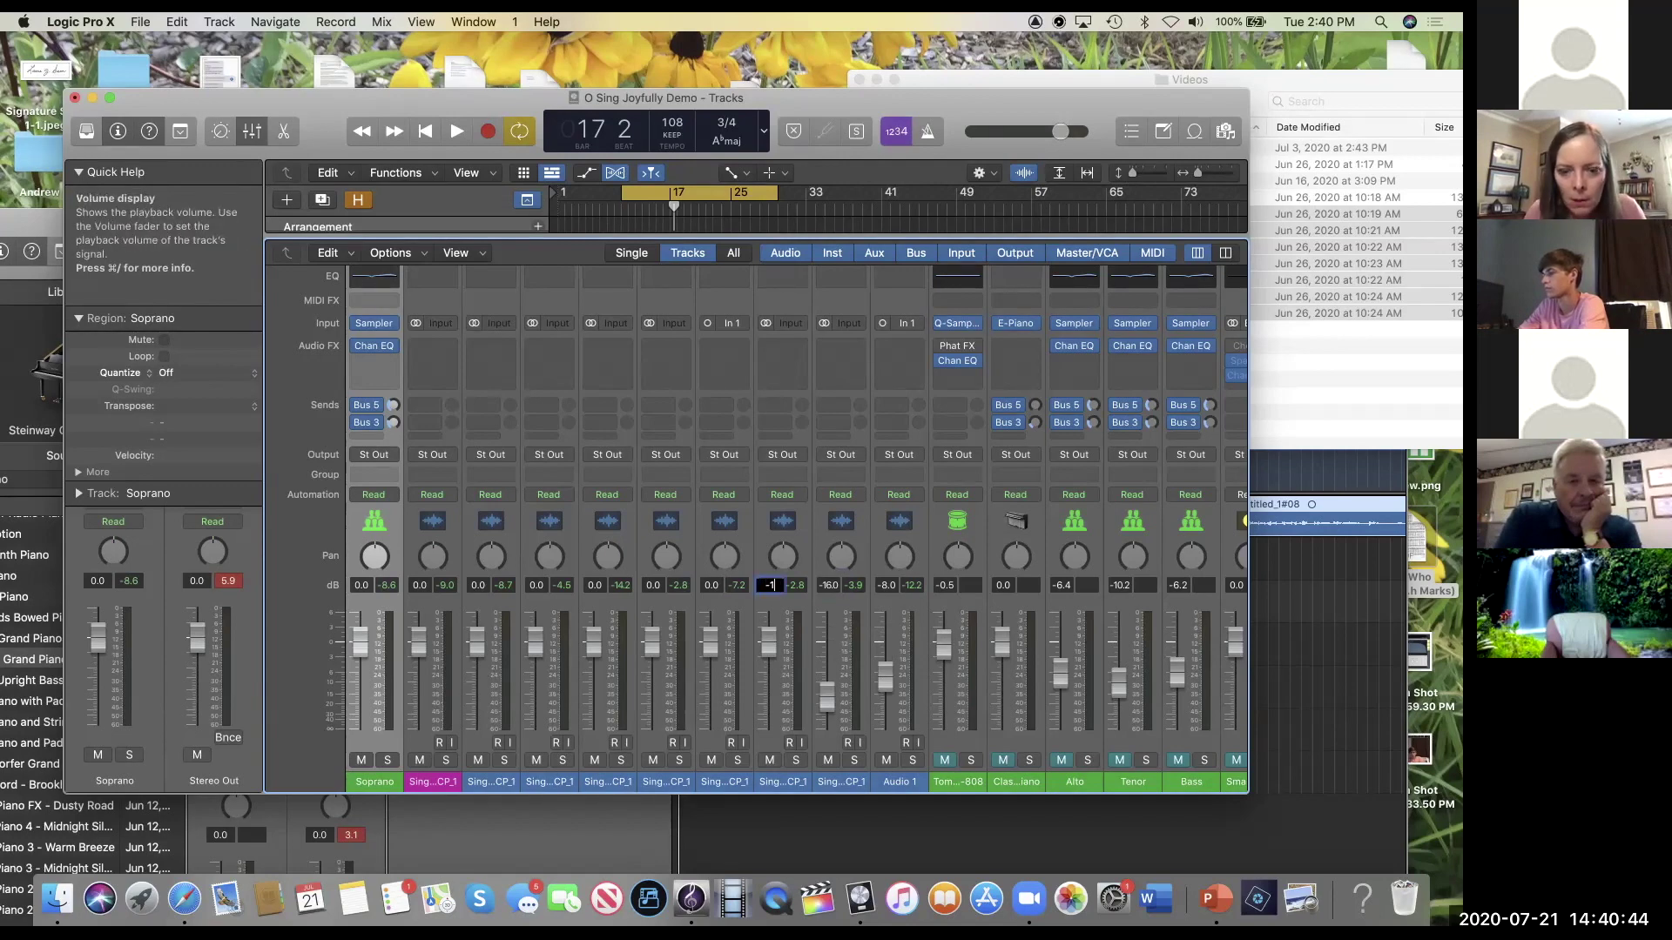
text(-17)
key(Return)
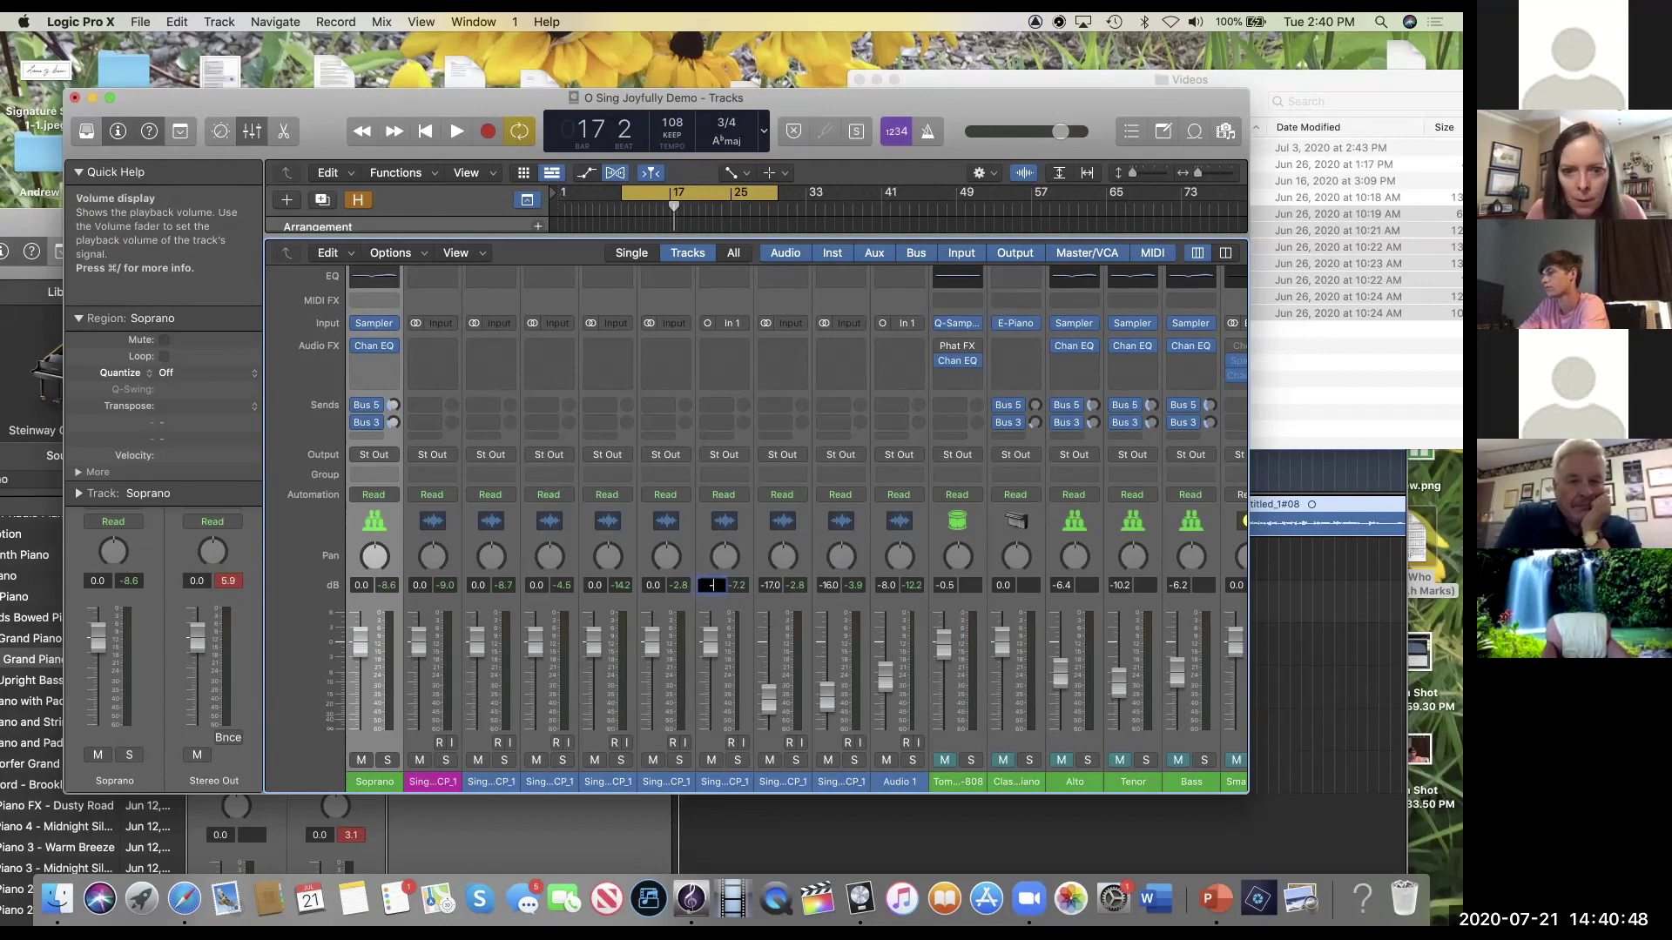
key(Return)
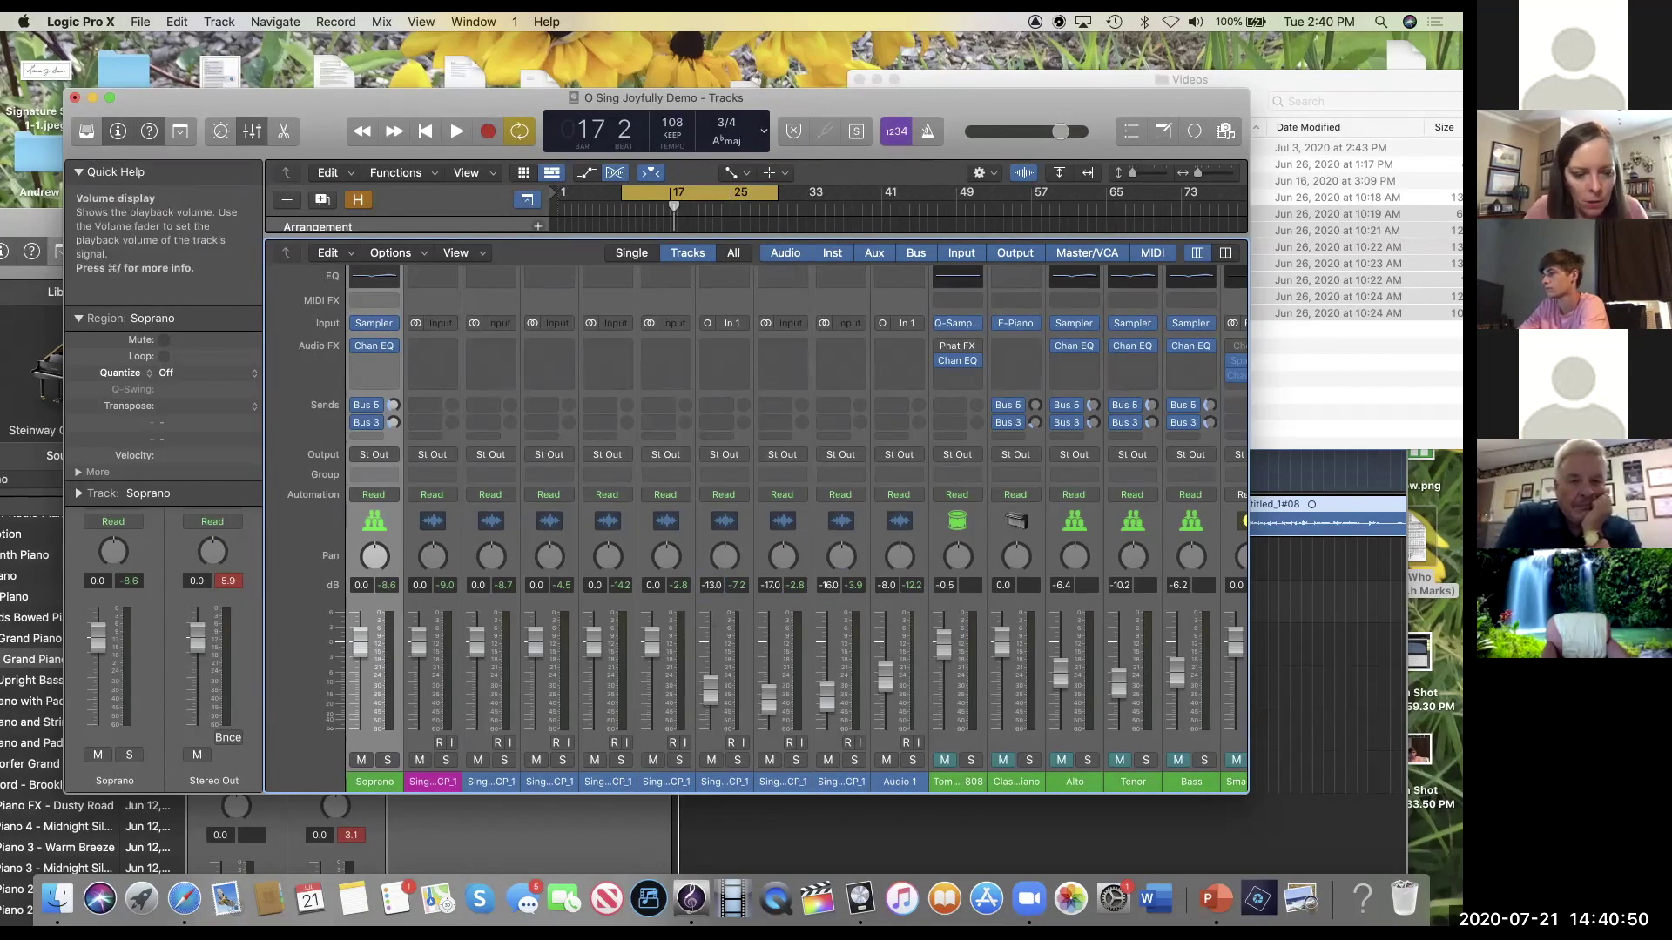
Step: Set the volumes of Singer 4FCP_1 to -17 dB, Singer 5FCP_1 to -6 dB and Singer 6FCP_1 to -15 dB
double_click(653, 586)
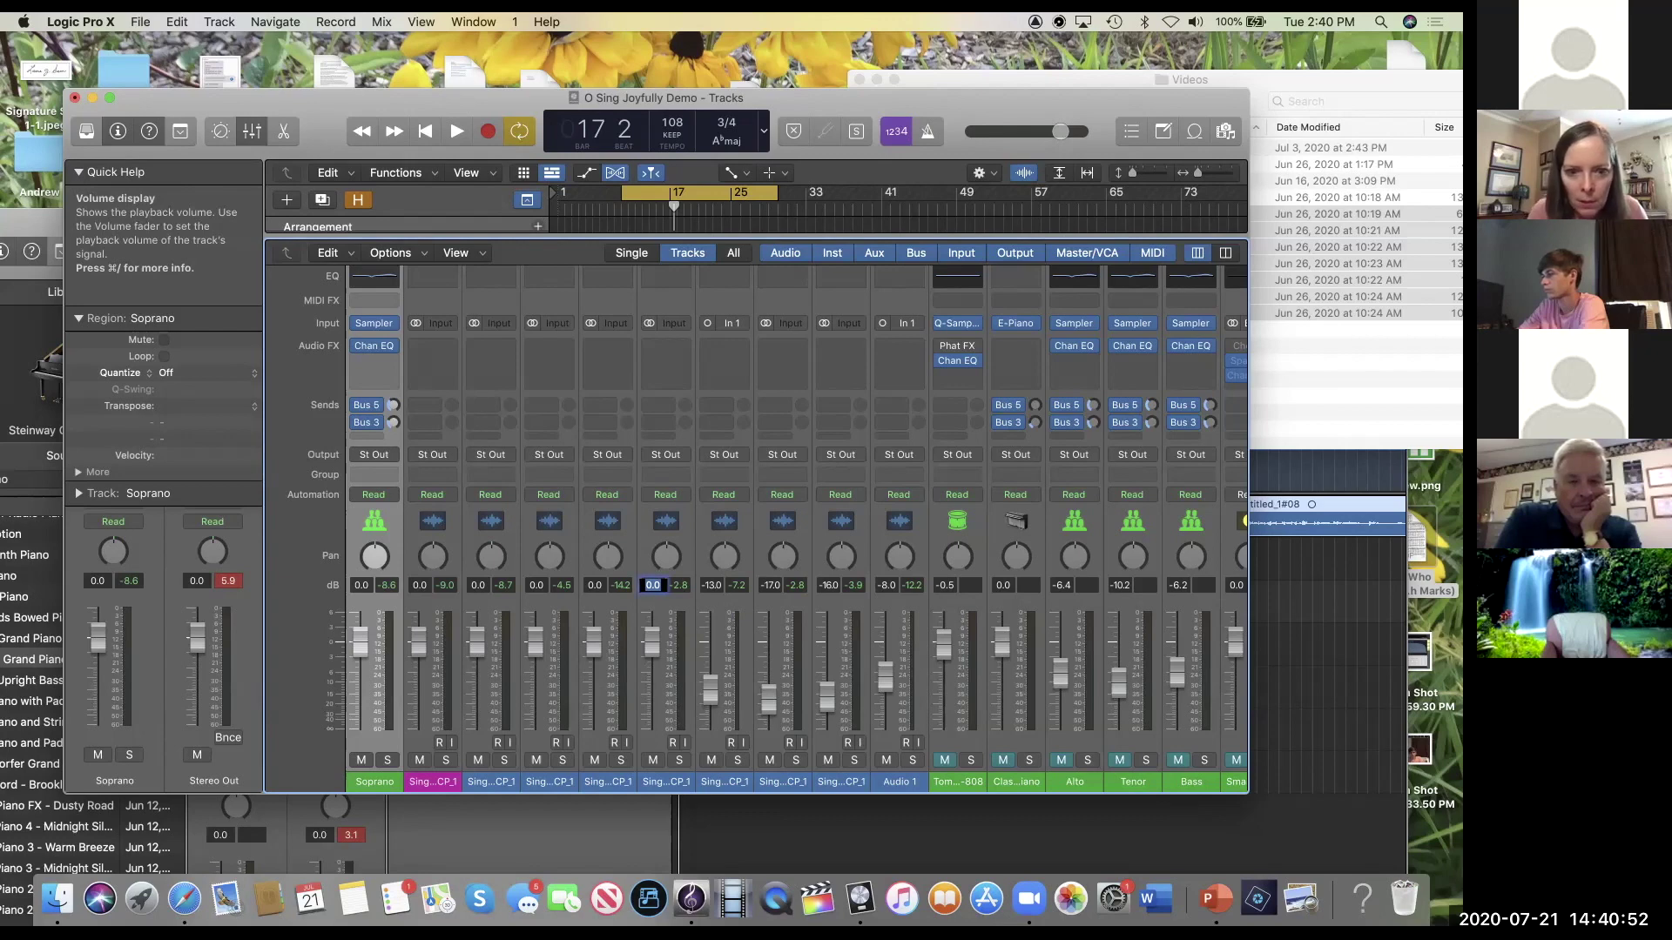
text(-17)
key(Return)
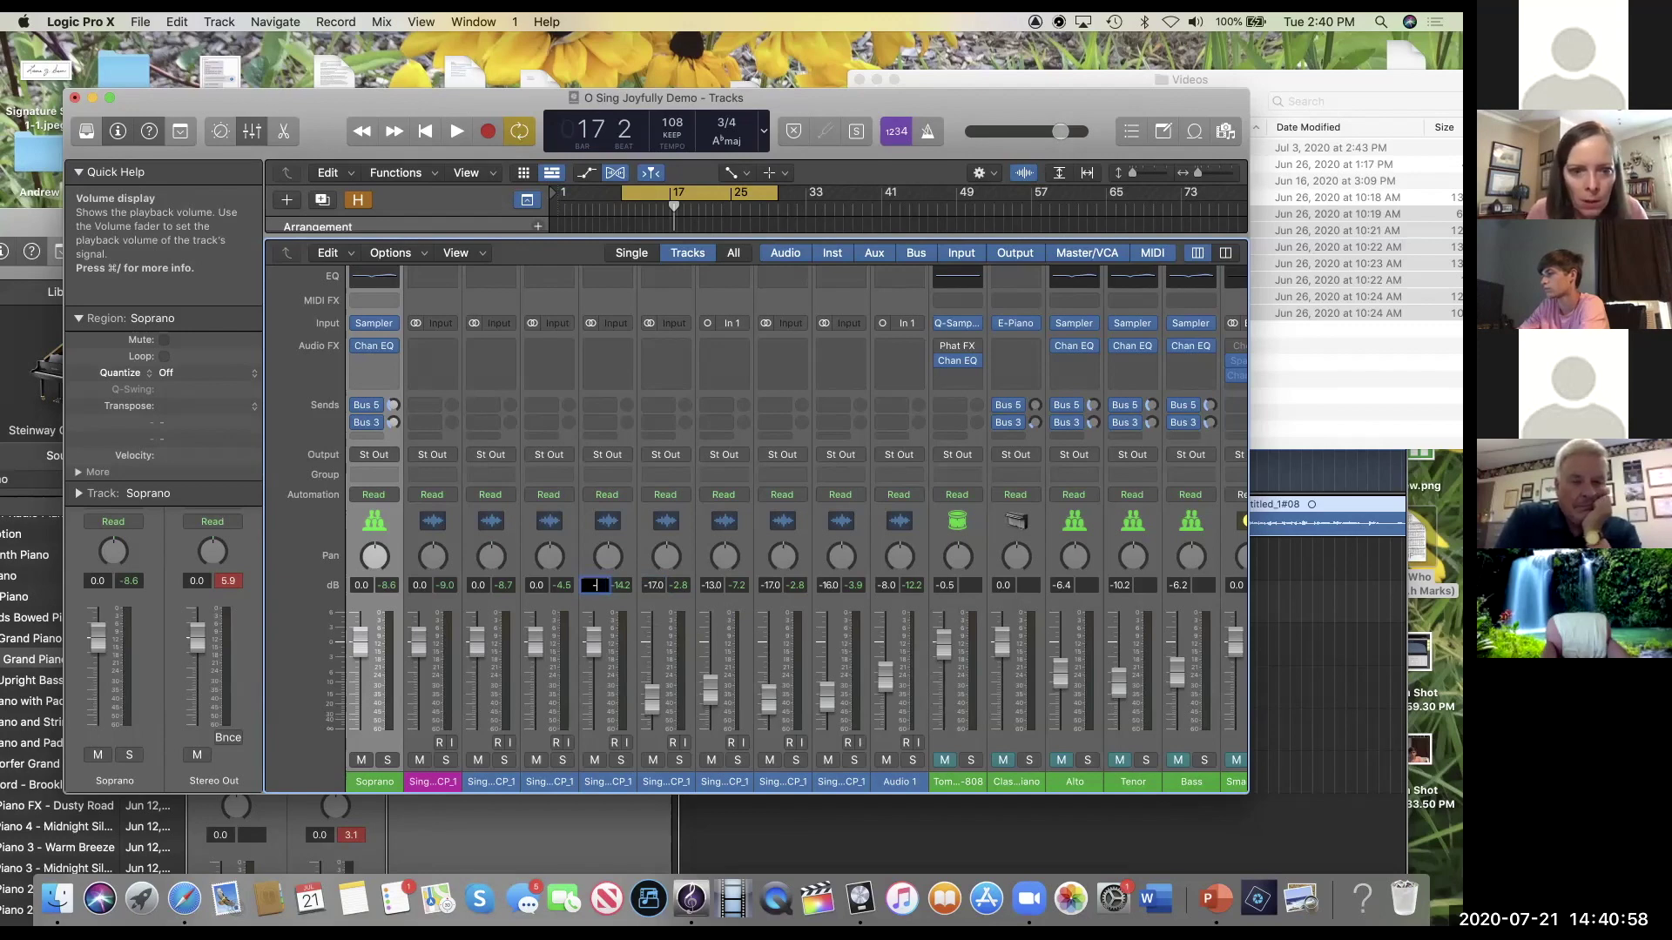
key(Return)
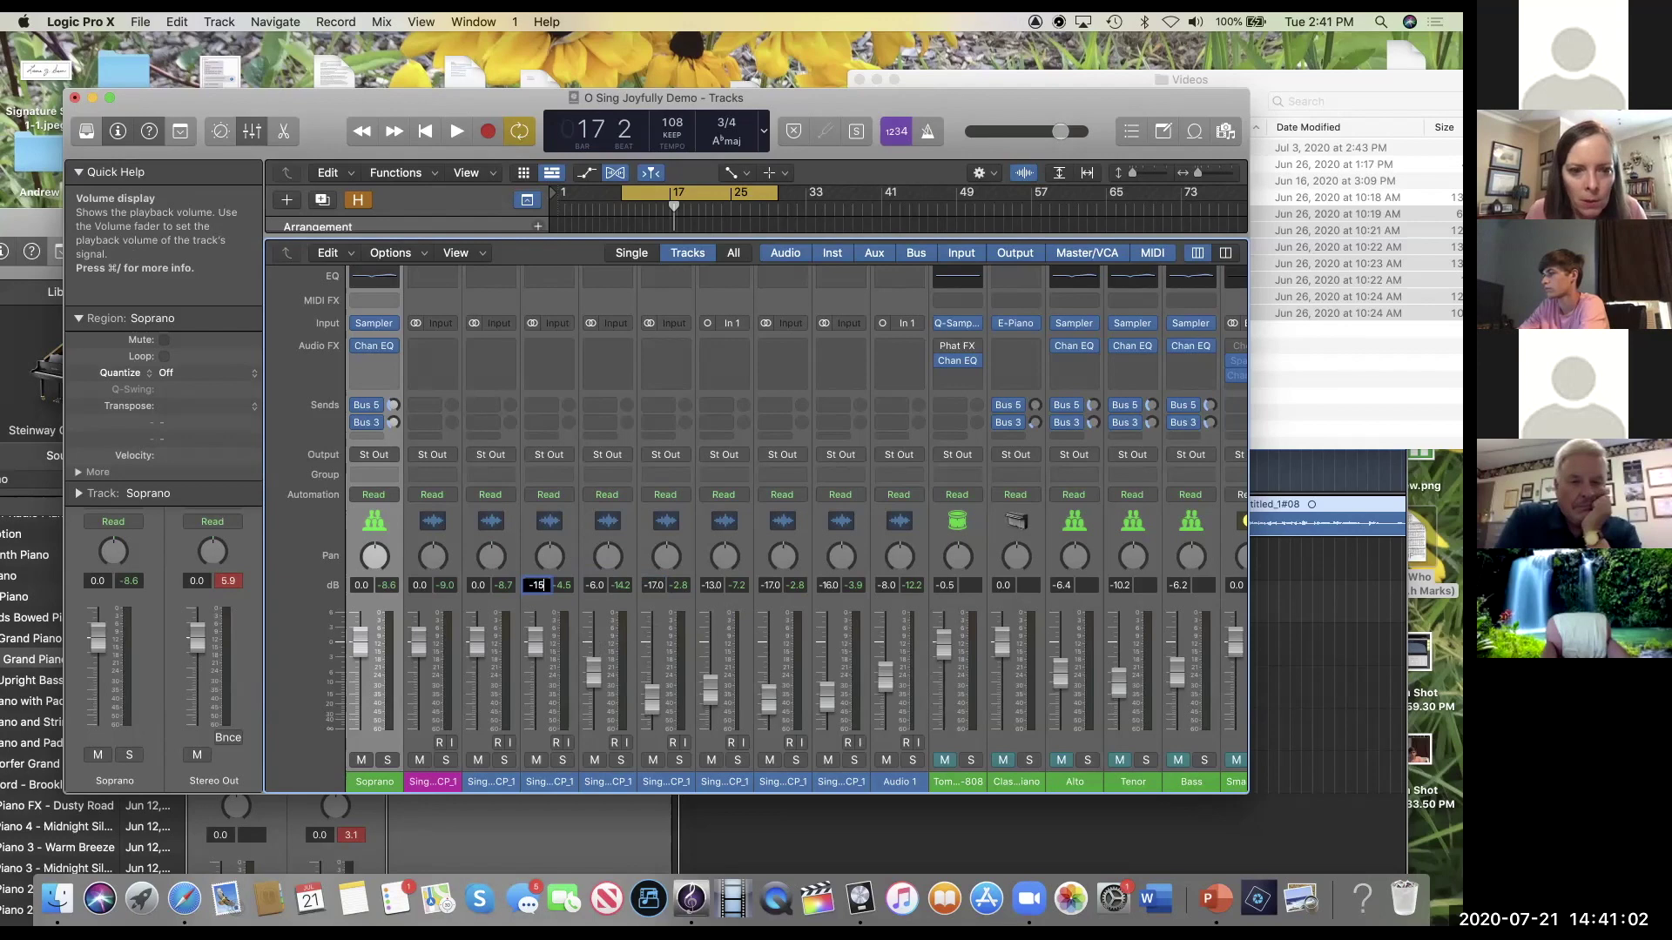
text(-15)
key(Return)
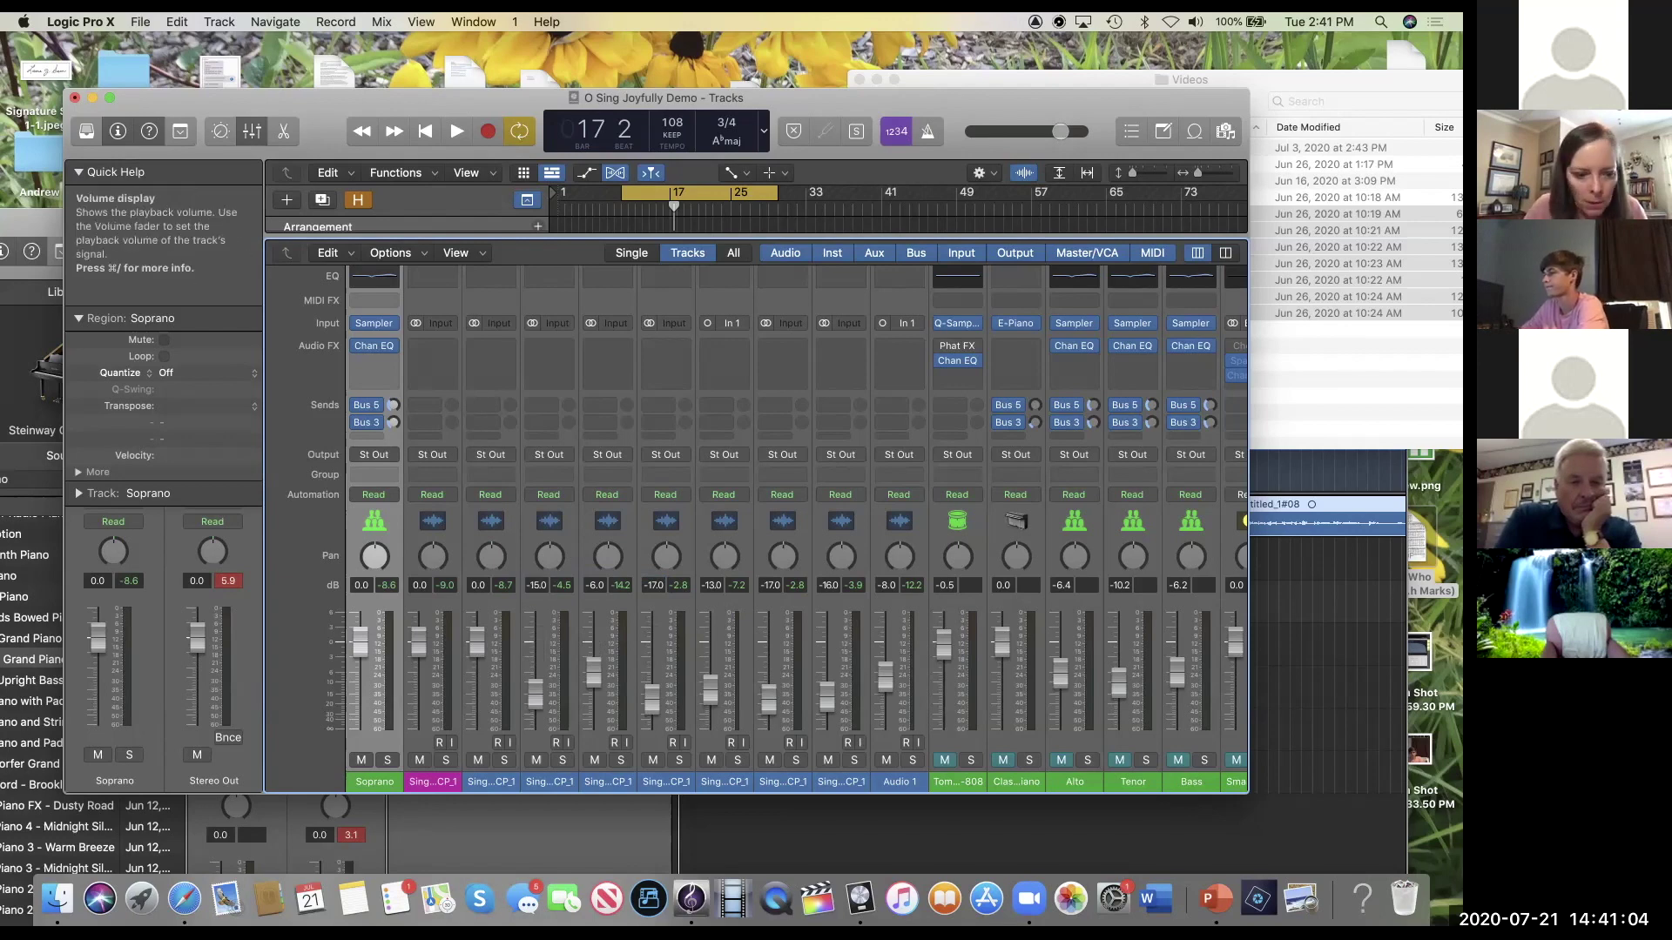
Step: Set the volumes of the Singer 7FCP_1, Singer 8FCP_1 and Soprano channels to -11 dB each
double_click(477, 585)
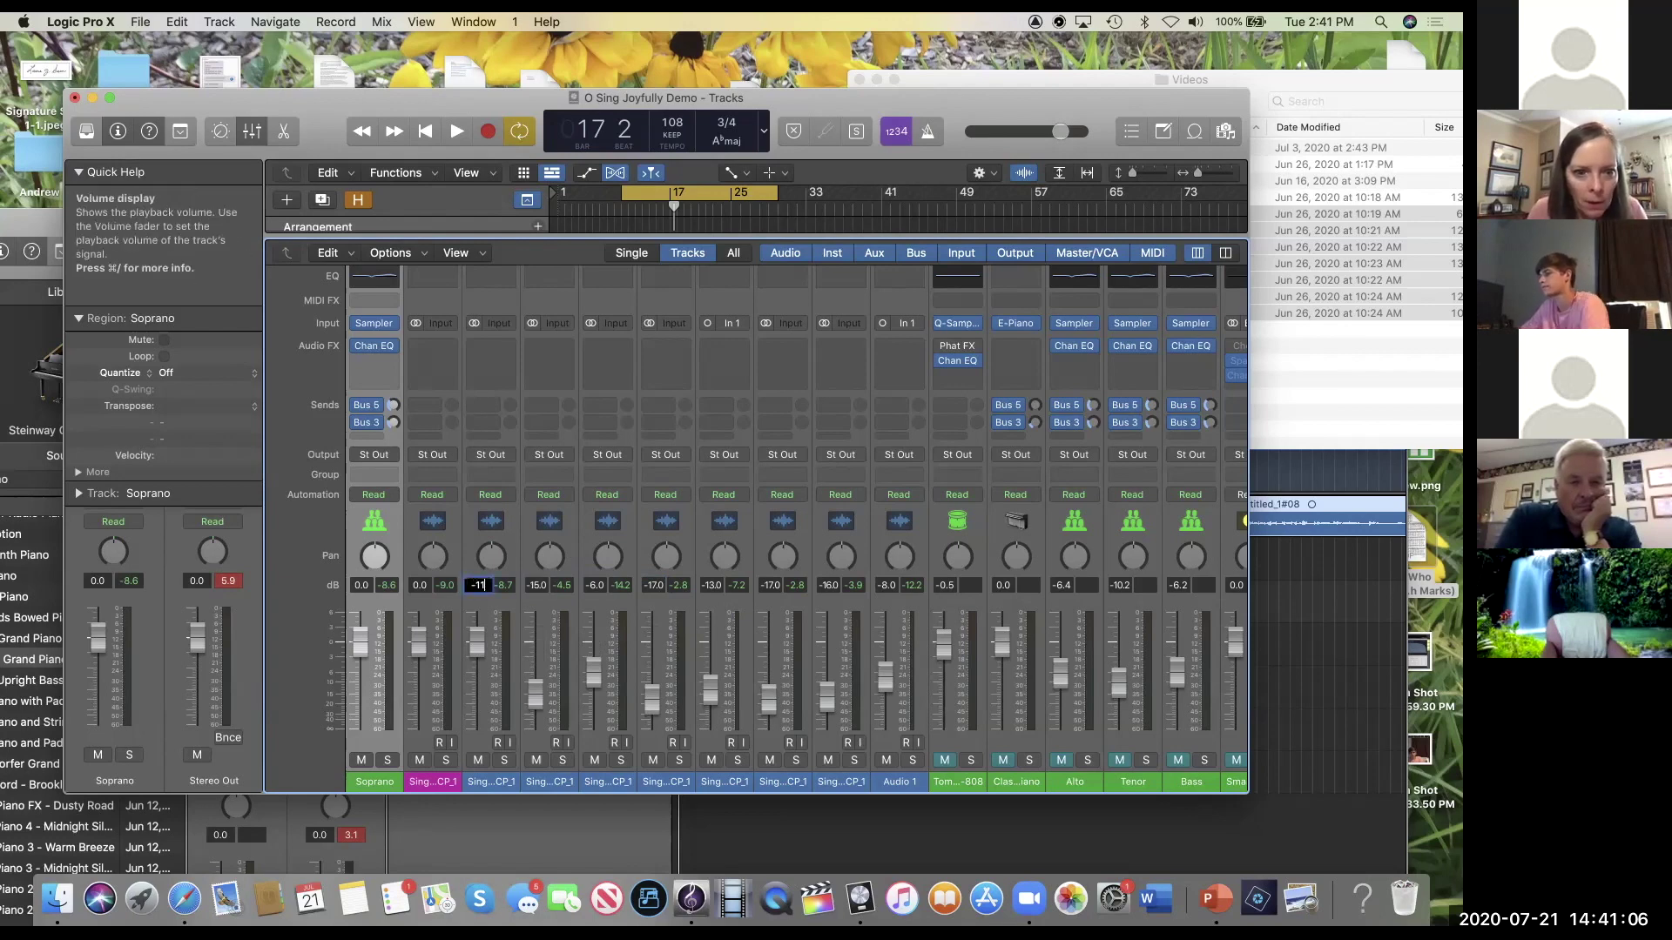
text(-11)
key(Return)
double_click(418, 585)
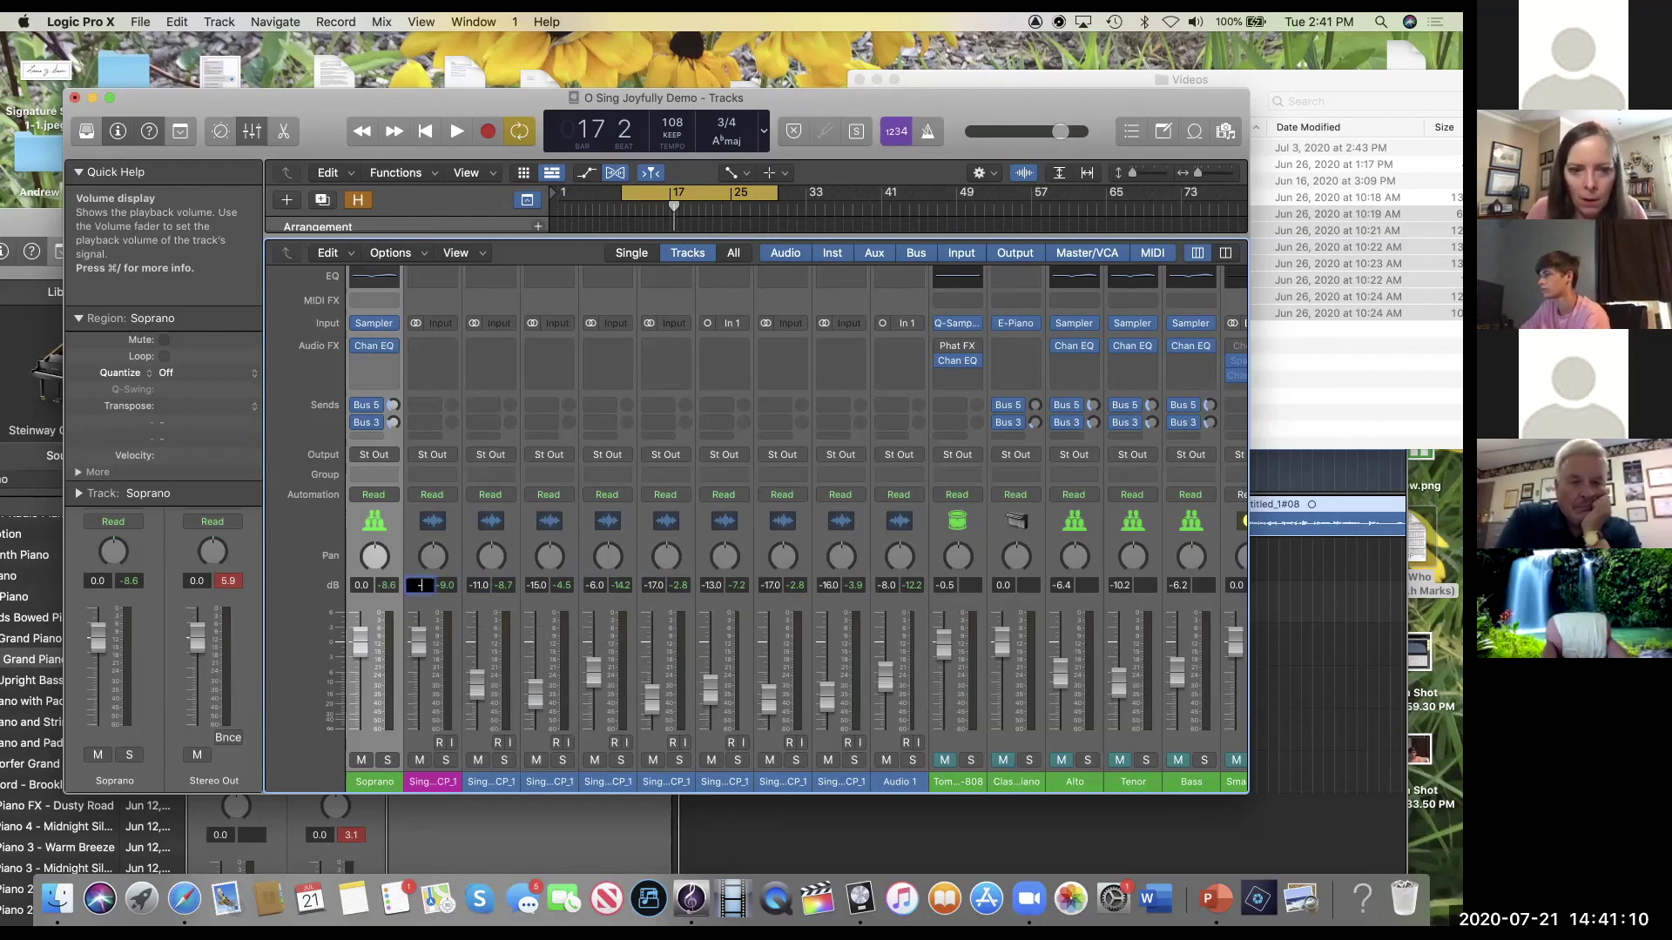
text(-11)
key(Return)
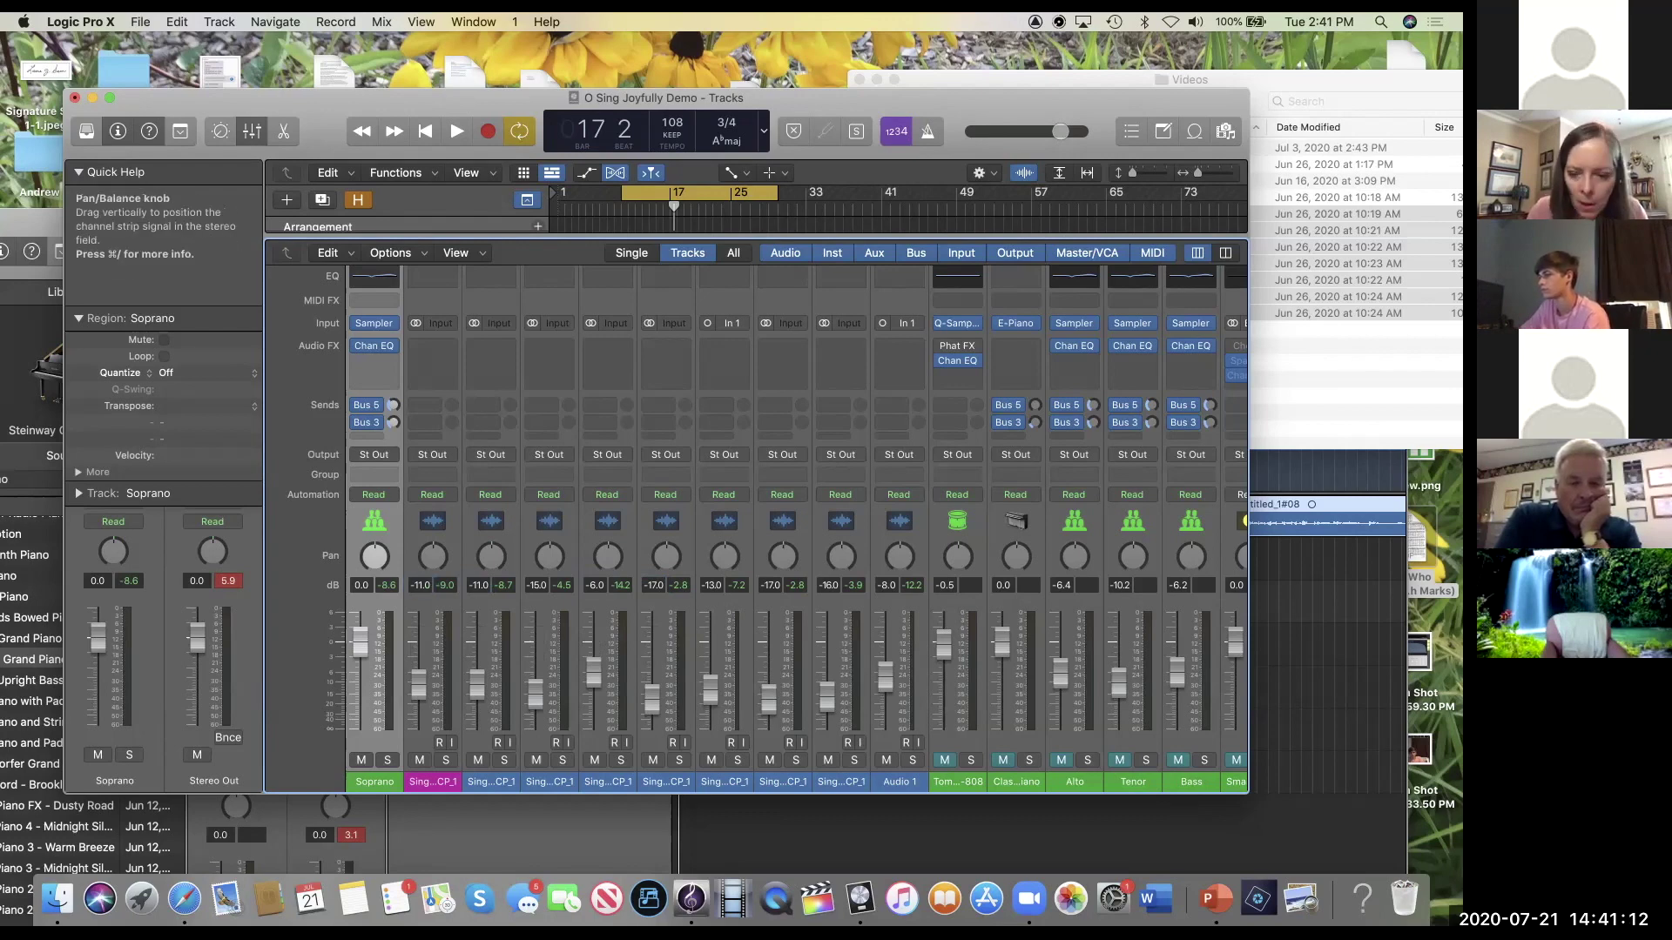
double_click(360, 585)
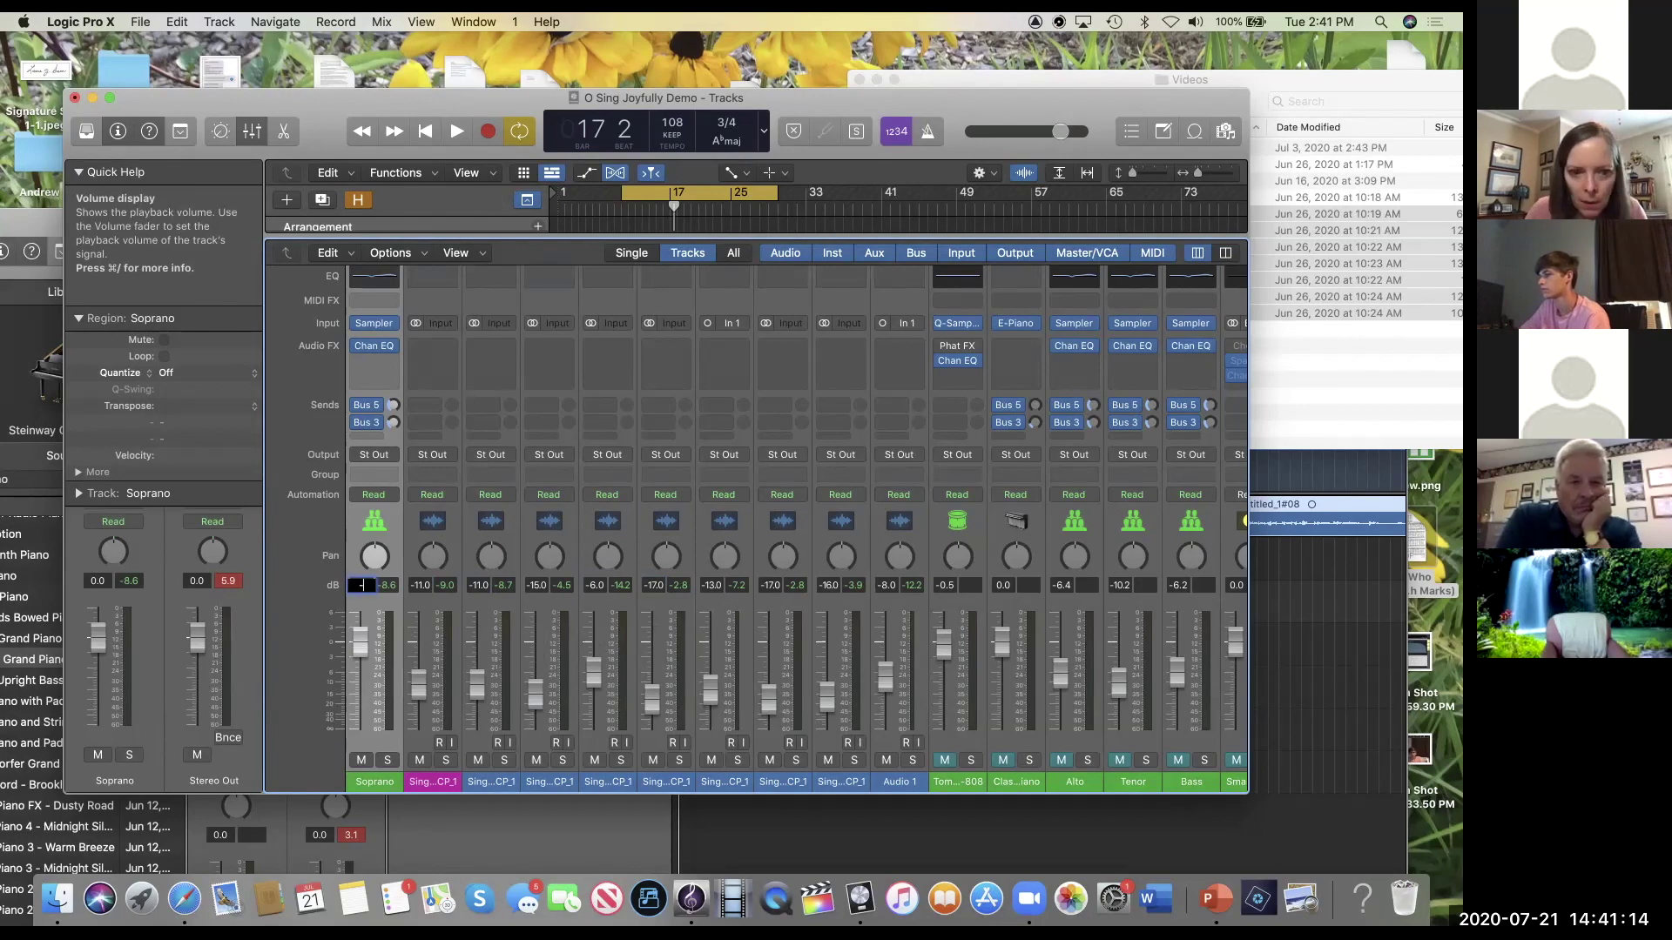
text(-11)
key(Return)
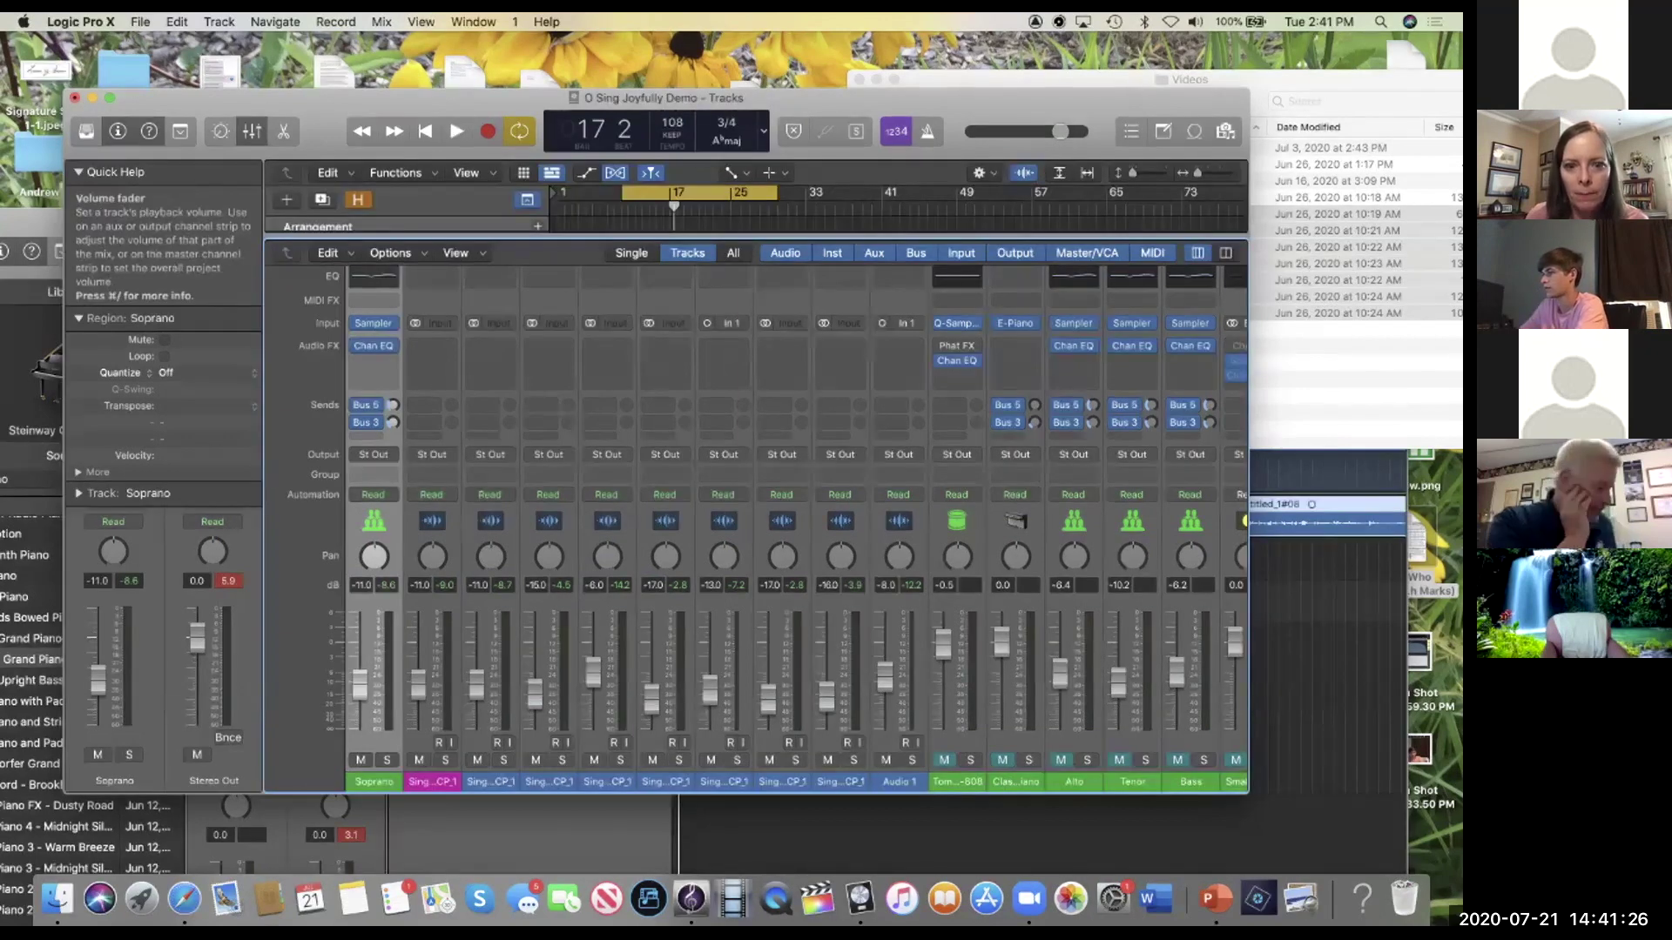
Step: Play the cycled section while raising the system volume, and stop playback
key(space)
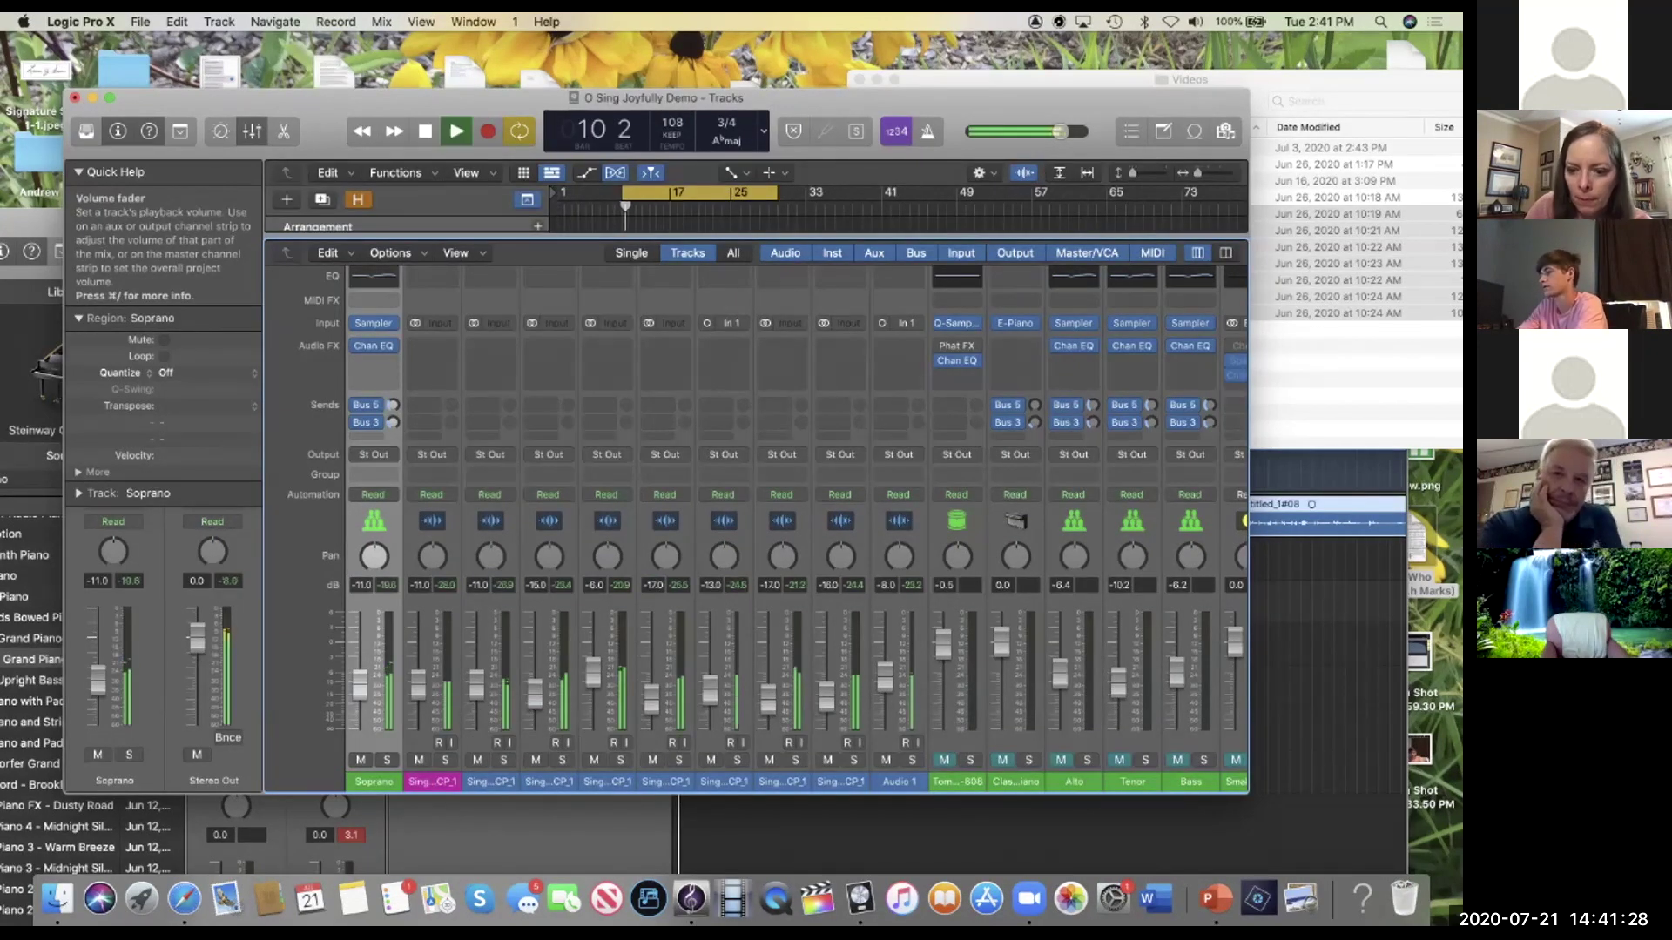
key(XF86AudioRaiseVolume)
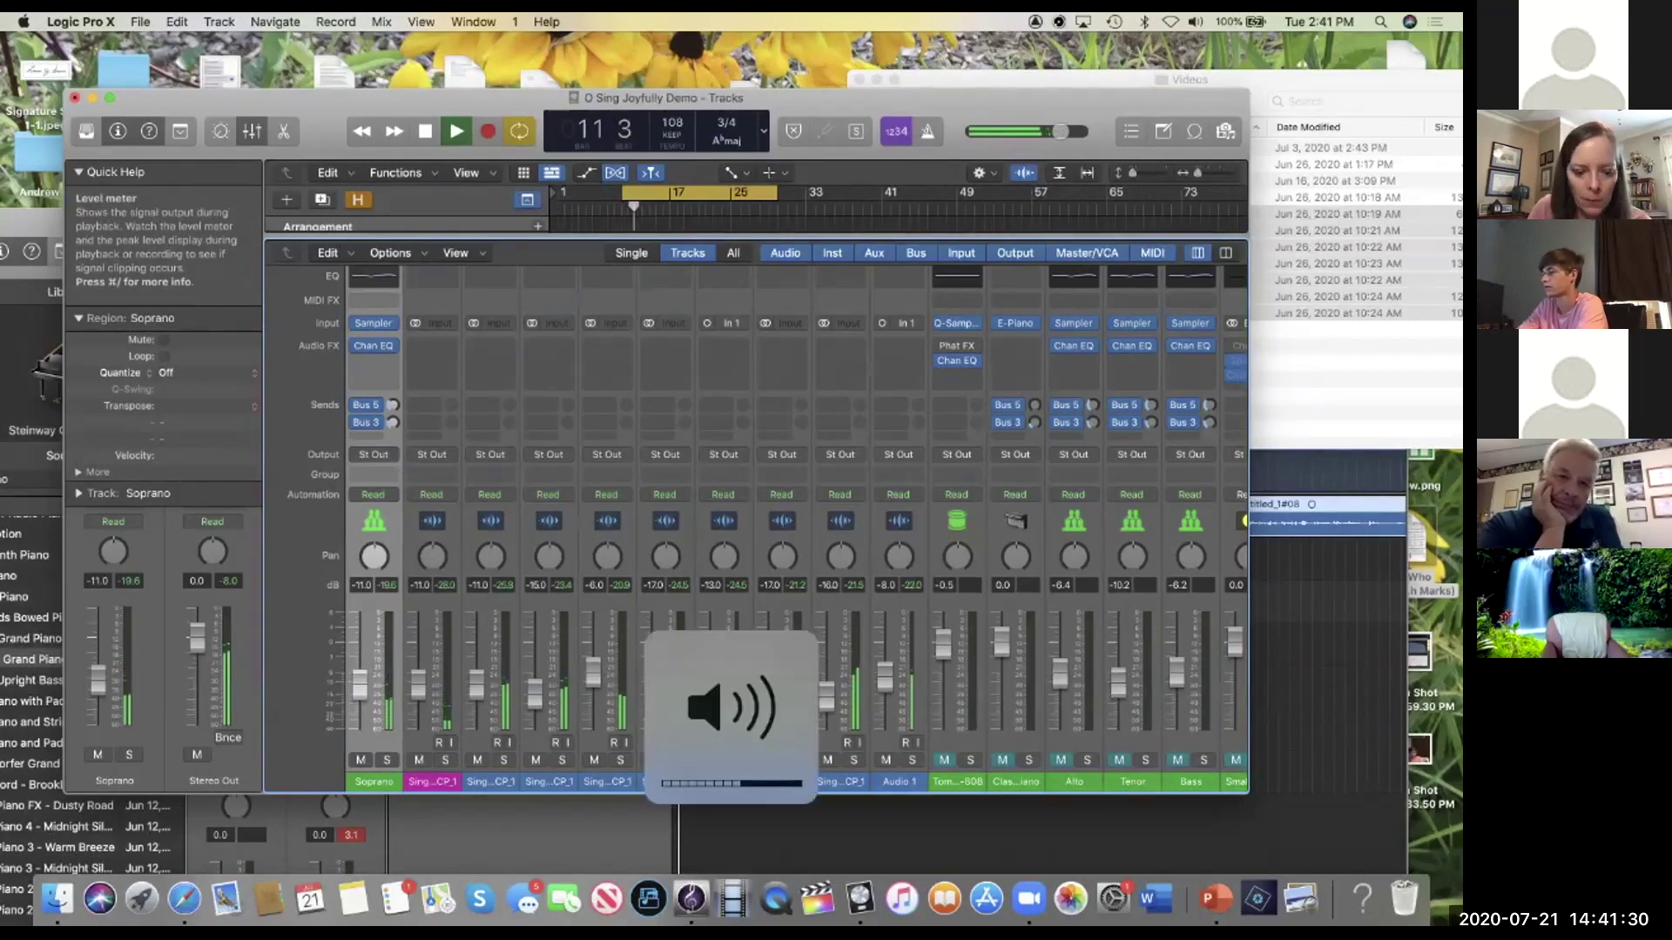
key(space)
Step: Hide the mixer to mute the Audio 1 track, then show the mixer again and replay the cycled section to check the levels
key(x)
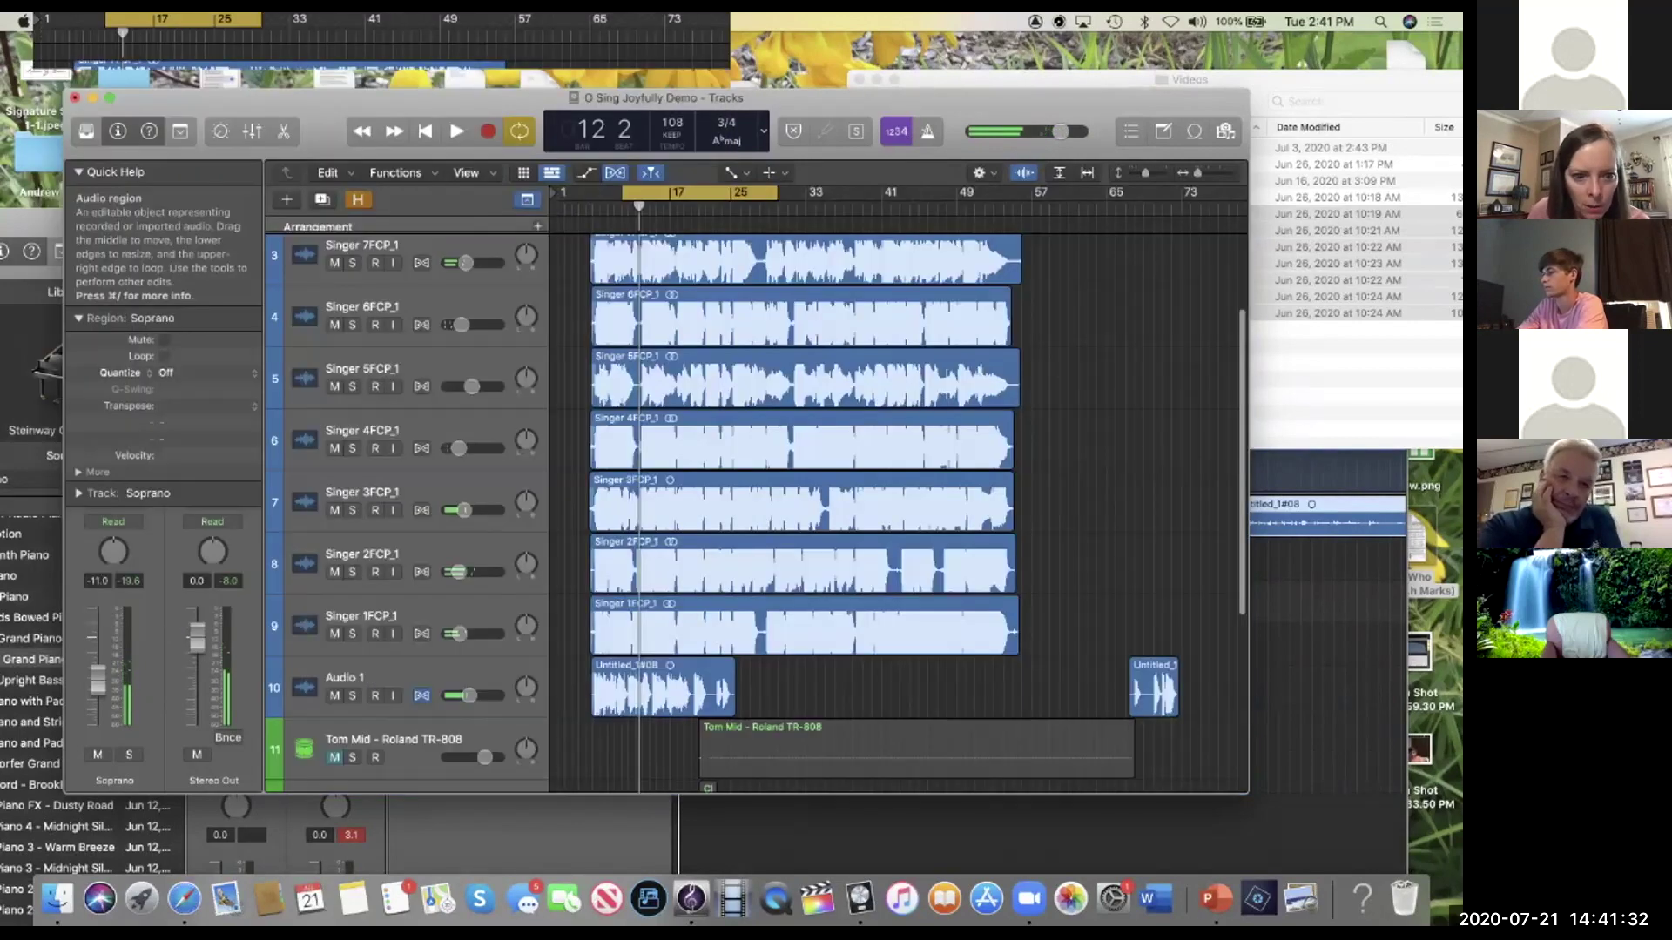
scroll(757, 514, down, 10)
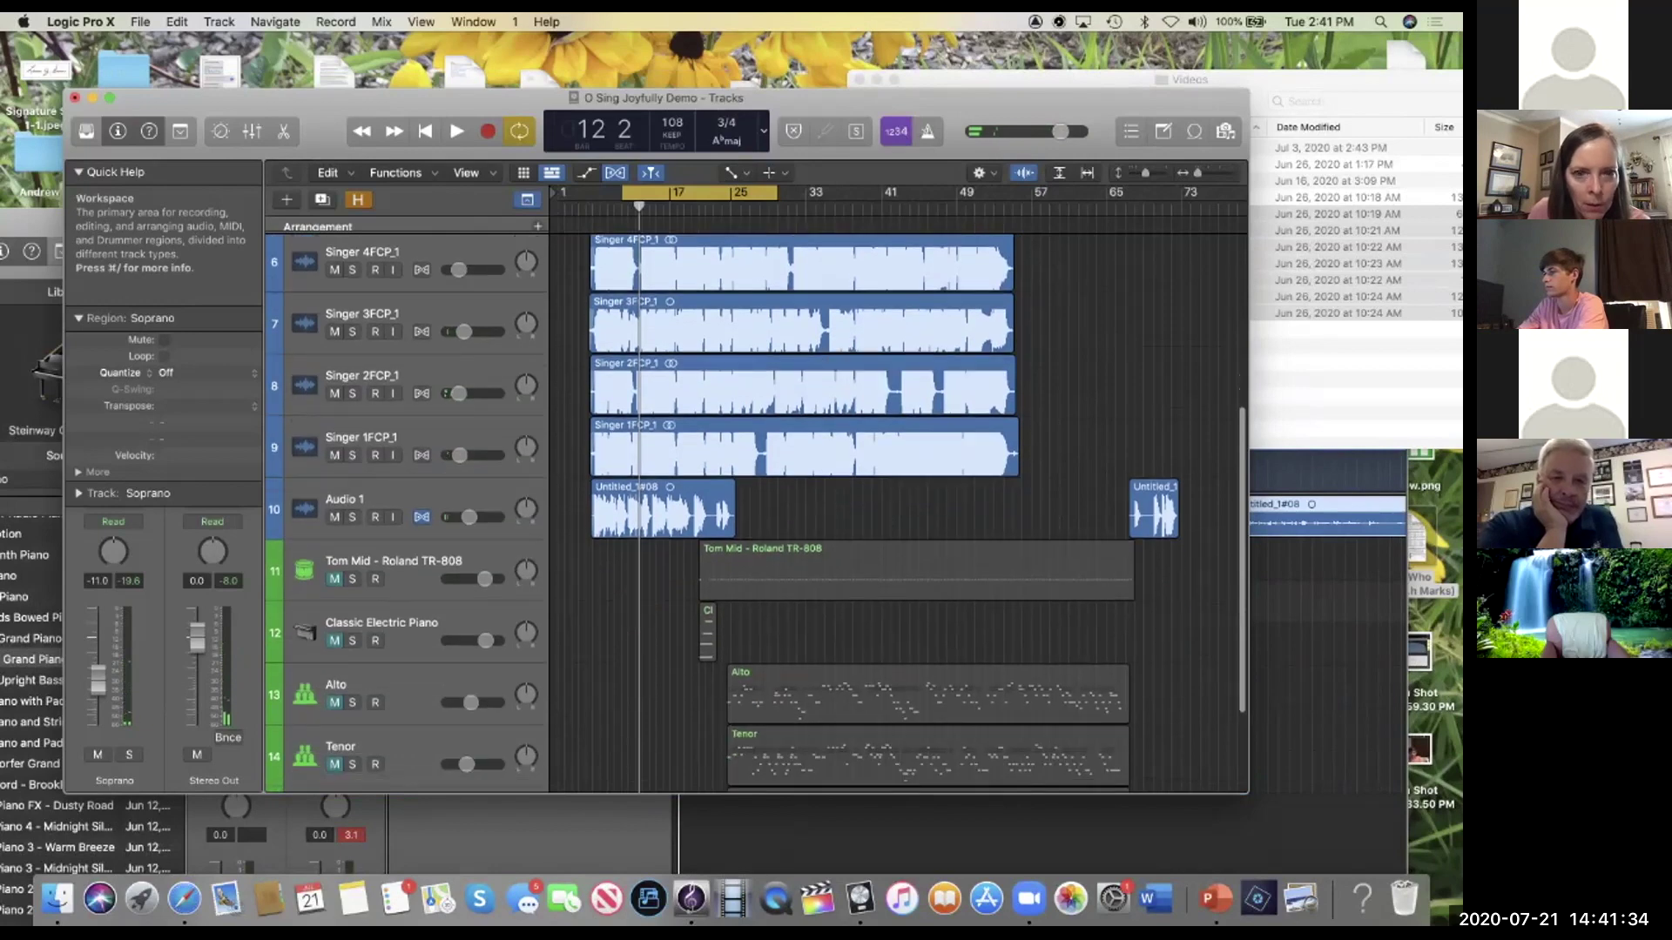
scroll(758, 514, up, 15)
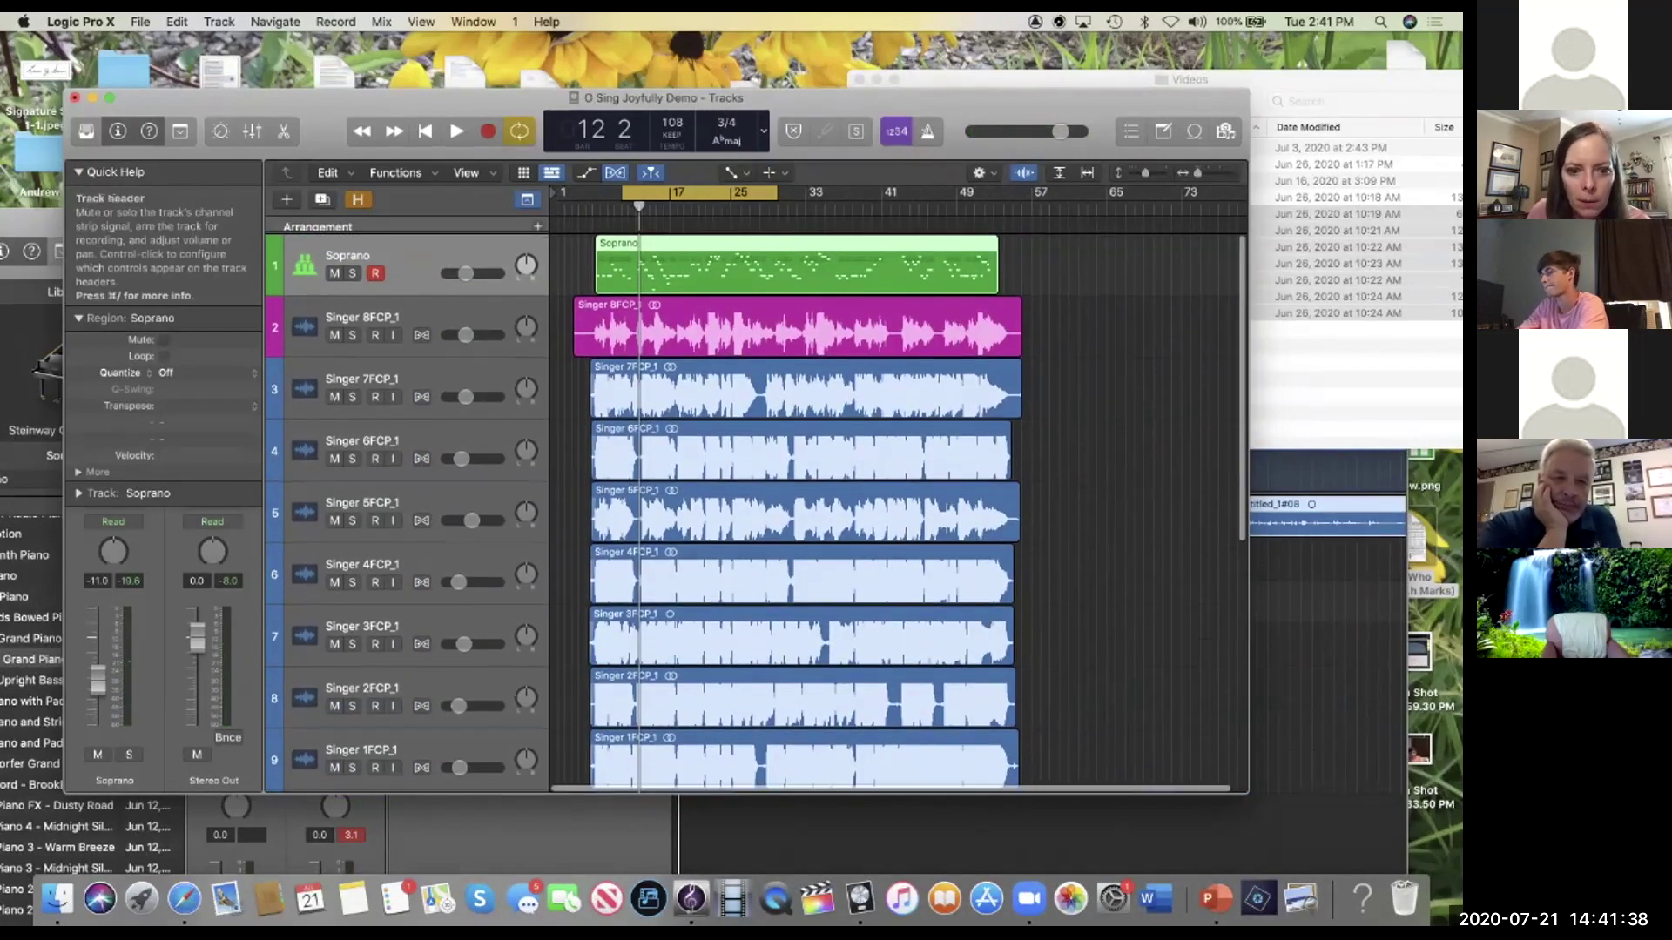
scroll(758, 513, down, 1)
scroll(757, 514, down, 6)
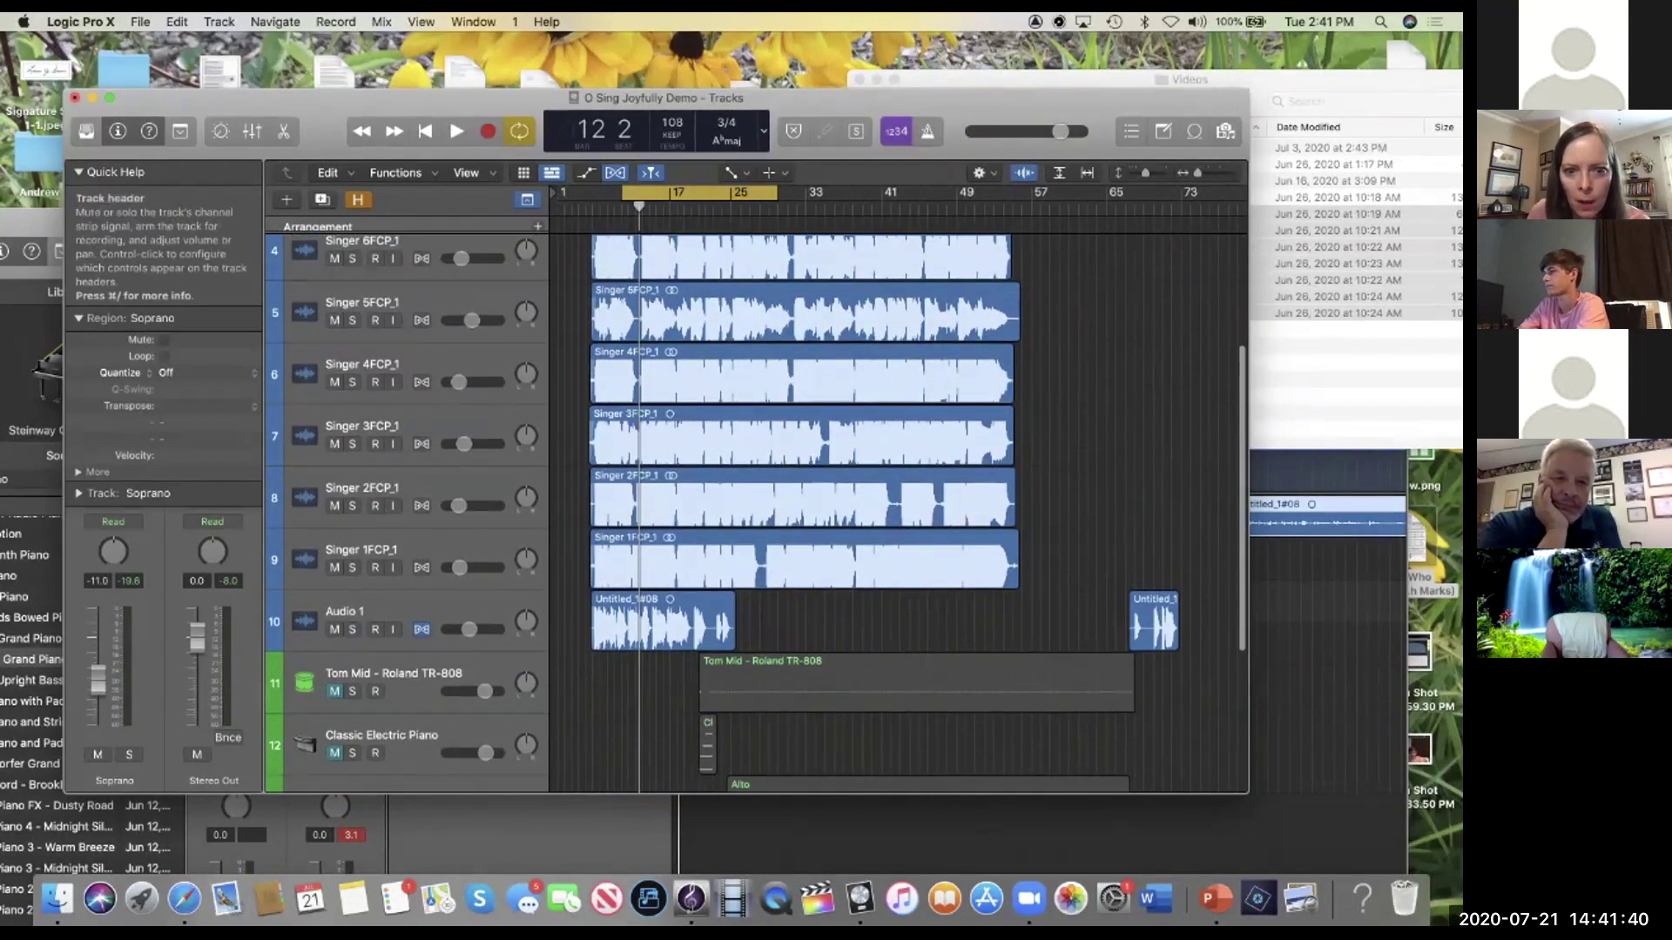
click(335, 628)
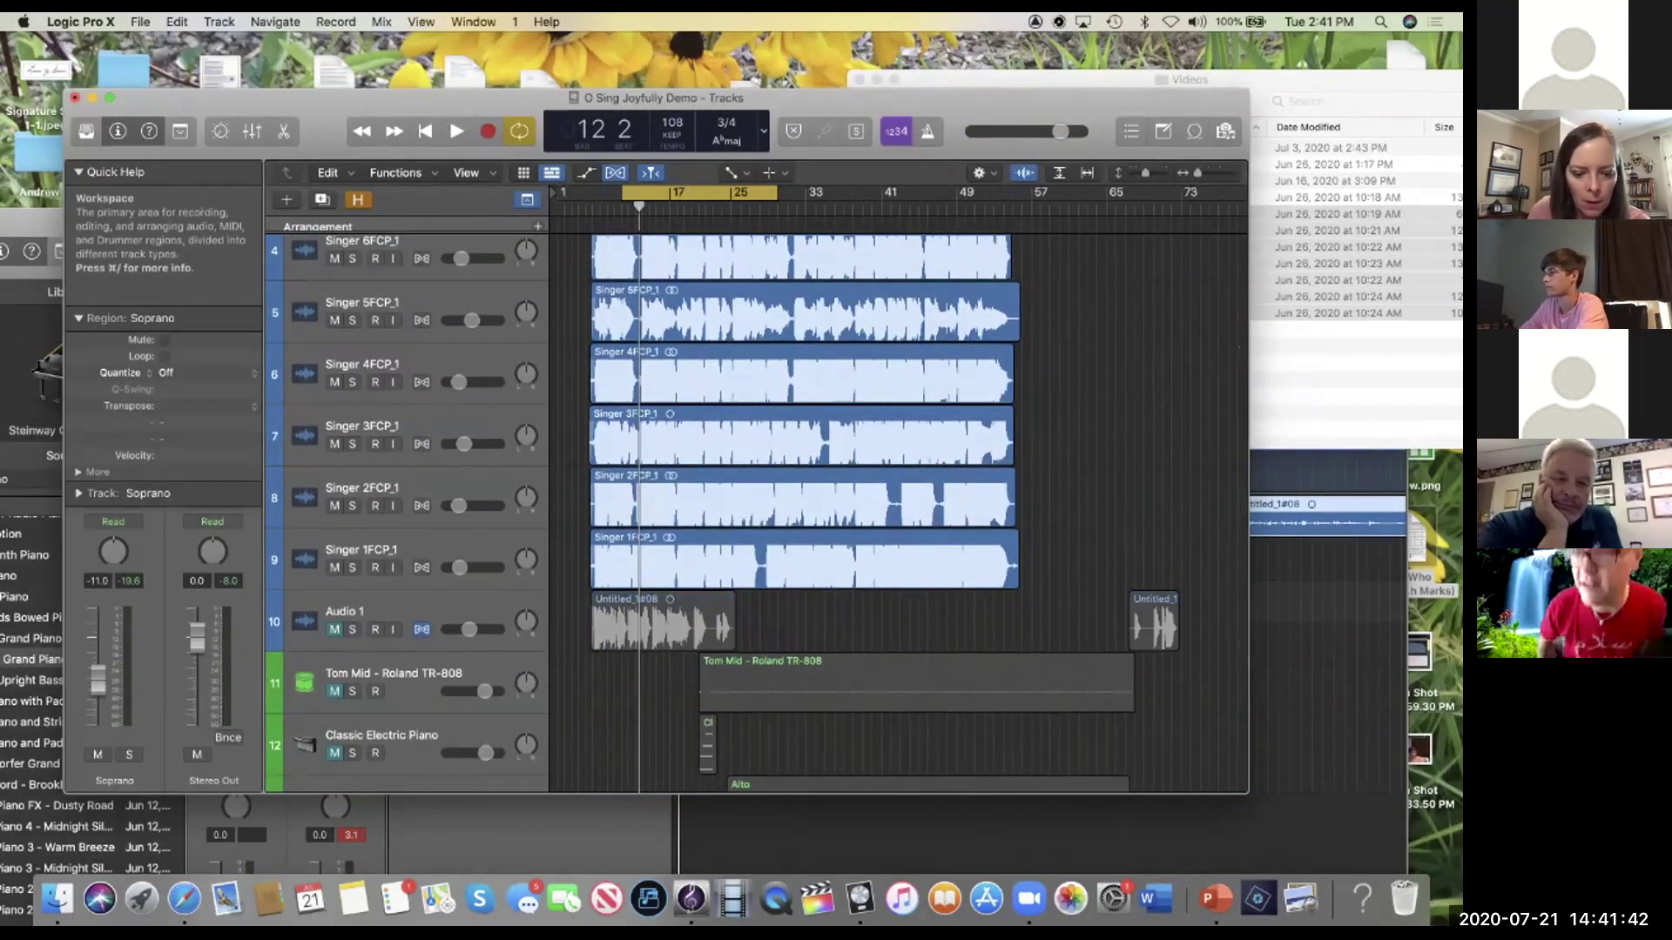
scroll(796, 514, up, 5)
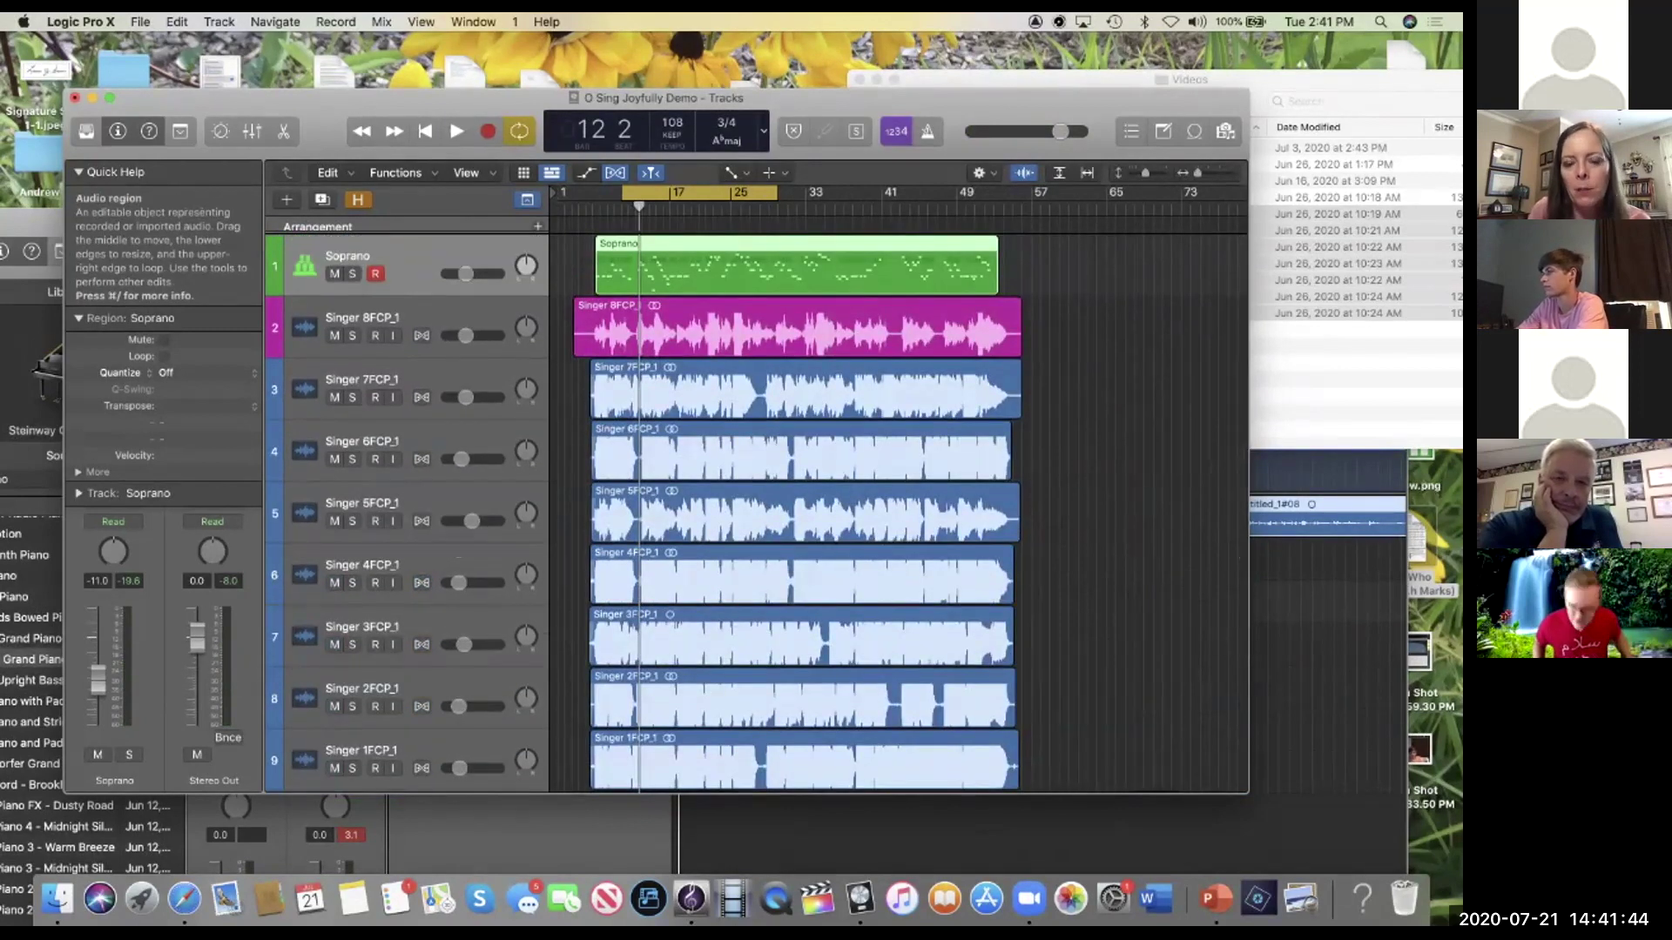
key(x)
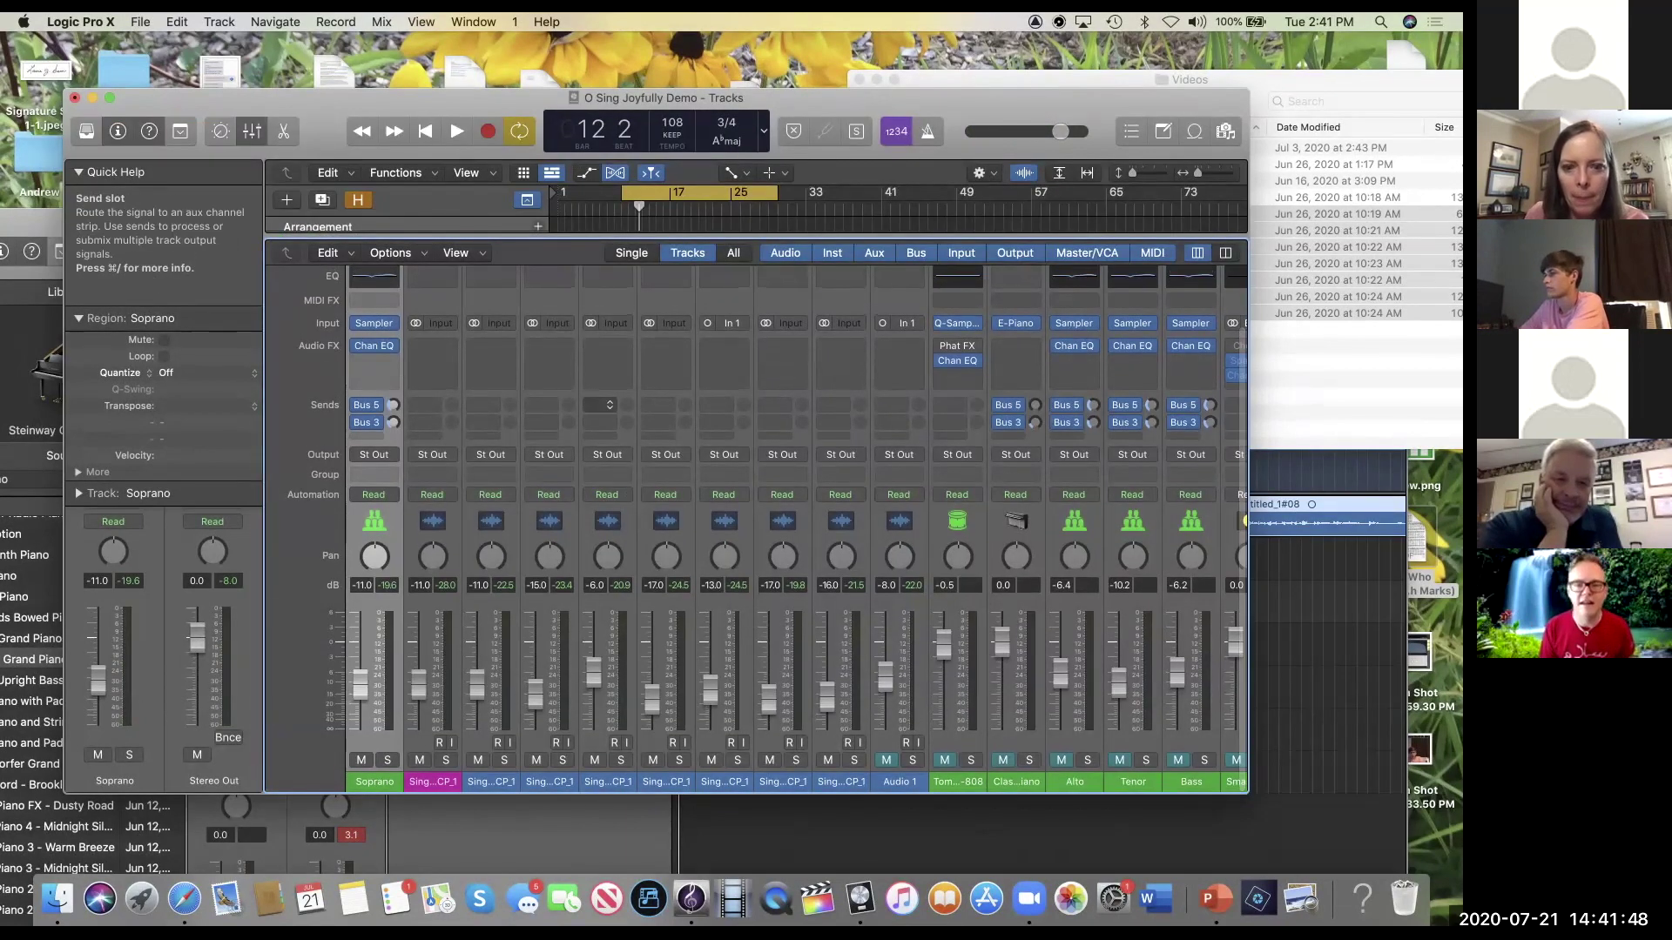
key(space)
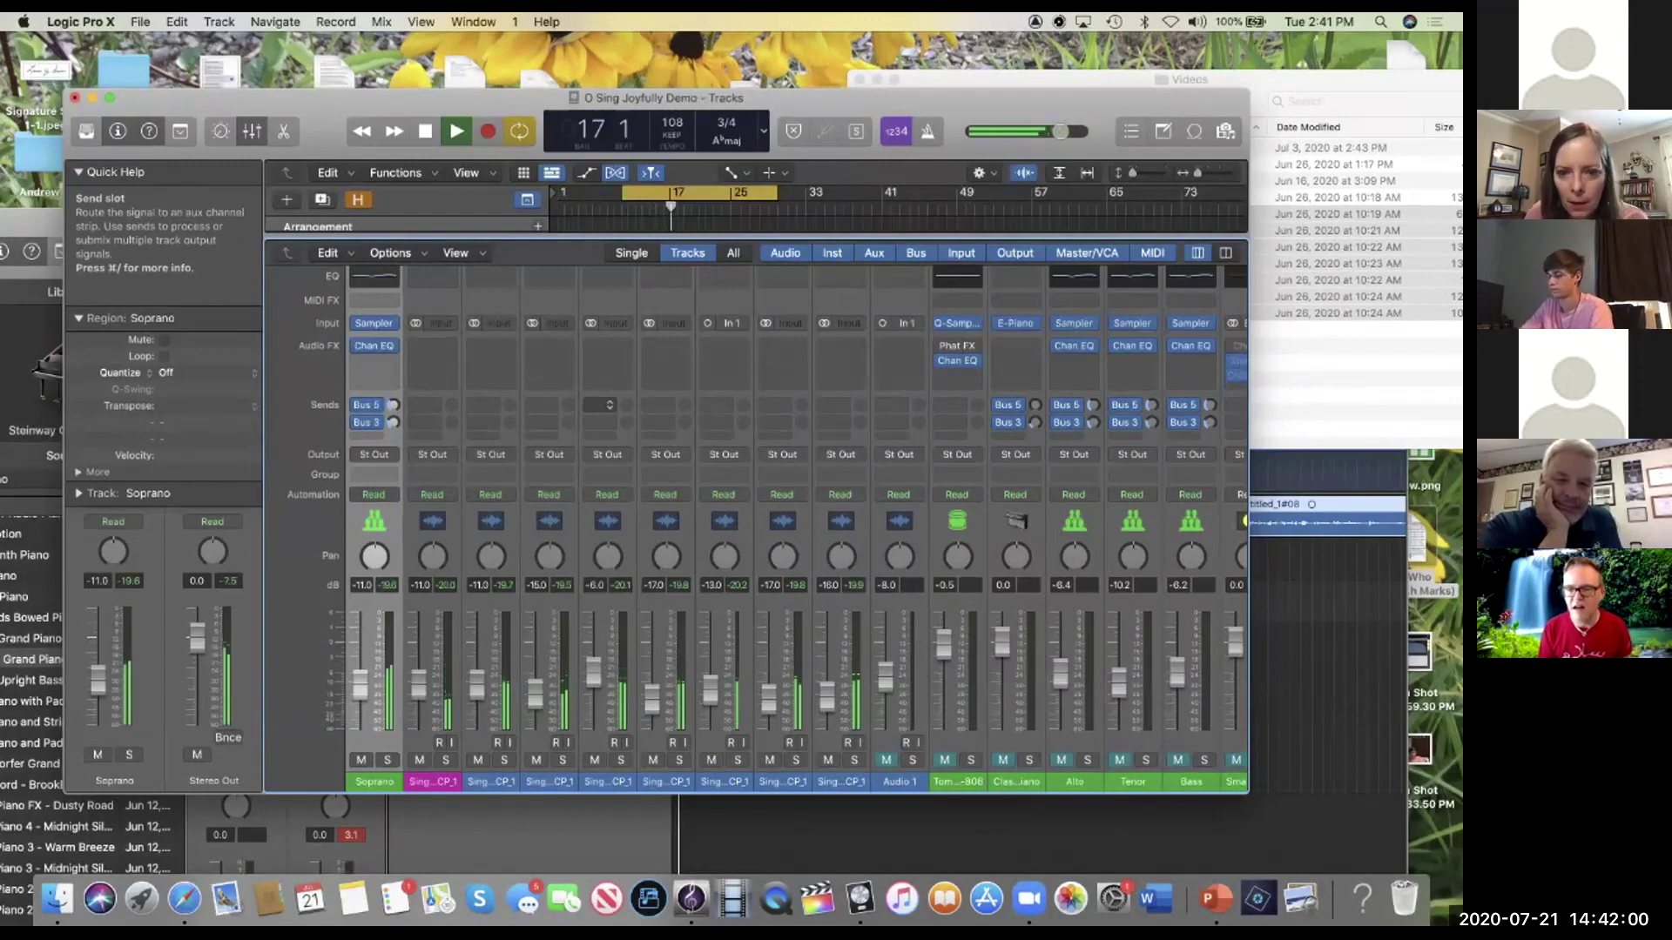
key(space)
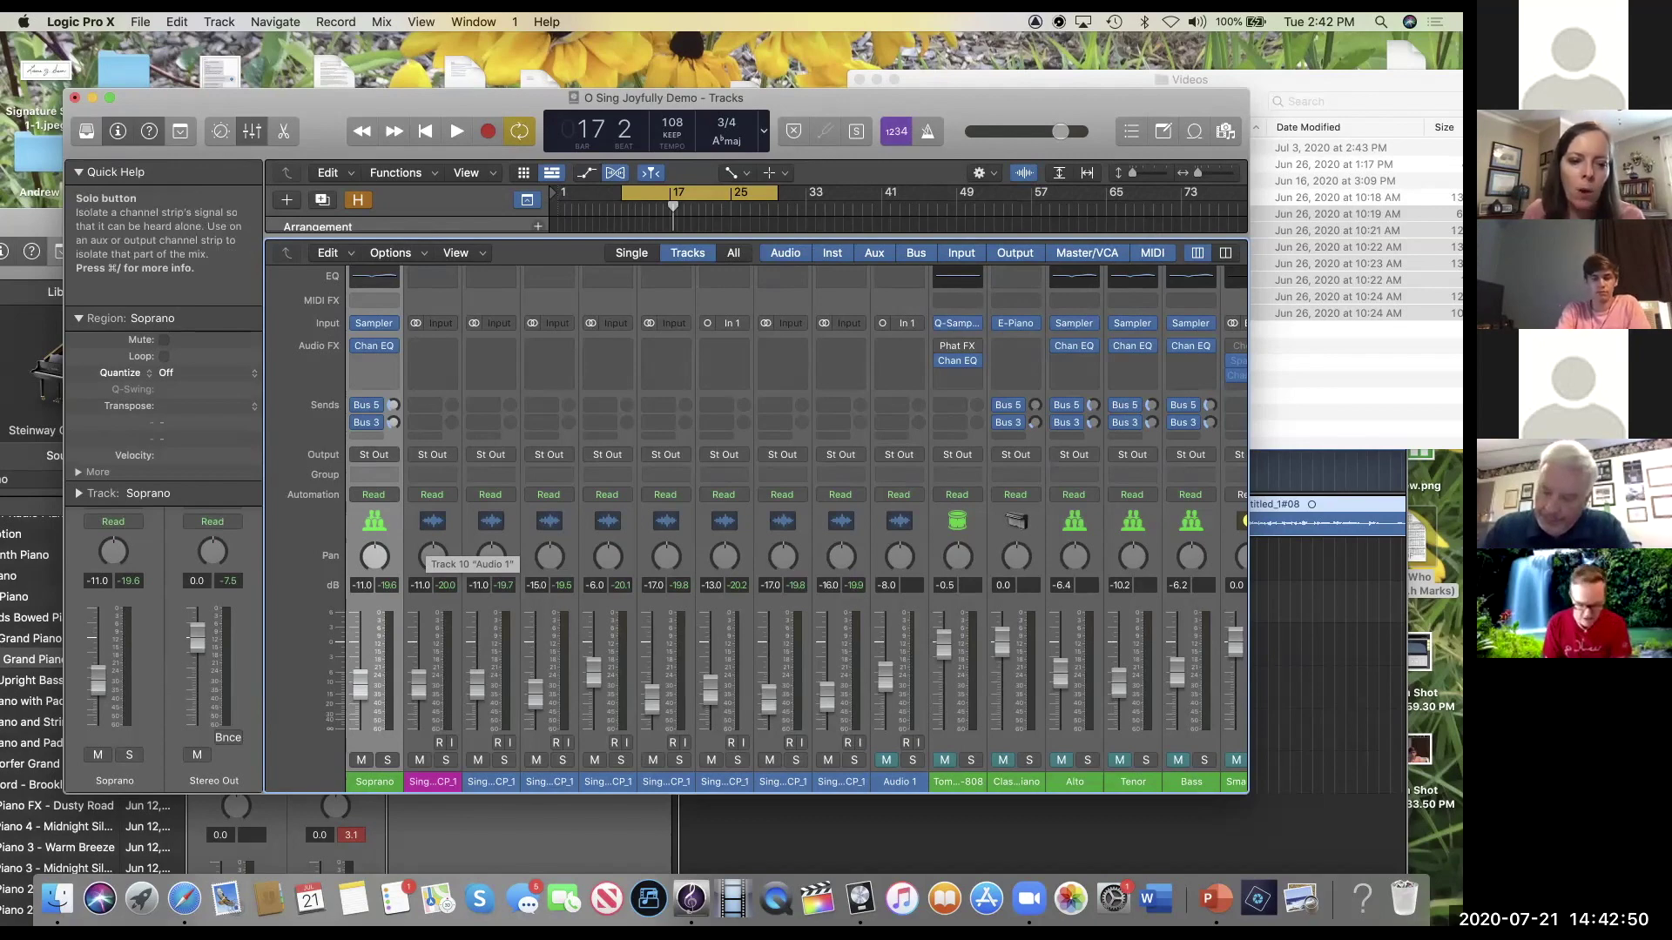
Step: Solo the Singer 8FCP_1 channel briefly and clear the solo again
key(s)
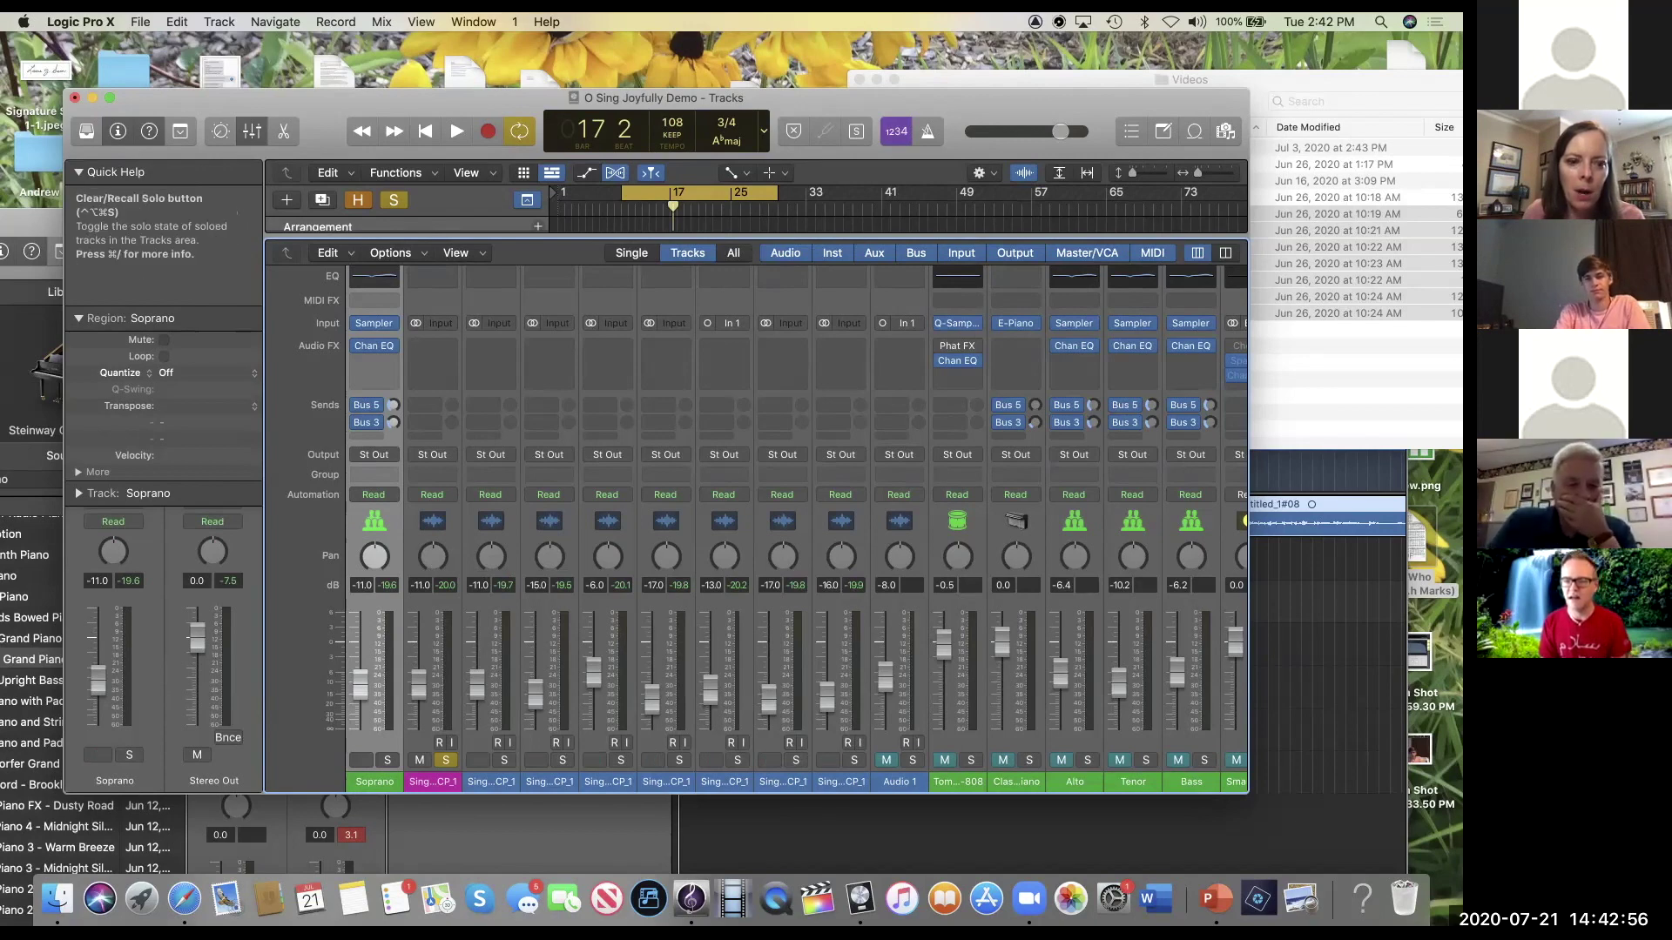
key(s)
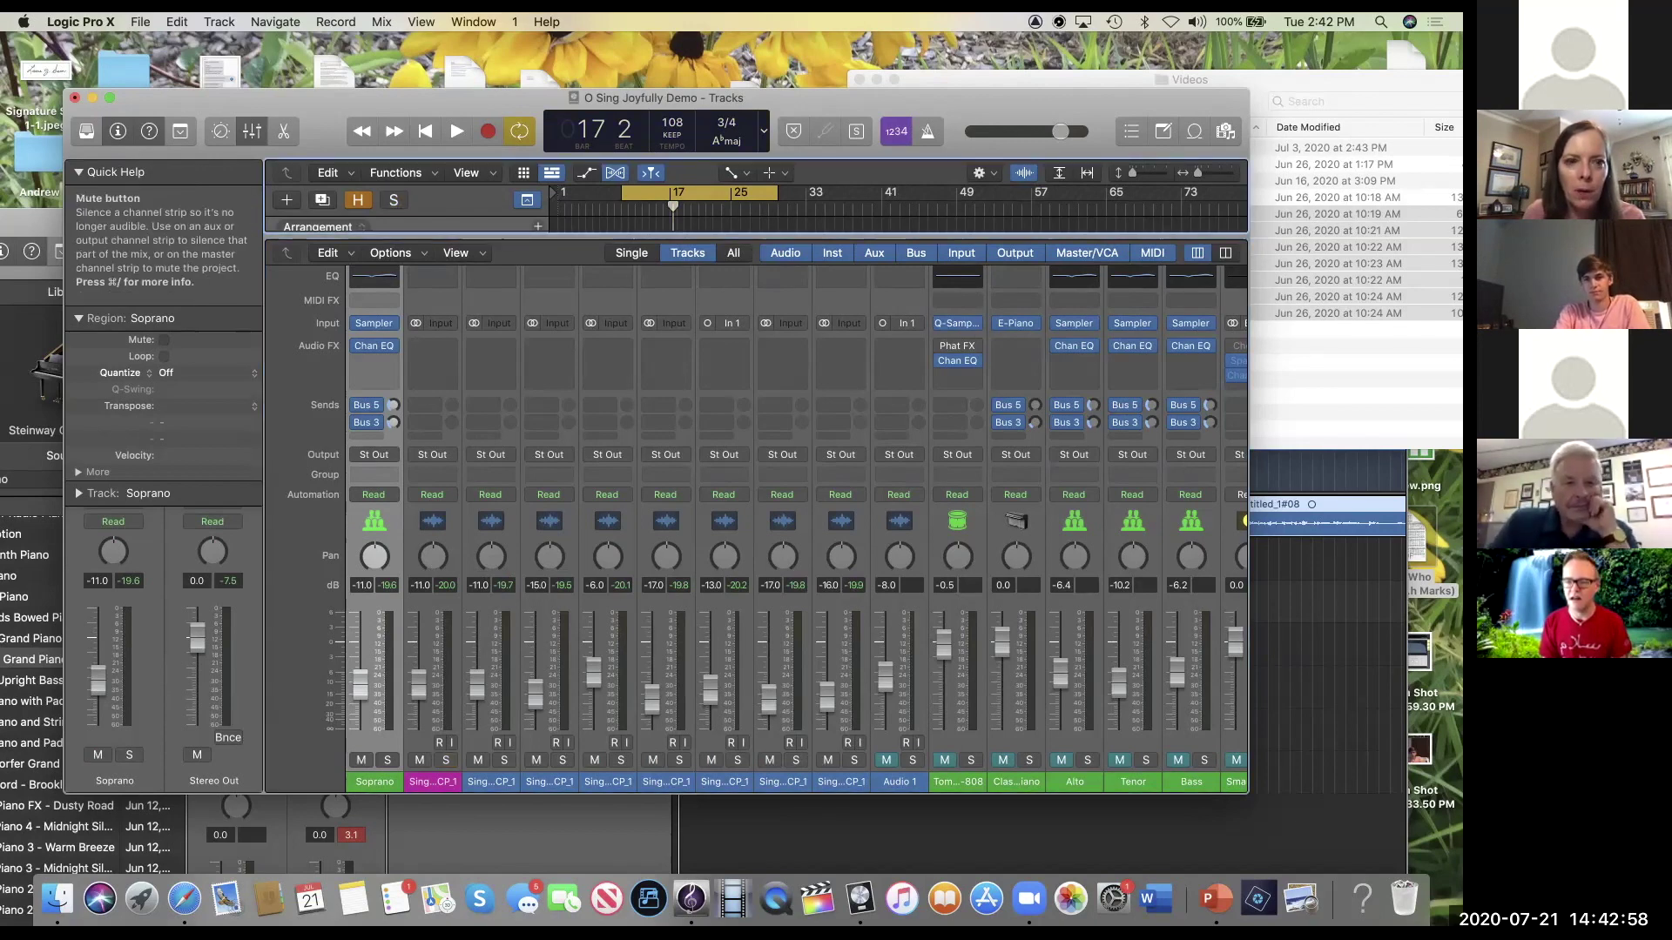
click(420, 760)
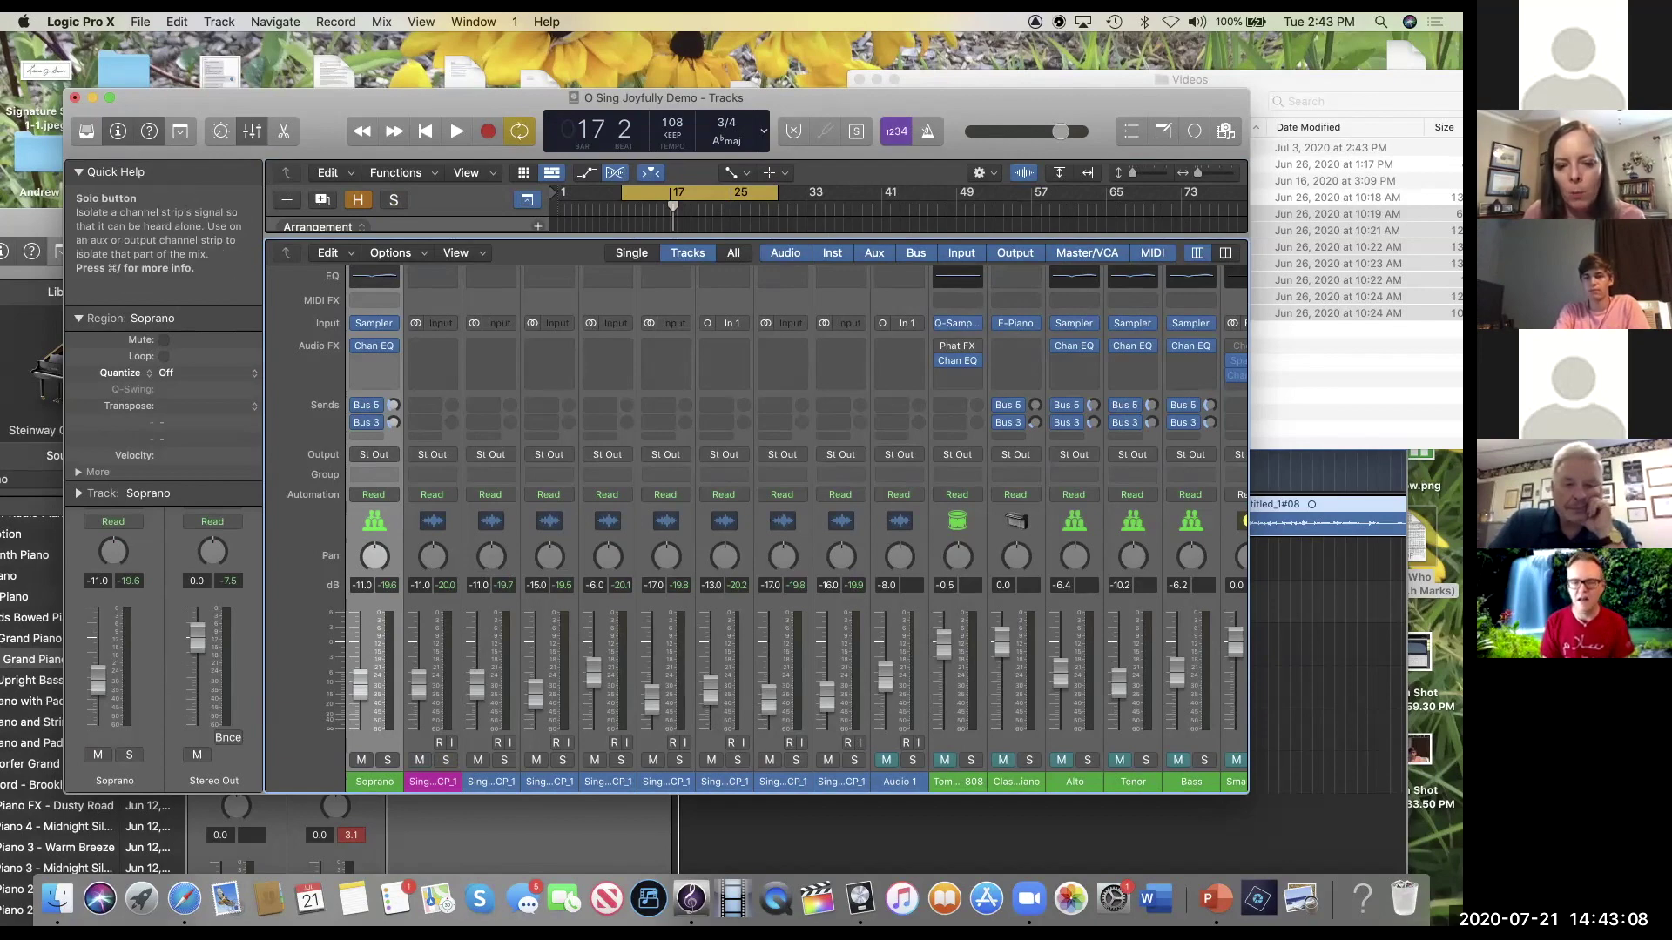
click(737, 760)
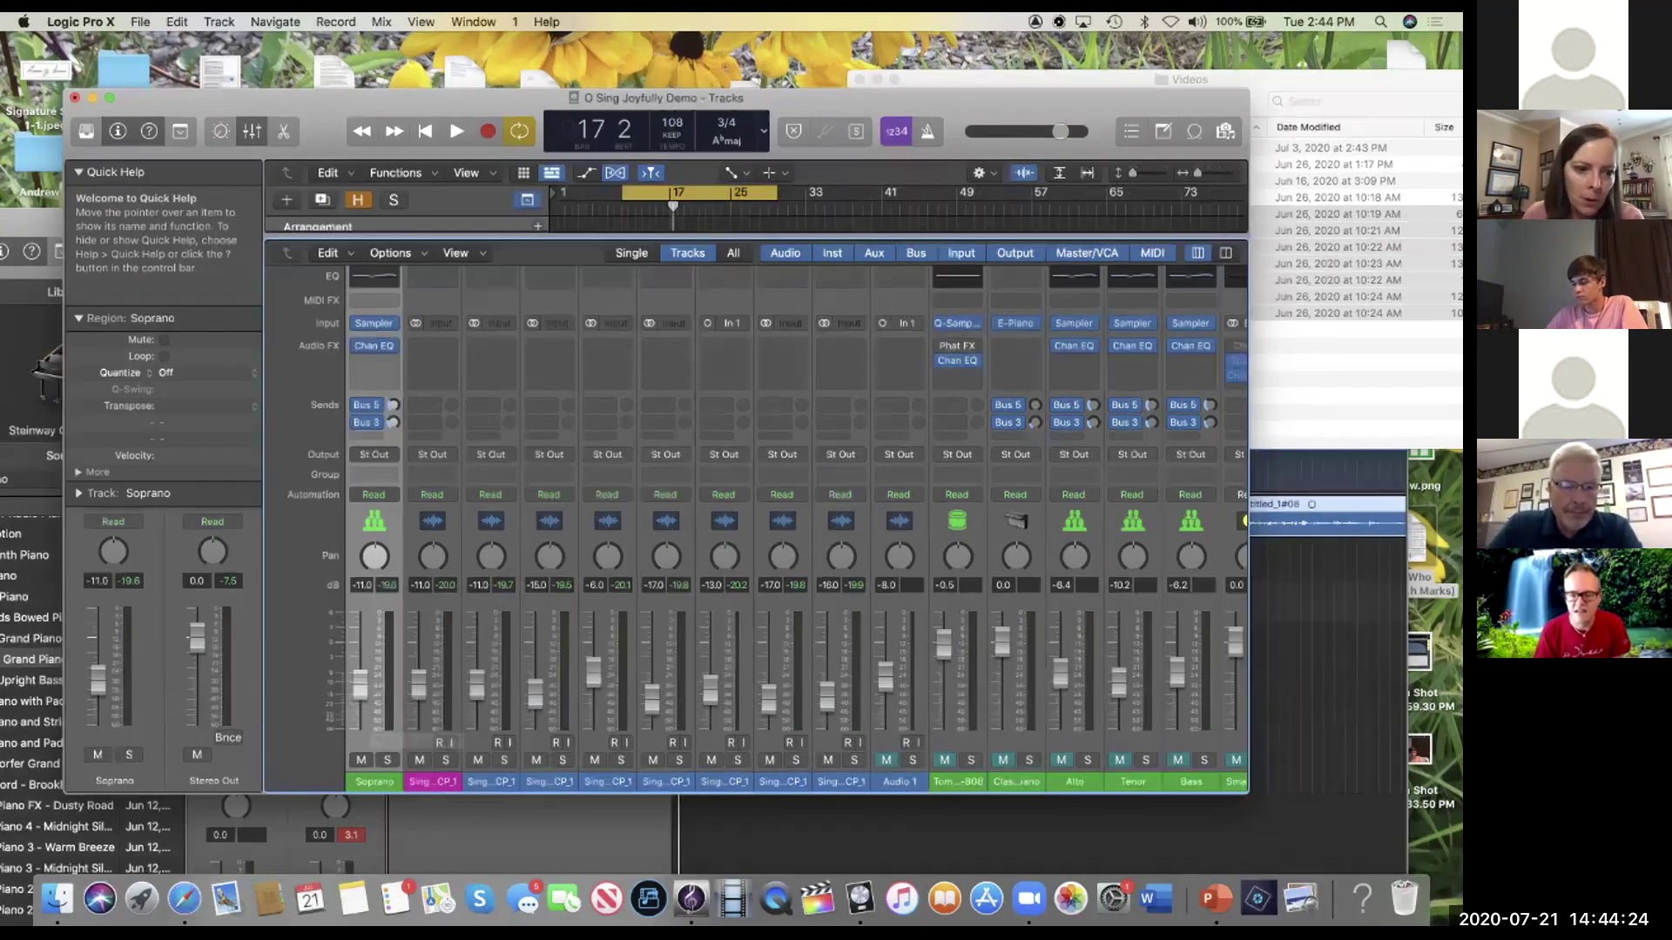
Step: Mute the Soprano channel and switch the pan controls of Singer 8FCP_1, 7FCP_1, 6FCP_1, 5FCP_1 and 4FCP_1 to Stereo Pan
click(361, 760)
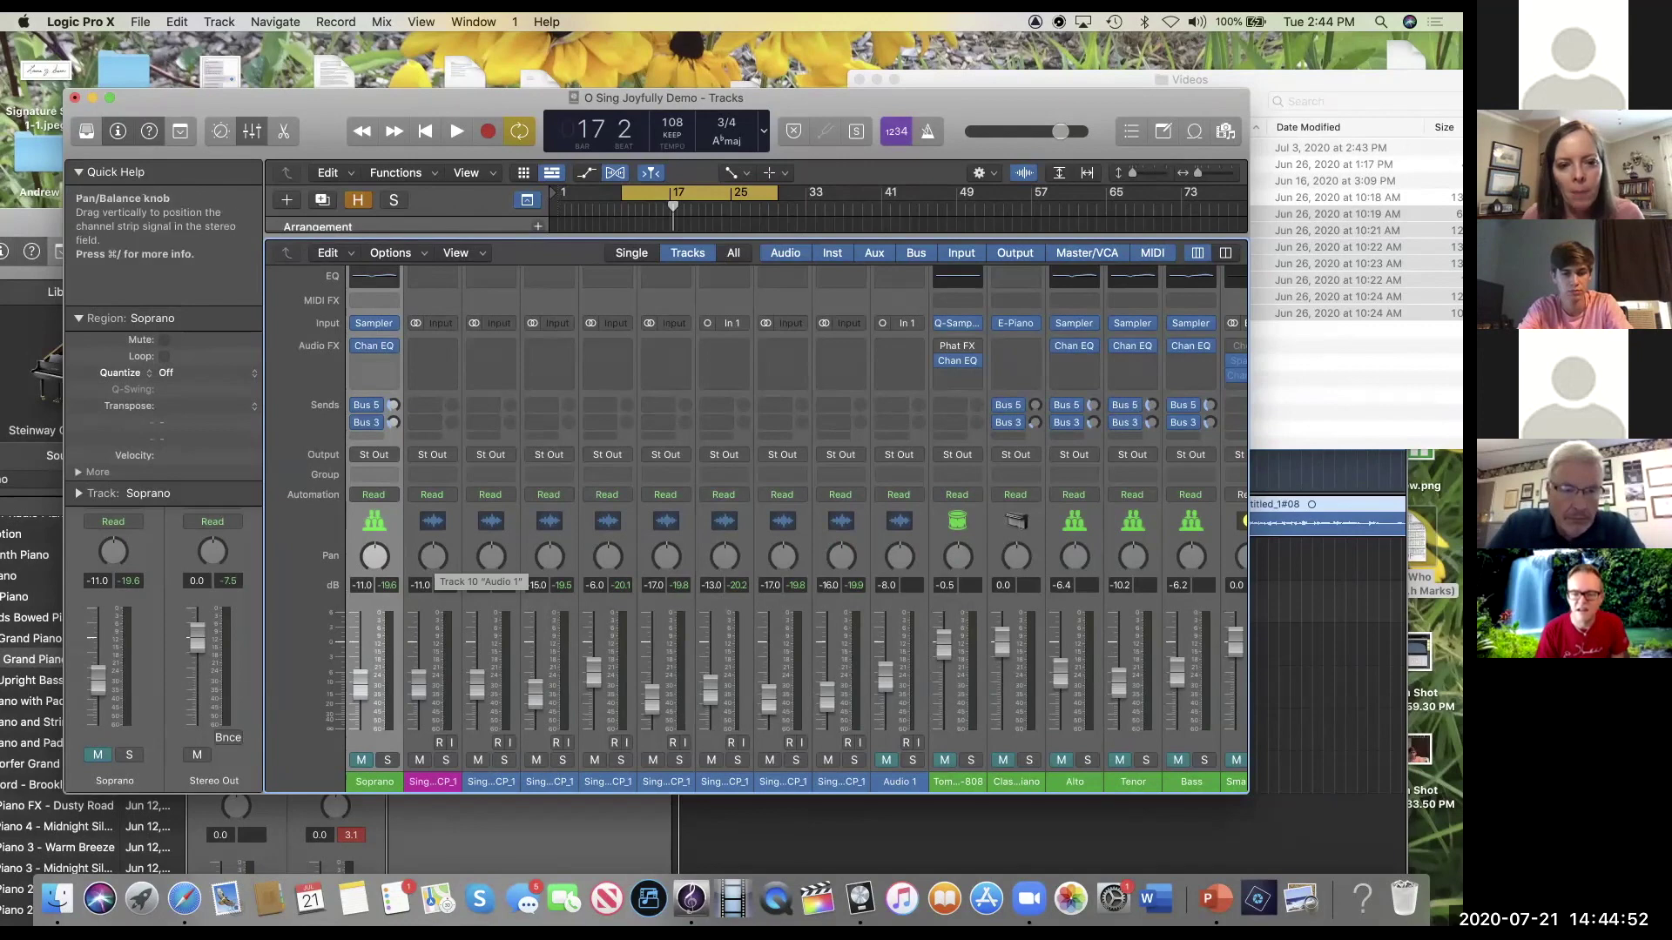
right_click(427, 566)
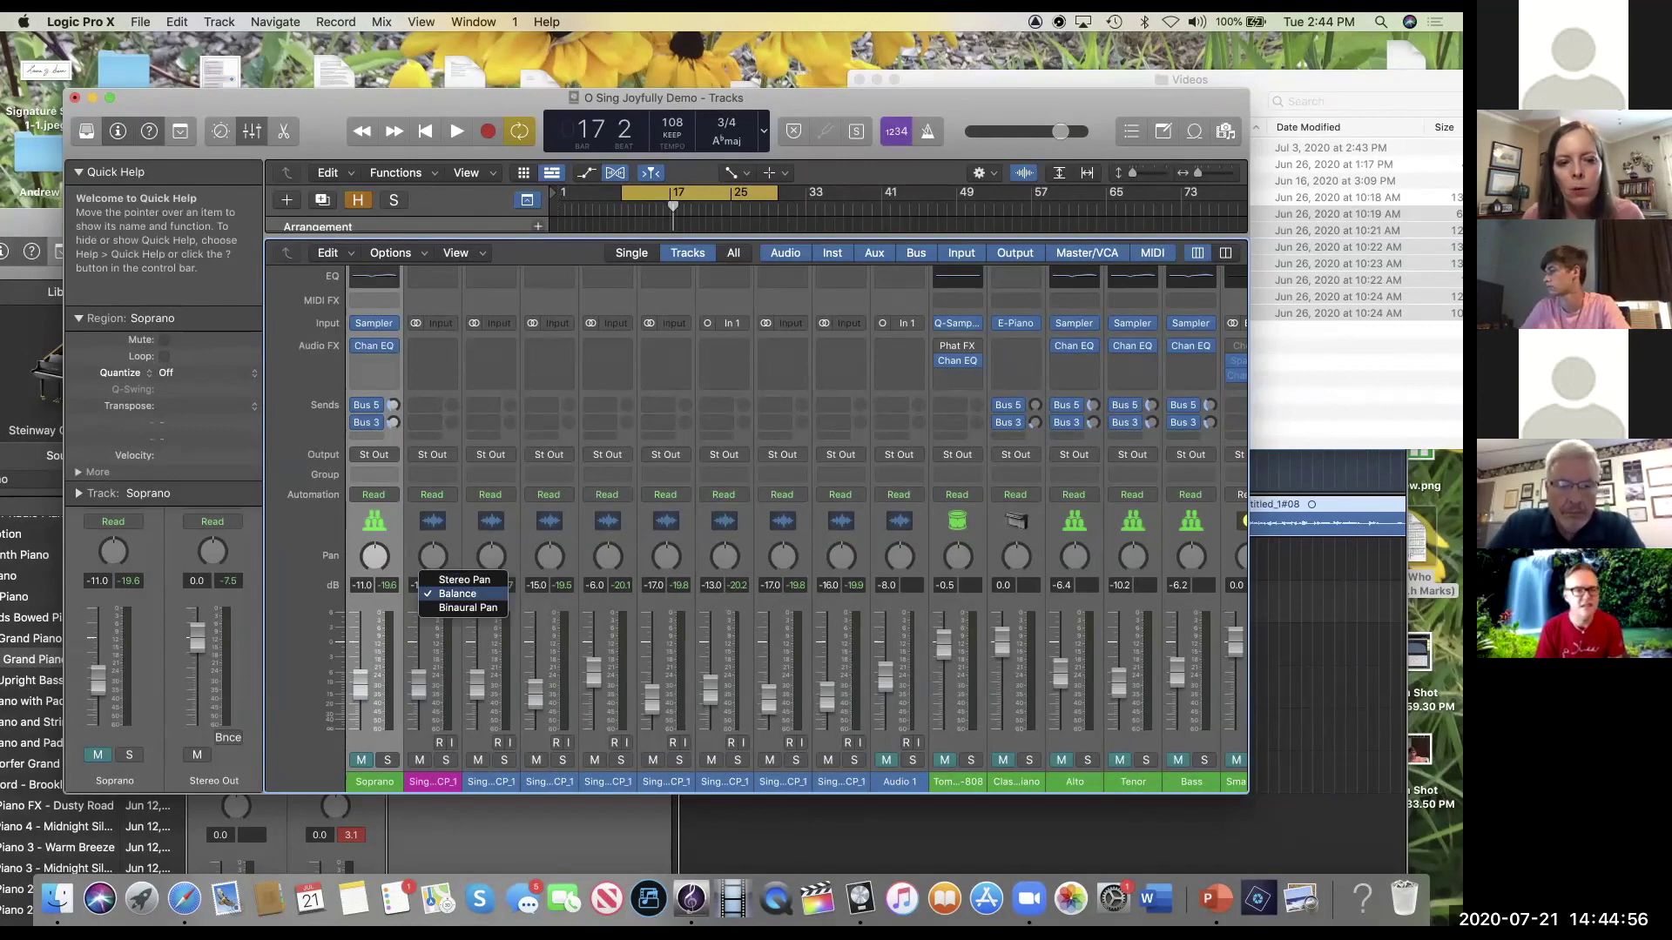
click(457, 594)
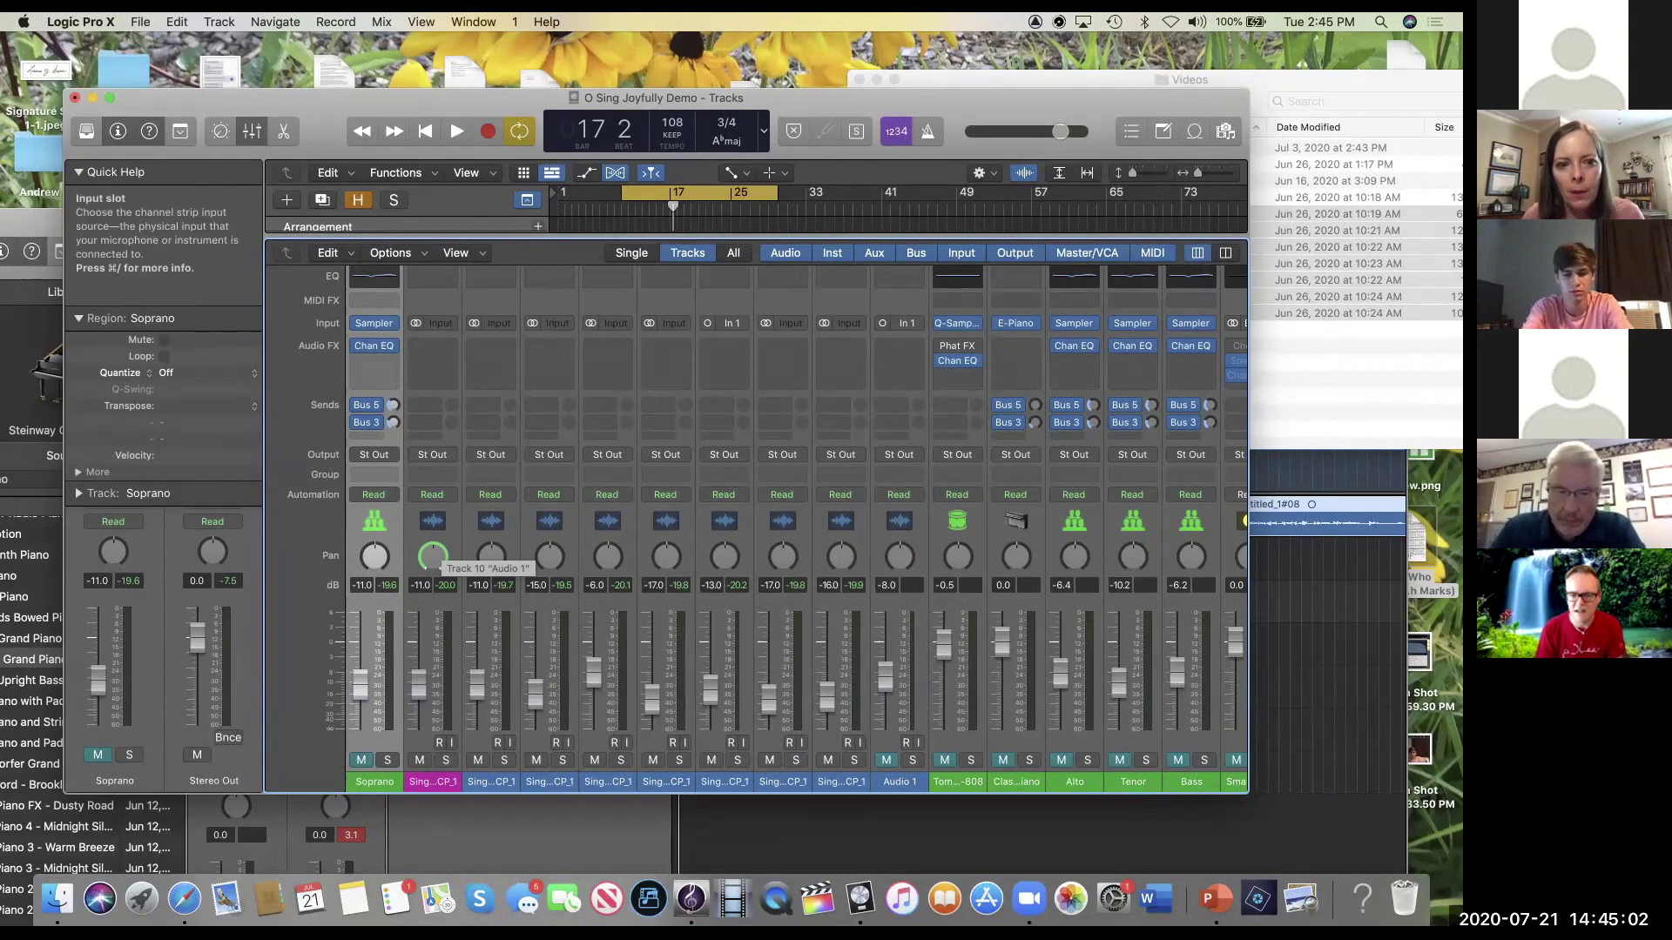
right_click(491, 559)
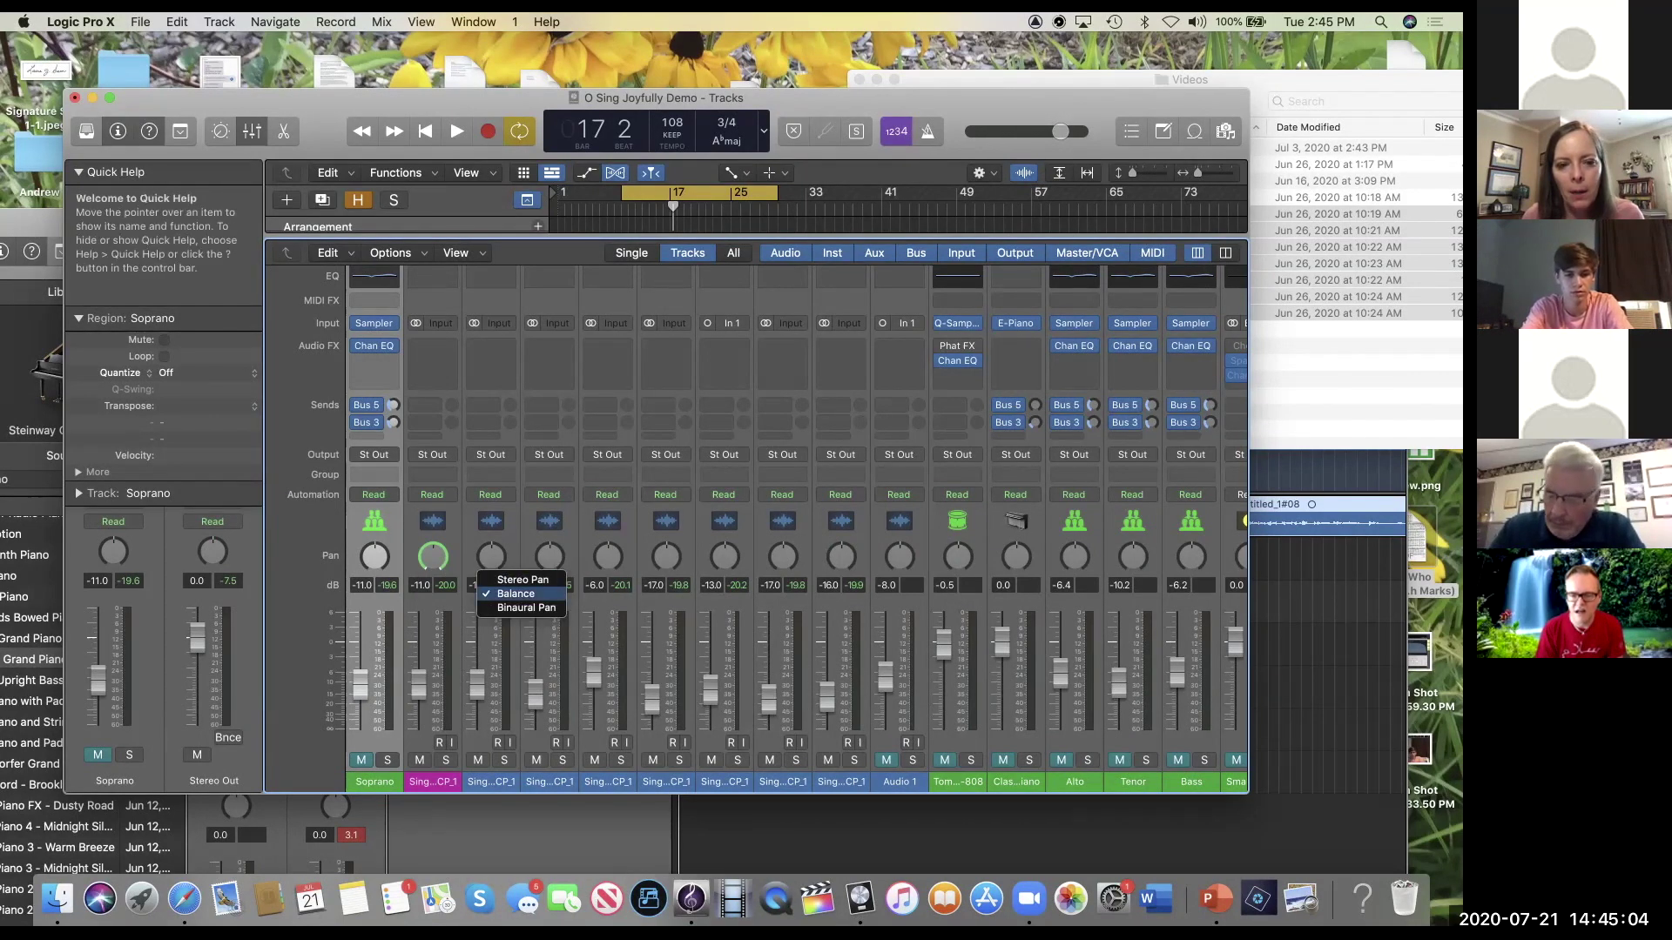
click(522, 580)
right_click(540, 568)
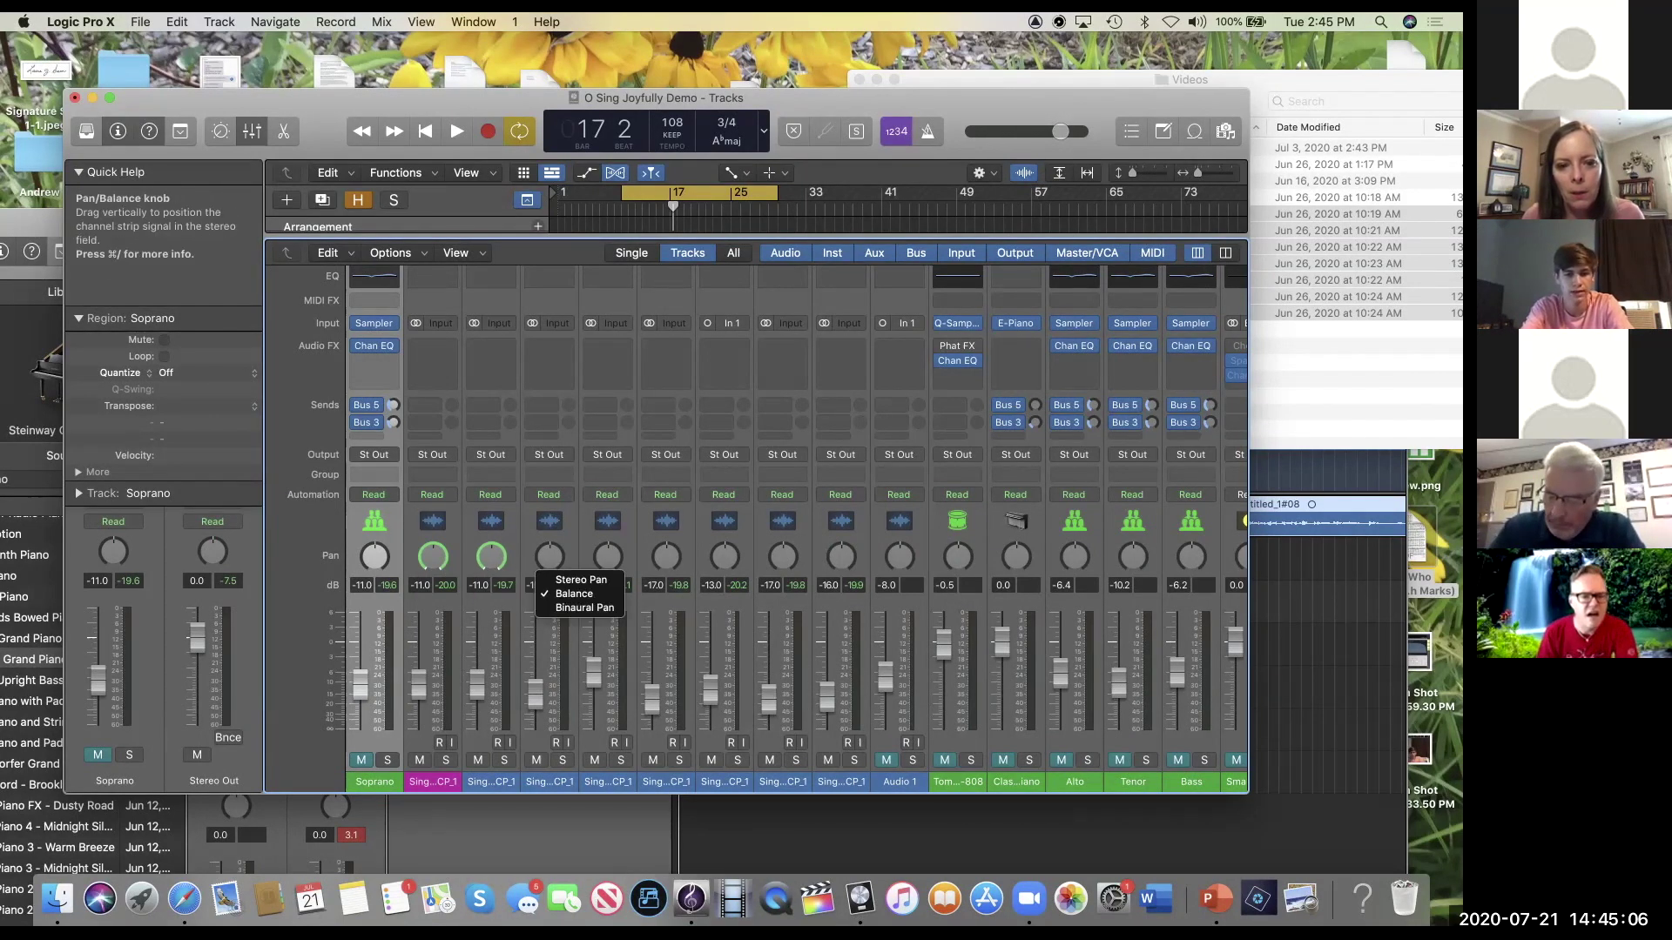
click(581, 580)
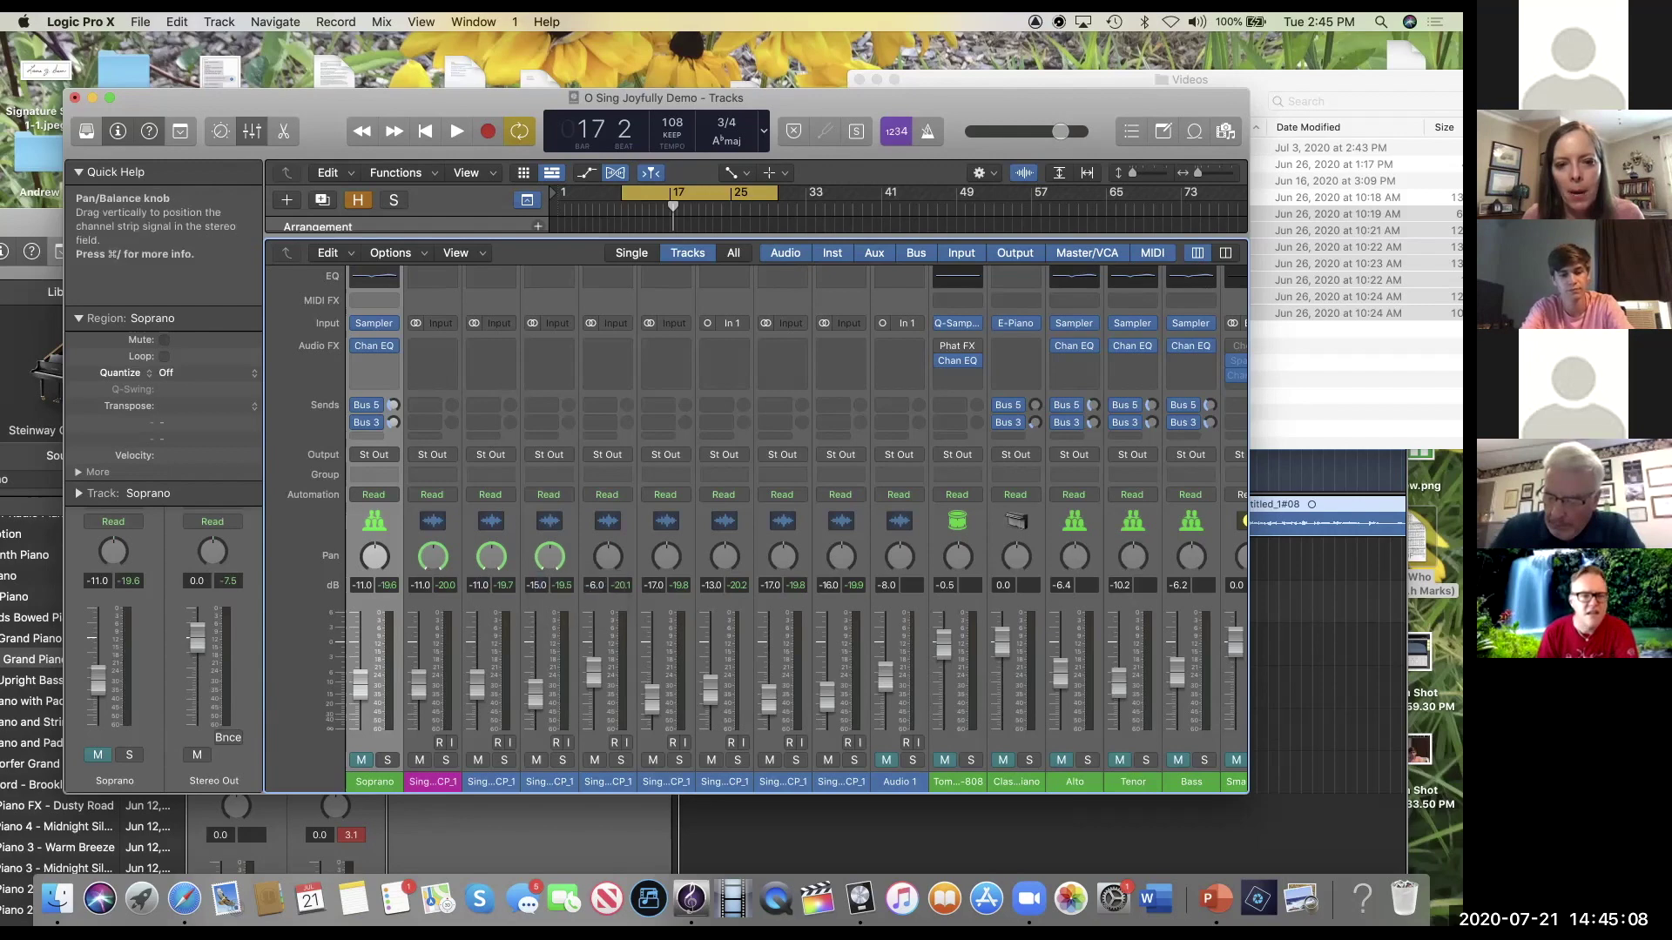
right_click(599, 568)
click(640, 580)
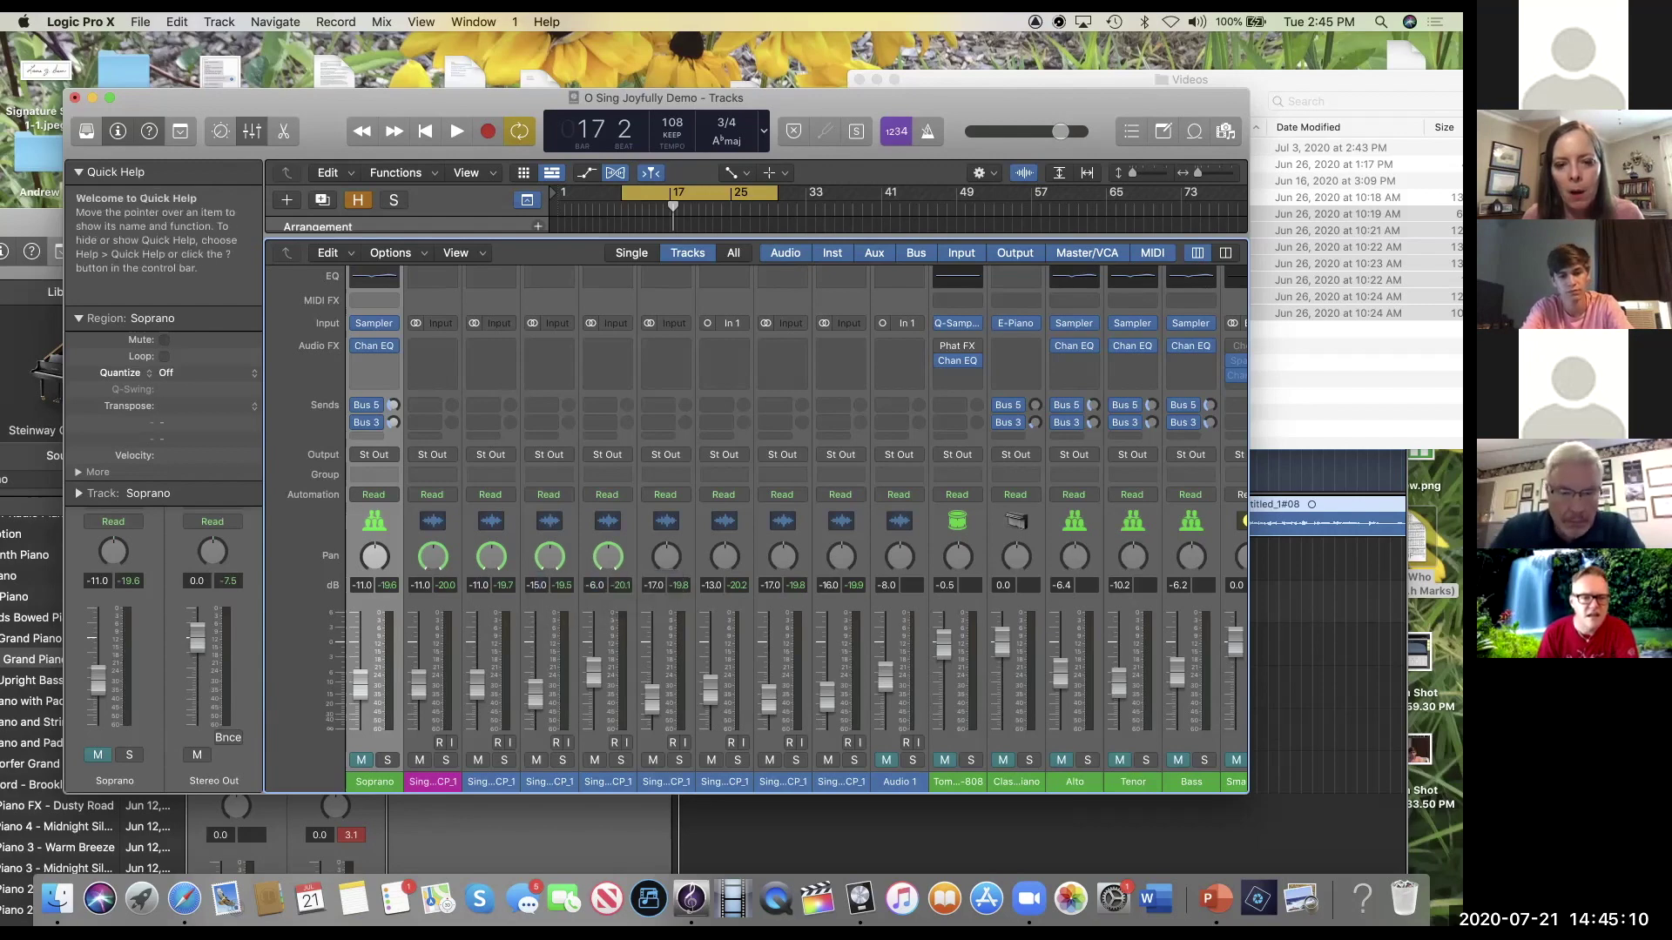
right_click(659, 567)
click(698, 580)
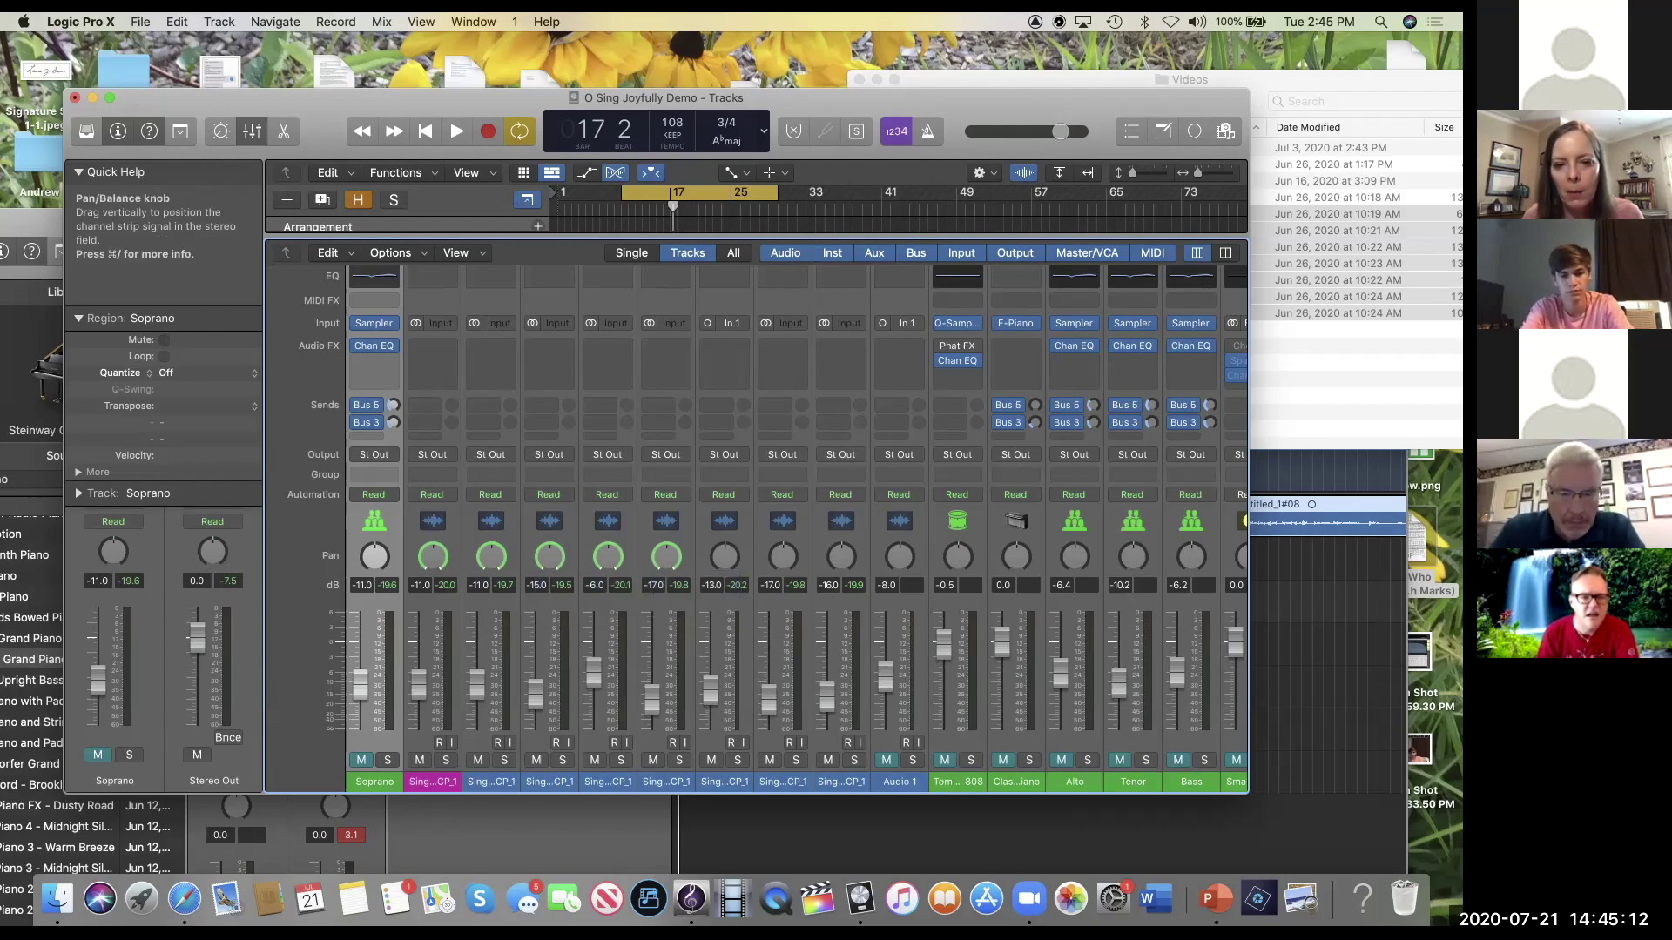
Step: Check the pan modes offered for Singer 3FCP_1, and switch Singer 2FCP_1 and Singer 1FCP_1 to Stereo Pan
right_click(717, 568)
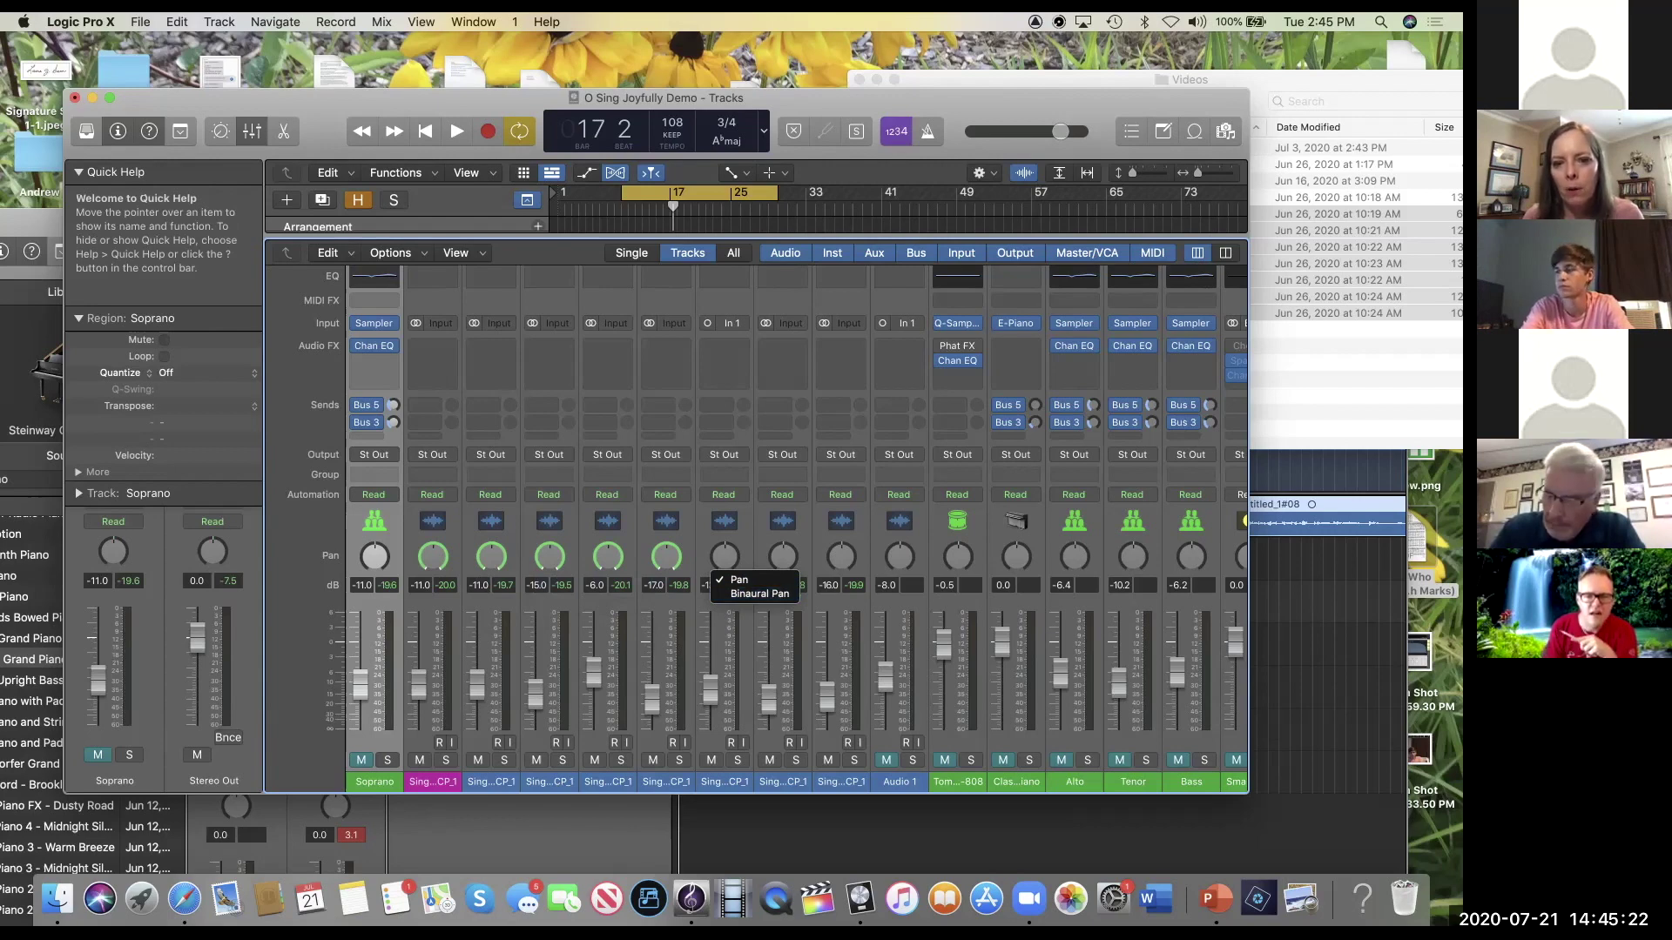
click(783, 557)
right_click(783, 557)
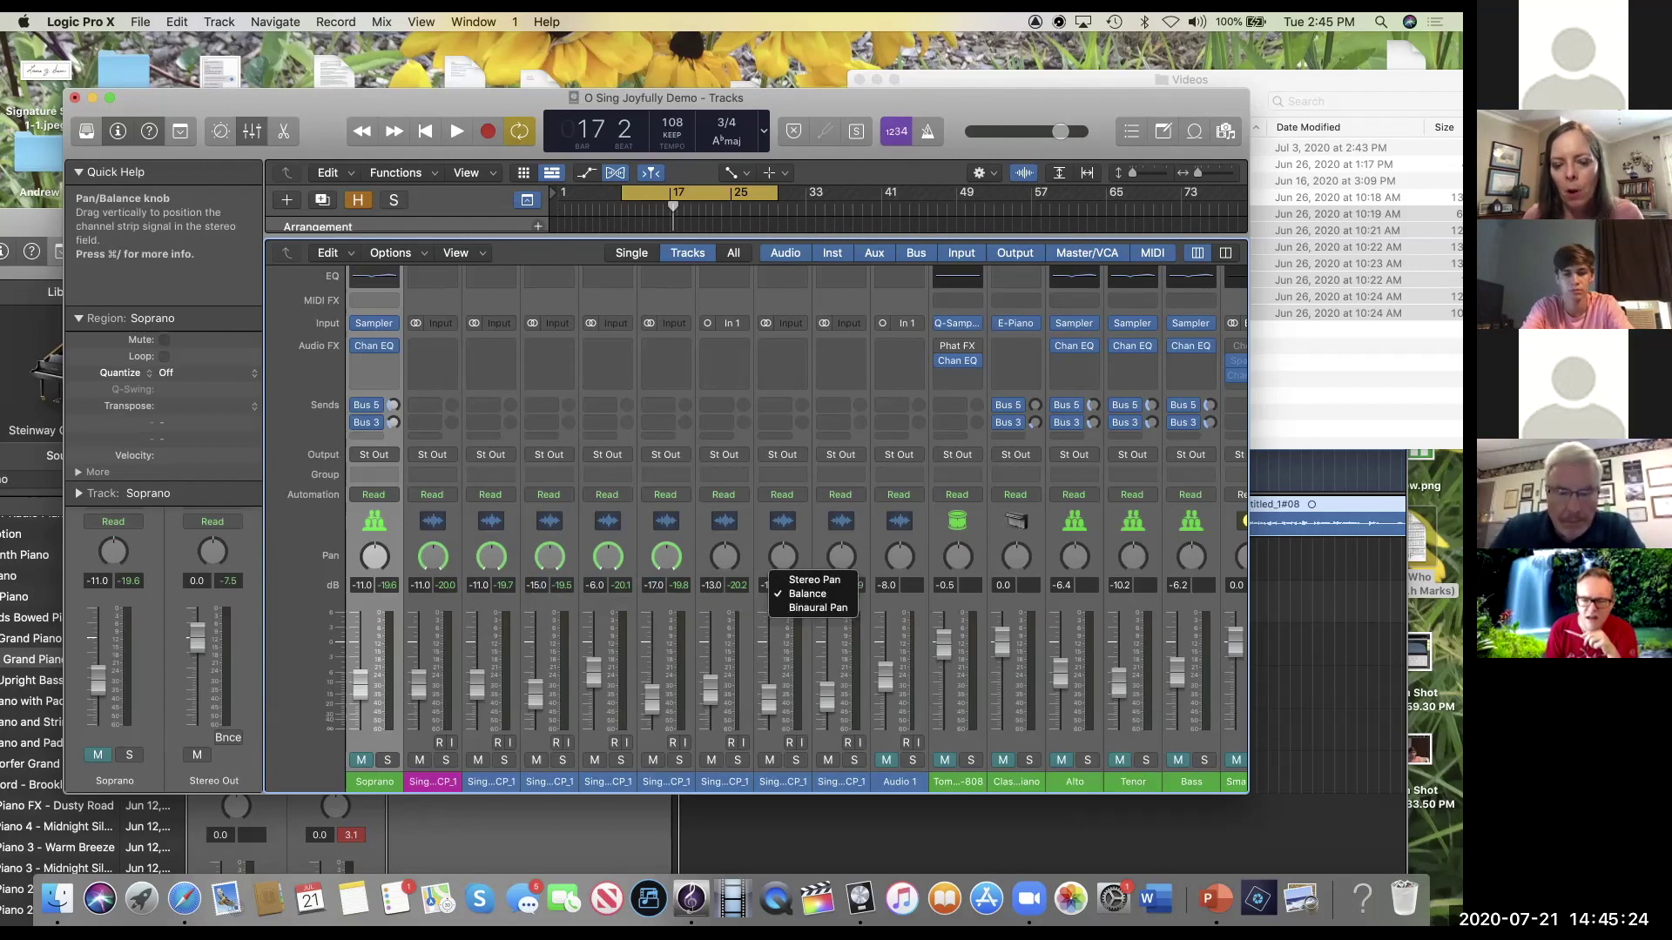
click(814, 579)
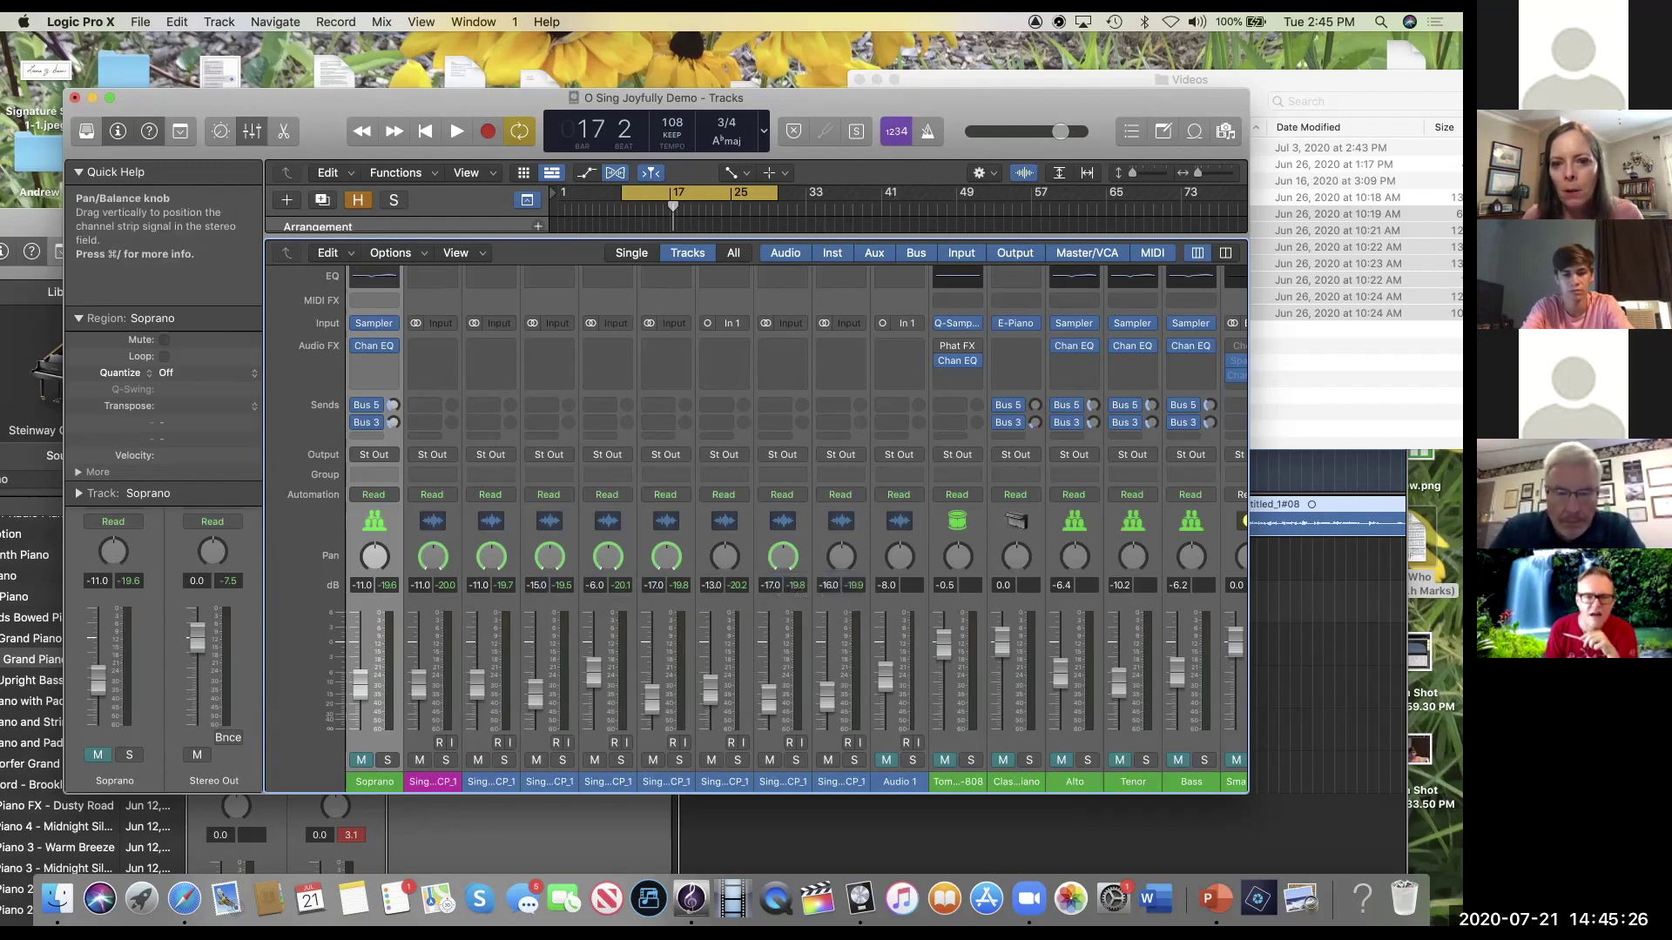
right_click(841, 557)
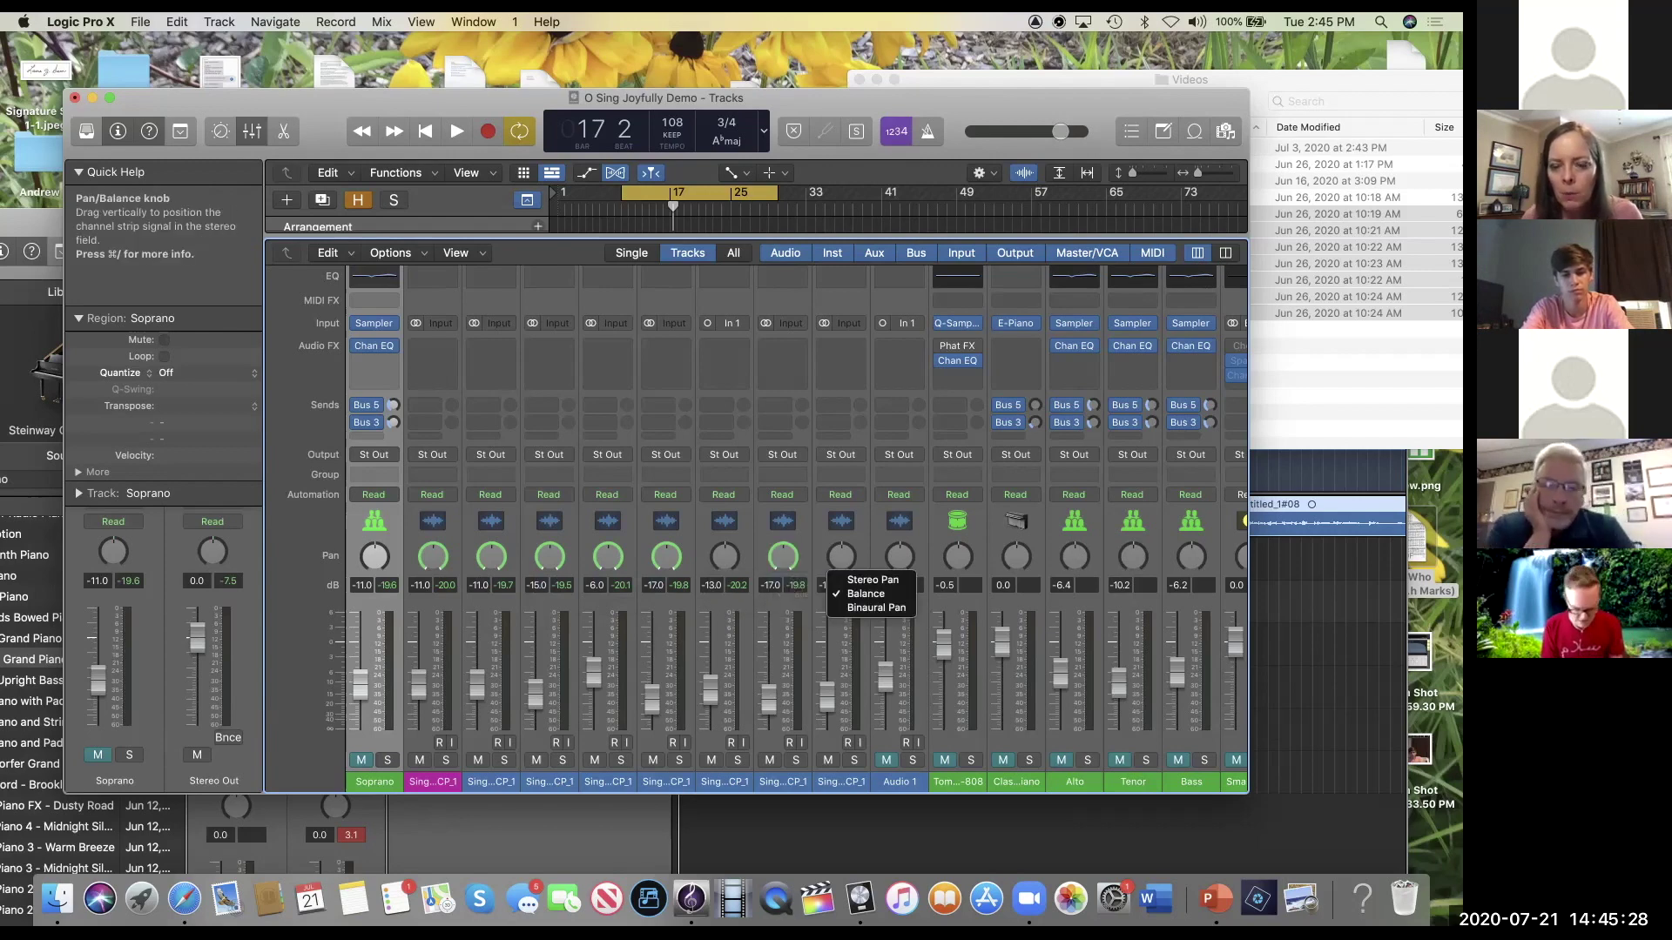
click(872, 580)
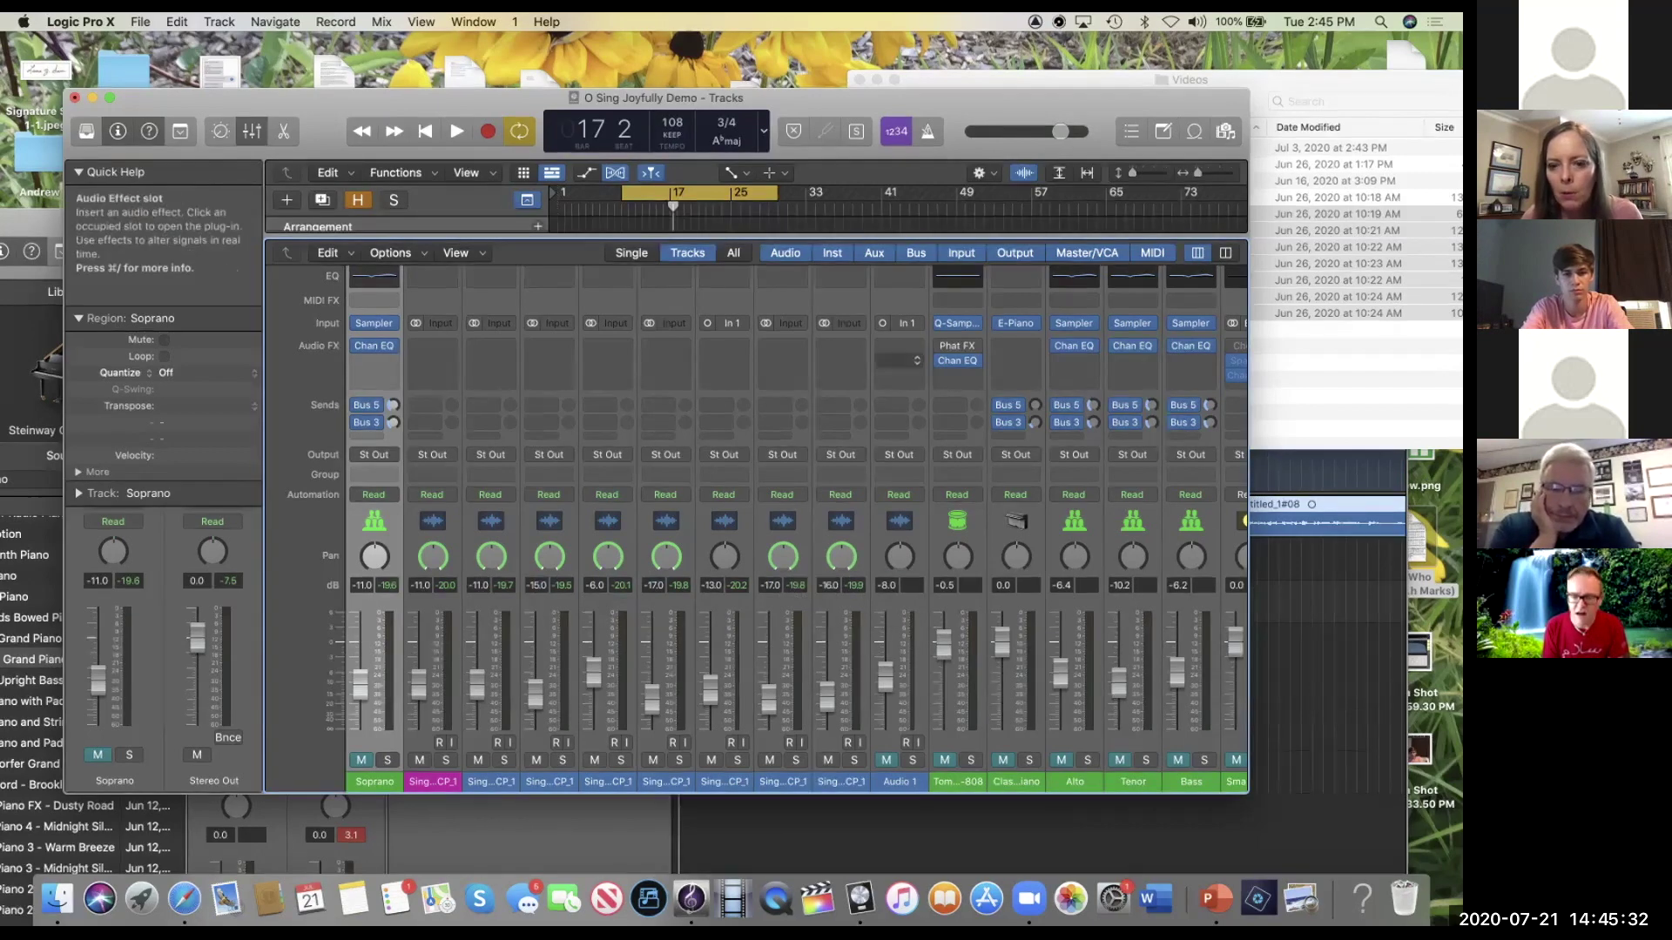
Step: Keep the Audio 1 channel in Pan mode and pan it to about +18
right_click(896, 562)
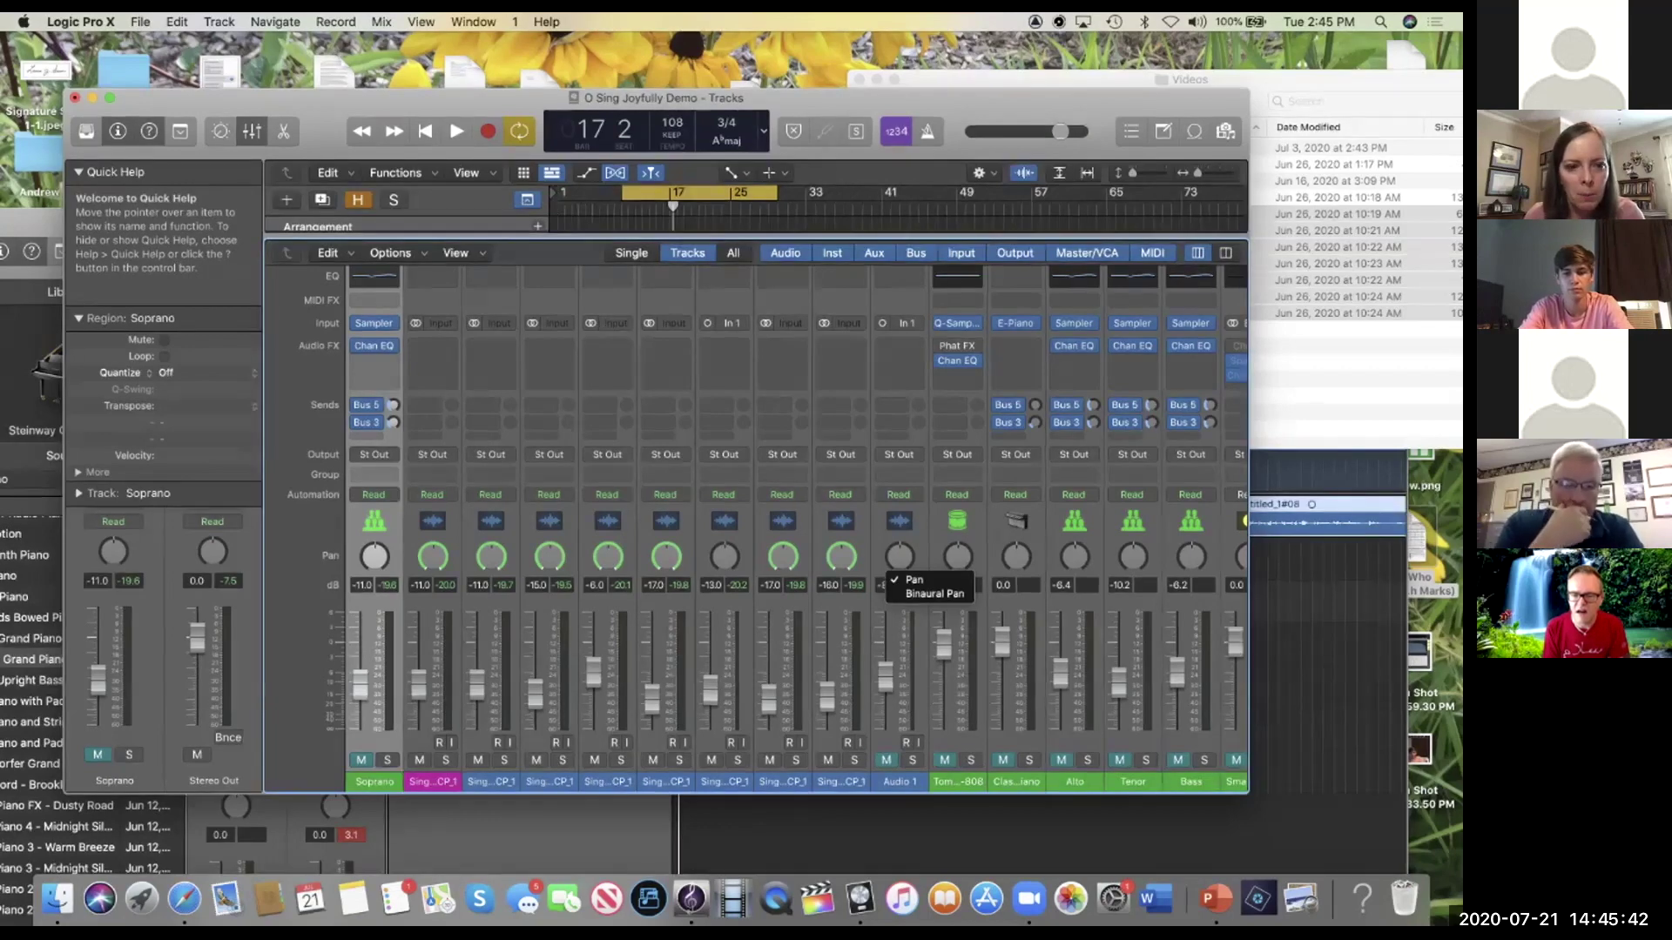
click(913, 580)
drag(899, 556, 899, 540)
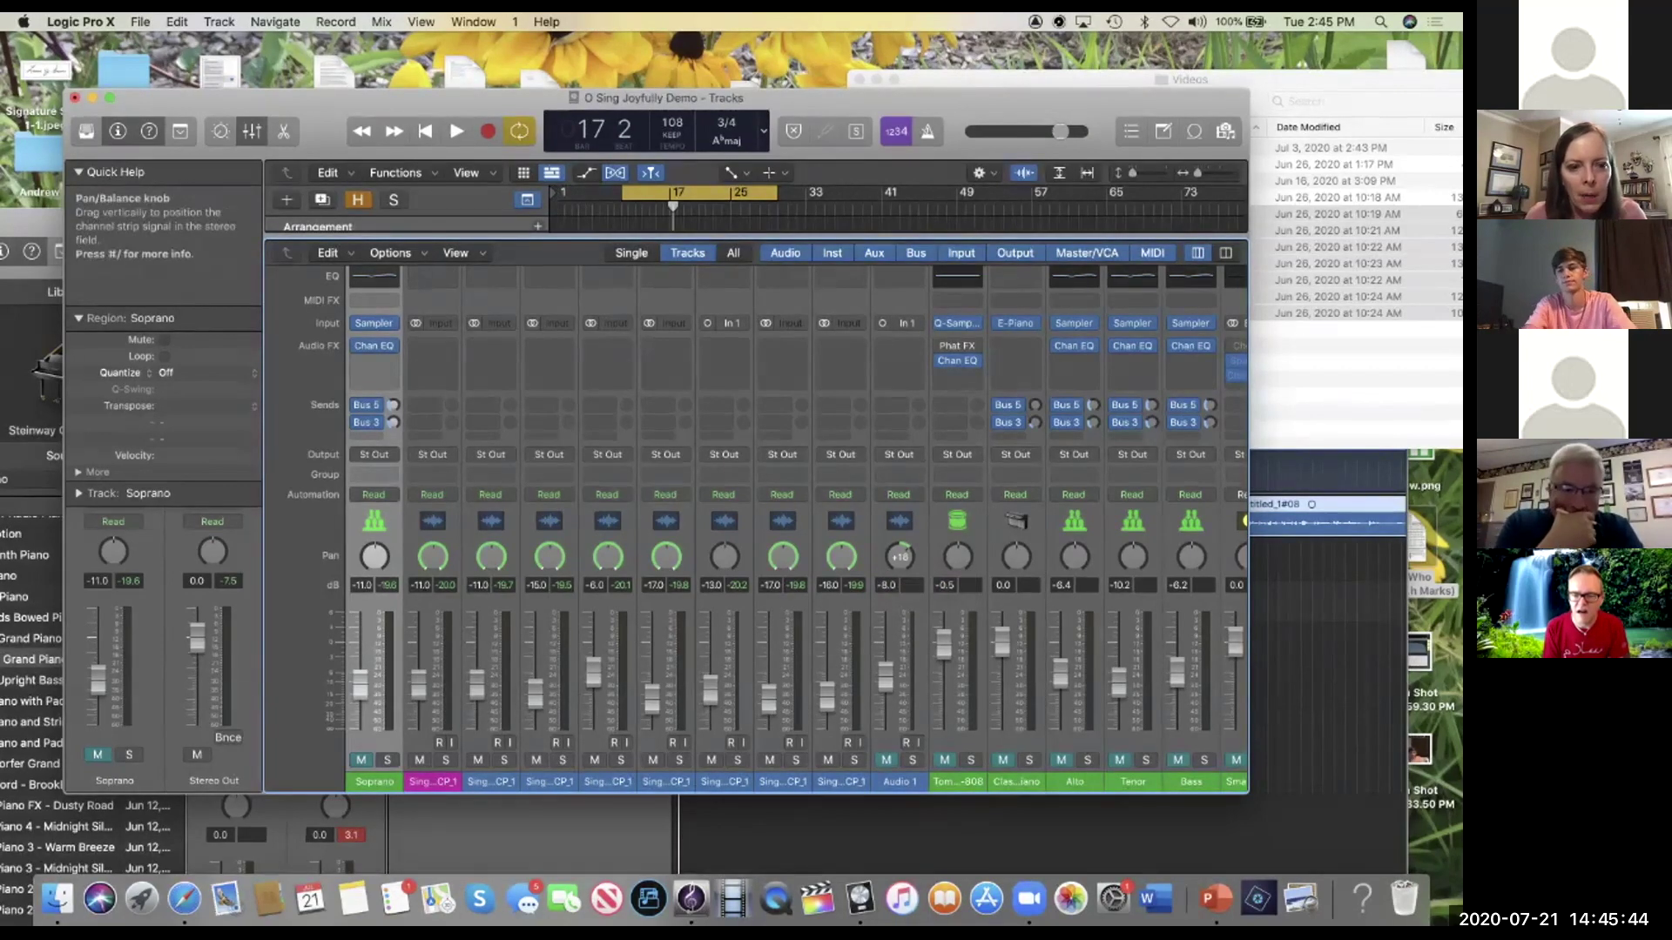
Step: Pan the Soprano channel to +11 and the Singer 8FCP_1 channel to −11
drag(375, 556, 375, 547)
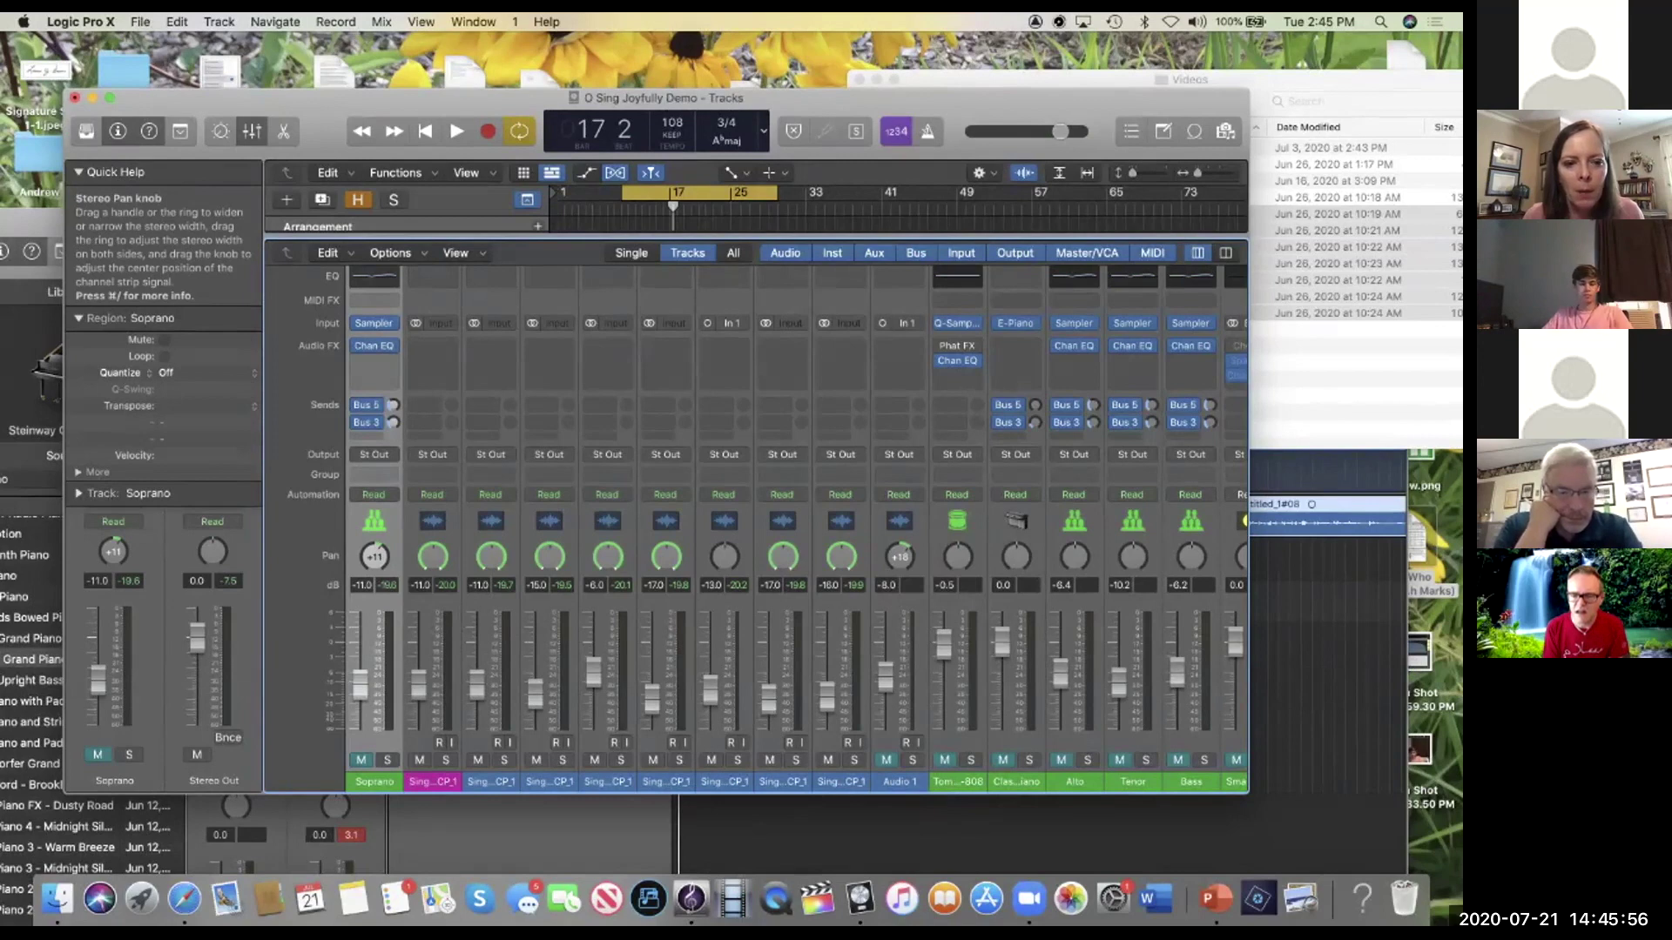
drag(432, 557, 433, 555)
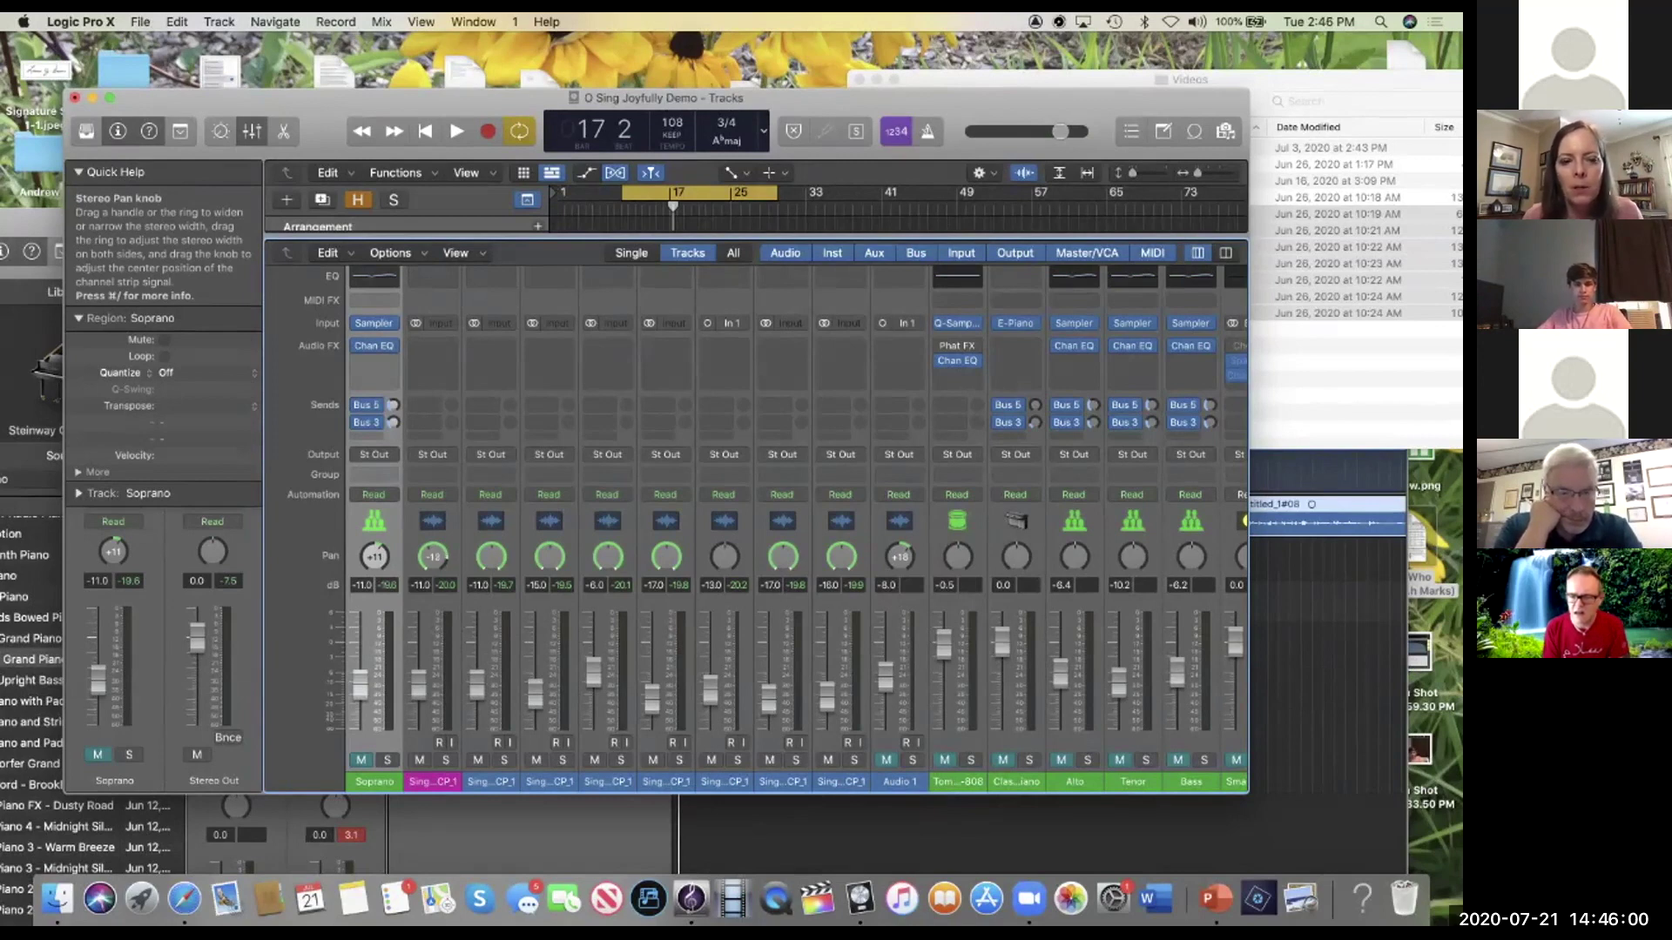
drag(432, 557, 432, 556)
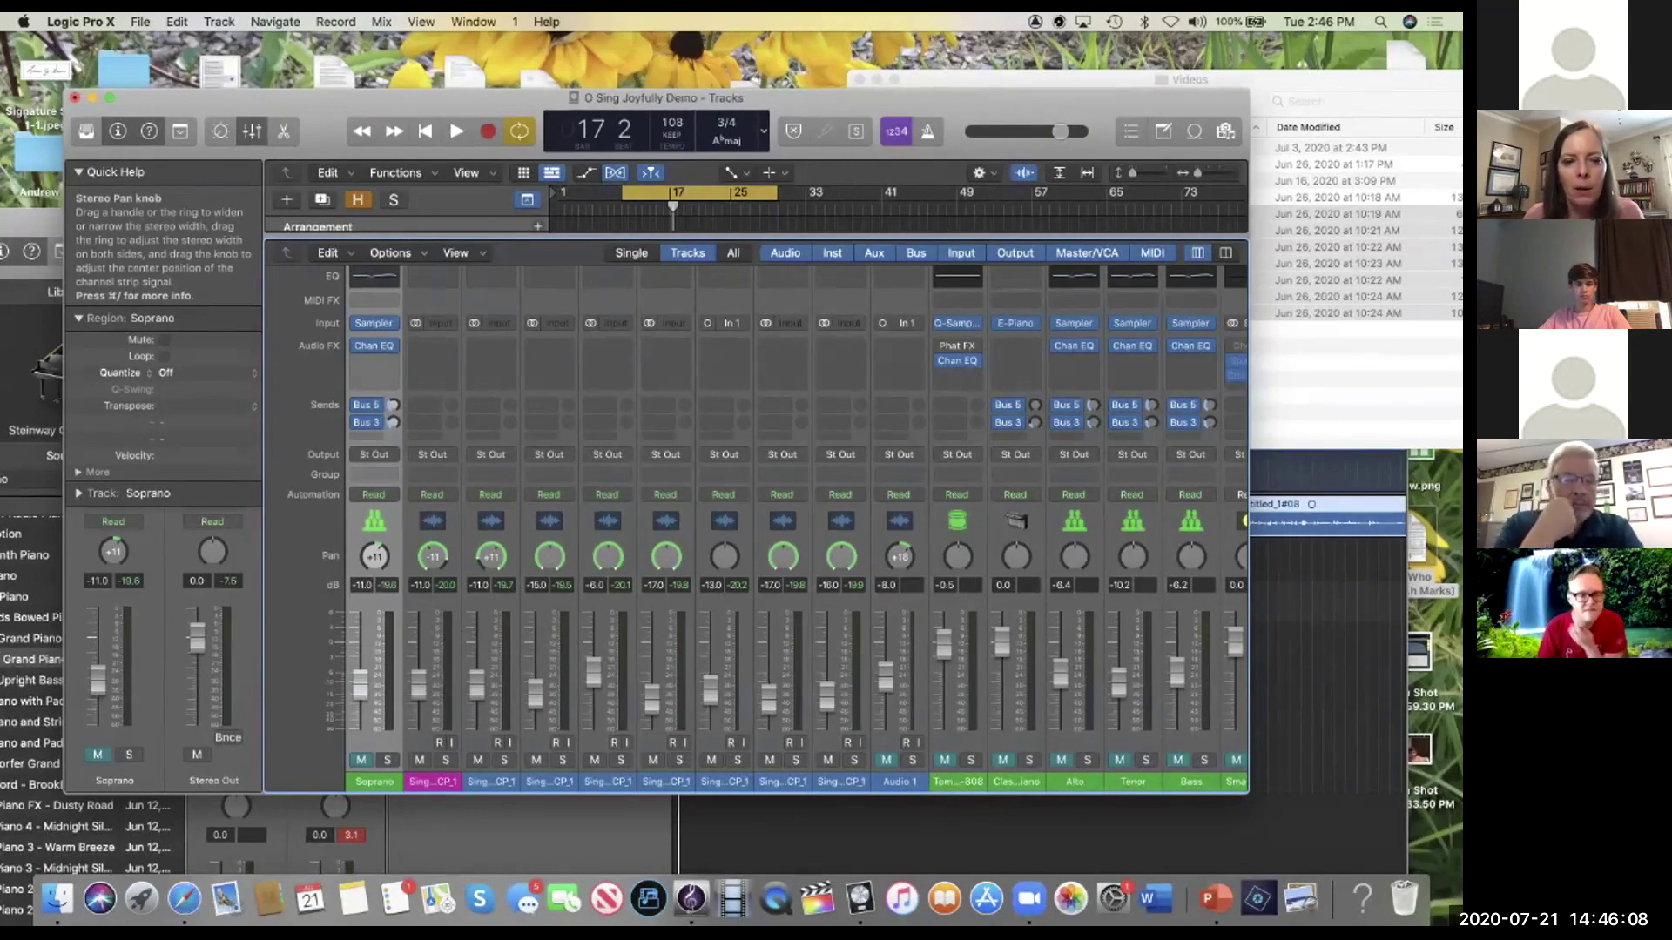
Step: Pan Singer 7FCP_1 to +32, 6FCP_1 to −25, 5FCP_1 to +17, 4FCP_1 to −20, 3FCP_1 to +17, 2FCP_1 to −9, 1FCP_1 to +6 and Audio 1 to −14
drag(491, 558, 491, 535)
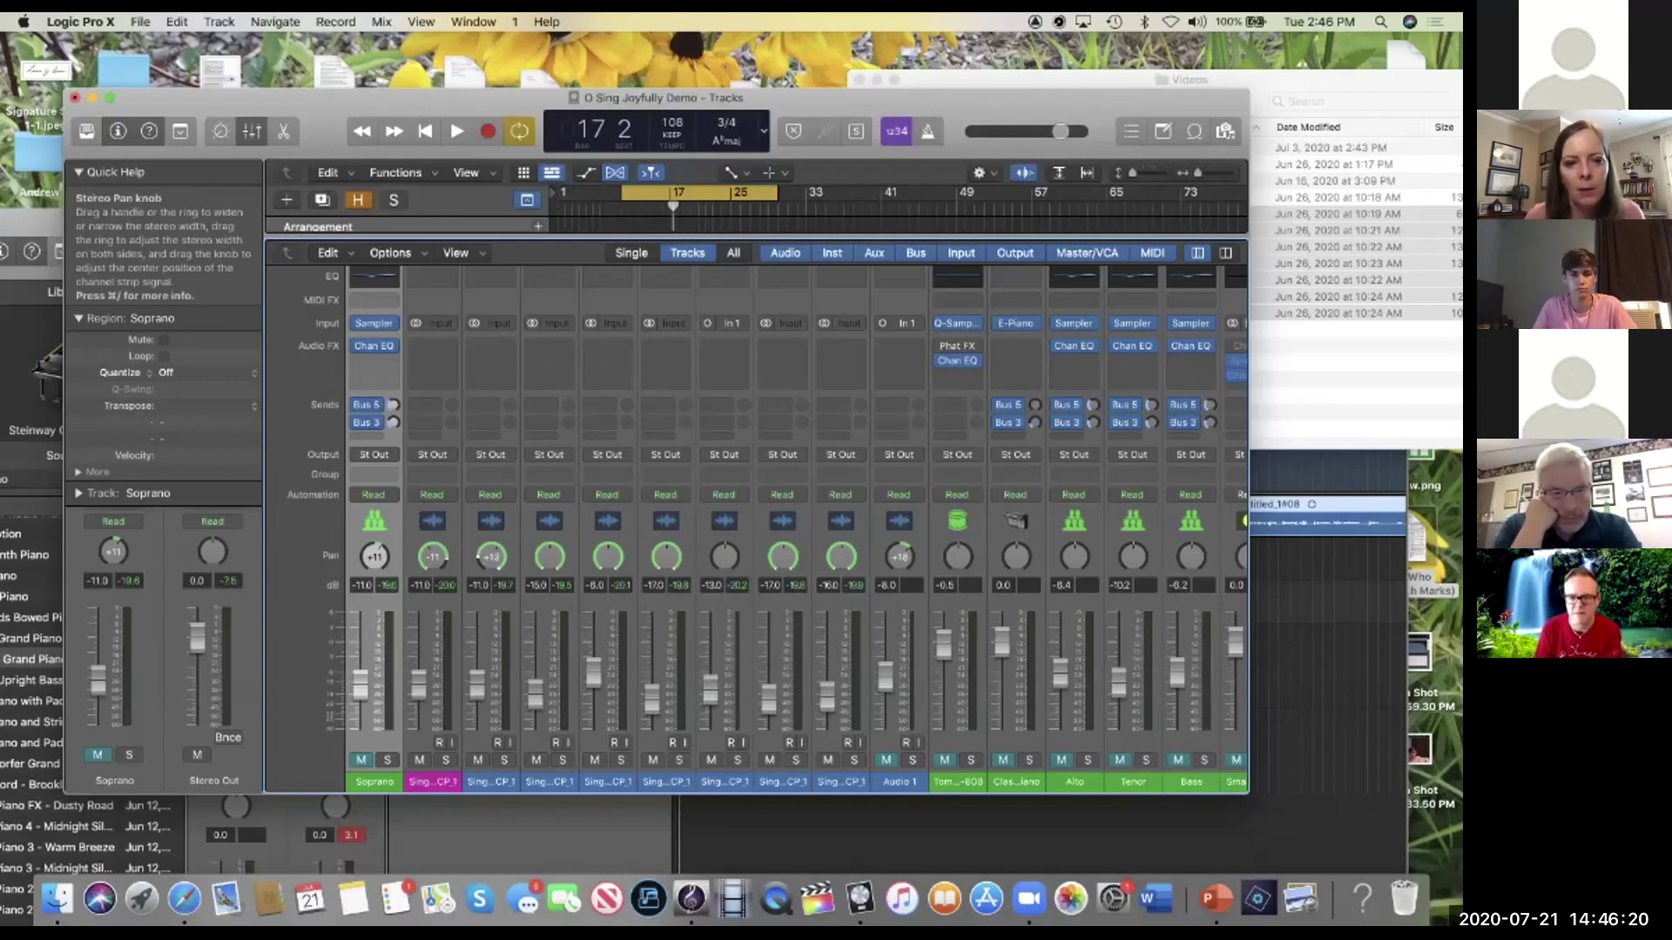
drag(491, 555, 608, 544)
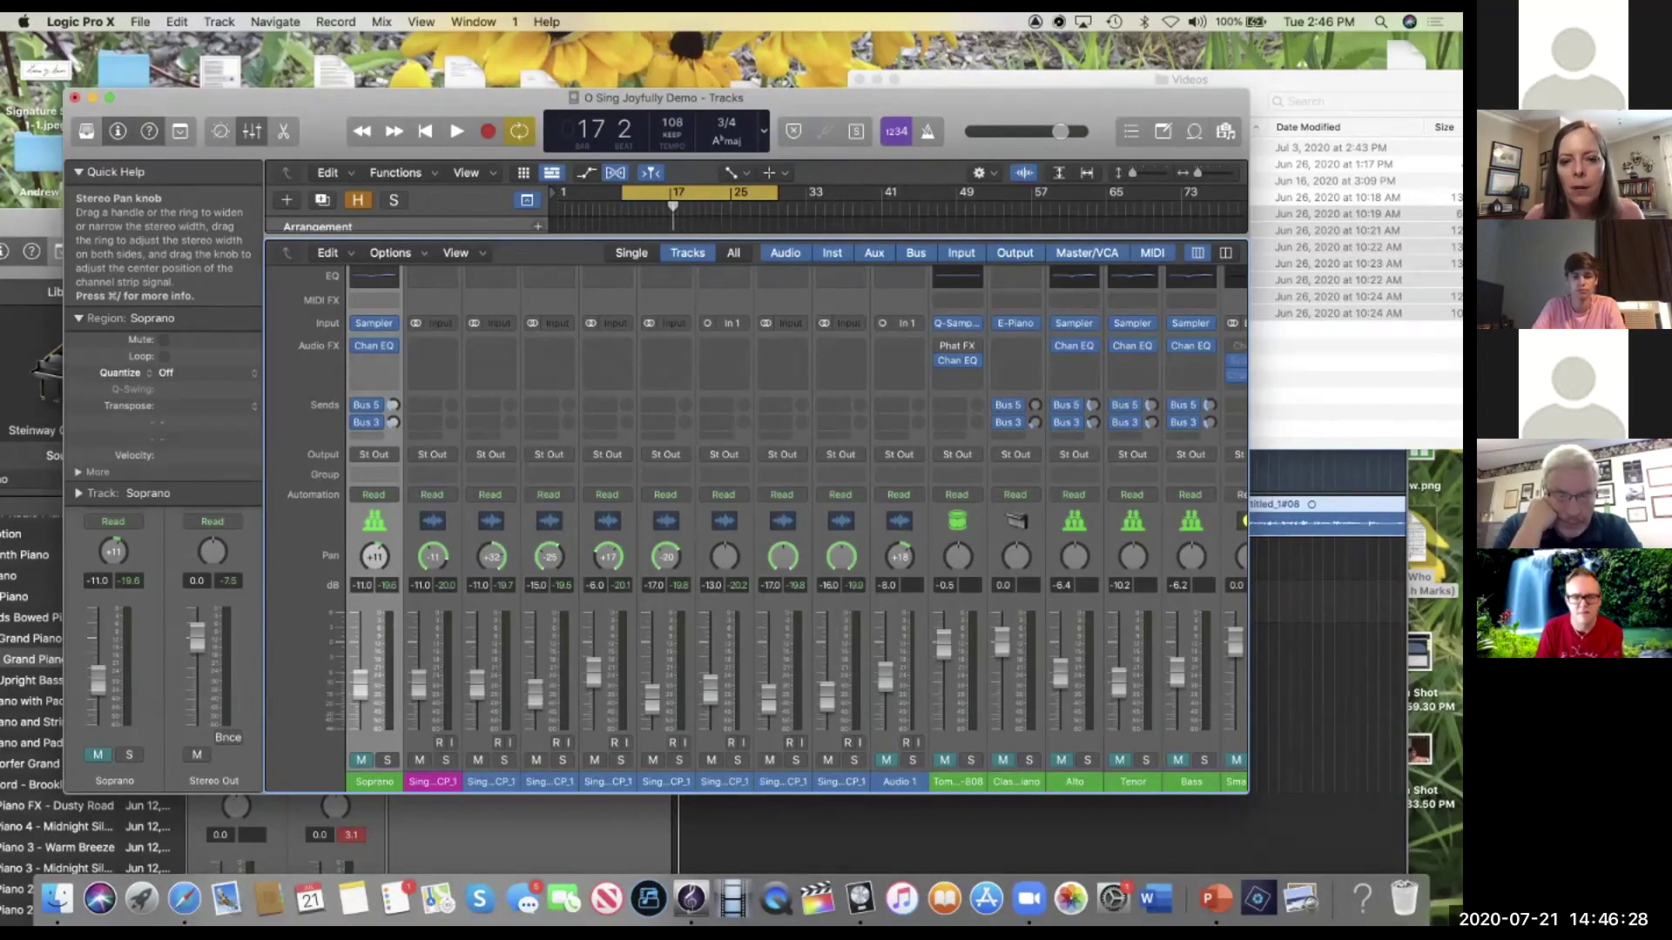
drag(724, 556, 840, 554)
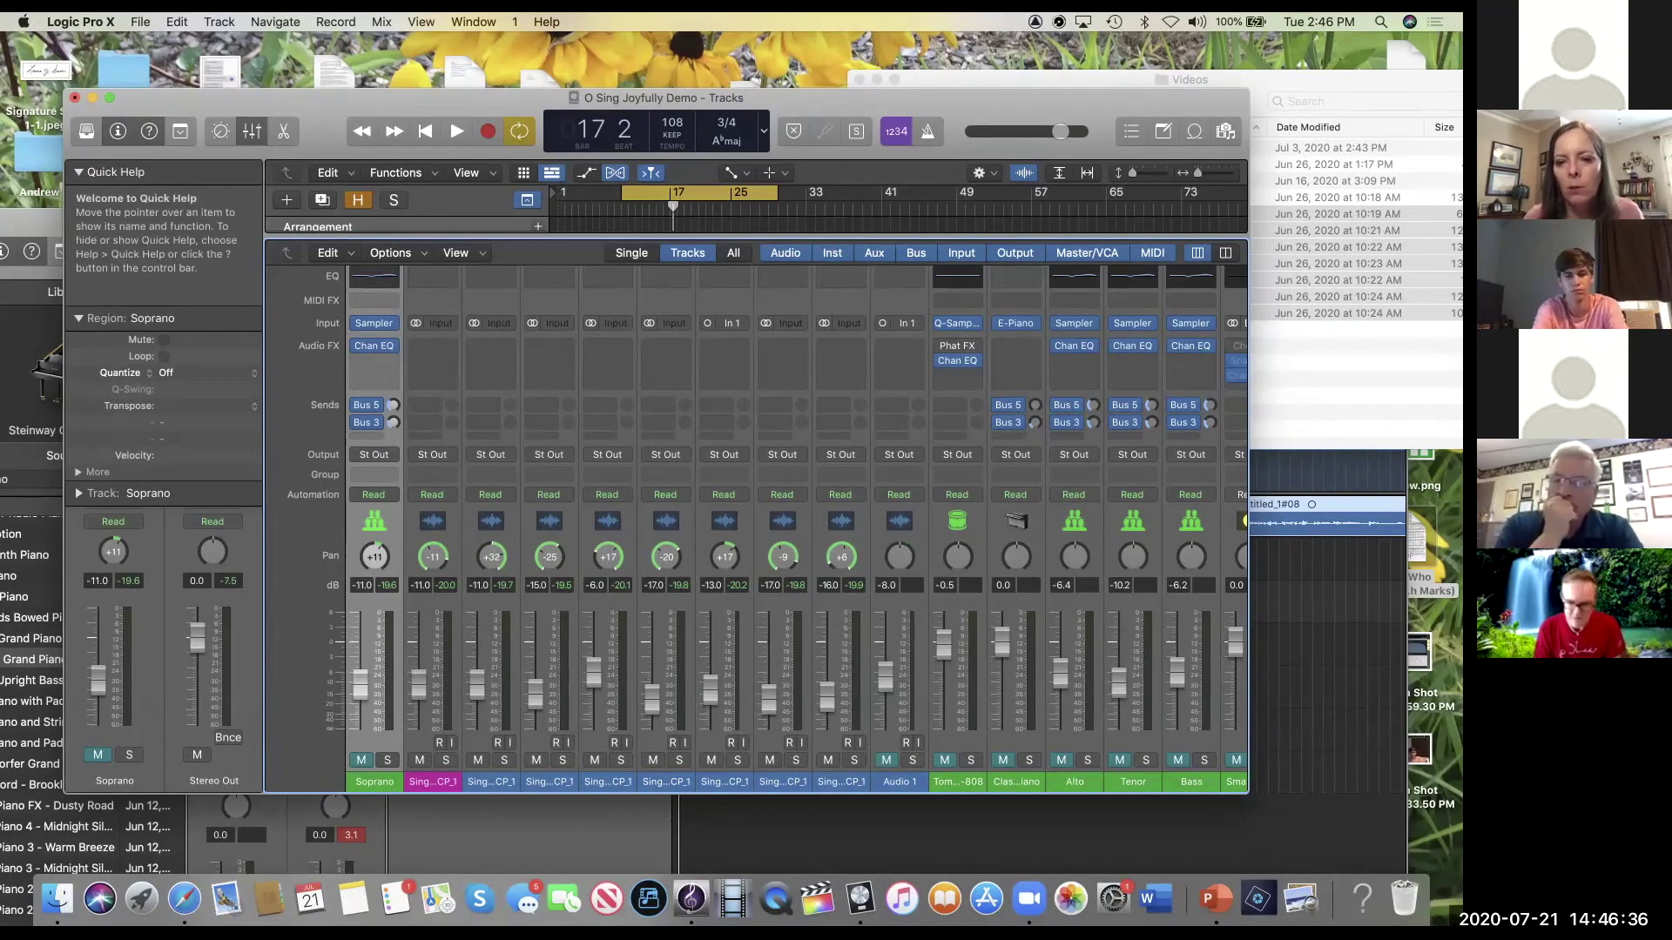
drag(899, 556, 900, 558)
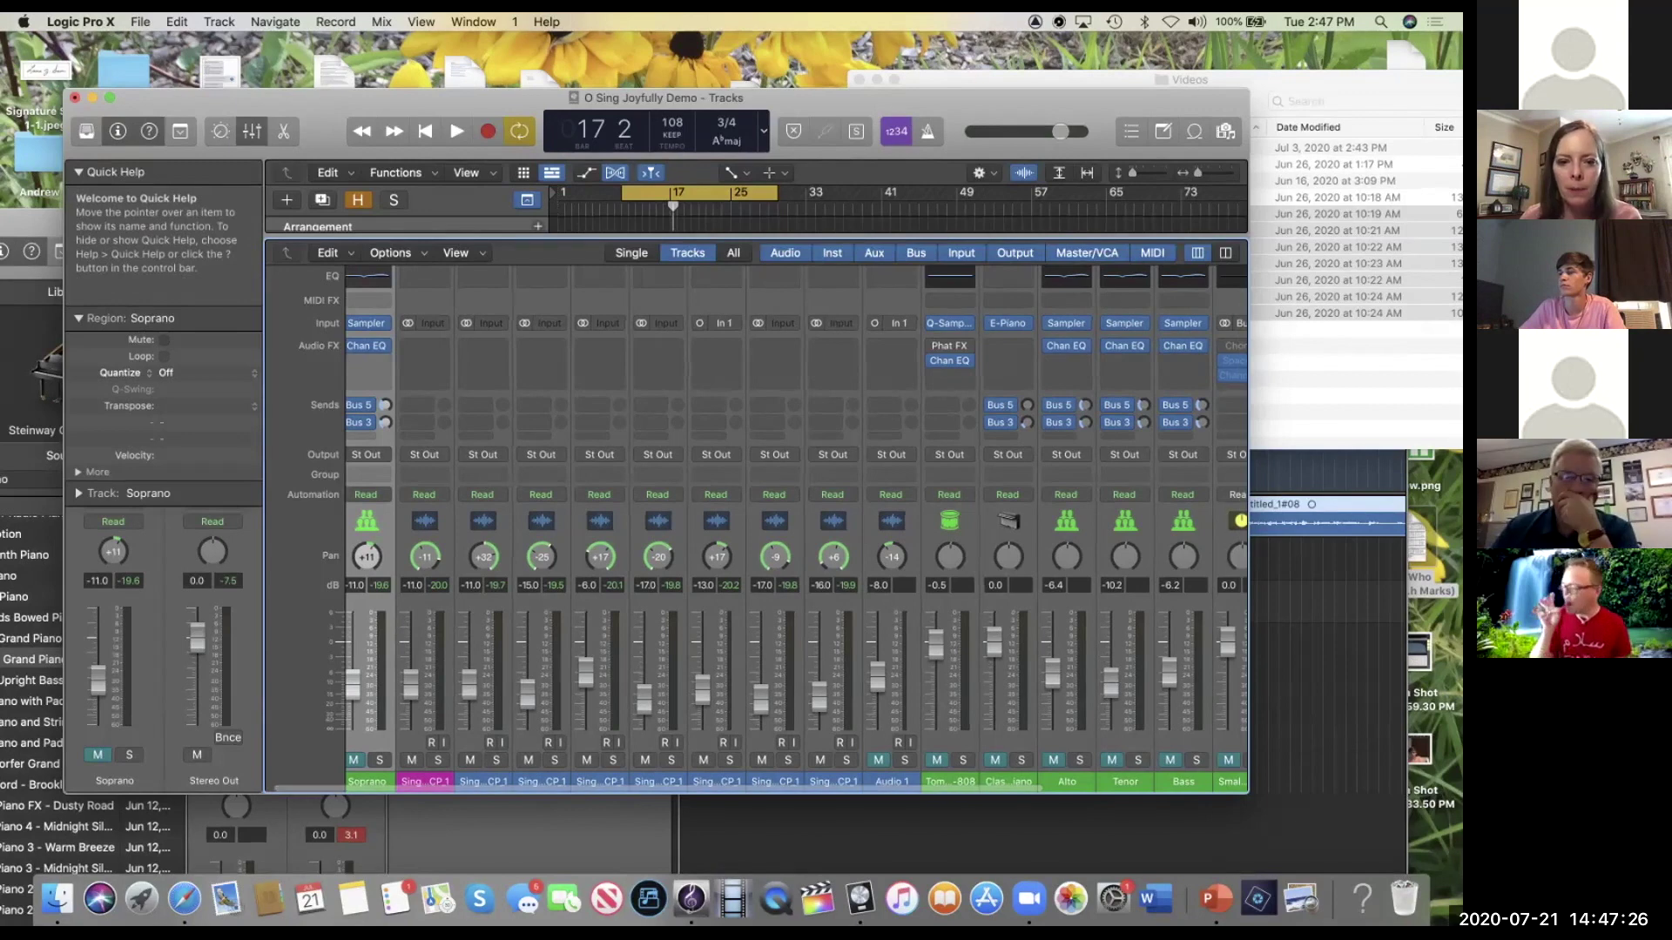
Step: Play the panned mix from the start of the cycle region and stop playback at bar 17
scroll(753, 522, right, 1)
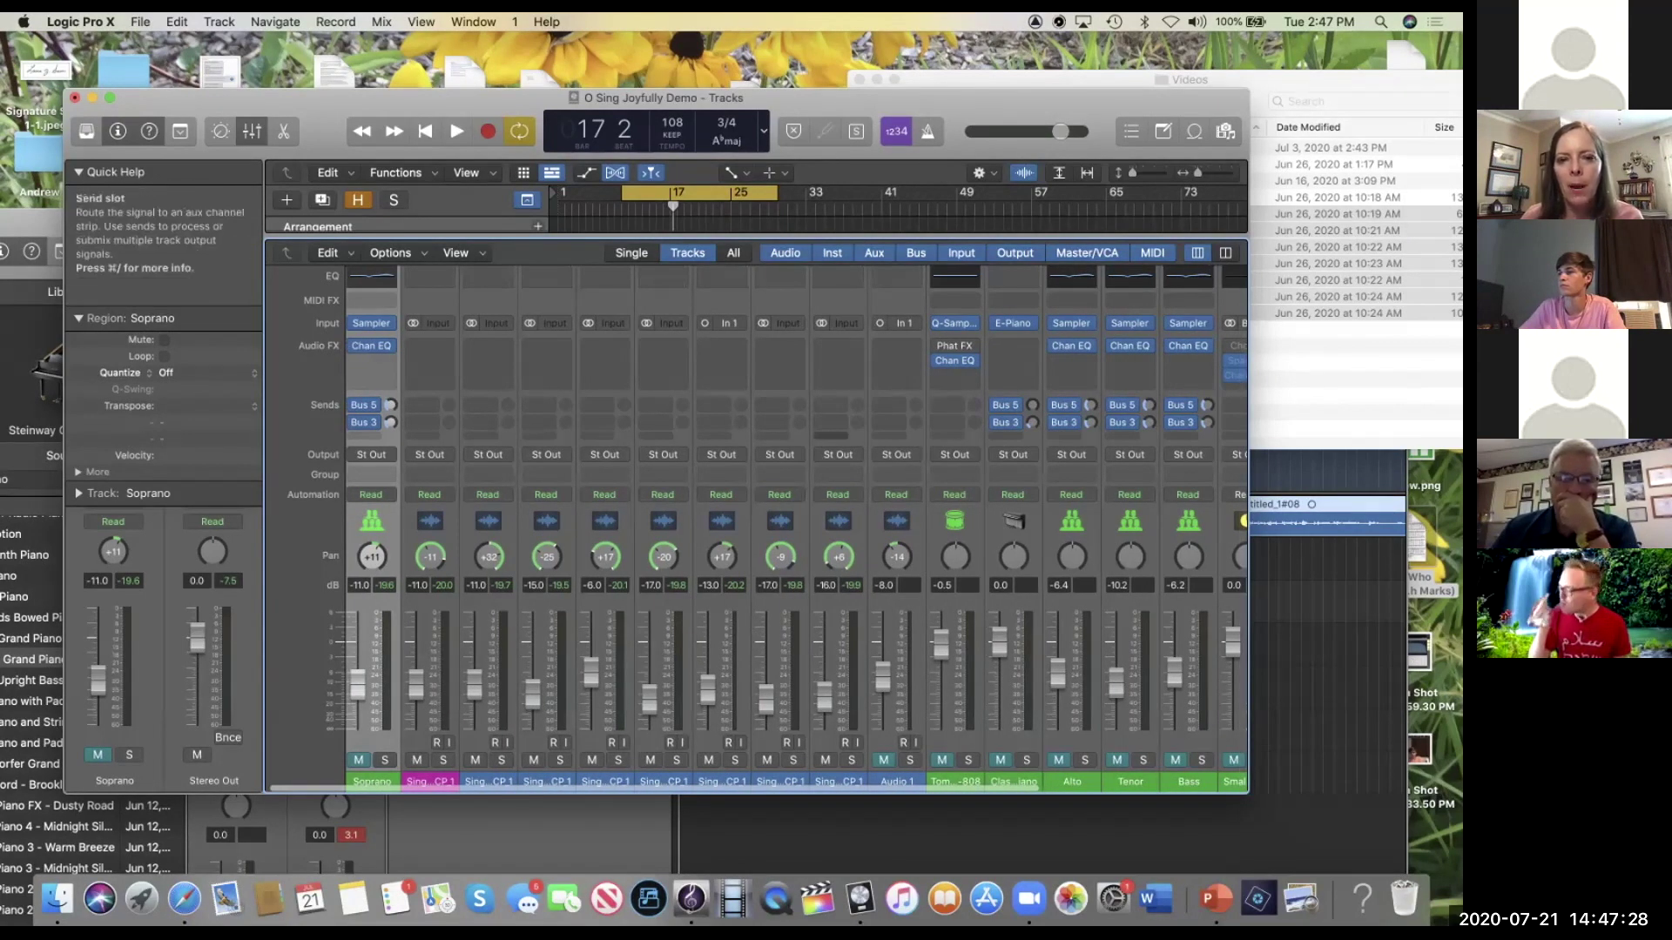
drag(672, 206, 635, 206)
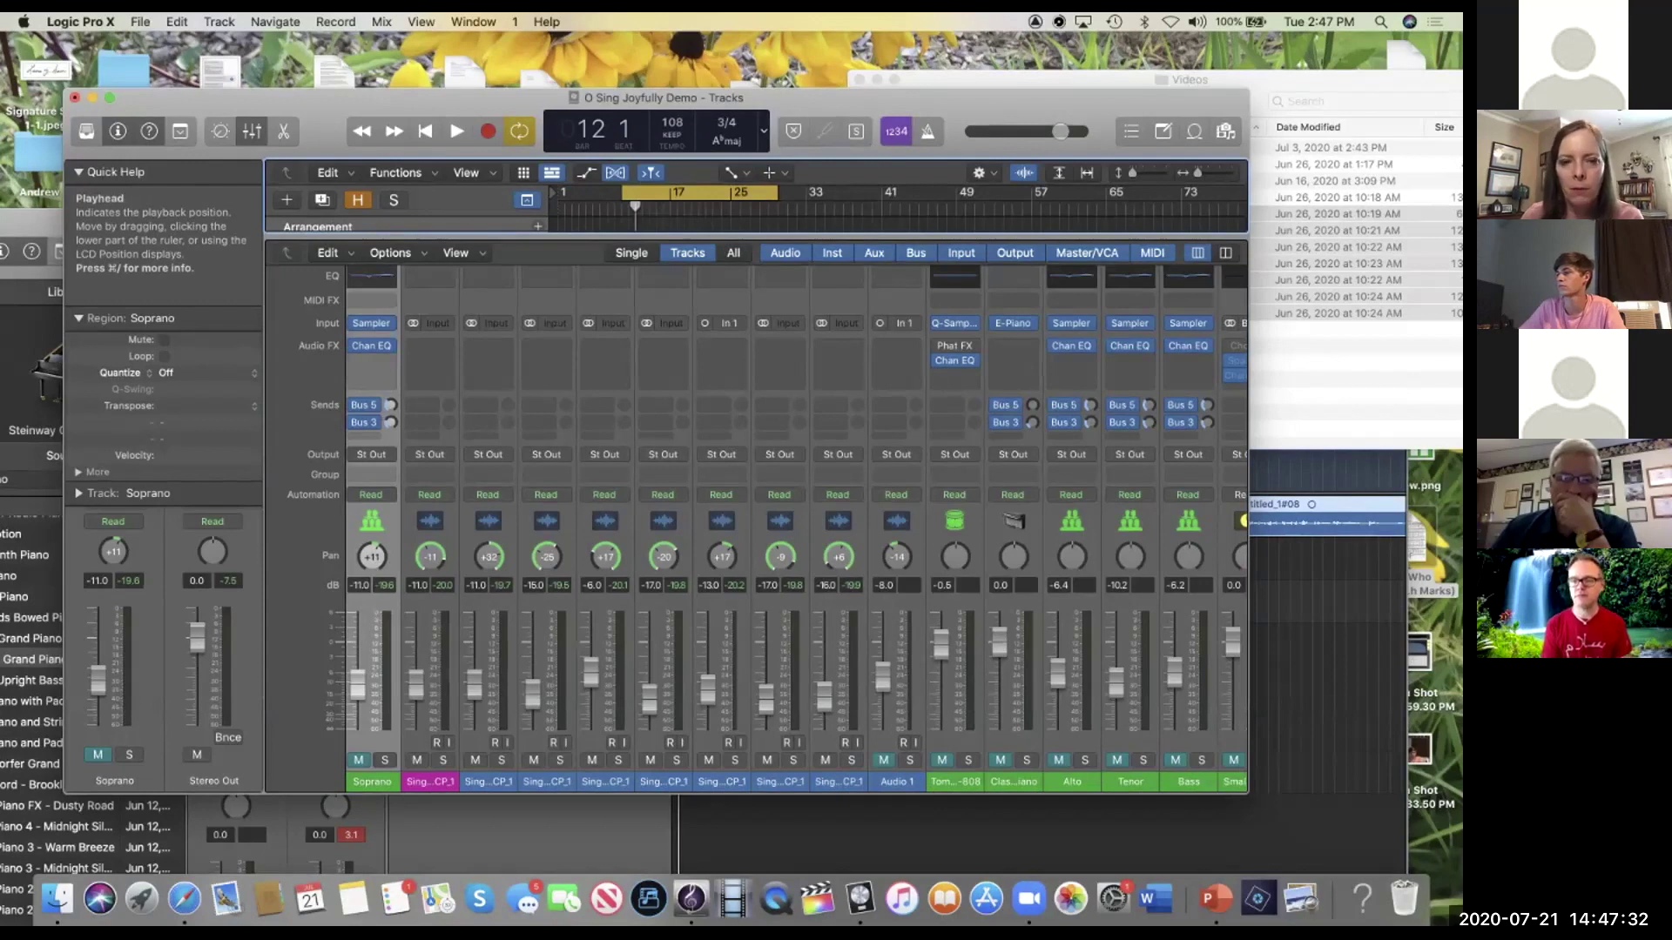
double_click(621, 209)
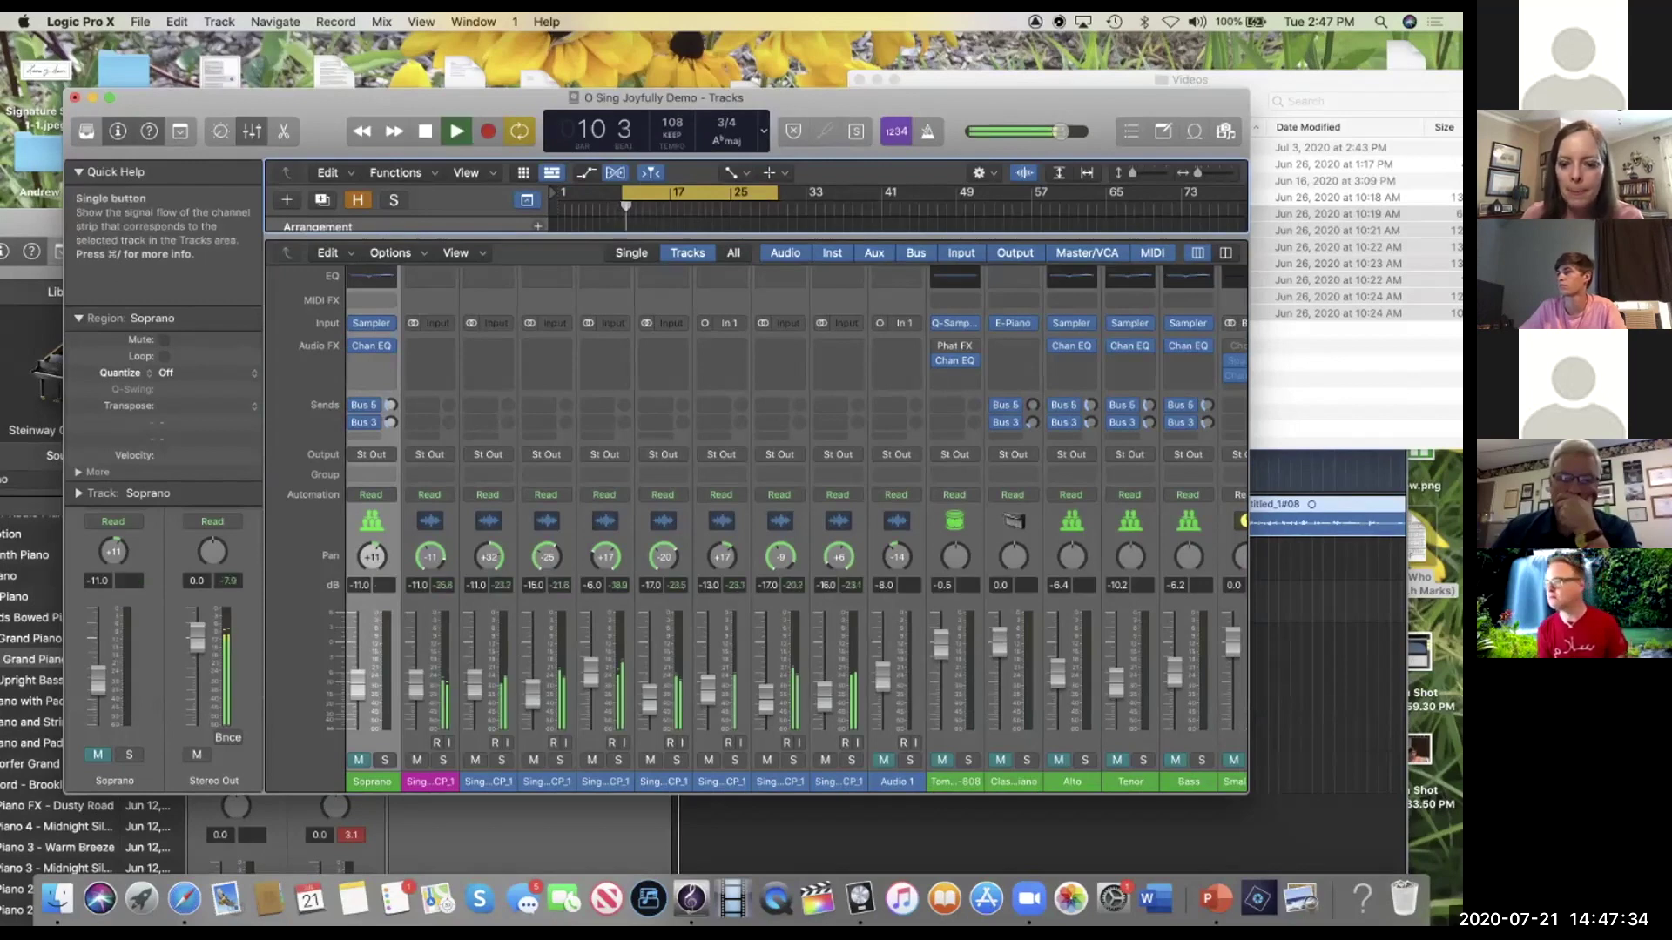
key(XF86AudioRaiseVolume)
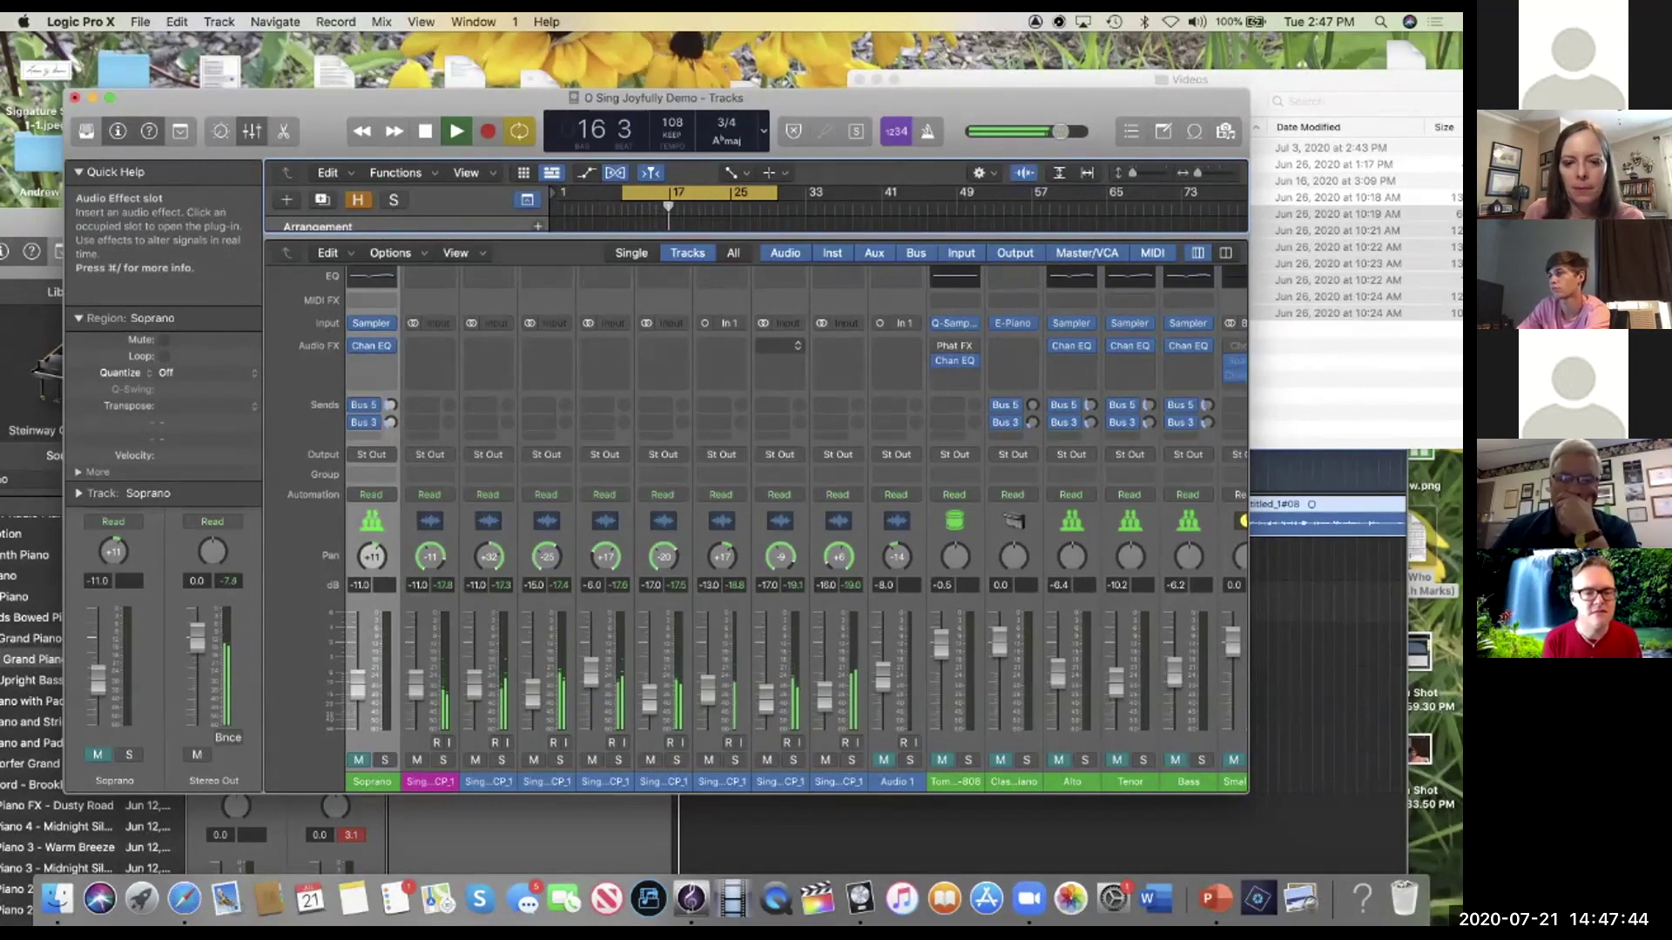
key(space)
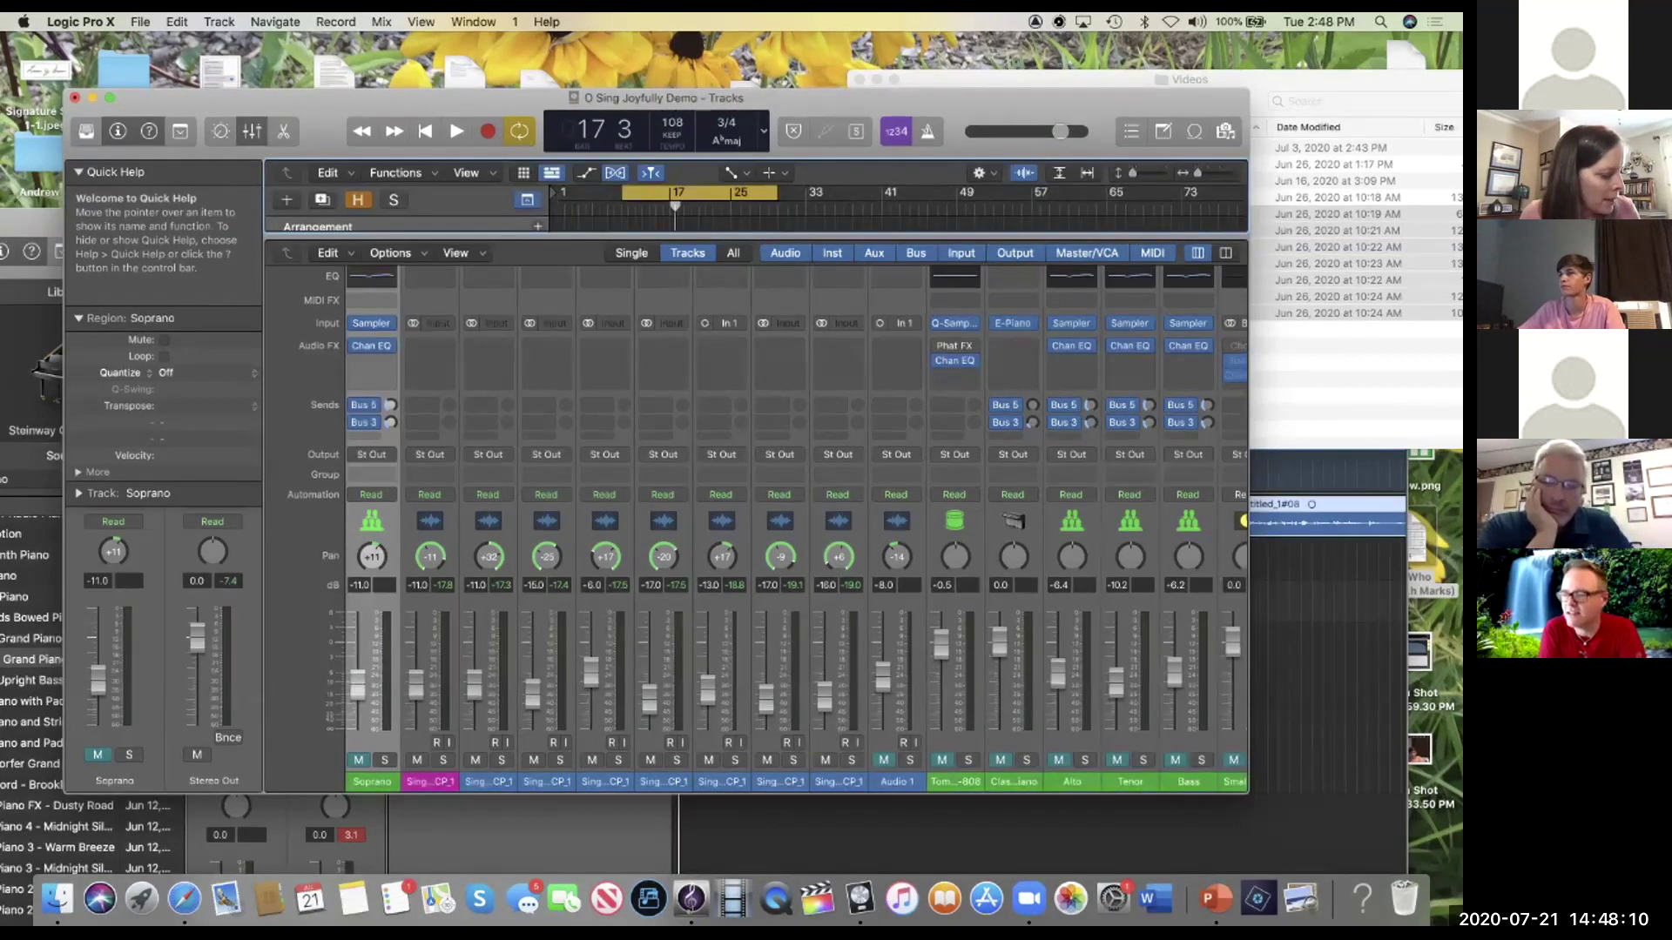
Step: Unmute and solo the Soprano, Audio 1 and Tom…-808 channels, and solo Singer 8FCP_1 as well
scroll(755, 523, down, 1)
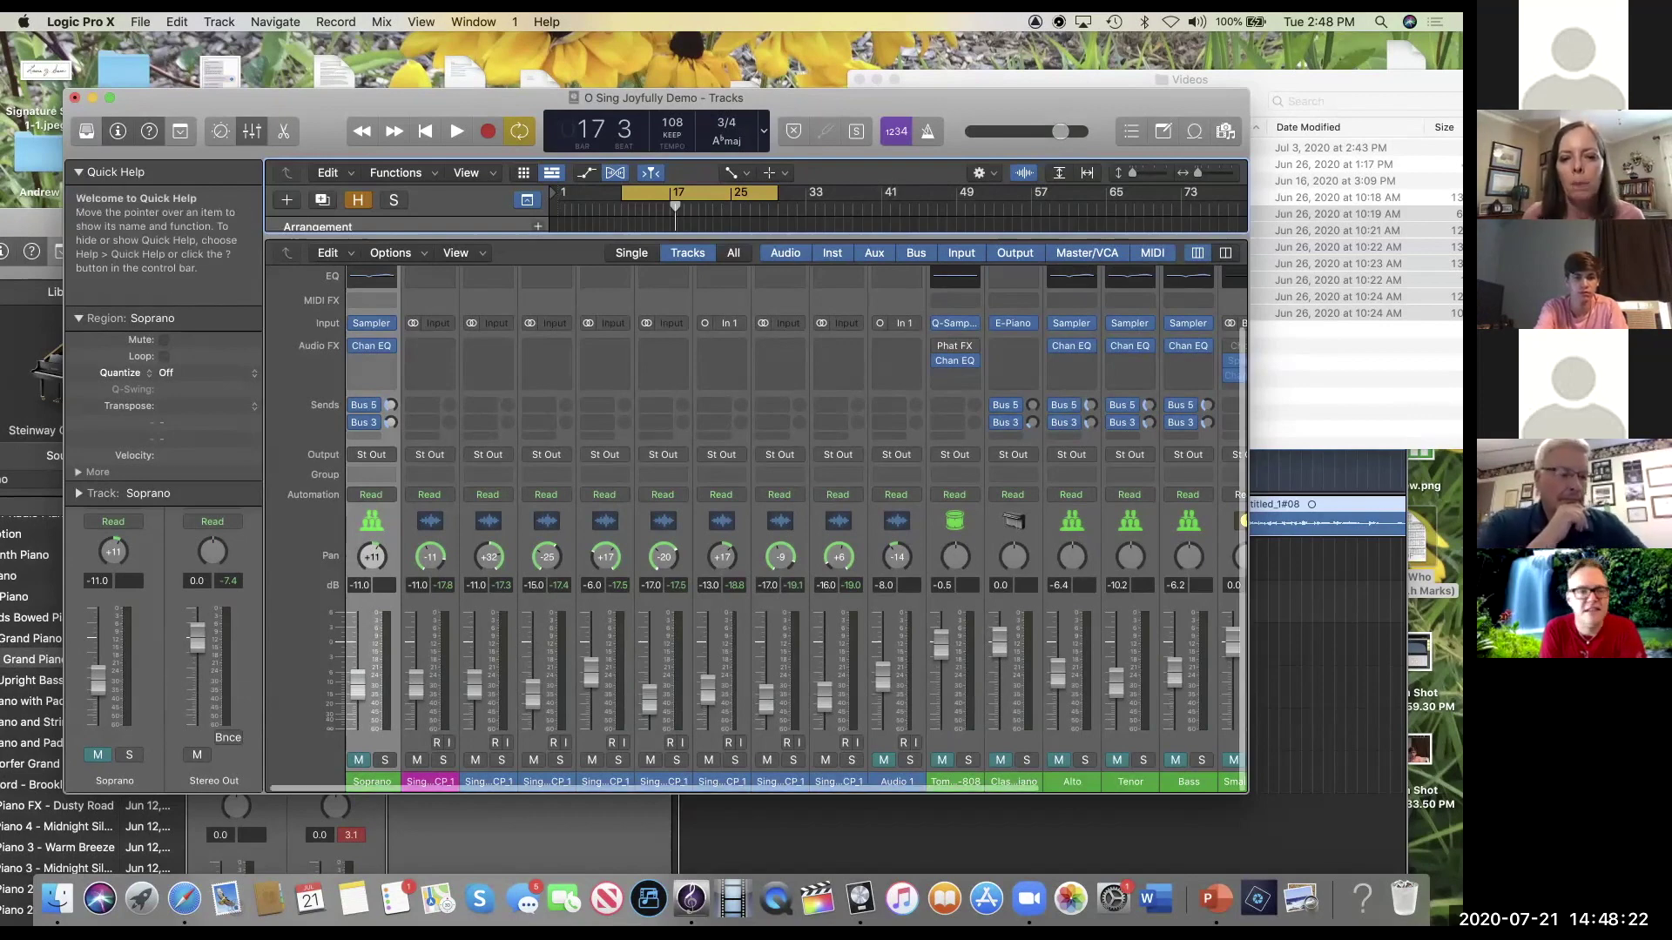
scroll(753, 523, right, 2)
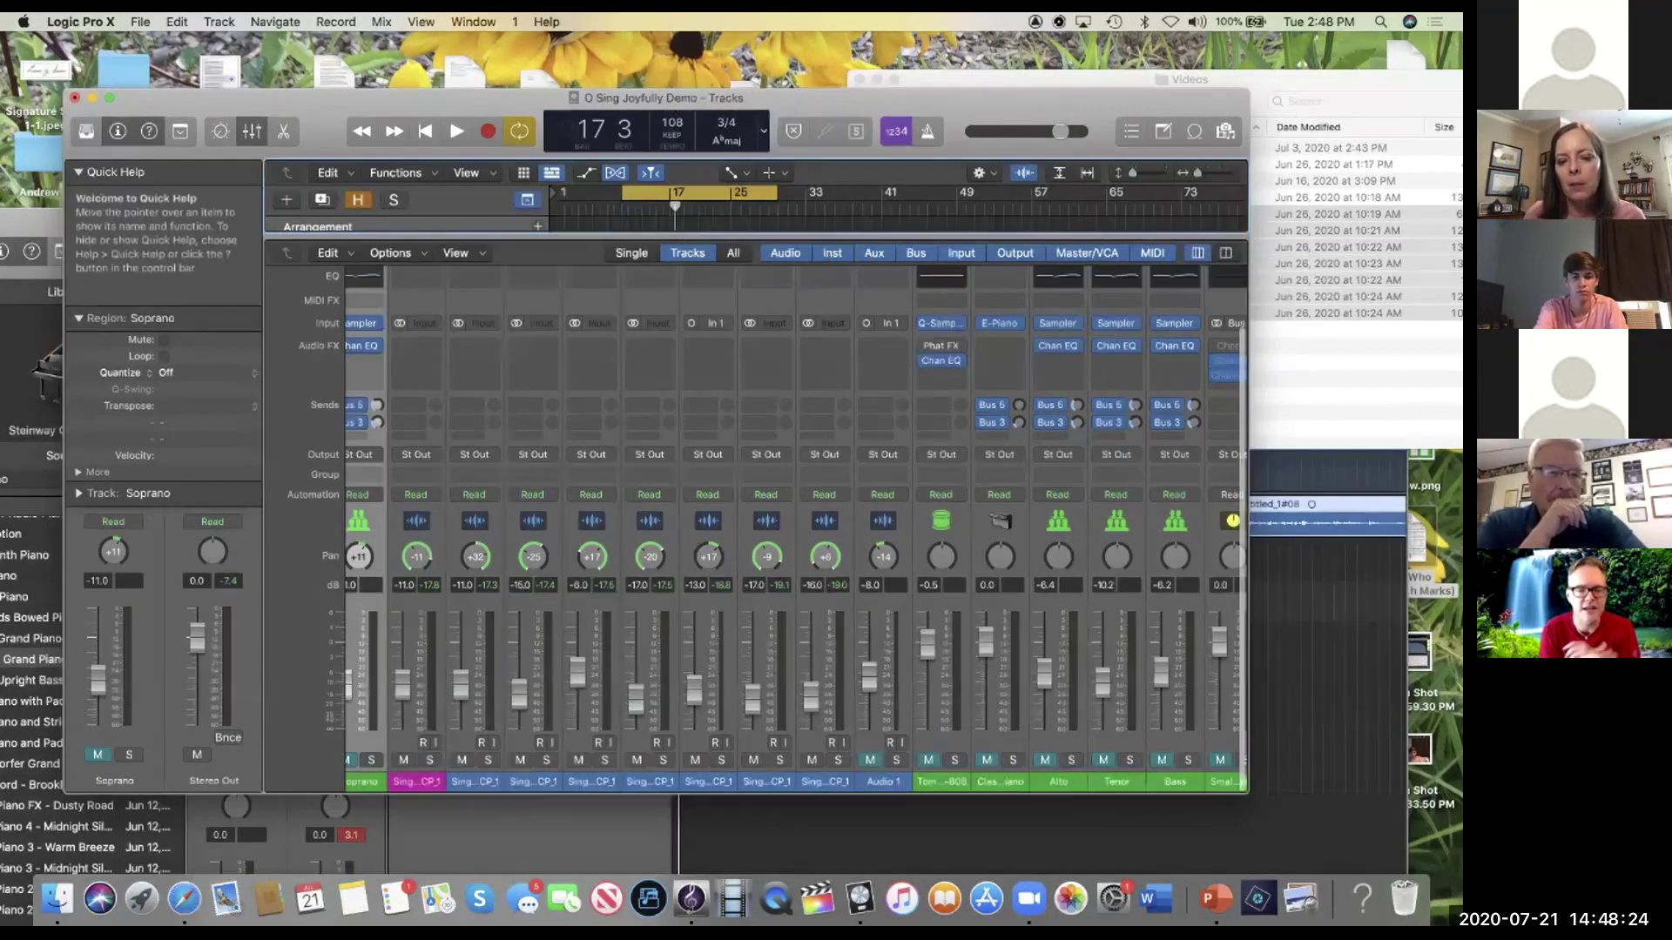
scroll(753, 523, left, 2)
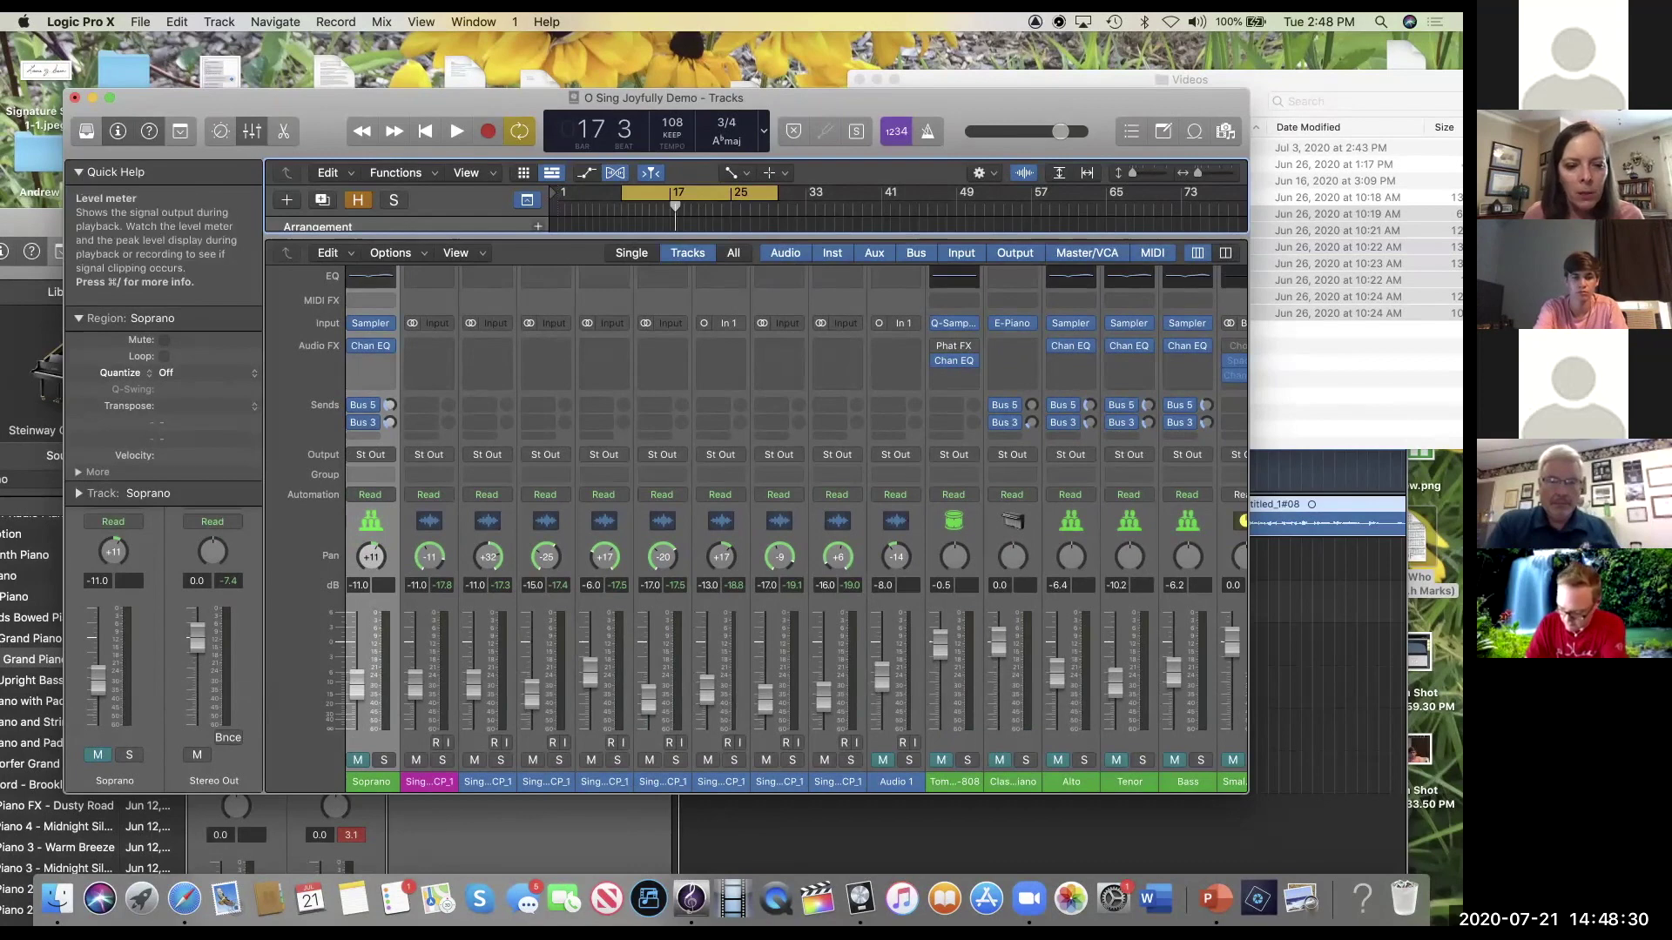
scroll(753, 522, left, 1)
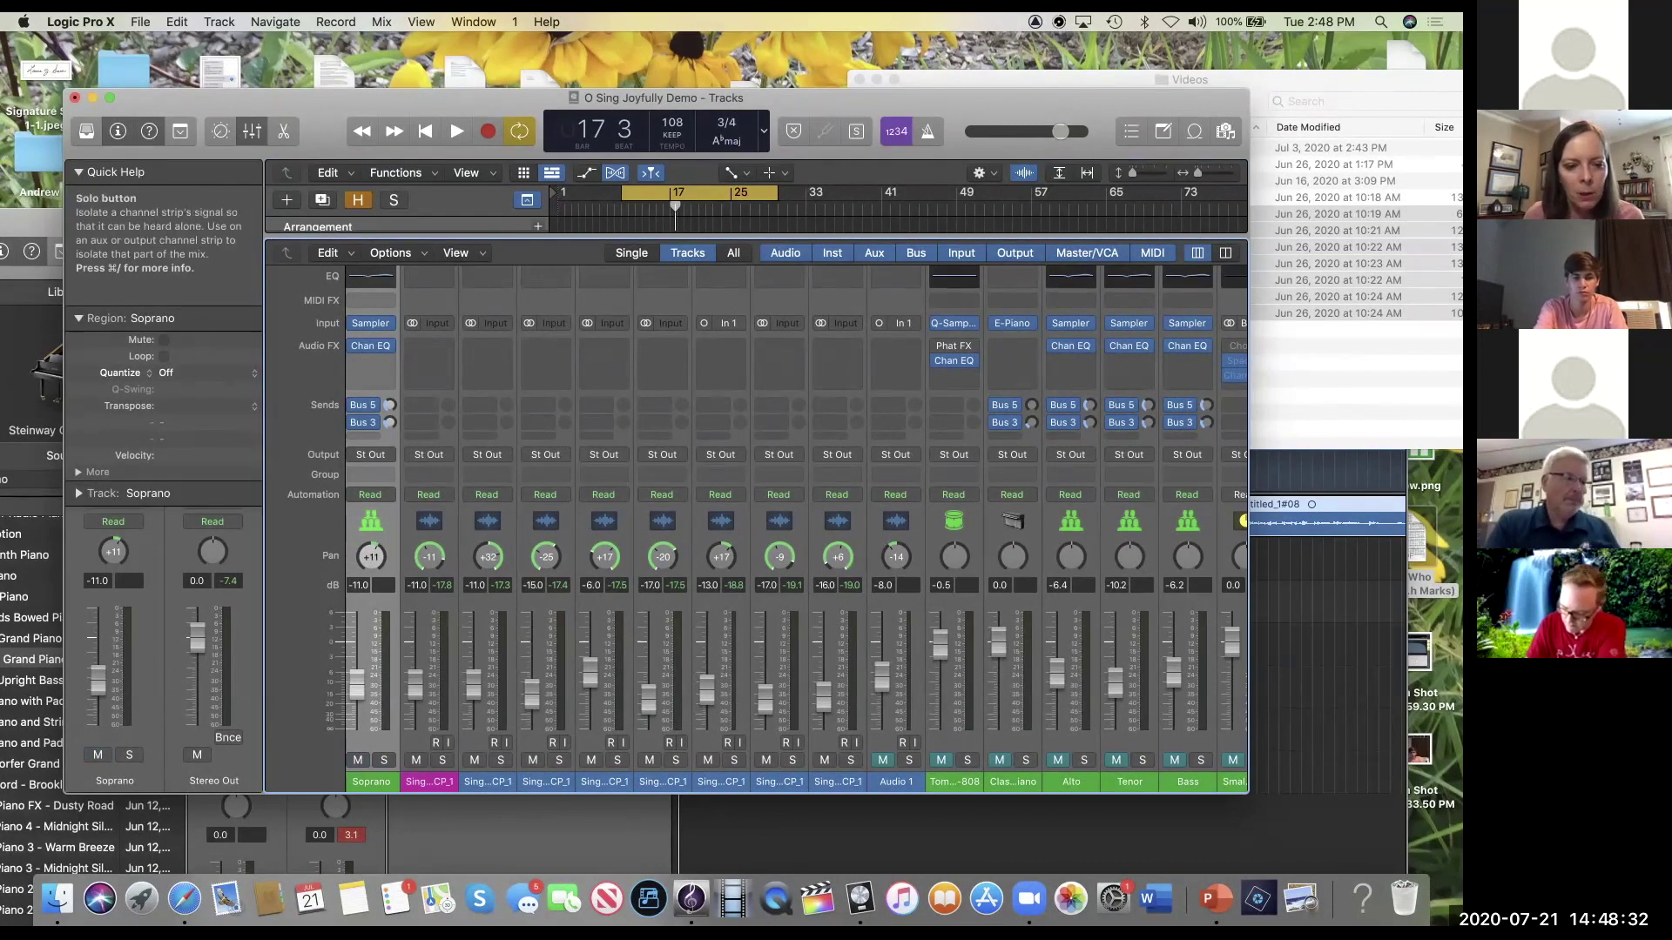
click(388, 760)
scroll(753, 522, right, 1)
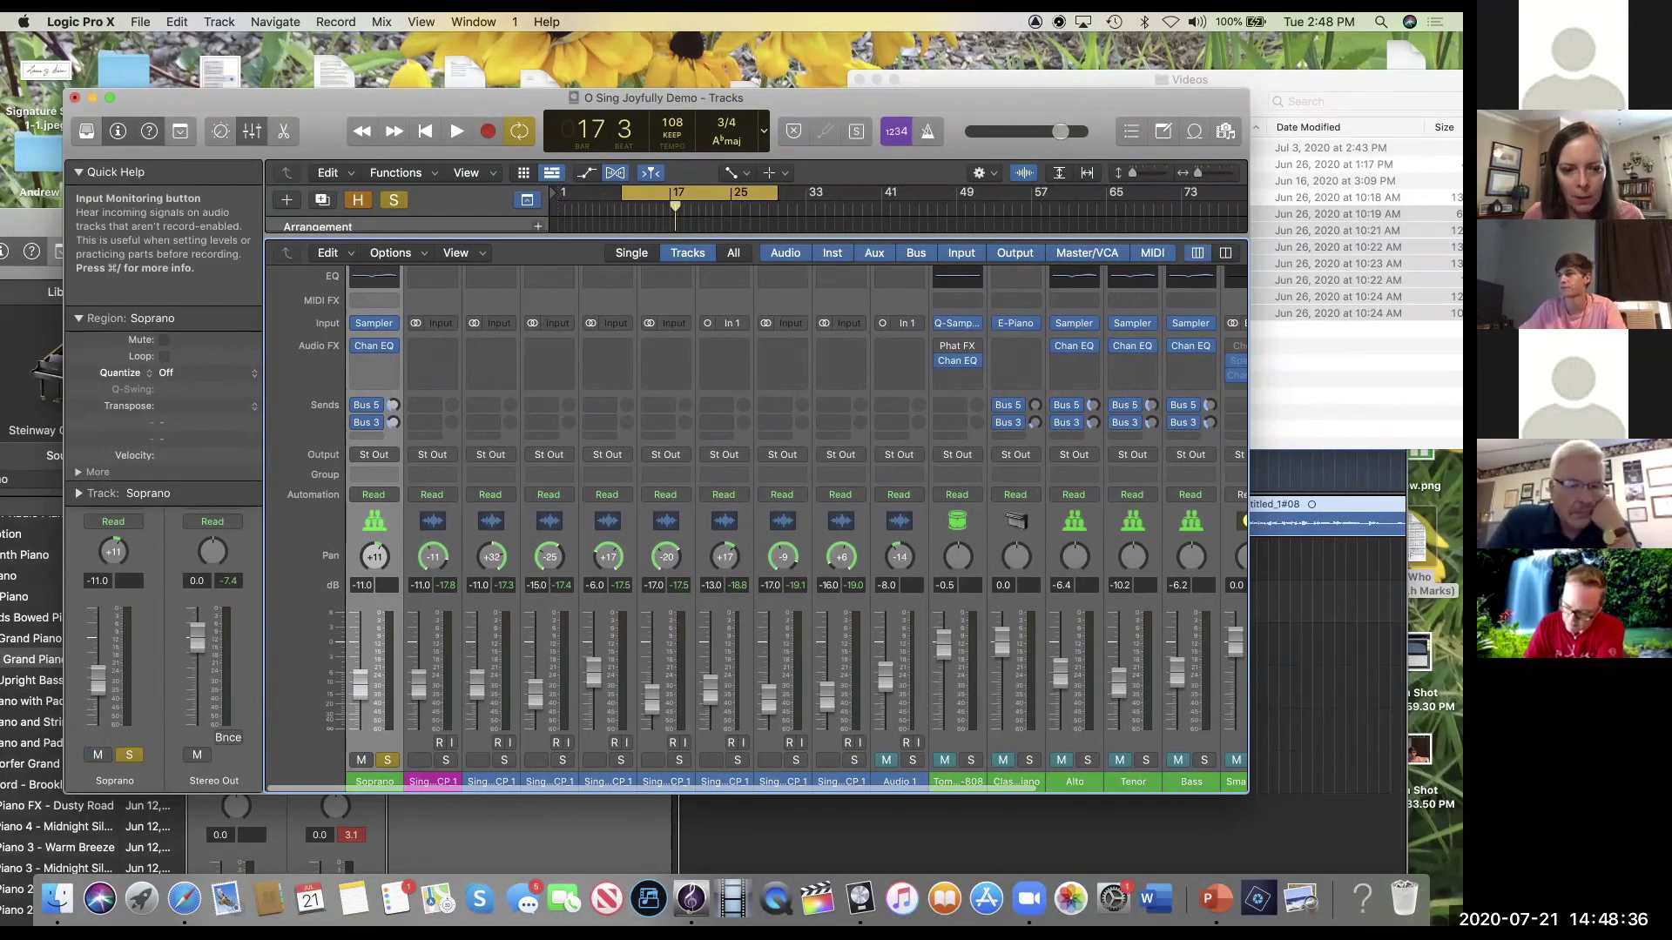
click(446, 760)
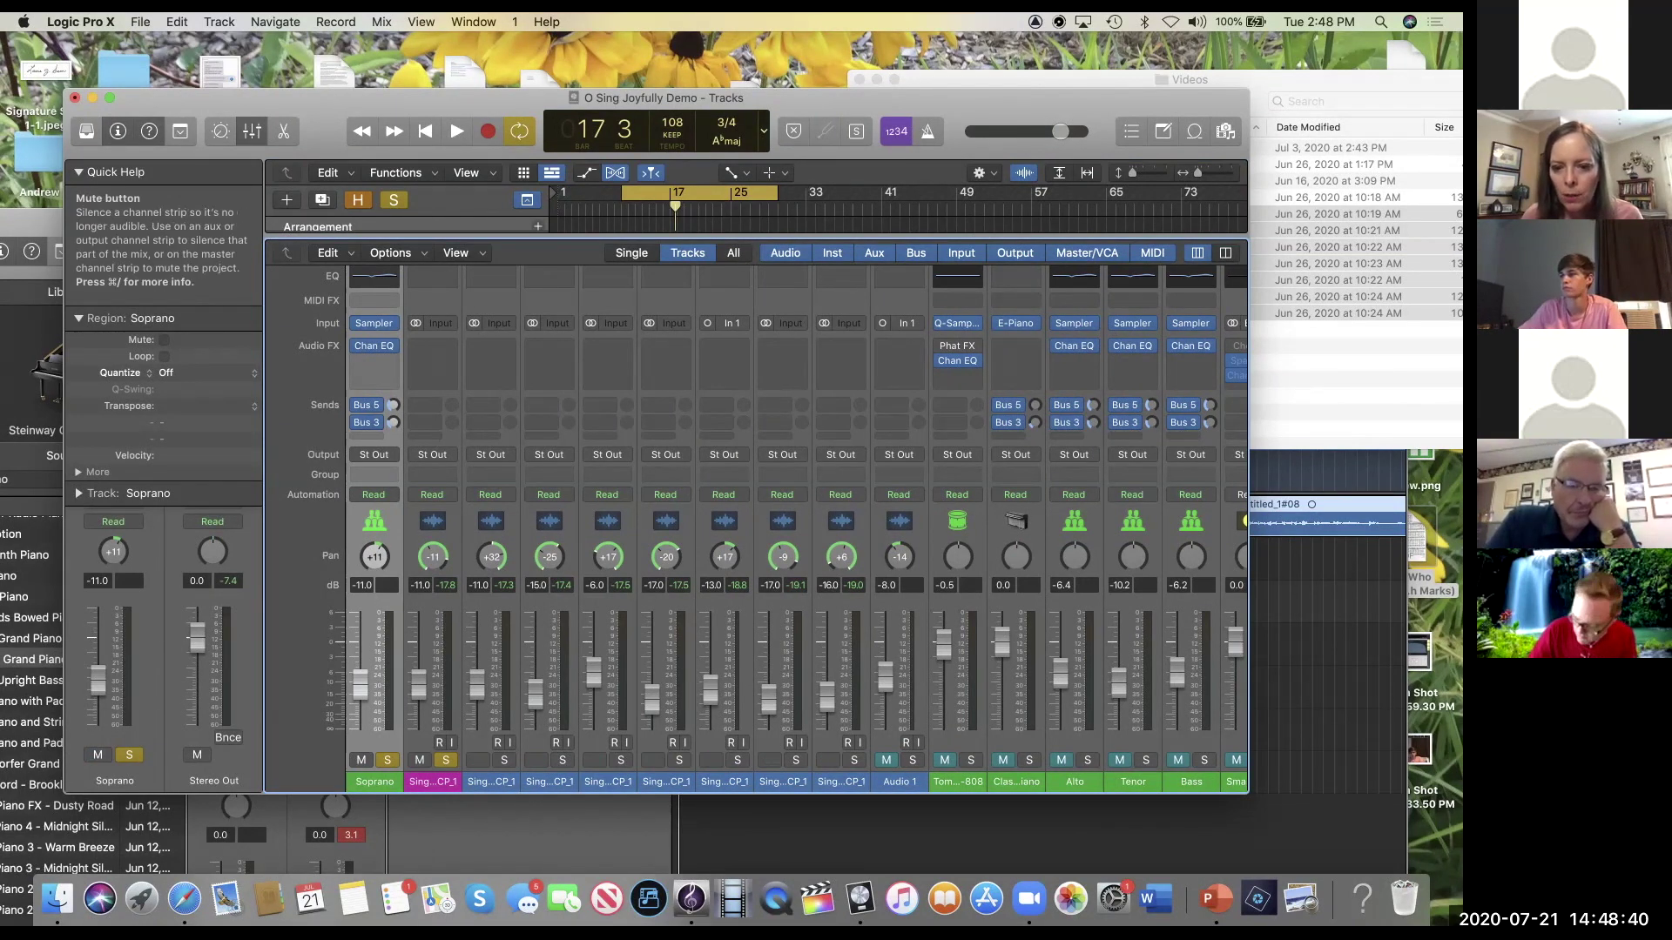
click(912, 761)
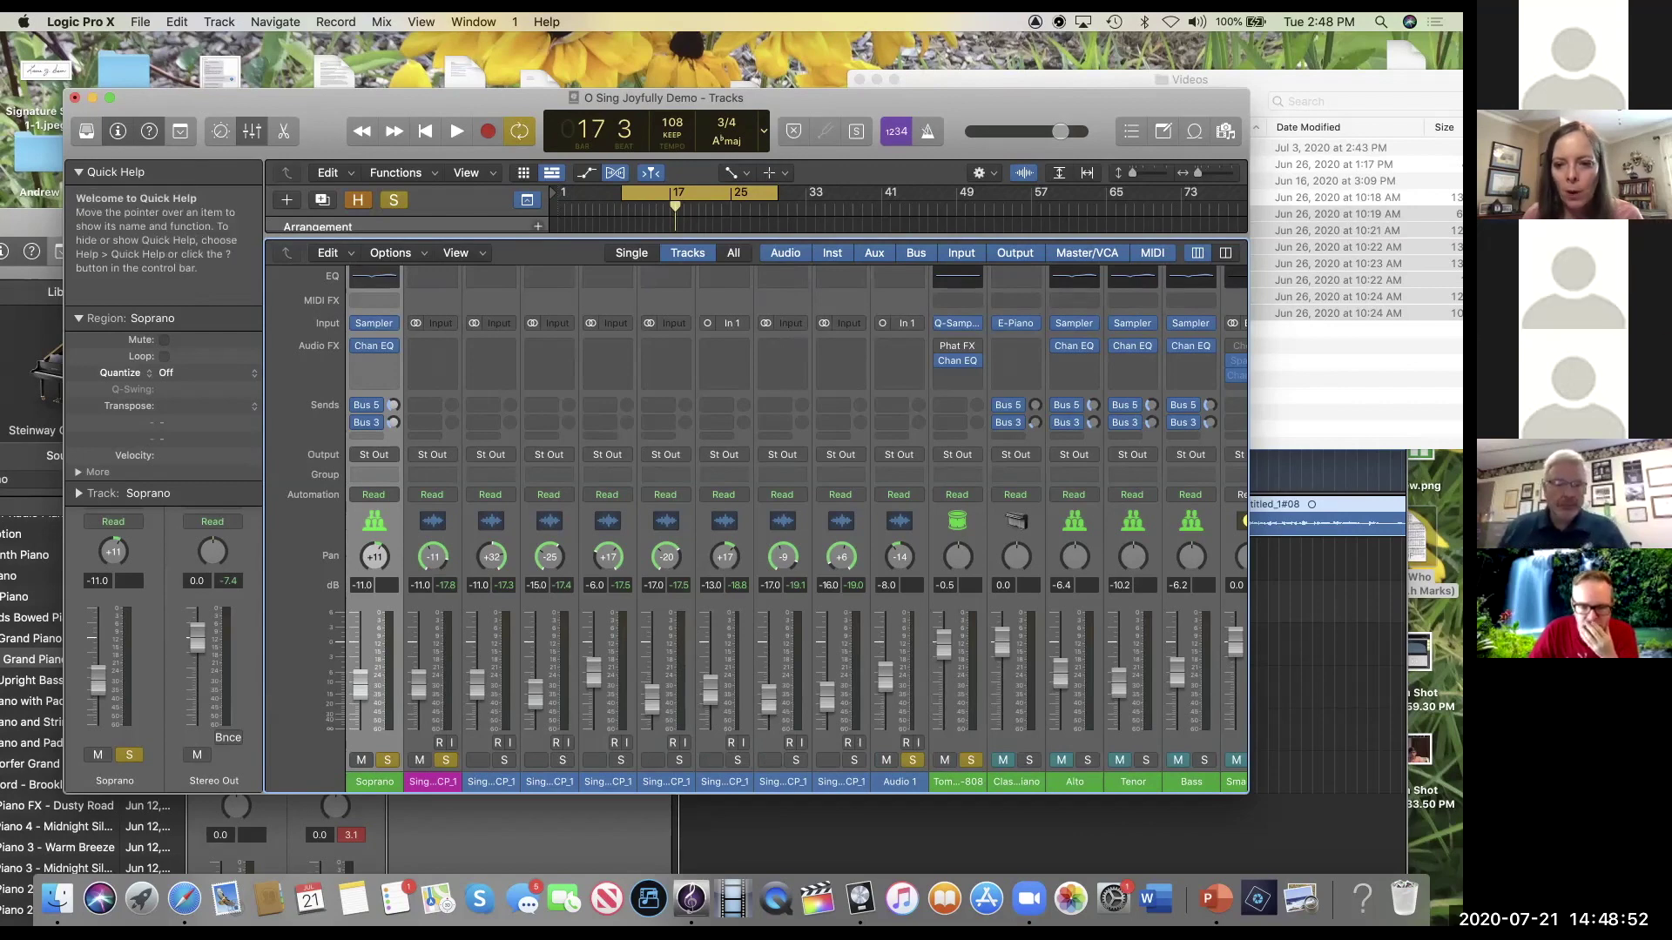
Step: Open the bounce settings from the Stereo Out channel strip
scroll(755, 523, right, 3)
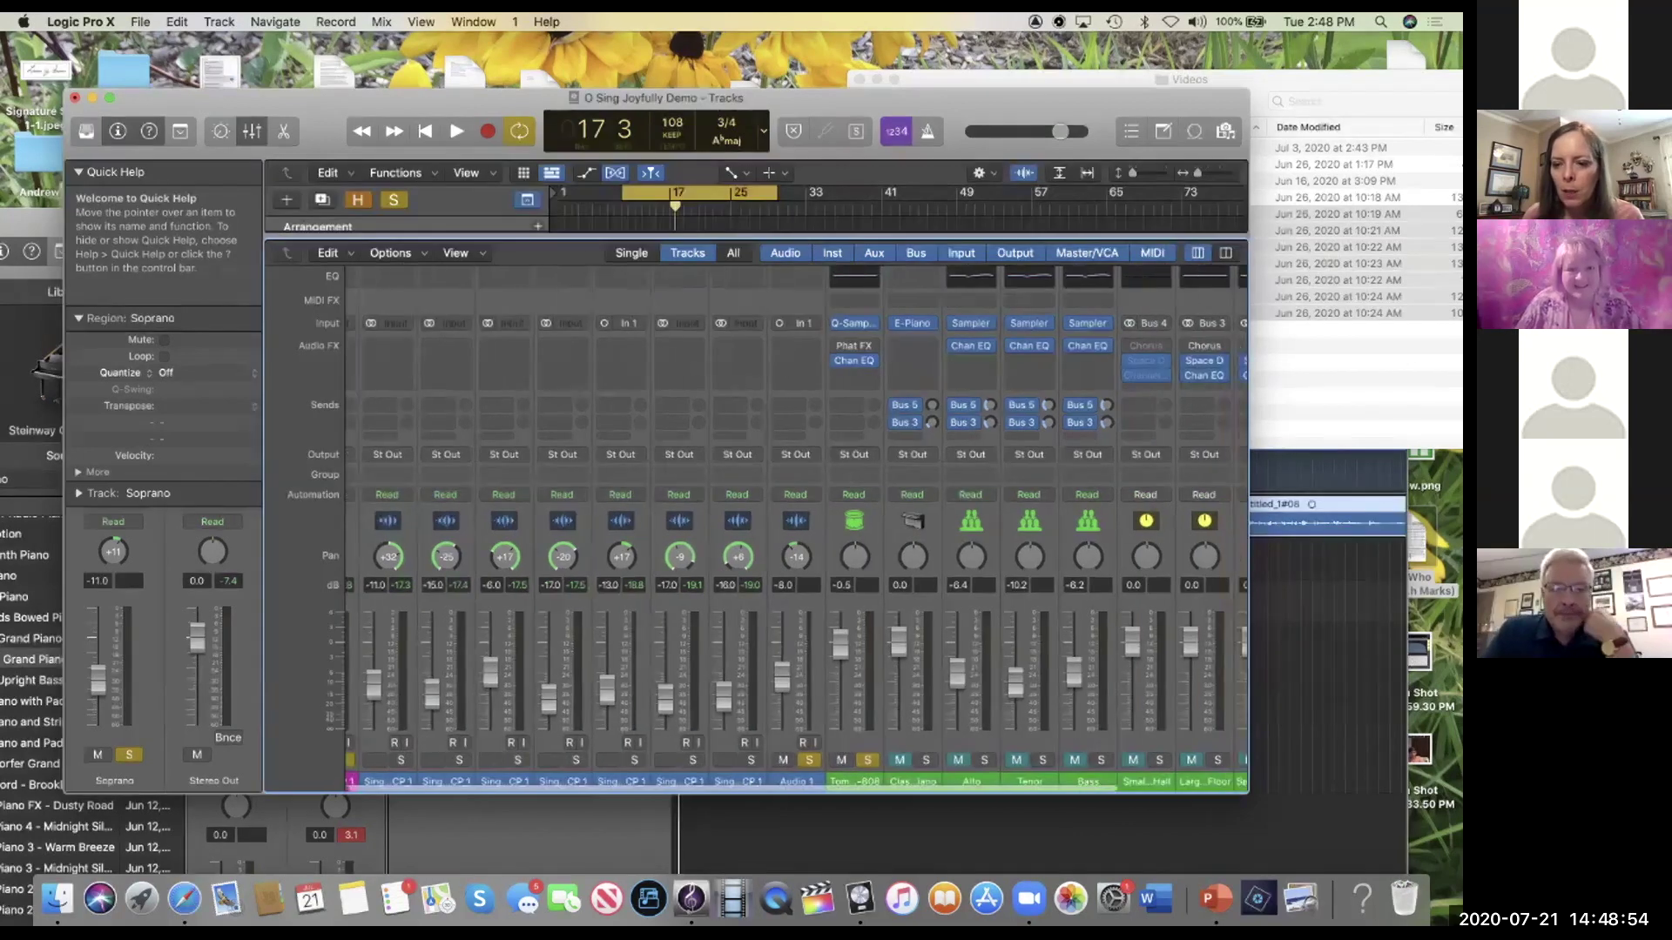
scroll(1171, 743, right, 2)
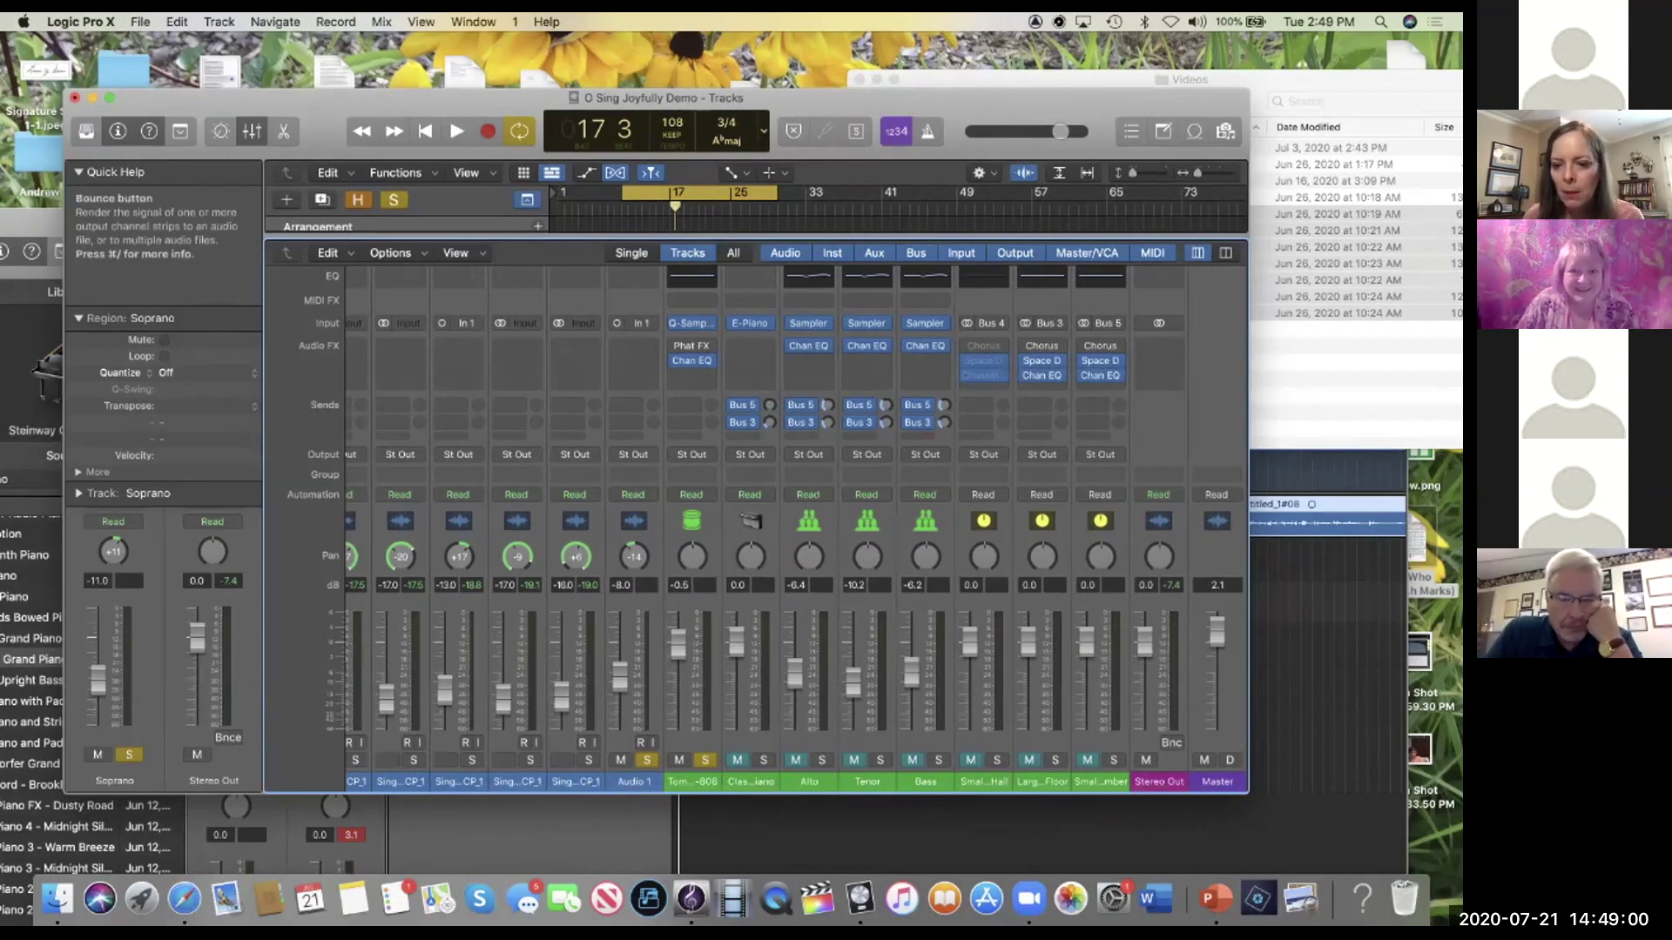
click(1172, 743)
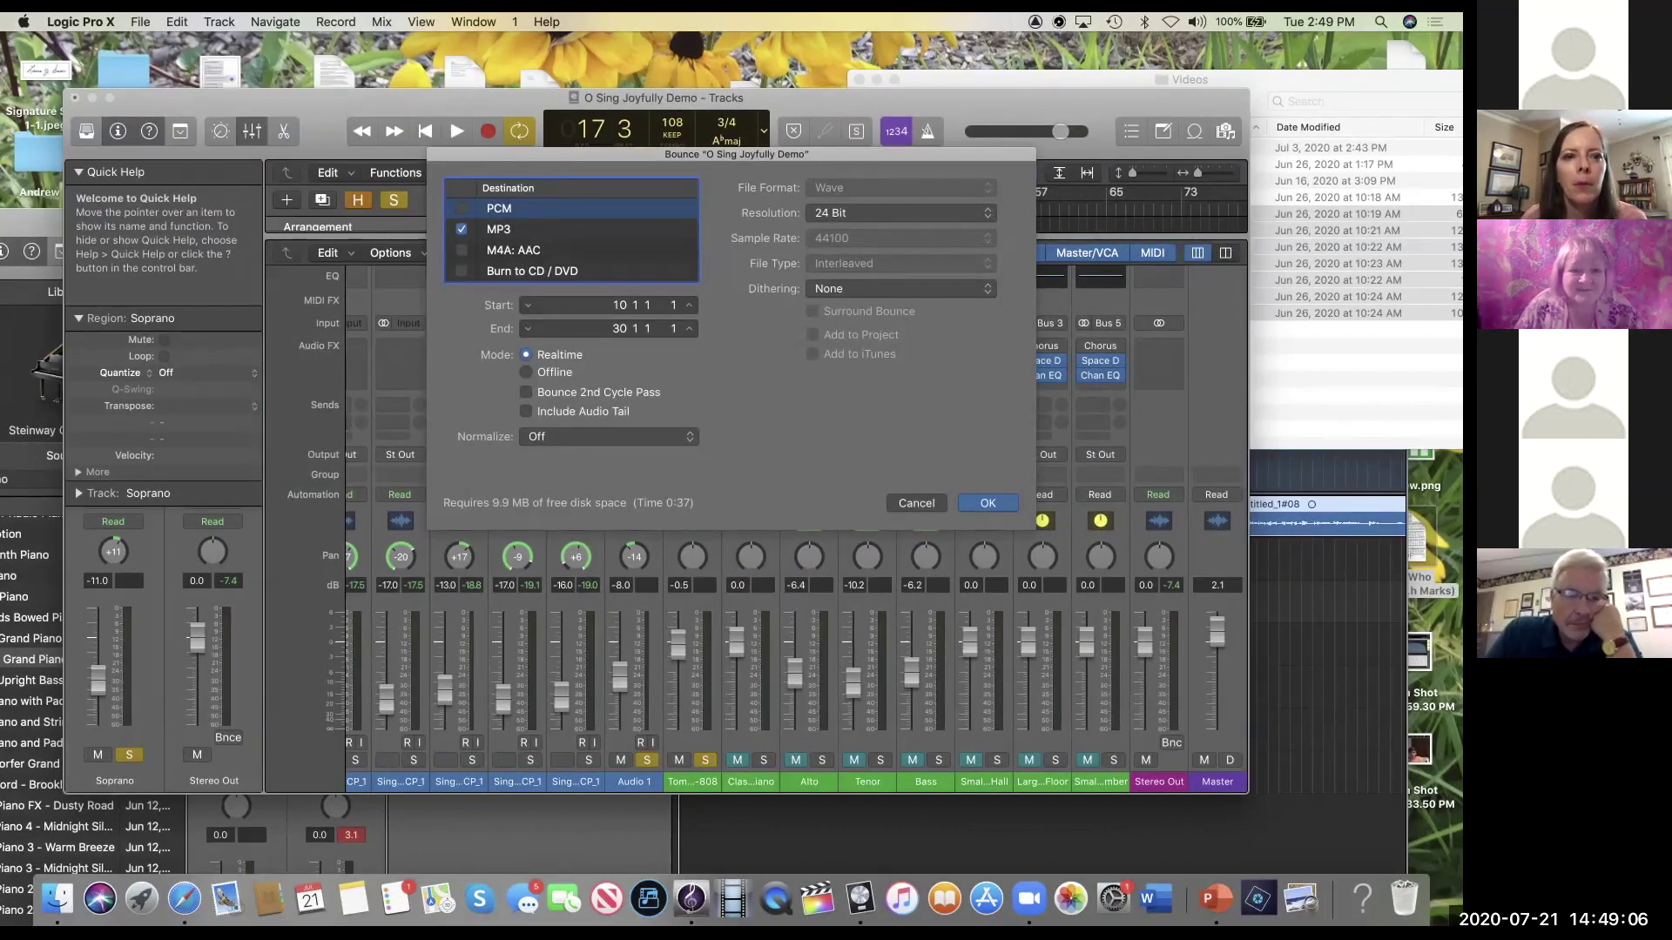
Step: Try PCM in place of MP3 as the bounce destination, and return to MP3 only
click(462, 208)
click(499, 229)
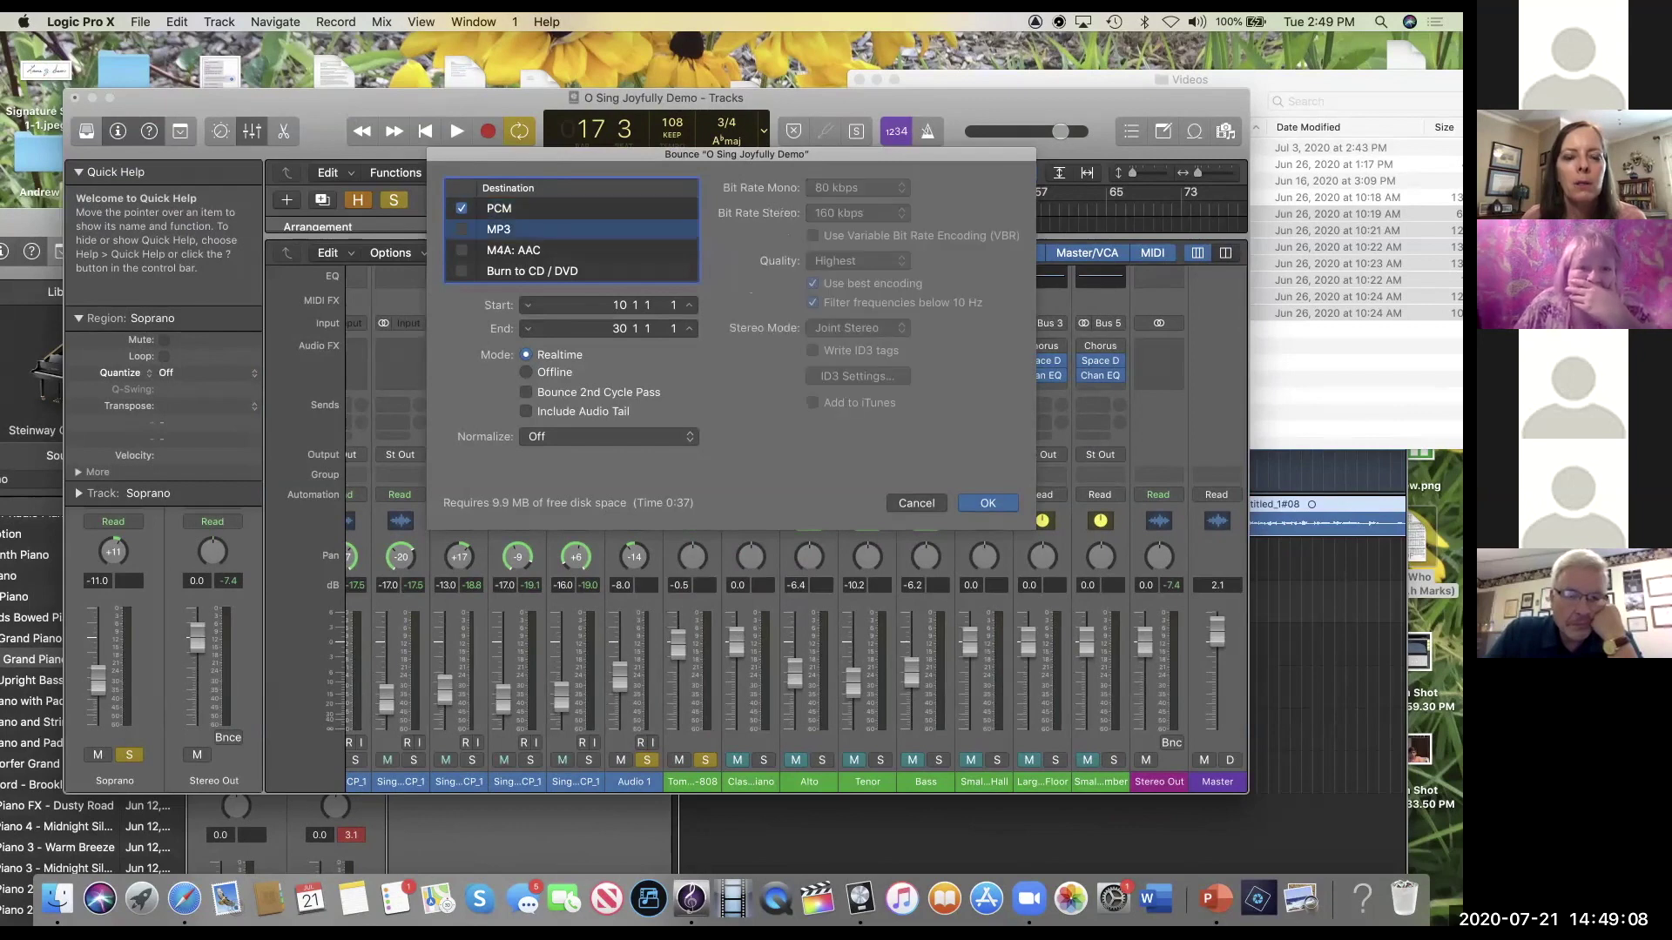
click(462, 208)
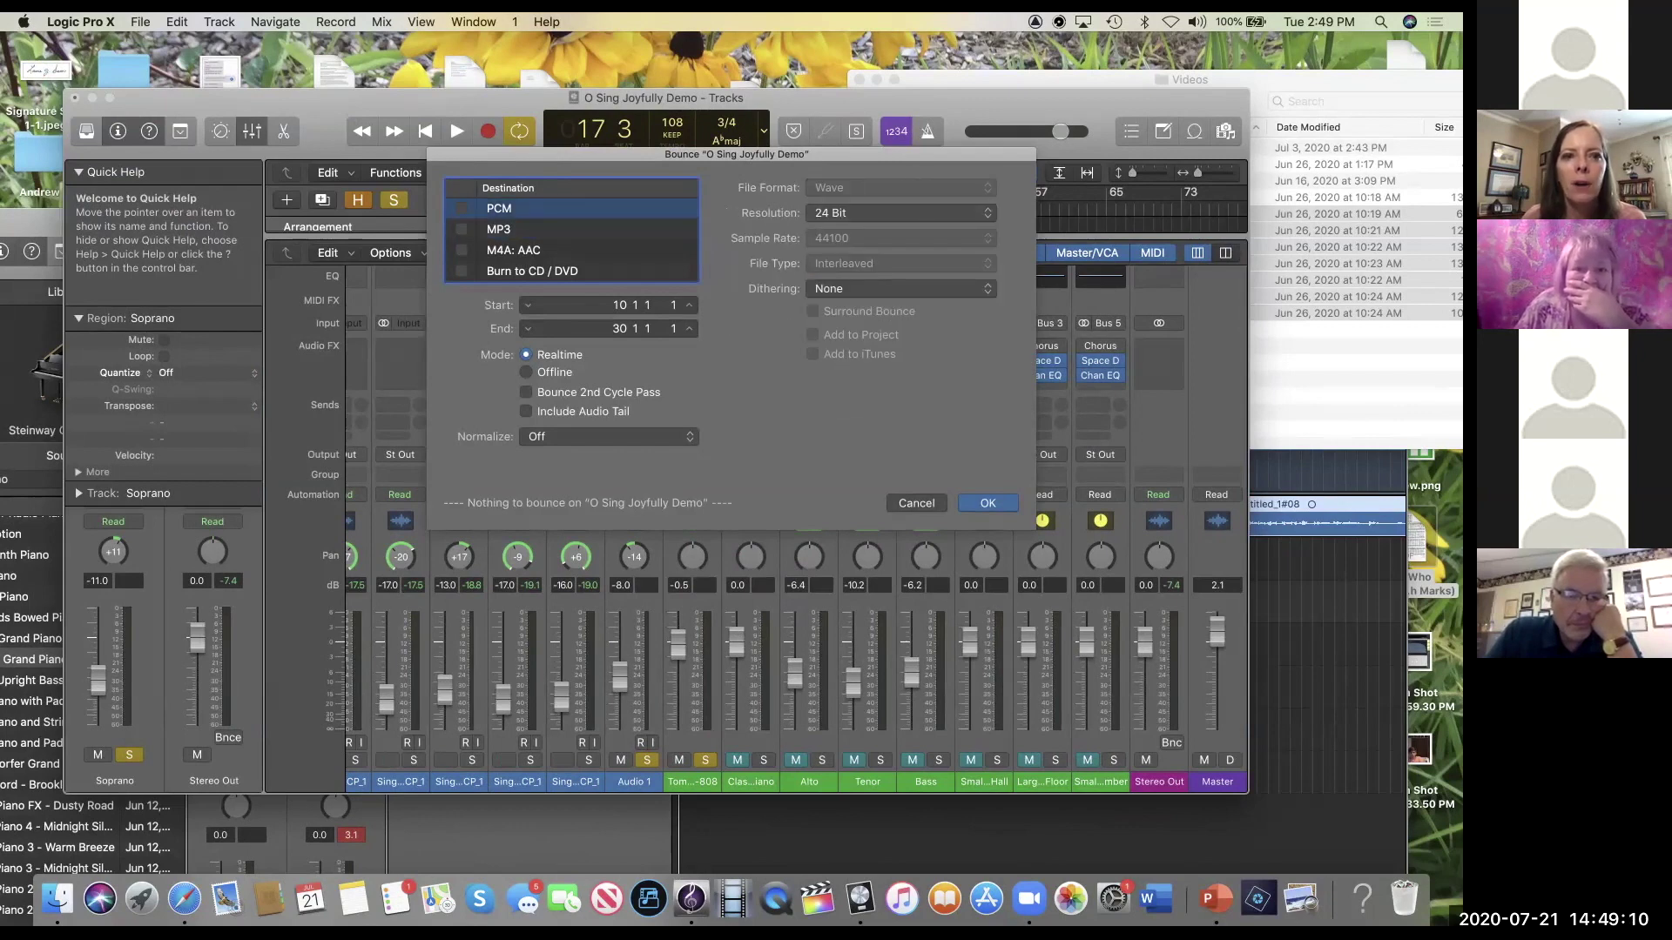
click(461, 209)
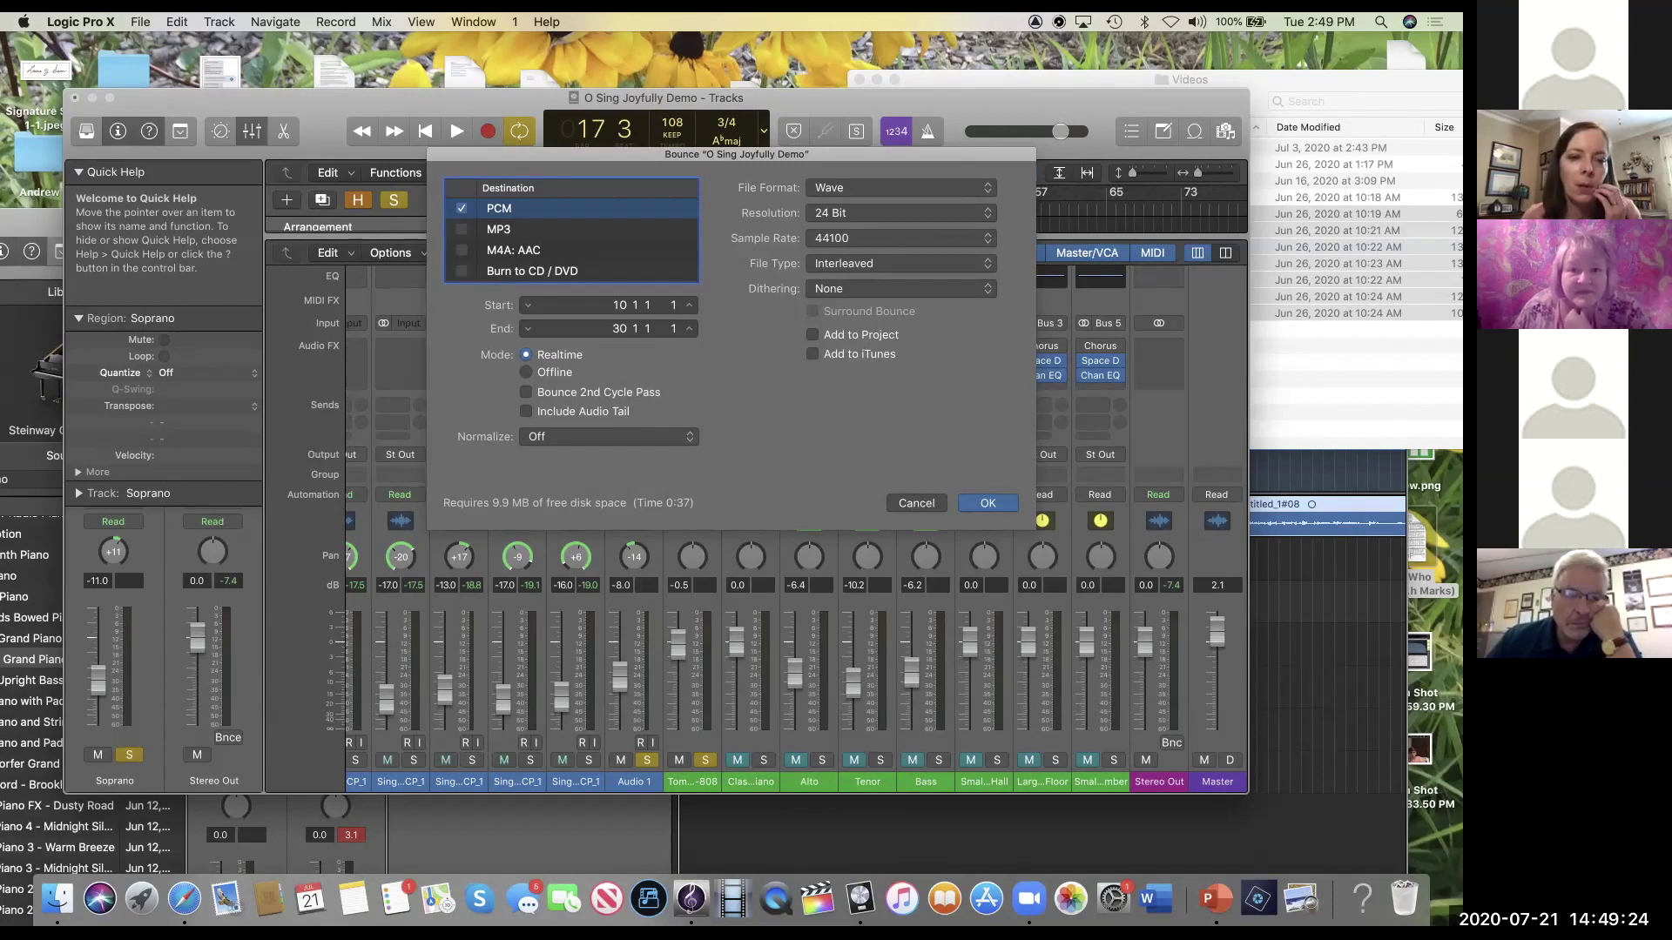
click(462, 230)
click(461, 209)
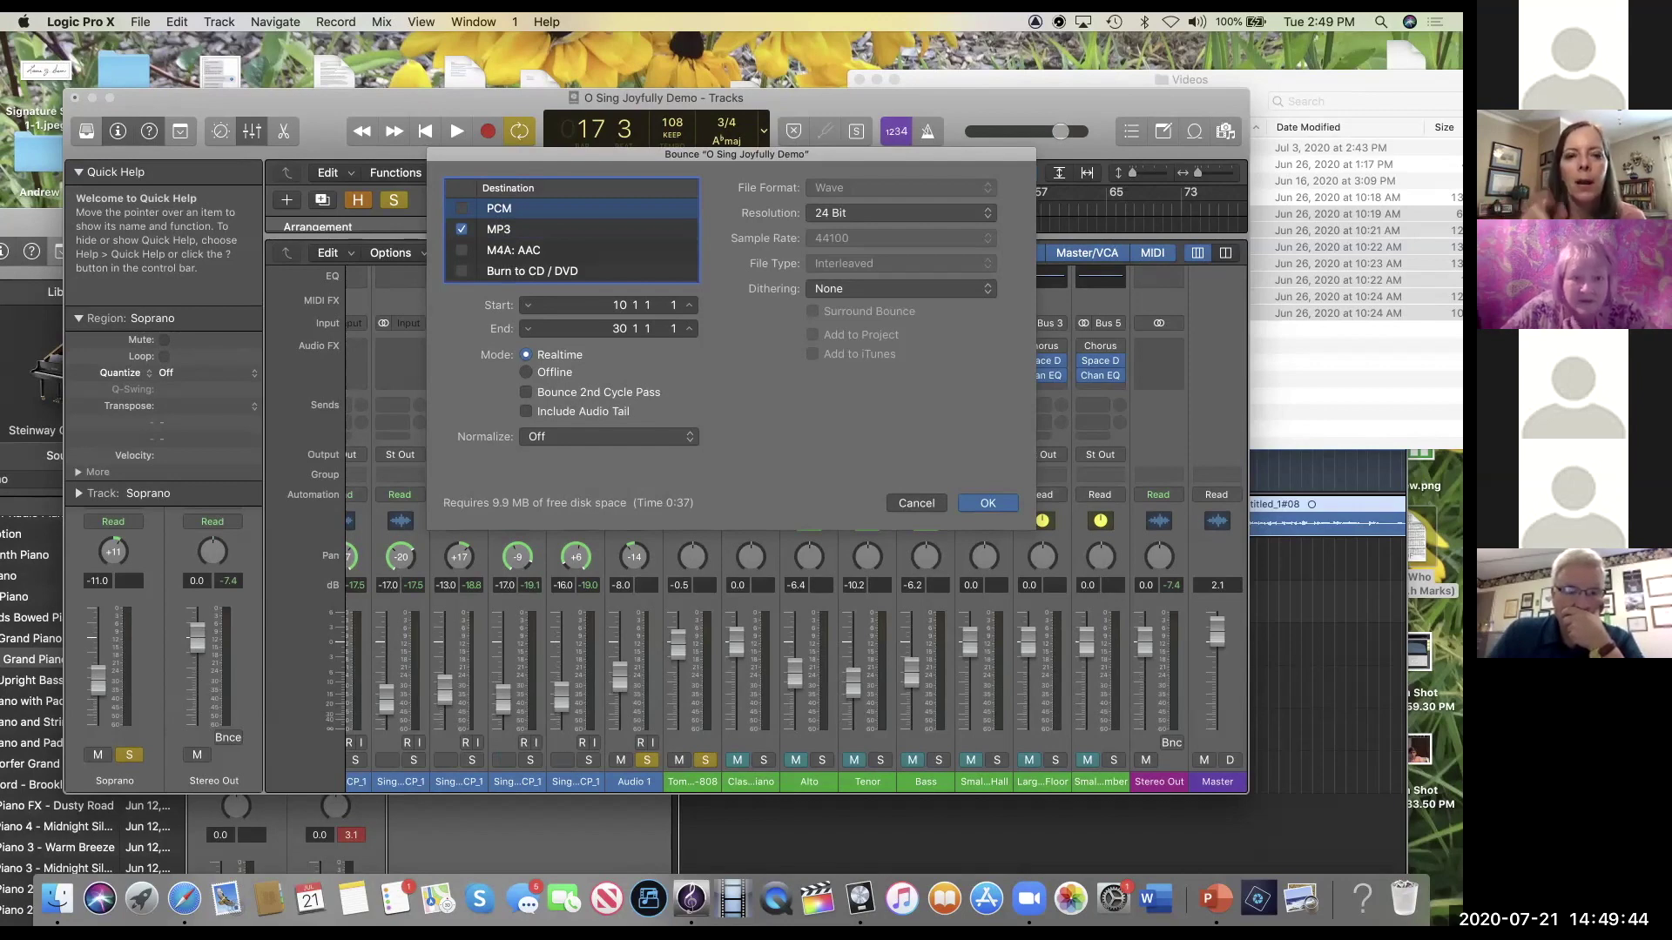
Step: Set the bounce range to start at bar 1 and end at bar 70, and accept the bounce settings
click(610, 305)
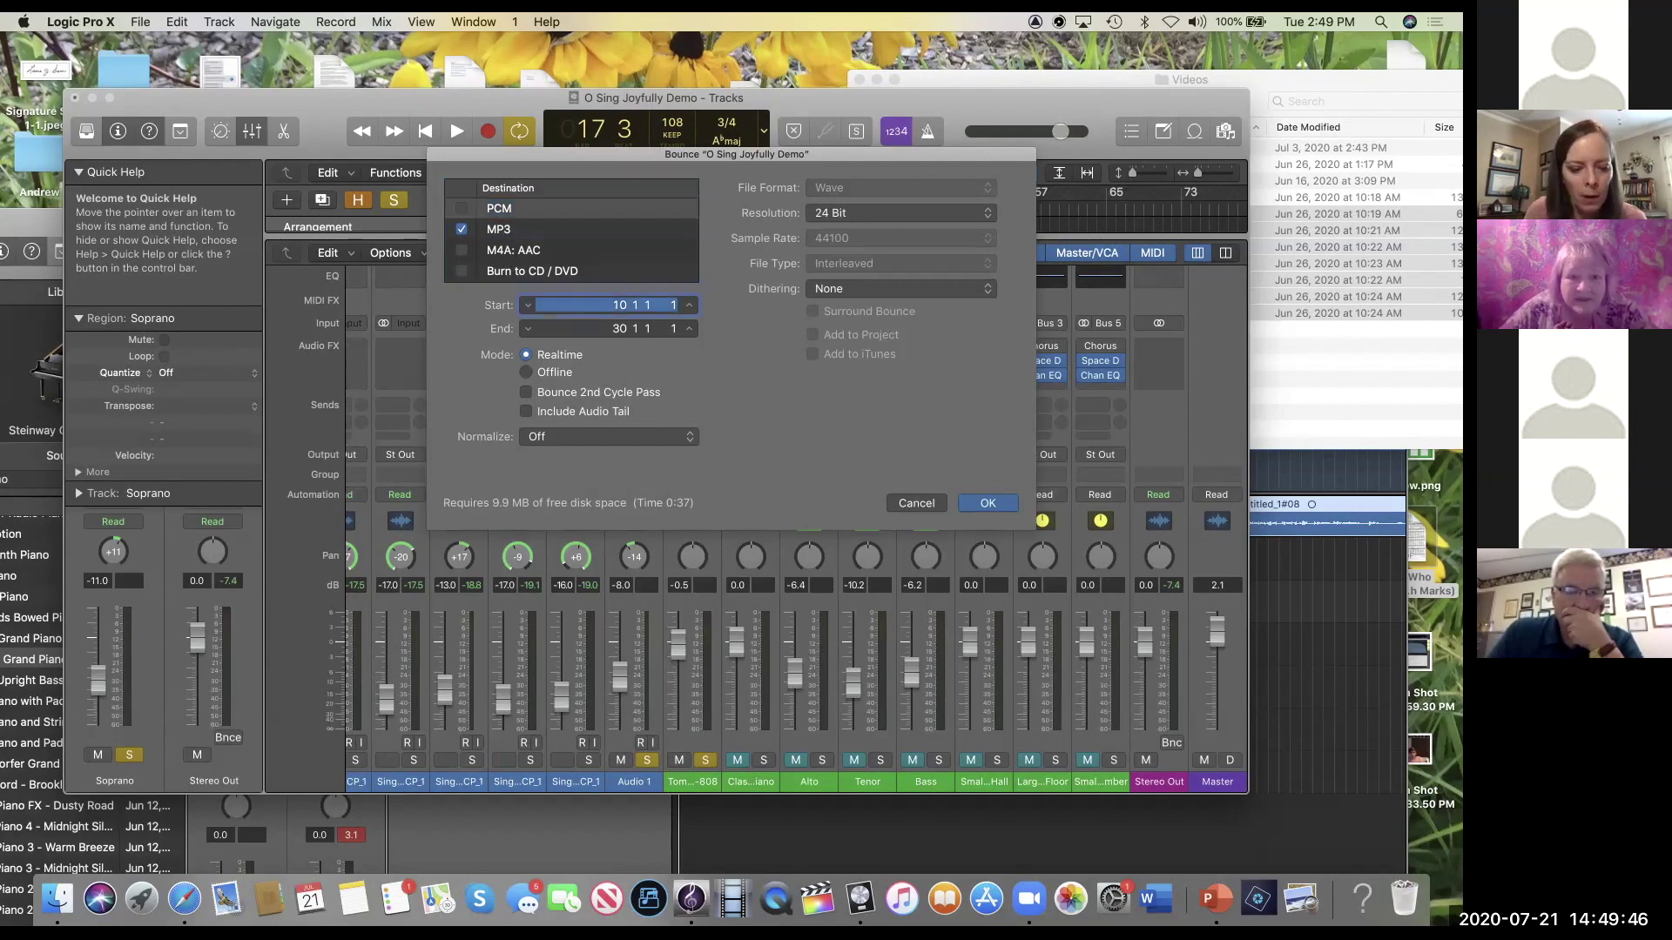
text(1)
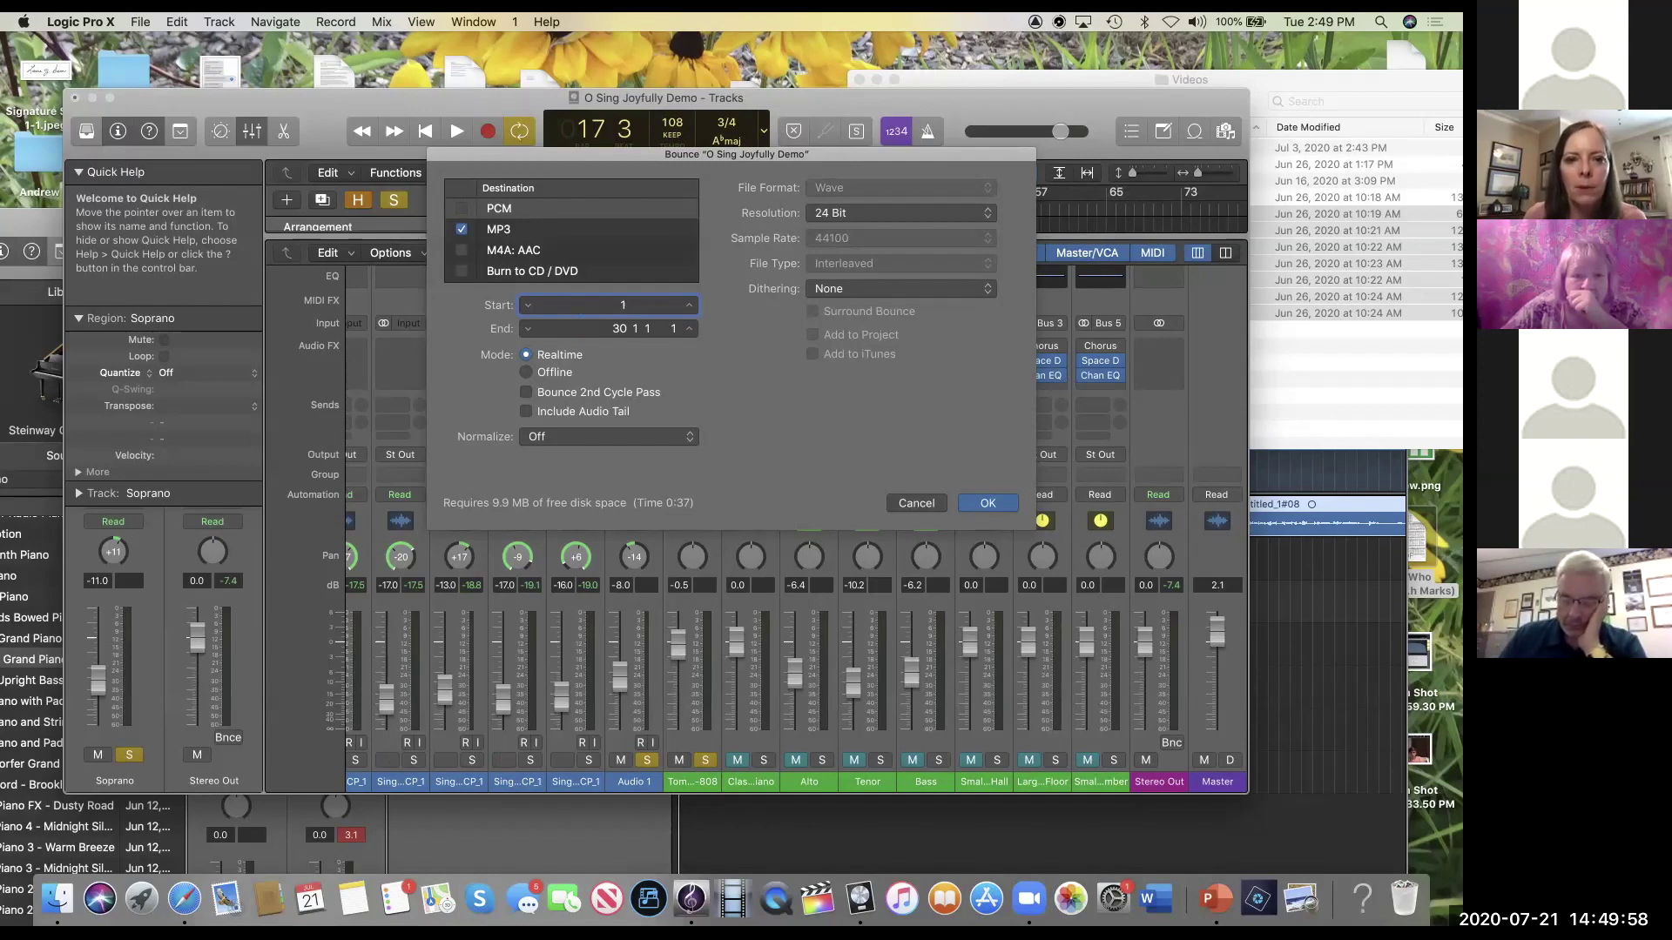
key(Tab)
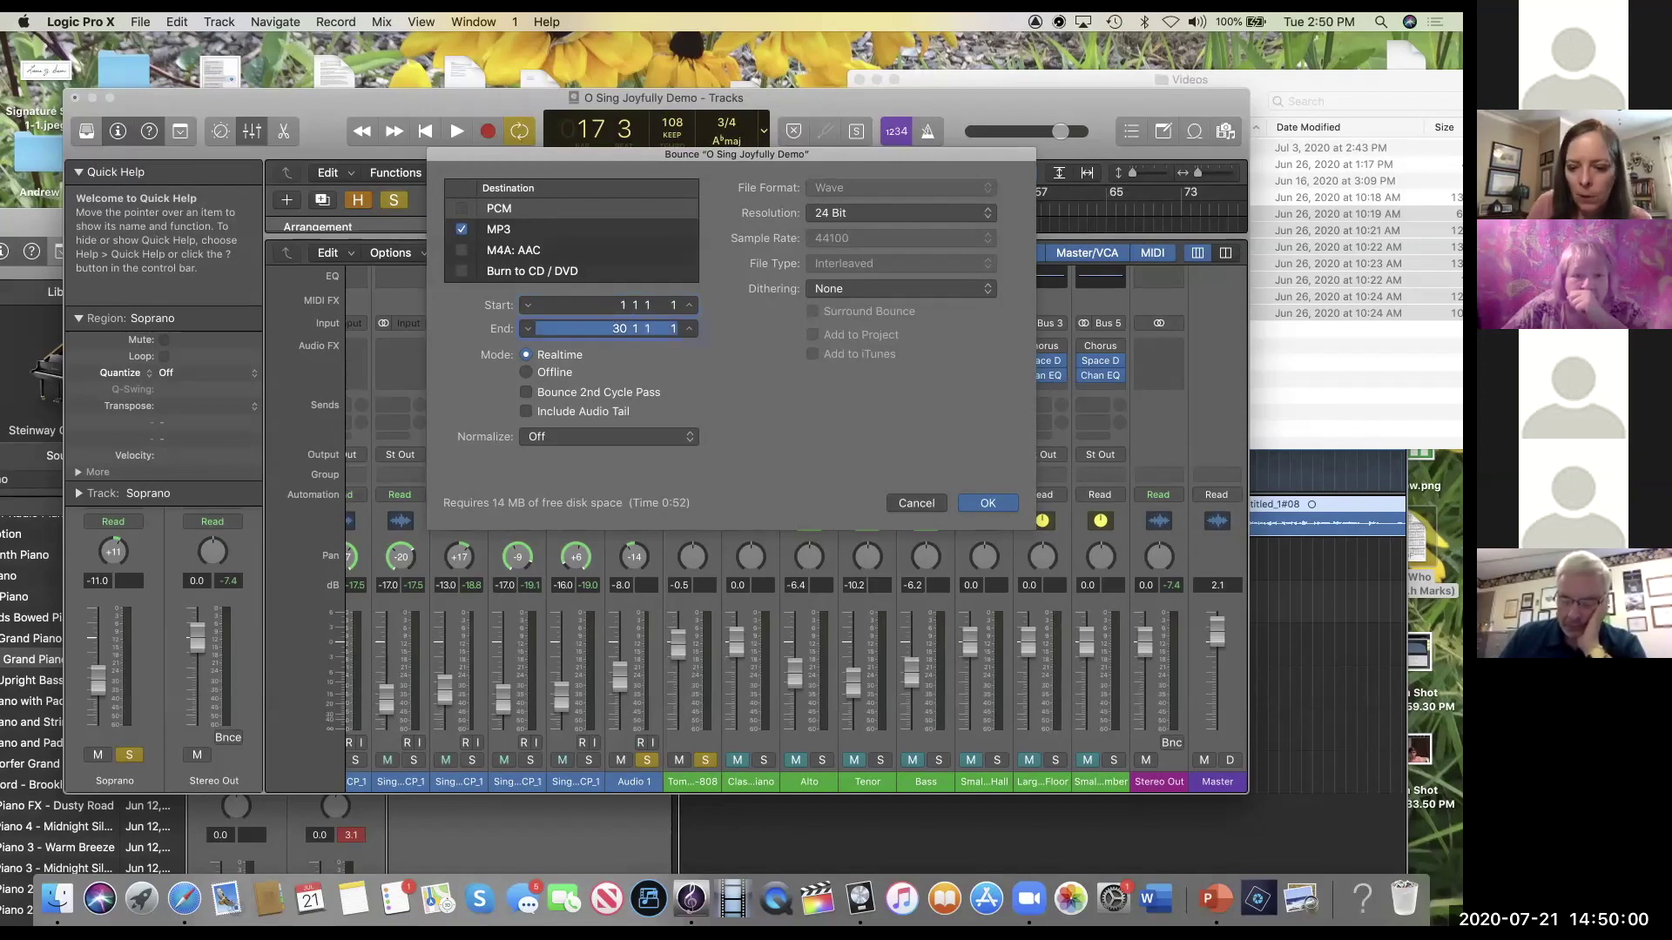
text(70)
key(Tab)
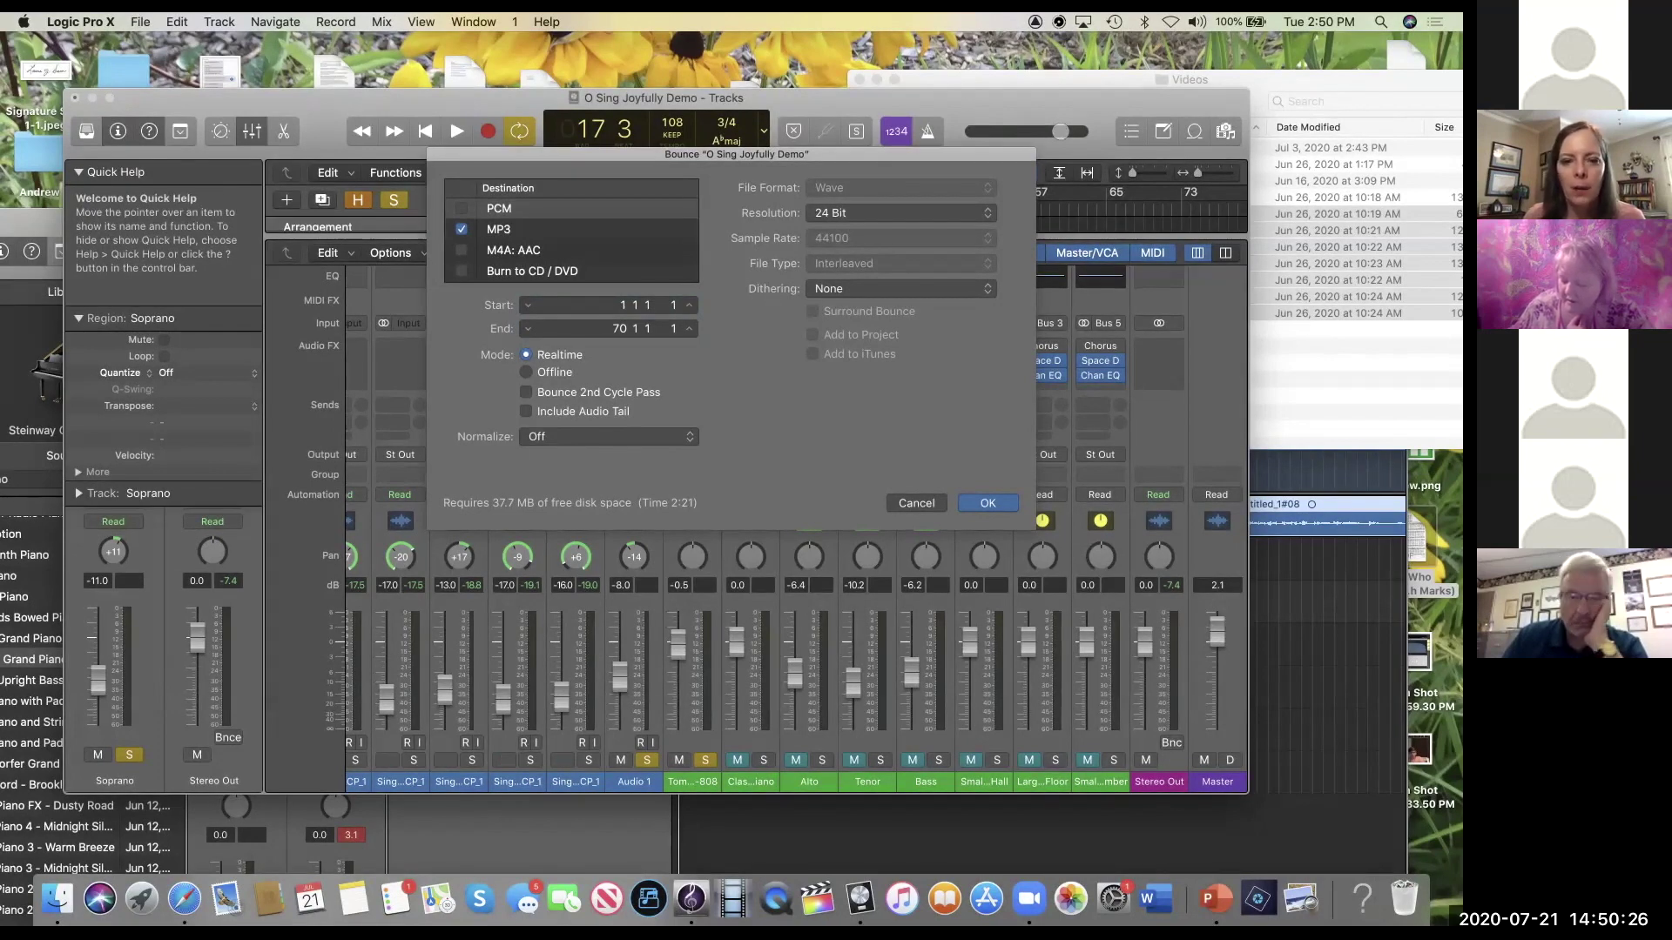
key(Return)
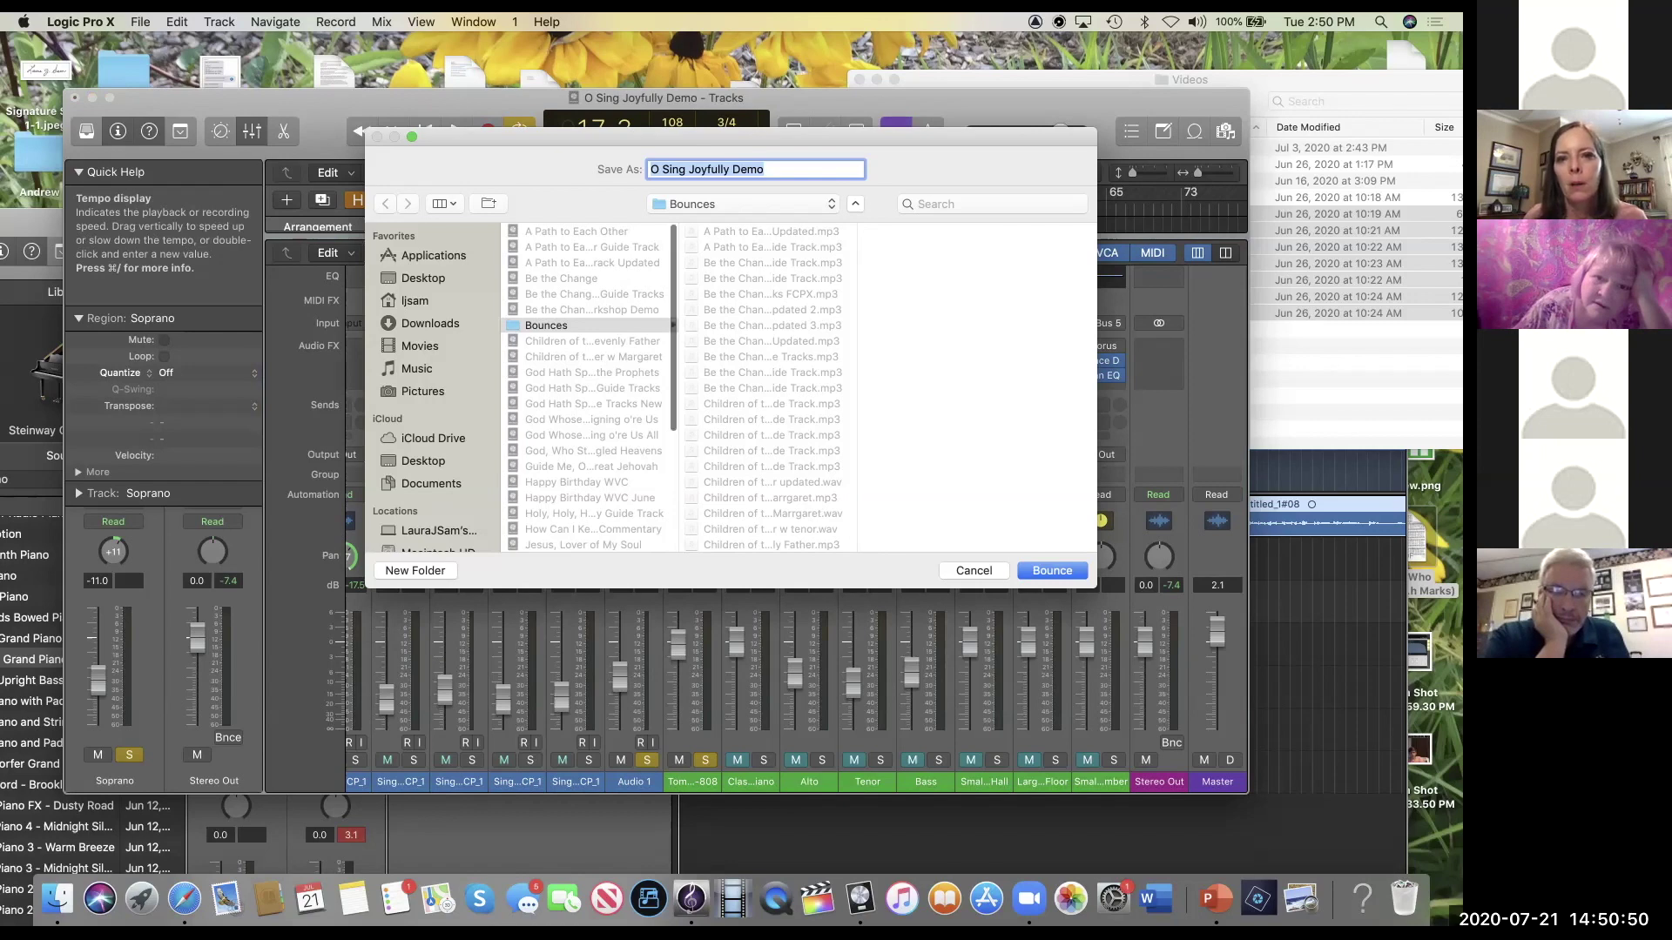
Step: Switch the bounce's save location to the Logic folder and return it to the Bounces folder
click(744, 204)
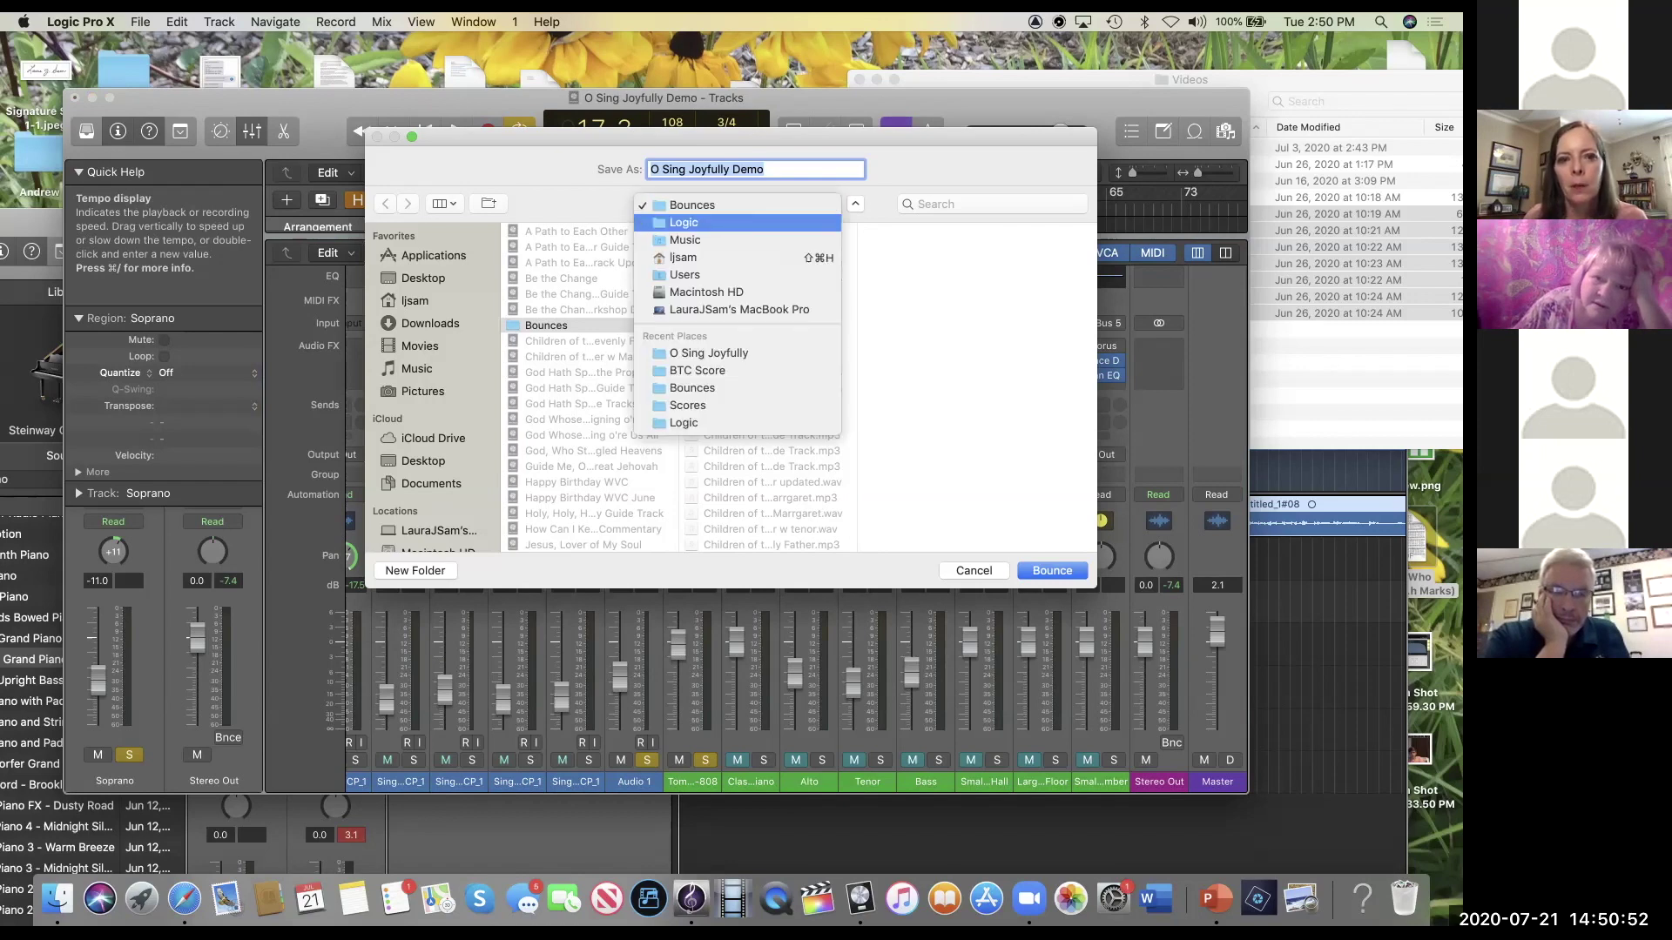
click(690, 220)
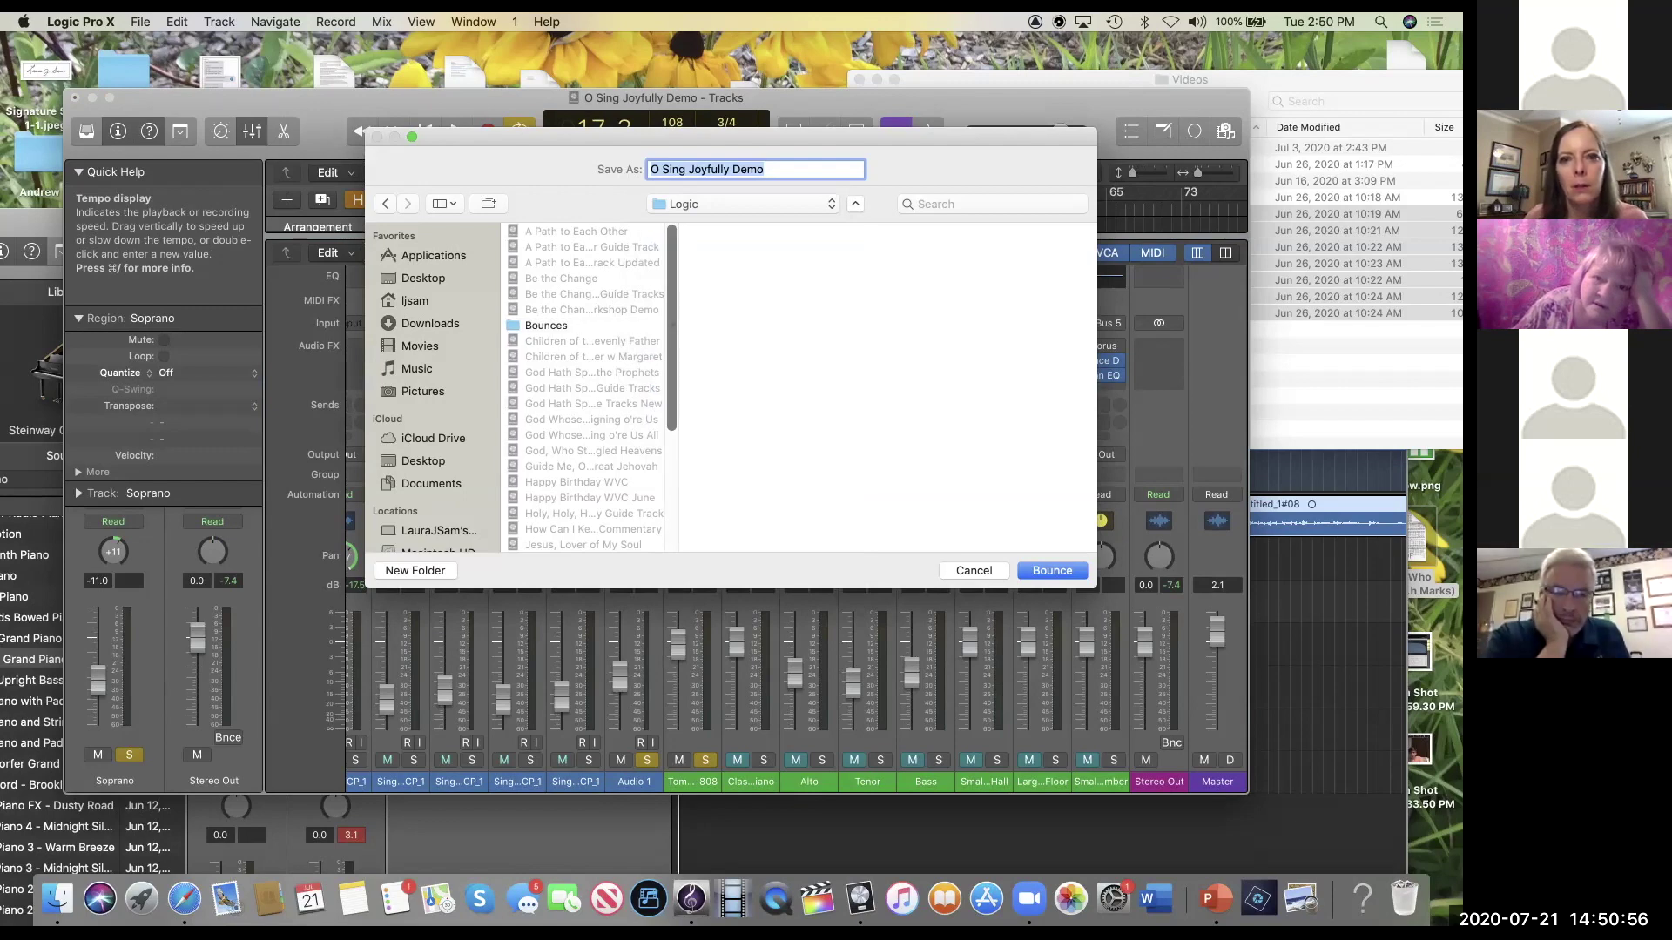
click(745, 204)
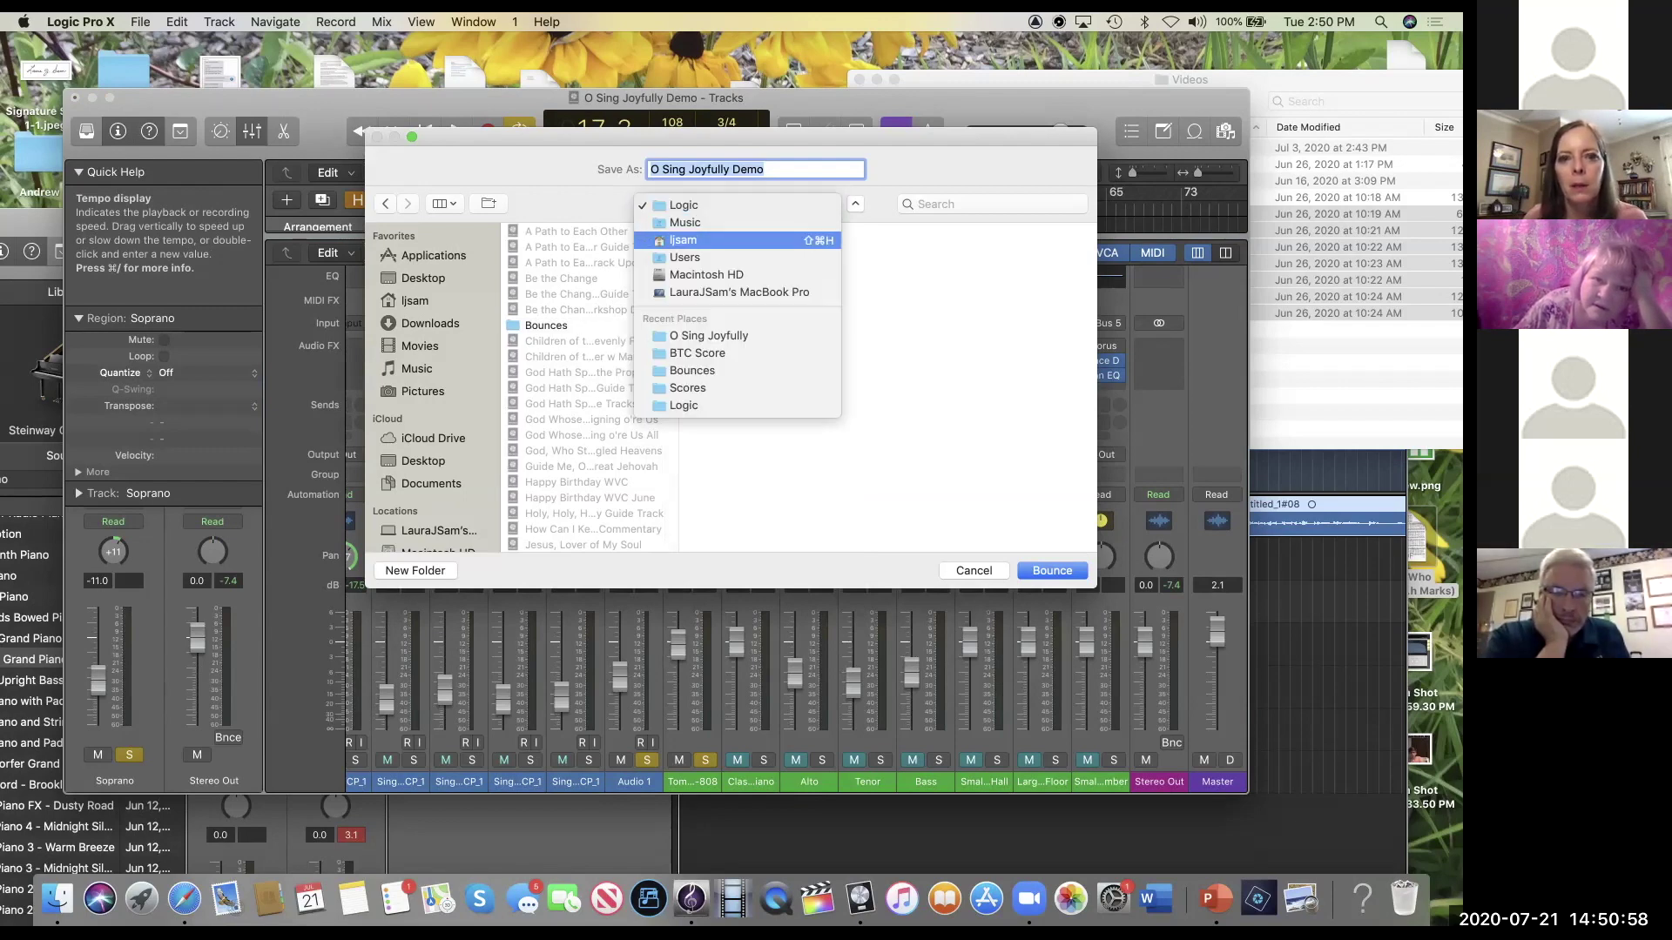
click(692, 371)
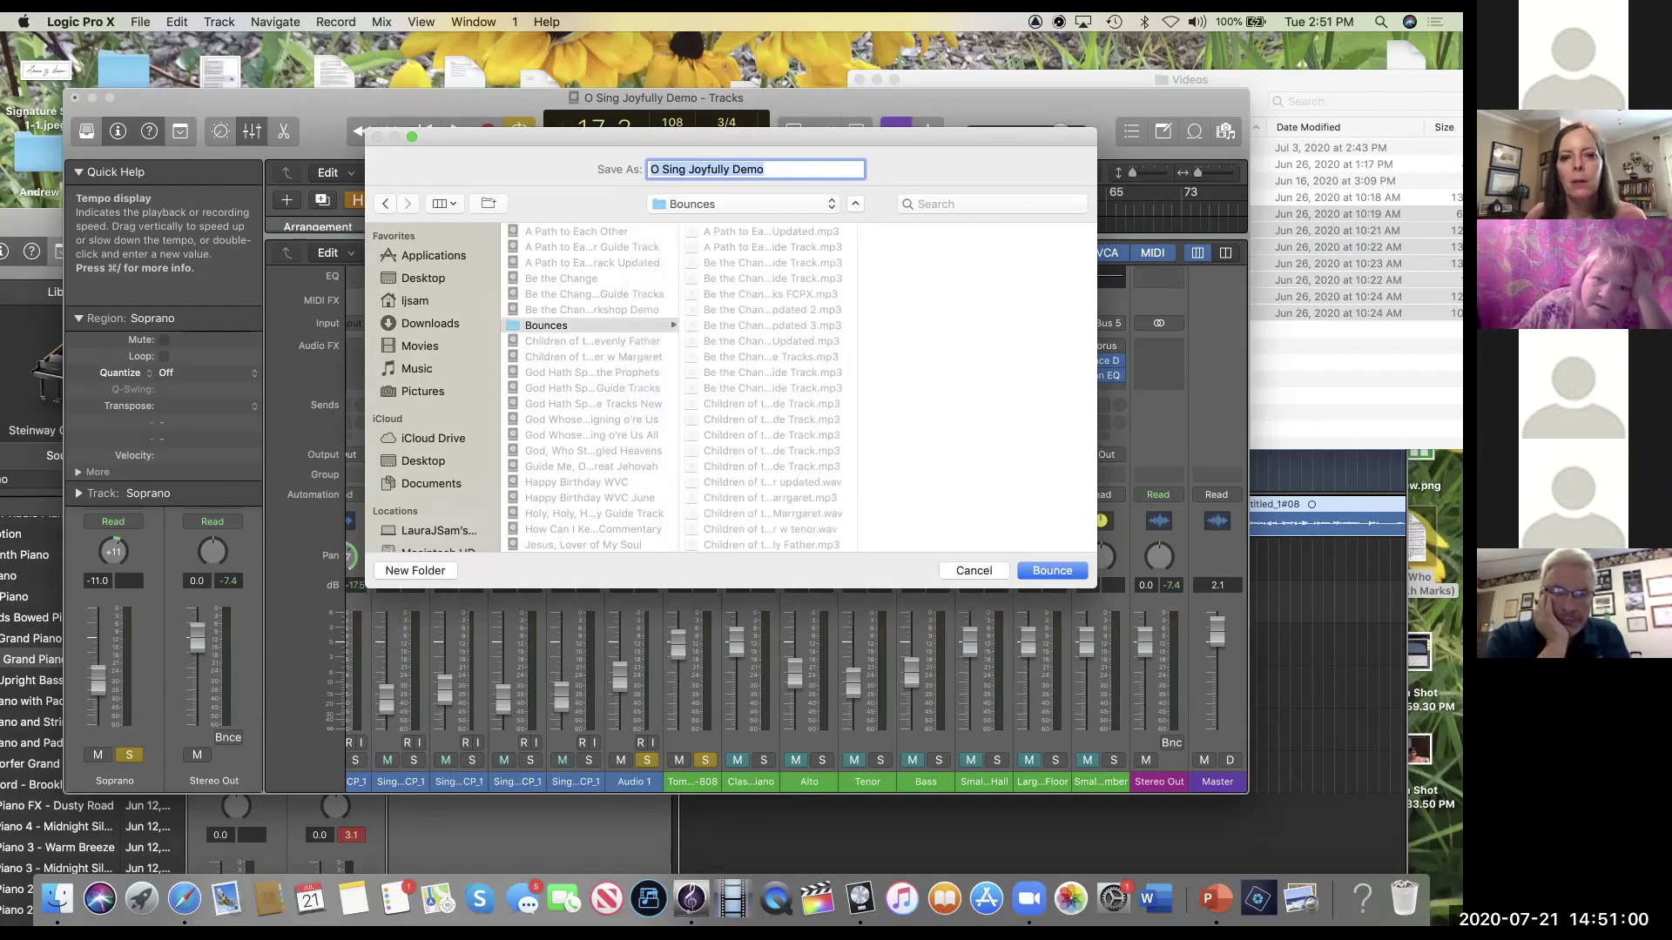
Step: Review the existing files in the Bounces folder, start the bounce as O Sing Joyfully Demo, and stop it partway
scroll(771, 387, down, 10)
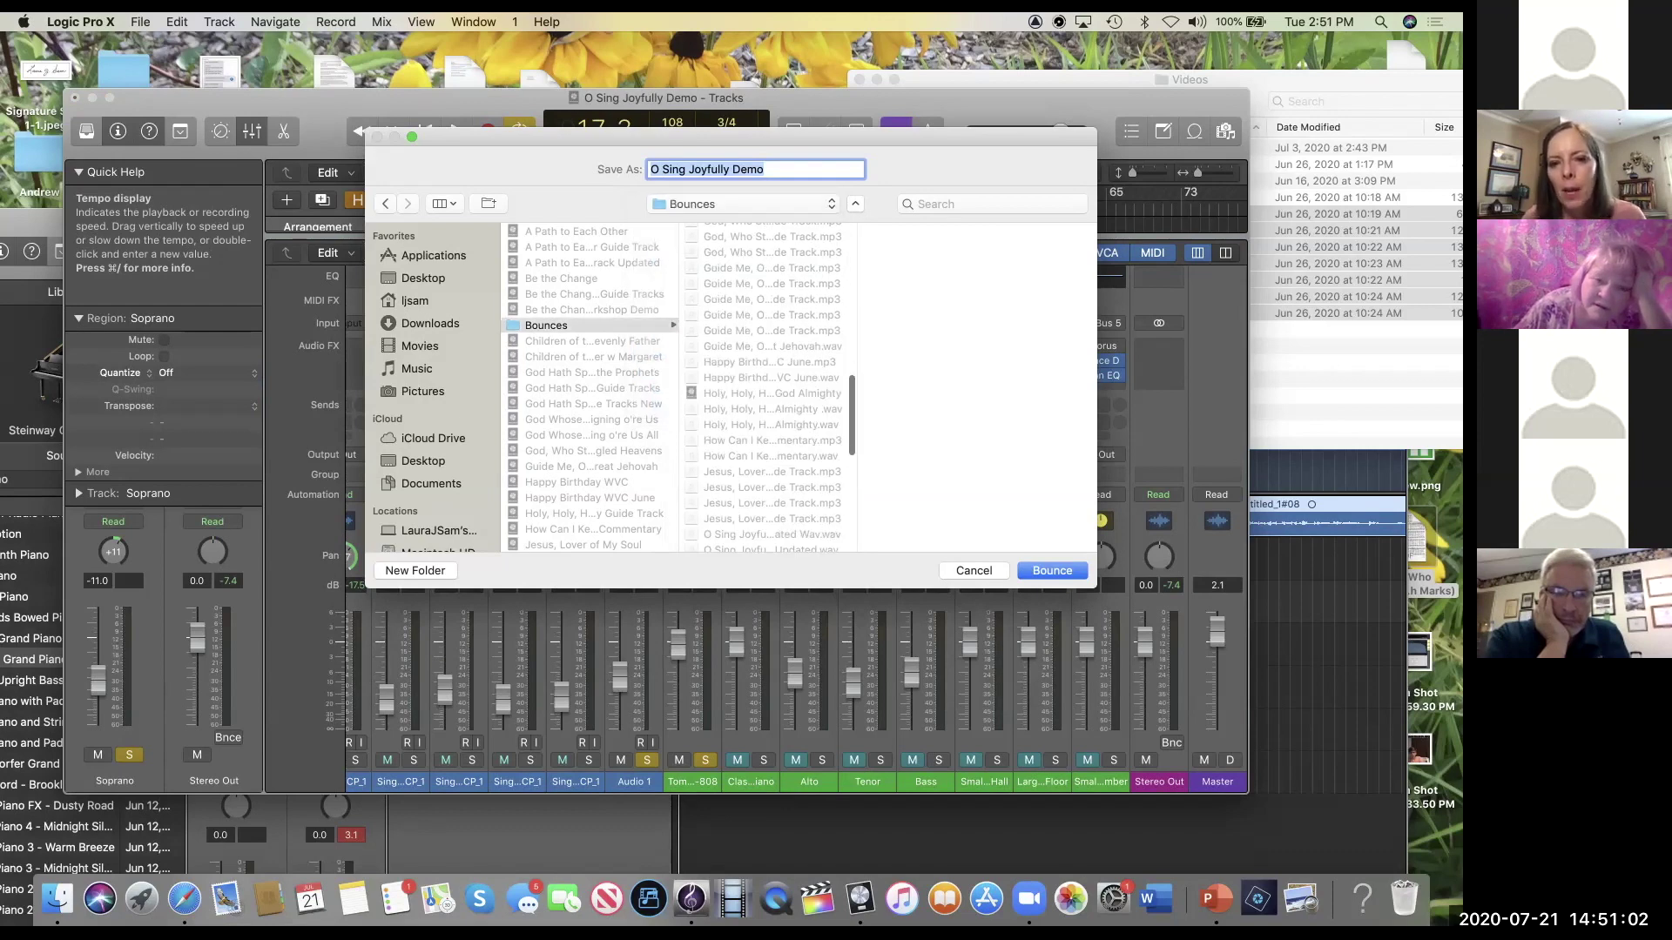
scroll(773, 388, up, 10)
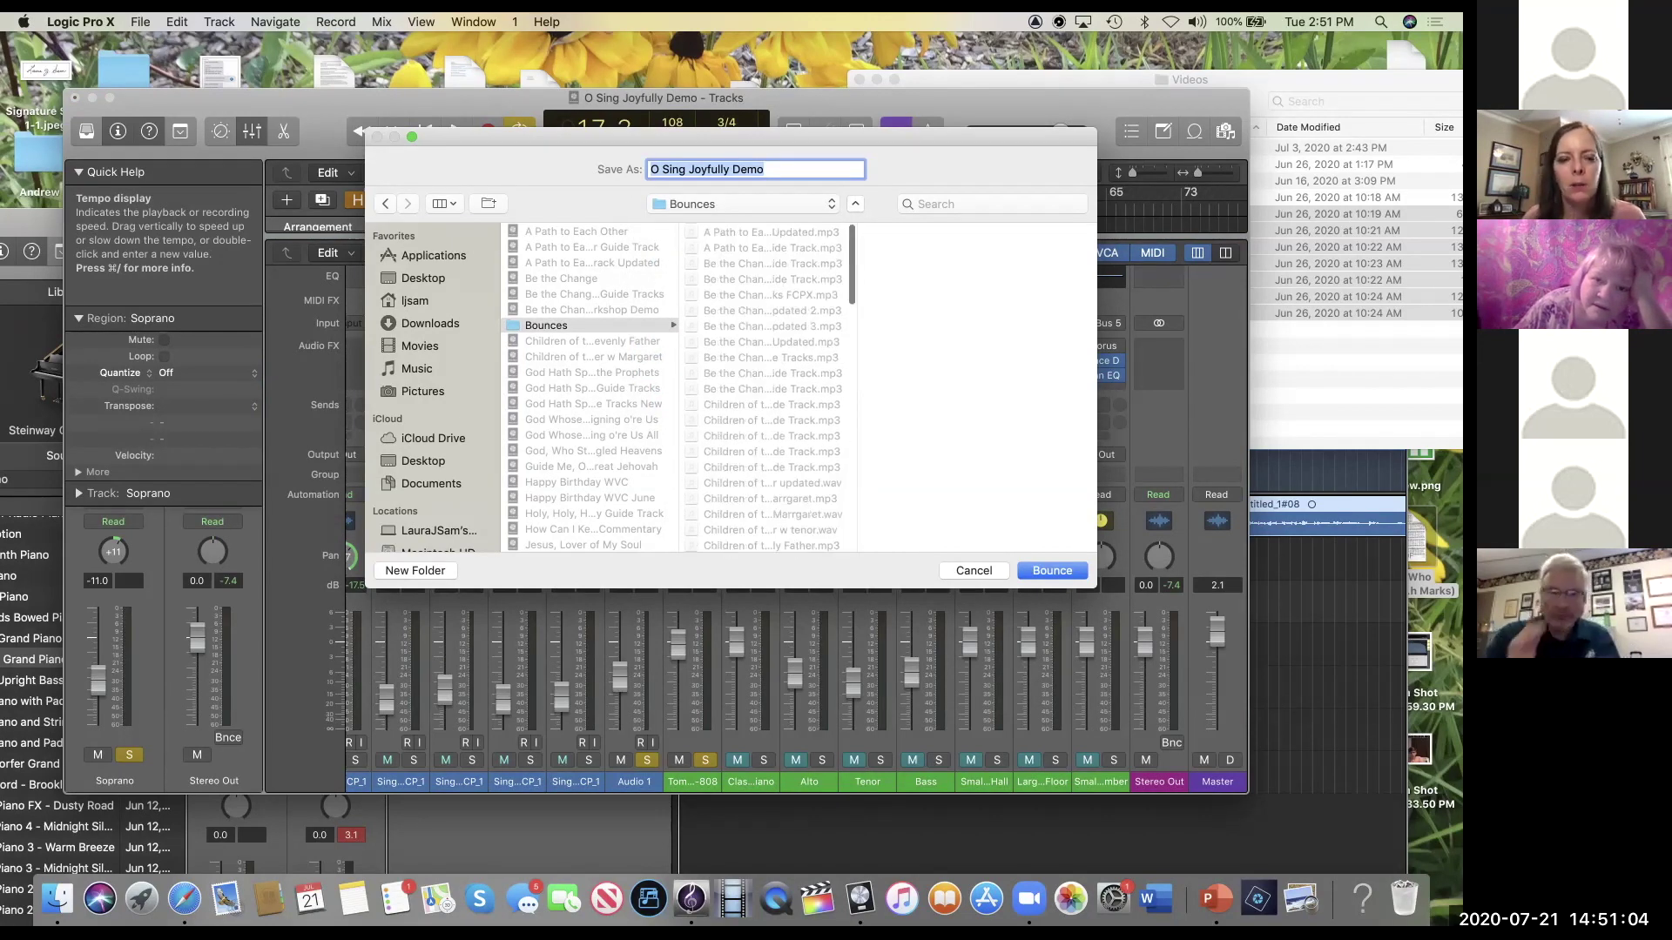
scroll(588, 387, down, 2)
scroll(589, 387, up, 3)
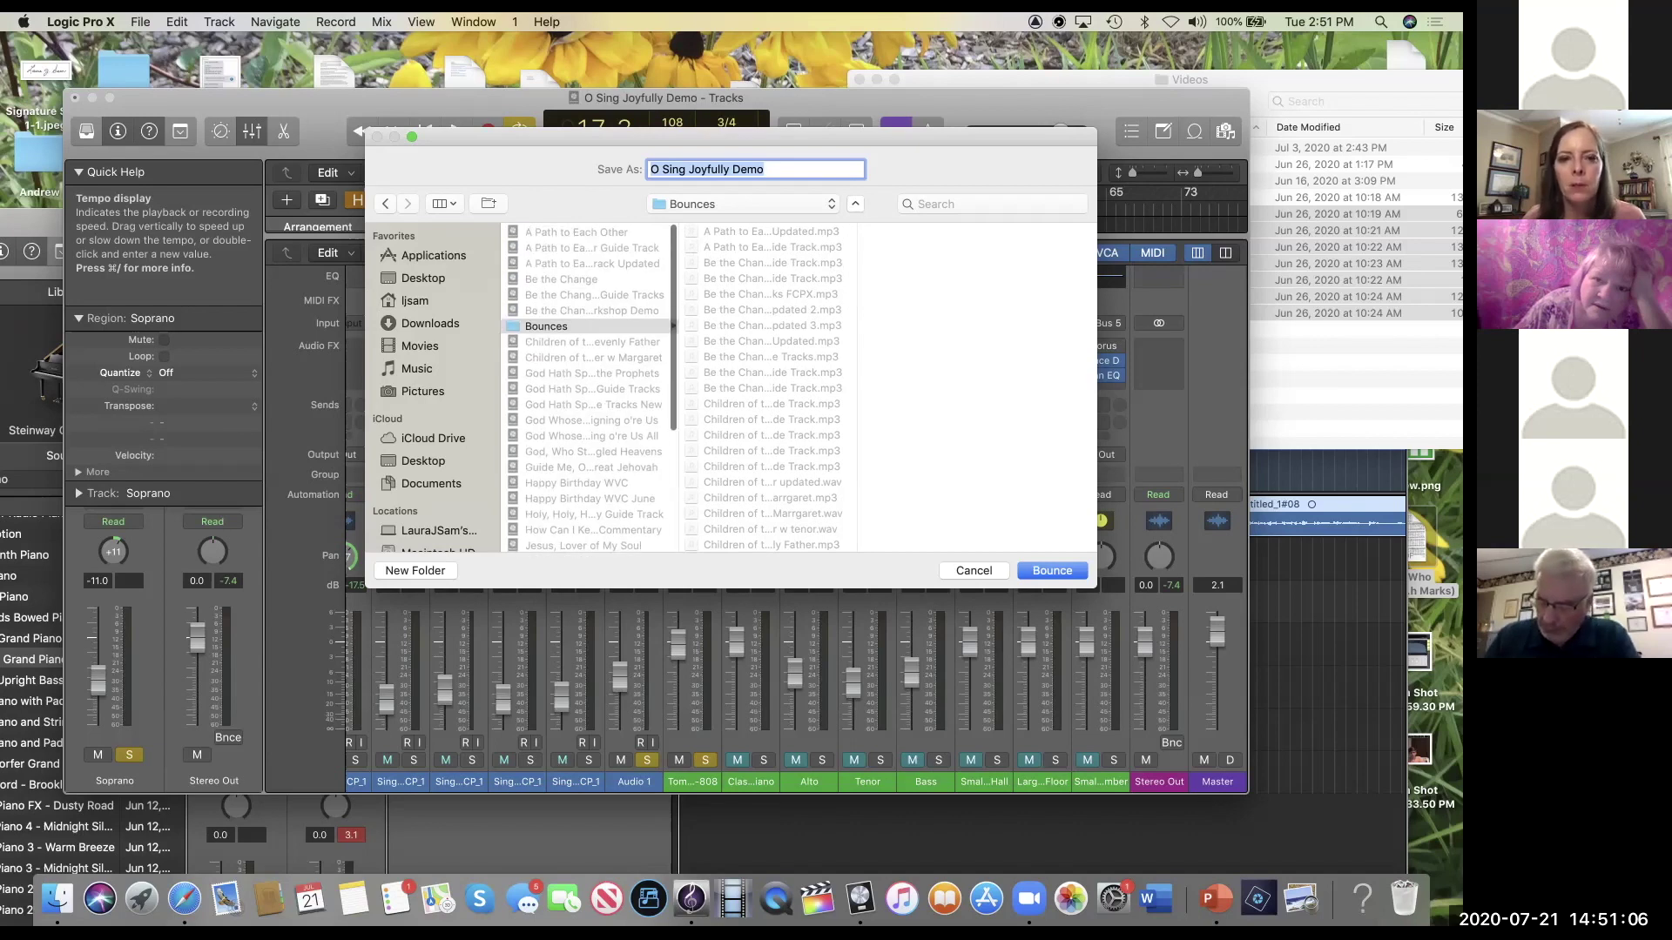
scroll(773, 388, down, 5)
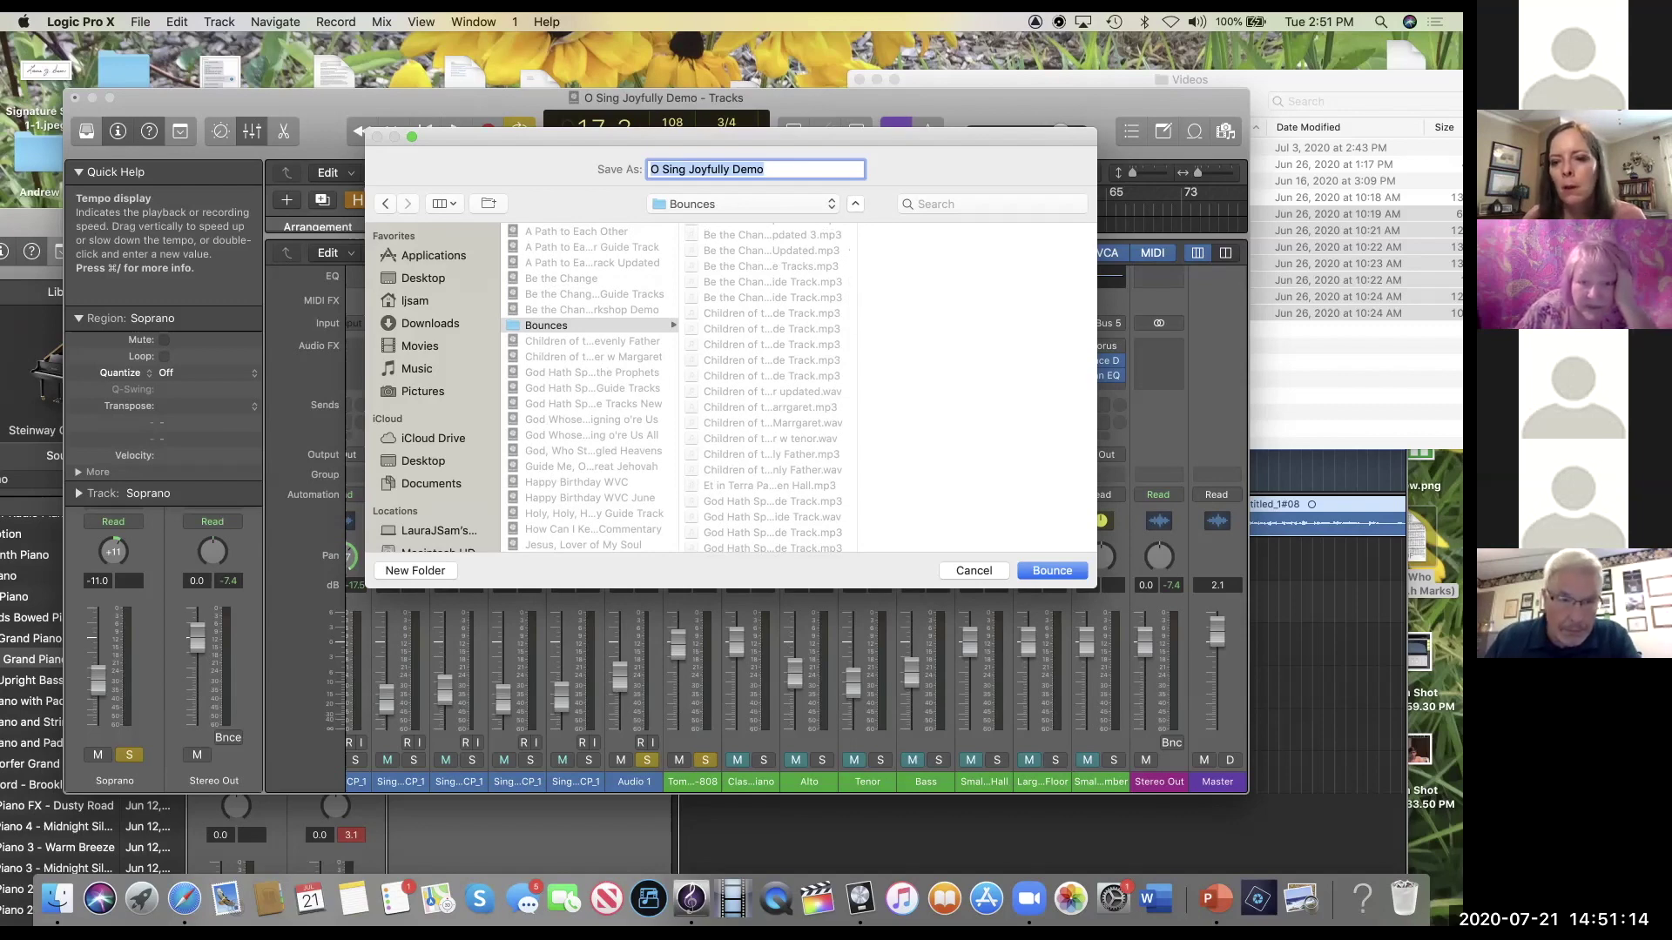
key(Return)
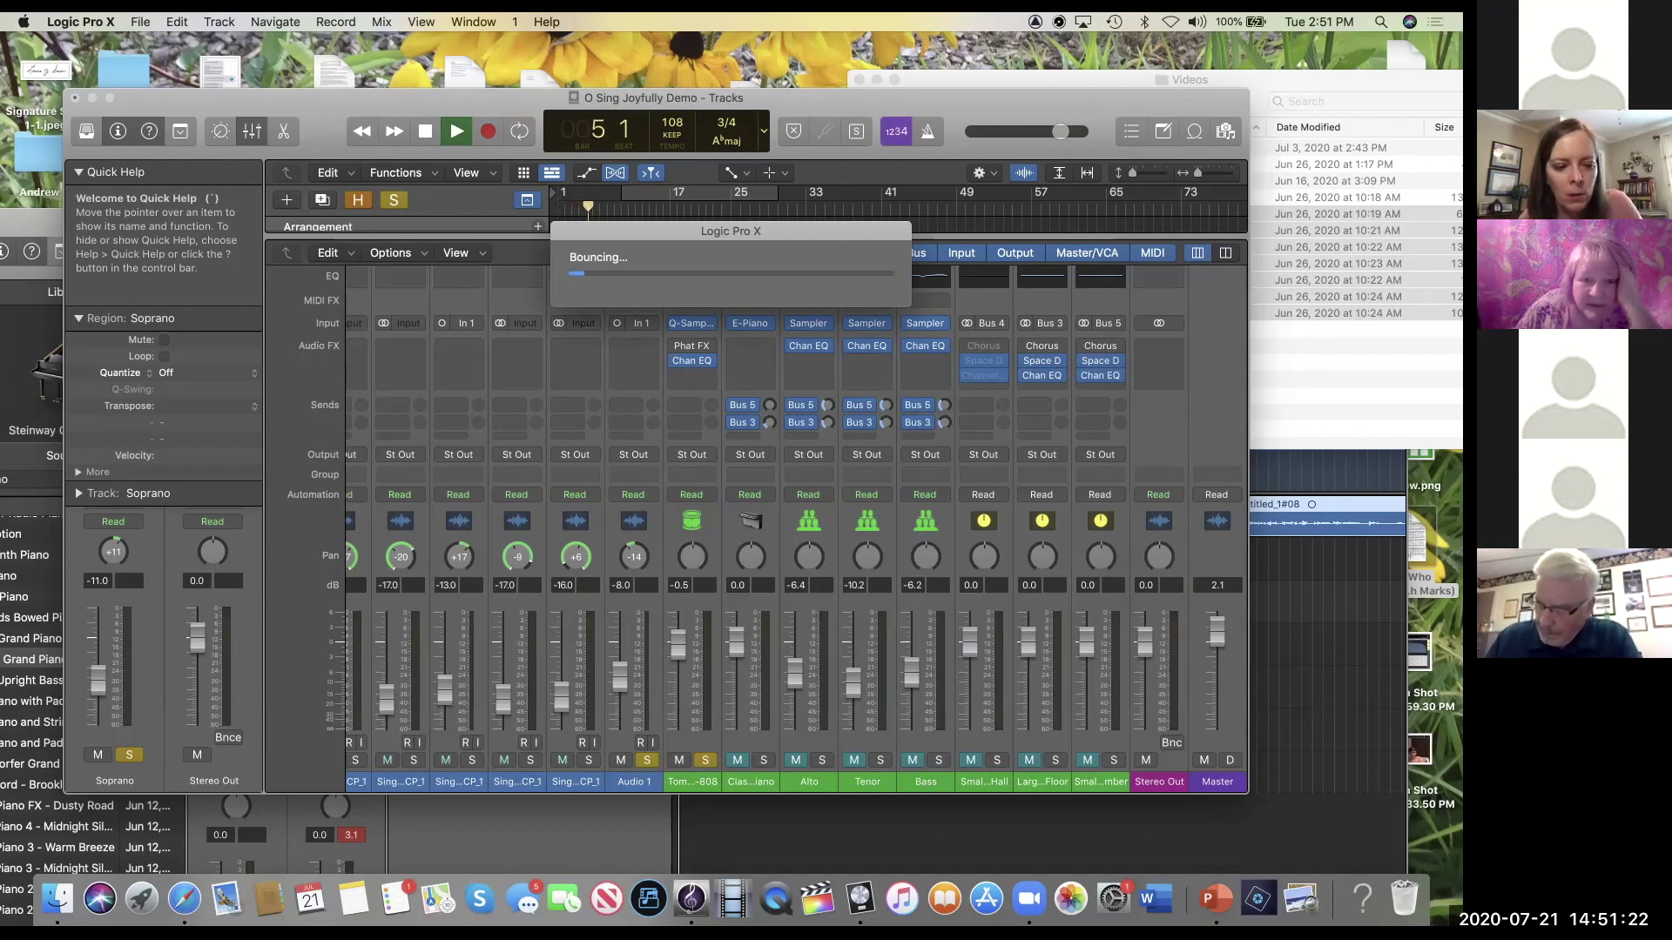
key(space)
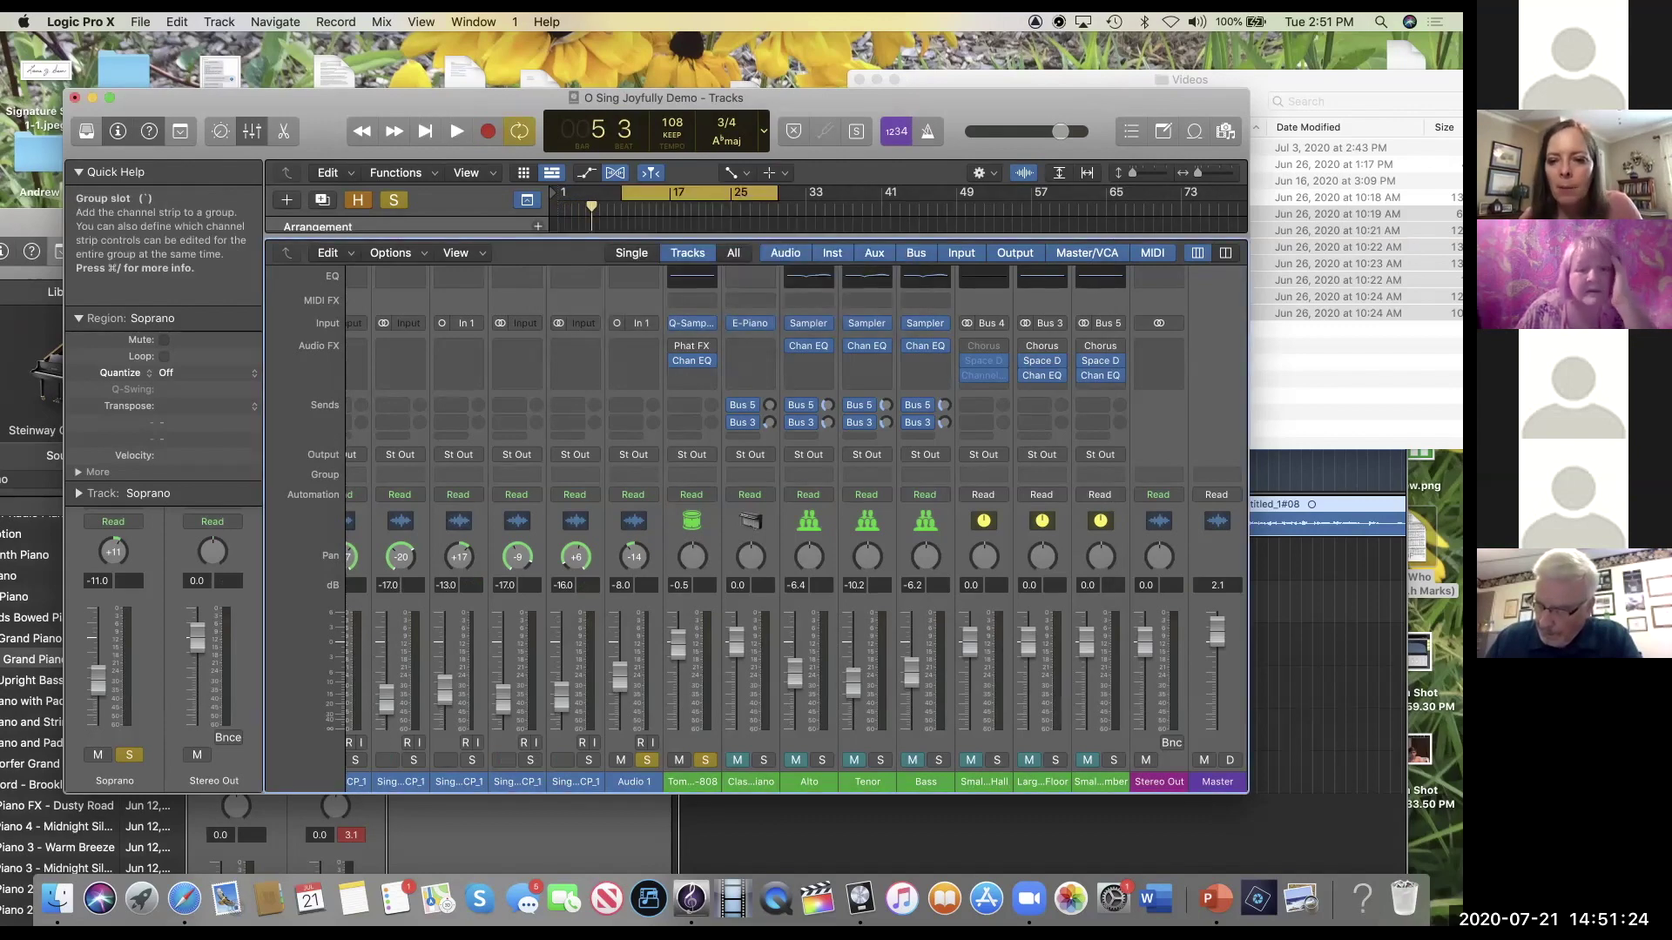